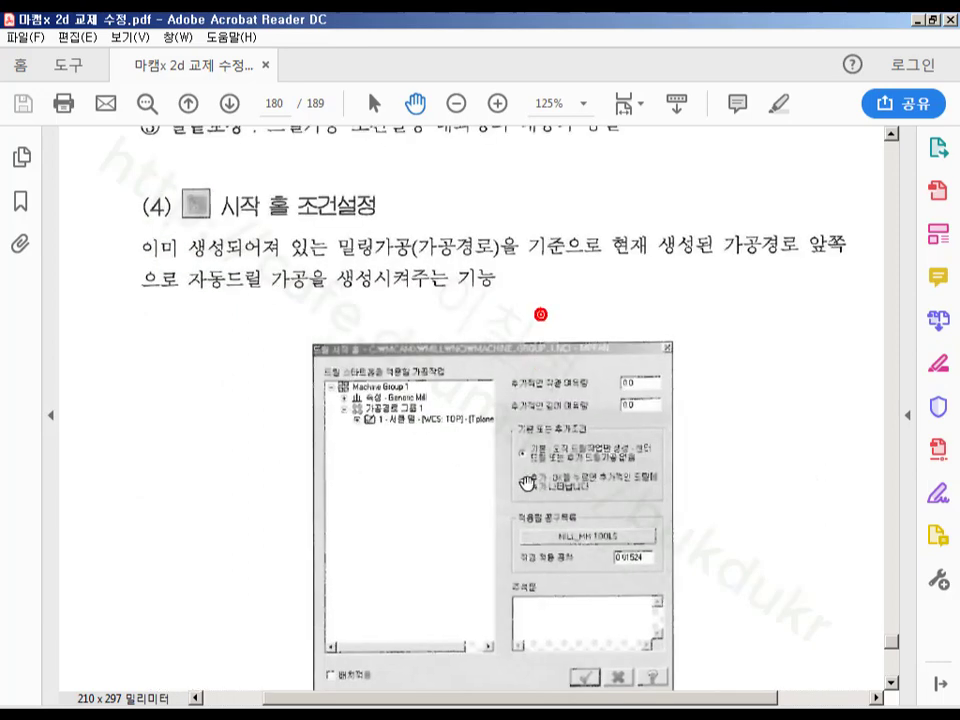
Read the start hole condition settings section and its dialog illustration on page 180 of the PDF textbook.
drag(517, 380, 471, 341)
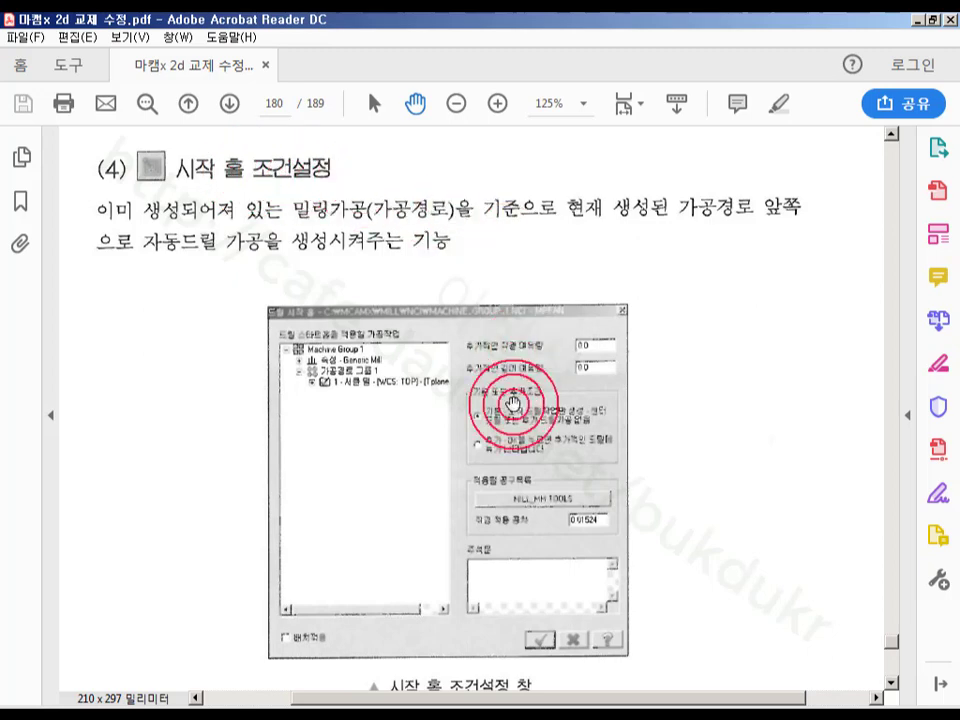
drag(514, 392, 500, 270)
drag(488, 531, 491, 408)
Switch to Mastercam and draw a 70 x 70 mm rectangle centred on the origin.
click(223, 719)
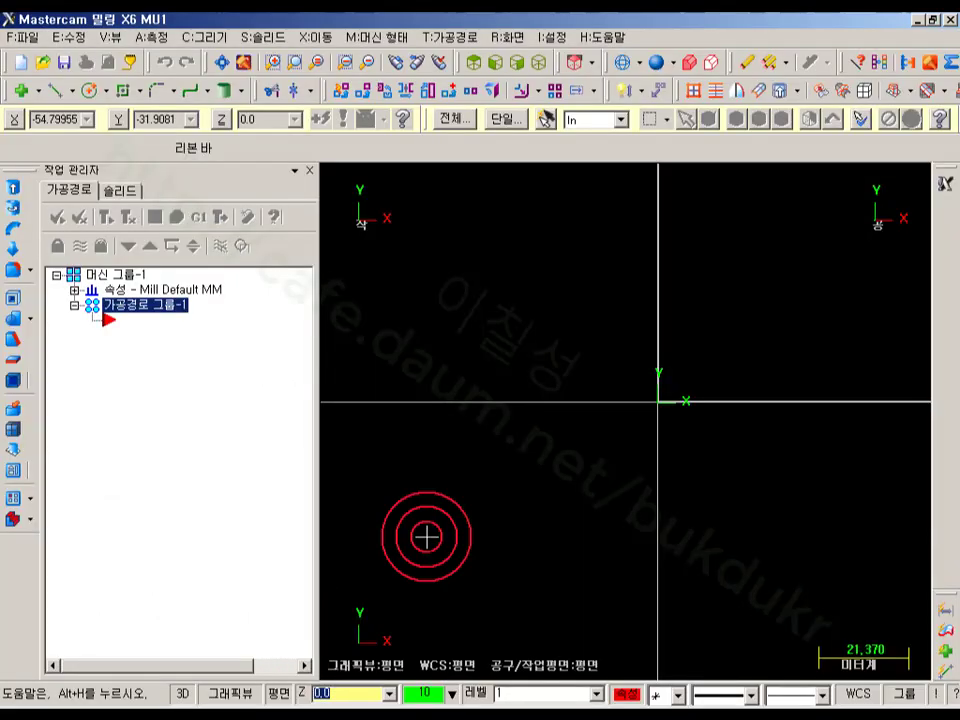
scroll(427, 537, down, 2)
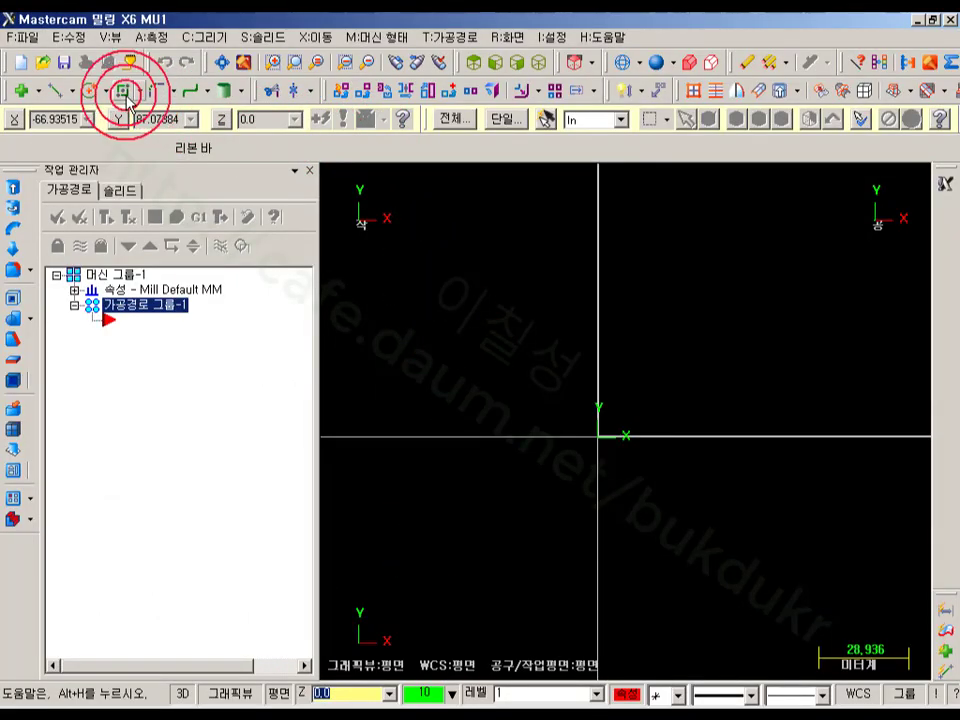
click(197, 91)
click(481, 150)
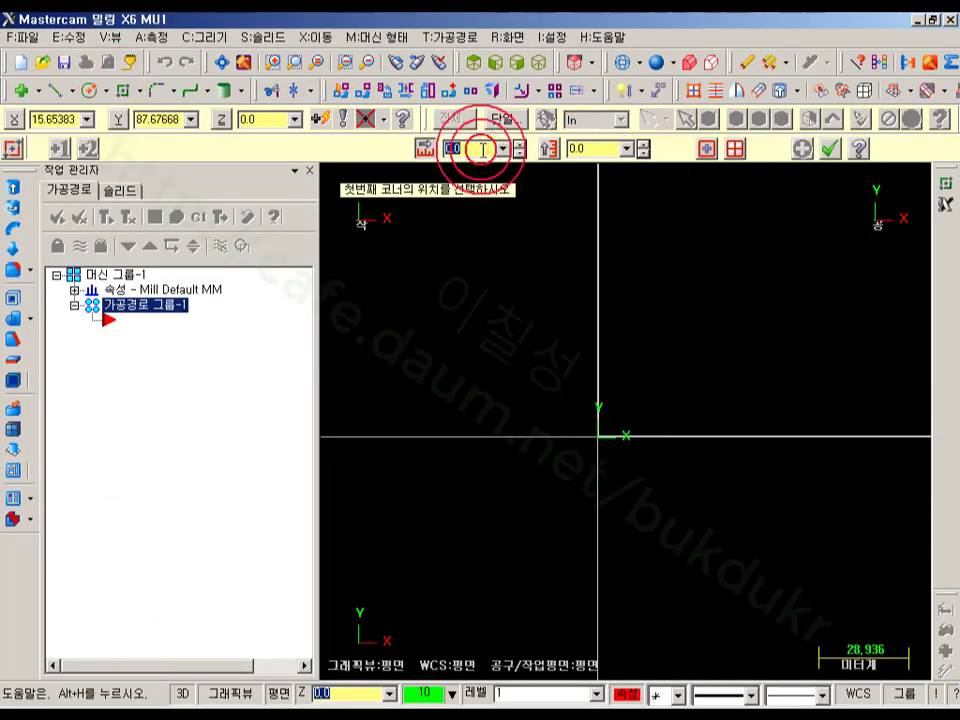
text(70)
click(597, 149)
text(70)
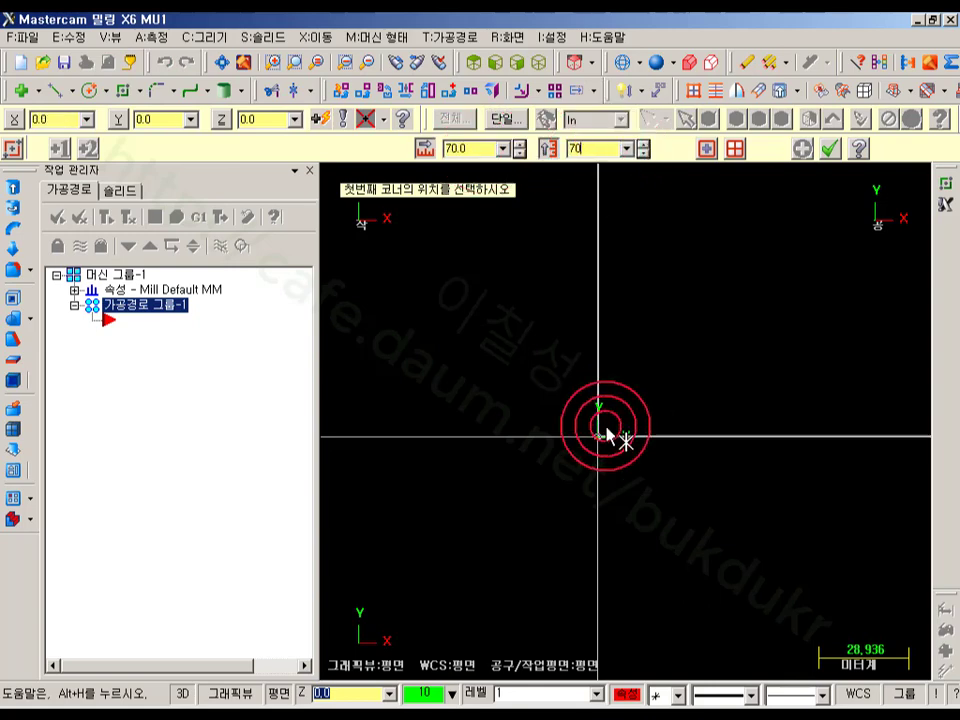
click(706, 148)
click(598, 436)
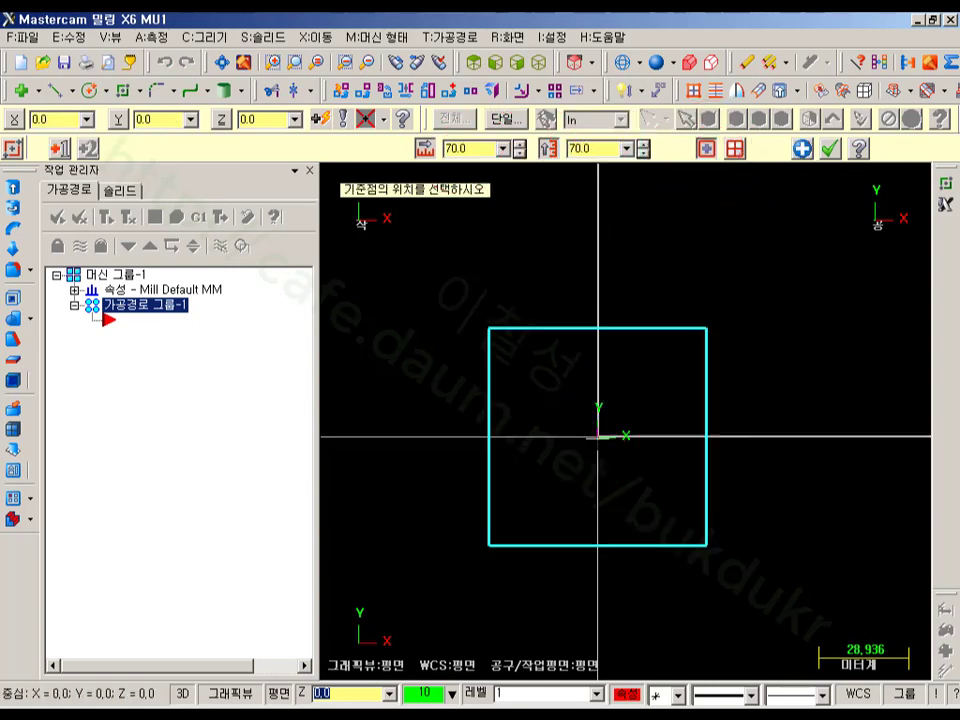
click(803, 149)
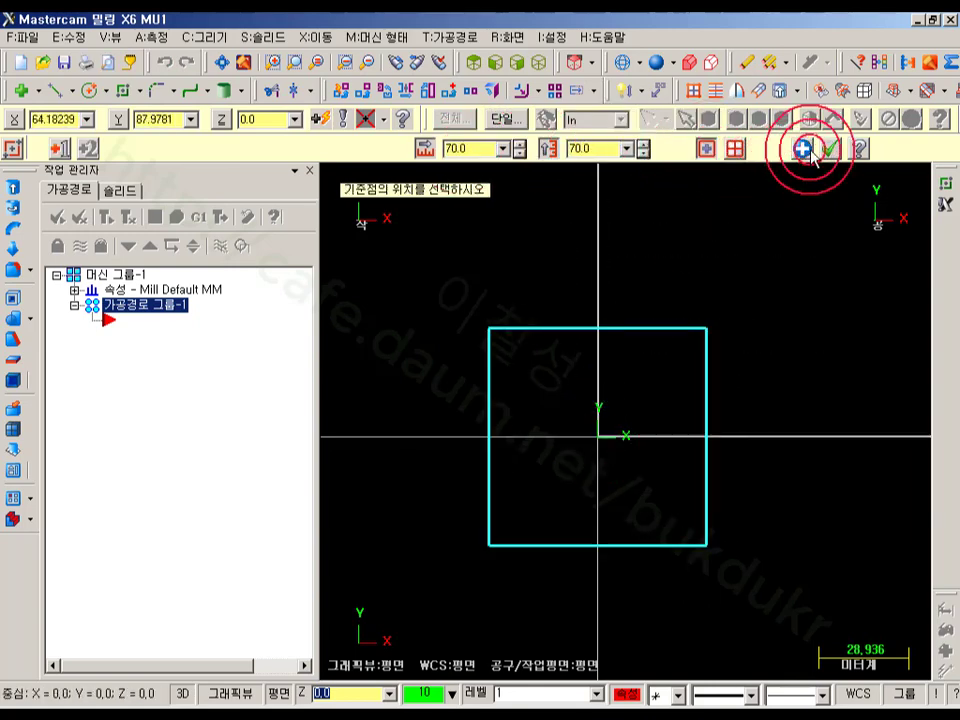
Draw a second rectangle of 50 x 50 mm centred on the origin inside the first one.
click(611, 443)
click(679, 347)
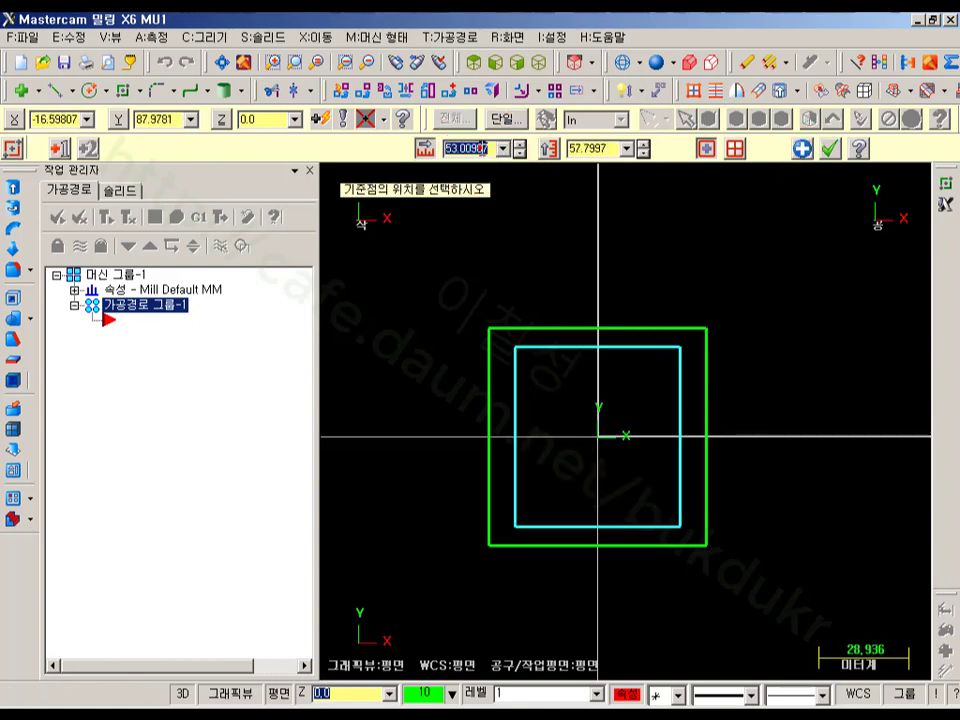
text(50)
click(590, 148)
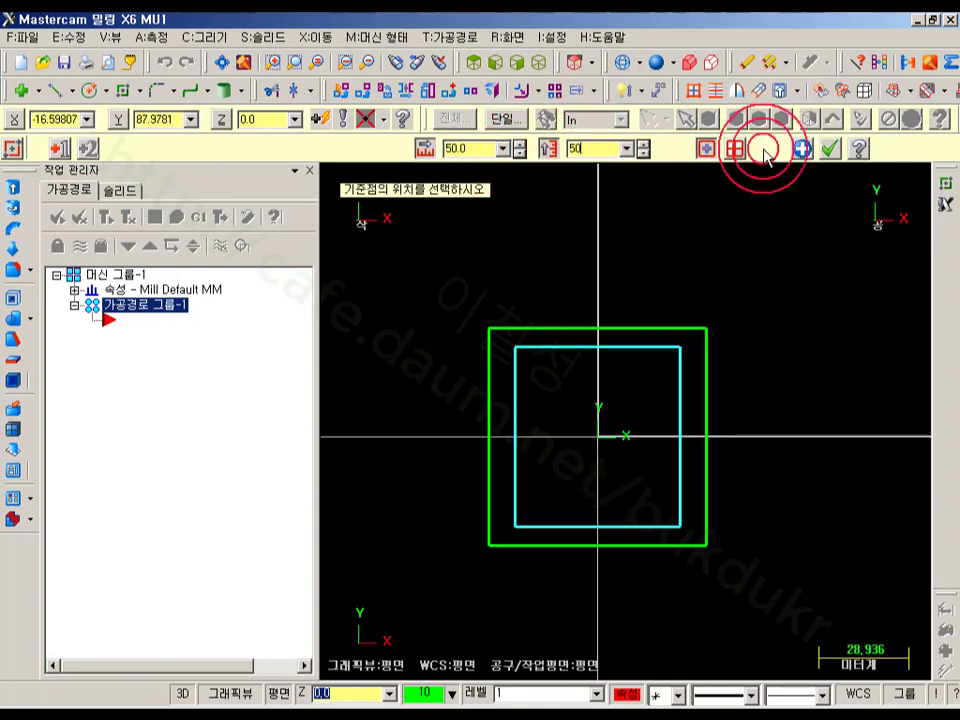
click(830, 148)
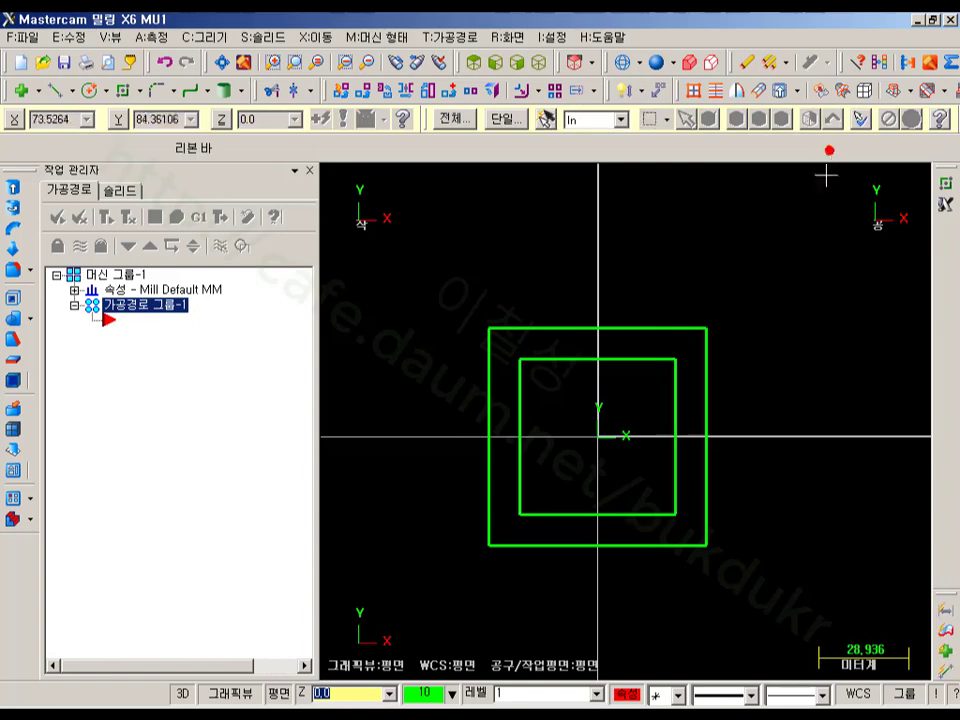
Show the isometric view and define a rectangular stock of 70 x 70 mm with a thickness of 20 mm.
click(540, 62)
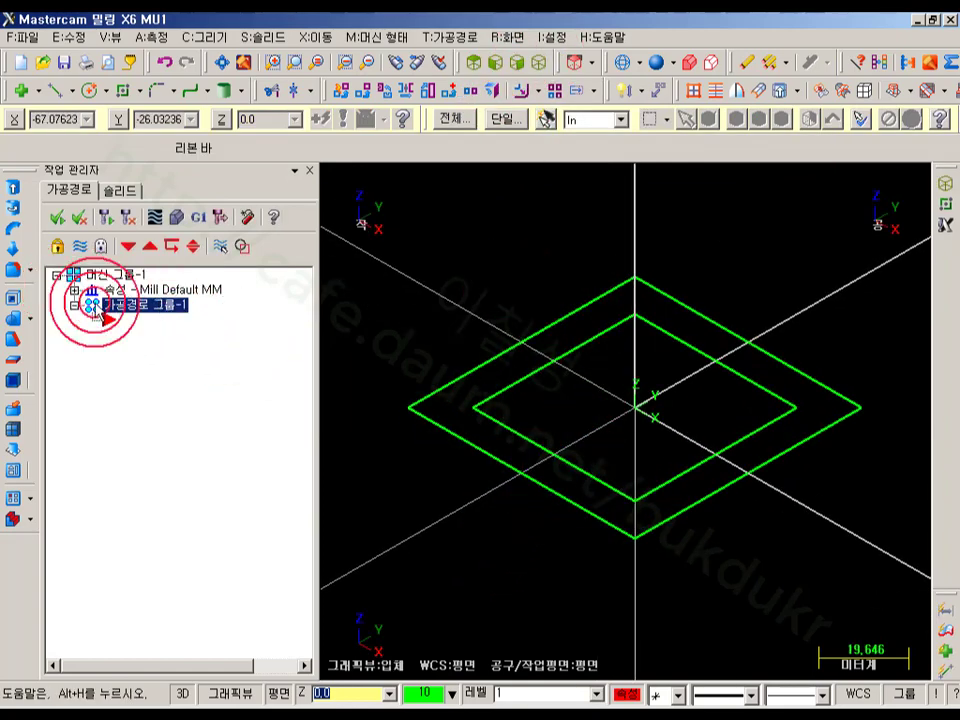
click(75, 290)
click(146, 343)
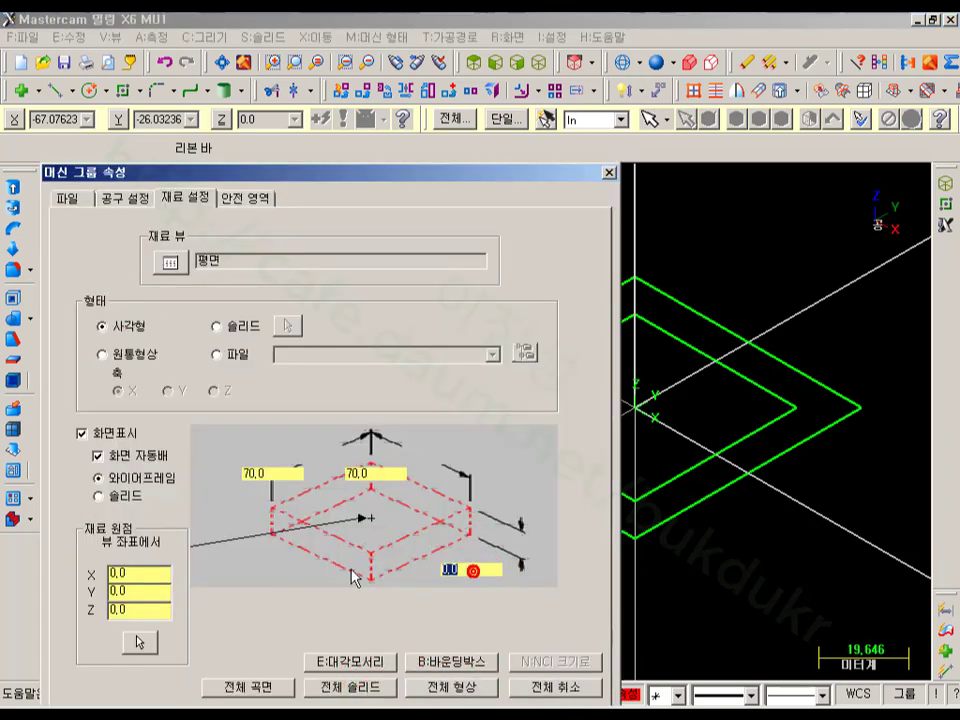
text(20)
drag(373, 172, 347, 47)
click(410, 613)
click(704, 535)
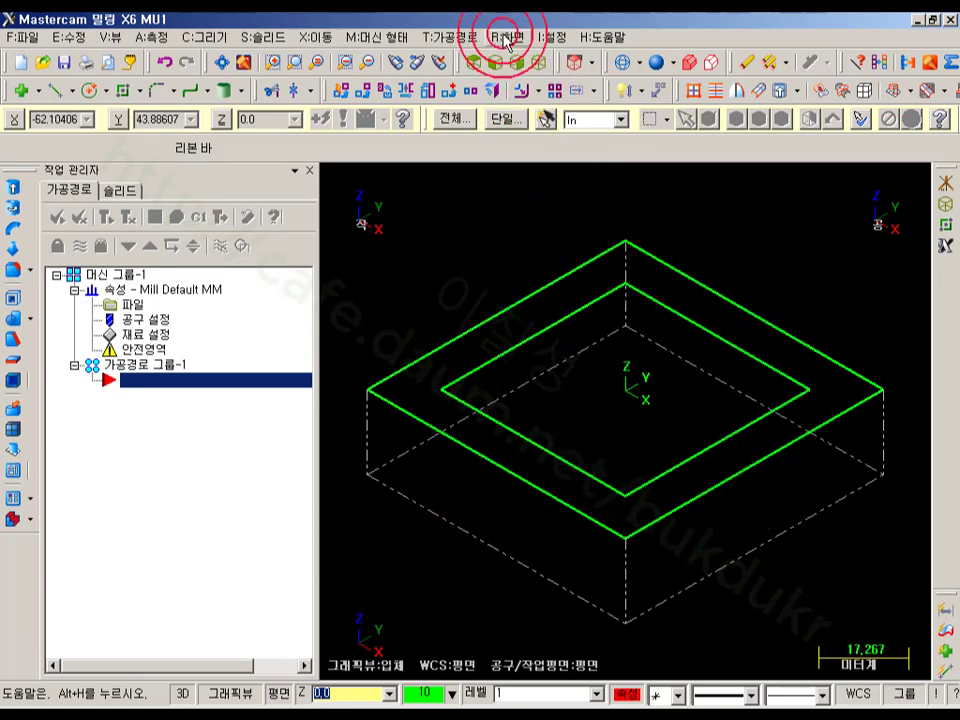
Create a pocket toolpath using the inner 50 mm square as its chain.
click(458, 38)
click(488, 100)
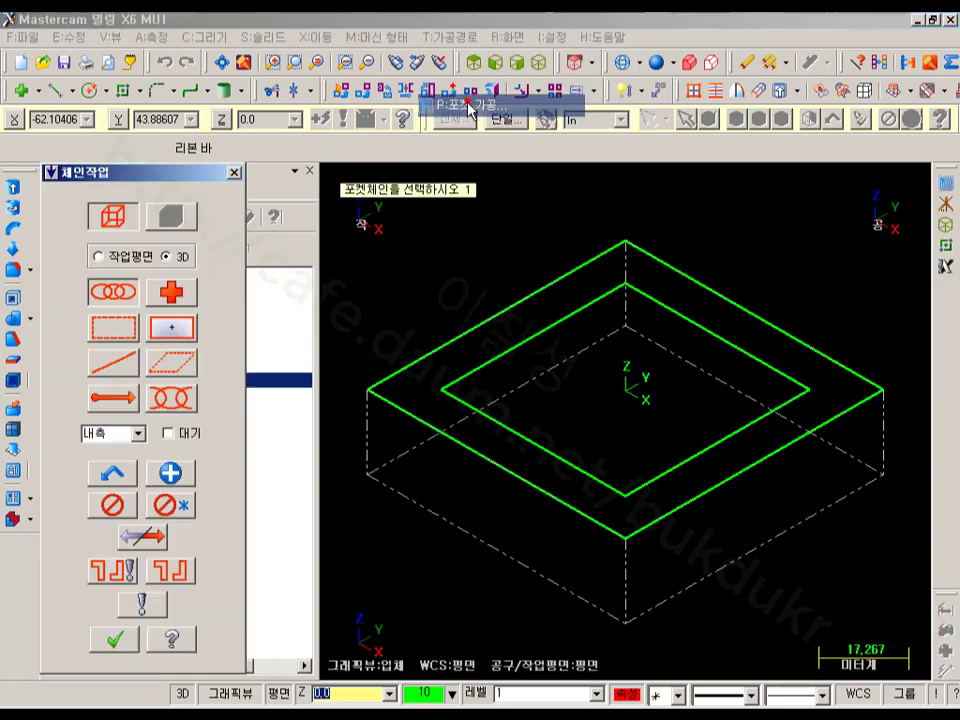
click(667, 469)
click(125, 637)
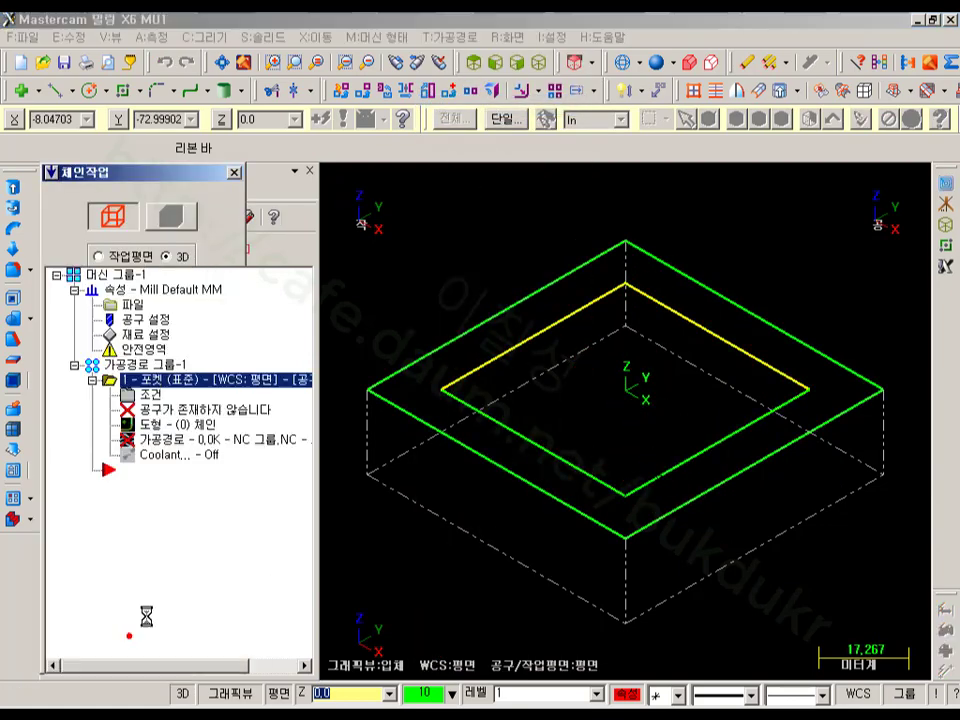
Filter the tool library to flat end mills and choose the 10 mm flat end mill for the pocket.
click(409, 197)
click(145, 255)
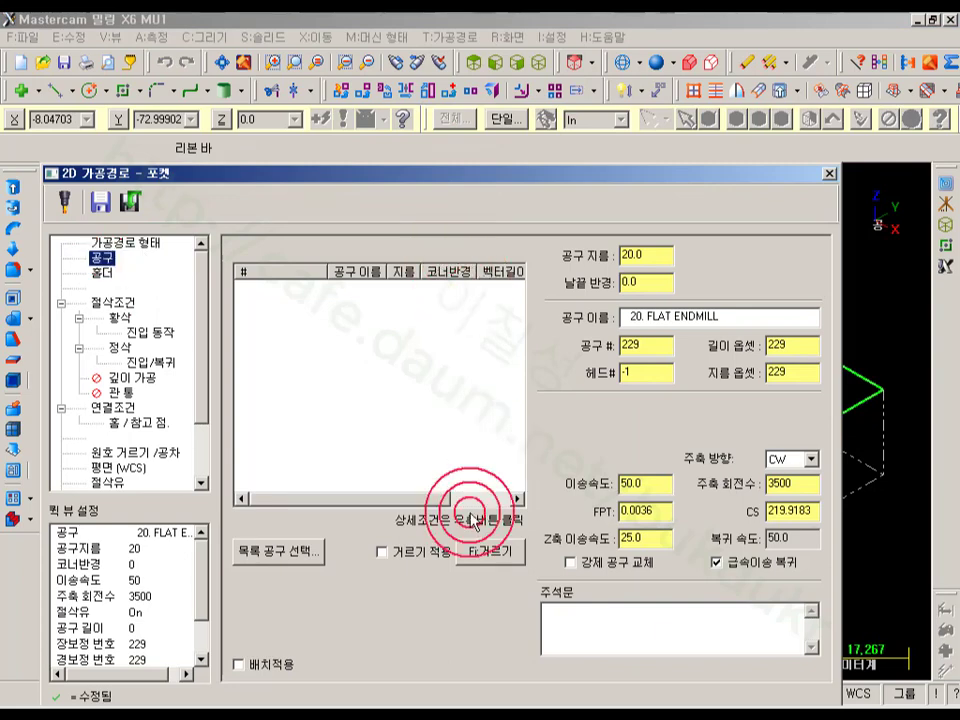
click(300, 551)
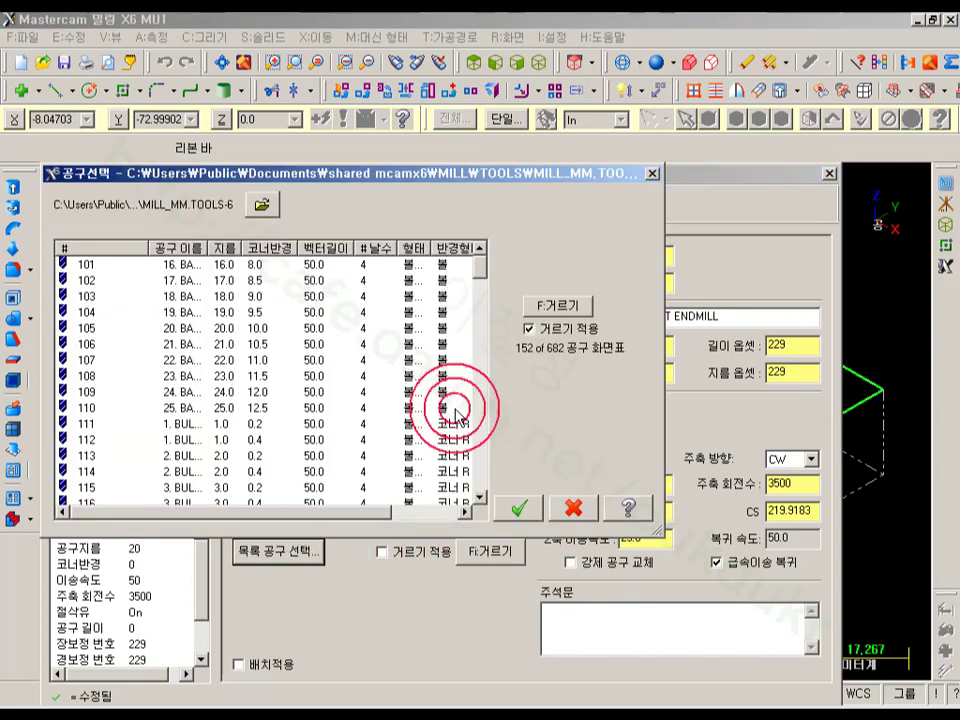
click(556, 305)
click(248, 373)
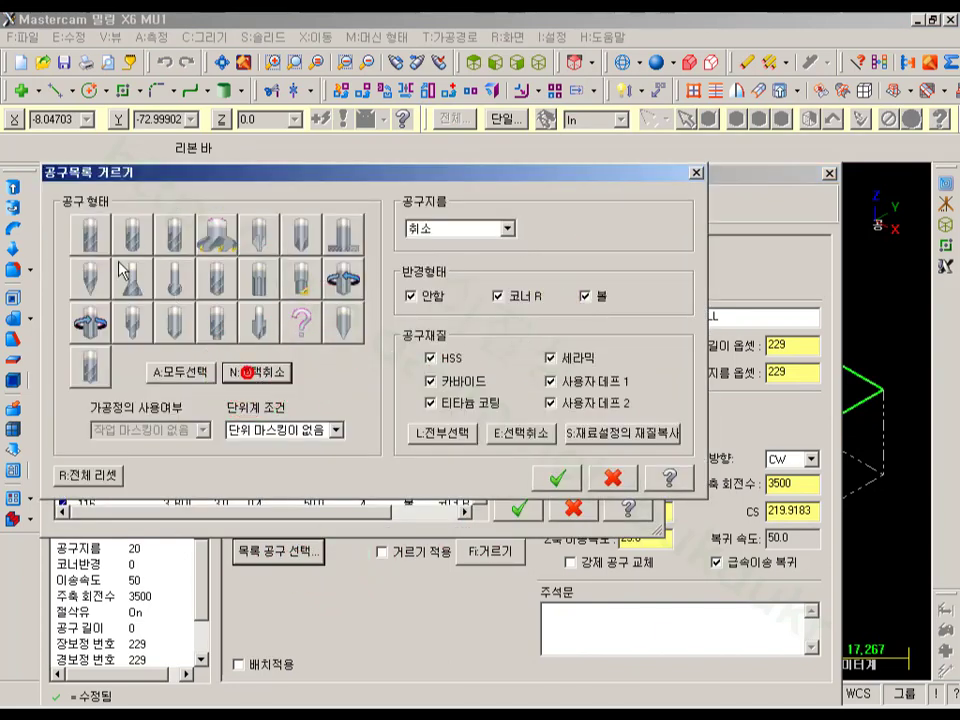
click(557, 482)
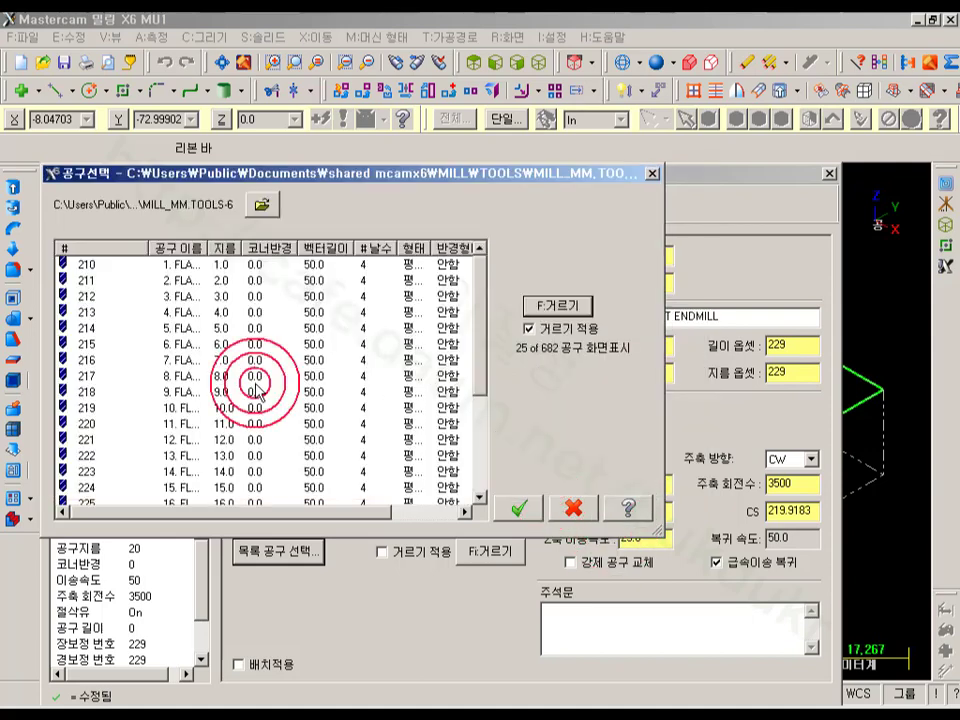
double_click(181, 409)
Set the end mill's tool number, length offset and diameter offset to 1.
click(657, 351)
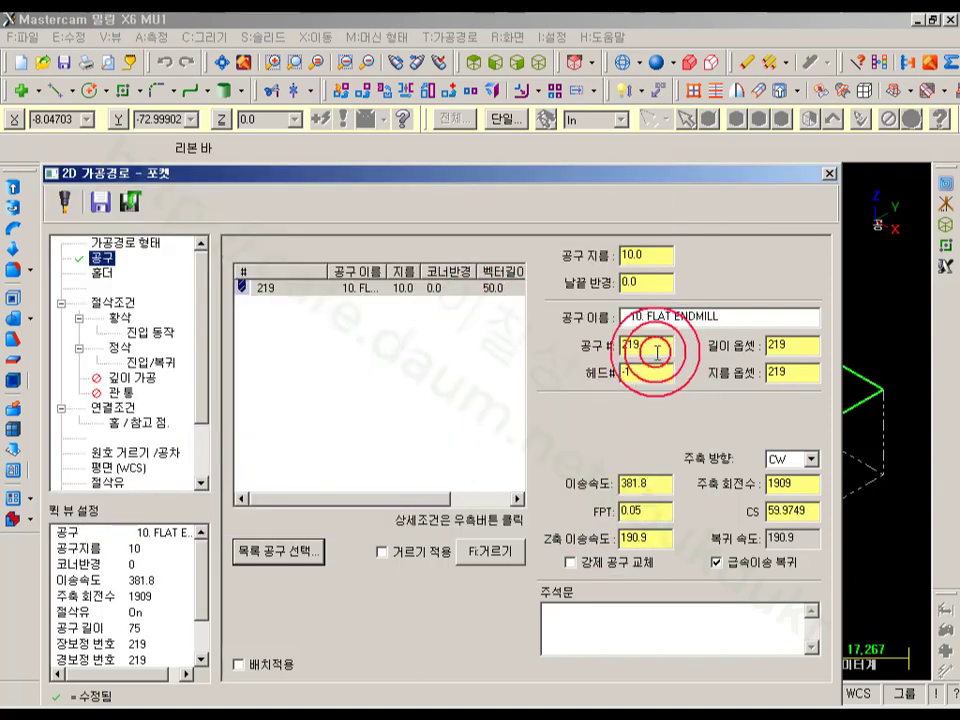
text(1)
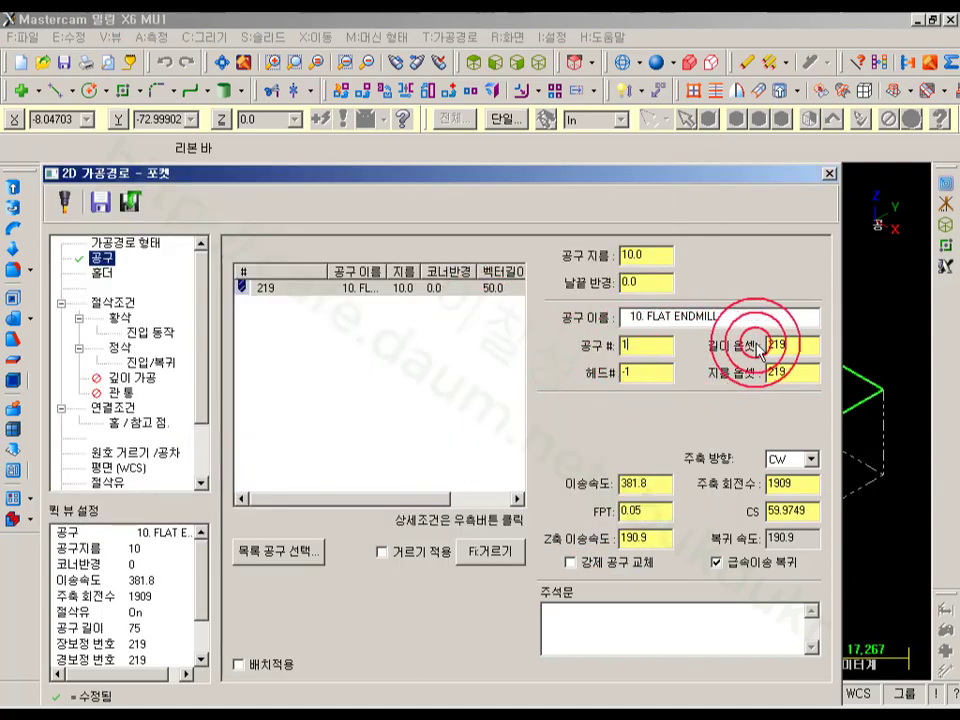
click(785, 345)
Set the pocket's absolute machining depth to -10 in the linking parameters and generate the toolpath.
click(116, 303)
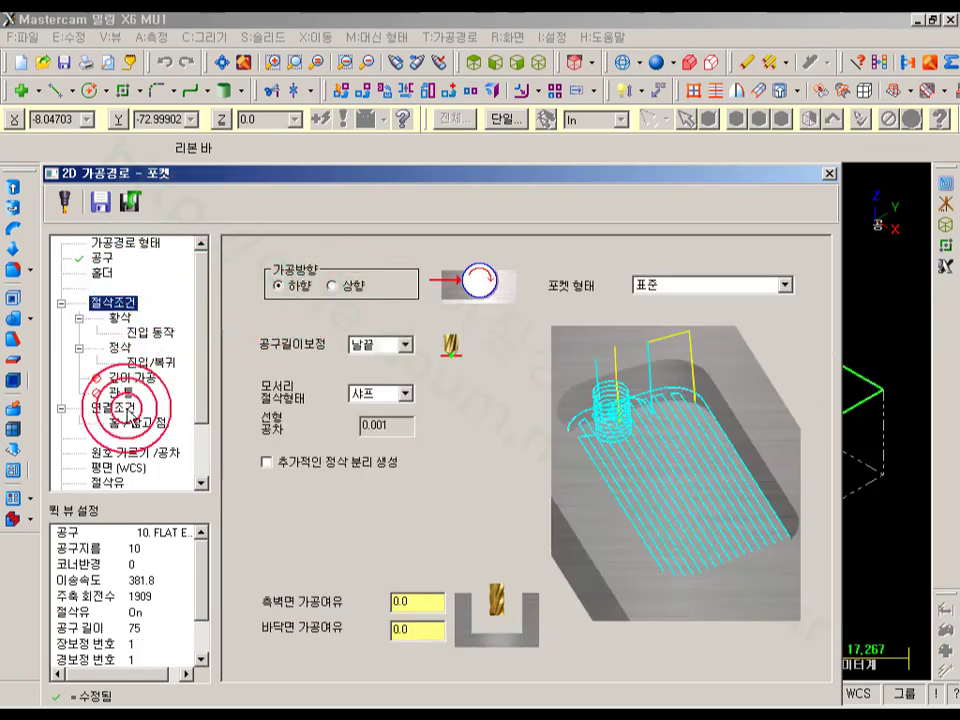
click(112, 408)
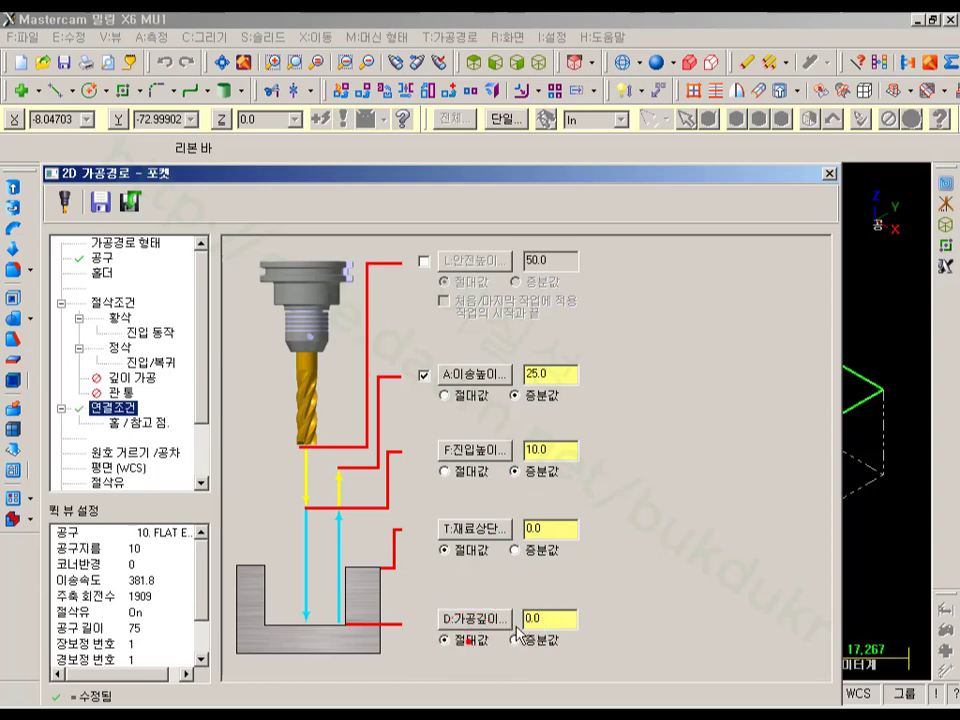
key(BackSpace)
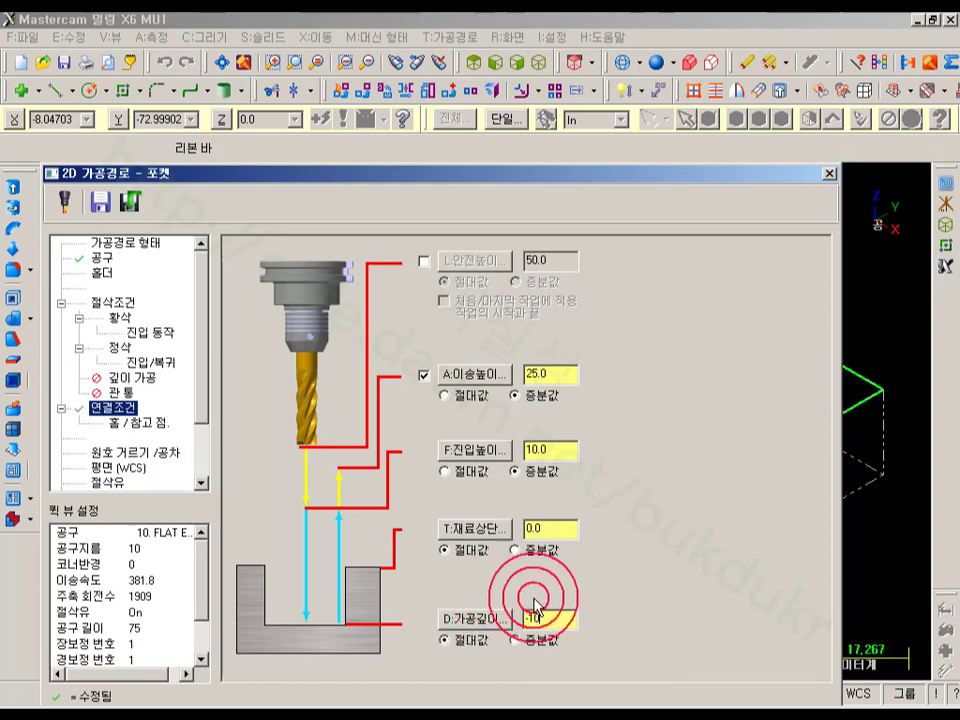
drag(622, 179, 678, 55)
click(699, 608)
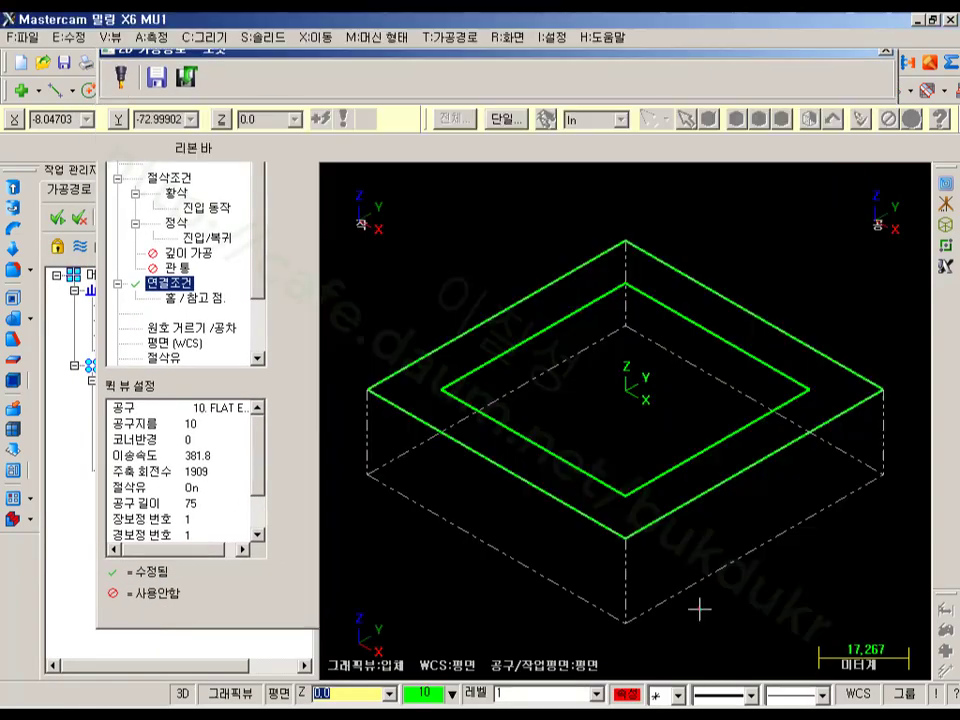
Run the solid machining simulation of the pocket toolpath and close it.
click(150, 214)
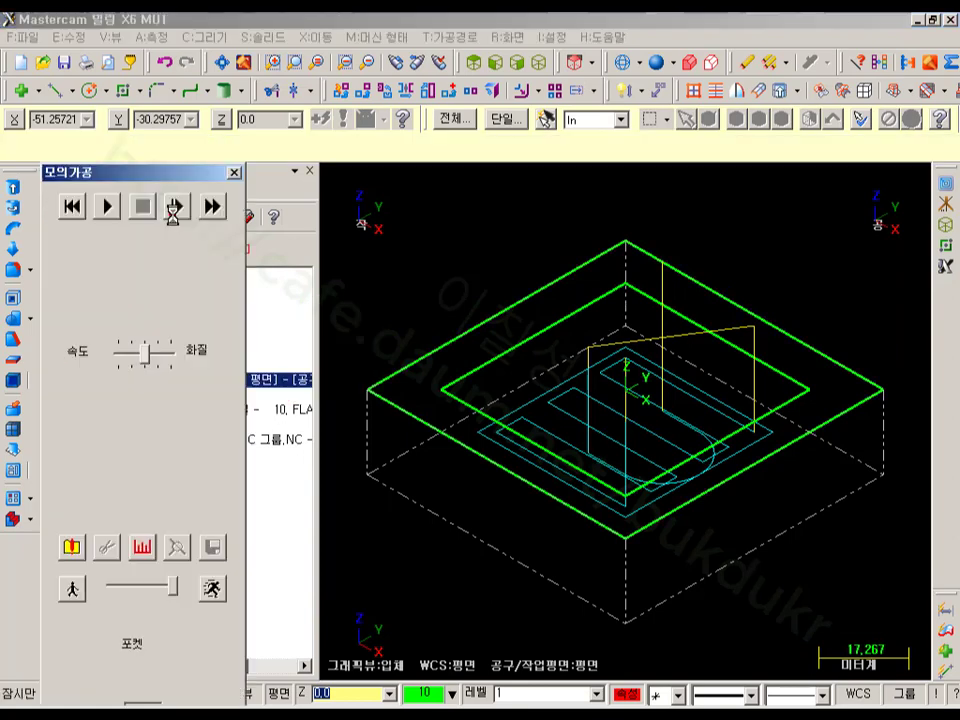
click(110, 206)
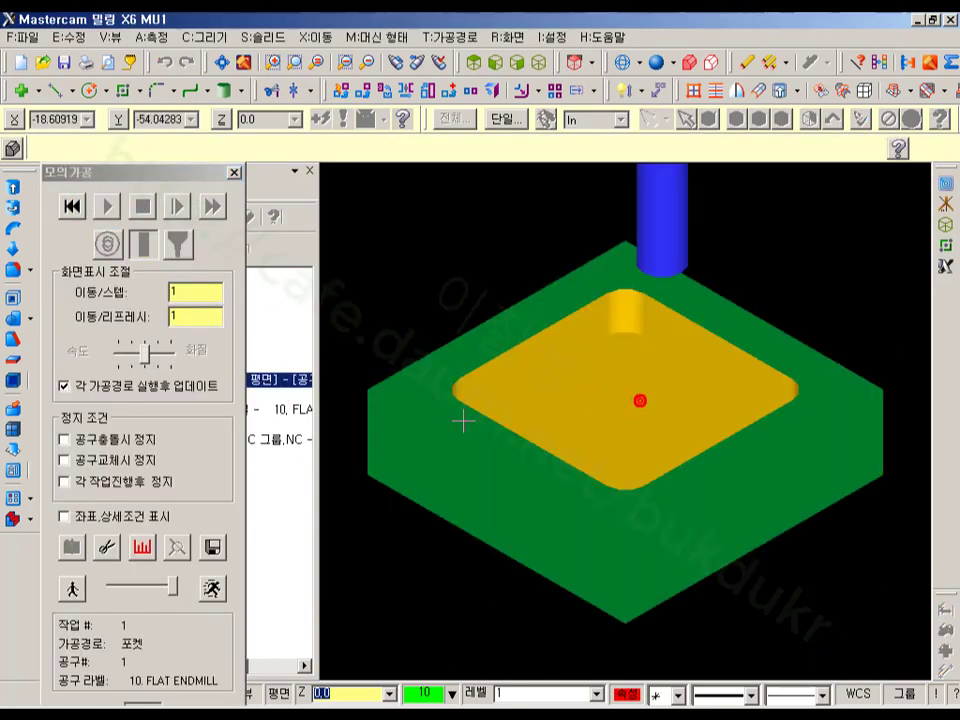
drag(164, 174, 210, 73)
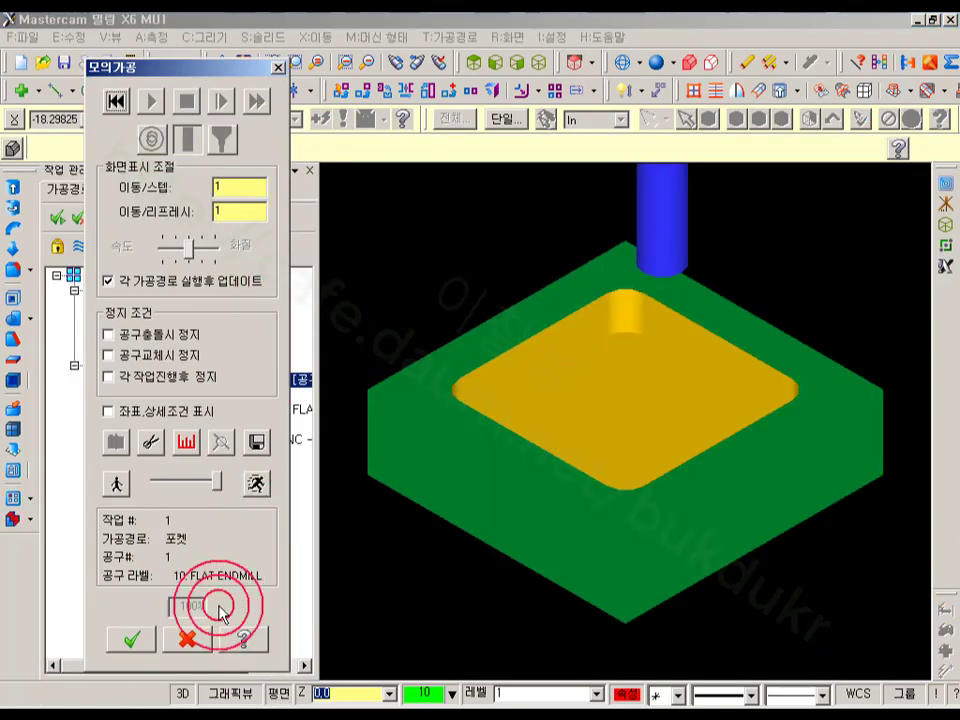
click(131, 638)
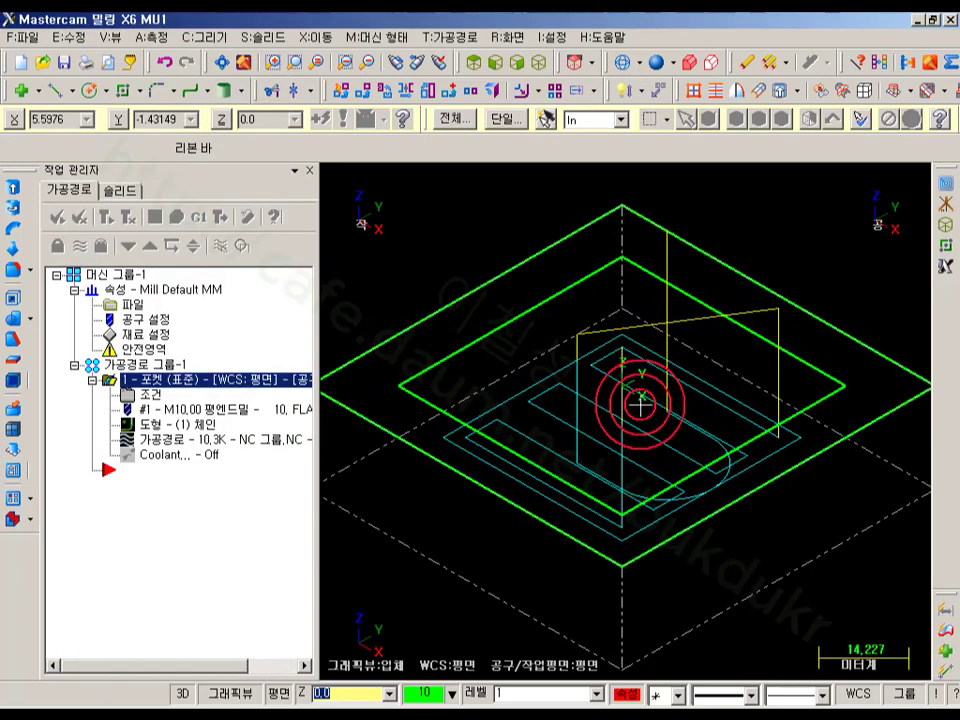
Step through the pocket simulation at the highest quality setting and examine up close where the tool enters the stock.
middle_drag(641, 404, 754, 403)
scroll(682, 439, up, 3)
scroll(770, 425, up, 2)
middle_drag(789, 450, 762, 412)
click(154, 216)
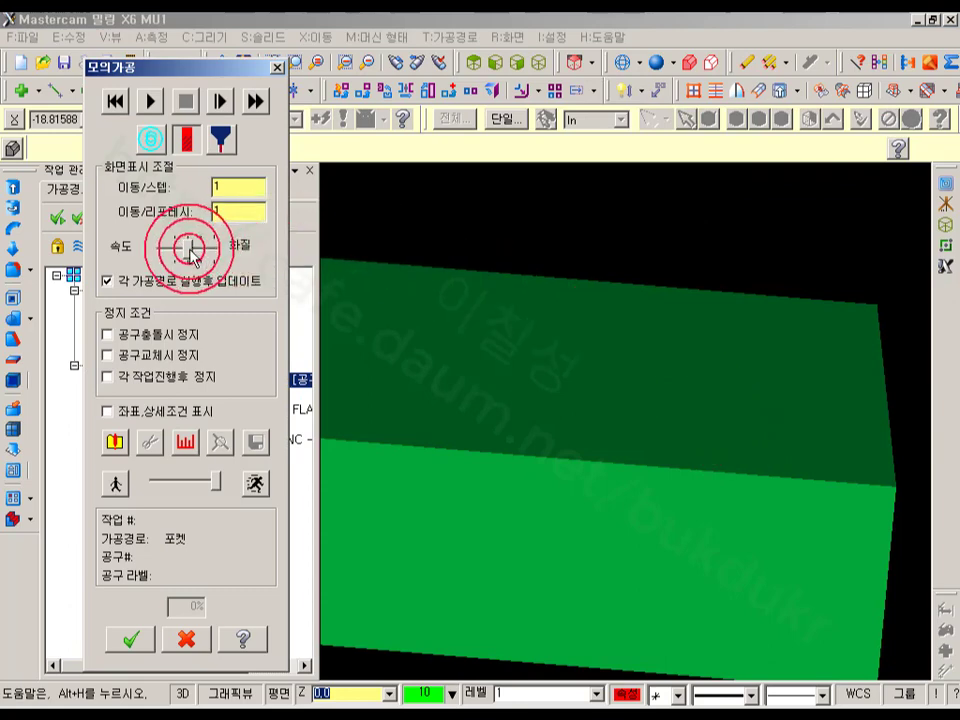
drag(184, 249, 293, 247)
click(224, 103)
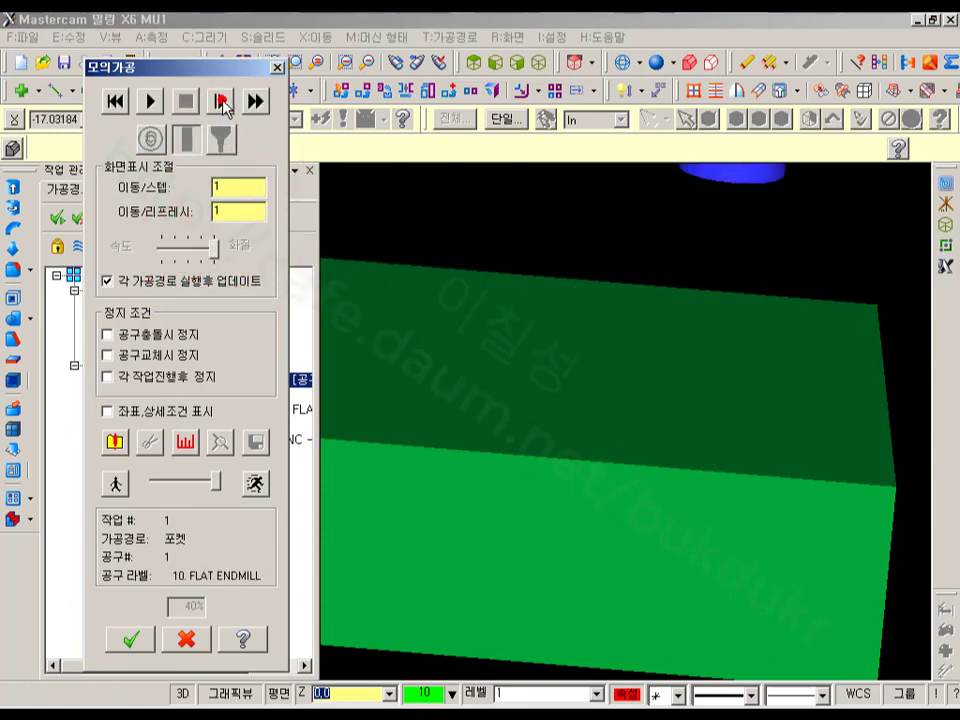
click(224, 103)
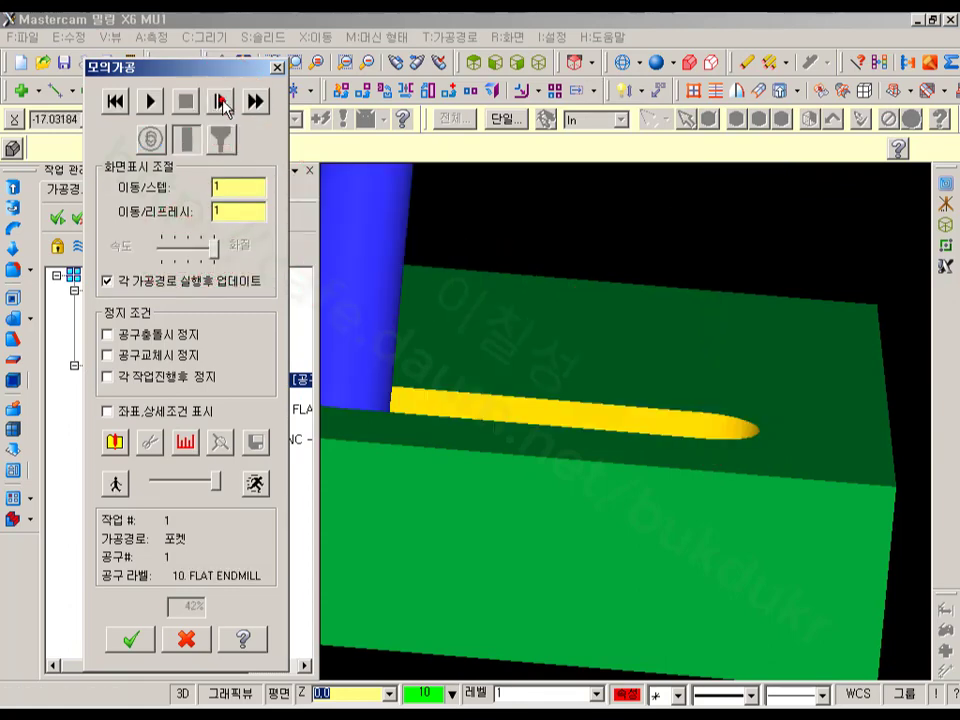
middle_drag(782, 319, 799, 390)
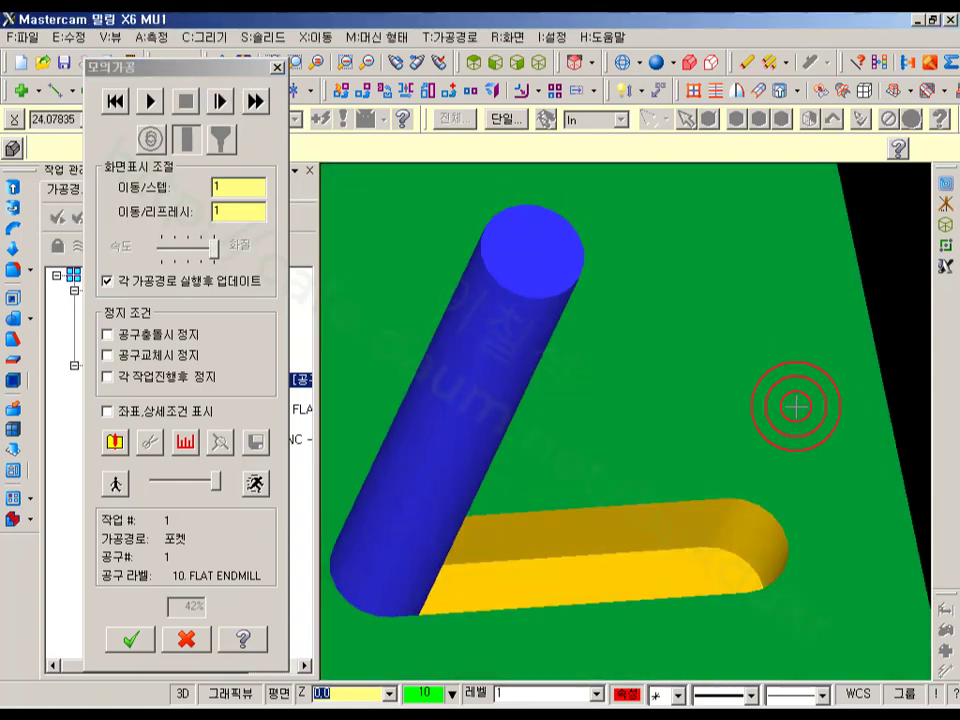
scroll(759, 564, up, 3)
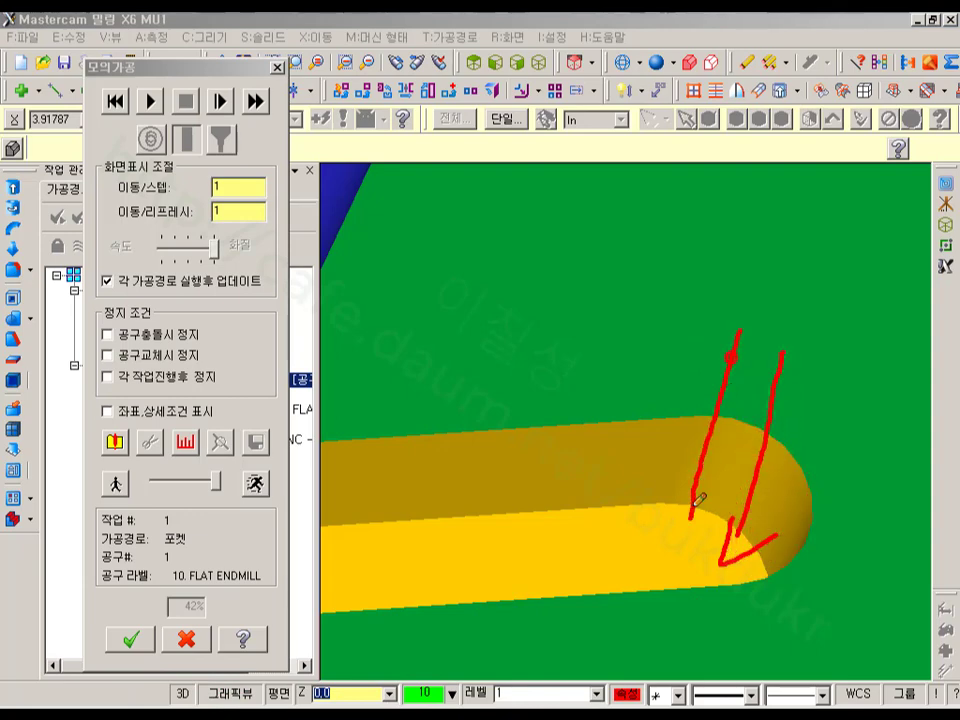
mouse_move(693, 518)
mouse_down()
mouse_move(748, 544)
mouse_move(516, 553)
mouse_up()
click(664, 463)
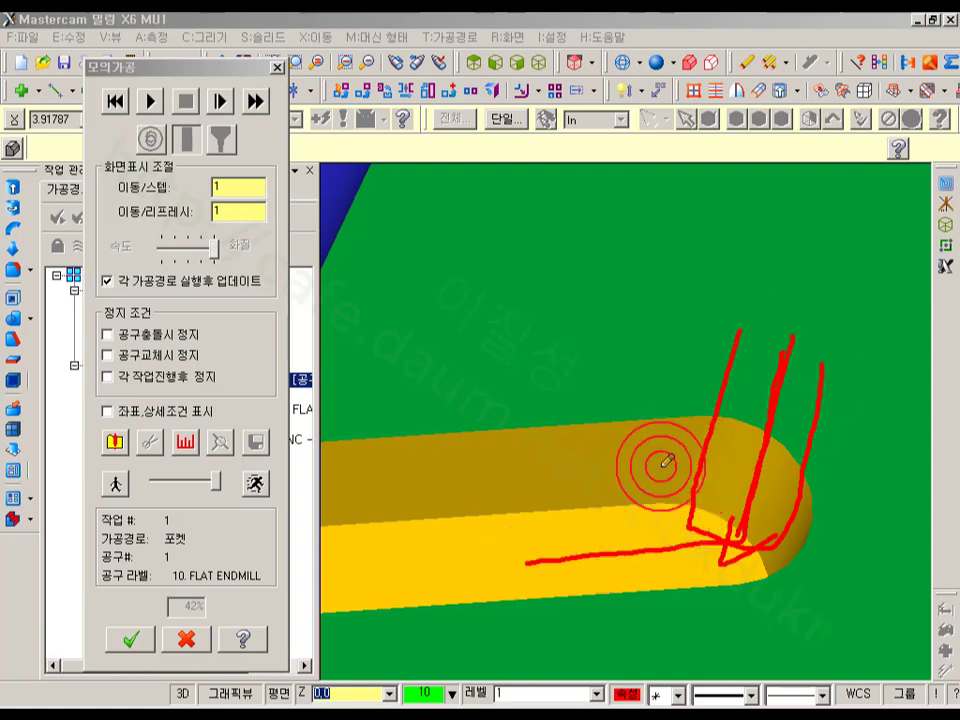
Close the pocket machining simulation and return the graphics to the isometric view.
right_click(657, 285)
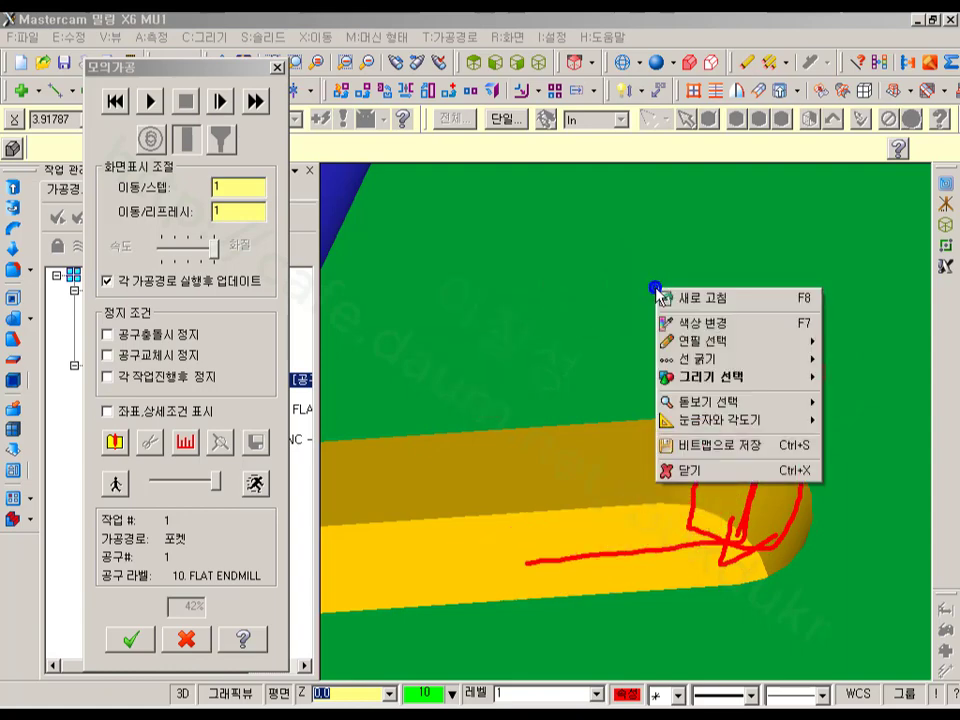
click(690, 469)
click(198, 634)
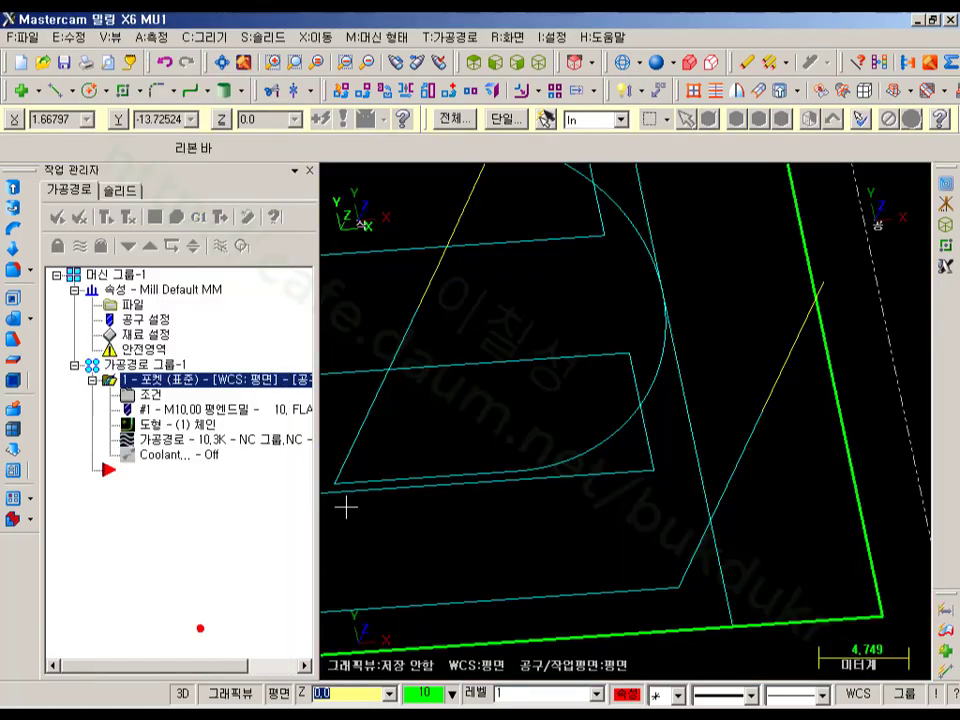
click(541, 64)
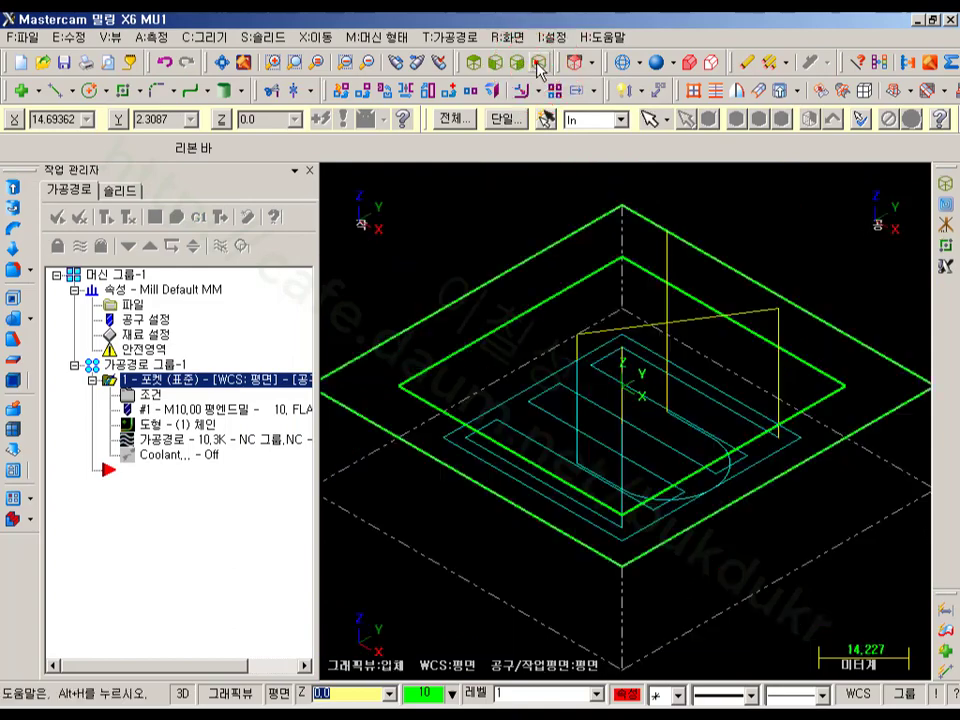
Create basic start hole drilling for the pocket operation, keeping the additional diameter and depth allowances at 0.
click(450, 38)
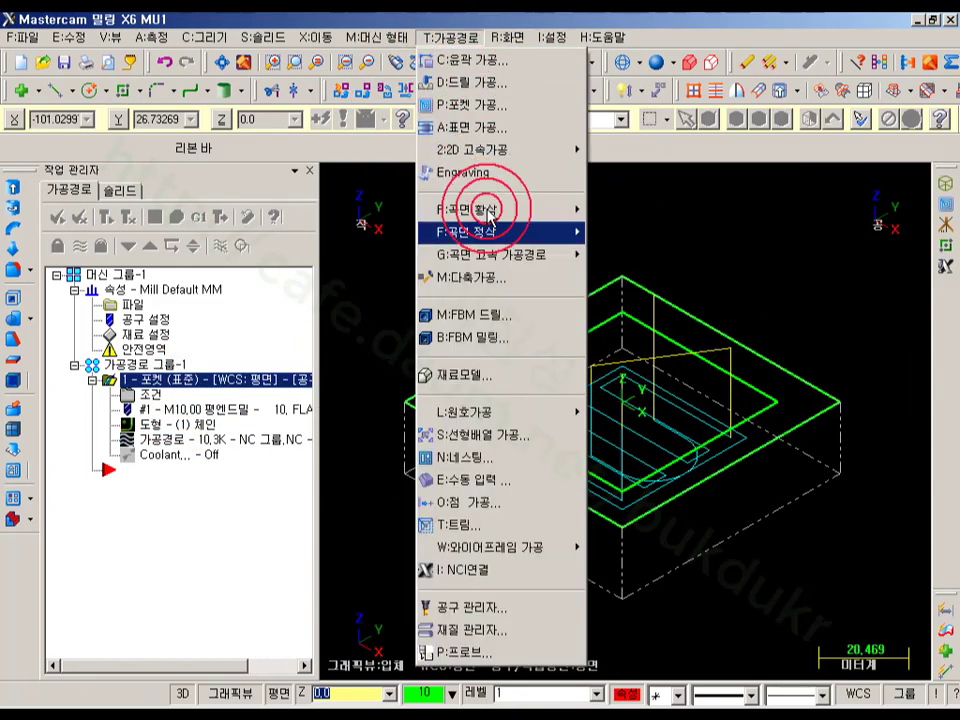
mouse_move(505, 410)
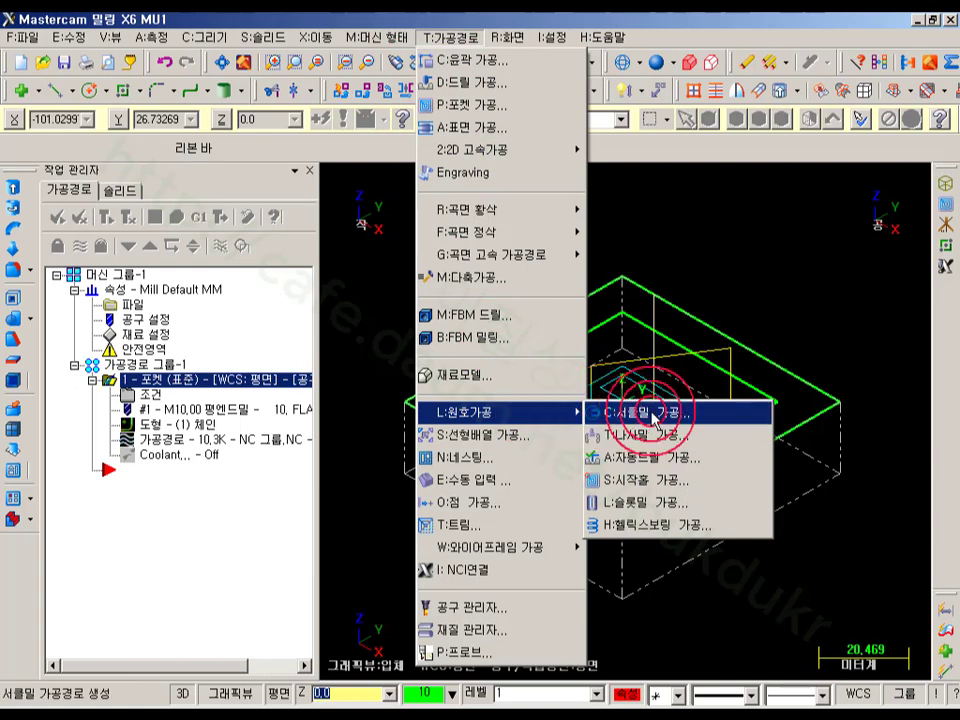
click(660, 483)
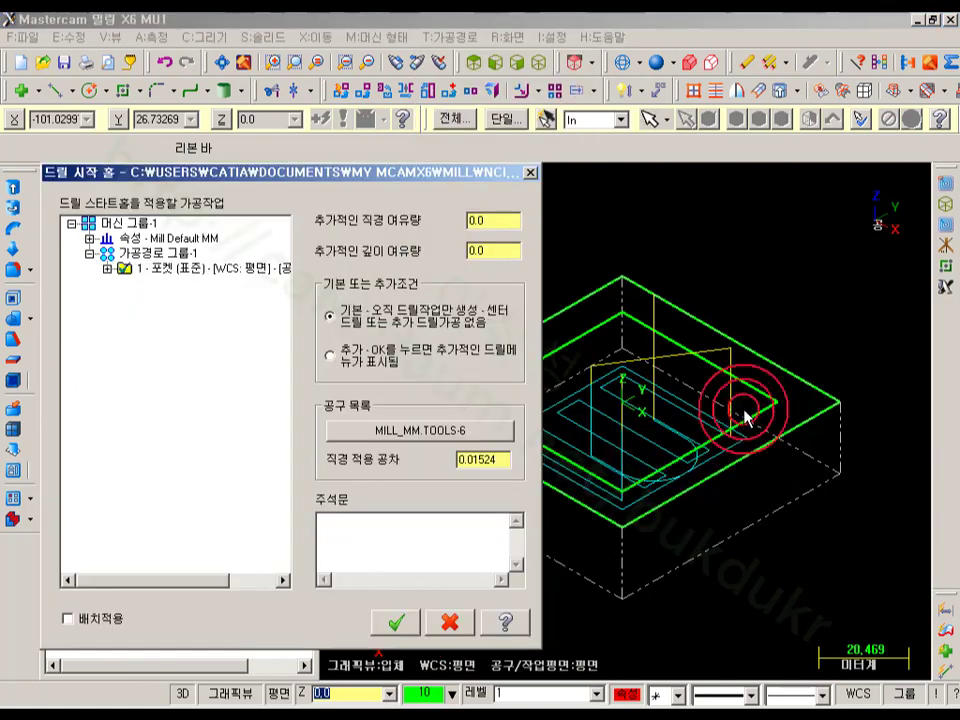
click(203, 272)
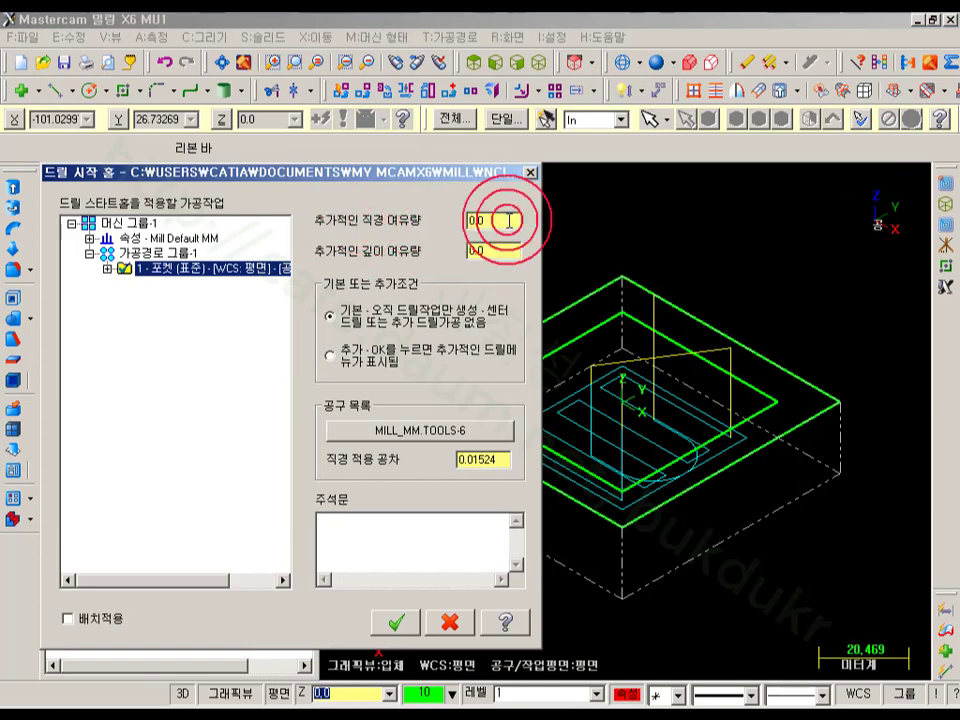
click(503, 254)
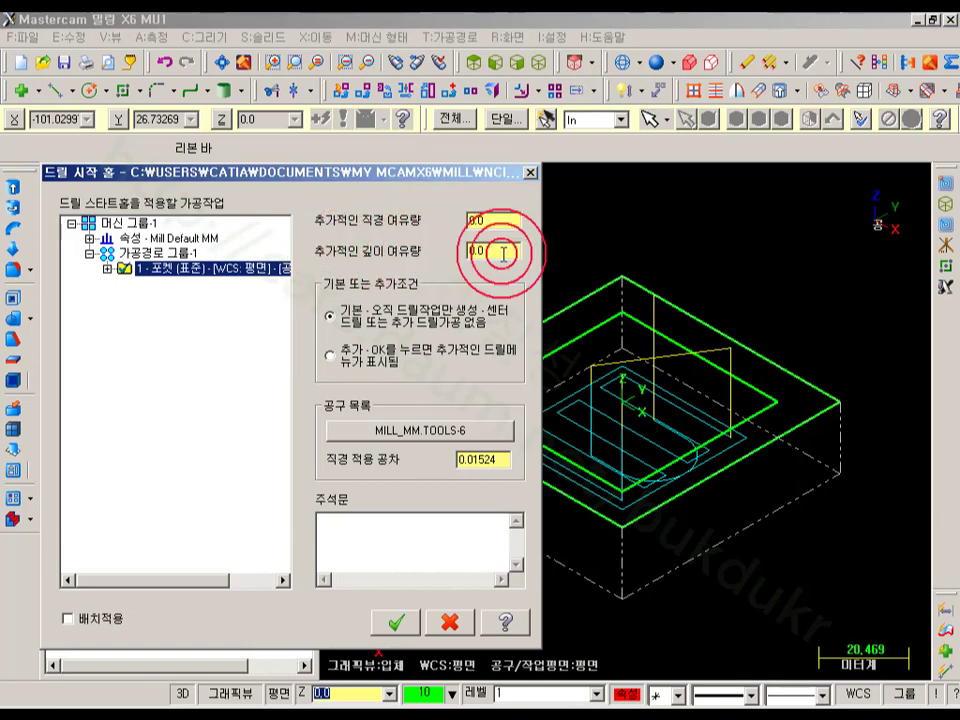
click(395, 622)
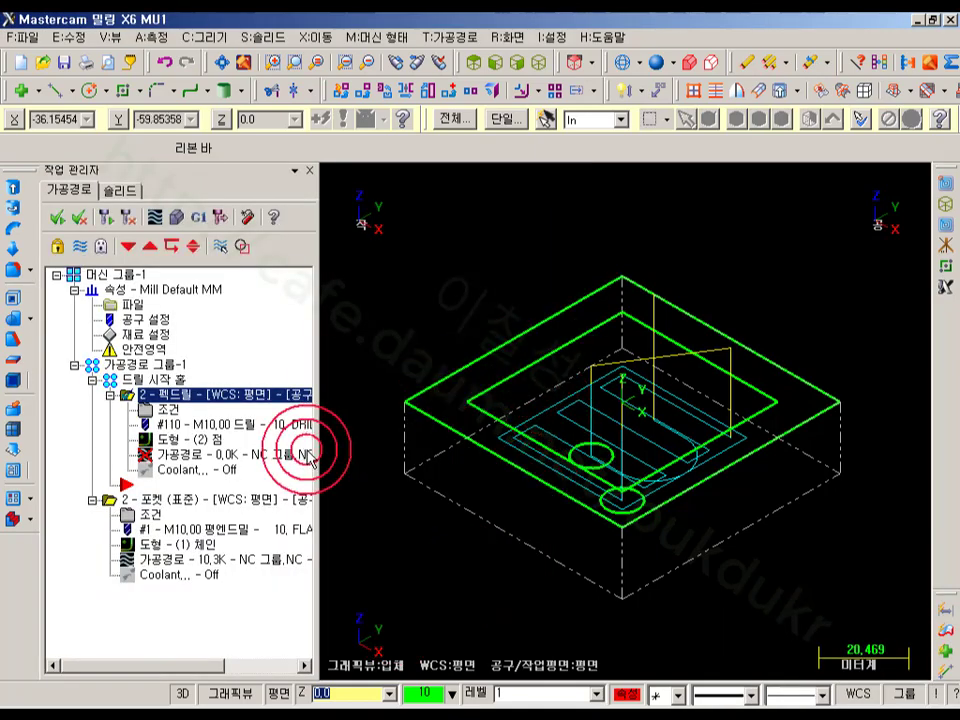
Regenerate the outdated start hole peck drill toolpath in the operations list.
click(119, 250)
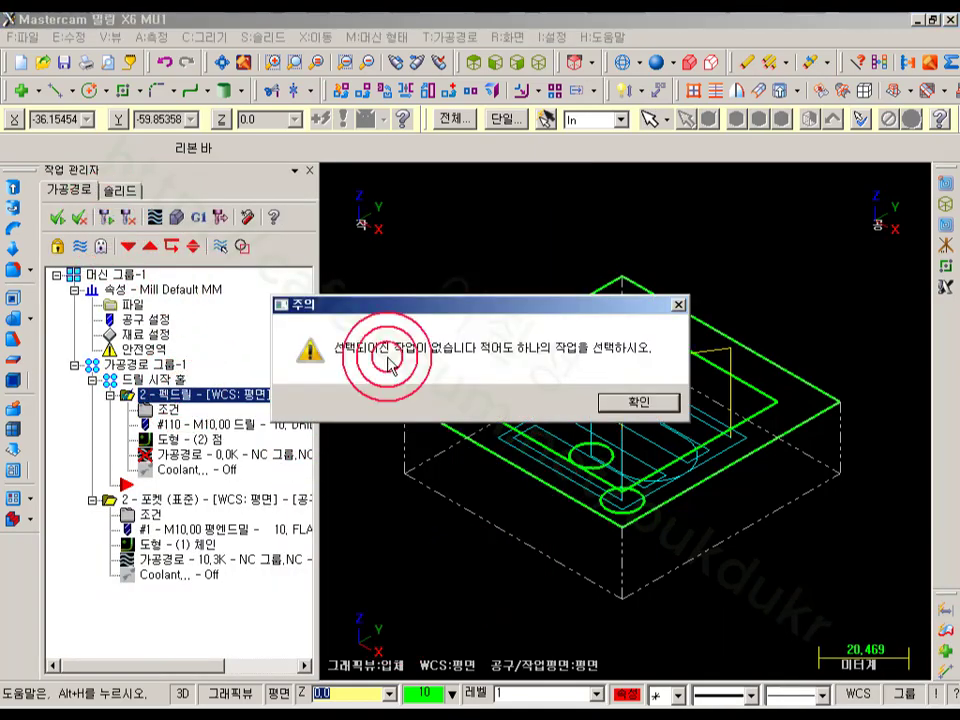
click(634, 401)
click(164, 499)
click(151, 363)
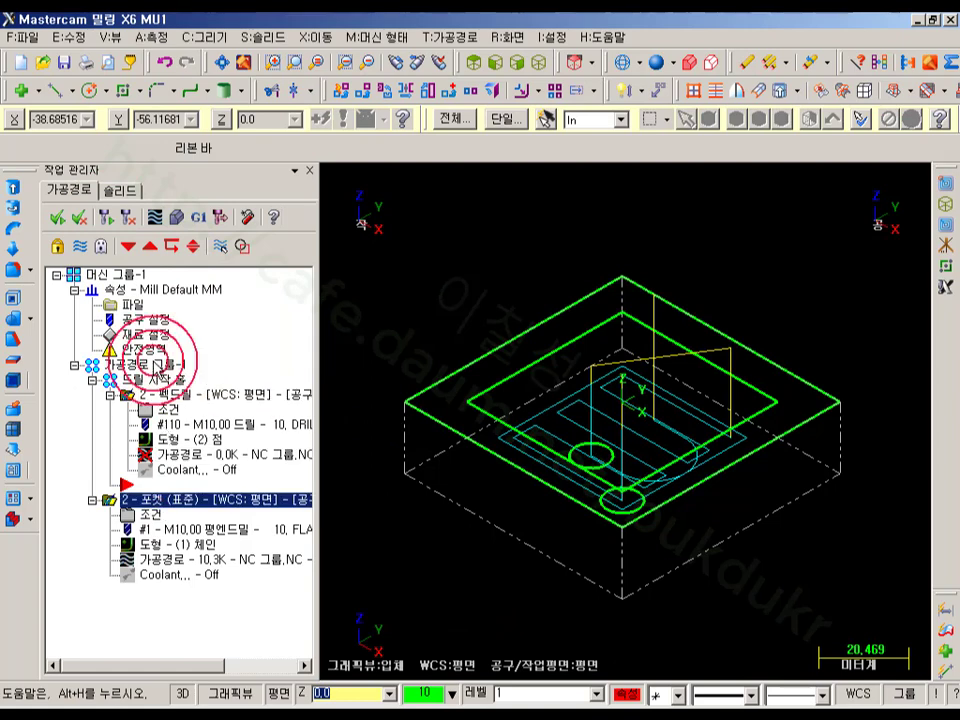
click(108, 219)
Backplot the peck drill operation with the tool displayed, examine the shape of the drill tip, and close the backplot.
click(279, 396)
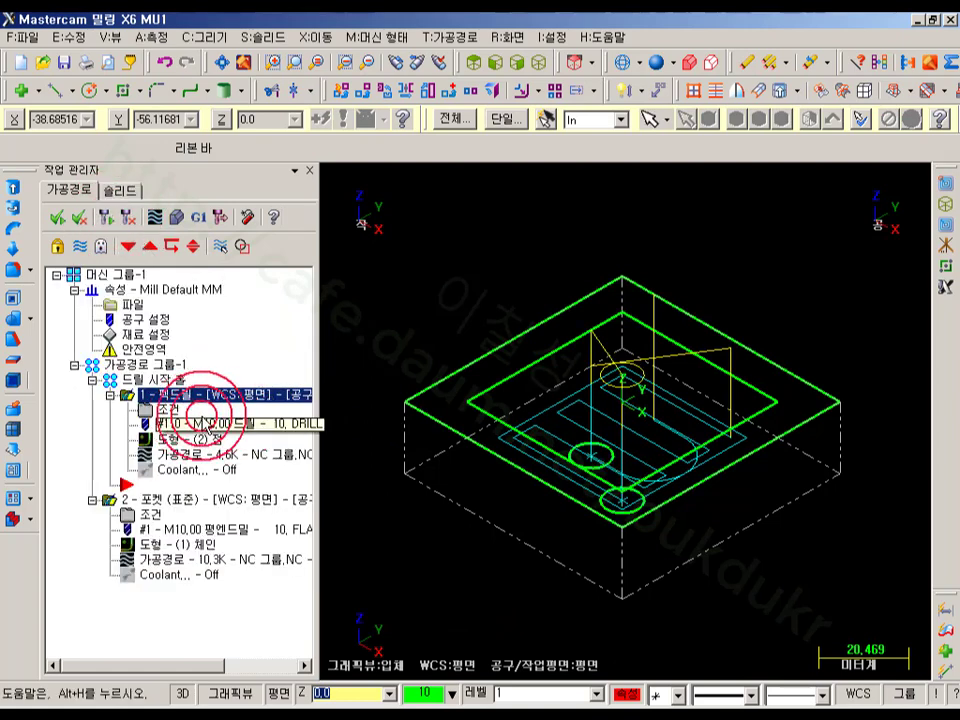
click(202, 455)
scroll(583, 464, down, 2)
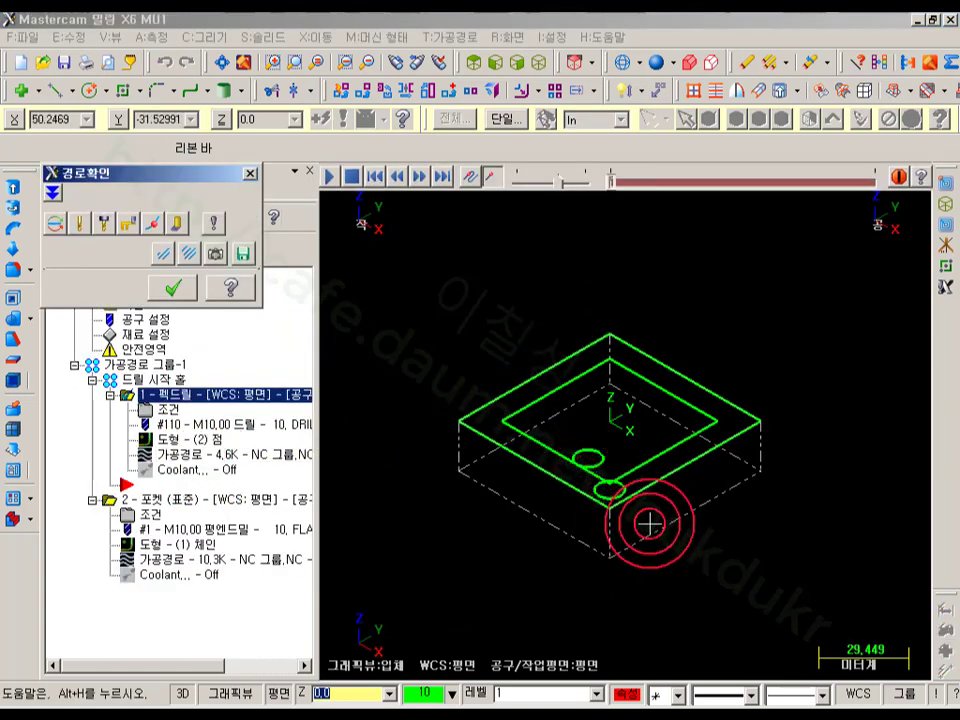
key(s)
click(80, 222)
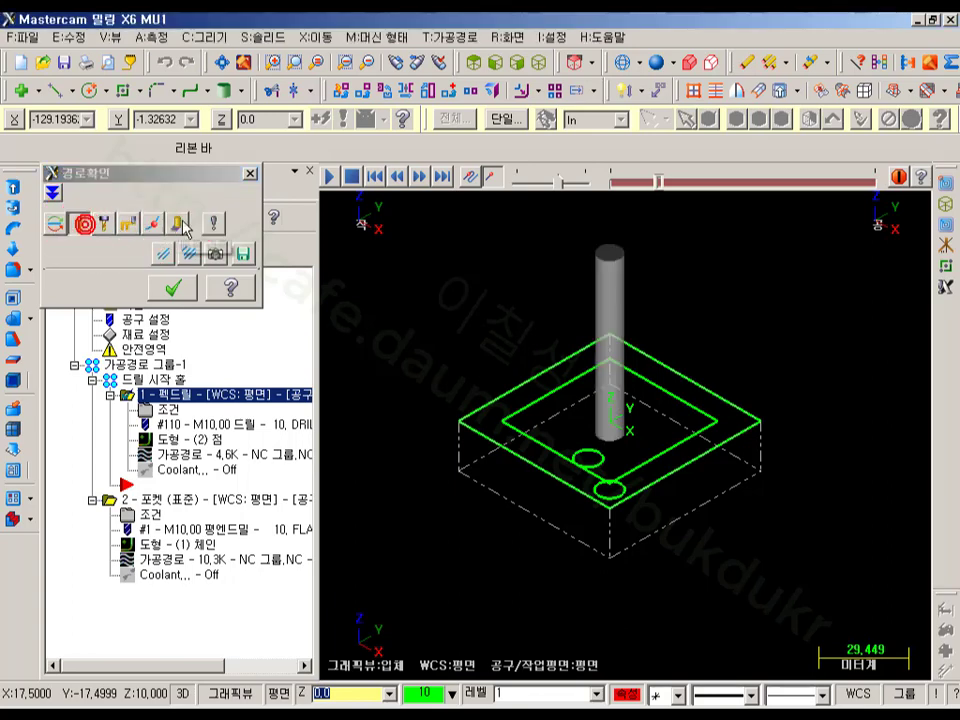
scroll(611, 482, up, 3)
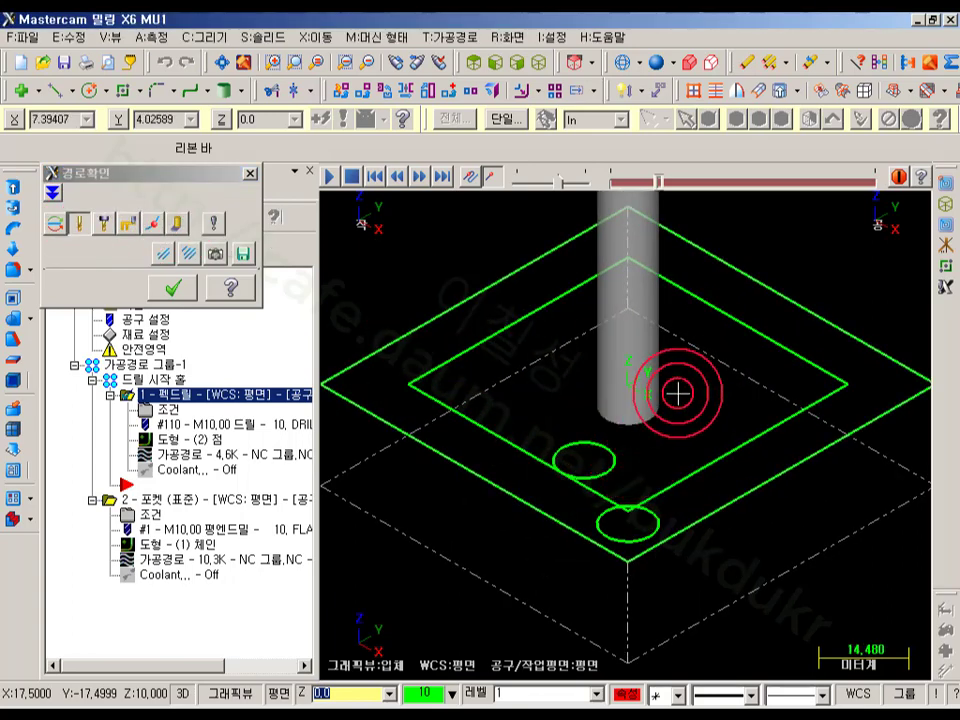
middle_drag(677, 395, 645, 328)
scroll(645, 328, up, 2)
scroll(645, 328, up, 5)
scroll(714, 304, down, 4)
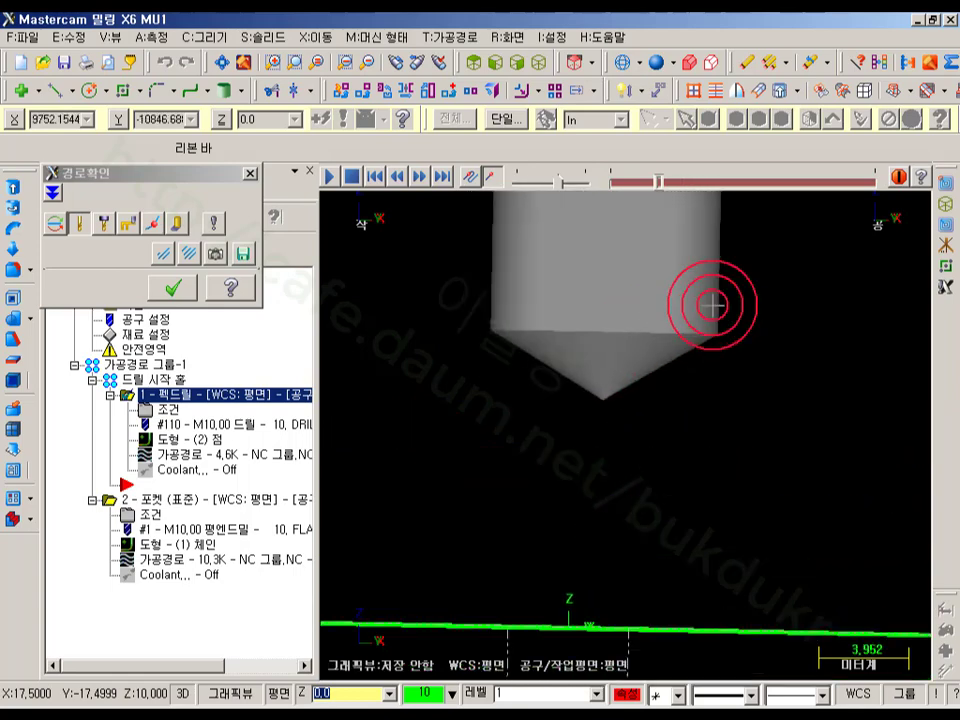
middle_drag(714, 304, 725, 336)
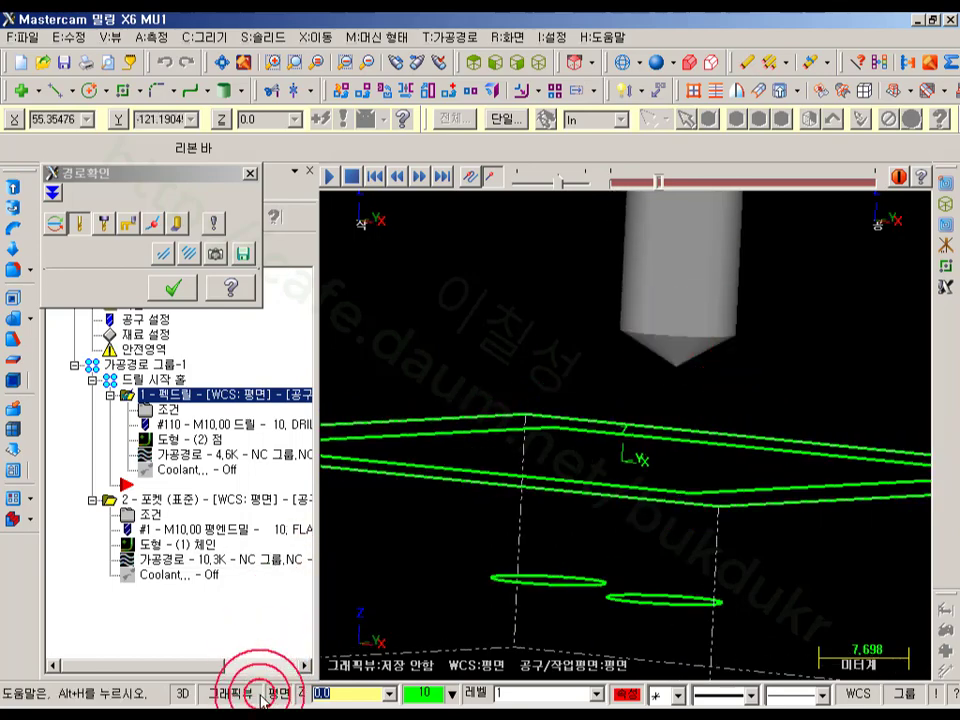
click(172, 288)
Backplot the peck drill in the front view and examine the drill tip against the pocket floor at full depth.
scroll(565, 392, down, 7)
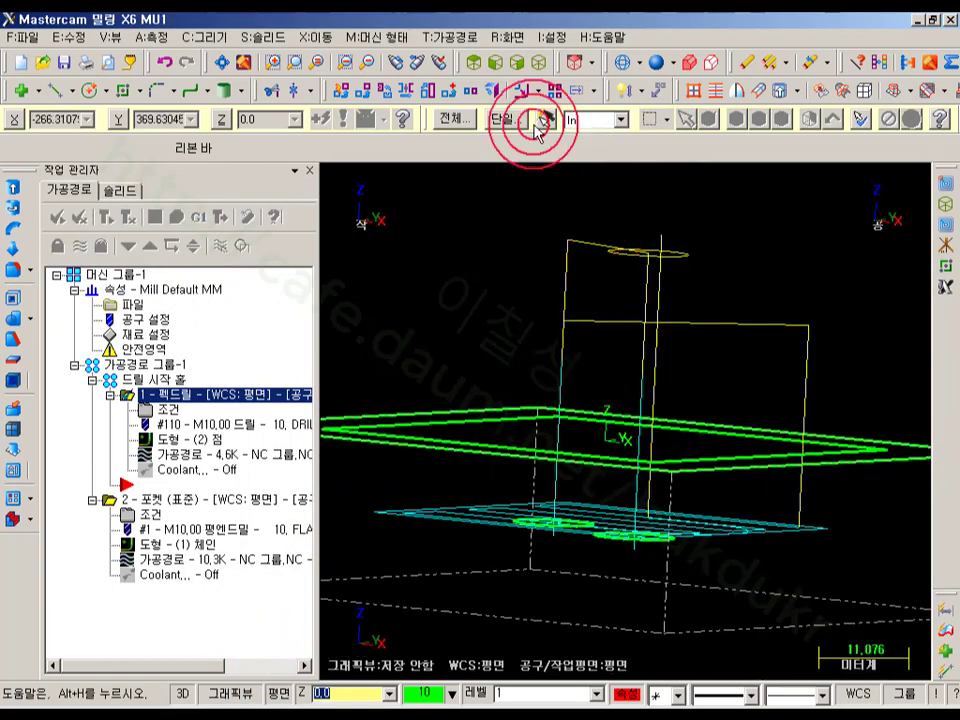
click(535, 63)
scroll(643, 362, down, 6)
click(196, 453)
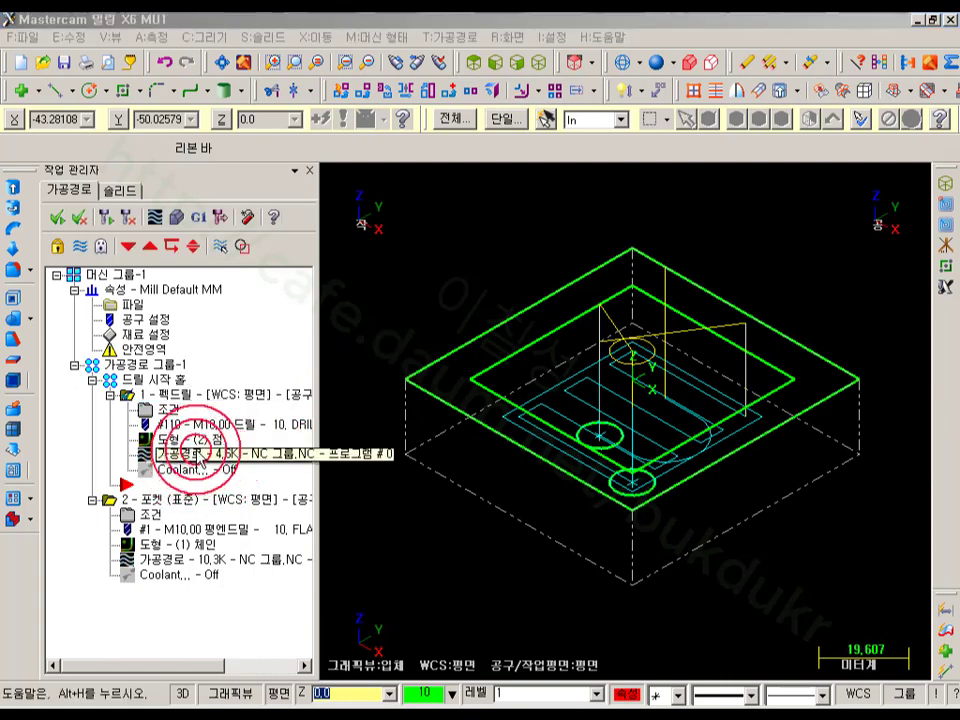
click(466, 64)
click(625, 367)
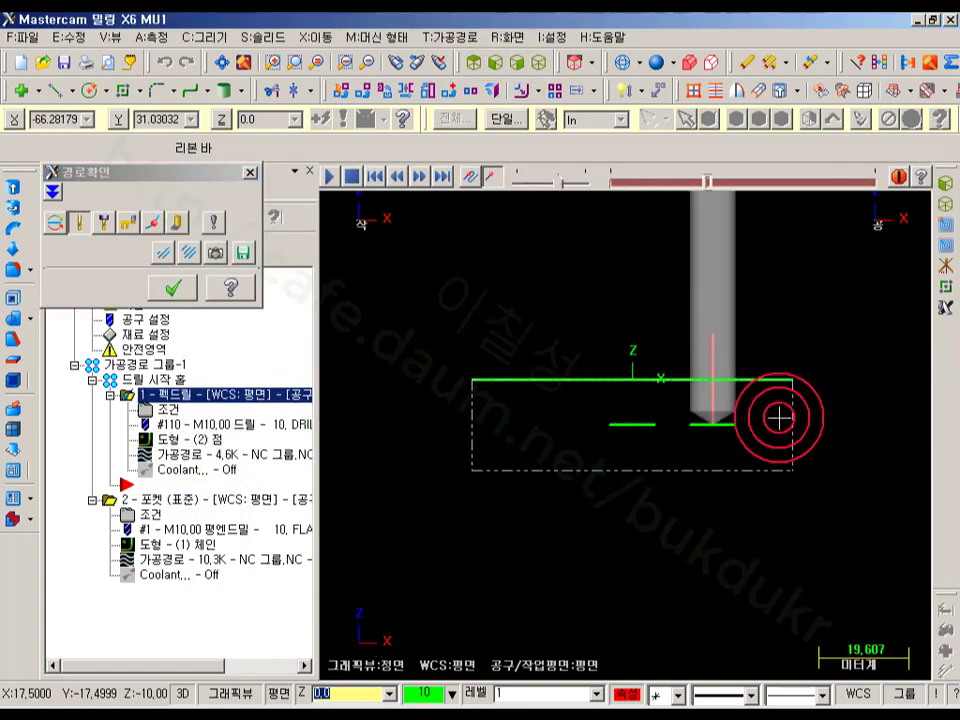
scroll(740, 400, up, 5)
scroll(654, 446, up, 3)
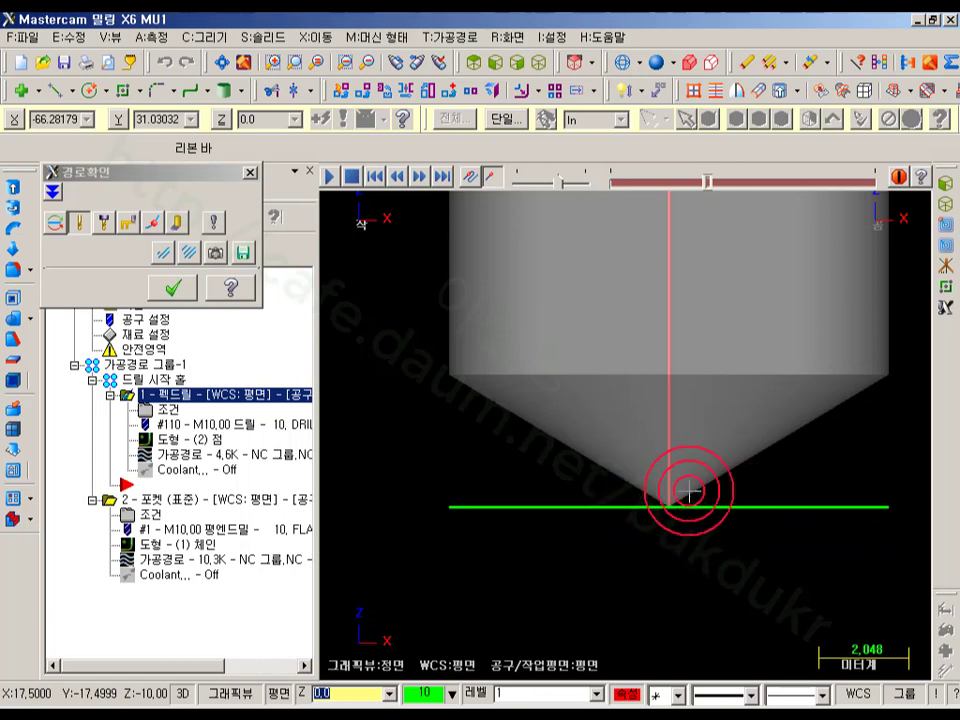
click(185, 288)
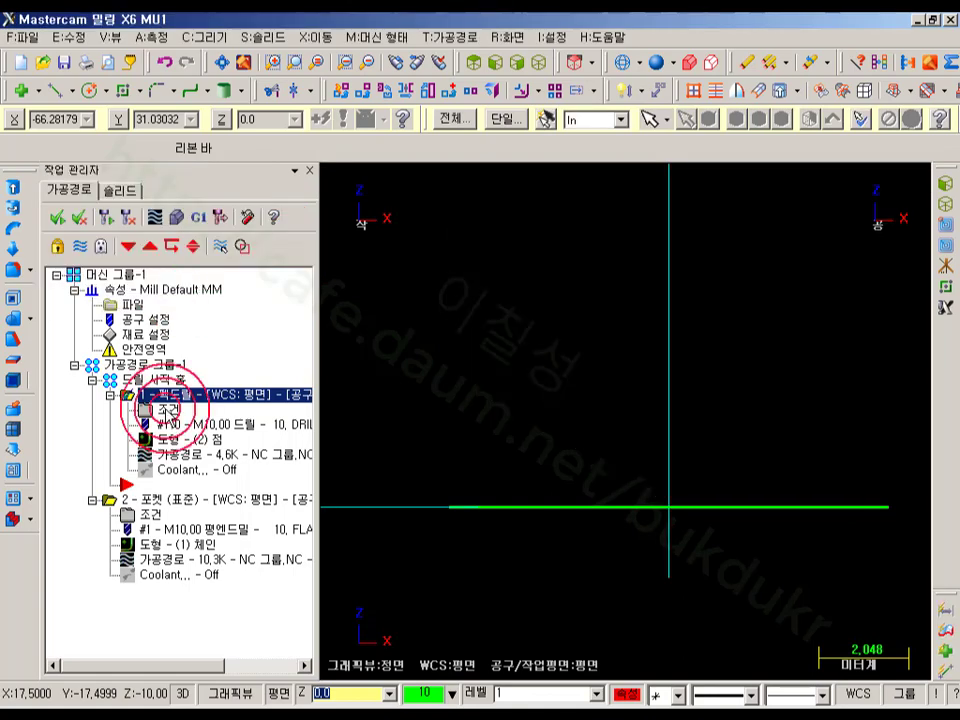
Set the peck drill's incremental depth to 0.2 in the linking parameters and regenerate its toolpath.
click(155, 408)
click(168, 191)
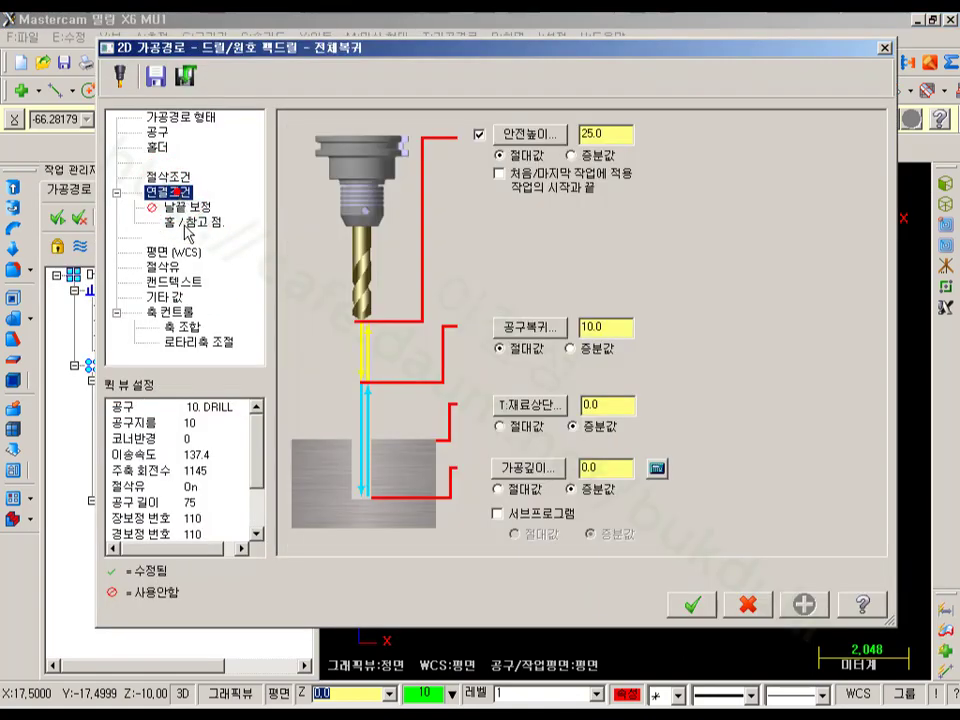
click(605, 467)
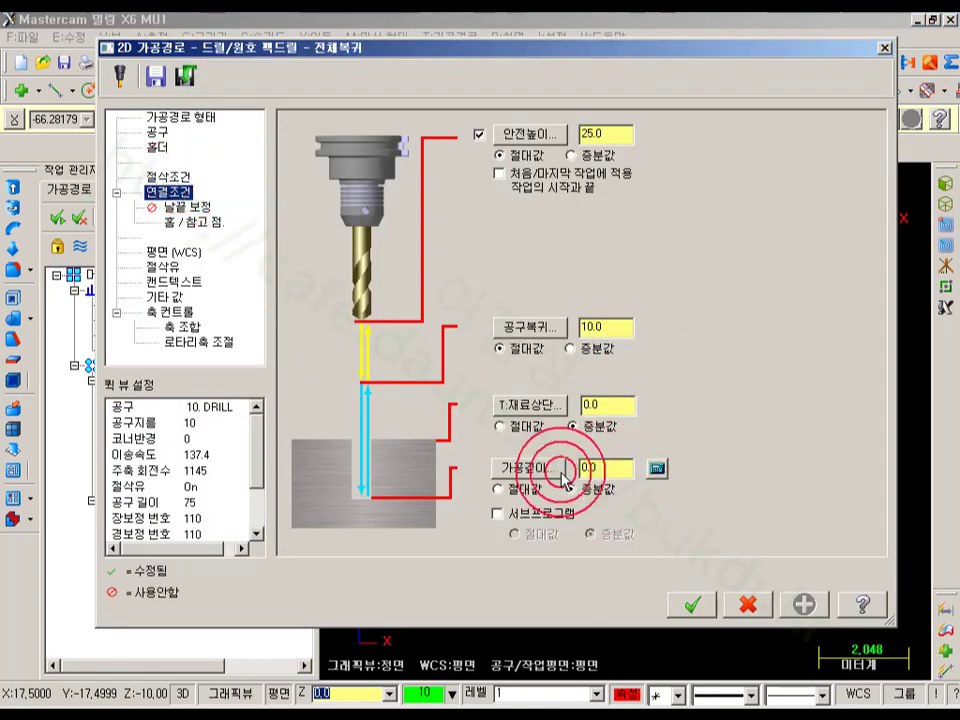
click(606, 471)
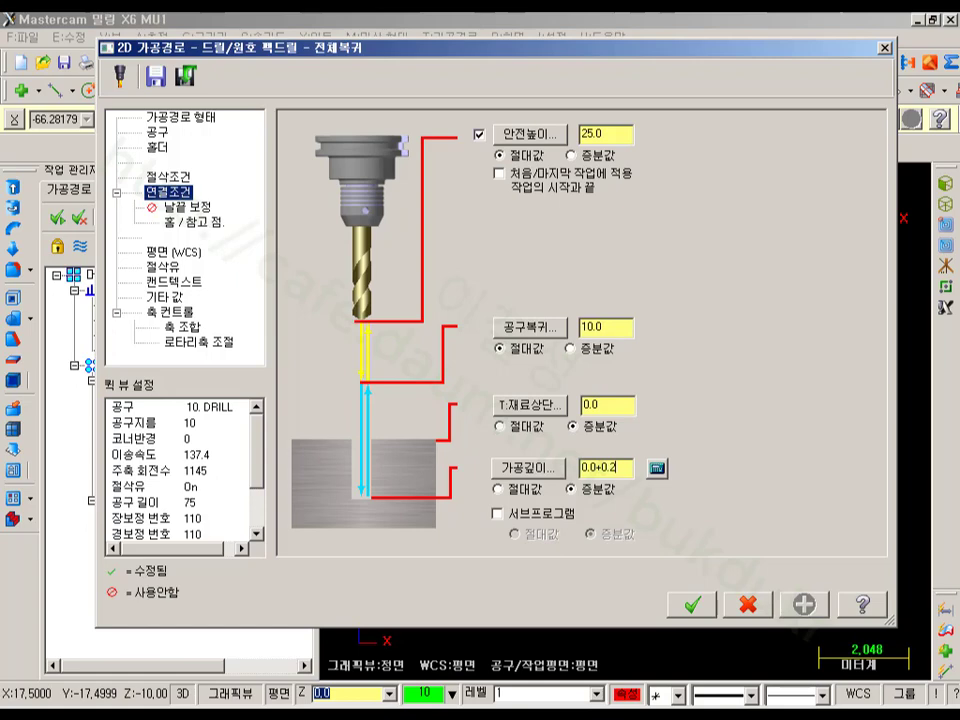
click(611, 401)
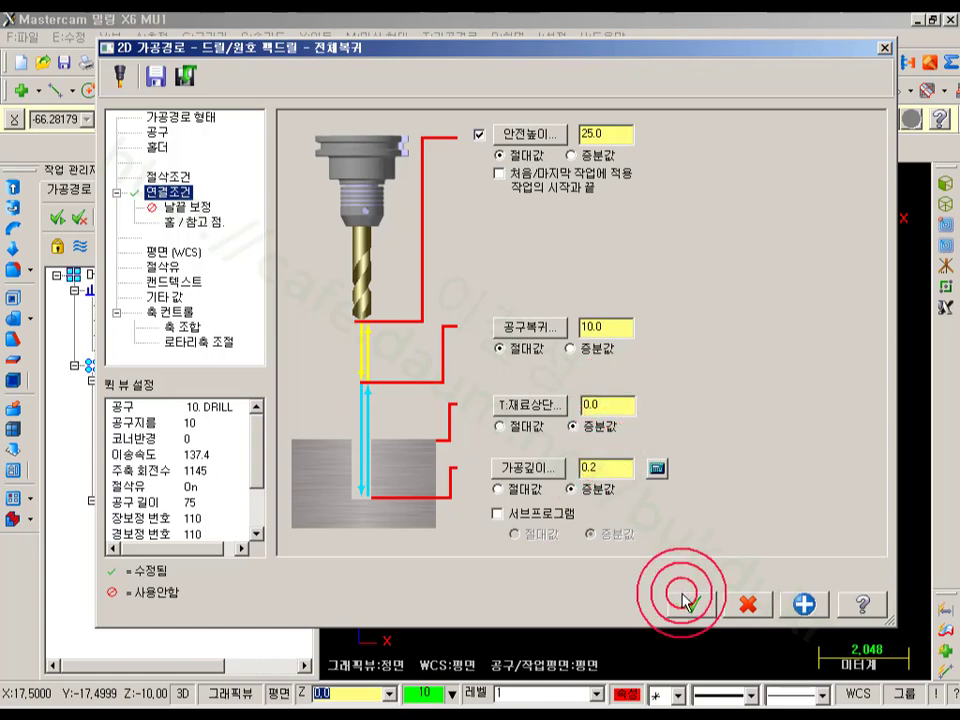
click(686, 601)
click(110, 205)
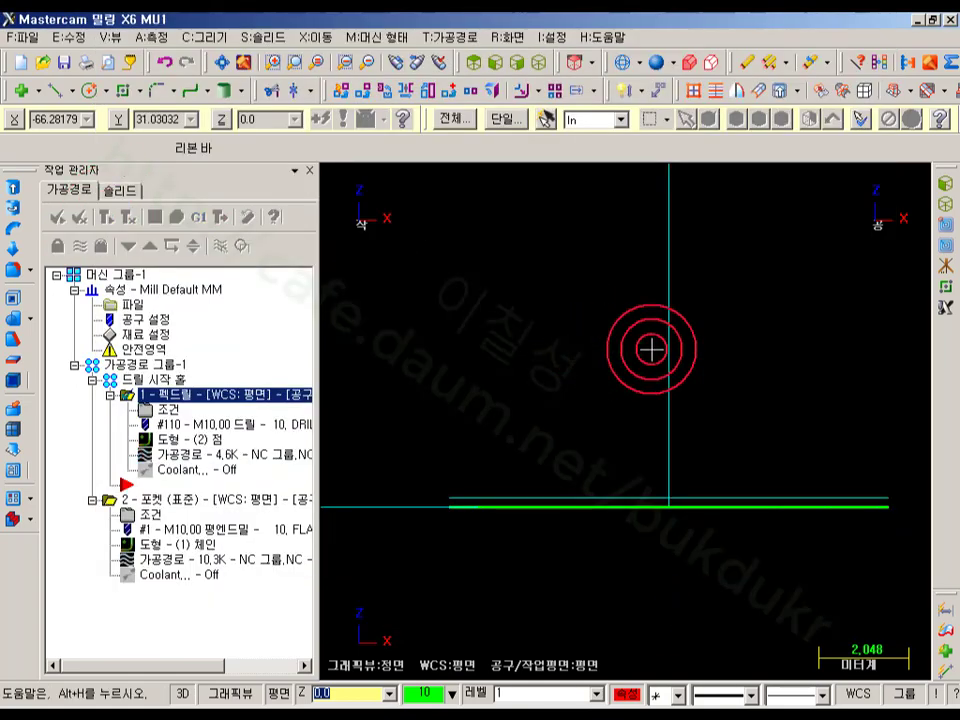
Backplot the regenerated peck drill, check the gap between drill tip and pocket floor, and close the backplot in isometric view.
scroll(672, 367, down, 3)
click(189, 460)
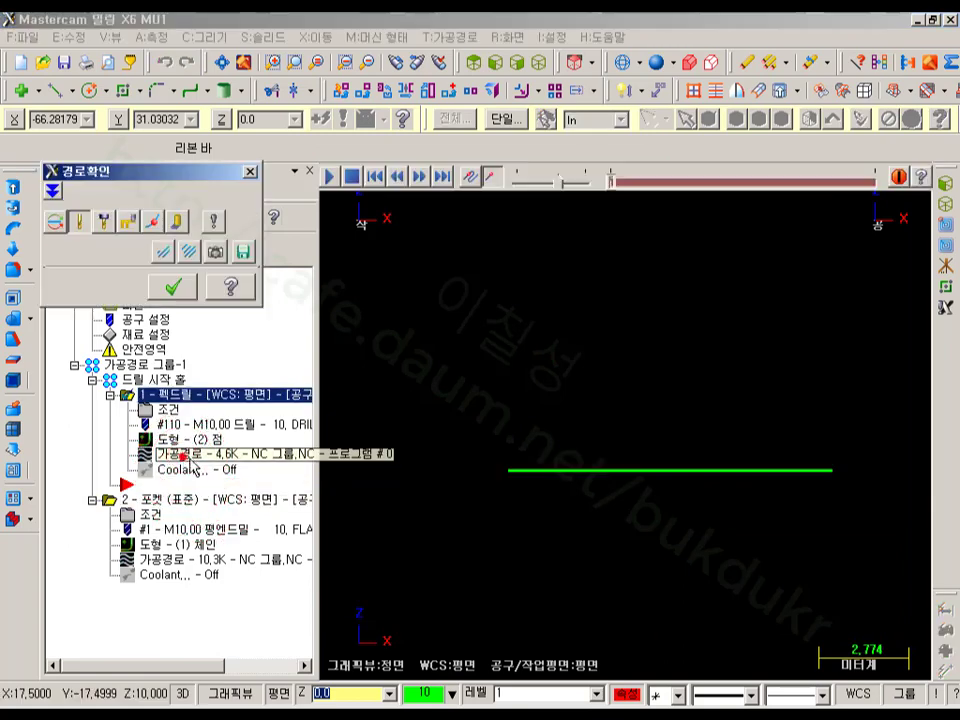
scroll(729, 525, up, 5)
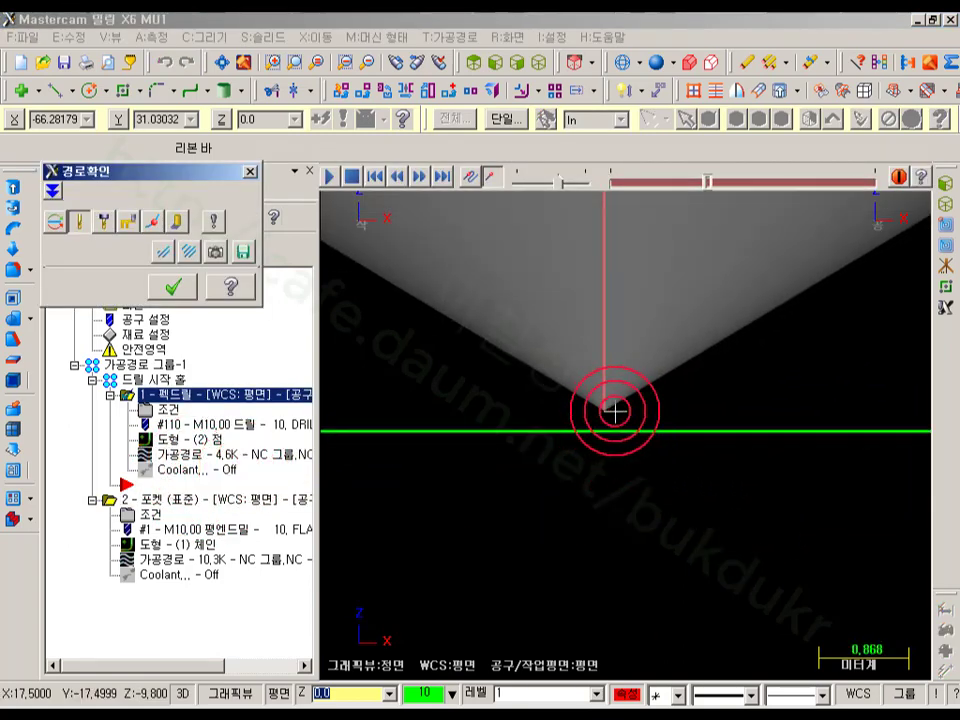
scroll(690, 501, down, 5)
click(515, 60)
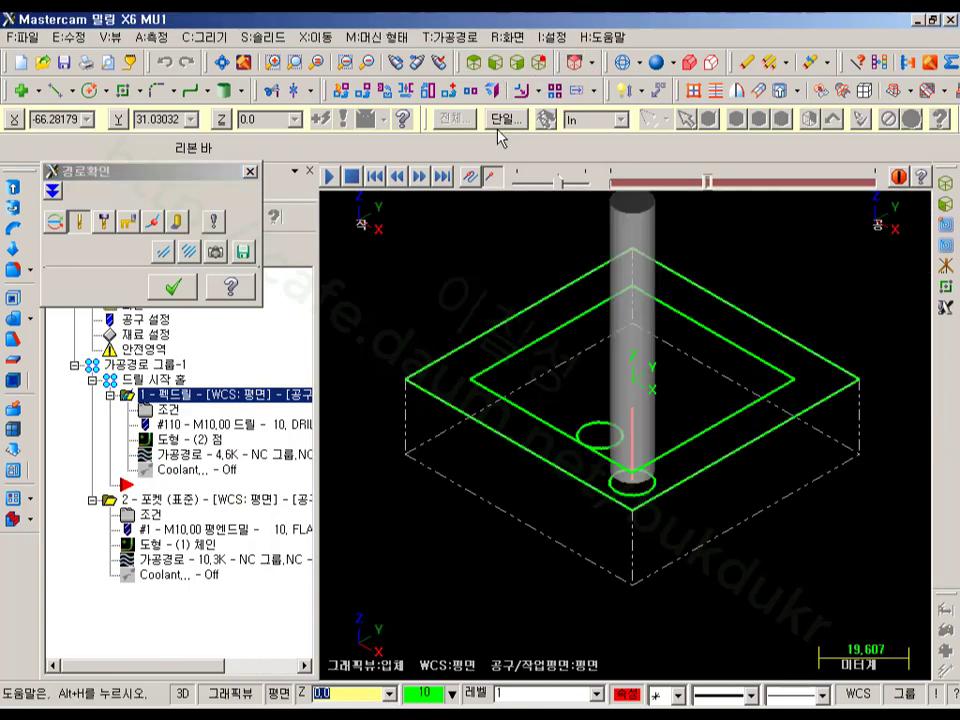
click(183, 288)
Backplot the peck drill in isometric view with rapid moves displayed, following the tool through both start holes.
scroll(676, 375, up, 2)
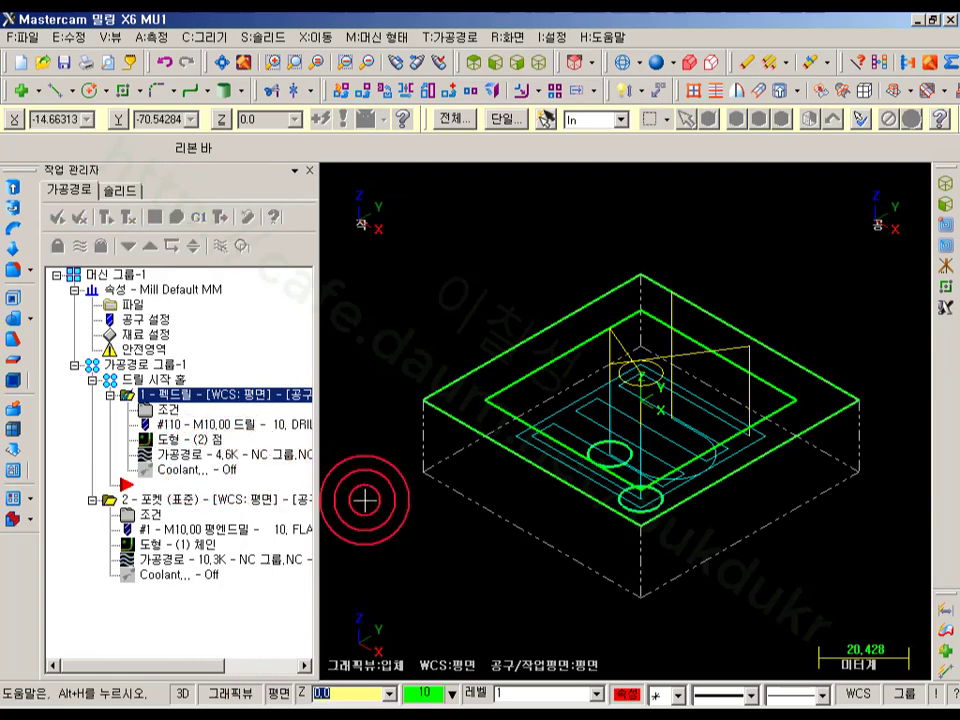
scroll(636, 411, up, 1)
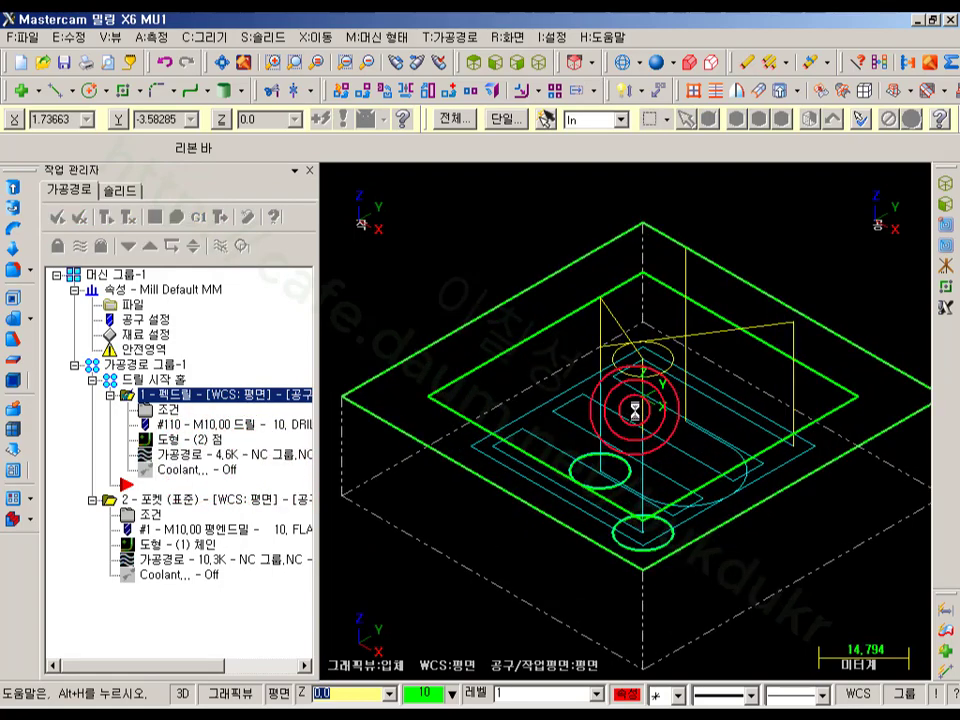
click(214, 455)
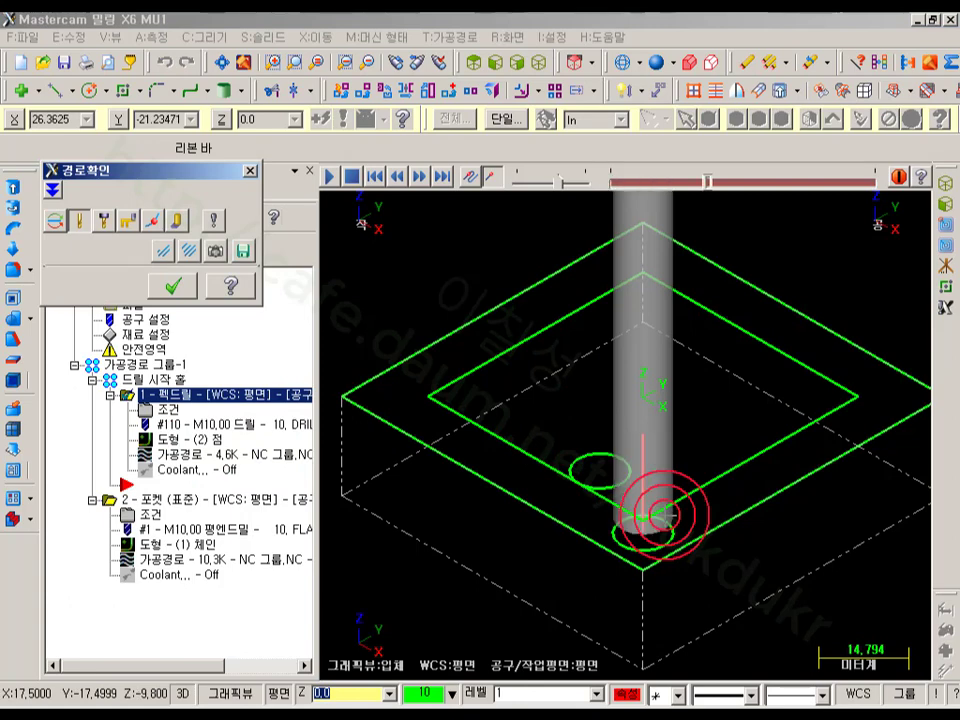
click(136, 218)
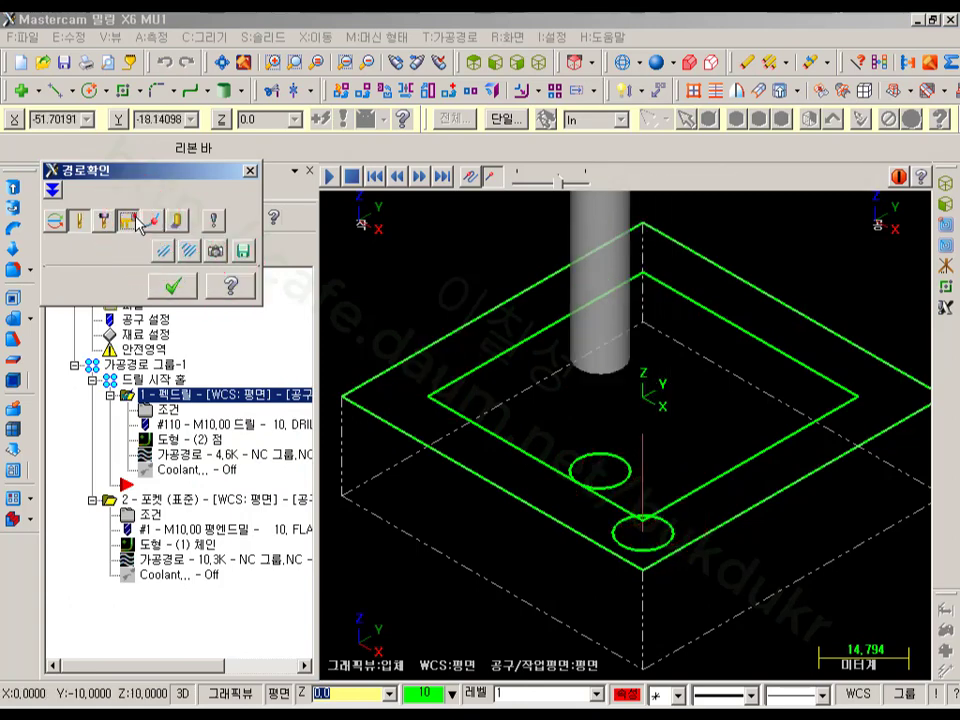
scroll(674, 375, up, 1)
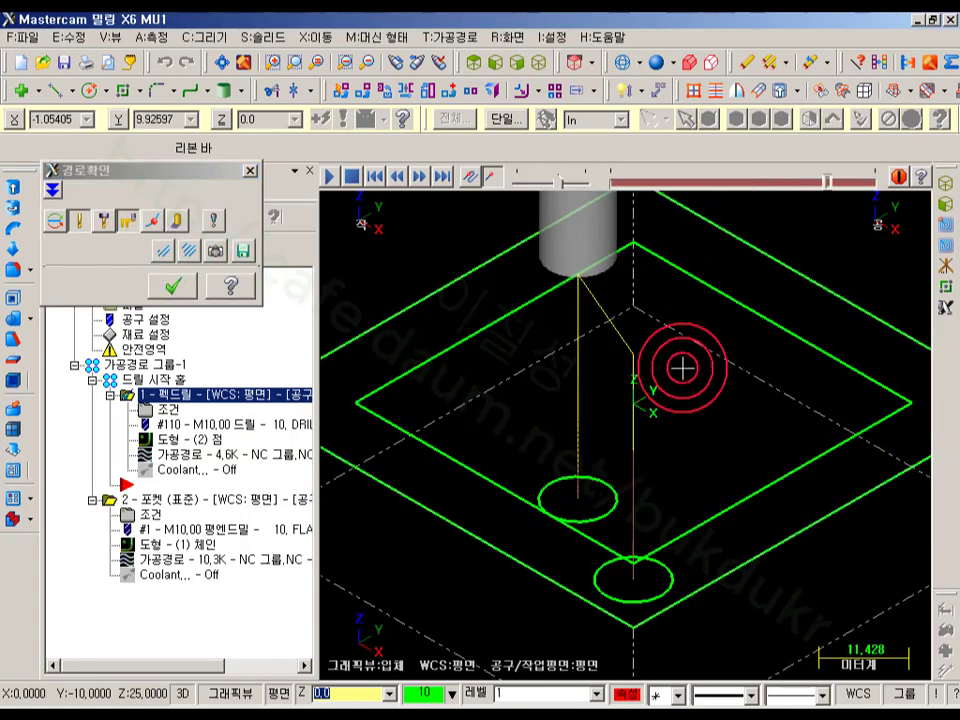
Backplot the peck drill in front view, compare the drill tip with the pocket floor at both start holes, and close the backplot.
scroll(679, 371, down, 1)
click(57, 224)
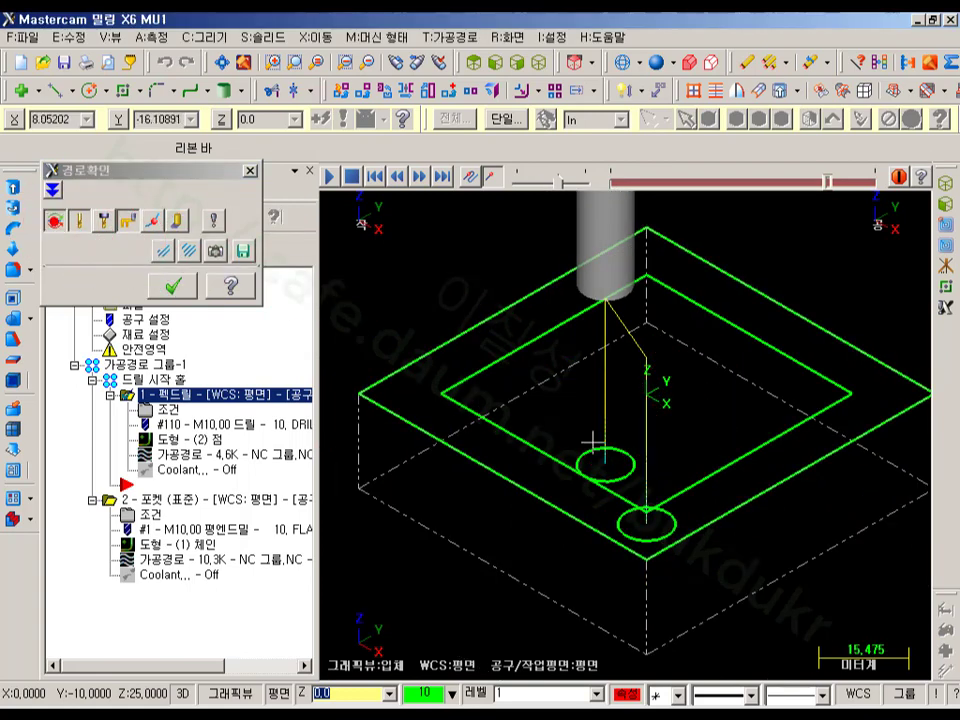
click(505, 72)
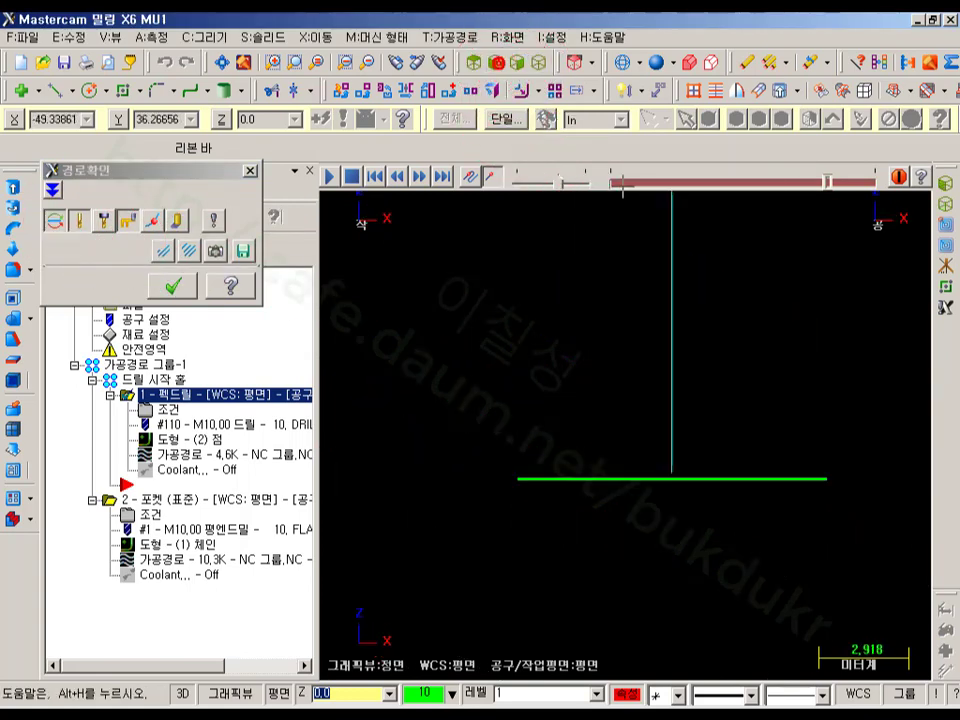
scroll(737, 446, down, 2)
scroll(820, 438, down, 2)
scroll(820, 438, down, 1)
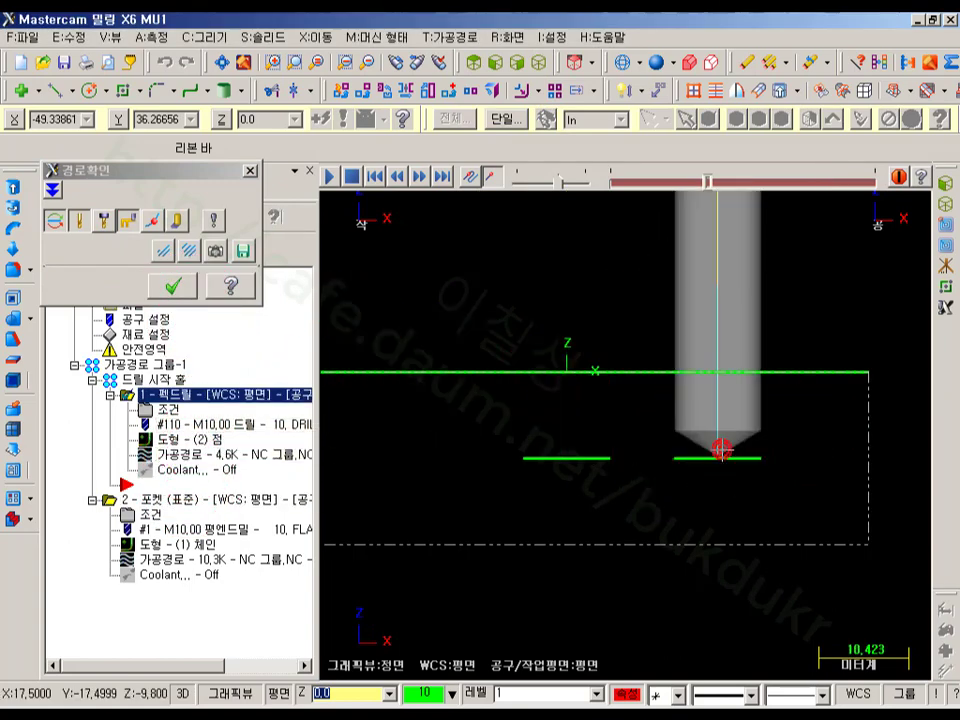
scroll(662, 439, up, 1)
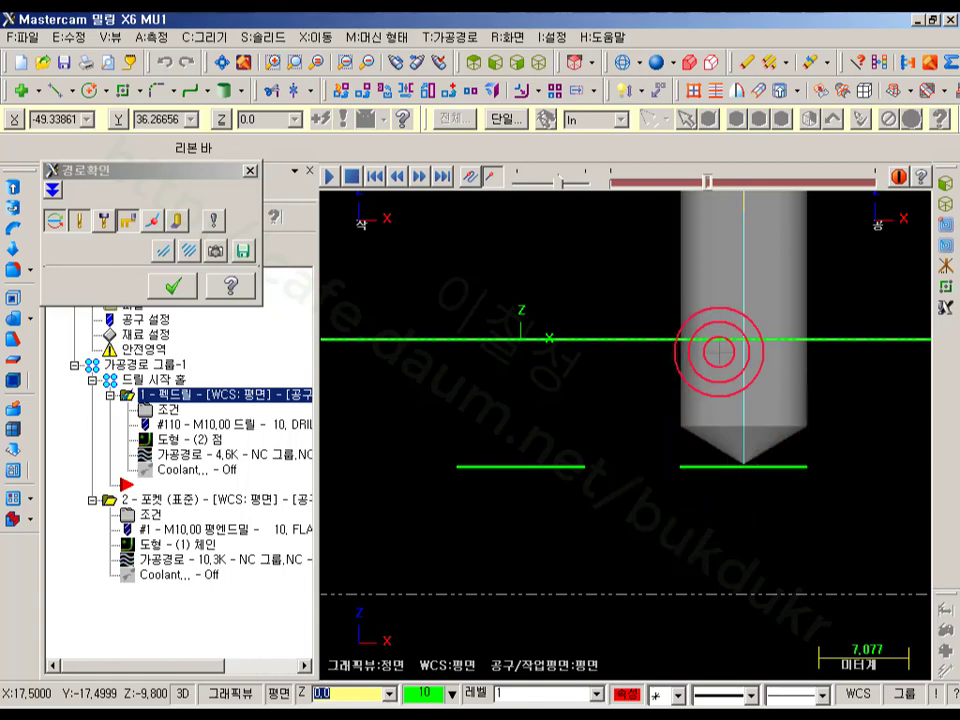
middle_drag(734, 388, 761, 393)
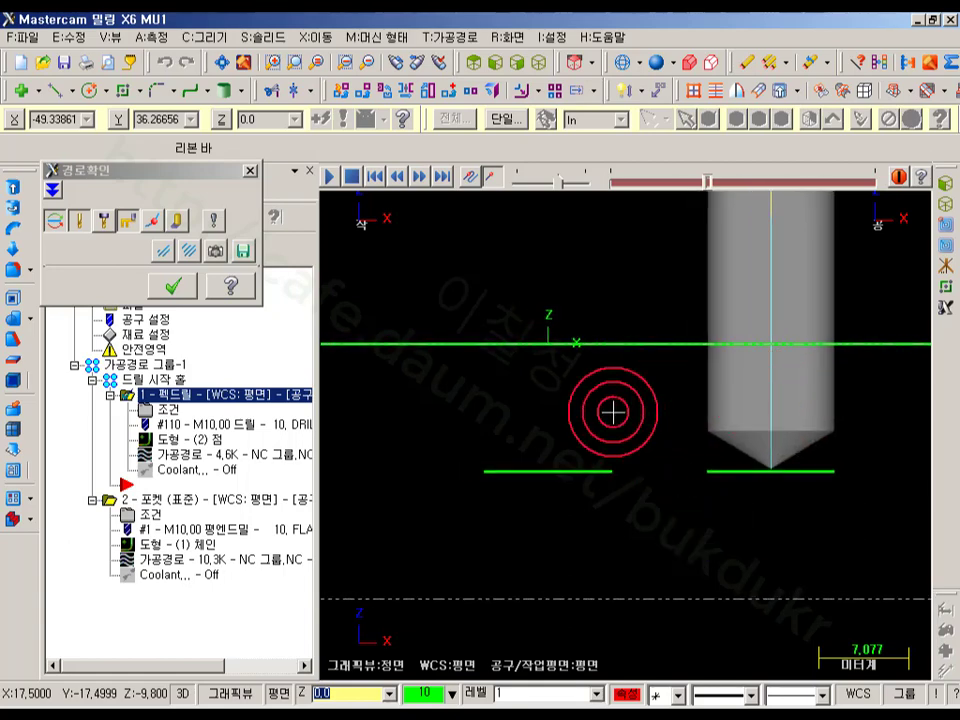
key(s)
key(s)
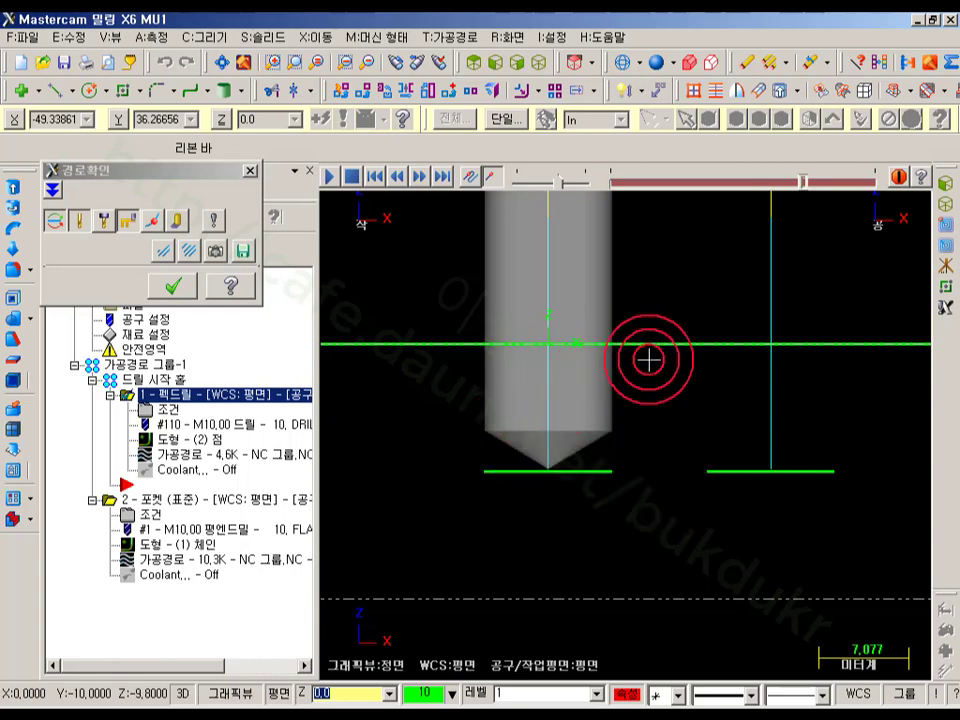
click(177, 287)
Delete the second drill point from the peck drill's geometry and regenerate its toolpath.
click(177, 438)
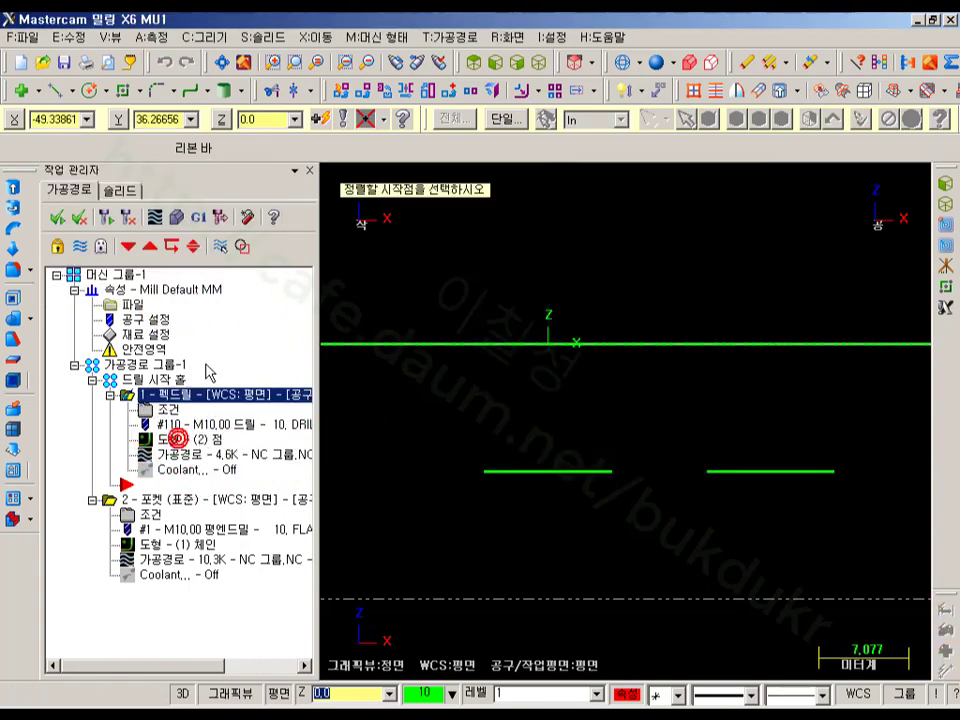
click(328, 301)
click(145, 221)
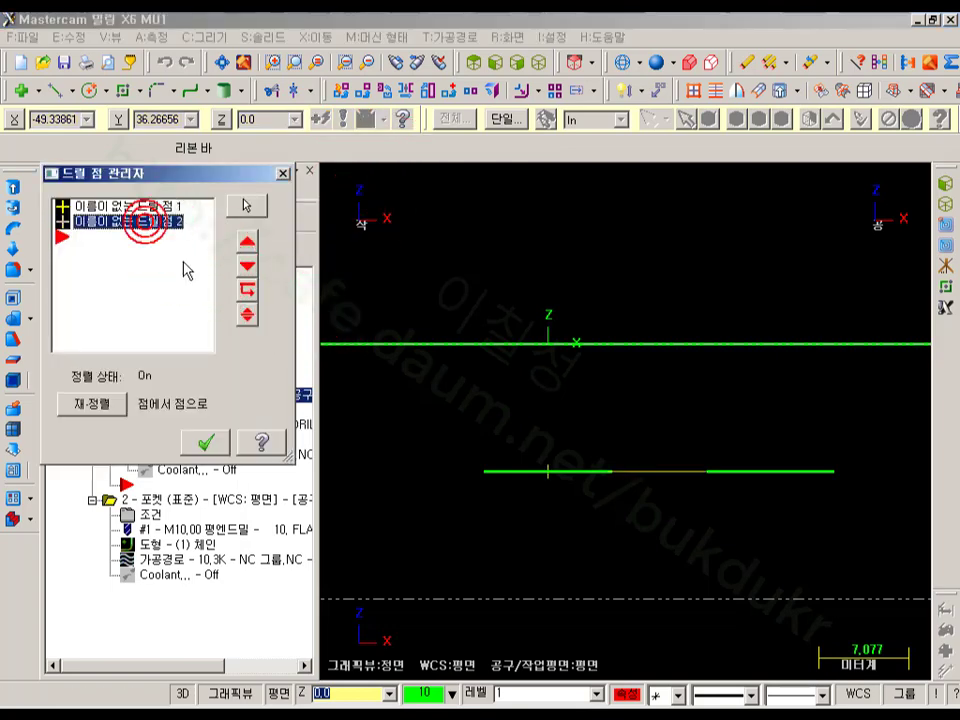
click(247, 266)
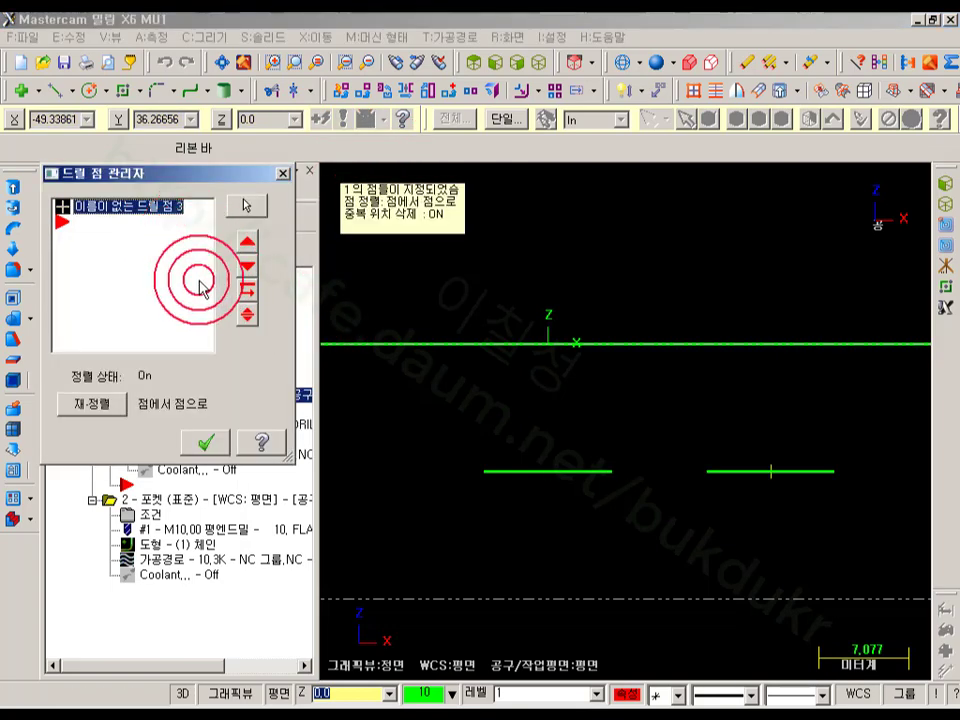
click(208, 441)
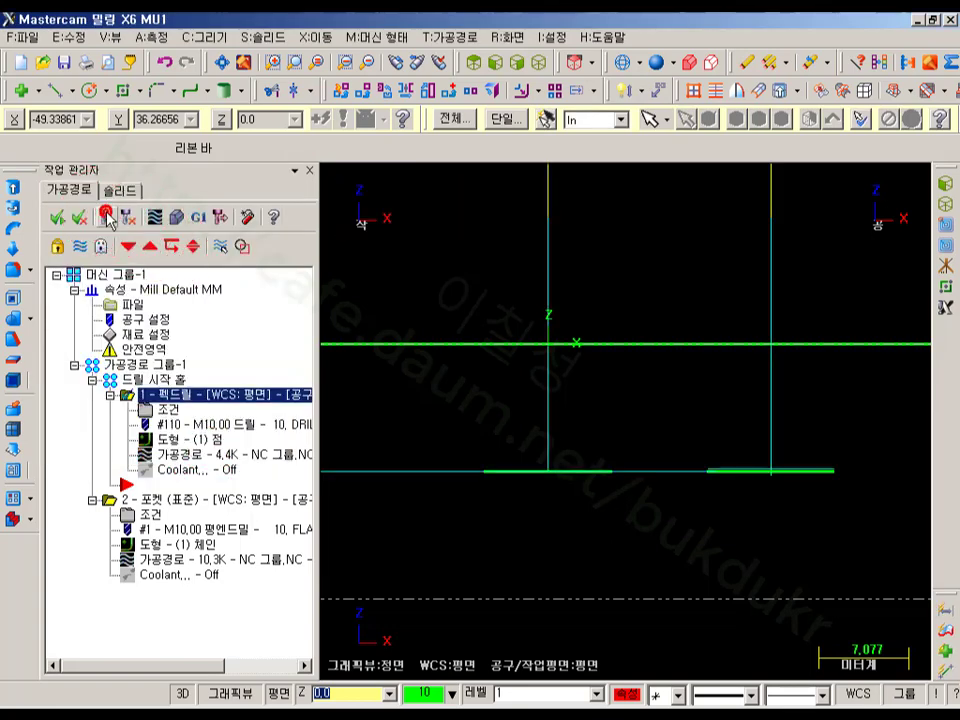
Backplot the peck drill in isometric view to check its remaining start hole, then close the backplot.
scroll(504, 390, down, 2)
click(519, 128)
click(535, 66)
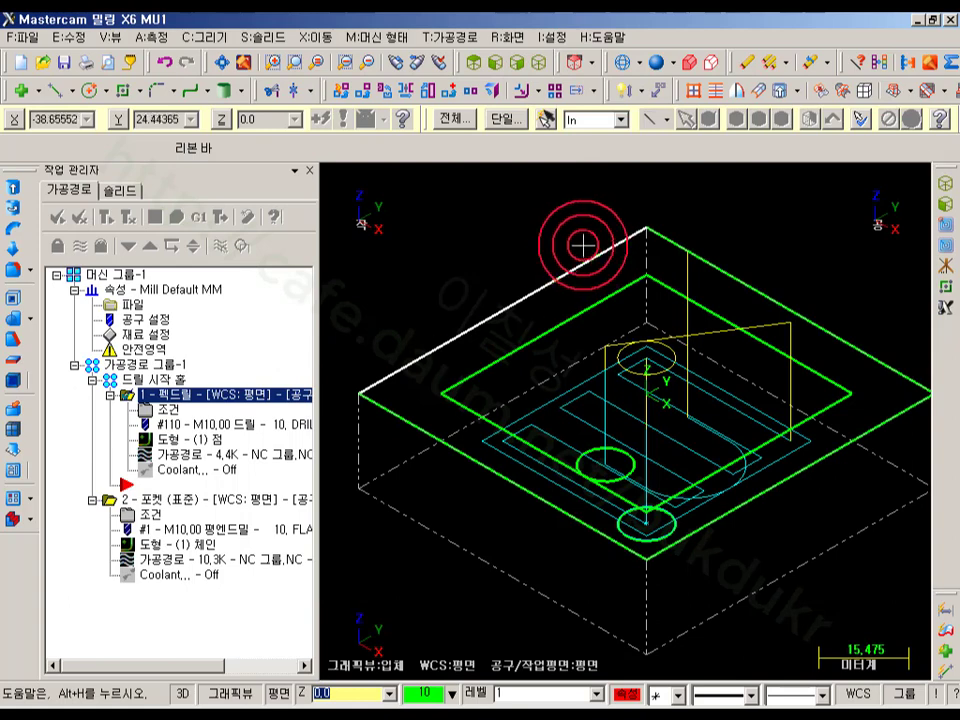
click(203, 458)
click(525, 185)
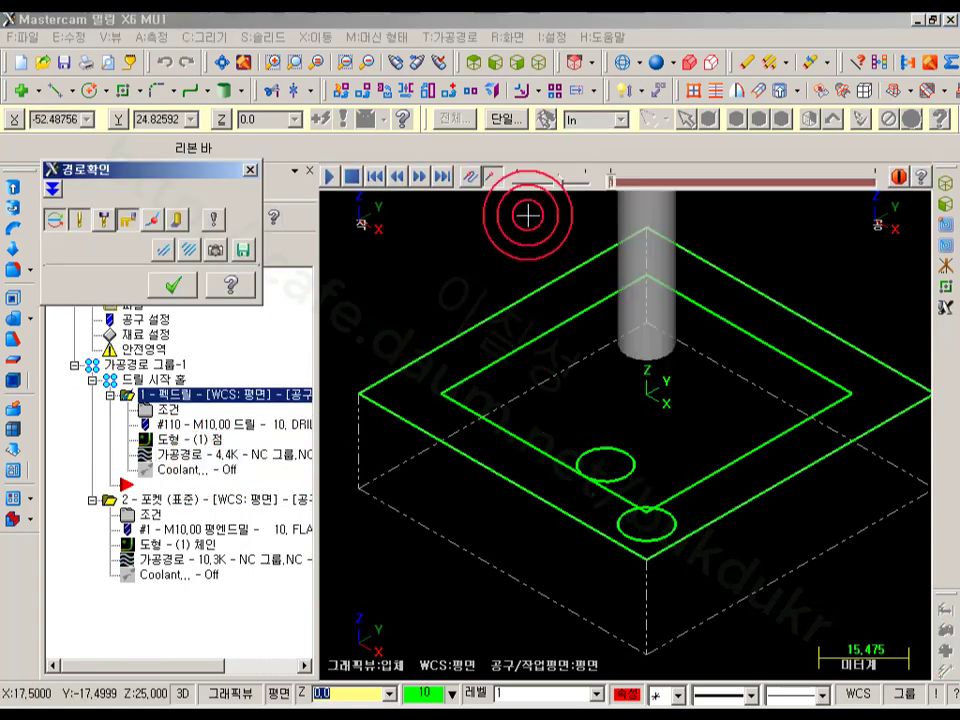
click(620, 185)
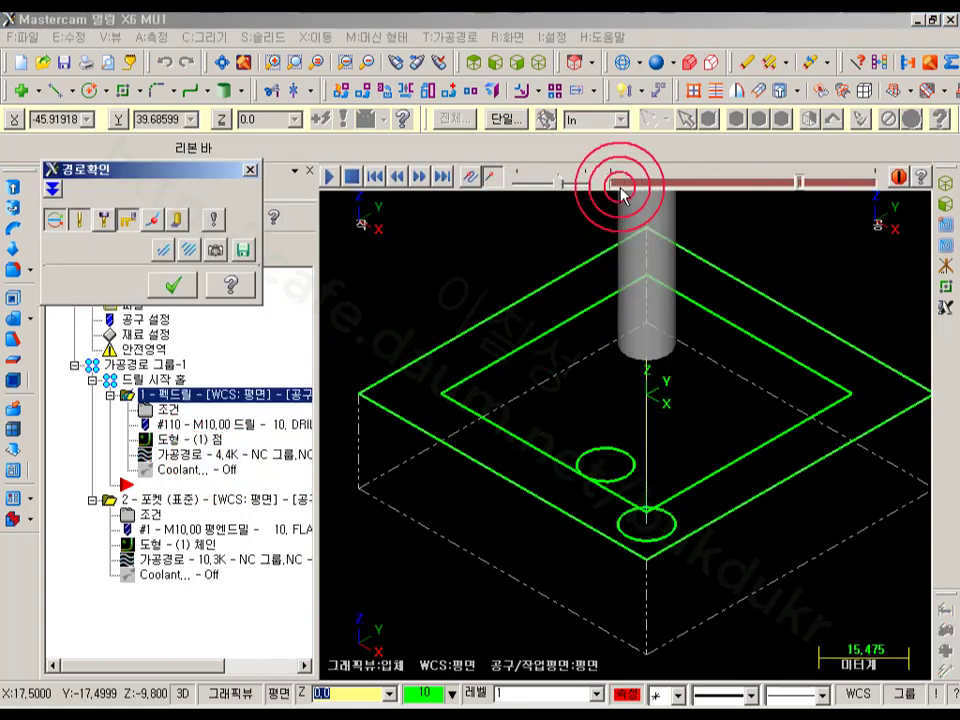
click(172, 285)
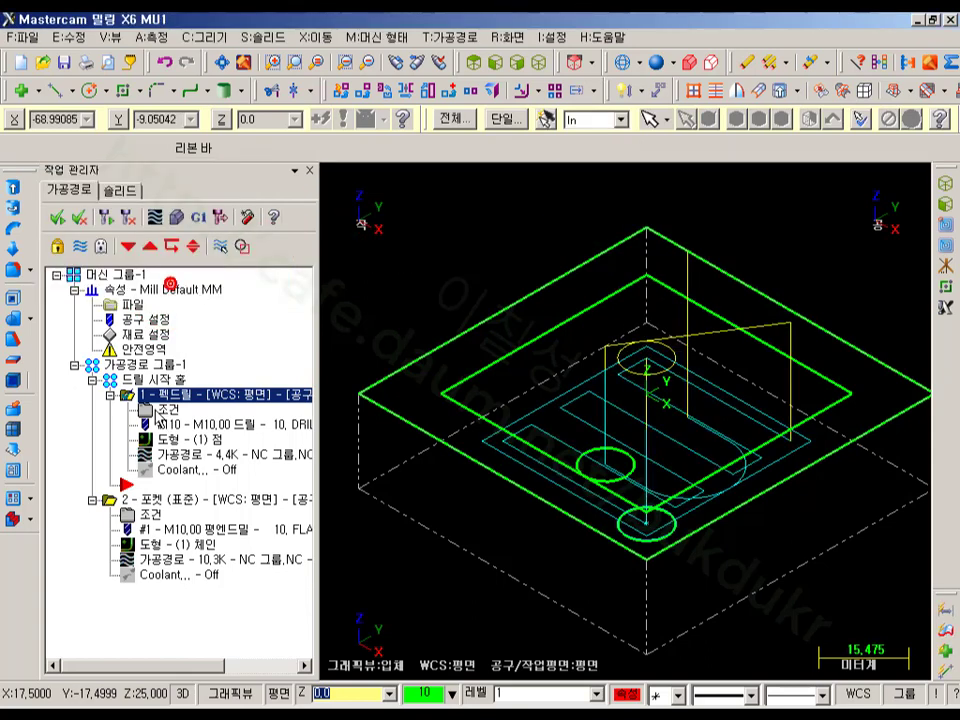
Run the solid cutting simulation of the whole toolpath group, inspect the machined pocket up close, and close the simulation.
click(128, 364)
click(176, 216)
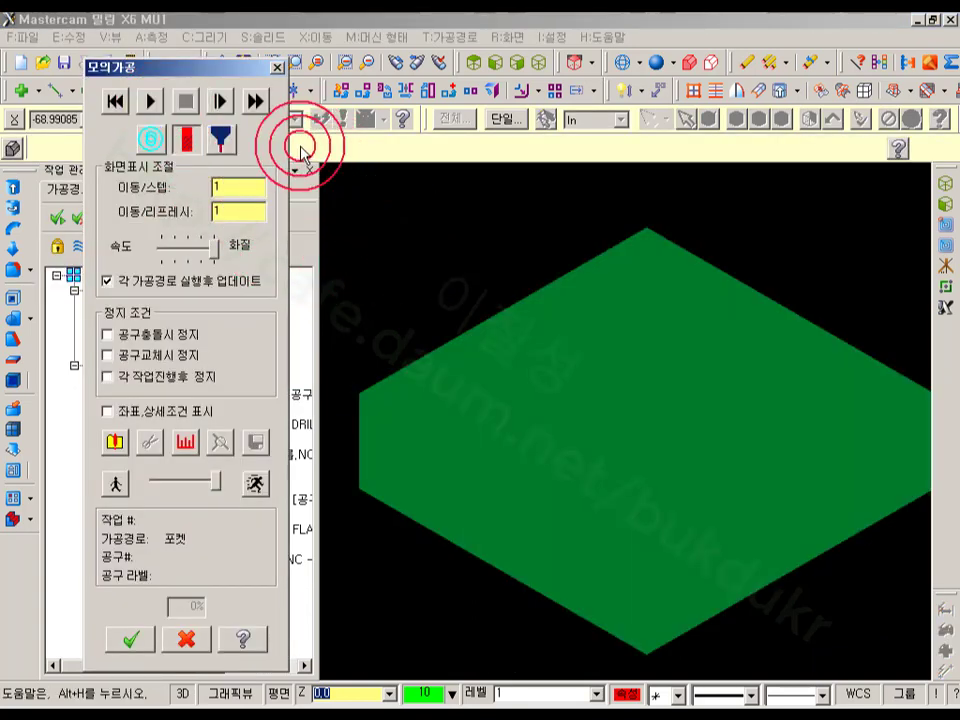
click(220, 101)
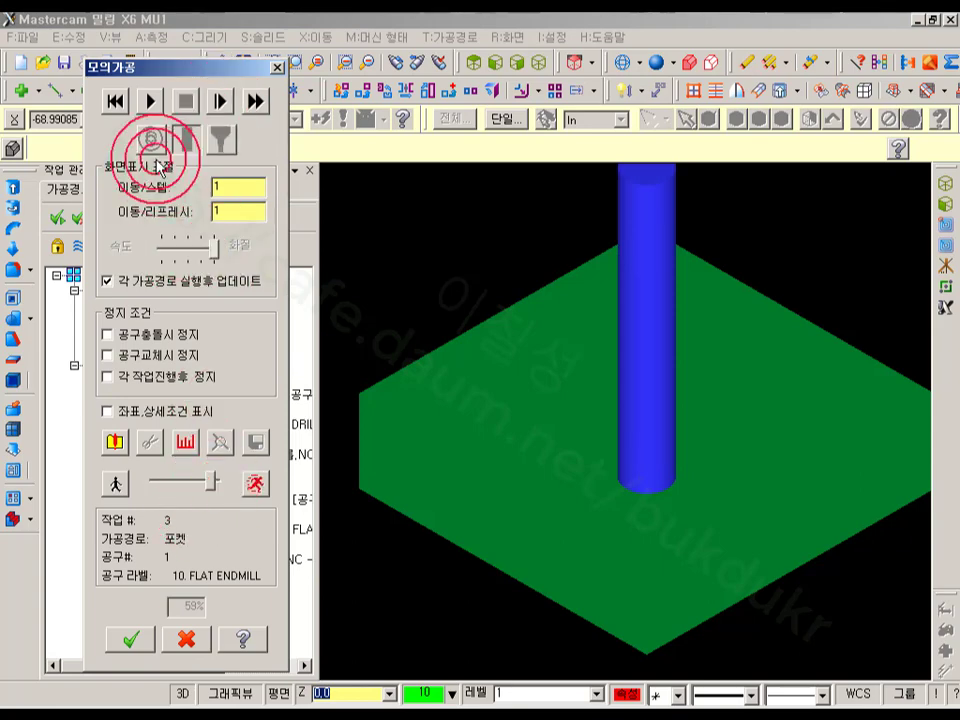
click(150, 101)
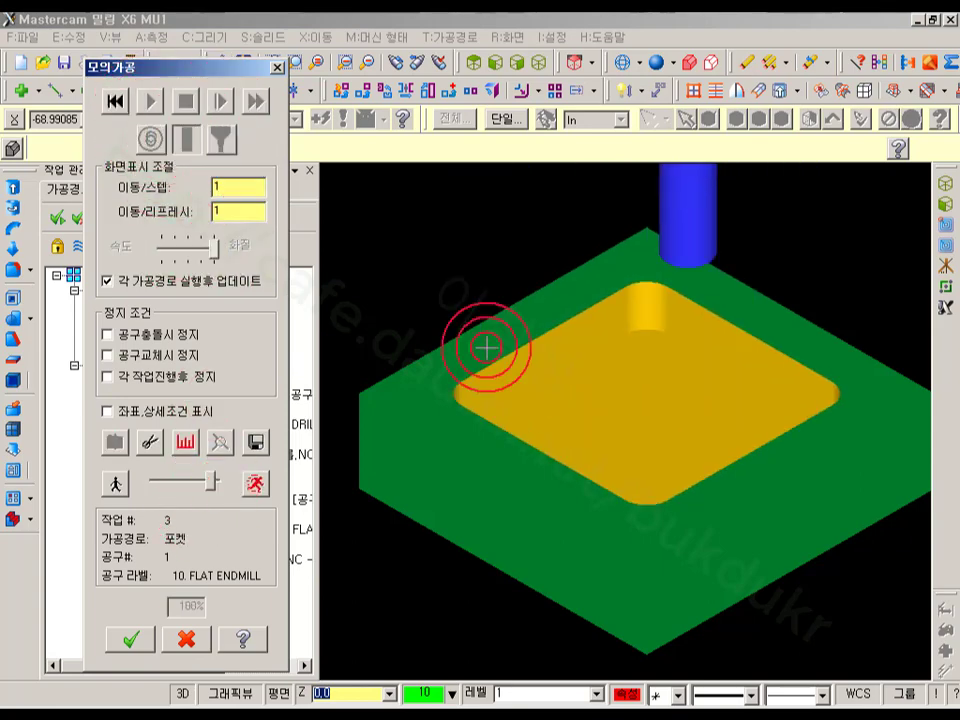
scroll(652, 400, up, 2)
middle_drag(650, 407, 621, 403)
click(193, 637)
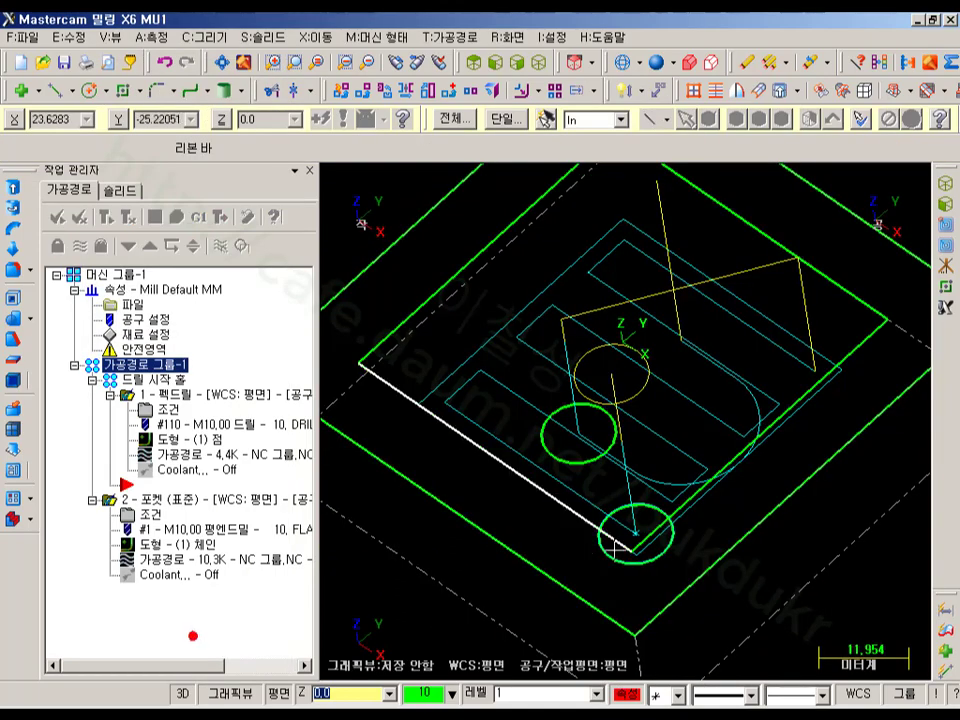
Post the toolpath group to an .NC file with overwriting and editing enabled.
scroll(620, 547, down, 3)
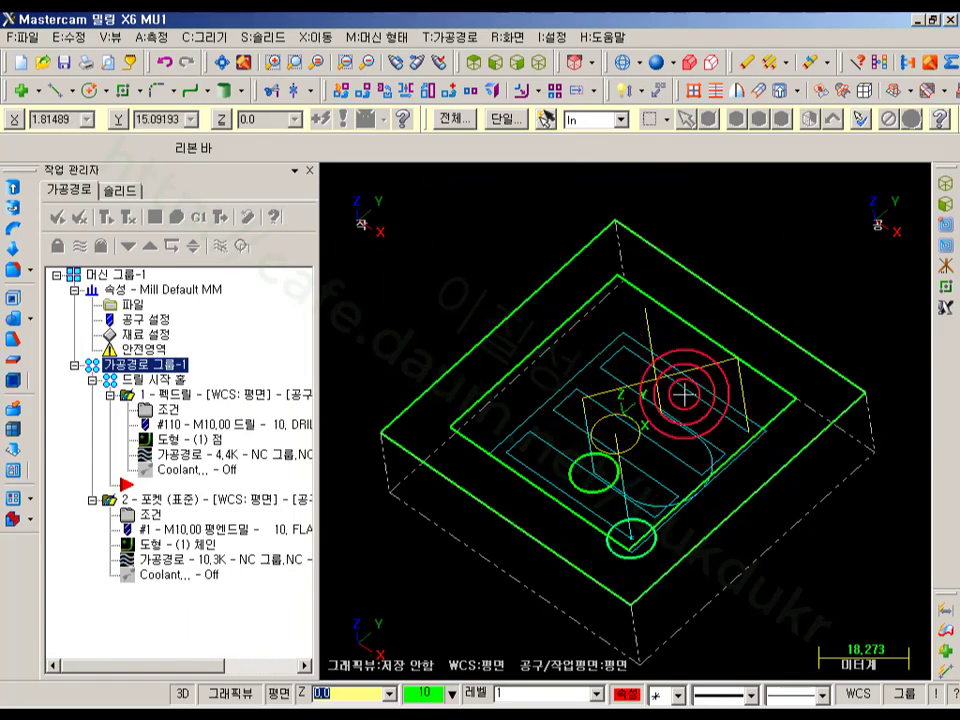
scroll(600, 480, up, 2)
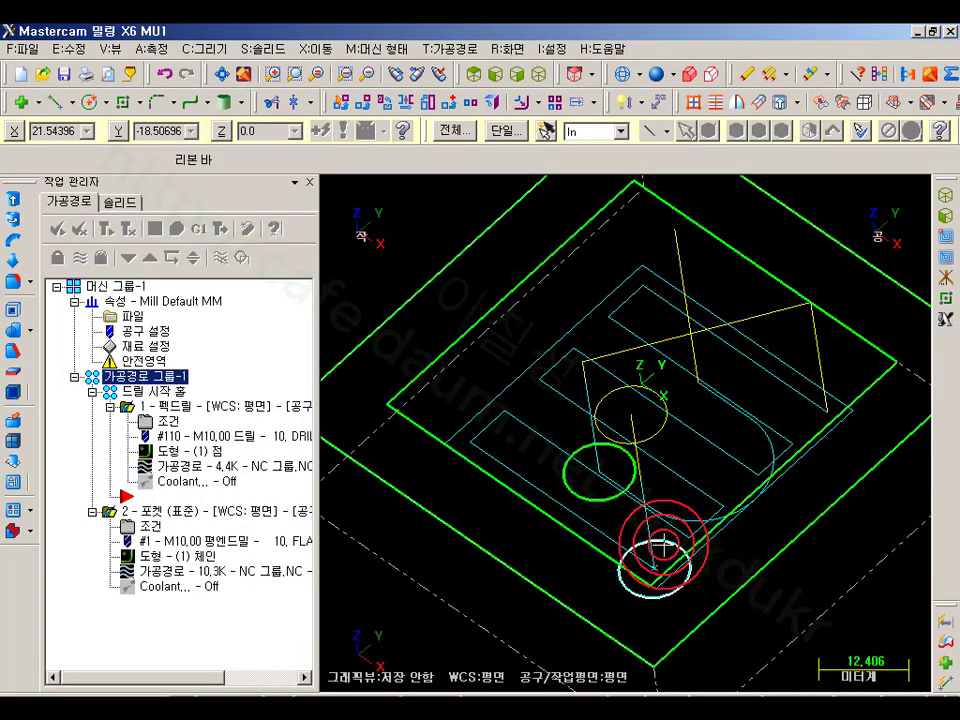
click(662, 541)
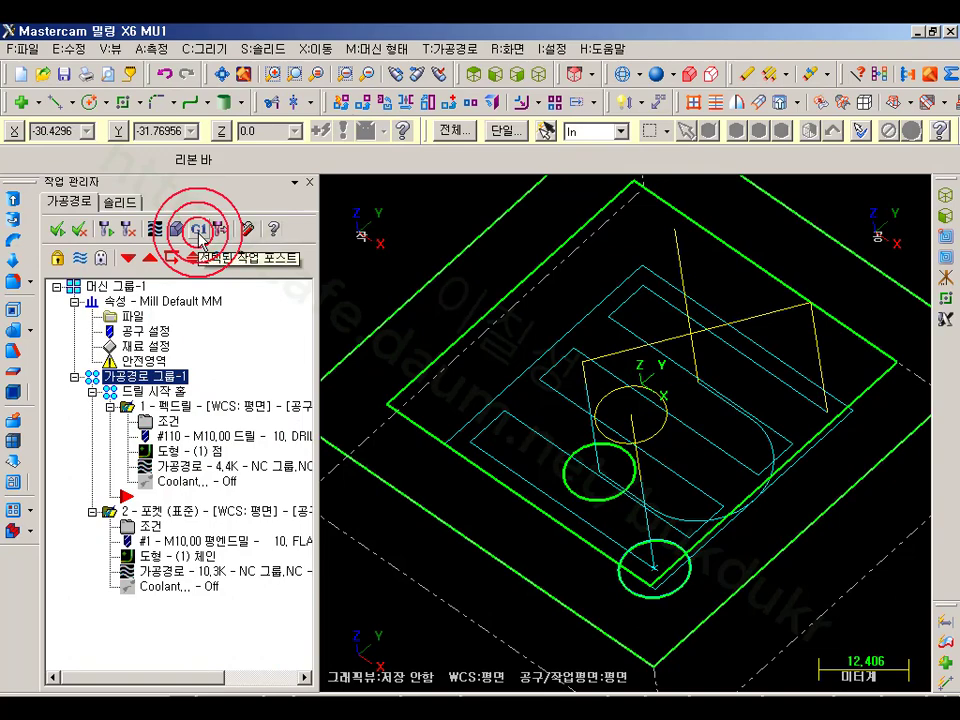
click(200, 230)
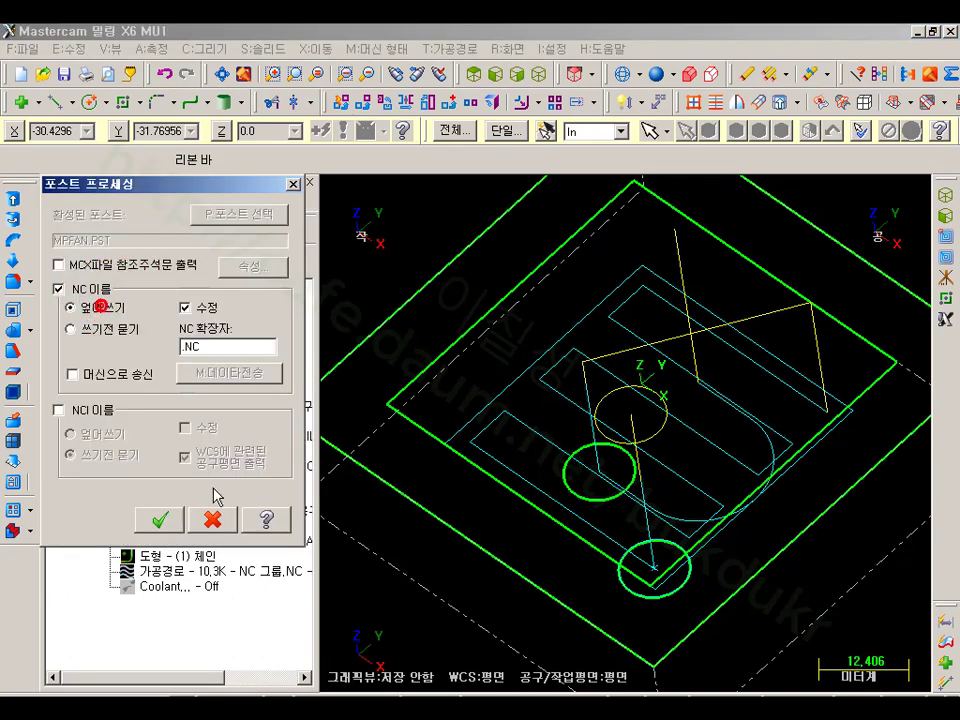
click(162, 521)
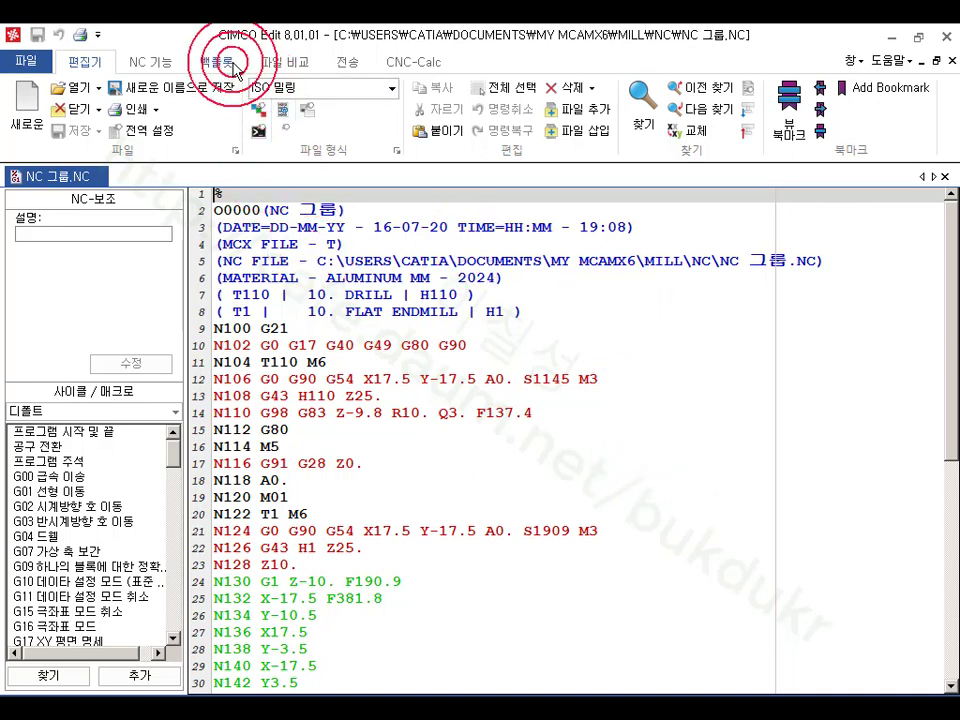
Backplot the posted code in CIMCO Edit and compare the Z depths in the G83 drilling line and the pocket's G1 plunge line.
click(216, 61)
click(44, 120)
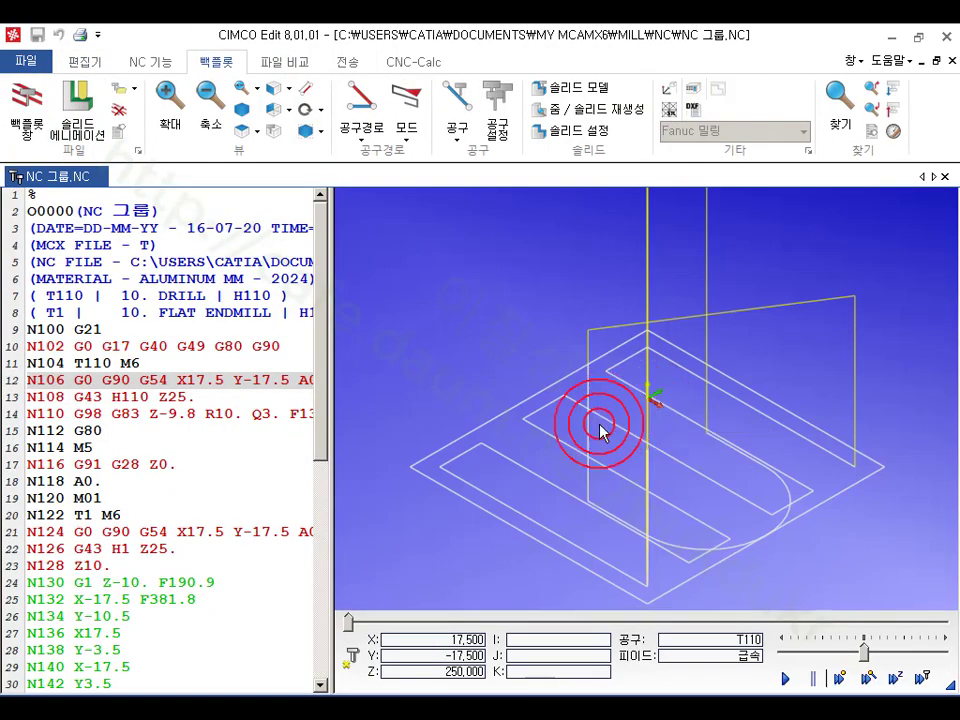
drag(333, 403, 522, 439)
click(328, 410)
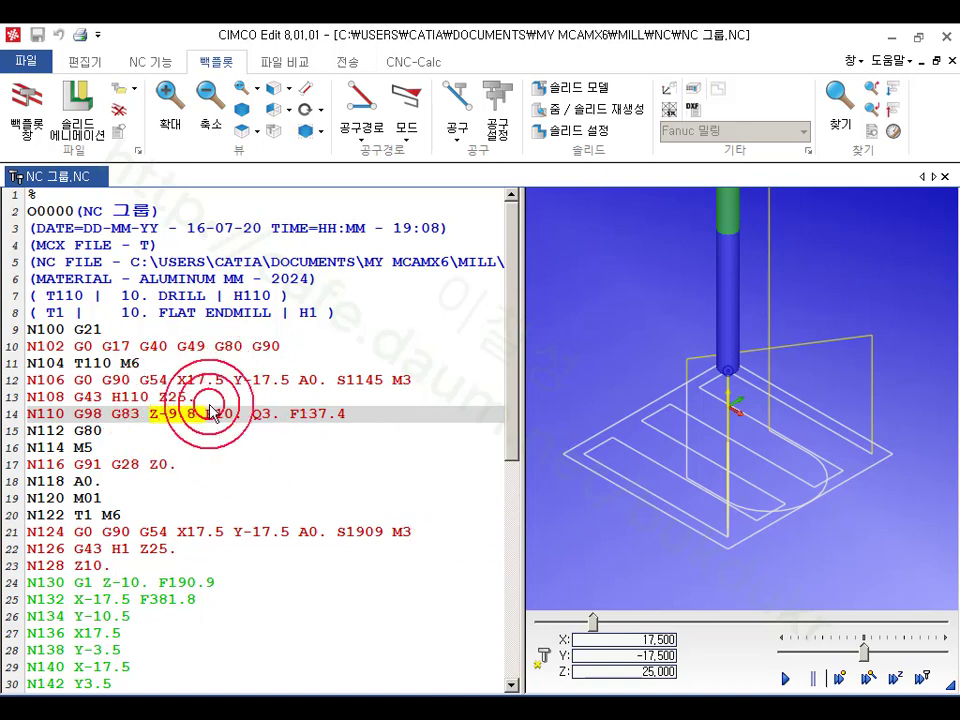
click(343, 432)
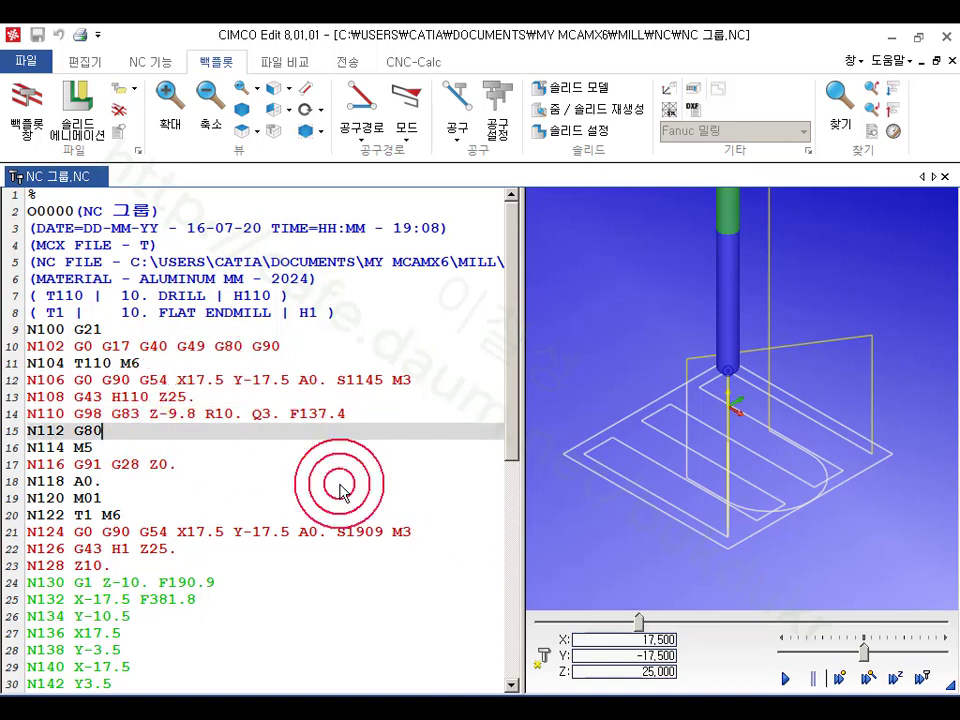
scroll(439, 514, down, 5)
scroll(420, 510, up, 2)
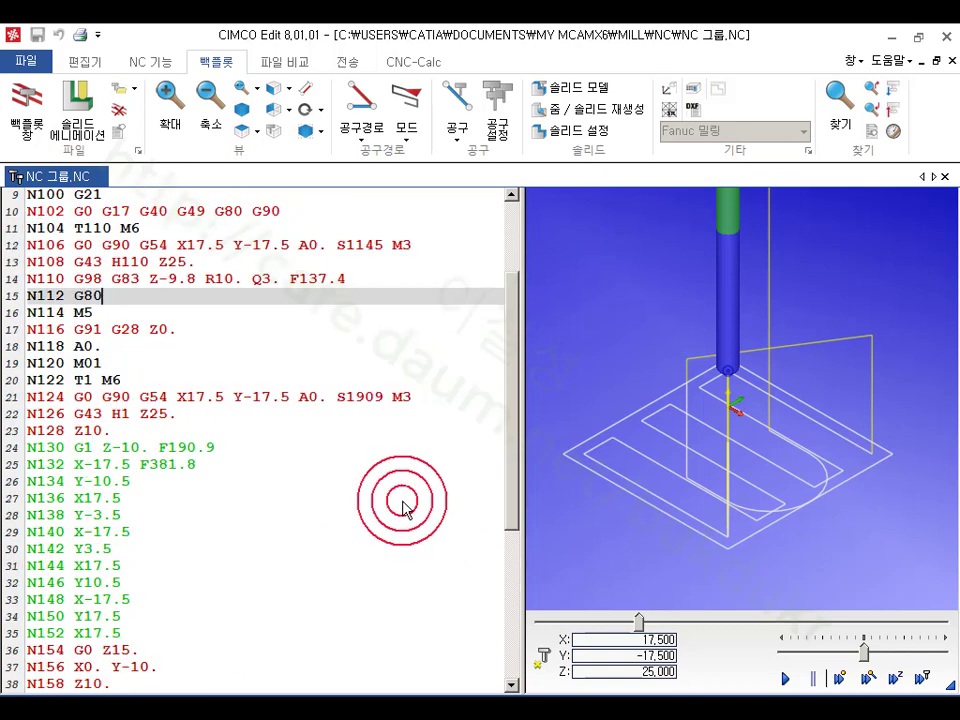
click(147, 450)
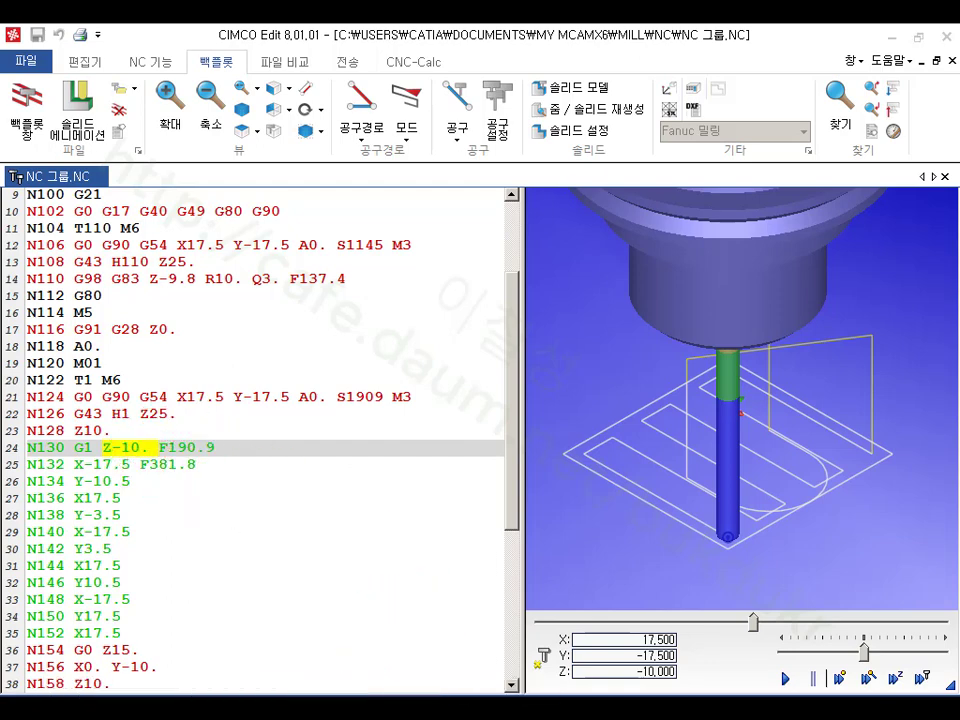
Switch to the PDF textbook in Acrobat Reader and read the start hole settings through to the slot mill section.
click(180, 697)
click(205, 700)
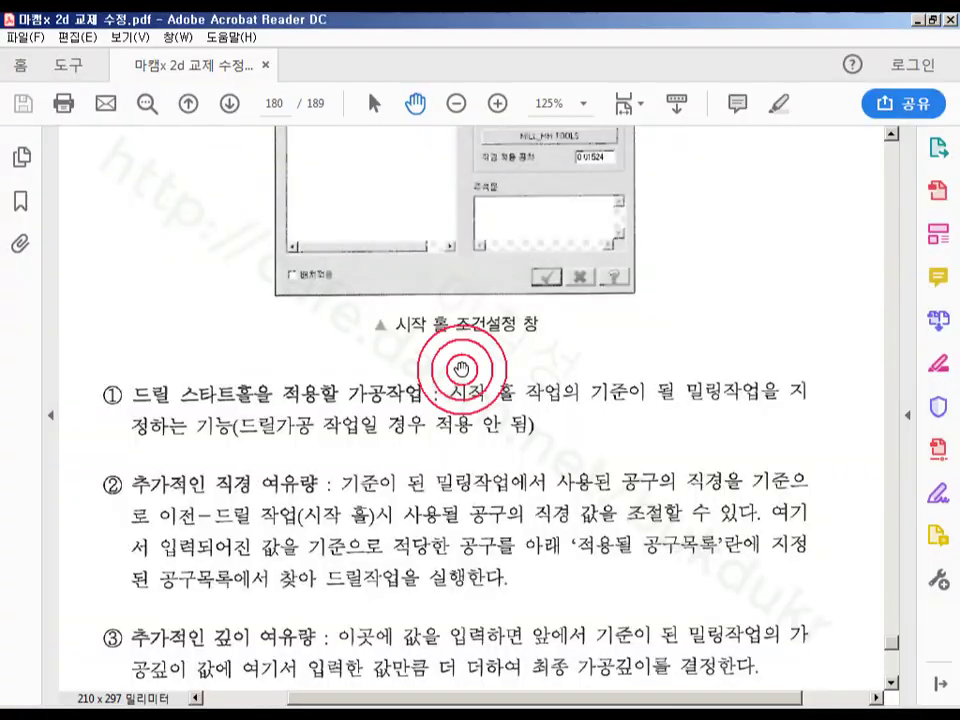
scroll(462, 369, down, 10)
scroll(462, 369, down, 5)
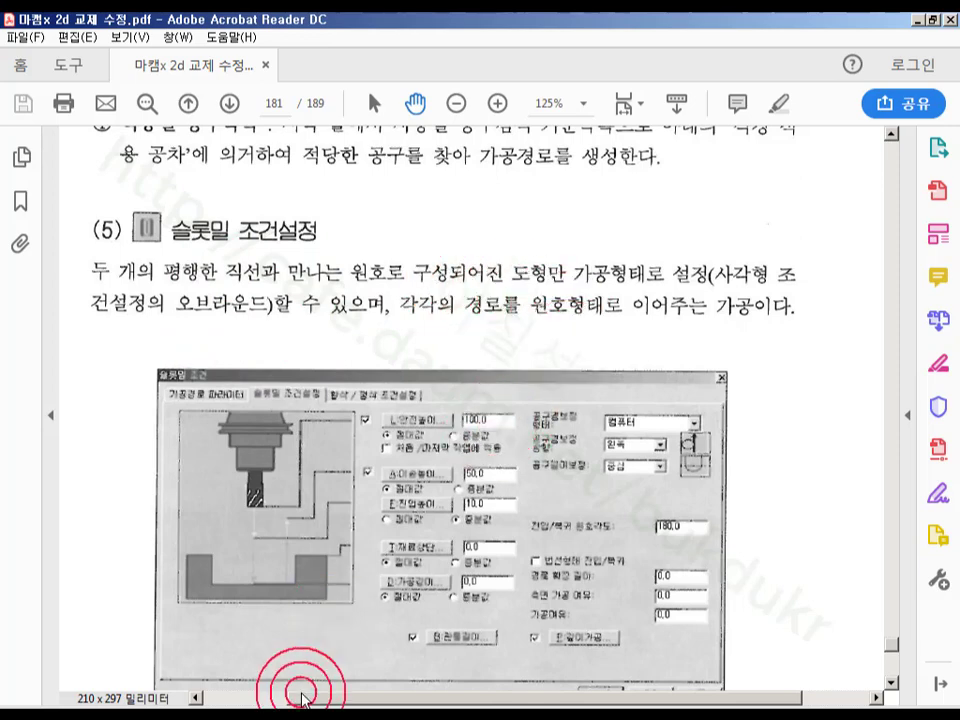
click(238, 709)
Return to Mastercam, select all the geometry in top view, and blank it from the screen.
scroll(600, 478, down, 3)
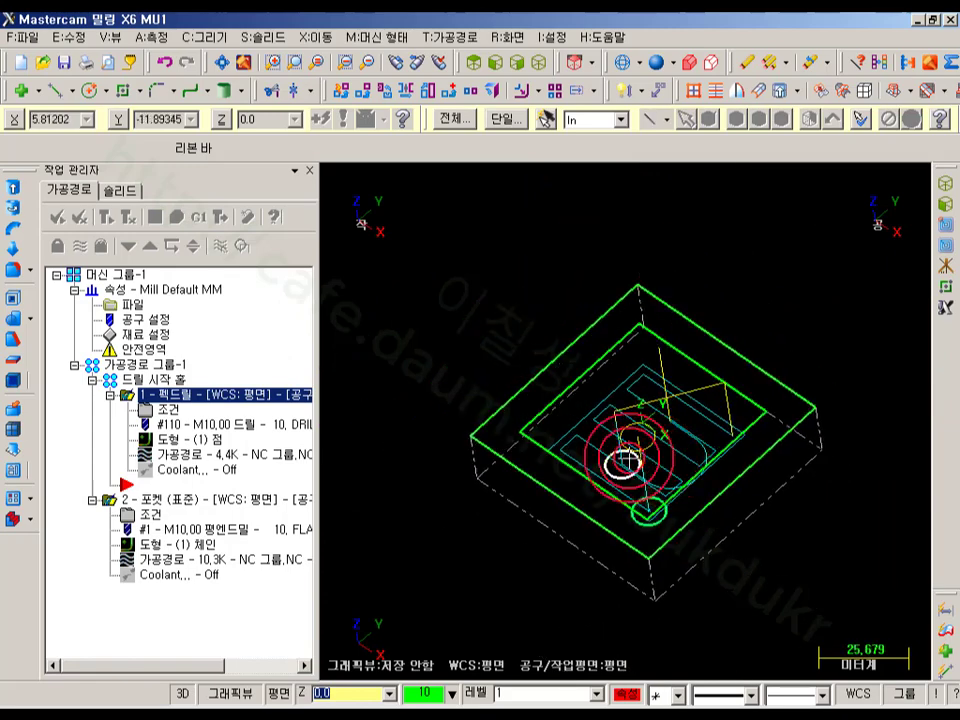
click(493, 61)
scroll(720, 425, down, 2)
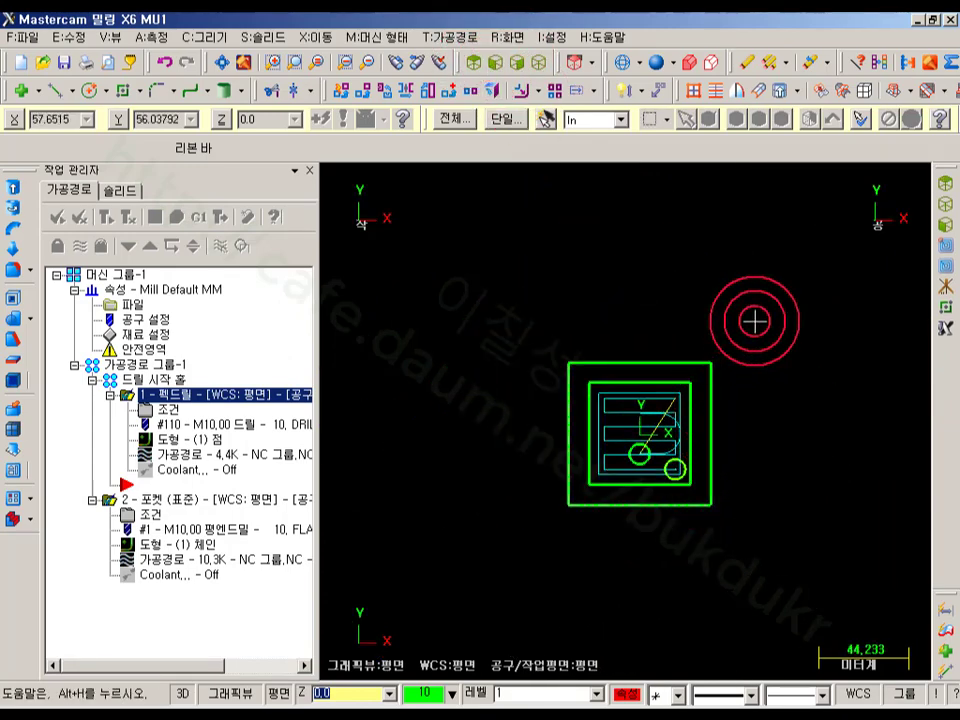
drag(785, 293, 511, 559)
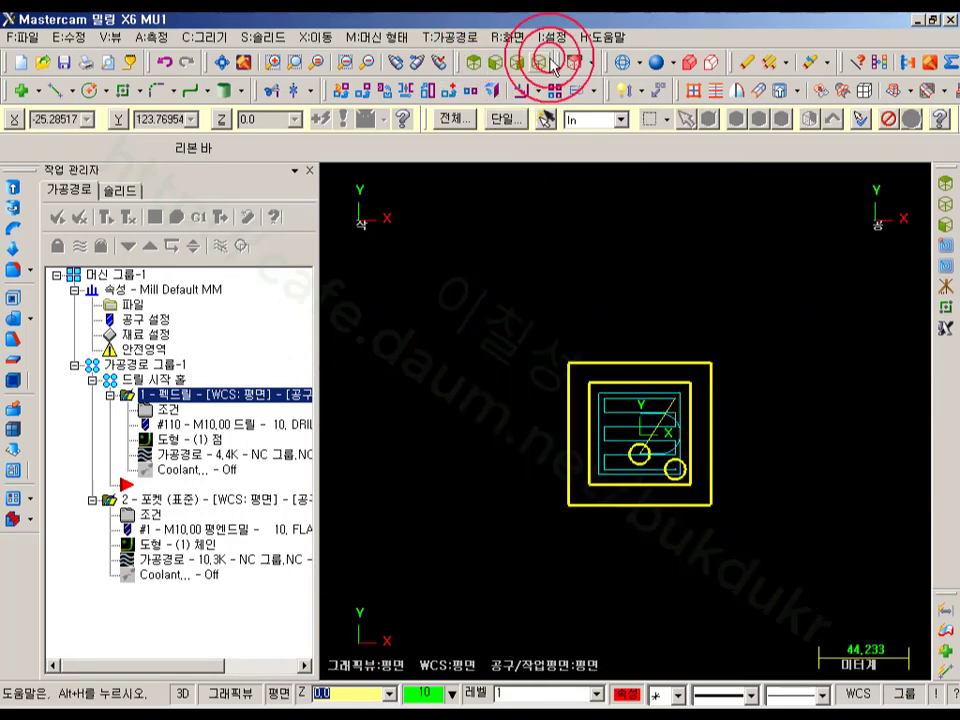
click(513, 38)
click(552, 139)
scroll(710, 443, up, 3)
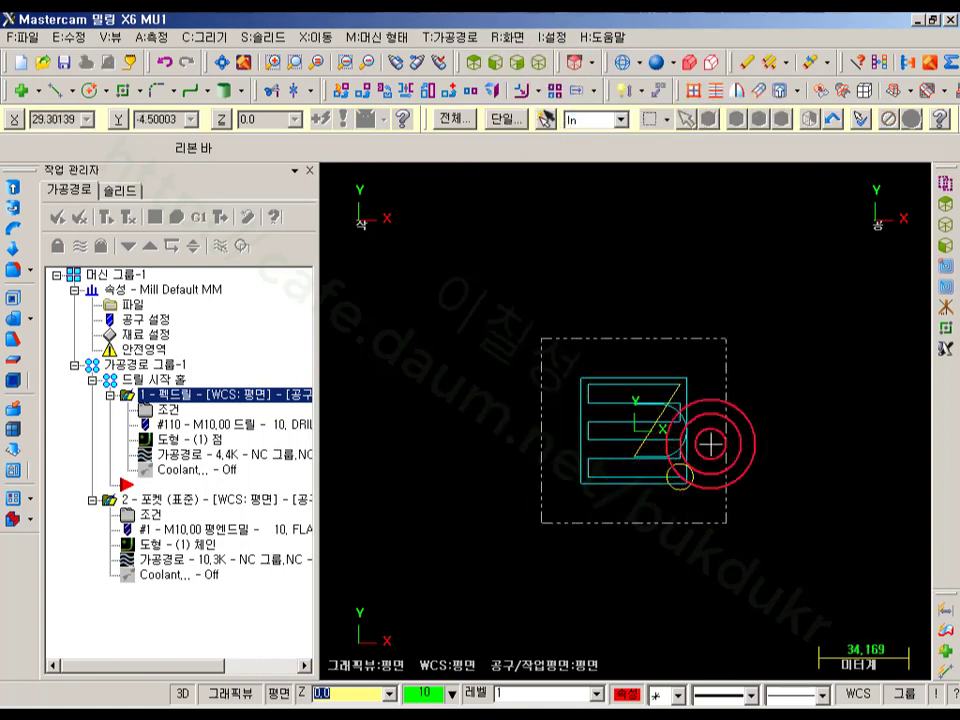
Place a centre-based rectangular shape about 122 by 41 mm with its centre on the origin.
click(137, 91)
click(190, 140)
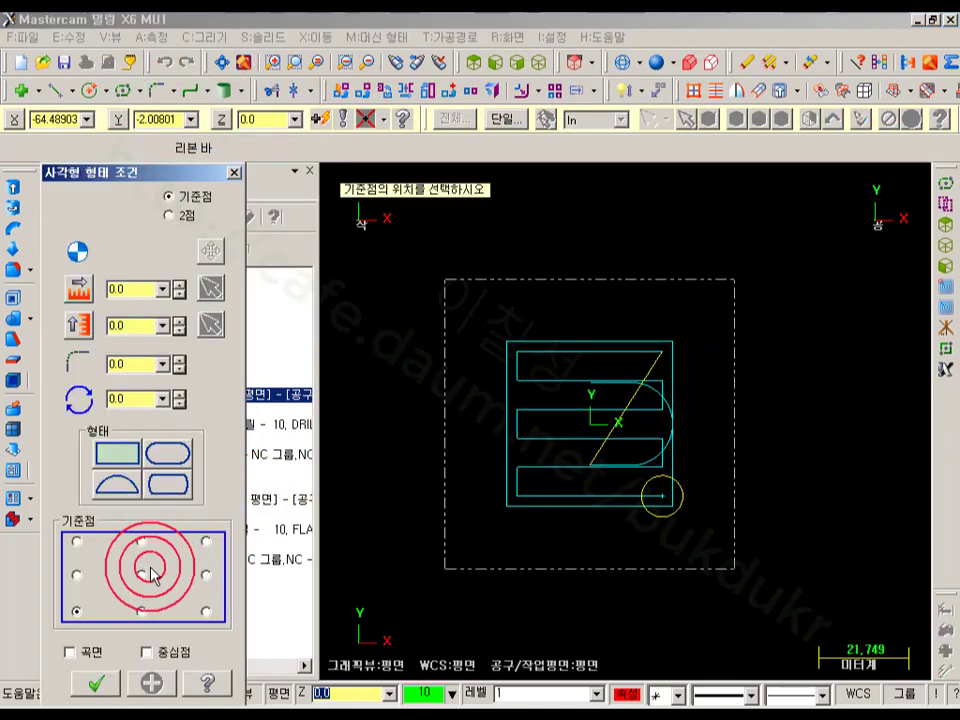
click(590, 423)
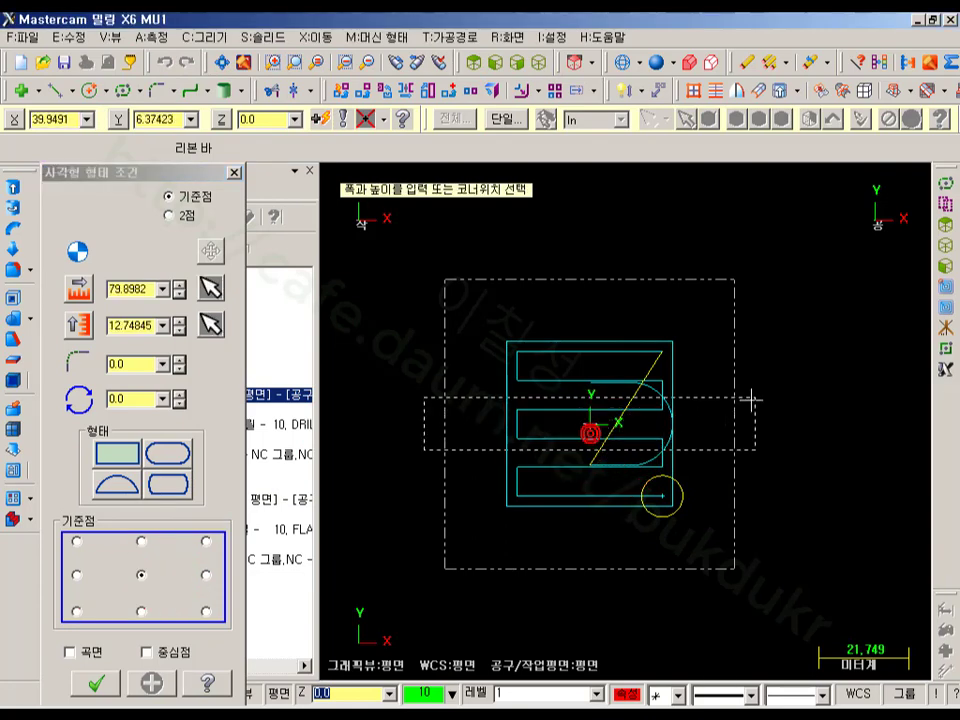
click(848, 338)
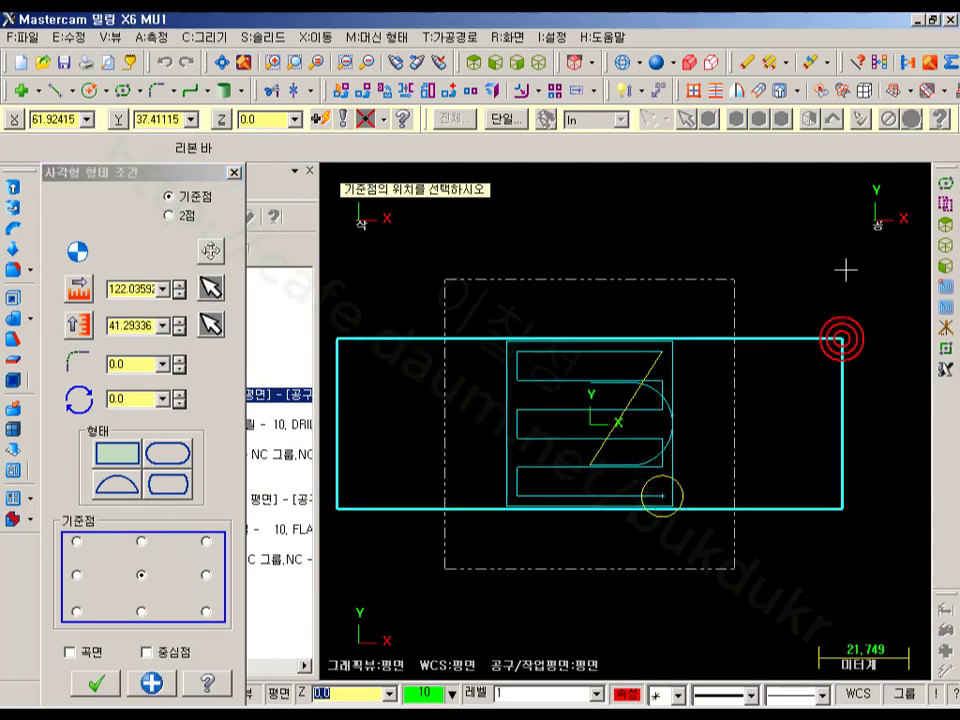
Change the shape to an obround 120 mm wide and 40 mm high, and accept it.
click(168, 455)
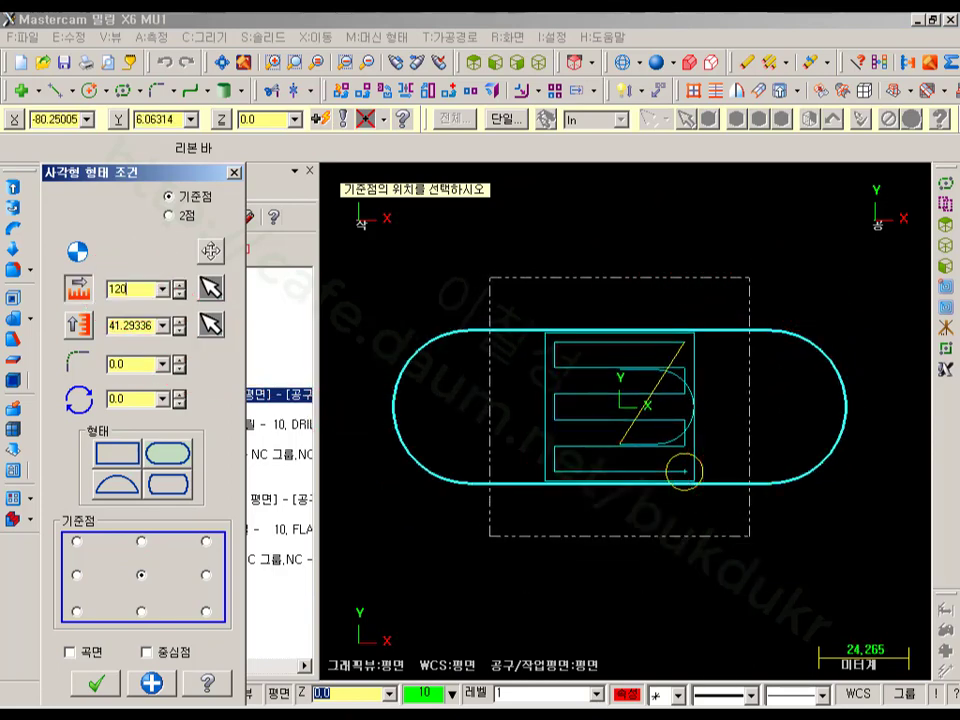
click(145, 323)
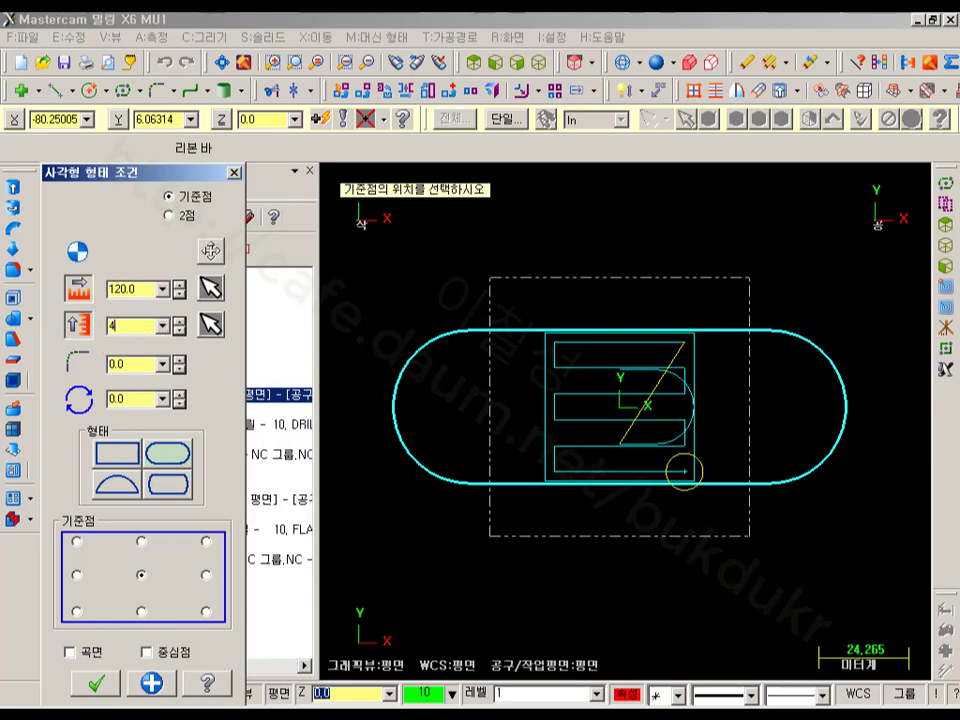
key(Return)
scroll(808, 355, down, 3)
scroll(808, 355, up, 3)
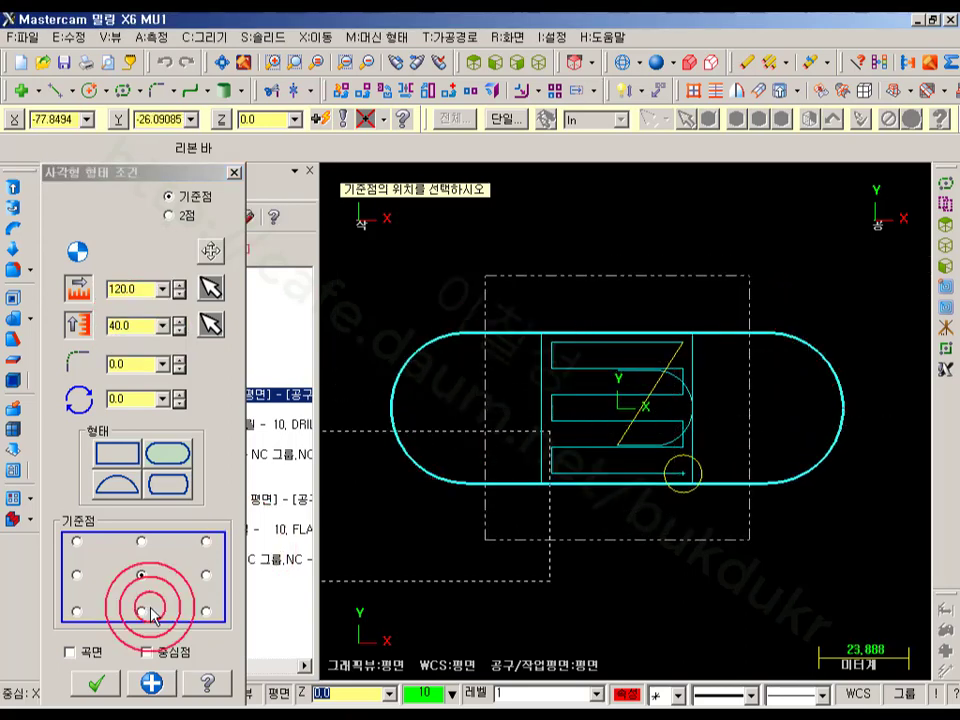
click(110, 683)
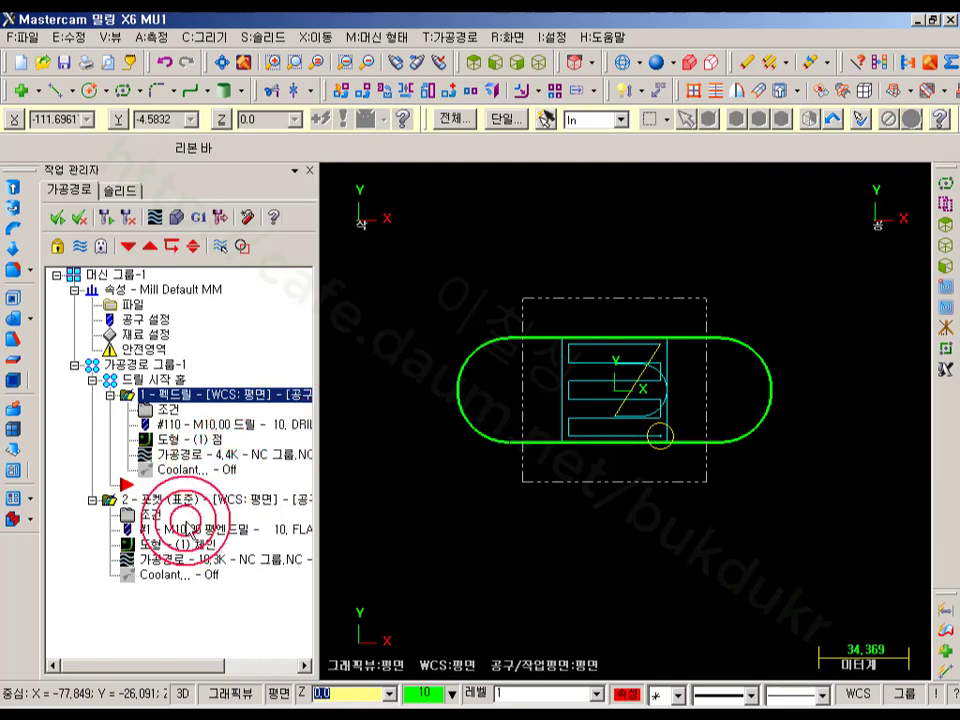
Delete the peck drilling operation from the start hole group.
click(168, 396)
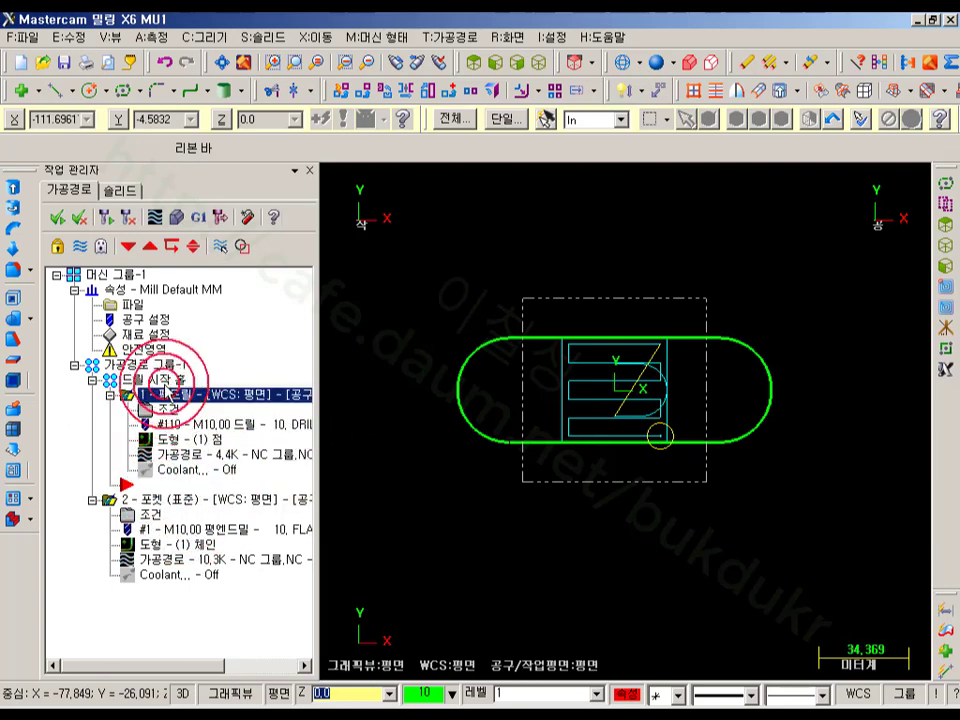
click(654, 420)
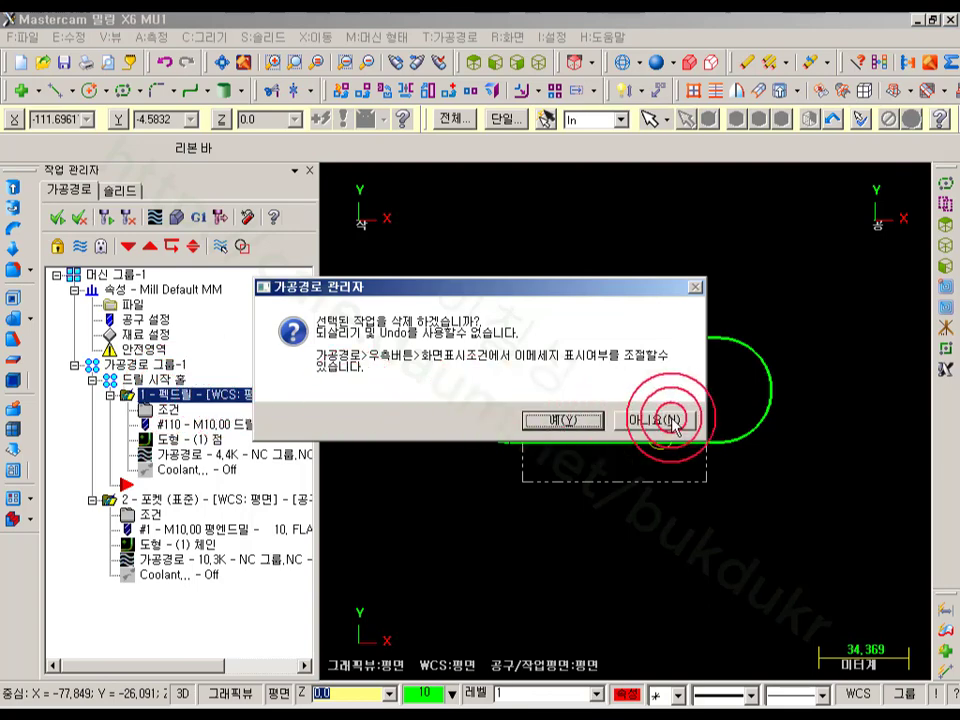
click(181, 499)
click(175, 394)
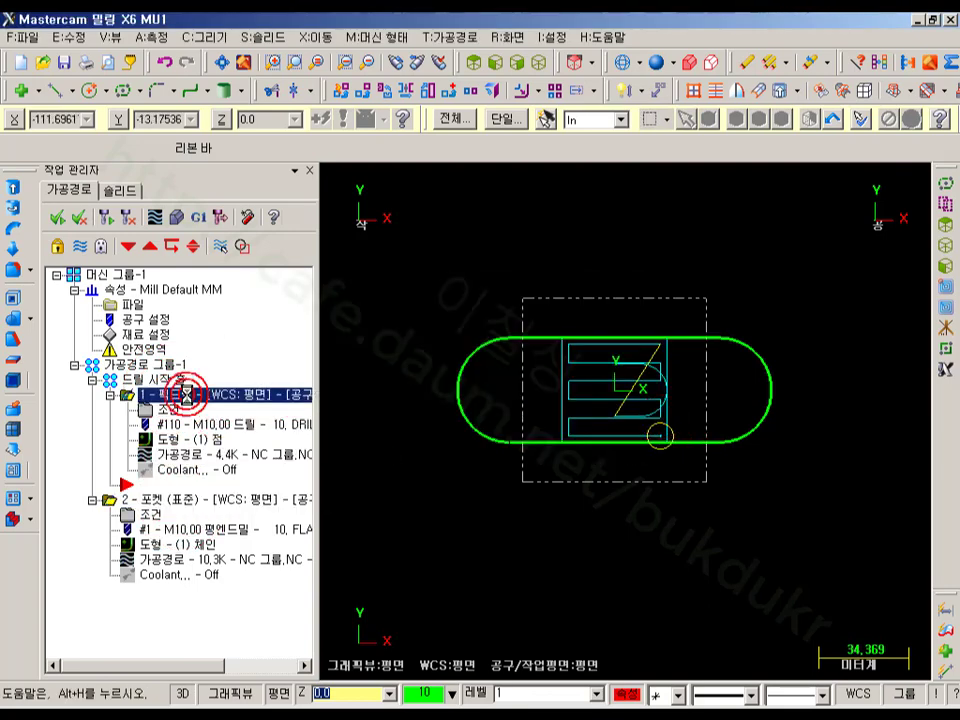
key(Delete)
click(540, 414)
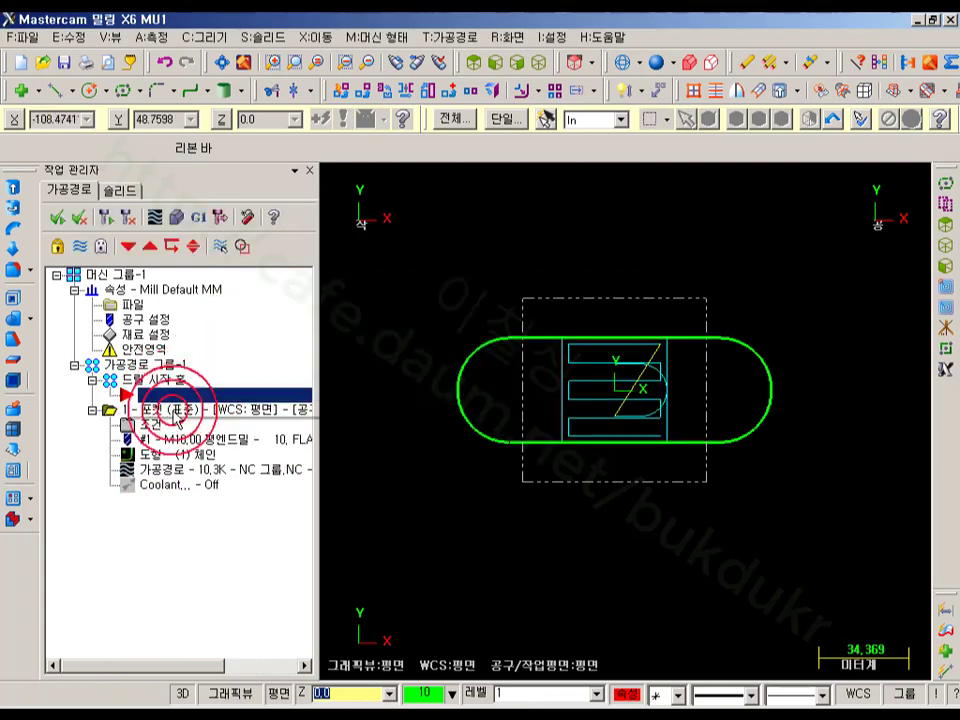
Rechain the pocket operation's geometry, replacing the old square chain with the obround outline.
click(150, 409)
click(175, 455)
click(175, 457)
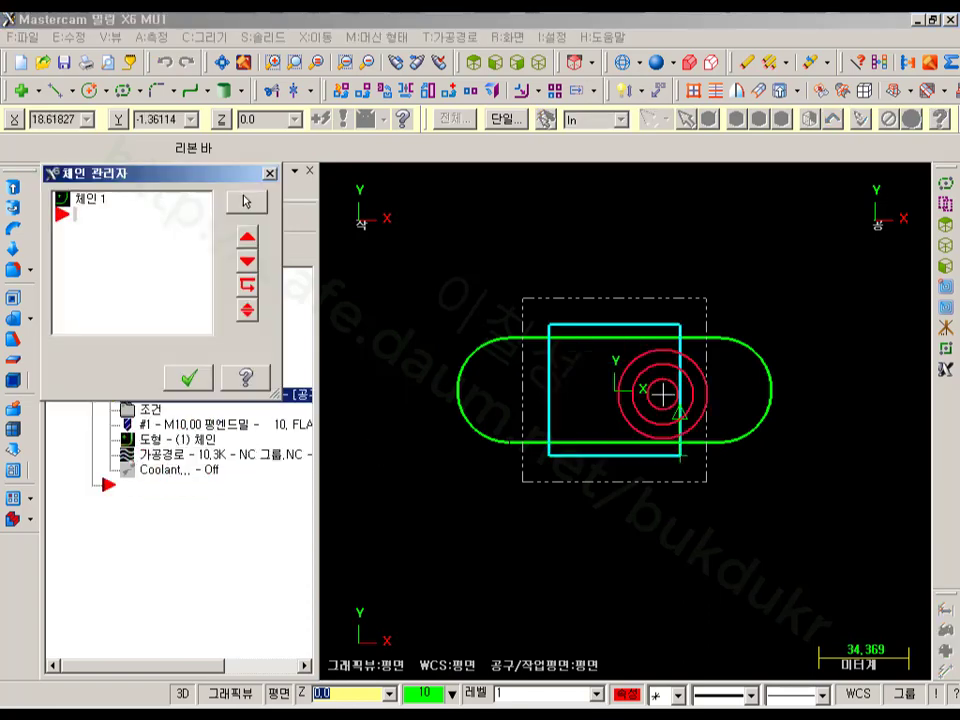
right_click(90, 246)
click(168, 305)
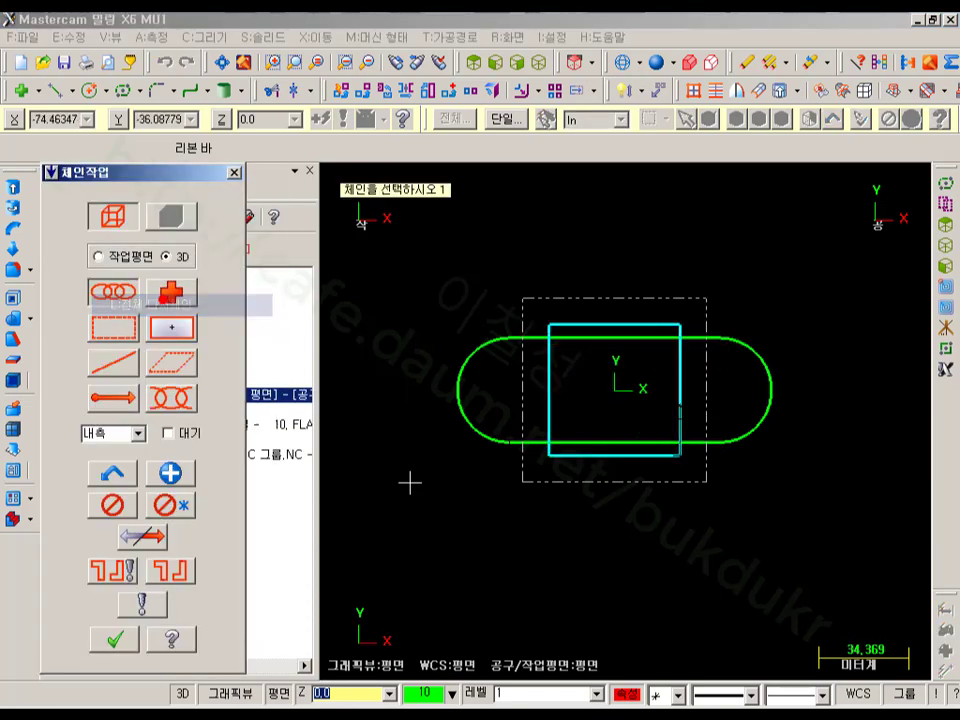
click(525, 440)
click(115, 636)
click(188, 377)
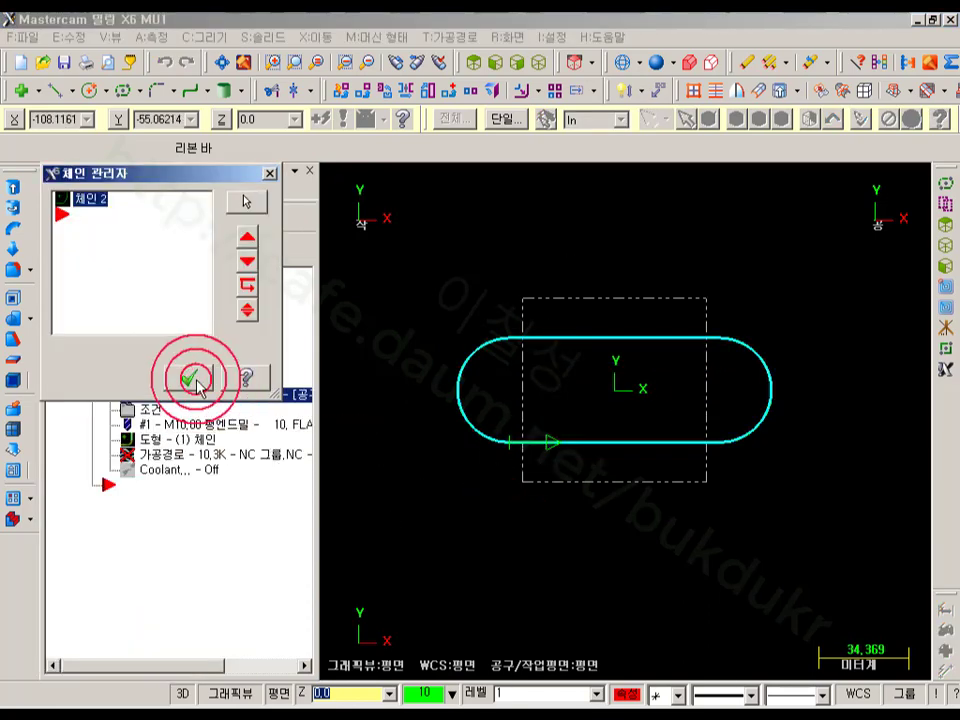
Regenerate the pocket toolpath for the obround outline and inspect its zigzag passes.
click(105, 217)
scroll(566, 311, up, 10)
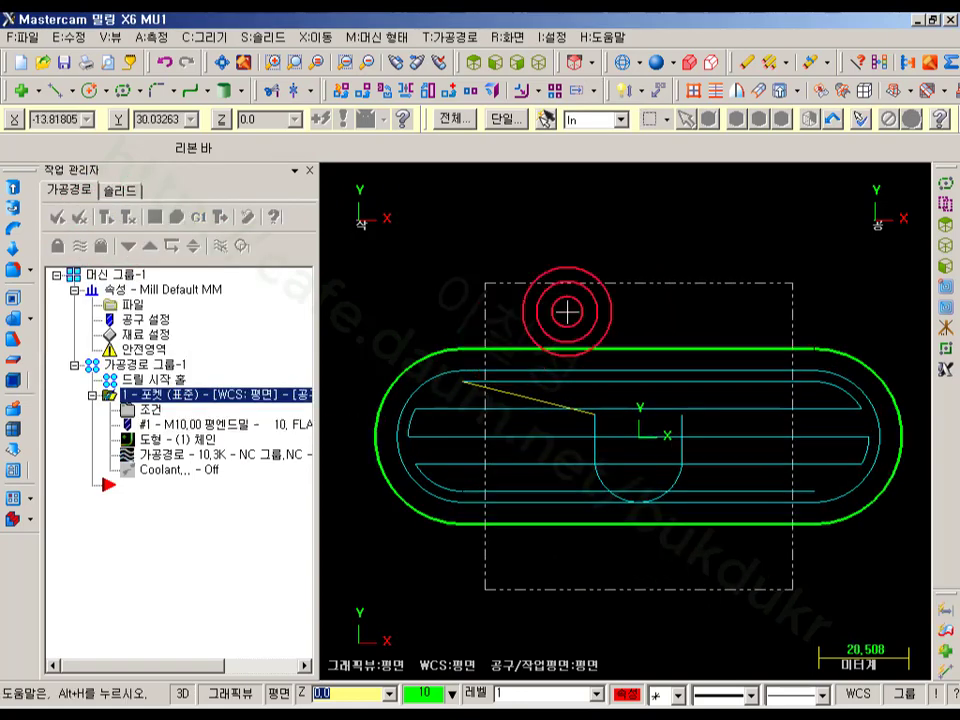
scroll(649, 275, down, 7)
scroll(683, 276, up, 5)
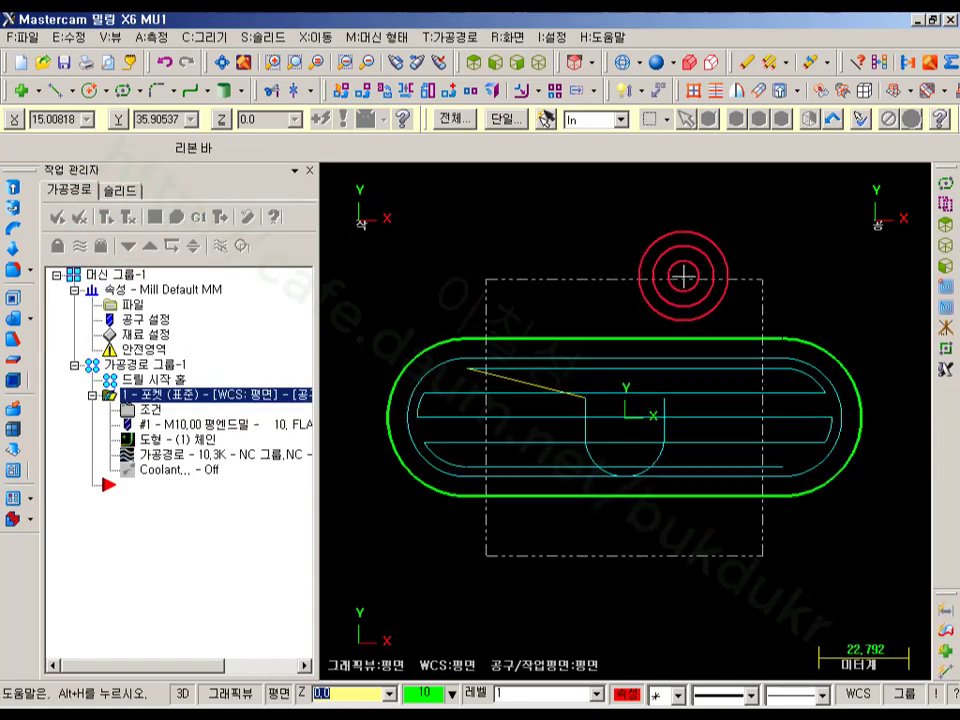
Set the pocket's roughing method to constant overlap spiral with a stepover of 50% of the tool diameter.
click(150, 409)
click(176, 176)
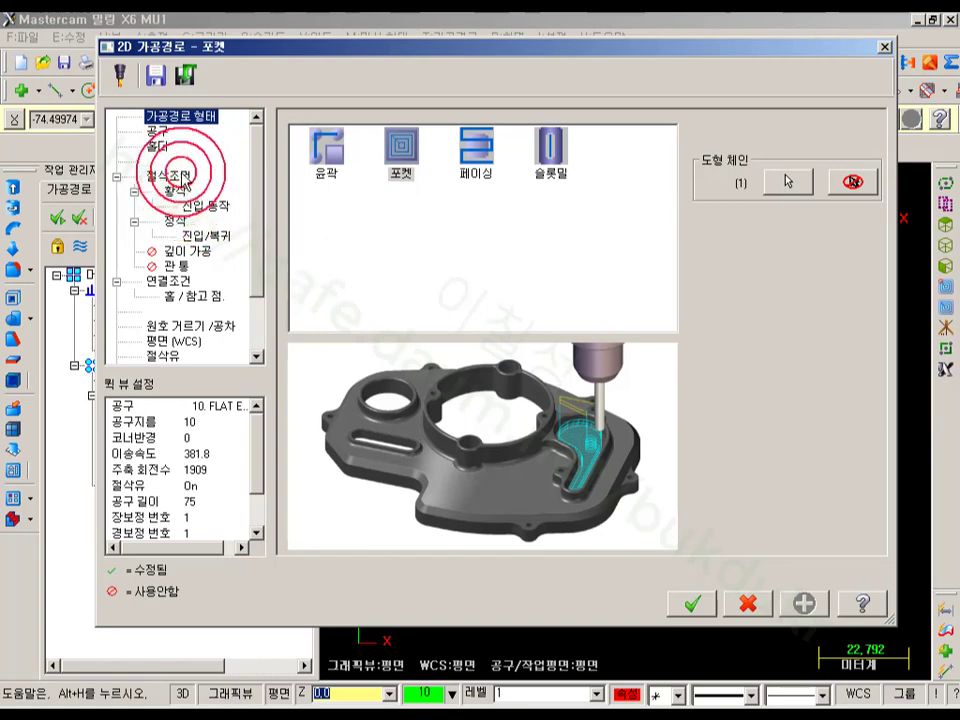
click(182, 192)
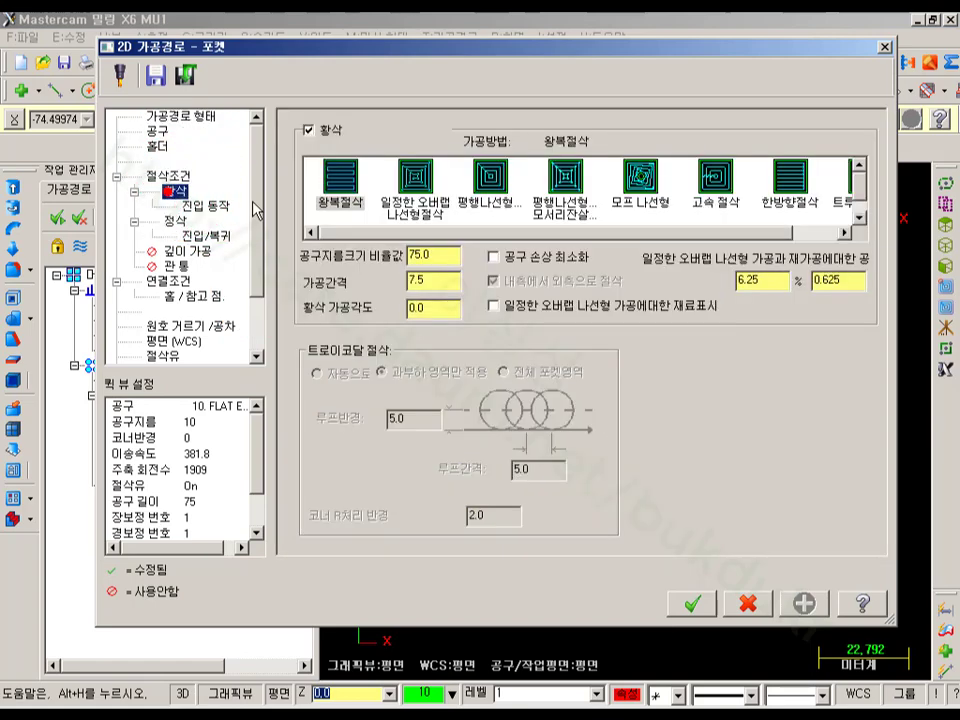
drag(720, 236, 615, 242)
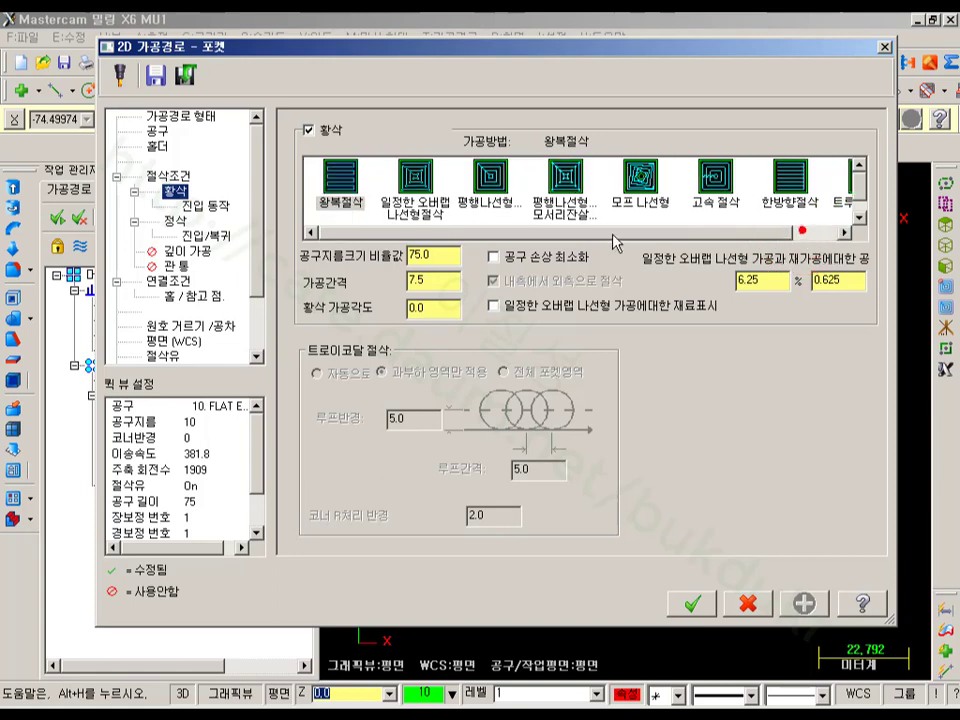
click(414, 181)
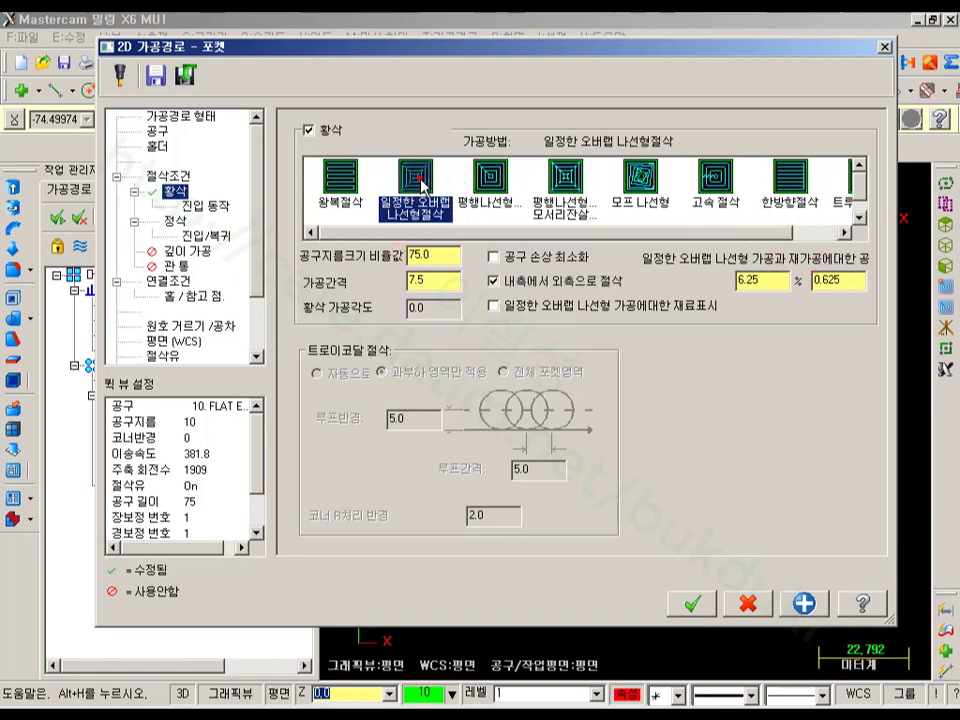
click(443, 279)
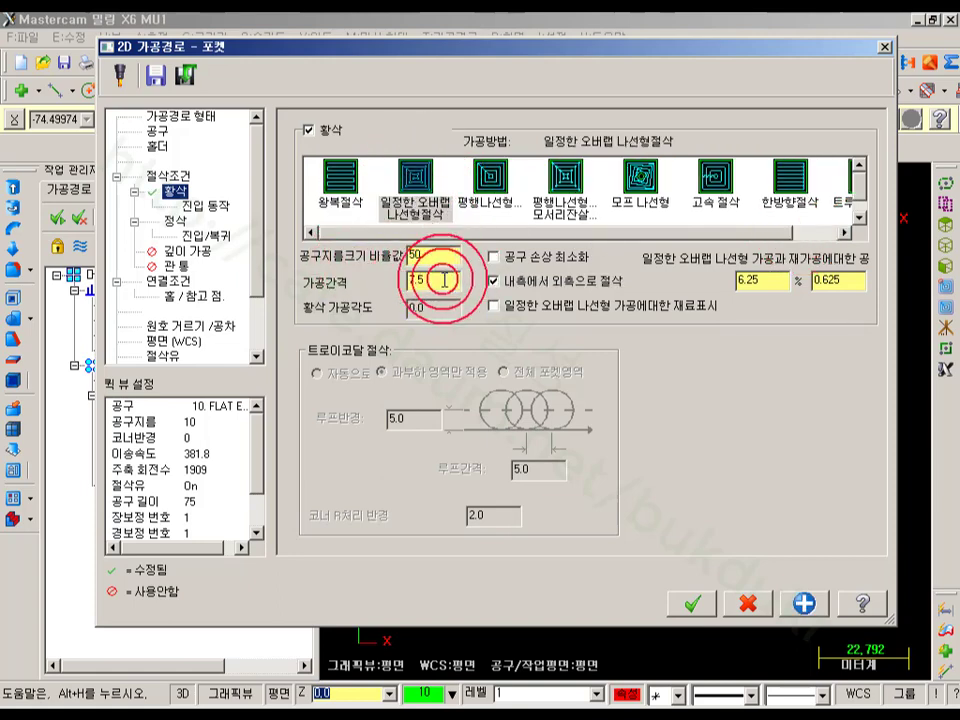
Check the pocket's linking depth, accept the parameters, and regenerate the toolpath.
click(236, 195)
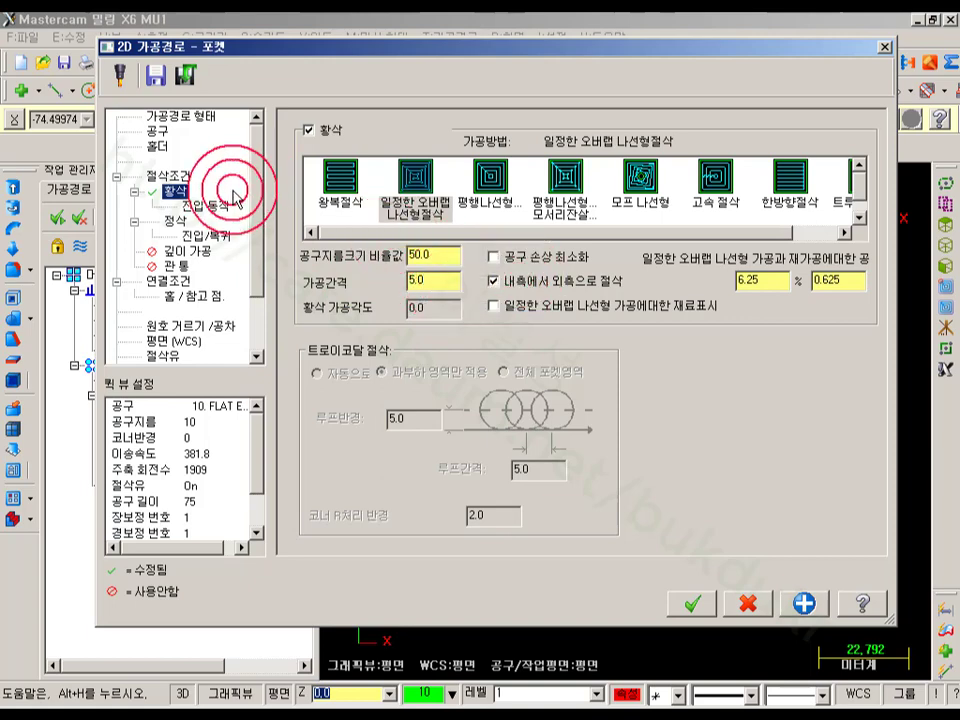
click(302, 205)
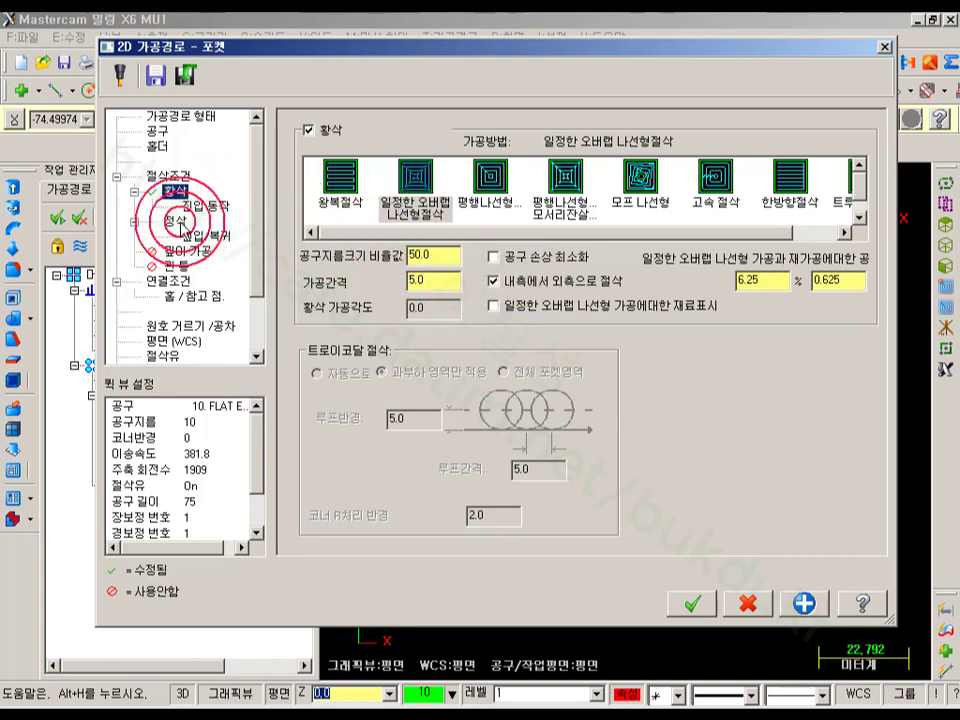
click(194, 285)
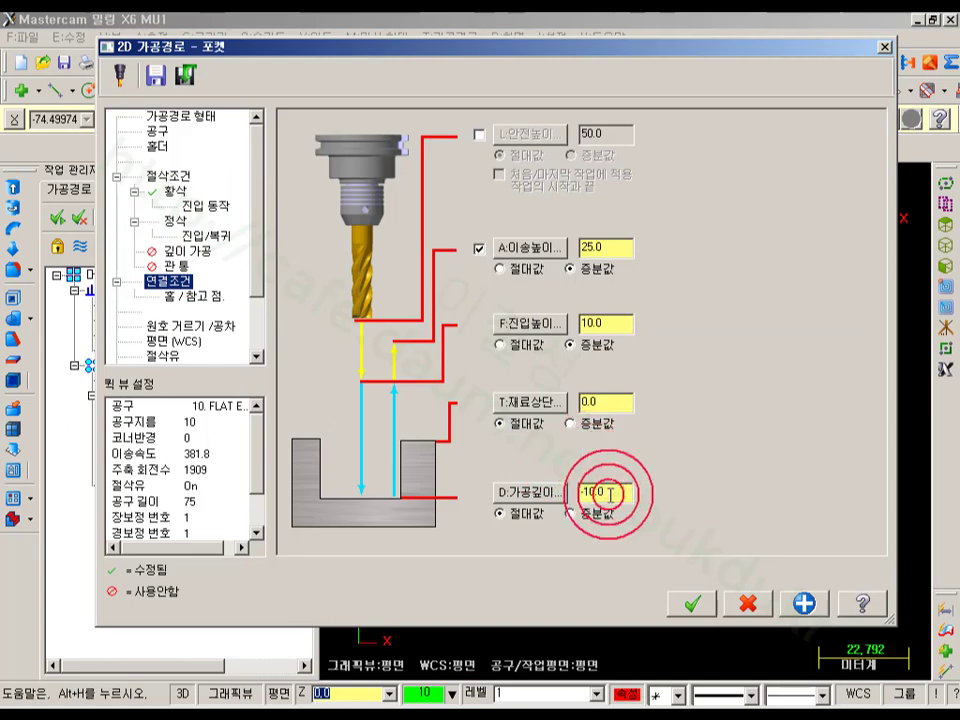
click(692, 603)
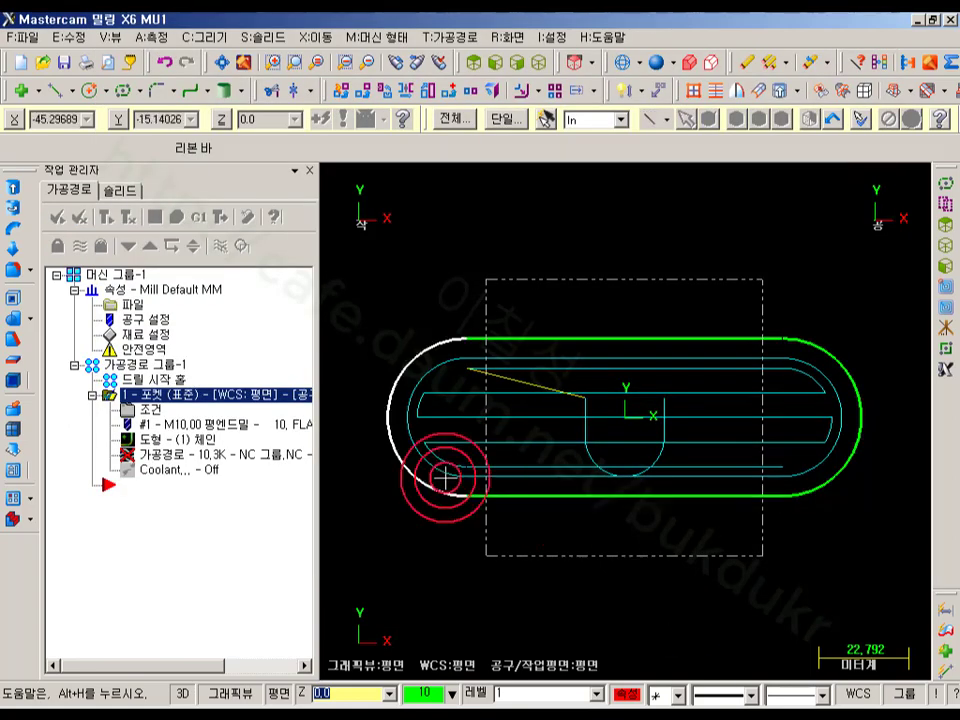
click(106, 218)
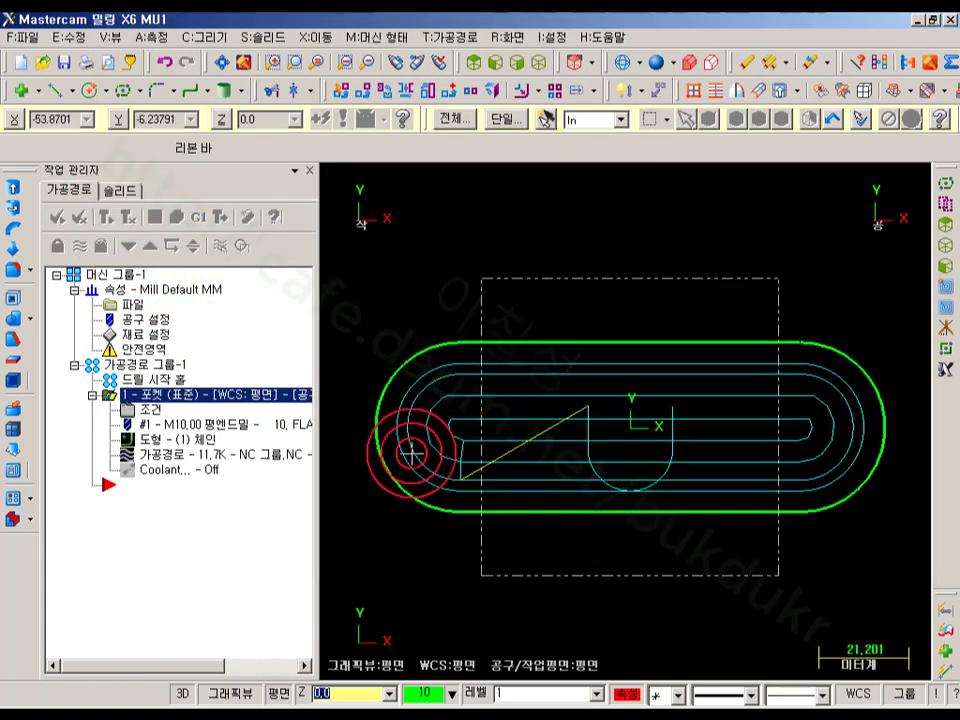
Backplot the spiral pocket toolpath from start to finish.
click(150, 453)
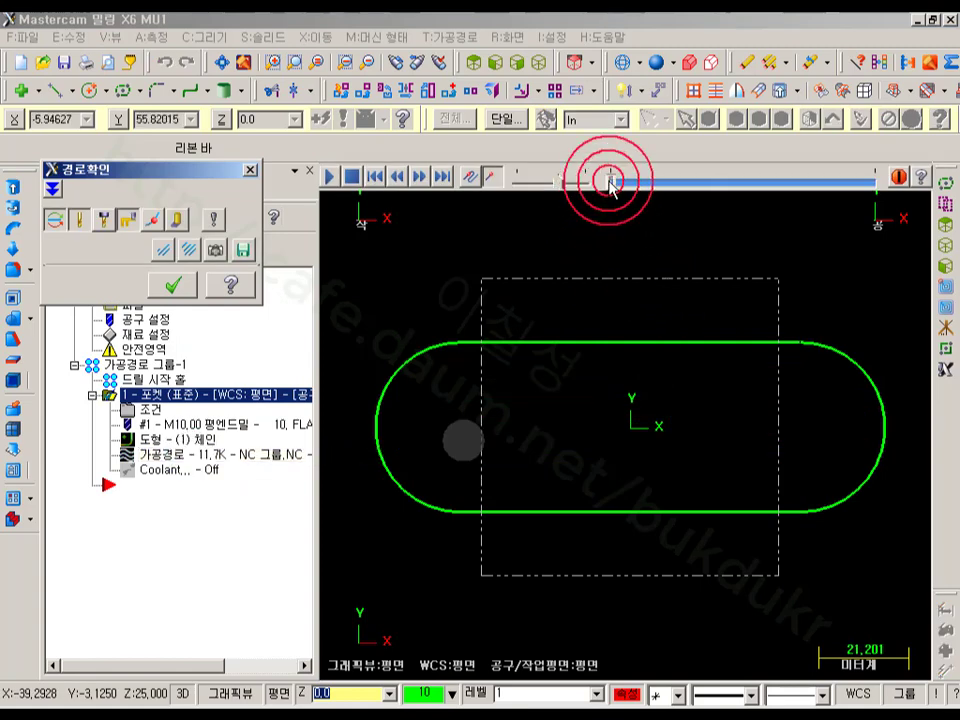
drag(621, 182, 872, 182)
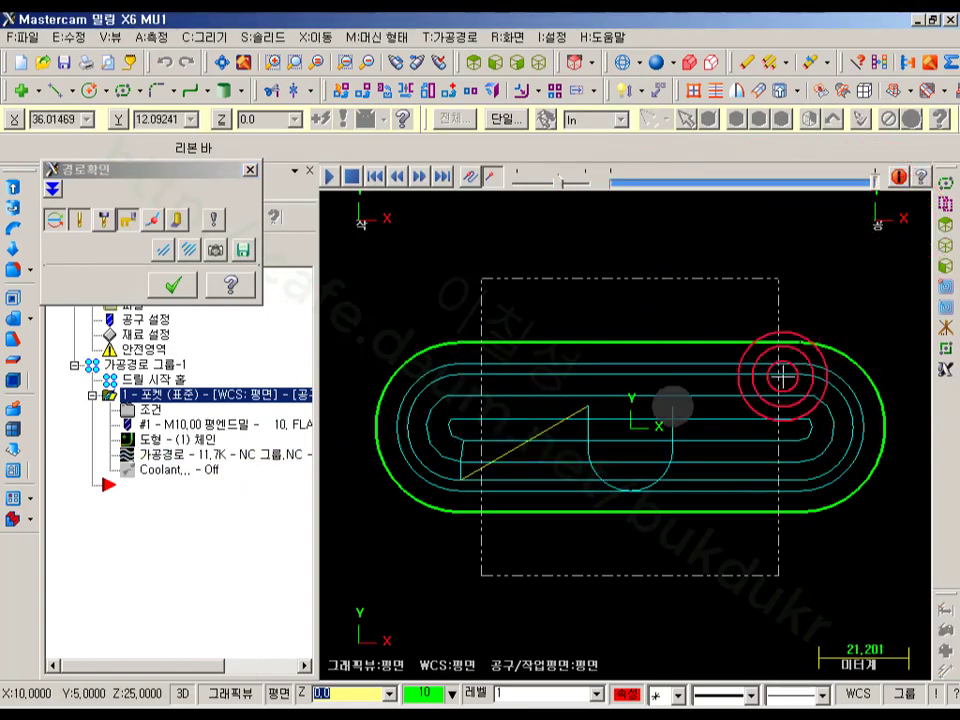
scroll(634, 420, up, 2)
scroll(760, 360, down, 2)
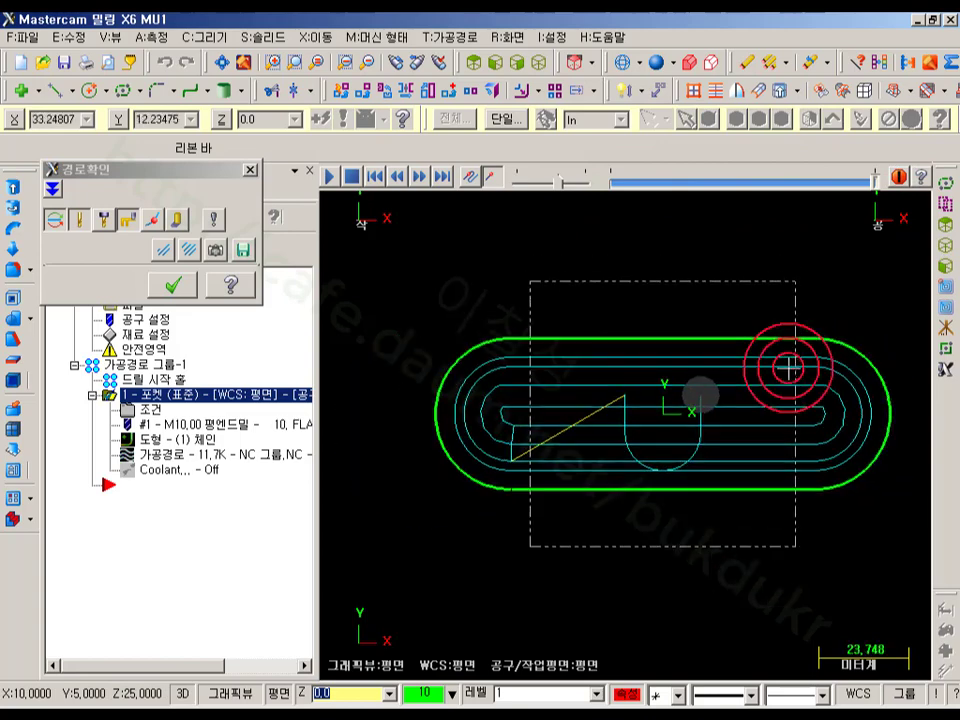
Shade the area swept by the tool in the backplot, run through the toolpath again, and close the backplot.
click(177, 218)
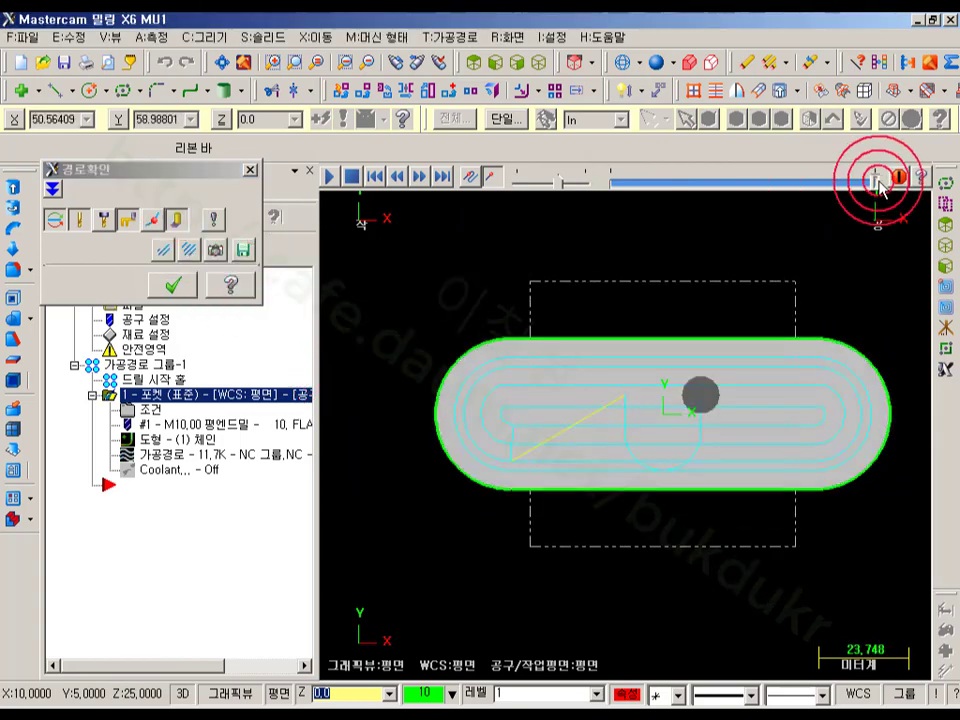
drag(876, 182, 533, 185)
mouse_move(592, 188)
mouse_down()
mouse_move(686, 182)
mouse_move(937, 197)
mouse_up()
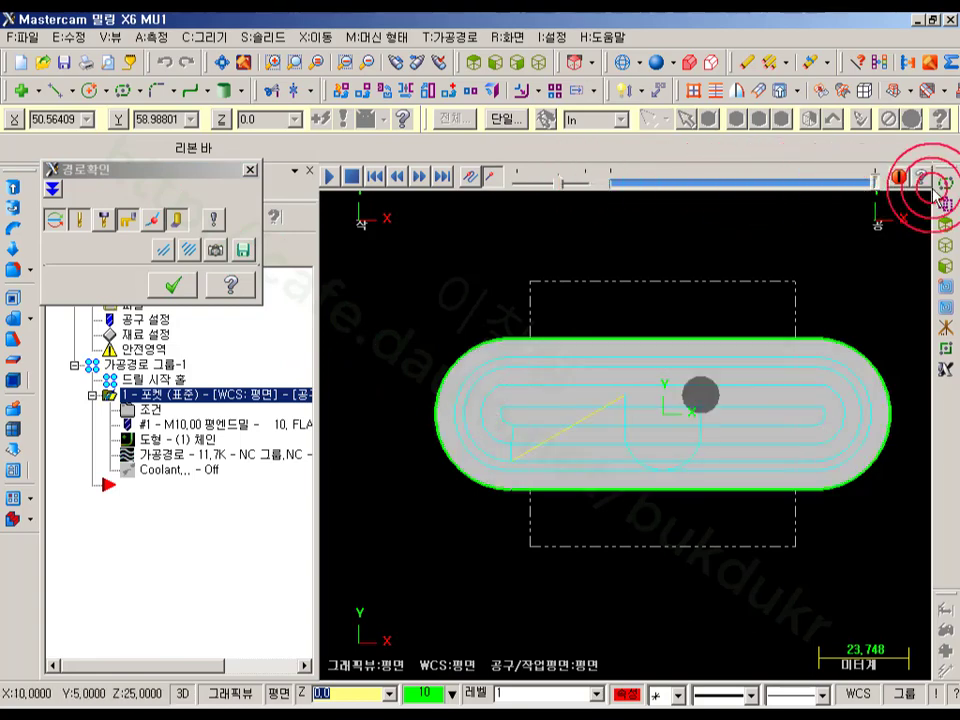
scroll(654, 456, up, 2)
click(172, 286)
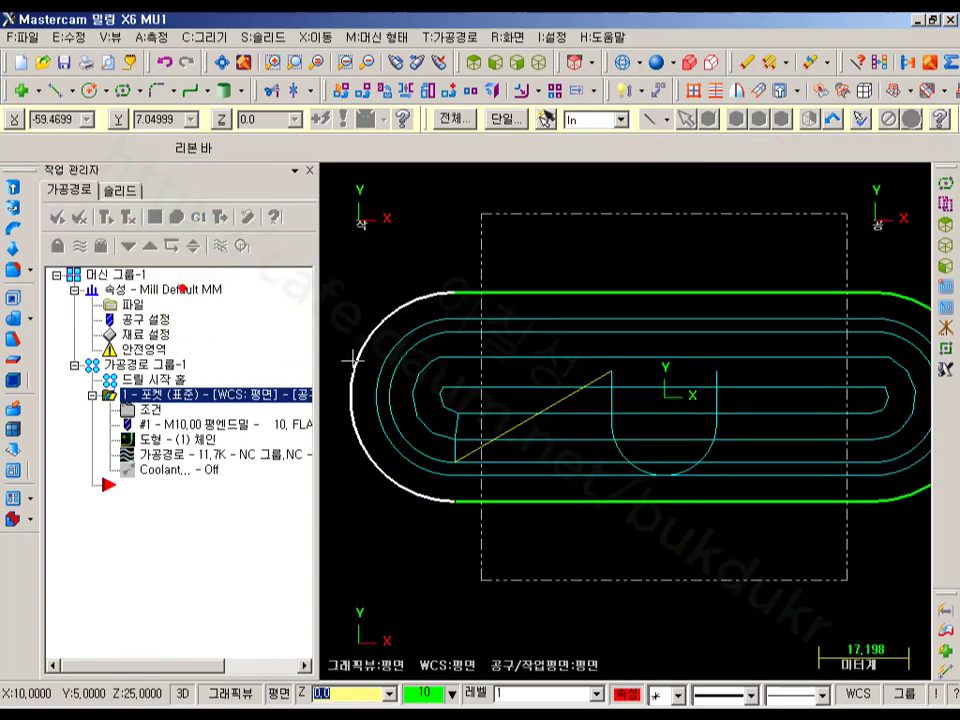
Hide the pocket operation's toolpath display so only the obround geometry is shown.
scroll(678, 475, down, 1)
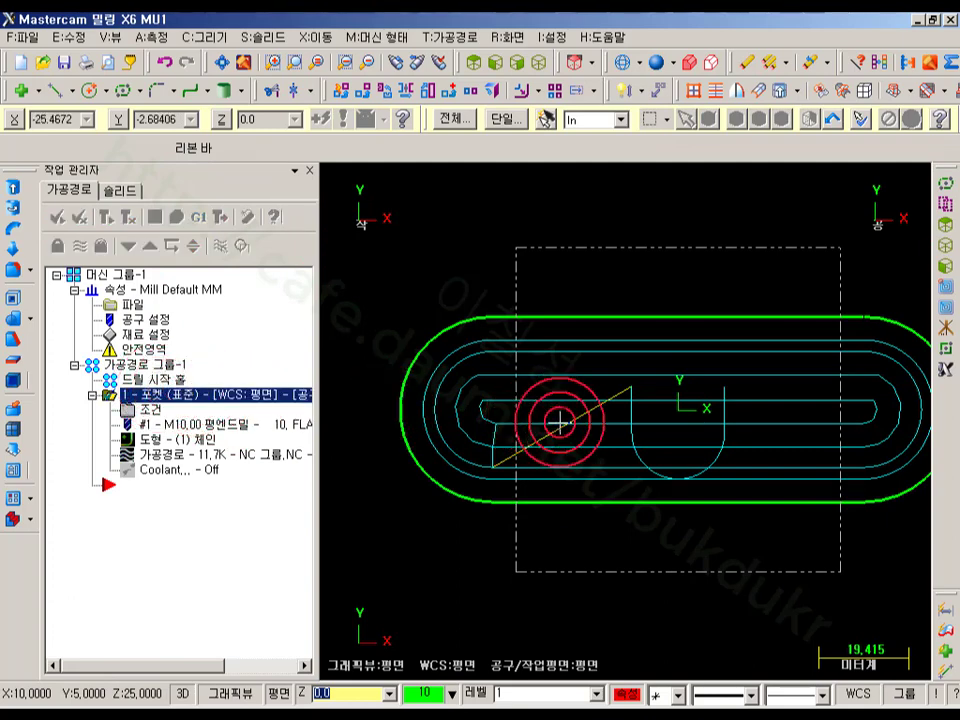
scroll(620, 380, down, 1)
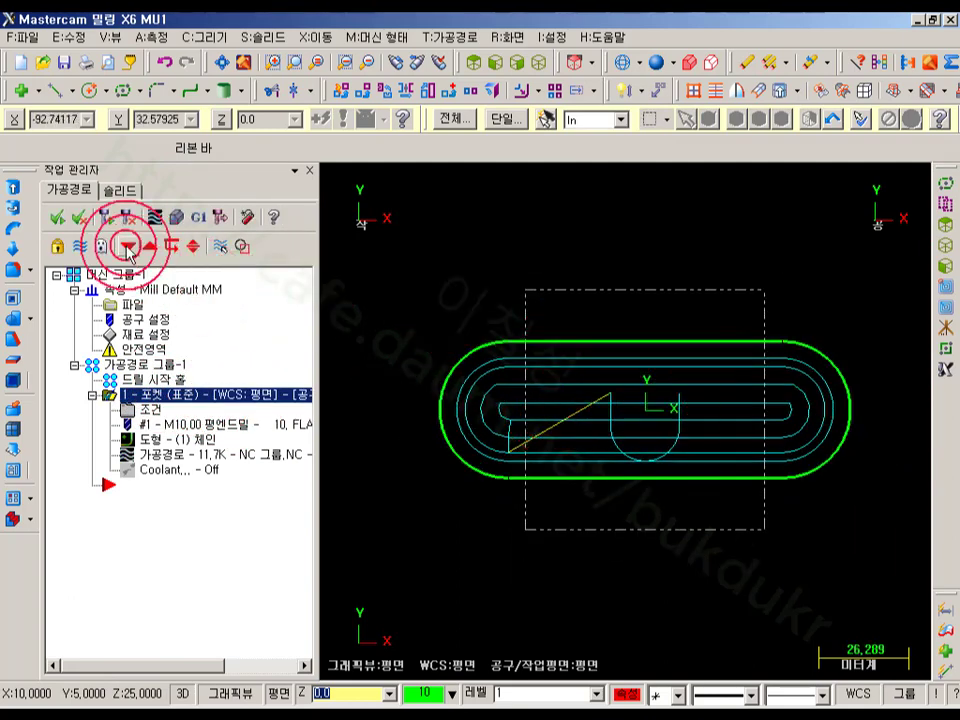
click(81, 246)
Start a slot mill toolpath and chain the obround slot profile as its geometry.
click(450, 38)
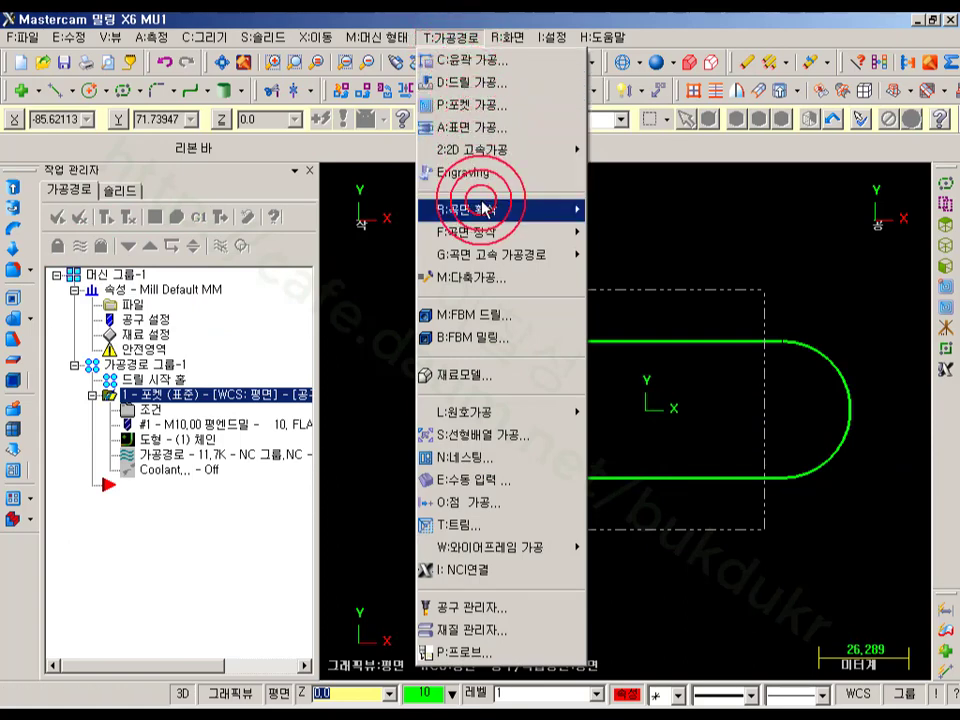
mouse_move(487, 207)
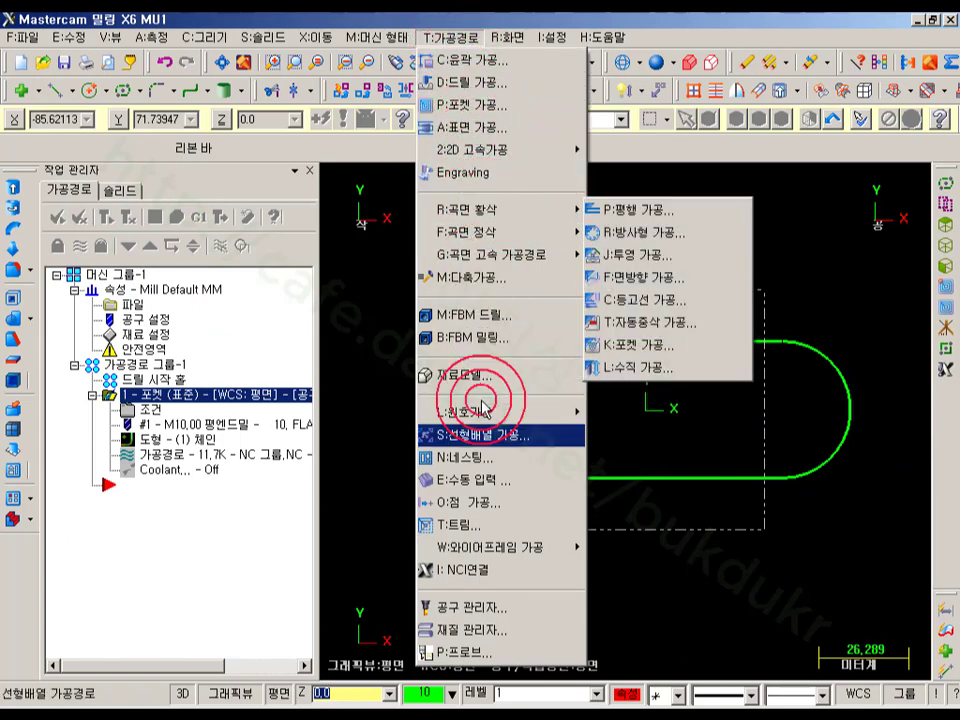
mouse_move(555, 411)
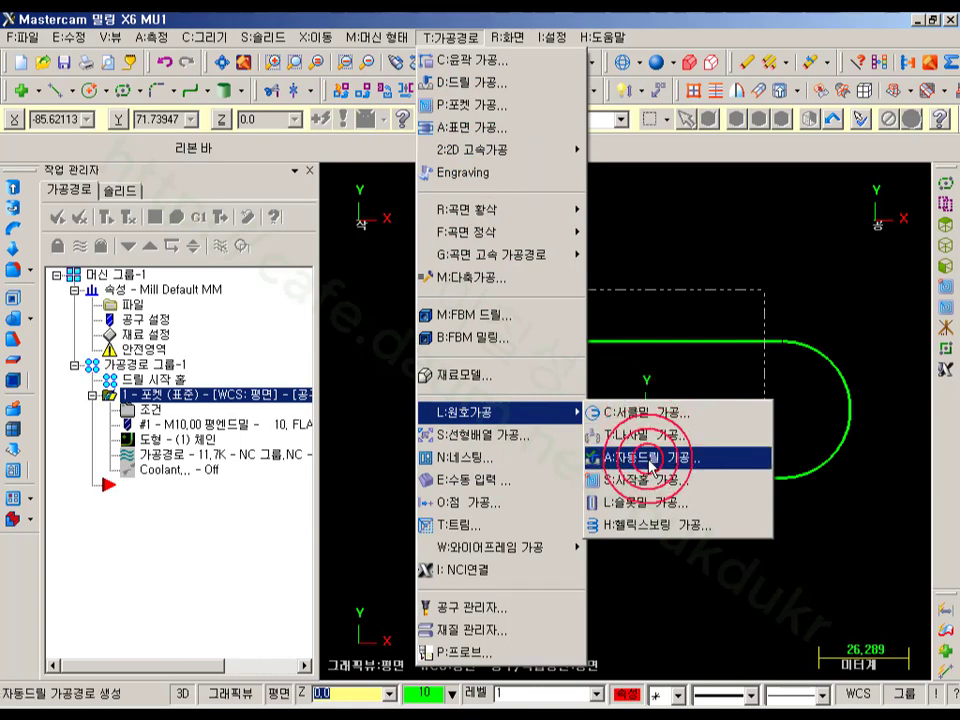
click(655, 503)
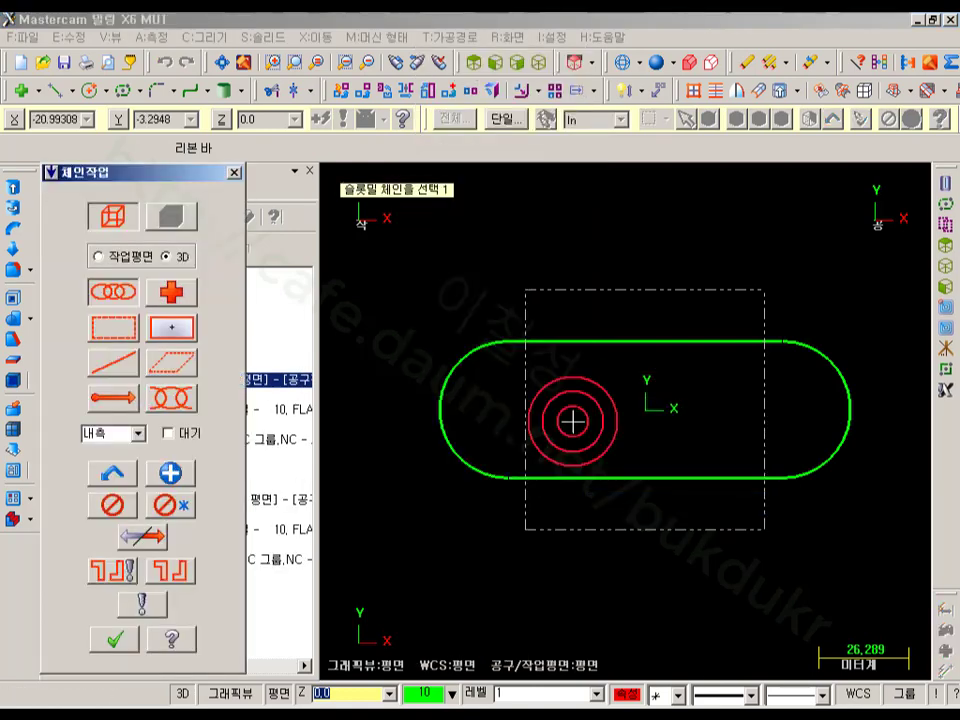
click(572, 478)
click(134, 640)
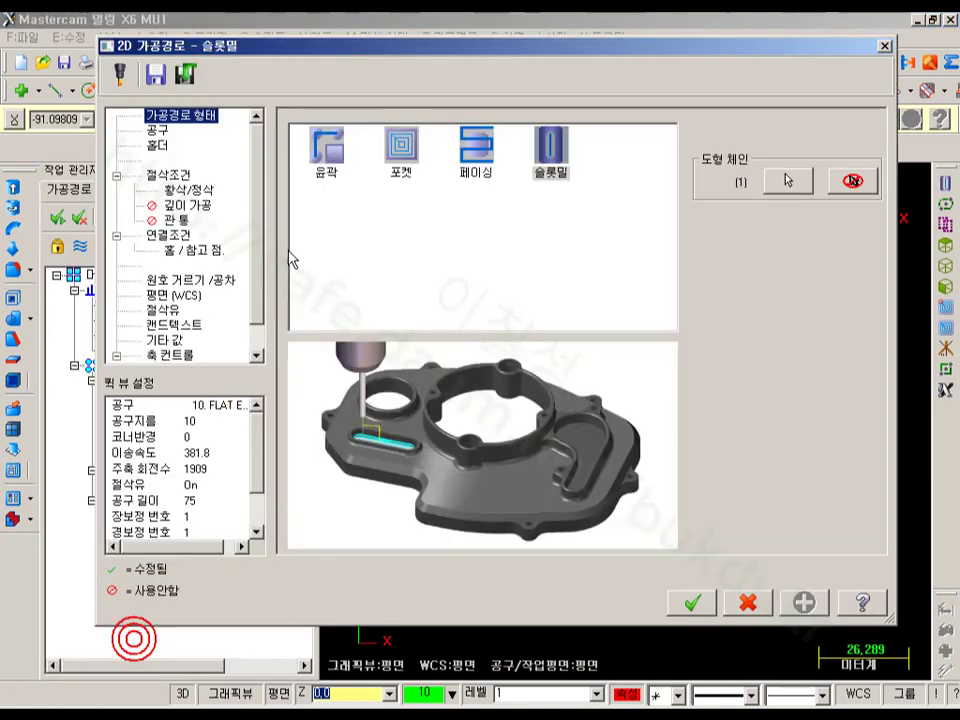
Use the 10 mm flat end mill for the slot mill, set the depth to -10 absolute, and accept the parameters.
click(157, 130)
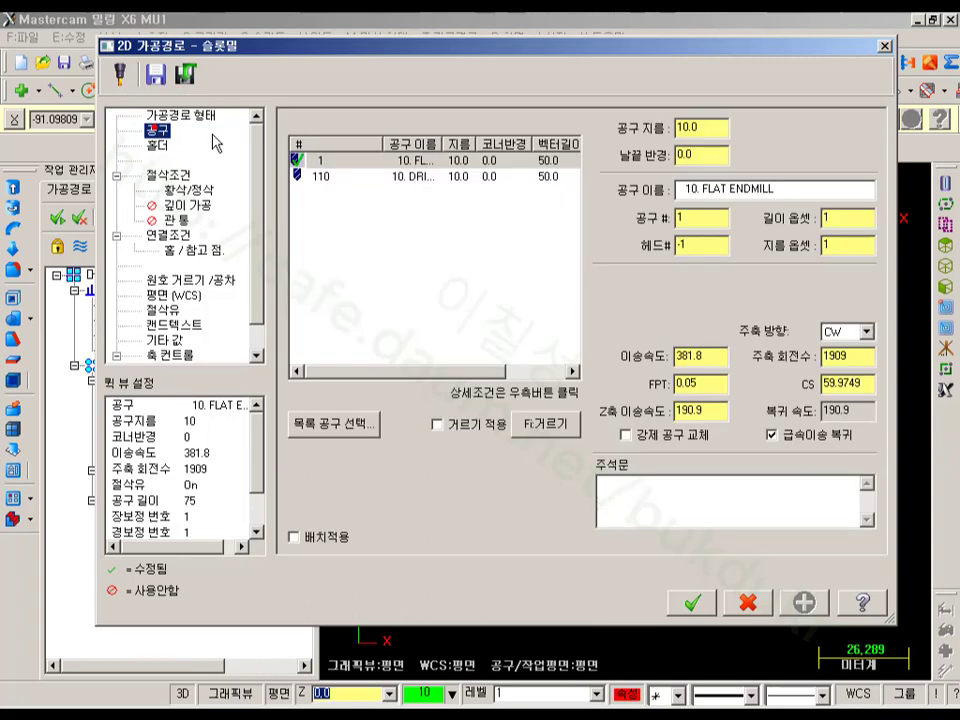
click(392, 158)
click(168, 175)
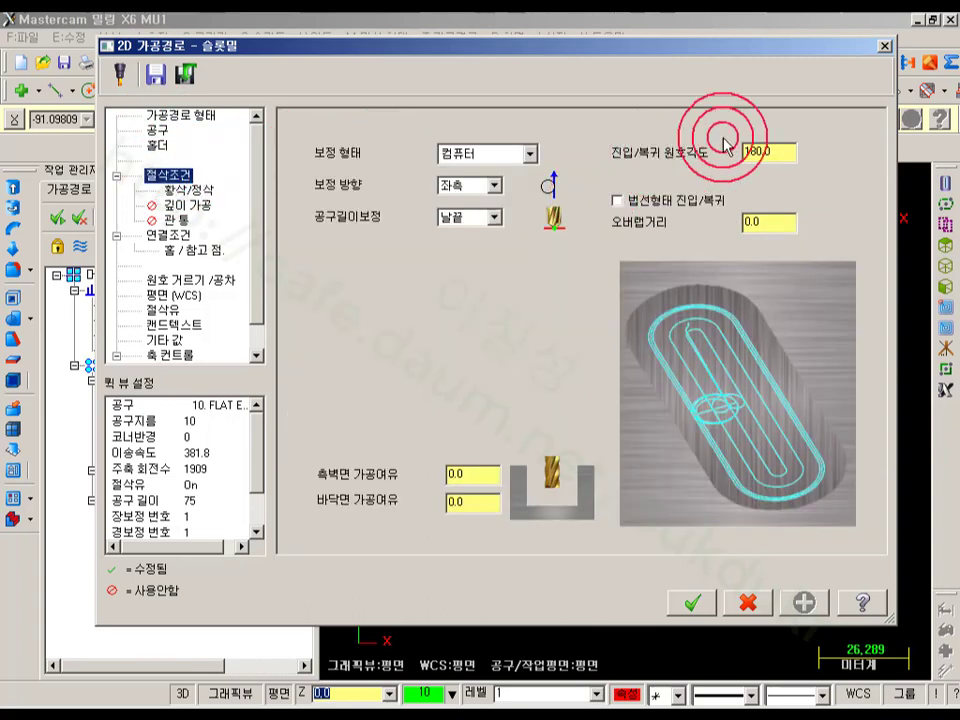
click(780, 219)
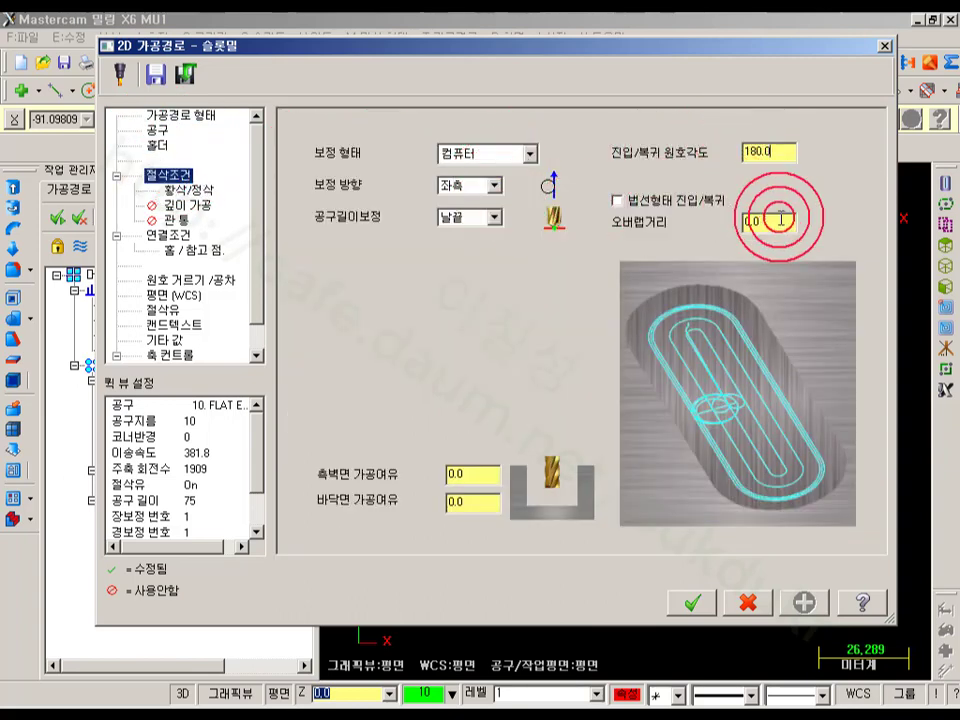
click(170, 236)
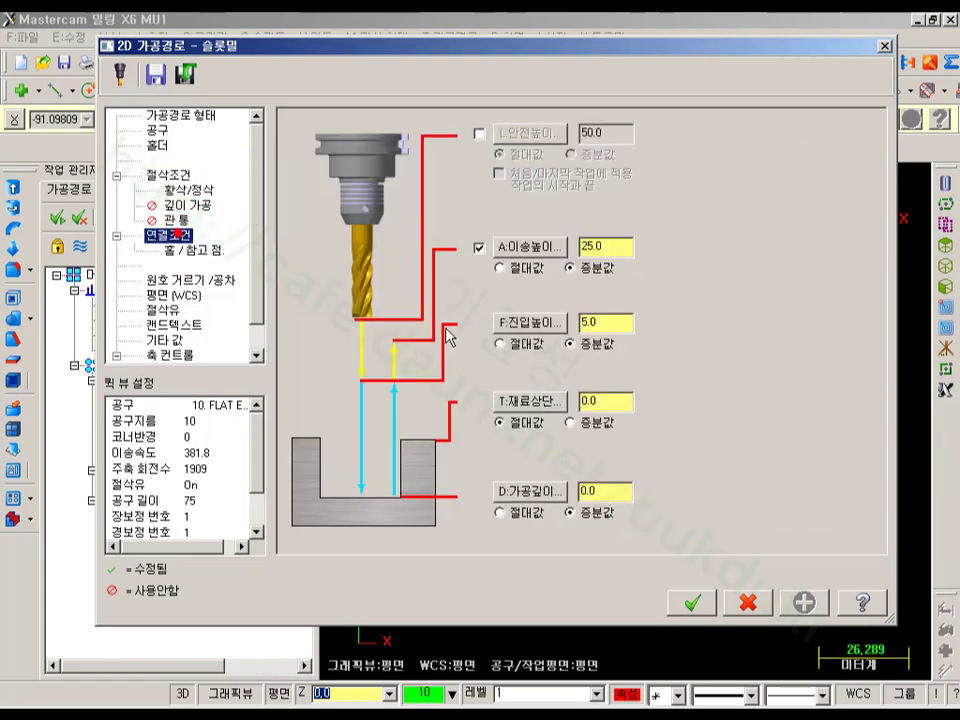
click(579, 492)
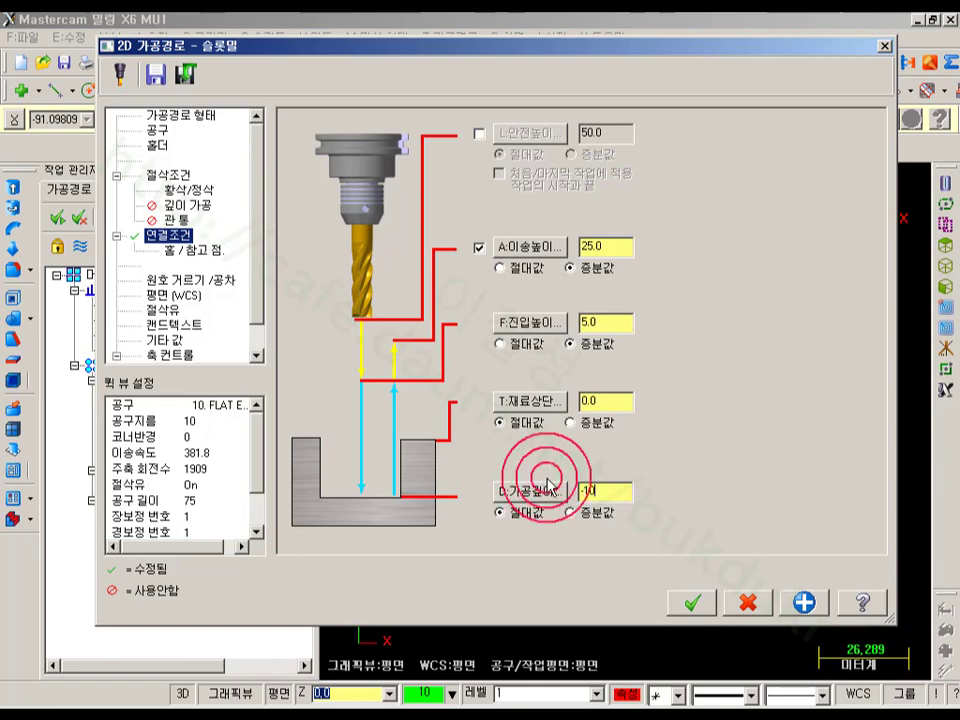
click(692, 600)
Display only the selected operation's toolpath and compare the slot mill path with the pocket path.
click(547, 278)
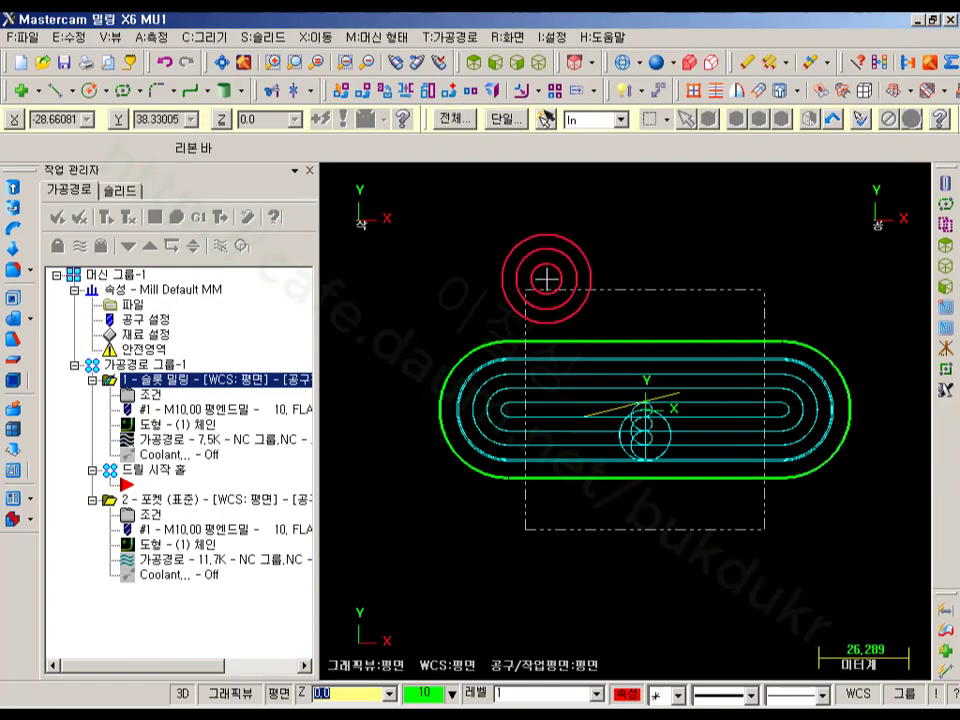
scroll(664, 386, up, 1)
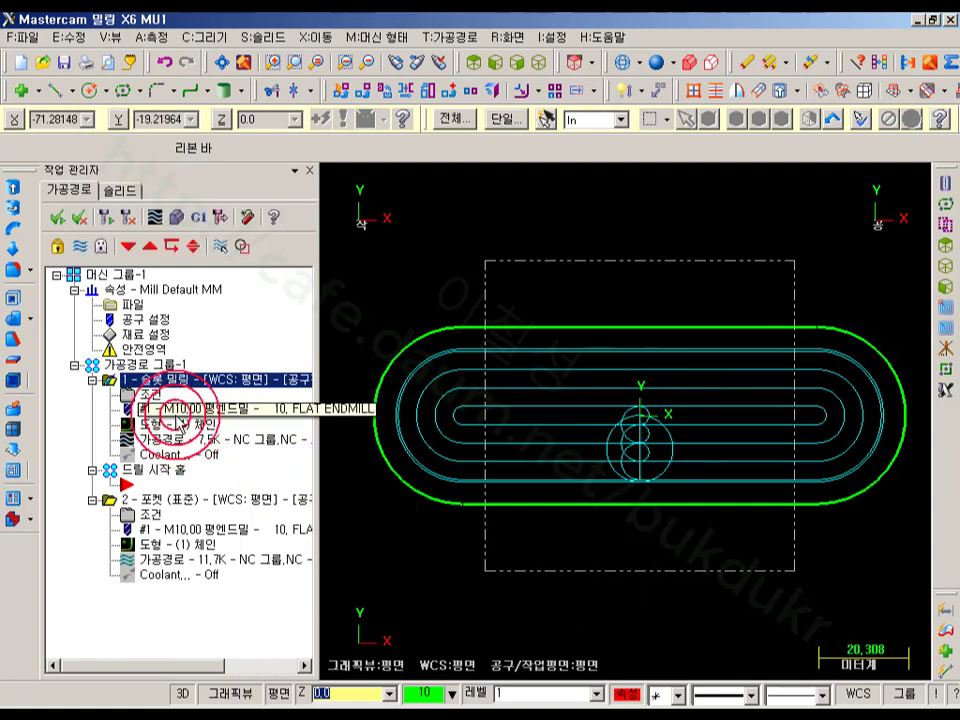
click(216, 248)
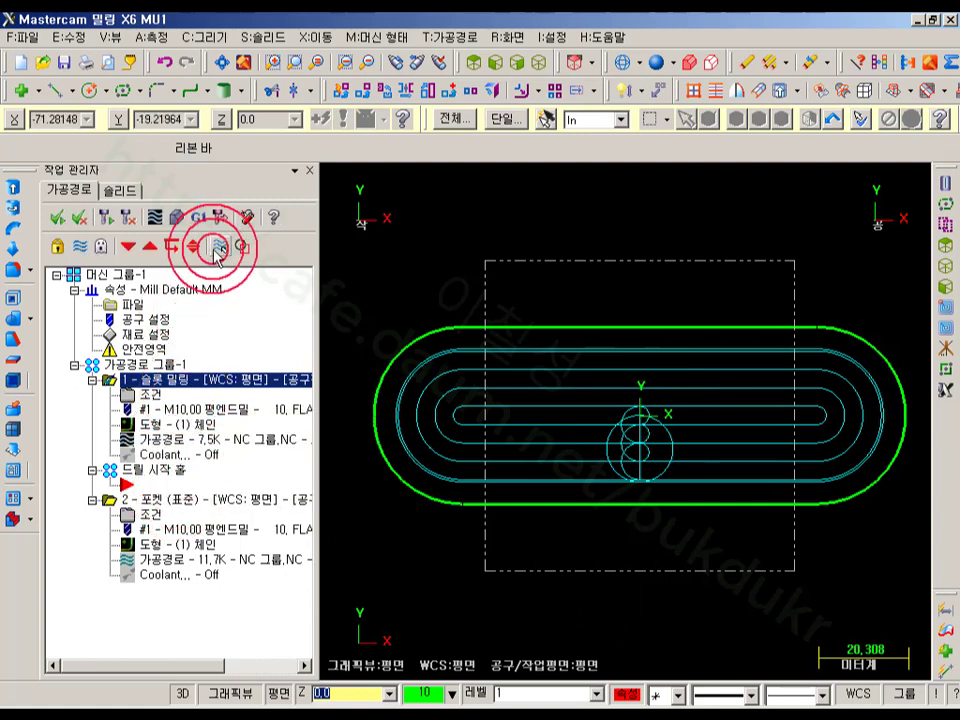
click(161, 498)
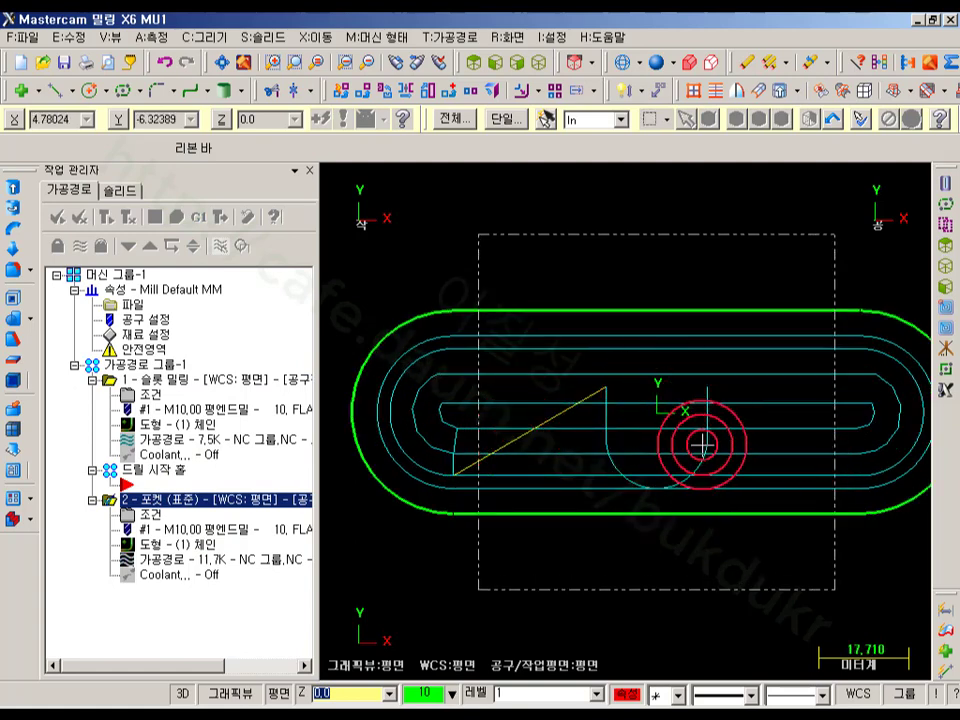
click(188, 383)
scroll(595, 402, down, 1)
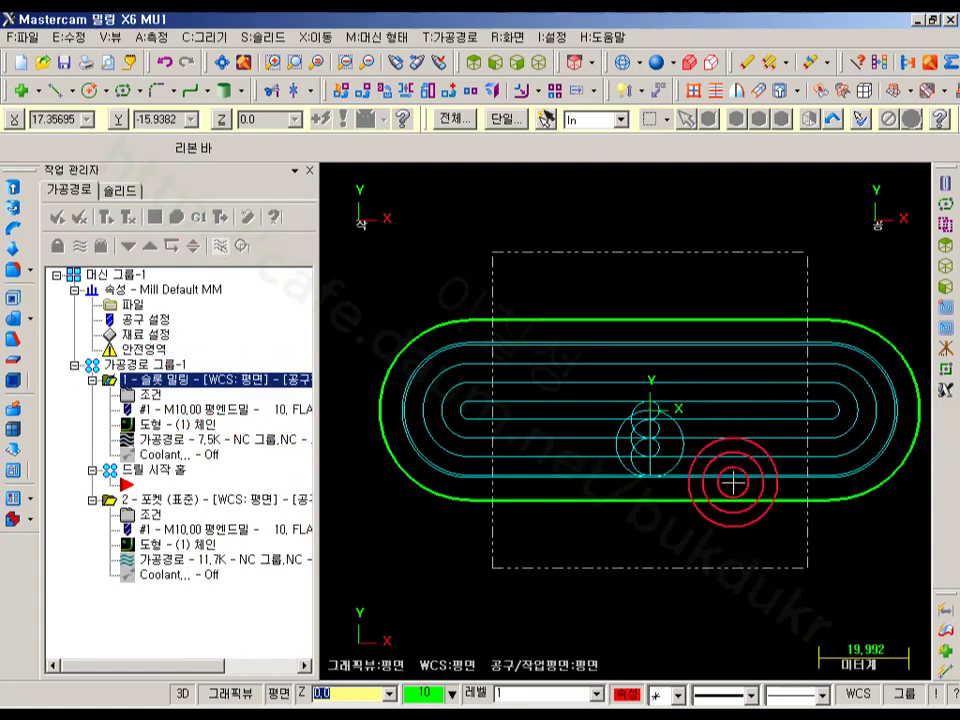
Review the slot mill's entry/exit arc angle, ramp plunge angle and roughing stepover, and close the parameters.
click(118, 400)
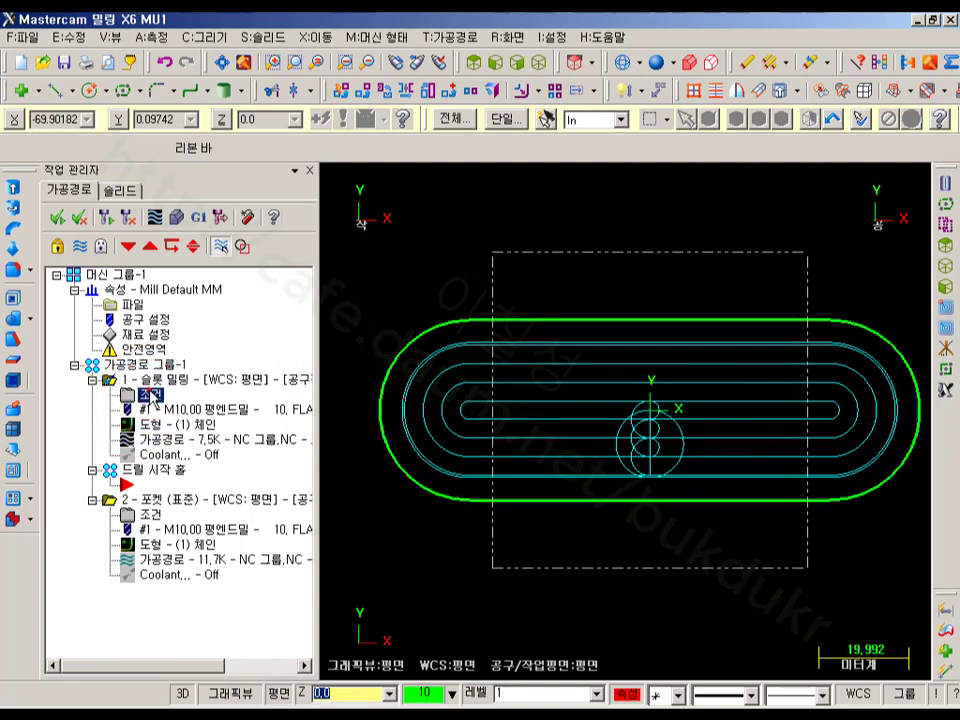
click(184, 172)
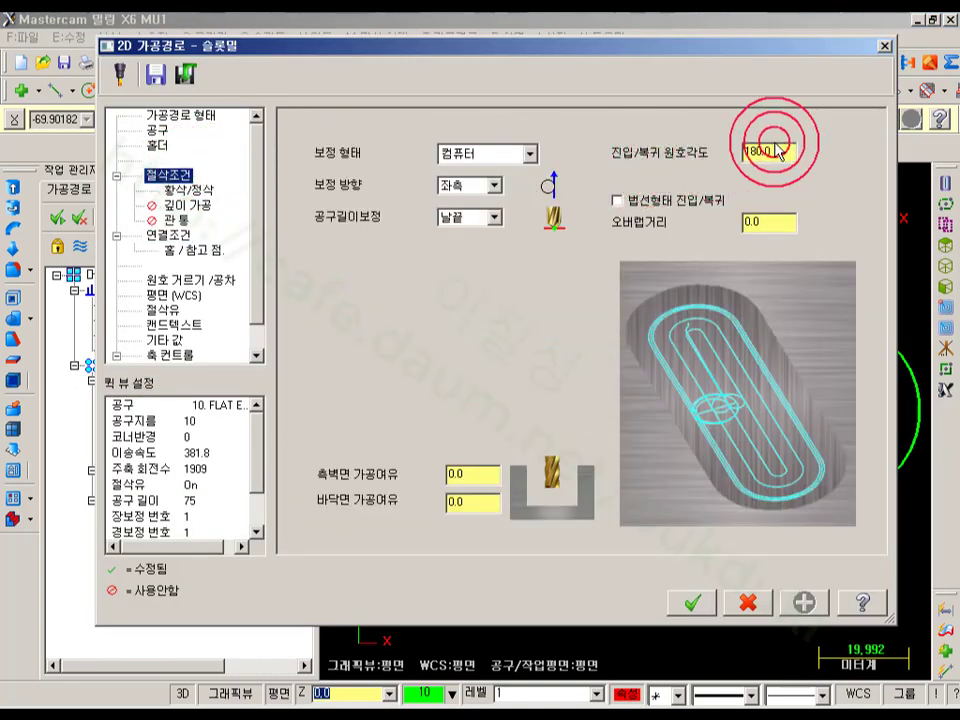
click(188, 189)
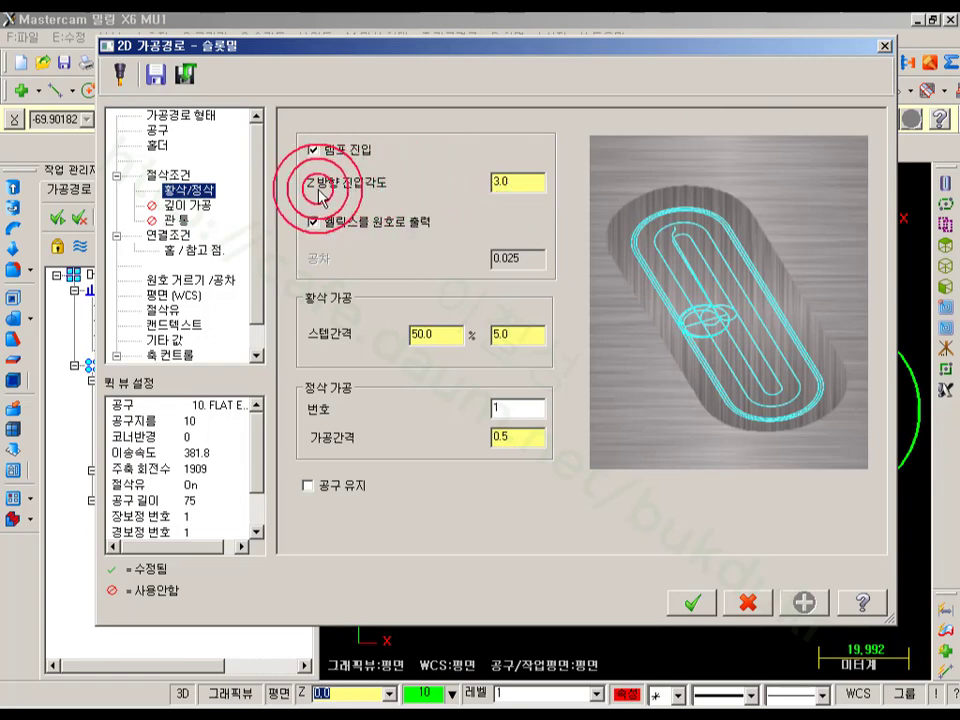
click(527, 186)
click(350, 341)
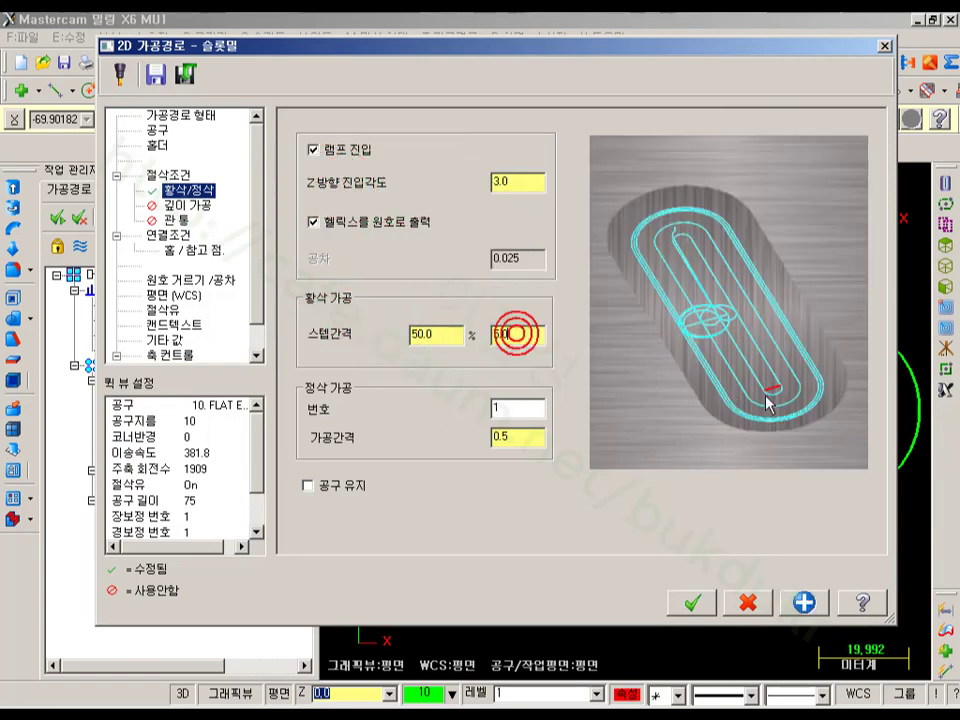
click(527, 182)
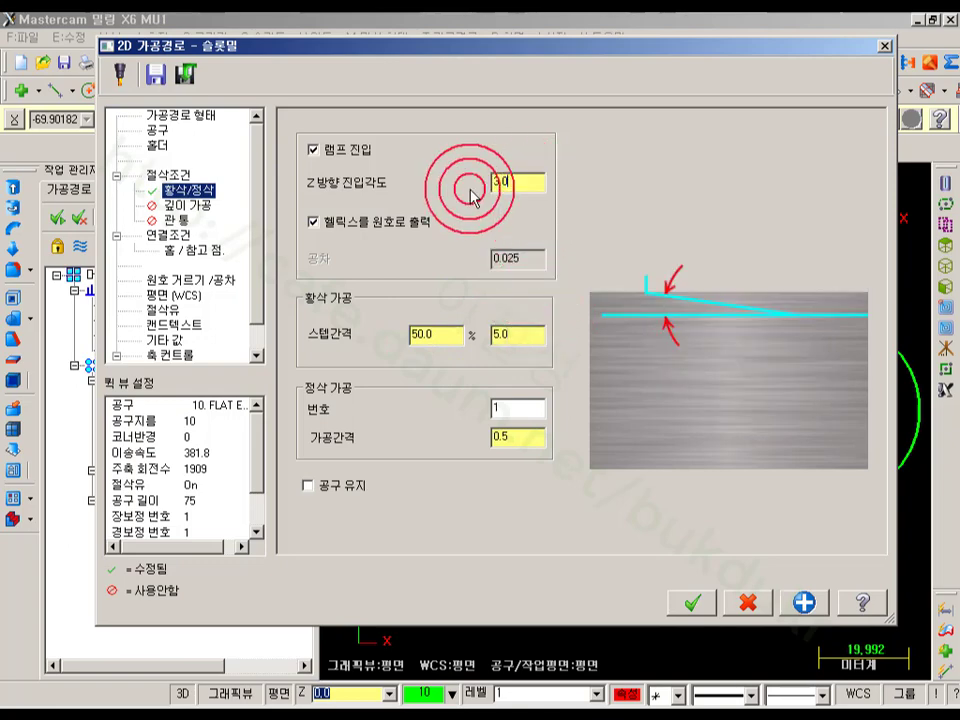
click(748, 602)
Set the slot mill's Z plunge angle for ramp entry to 1 degree, accept the parameters, and regenerate the toolpath.
scroll(697, 464, down, 1)
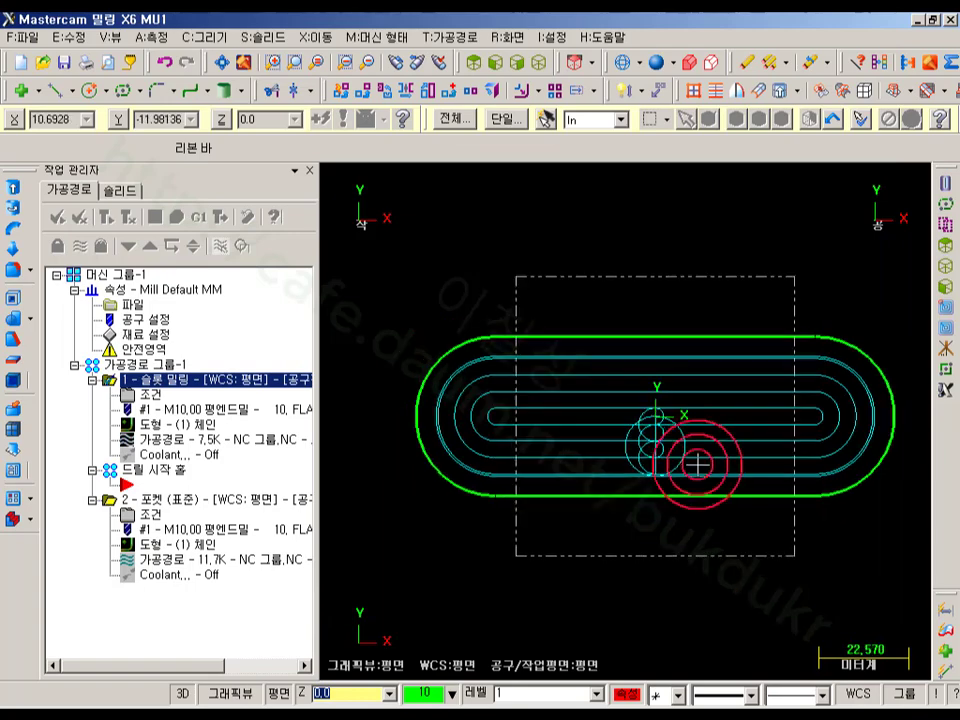
middle_drag(673, 452, 705, 483)
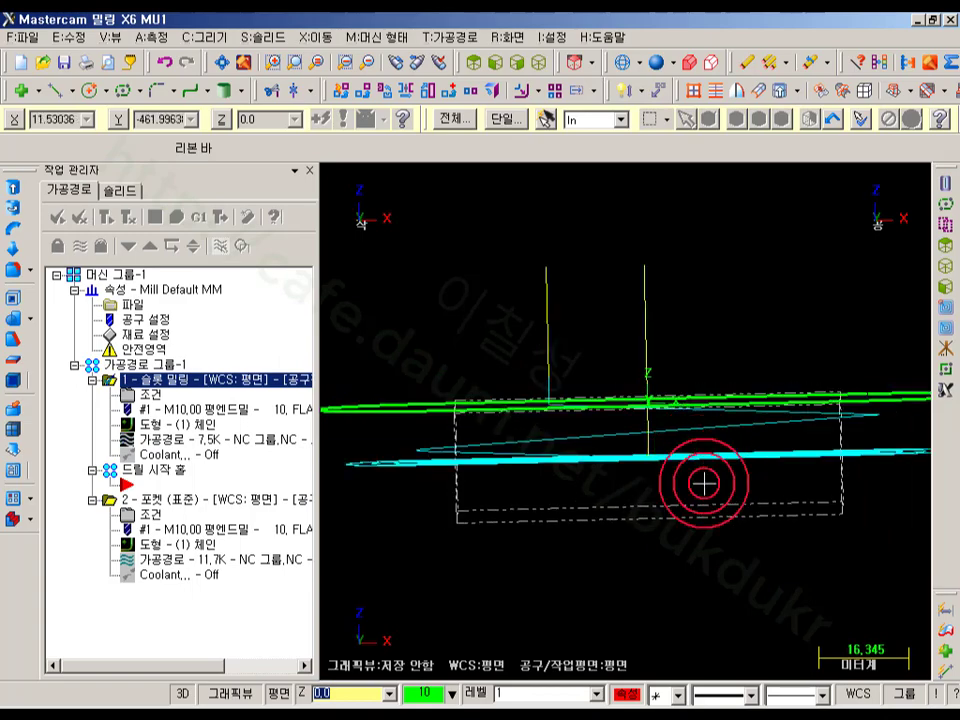
middle_drag(634, 433, 746, 429)
click(190, 390)
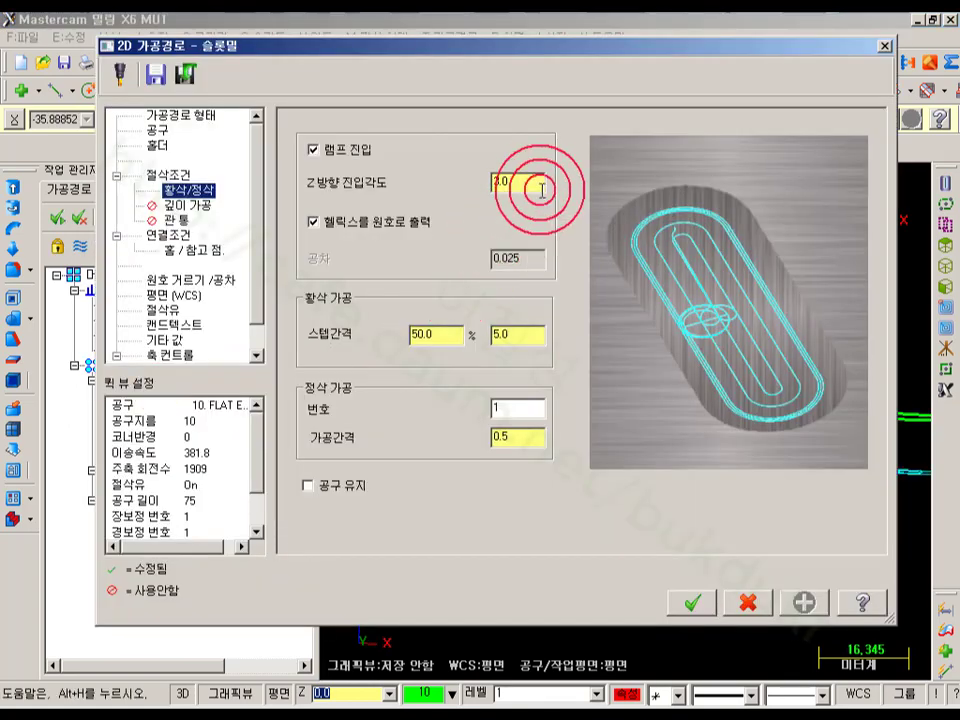
click(541, 188)
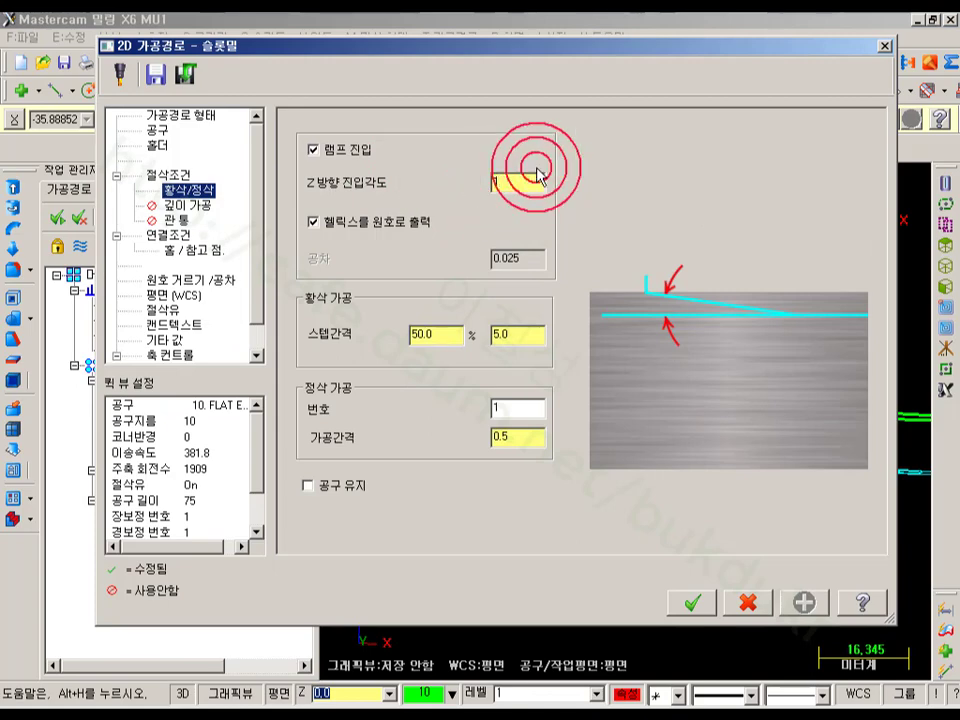
click(312, 150)
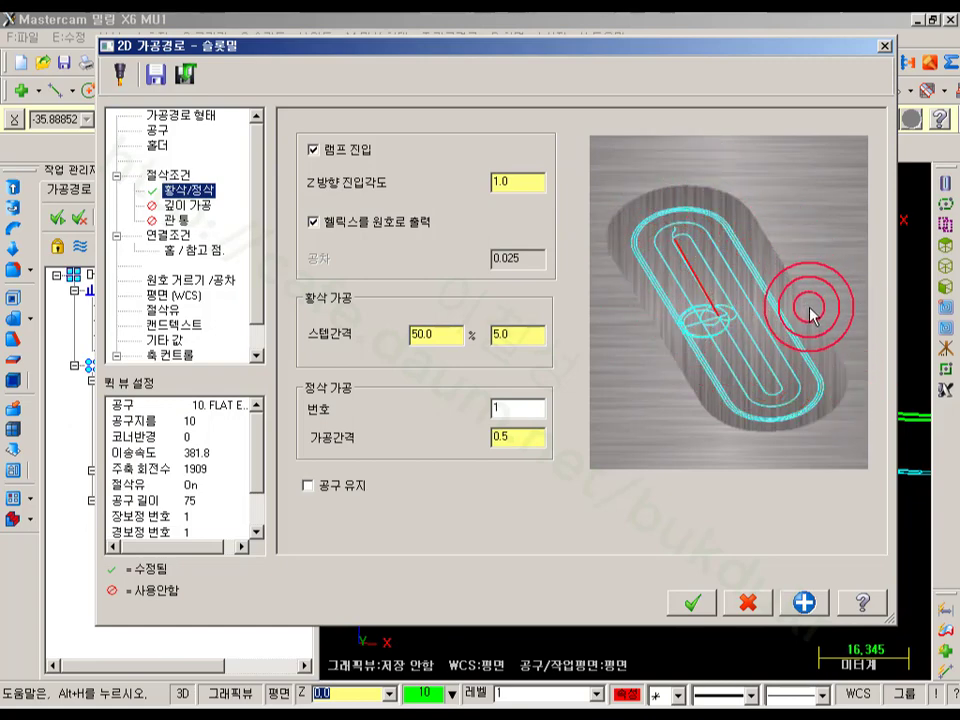
click(750, 601)
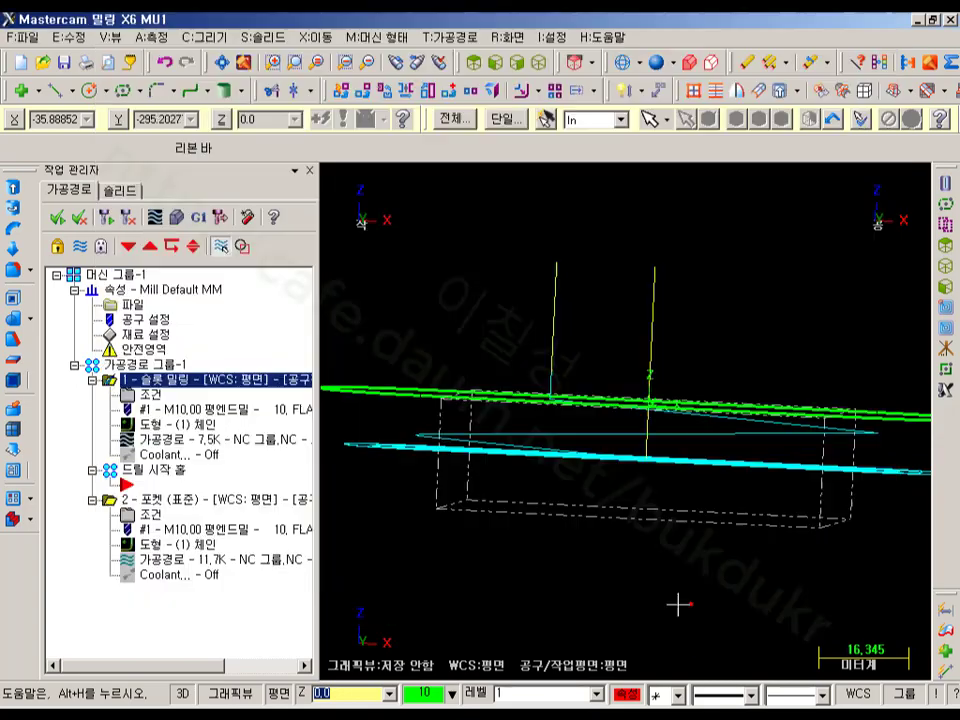
click(107, 218)
Inspect the regenerated slot mill ramp passes from the front view.
scroll(613, 253, down, 1)
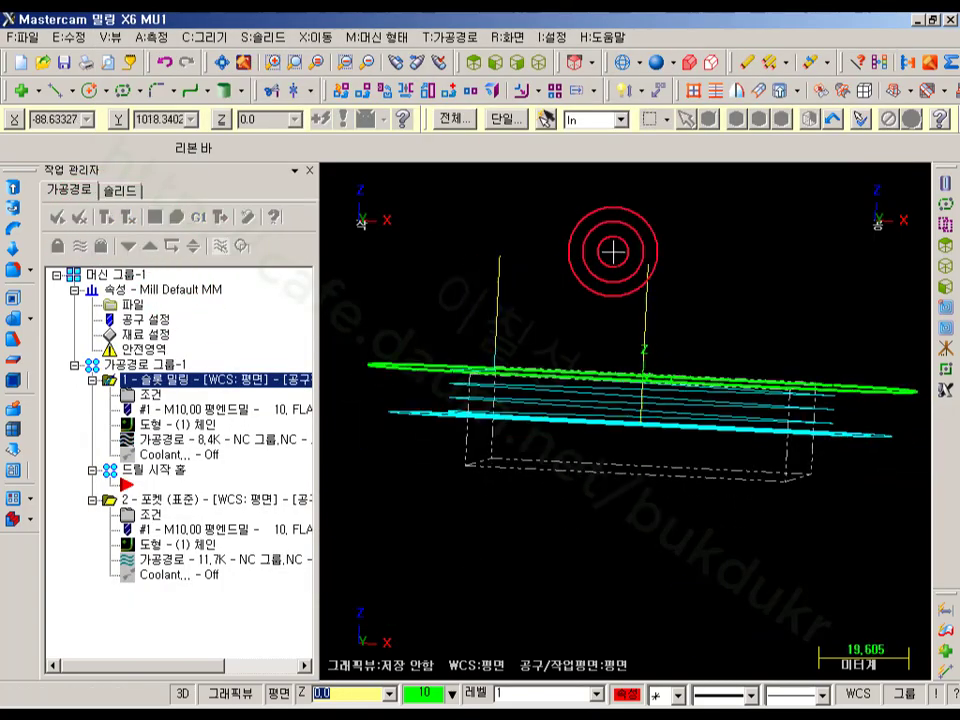
click(497, 63)
scroll(669, 342, down, 2)
scroll(650, 340, down, 1)
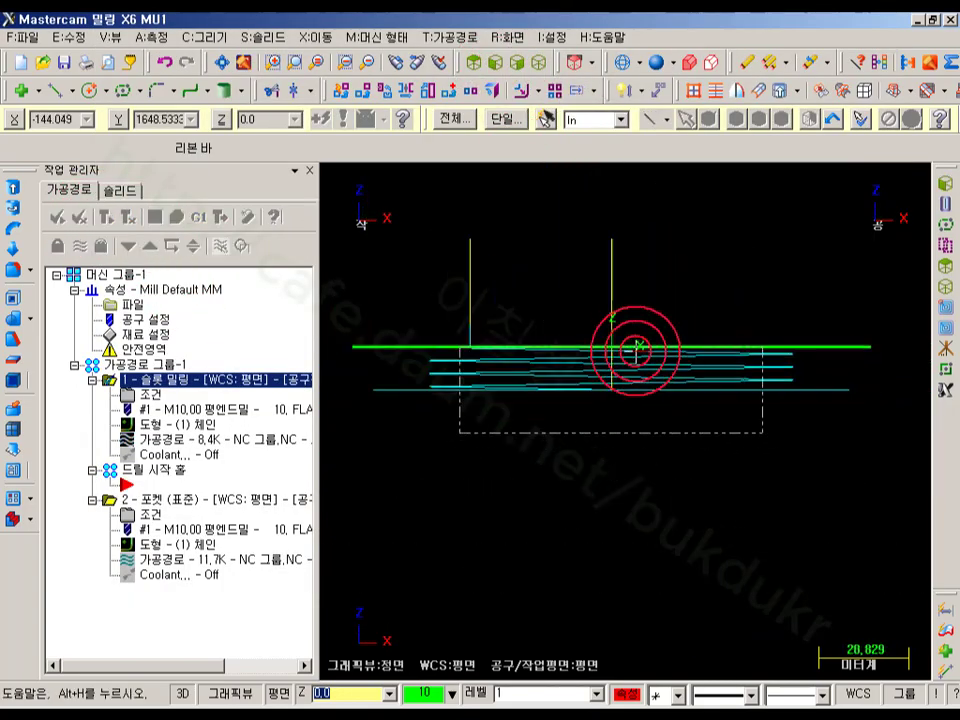
Backplot the slot mill operation from the front, top and isometric views to examine its ramp entry and finishing passes.
click(183, 438)
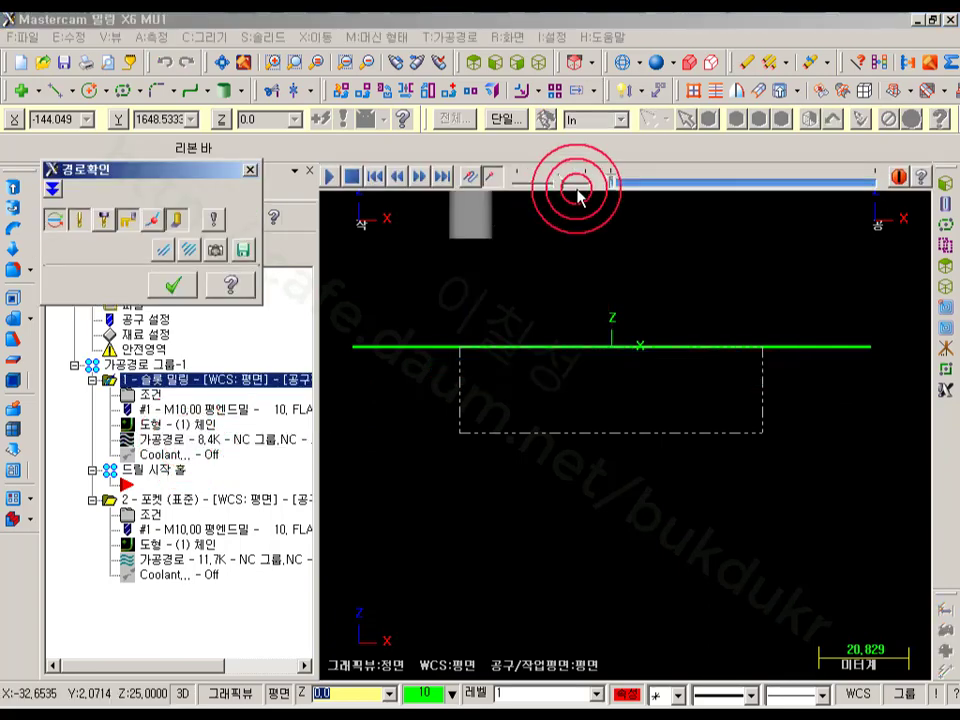
drag(577, 190, 552, 187)
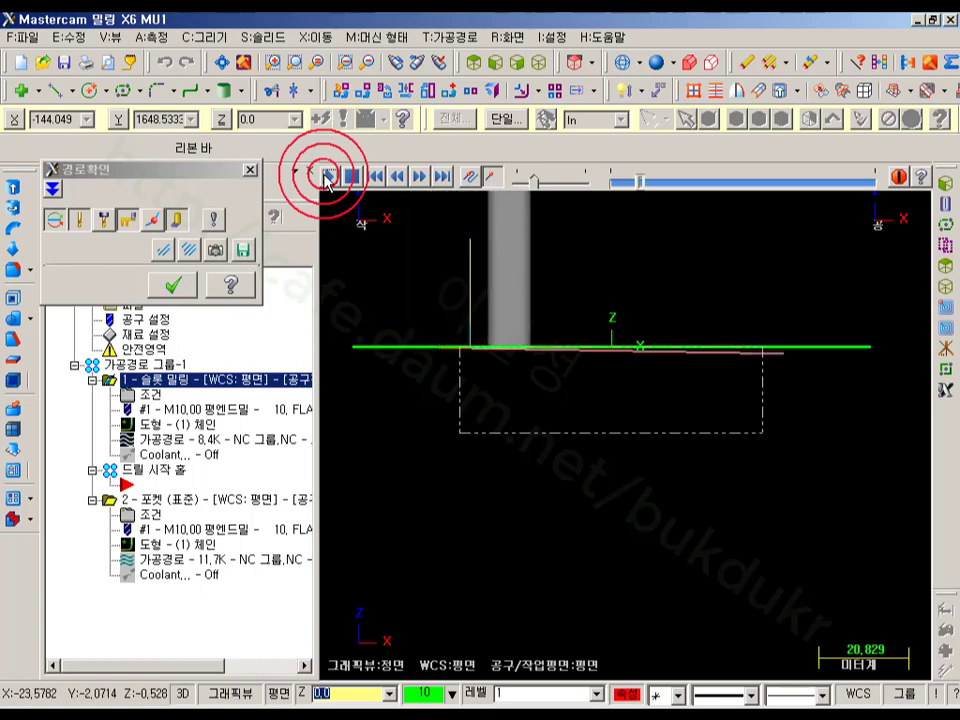
click(585, 177)
drag(534, 181, 561, 183)
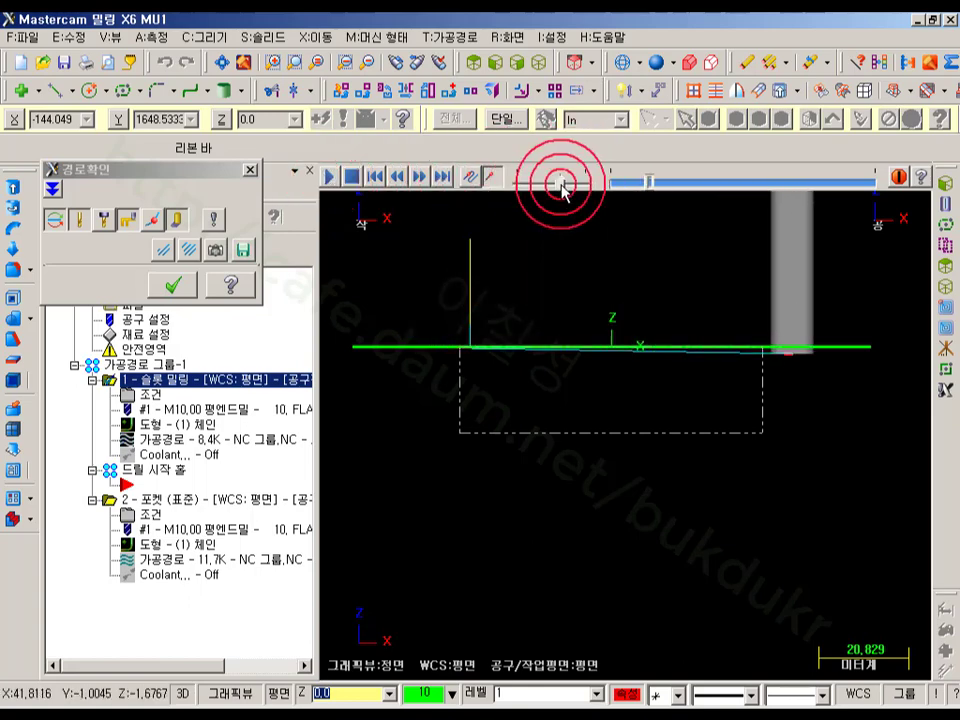
click(469, 61)
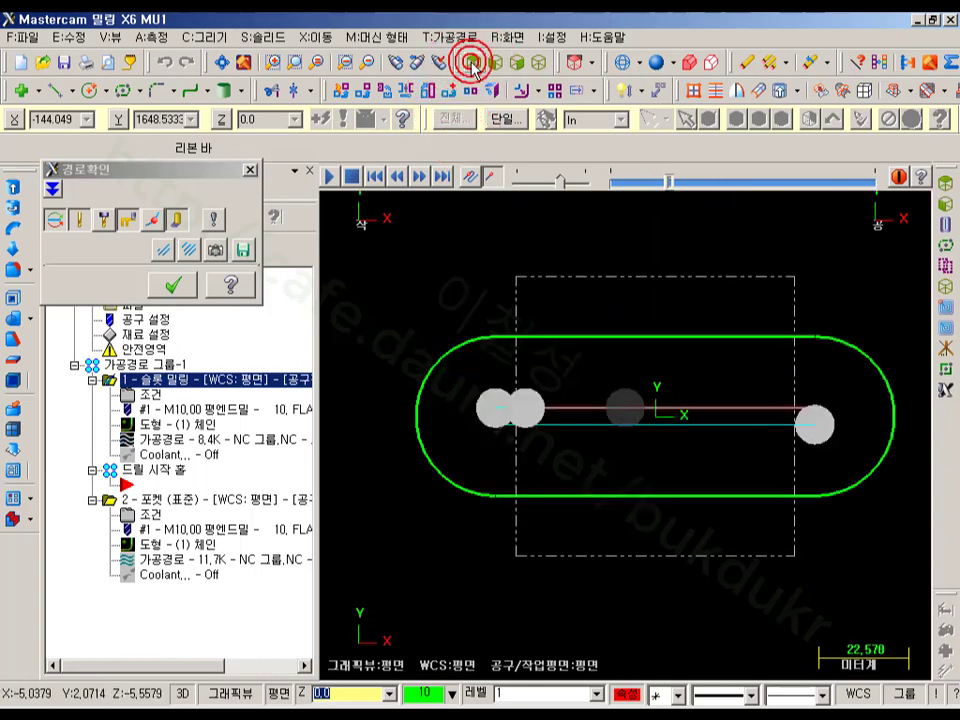
click(181, 222)
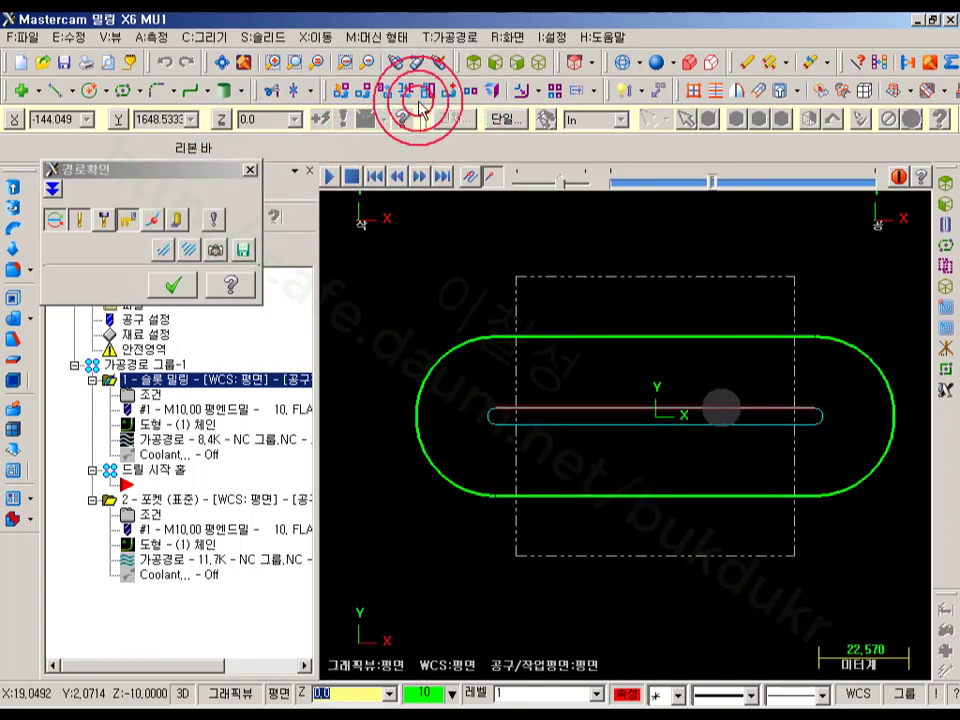
click(491, 62)
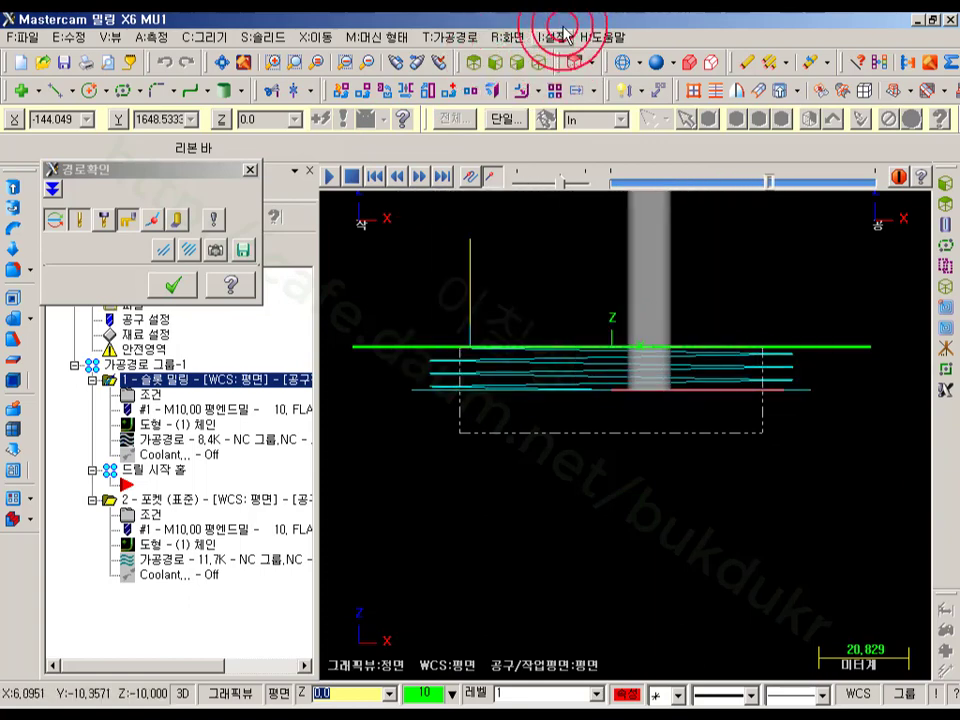
click(472, 64)
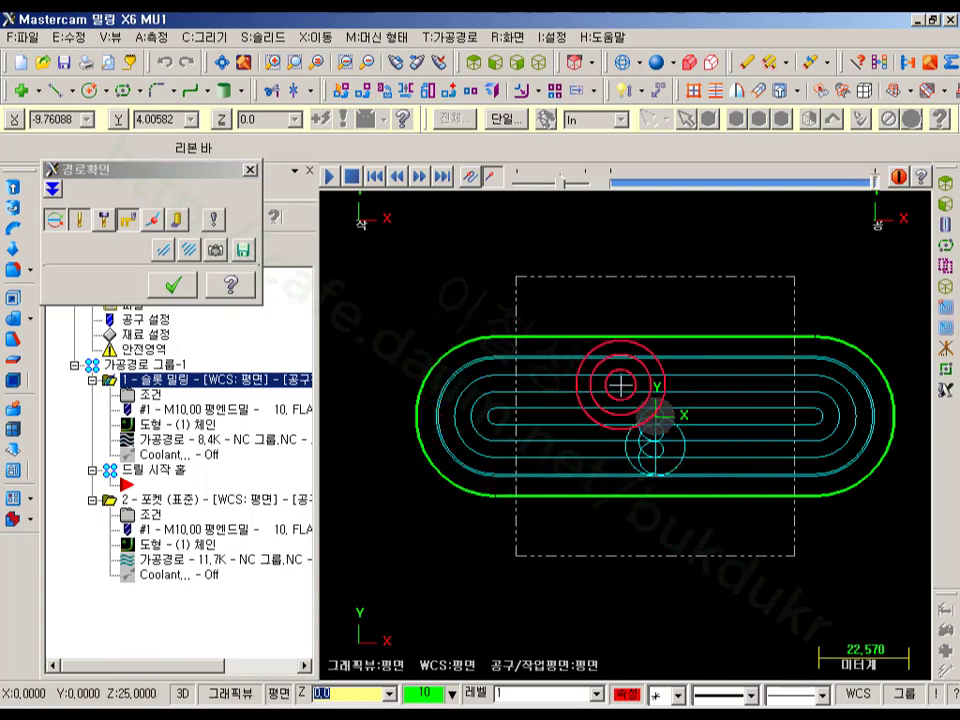
scroll(666, 416, up, 1)
click(540, 62)
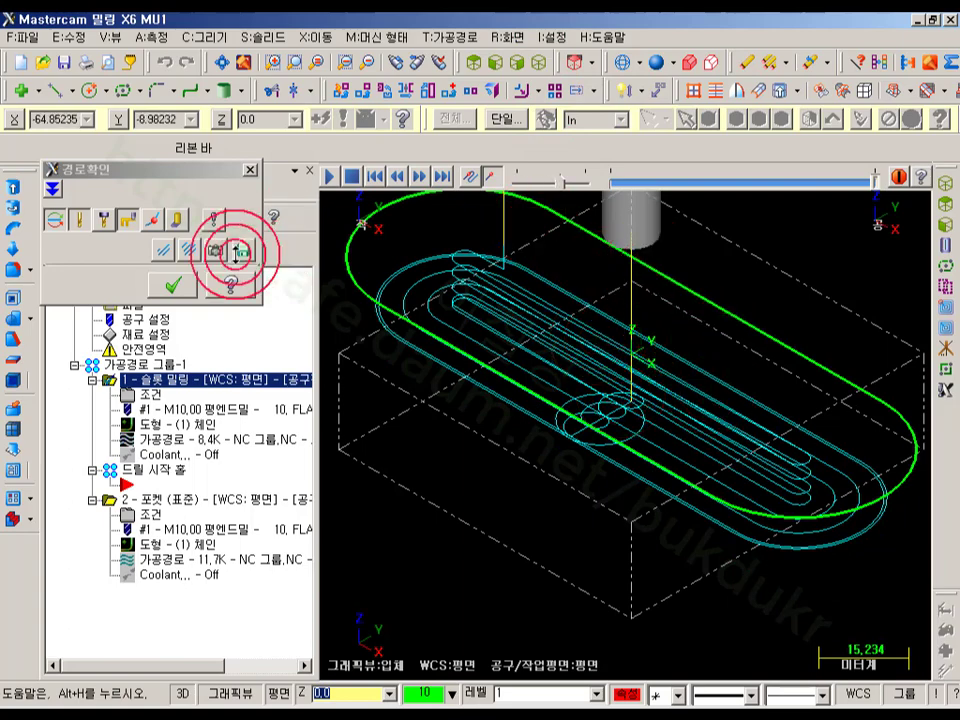
click(181, 287)
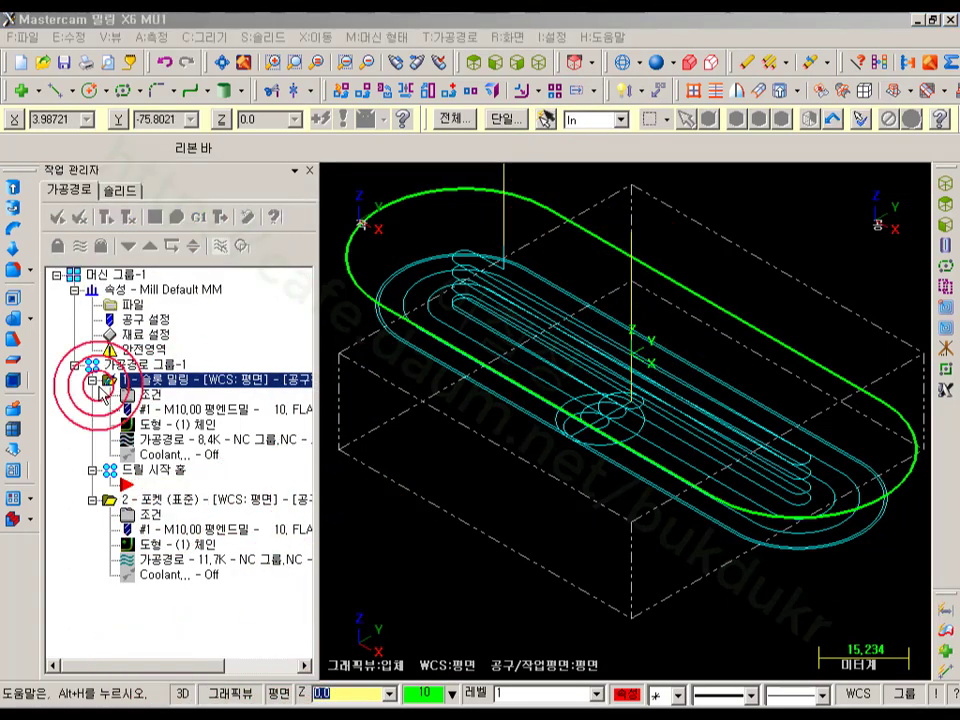
Set the slot mill's entry/exit arc angle to 45 degrees, accept the parameters, and regenerate the toolpath.
click(149, 395)
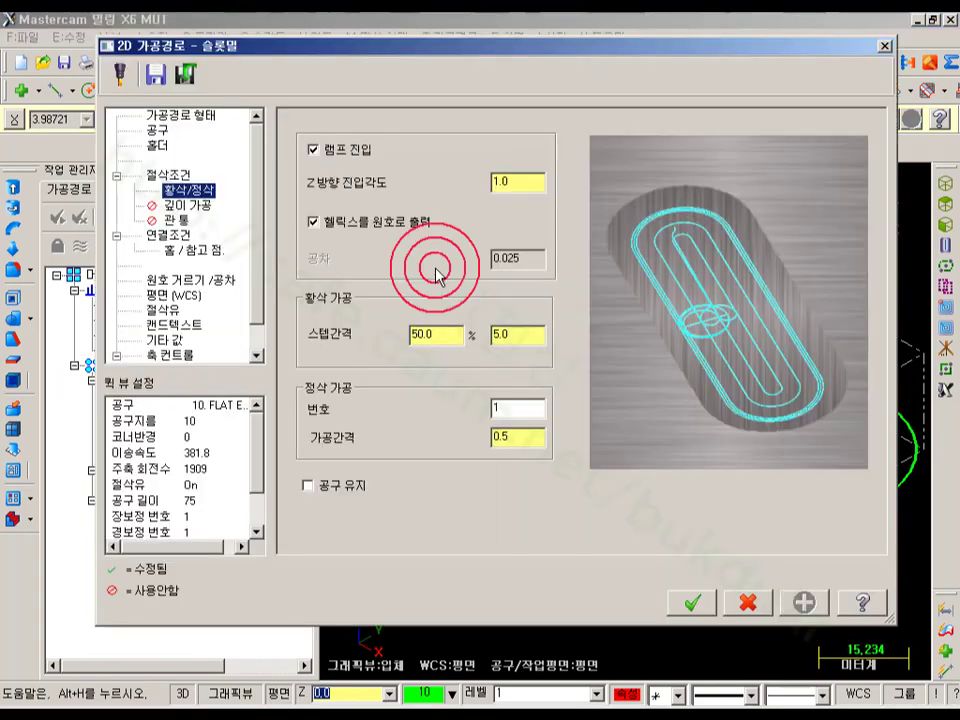
click(183, 174)
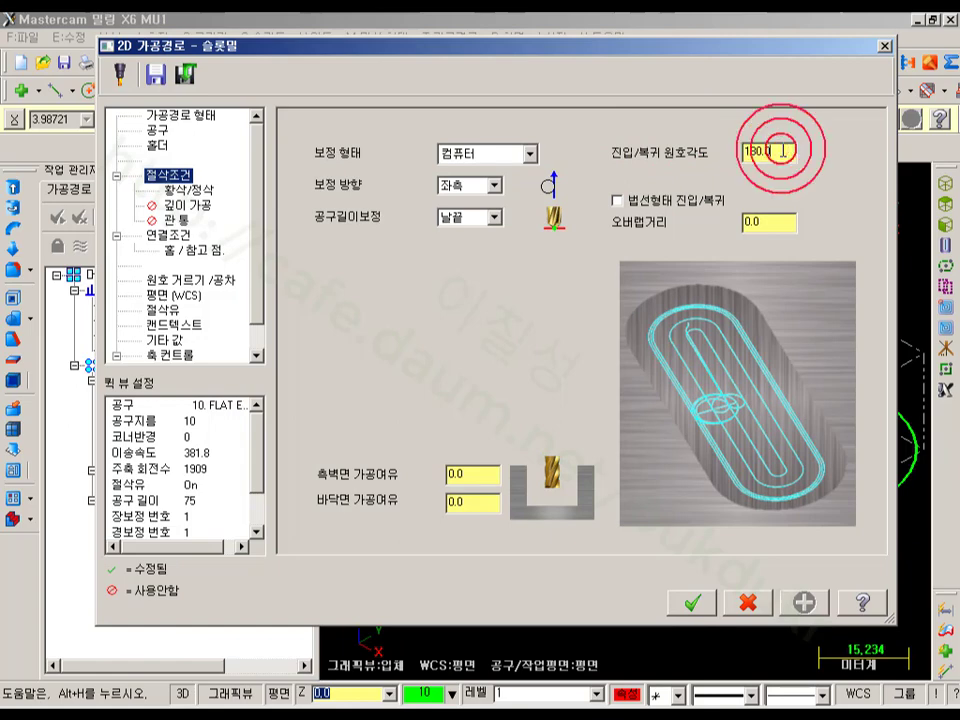
drag(398, 18, 361, 21)
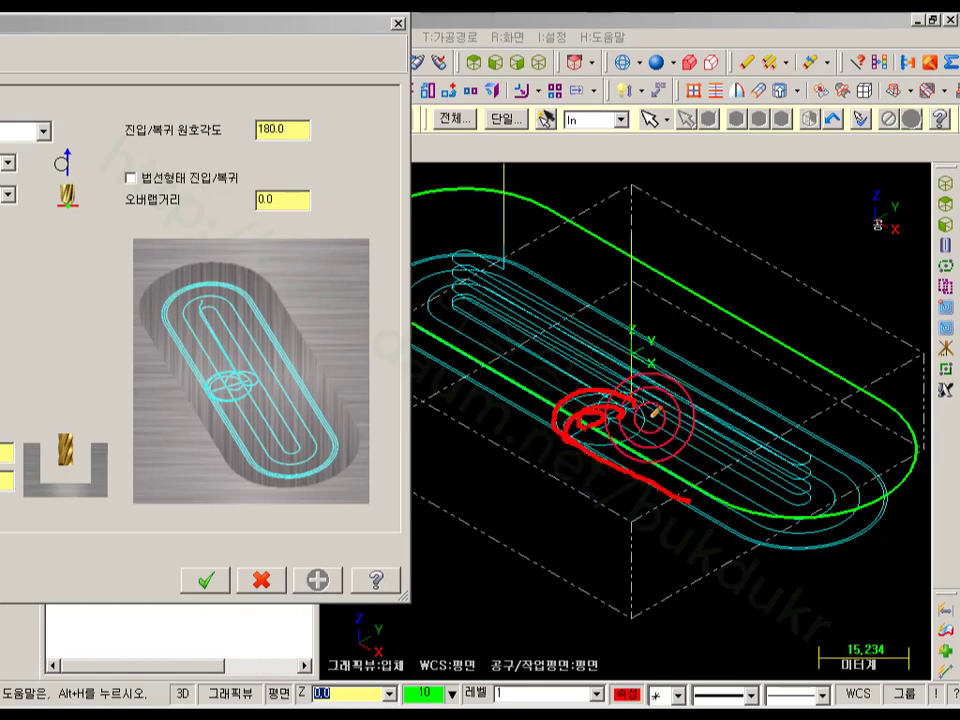
drag(190, 145, 145, 150)
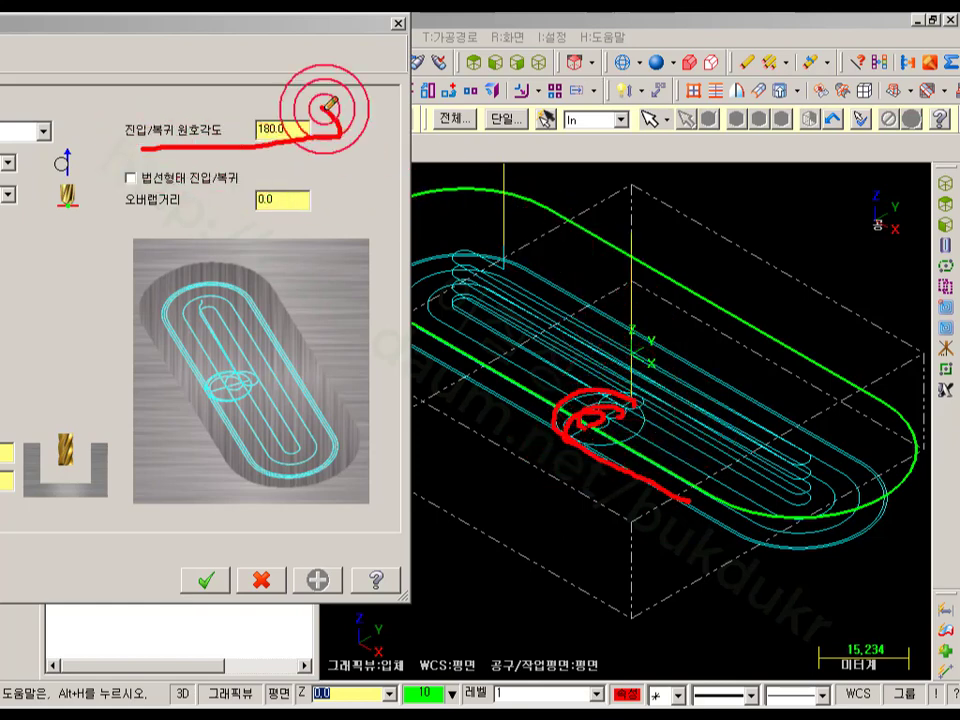
mouse_move(330, 105)
mouse_down()
mouse_move(96, 128)
mouse_move(338, 130)
mouse_up()
right_click(559, 163)
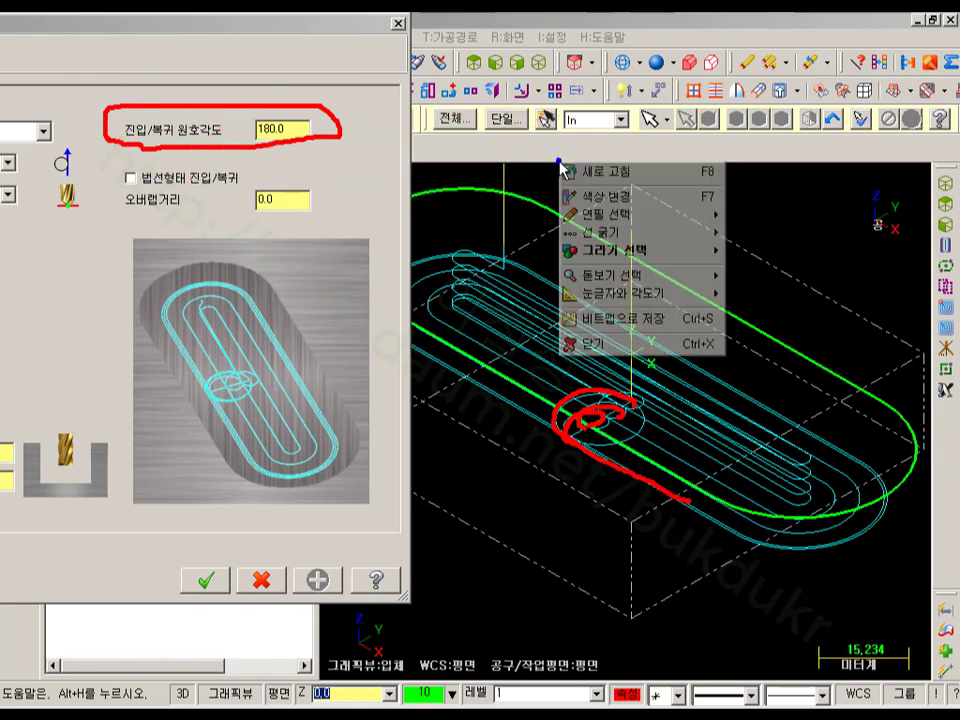
click(640, 345)
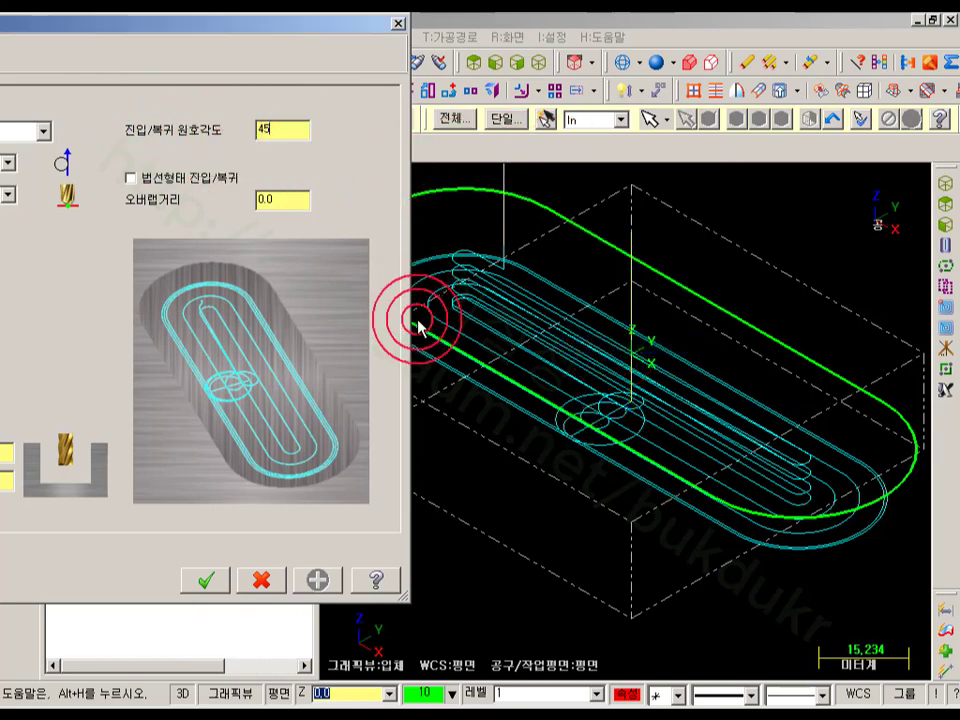
click(206, 579)
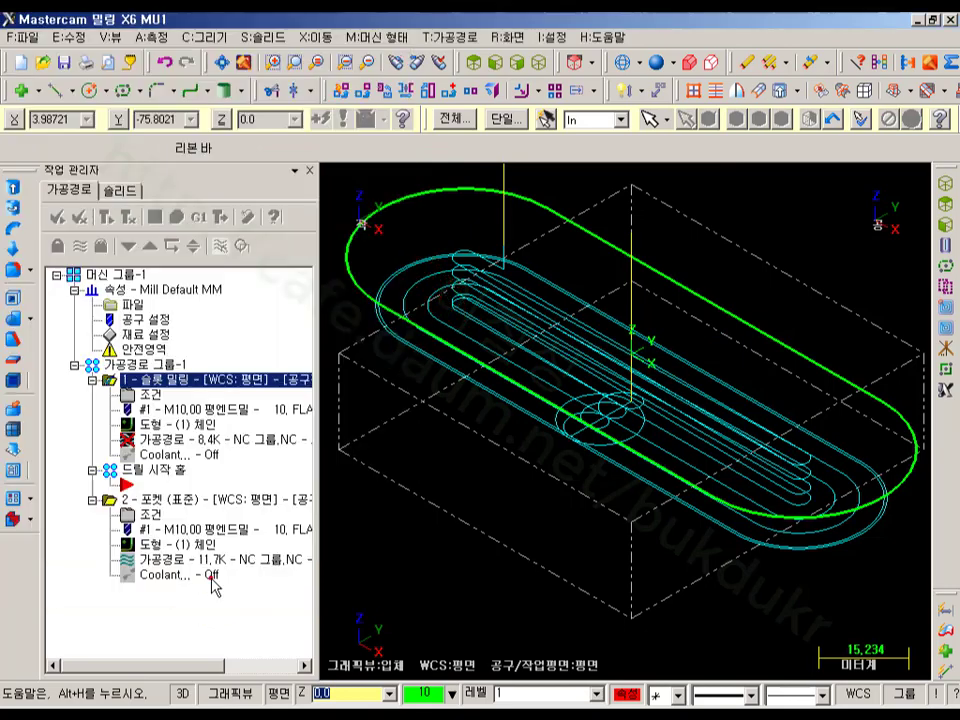
click(103, 216)
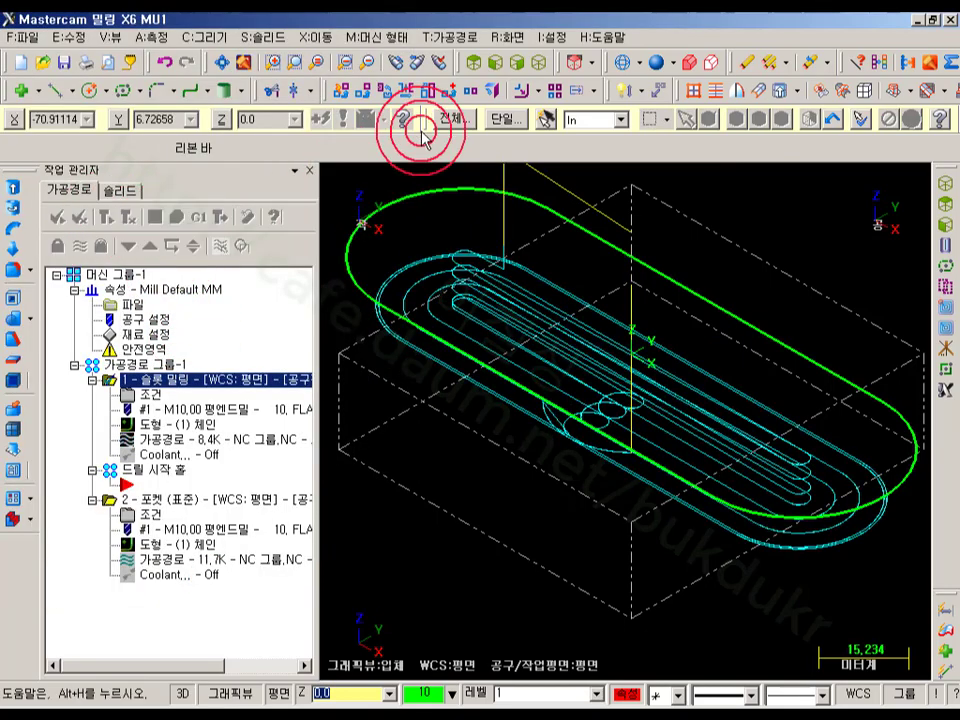
Examine the 45-degree entry and exit arcs in the top view and backplot the tool's approach to the finishing pass.
click(472, 64)
scroll(664, 465, up, 5)
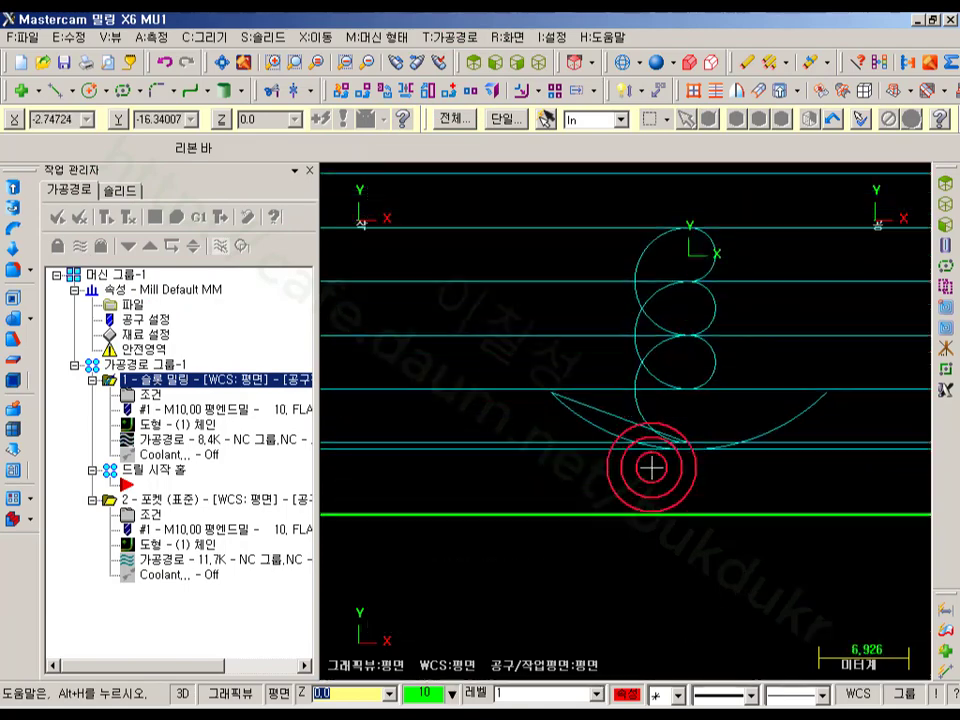
scroll(664, 470, down, 4)
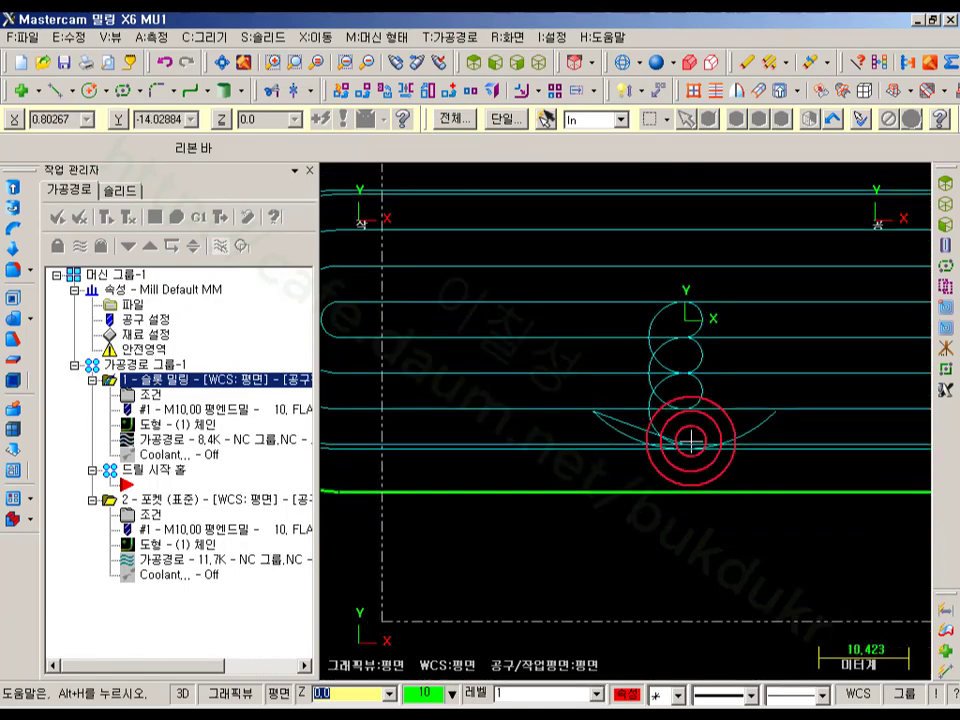
click(203, 455)
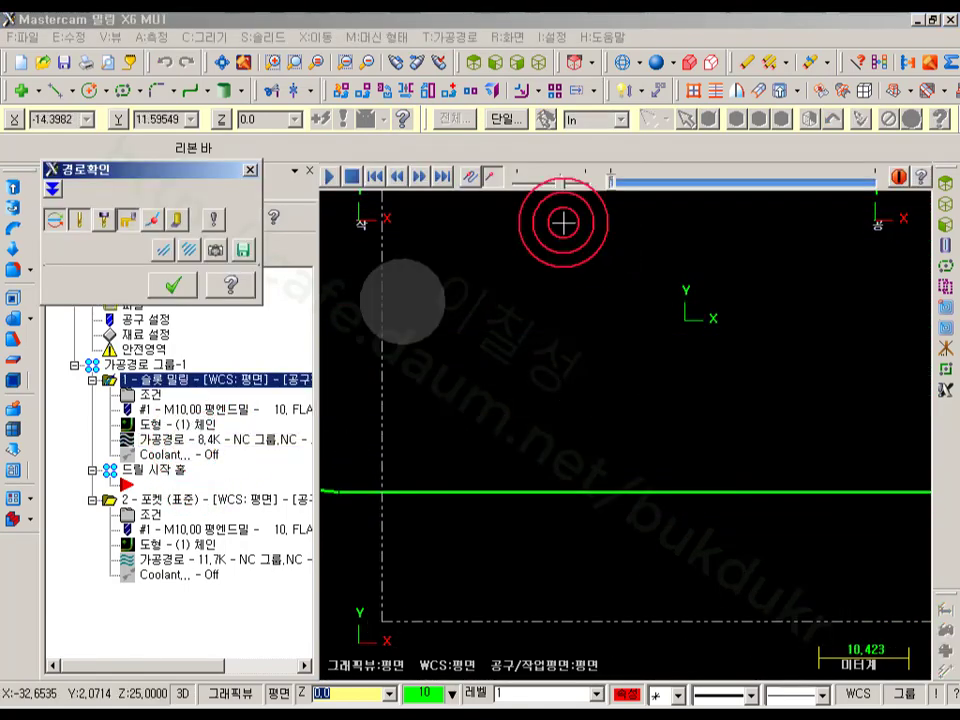
mouse_move(618, 186)
mouse_down()
mouse_move(750, 184)
mouse_move(731, 187)
mouse_up()
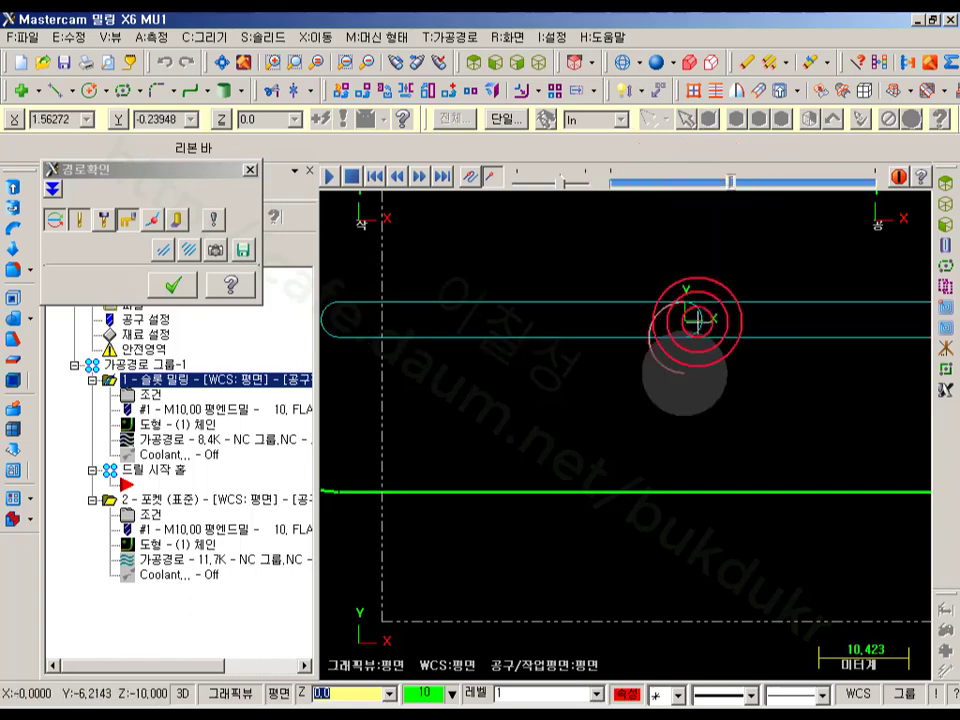
click(733, 184)
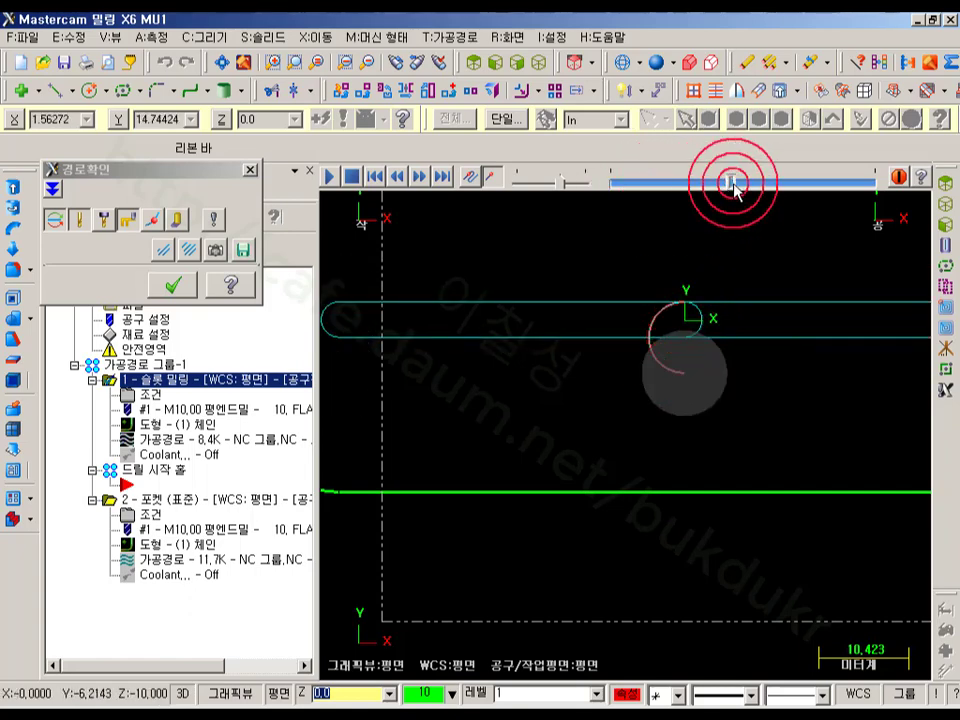
mouse_move(733, 184)
mouse_down()
mouse_move(754, 172)
mouse_move(826, 188)
mouse_move(816, 198)
mouse_up()
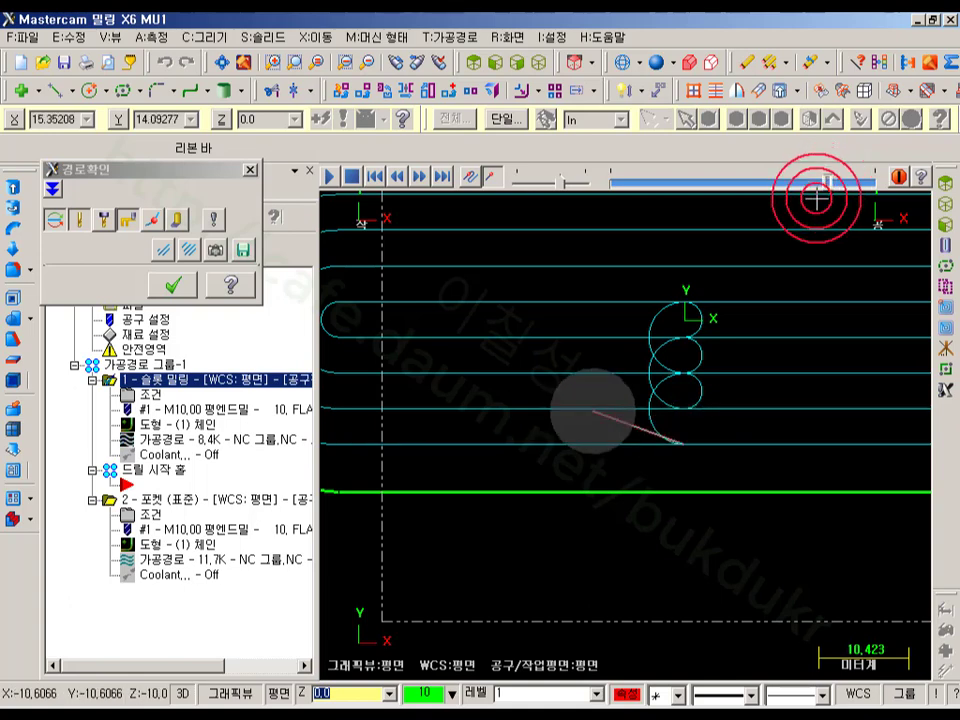
scroll(703, 396, up, 3)
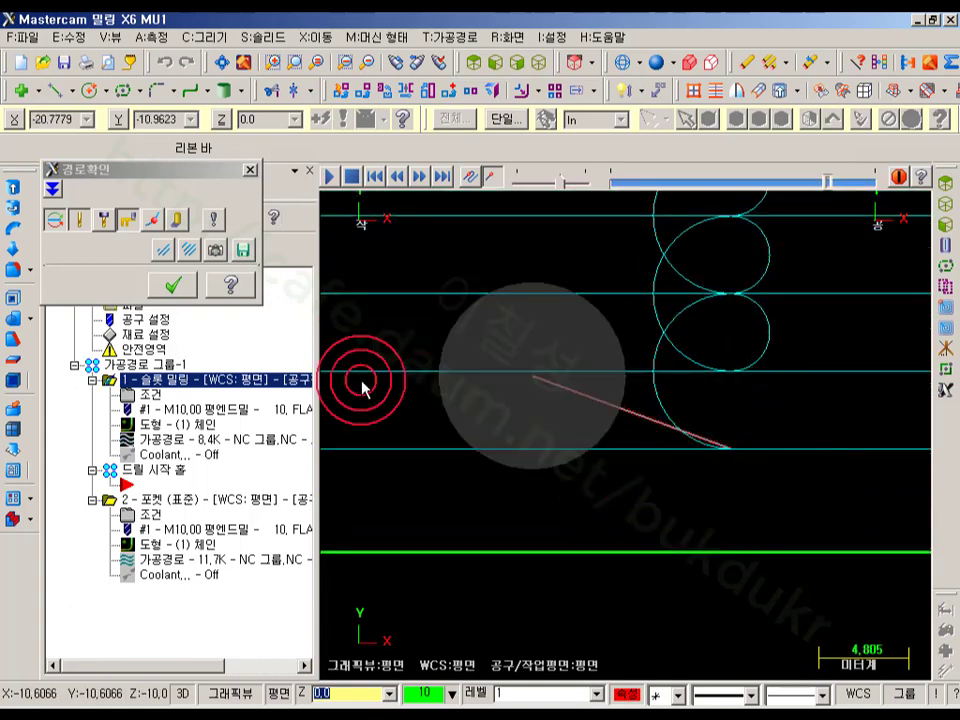
click(174, 284)
Set the slot mill's entry/exit arc angle to 90 degrees, accept the parameters, and regenerate the toolpath.
click(155, 396)
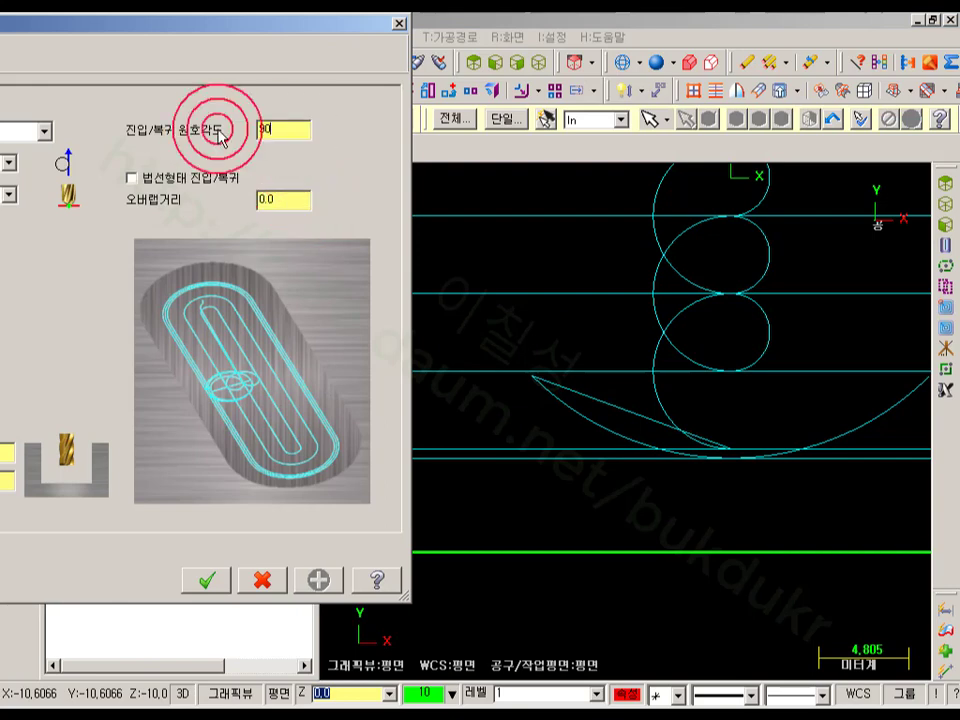
click(210, 579)
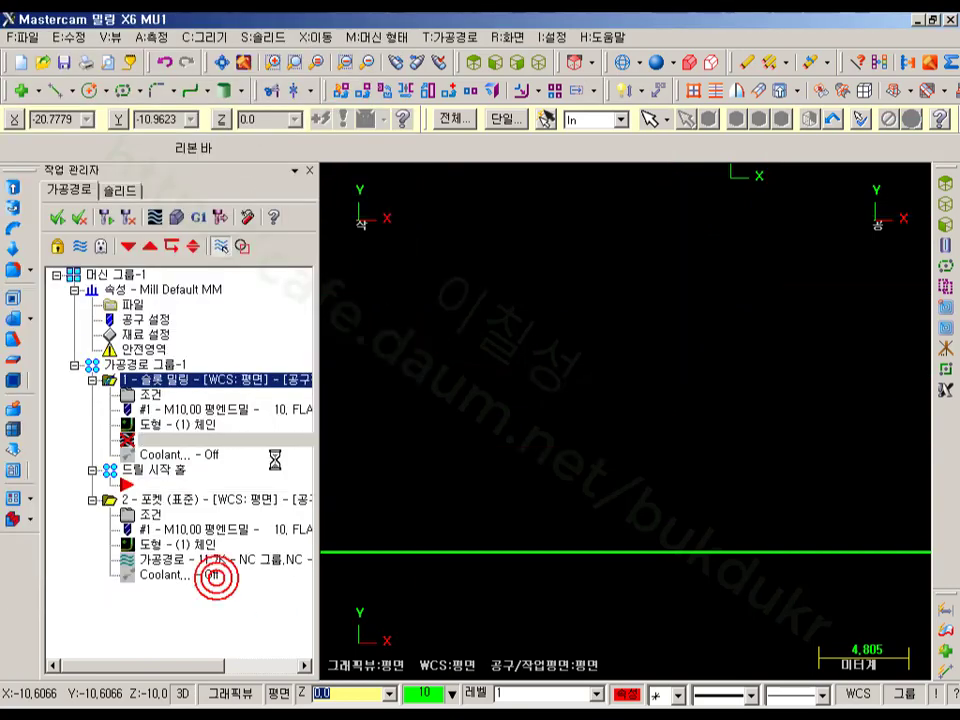
click(107, 218)
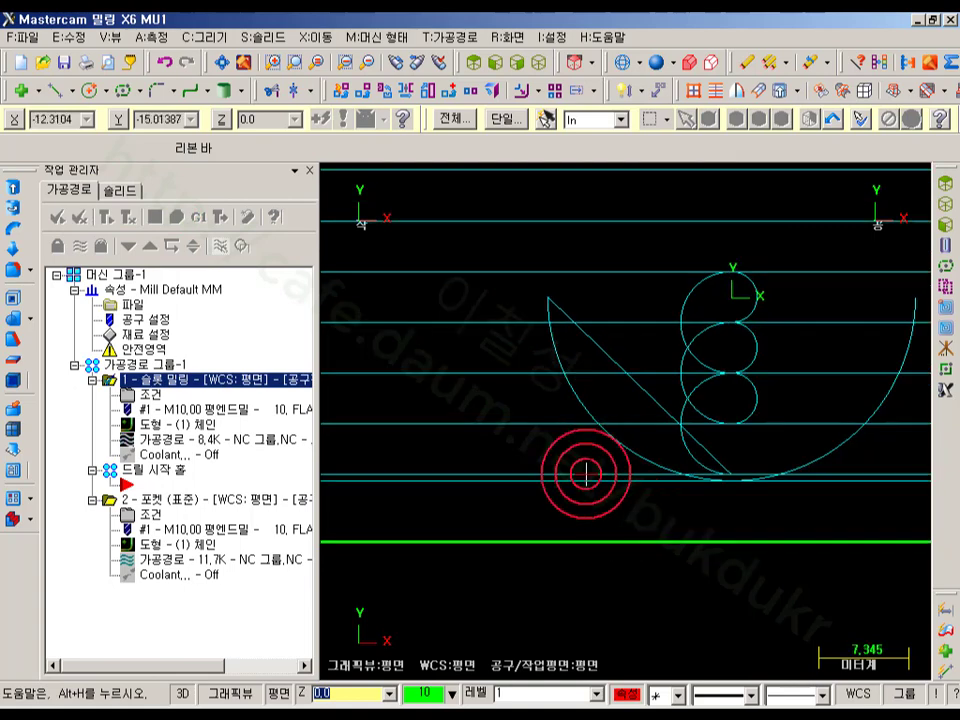
Backplot the slot mill operation up to the finishing pass and examine the tool's motion along the 90-degree entry arc.
click(211, 448)
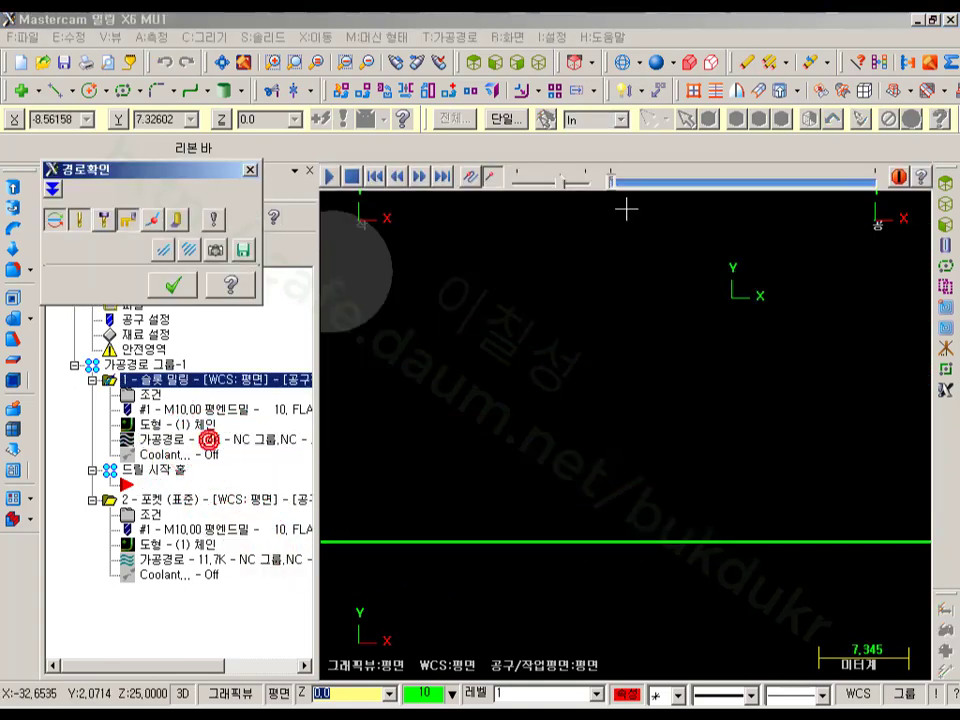
click(605, 178)
click(619, 355)
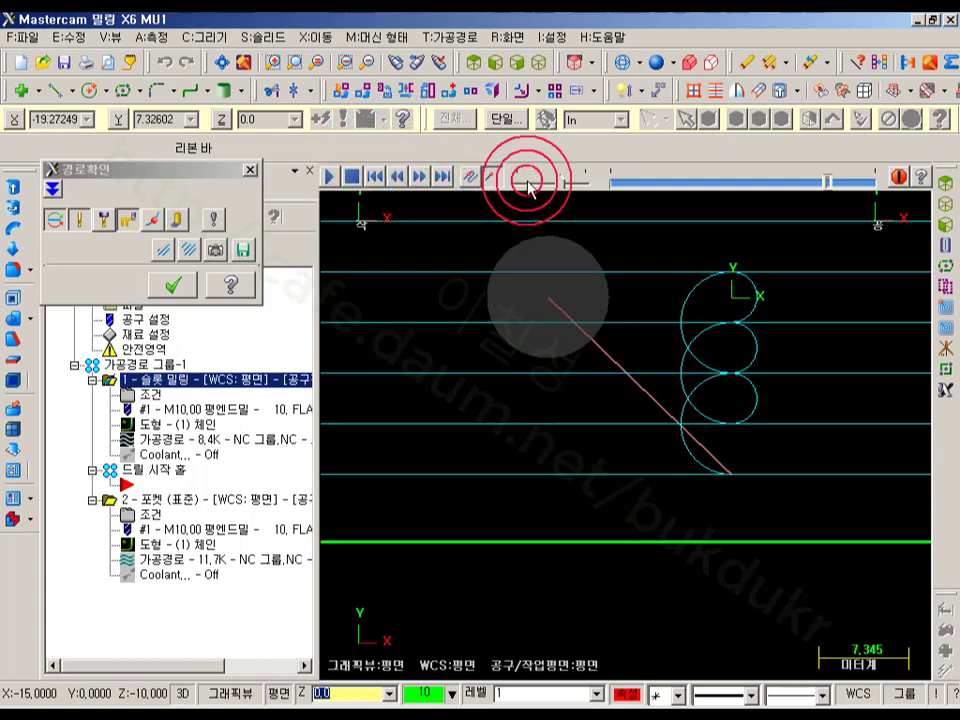
click(333, 178)
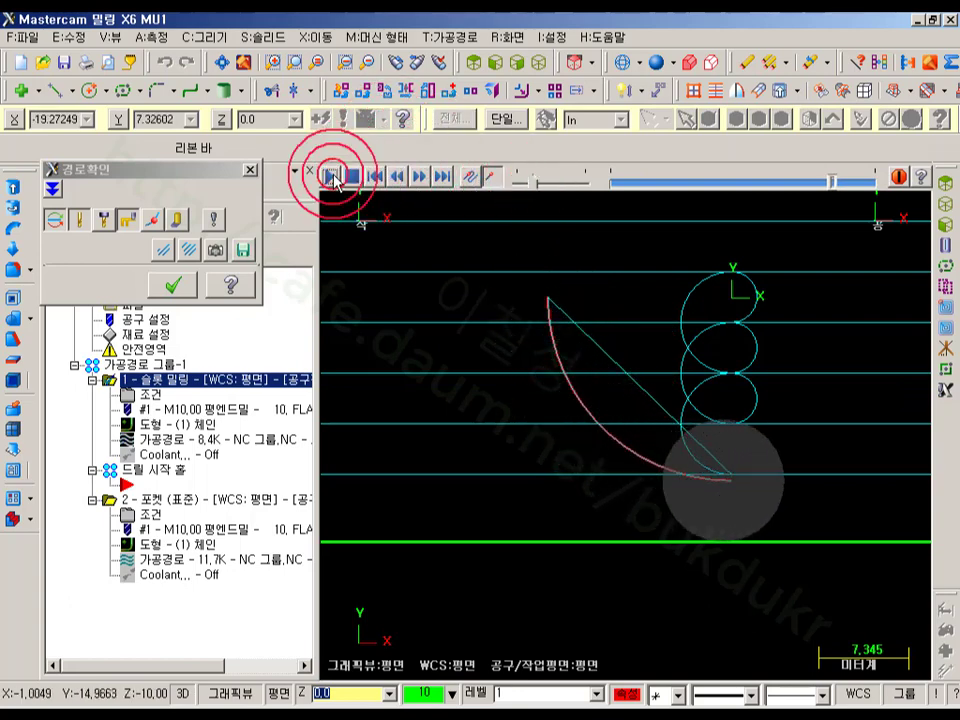
Switch the backplot tool display to wireframe (나선형), replay the tool's entry along the arc, and close the backplot.
click(214, 219)
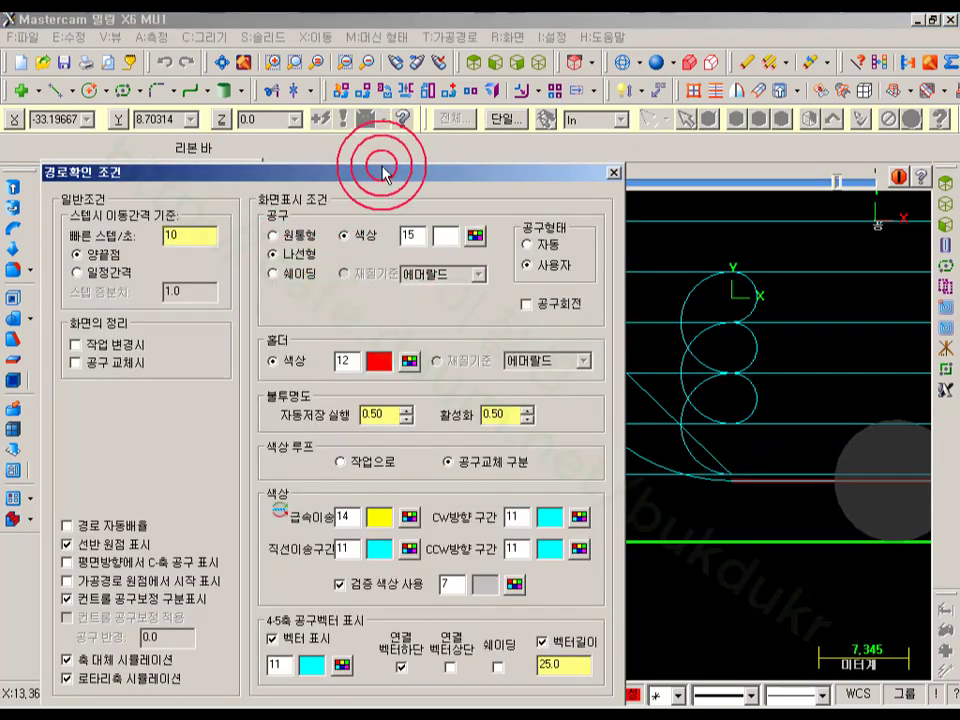
drag(382, 172, 390, 65)
click(485, 600)
click(482, 461)
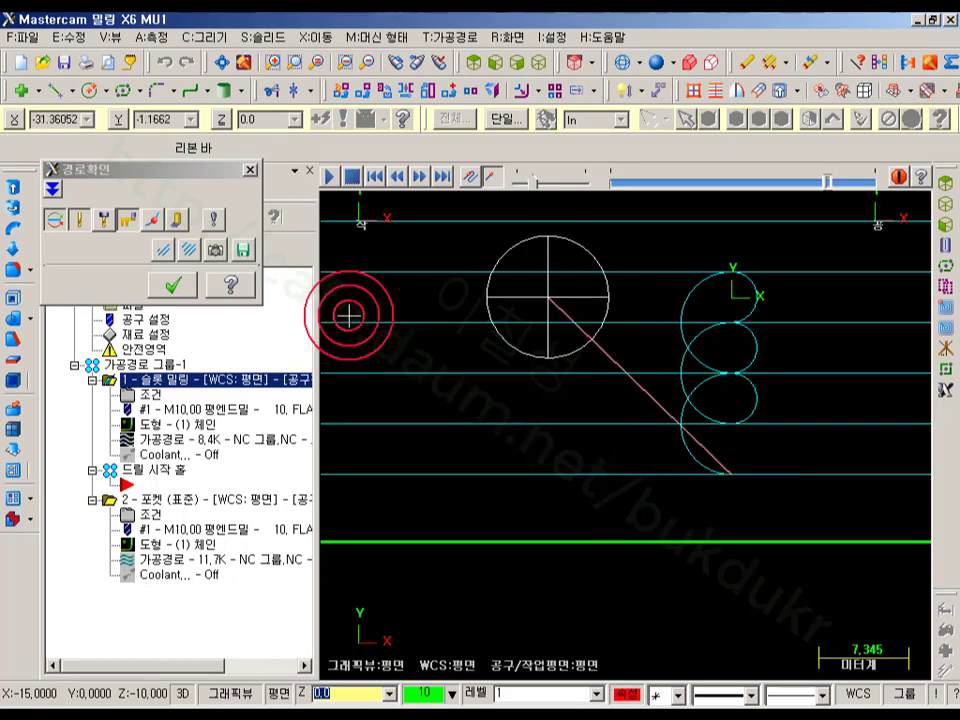
click(329, 177)
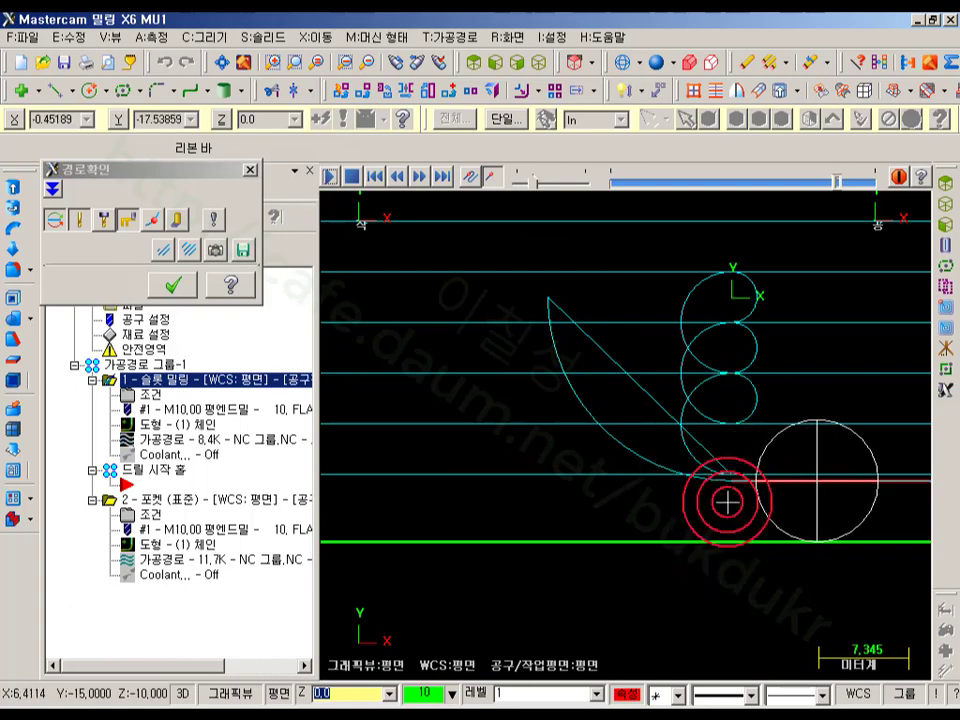
click(174, 286)
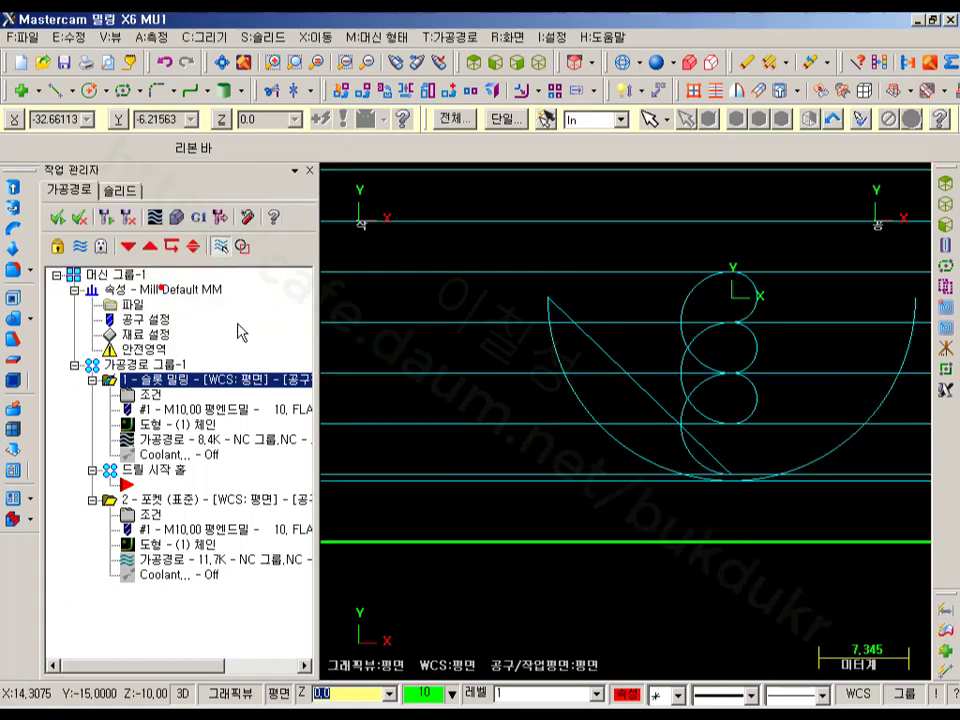
Set the slot mill's overlap distance (오버랩거리) to 1.0, accept the parameters, and regenerate the toolpath.
click(153, 395)
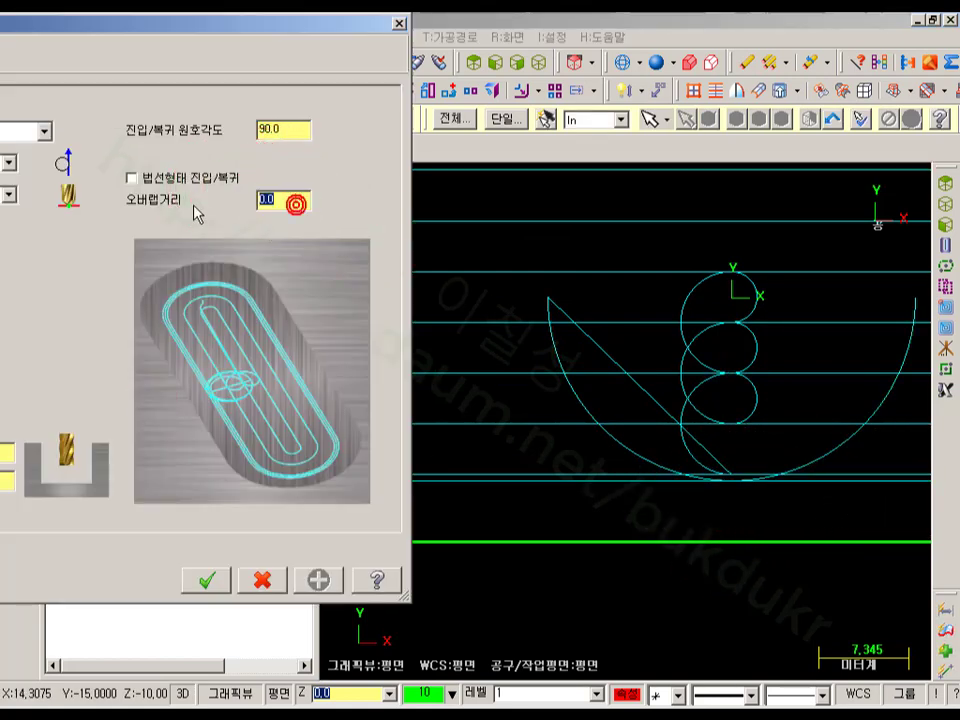
click(258, 580)
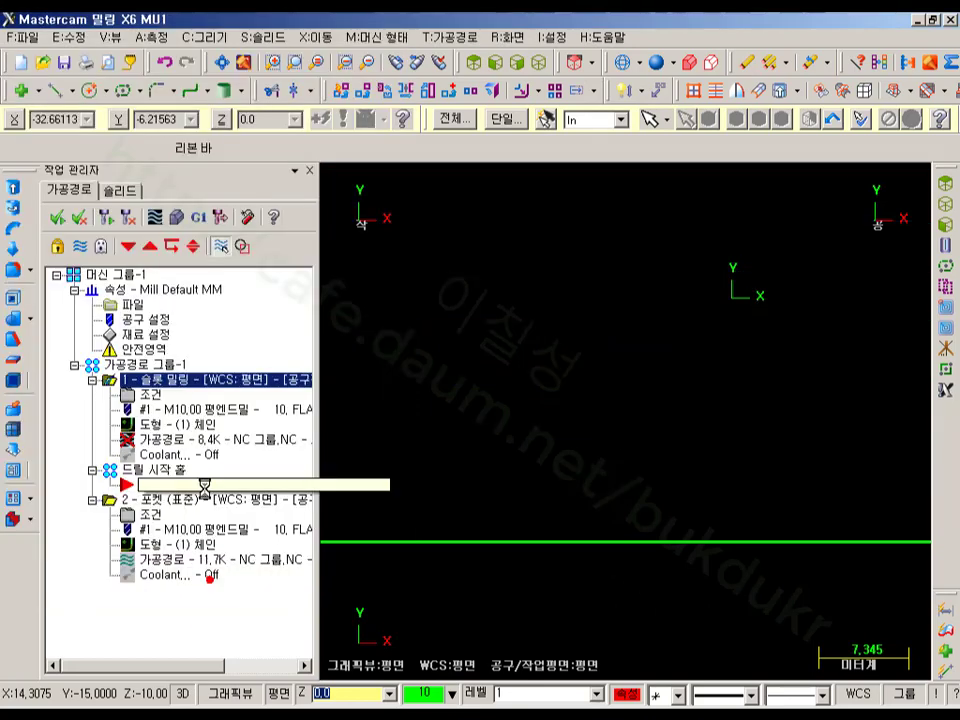
click(107, 219)
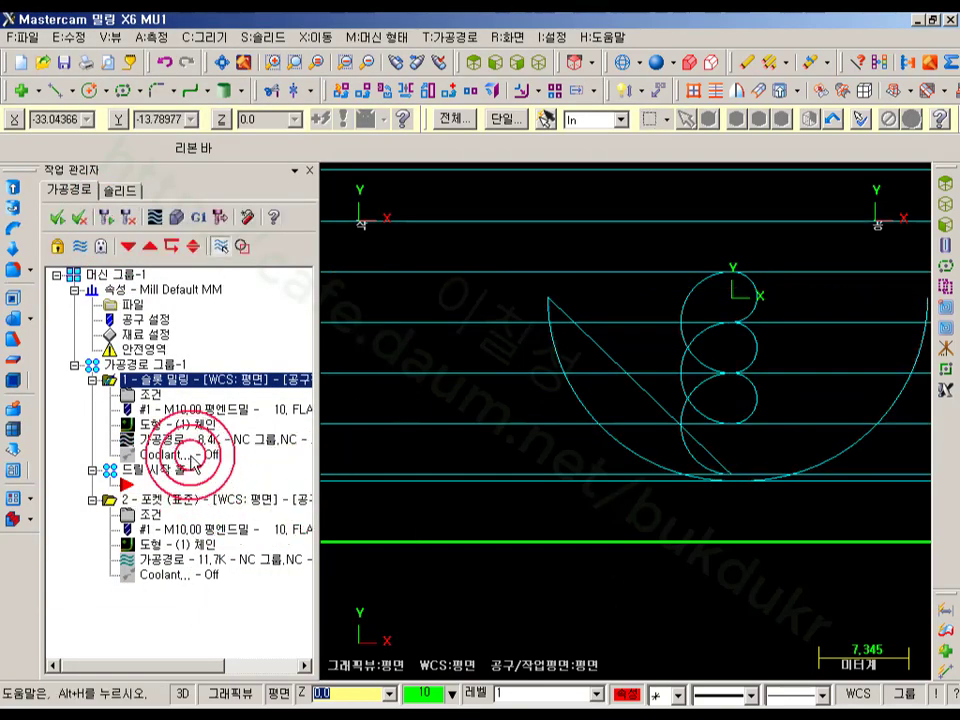
Backplot the slot mill's finishing pass, examine the tool's entry, exit arc and overlap at the start point, and close the backplot.
click(189, 440)
drag(614, 188, 876, 187)
click(692, 341)
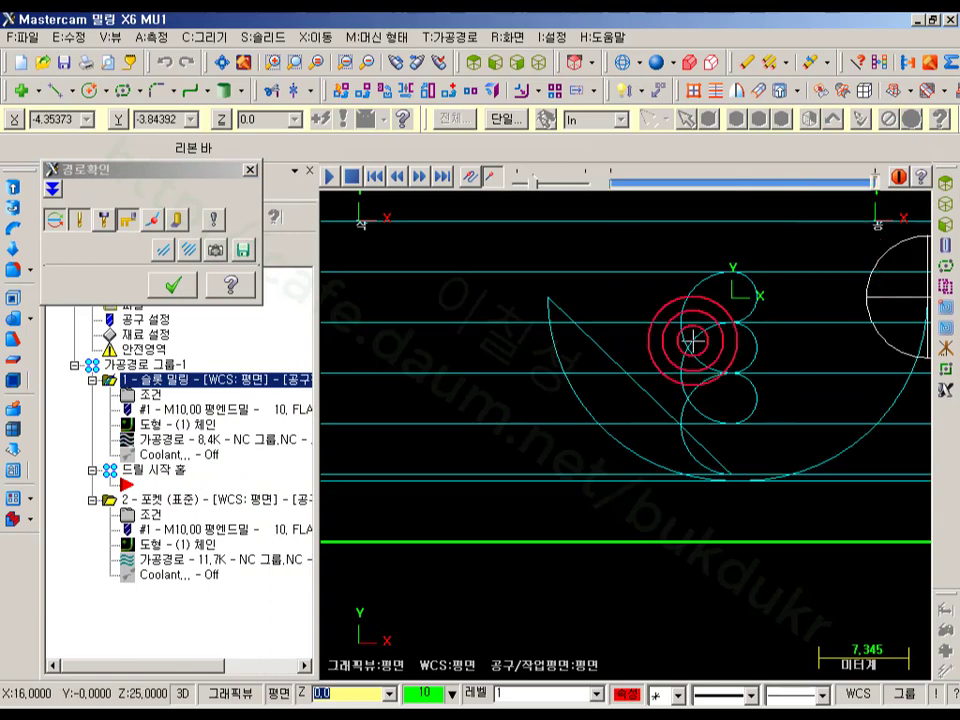
click(605, 364)
click(603, 357)
click(329, 177)
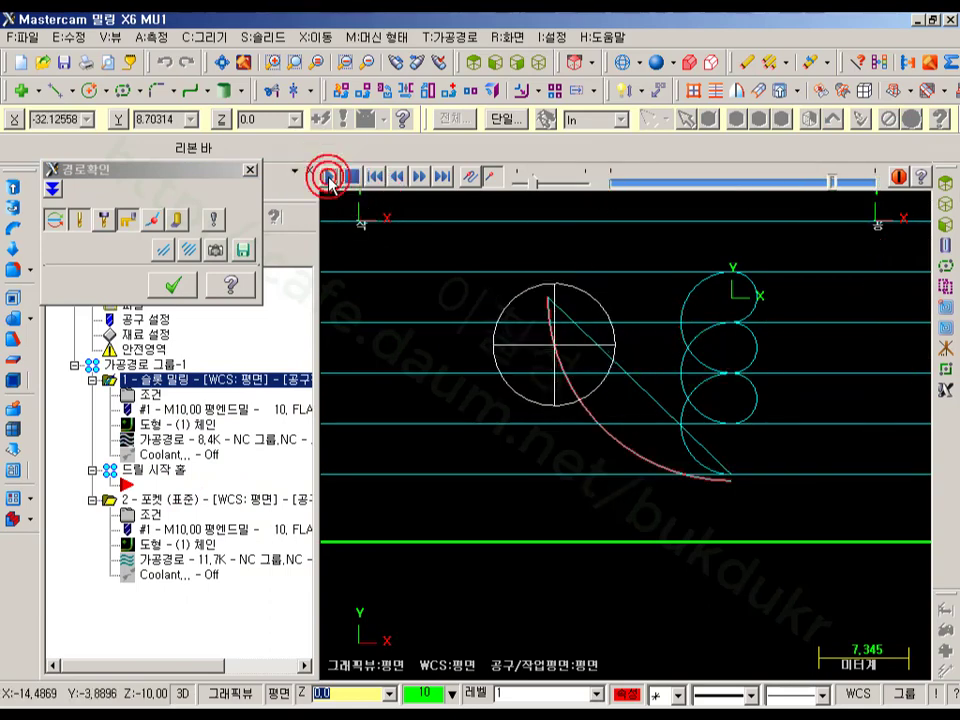
click(748, 582)
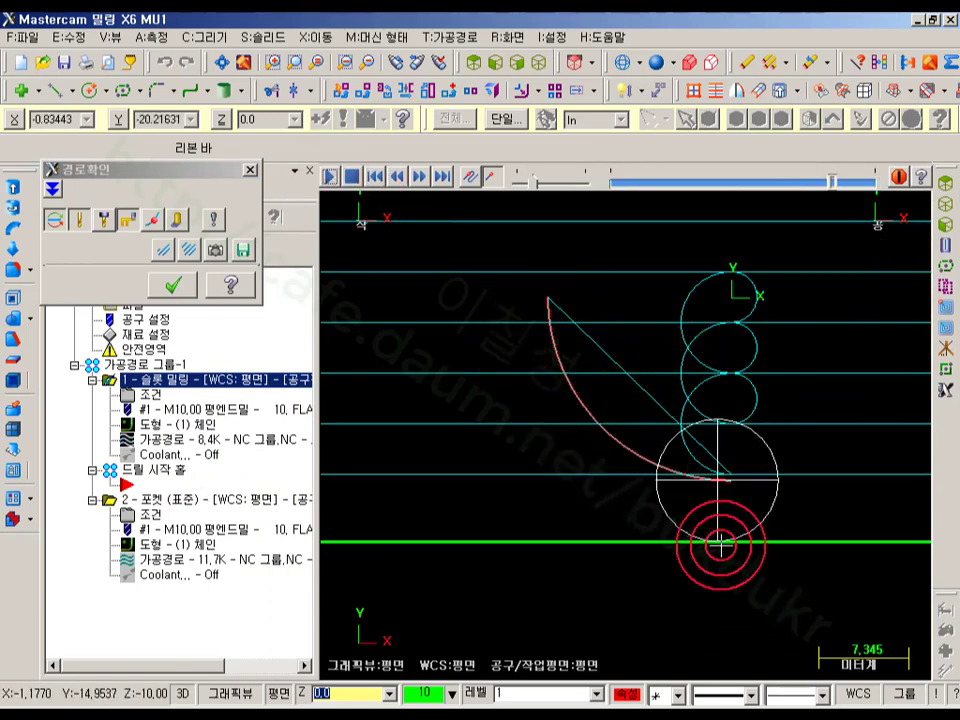
click(671, 221)
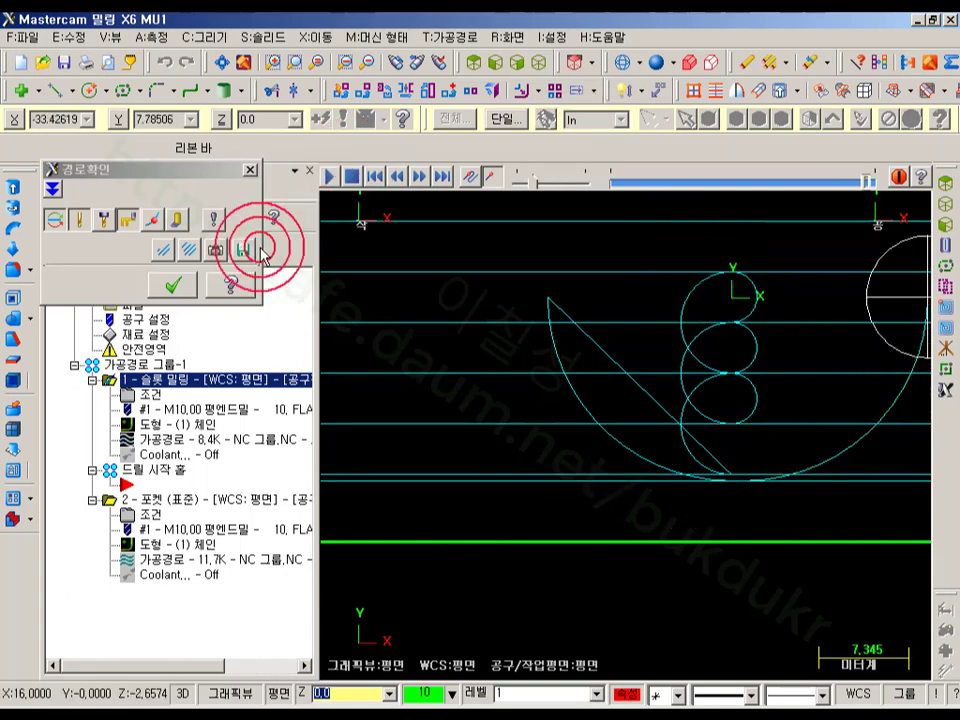
click(173, 285)
Enable perpendicular entry/exit (법선형태 진입/복귀) for the slot mill, accept the parameters, and regenerate the toolpath.
click(143, 393)
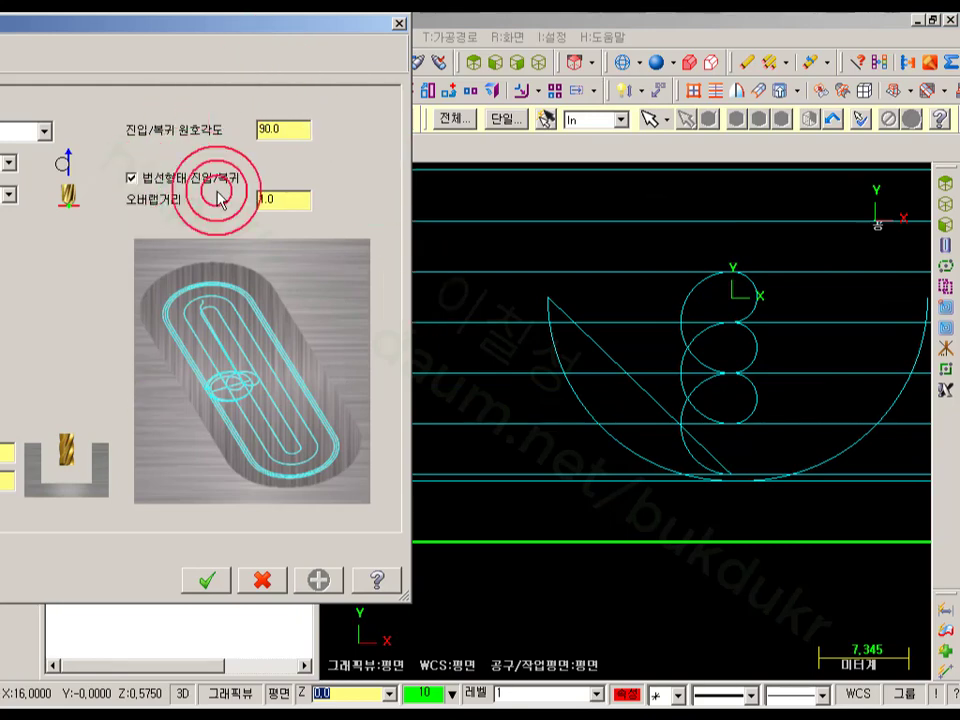
click(209, 578)
click(103, 218)
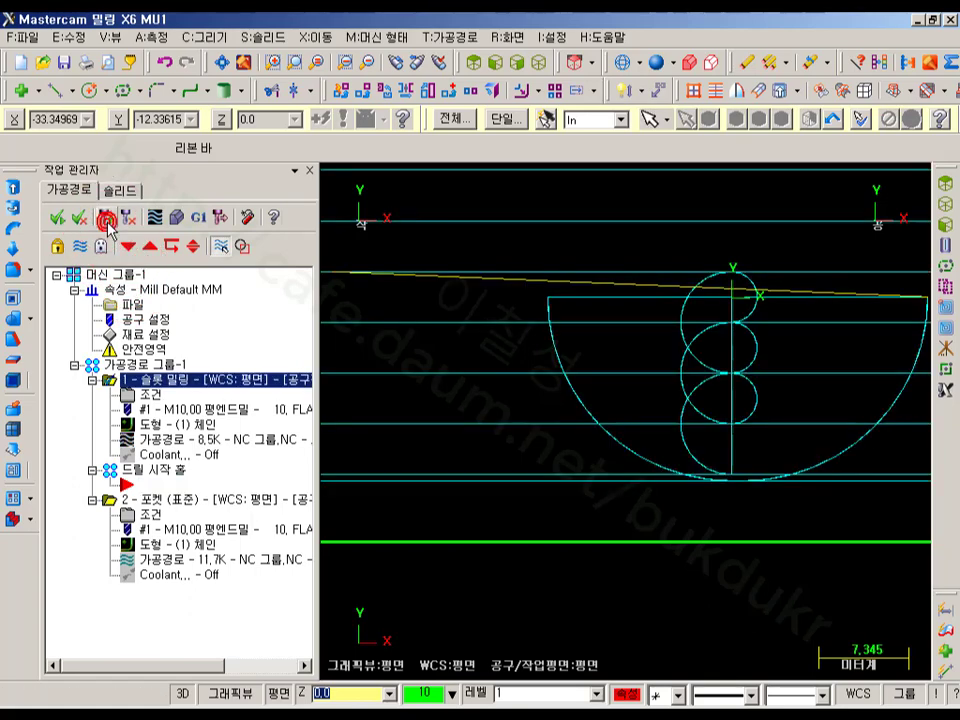
Backplot up to the finishing pass, examine the perpendicular line leading into the 90-degree entry arc, and close the backplot.
scroll(611, 426, down, 2)
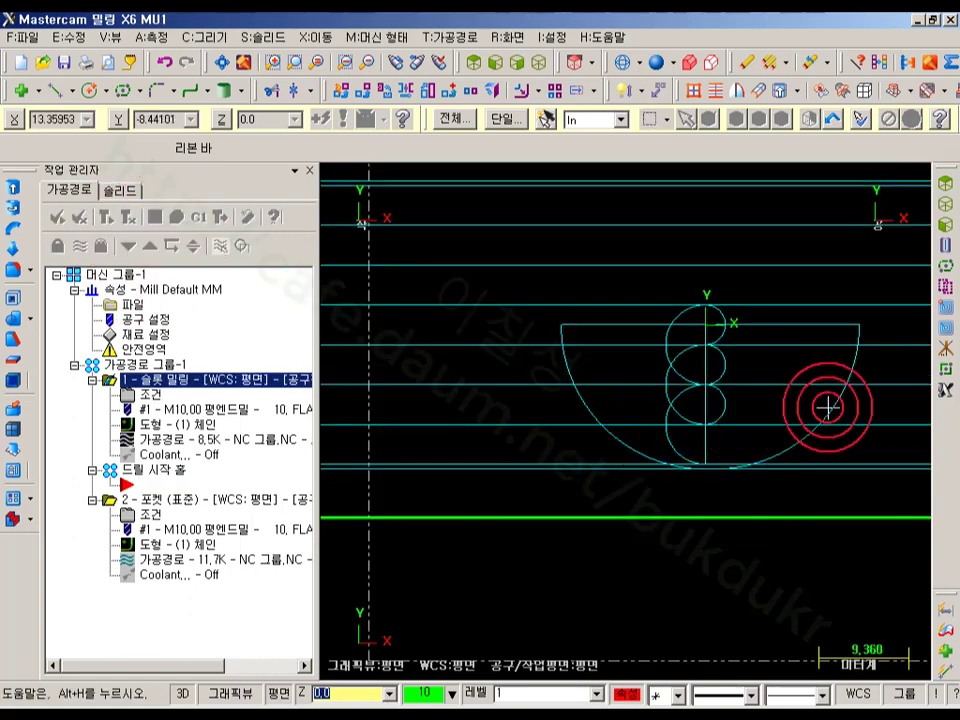
click(135, 437)
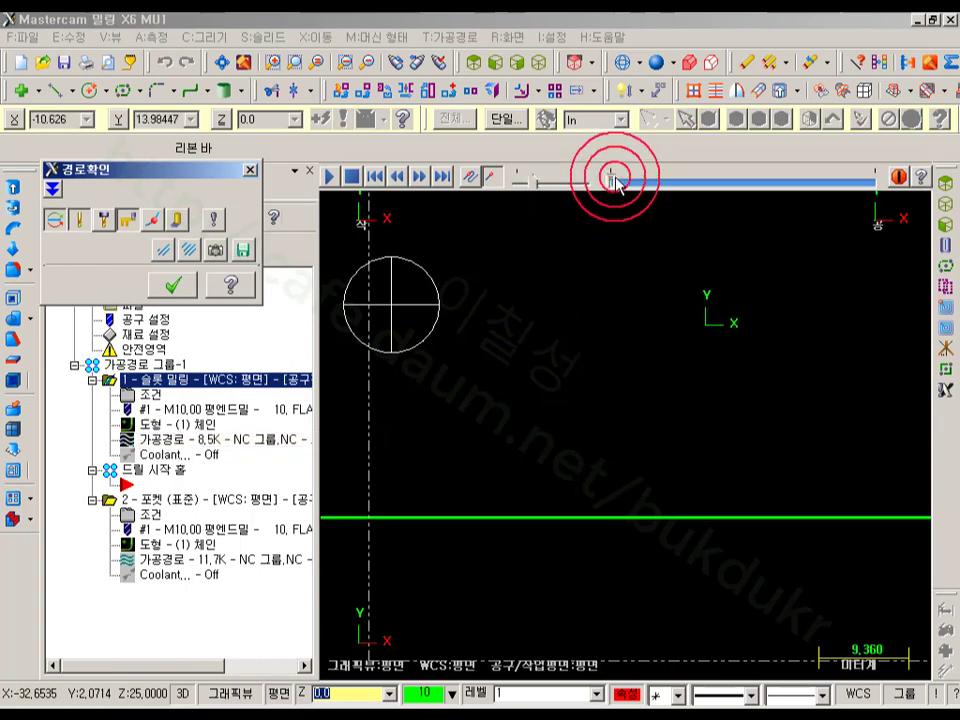
mouse_move(614, 180)
mouse_down()
mouse_move(819, 217)
mouse_move(816, 643)
mouse_move(829, 637)
mouse_up()
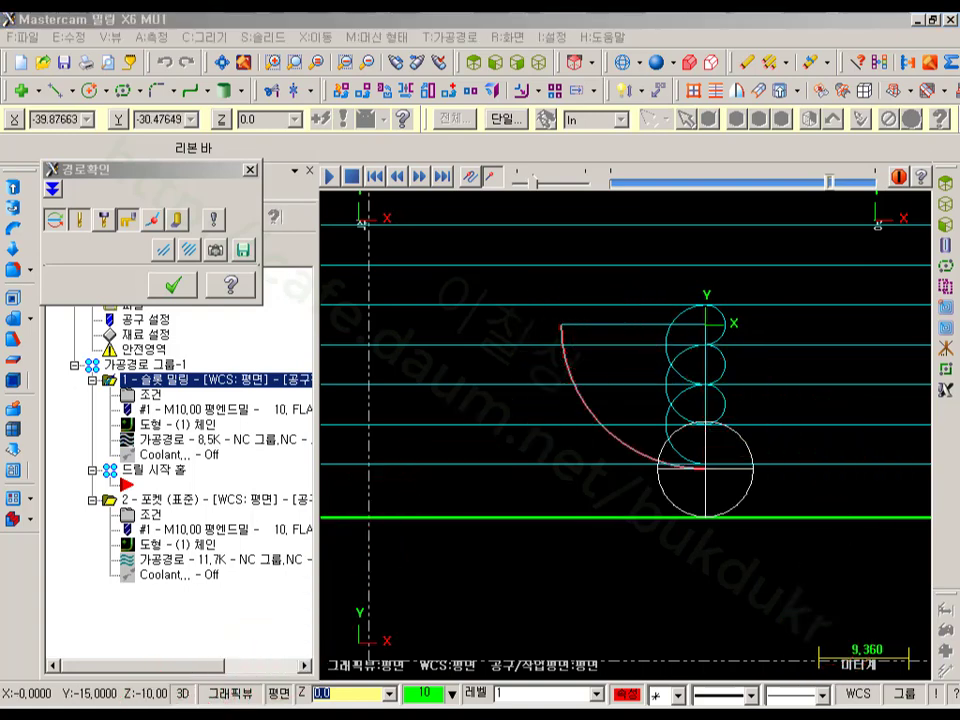
mouse_move(618, 315)
mouse_down()
mouse_move(563, 343)
mouse_move(613, 294)
mouse_move(592, 351)
mouse_up()
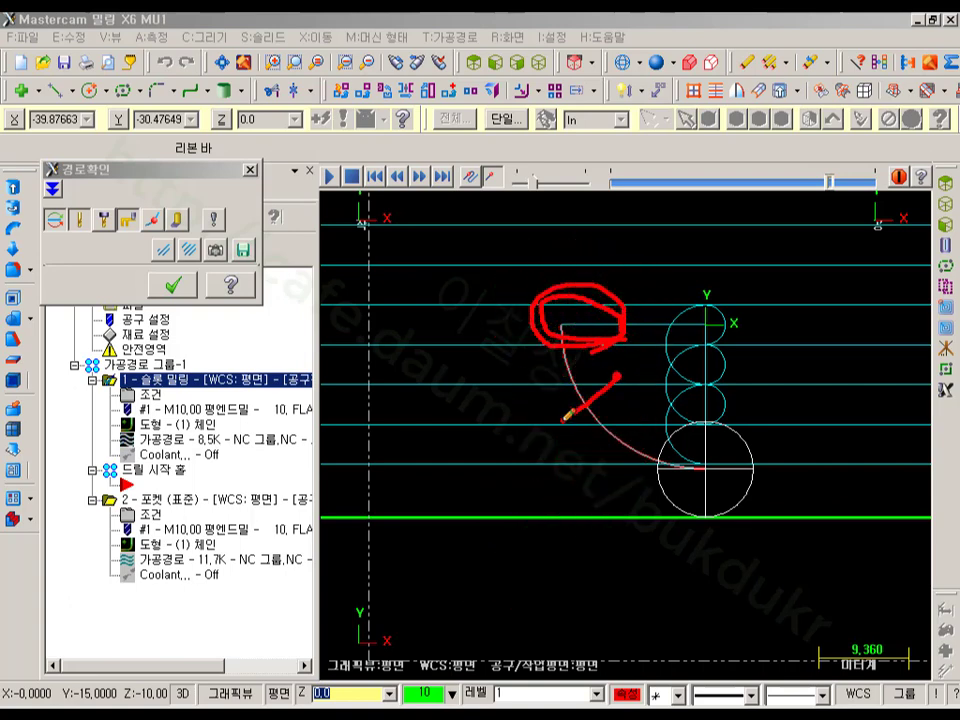
right_click(484, 521)
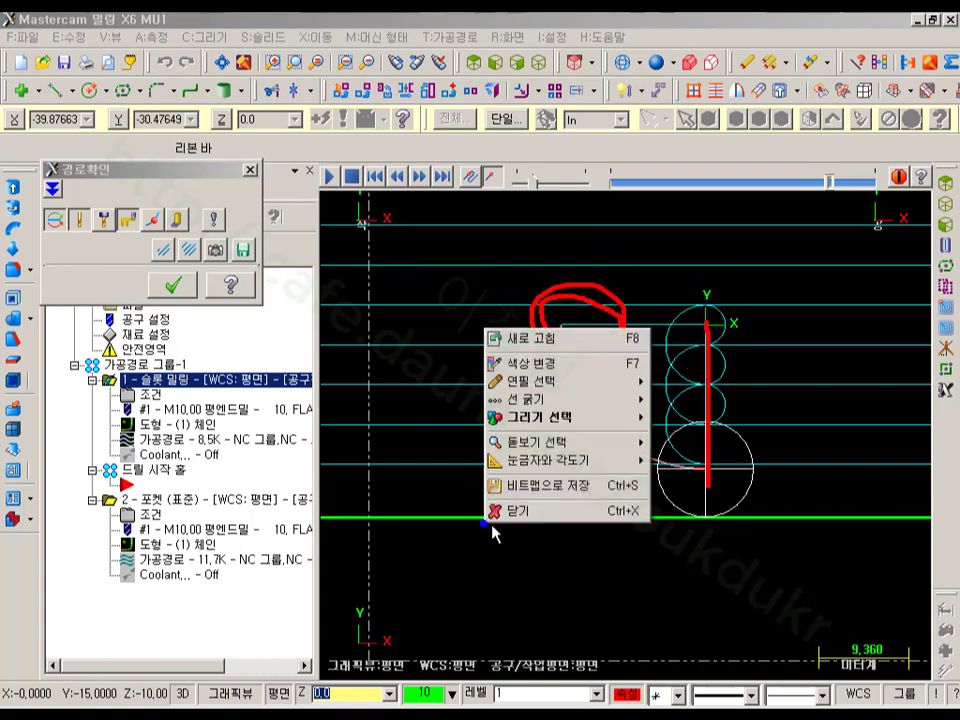
click(532, 513)
key(Escape)
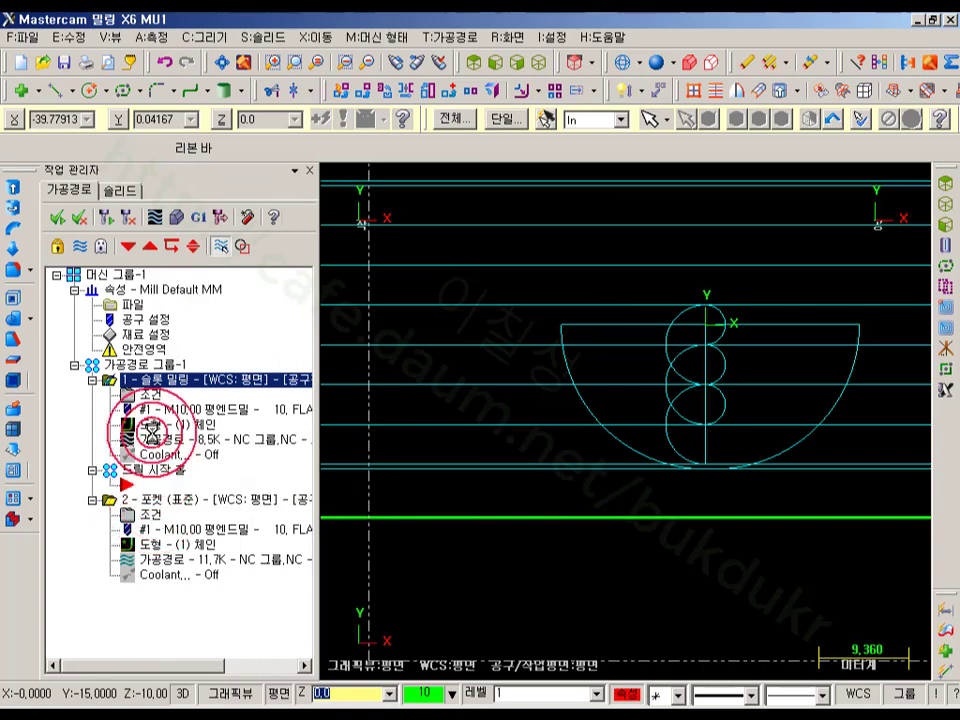
Set the slot mill's entry/exit arc angle to 0, accept the parameters, and regenerate the toolpath.
click(299, 130)
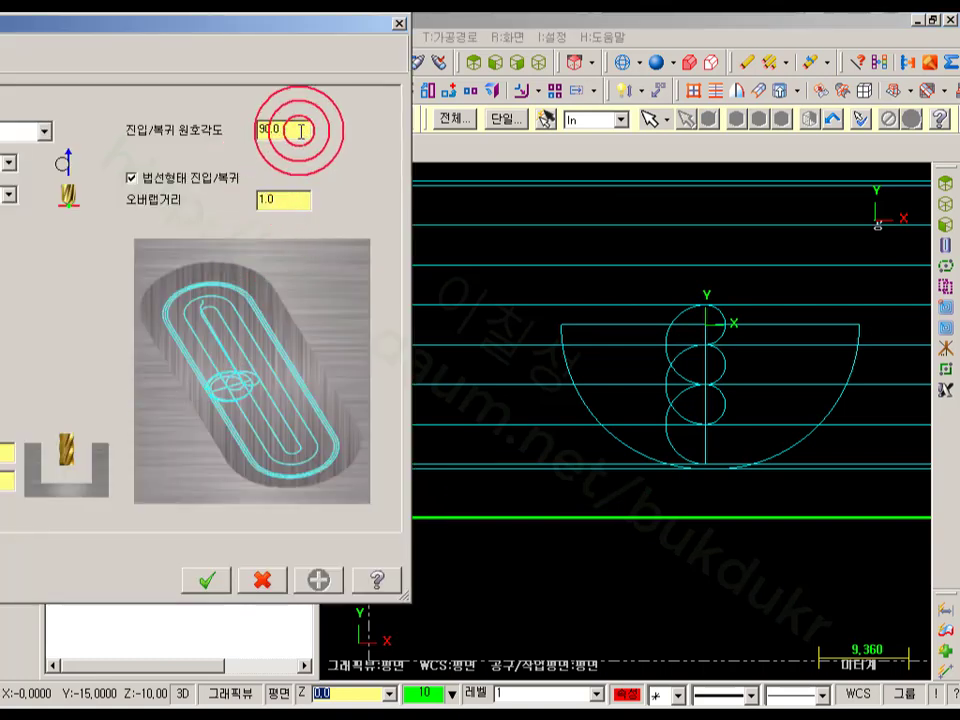
click(288, 200)
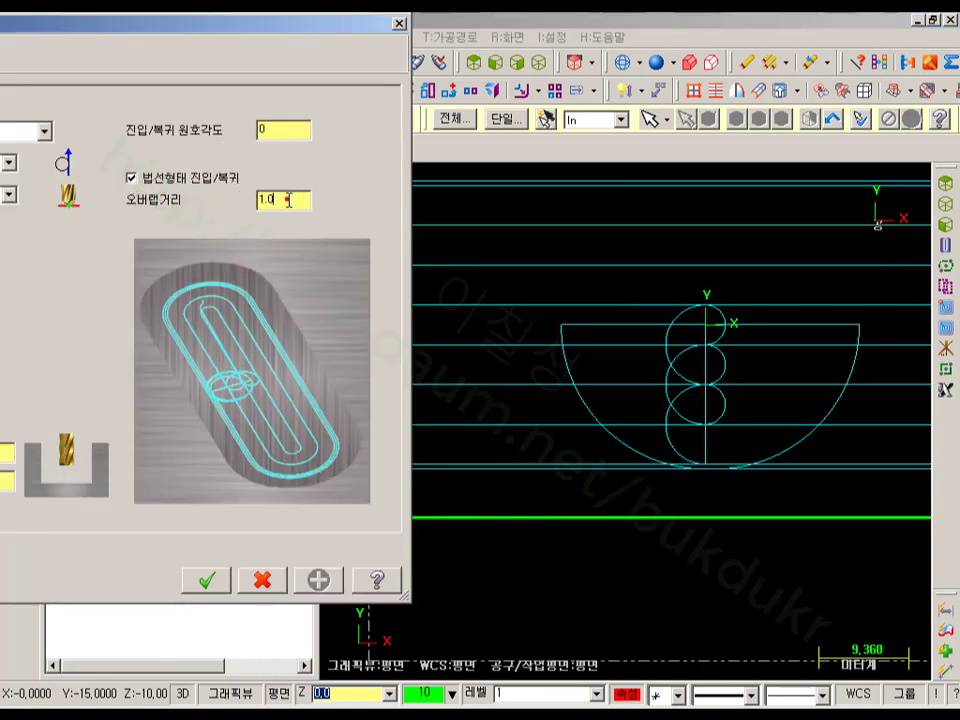
click(205, 580)
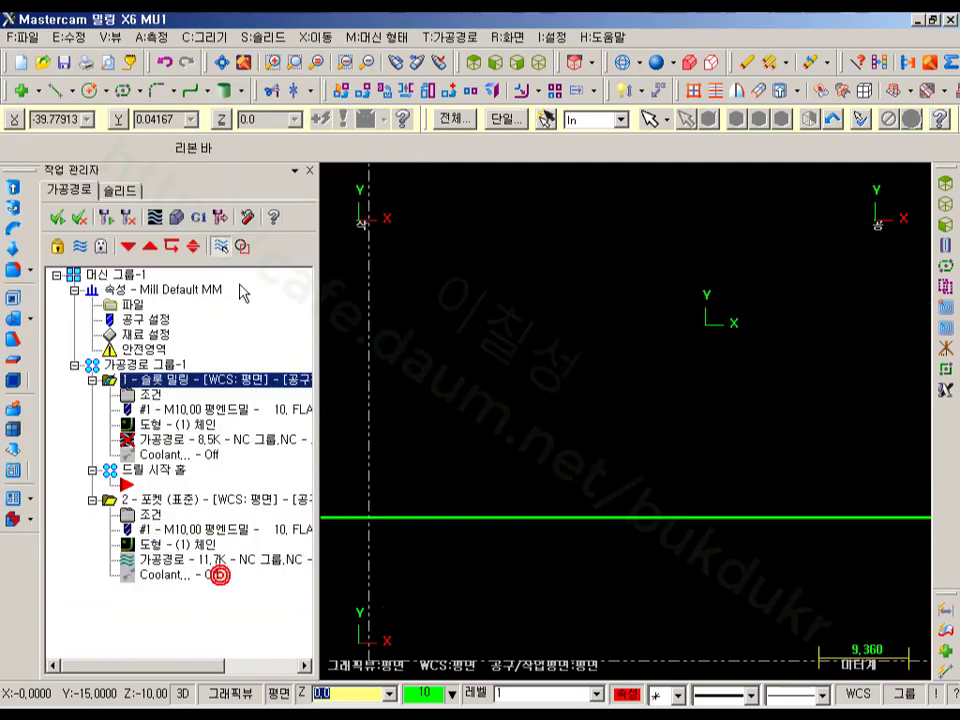
click(105, 216)
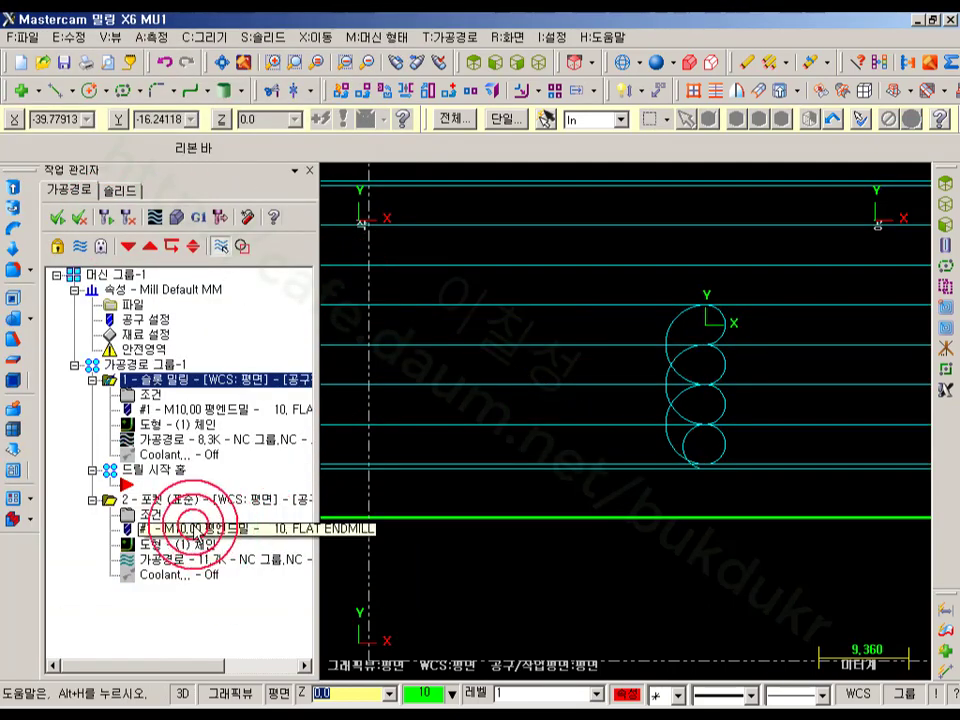
Backplot the slot mill operation with the 0-degree arc angle and examine the finishing pass entry and retract from an oblique view.
click(182, 438)
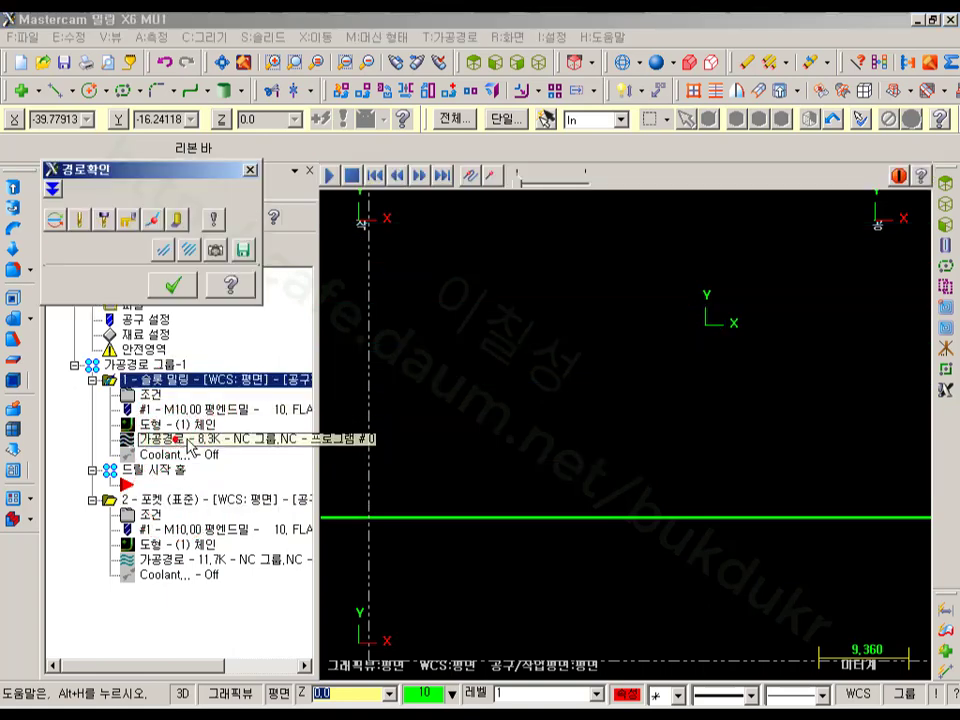
mouse_move(610, 185)
mouse_down()
mouse_move(765, 182)
mouse_move(850, 193)
mouse_up()
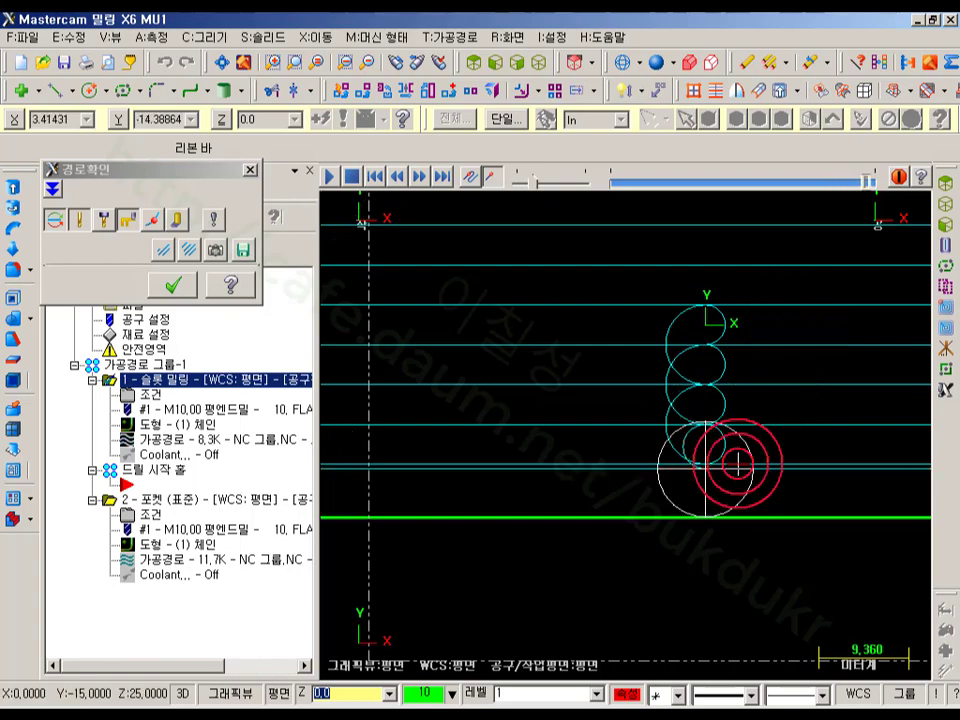
scroll(690, 465, up, 3)
middle_drag(714, 434, 668, 388)
scroll(720, 557, down, 7)
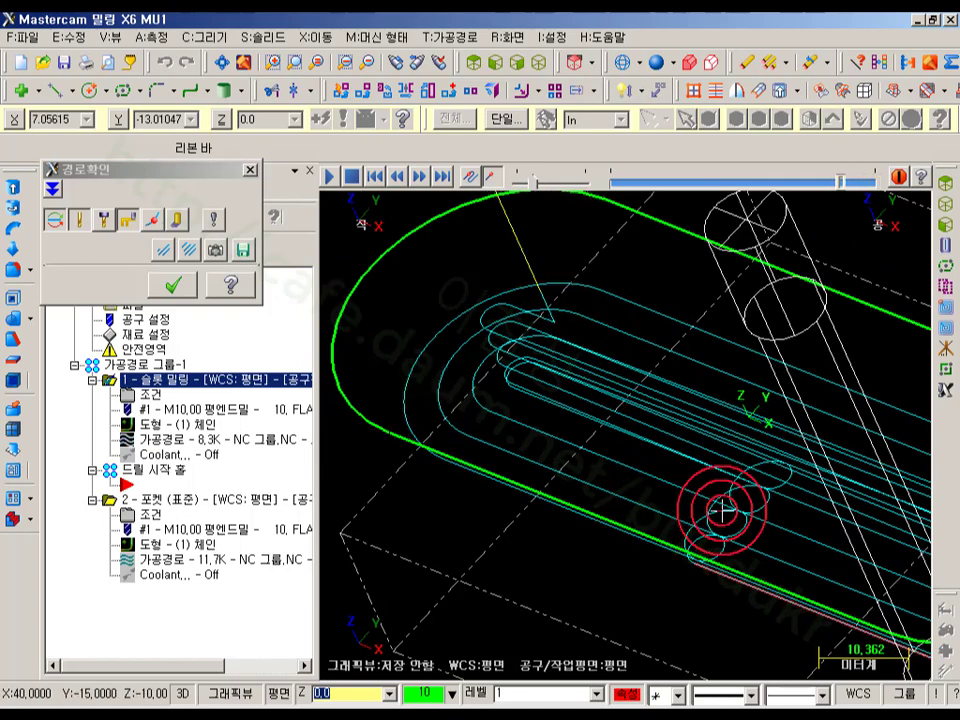
scroll(722, 510, up, 5)
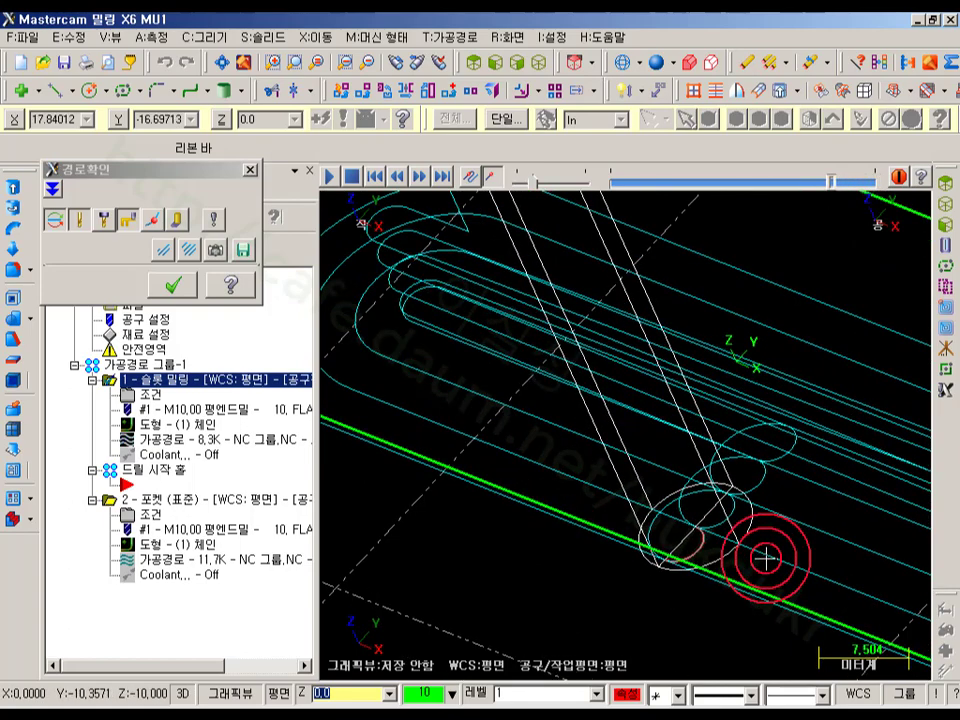
scroll(706, 530, down, 1)
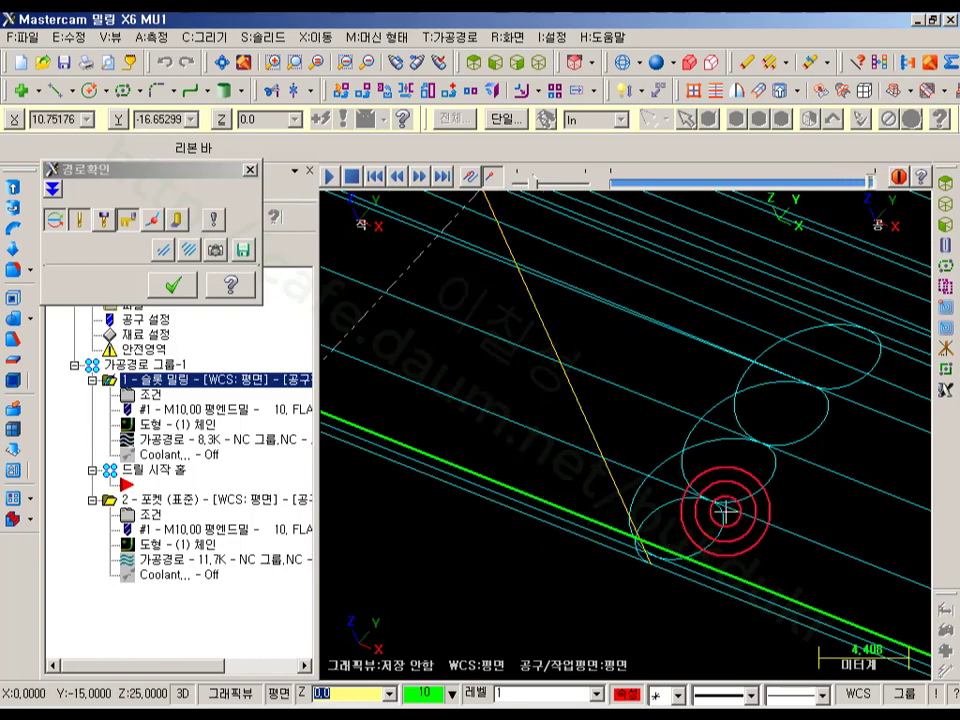
scroll(706, 524, down, 1)
middle_drag(720, 512, 692, 502)
scroll(692, 502, up, 4)
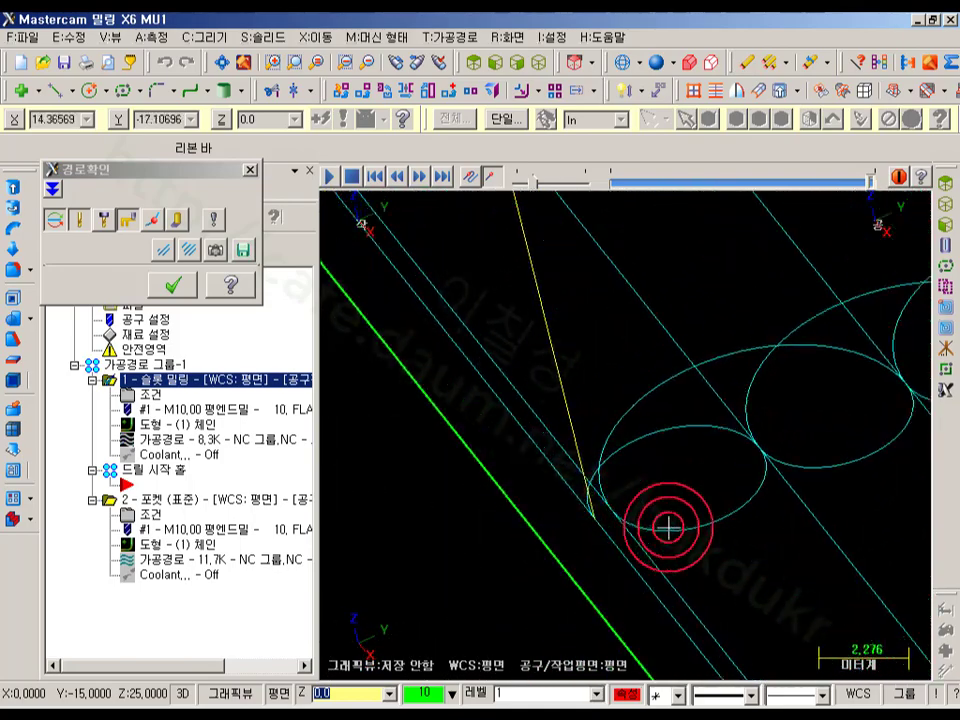
Replay the finishing pass and examine how the tool moves from the helical loops onto the slot wall from the opposite side.
scroll(666, 525, down, 7)
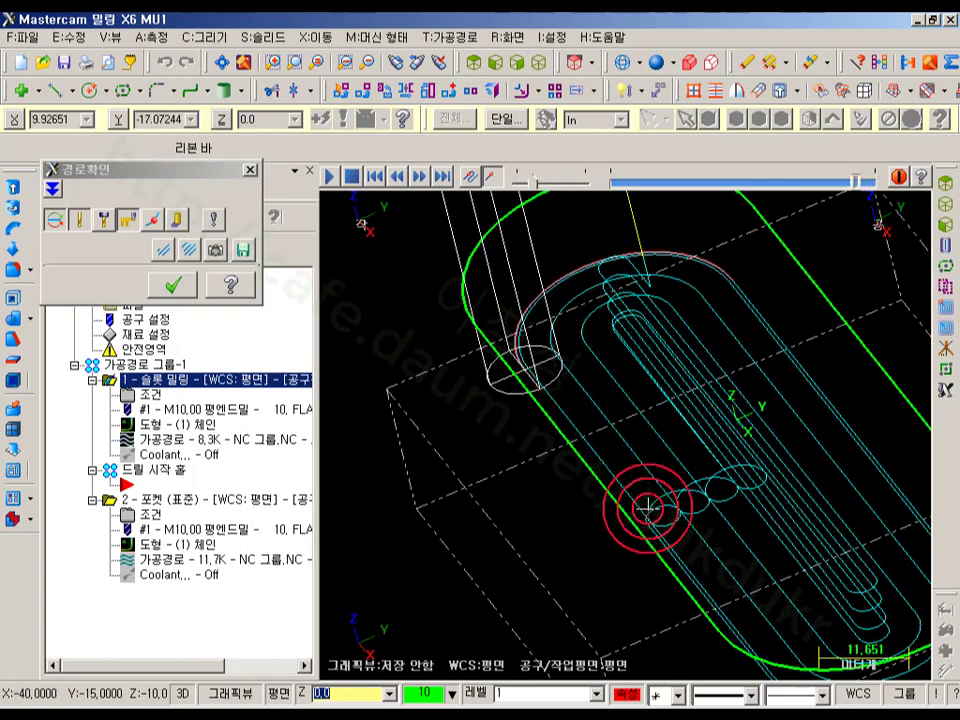
scroll(639, 501, up, 6)
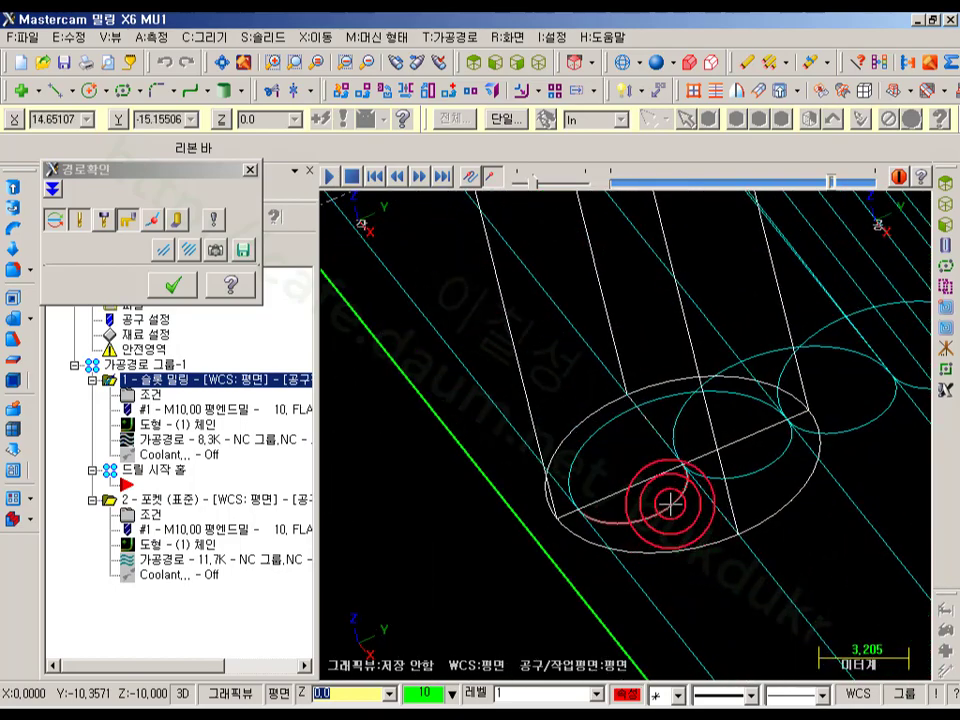
middle_drag(669, 503, 888, 509)
scroll(617, 407, down, 2)
middle_drag(617, 407, 606, 347)
click(333, 177)
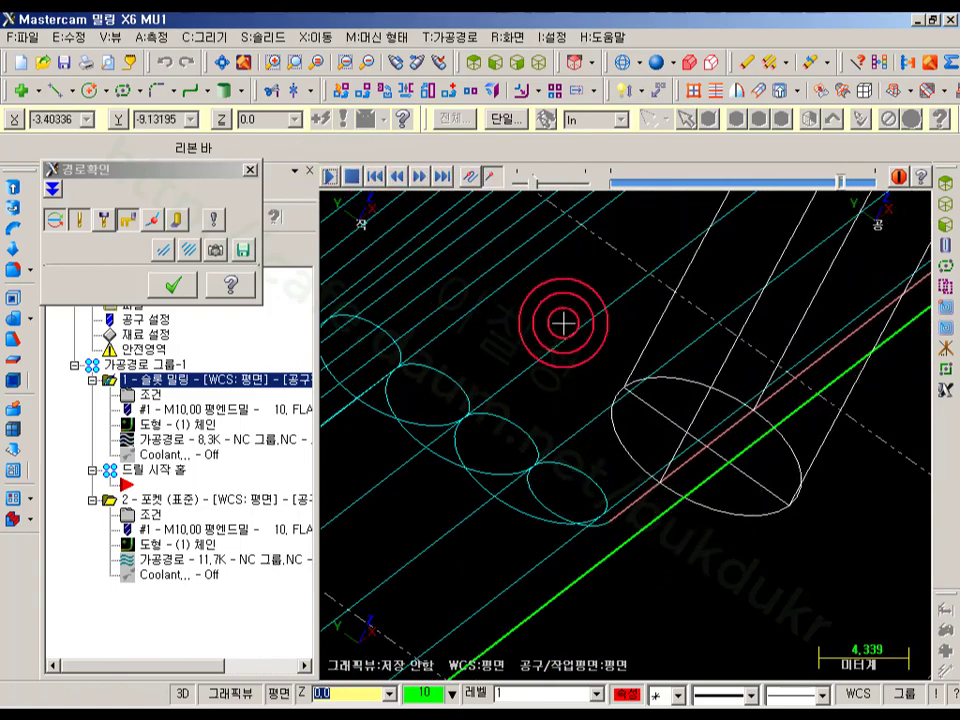
Examine the finishing pass start point up close, starting from the isometric view, and close the backplot.
click(528, 61)
scroll(596, 370, up, 2)
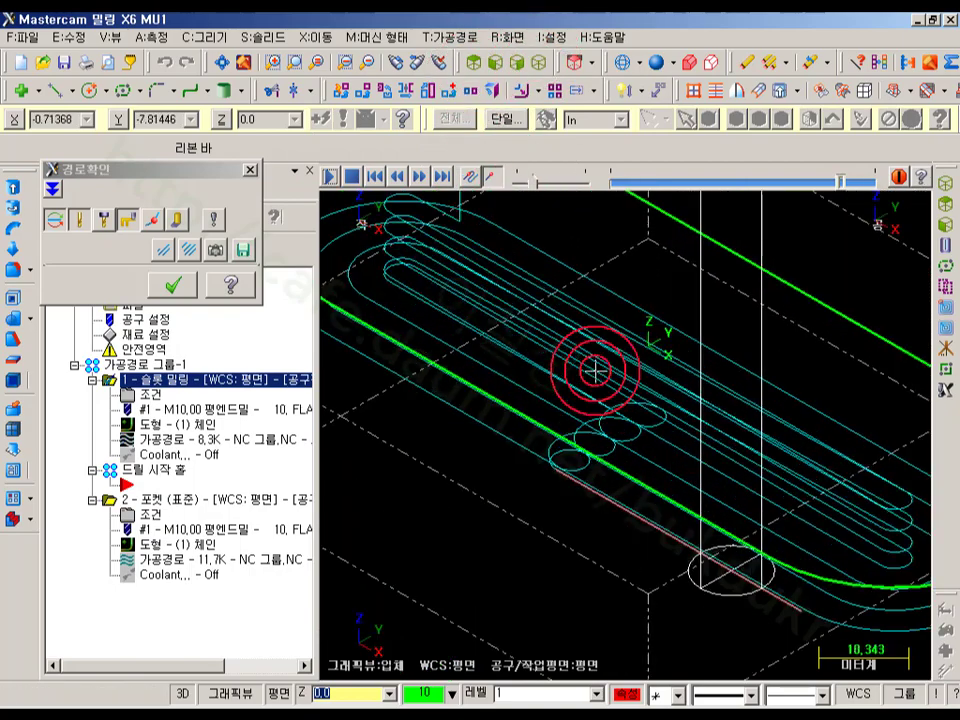
scroll(568, 450, up, 2)
middle_drag(568, 450, 613, 339)
scroll(606, 463, up, 2)
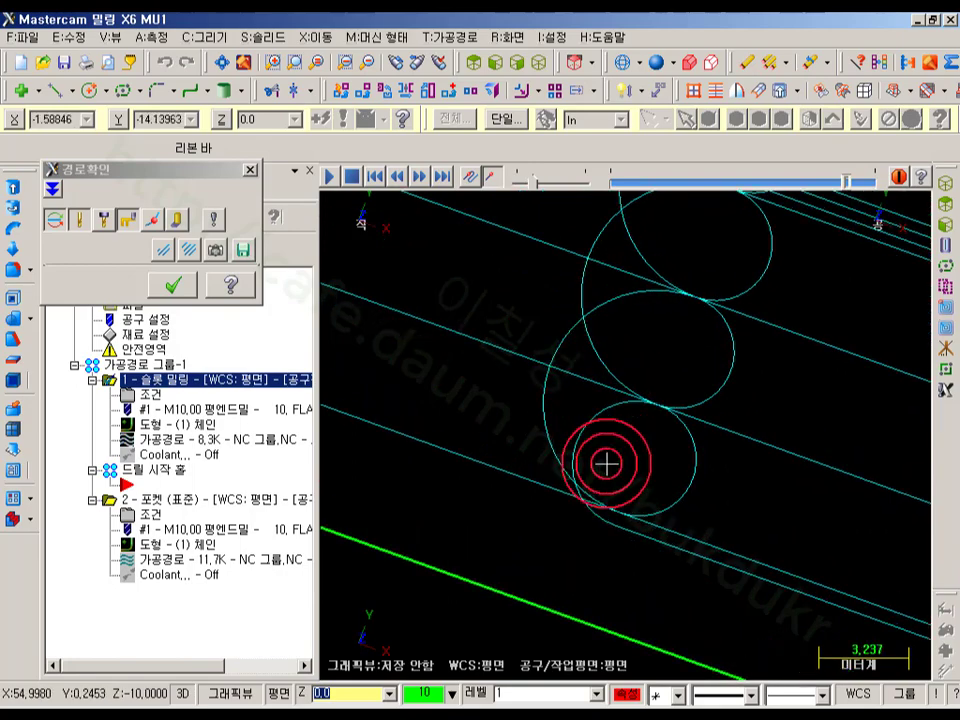
click(172, 285)
Set the slot mill's overlap distance to 0 in the cut parameters, keeping perpendicular entry/exit enabled.
click(152, 391)
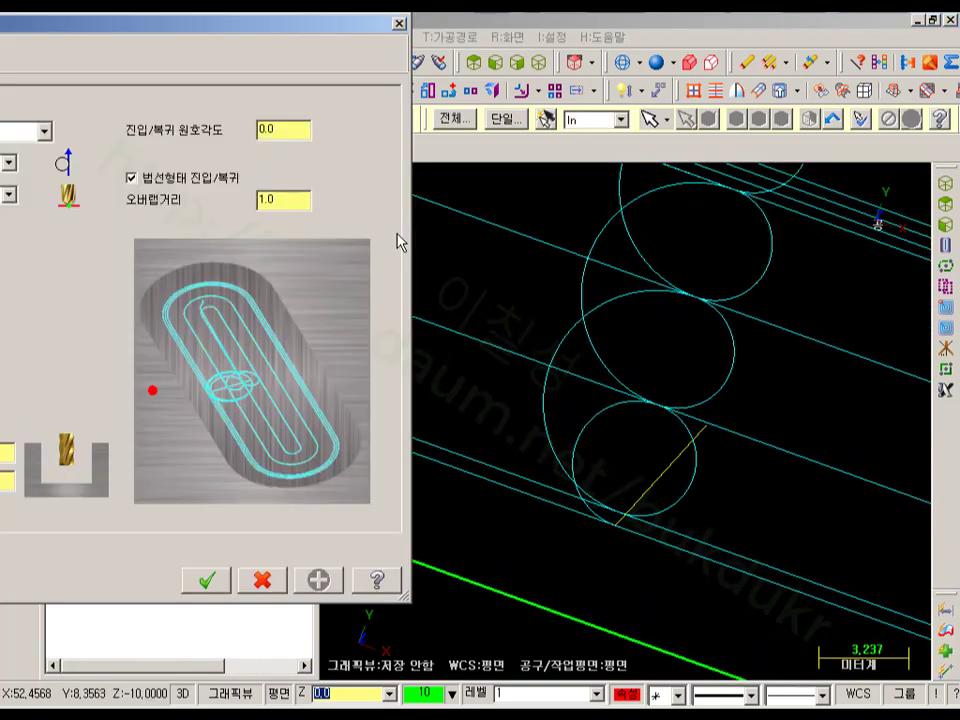
drag(184, 22, 587, 64)
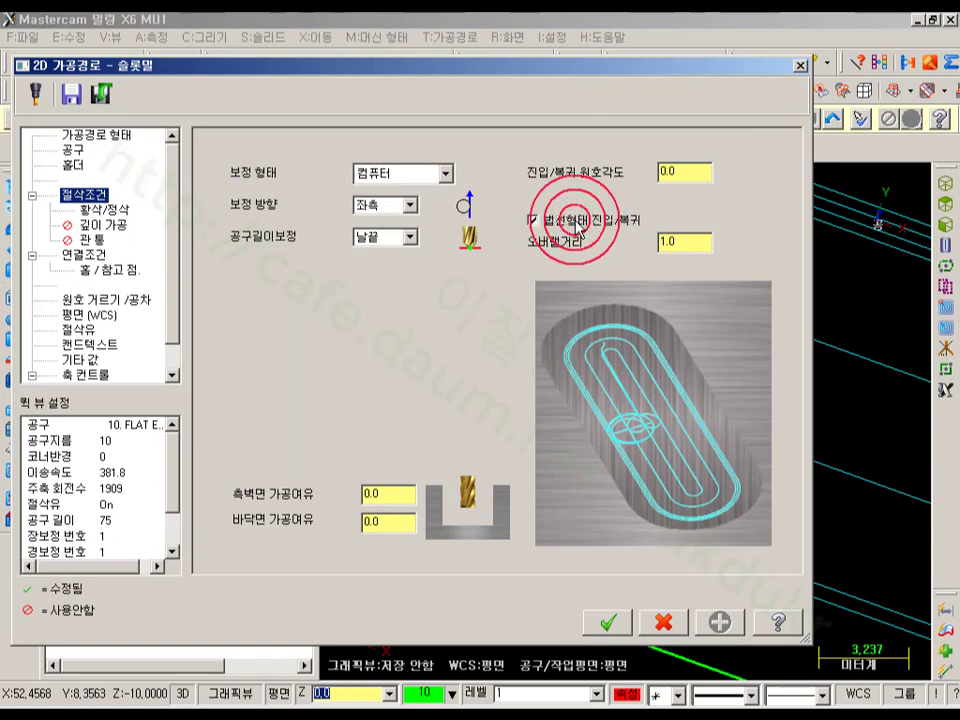
click(715, 314)
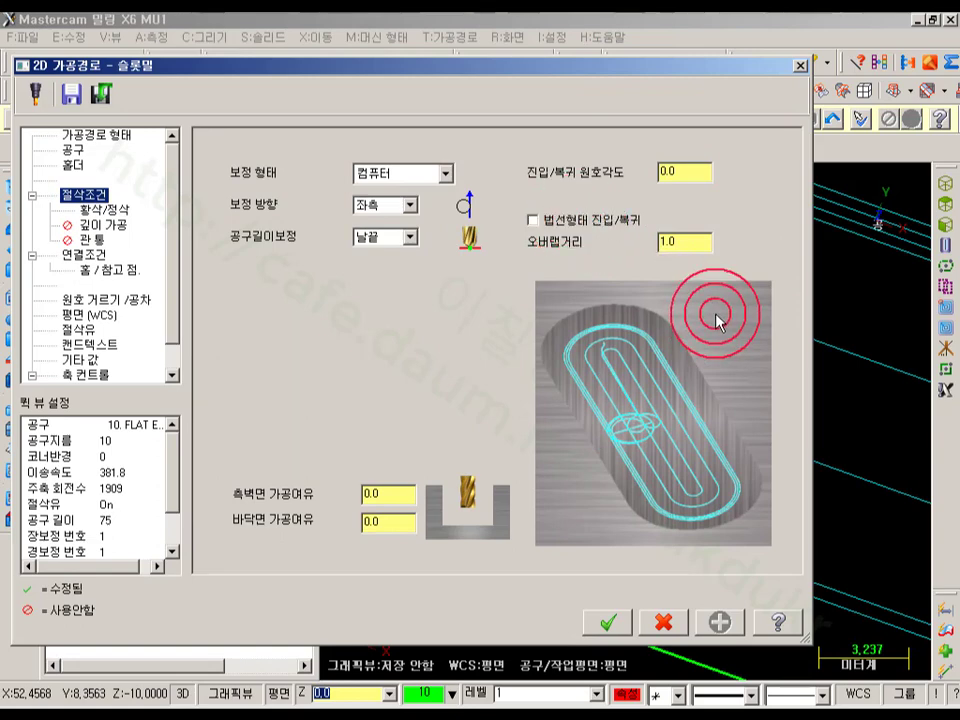
click(690, 171)
click(693, 240)
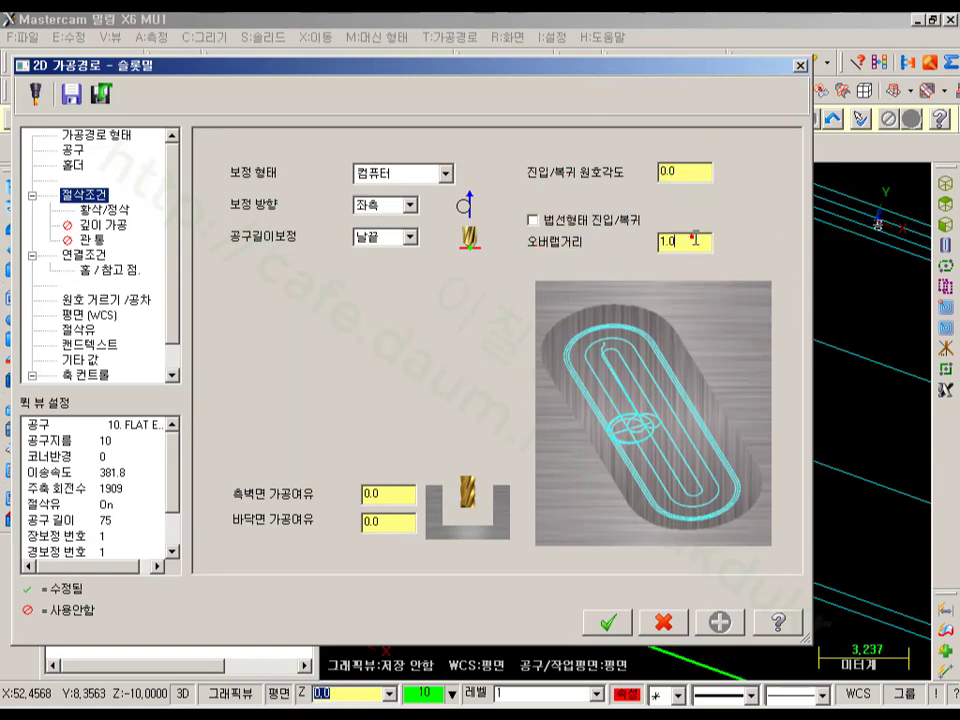
click(690, 176)
click(686, 174)
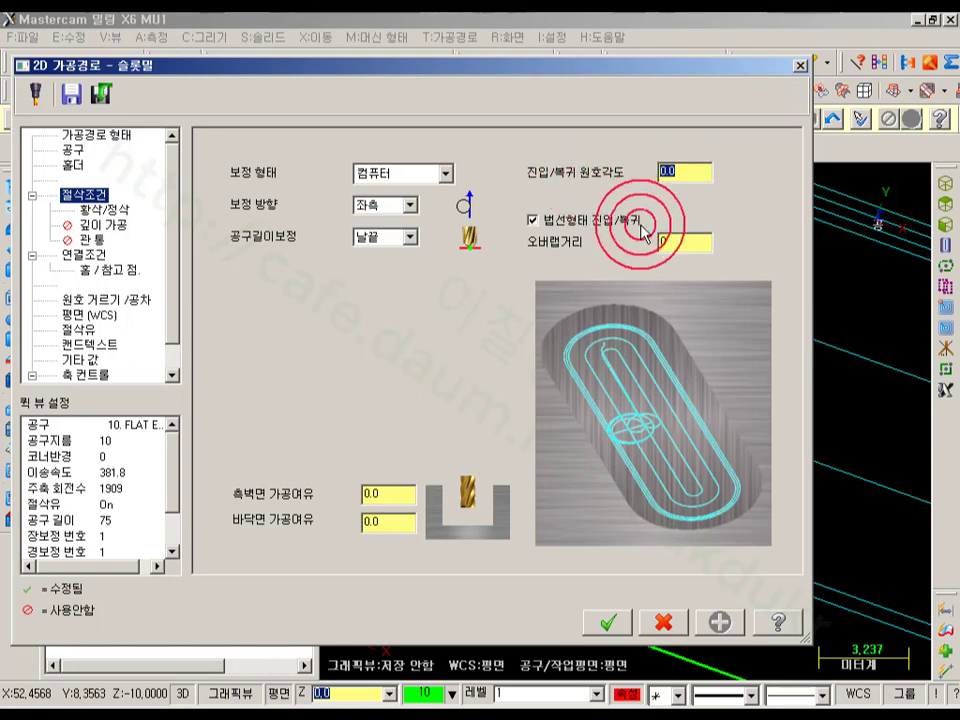
click(687, 170)
mouse_move(673, 376)
mouse_down()
mouse_move(656, 345)
mouse_move(656, 401)
mouse_move(626, 441)
mouse_up()
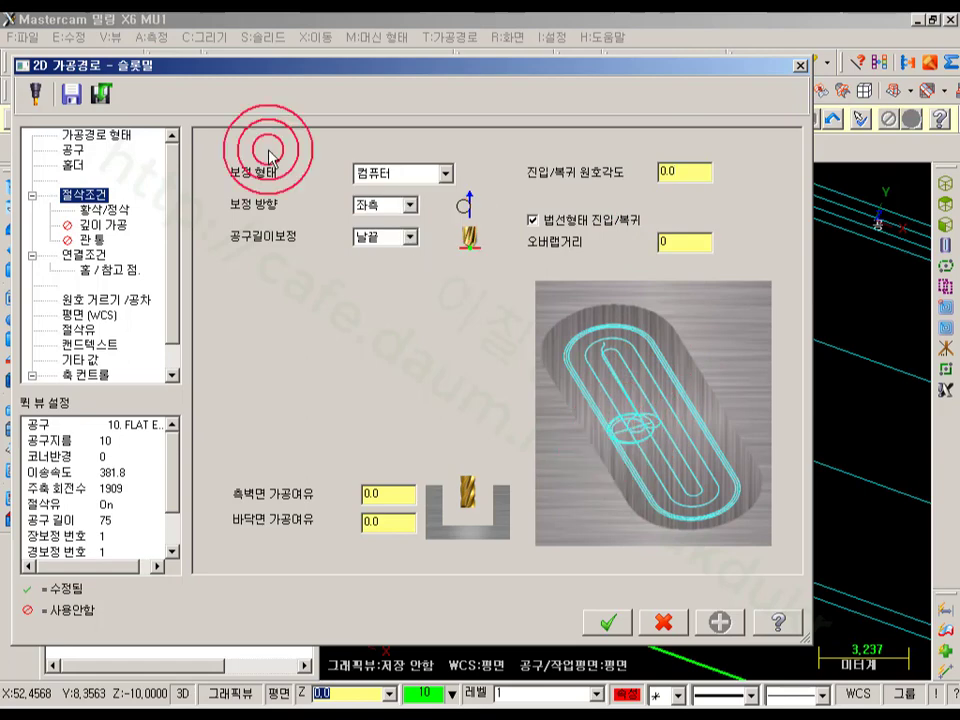
Review the slot mill's rough/finish step values and the depth cut settings.
click(103, 209)
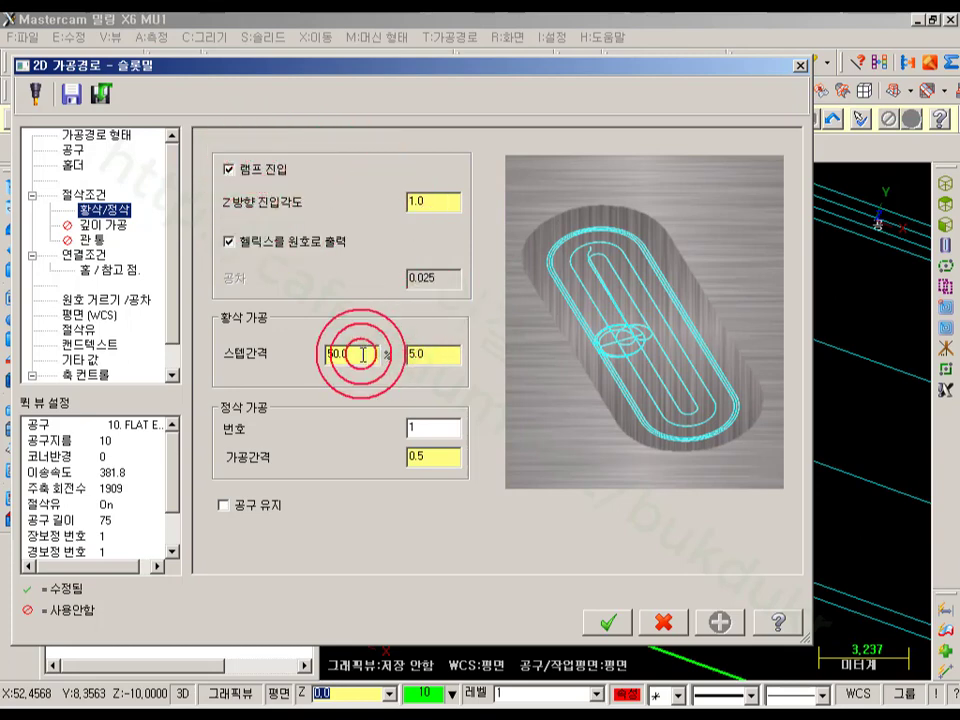
click(430, 456)
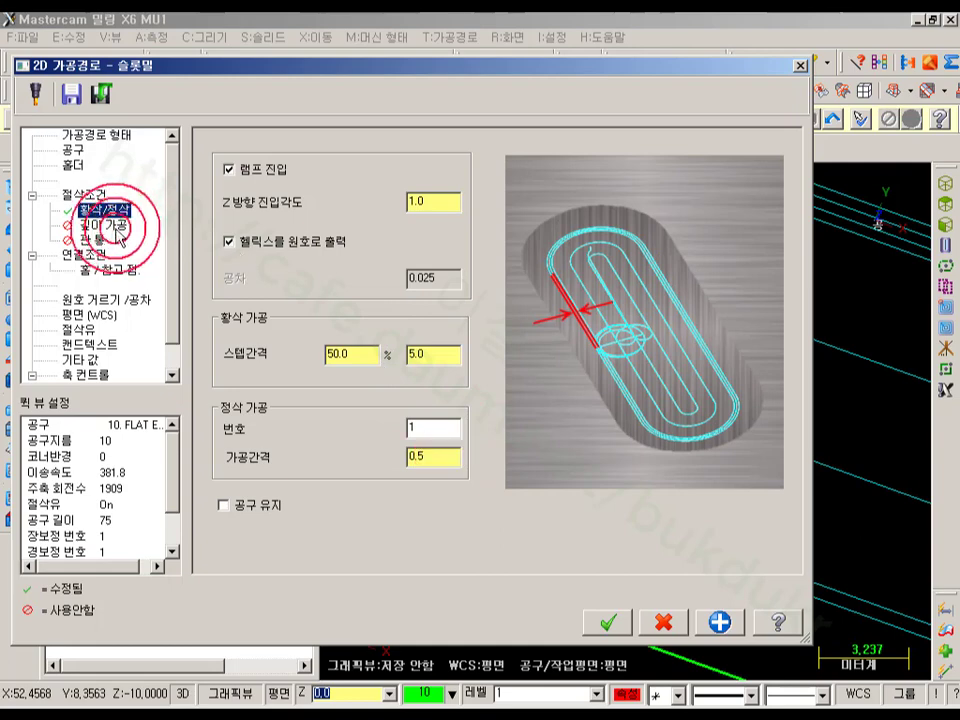
click(112, 228)
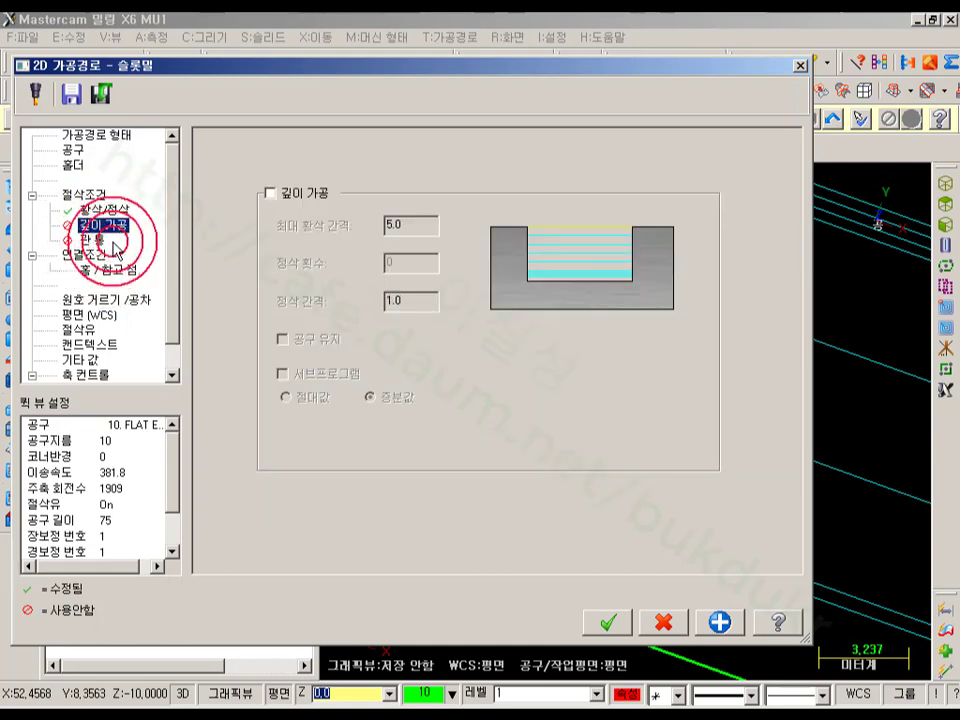
Set the slot mill's entry/exit arc angle to 180, accept the parameters, and regenerate the toolpath.
click(82, 193)
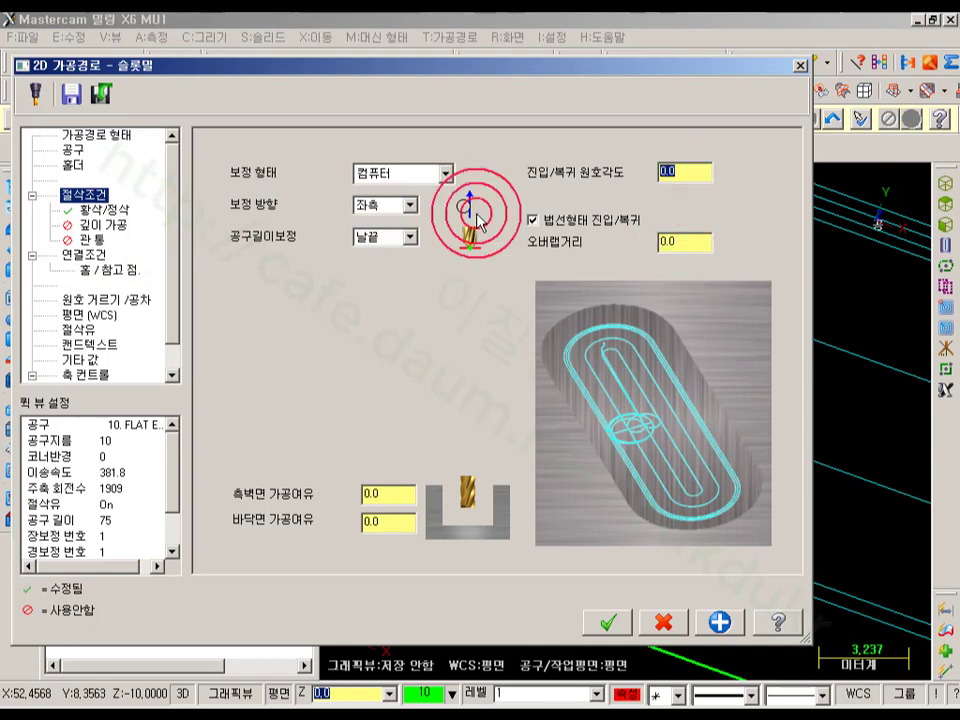
click(690, 242)
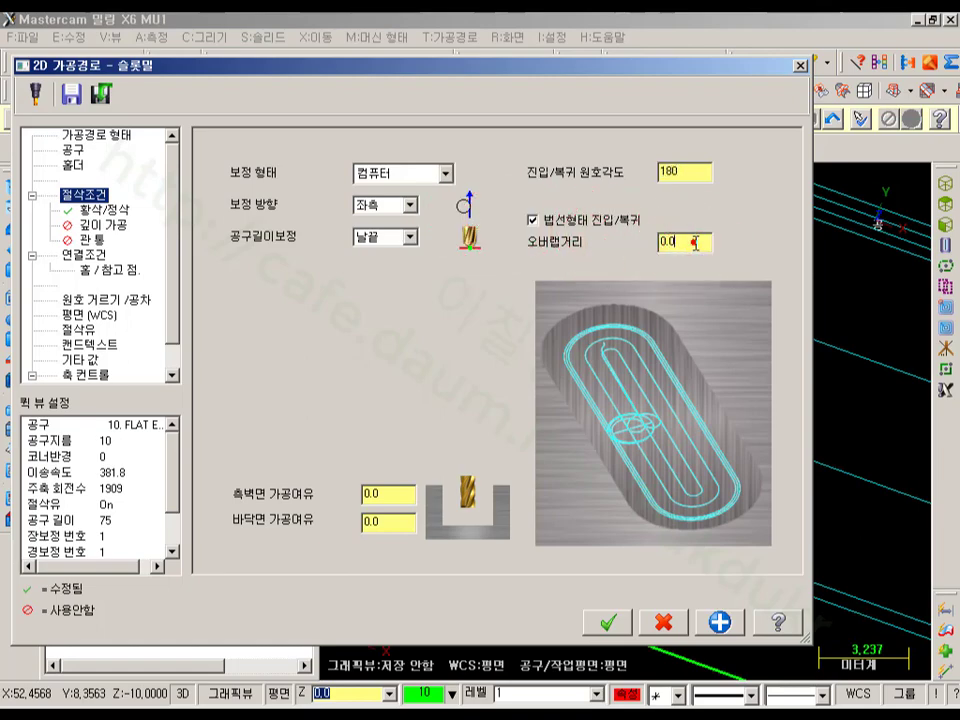
click(608, 622)
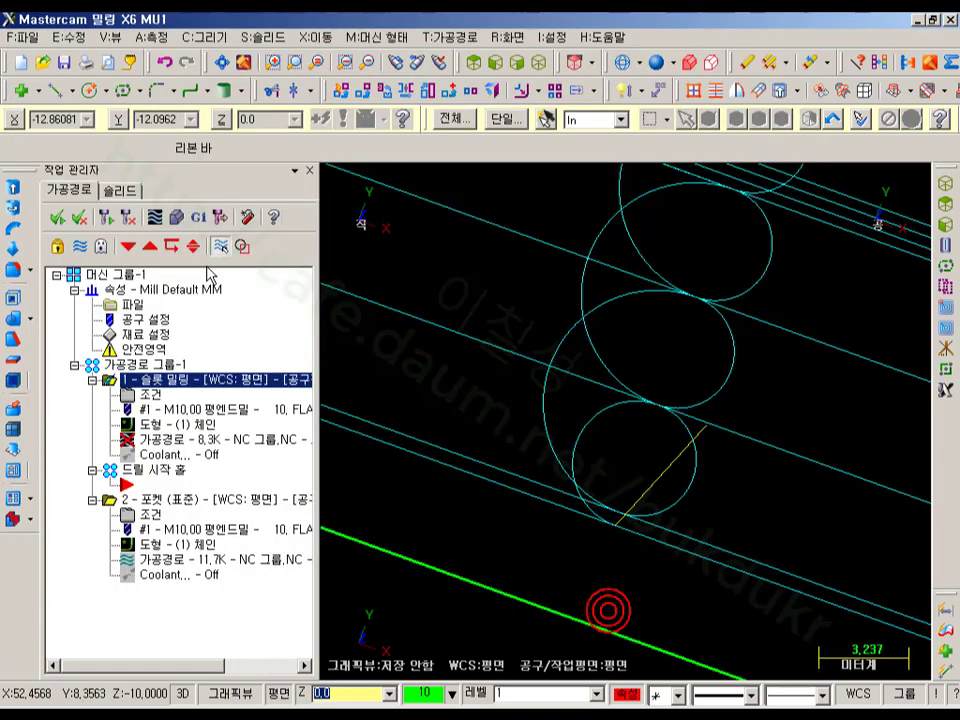
click(110, 218)
Backplot the slot mill with the 180-degree arc angle and perpendicular entry, examine the finishing entry and exit, and close the backplot.
scroll(664, 405, down, 7)
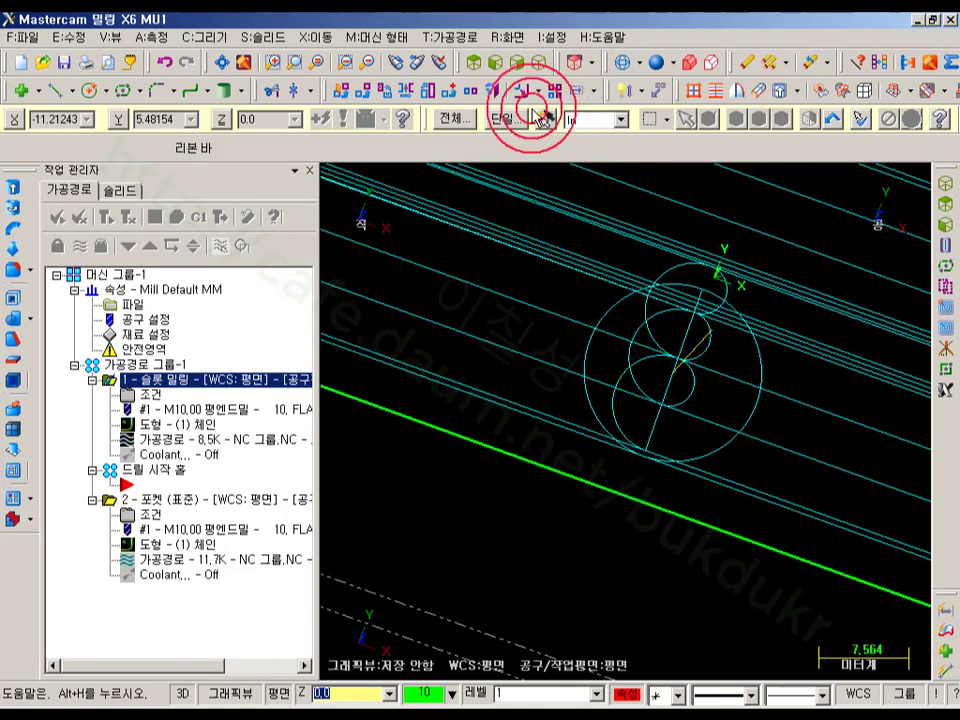
click(476, 62)
click(184, 440)
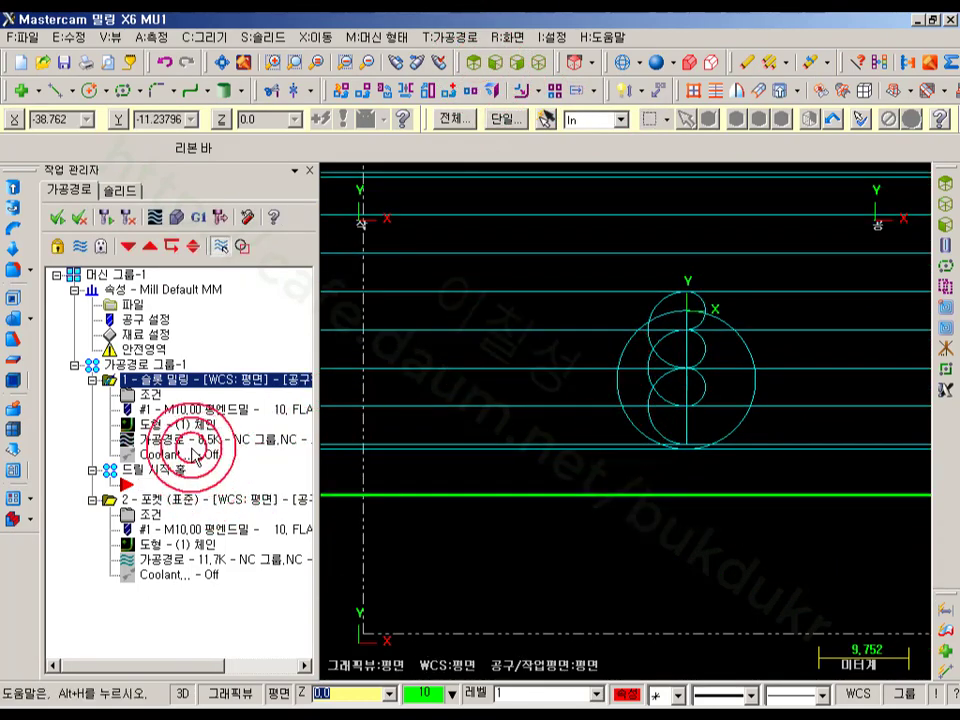
mouse_move(614, 183)
mouse_down()
mouse_move(846, 191)
mouse_move(922, 207)
mouse_up()
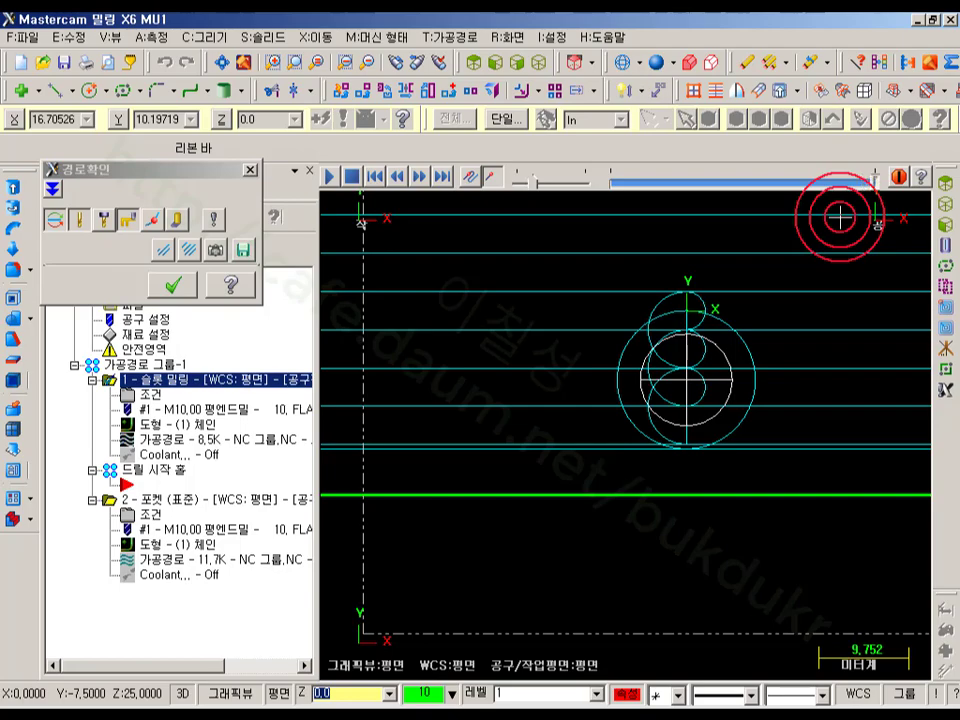
middle_drag(803, 375, 717, 328)
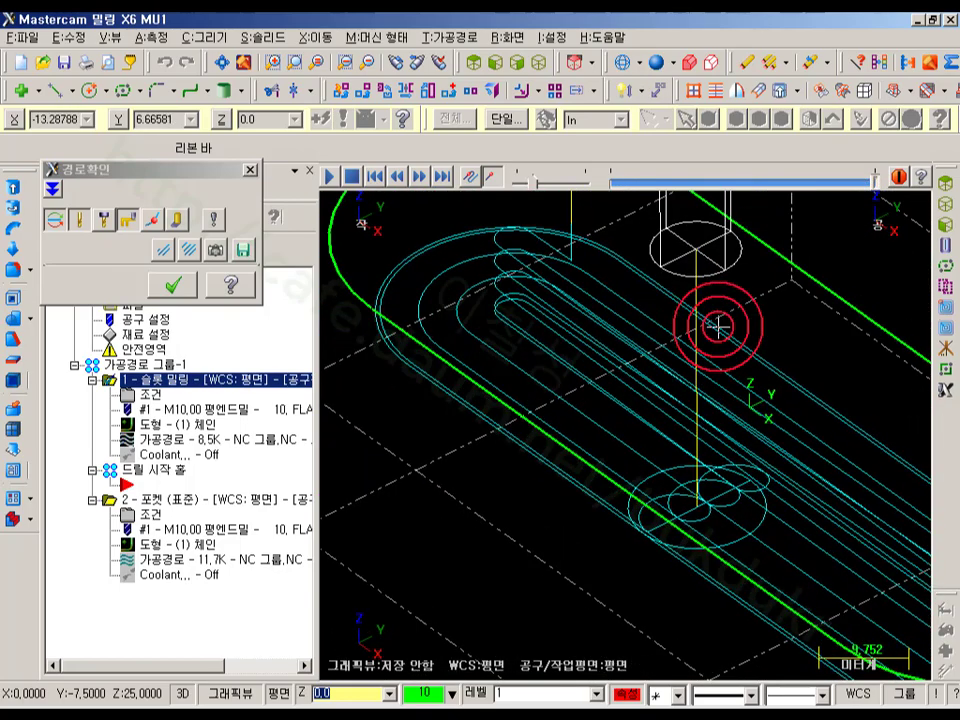
scroll(738, 515, up, 4)
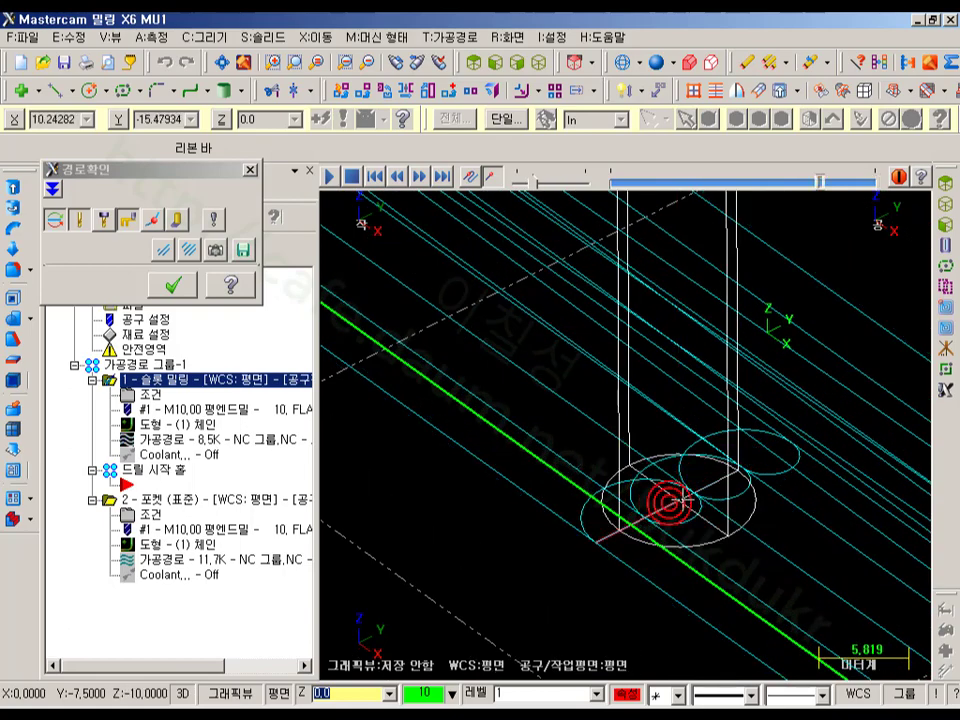
click(172, 285)
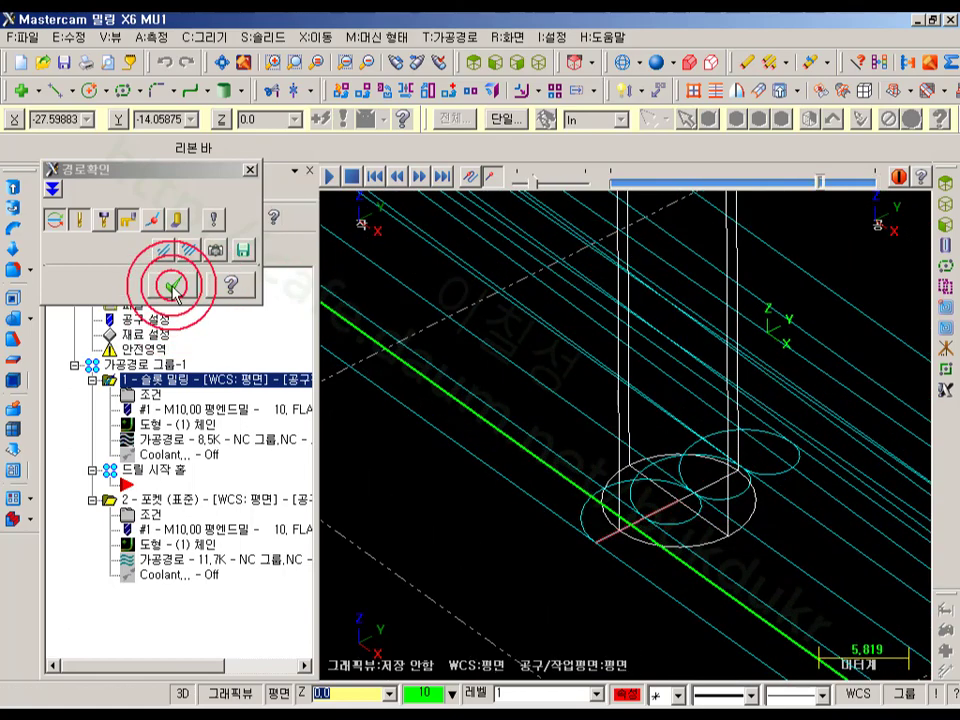
Disable perpendicular entry/exit in the slot mill's cut parameters, accept them, and regenerate the toolpath.
click(157, 397)
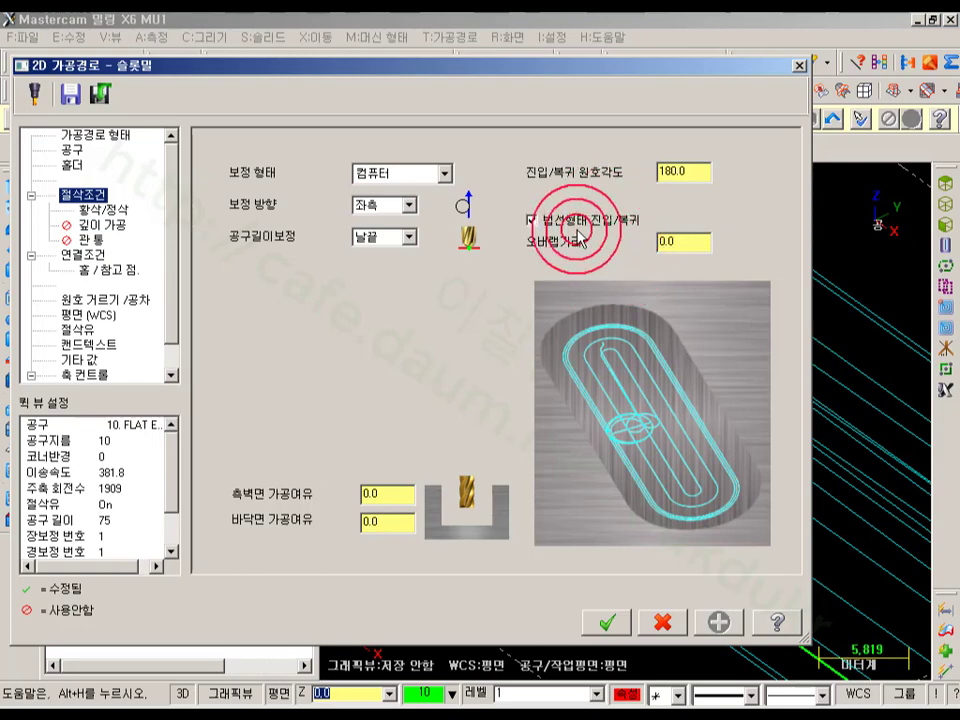
click(531, 220)
click(627, 617)
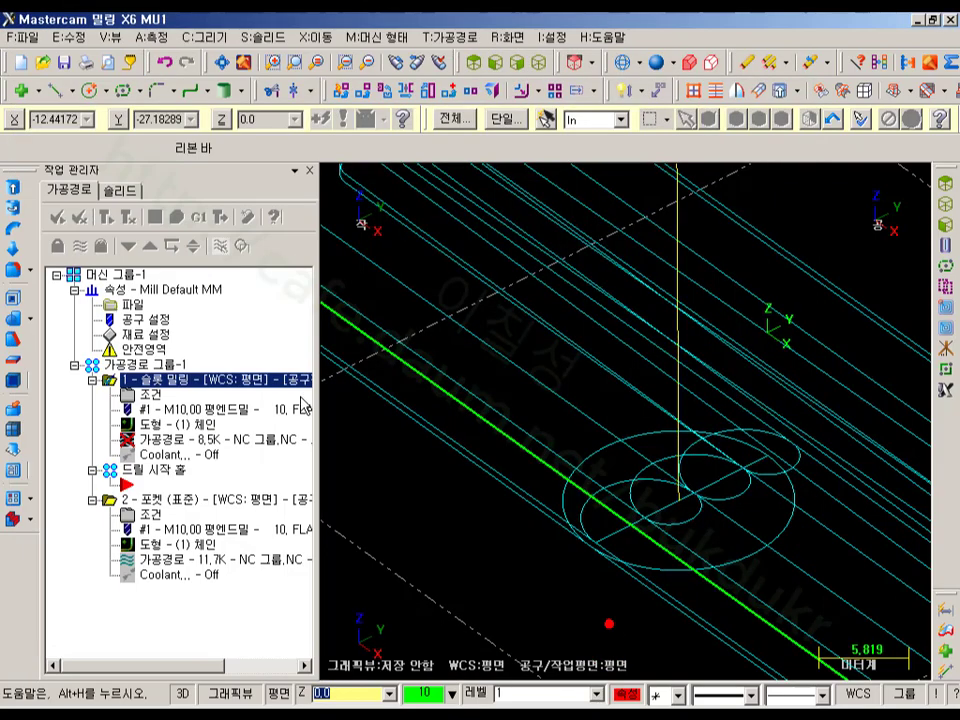
click(105, 216)
Backplot the slot mill without perpendicular entry, examine where the finishing arcs start and end, and close the backplot.
click(510, 349)
scroll(510, 350, down, 1)
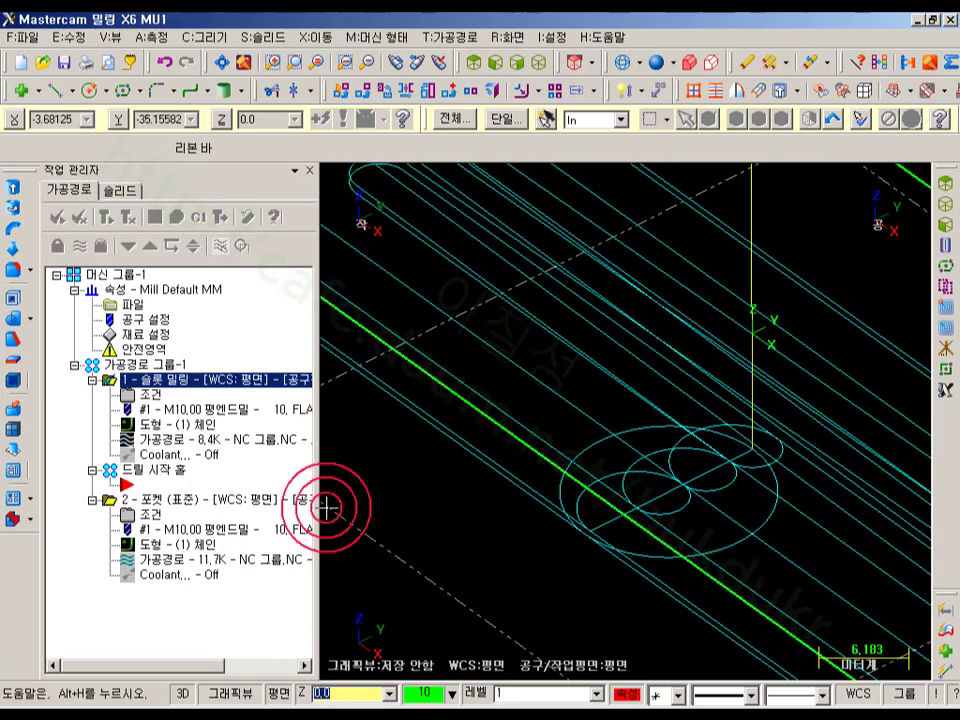
click(173, 443)
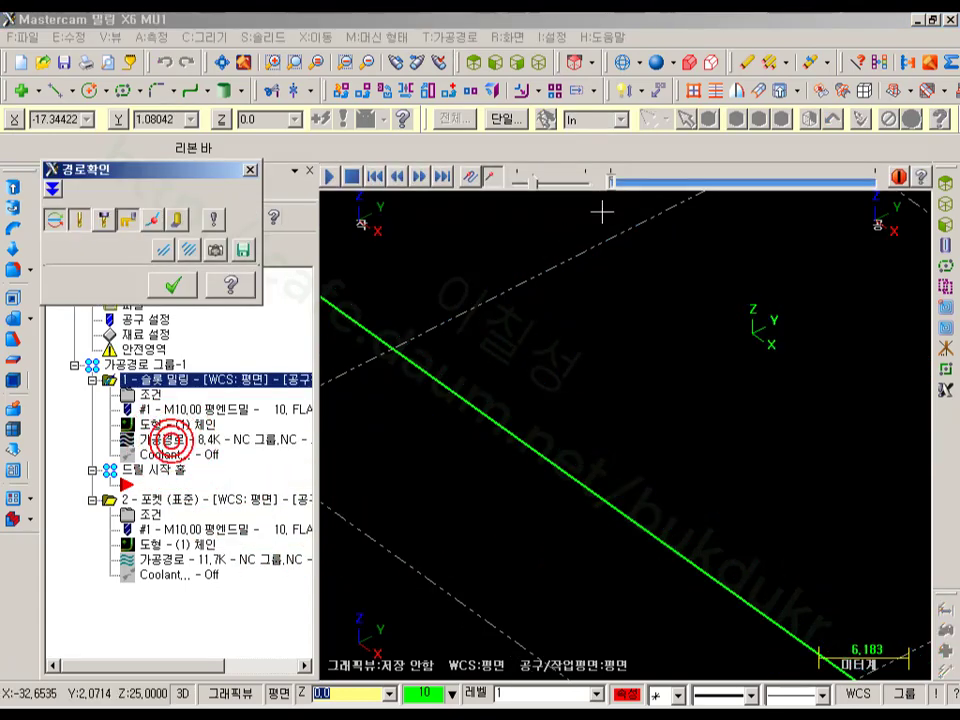
drag(613, 187, 864, 211)
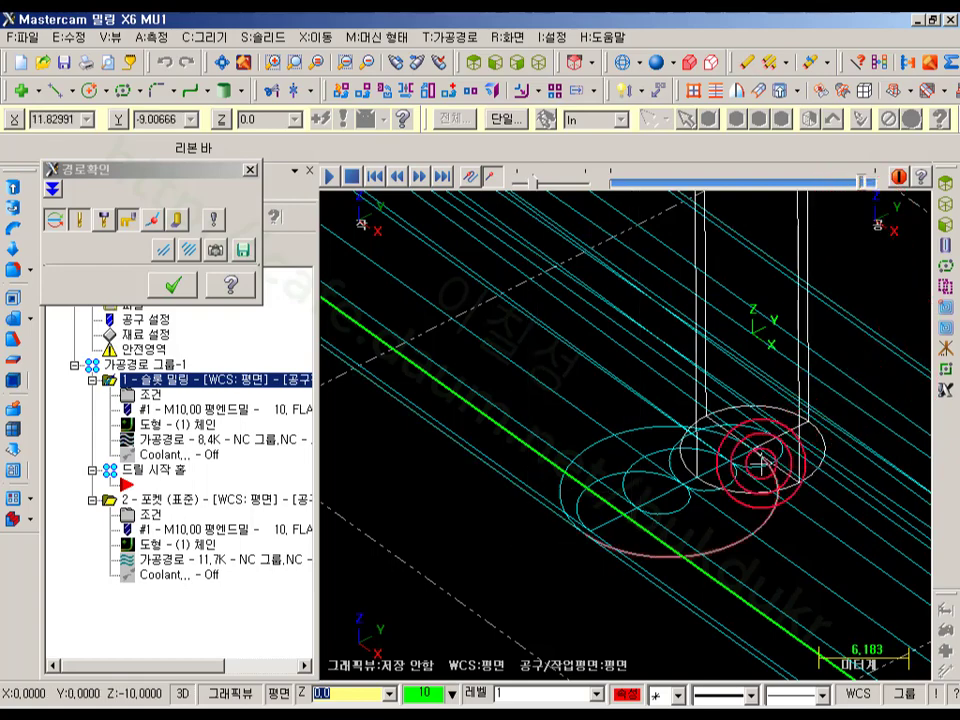
scroll(768, 465, up, 2)
scroll(758, 450, down, 2)
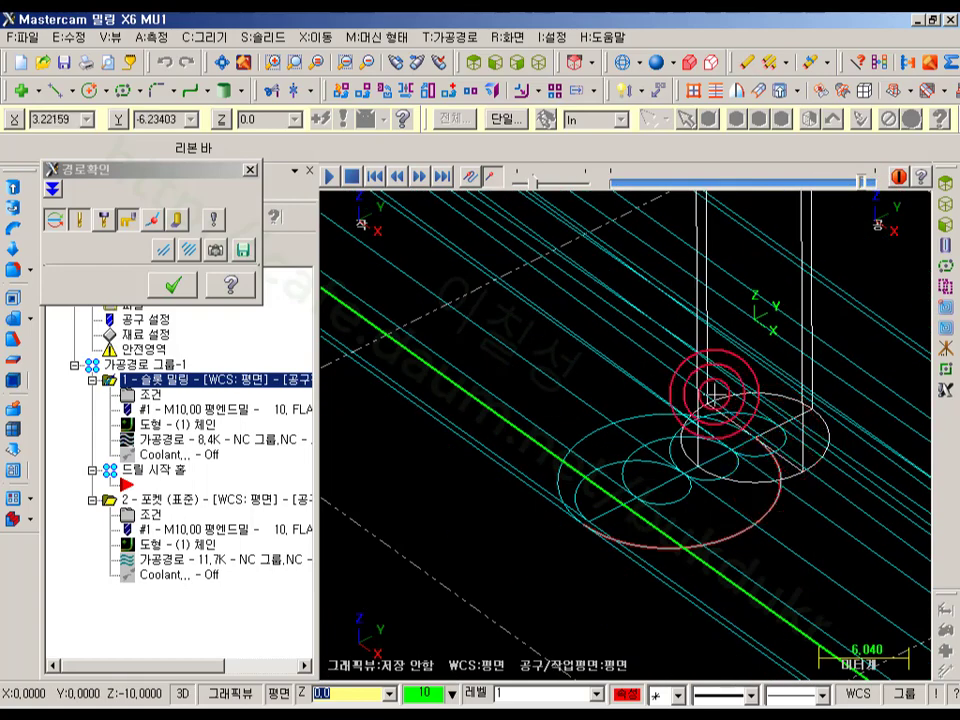
click(175, 287)
Re-enable perpendicular entry/exit in the slot mill's cut parameters, accept them, and regenerate the toolpath.
click(148, 400)
click(568, 212)
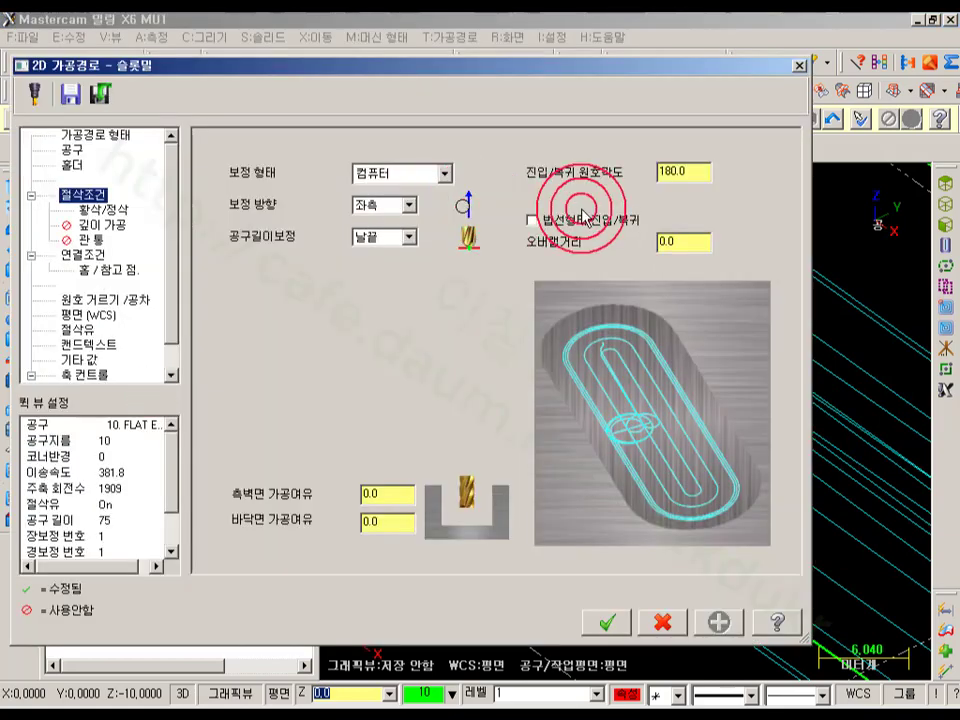
click(607, 622)
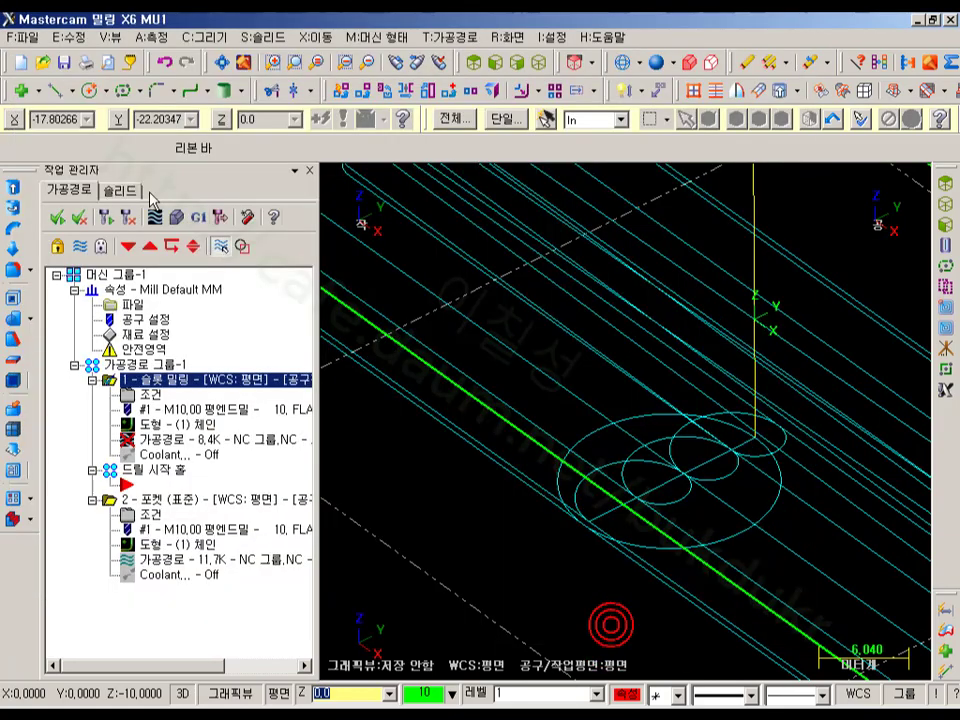
click(107, 217)
Backplot the slot mill with perpendicular entry restored and examine the straight entry and exit moves up close from an oblique view.
scroll(671, 514, up, 3)
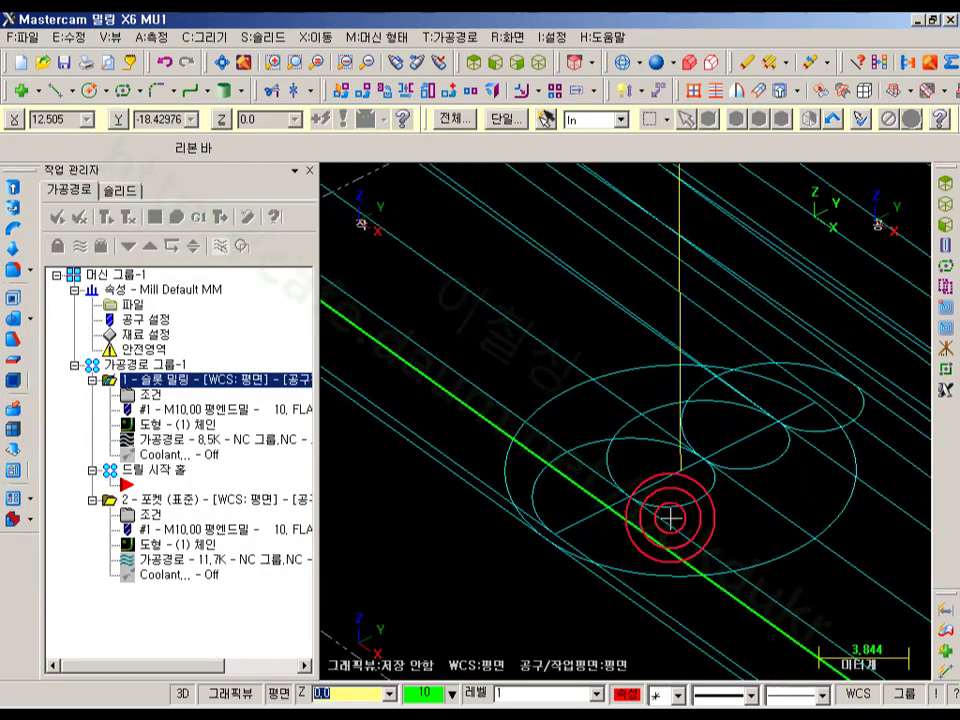
click(184, 444)
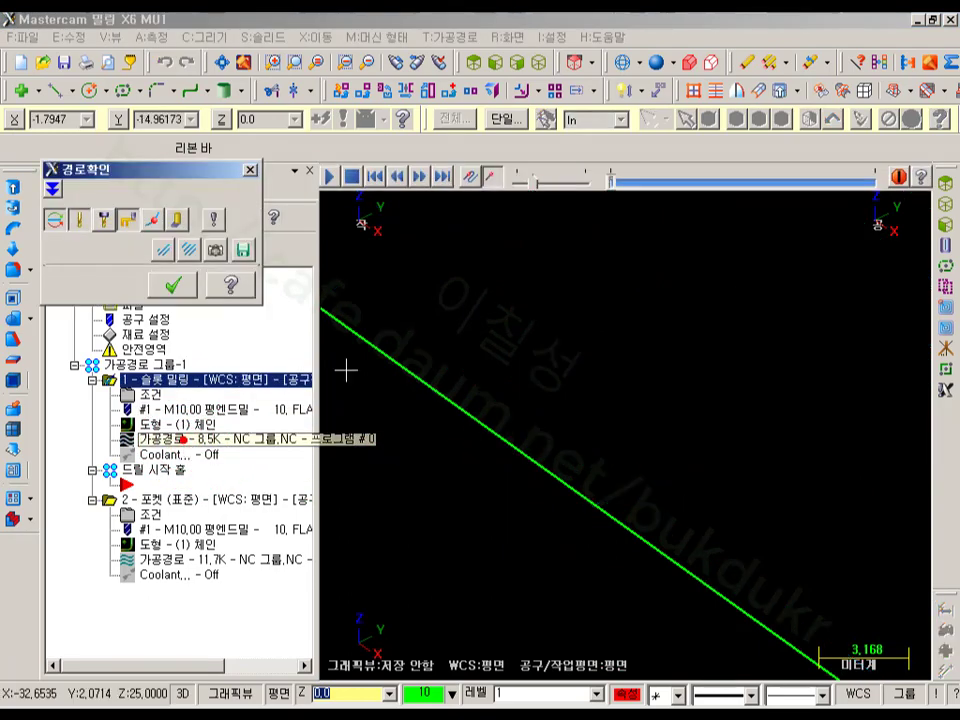
drag(611, 182, 822, 185)
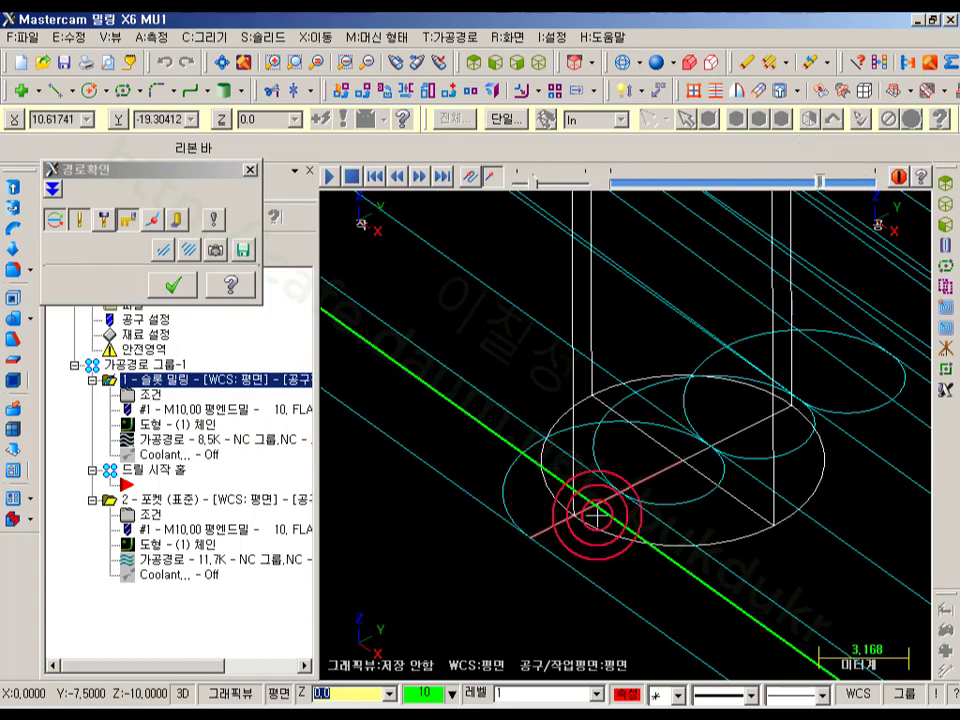
drag(823, 184, 865, 184)
scroll(726, 481, up, 2)
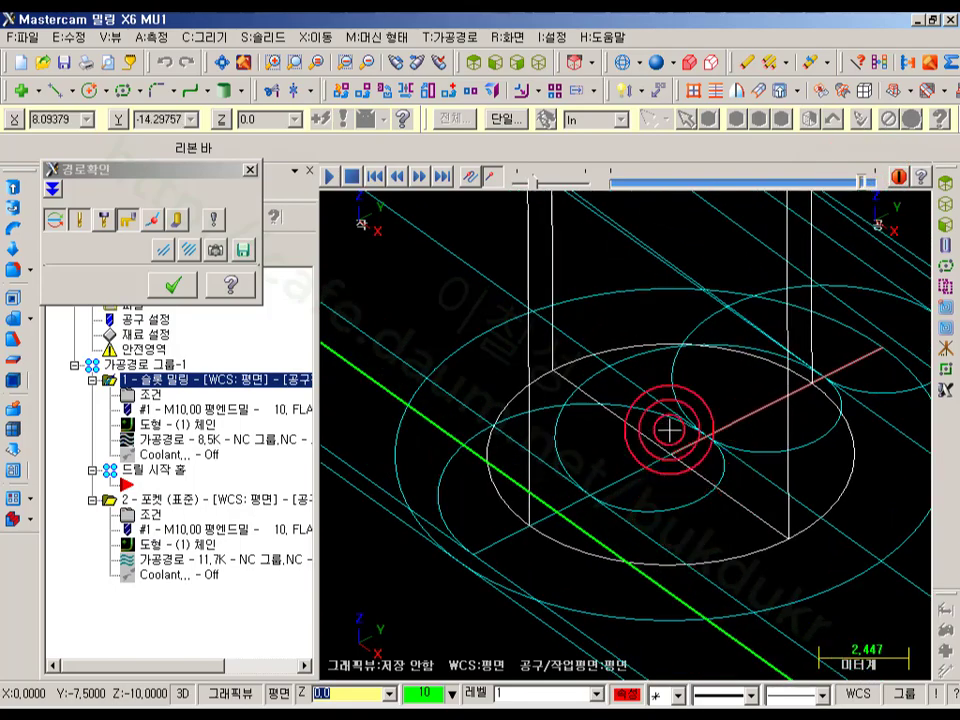
scroll(668, 380, down, 2)
mouse_move(701, 369)
middle_down()
mouse_move(782, 392)
mouse_move(704, 381)
middle_up()
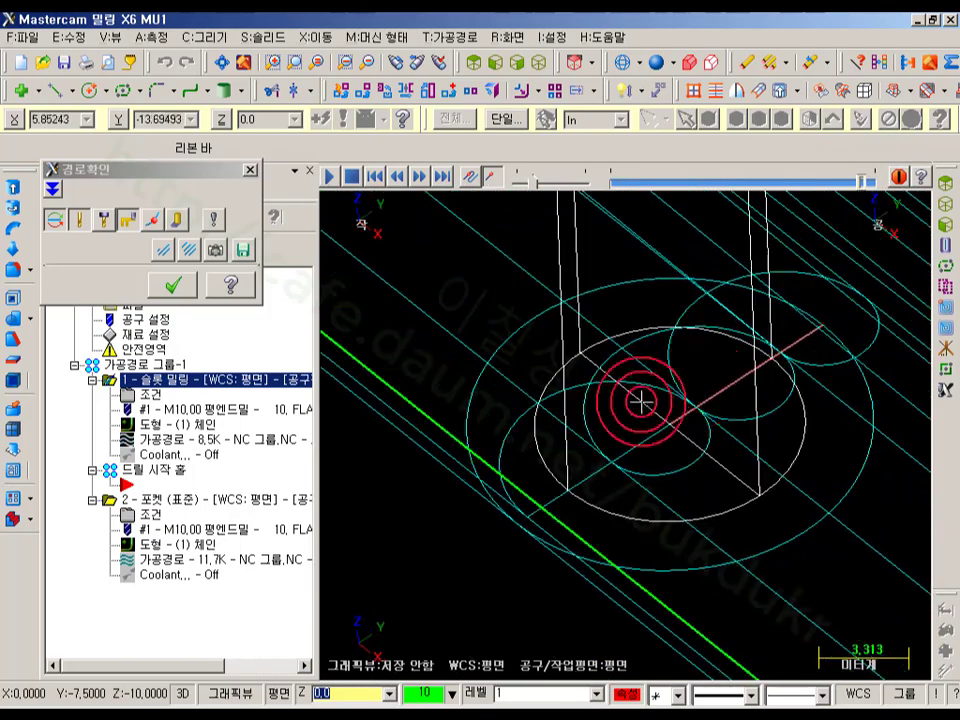
middle_drag(640, 401, 681, 424)
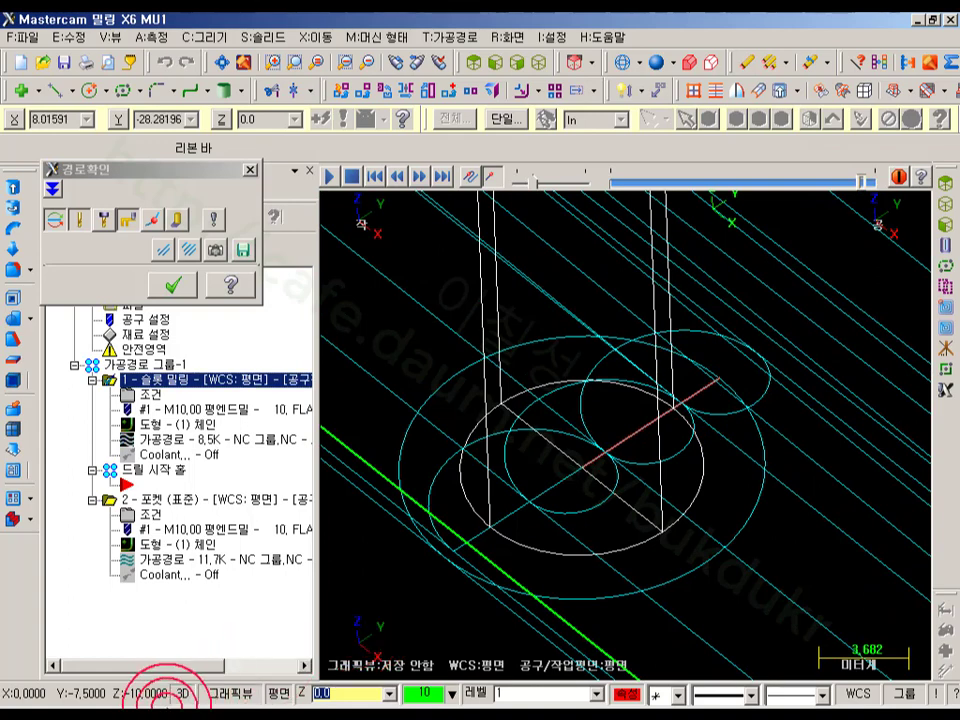
click(652, 434)
click(727, 367)
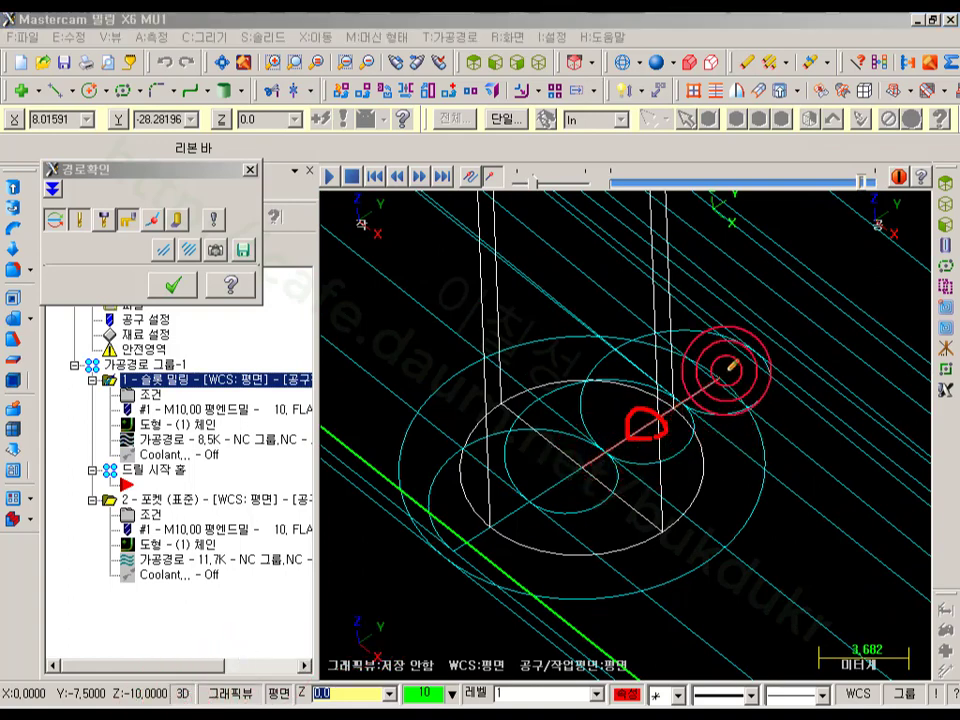
click(722, 373)
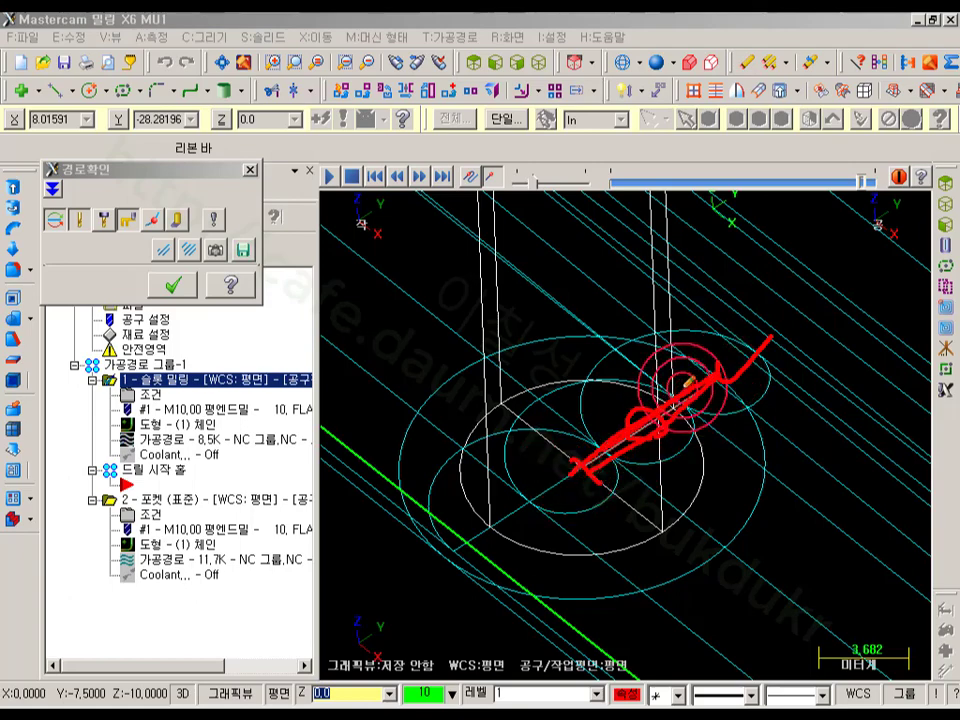
right_click(540, 350)
click(566, 467)
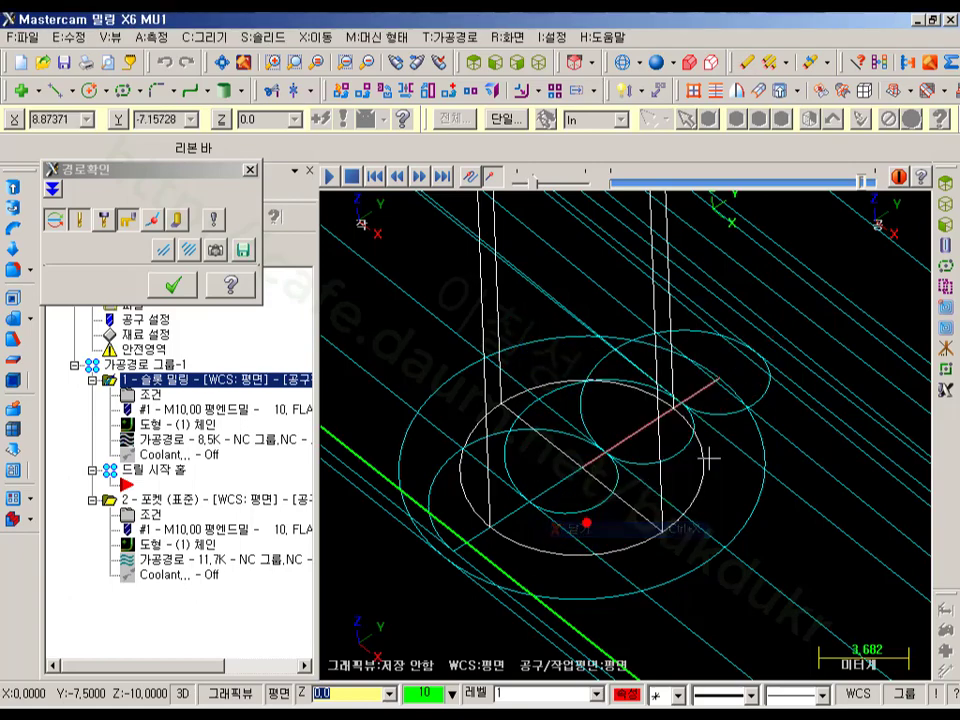
Close the backplot, switch to the PDF textbook in Acrobat Reader, and read the helix bore parameters section on page 182.
click(183, 285)
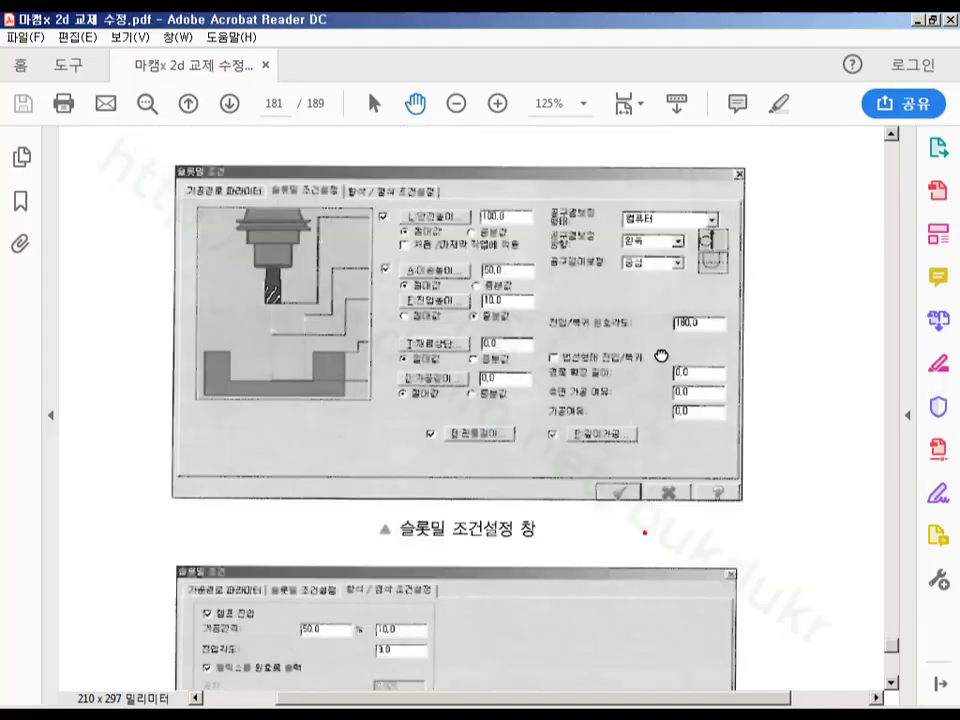
scroll(621, 193, down, 15)
drag(608, 574, 560, 265)
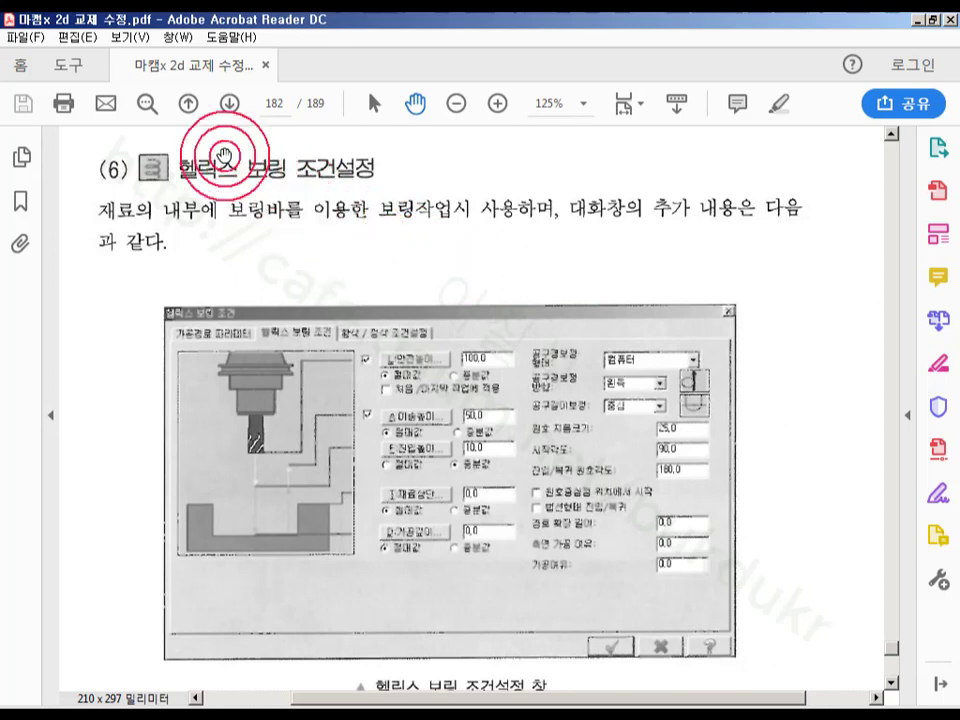
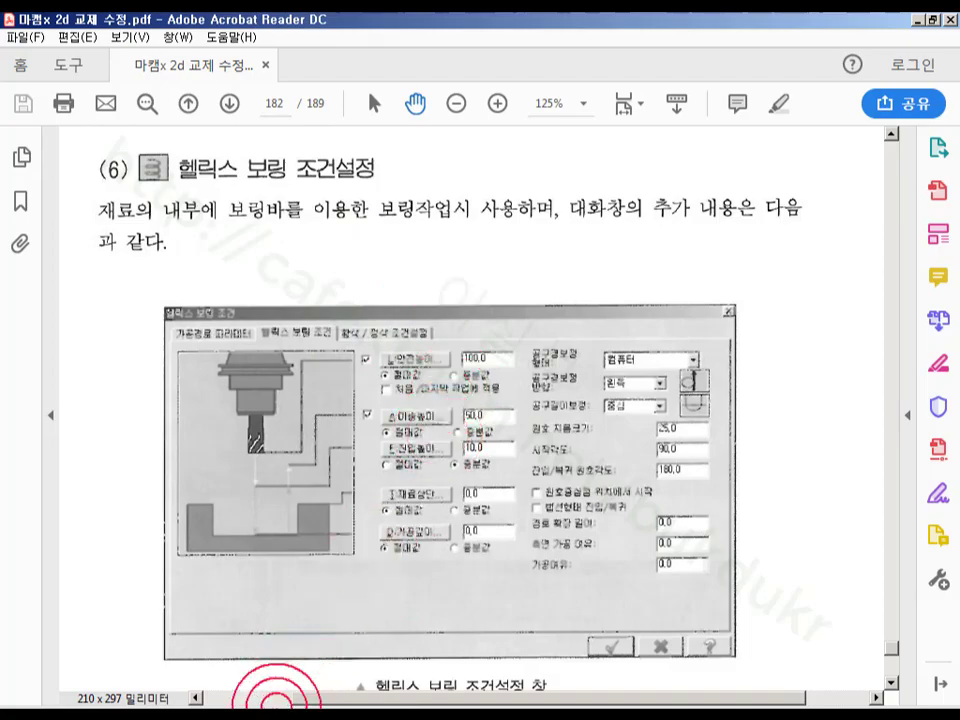
Switch back to Mastercam and, in top view, delete the whole obround slot outline including the geometry associated with toolpaths.
click(241, 714)
scroll(612, 432, down, 4)
scroll(590, 450, down, 3)
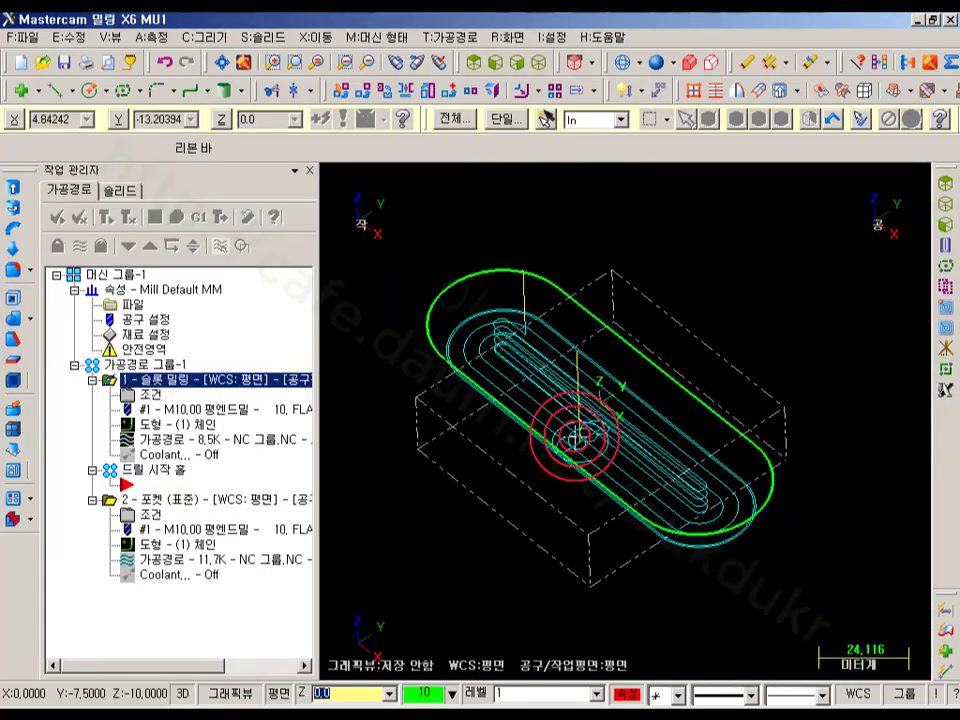
click(473, 62)
scroll(608, 460, down, 2)
scroll(486, 400, down, 3)
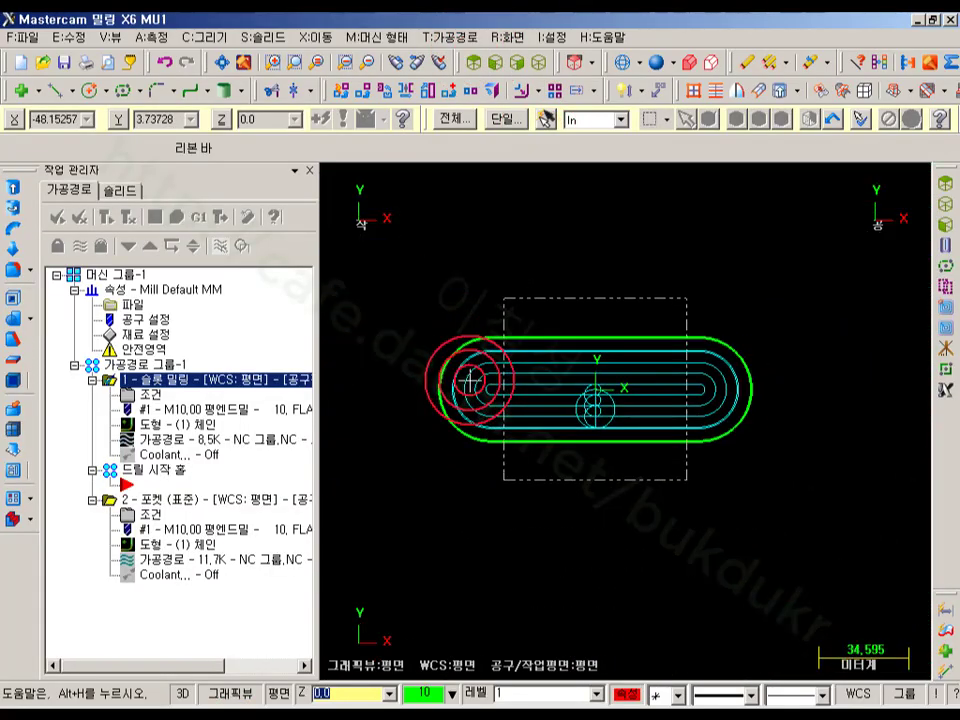
key(Delete)
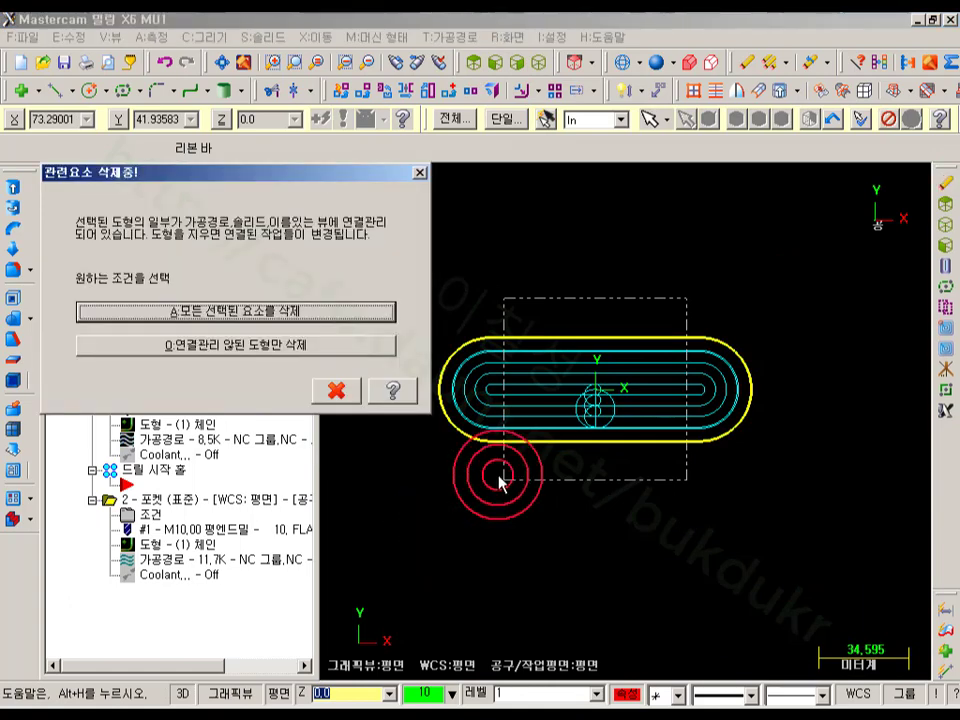
click(300, 310)
Draw a 50 mm diameter circle centred on the origin and show it in isometric view.
click(120, 90)
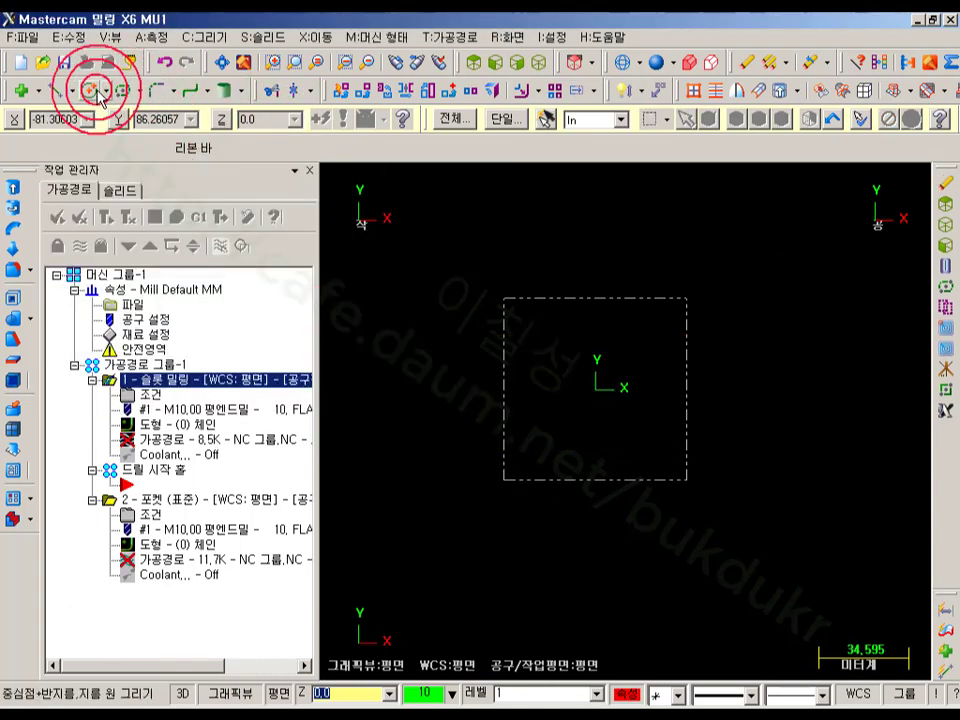
click(600, 396)
click(625, 357)
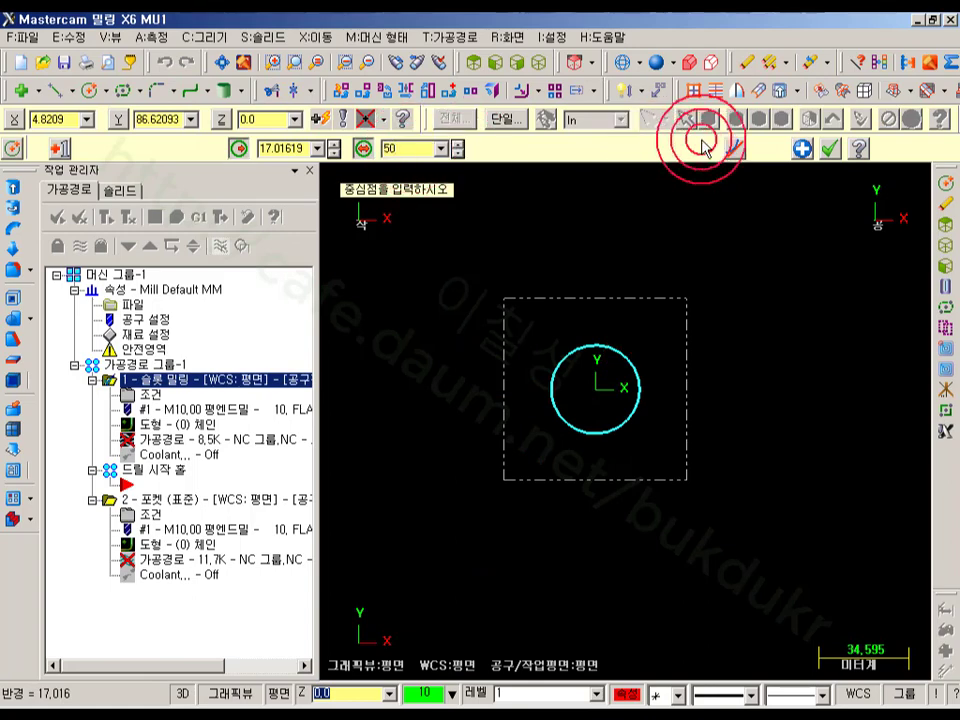
click(830, 148)
click(537, 64)
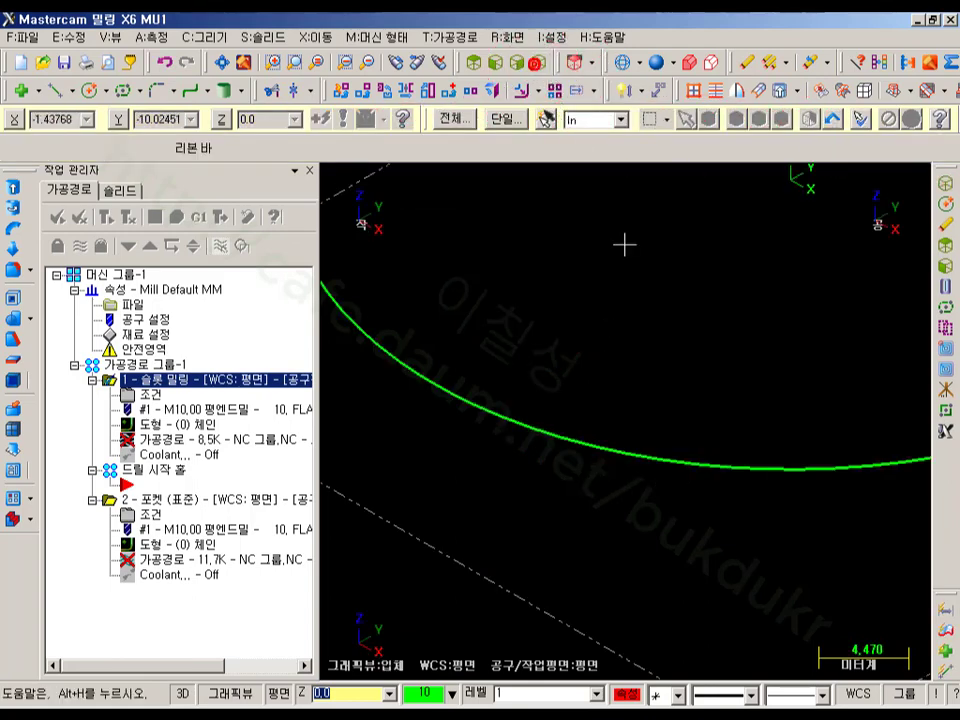
Delete the slot mill and pocket operations from toolpath group 1.
click(190, 380)
click(155, 366)
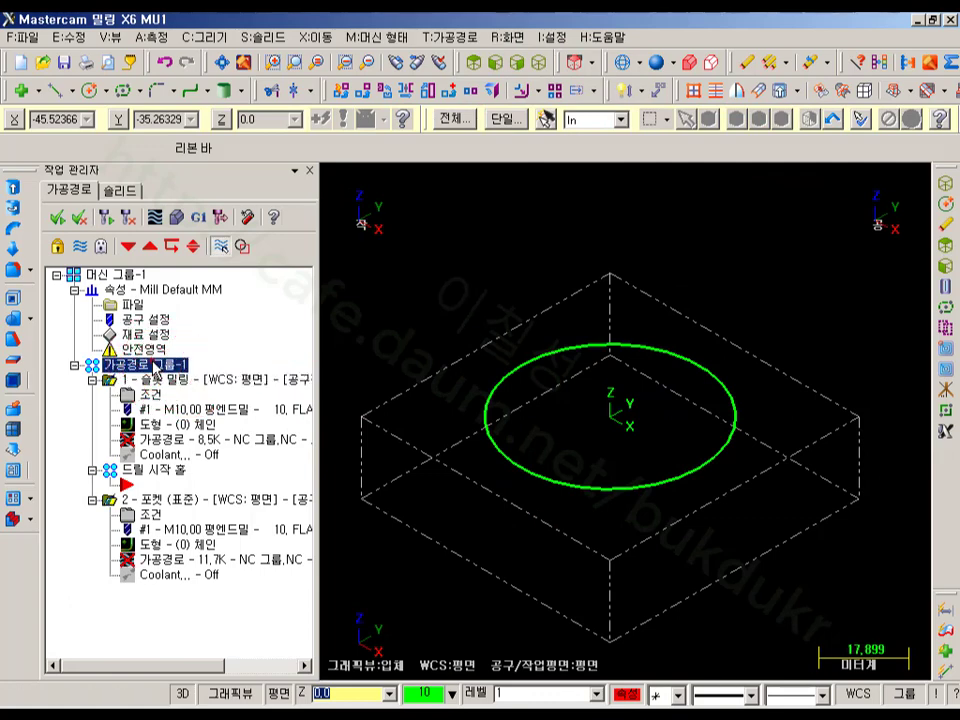
key(Delete)
click(566, 419)
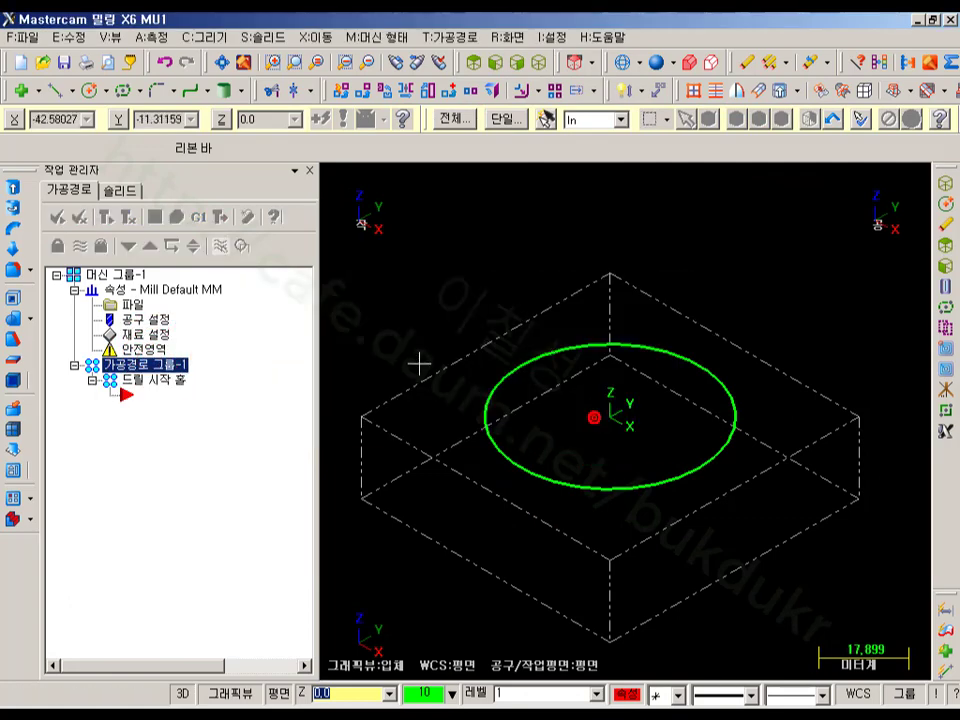
Start a pocket toolpath and chain the 50 mm circle as its boundary.
click(437, 57)
click(449, 37)
click(482, 108)
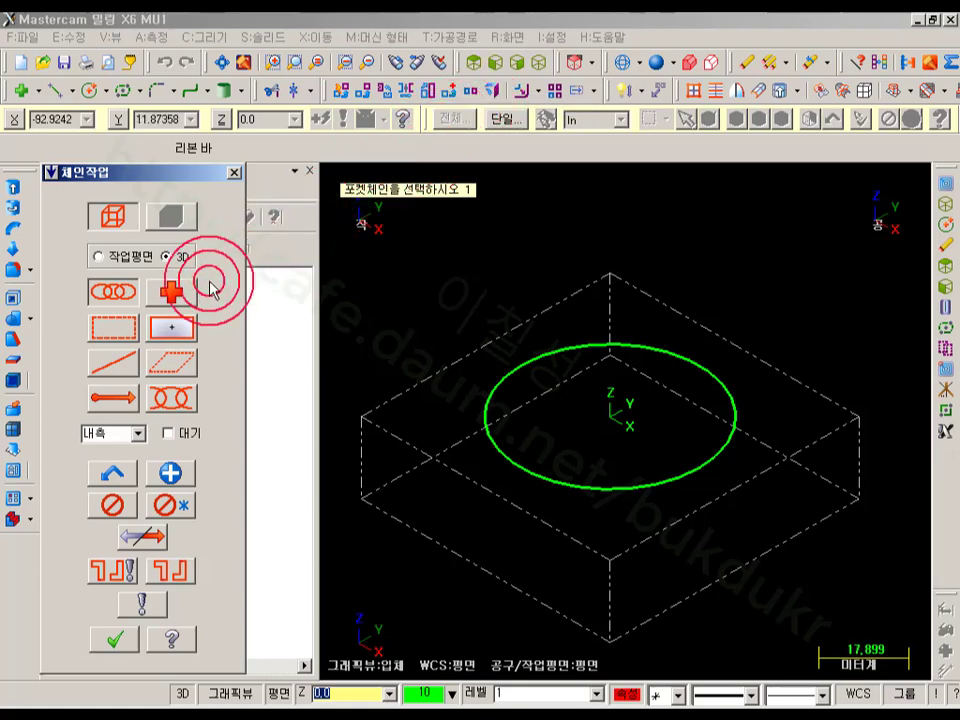
click(613, 425)
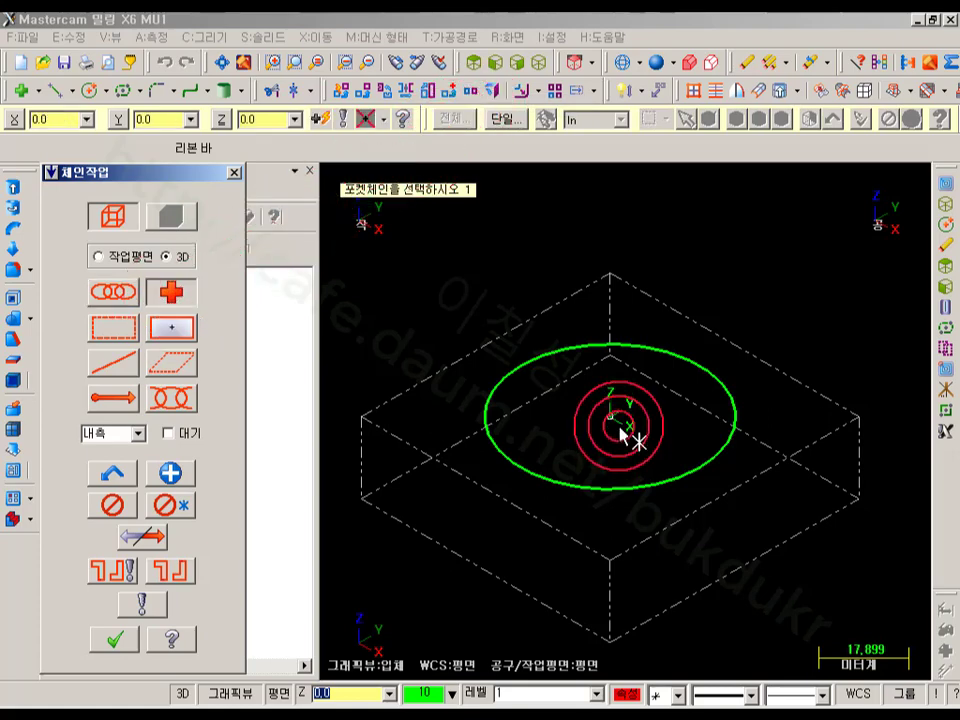
click(621, 418)
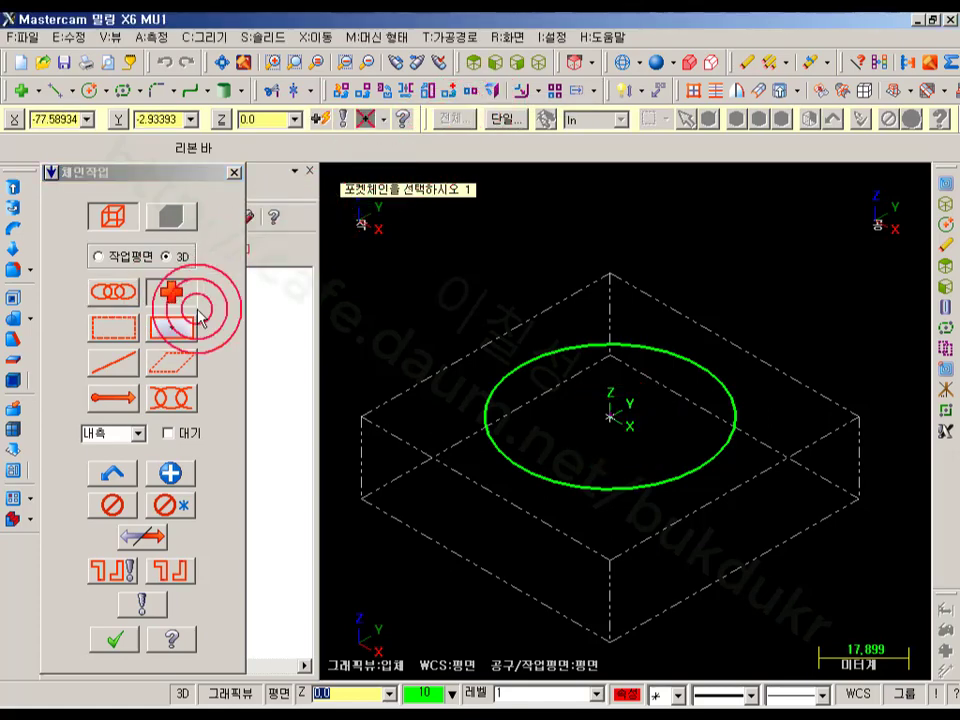
click(99, 290)
click(735, 417)
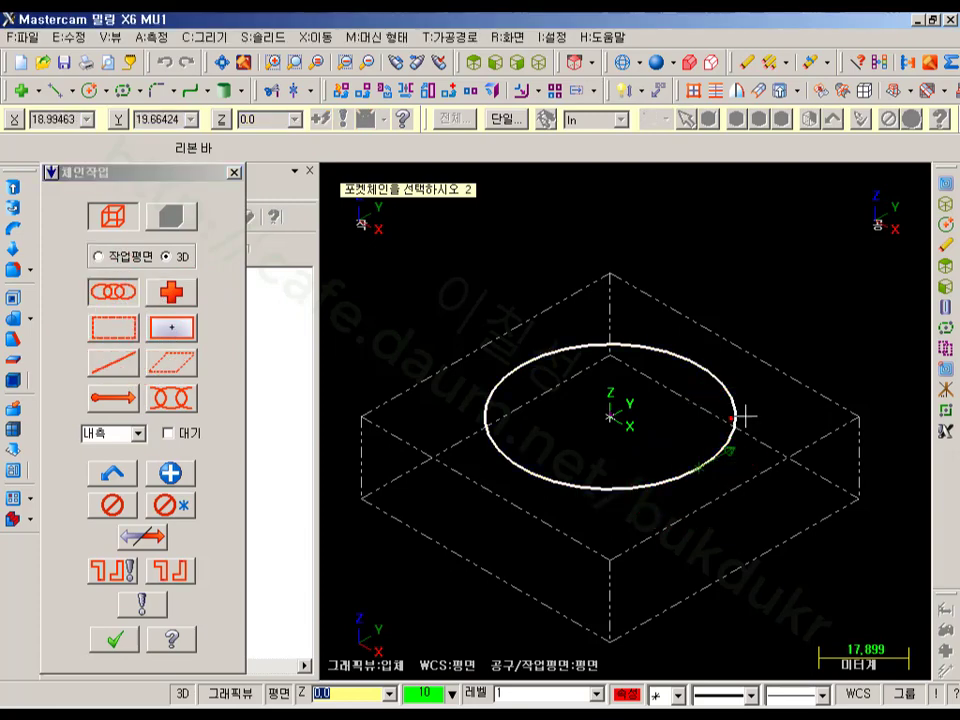
click(116, 638)
Check the pocket's chain list and generate the pocket toolpath with the 20 mm flat end mill.
click(698, 198)
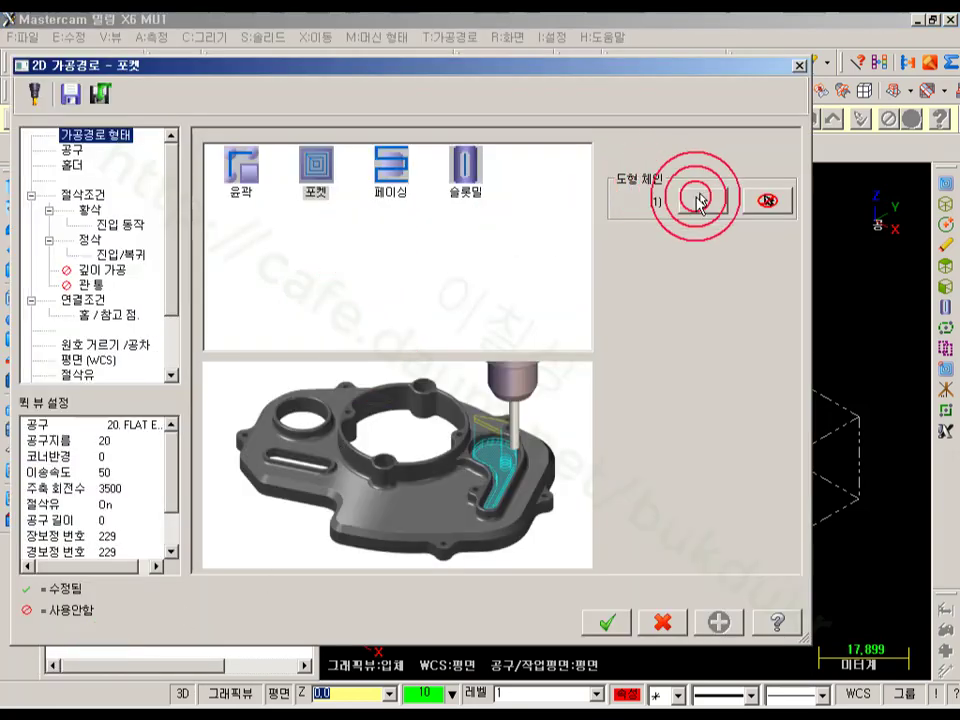
click(188, 376)
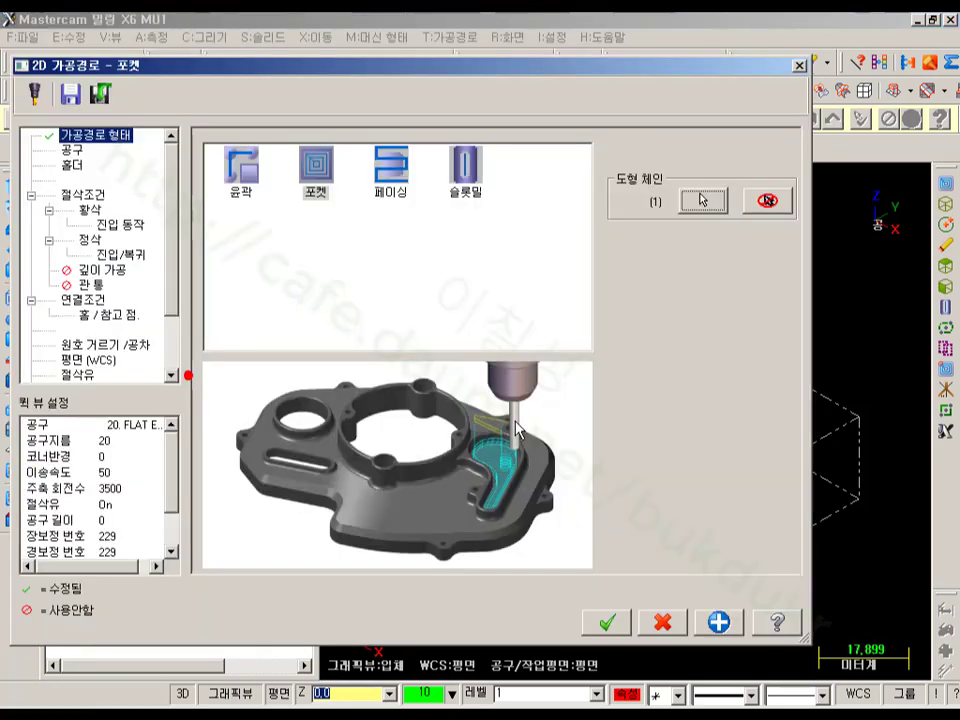
click(605, 625)
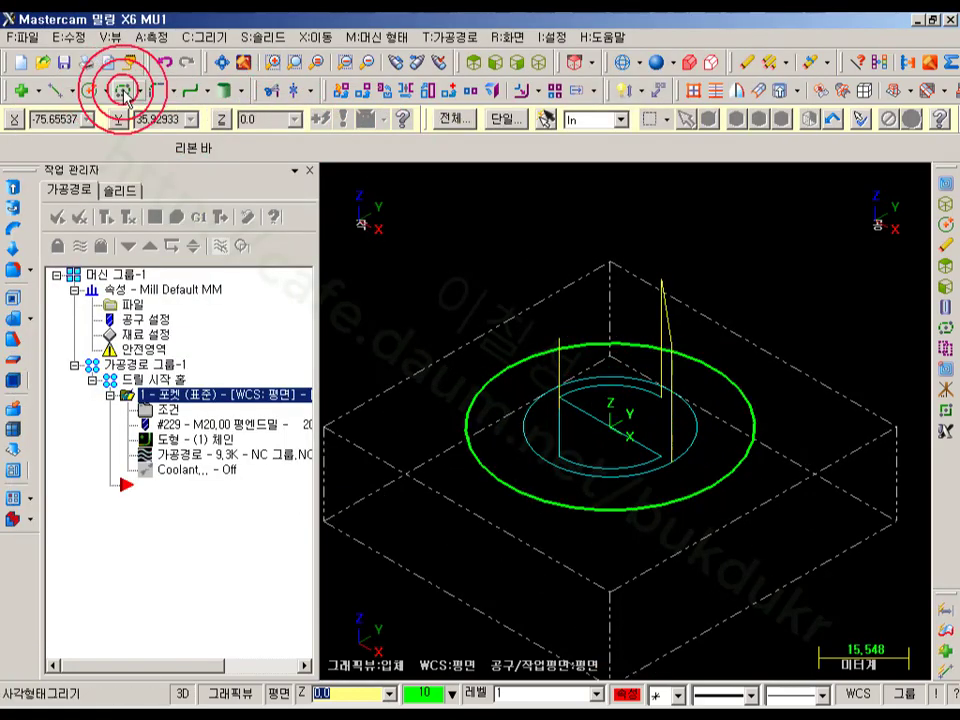
Create a point at the circle's centre on the origin.
scroll(664, 439, up, 3)
scroll(553, 414, up, 1)
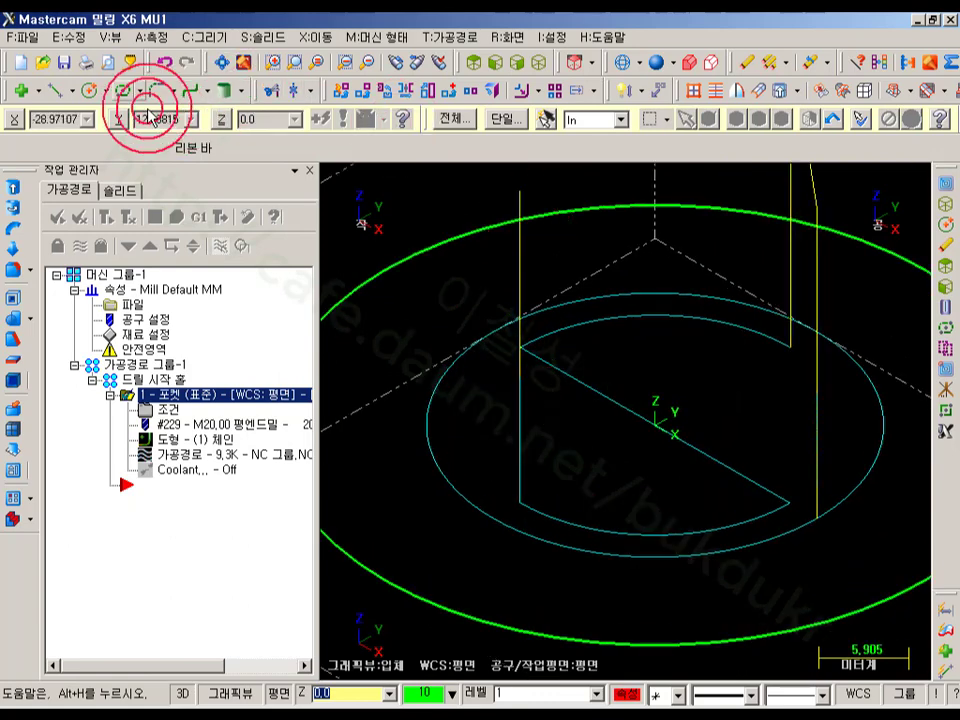
click(20, 90)
click(829, 148)
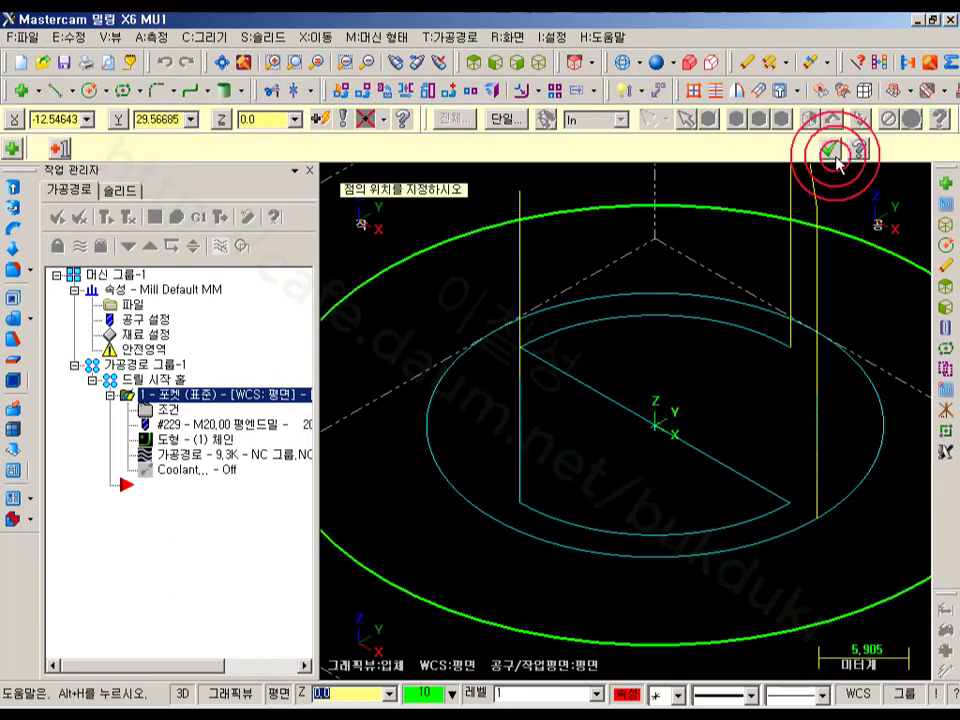
scroll(600, 415, down, 3)
Try to add the centre point as an extra chain in the pocket's chain manager.
click(168, 439)
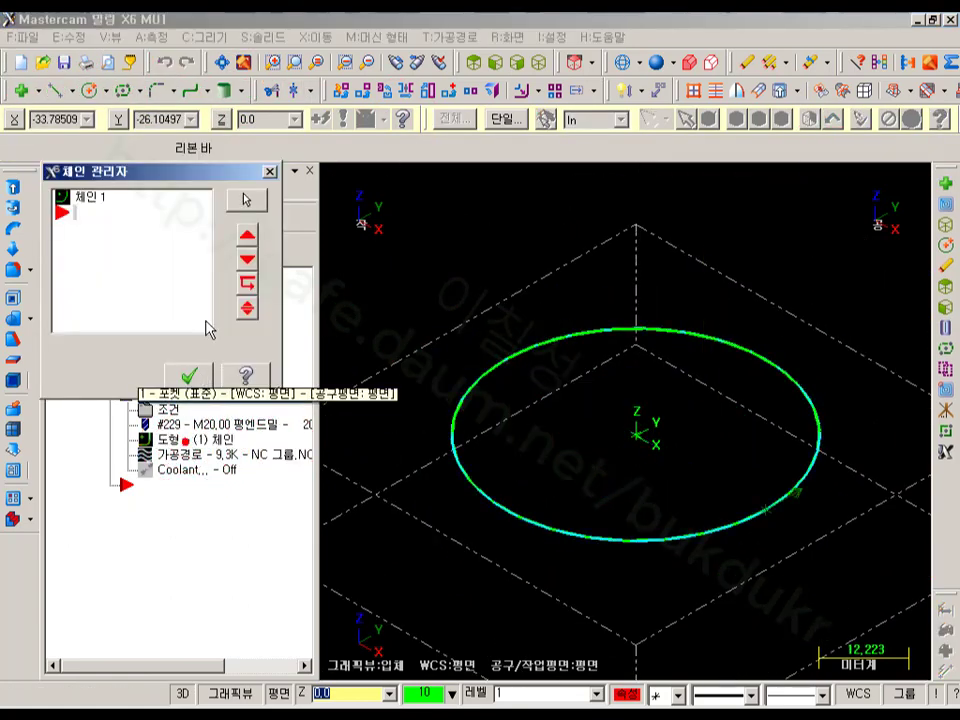
right_click(124, 257)
click(183, 270)
click(180, 288)
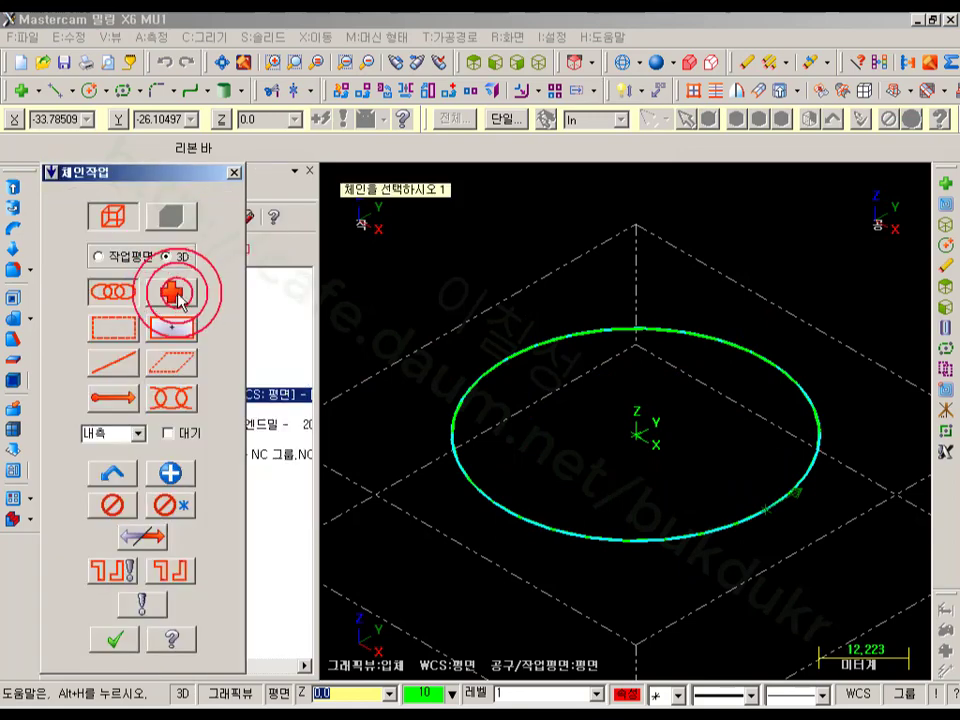
click(634, 443)
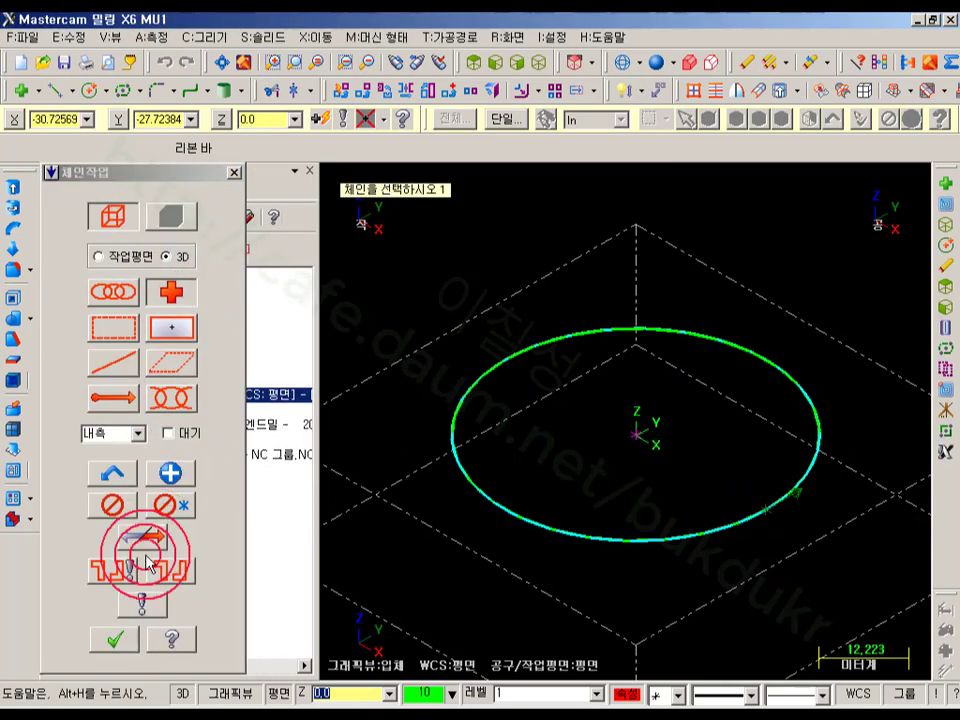
click(115, 638)
Place the chain manager's insertion marker above chain 1 and try again to add the centre point as a chain.
mouse_move(107, 201)
mouse_down()
mouse_move(131, 214)
mouse_move(239, 227)
mouse_up()
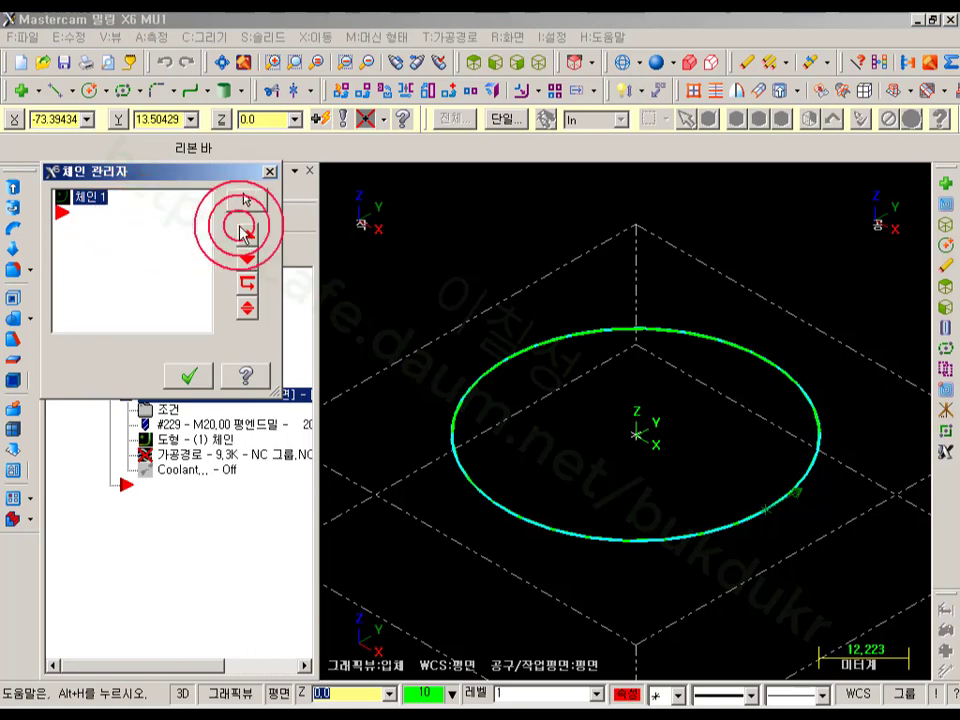
right_click(135, 207)
click(202, 220)
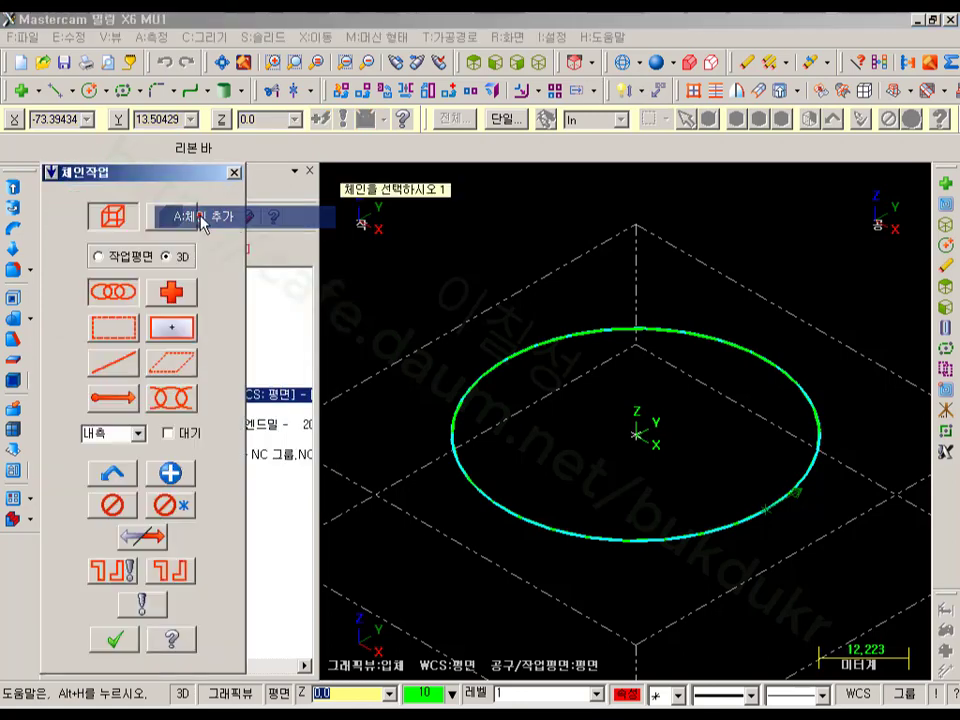
click(175, 290)
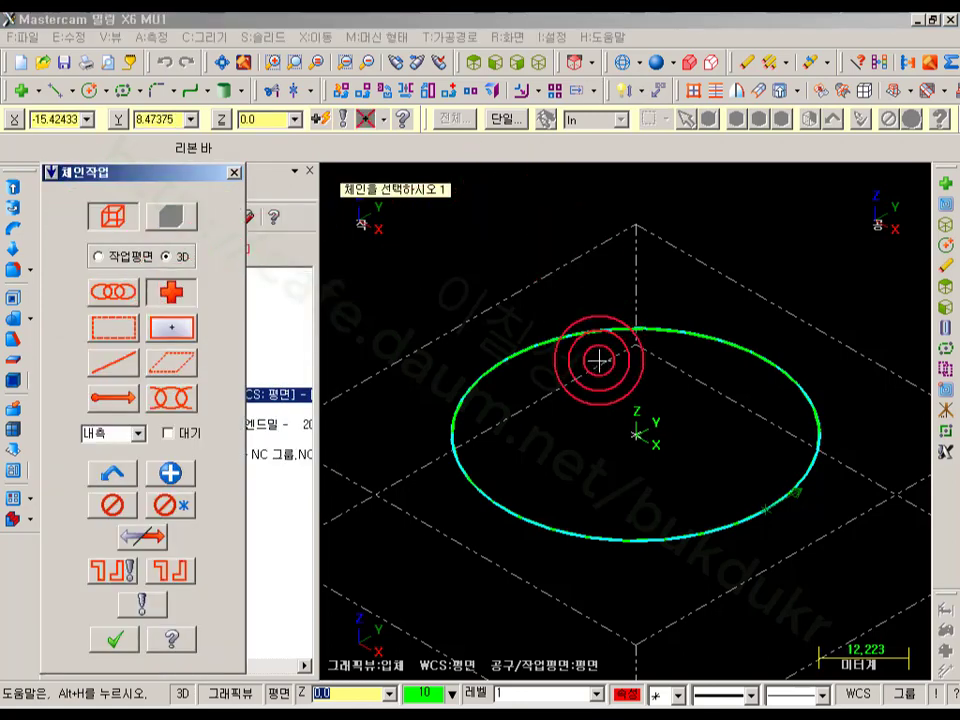
click(624, 438)
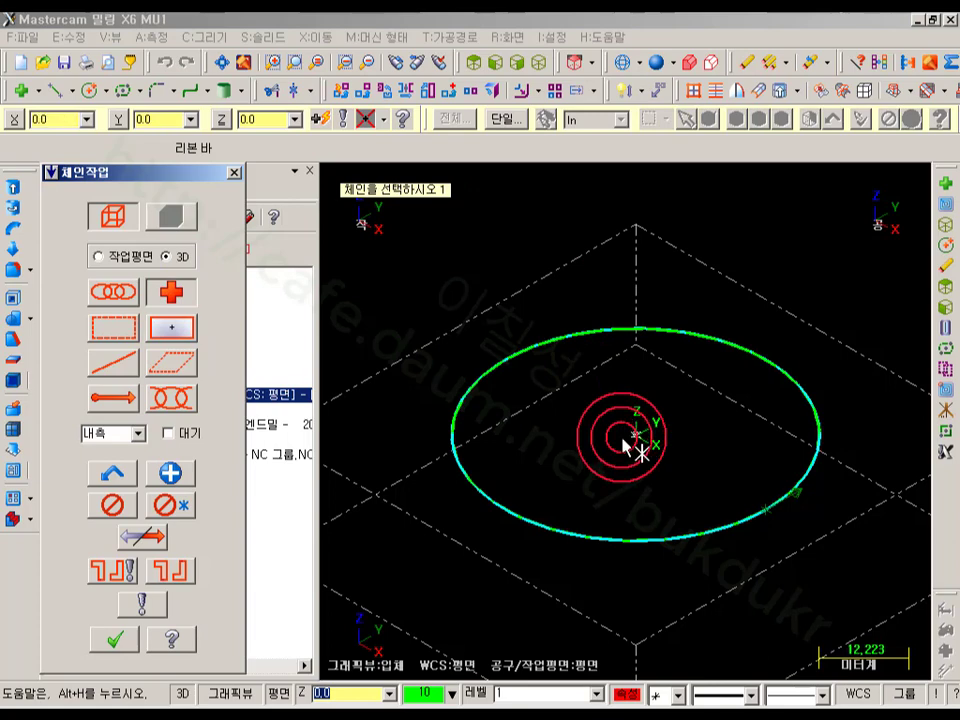
scroll(628, 439, up, 4)
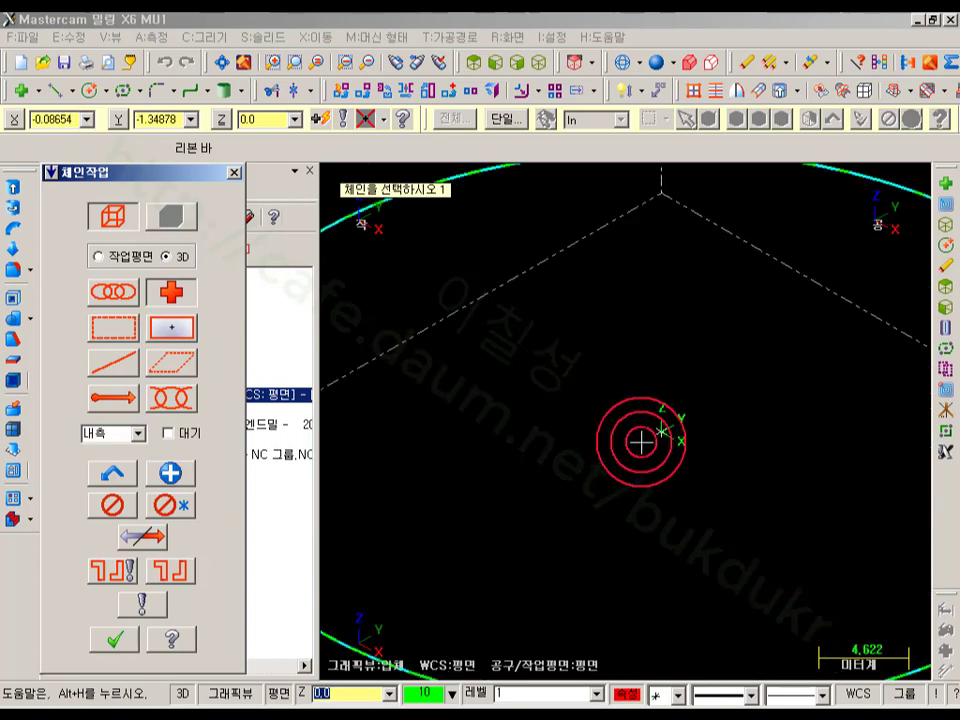
click(646, 443)
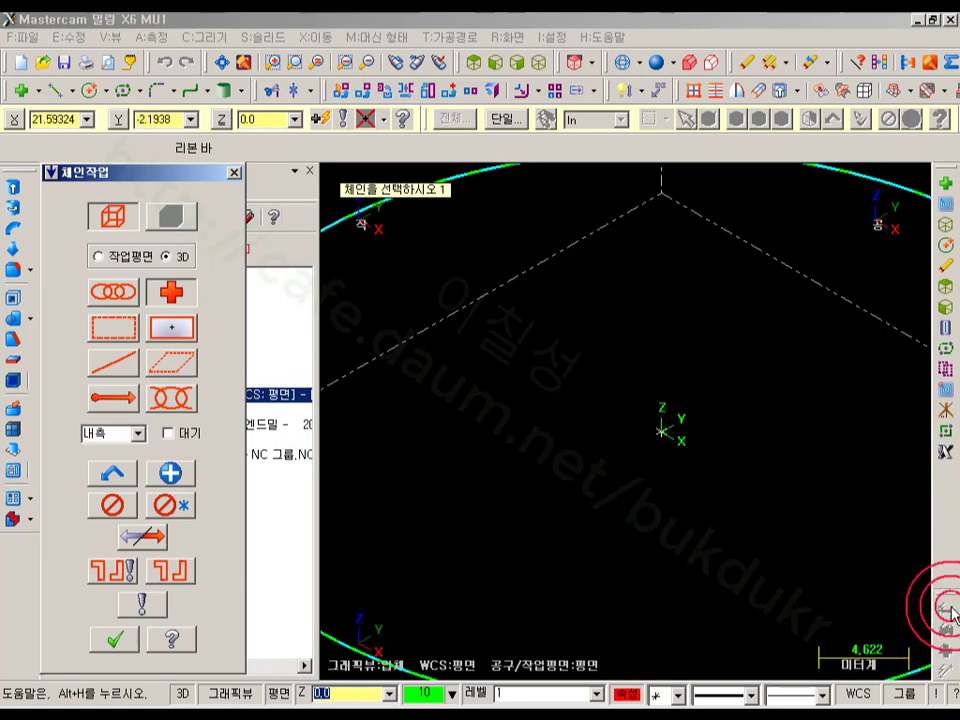
Expand the selection mask toolbar, try picking a point just off the circle's centre, close the chain manager, and remove the stray point.
drag(951, 612, 925, 222)
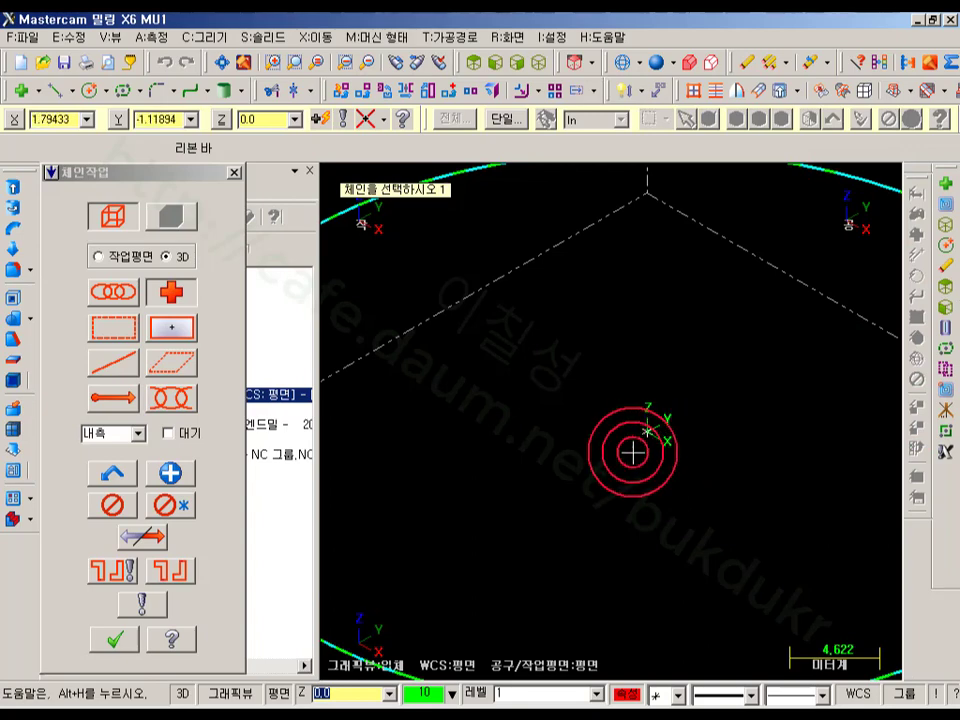
click(631, 481)
key(Return)
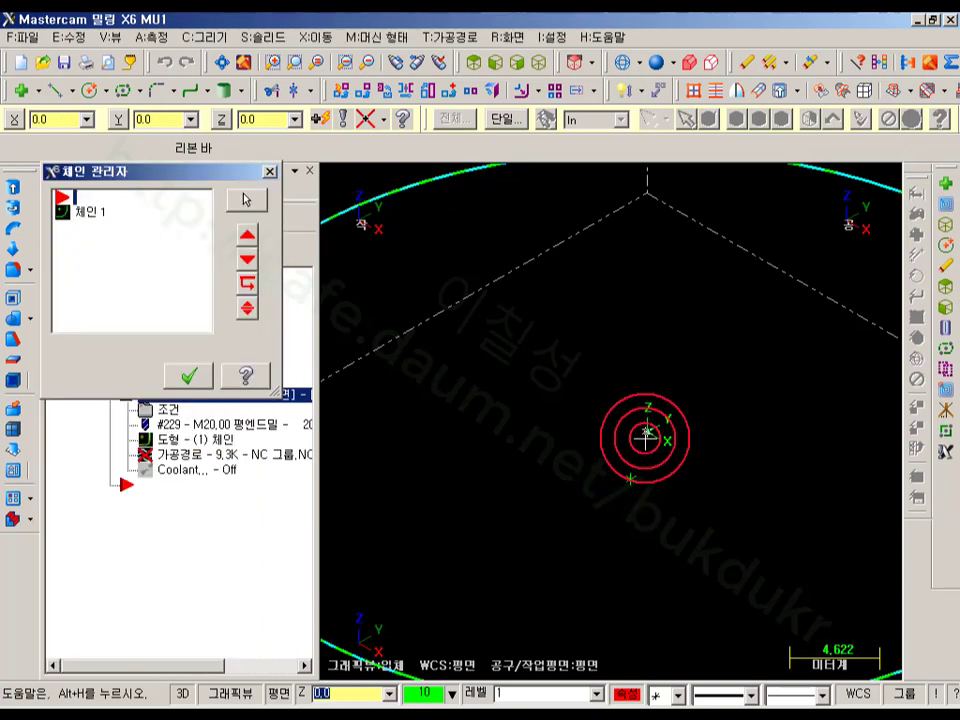
key(Return)
click(636, 479)
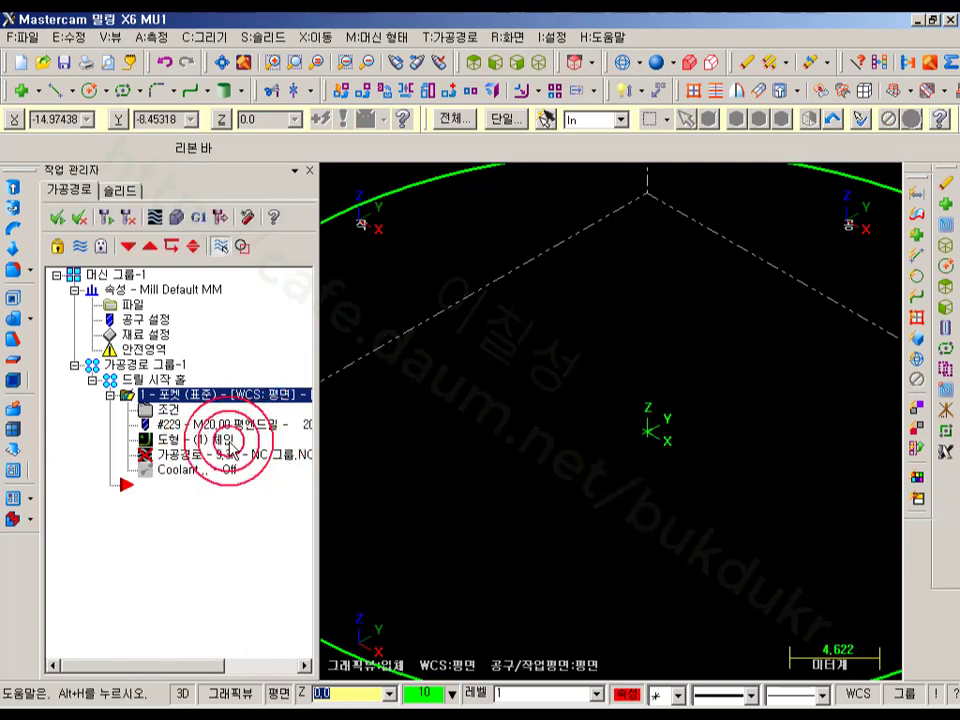
Reopen the pocket's chain manager and try once more to add the circle's centre point as a point chain.
double_click(186, 440)
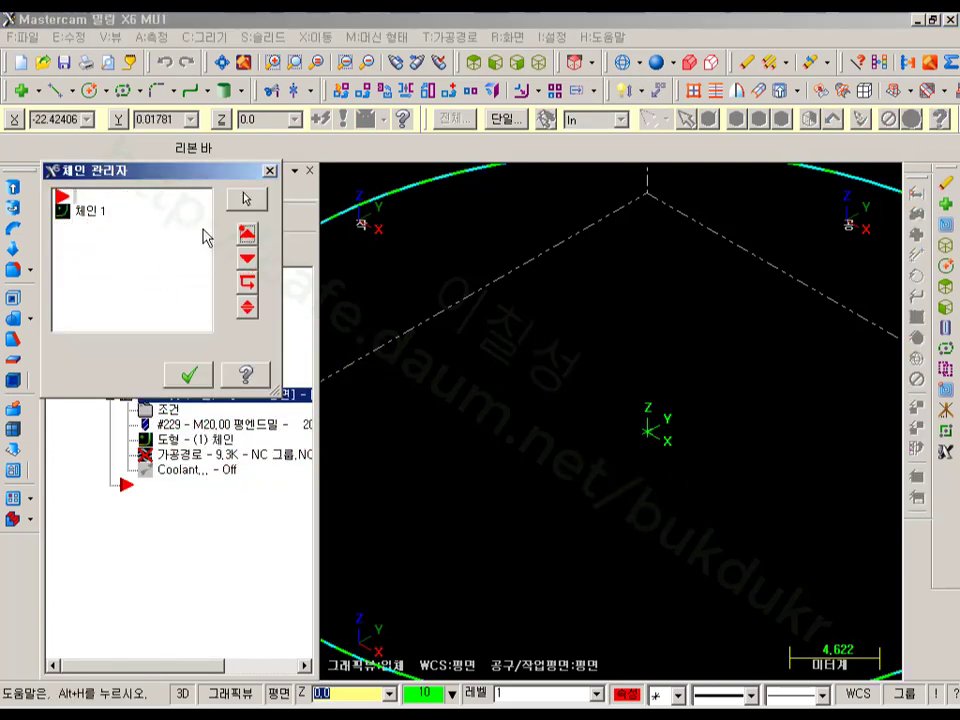
right_click(133, 192)
click(178, 210)
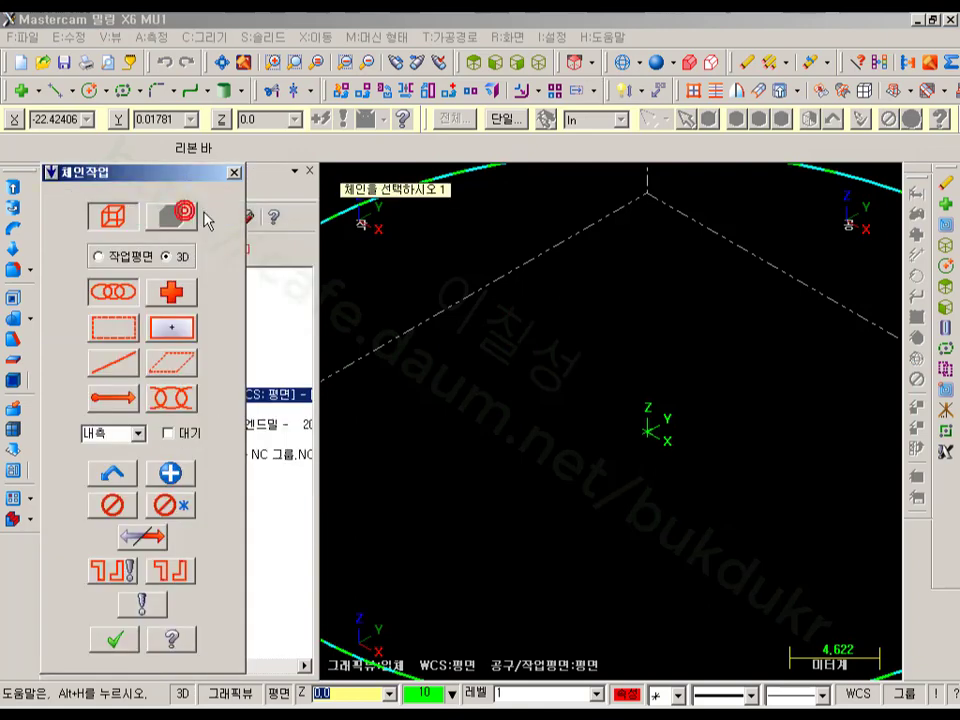
click(173, 294)
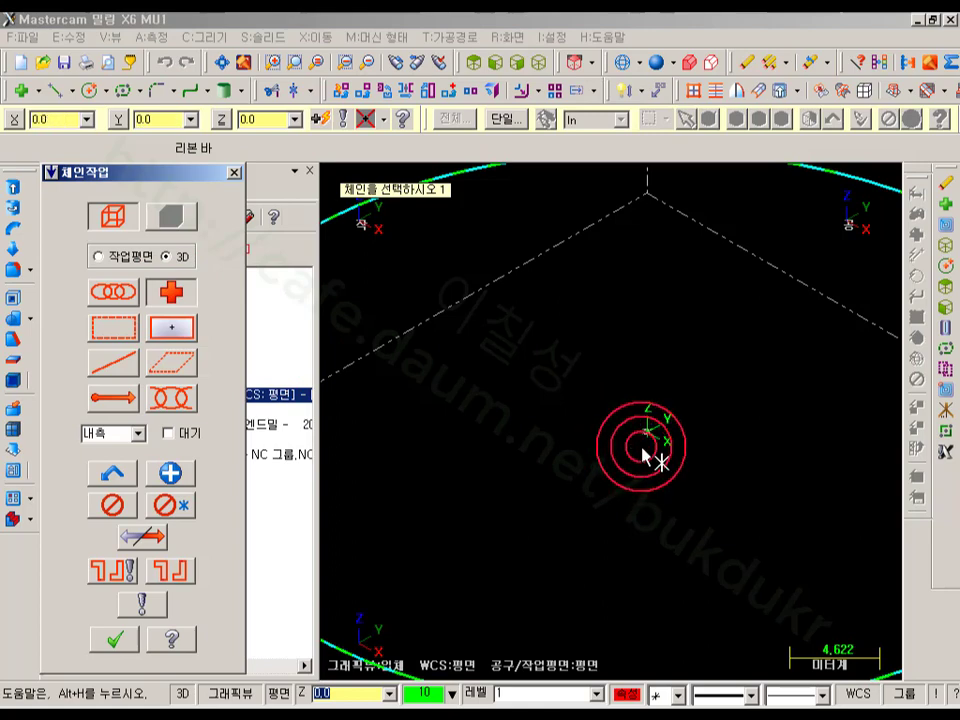
click(643, 449)
click(117, 639)
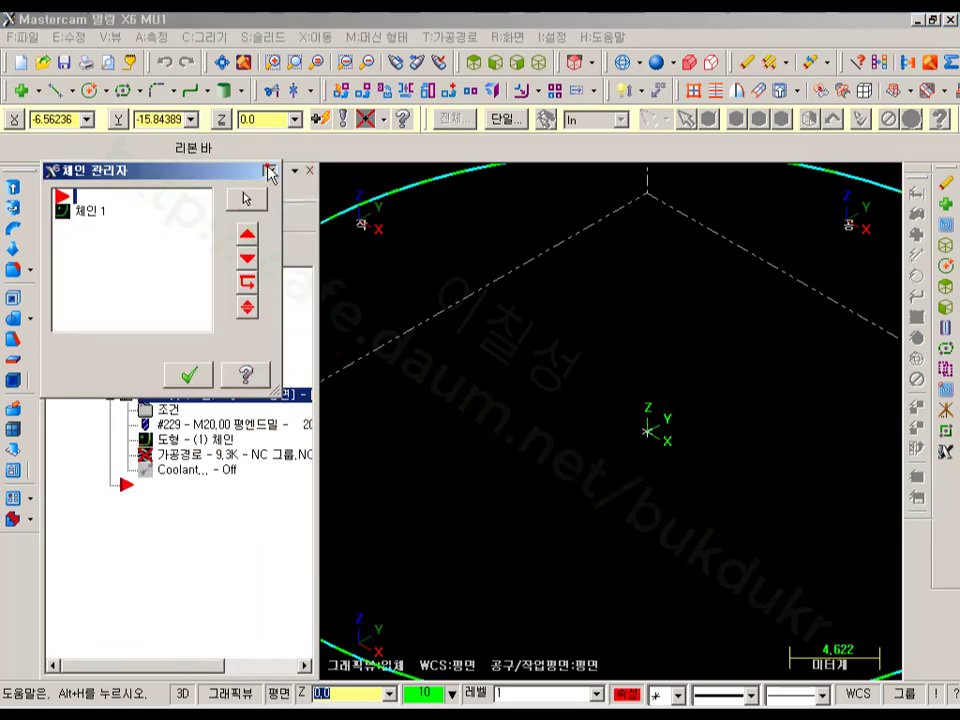
click(270, 171)
Hide the coordinate axes and switch to the top view of the circle.
scroll(640, 325, down, 12)
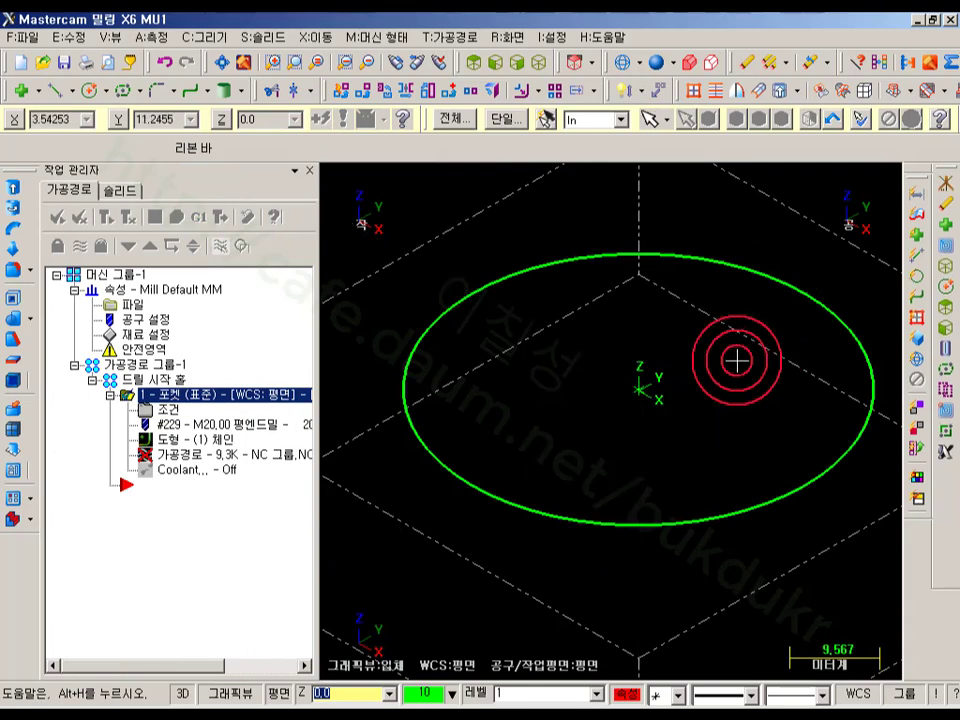
key(alt+F9)
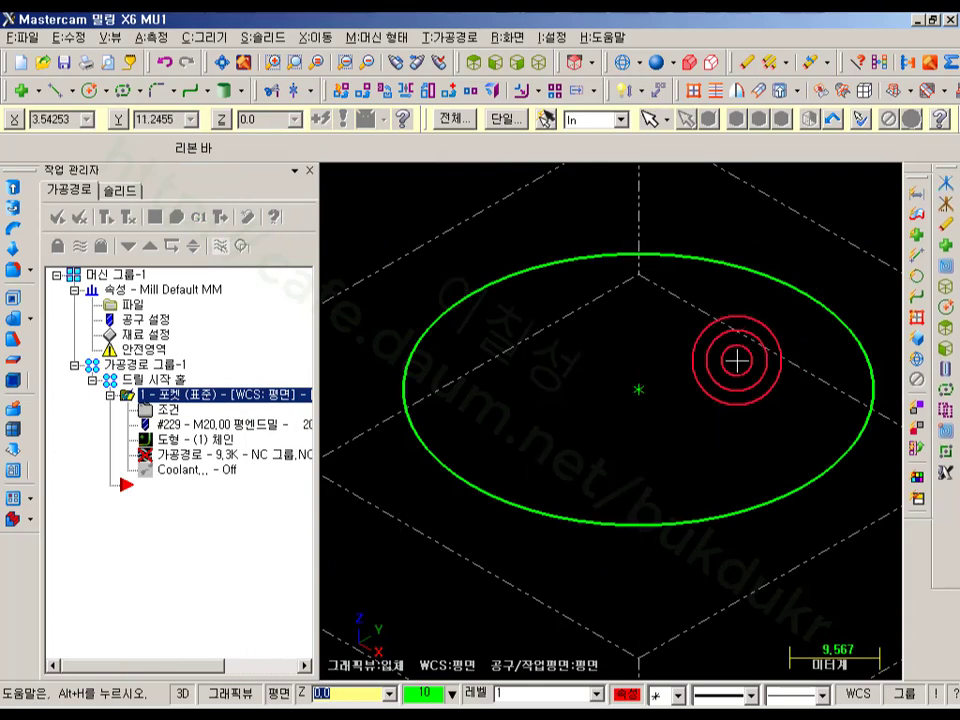
click(474, 63)
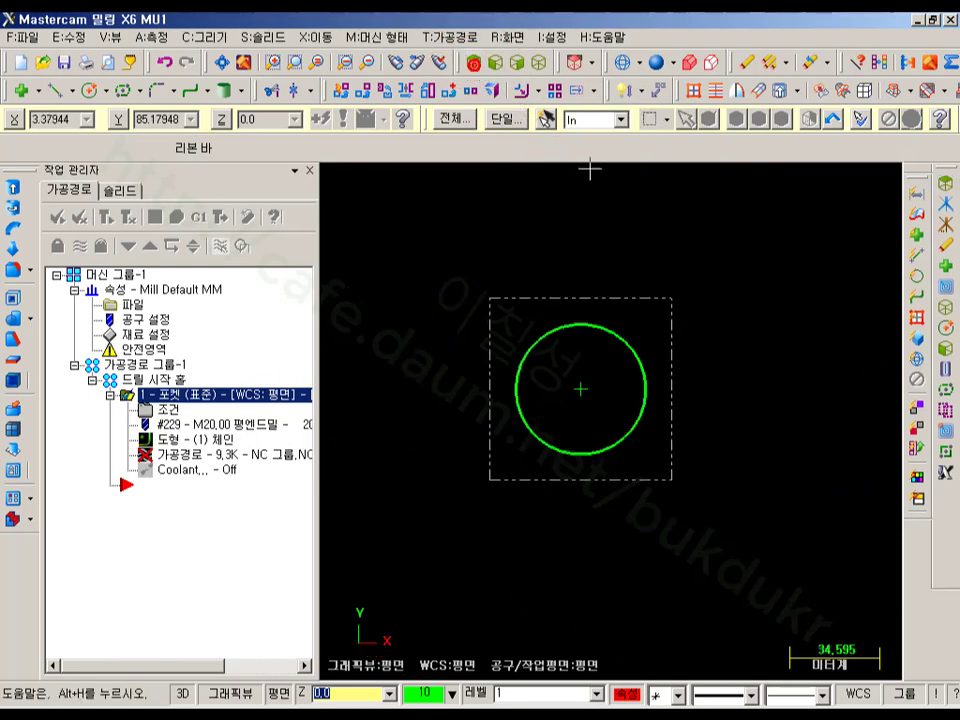
scroll(540, 364, up, 3)
scroll(601, 392, up, 1)
Turn off origin snapping in the AutoCursor settings.
right_click(424, 221)
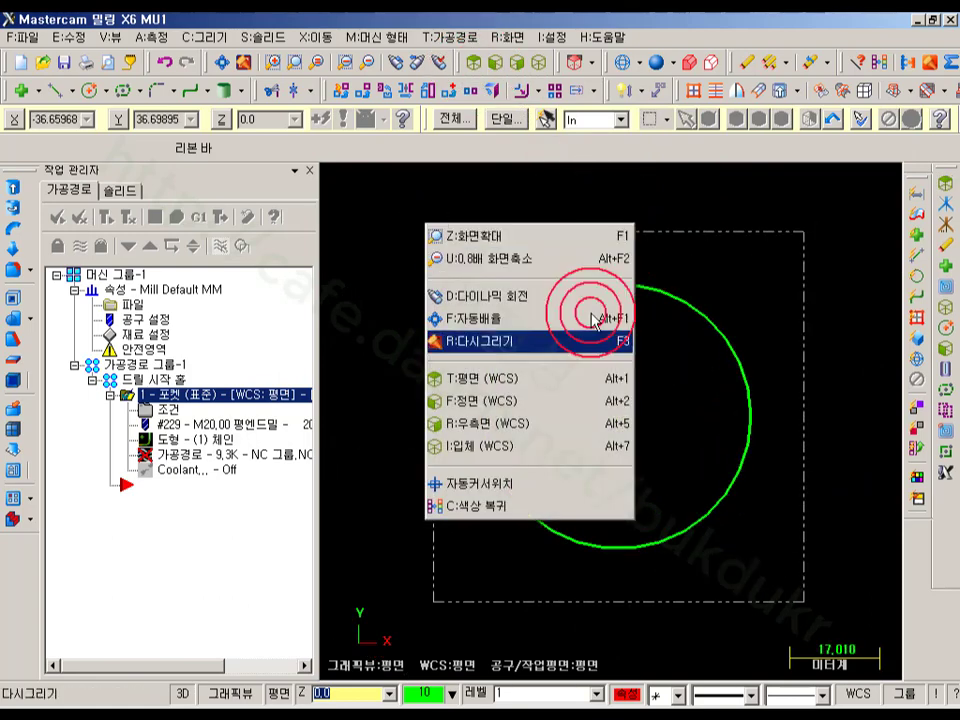
click(537, 490)
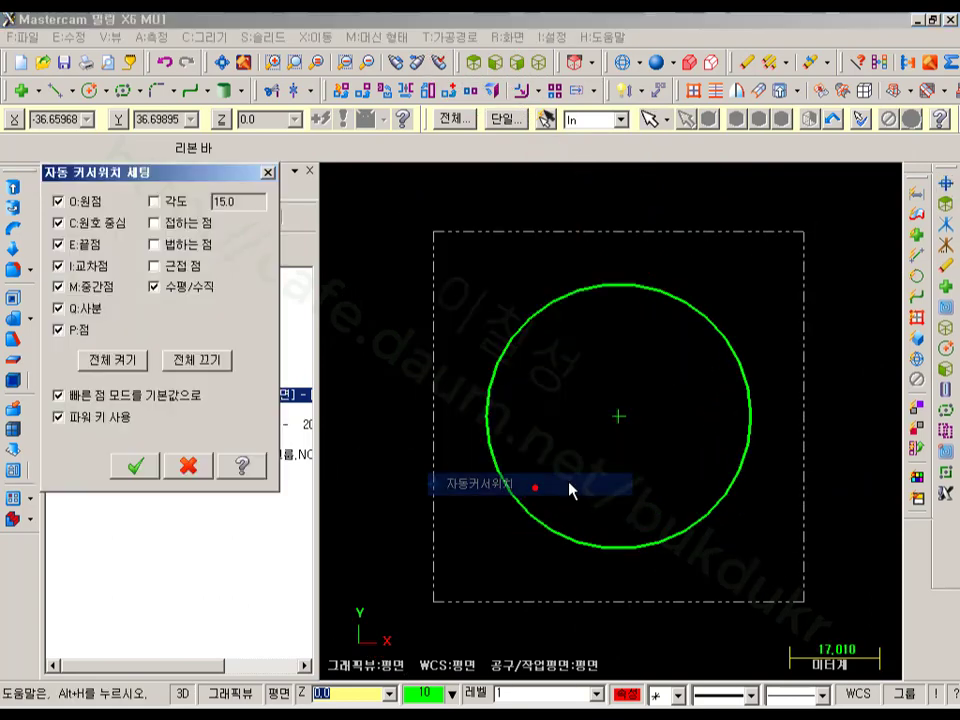
click(58, 200)
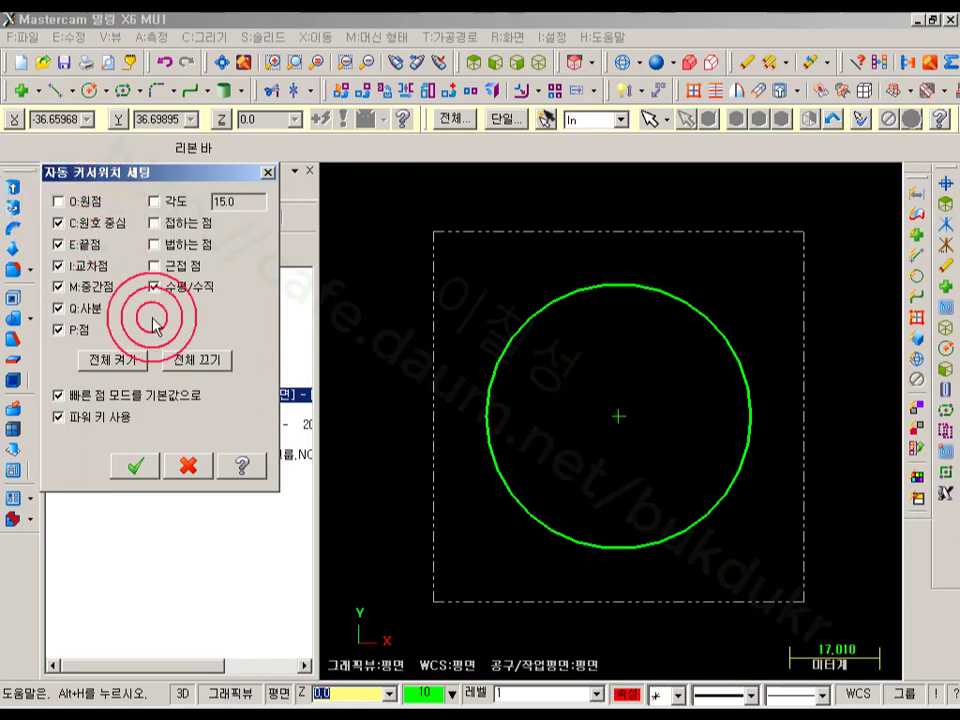
click(133, 468)
Insert the circle's centre point as a point chain above chain 1 in the pocket's chain manager.
click(145, 439)
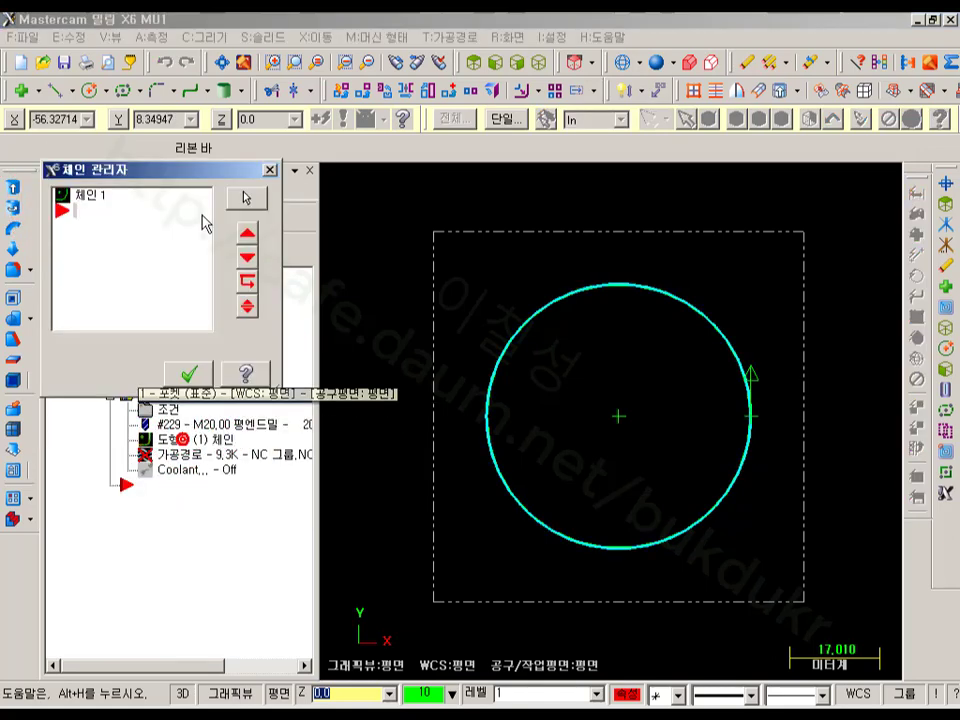
right_click(145, 205)
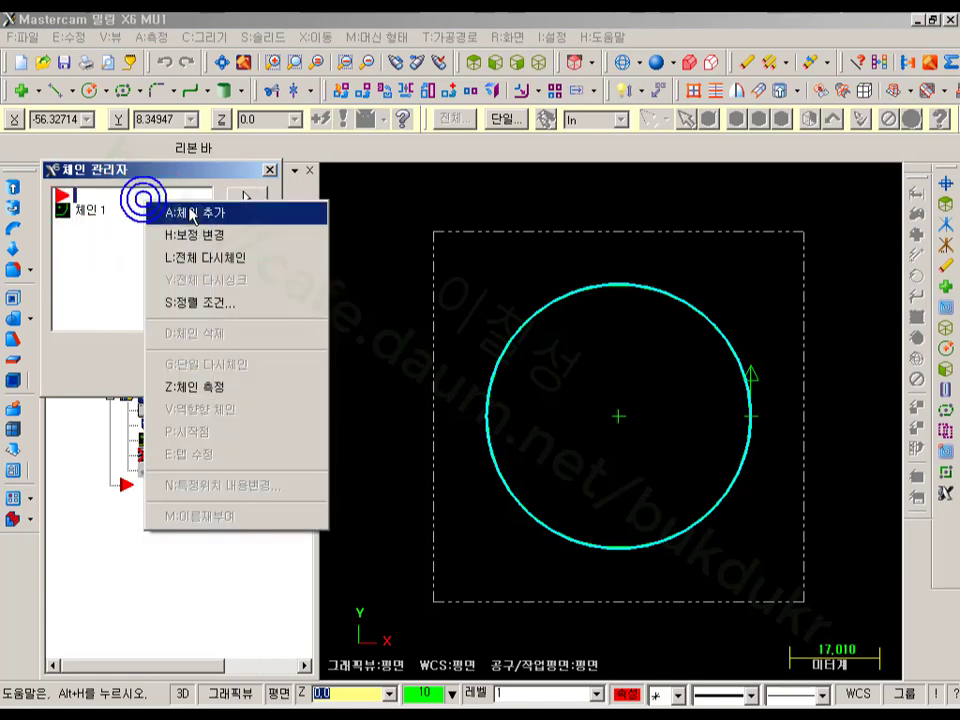
click(189, 208)
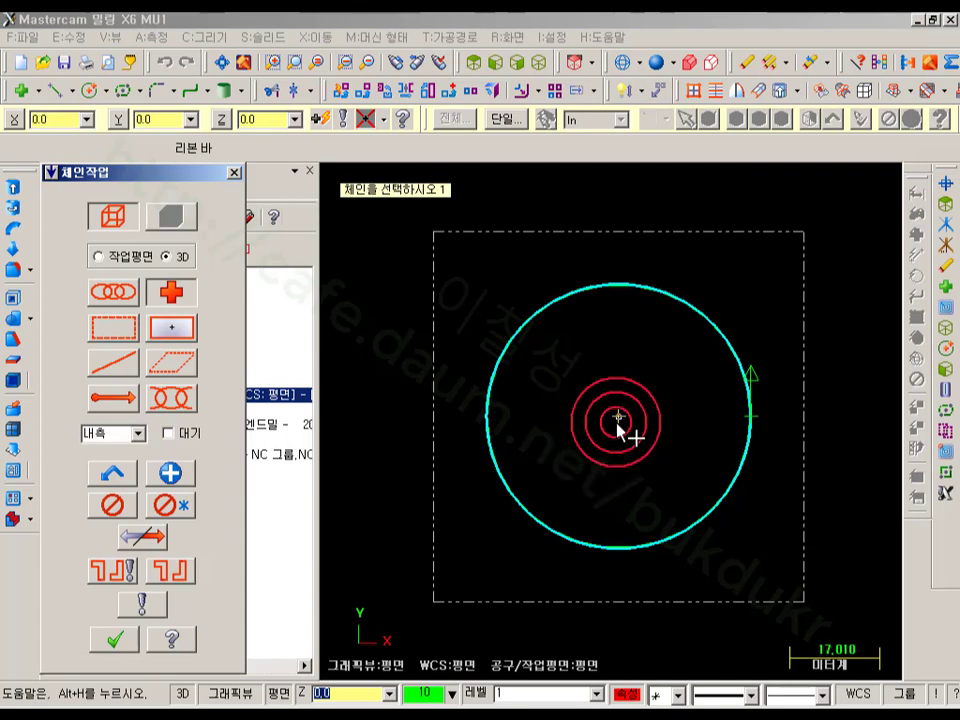
click(619, 418)
click(114, 638)
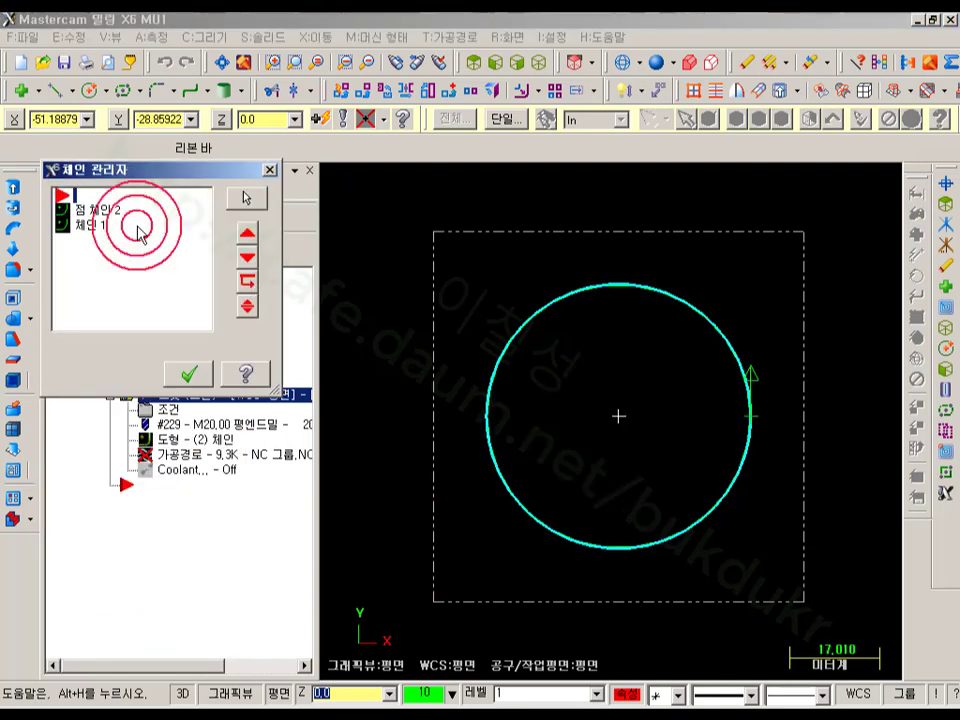
Highlight the point chain and chain 1 to check their geometry and order, and accept the chain list.
click(99, 211)
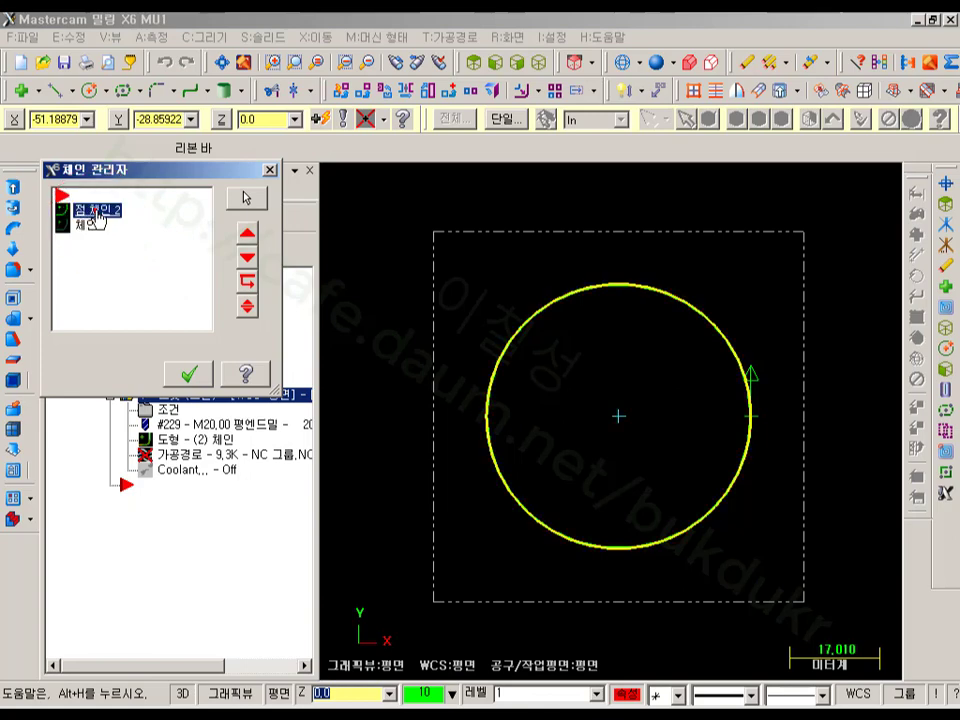
click(97, 211)
click(90, 226)
click(97, 211)
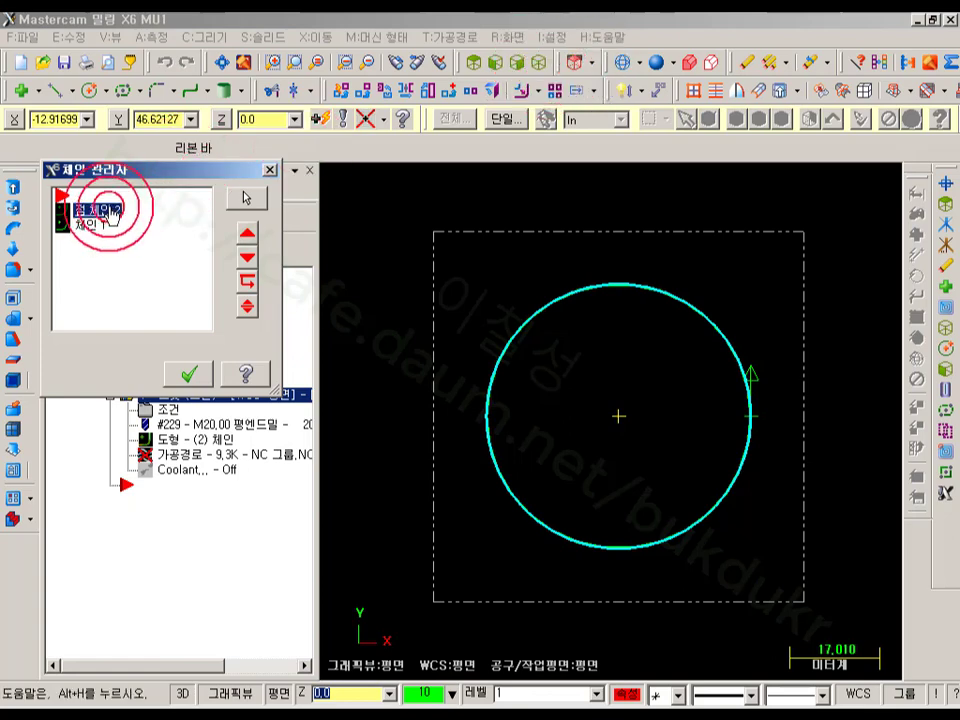
click(187, 375)
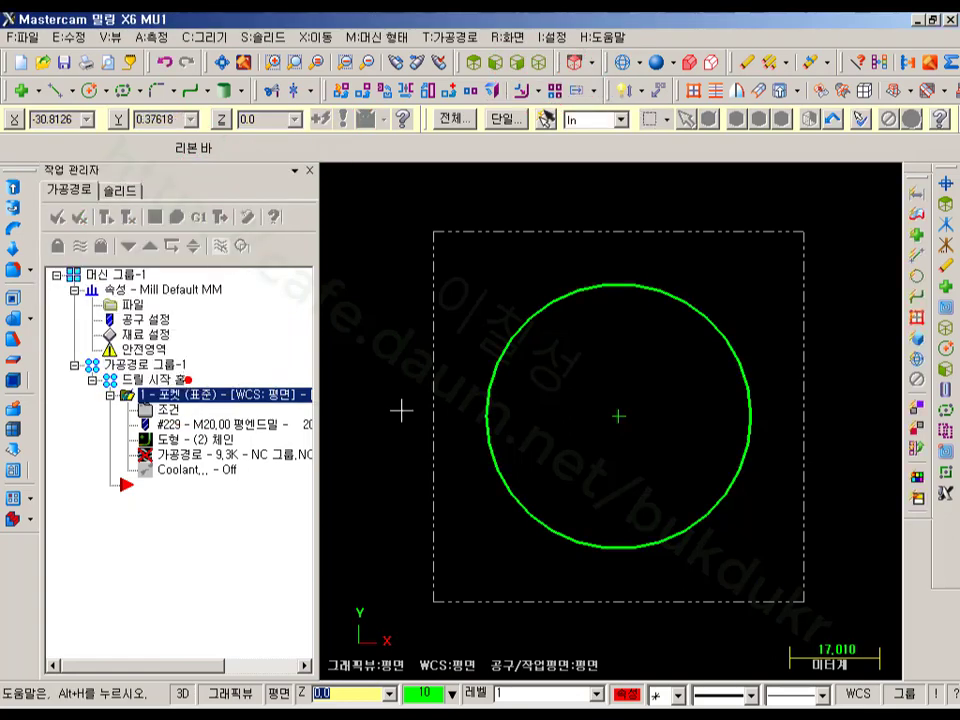
Set the pocket's roughing method to true spiral with a stepover of 50% of the tool diameter.
click(170, 410)
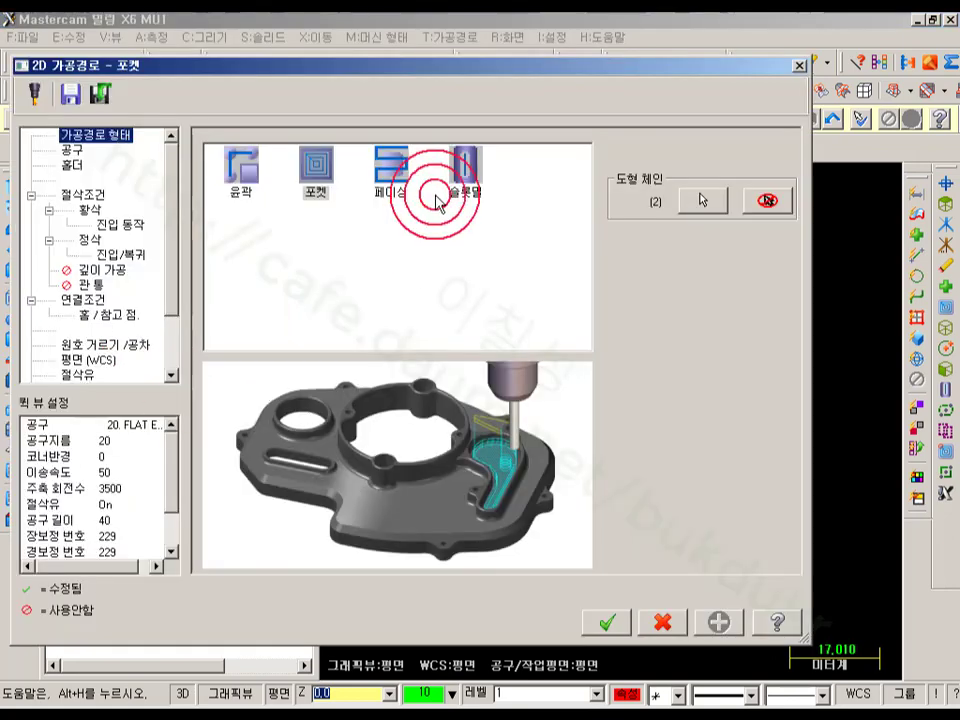
click(88, 193)
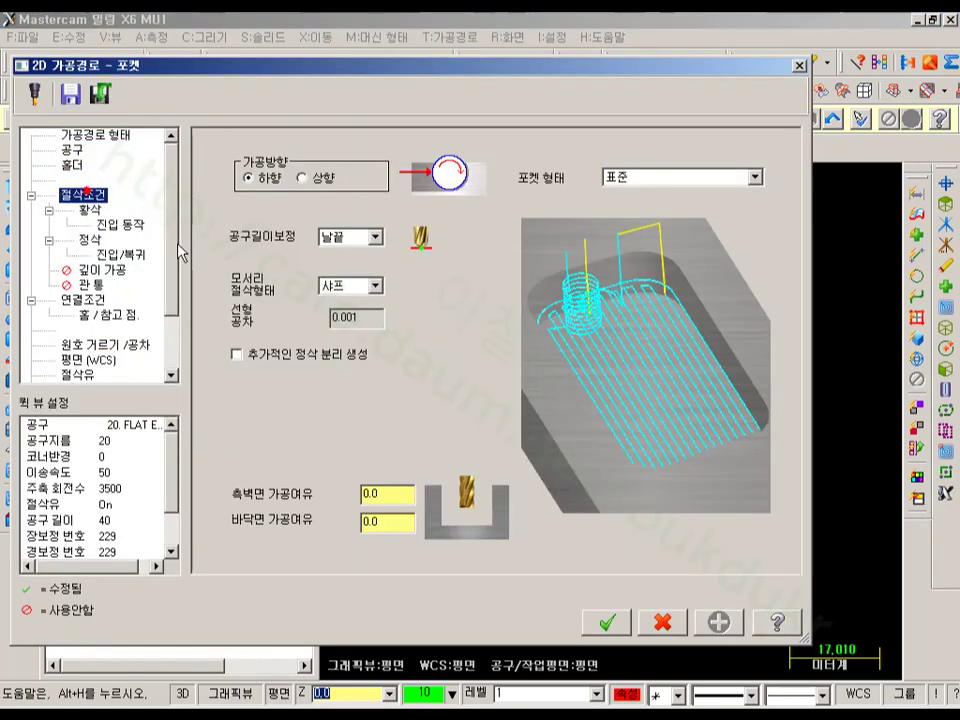
click(78, 210)
click(762, 251)
click(735, 213)
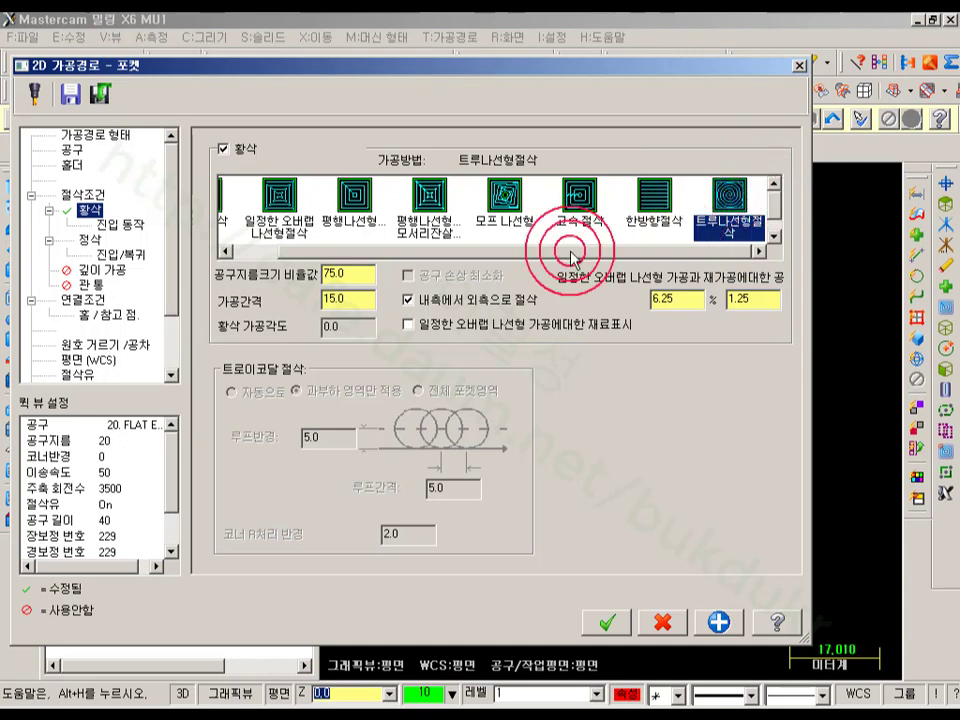
click(362, 272)
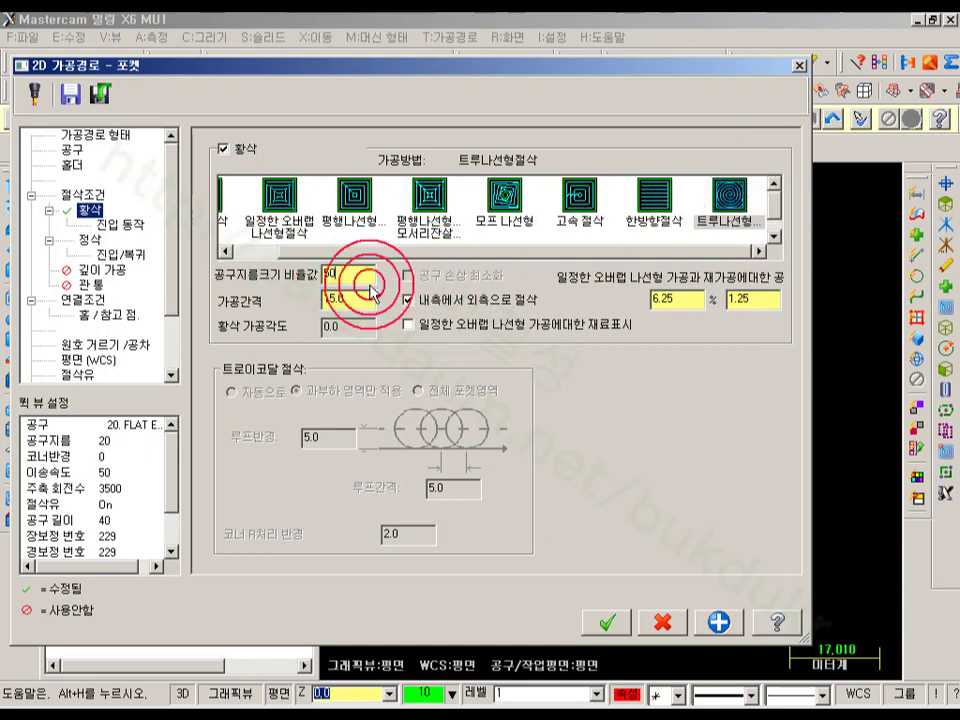
click(362, 302)
Set helix entry with 10% minimum radius, 45% maximum radius and a plunge angle of 2, entering at the first chained geometry's position.
click(119, 225)
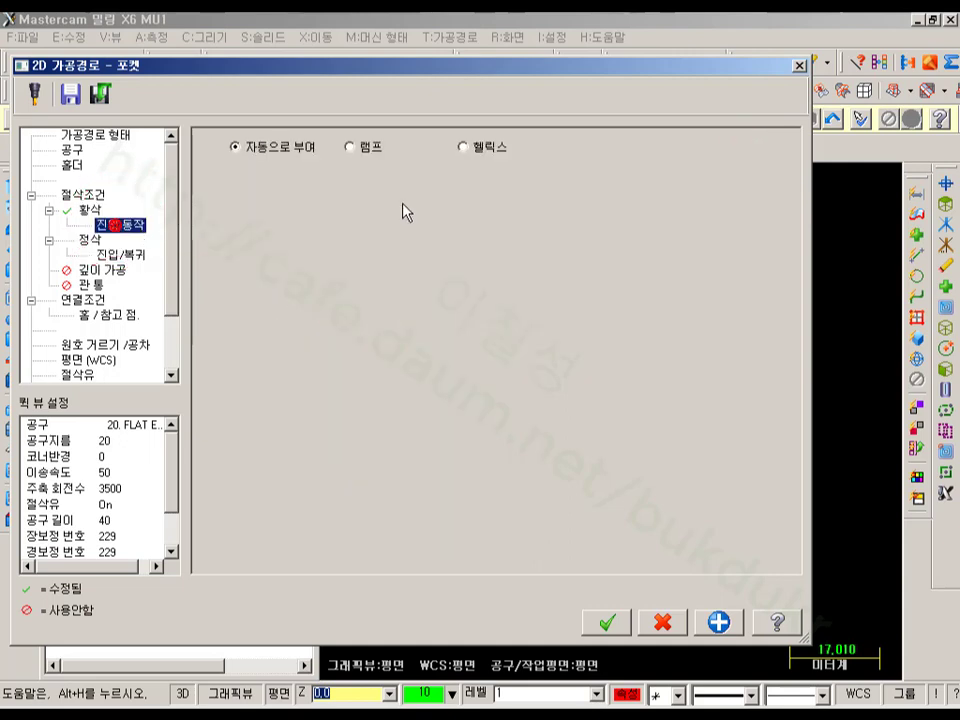
click(461, 147)
click(380, 185)
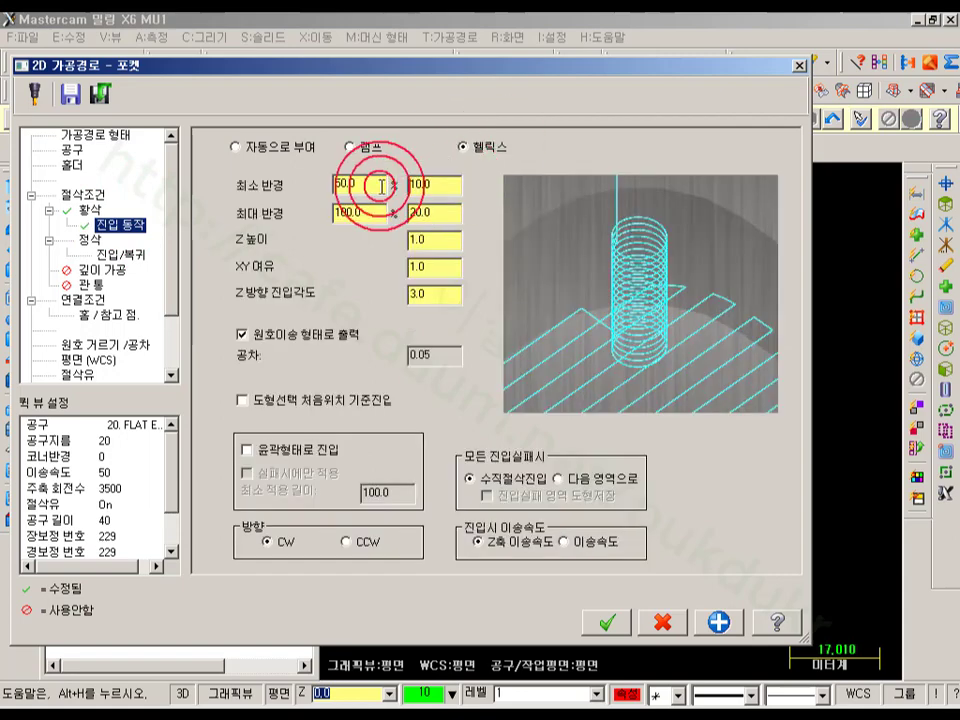
click(374, 213)
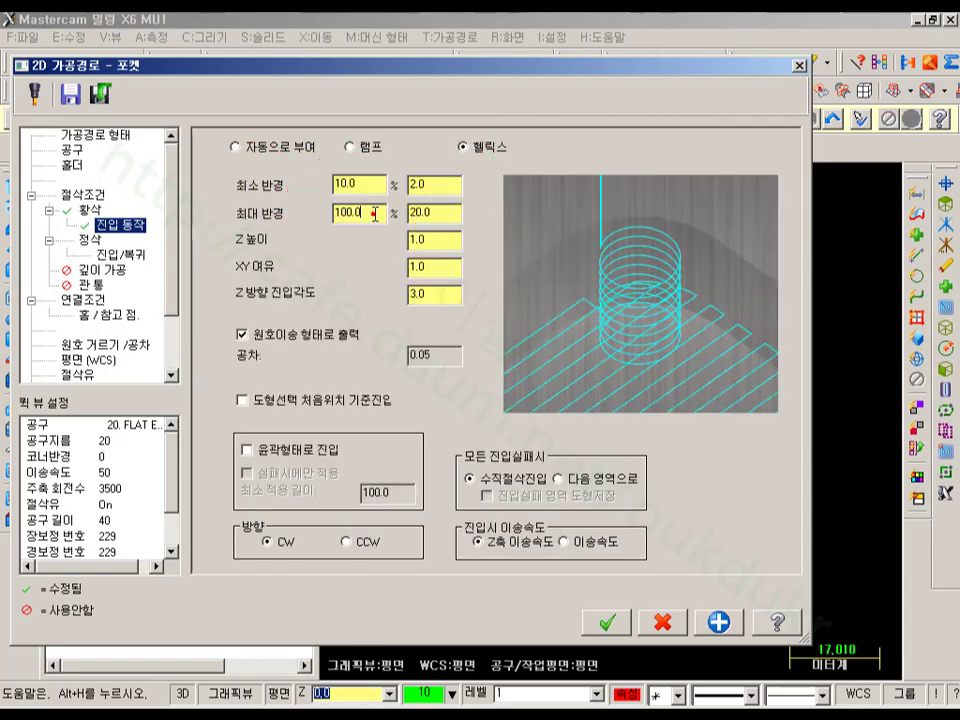
text(45)
click(425, 241)
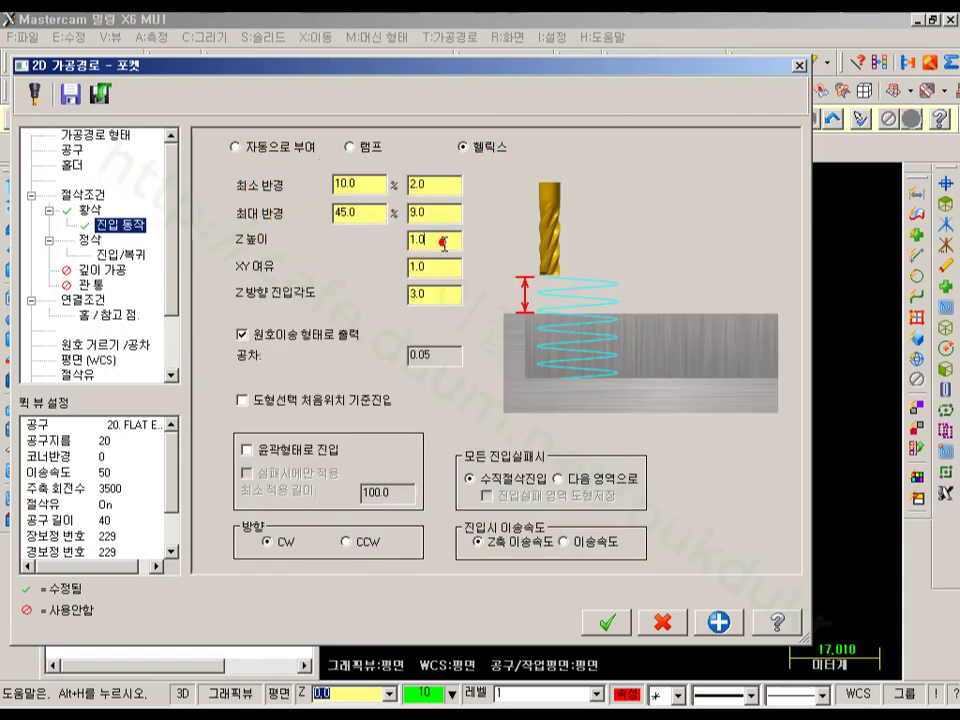
click(444, 294)
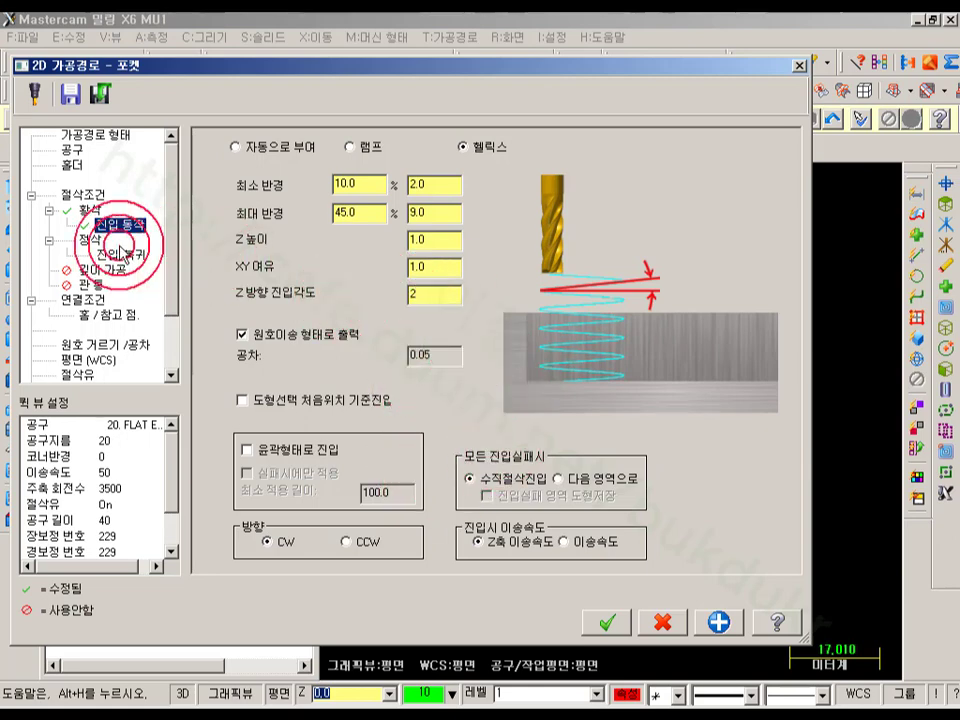
click(241, 401)
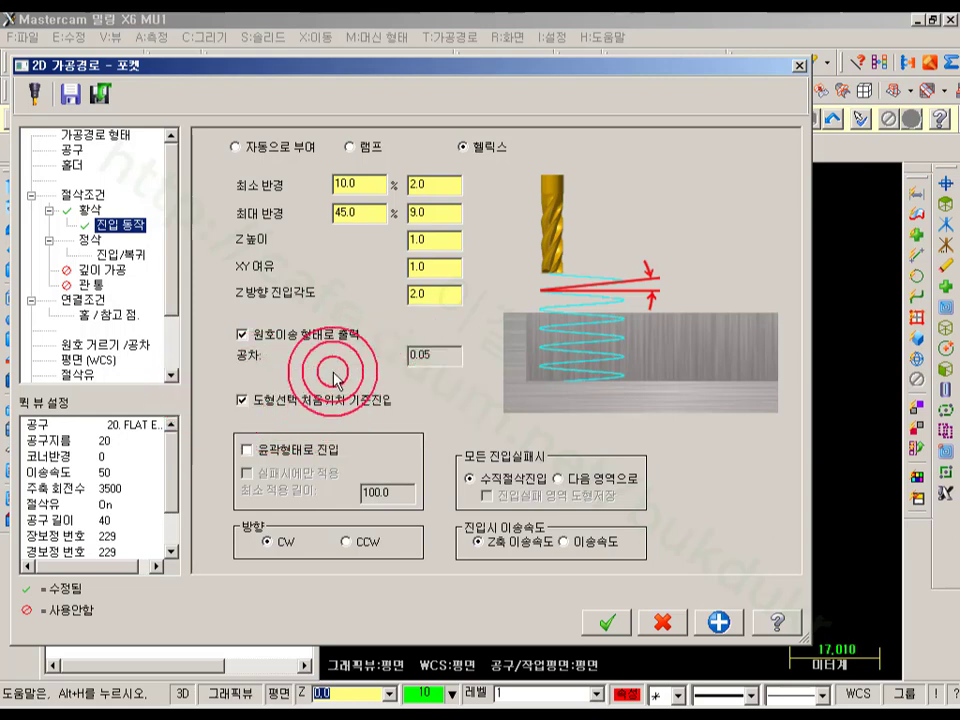
Set the finish pass spacing to 0.5, check the linking depths, and accept the parameters to generate the pocket toolpath.
click(90, 242)
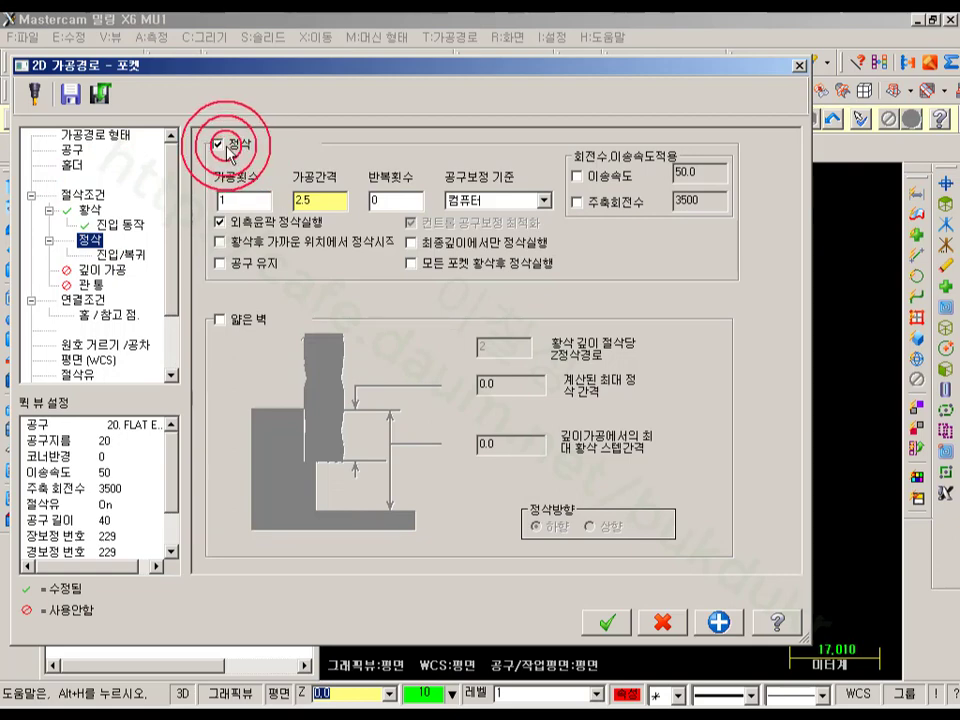
click(330, 204)
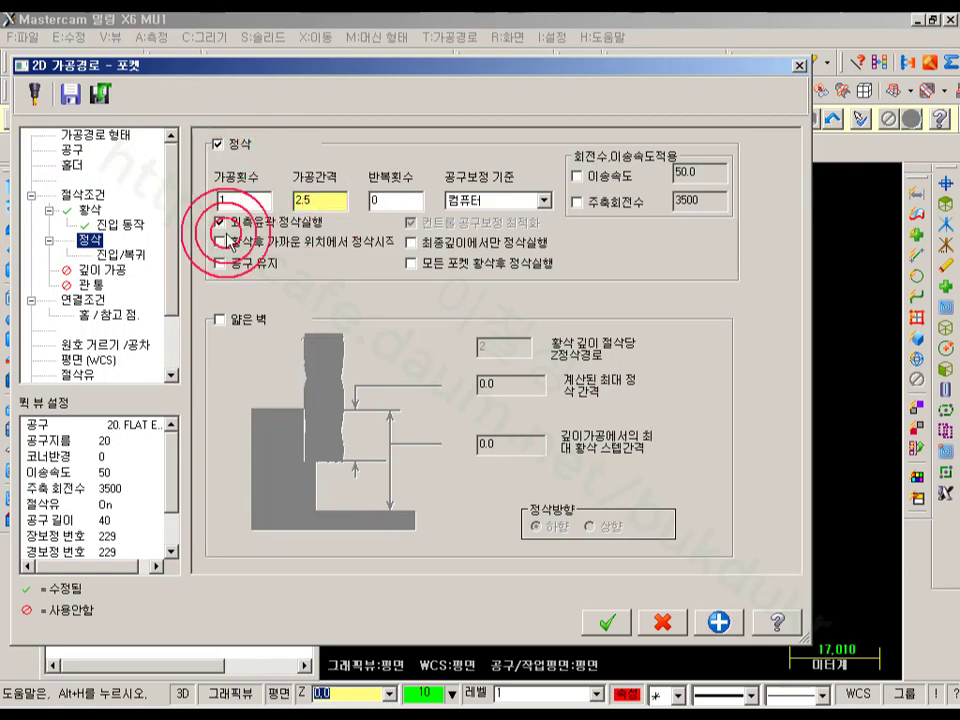
click(336, 210)
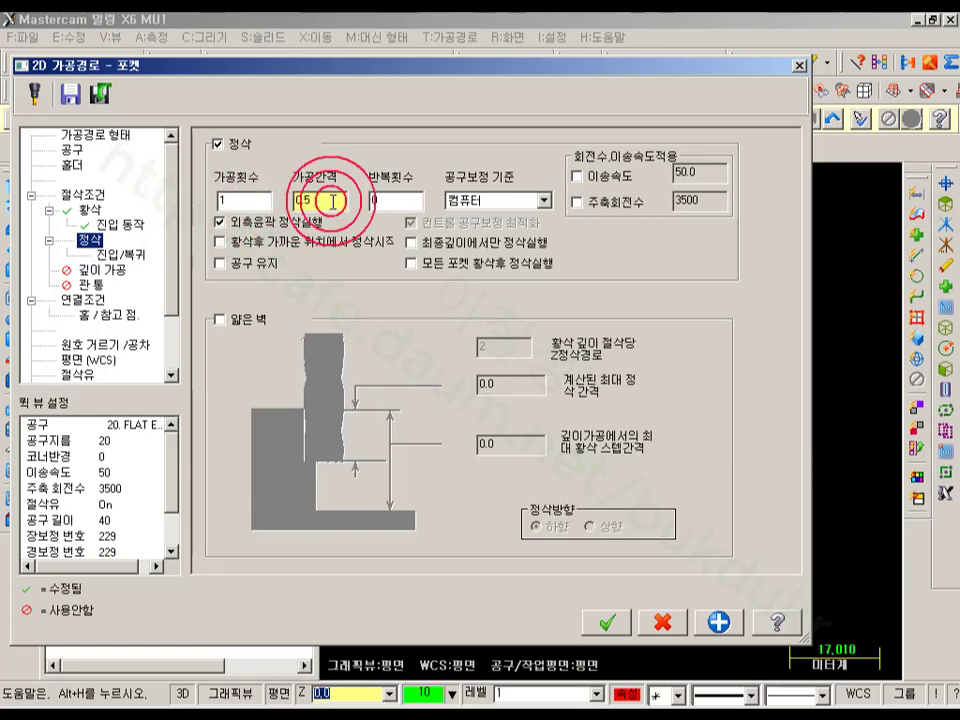
click(93, 302)
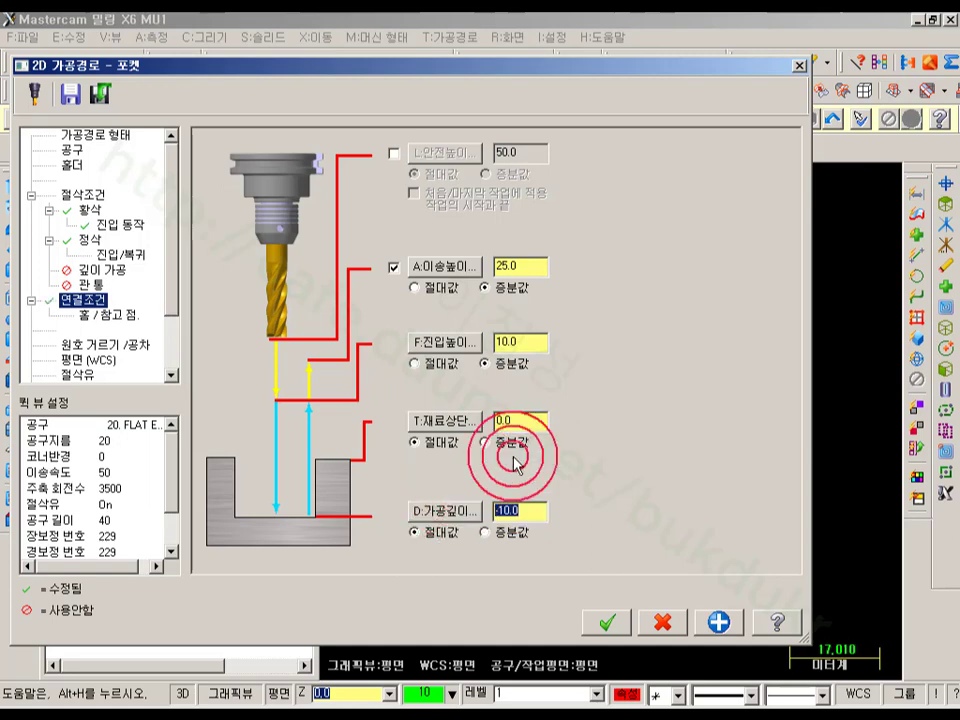
click(537, 421)
click(606, 622)
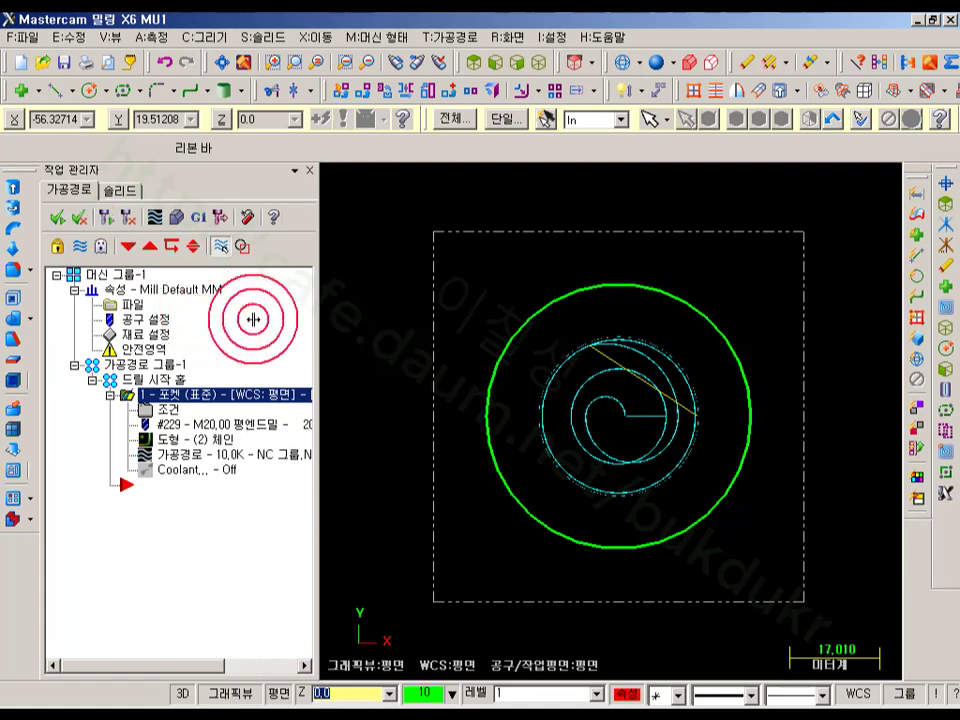
Backplot the 20 mm end mill pocket toolpath with its swept area shaded, viewing it tilted at faster playback and from the top.
scroll(426, 336, up, 4)
scroll(430, 260, down, 4)
scroll(628, 373, up, 5)
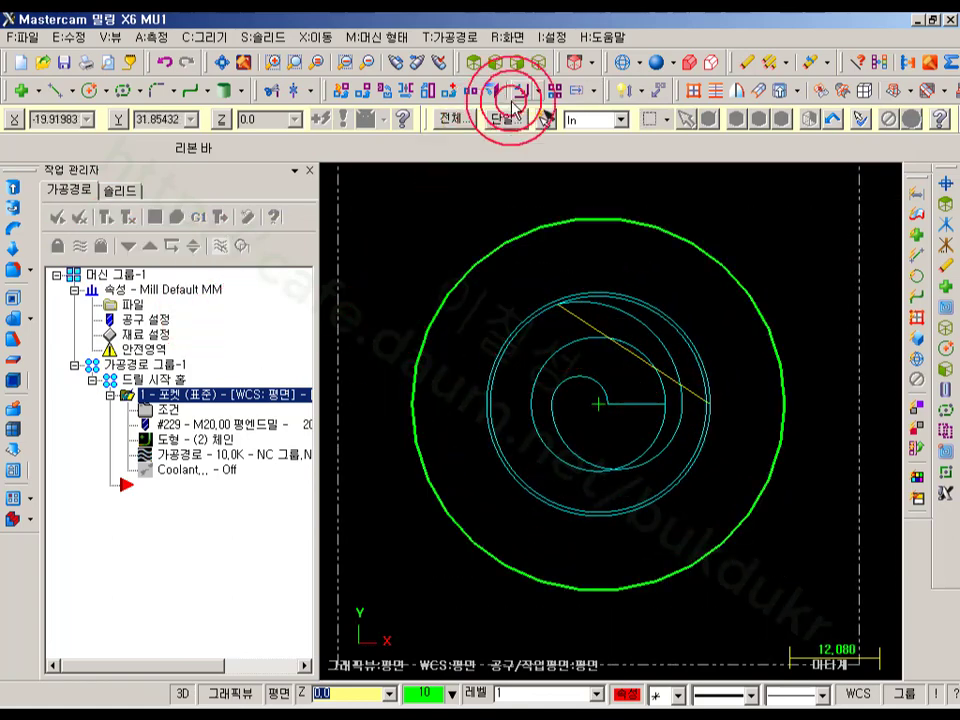
click(190, 452)
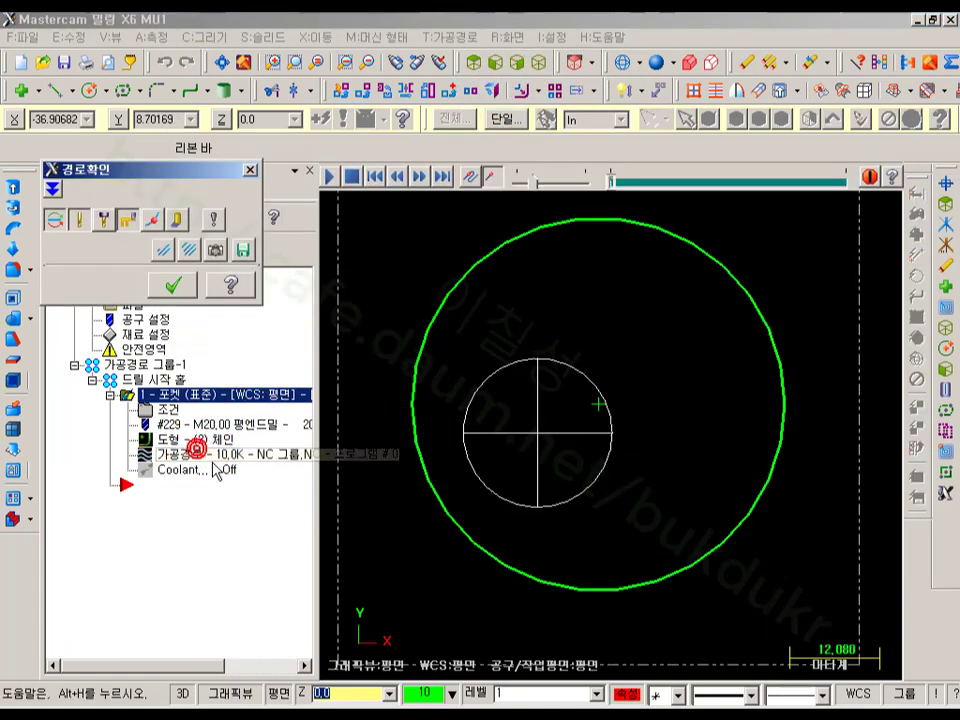
click(178, 220)
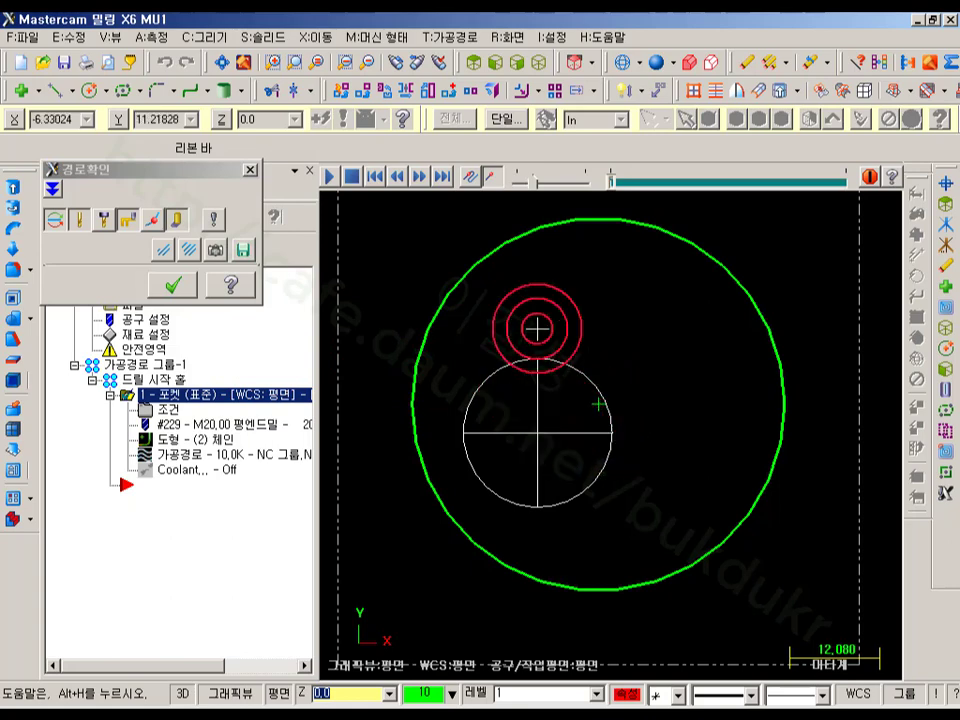
click(332, 179)
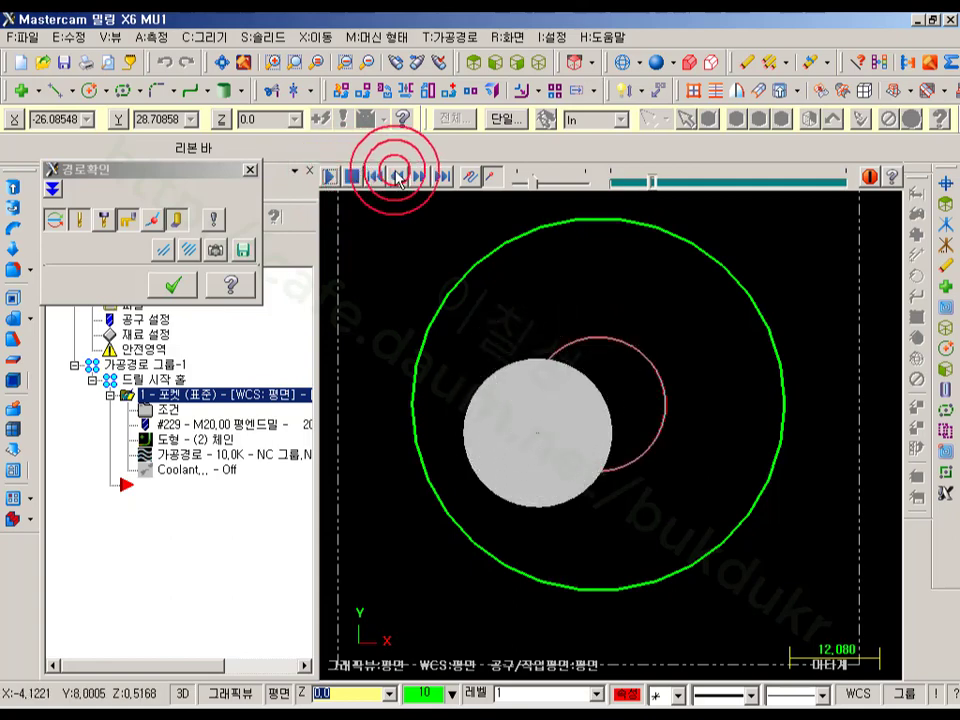
scroll(622, 404, up, 2)
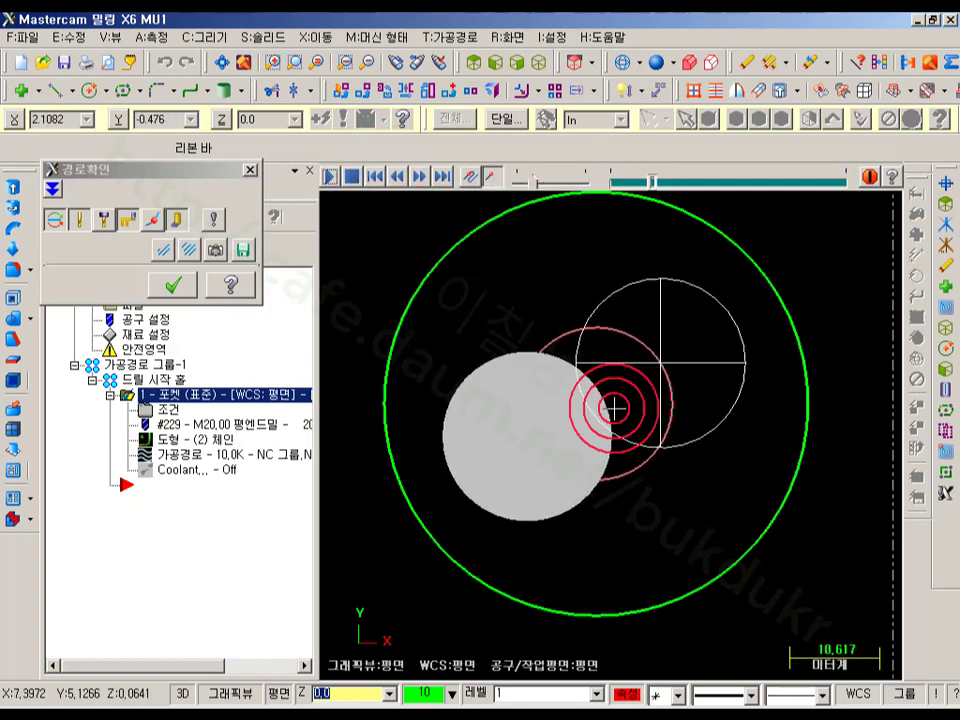
scroll(612, 410, down, 1)
middle_drag(606, 396, 611, 339)
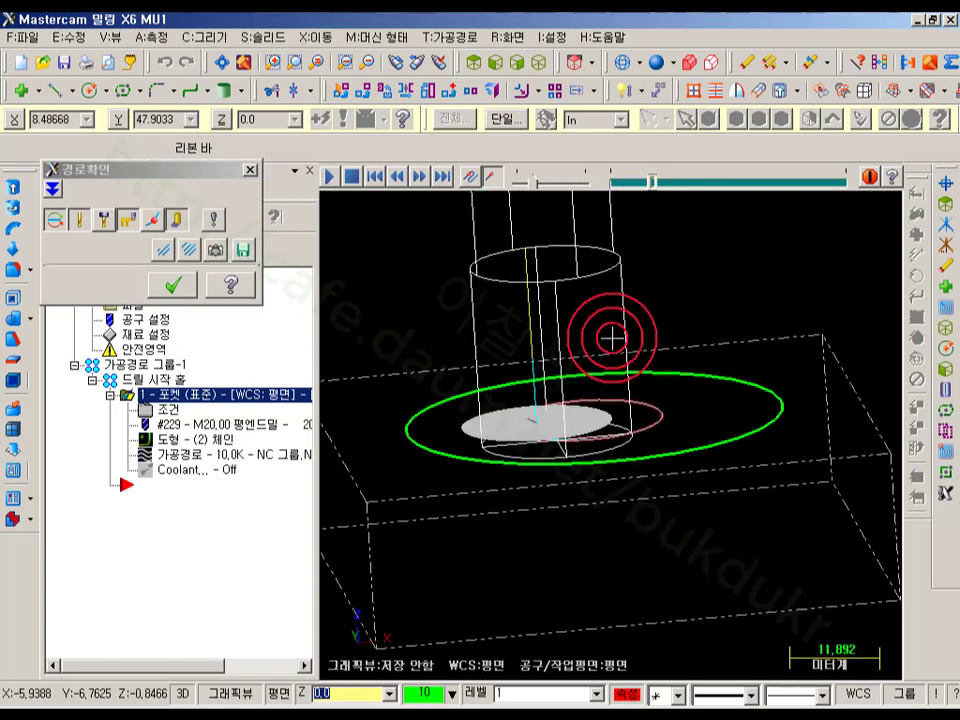
drag(537, 181, 572, 184)
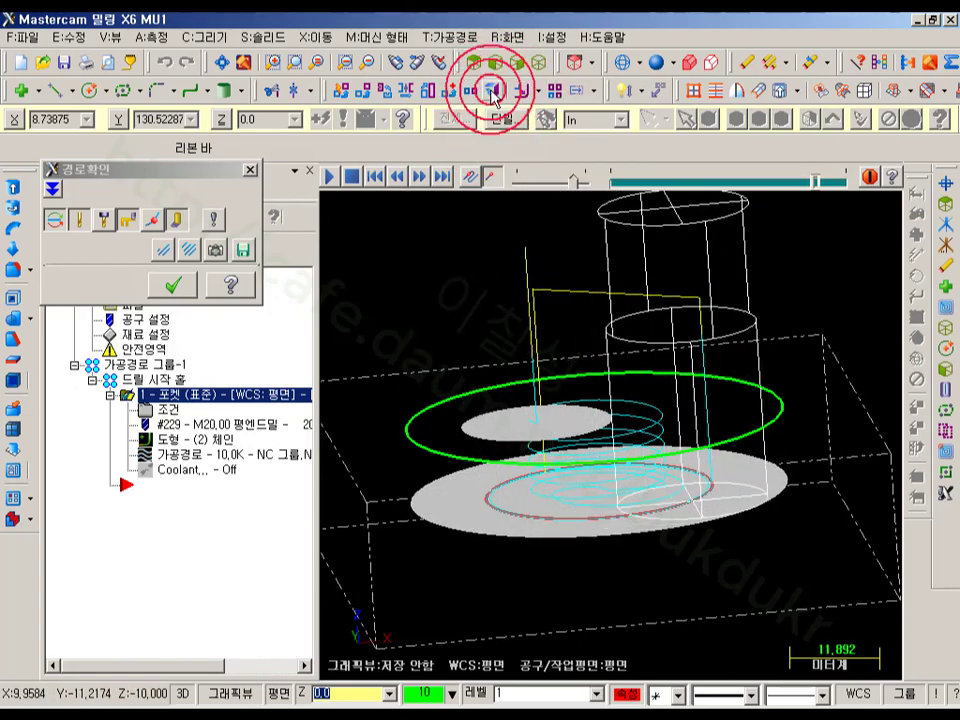
click(473, 62)
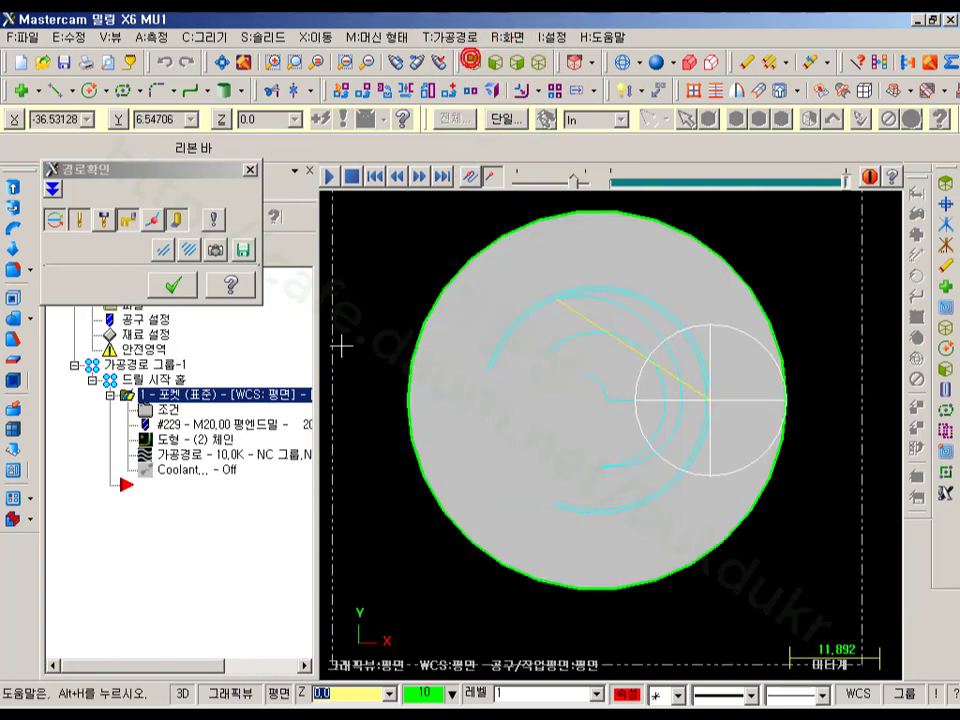
click(172, 285)
Change the pocket's tool to the 10 mm flat end mill and regenerate the toolpath.
click(187, 427)
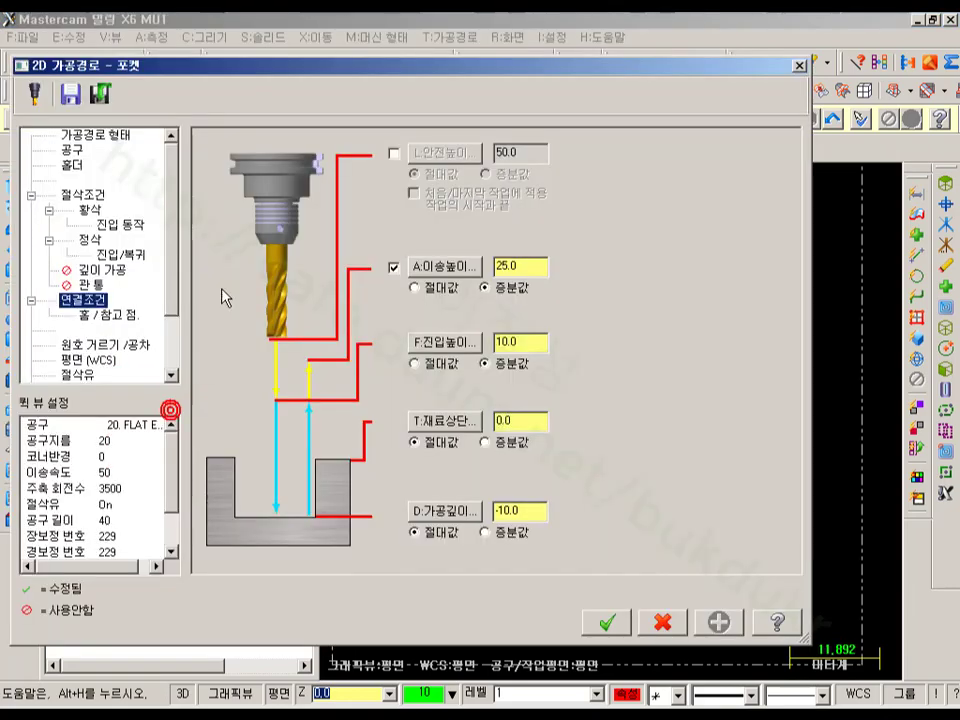
click(70, 149)
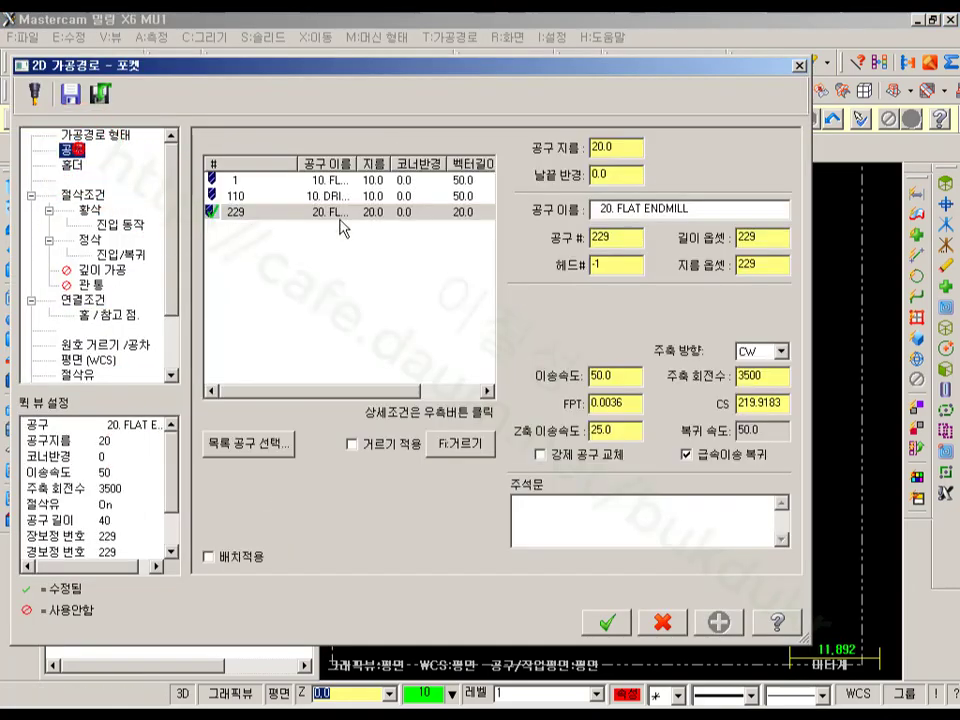
click(343, 180)
click(617, 624)
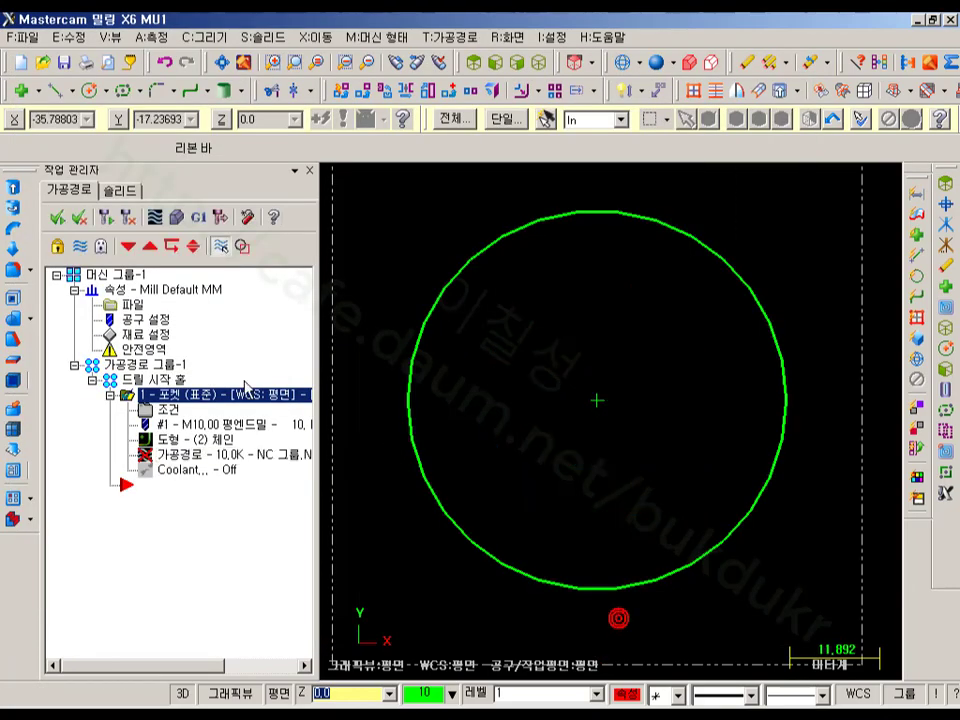
click(84, 216)
click(695, 275)
Backplot the regenerated 10 mm end mill pocket toolpath in isometric view, and close the backplot.
click(540, 62)
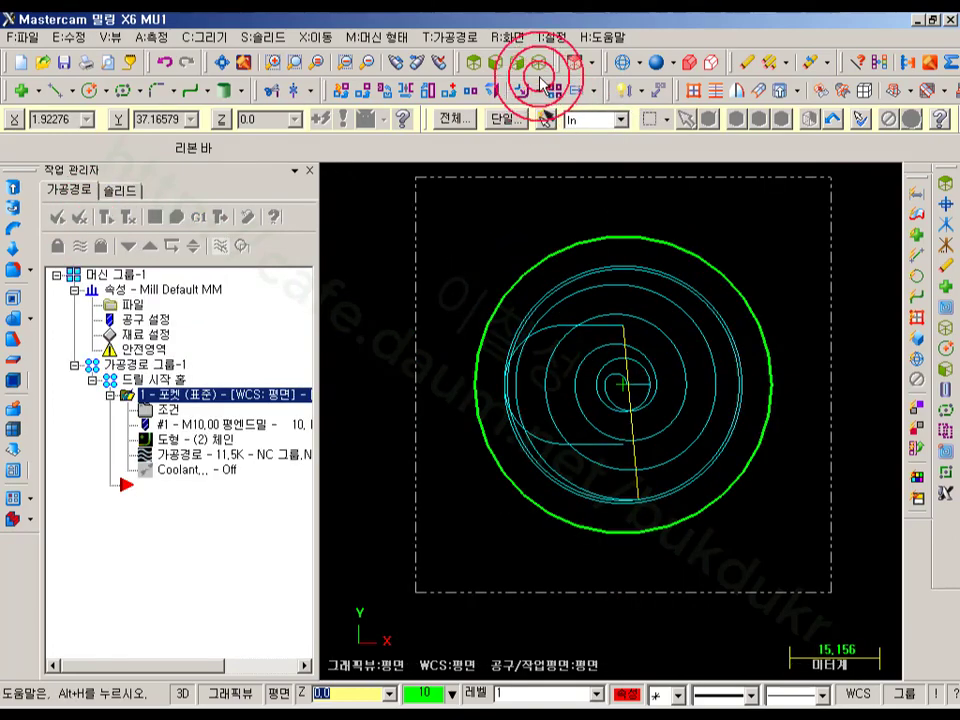
click(506, 319)
click(205, 460)
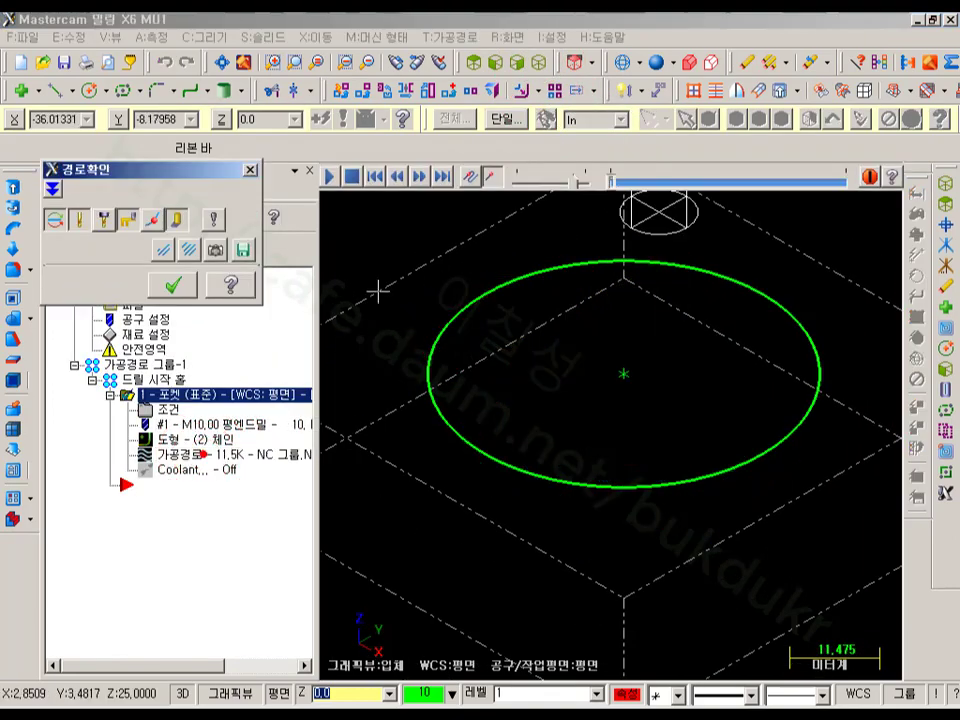
click(330, 178)
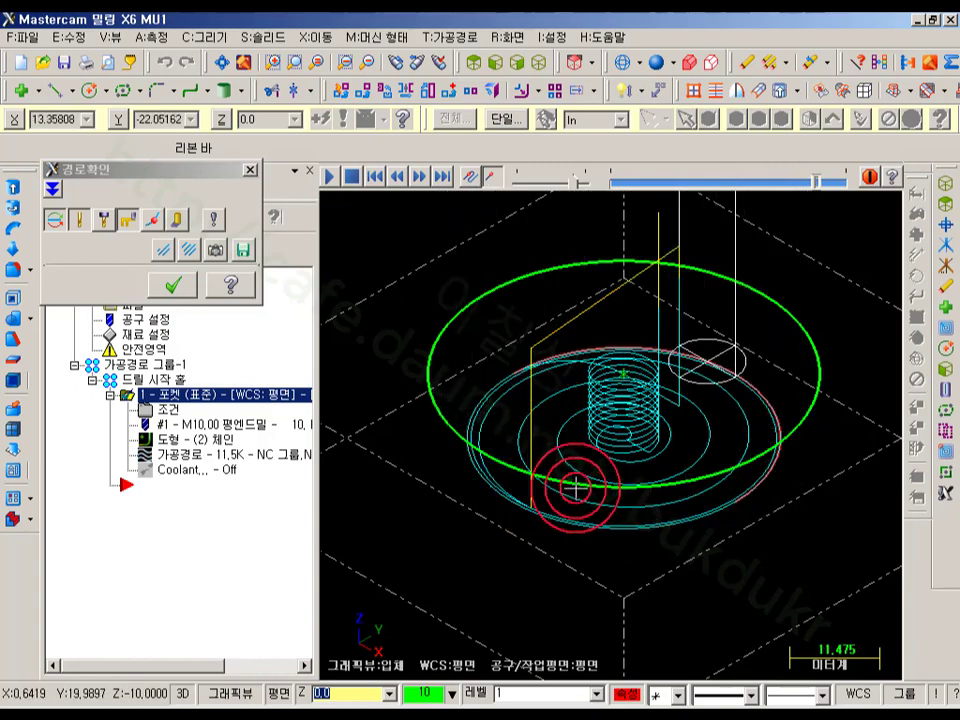
click(173, 285)
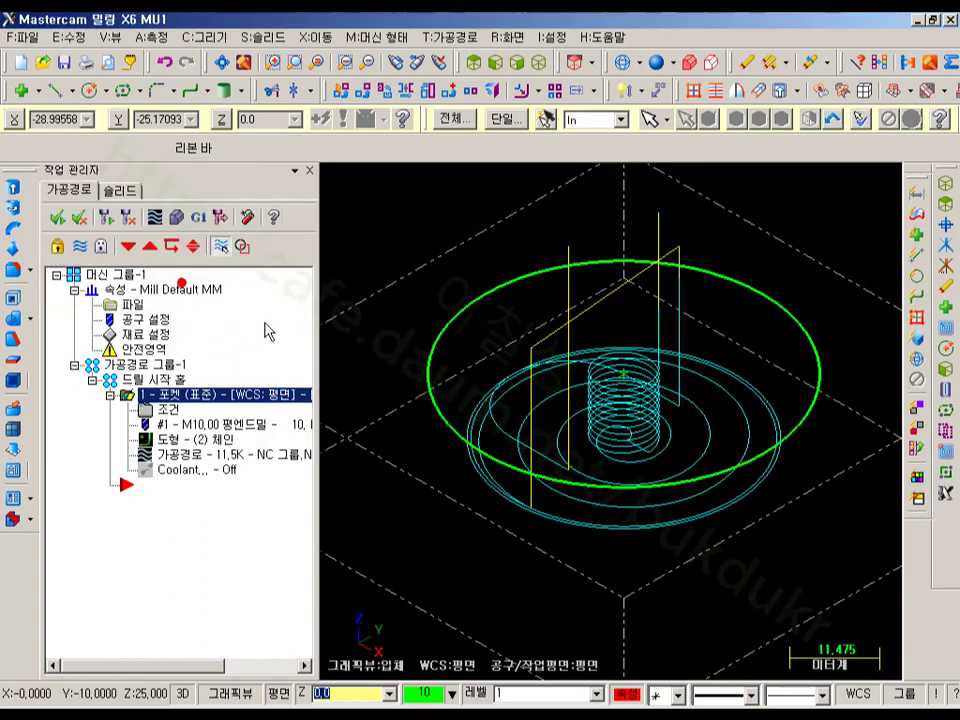
Set the finish pass lead-in line length and arc radius to 1.0, copy them to the lead-out, and regenerate the pocket toolpath.
click(140, 398)
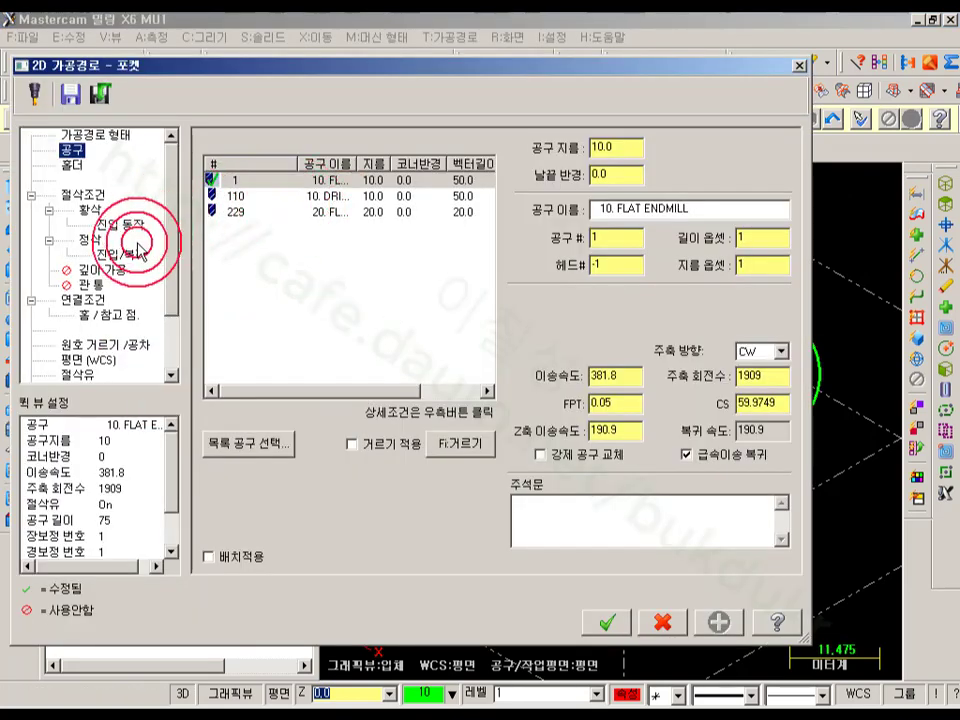
click(89, 240)
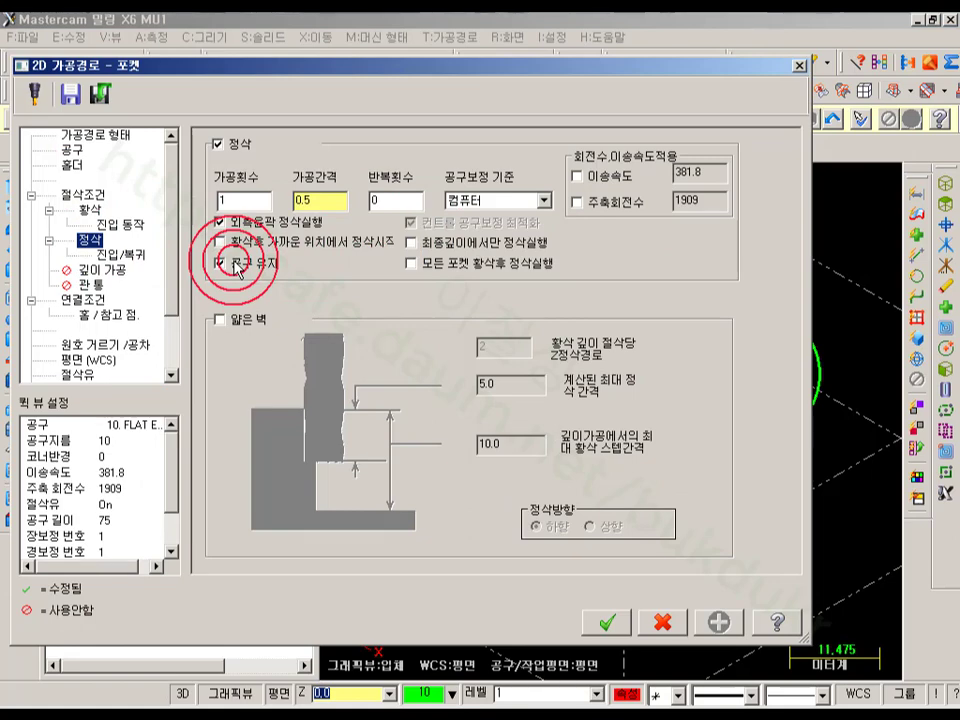
click(124, 255)
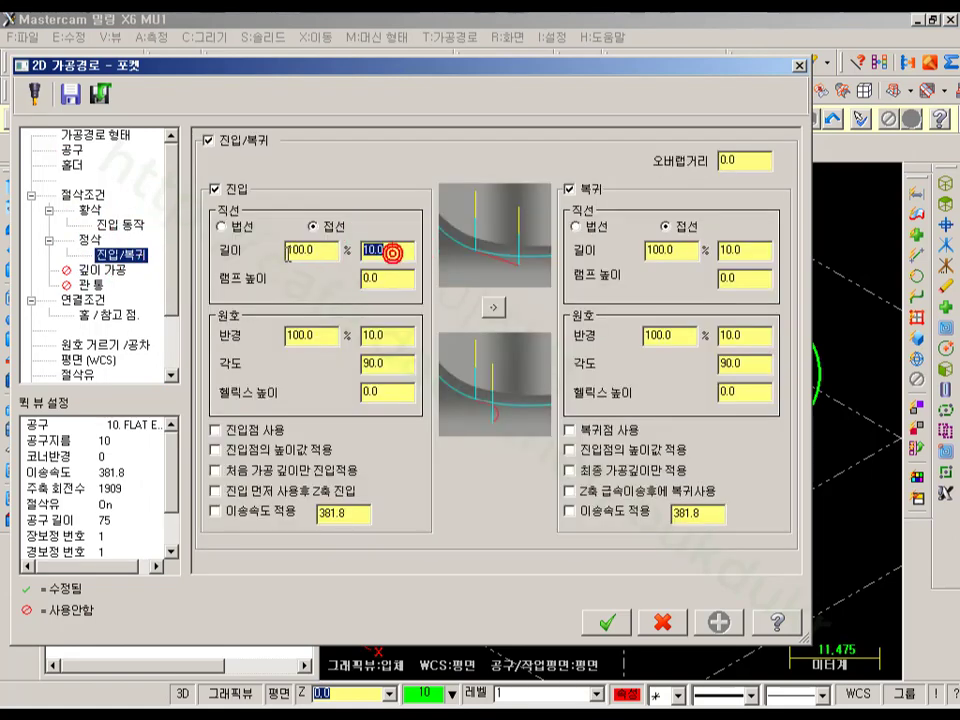
text(1)
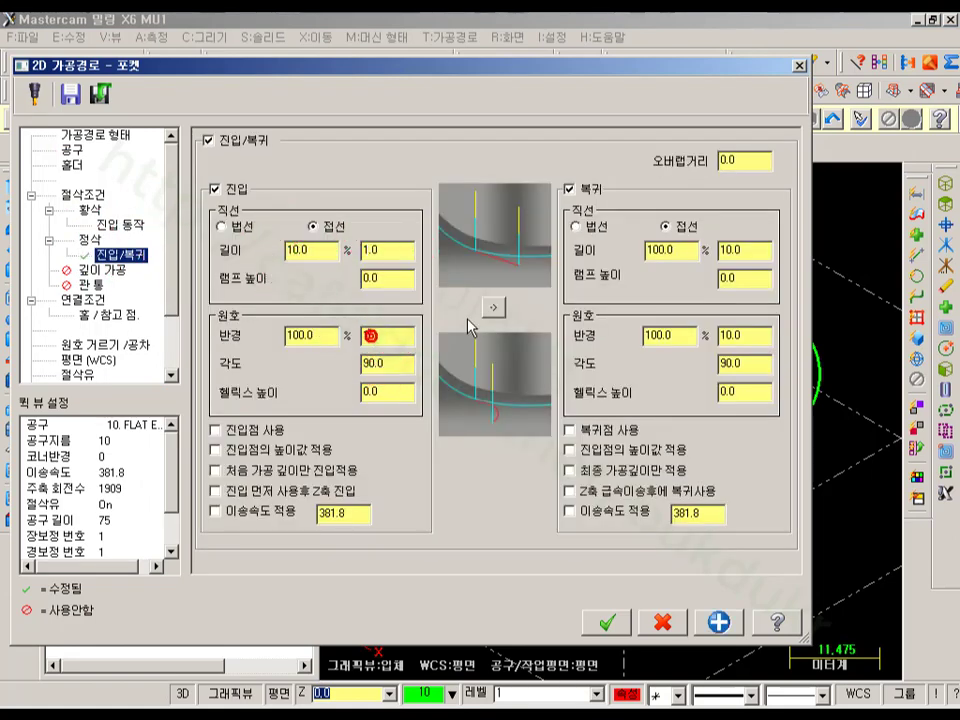
click(494, 308)
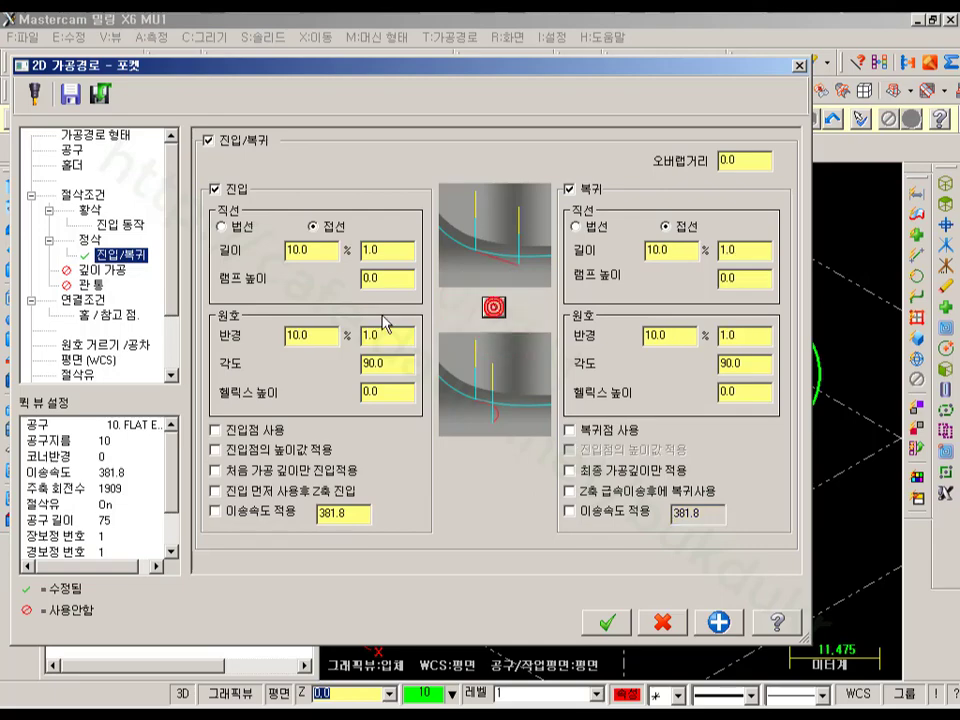
click(609, 623)
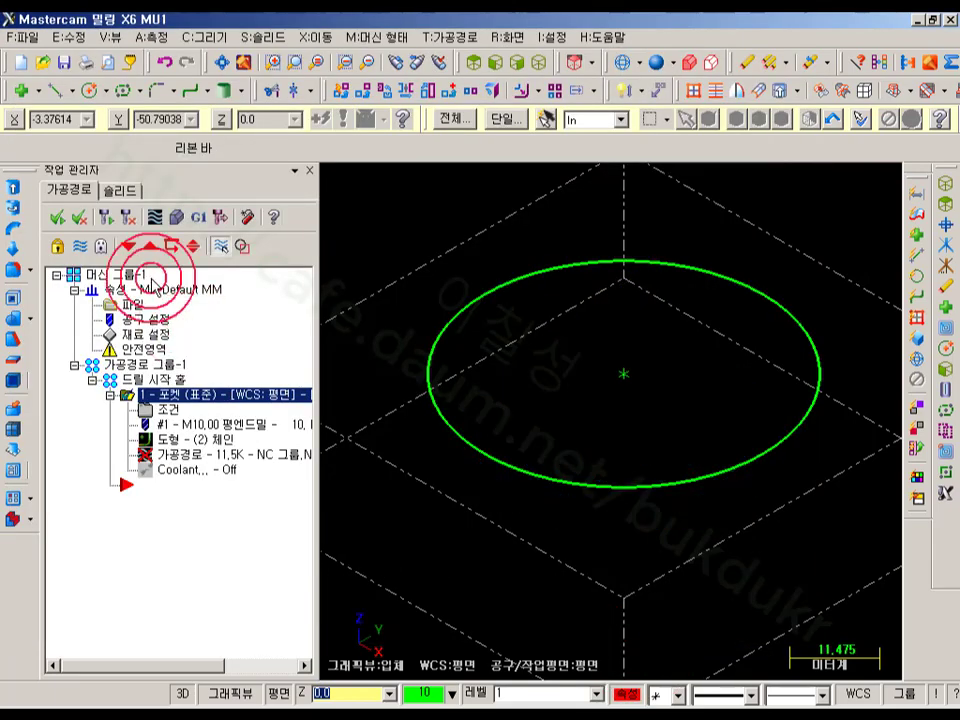
click(113, 217)
scroll(791, 484, up, 3)
scroll(793, 470, down, 2)
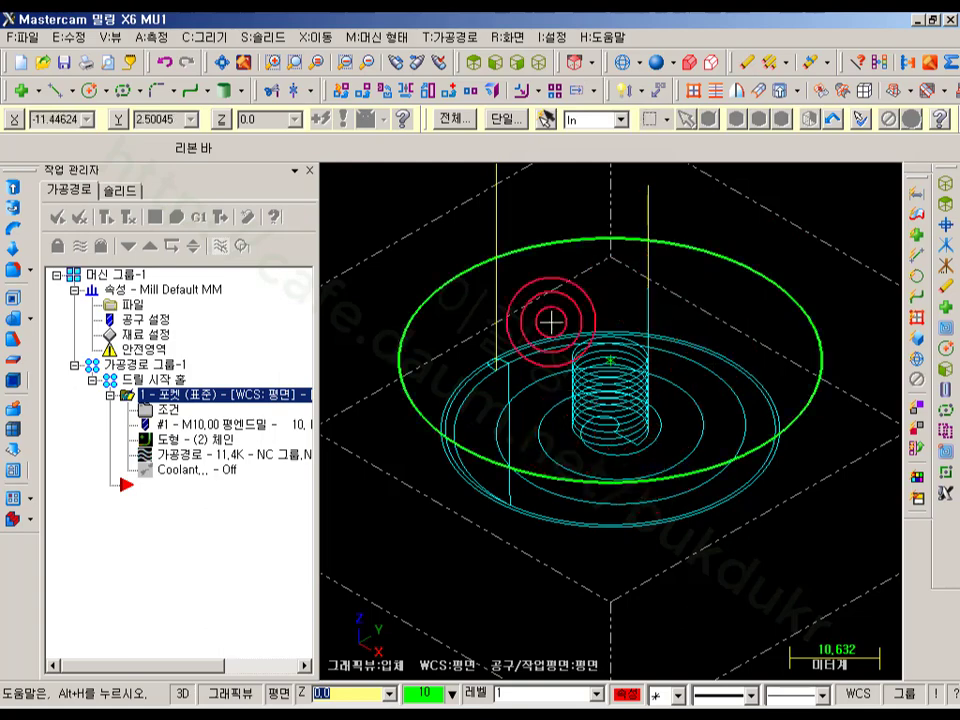
Collapse the pocket operation and create a helix bore toolpath using the circle picked as an entity.
click(110, 396)
scroll(619, 457, down, 2)
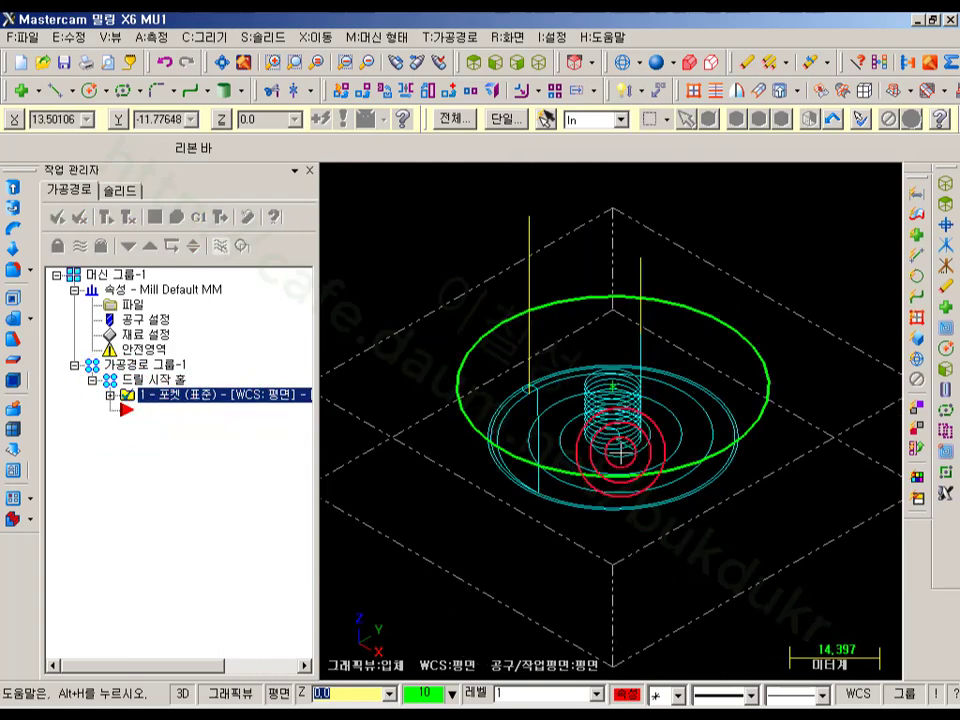
click(470, 42)
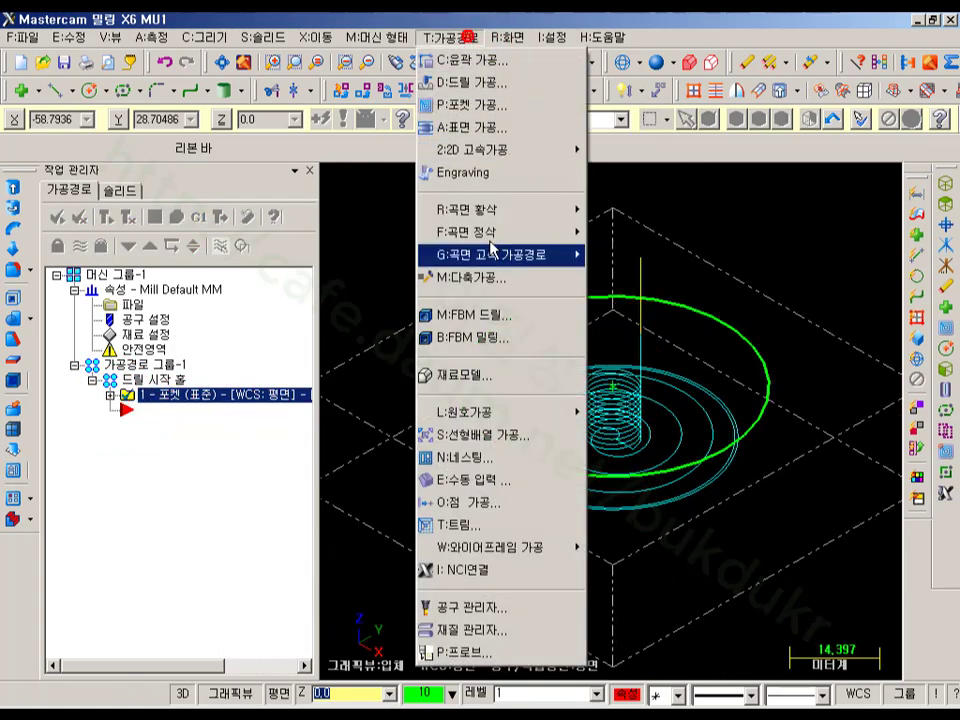
click(435, 411)
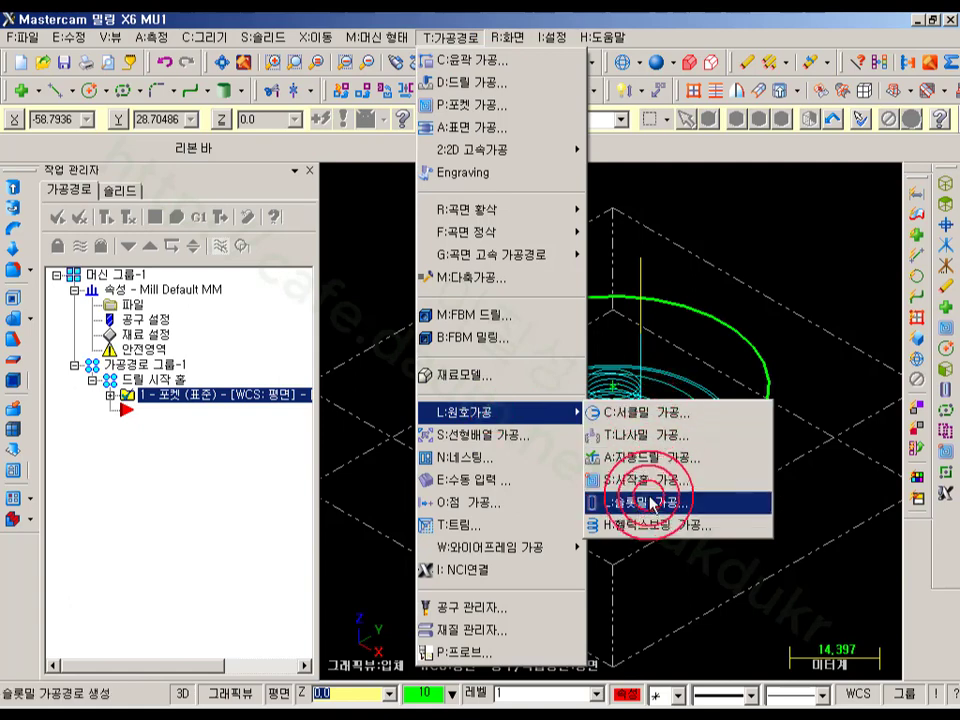
click(651, 533)
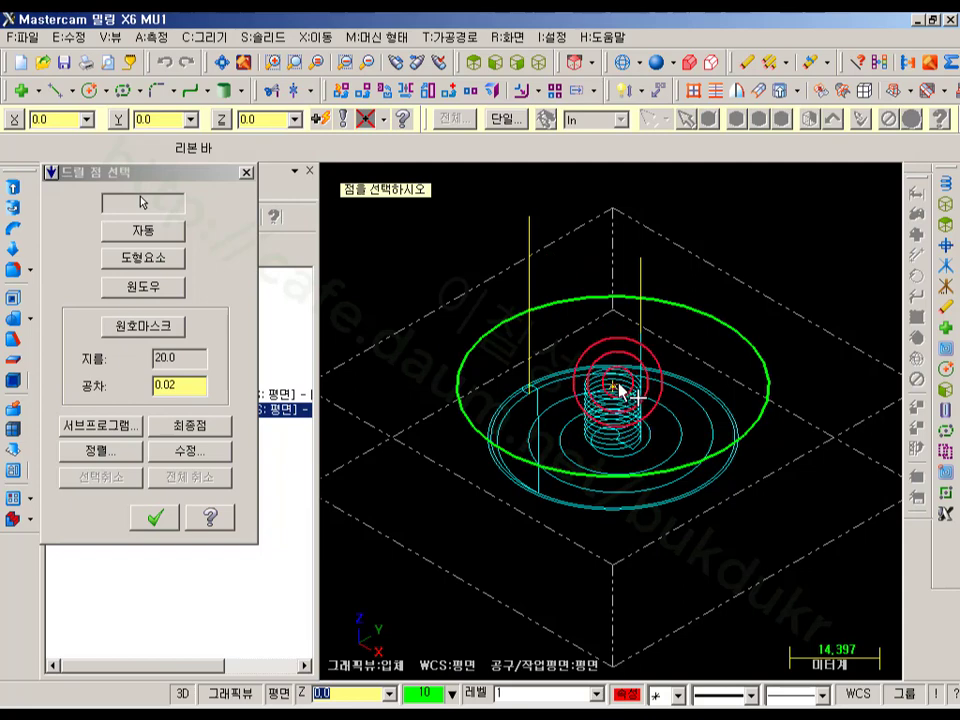
click(160, 257)
click(485, 326)
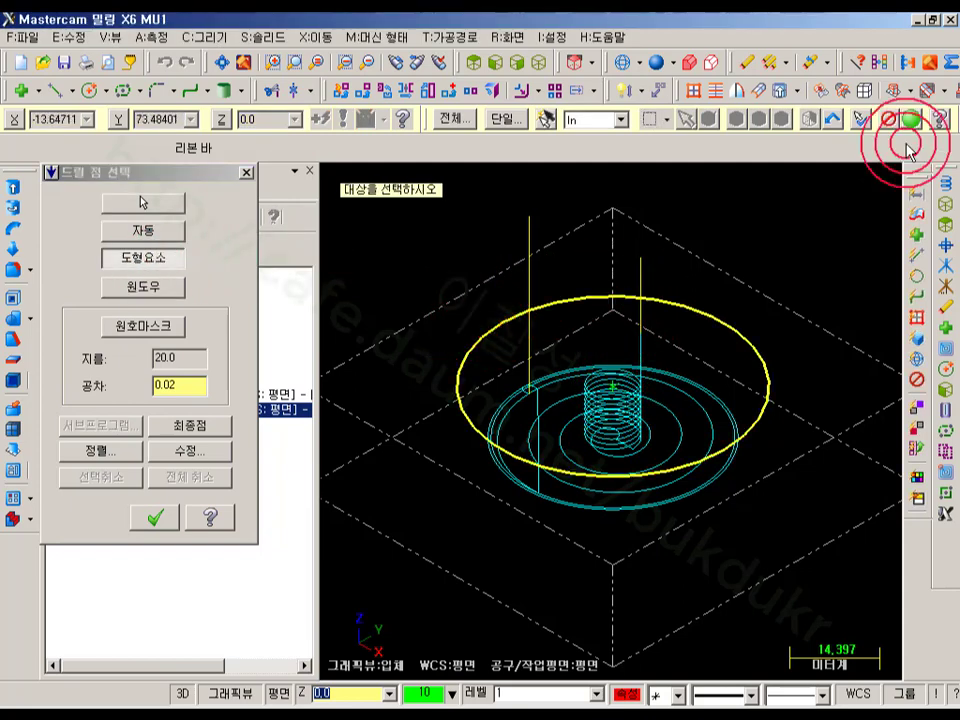
click(156, 517)
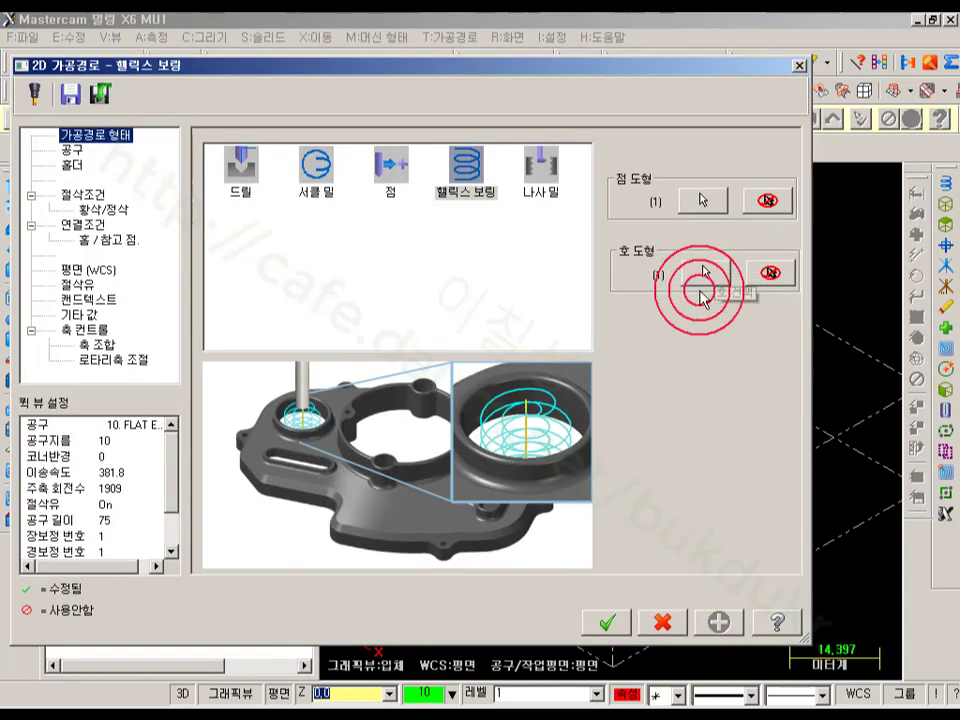
Select the 10 mm flat end mill, review the cut and linking parameters, and generate the helix bore toolpath.
click(68, 149)
click(330, 183)
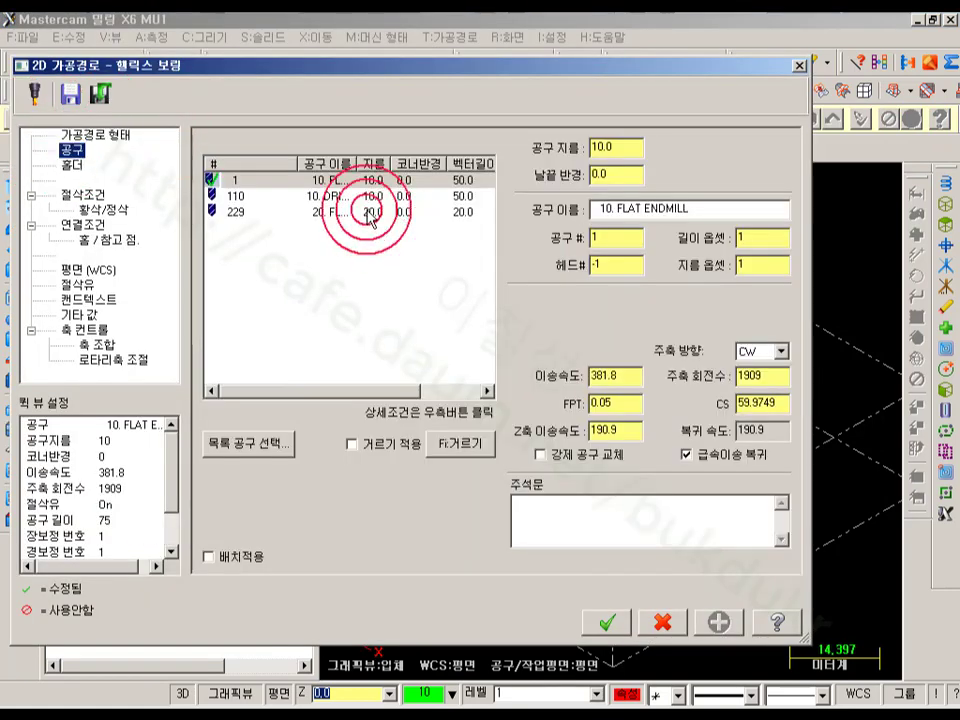
click(331, 184)
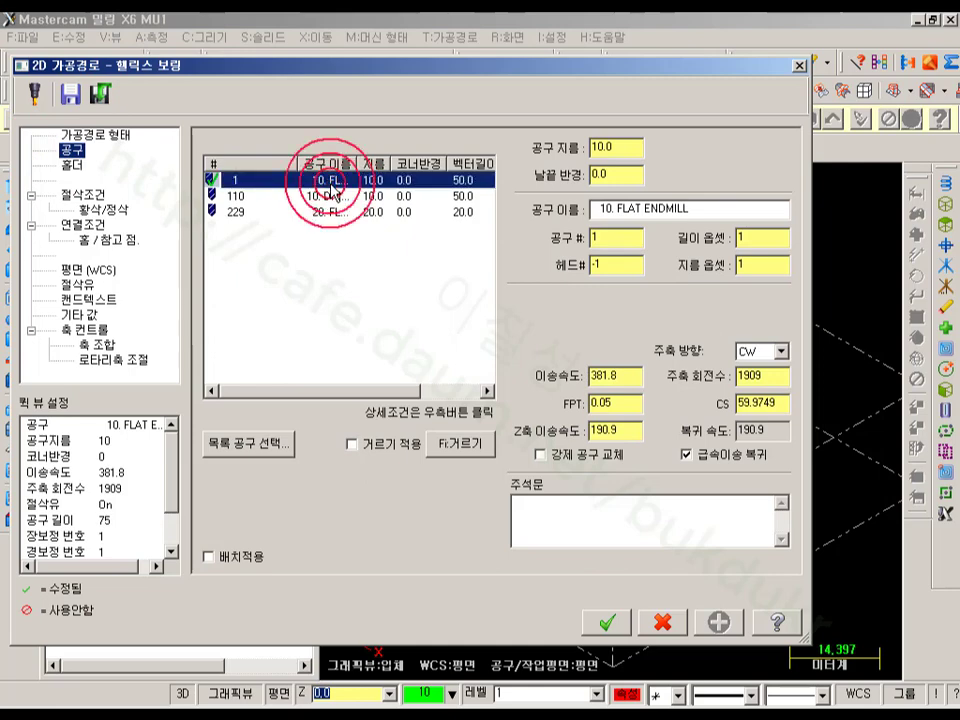
click(75, 195)
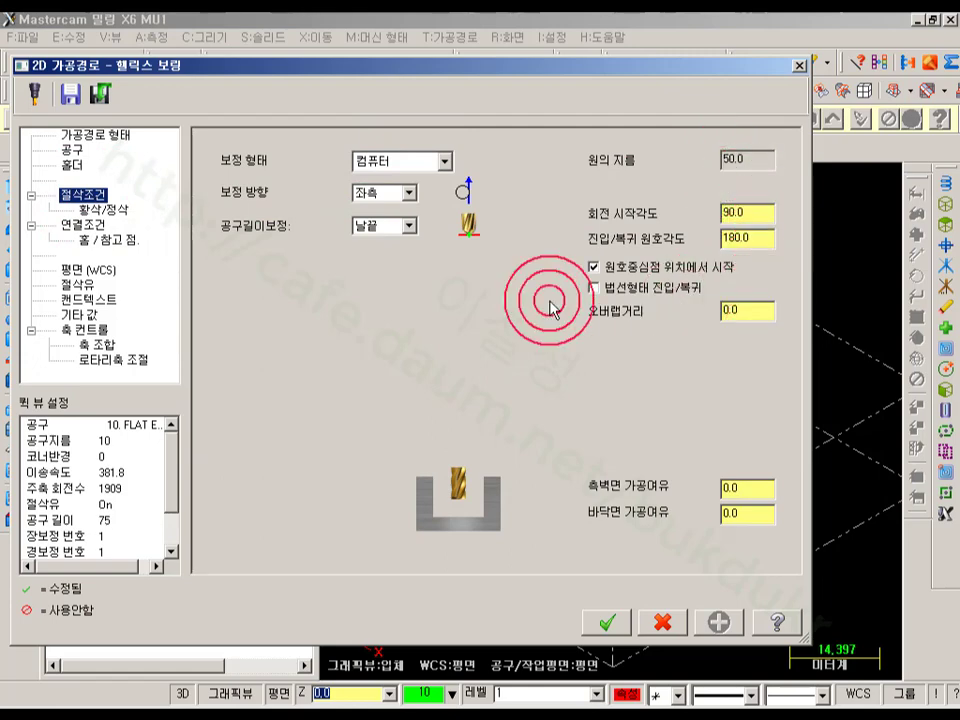
click(90, 226)
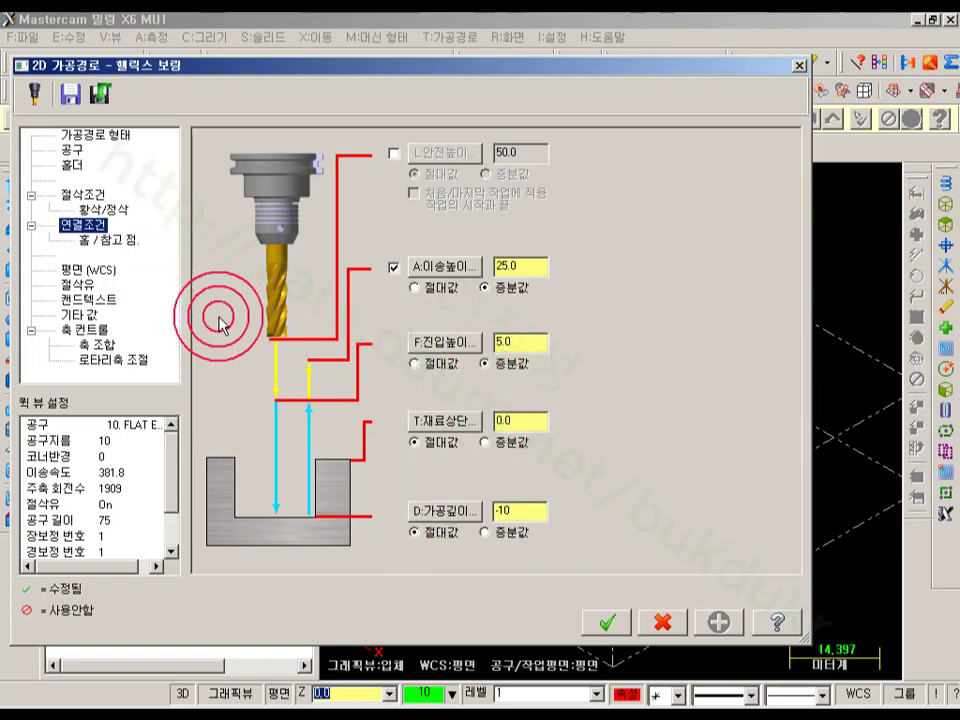
click(596, 613)
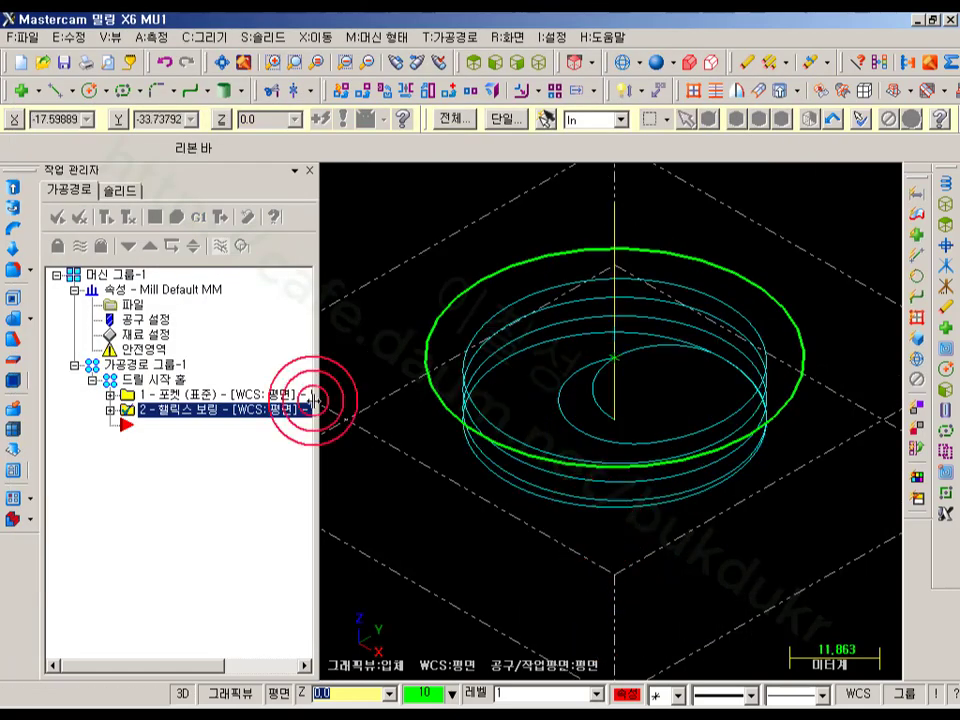
Backplot the helix bore toolpath to examine its entry, descent and exit motion.
click(110, 410)
click(198, 474)
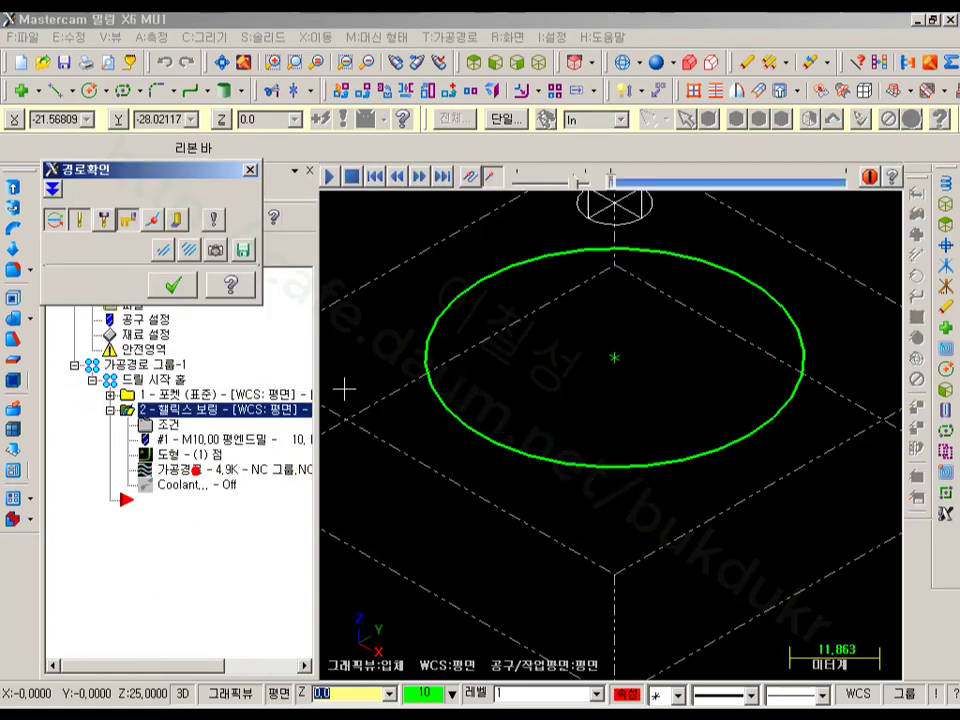
click(331, 177)
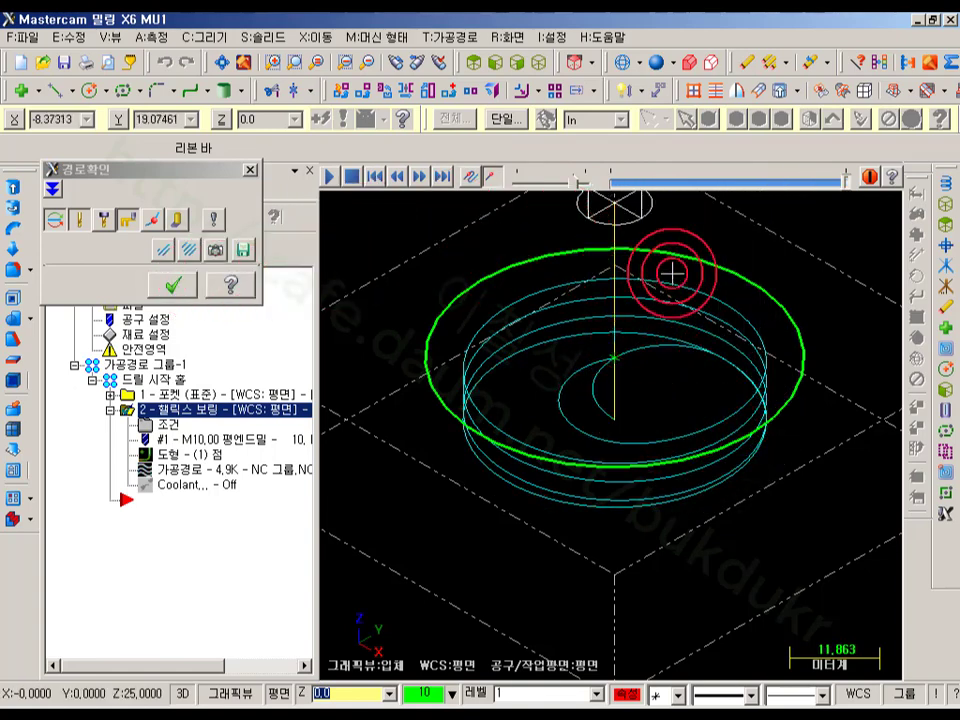
View the helix bore backplot in top view with the tool's swept area shaded, and close the backplot.
click(474, 62)
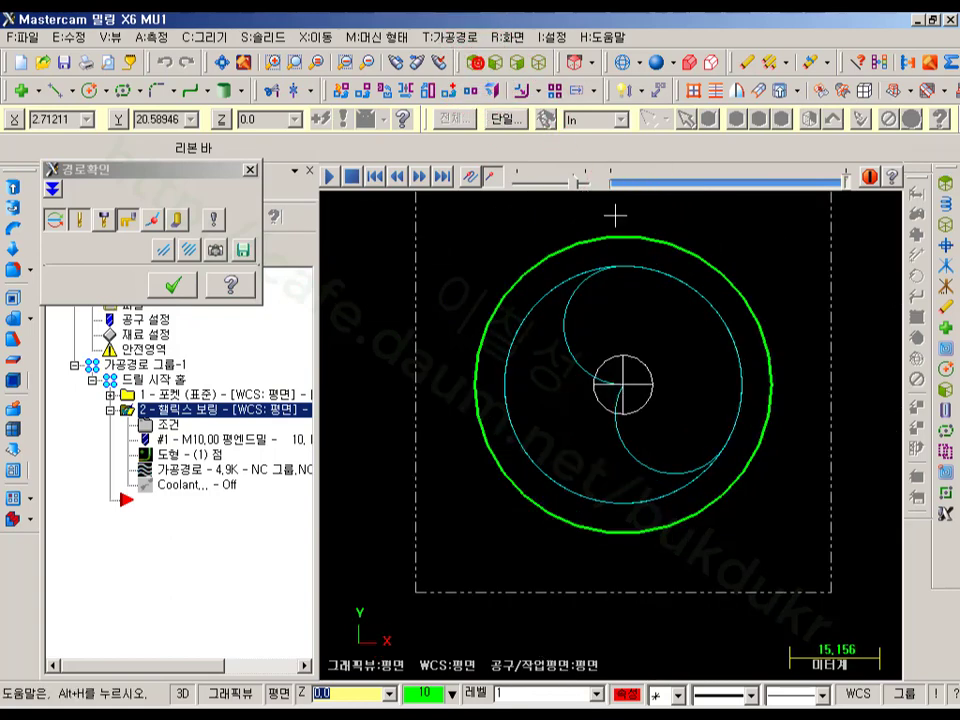
click(253, 258)
click(178, 221)
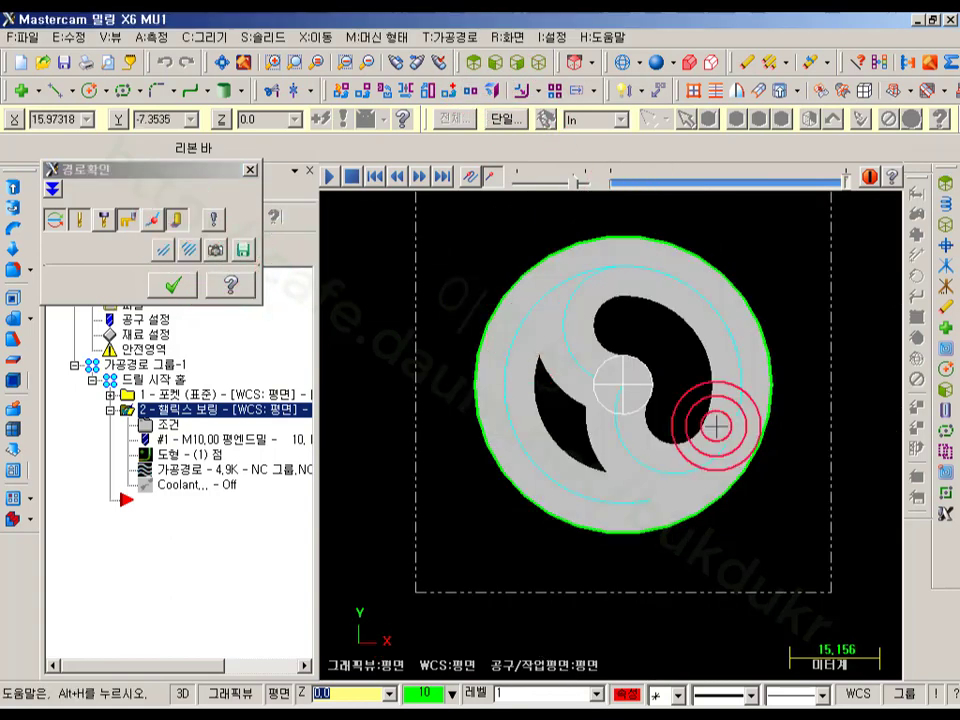
click(180, 285)
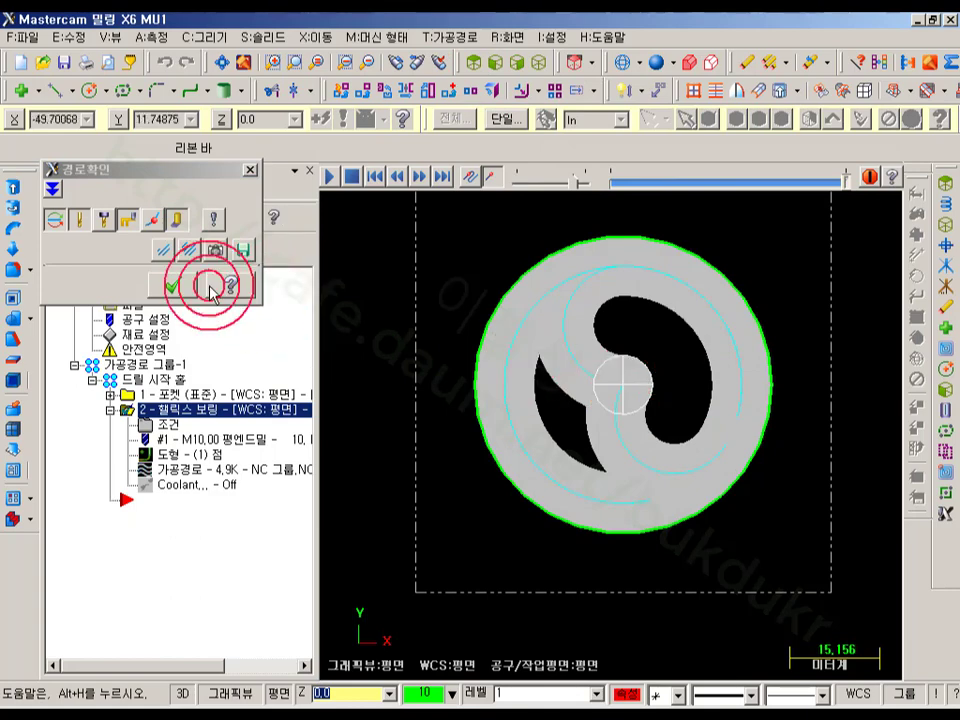
Open the helix bore parameters and examine the start angle and entry/exit arc angle in the cut parameters.
click(177, 432)
click(100, 197)
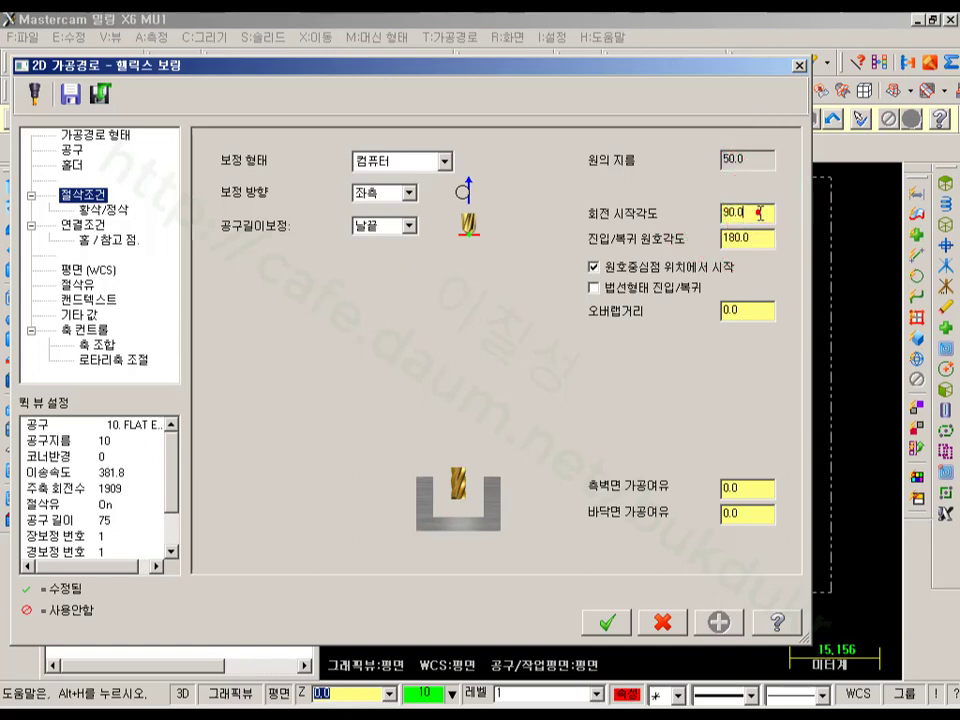
click(754, 238)
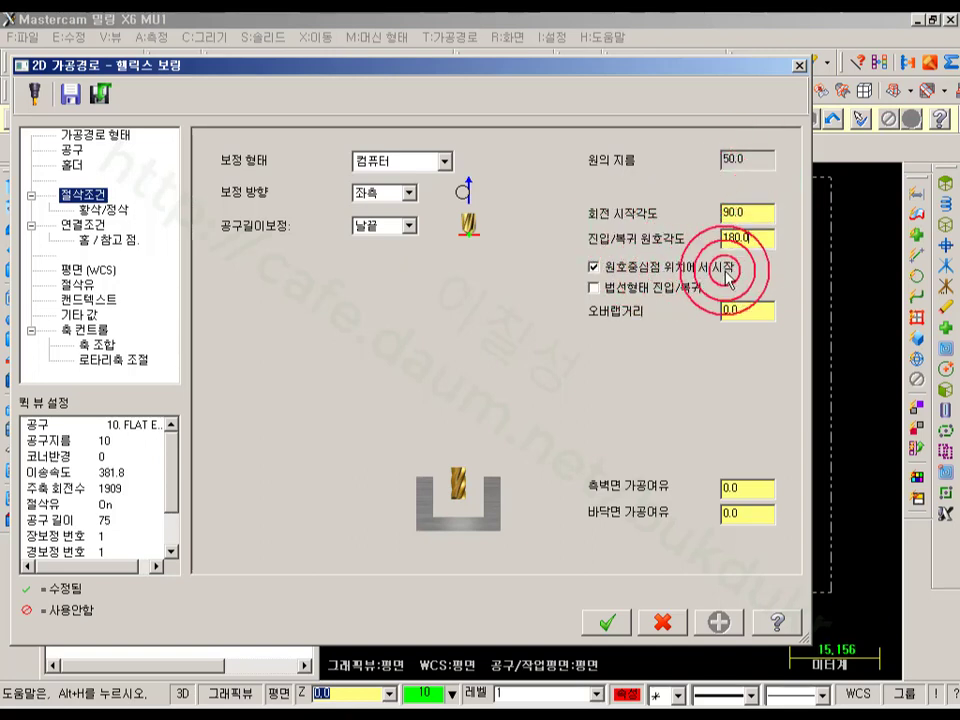
Review the helix bore's rough pitch and number of rough passes, trying a rough pitch of 1.
click(108, 209)
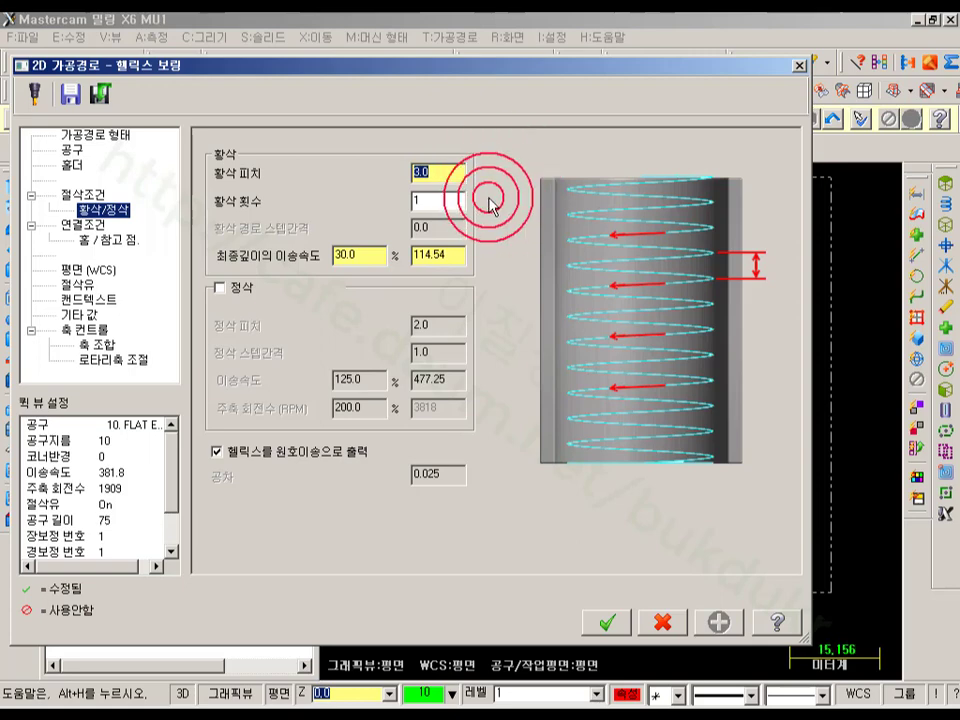
click(446, 203)
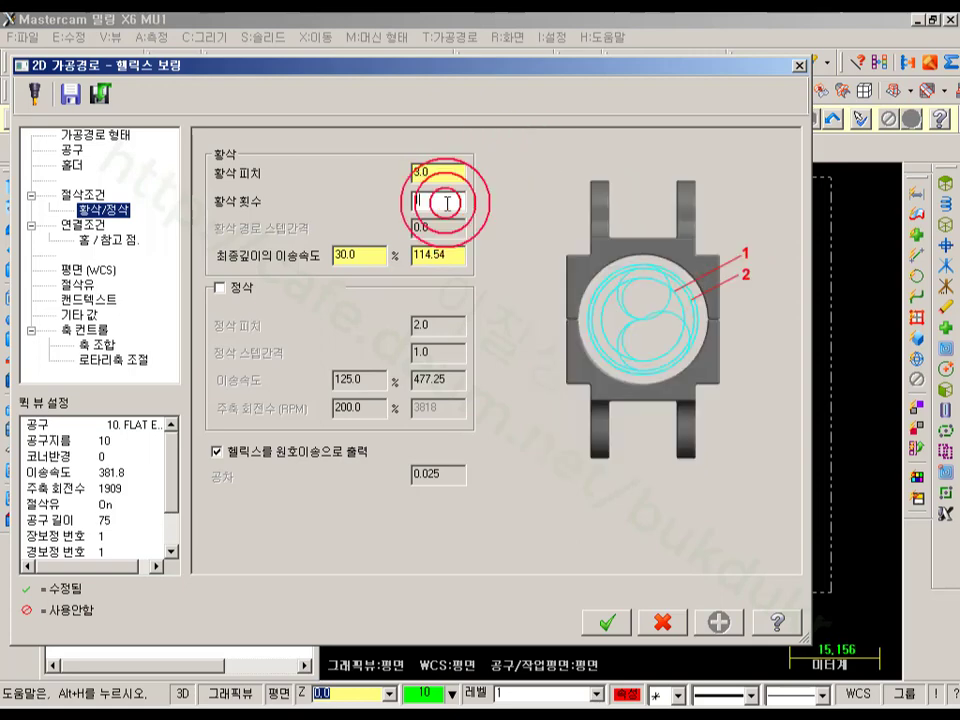
text(1)
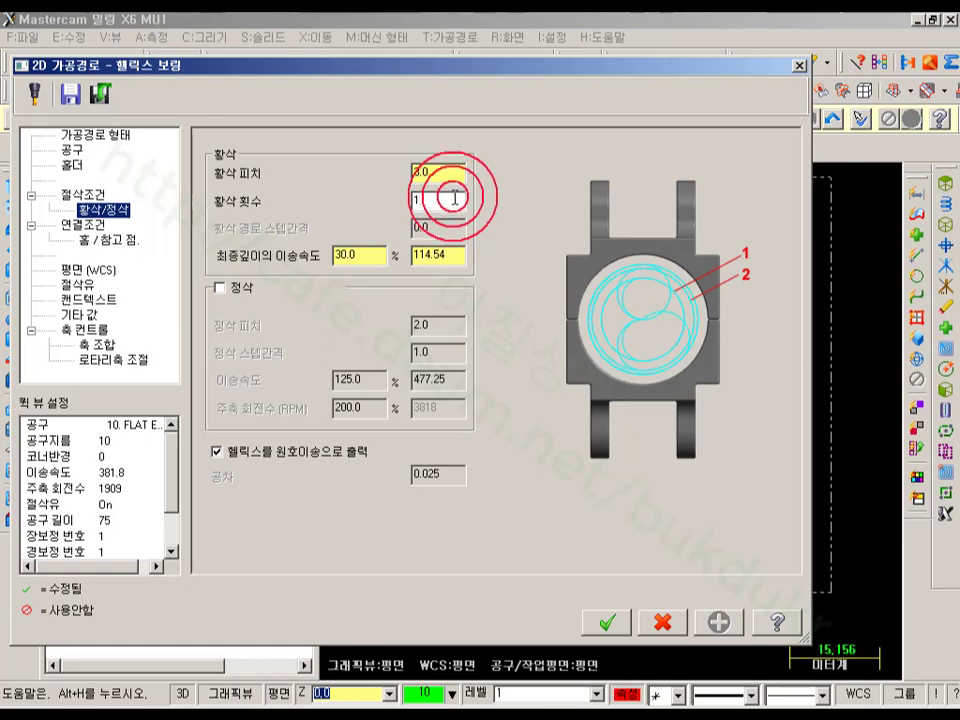
click(452, 173)
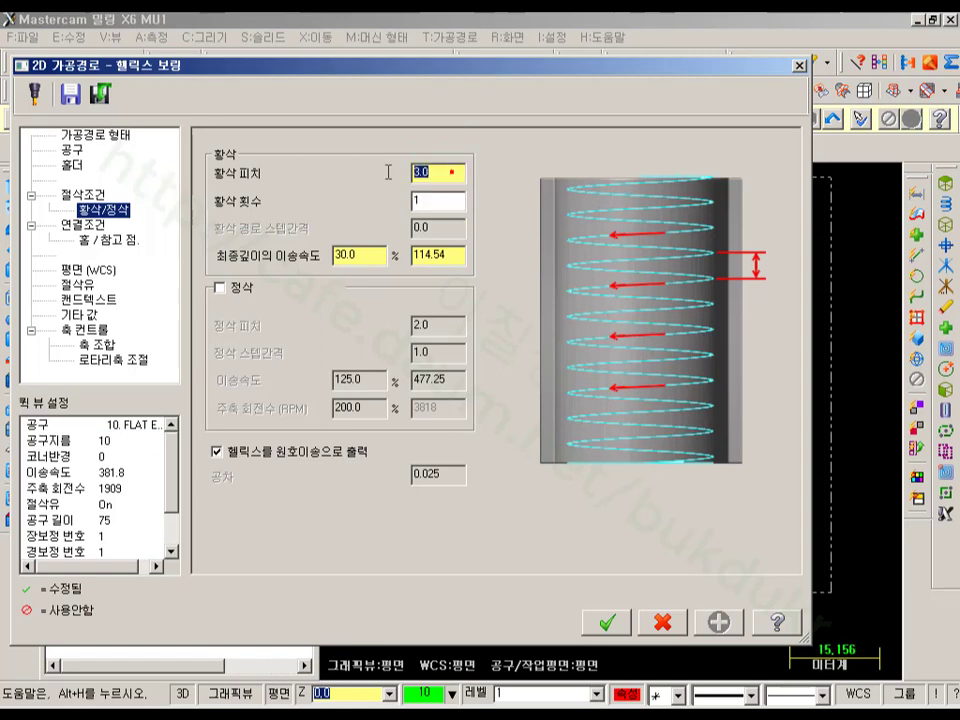
click(409, 176)
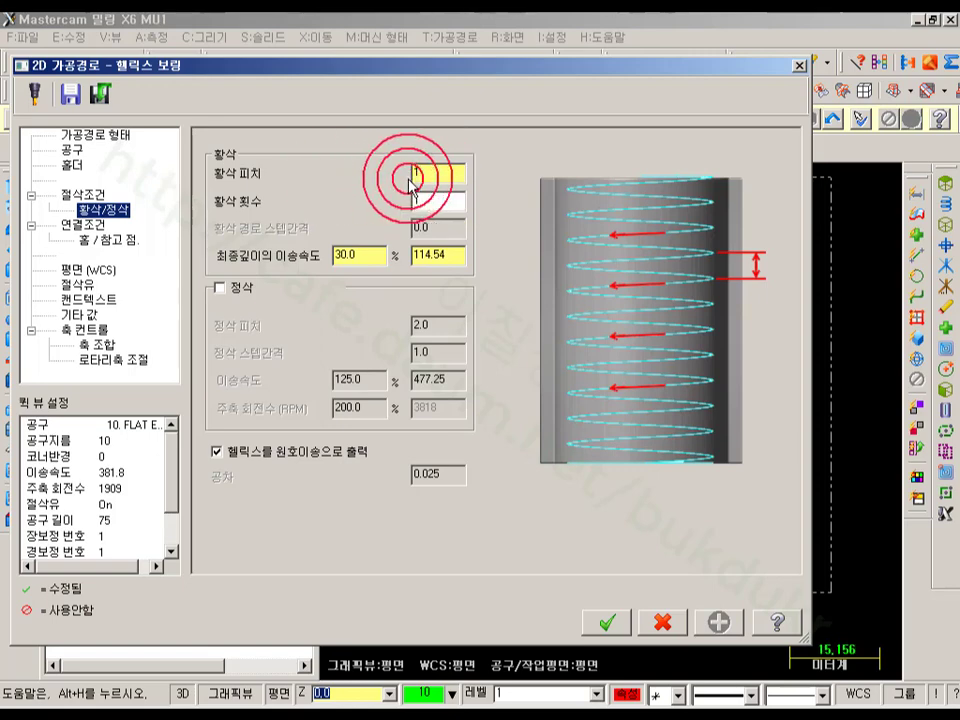
Set the helix bore to 5 rough passes with a rough pitch of 3 and a rough pass stepover of 5.
click(441, 201)
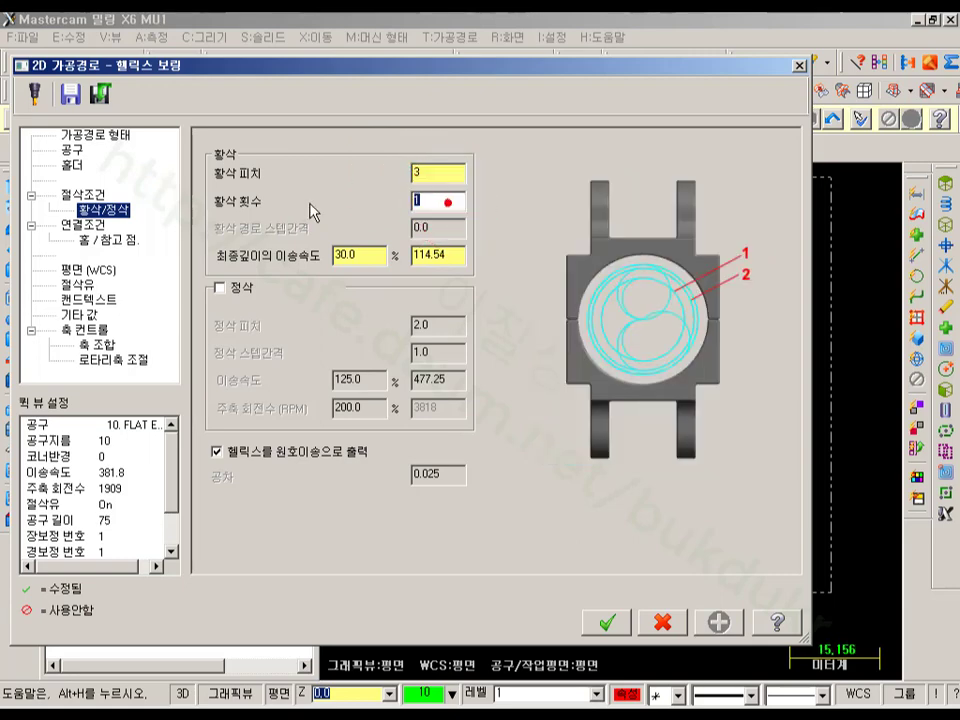
text(5)
click(446, 172)
click(451, 226)
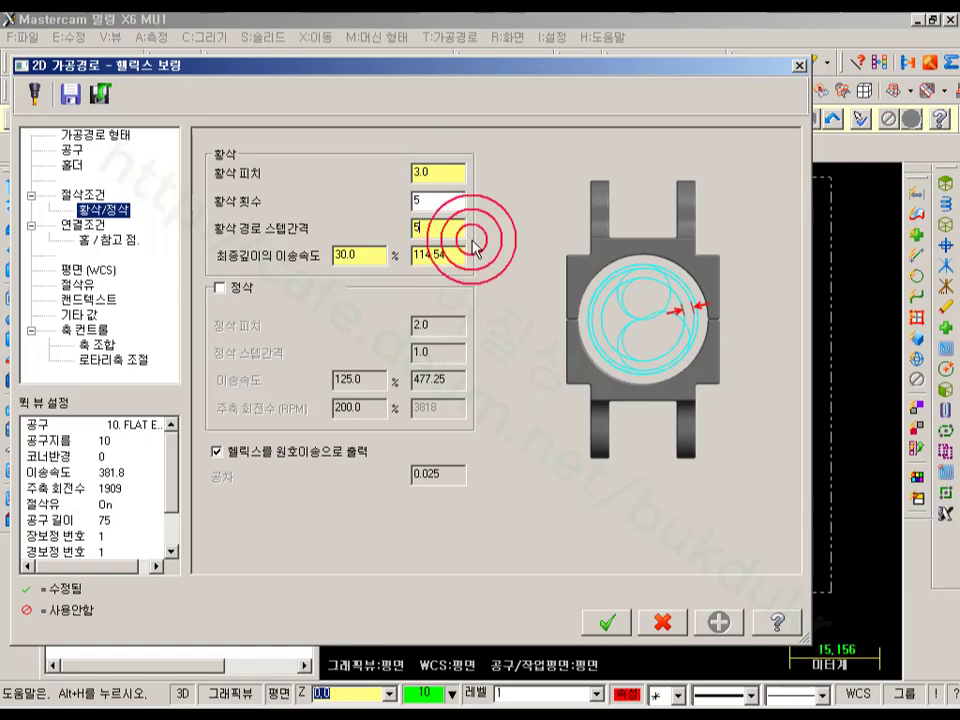
Change the number of rough passes to 2 and check it against the rough pitch and pass diagrams.
click(452, 201)
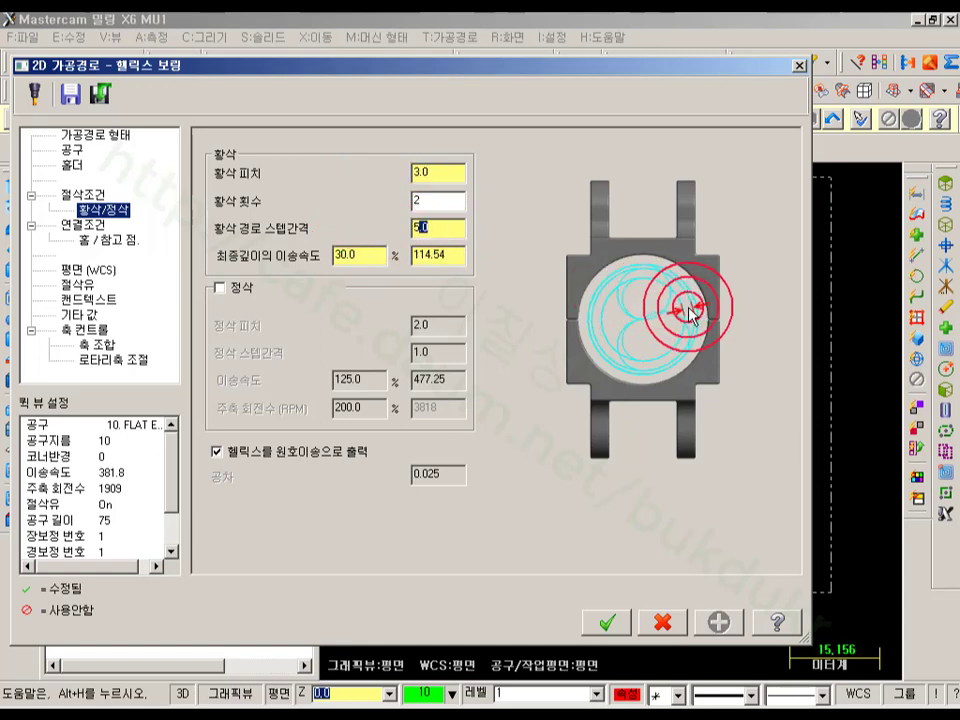
click(437, 204)
click(447, 170)
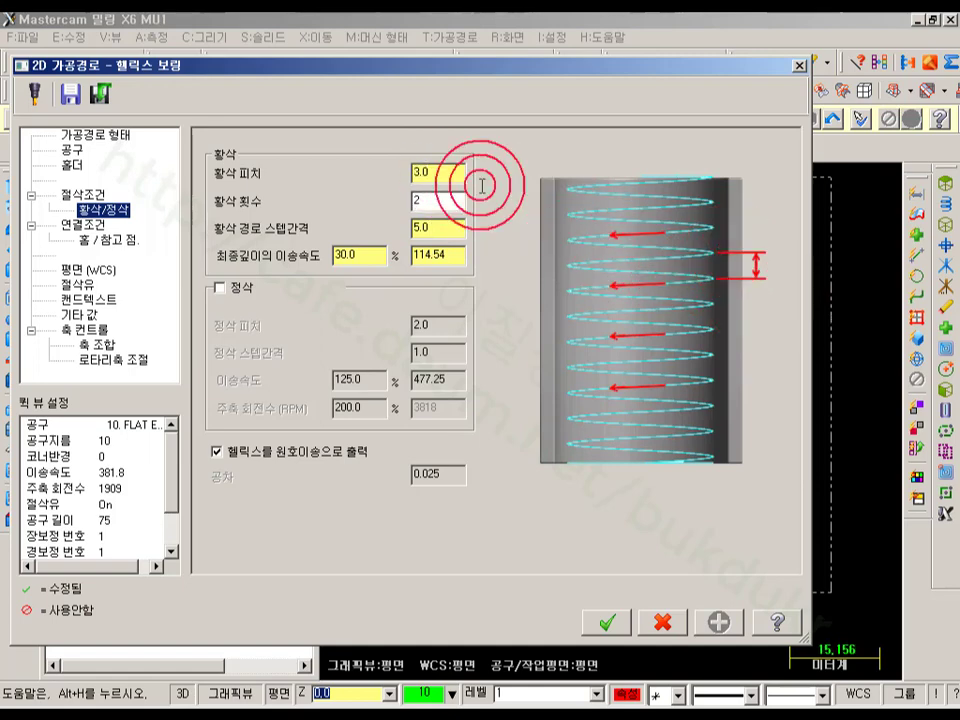
click(447, 173)
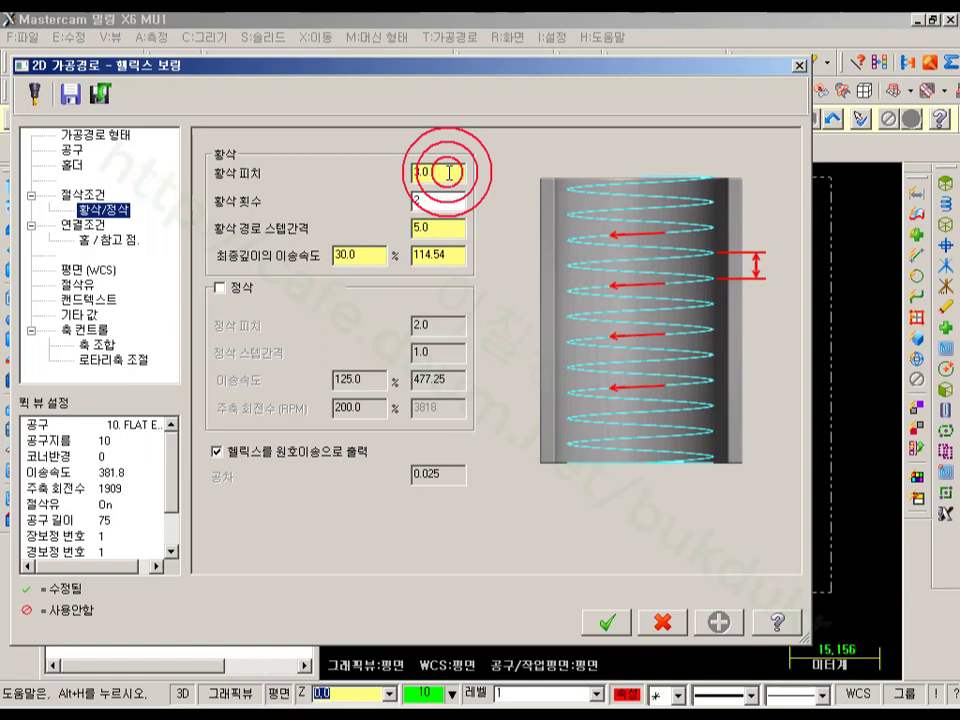
click(449, 203)
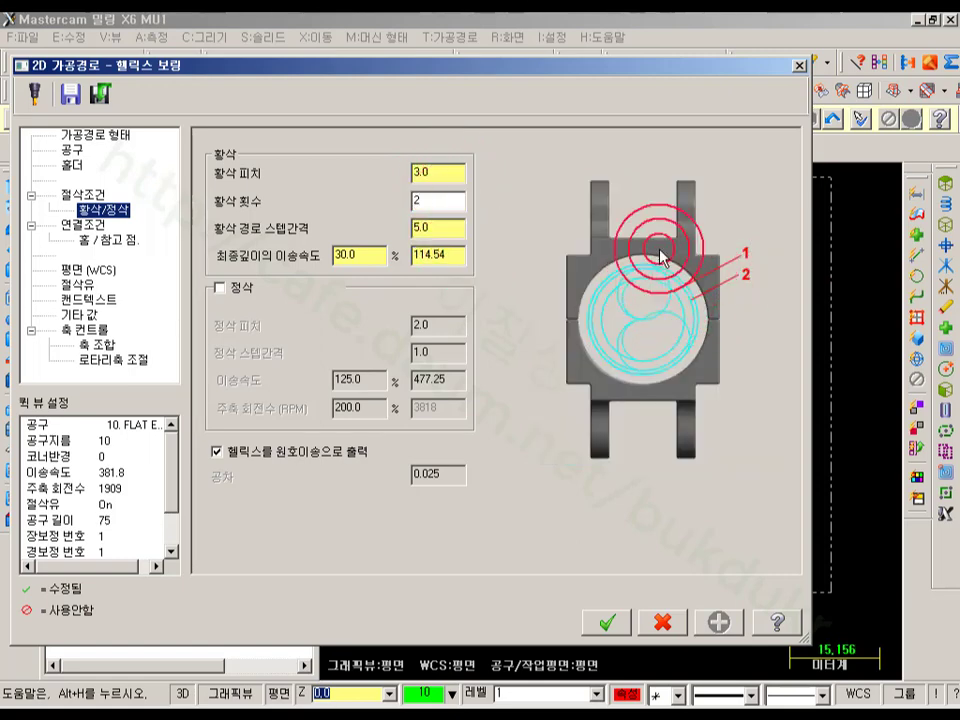
Accept the helix bore parameters with 2 rough passes and a 5.0 rough stepover, and regenerate the toolpath.
click(446, 229)
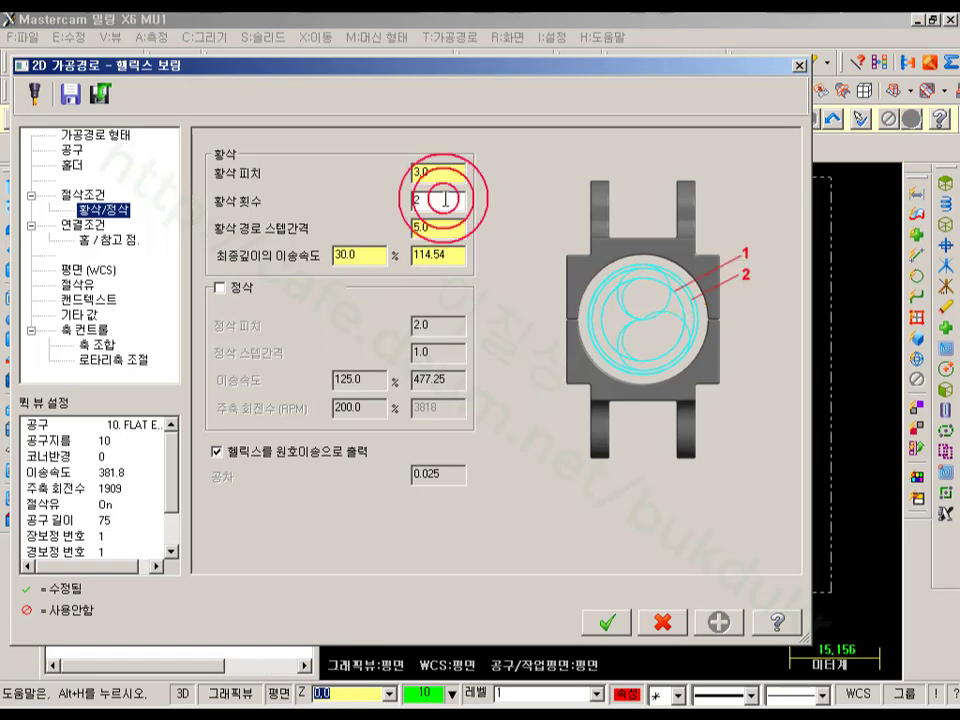
click(468, 249)
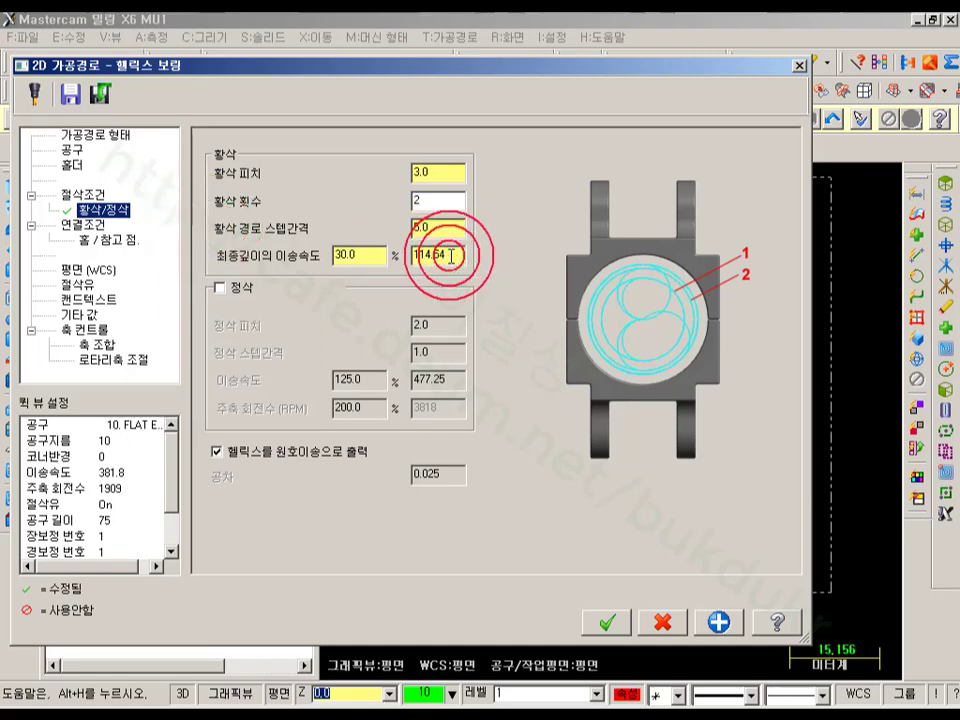
click(96, 224)
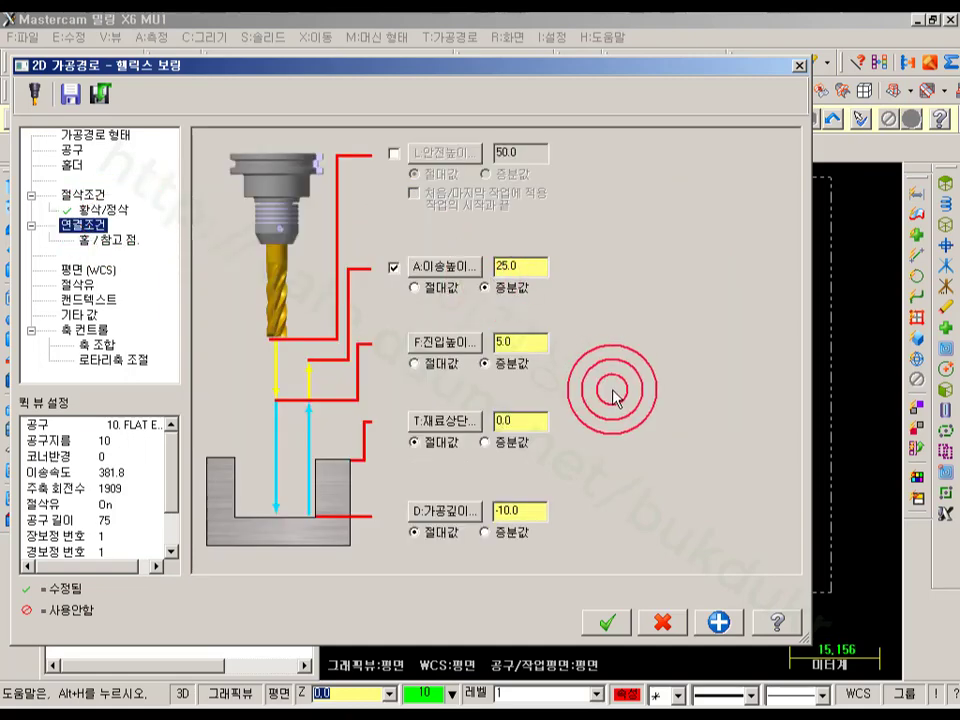
click(603, 622)
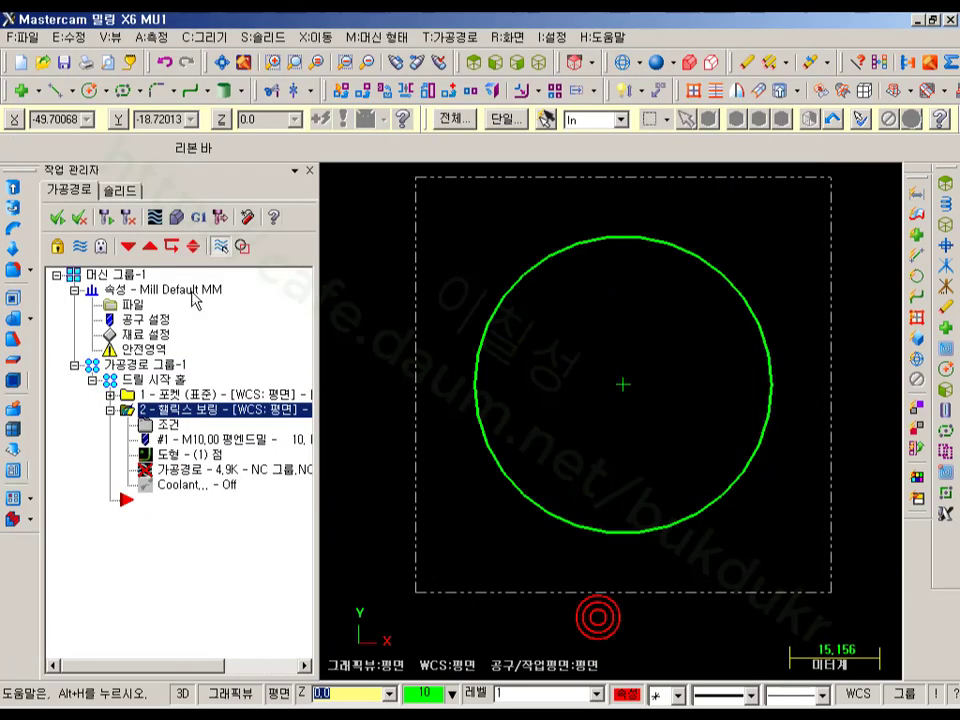
click(106, 212)
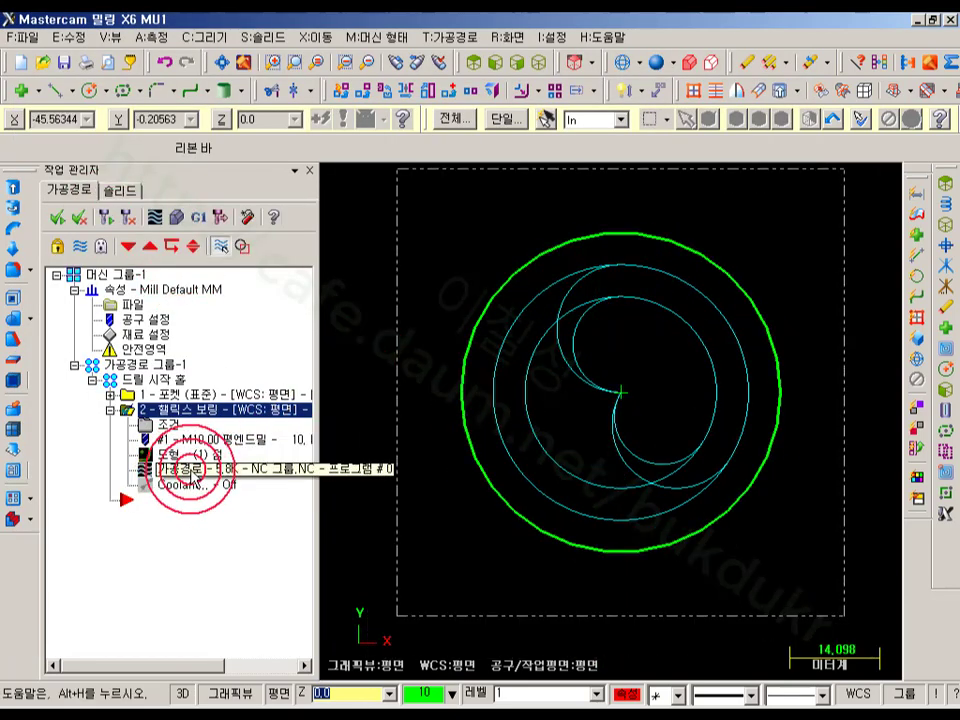
Backplot the helix bore toolpath in the top view to examine the area the tool covers.
click(190, 467)
click(617, 185)
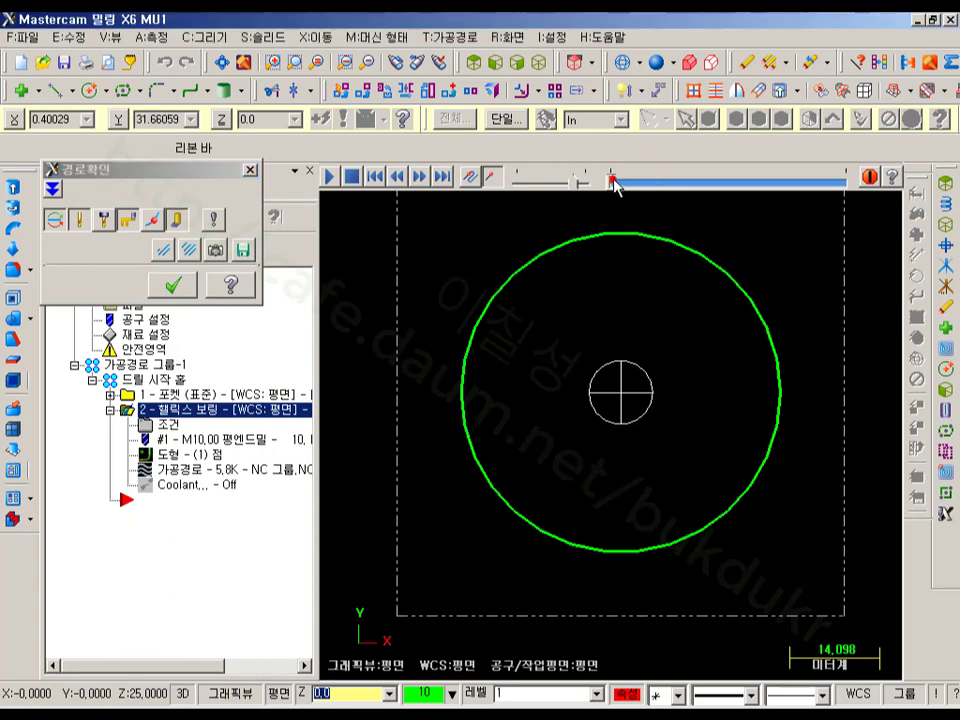
drag(615, 184, 725, 437)
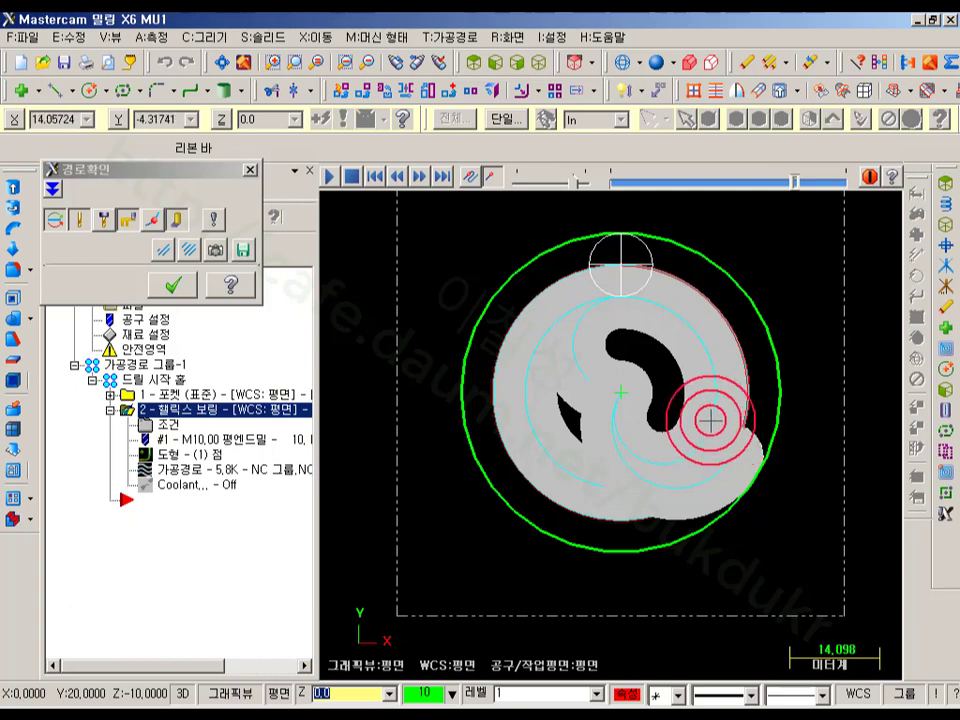
click(173, 285)
Set the helix bore's number of rough passes to 3 and regenerate the toolpath.
click(170, 430)
click(88, 192)
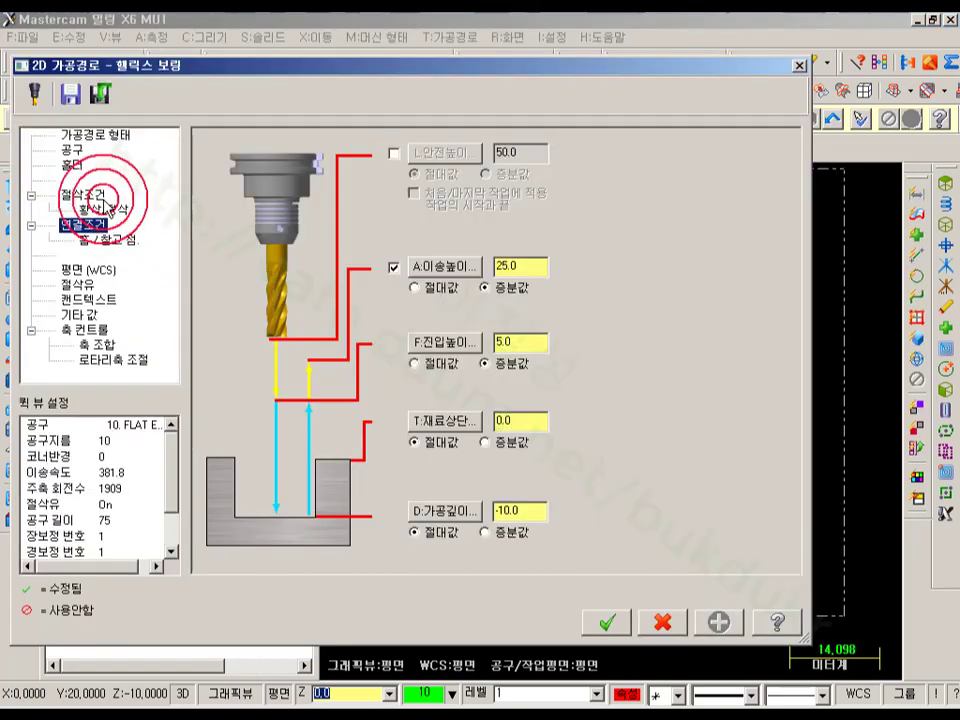
click(773, 253)
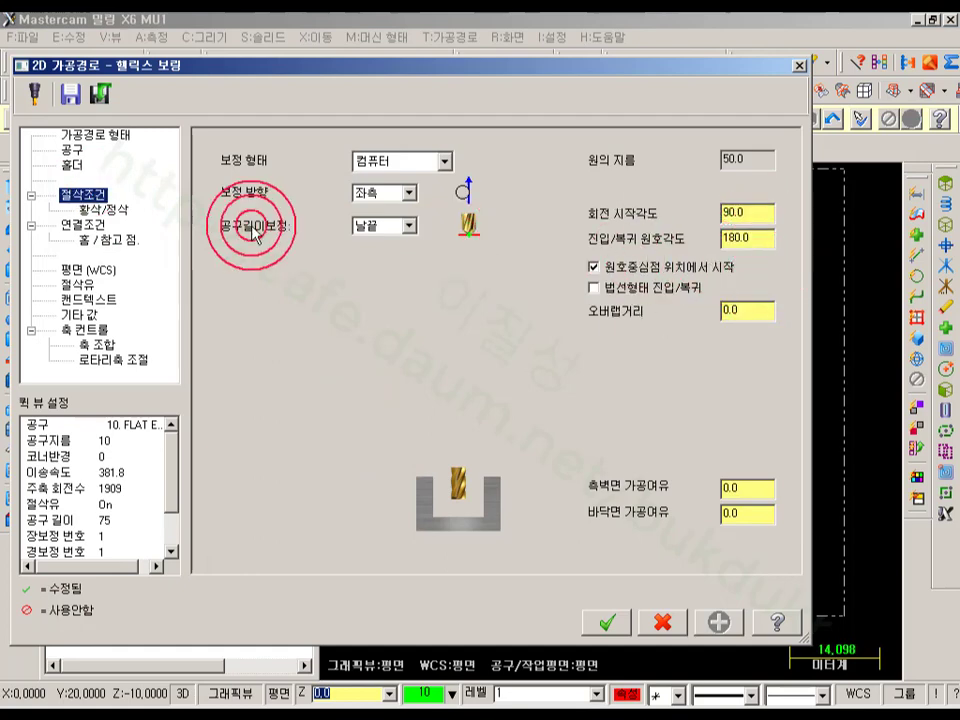
click(118, 209)
click(441, 201)
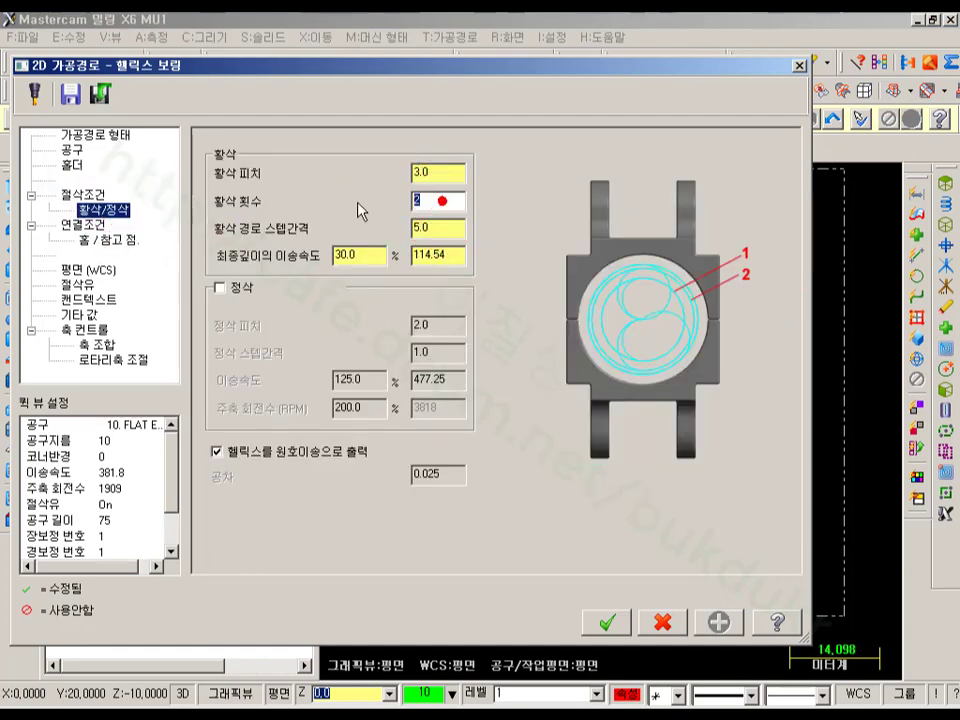
click(452, 230)
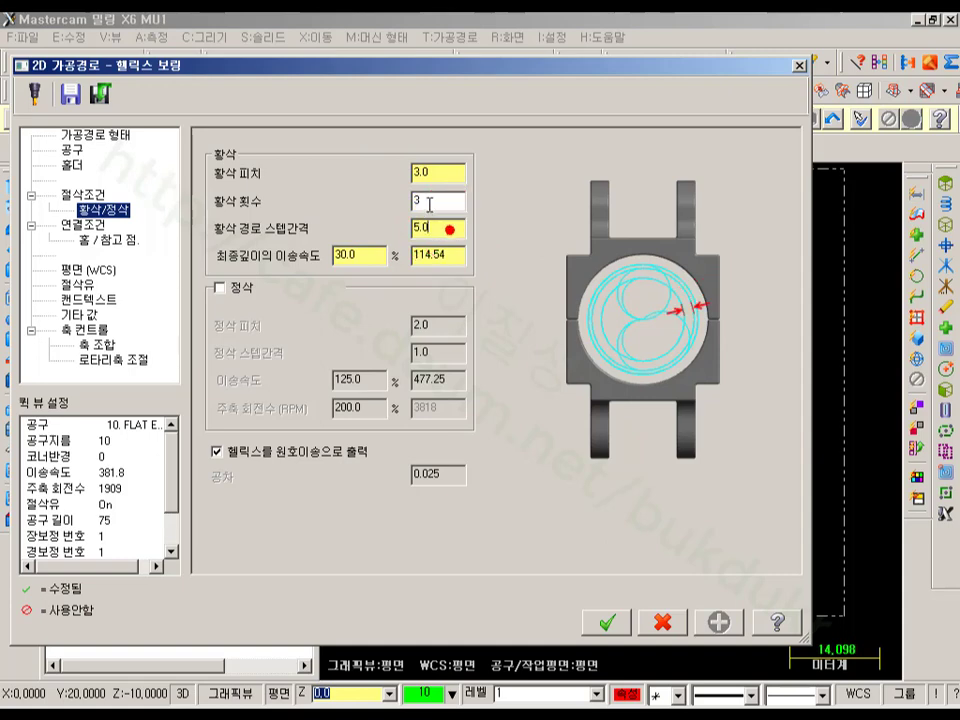
click(606, 620)
click(110, 216)
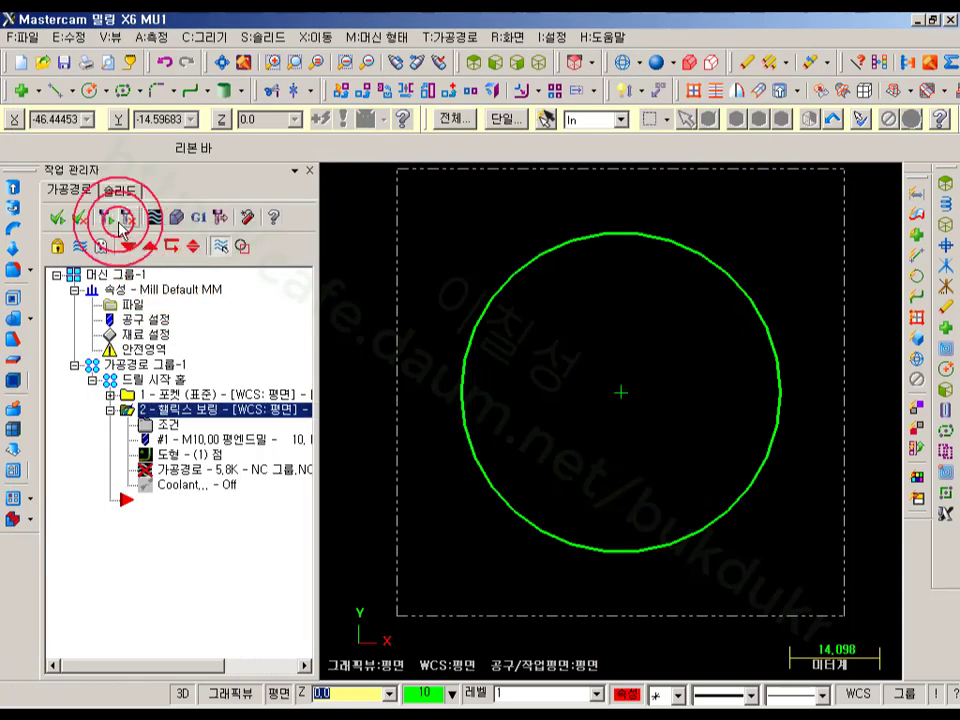
Backplot the regenerated three-pass helix bore toolpath to check for uncut material inside the circle.
click(161, 436)
click(152, 216)
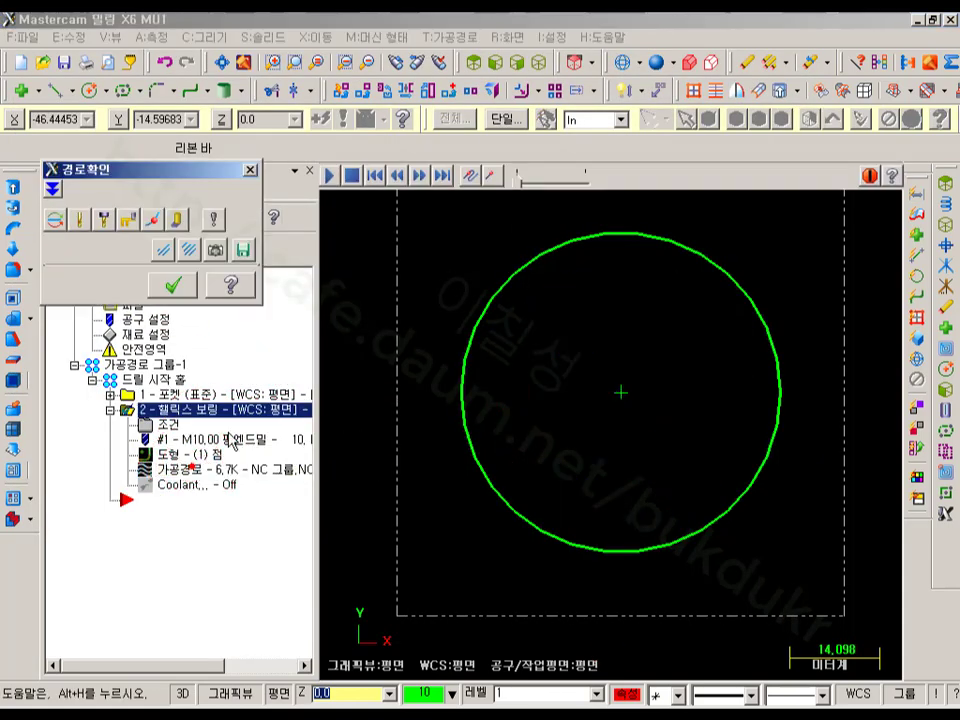
click(615, 185)
drag(615, 185, 820, 180)
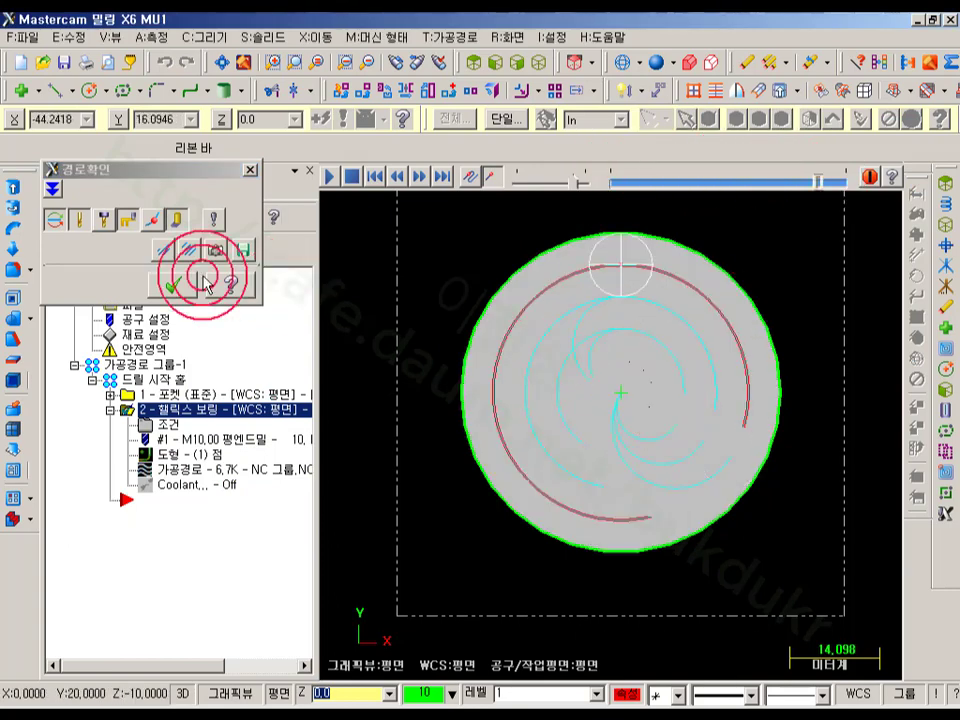
click(185, 284)
Set the helix bore's number of rough passes to 4, leaving finishing disabled, and regenerate the toolpath.
click(167, 425)
drag(439, 199, 319, 200)
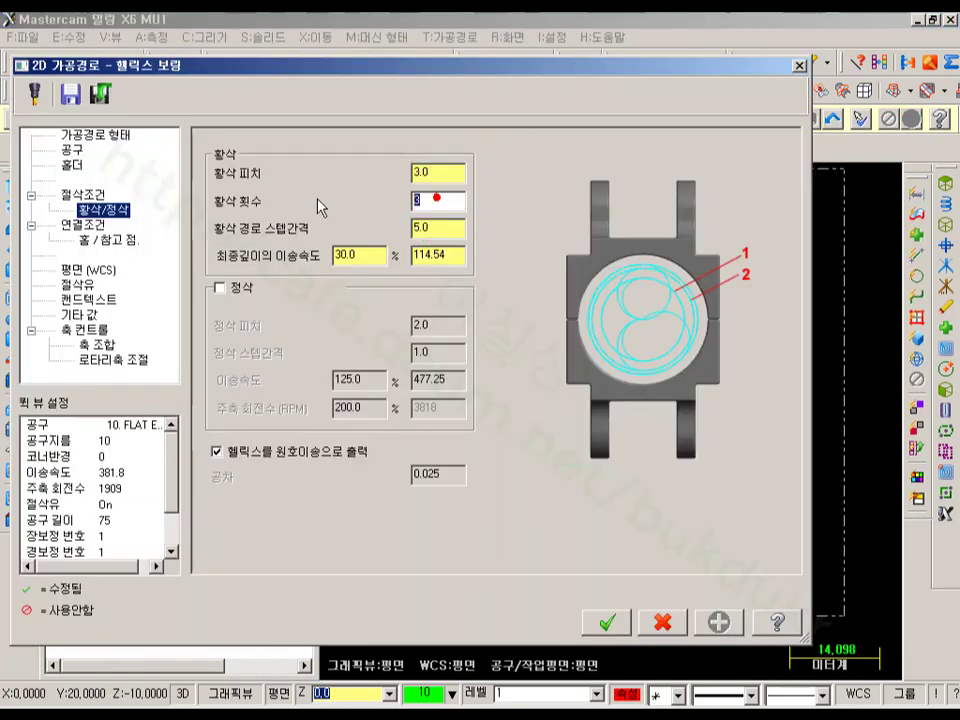
text(4)
click(505, 242)
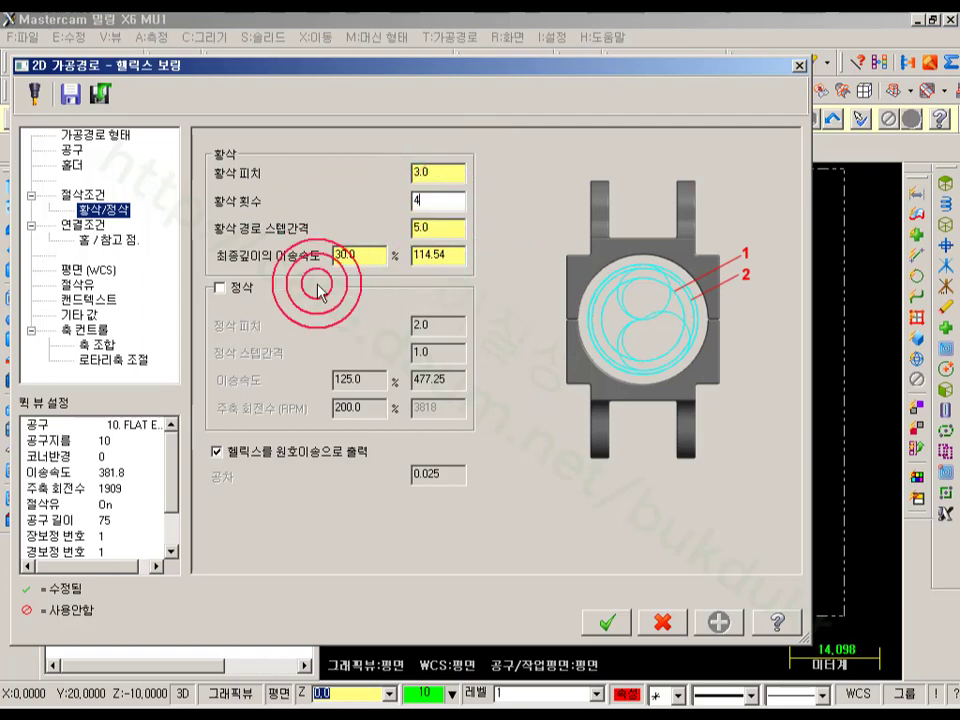
click(220, 287)
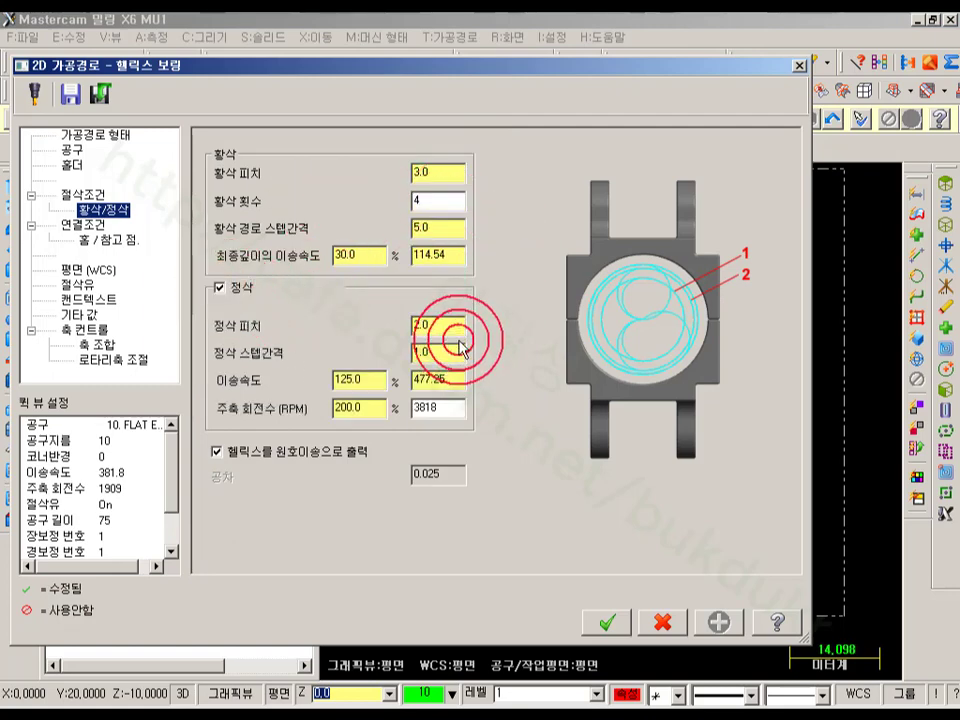
click(220, 287)
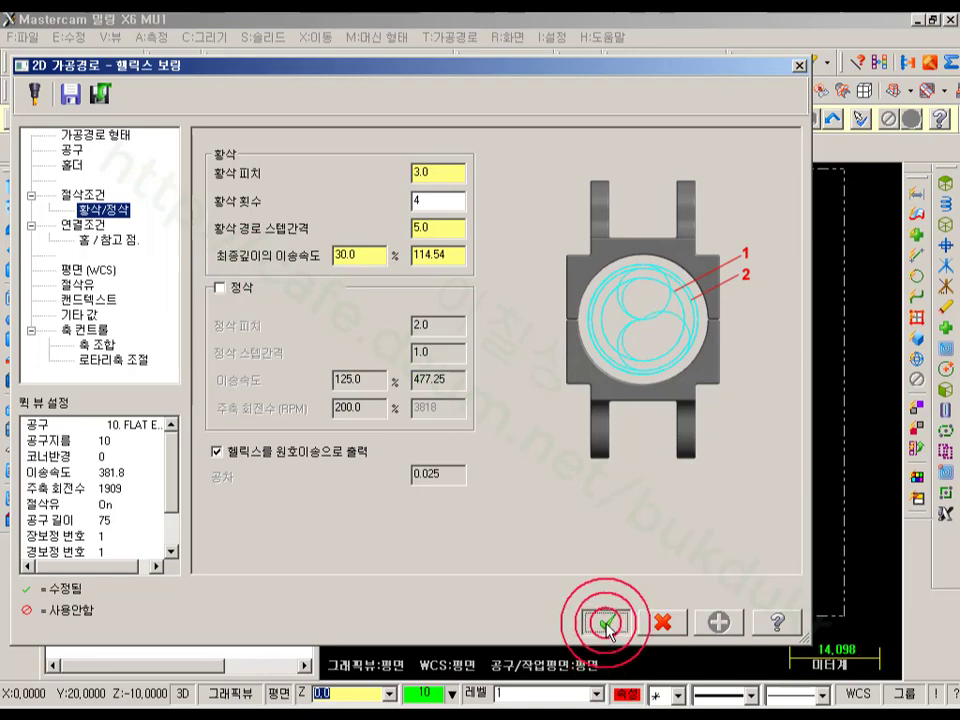
click(607, 624)
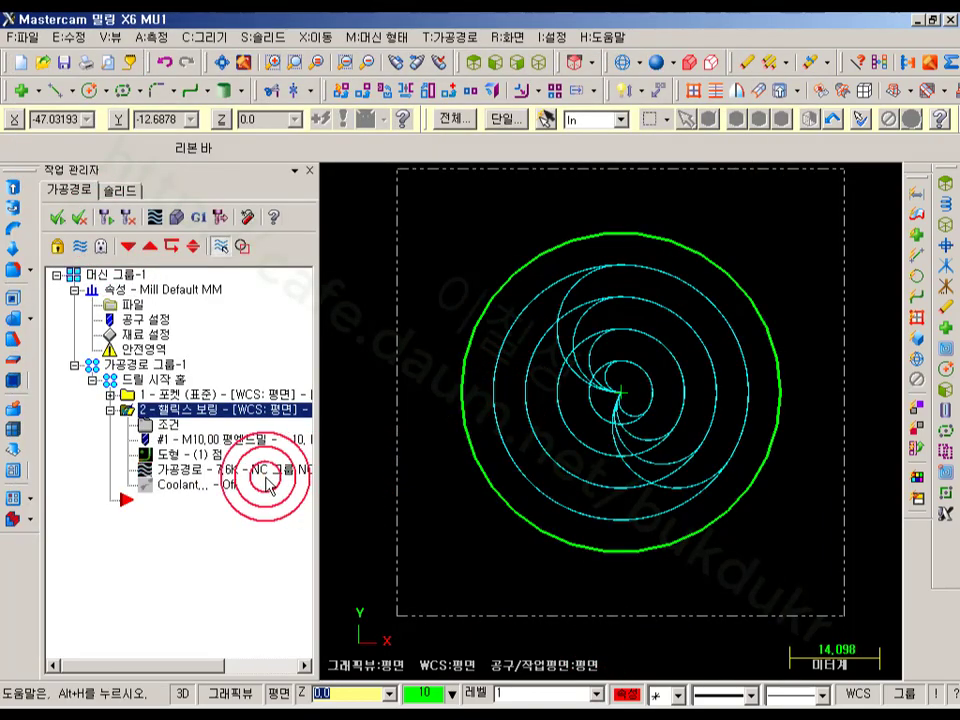
Switch to the isometric view and play the backplot of the four-pass helix bore toolpath.
click(538, 68)
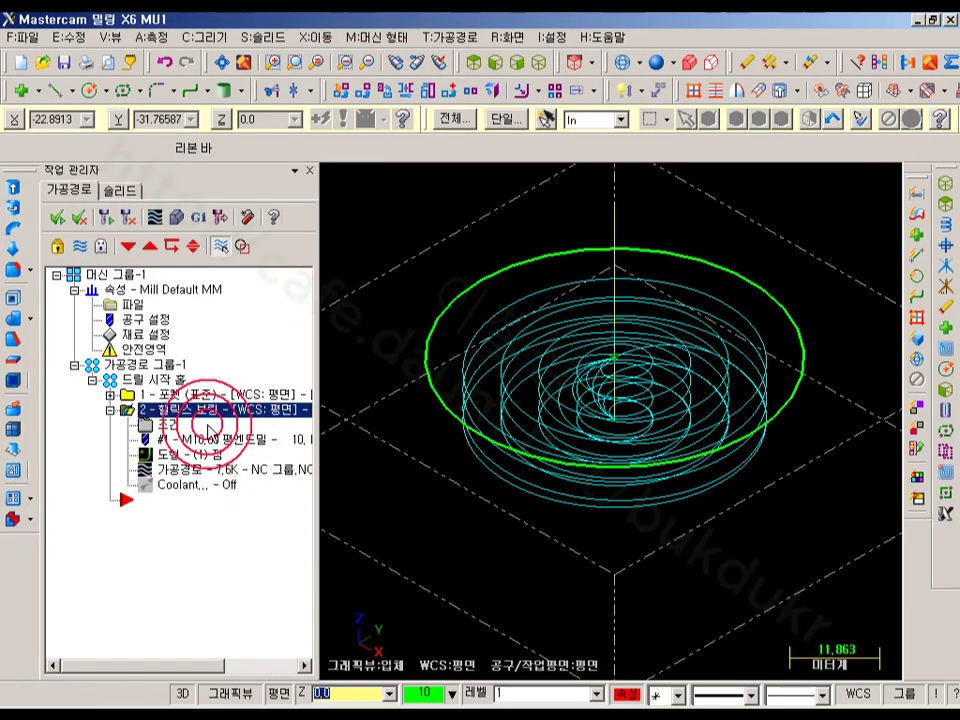
click(174, 470)
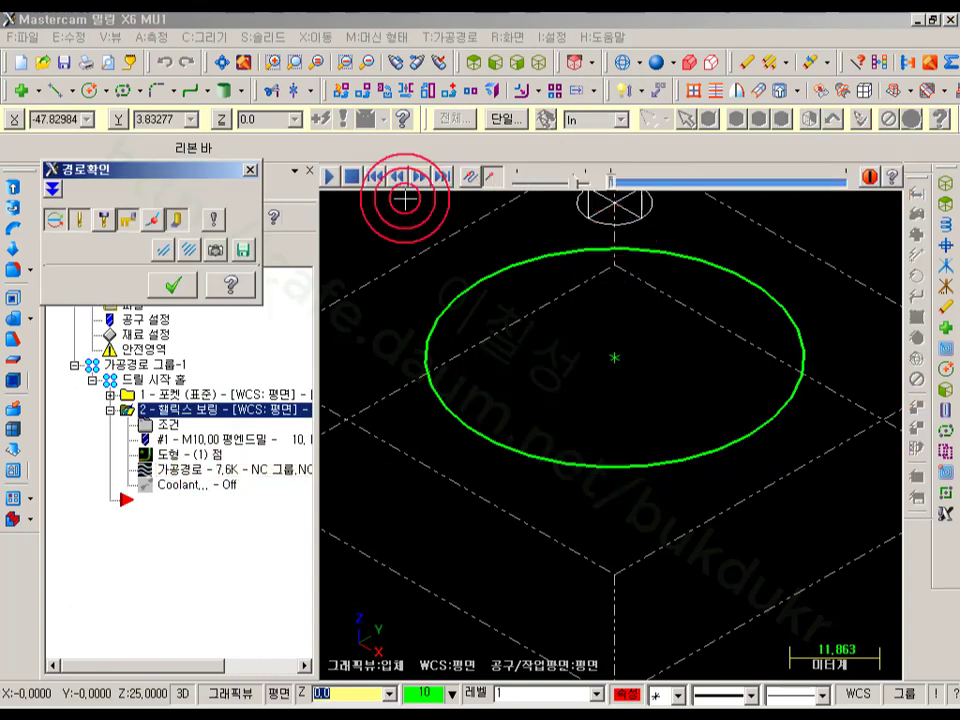
click(331, 177)
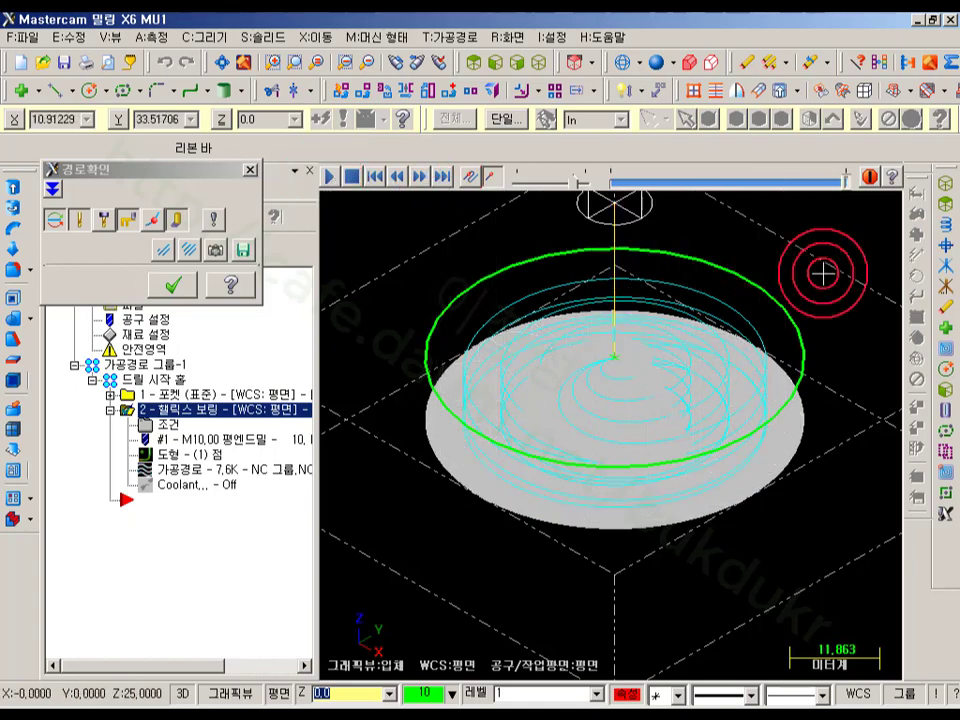
scroll(616, 389, up, 4)
scroll(578, 278, down, 5)
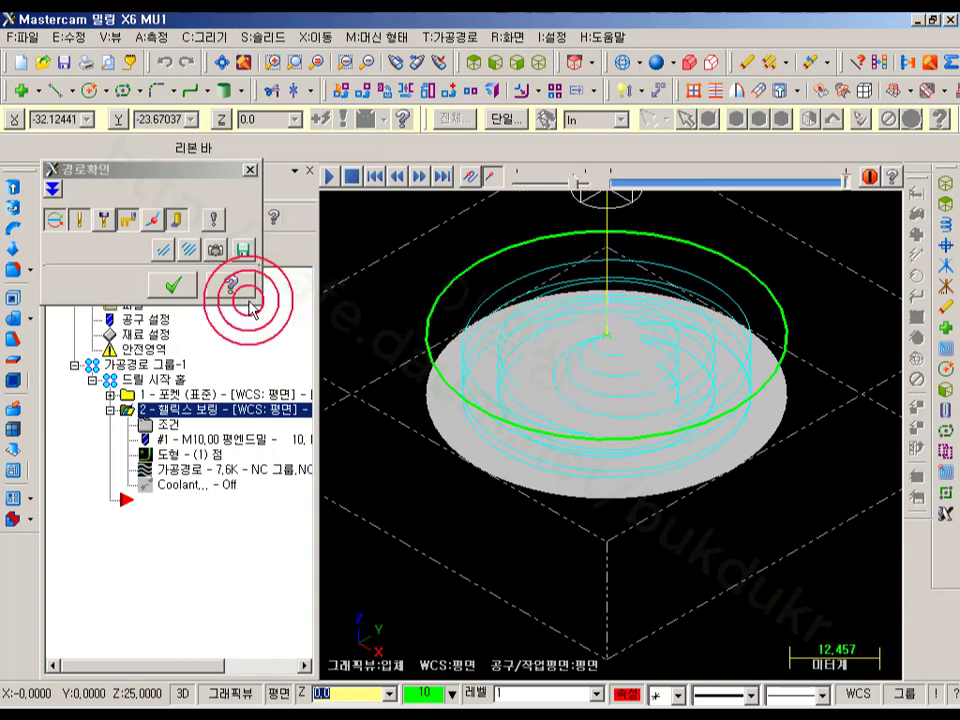
click(250, 167)
Run the solid verification of the helix bore move by move and inspect the machined hole from another angle.
click(180, 215)
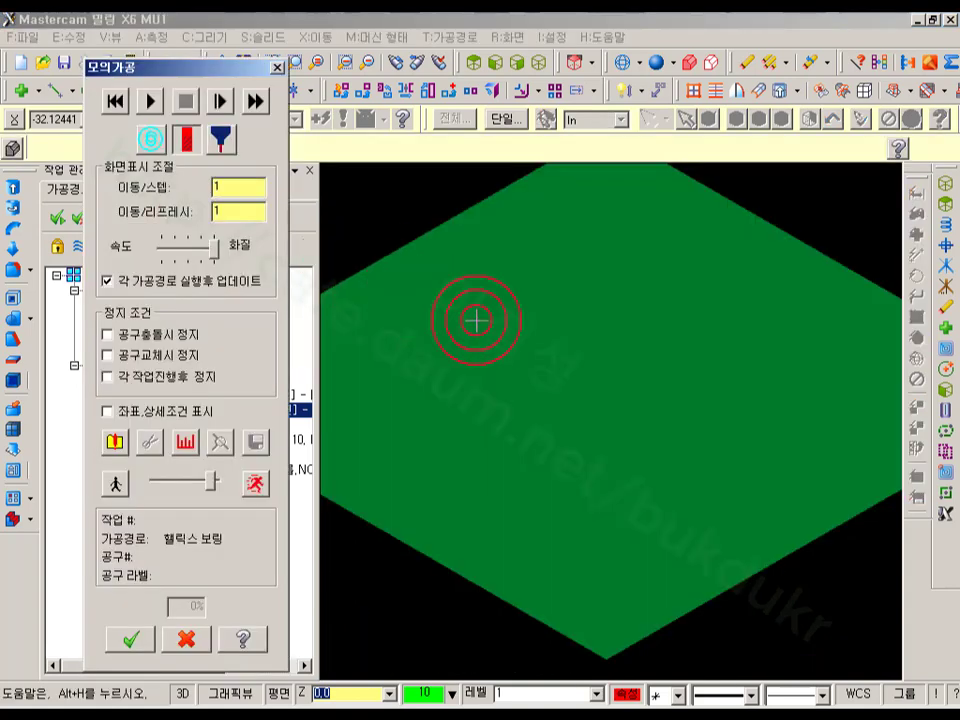
click(220, 101)
click(219, 101)
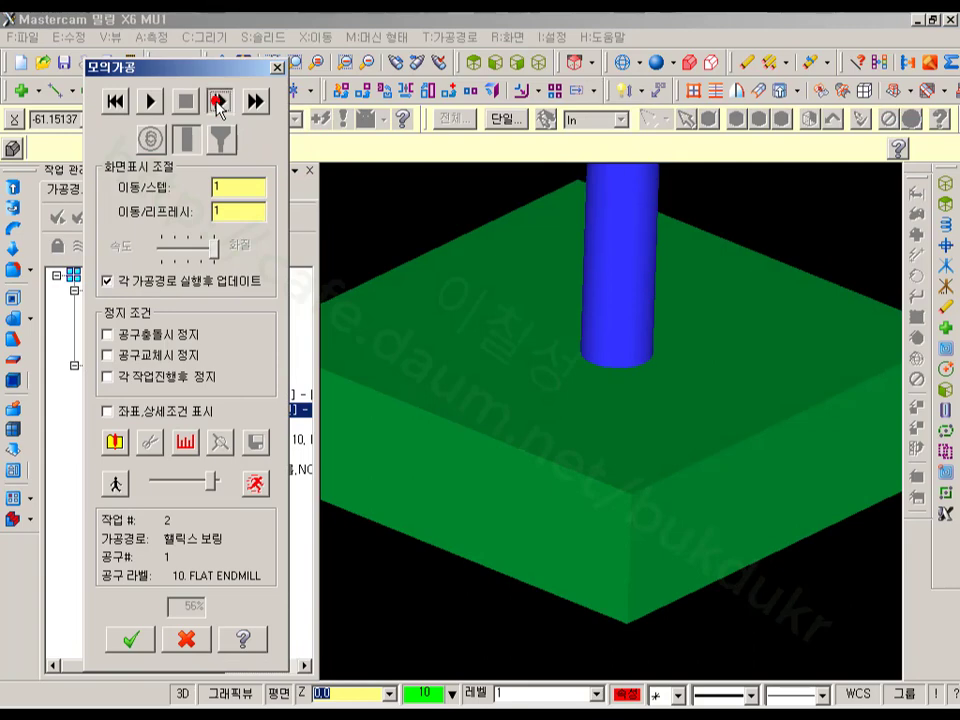
click(220, 101)
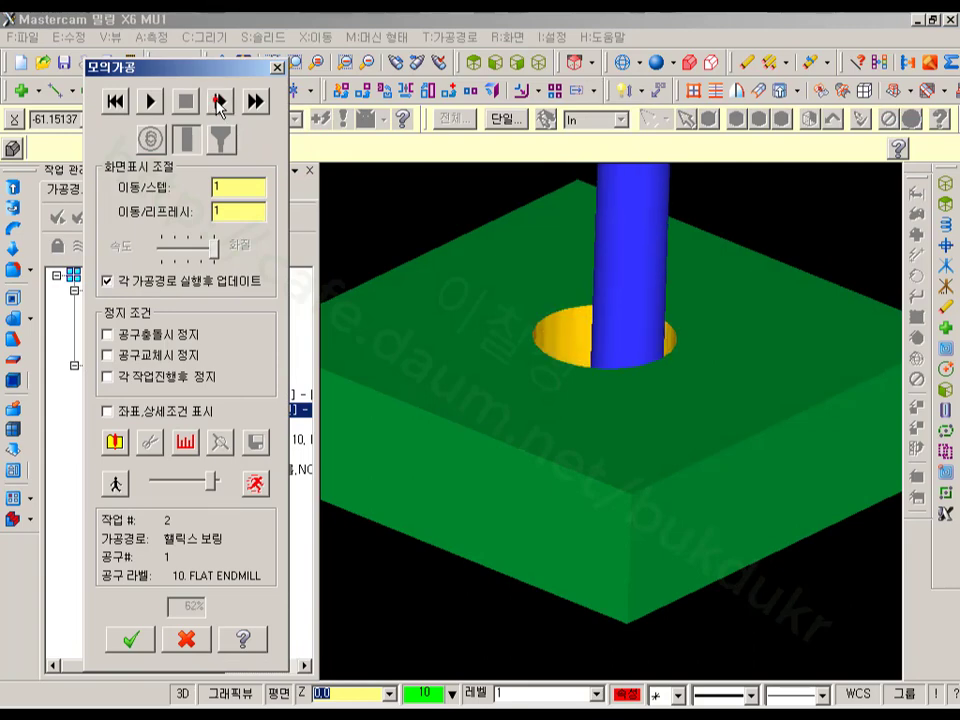
click(220, 101)
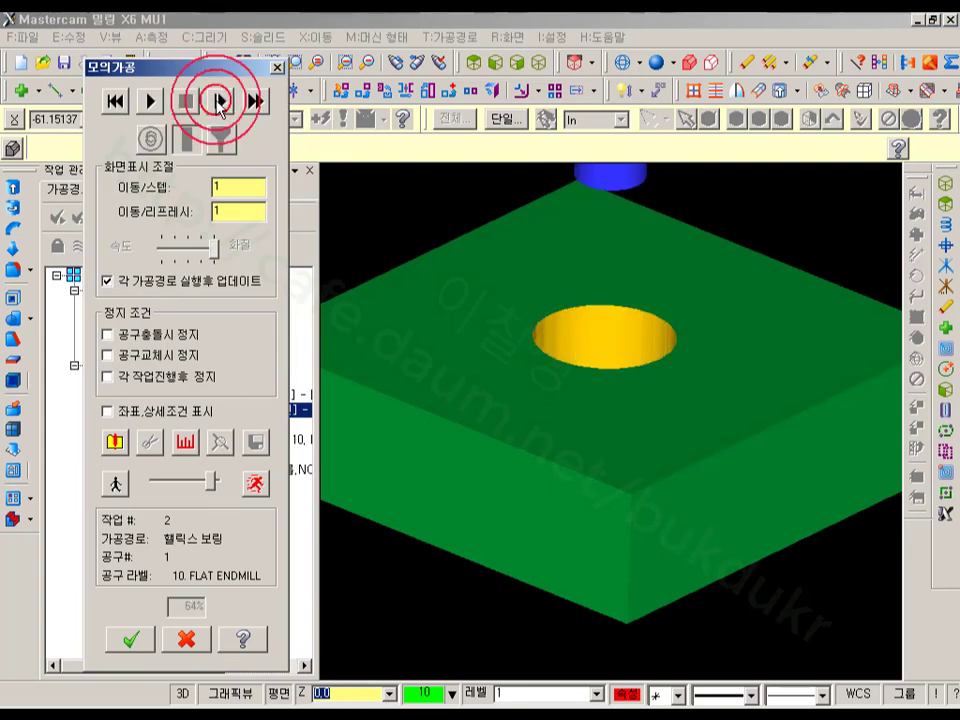
click(220, 101)
click(220, 105)
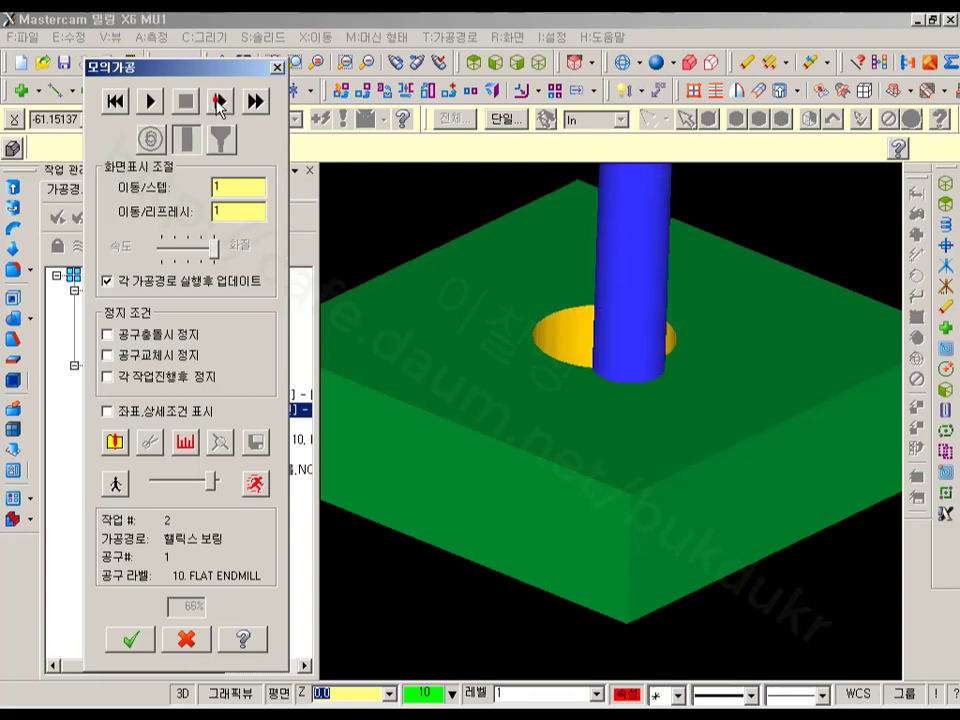
click(220, 105)
click(220, 105)
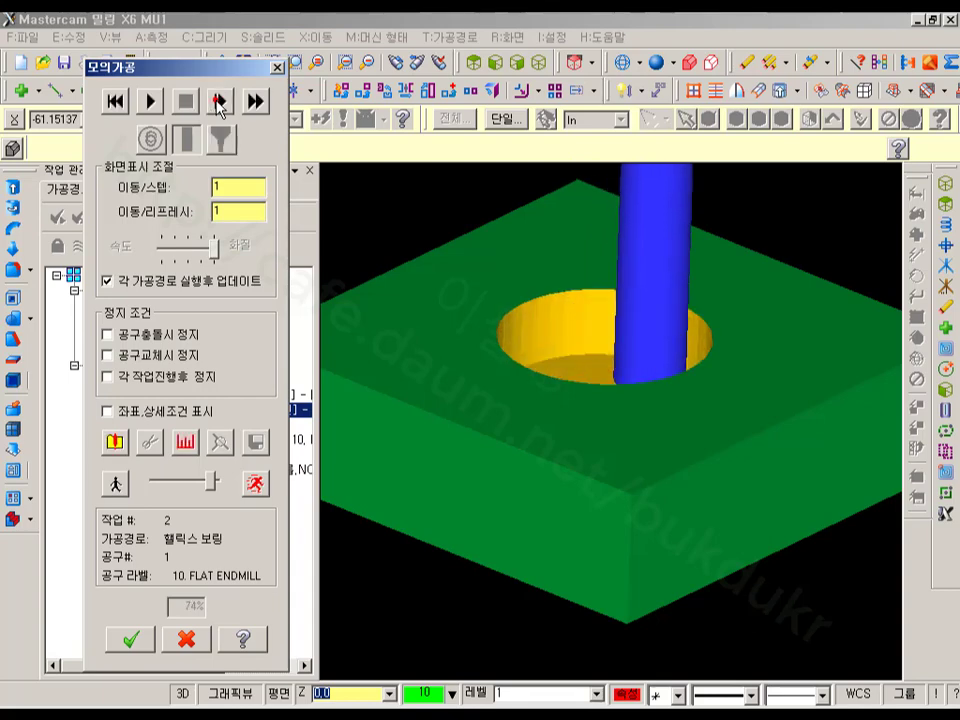
click(220, 105)
click(220, 105)
click(220, 105)
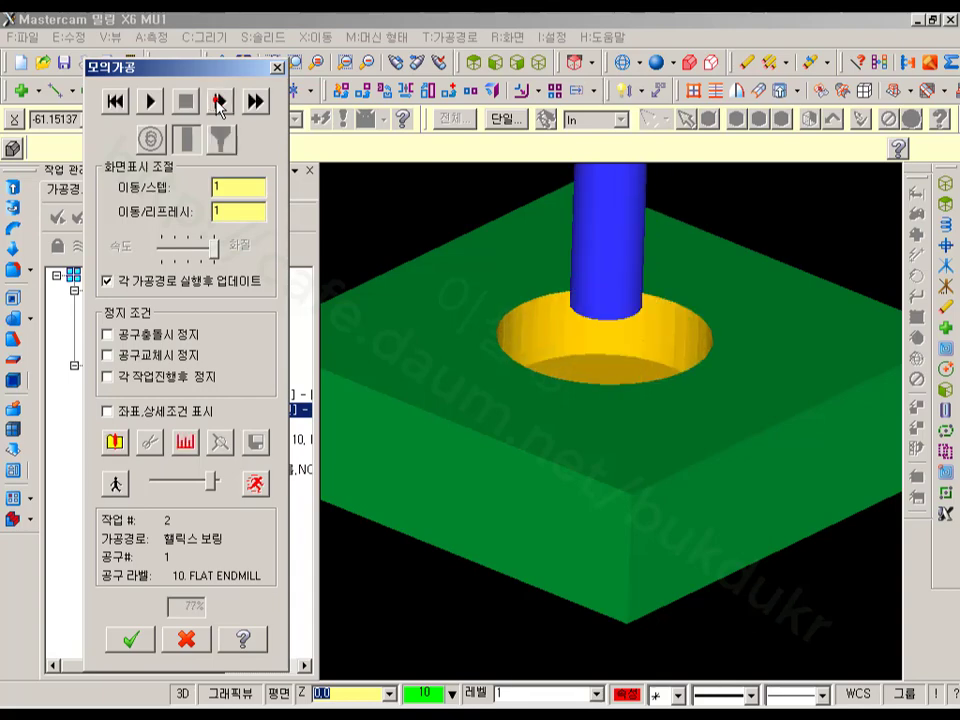
click(220, 105)
click(220, 105)
click(220, 105)
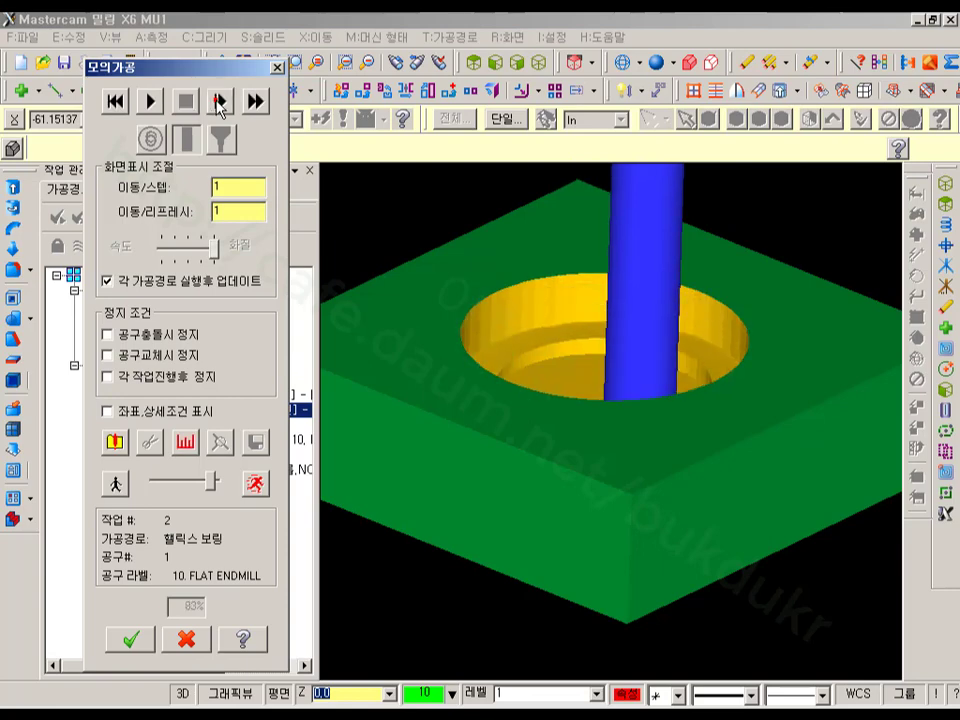
click(220, 105)
click(220, 105)
click(220, 105)
click(220, 105)
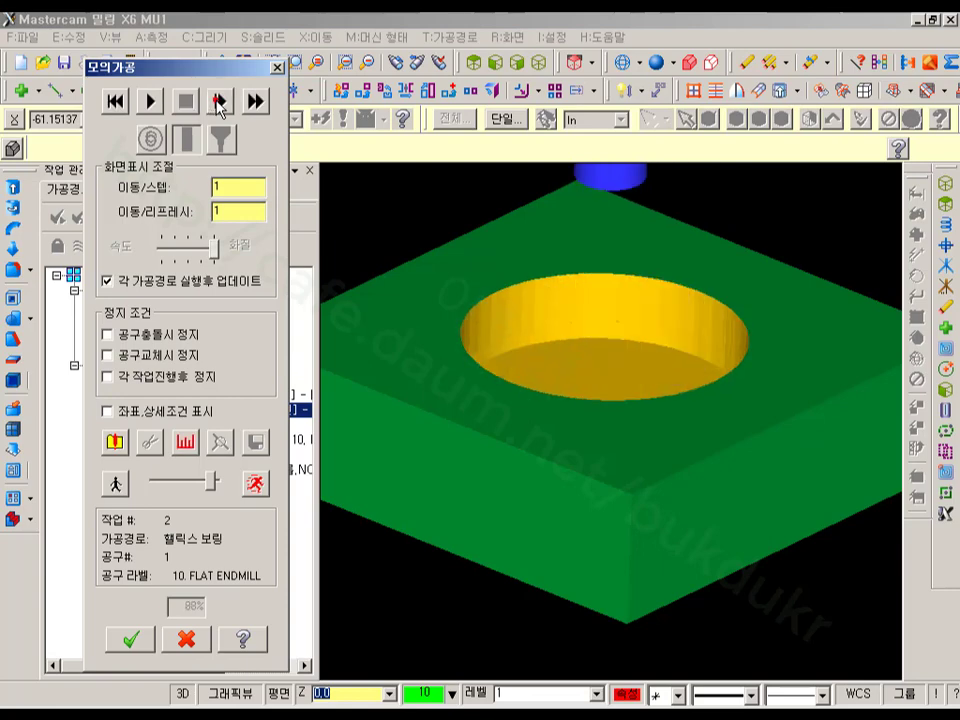
click(220, 105)
click(220, 105)
click(220, 105)
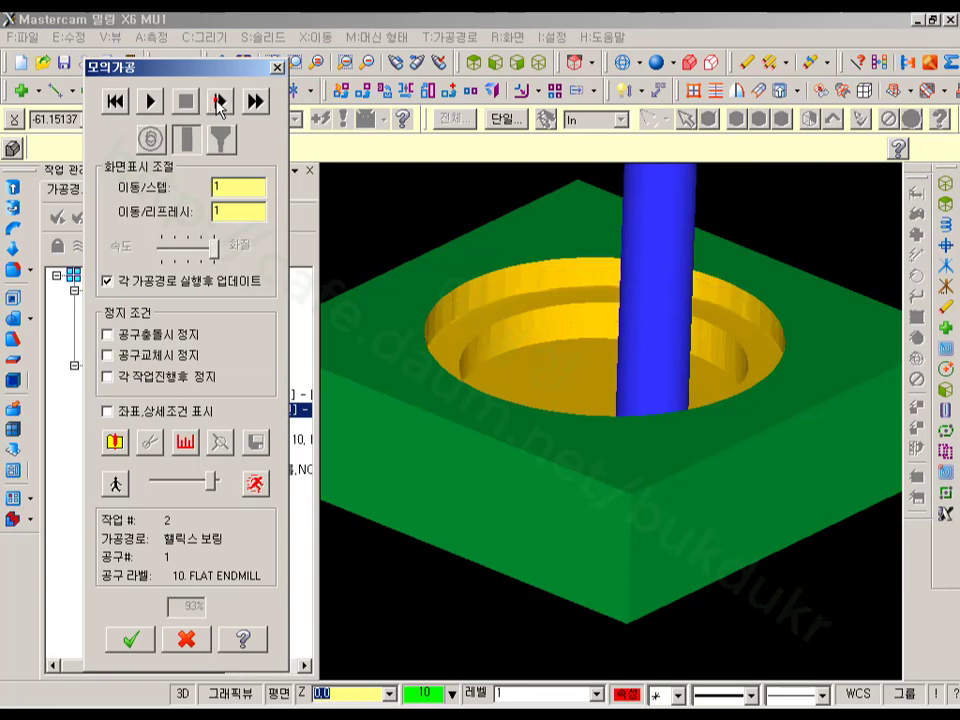
click(220, 105)
click(220, 105)
click(220, 105)
click(220, 105)
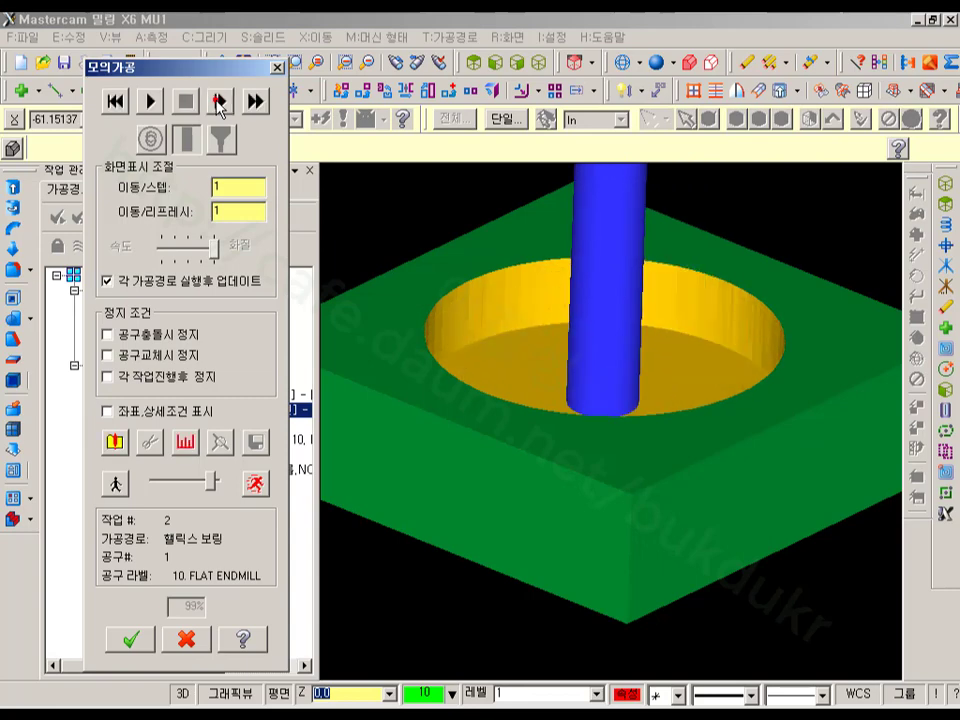
click(220, 105)
middle_drag(717, 300, 676, 328)
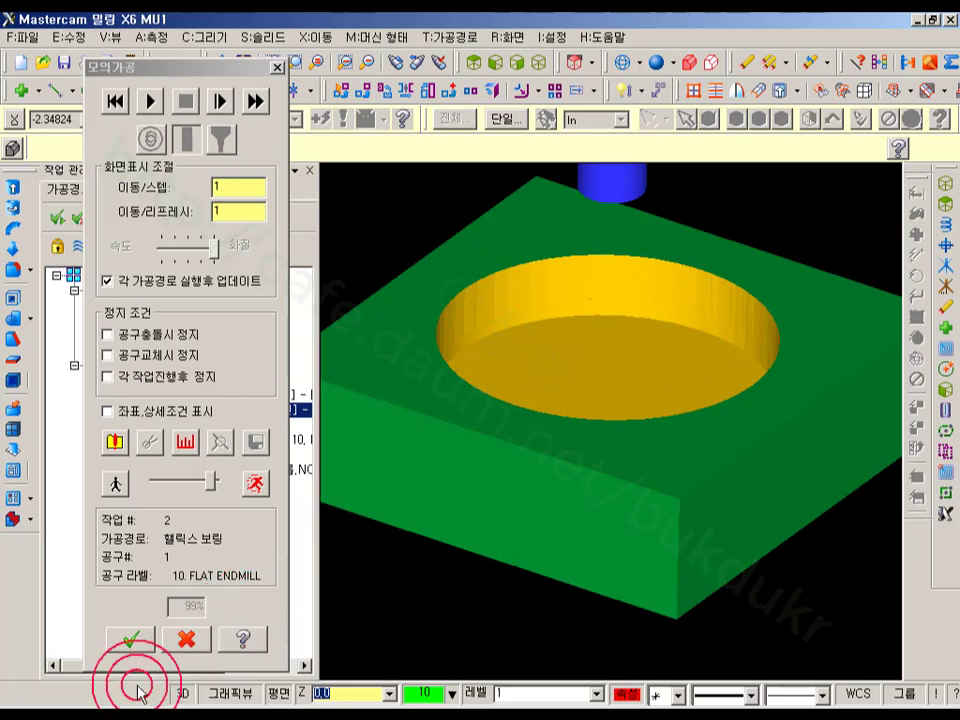
Set the helix bore's rough pitch to 1.0 and number of rough passes to 0, with finishing disabled, and regenerate the toolpath.
click(138, 643)
click(150, 424)
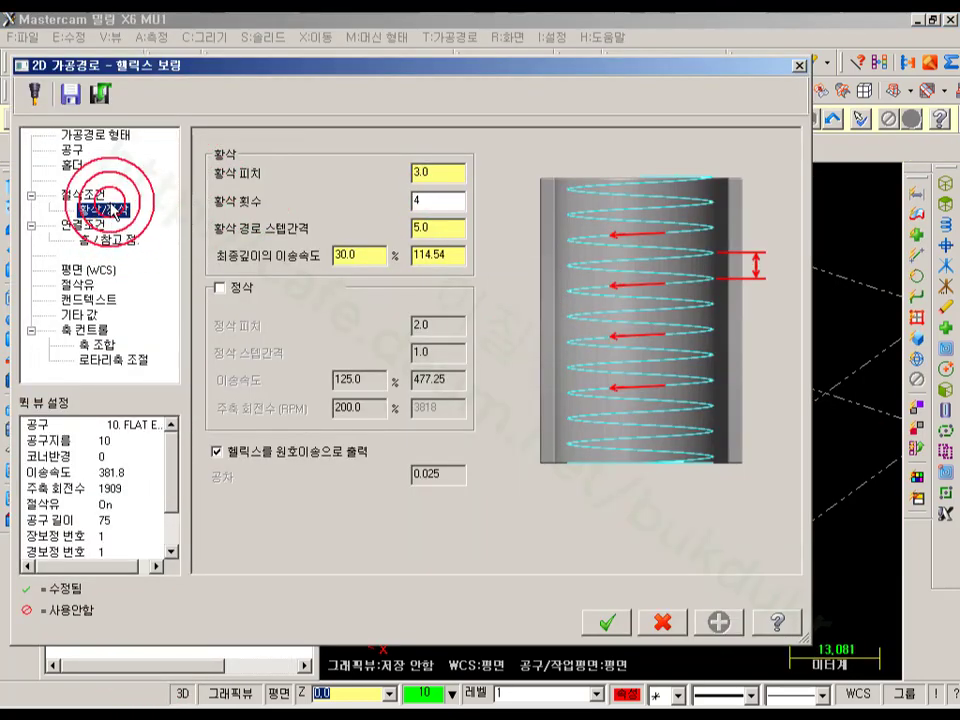
click(221, 287)
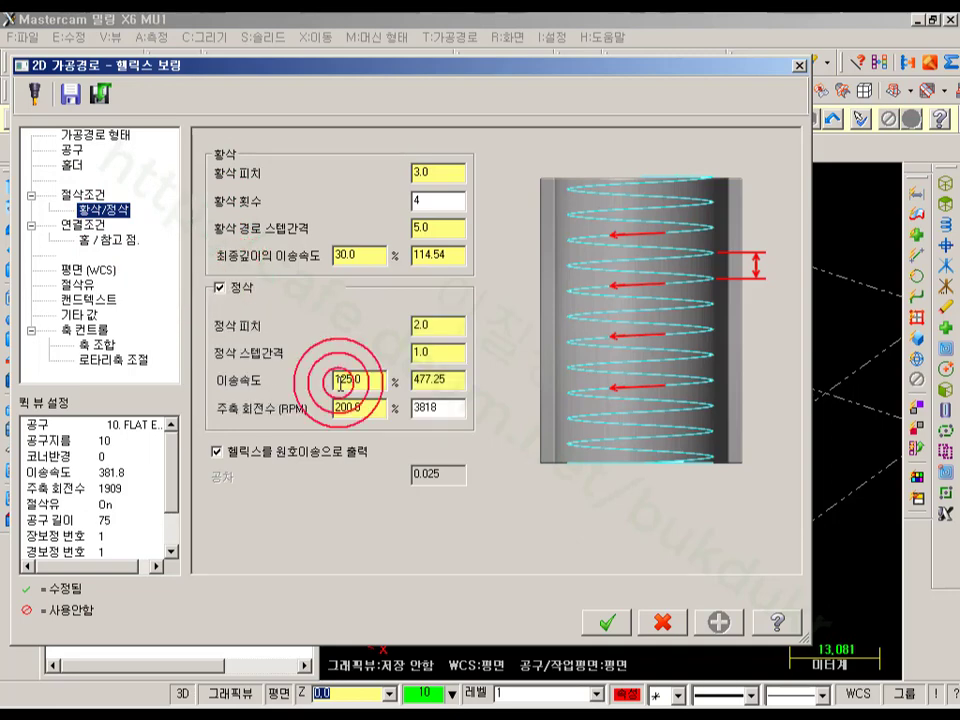
click(441, 175)
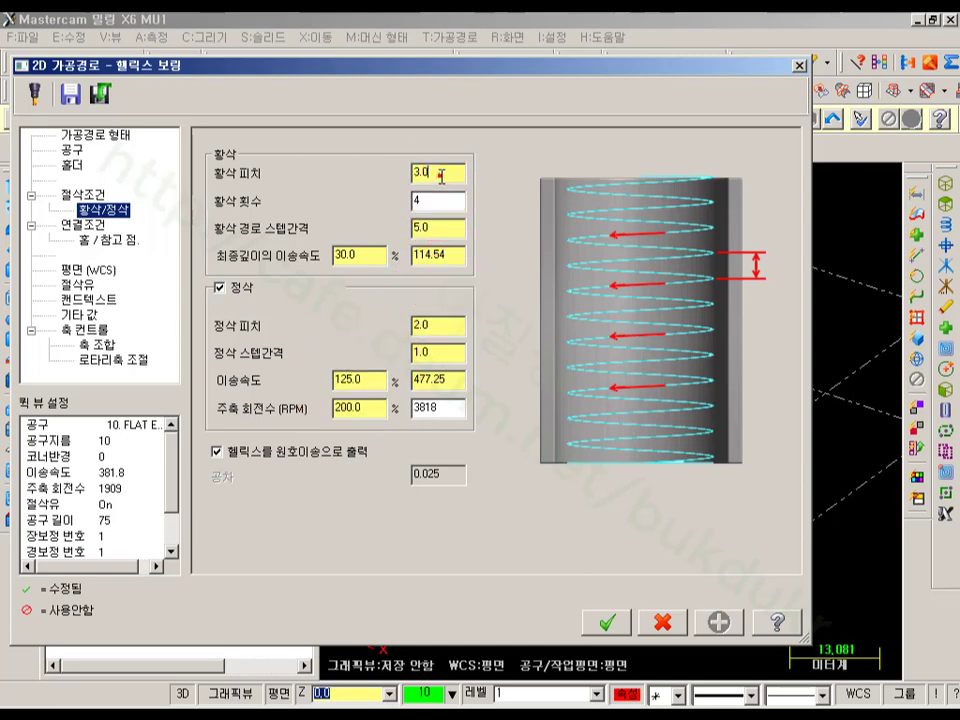
click(221, 288)
click(430, 222)
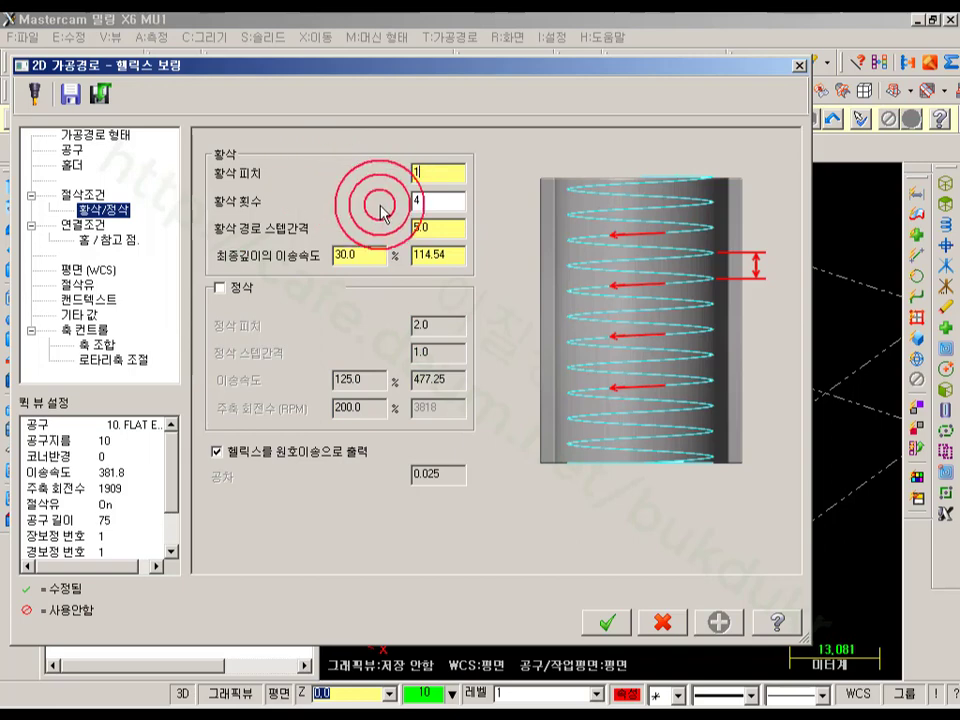
click(442, 204)
click(369, 204)
click(443, 232)
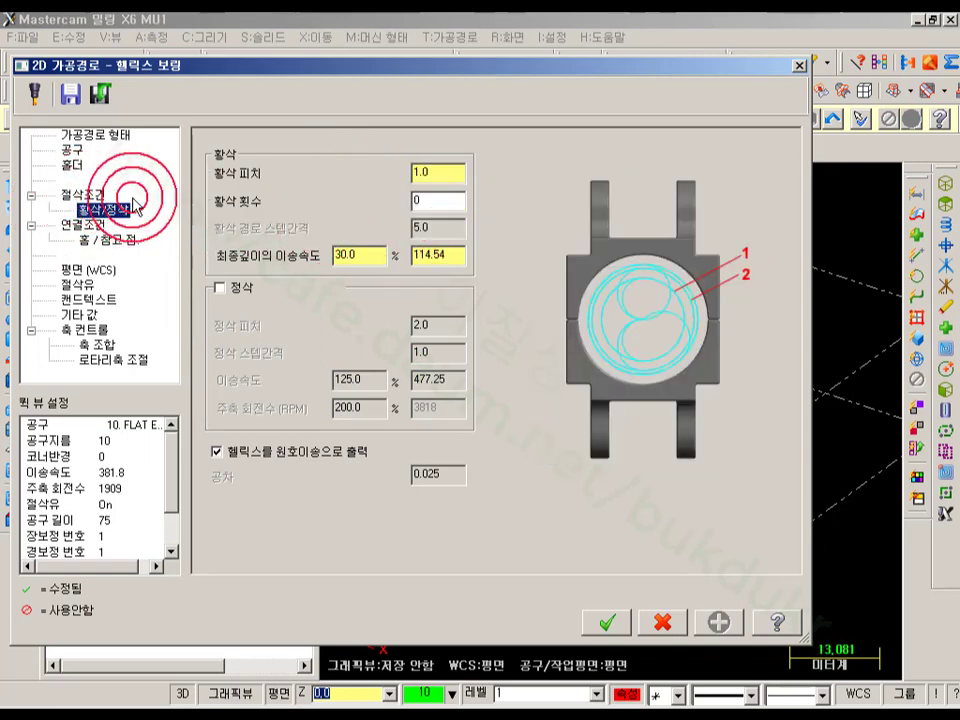
click(640, 621)
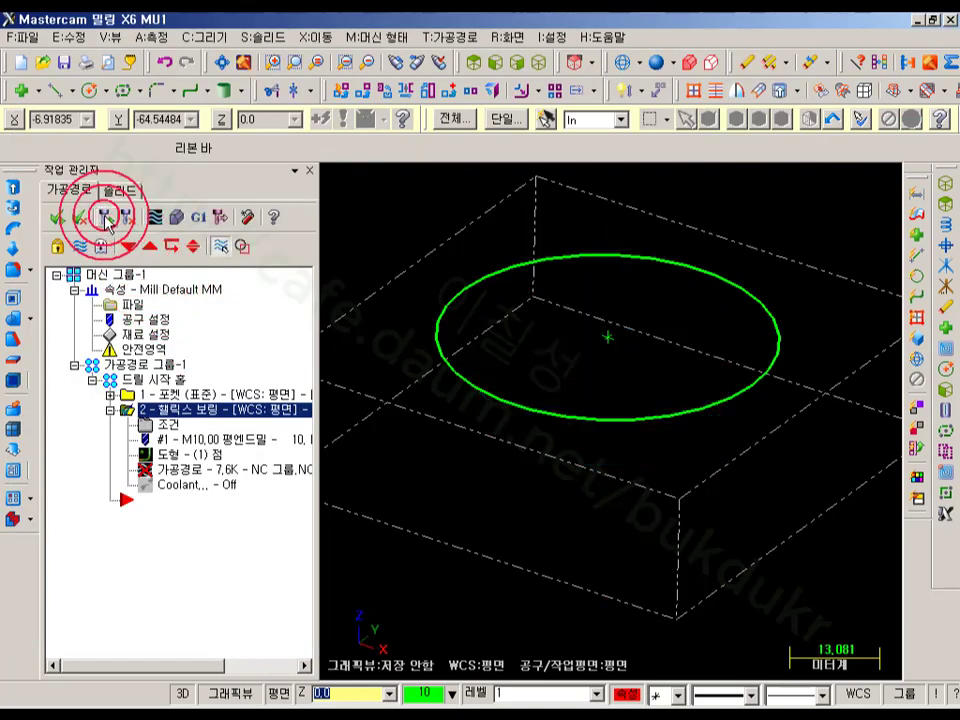
click(104, 216)
Play the backplot of the regenerated helix bore toolpath and inspect the swept area inside the circle up close.
click(226, 466)
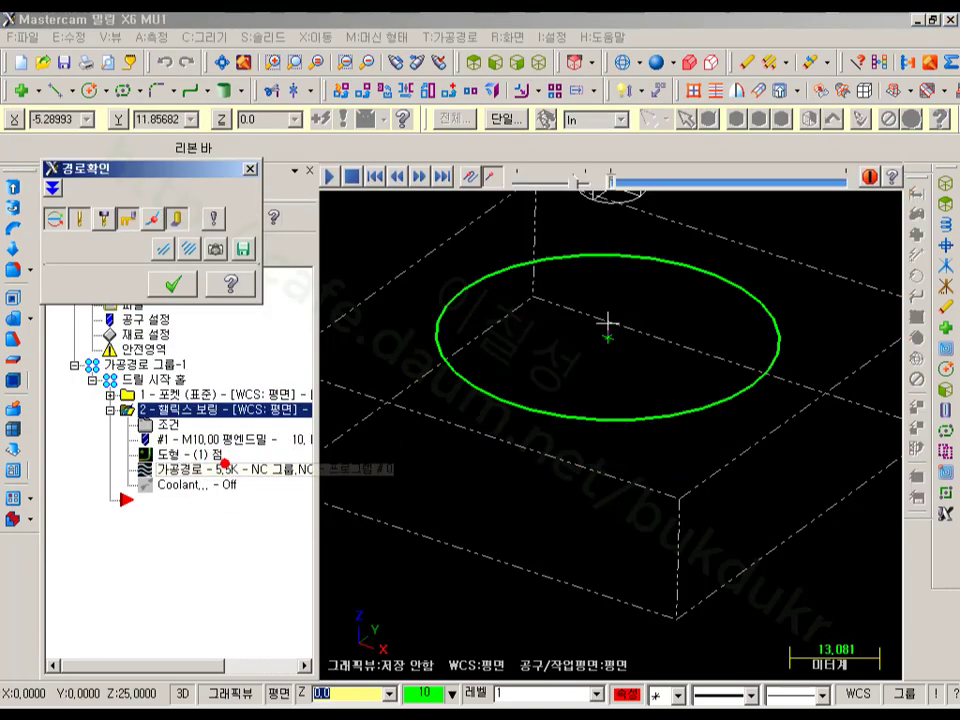
click(331, 177)
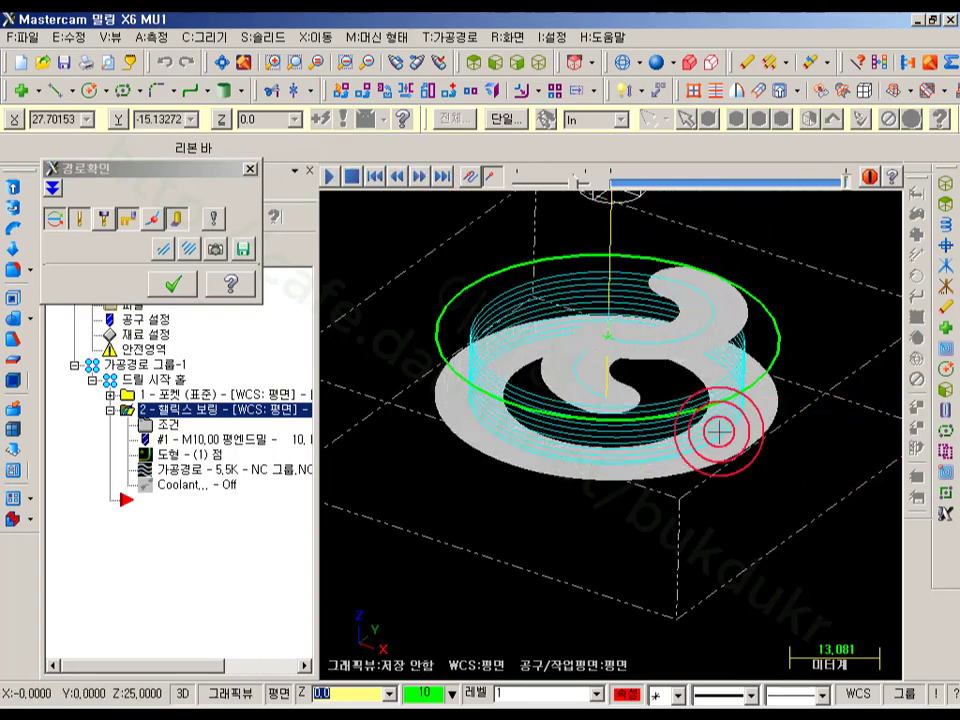
scroll(645, 400, up, 2)
middle_drag(645, 400, 660, 300)
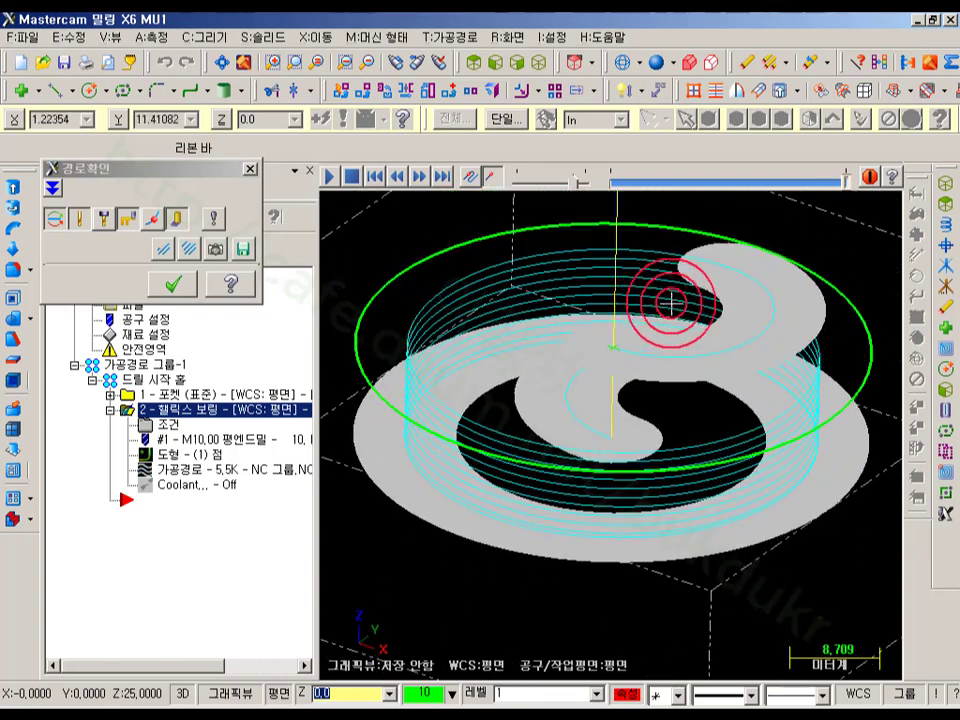
middle_drag(723, 322, 641, 301)
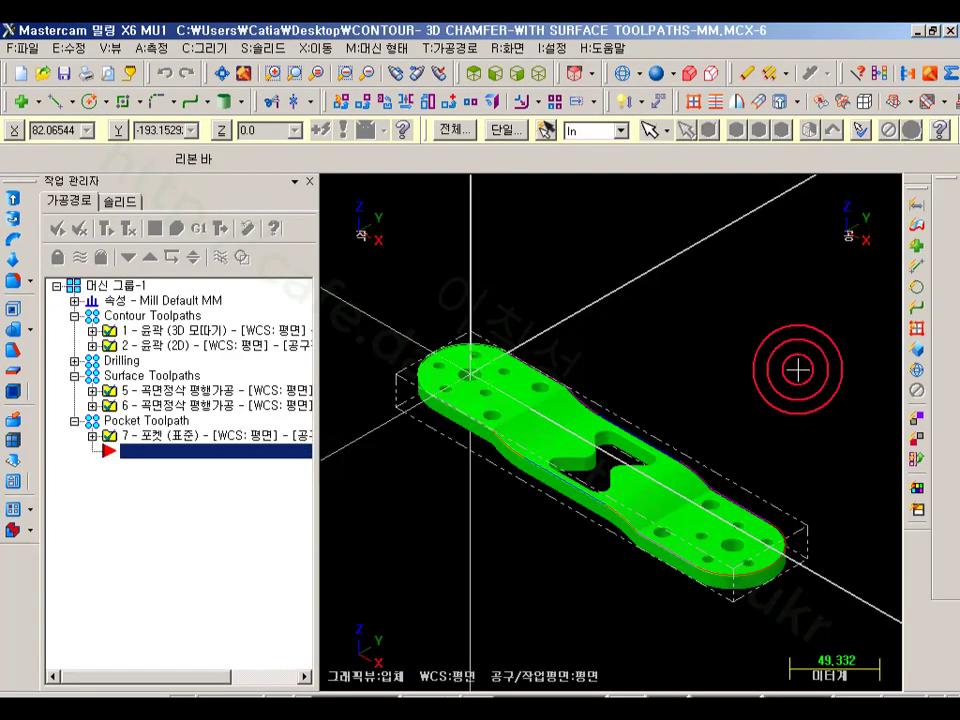
Widen the operations manager of the 3D chamfer part and expand the Drilling group to show its counterbore operations.
middle_drag(798, 371, 681, 354)
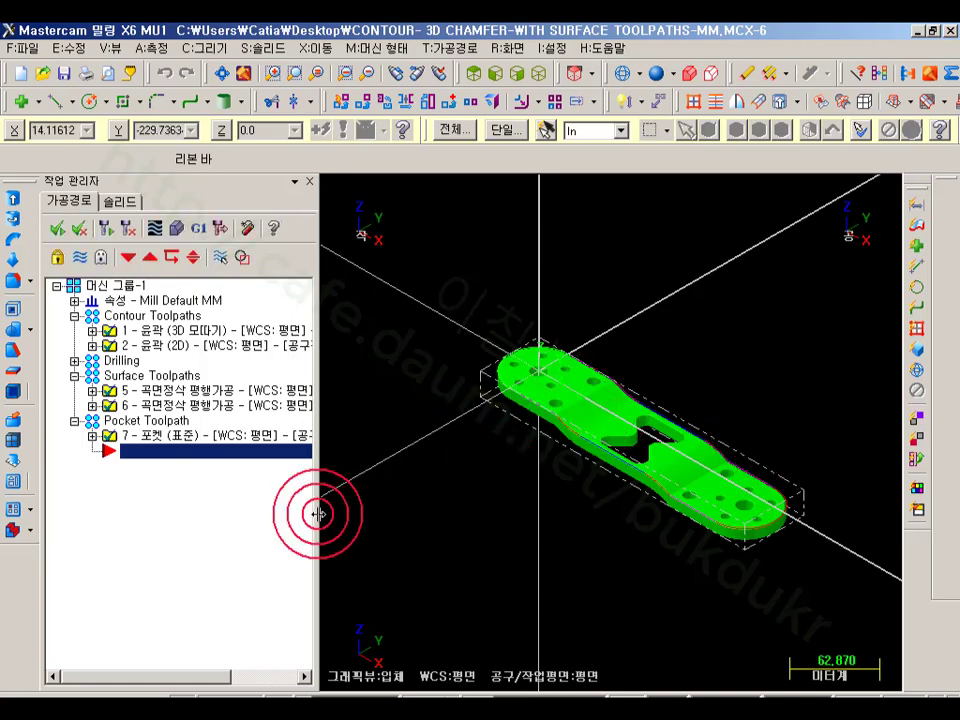
drag(316, 514, 440, 513)
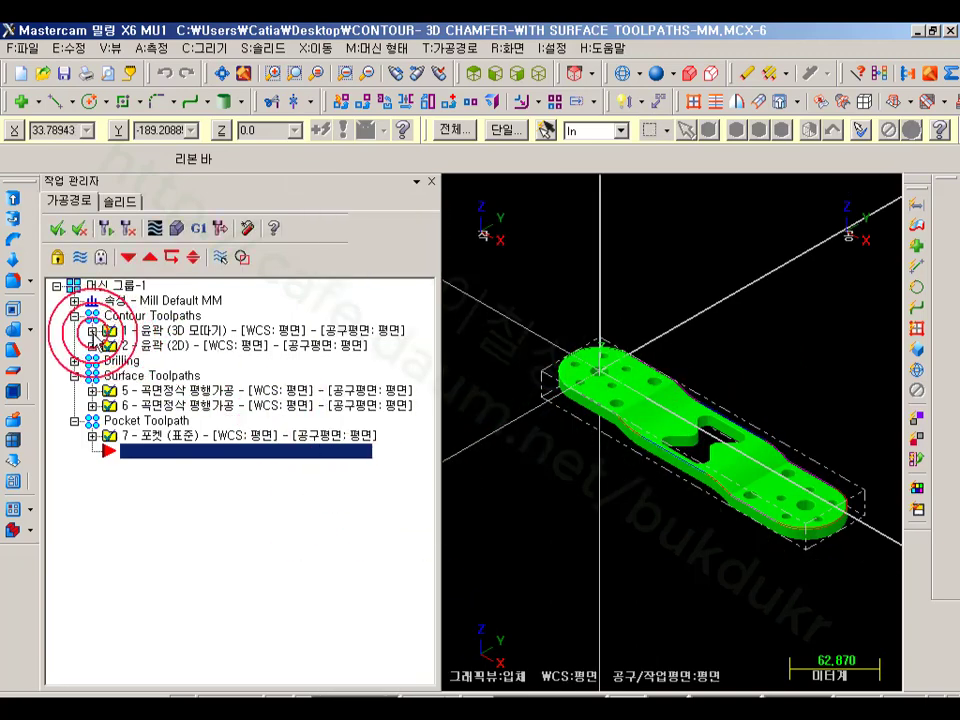
click(75, 360)
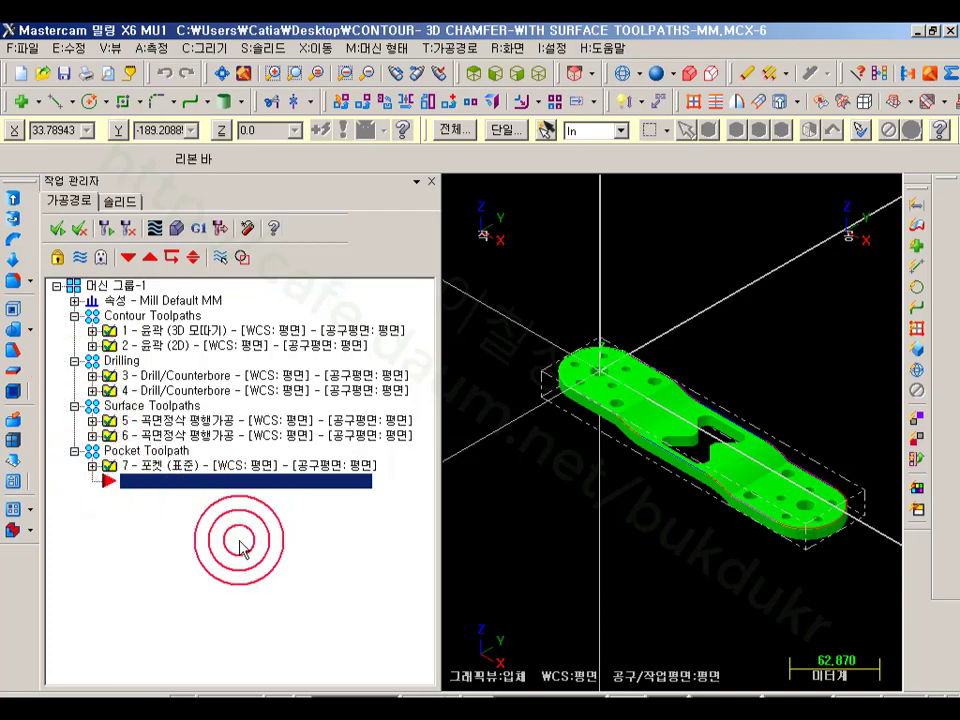
scroll(634, 321, down, 2)
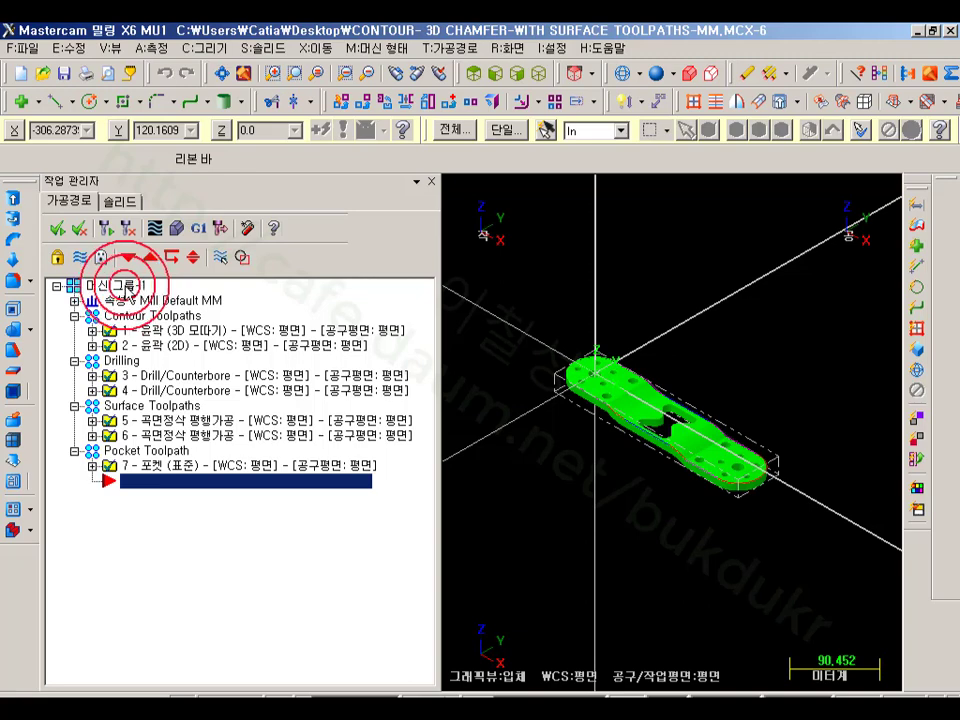
Backplot all operations of machine group 1 at maximum speed and turn off the swept-area shading to inspect the paths.
click(123, 284)
click(154, 228)
click(620, 205)
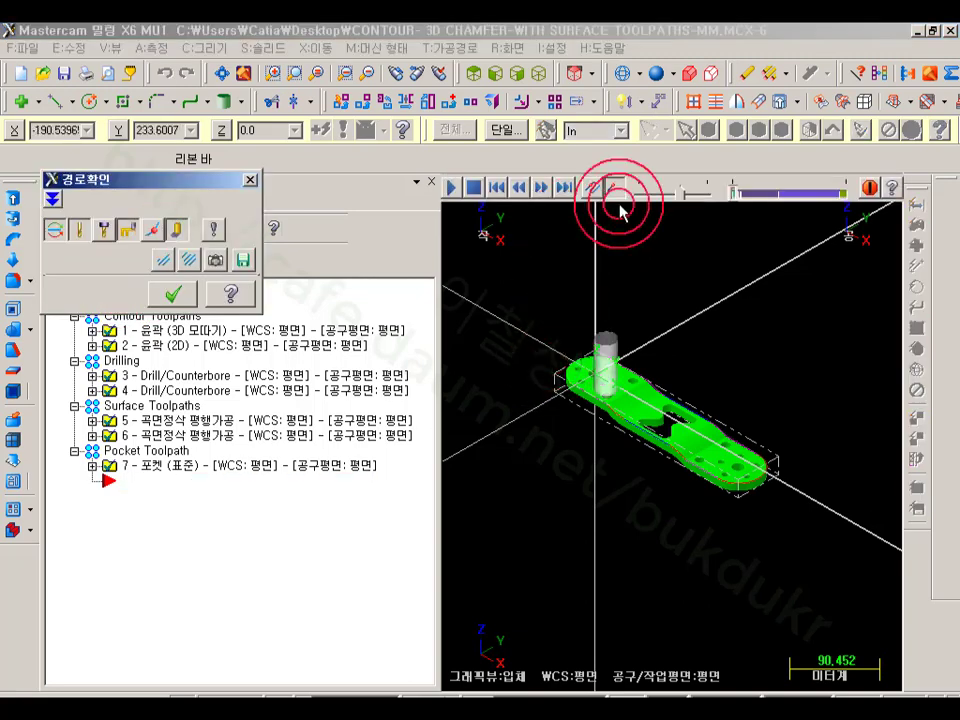
click(449, 188)
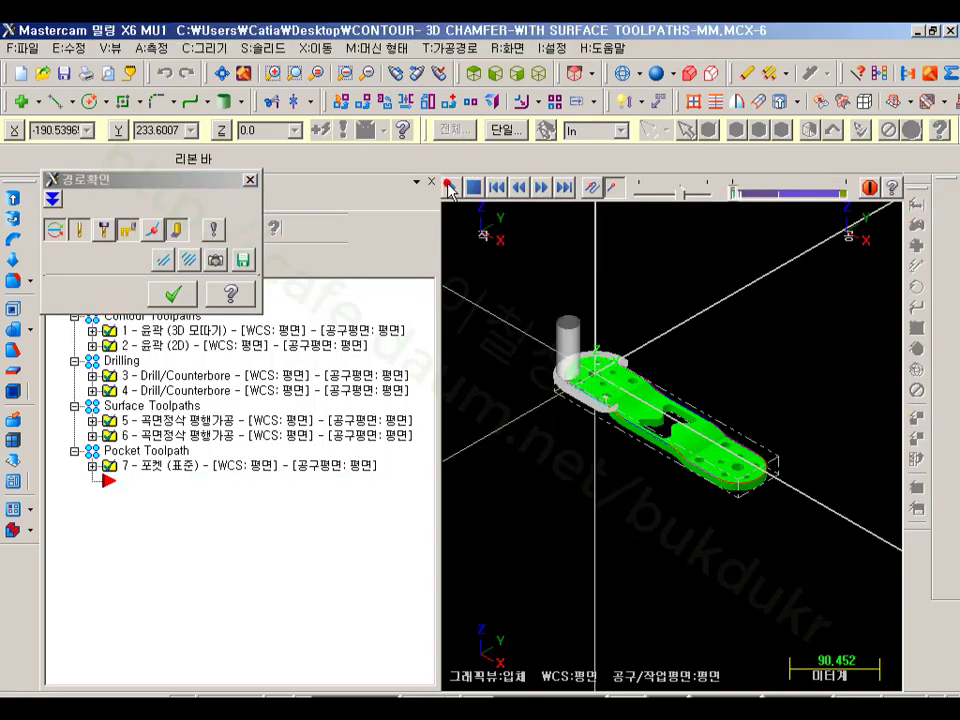
drag(682, 193, 718, 195)
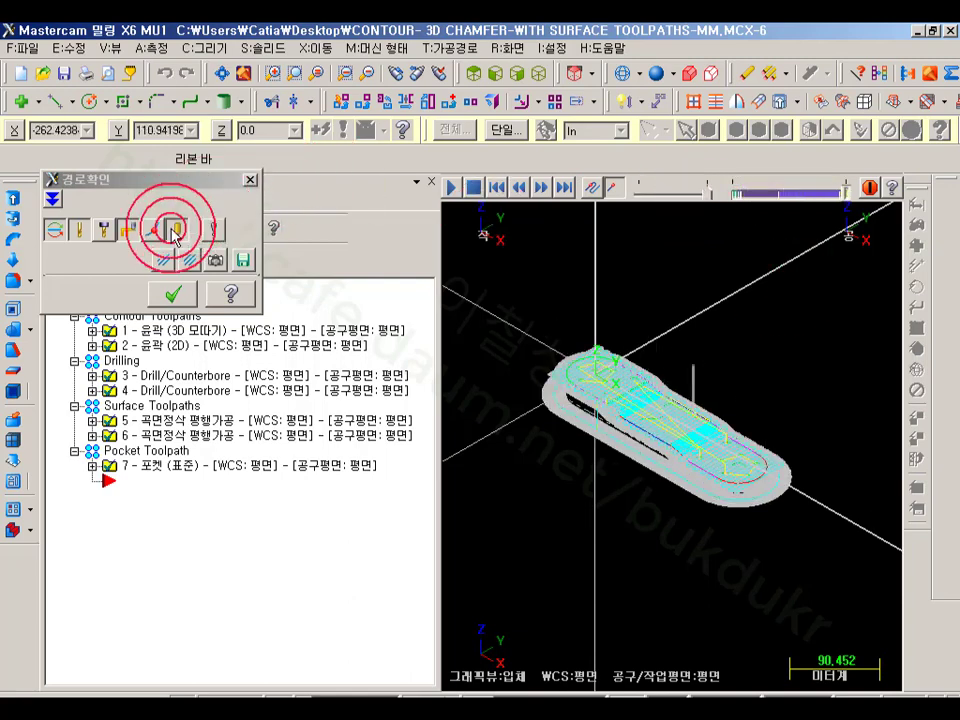
scroll(638, 403, up, 3)
scroll(638, 403, up, 4)
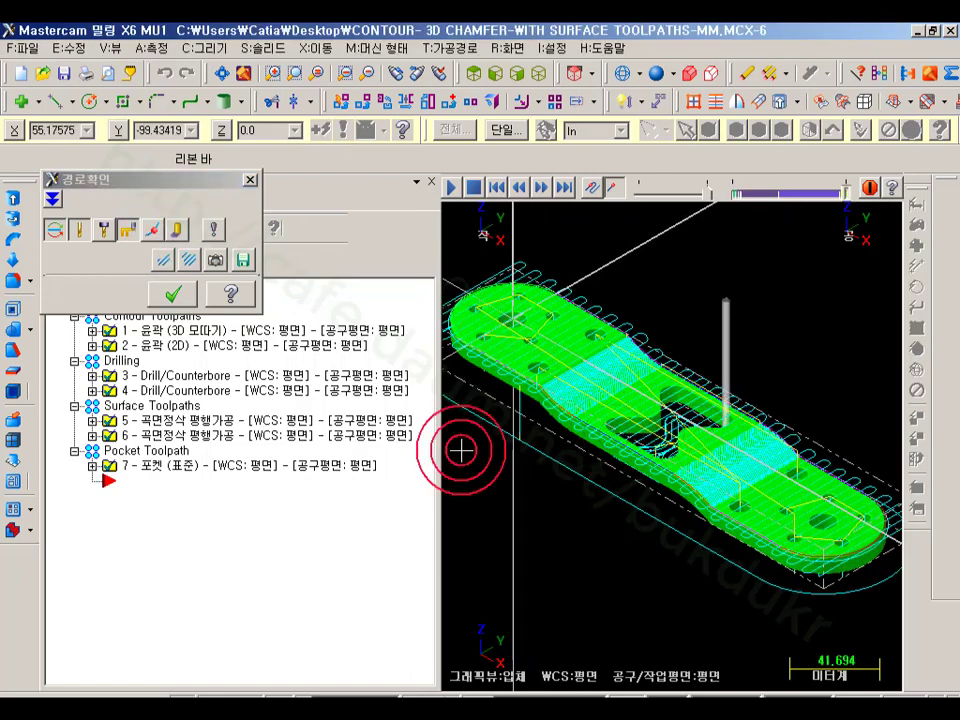
Narrow the operations manager and switch to the top view with the backplotted part small and empty space beside it.
drag(438, 486, 274, 489)
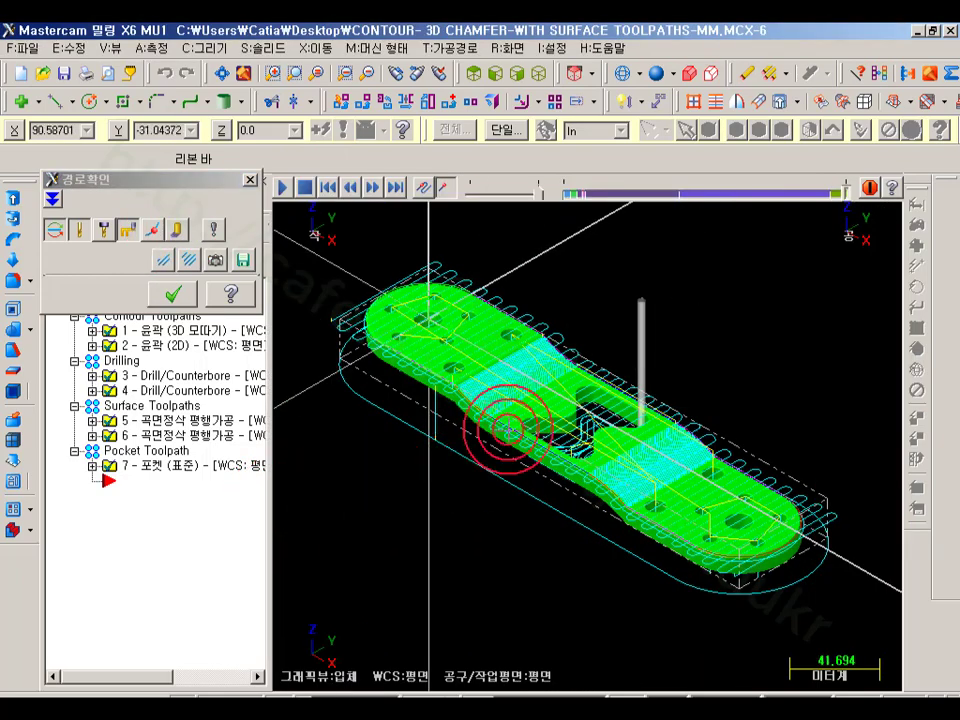
scroll(579, 364, down, 7)
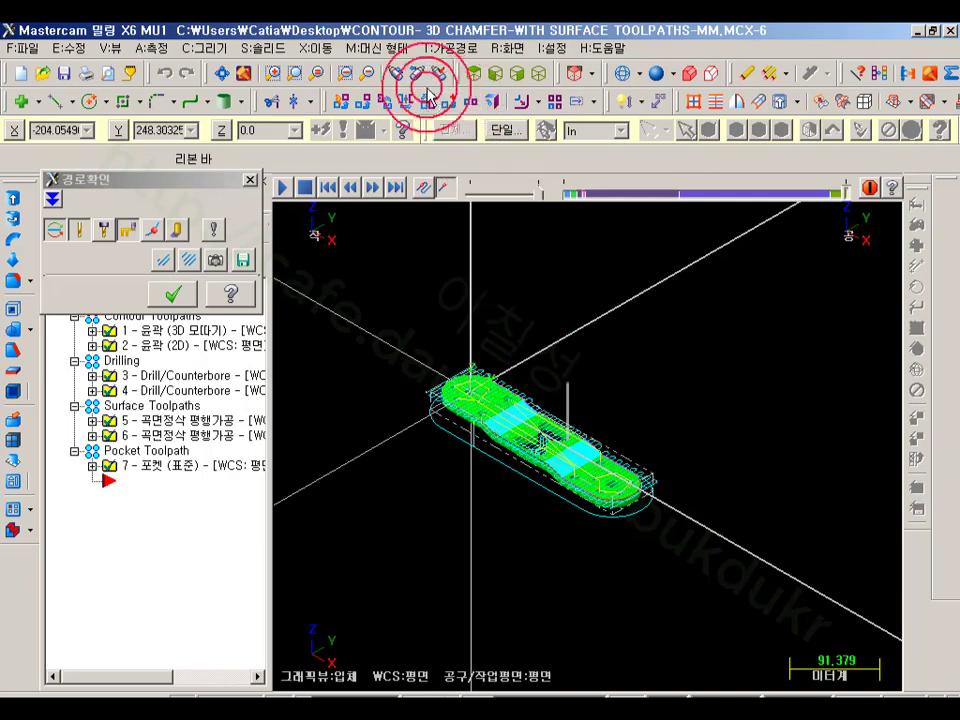
click(473, 73)
scroll(521, 536, down, 10)
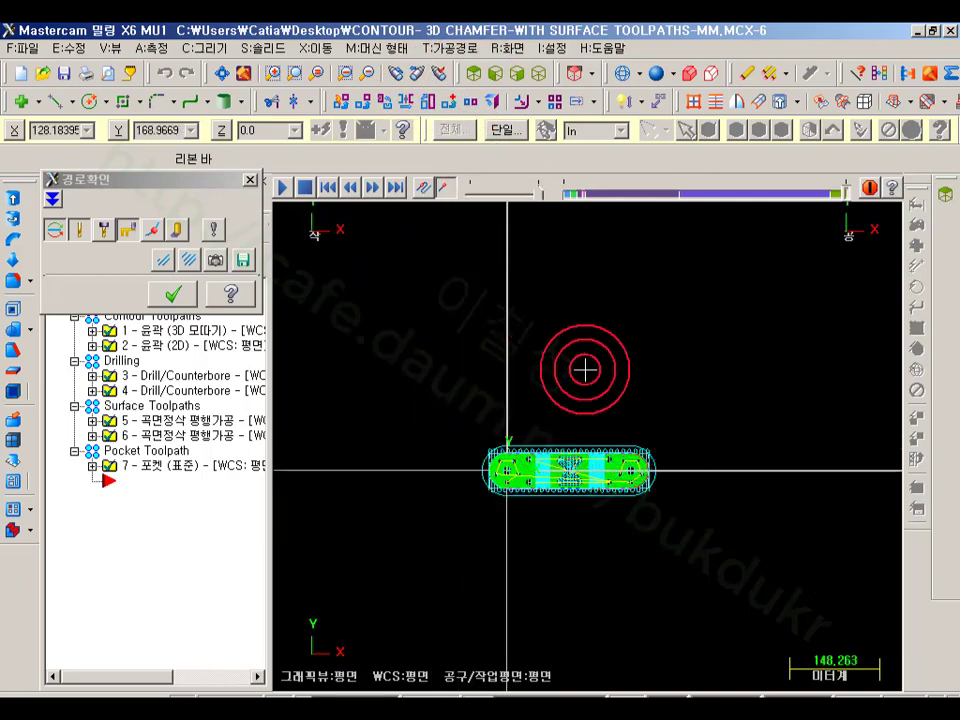
scroll(512, 364, down, 2)
scroll(582, 405, down, 5)
scroll(777, 401, up, 5)
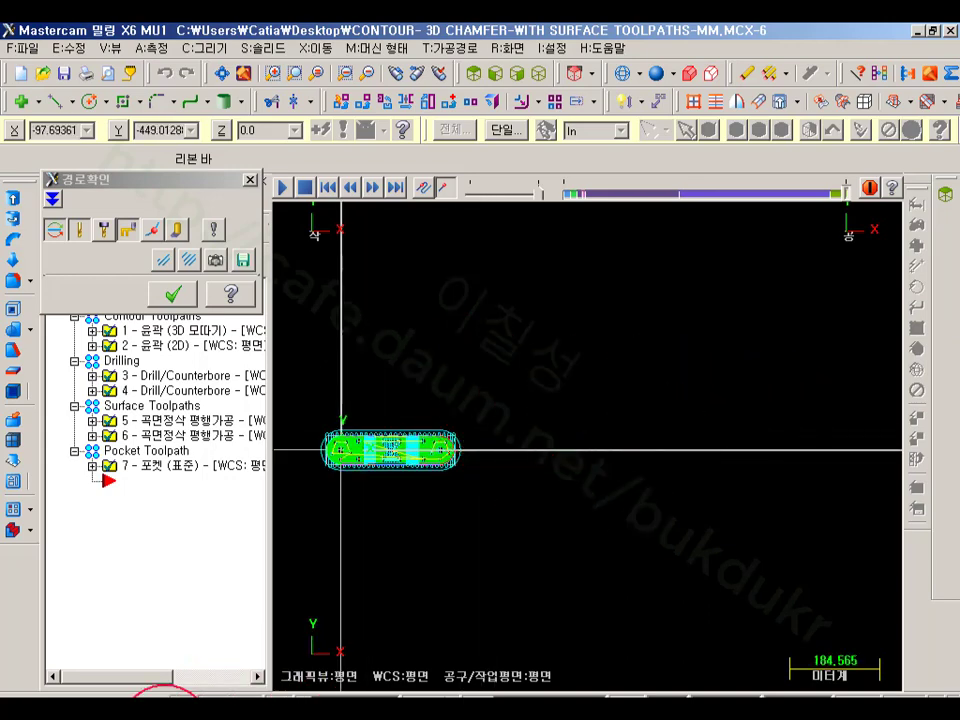
click(241, 718)
mouse_move(318, 622)
mouse_down()
mouse_move(339, 337)
mouse_move(461, 529)
mouse_move(339, 621)
mouse_up()
drag(428, 622, 460, 625)
drag(504, 628, 508, 592)
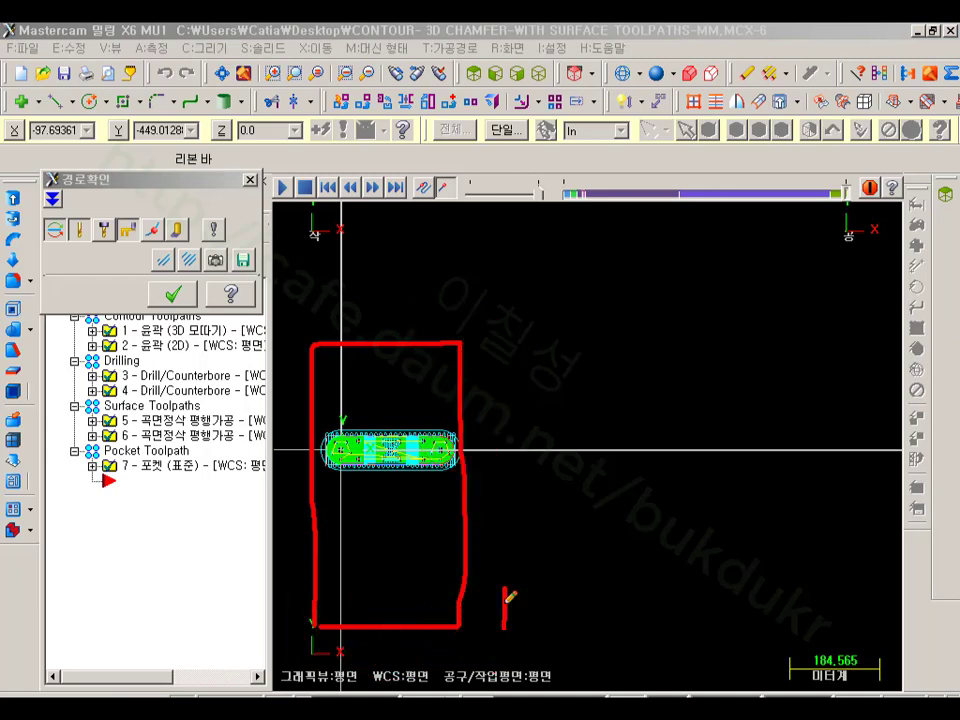
mouse_move(512, 332)
mouse_down()
mouse_move(680, 330)
mouse_move(578, 632)
mouse_move(507, 630)
mouse_up()
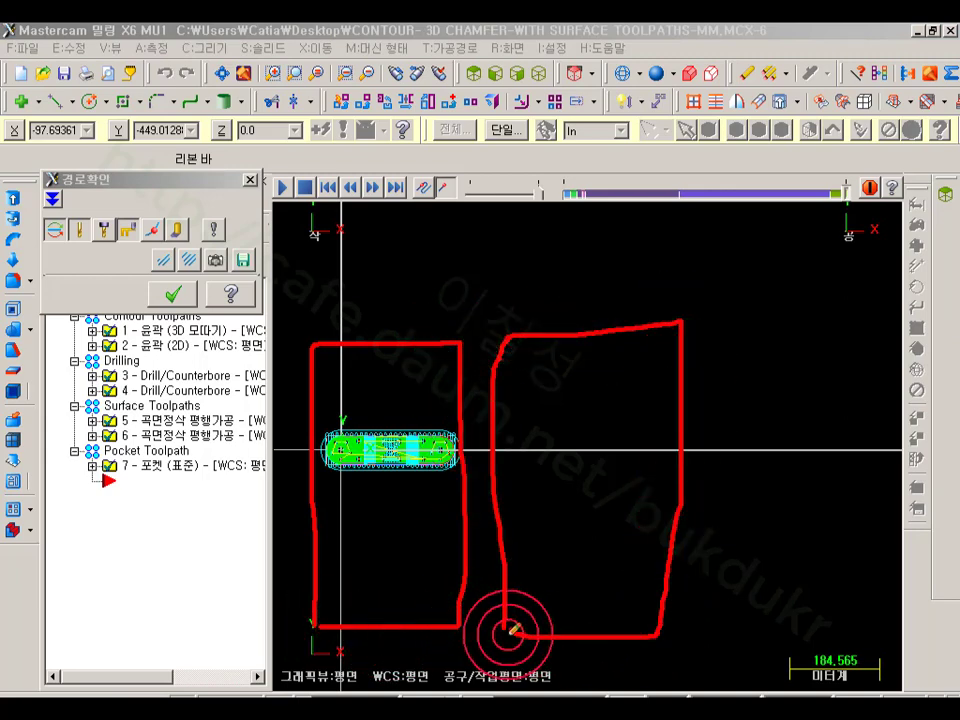
mouse_move(725, 638)
mouse_down()
mouse_move(864, 317)
mouse_move(879, 643)
mouse_move(735, 627)
mouse_up()
mouse_move(560, 440)
mouse_down()
mouse_move(514, 452)
mouse_move(585, 477)
mouse_up()
mouse_move(829, 470)
mouse_down()
mouse_move(750, 411)
mouse_move(863, 453)
mouse_move(790, 474)
mouse_up()
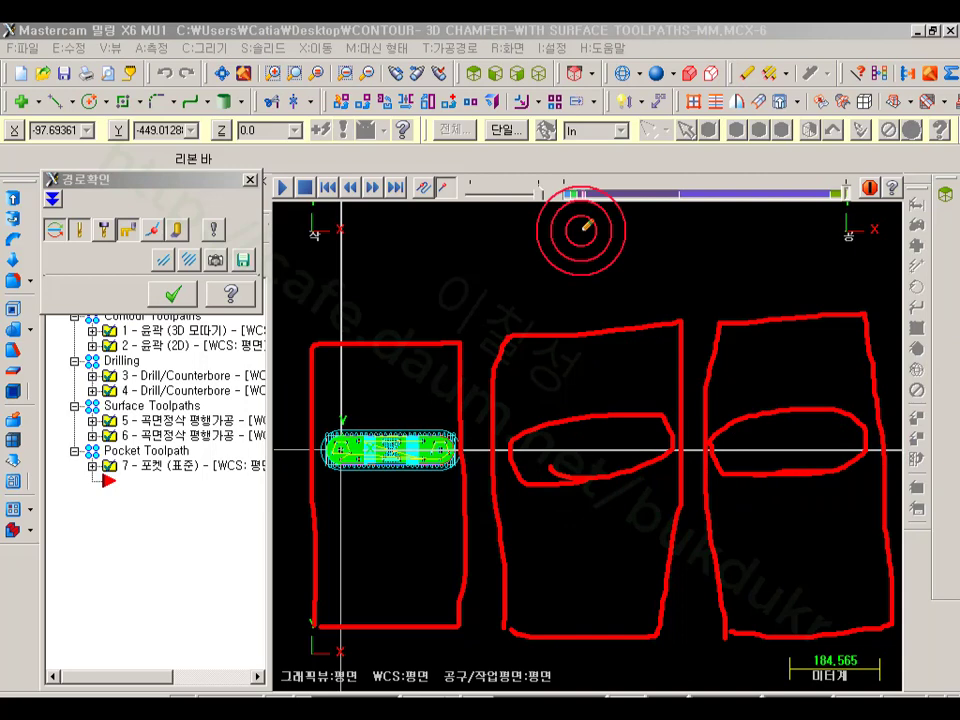
right_click(510, 203)
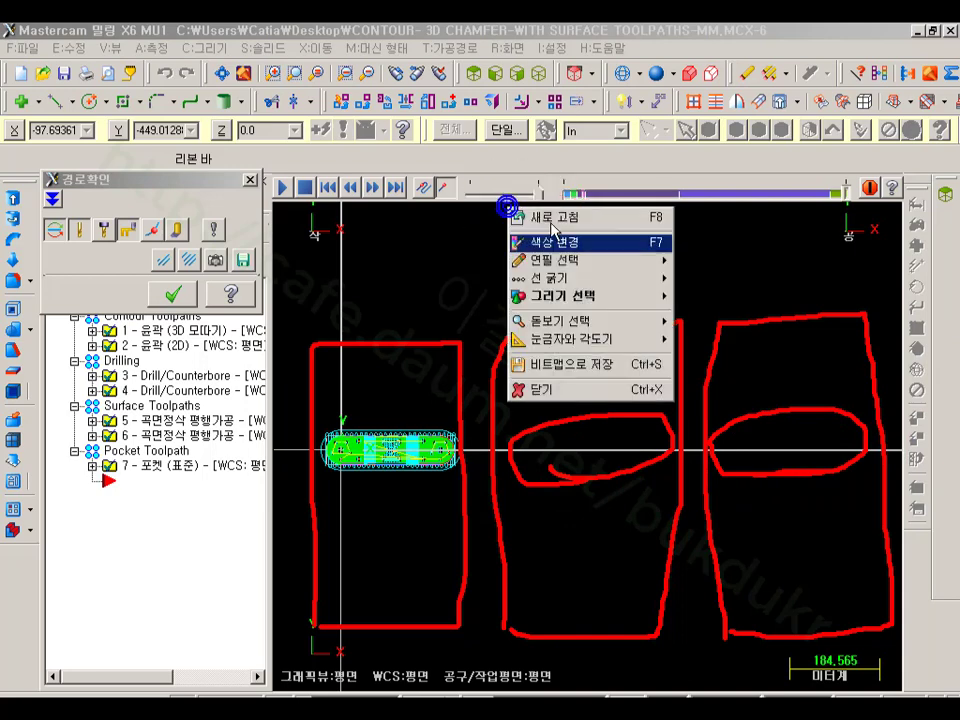
click(553, 390)
Close the backplot, start a transform toolpath operation and set its type to translate, keeping the coordinate method.
click(172, 293)
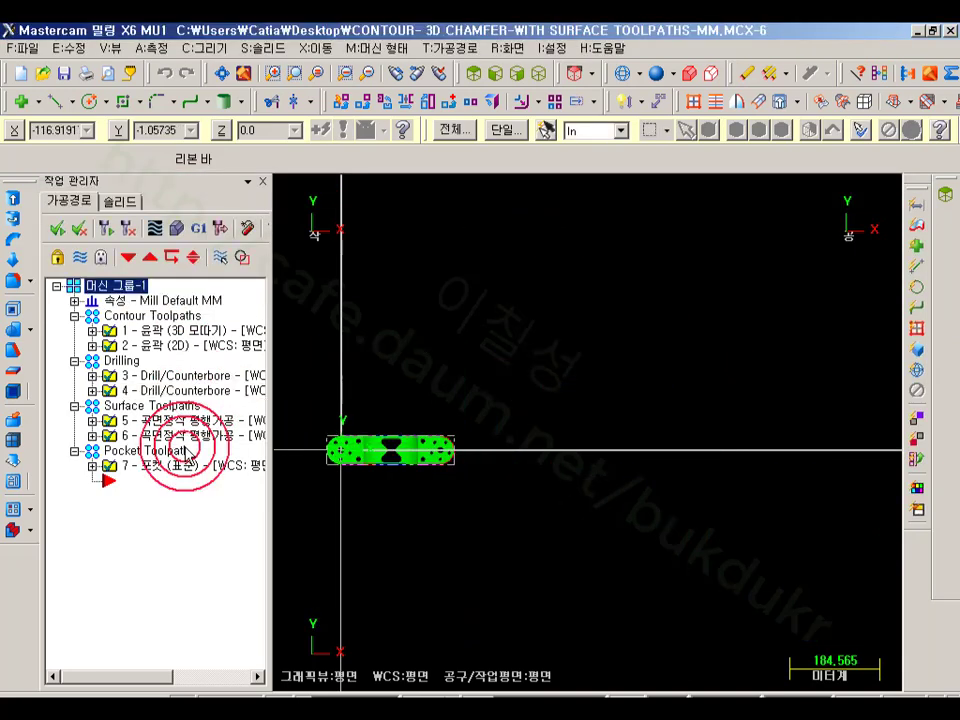
click(458, 49)
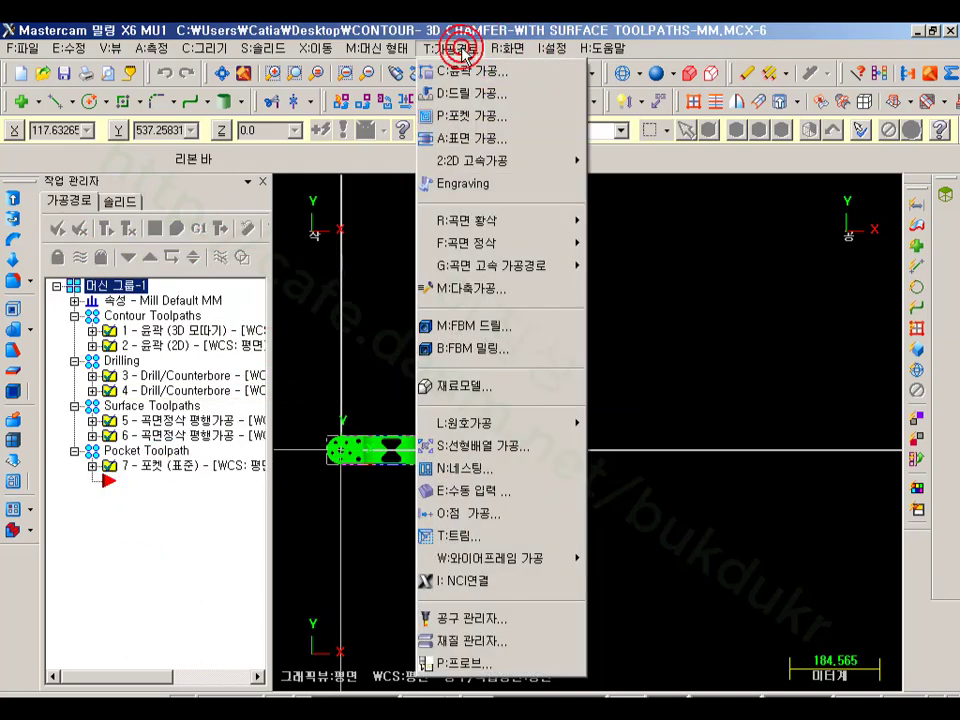
click(487, 395)
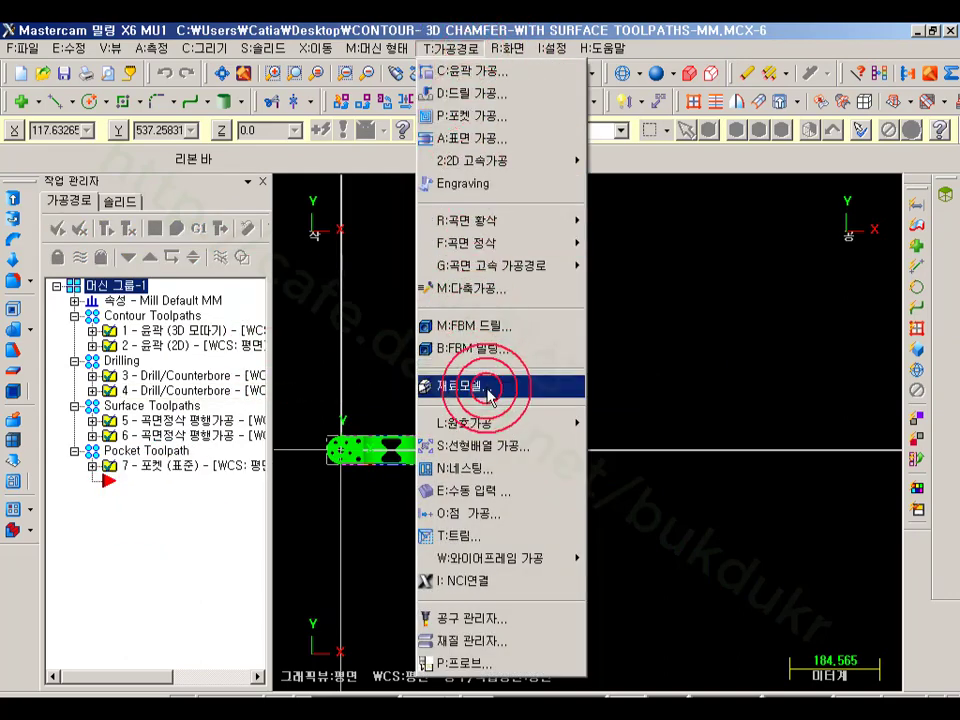
click(494, 451)
drag(296, 126, 490, 37)
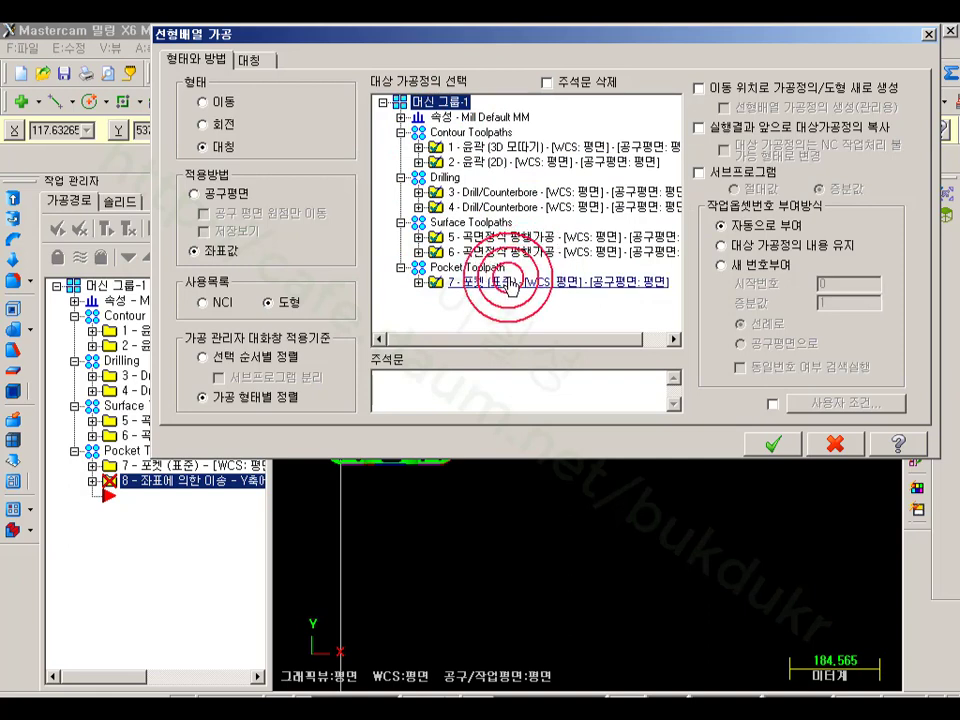
click(219, 105)
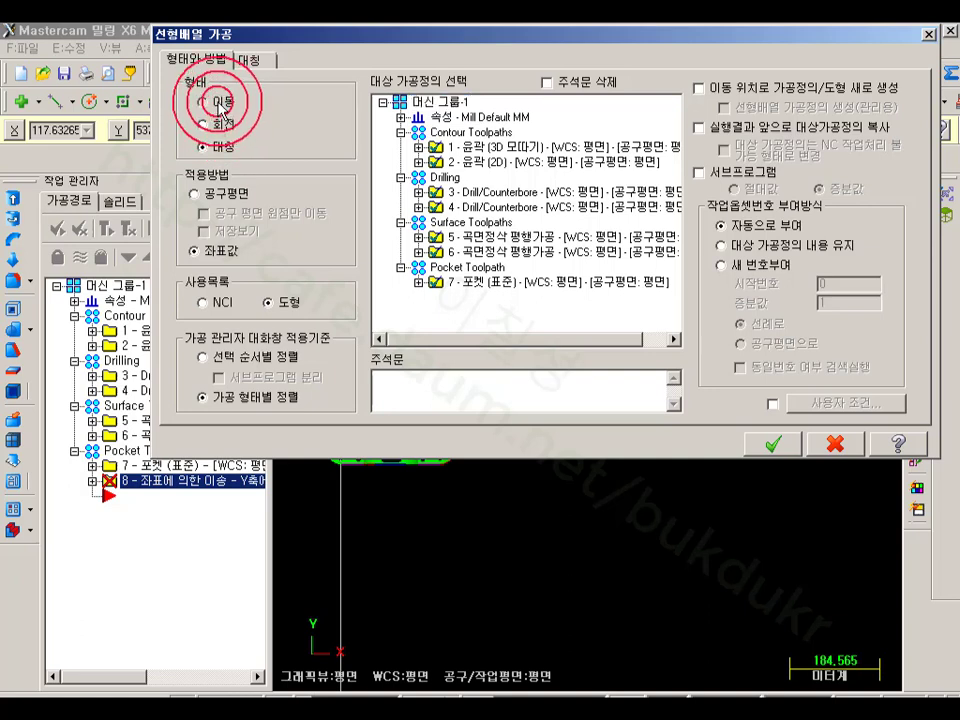
click(364, 126)
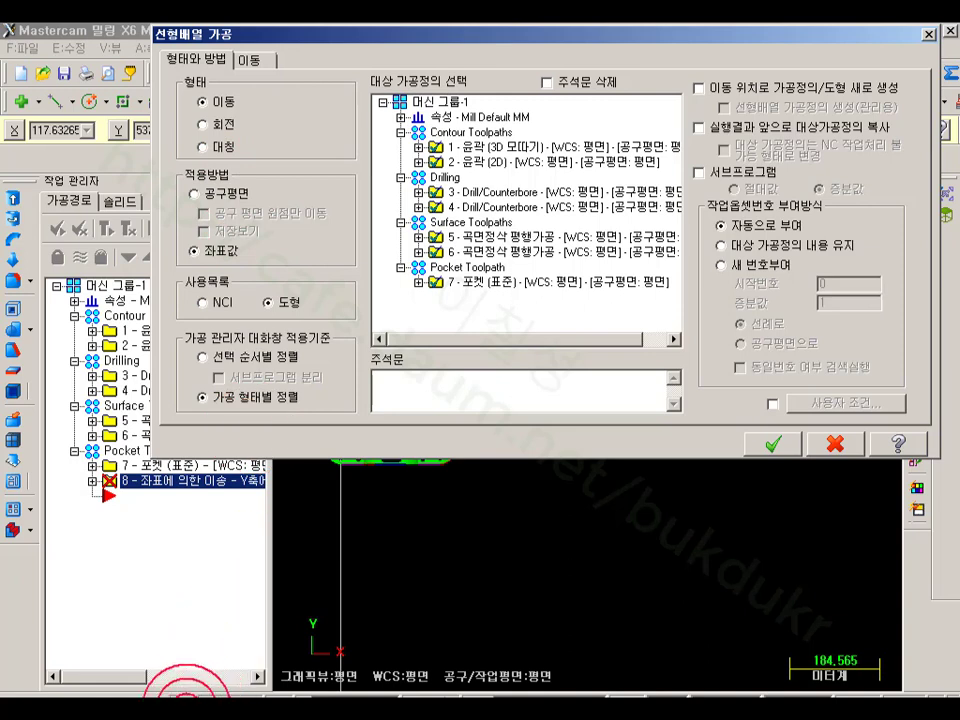
click(178, 715)
mouse_move(168, 251)
mouse_down()
mouse_move(254, 158)
mouse_move(324, 265)
mouse_move(271, 270)
mouse_up()
mouse_move(287, 125)
mouse_down()
mouse_move(304, 151)
mouse_move(340, 131)
mouse_move(367, 149)
mouse_up()
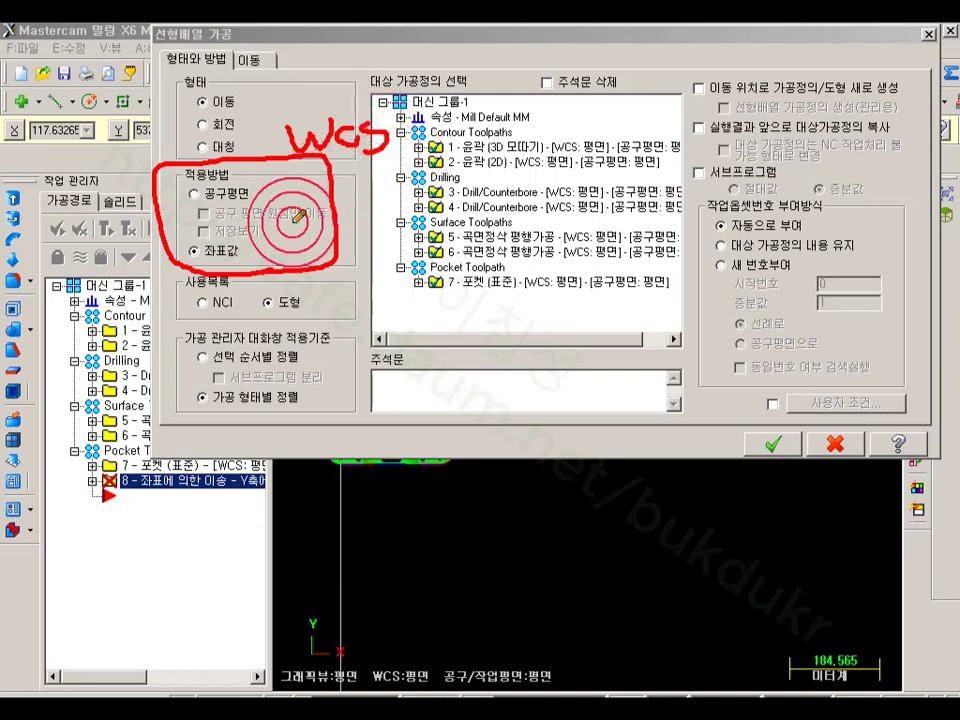
drag(193, 211, 223, 205)
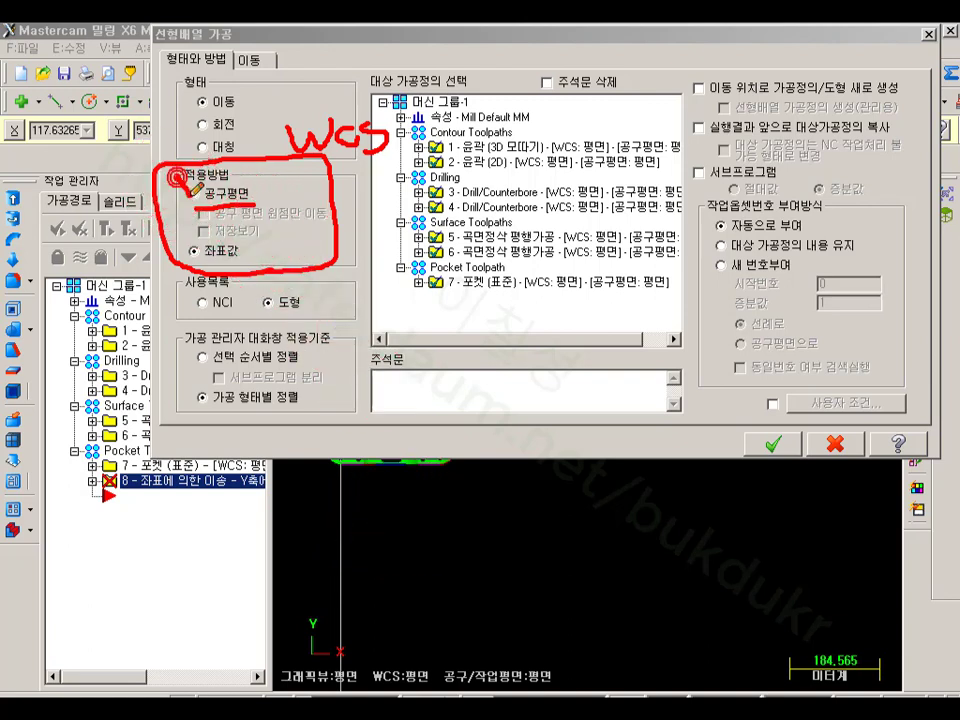
drag(189, 181, 213, 168)
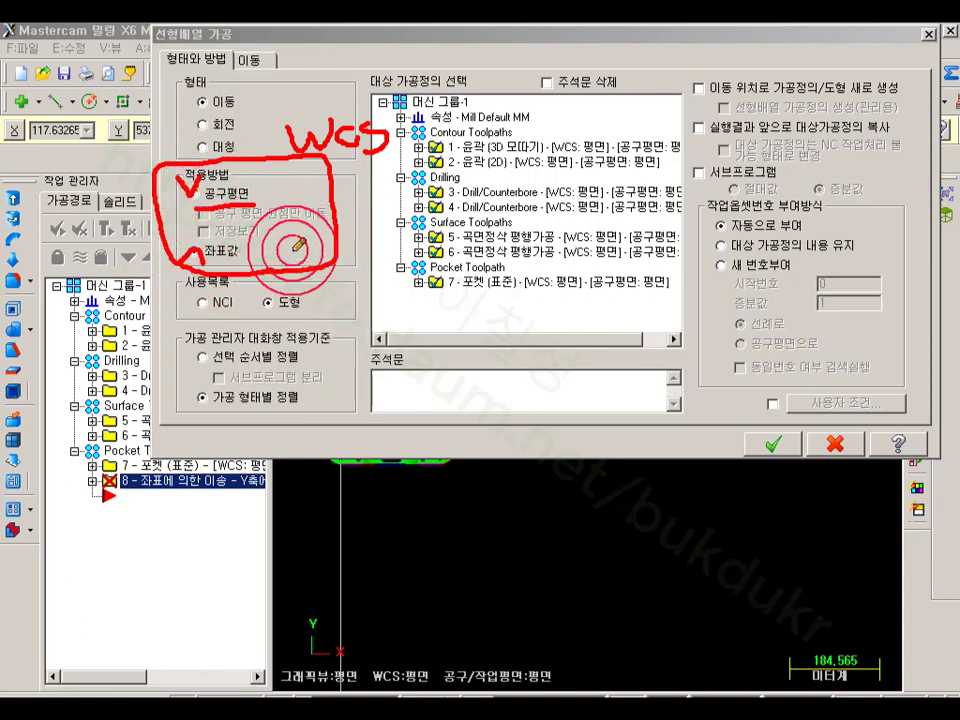
mouse_move(292, 238)
mouse_down()
mouse_move(314, 250)
mouse_move(326, 238)
mouse_move(366, 251)
mouse_up()
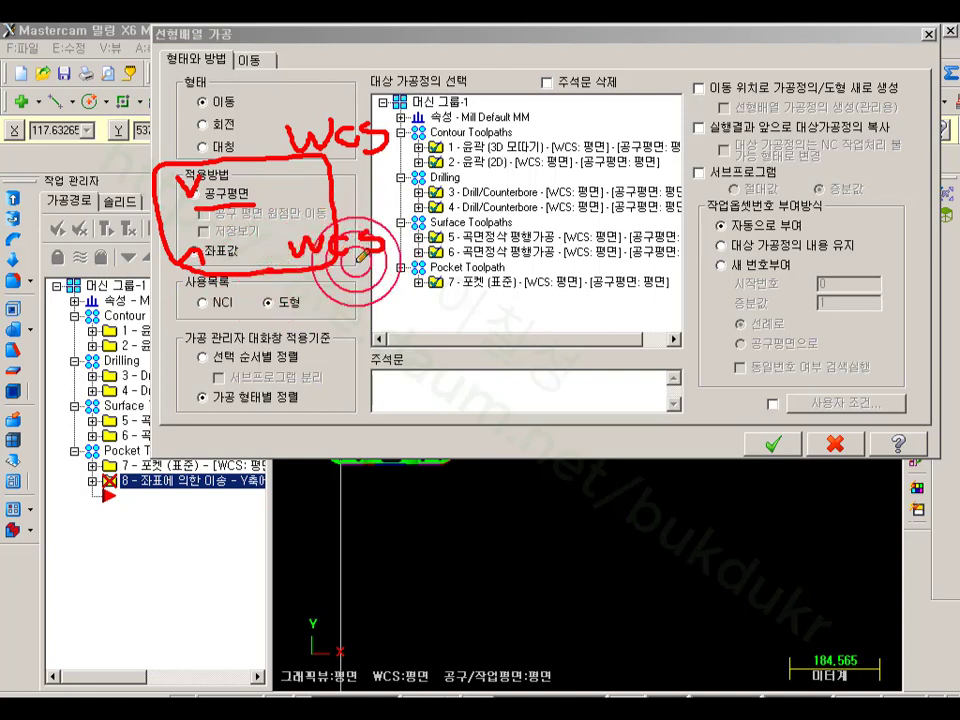
mouse_move(468, 645)
mouse_down()
mouse_move(497, 246)
mouse_move(797, 289)
mouse_move(850, 585)
mouse_move(488, 614)
mouse_up()
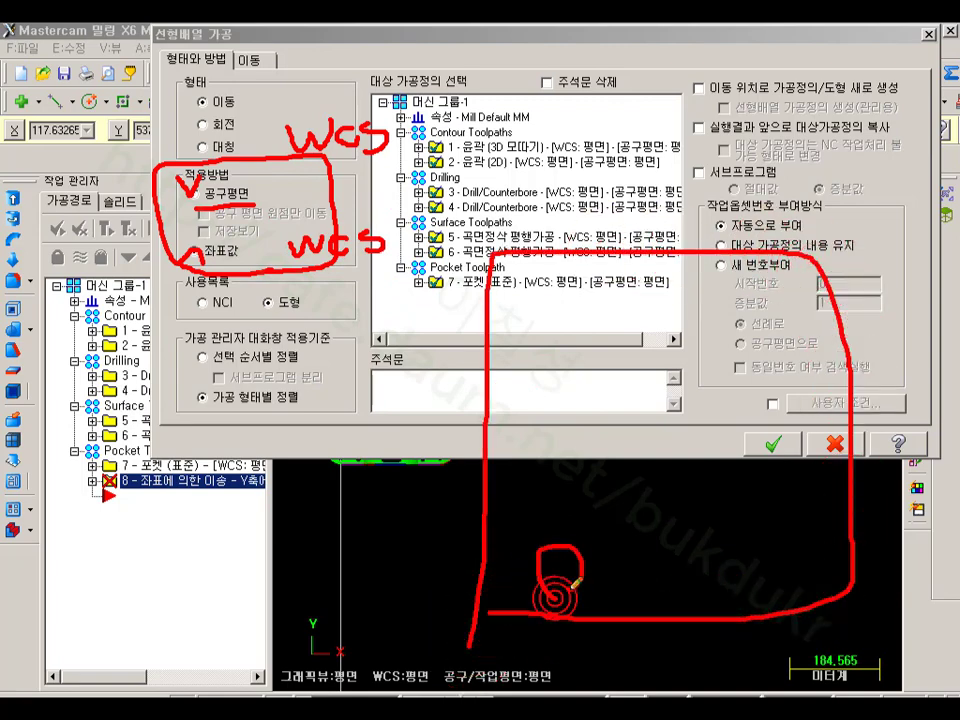
drag(659, 567, 644, 546)
click(794, 513)
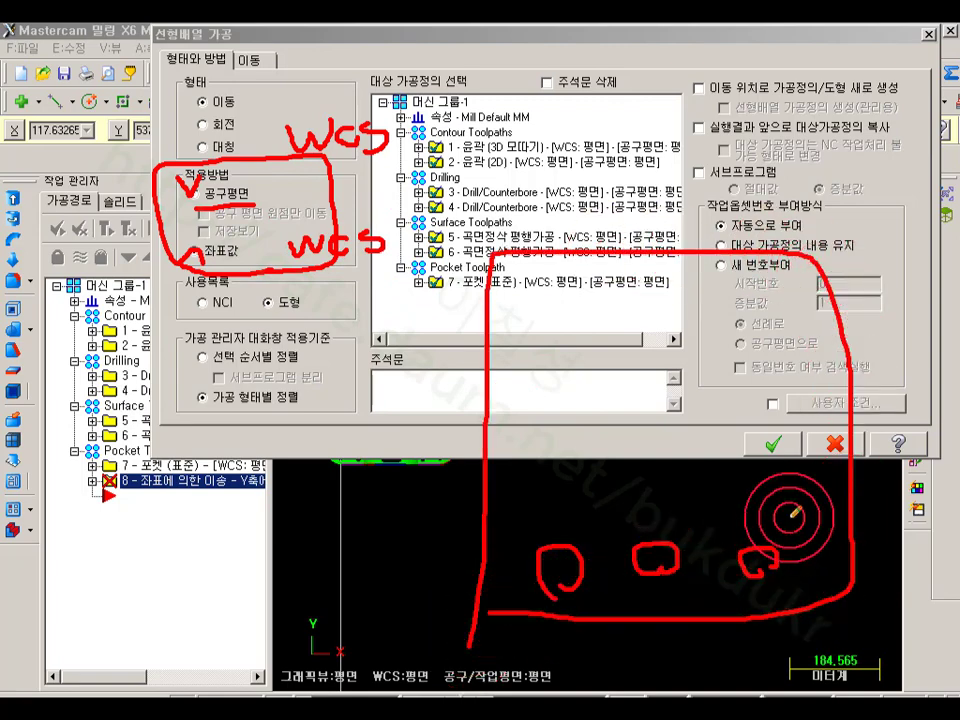
click(474, 598)
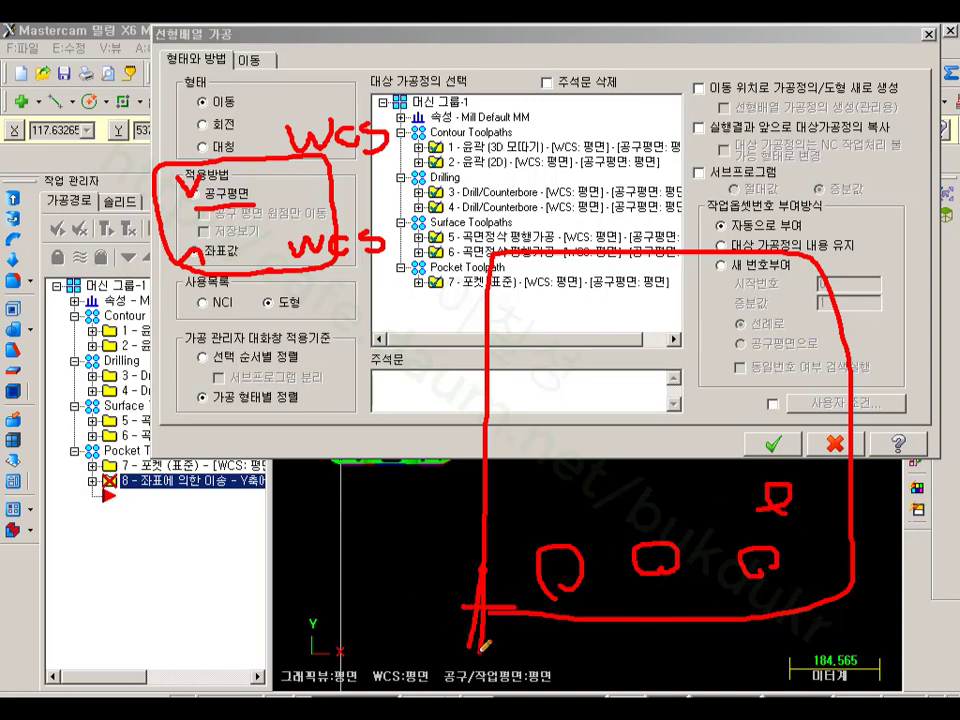
drag(558, 565, 554, 660)
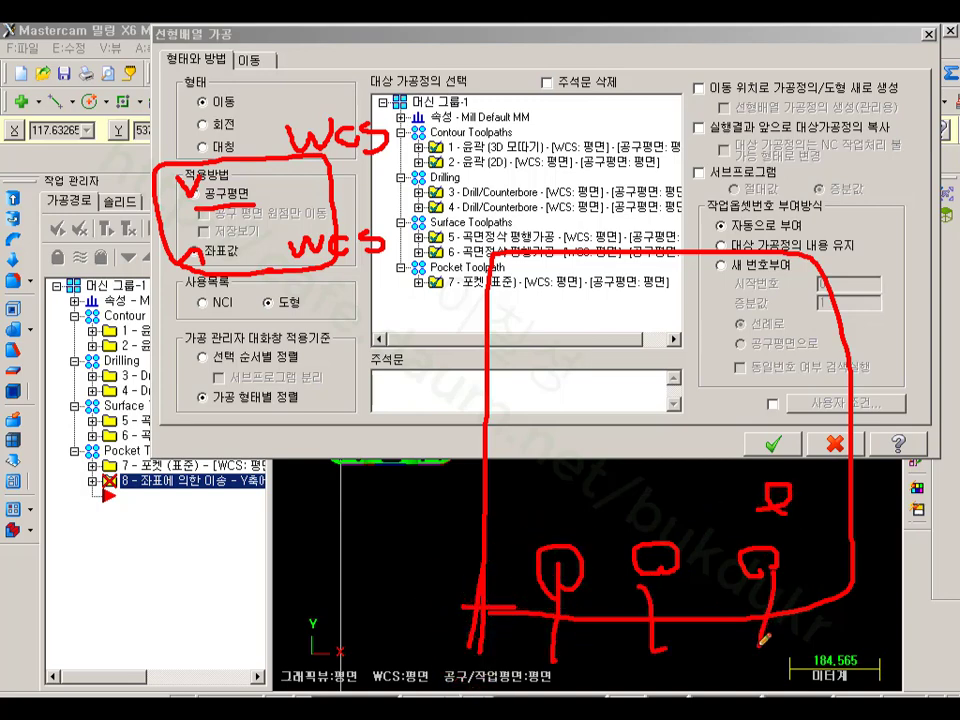
drag(676, 563, 668, 560)
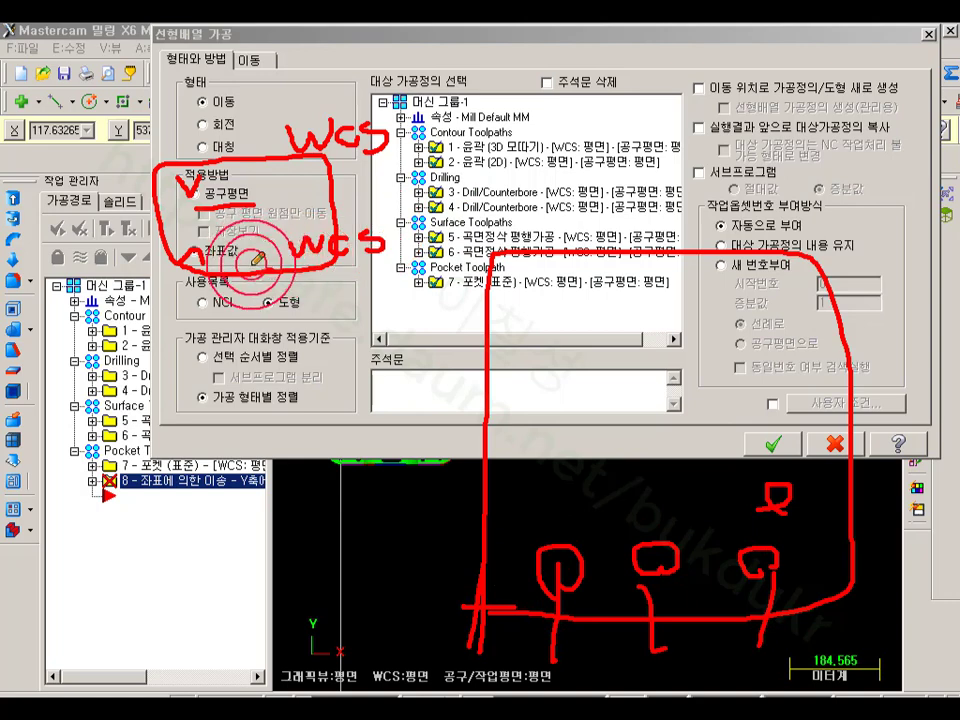
drag(277, 243, 172, 278)
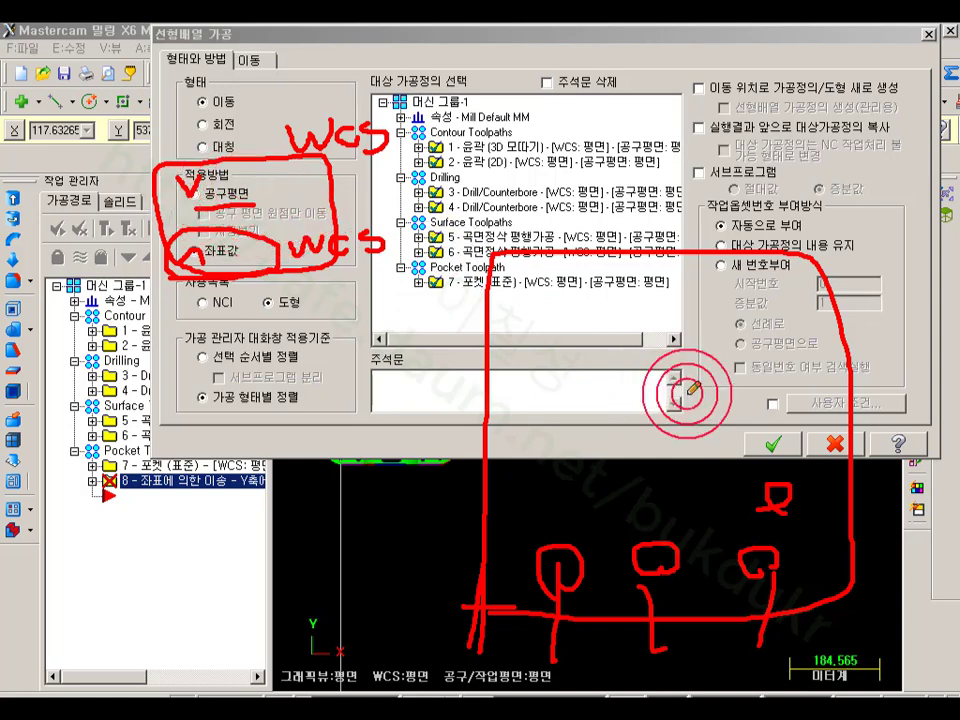
right_click(681, 362)
click(716, 540)
Switch the transform method to tool plane, moving only the tool plane origin and using NCI as the source.
click(197, 192)
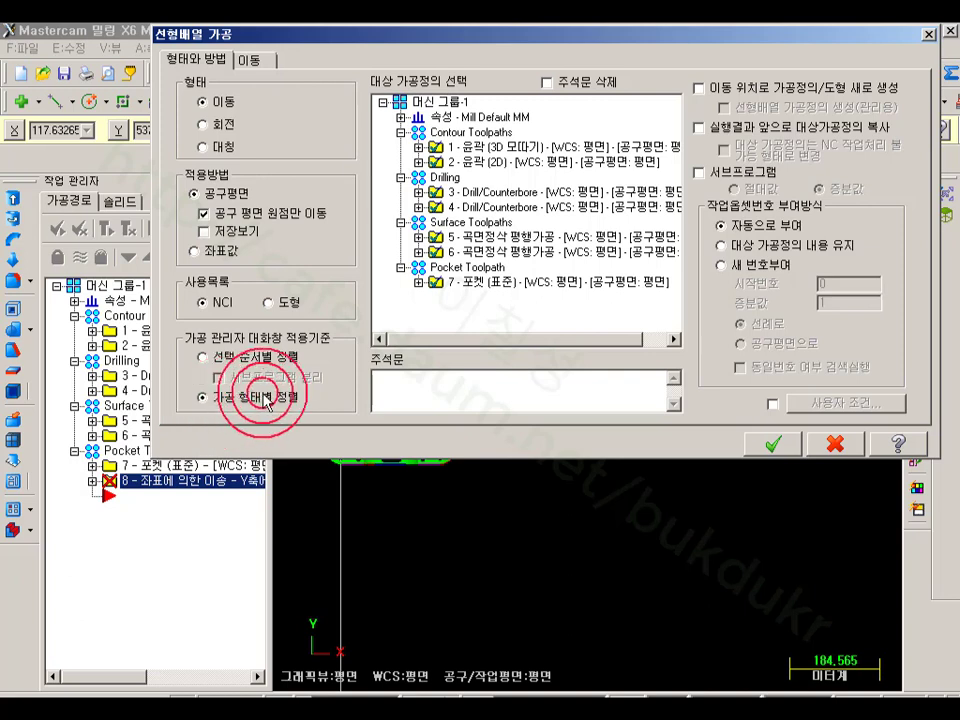
click(172, 718)
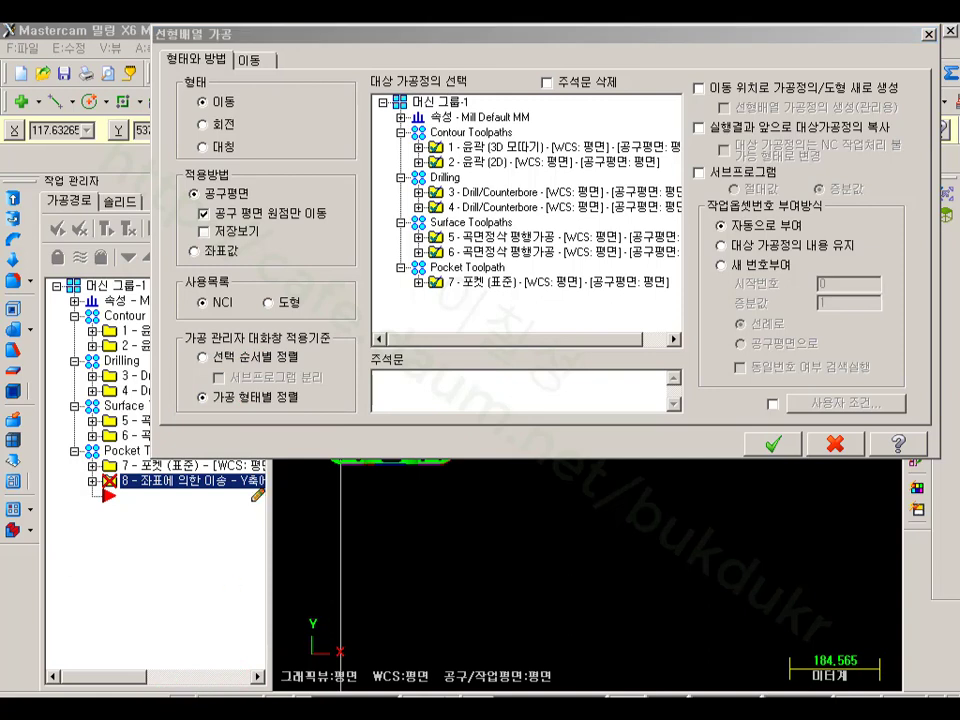
mouse_move(311, 423)
mouse_down()
mouse_move(183, 421)
mouse_move(291, 381)
mouse_move(303, 425)
mouse_up()
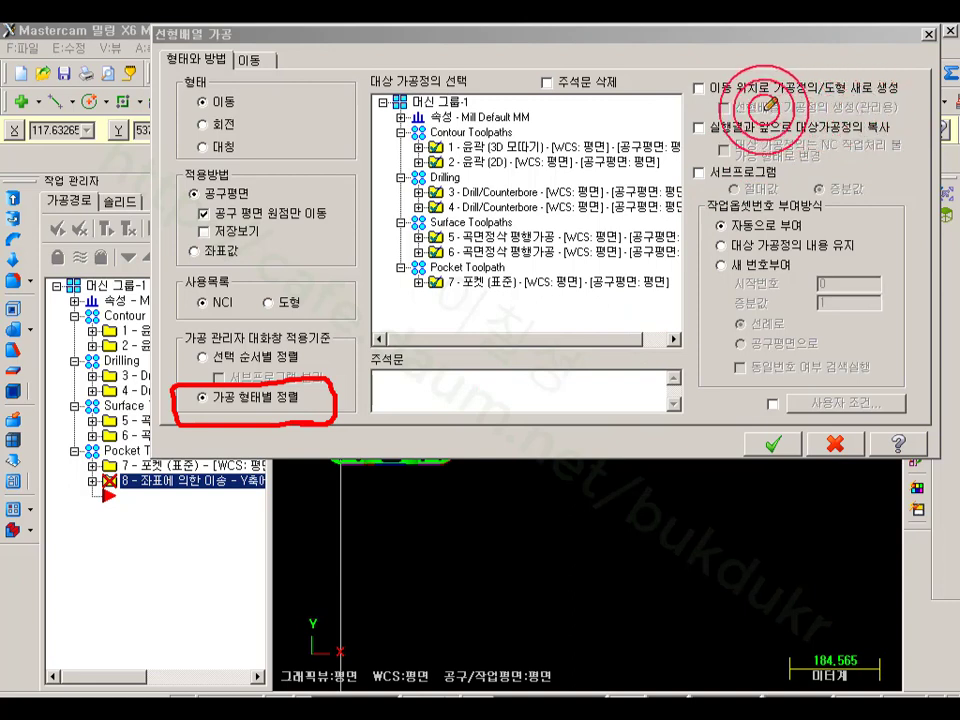
mouse_move(773, 95)
mouse_down()
mouse_move(903, 88)
mouse_move(900, 78)
mouse_move(714, 70)
mouse_move(688, 101)
mouse_up()
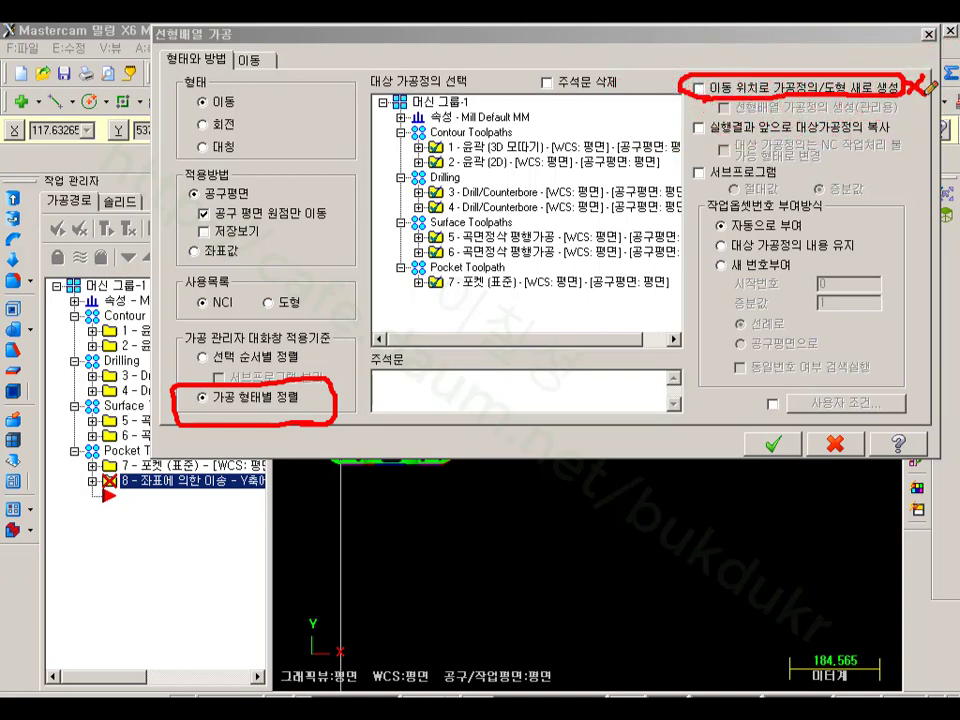
drag(699, 138, 894, 129)
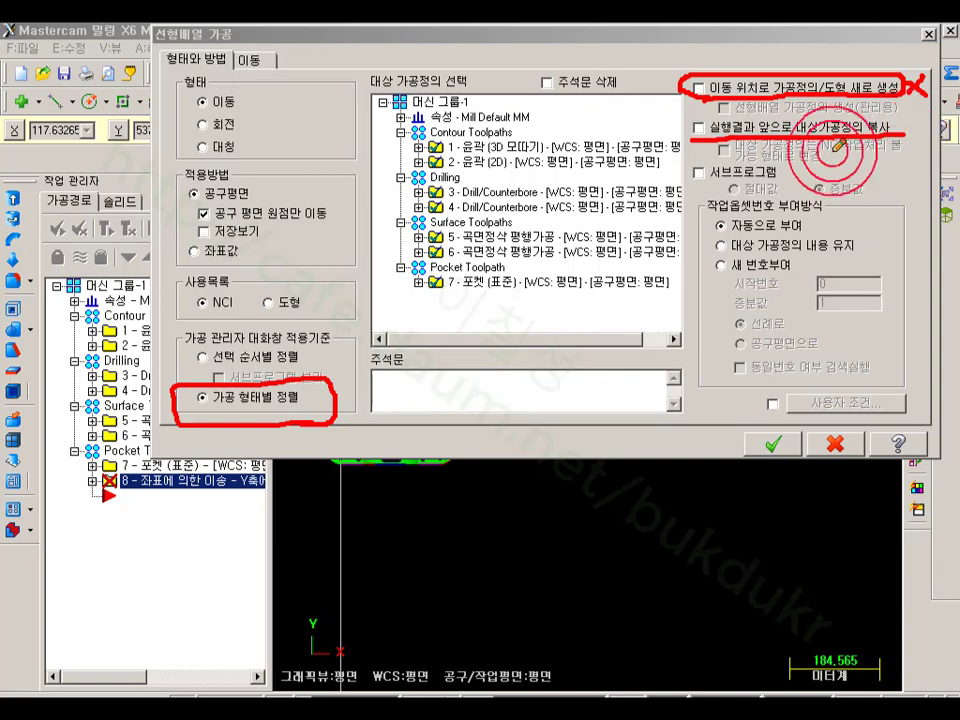
mouse_move(494, 292)
mouse_down()
mouse_move(439, 291)
mouse_move(400, 191)
mouse_move(452, 131)
mouse_move(470, 262)
mouse_move(496, 290)
mouse_up()
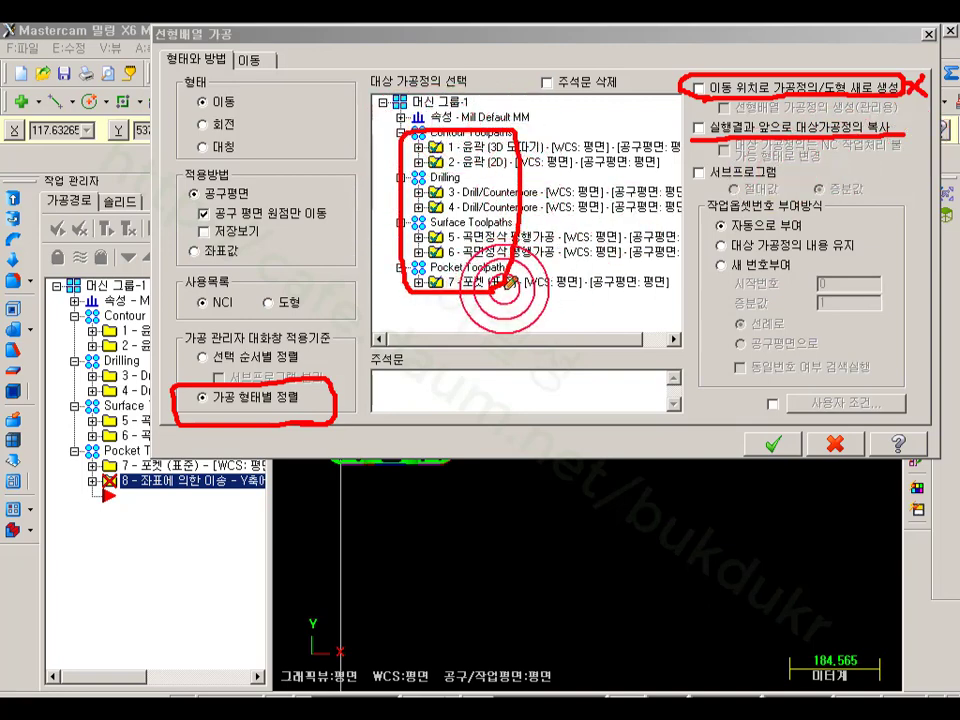
mouse_move(433, 326)
mouse_down()
mouse_move(636, 306)
mouse_move(476, 321)
mouse_up()
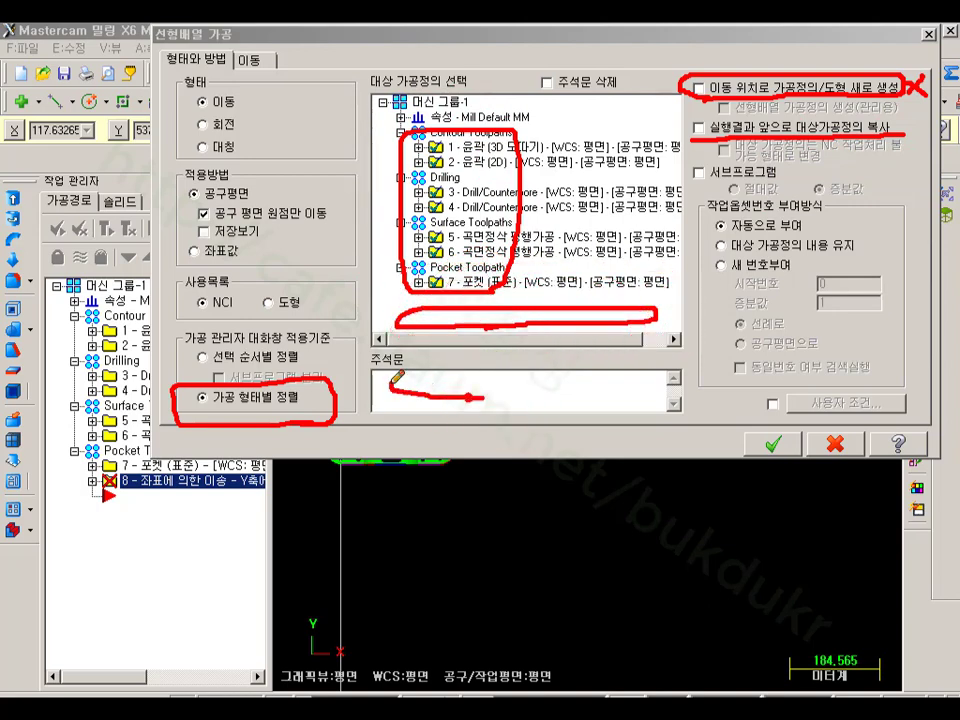
mouse_move(395, 378)
mouse_down()
mouse_move(609, 369)
mouse_move(606, 401)
mouse_move(480, 401)
mouse_move(395, 388)
mouse_up()
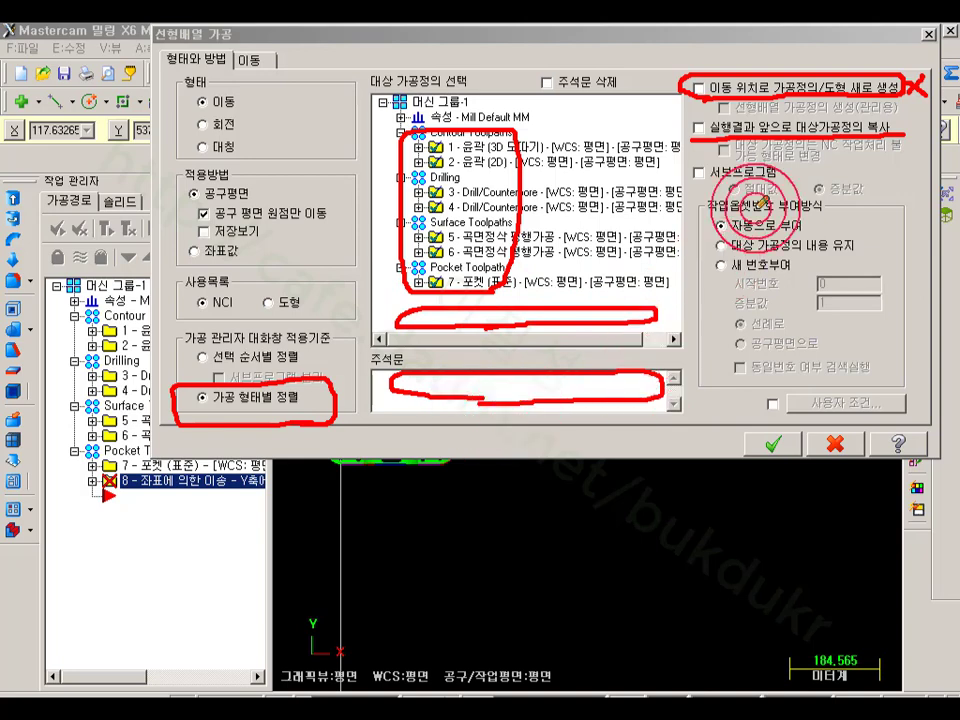
drag(790, 175, 800, 185)
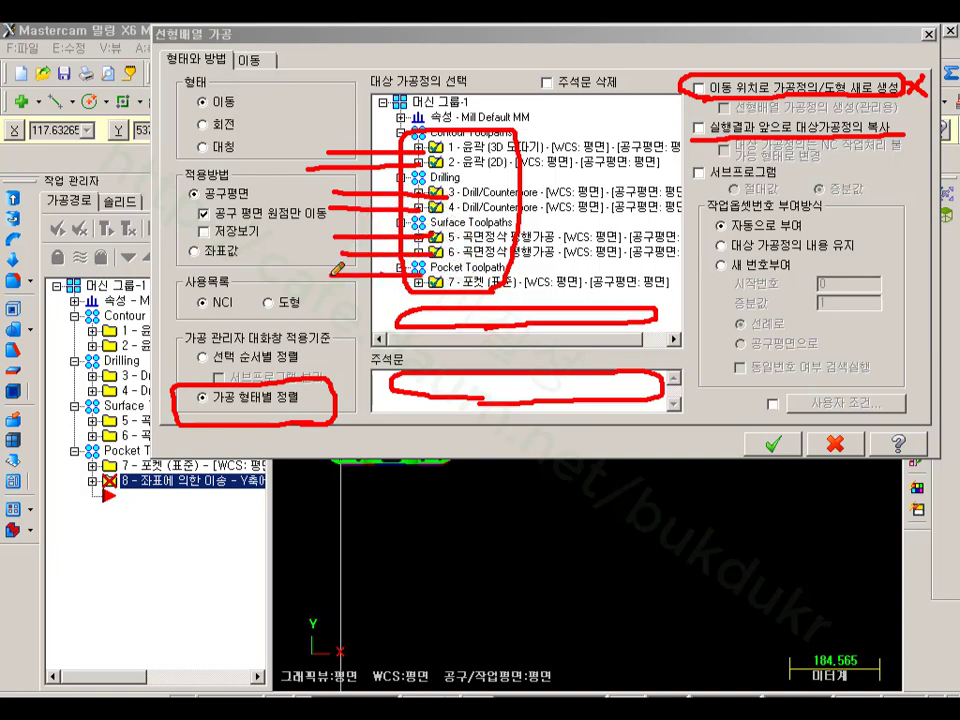
mouse_move(406, 337)
mouse_down()
mouse_move(656, 306)
mouse_move(451, 330)
mouse_up()
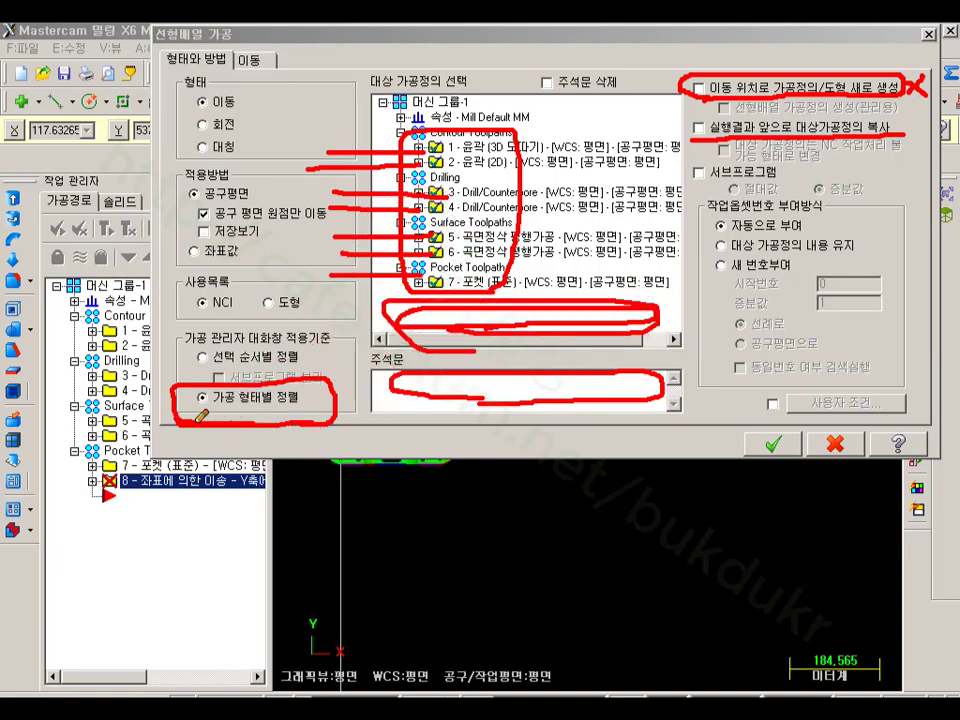
mouse_move(275, 379)
mouse_down()
mouse_move(334, 404)
mouse_move(195, 415)
mouse_move(172, 401)
mouse_move(265, 389)
mouse_up()
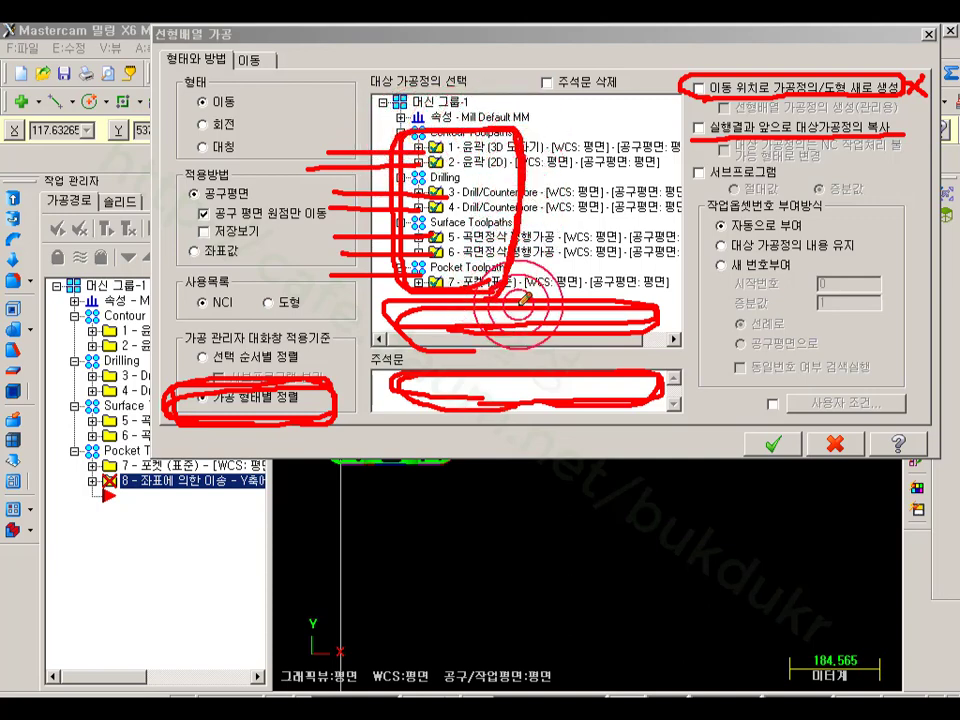
mouse_move(401, 328)
mouse_down()
mouse_move(487, 295)
mouse_move(583, 293)
mouse_move(662, 315)
mouse_move(562, 341)
mouse_up()
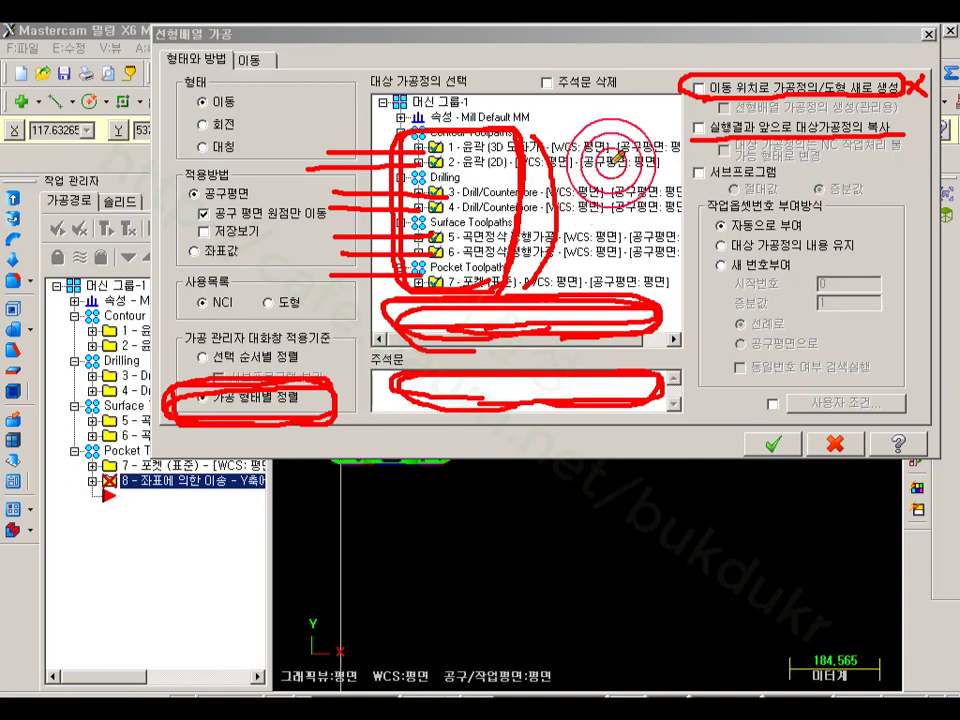
drag(574, 163, 606, 220)
drag(610, 168, 632, 213)
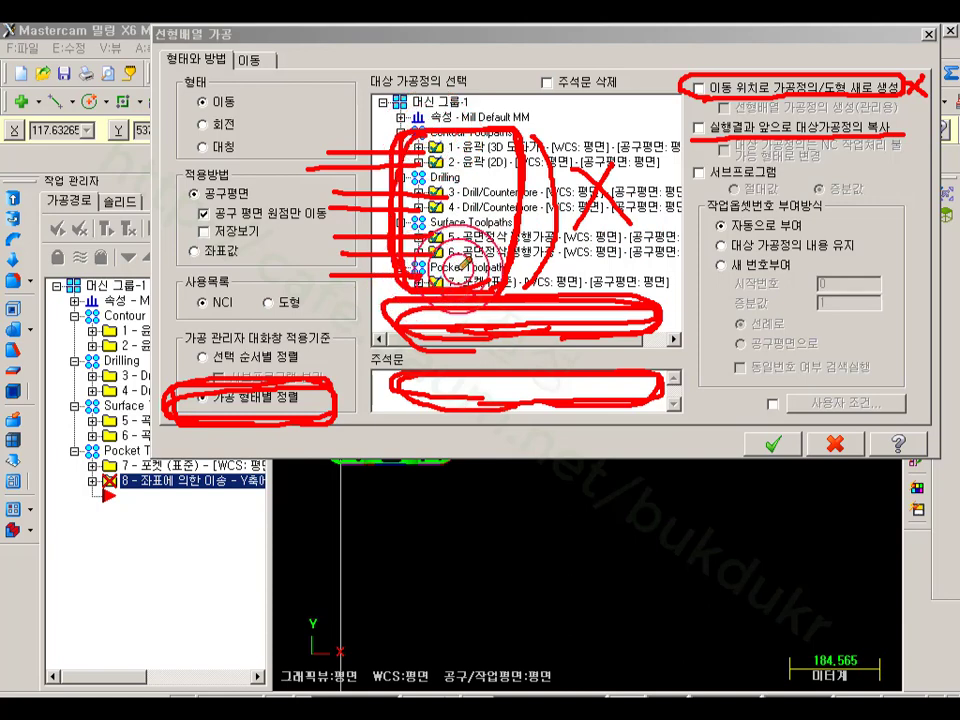
drag(561, 451, 649, 451)
mouse_move(405, 425)
mouse_down()
mouse_move(560, 419)
mouse_move(639, 453)
mouse_move(448, 468)
mouse_move(535, 416)
mouse_up()
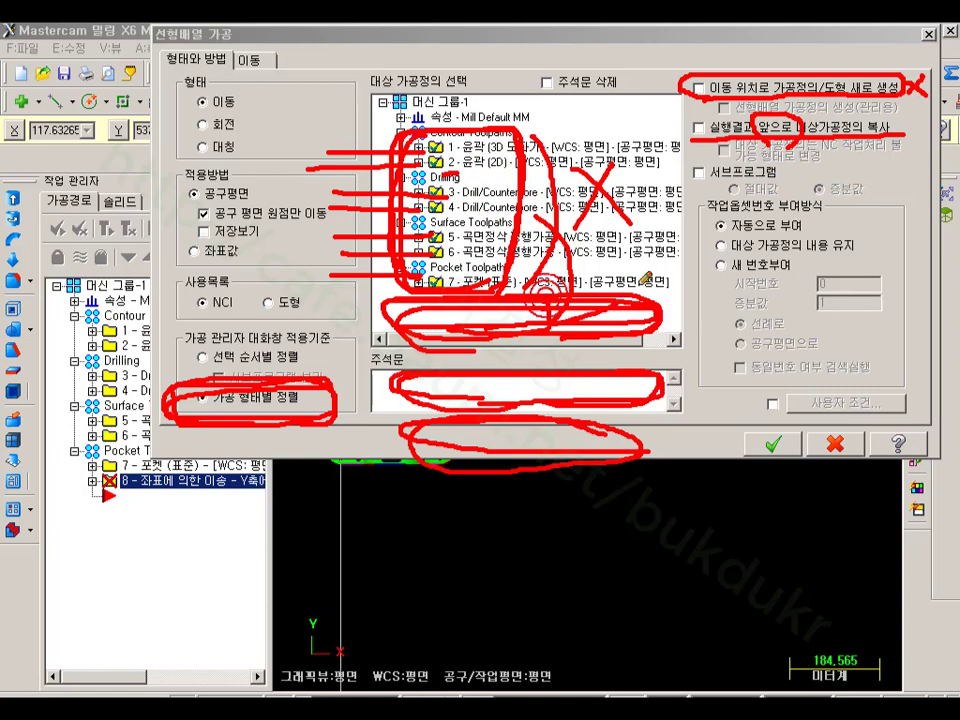
mouse_move(806, 124)
mouse_down()
mouse_move(888, 114)
mouse_move(910, 133)
mouse_move(903, 138)
mouse_up()
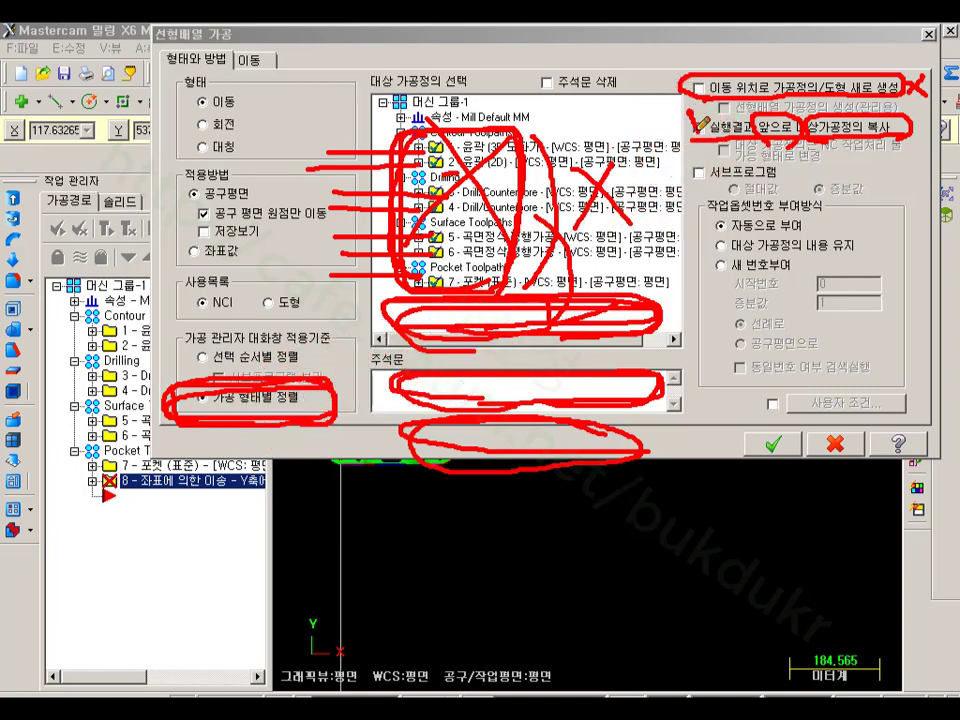
right_click(652, 192)
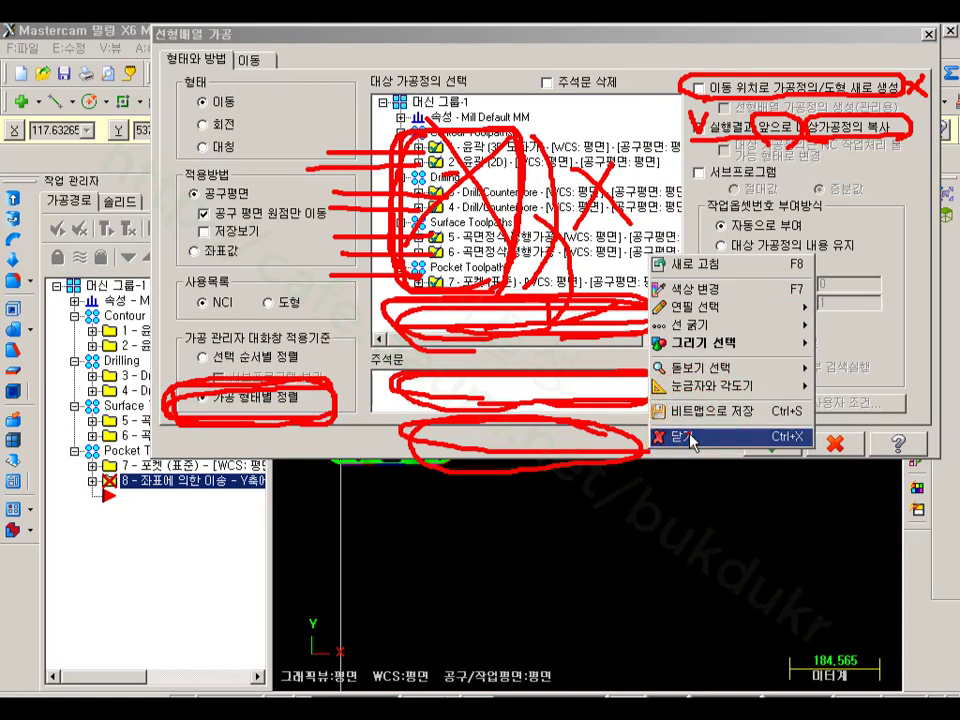
click(686, 437)
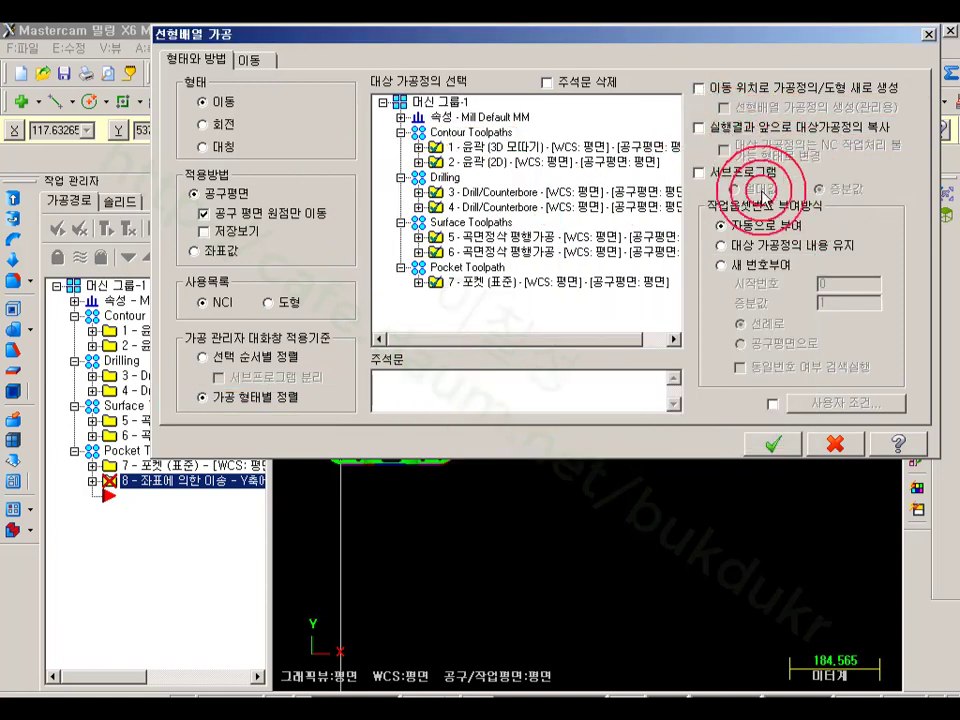
Set the work offset numbering to assign new numbers, with start number 0 and increment 1.
click(720, 266)
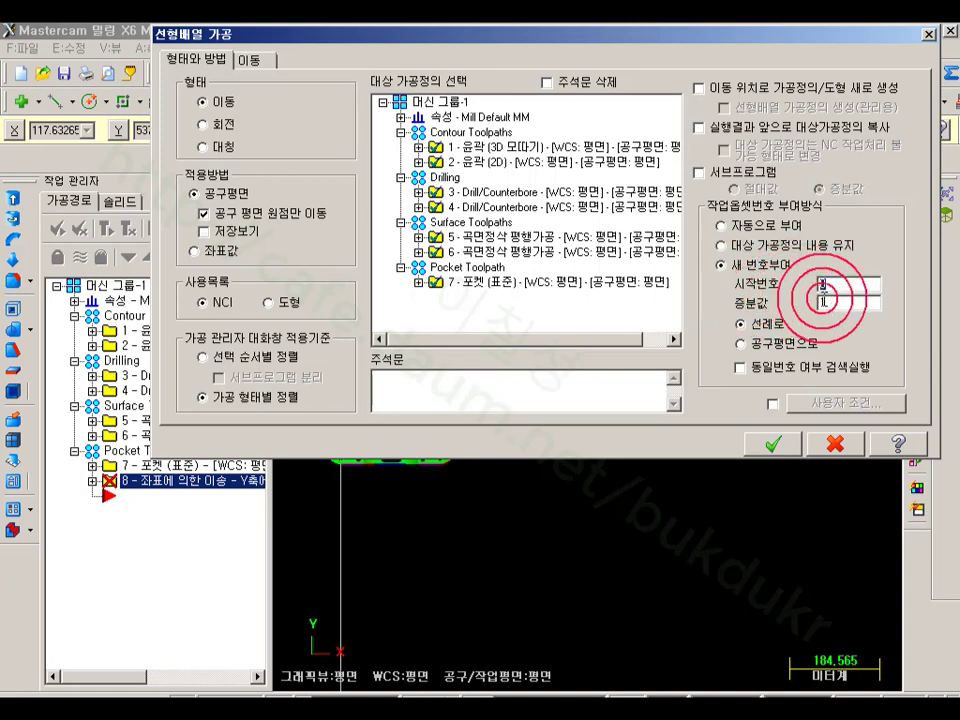
click(835, 305)
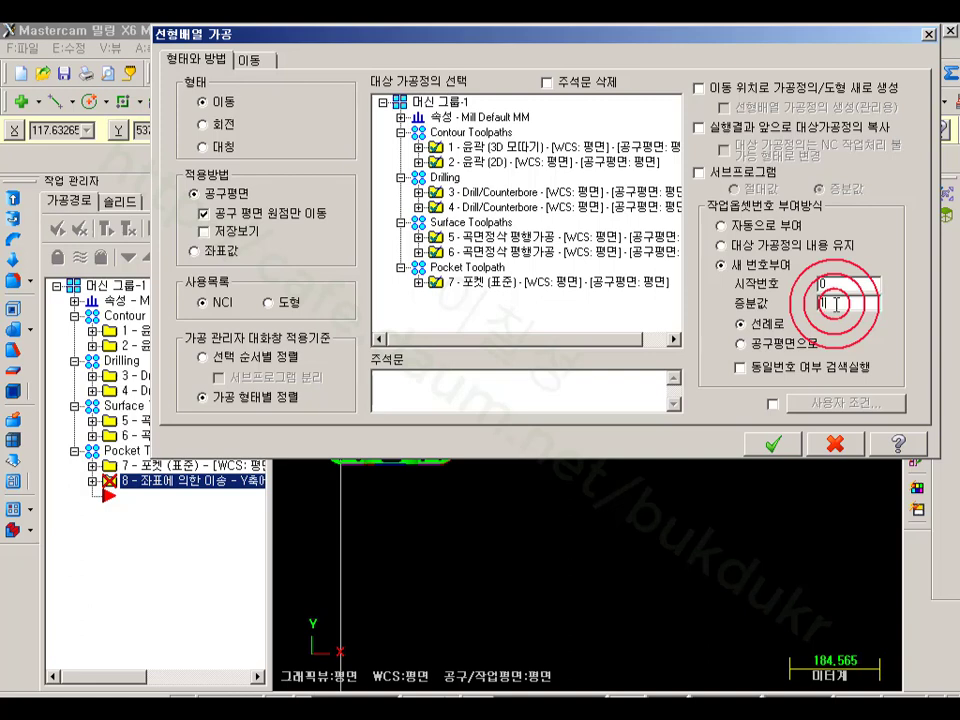
click(841, 287)
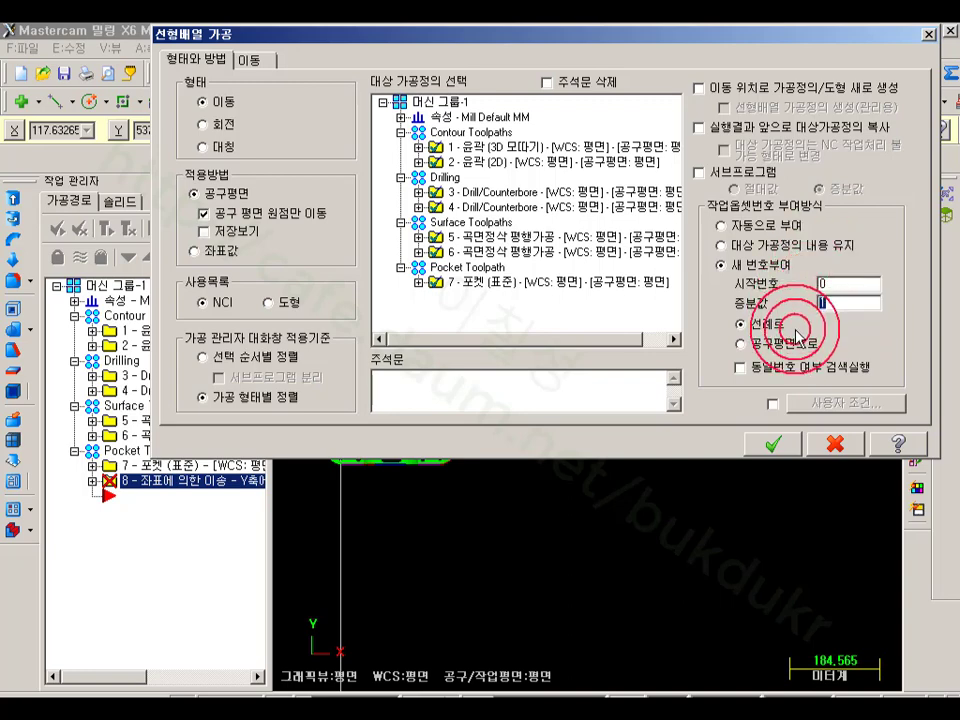
Define a rectangular translate pattern with 3 instances in X, 1 in Y and 0 spacing both ways, and generate the operation.
click(264, 61)
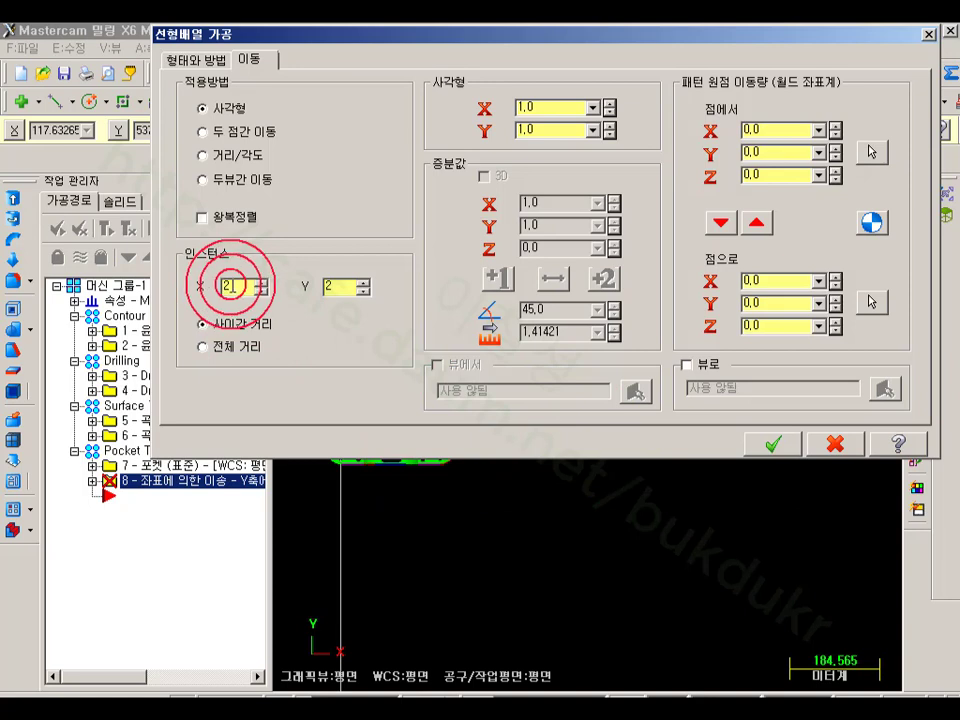
click(262, 283)
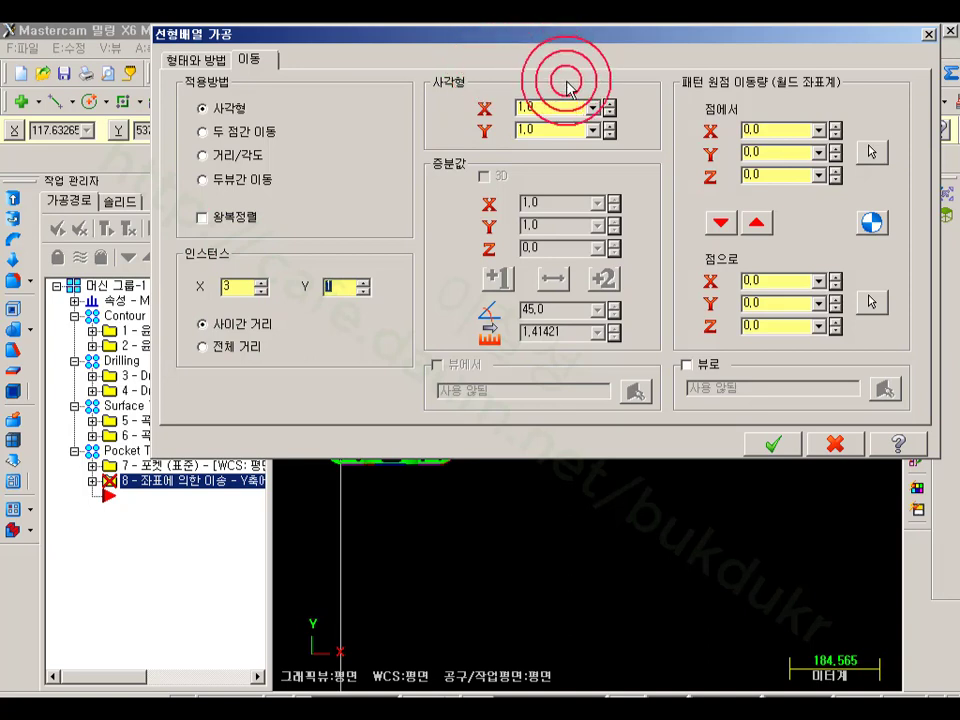
click(551, 108)
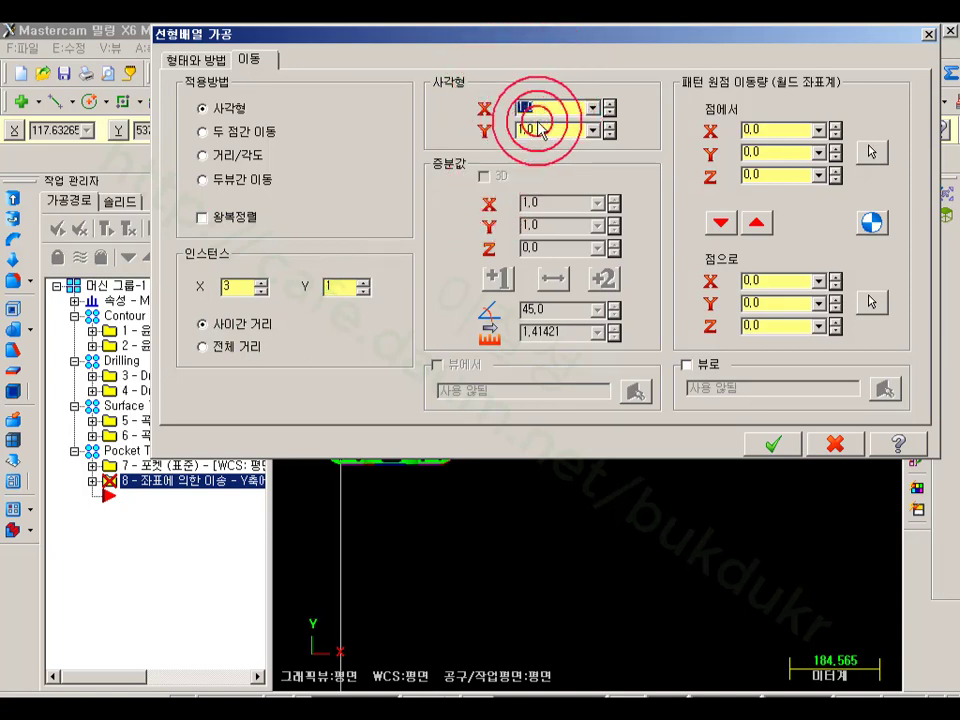
text(0)
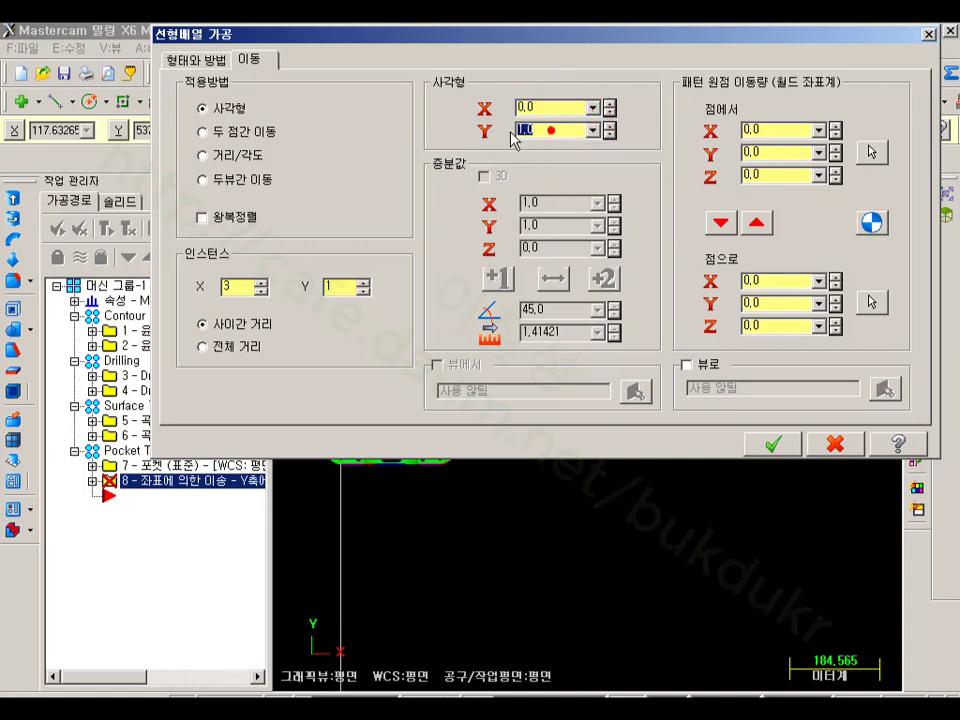
click(568, 130)
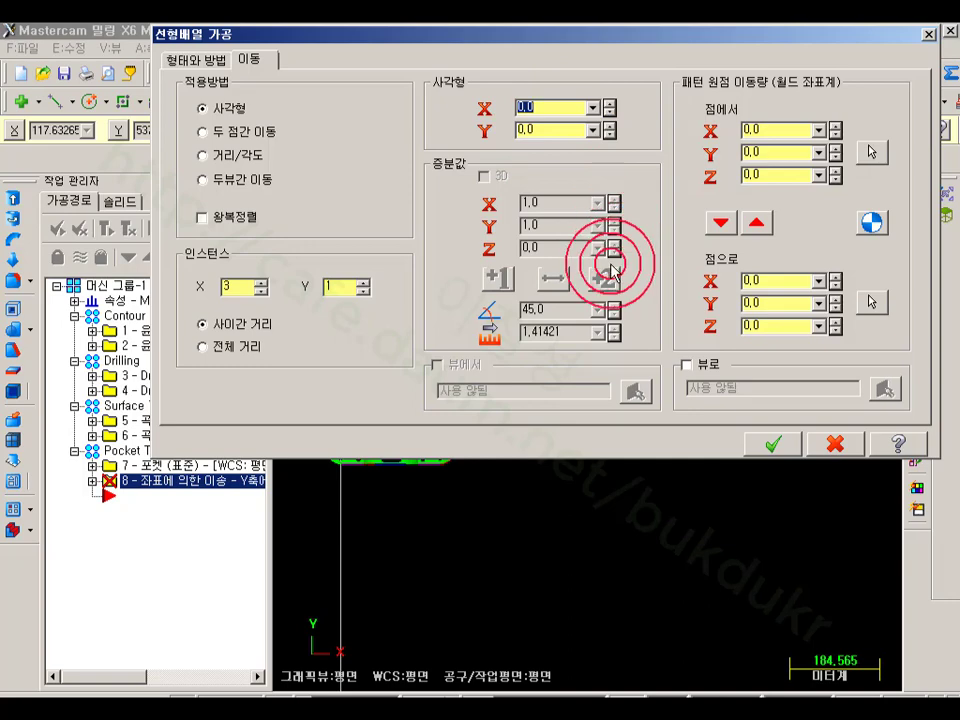
click(770, 443)
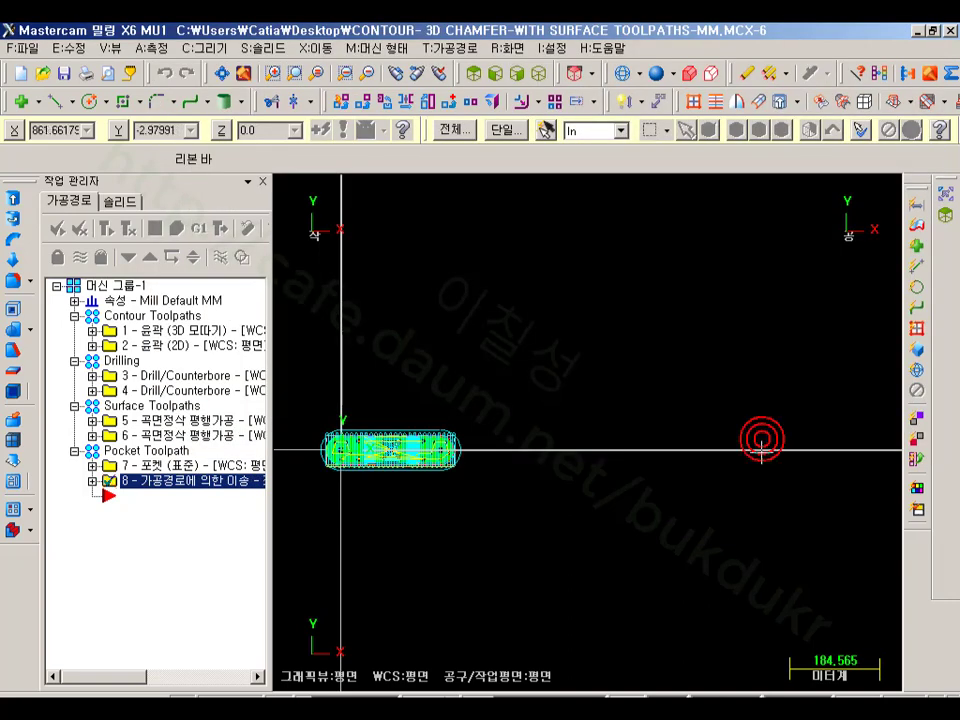
Inspect the part and its toolpaths close up in the isometric view.
scroll(825, 368, down, 3)
scroll(470, 420, up, 11)
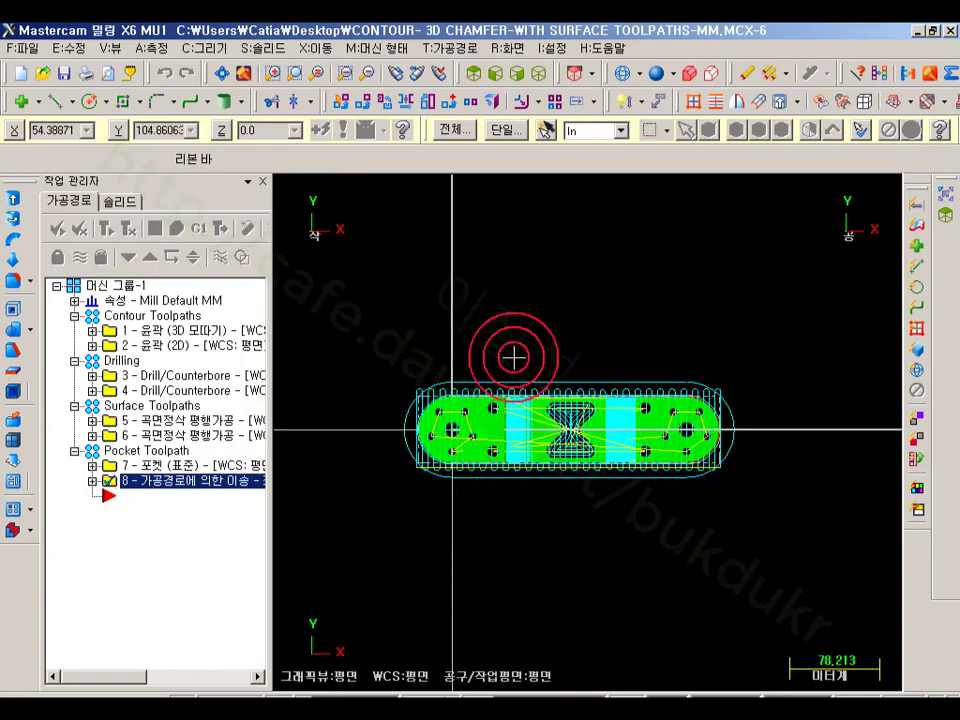
click(543, 73)
scroll(610, 248, down, 3)
scroll(546, 533, up, 4)
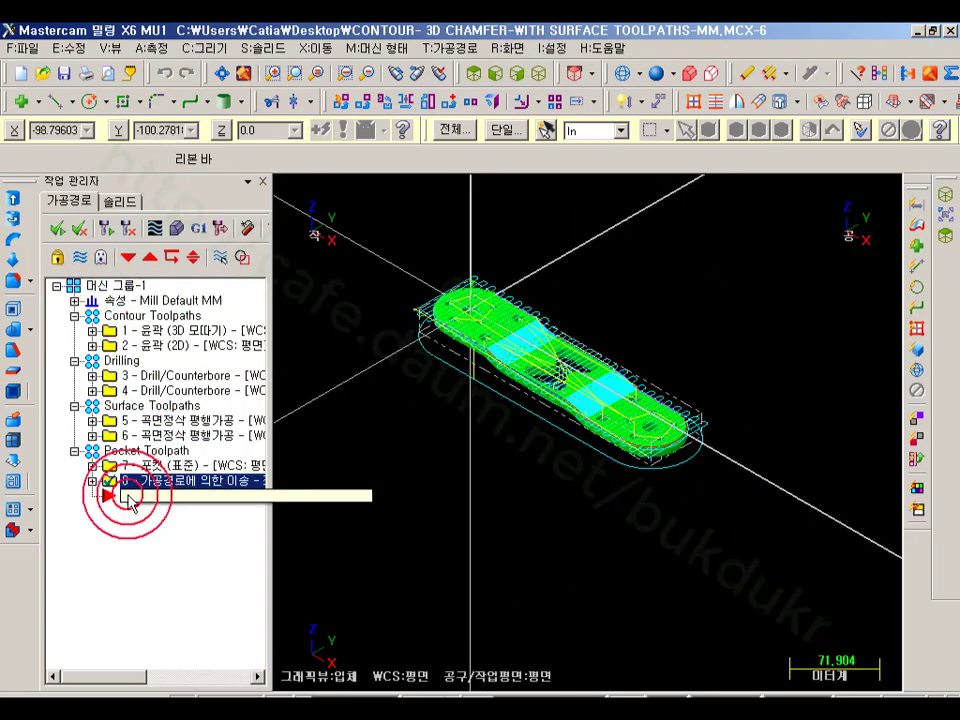
Expand the translate operation 8 in the toolpath list and backplot its toolpath through to the end.
drag(269, 521, 354, 518)
click(92, 481)
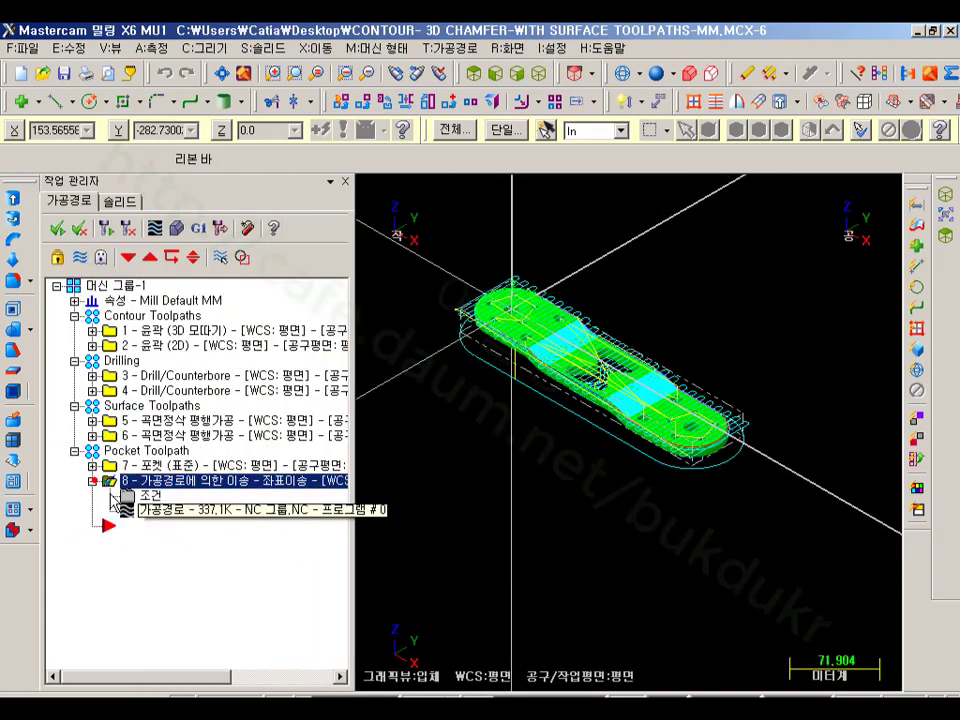
click(160, 533)
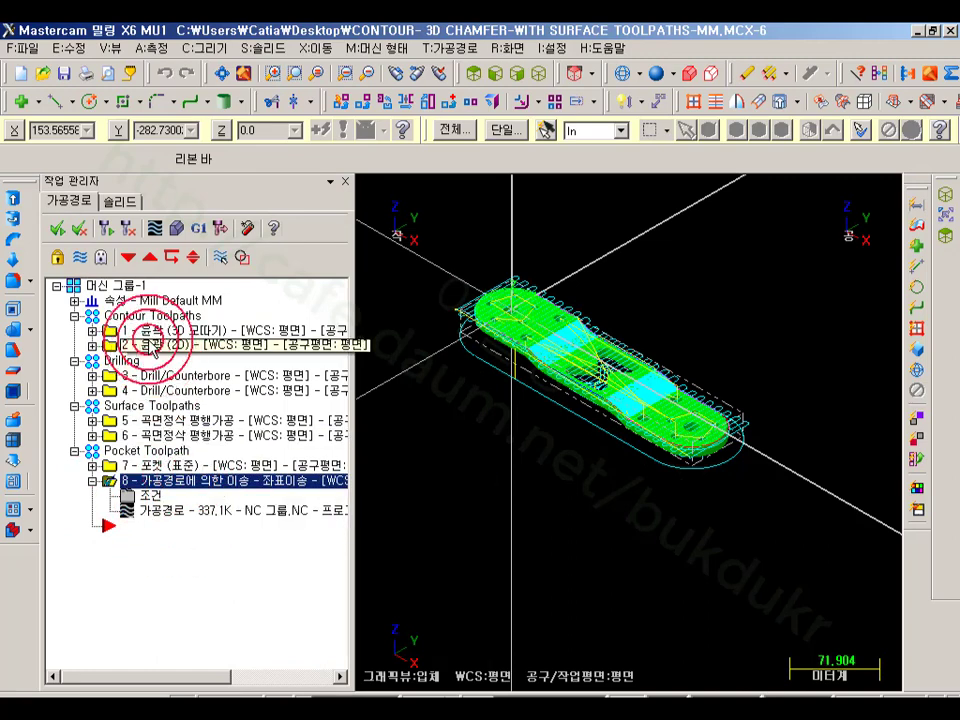
click(170, 512)
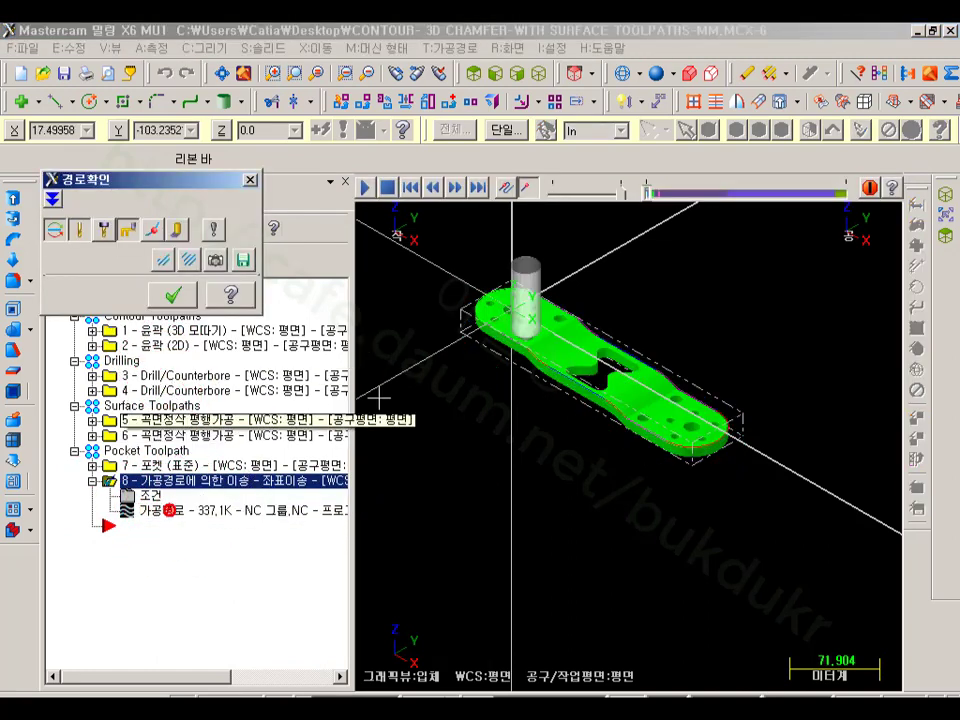
click(649, 193)
drag(649, 193, 940, 233)
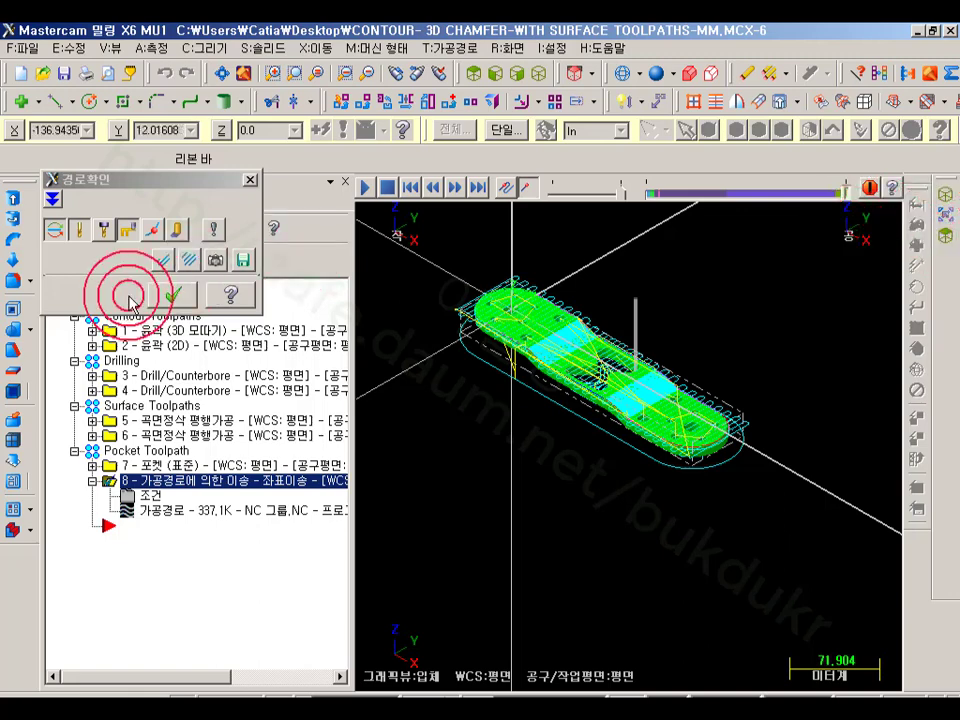
click(173, 294)
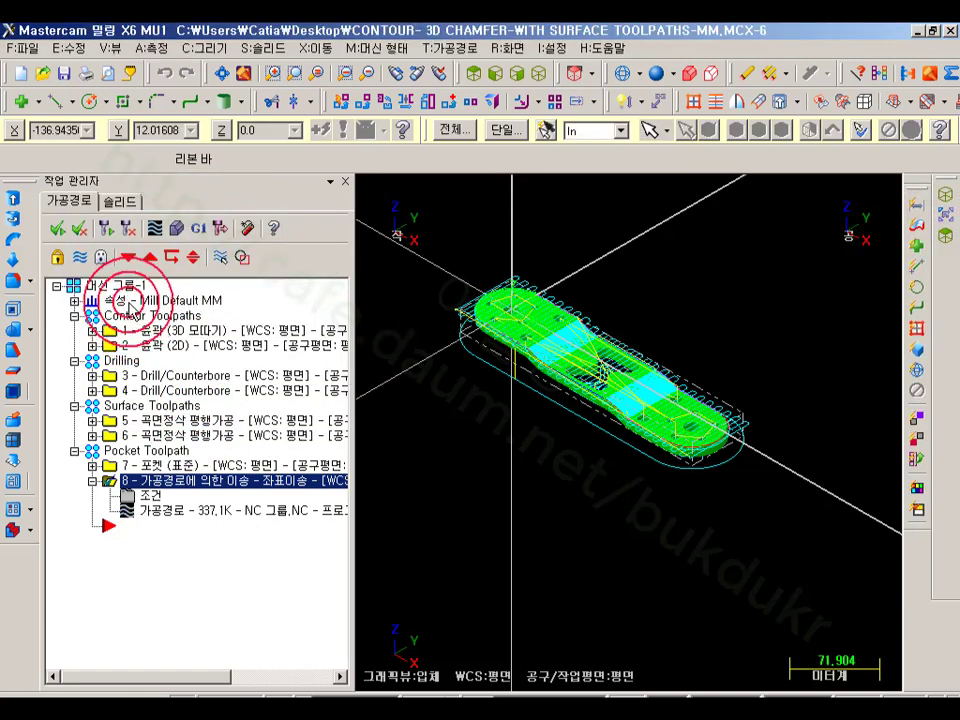
Backplot all operations of the machine group together and view the tool motion close up on the part.
click(118, 285)
click(210, 247)
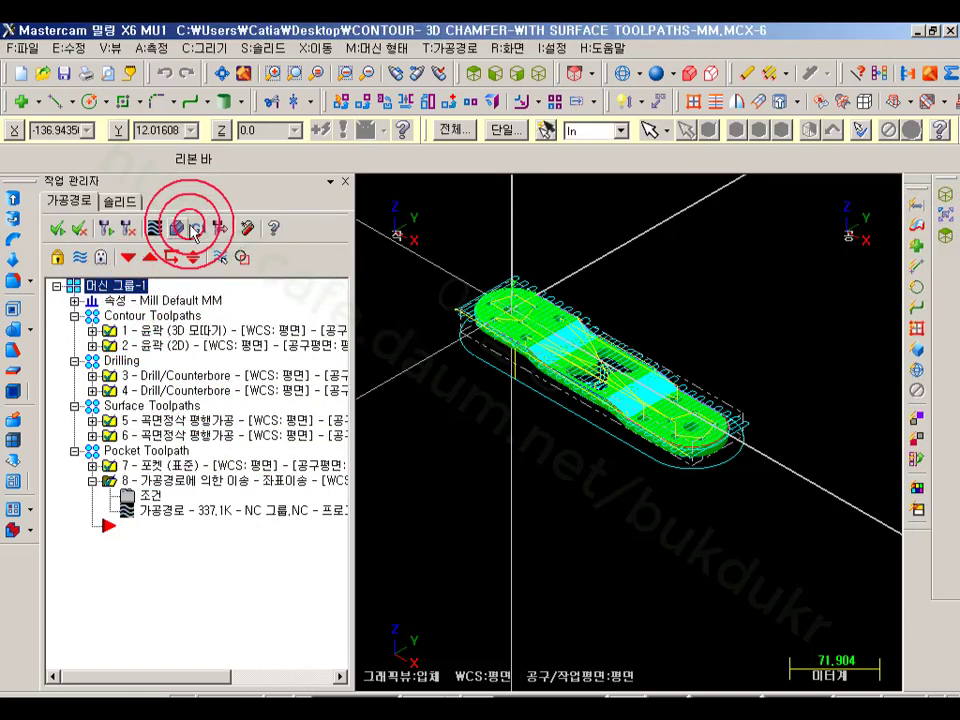
click(155, 228)
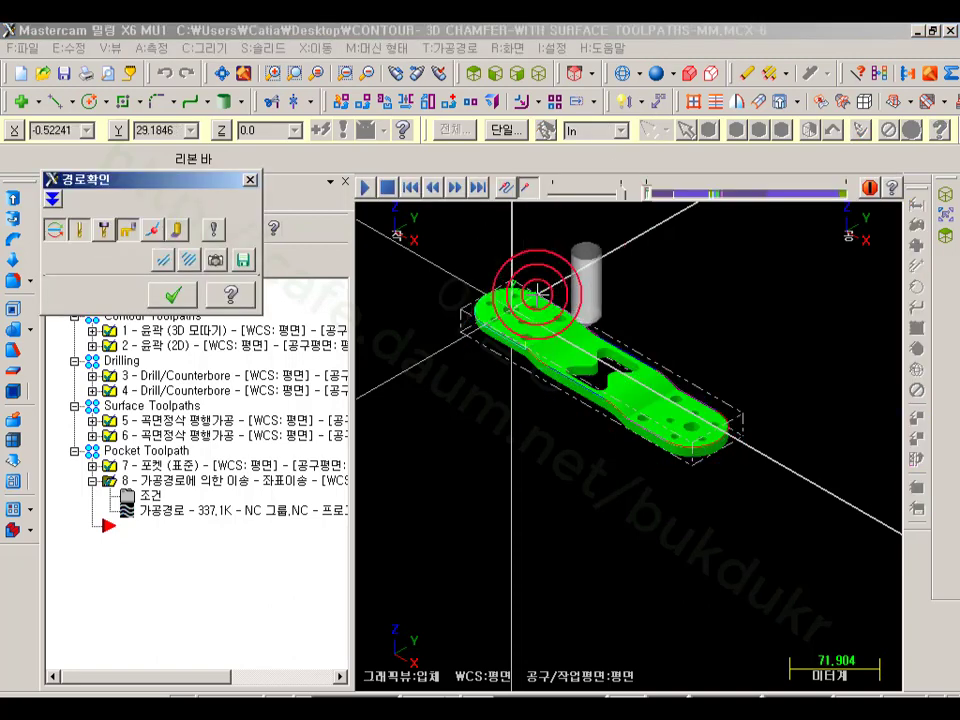
scroll(538, 291, up, 5)
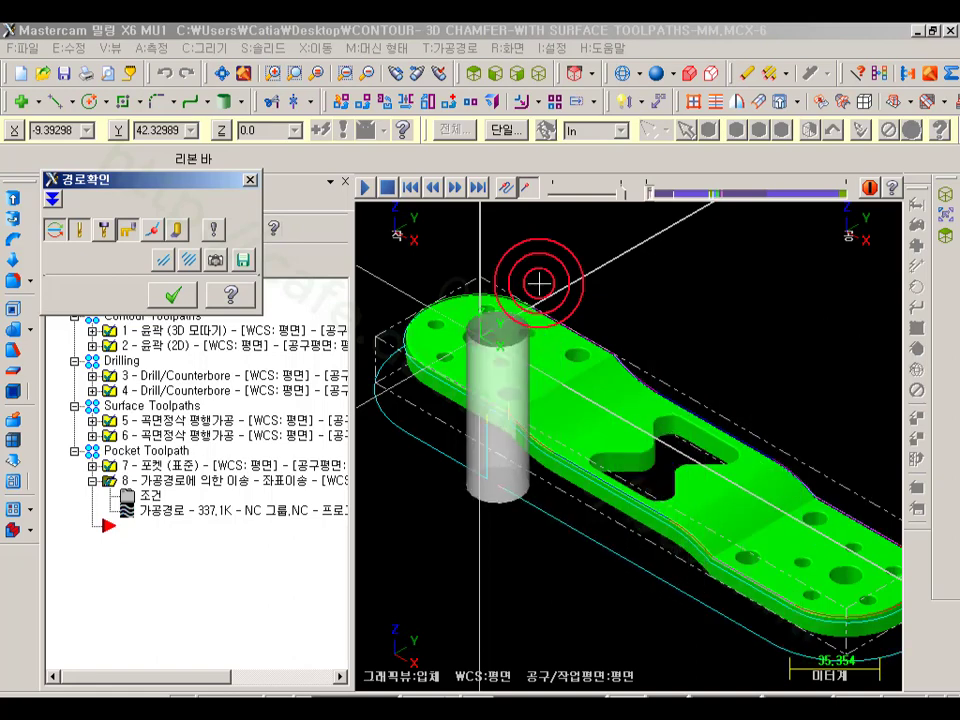
drag(168, 182, 418, 573)
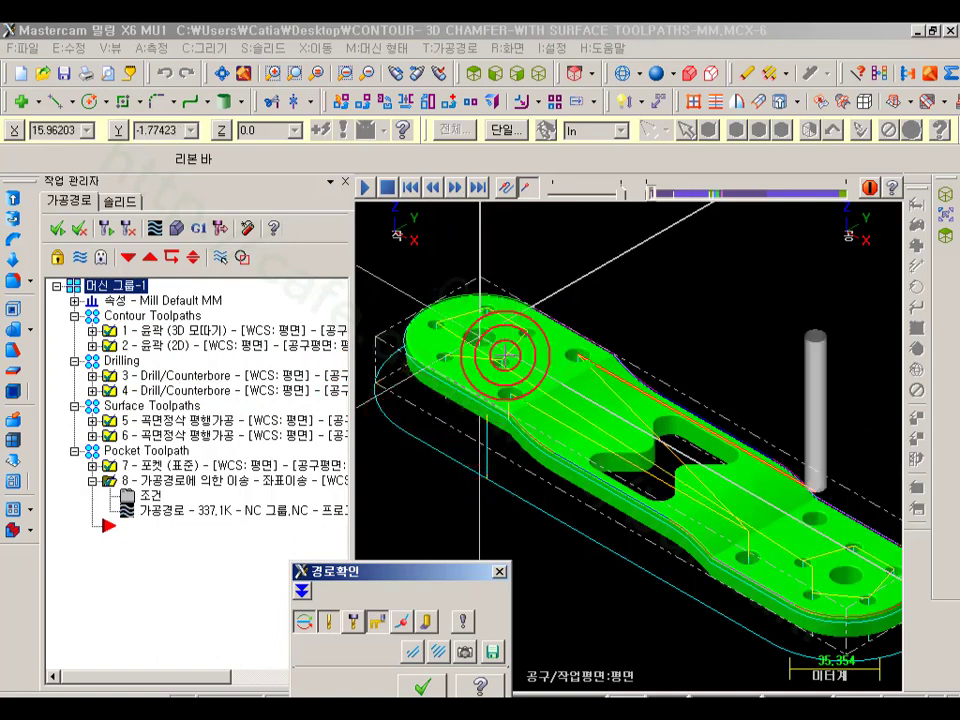
Review source operations 1 to 7, close the combined backplot and backplot the translate operation 8 on its own.
click(152, 330)
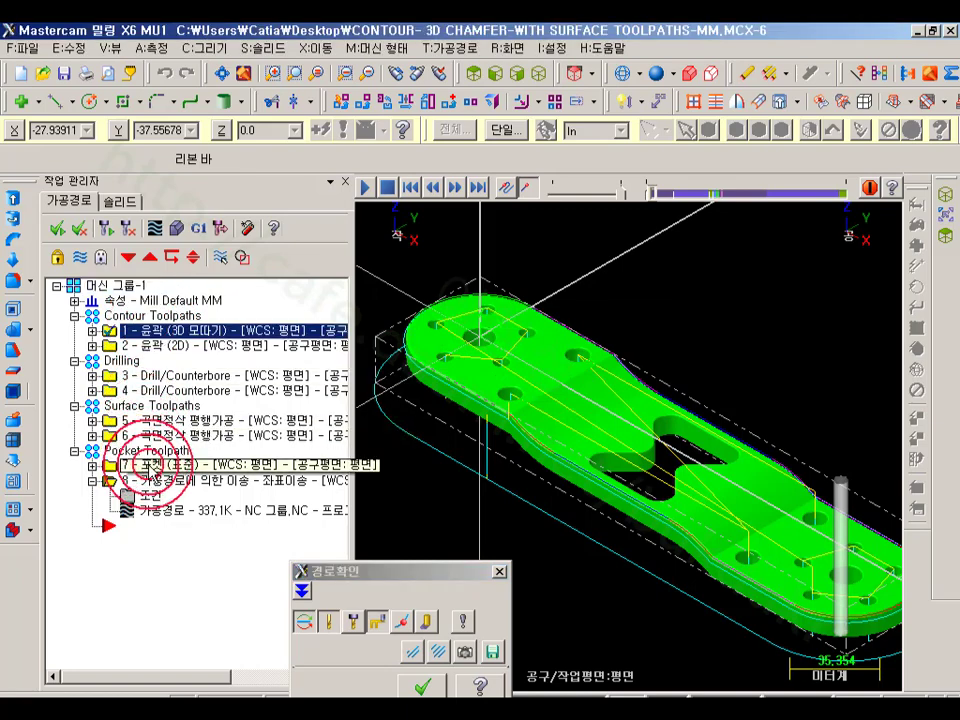
click(155, 465)
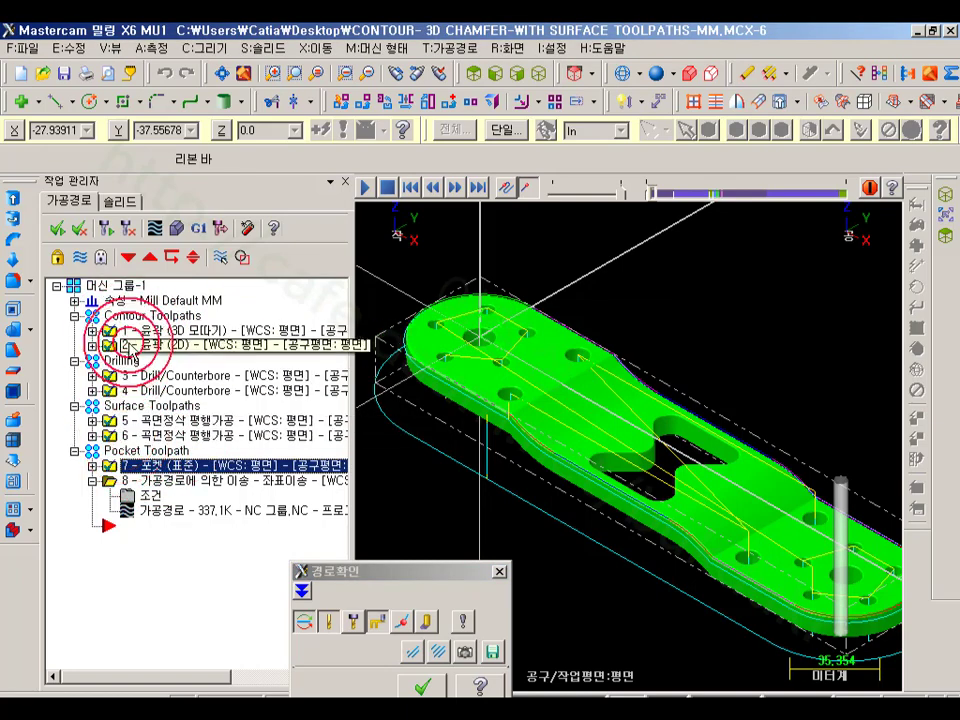
click(176, 484)
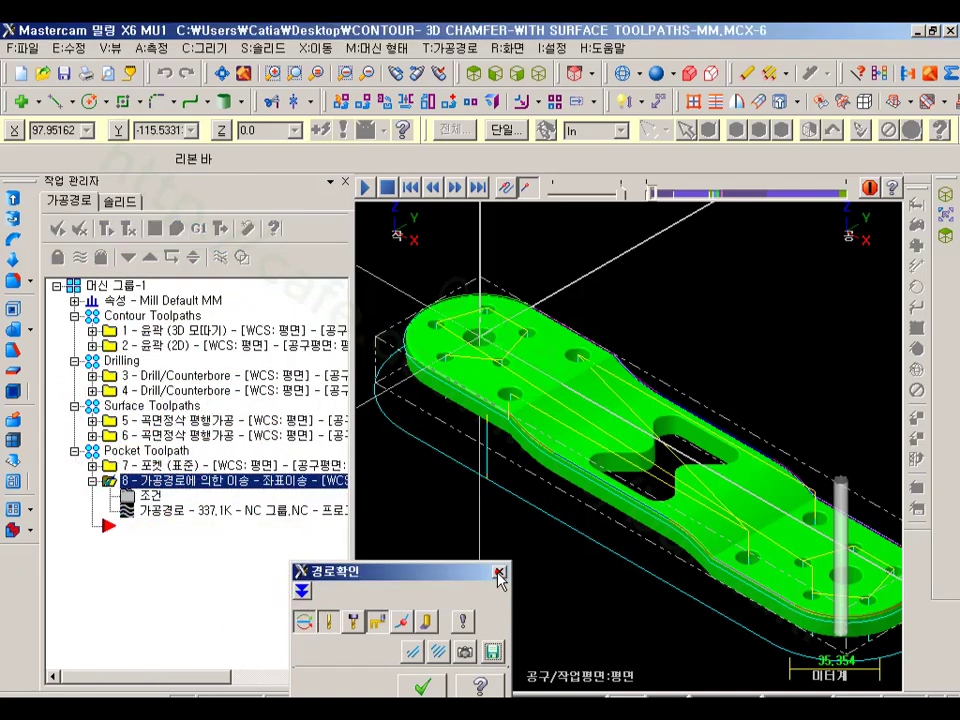
click(499, 572)
click(175, 515)
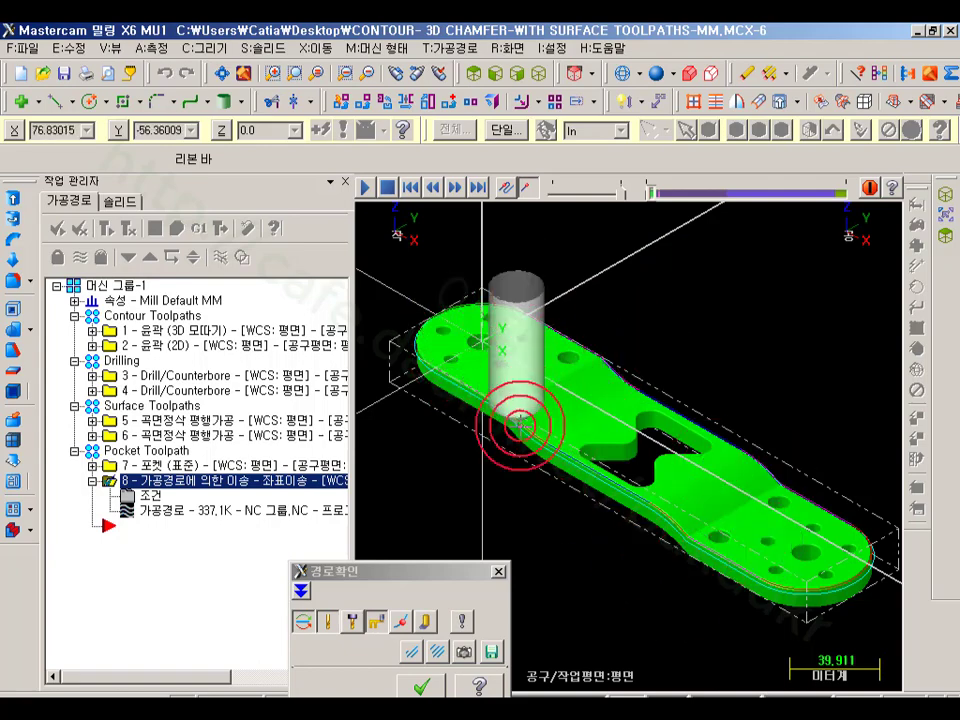
drag(435, 572, 770, 127)
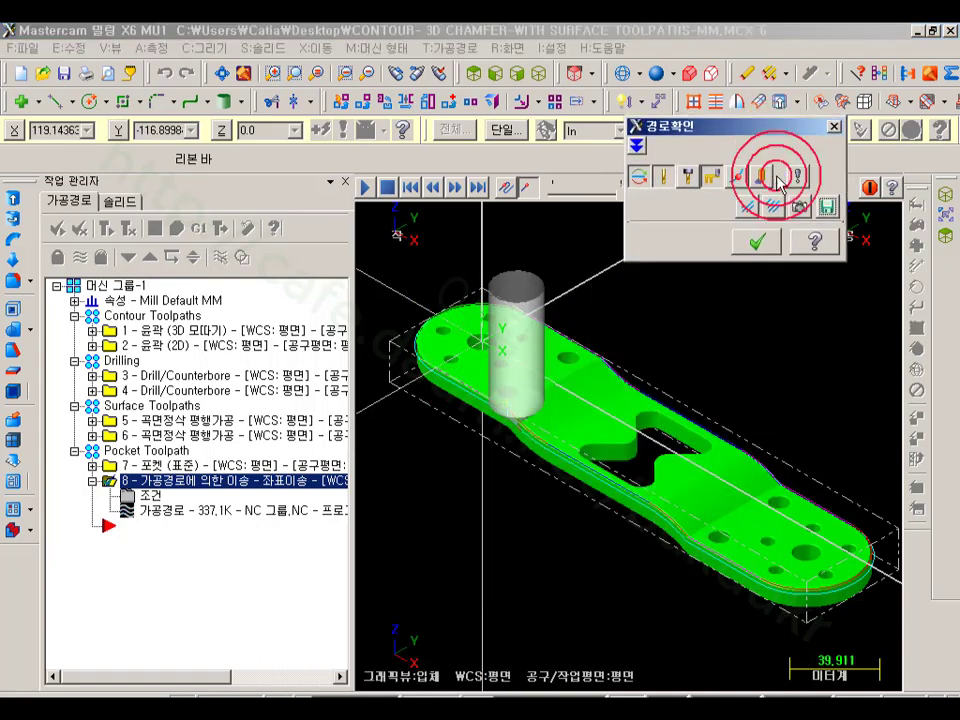
click(757, 241)
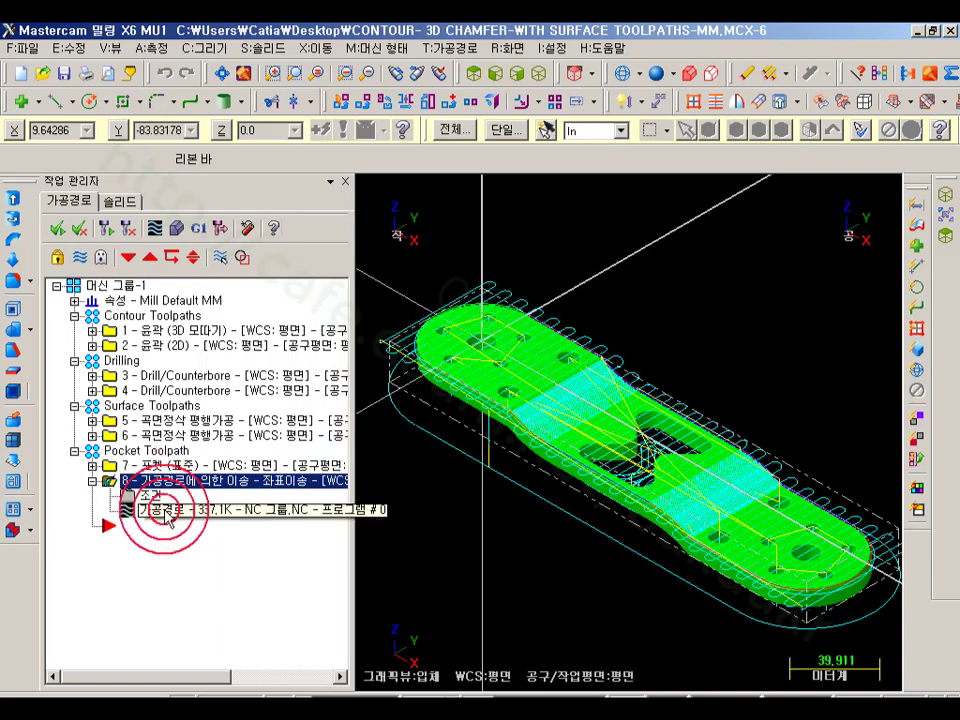
Post-process the translate operation 8 to NC 그룹.NC with the .NC extension and load the program in CIMCO Edit.
click(211, 244)
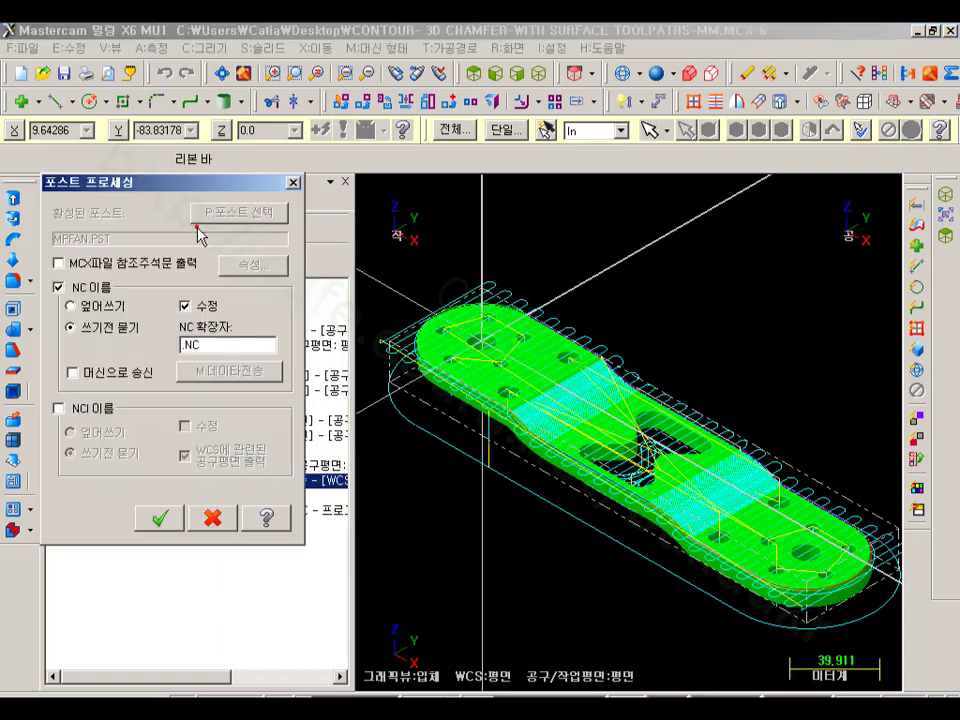
click(173, 515)
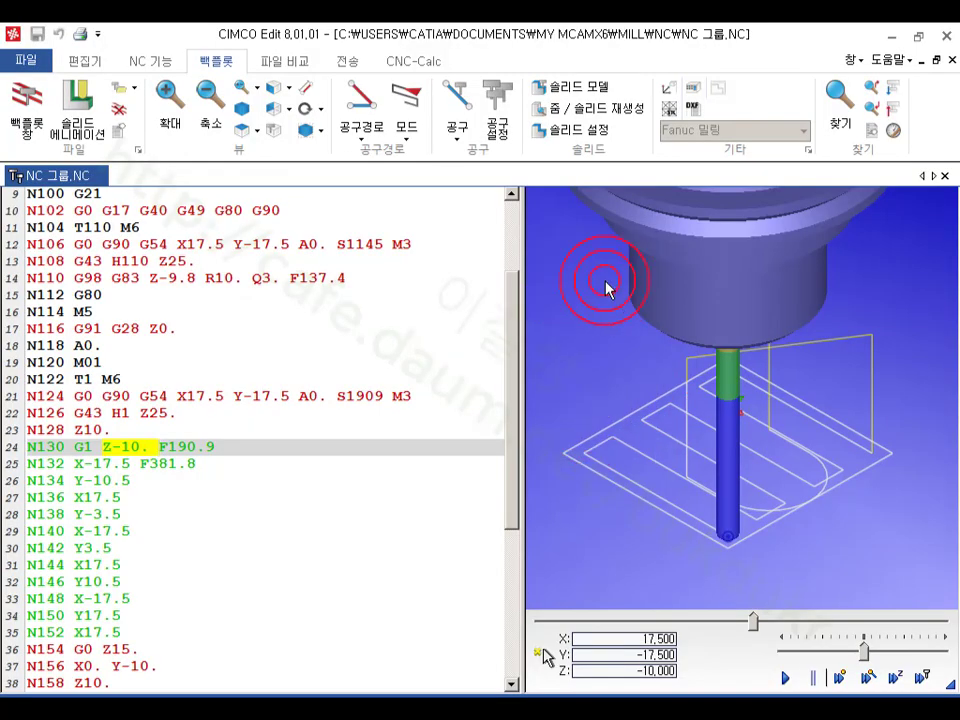
click(553, 418)
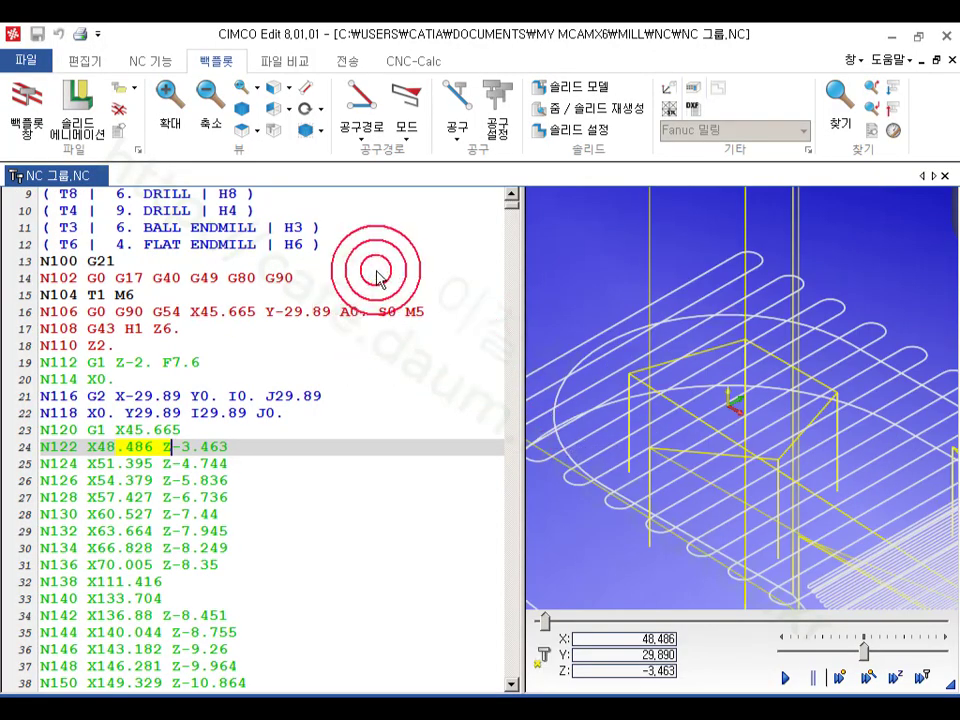
Compare the G54 and G55 work offset calls in the T1 chamfer mill section of the NC program.
click(160, 313)
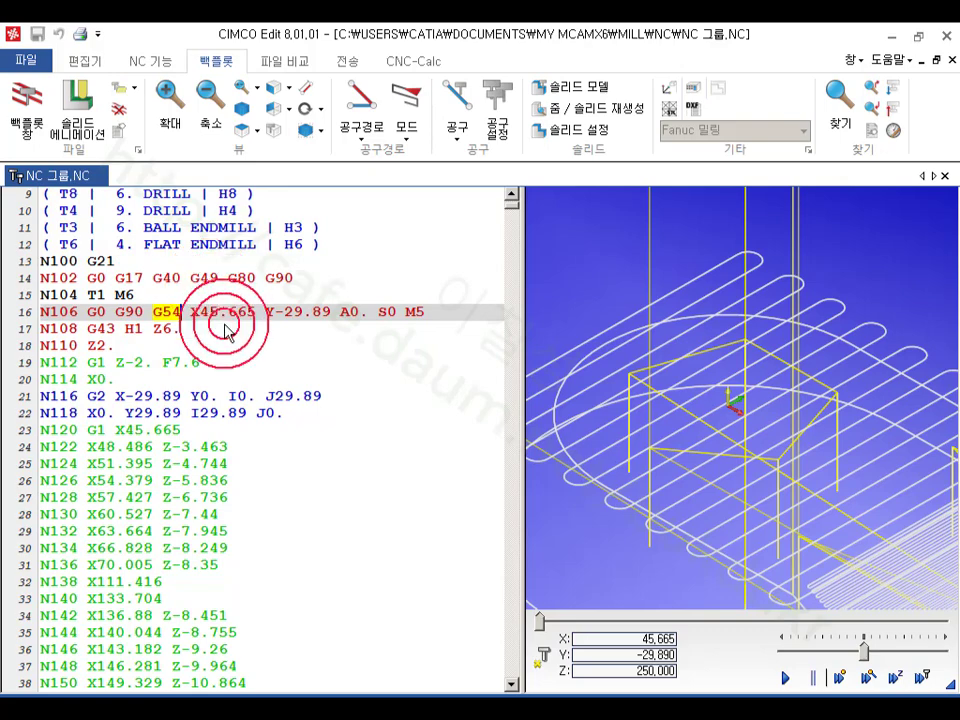
scroll(226, 330, down, 4)
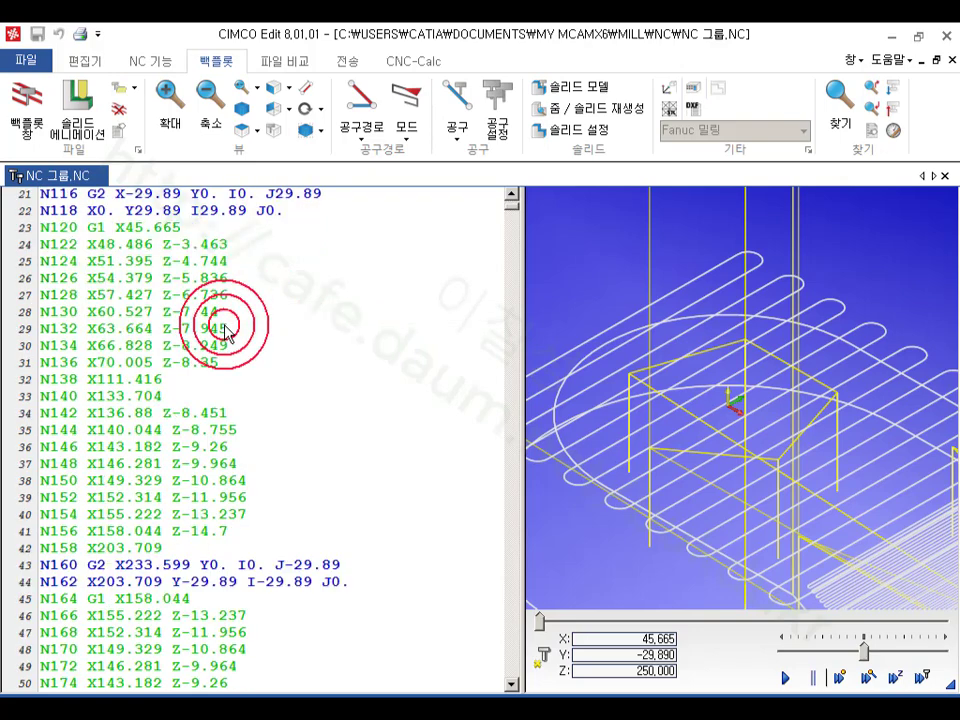
scroll(226, 330, down, 4)
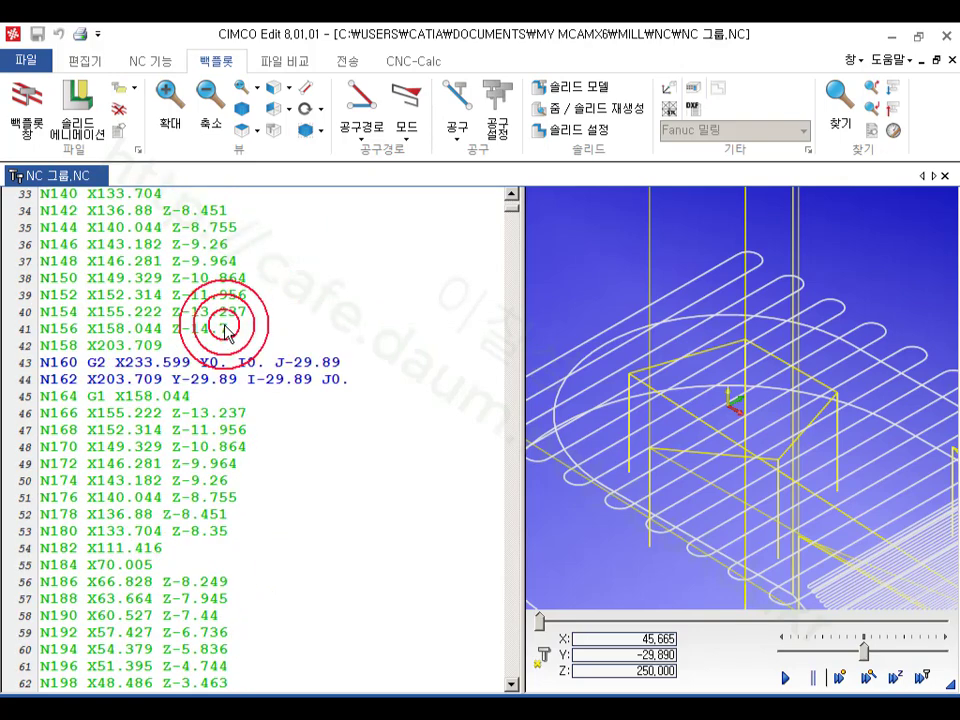
scroll(226, 330, down, 1)
scroll(226, 330, down, 5)
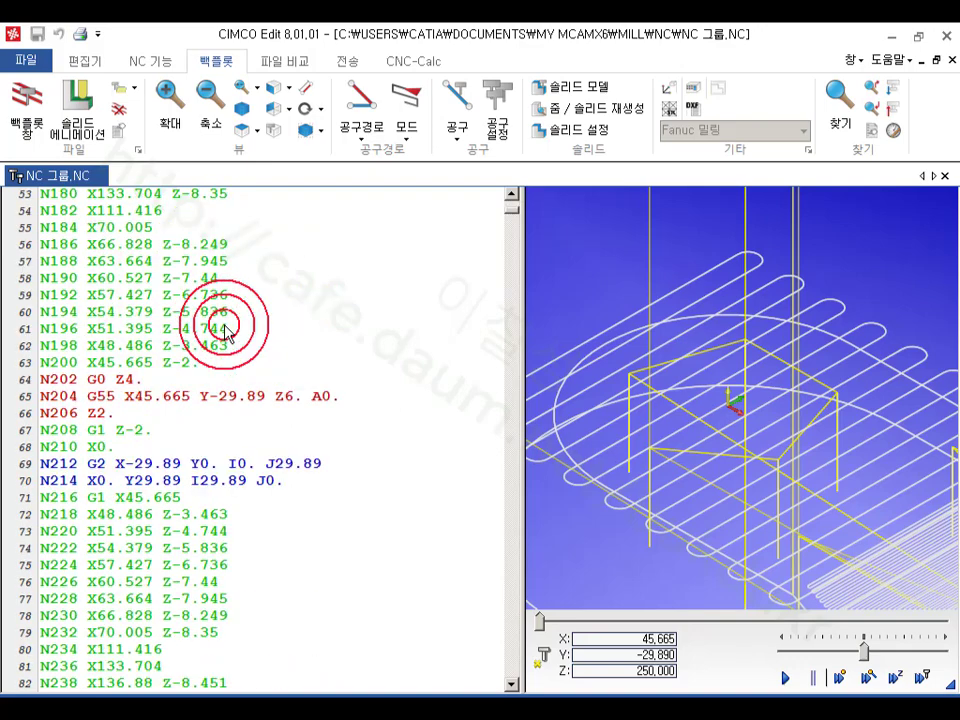
click(110, 397)
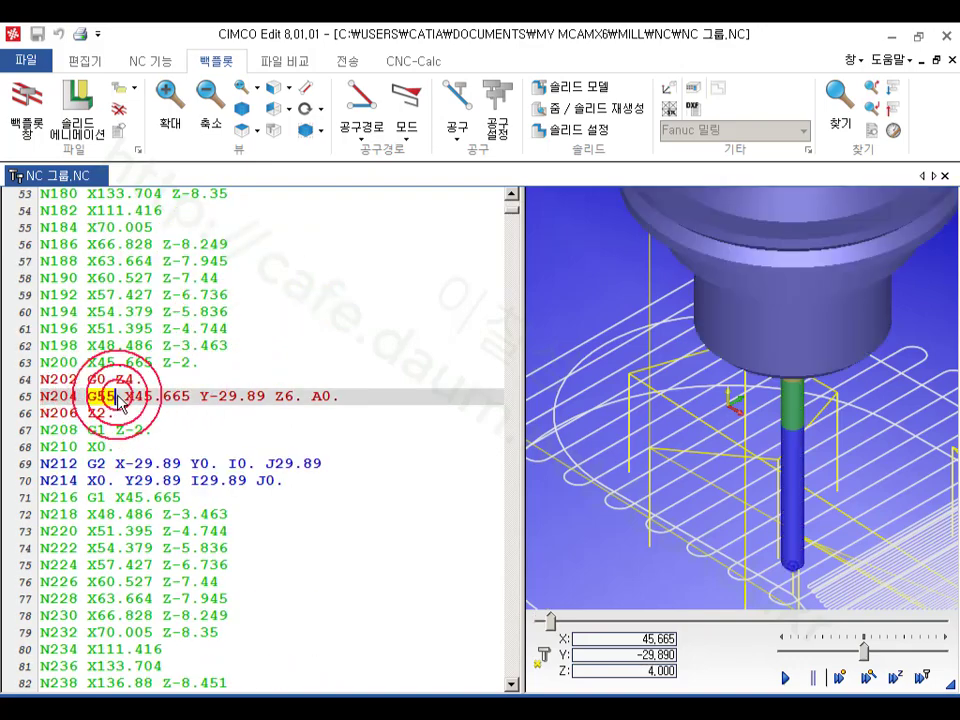
scroll(240, 360, up, 5)
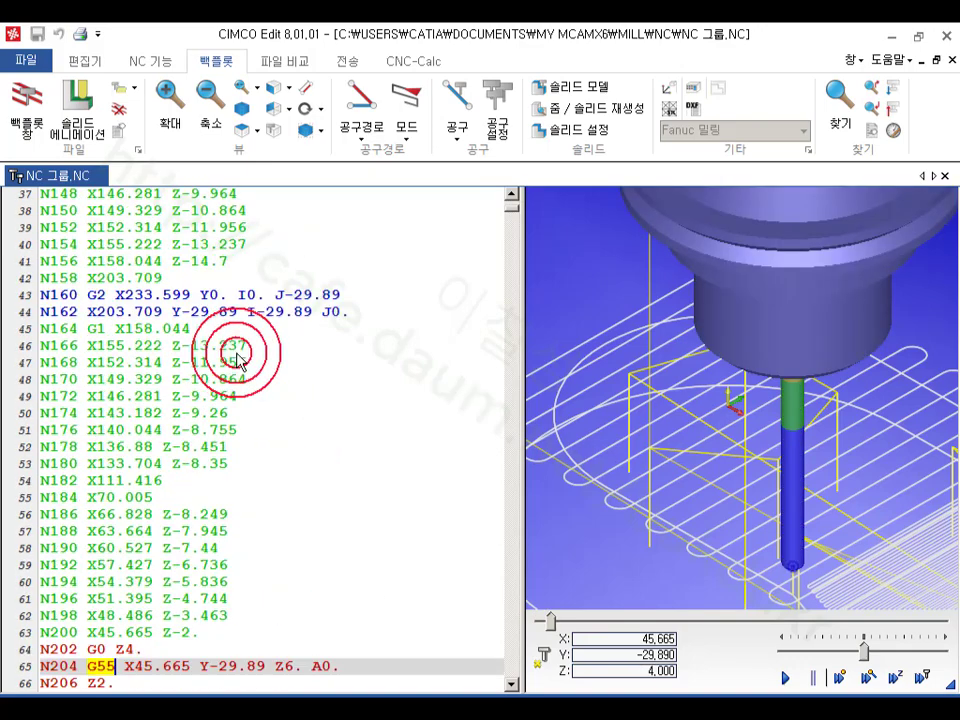
scroll(238, 360, up, 10)
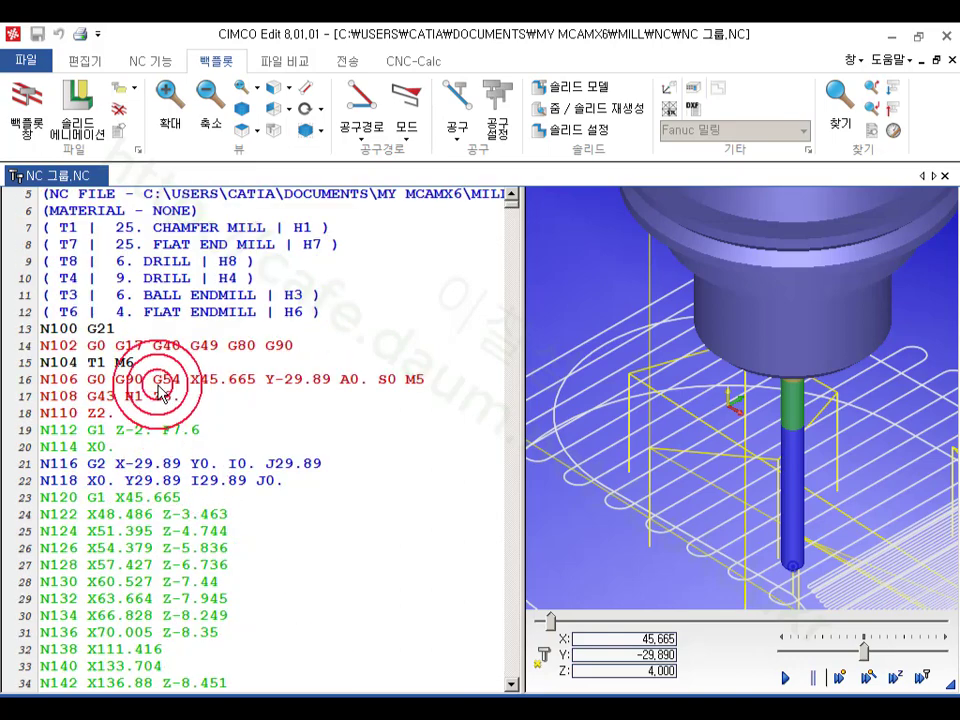
click(159, 384)
scroll(262, 394, down, 12)
scroll(268, 398, up, 1)
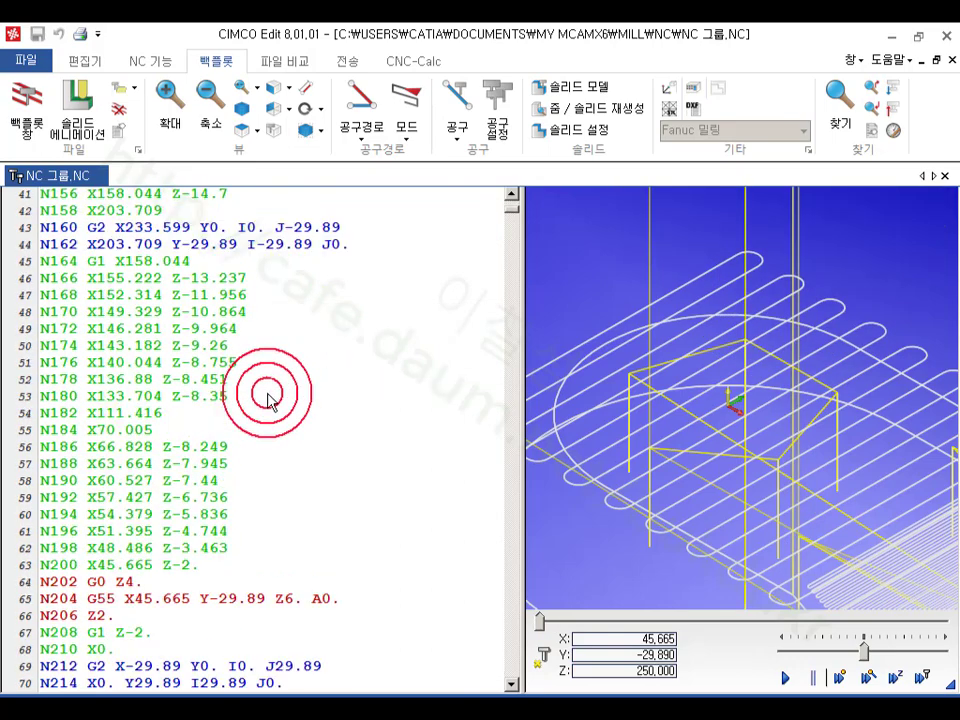
scroll(268, 395, down, 3)
click(110, 465)
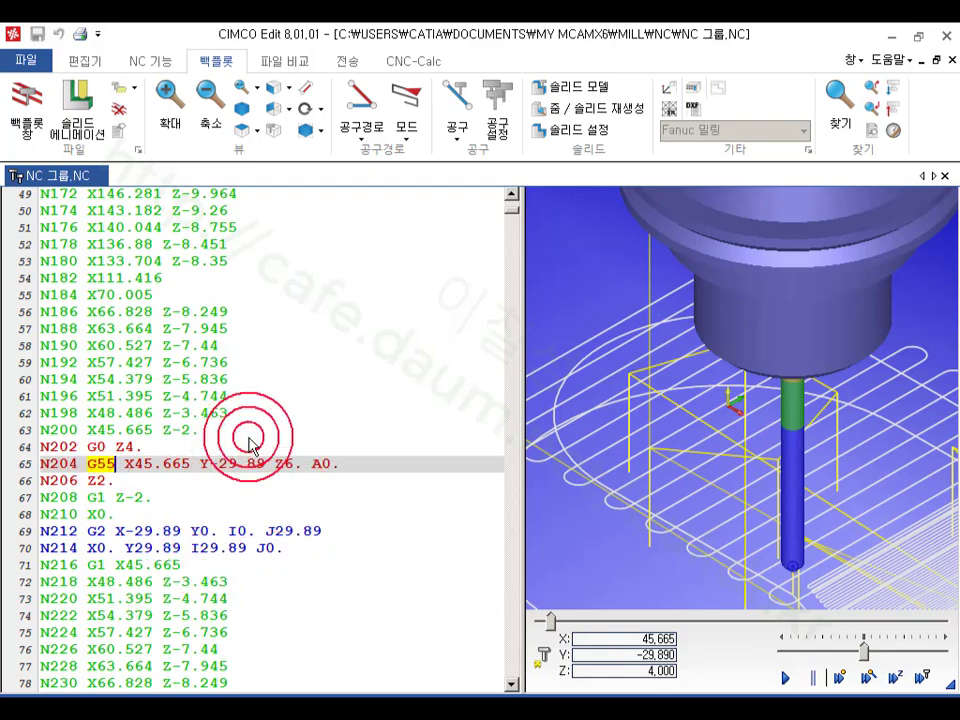
Check the G54 and G55 work offset calls in the T7 flat end mill section.
scroll(250, 440, down, 16)
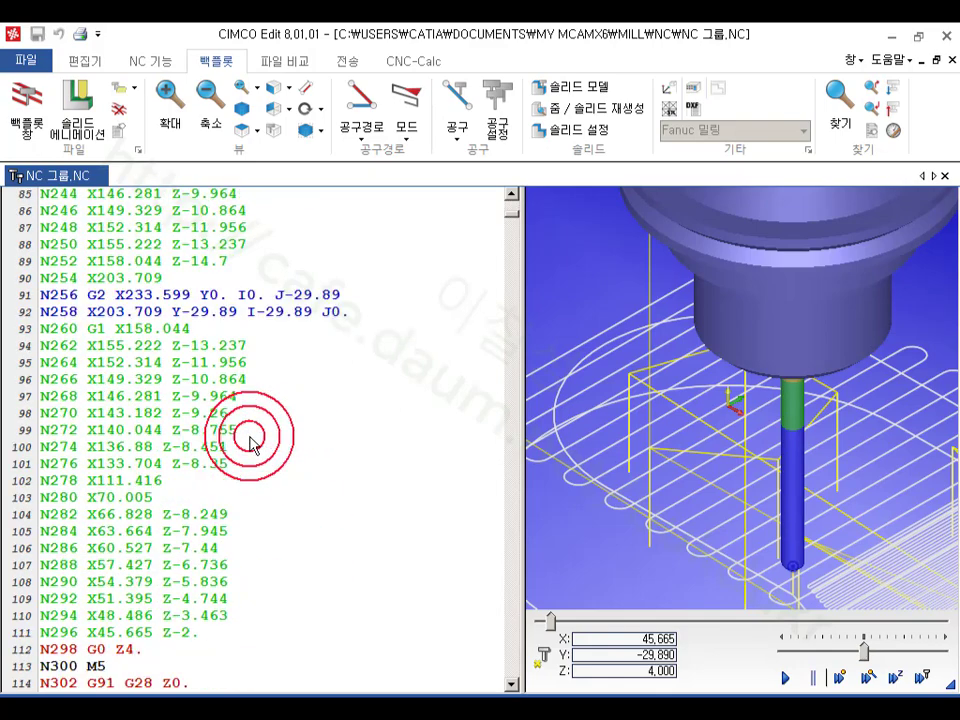
scroll(250, 440, down, 3)
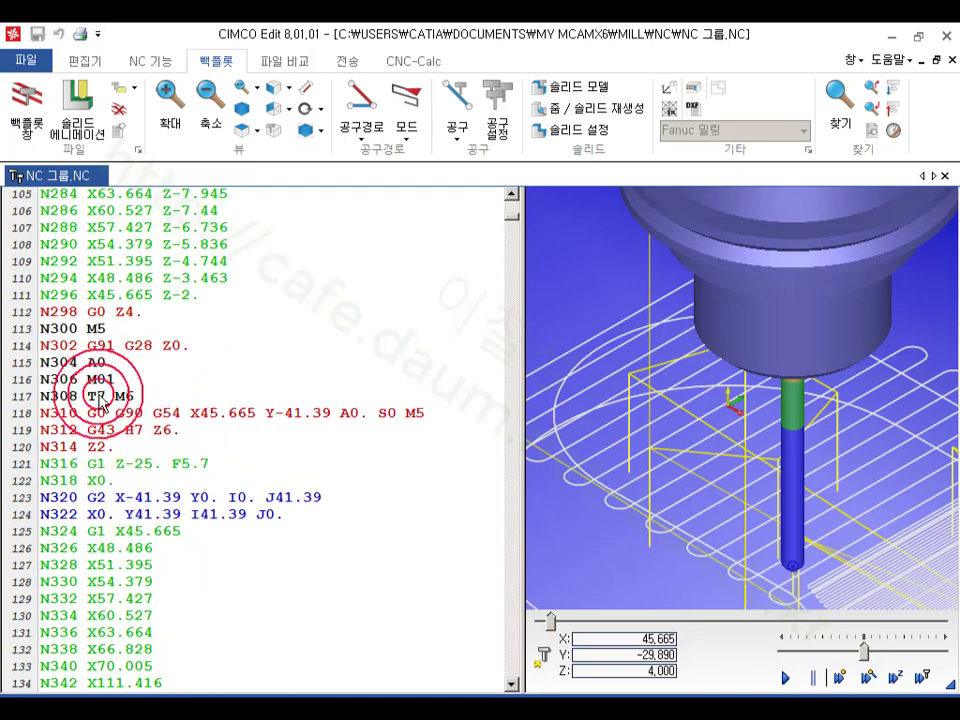
click(127, 398)
click(155, 414)
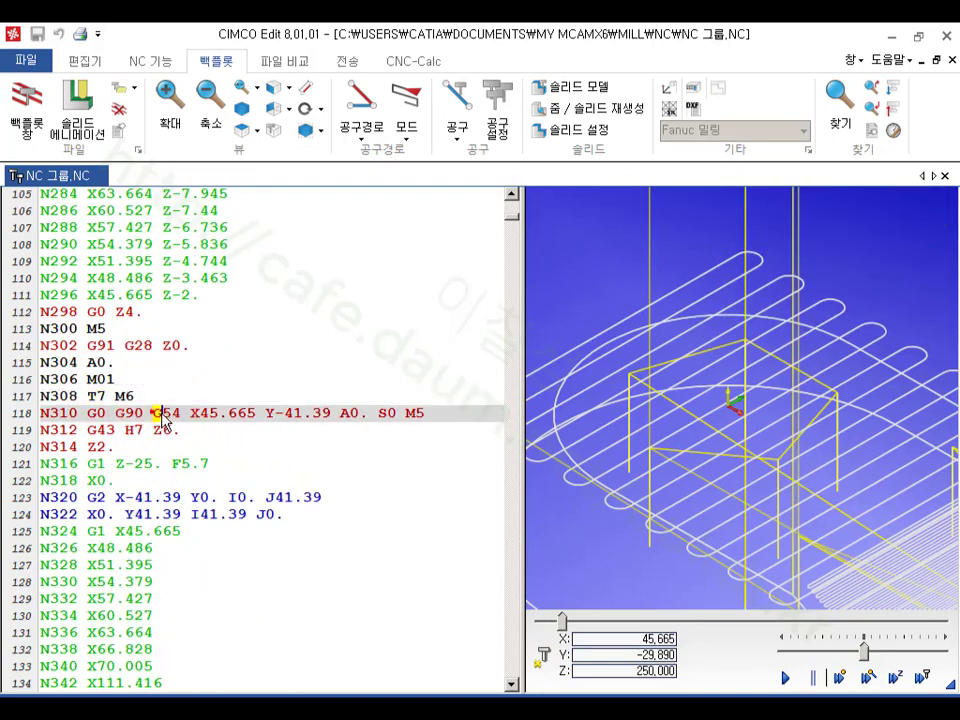
scroll(182, 425, down, 16)
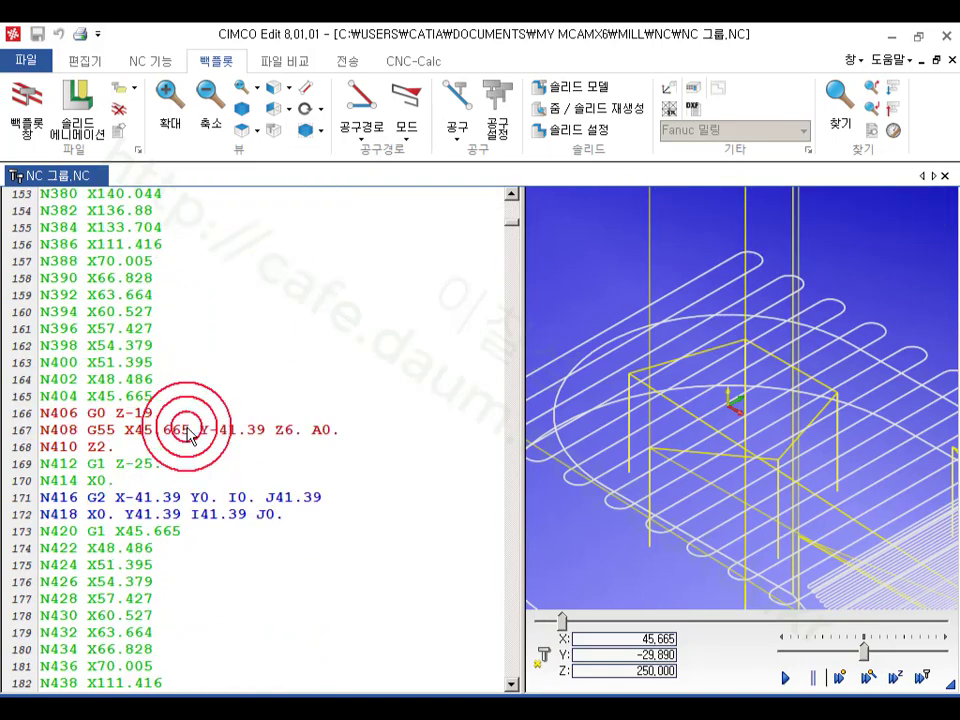
drag(85, 430, 119, 431)
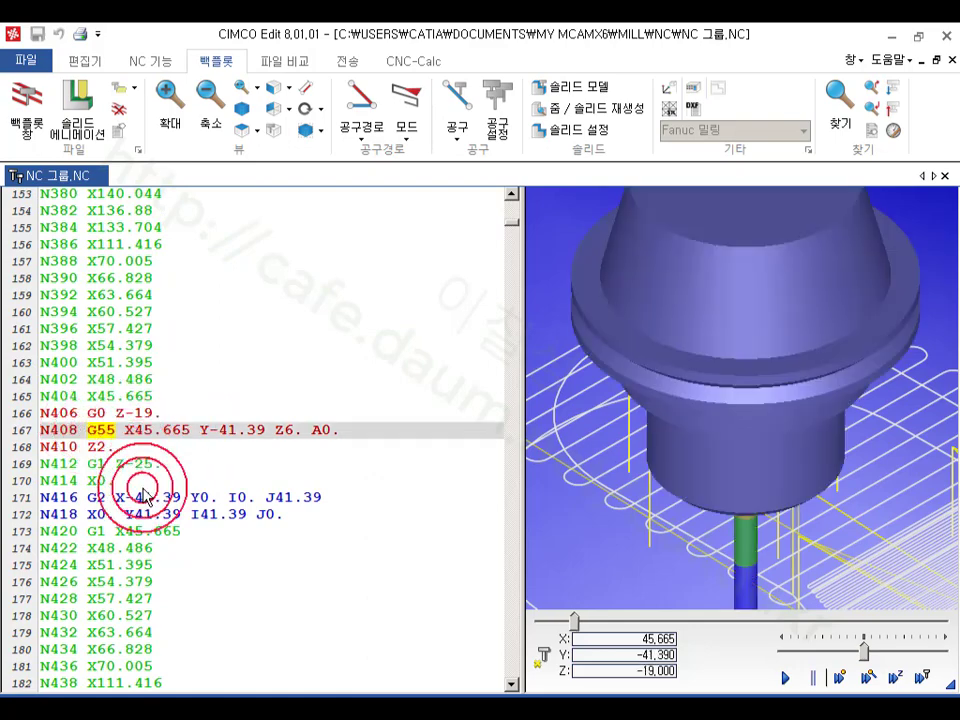
Examine the T8 drill section of the NC program for its G54 and G55 work offset calls.
scroll(158, 447, down, 16)
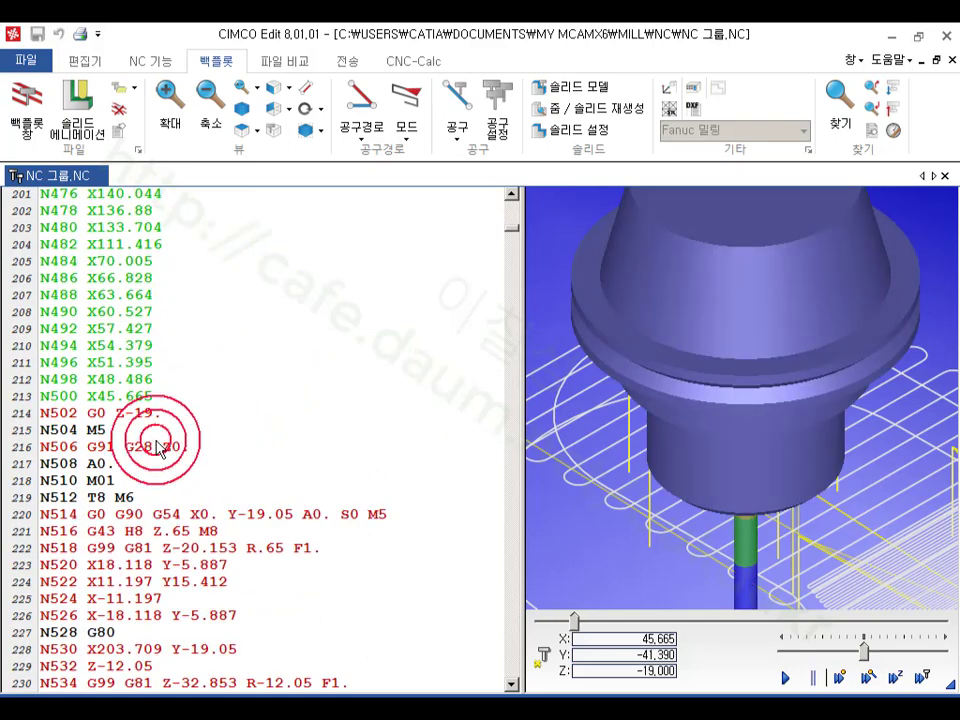
drag(86, 497, 181, 517)
scroll(233, 459, down, 11)
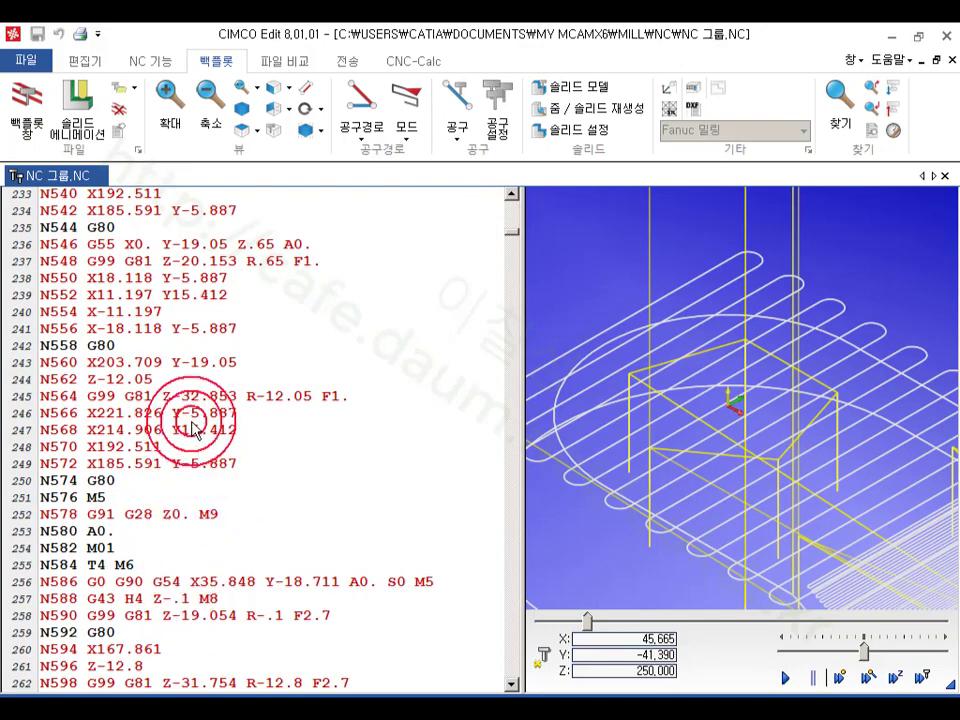
scroll(190, 420, up, 3)
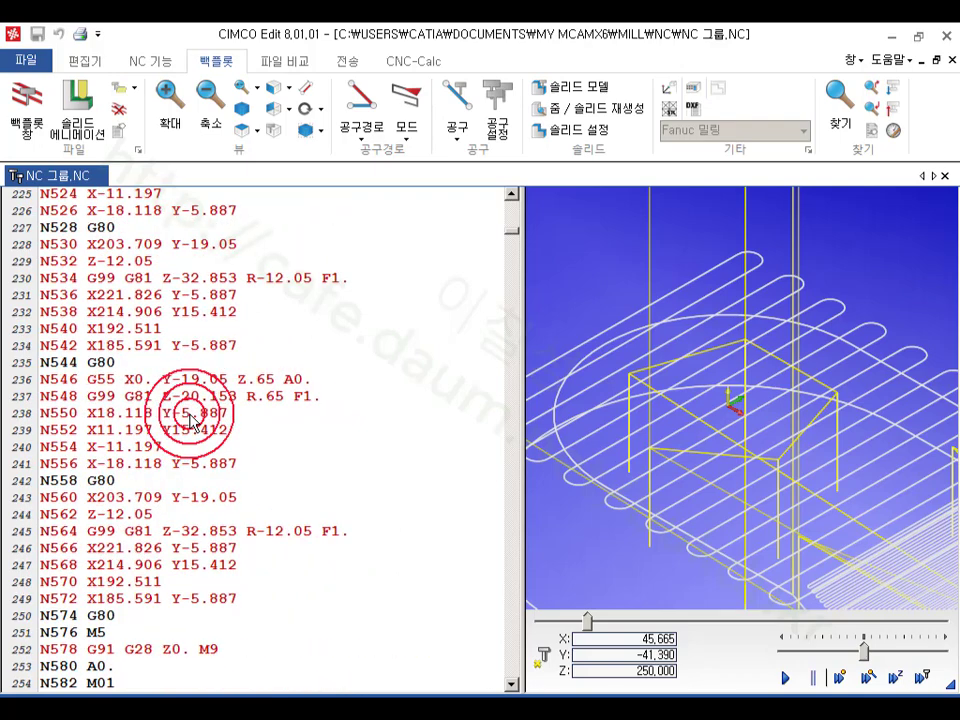
scroll(190, 420, up, 4)
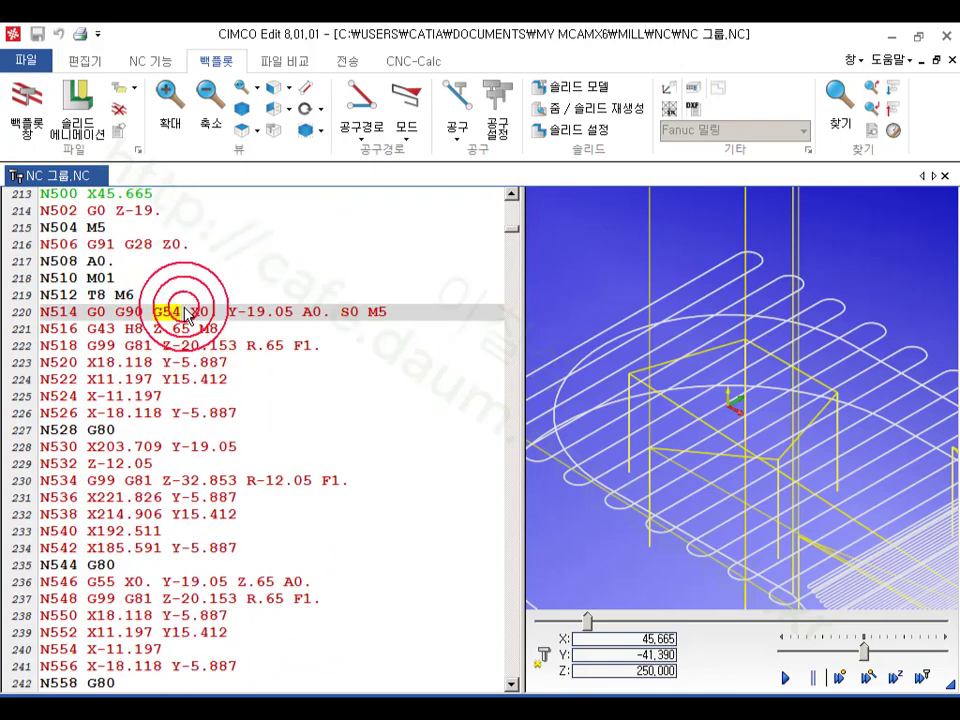
scroll(170, 410, down, 1)
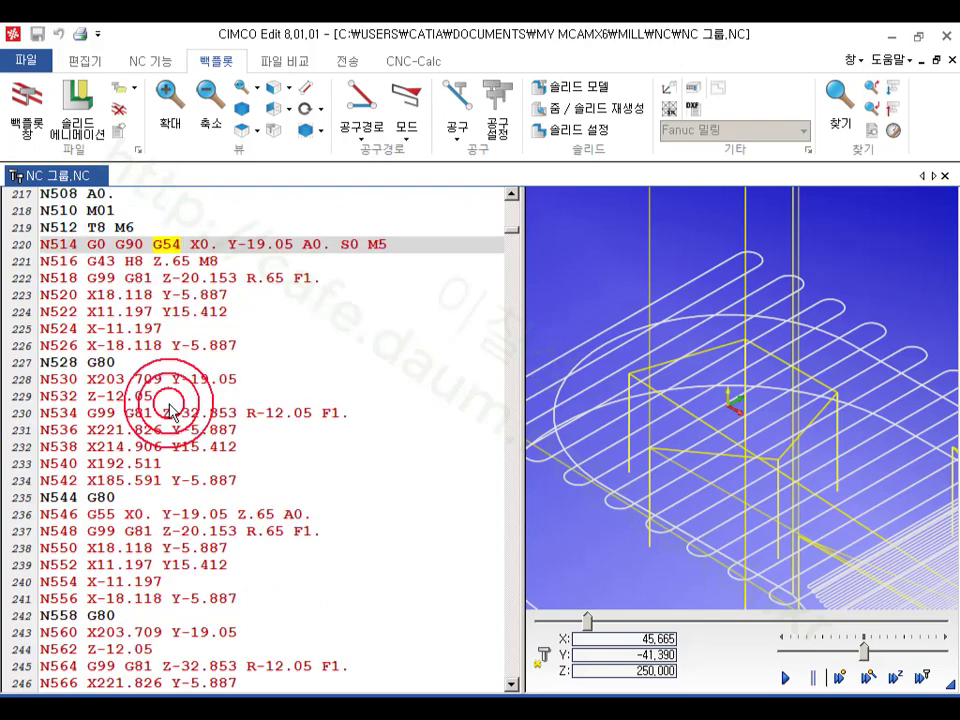
scroll(172, 411, down, 1)
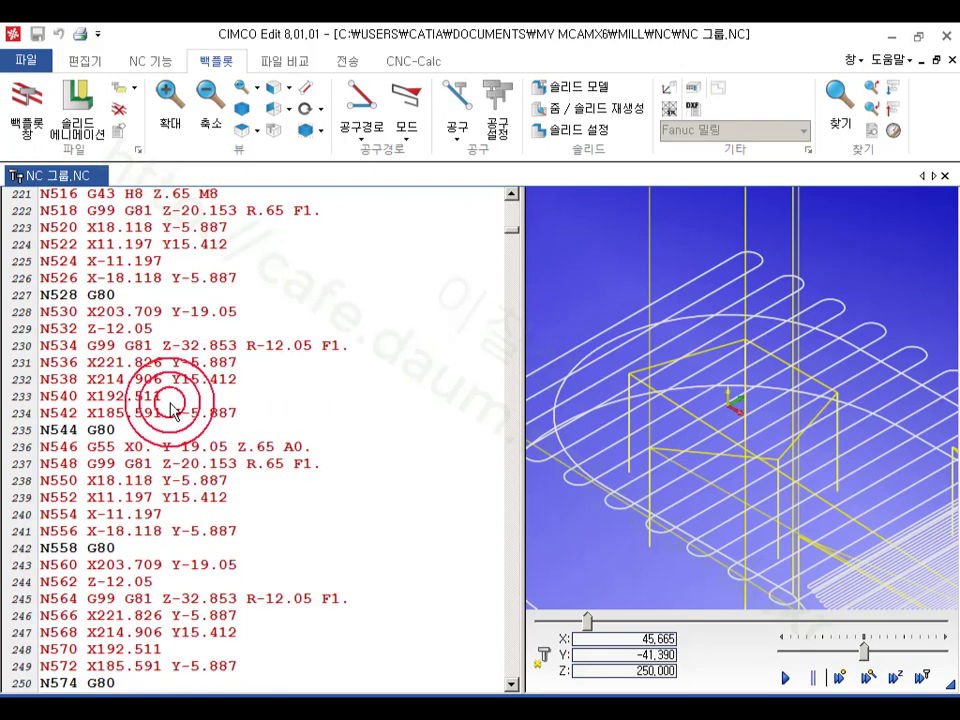
scroll(172, 411, up, 1)
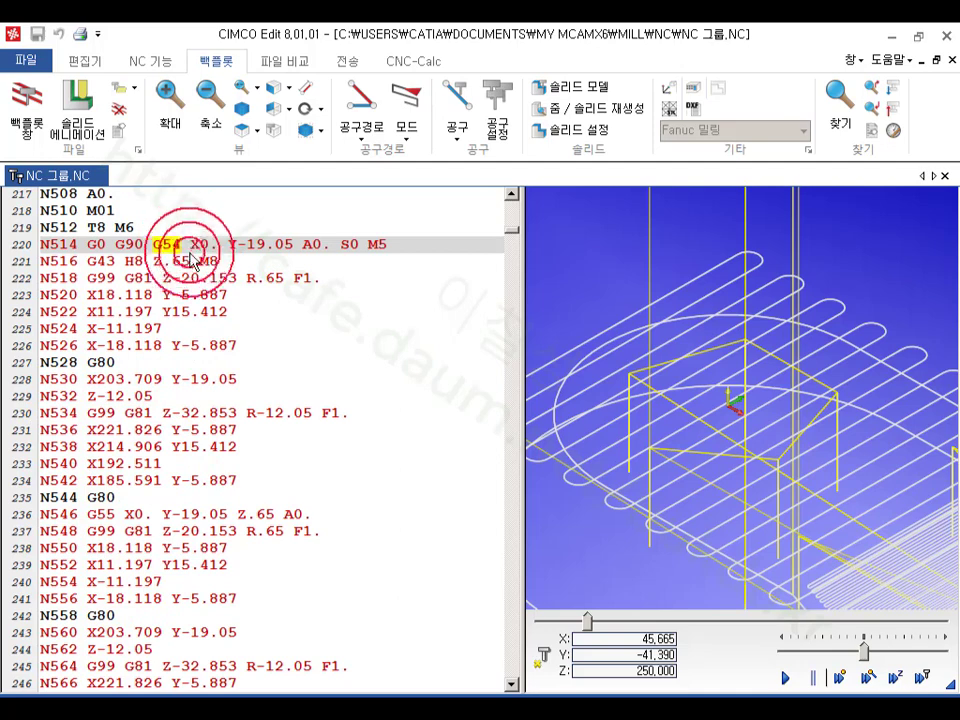
Trace the T8 drilling blocks from the G54 hole moves to the G55 call, following the tool position in the backplot.
click(207, 311)
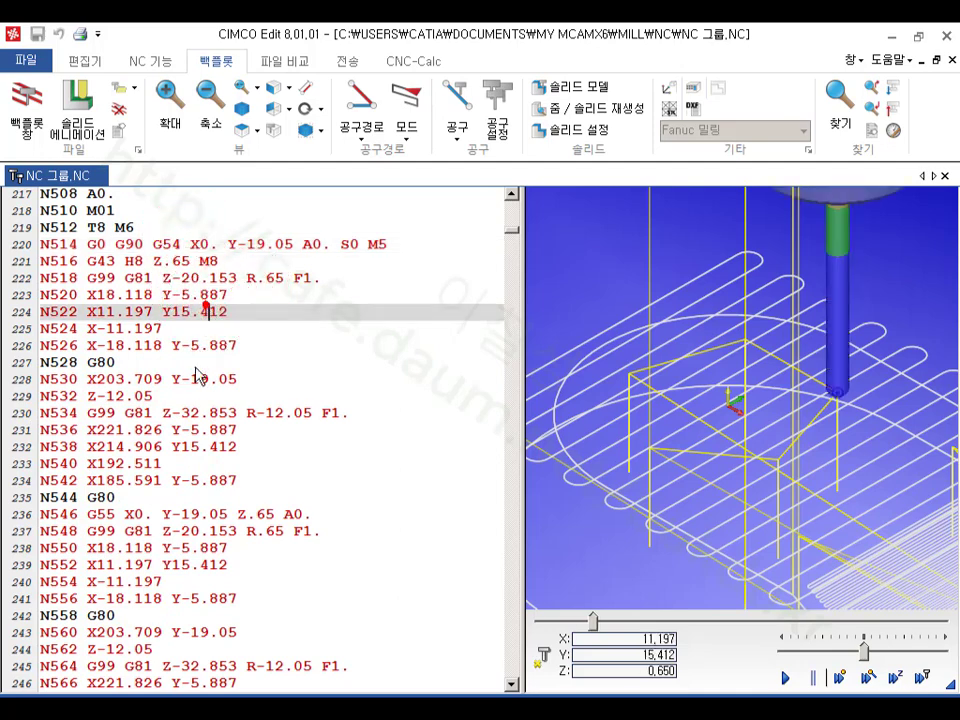
click(175, 398)
click(171, 436)
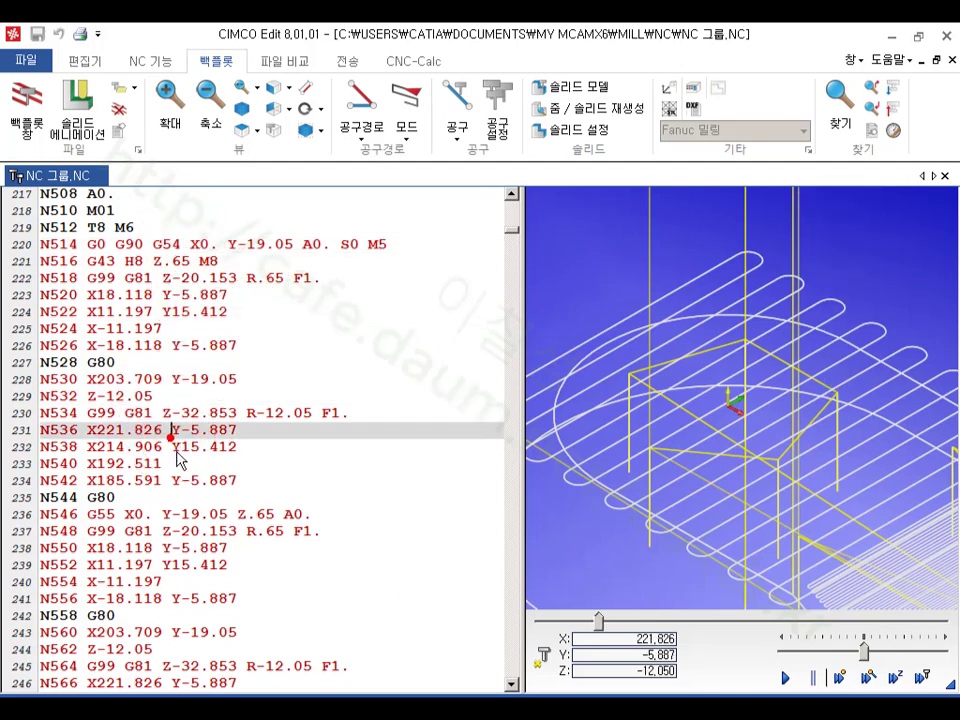
click(177, 512)
click(137, 515)
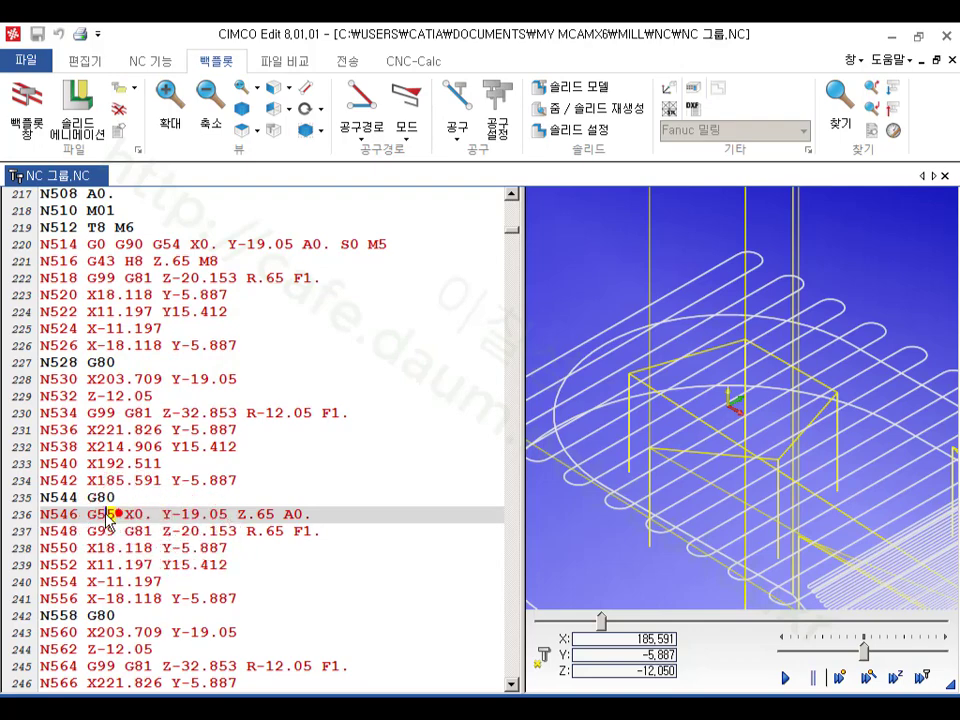
click(326, 370)
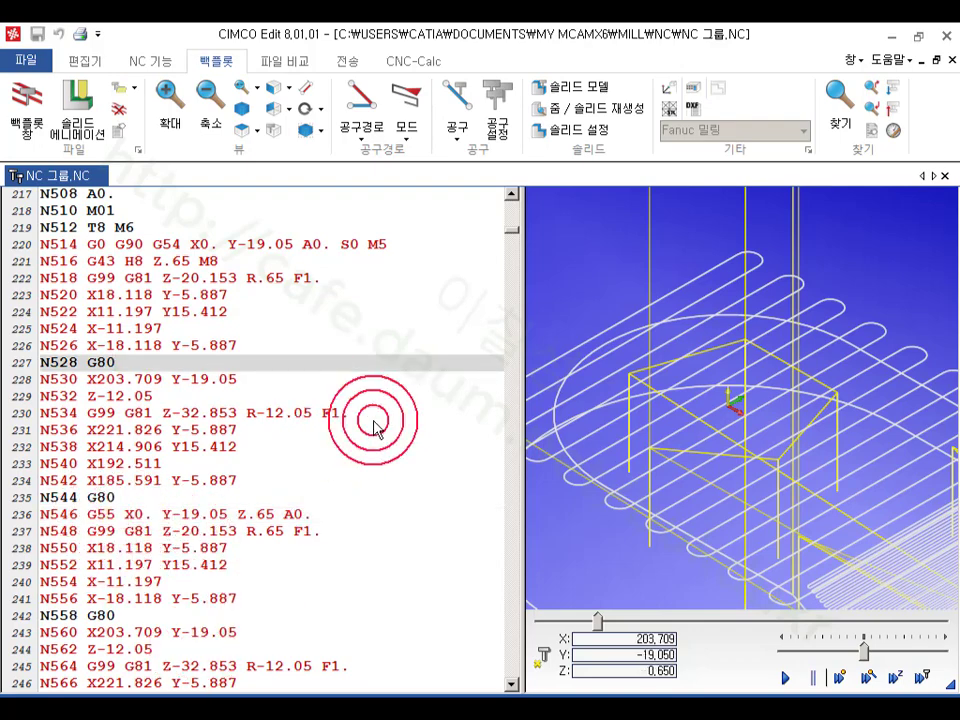
Enlarge the backplot area beside the NC code and show the whole toolpath in it.
drag(524, 339, 325, 385)
scroll(536, 400, down, 8)
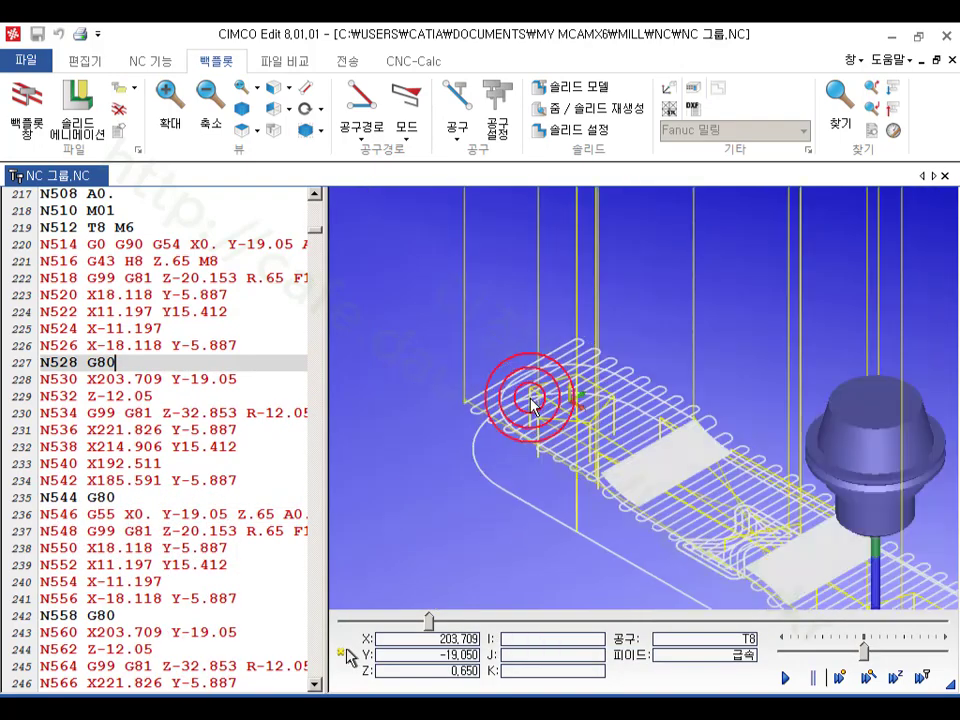
scroll(472, 384, up, 1)
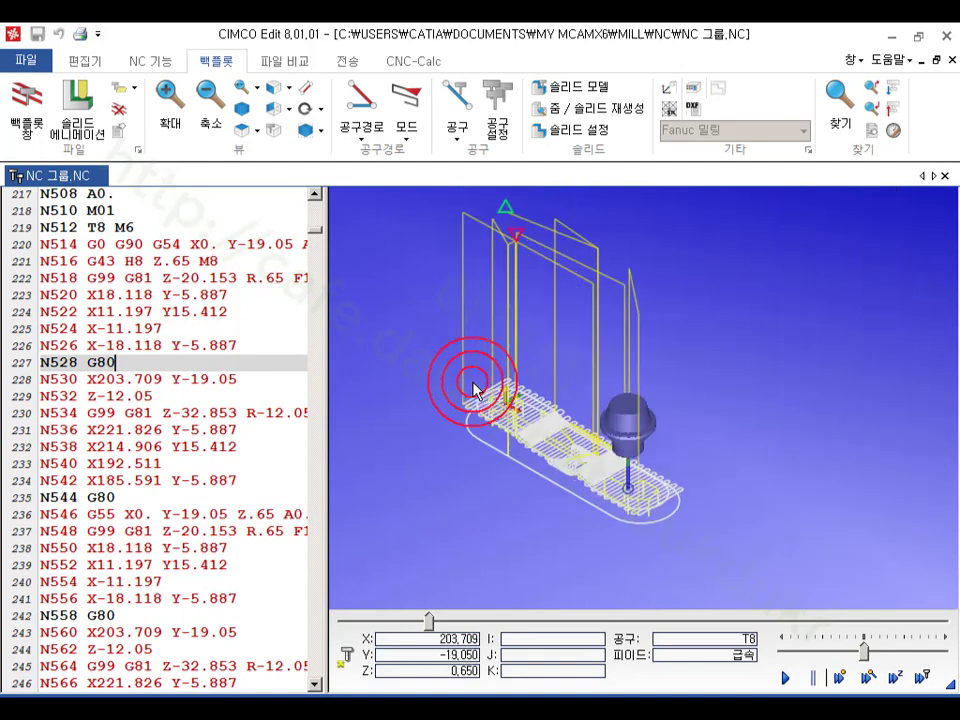
Set the backplot's G55 X offset to 200 and the G56 X offset to 400.
click(671, 88)
key(Escape)
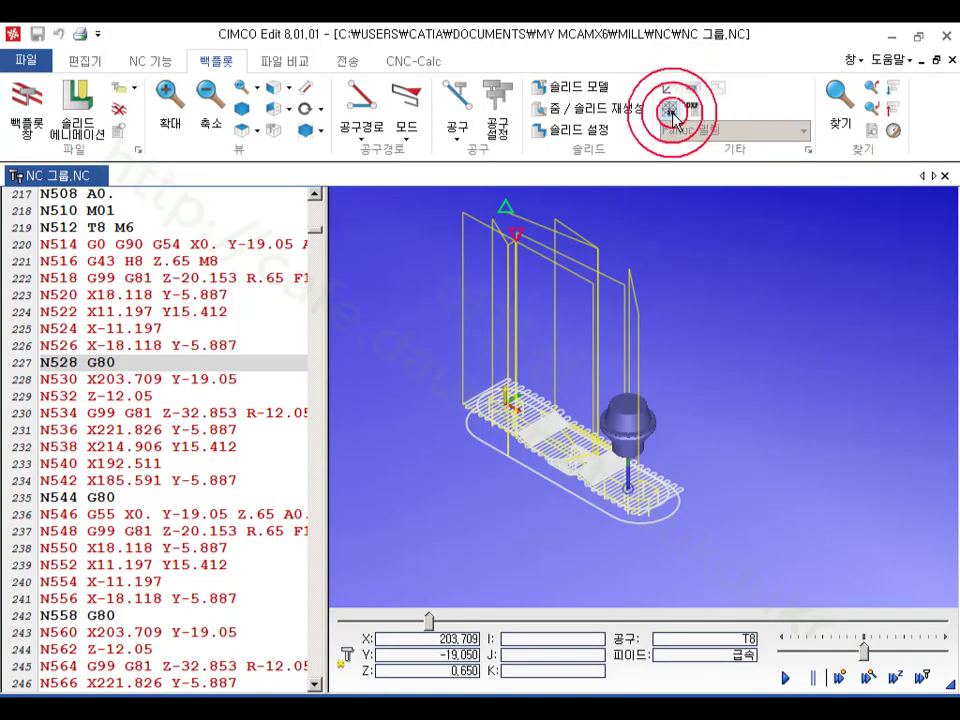
click(693, 90)
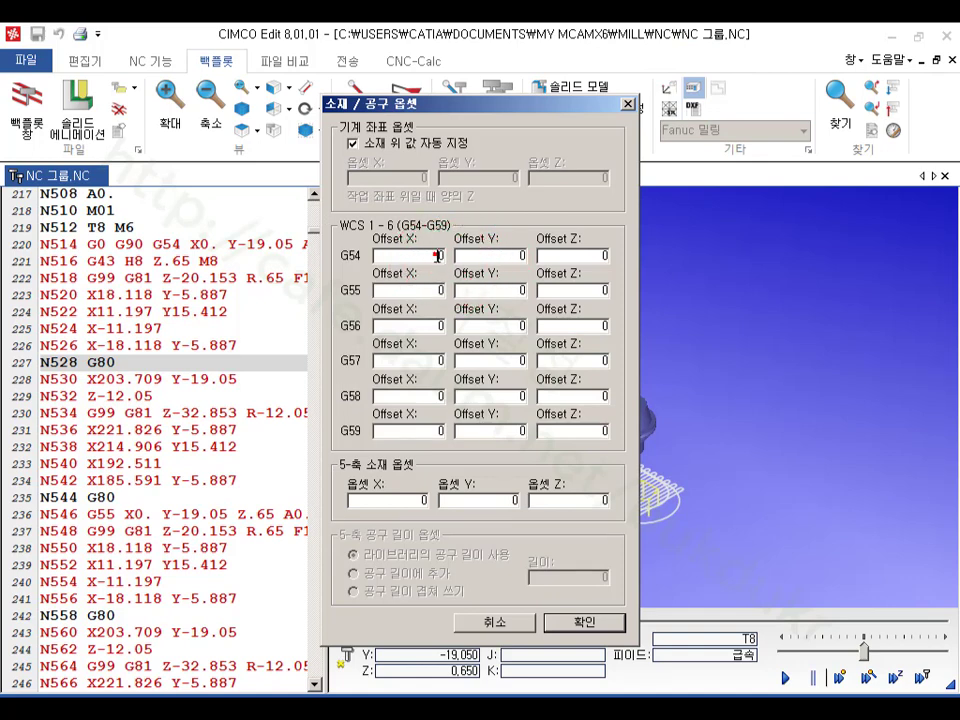
click(430, 297)
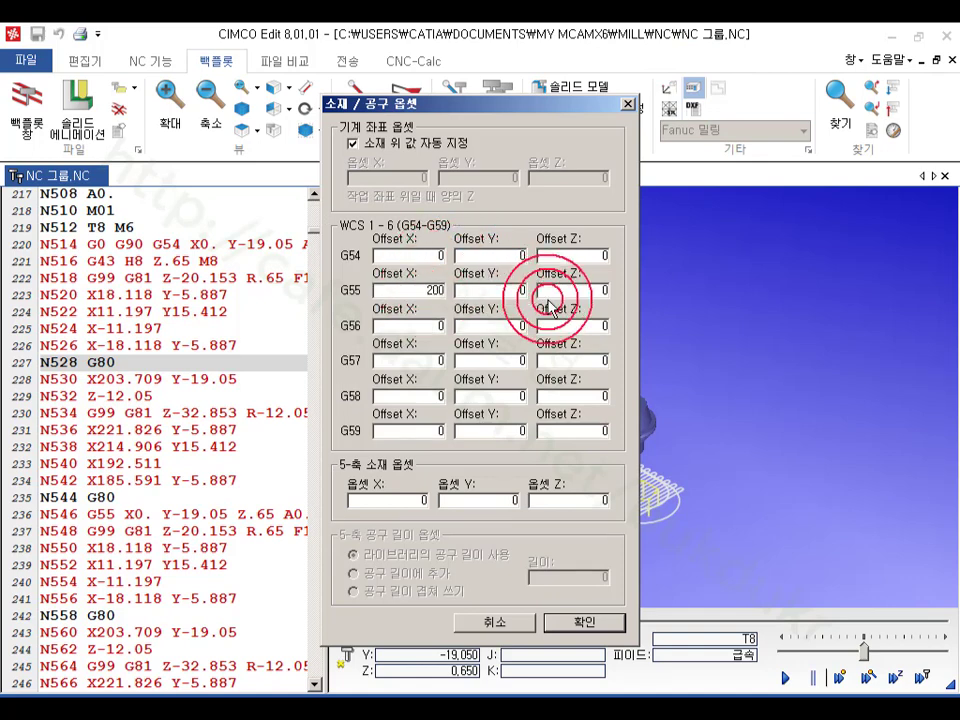
click(428, 326)
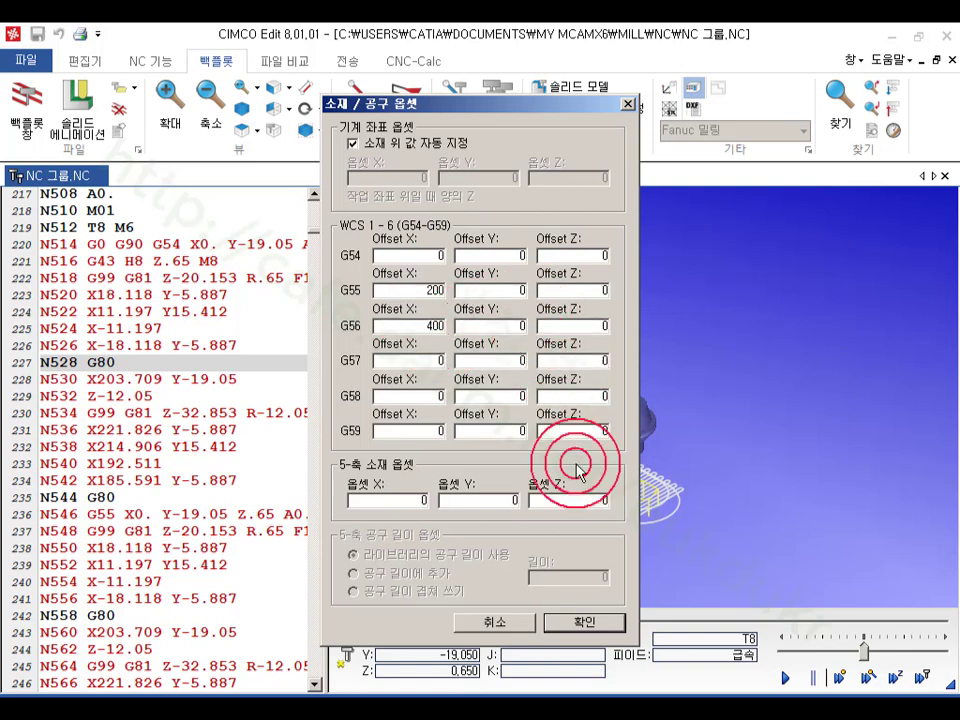
click(562, 622)
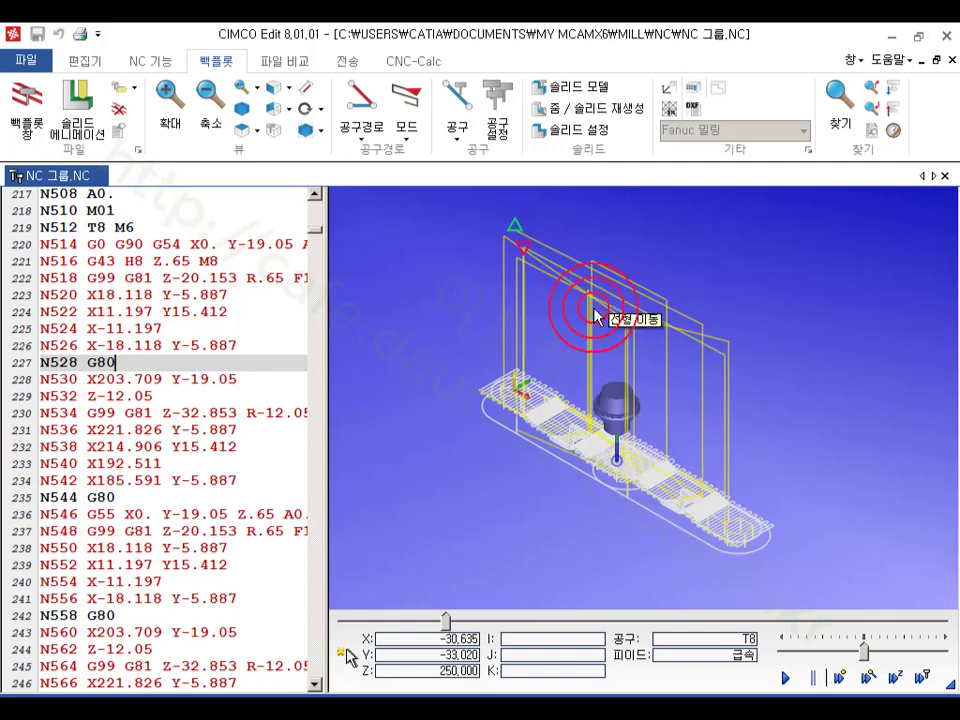
Set the backplot's G55 X offset to 400 and the G56 X offset to 800, and inspect the spacing between both toolpath sets.
click(690, 89)
click(443, 298)
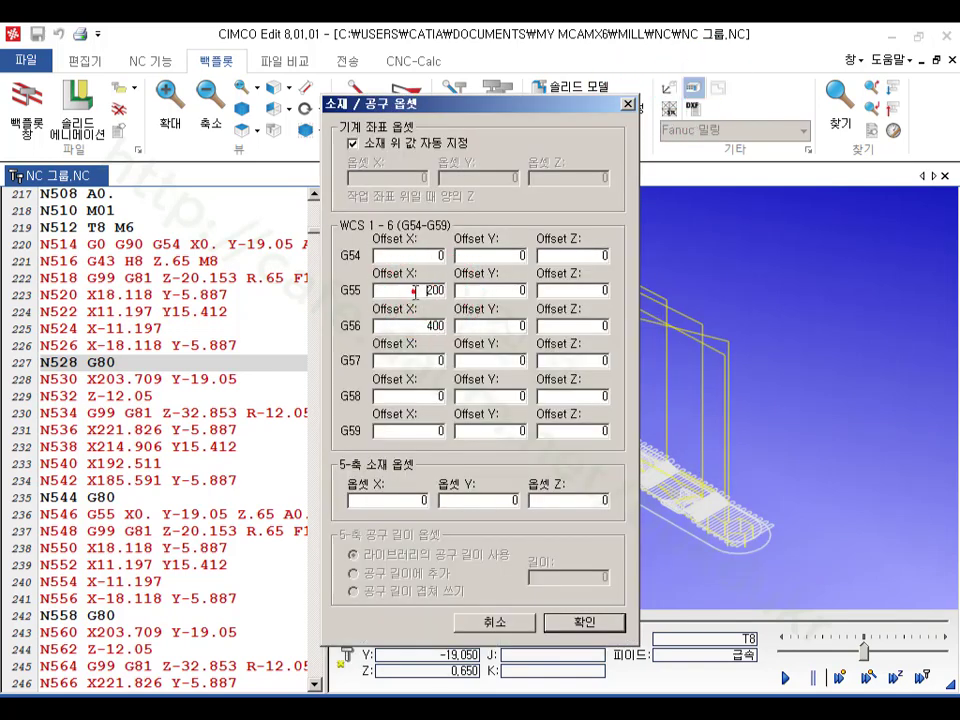
click(414, 332)
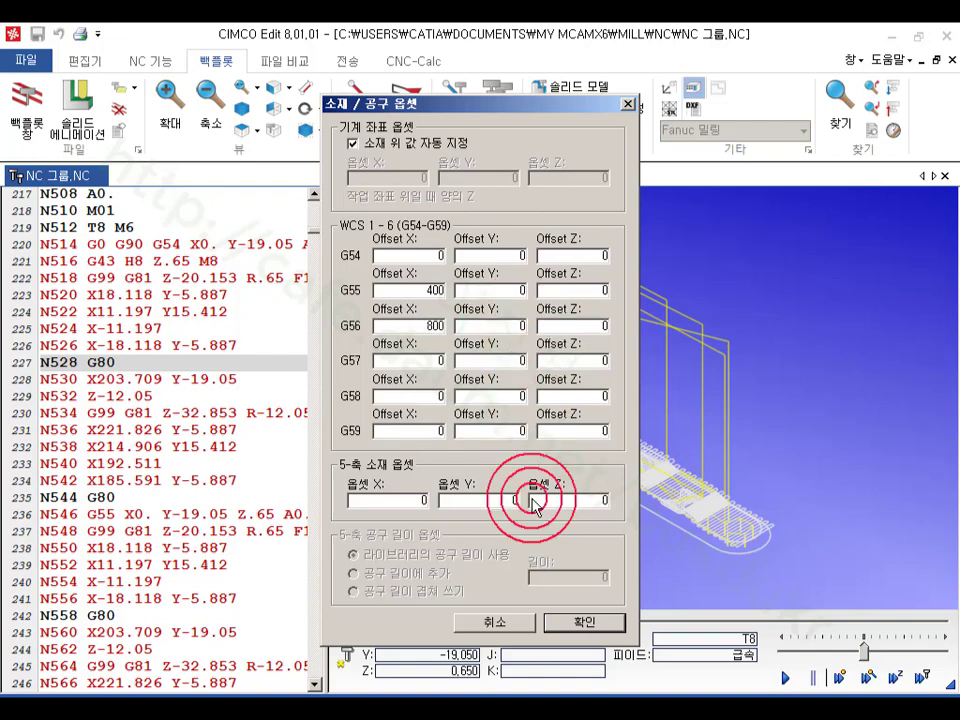
click(560, 622)
click(504, 343)
click(560, 460)
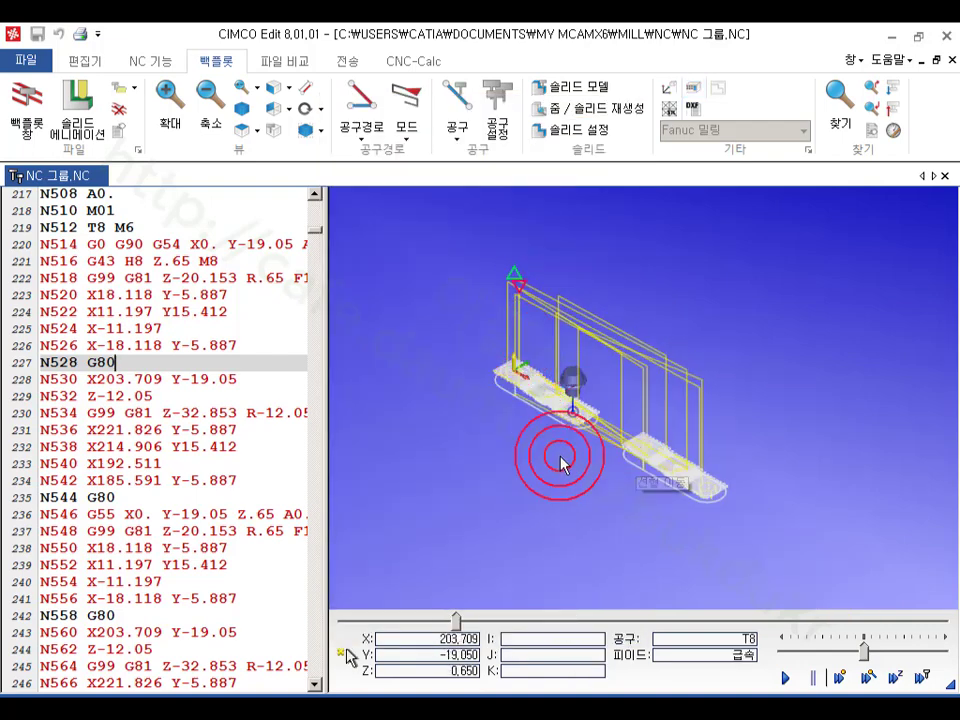
scroll(562, 456, up, 3)
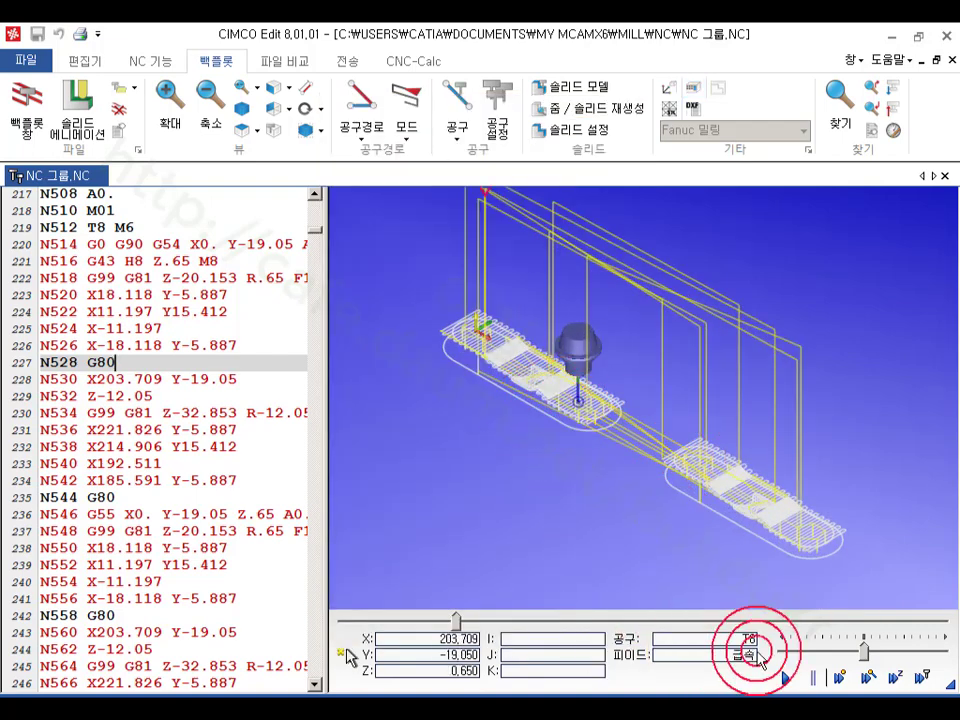
Return to the start of the NC program and run the backplot through to its end.
drag(316, 228, 318, 200)
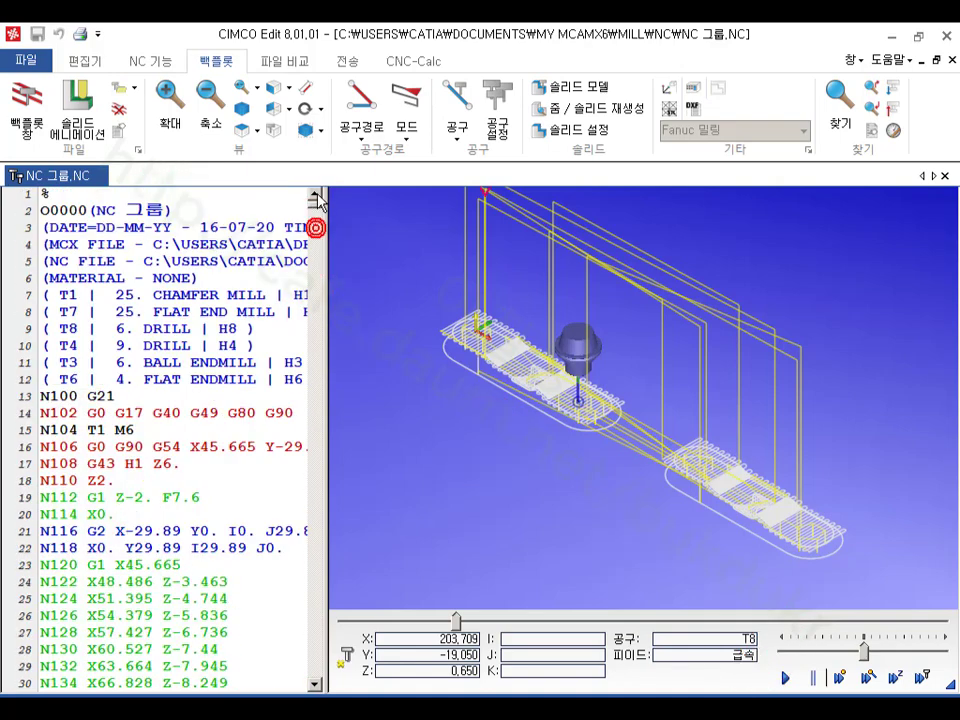
click(238, 199)
click(859, 643)
drag(864, 654, 957, 636)
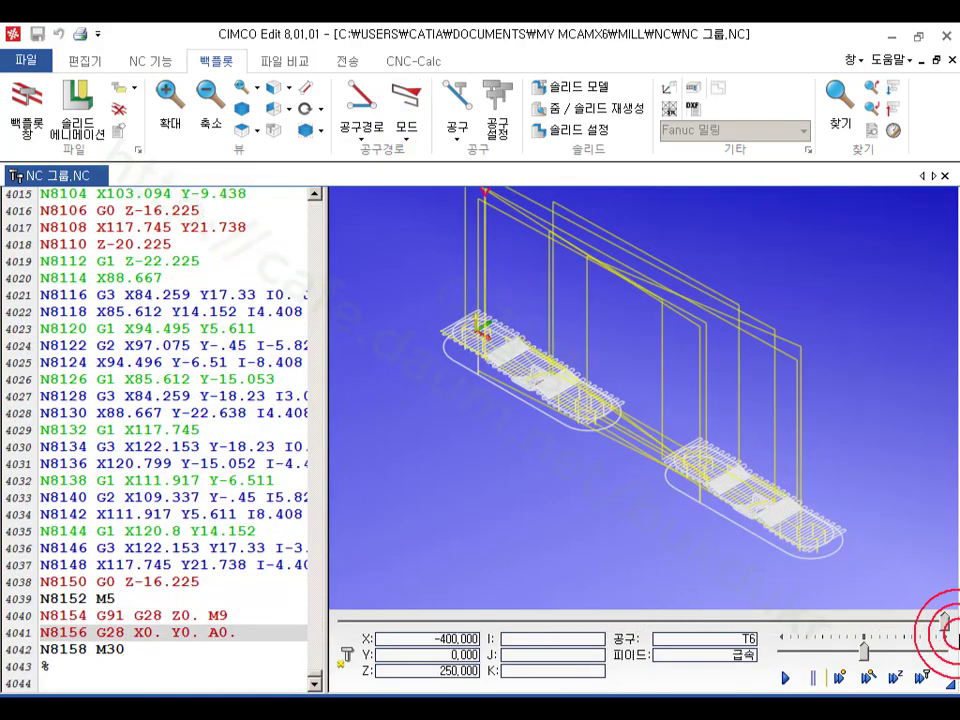
mouse_move(524, 315)
mouse_down()
mouse_move(705, 491)
mouse_move(729, 466)
mouse_move(581, 403)
mouse_move(661, 350)
mouse_up()
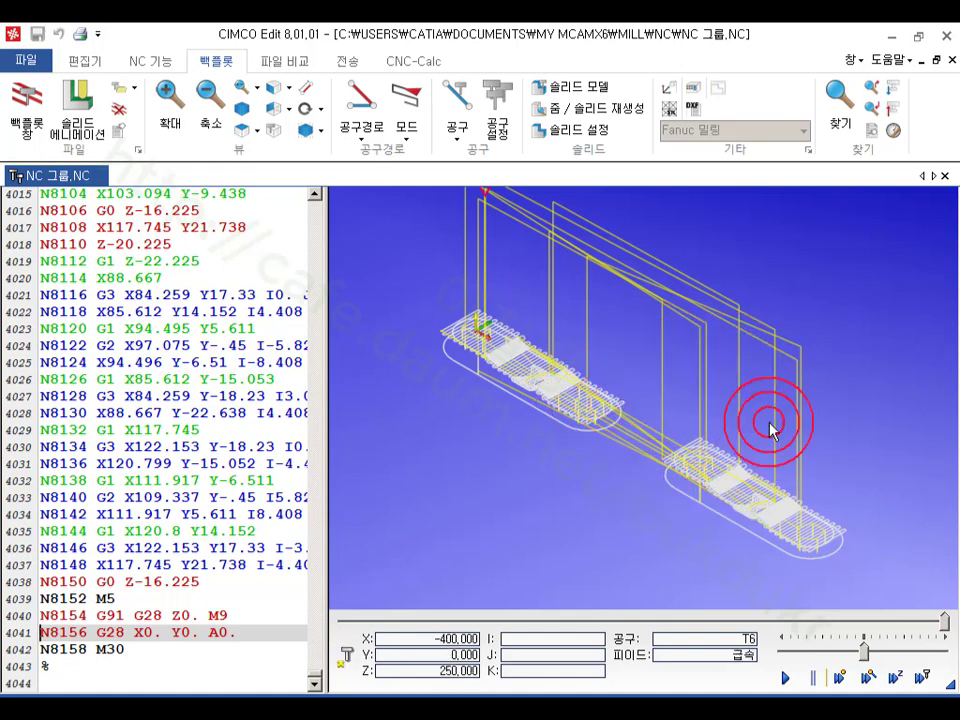
Switch back to Mastercam and review the contour and drilling source operations and the translate operation 8.
click(900, 44)
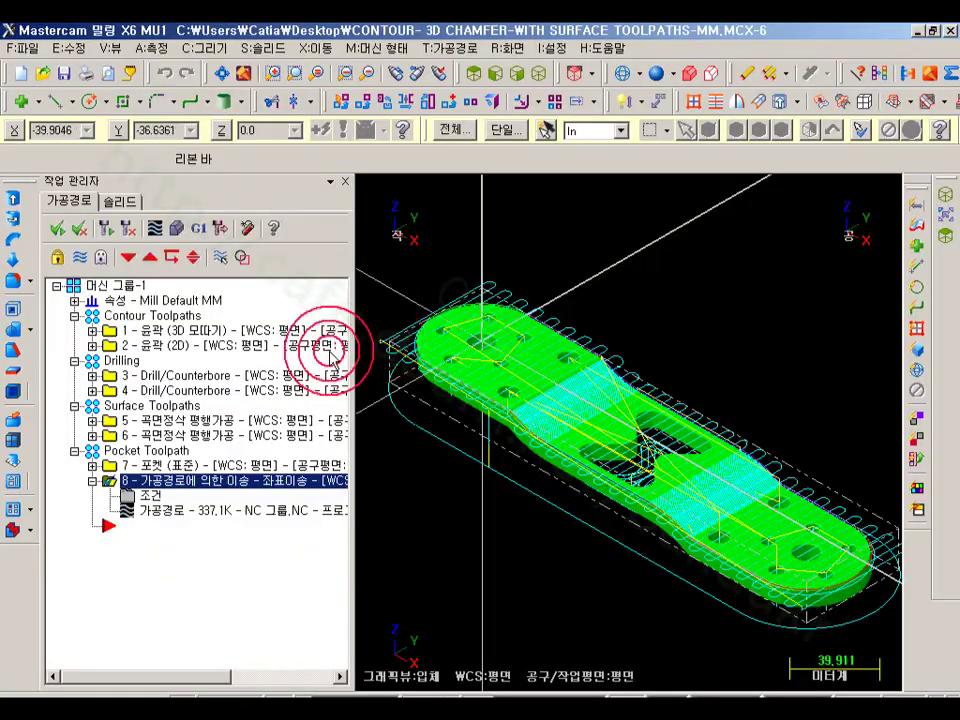
click(158, 329)
click(150, 344)
click(165, 375)
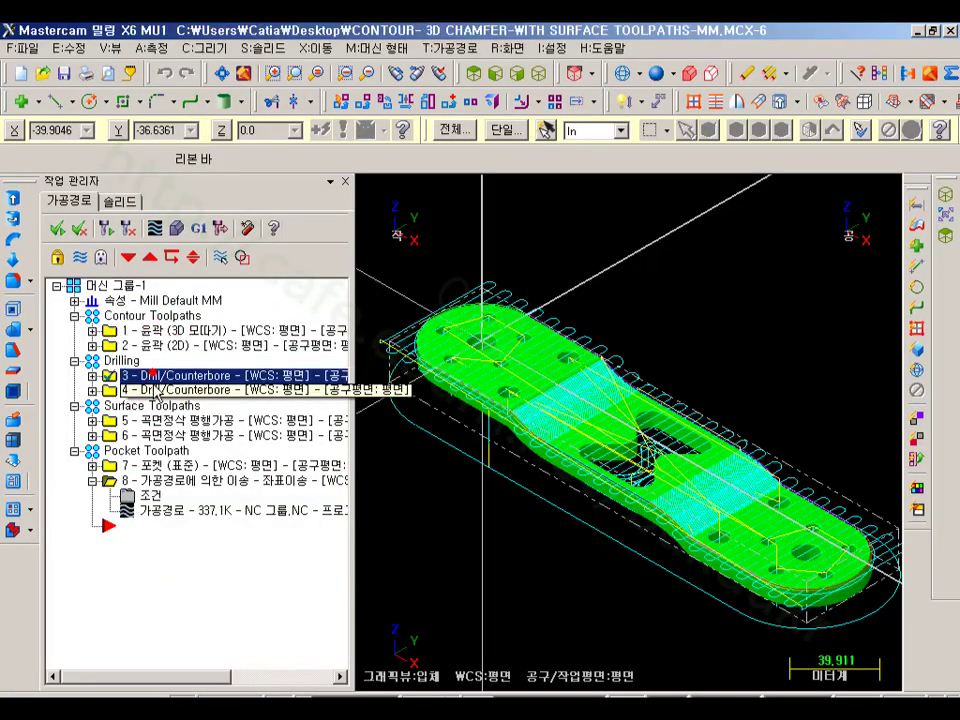
click(188, 390)
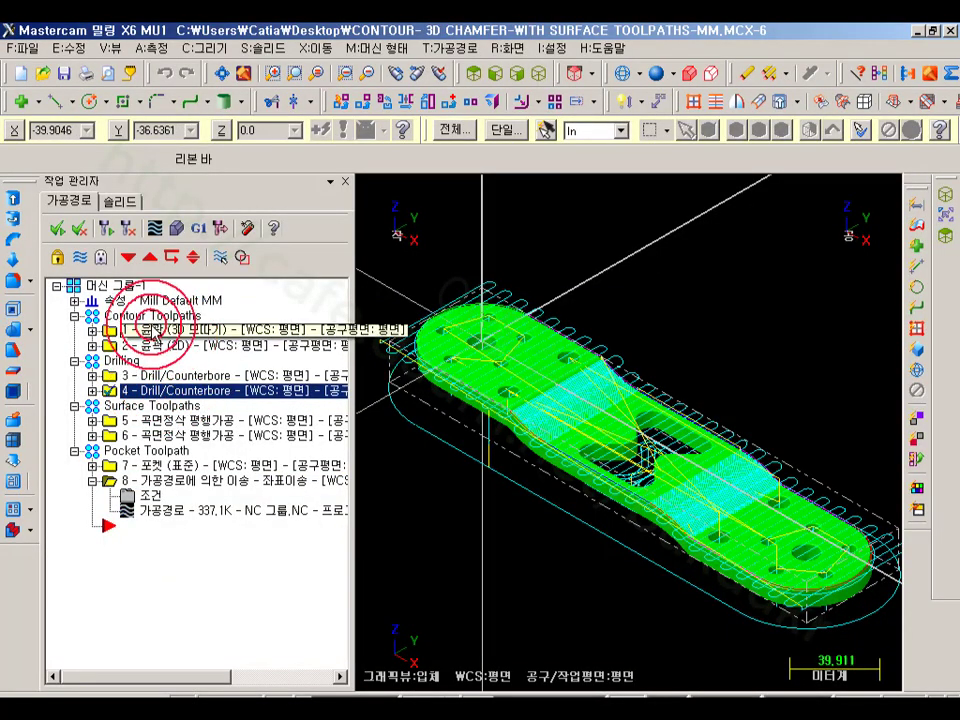
click(168, 488)
click(140, 335)
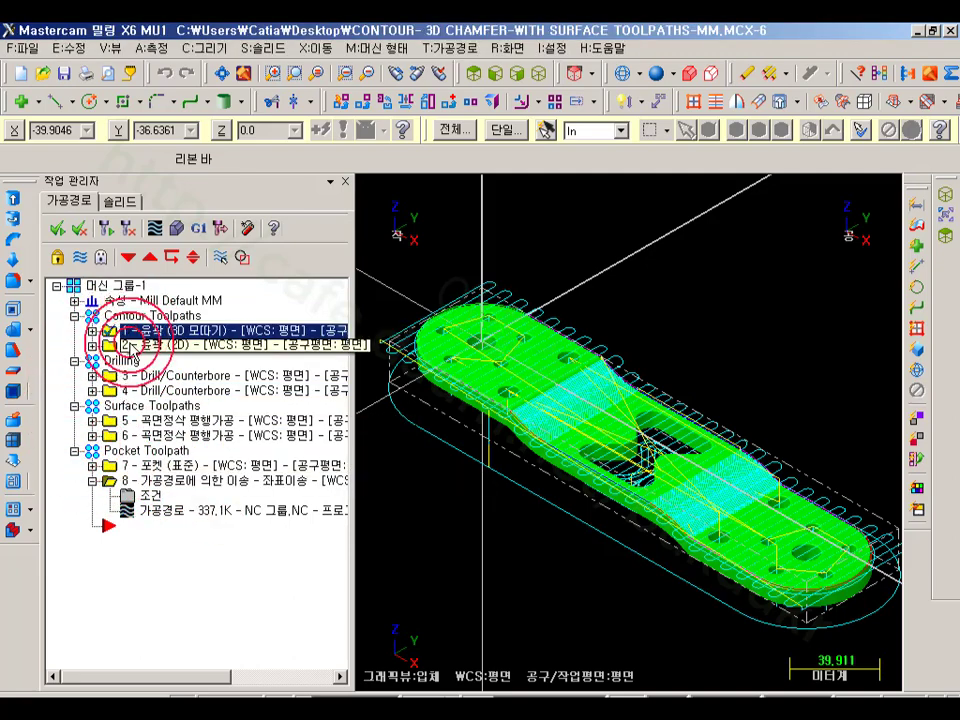
Set the translate operation 8 to copy the source operations ahead of its result with posting disabled for the source operations.
double_click(130, 497)
click(589, 277)
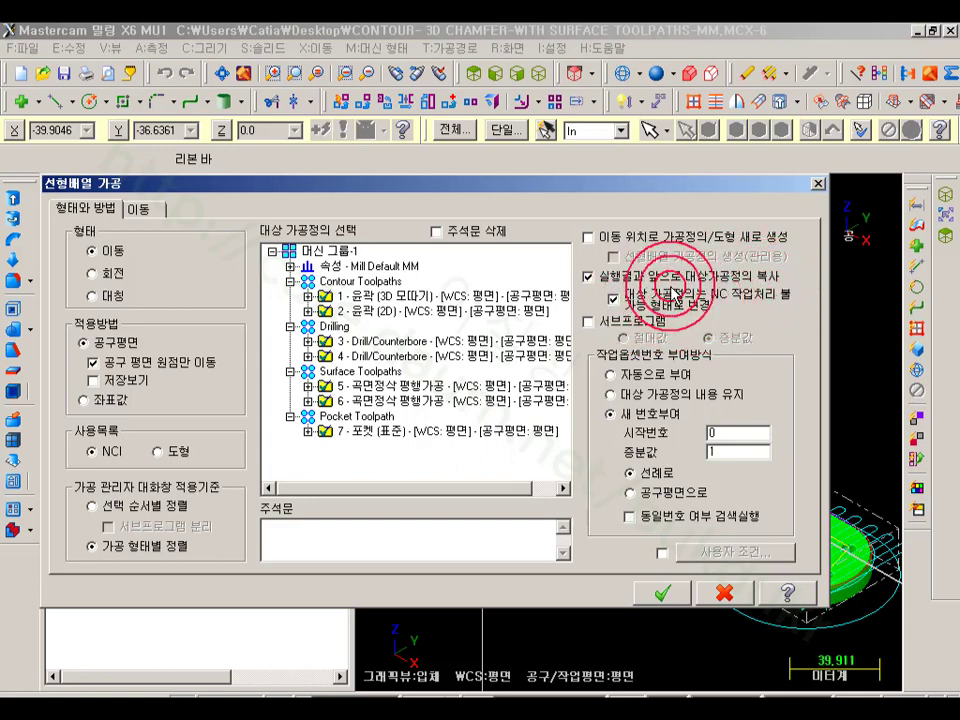
click(664, 594)
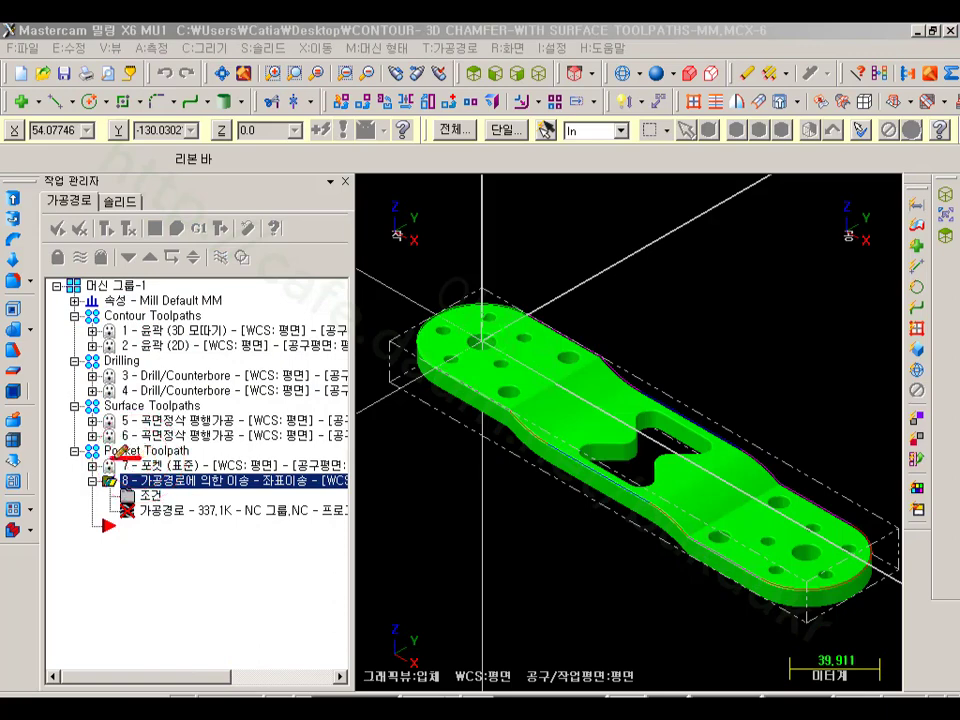
mouse_move(91, 347)
mouse_down()
mouse_move(118, 318)
mouse_move(137, 400)
mouse_move(137, 457)
mouse_up()
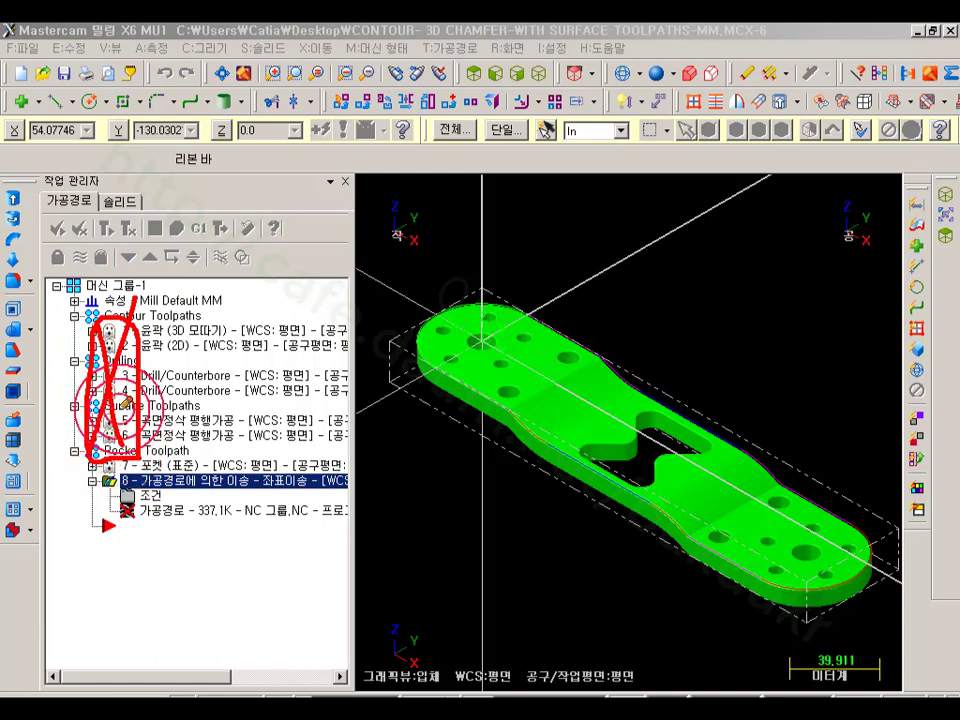
drag(44, 492, 86, 534)
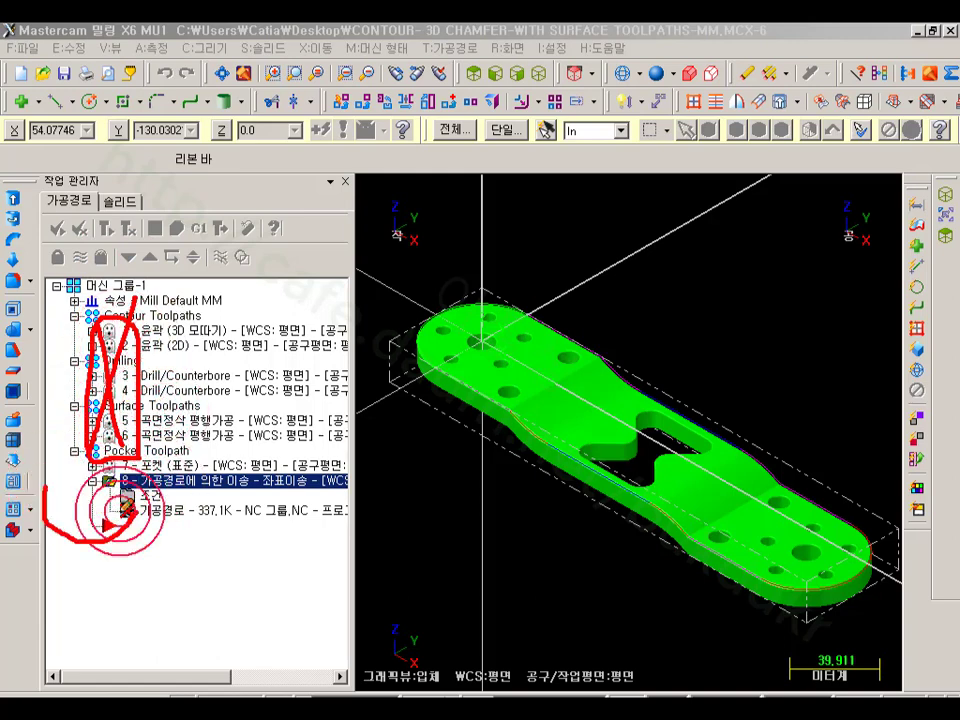
drag(146, 502, 122, 512)
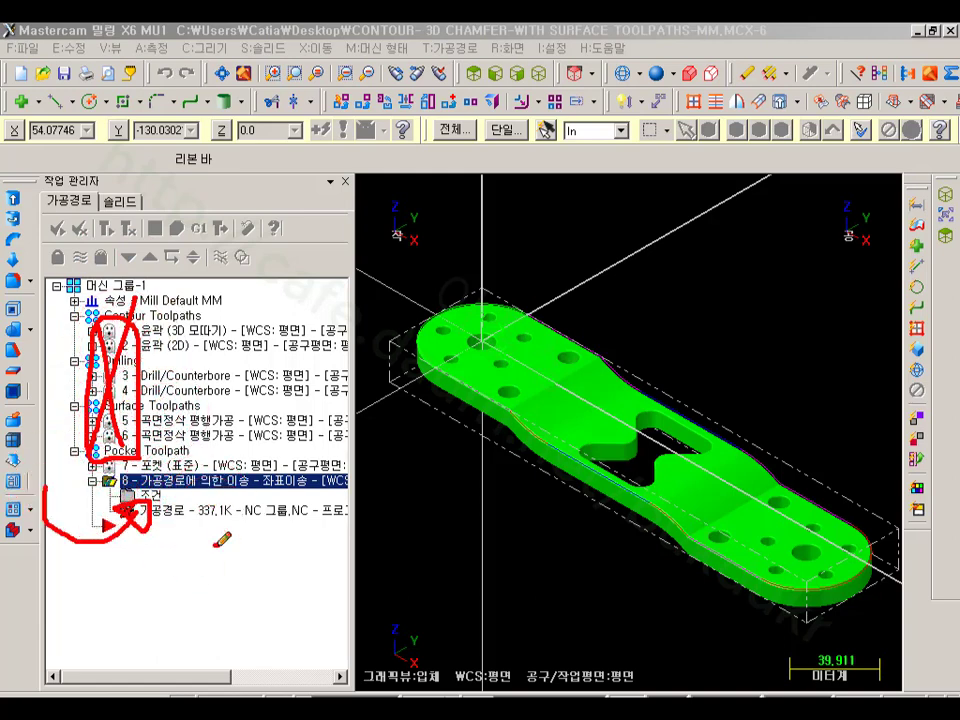
right_click(272, 576)
click(312, 565)
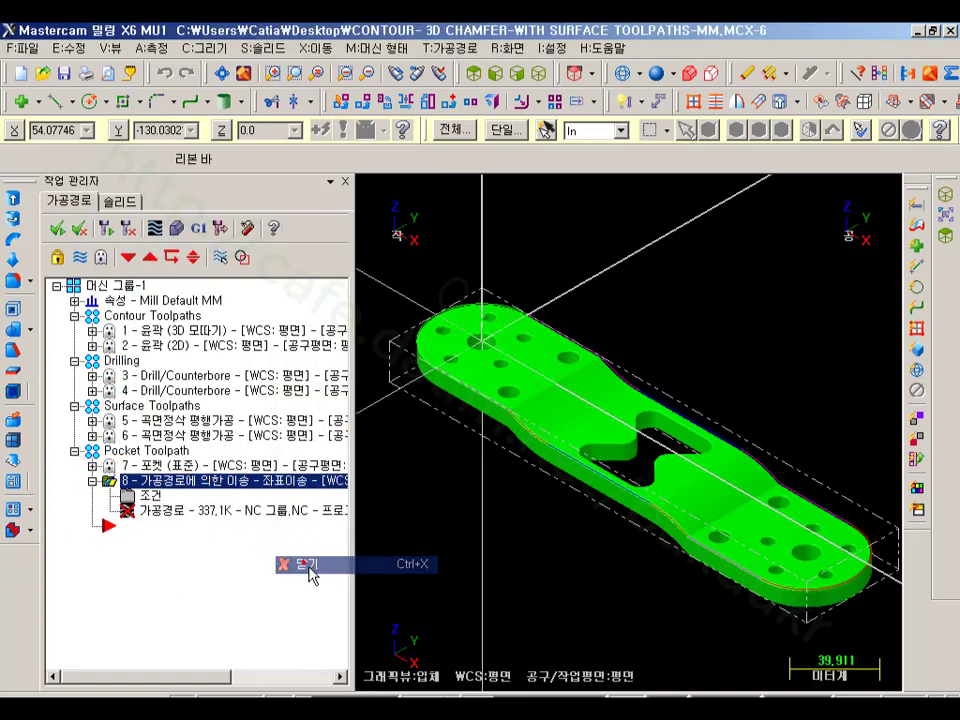
Regenerate translate operation 8, post it as NC code and reload the NC file in CIMCO Edit.
click(108, 230)
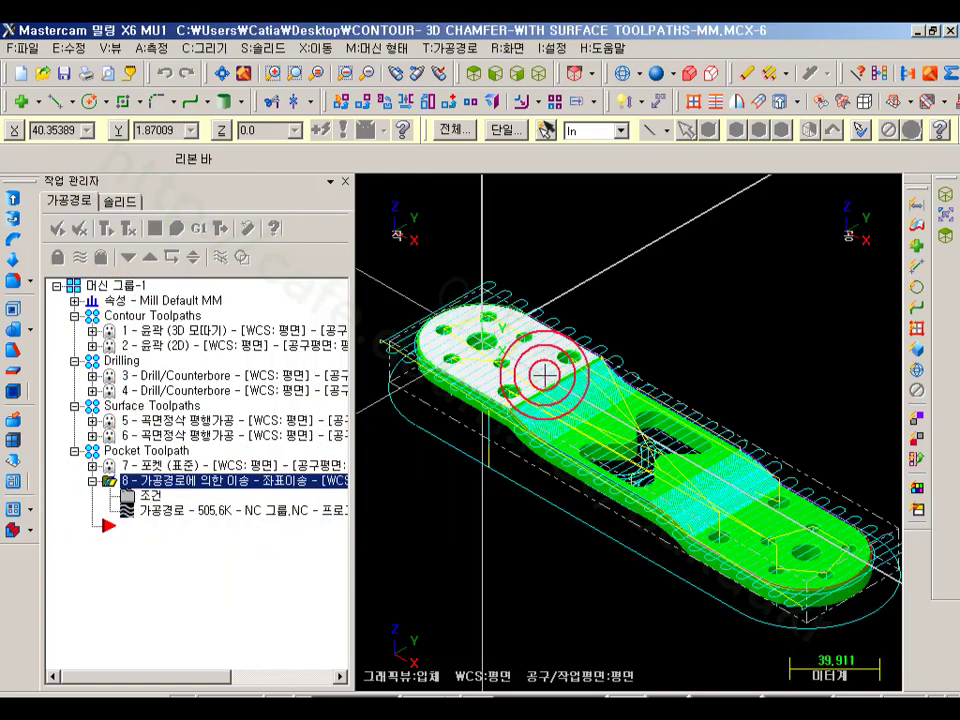
scroll(548, 376, down, 4)
click(198, 229)
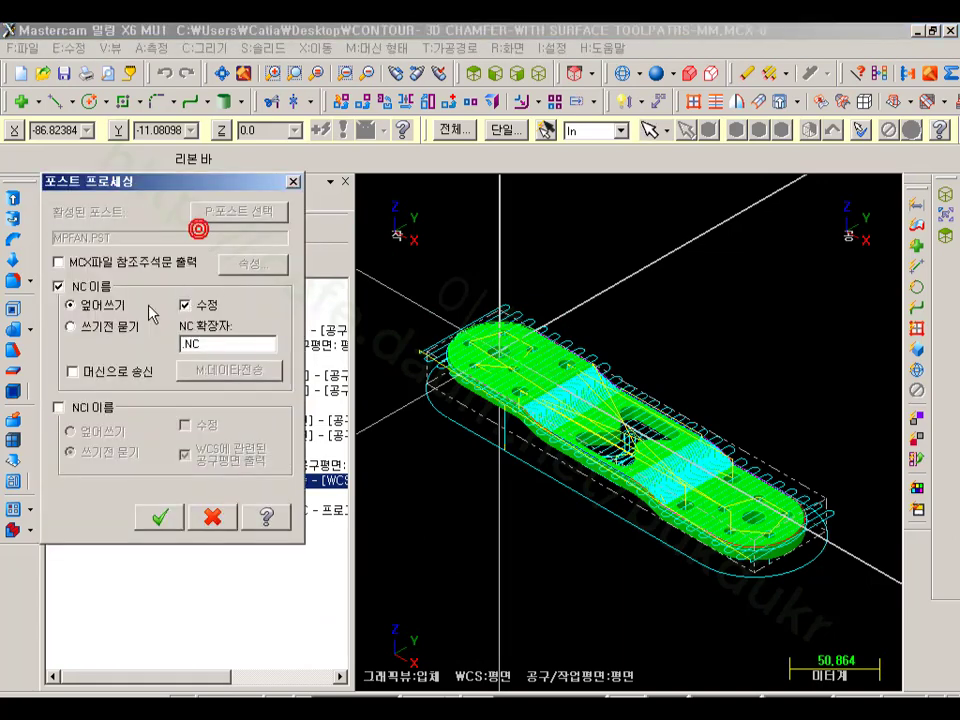
click(178, 522)
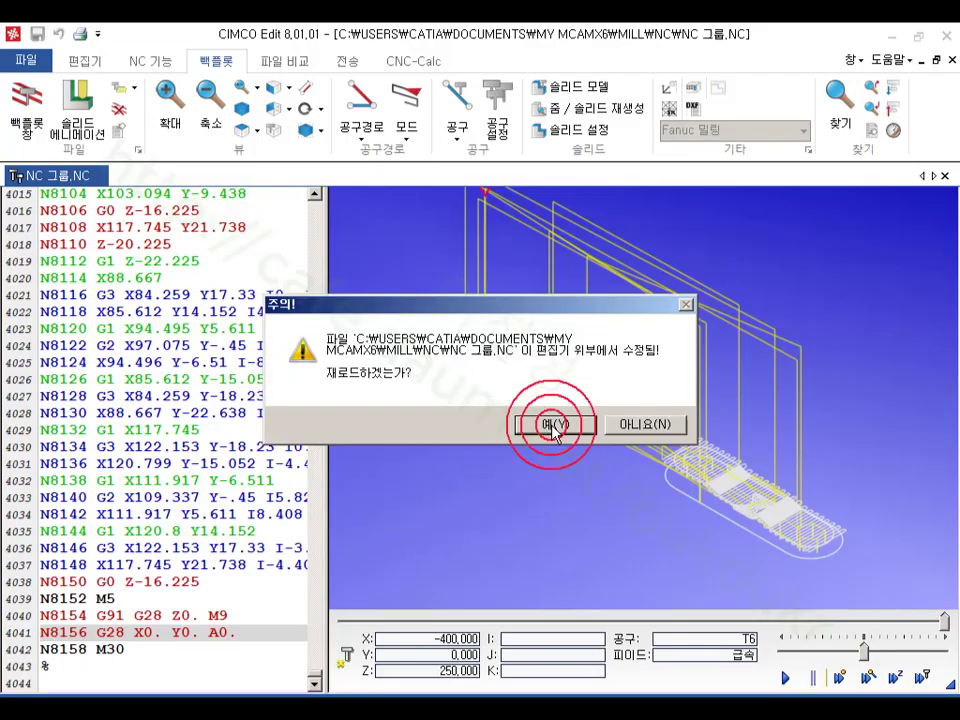
click(556, 418)
Run the reloaded program's backplot through to its end with all toolpath sets in view.
scroll(491, 336, down, 2)
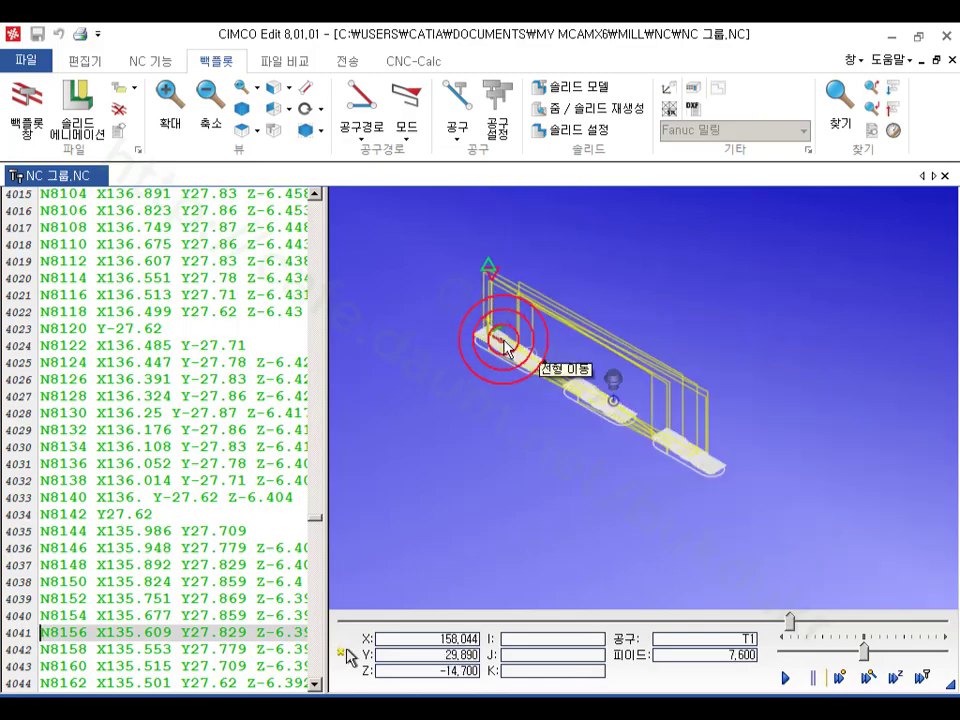
scroll(567, 367, up, 1)
click(785, 677)
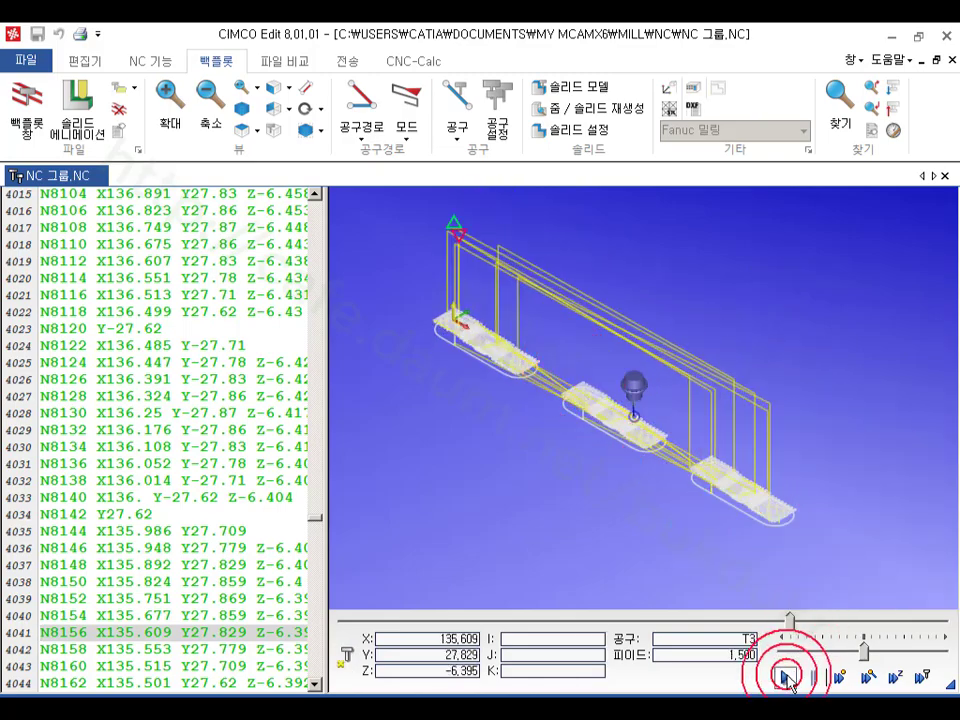
click(804, 649)
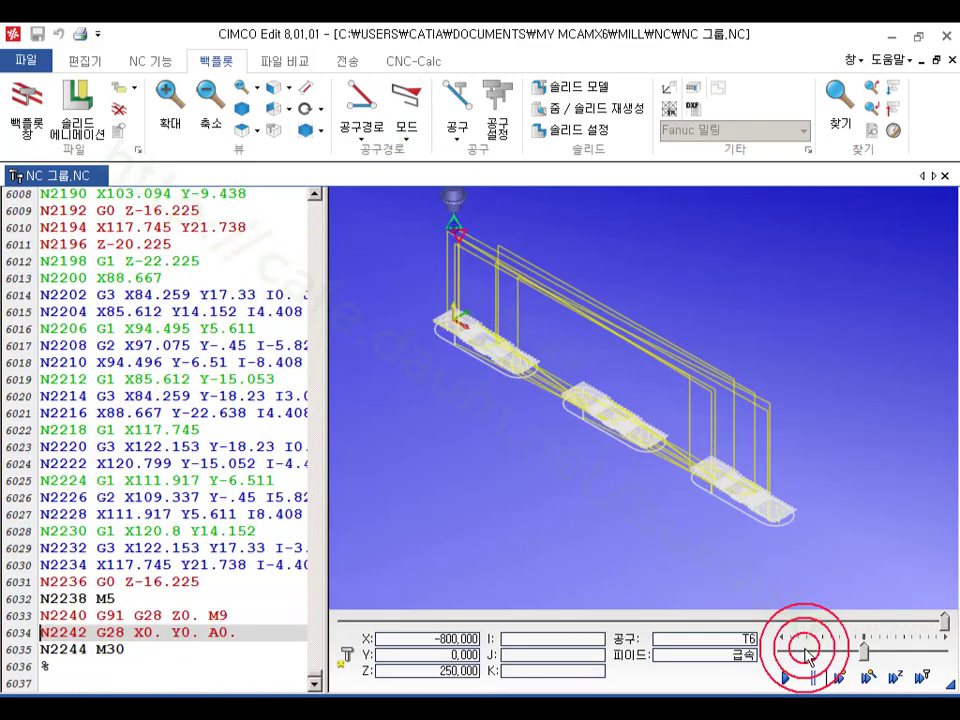
click(831, 618)
click(785, 677)
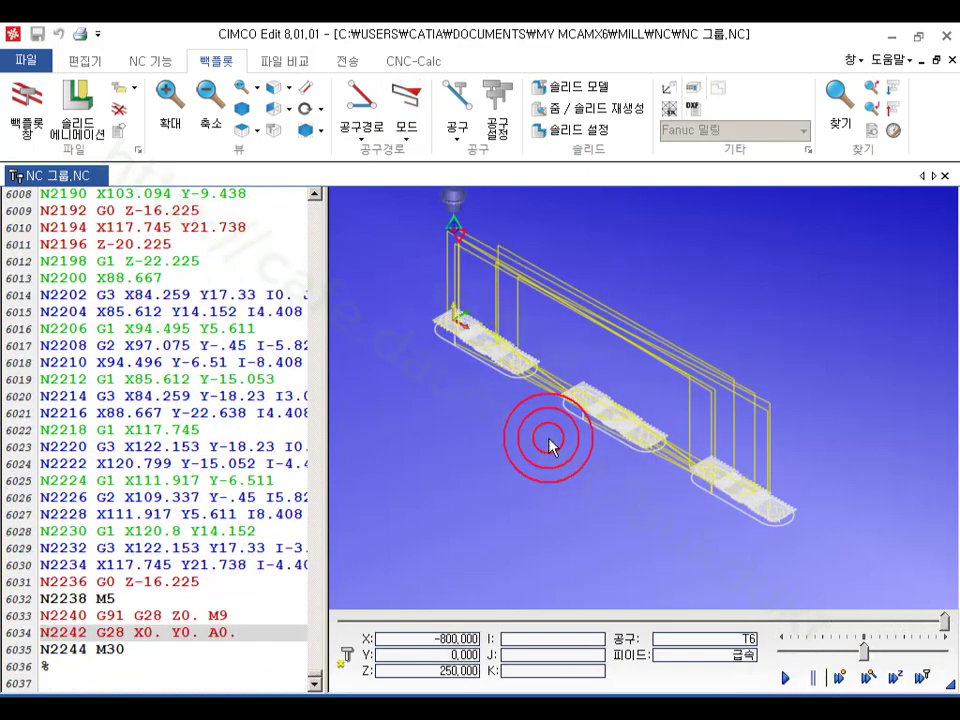
Inspect the spacing of the toolpath sets in the backplot from closer and from a flatter angle.
scroll(575, 485, up, 5)
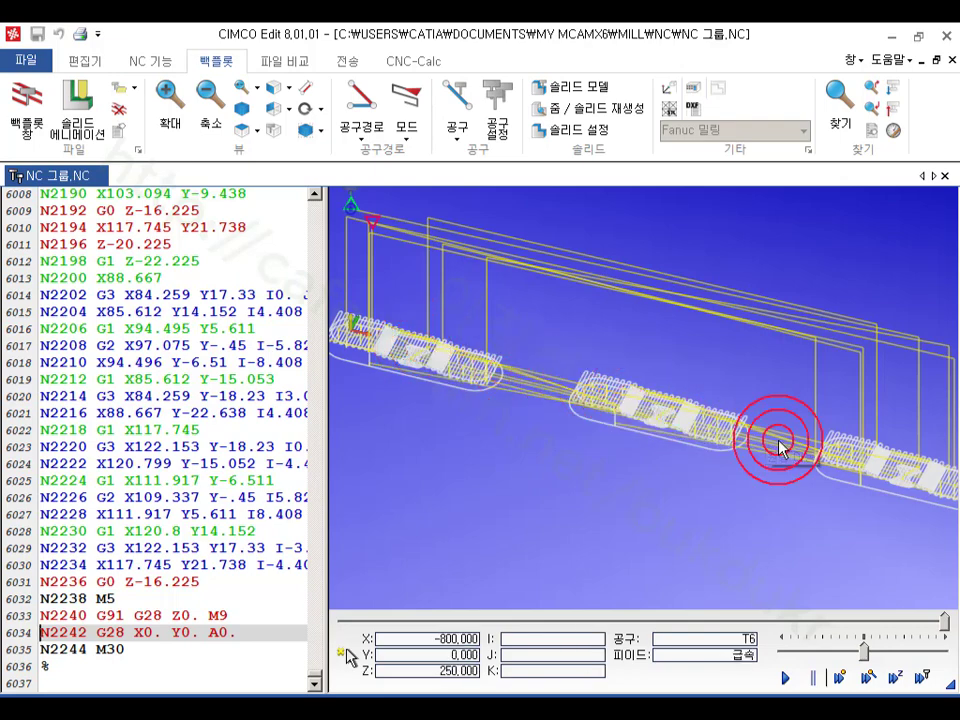
scroll(485, 345, down, 2)
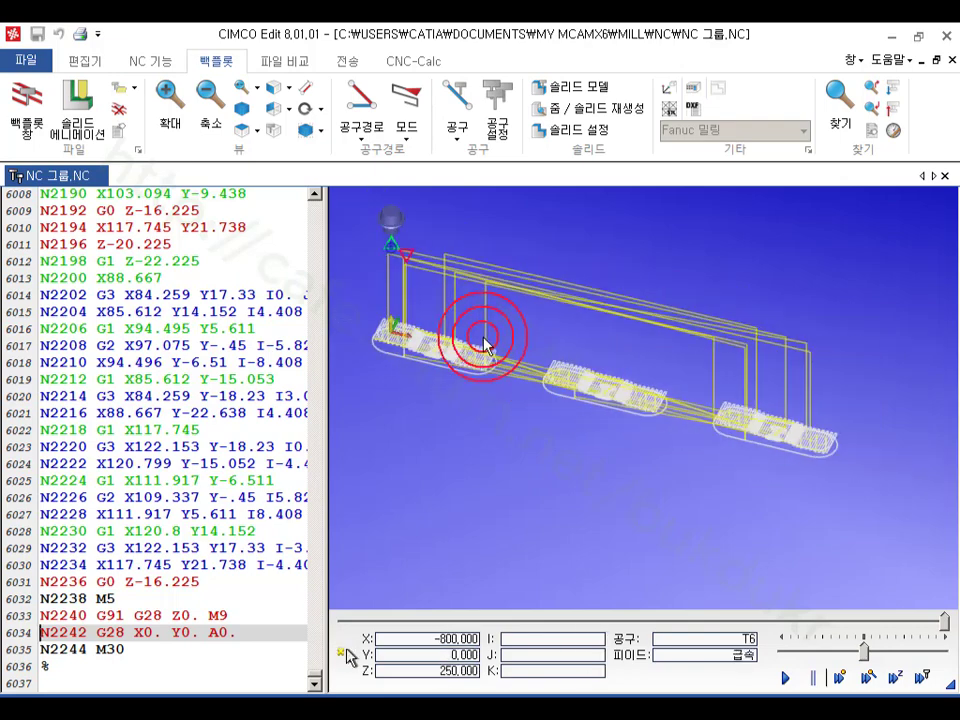
mouse_move(485, 368)
mouse_down()
mouse_move(468, 350)
mouse_move(482, 347)
mouse_up()
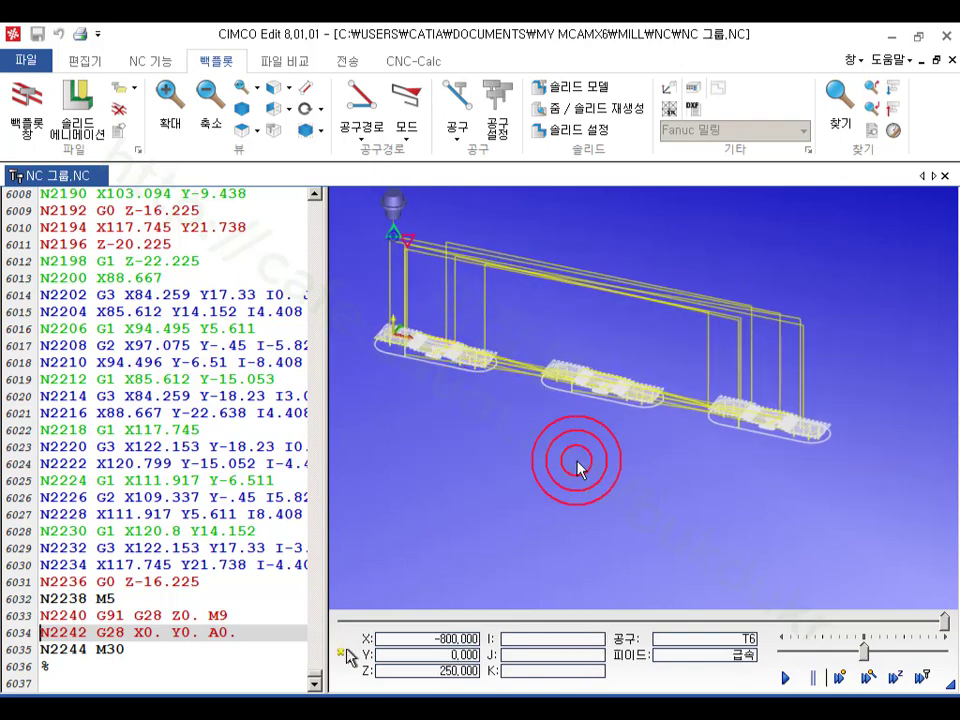
drag(585, 465, 621, 503)
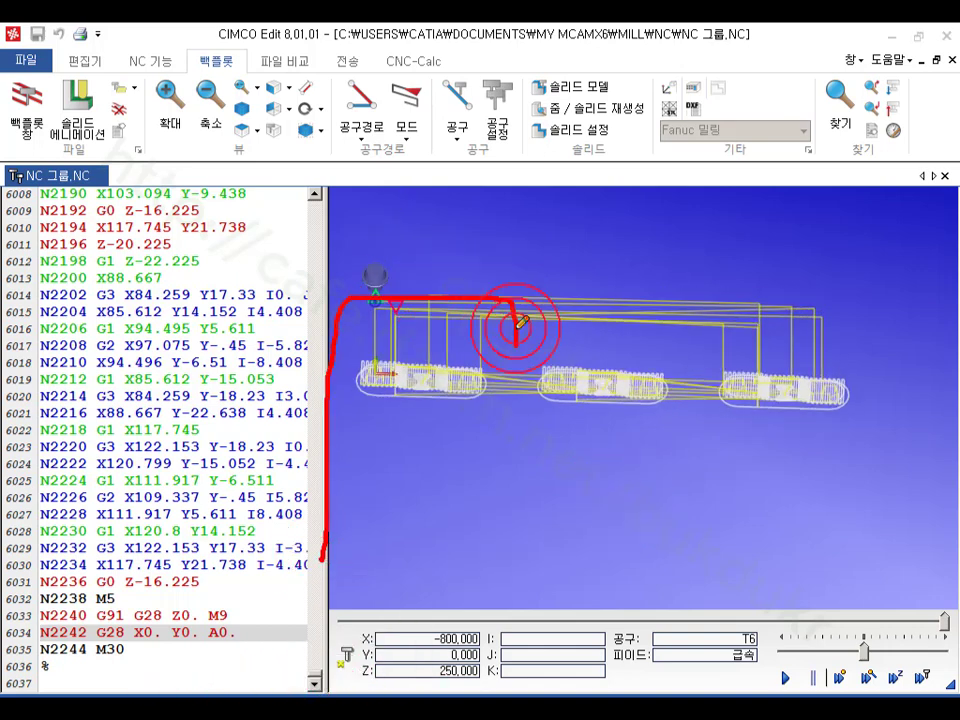
mouse_move(517, 328)
mouse_down()
mouse_move(364, 561)
mouse_move(320, 549)
mouse_up()
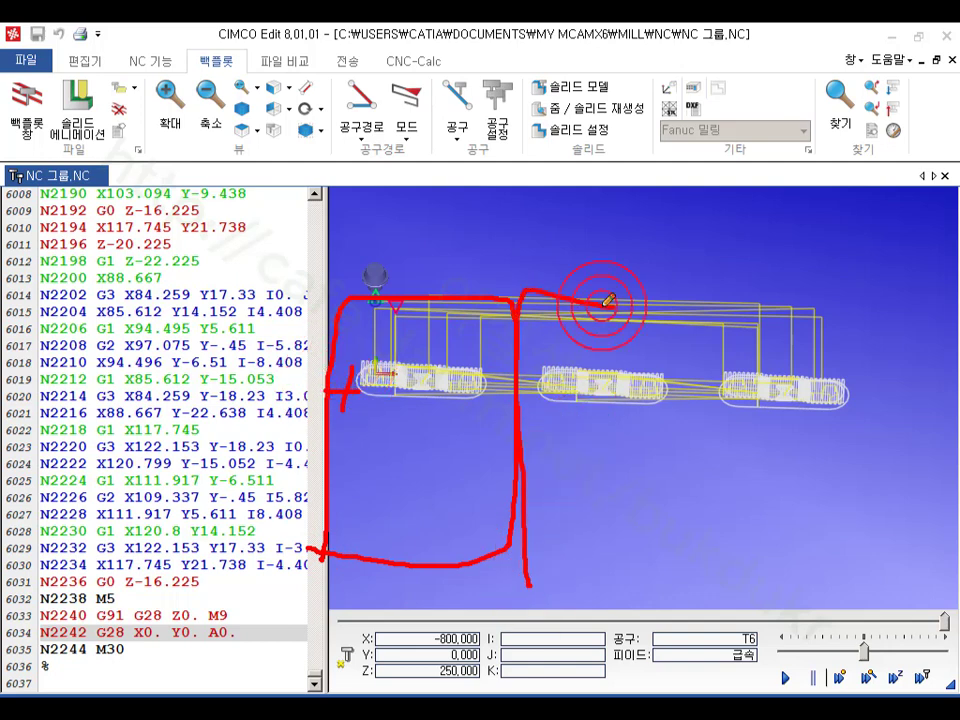
drag(681, 405, 541, 573)
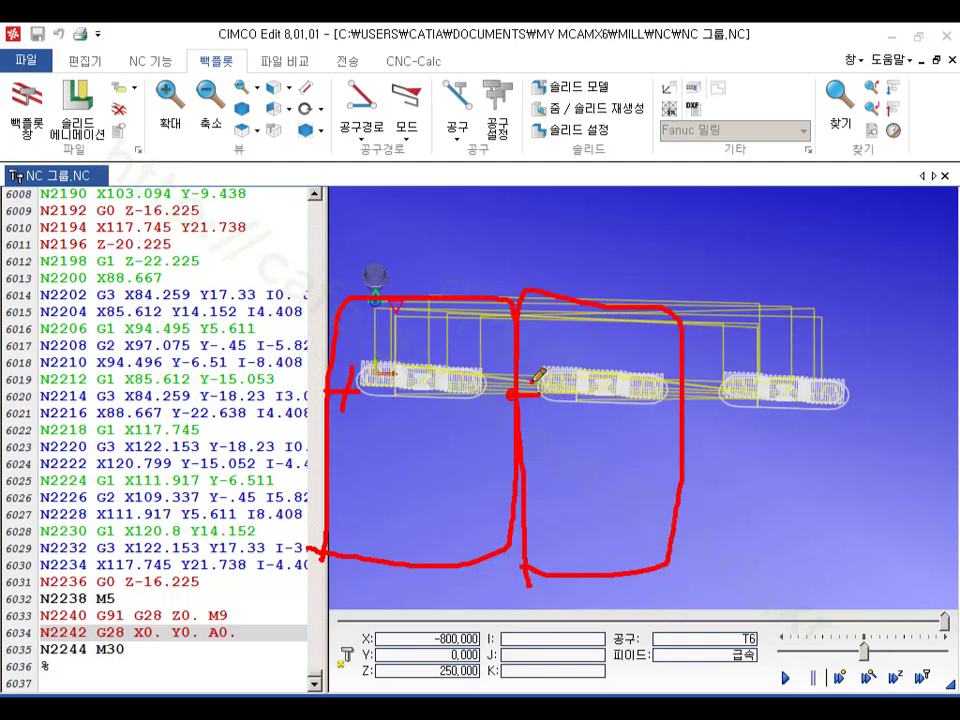
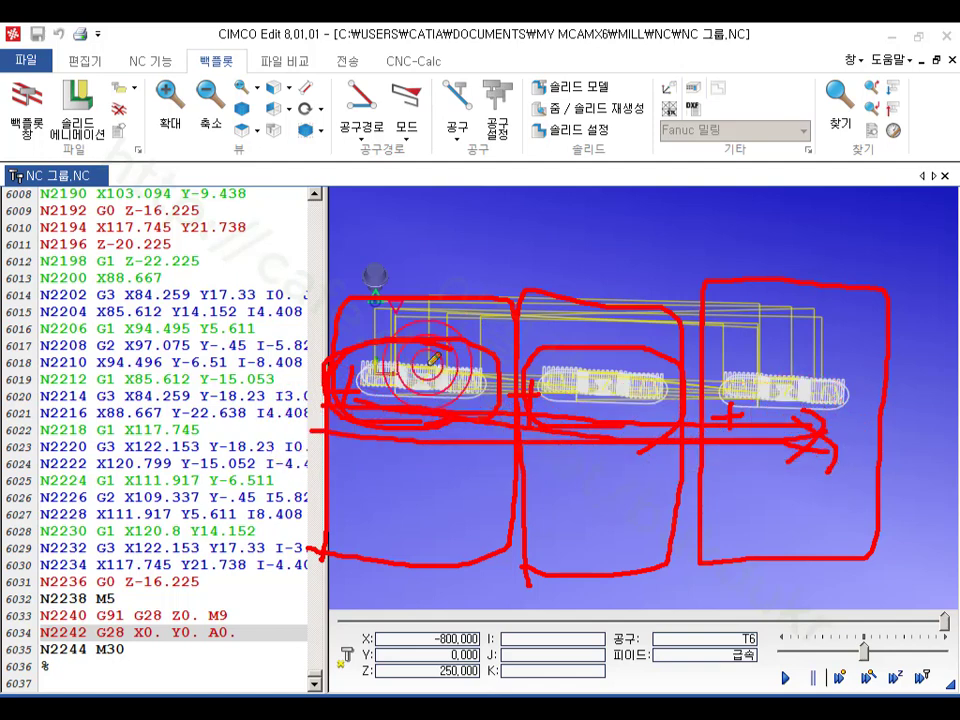
right_click(650, 248)
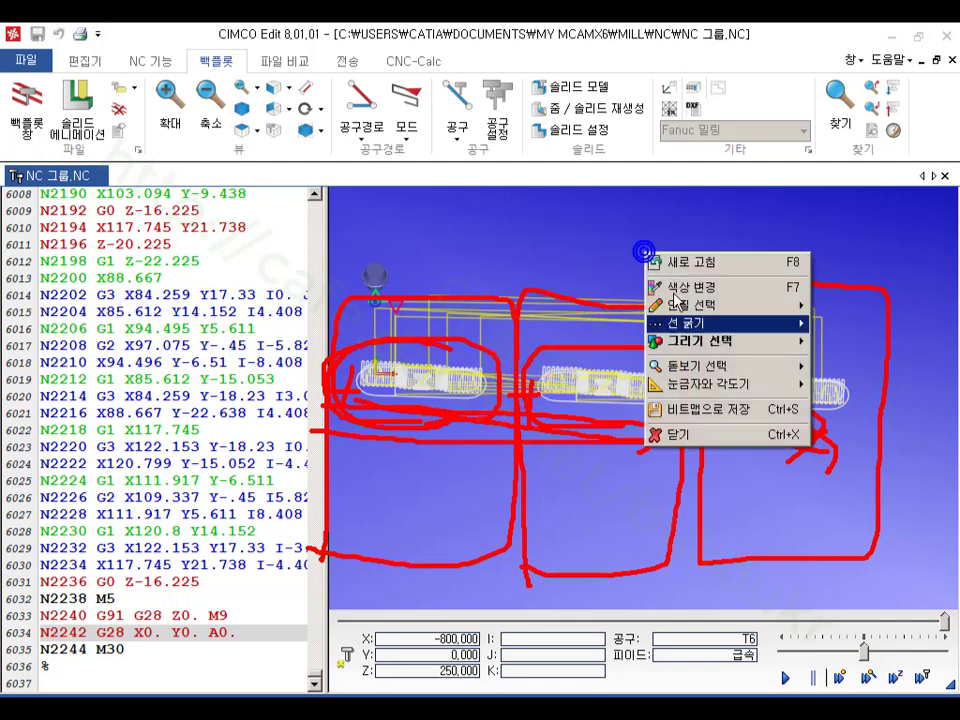
click(675, 435)
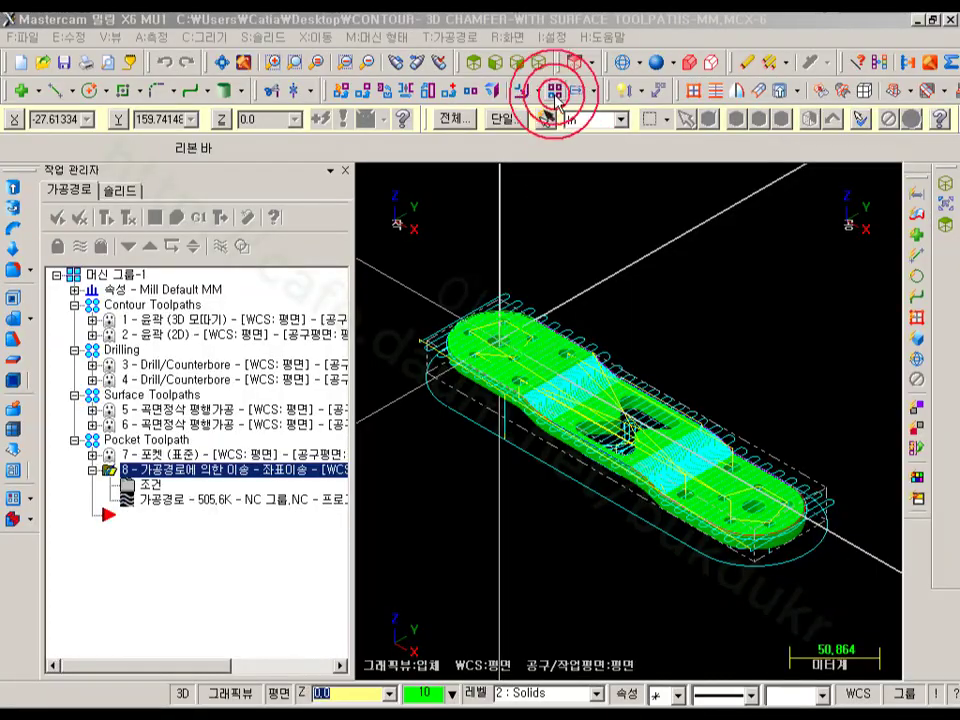
Switch back to Mastercam, show the part from the top and review the type and method parameters of translate operation 8.
click(476, 63)
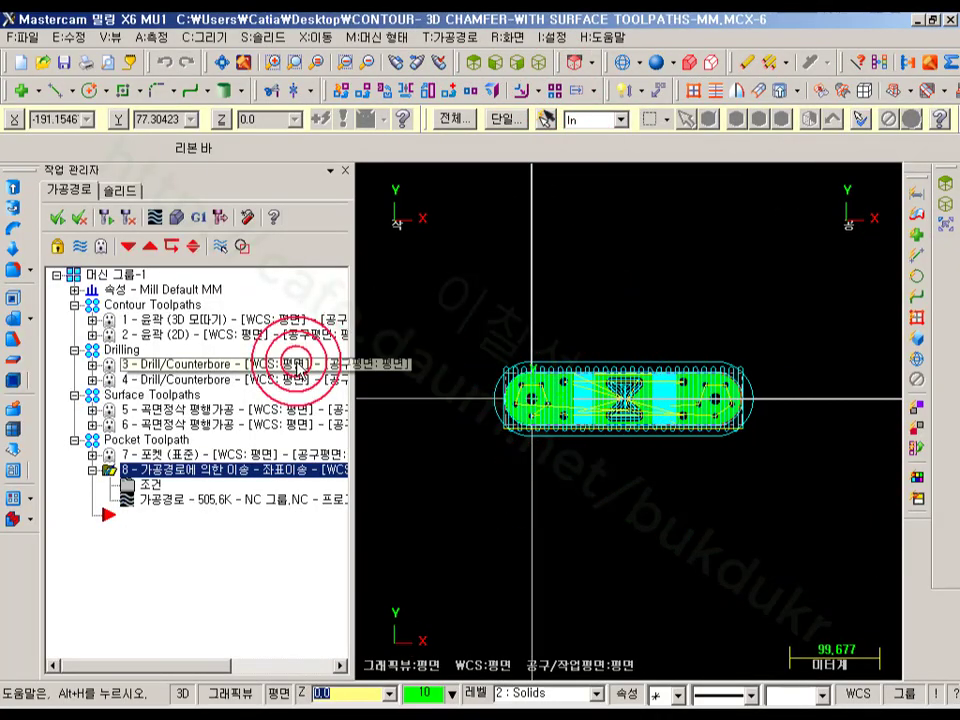
click(280, 470)
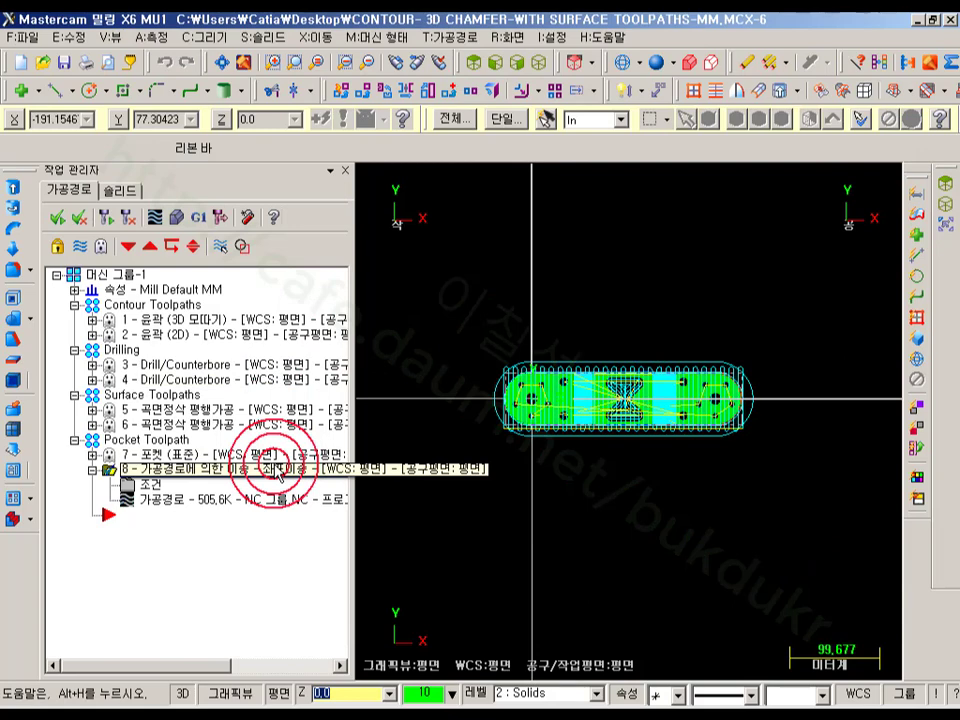
click(155, 483)
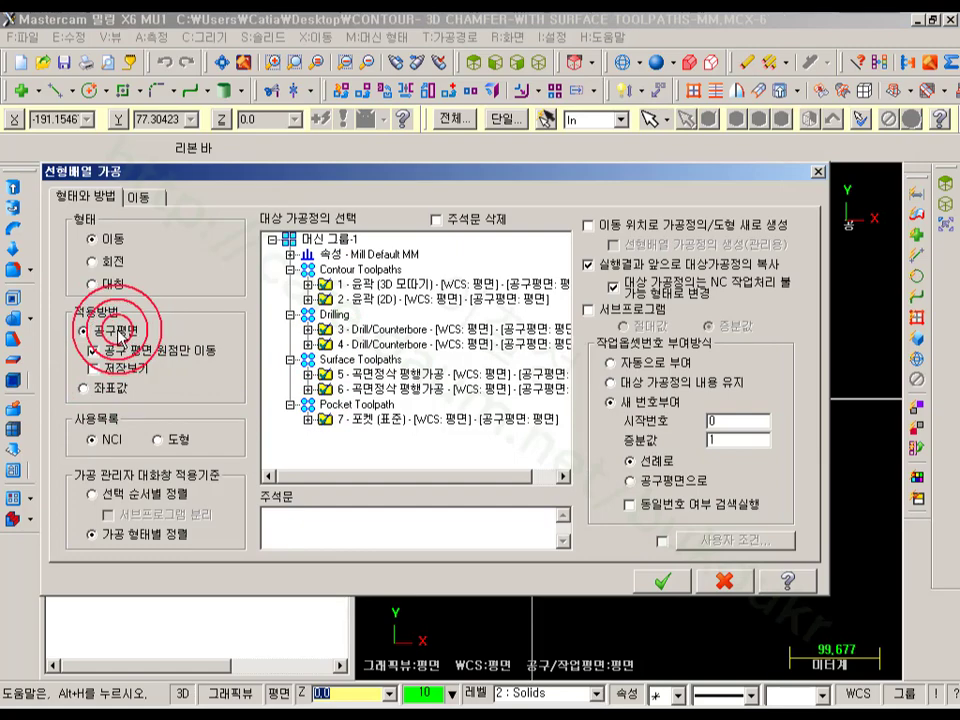
click(733, 579)
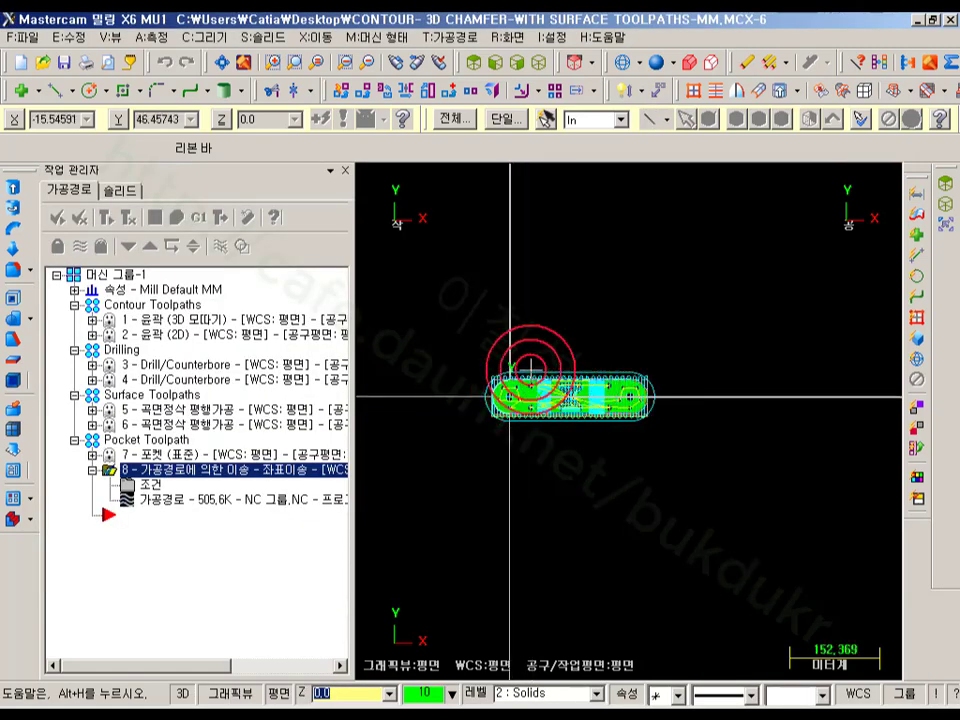
scroll(469, 378, down, 3)
scroll(591, 396, up, 4)
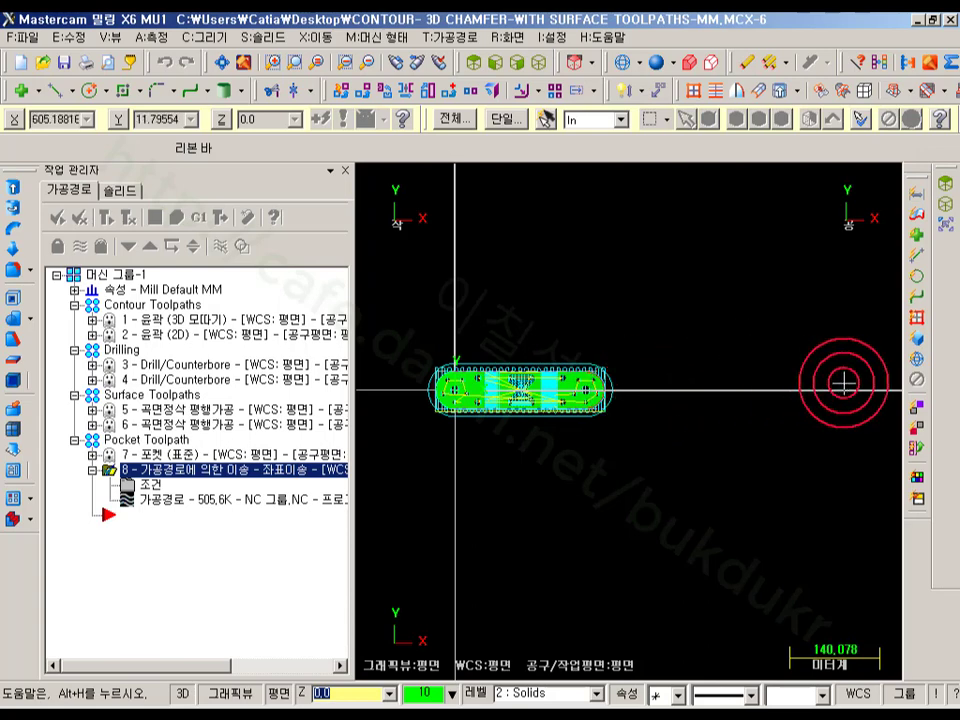
Set the rectangular X spacing of translate operation 8 to 400 and regenerate its toolpath.
click(145, 485)
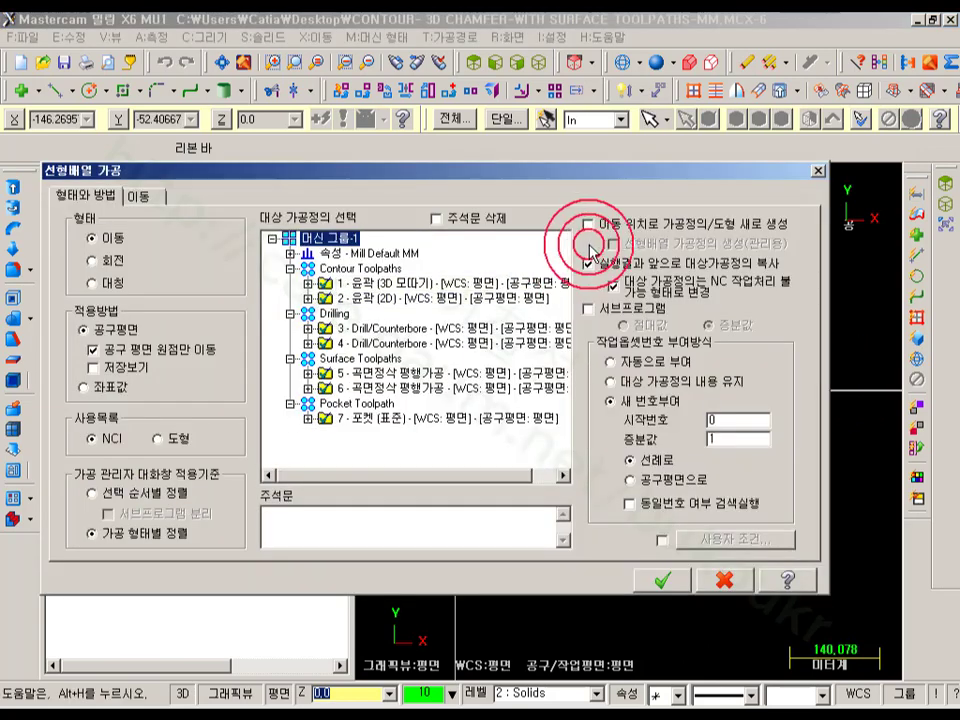
click(146, 195)
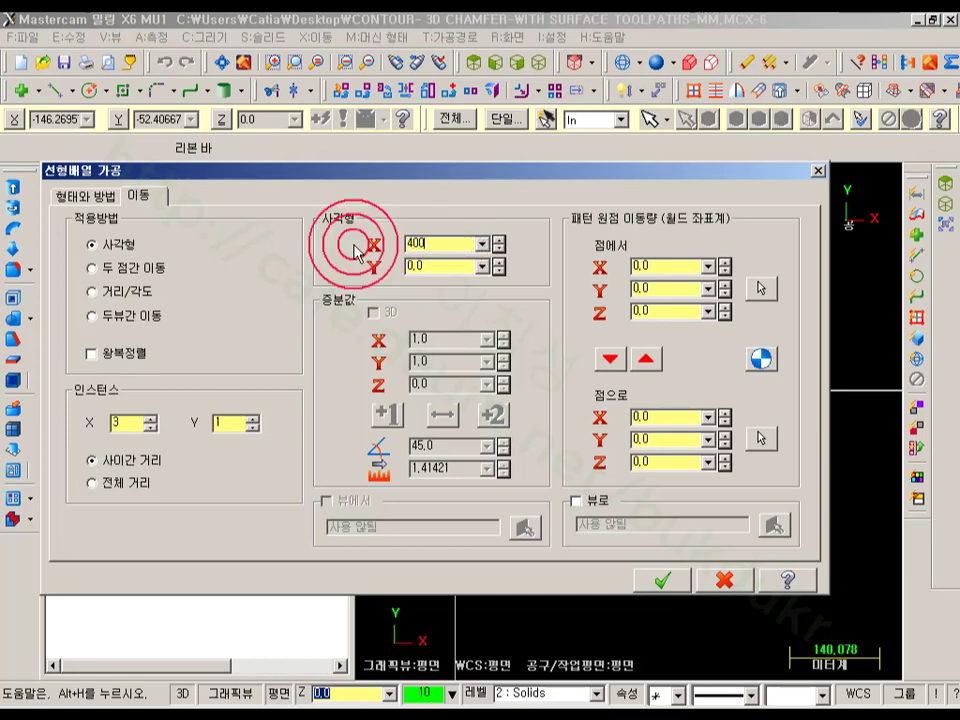
click(455, 267)
click(661, 580)
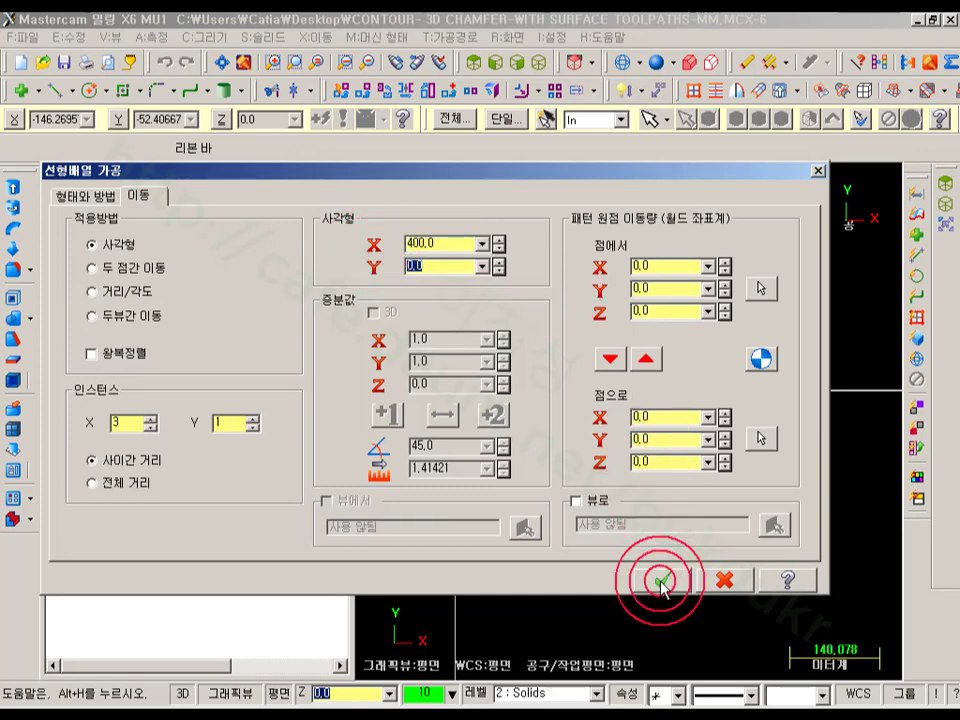
click(128, 218)
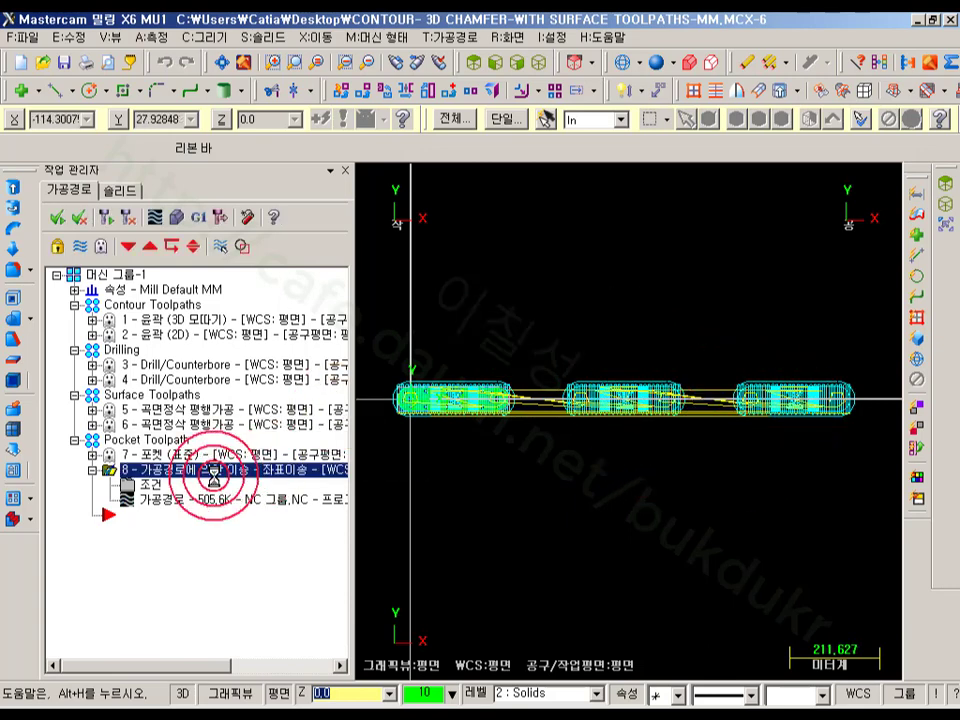
Review the tool plane method and the translation values of operation 8.
click(146, 487)
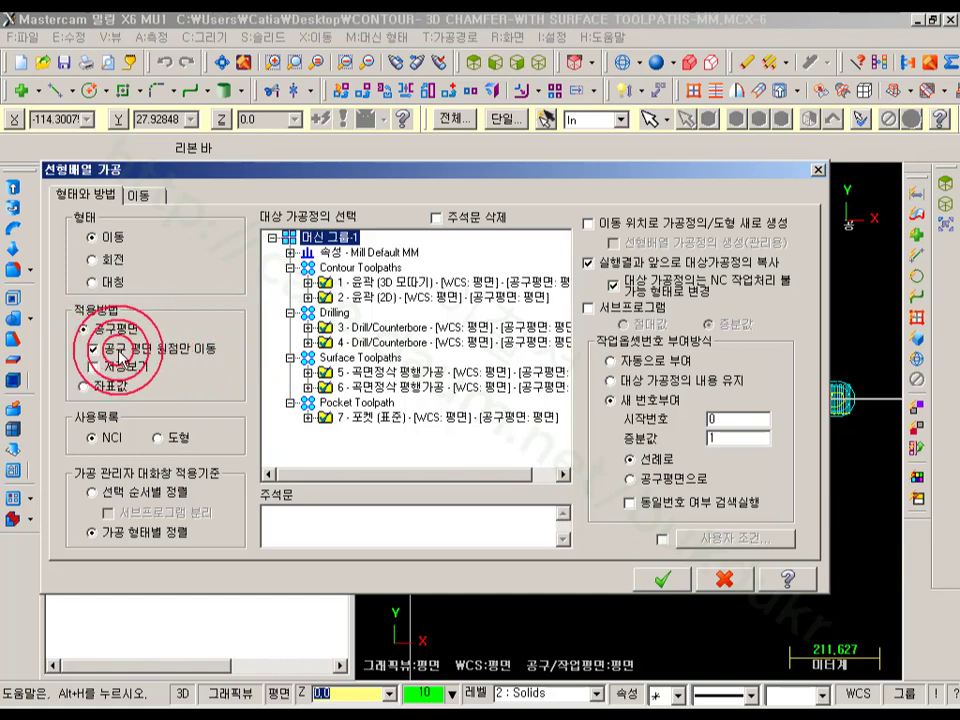
click(143, 194)
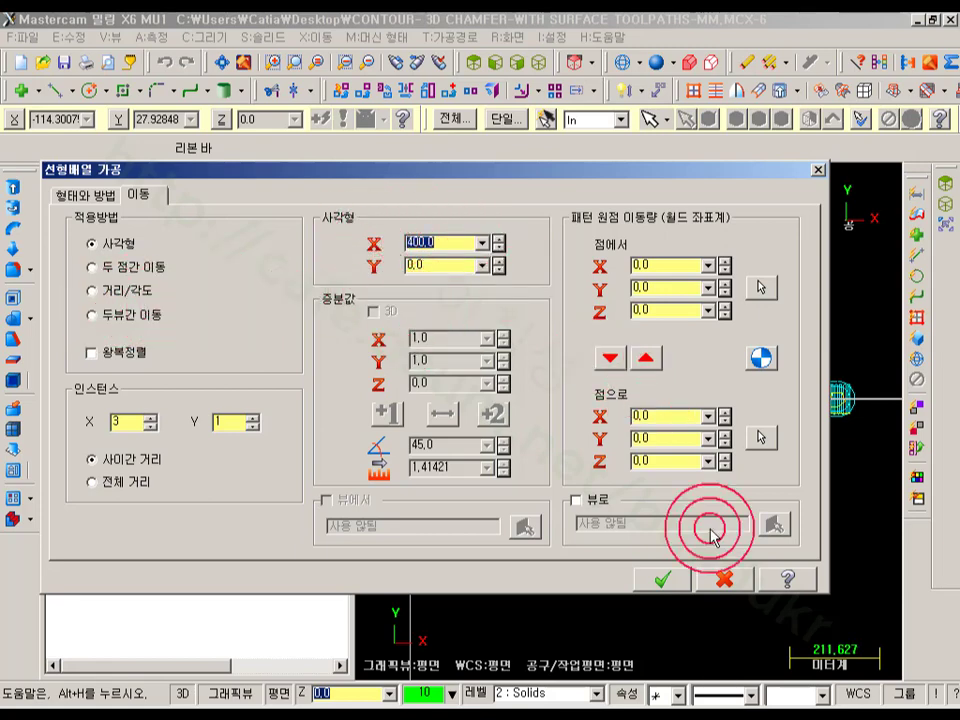
click(660, 585)
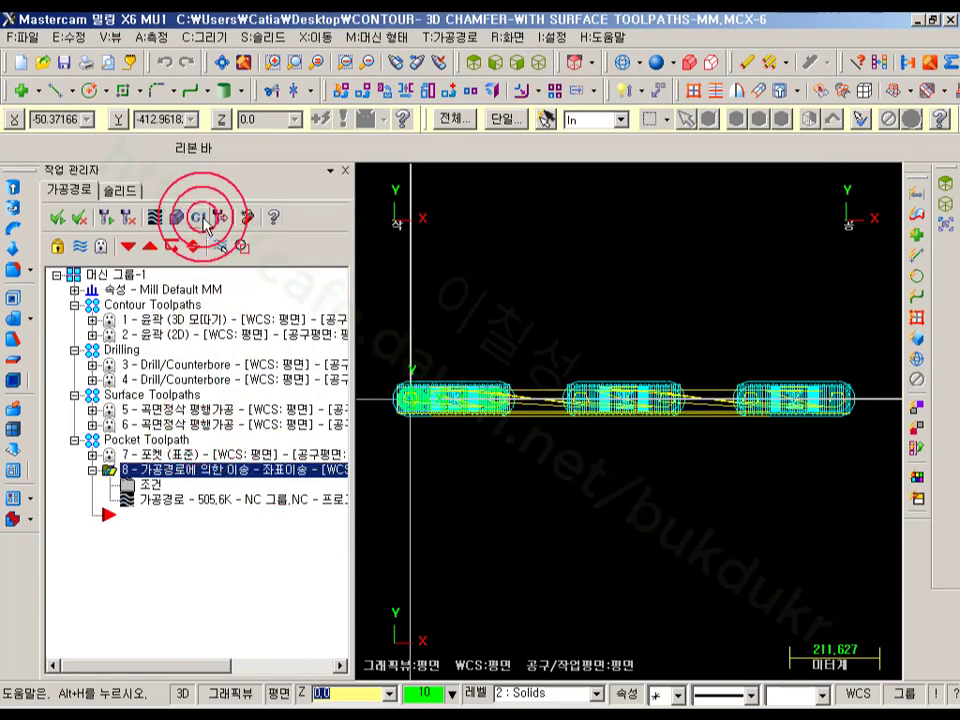
Post operation 8 as NC code, reload the file in CIMCO Edit and inspect the toolpath sets in the backplot.
click(200, 215)
click(159, 505)
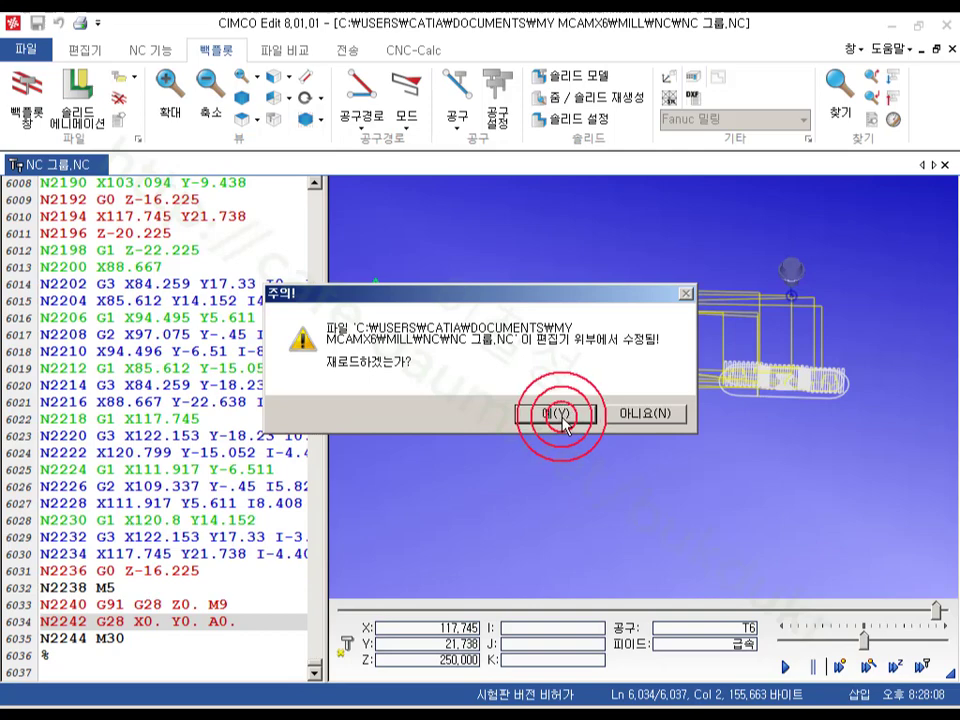
click(562, 416)
scroll(630, 450, down, 4)
drag(628, 450, 520, 405)
scroll(550, 472, up, 5)
scroll(750, 321, up, 3)
scroll(551, 476, down, 2)
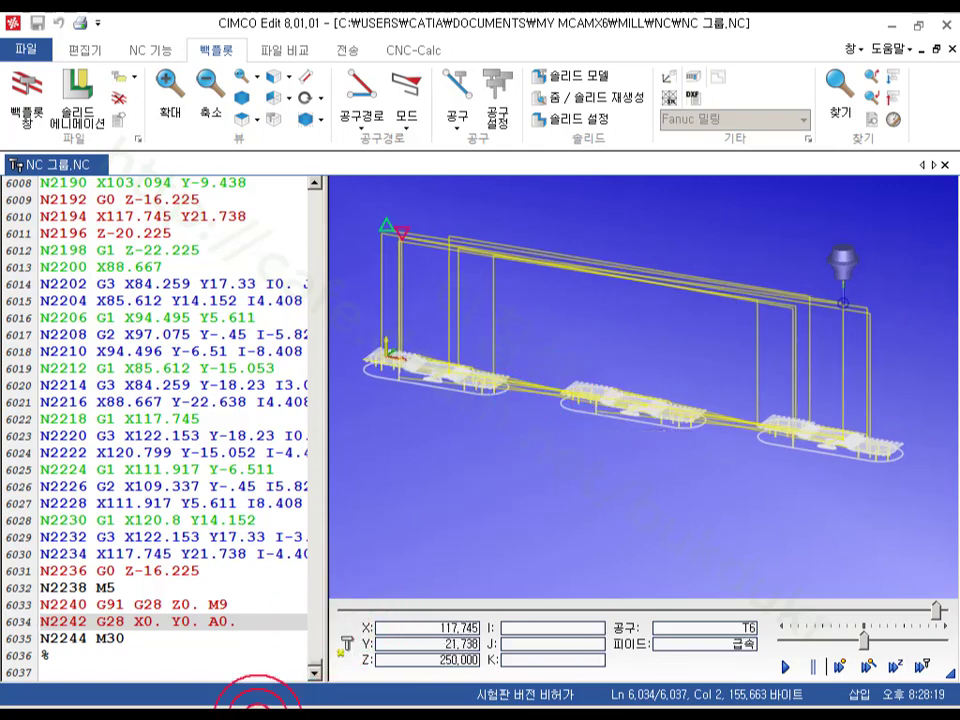
Switch back to Mastercam, set operation 8's rectangular X spacing to 200 and regenerate its toolpath.
click(258, 703)
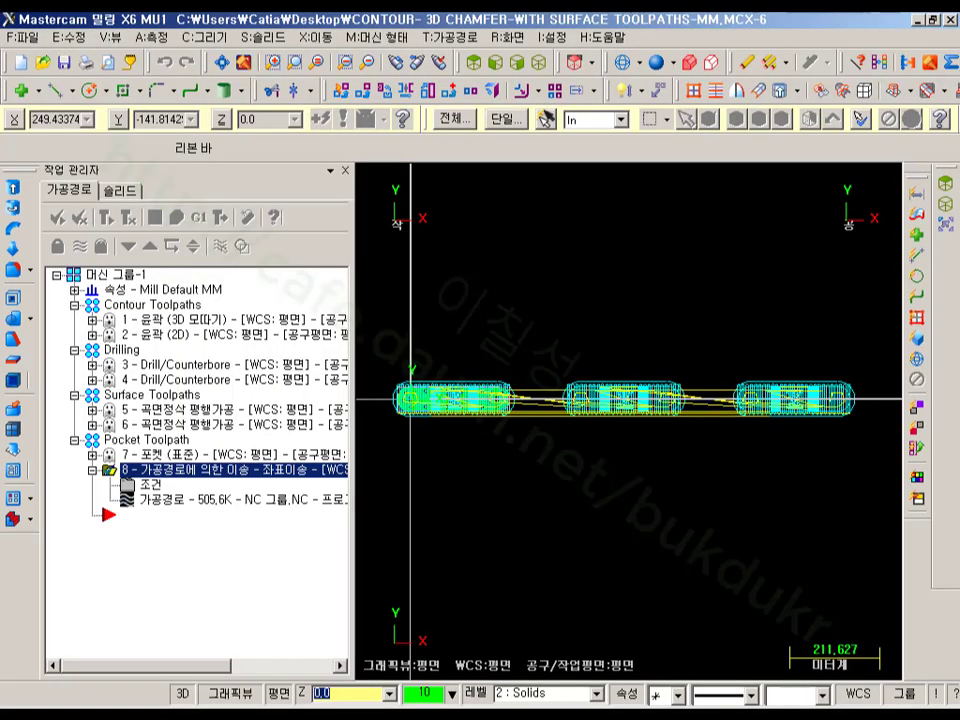
click(364, 445)
click(156, 483)
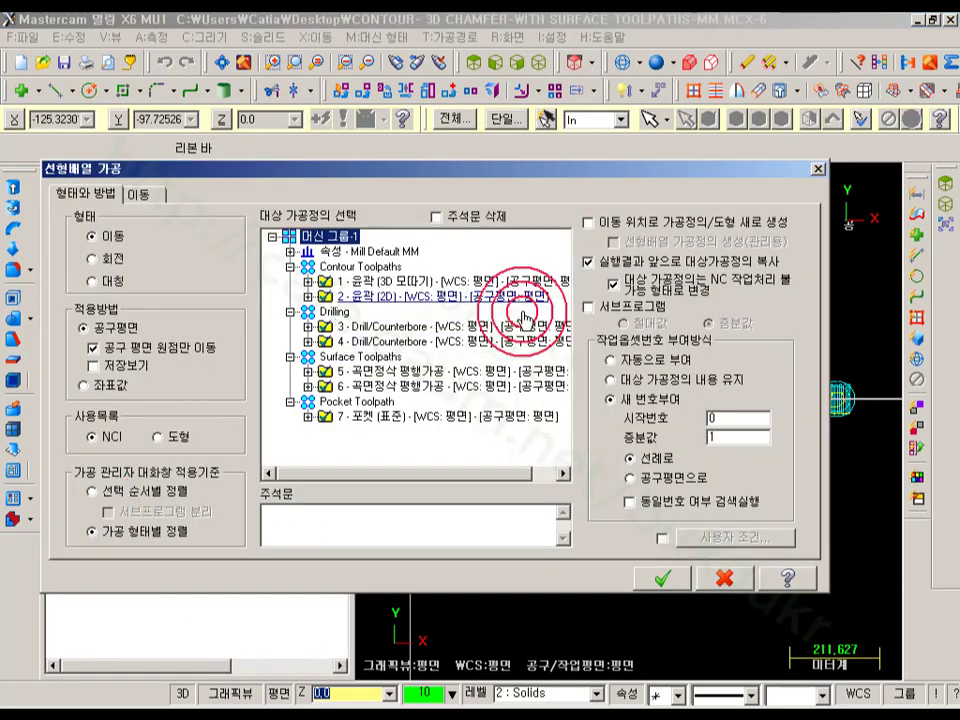
click(142, 194)
click(440, 241)
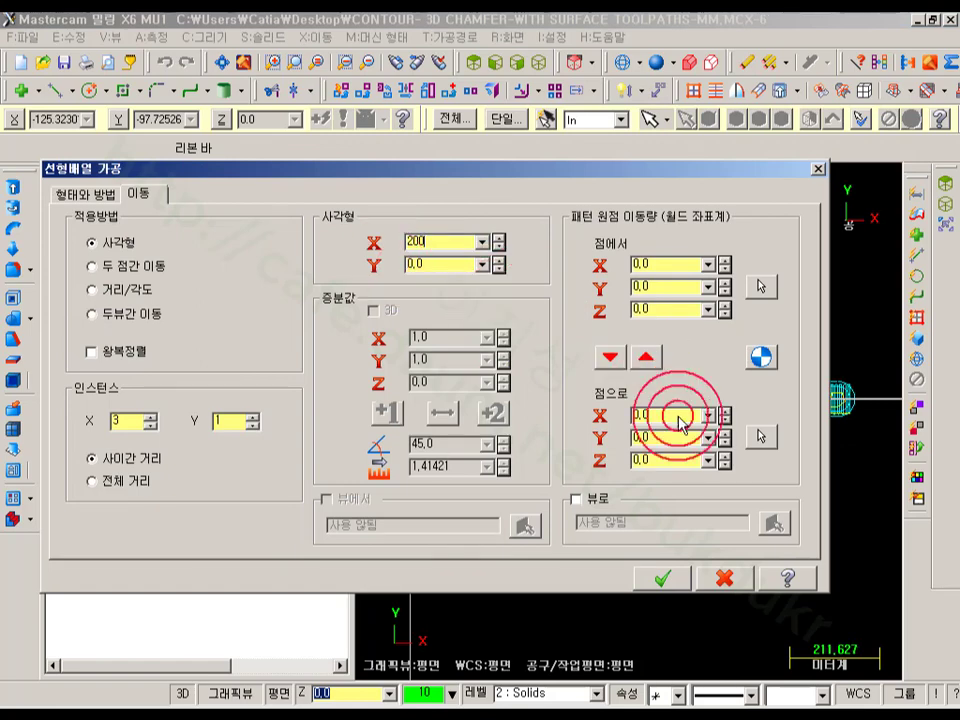
text(200)
click(660, 578)
click(106, 217)
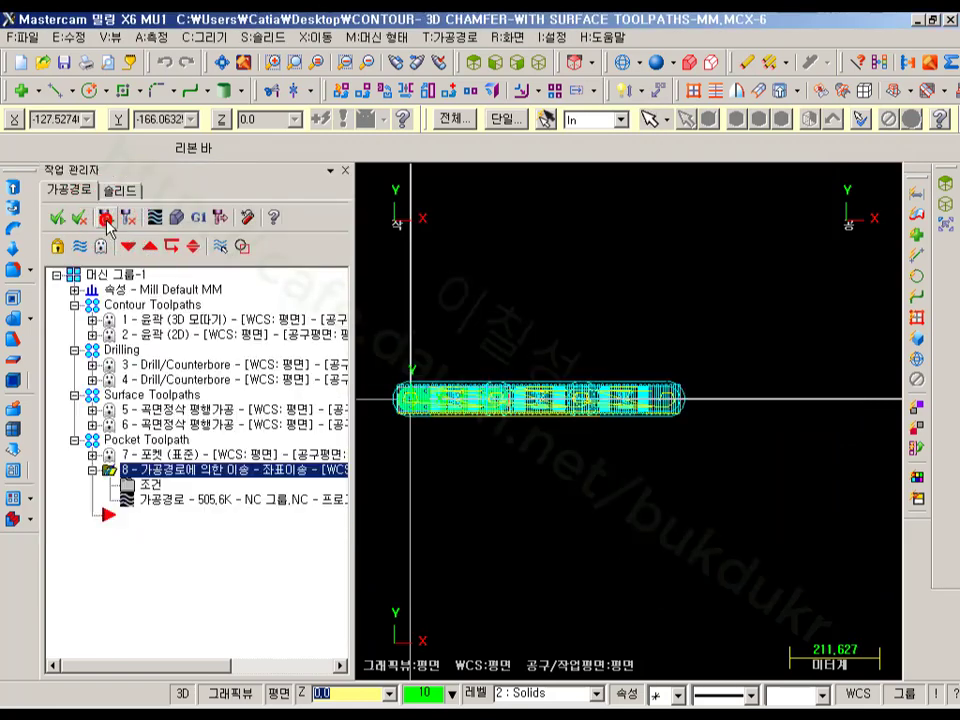
scroll(476, 429, up, 2)
key(F1)
click(545, 465)
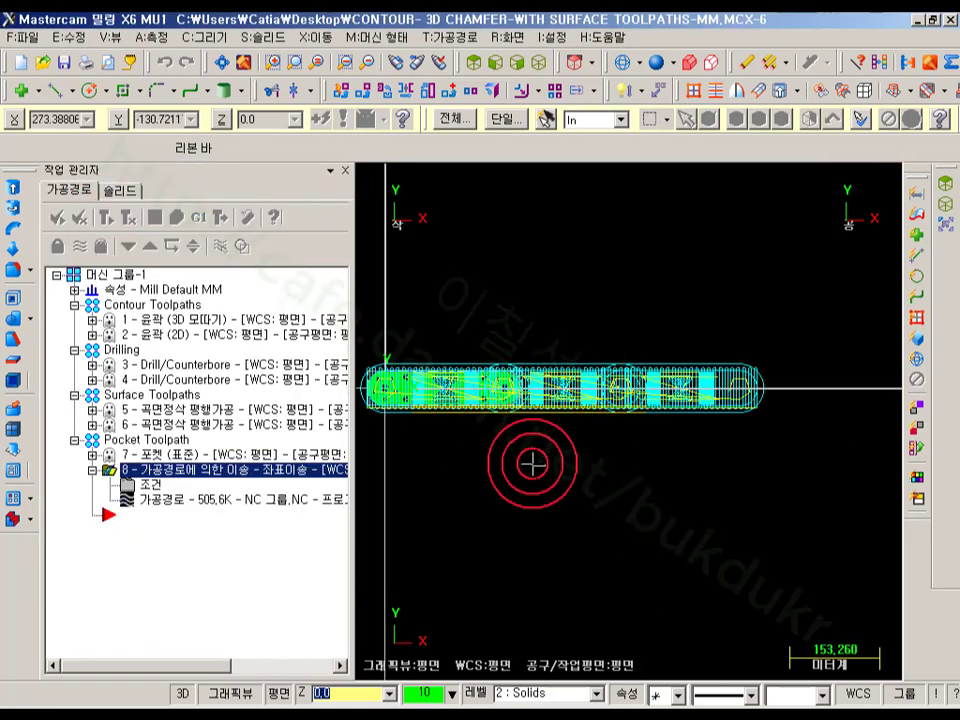
Post operation 8 as NC code and return to its backplot in CIMCO Edit.
middle_drag(587, 508, 610, 481)
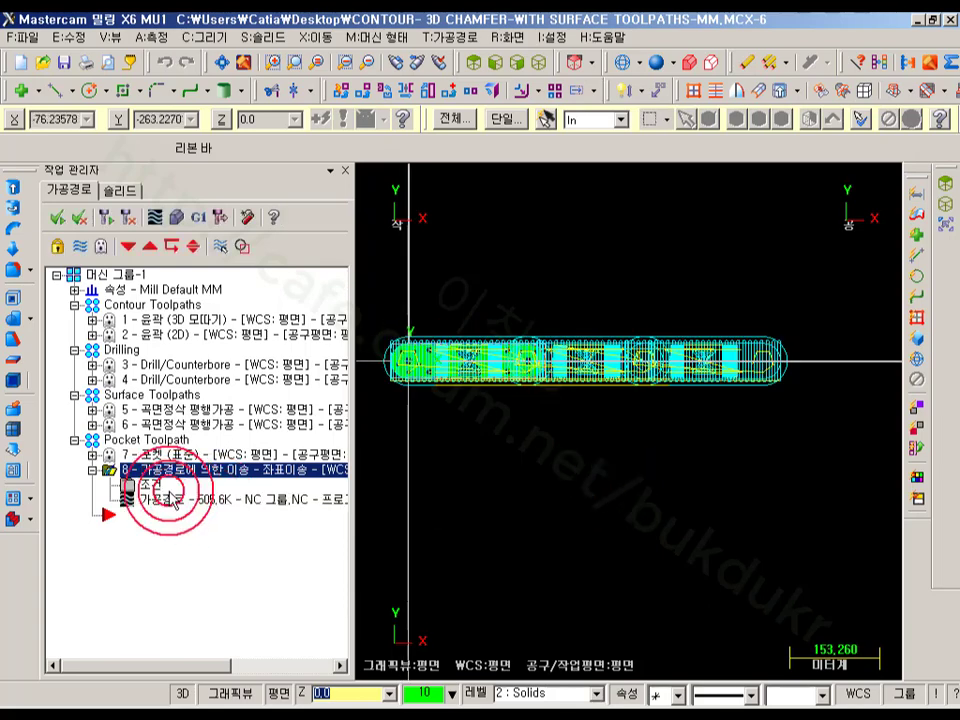
click(199, 216)
click(176, 506)
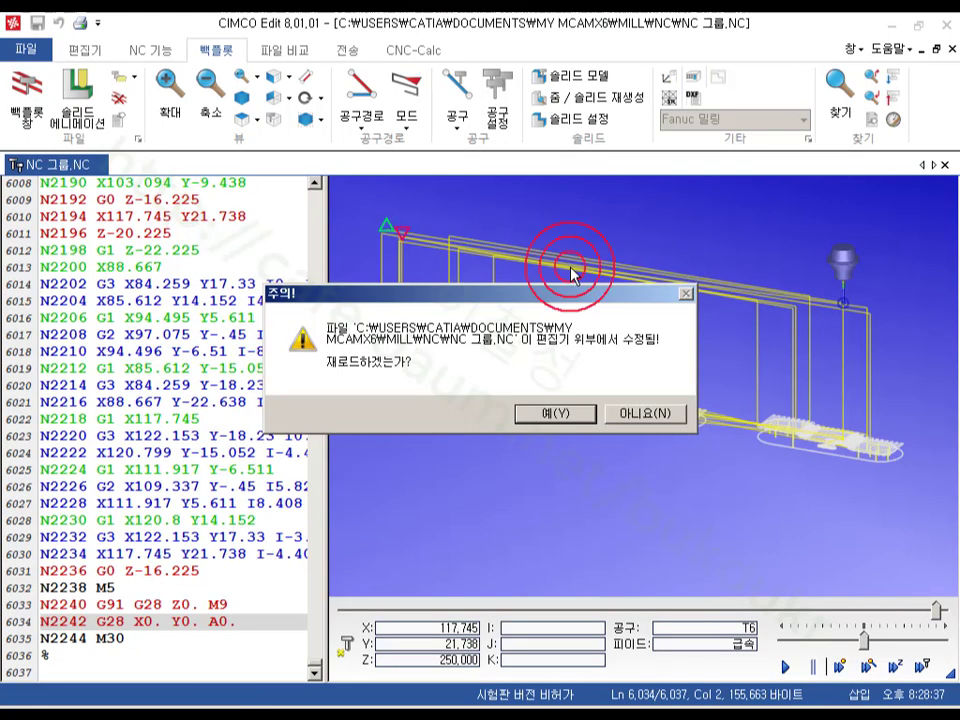
click(611, 409)
Examine the spacing between the origins of the three toolpath sets in the backplot.
drag(667, 452, 638, 365)
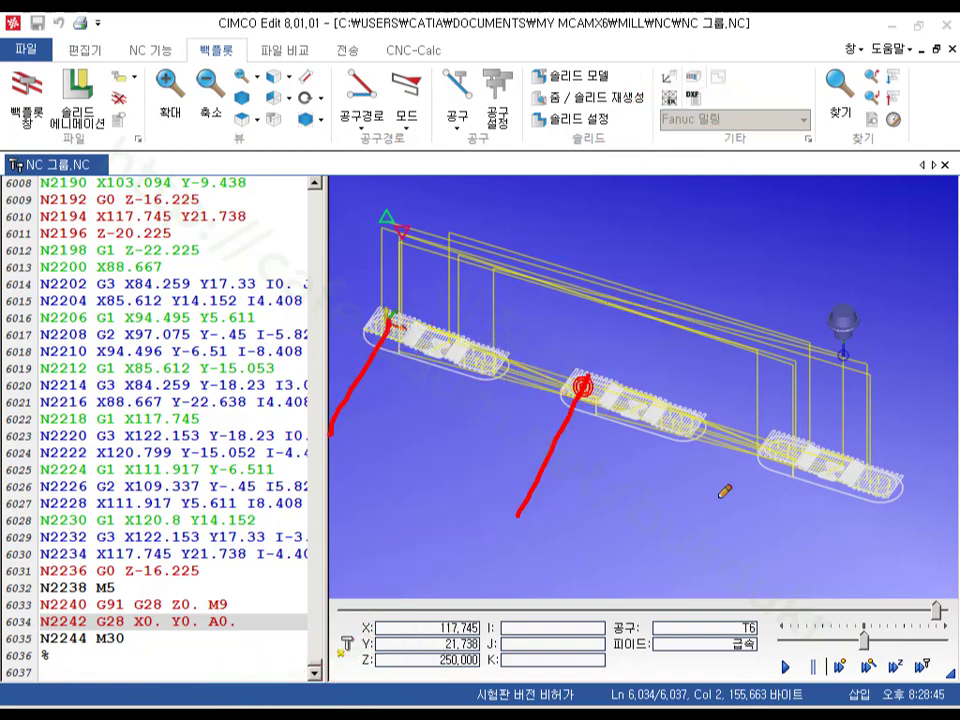
click(792, 441)
click(414, 415)
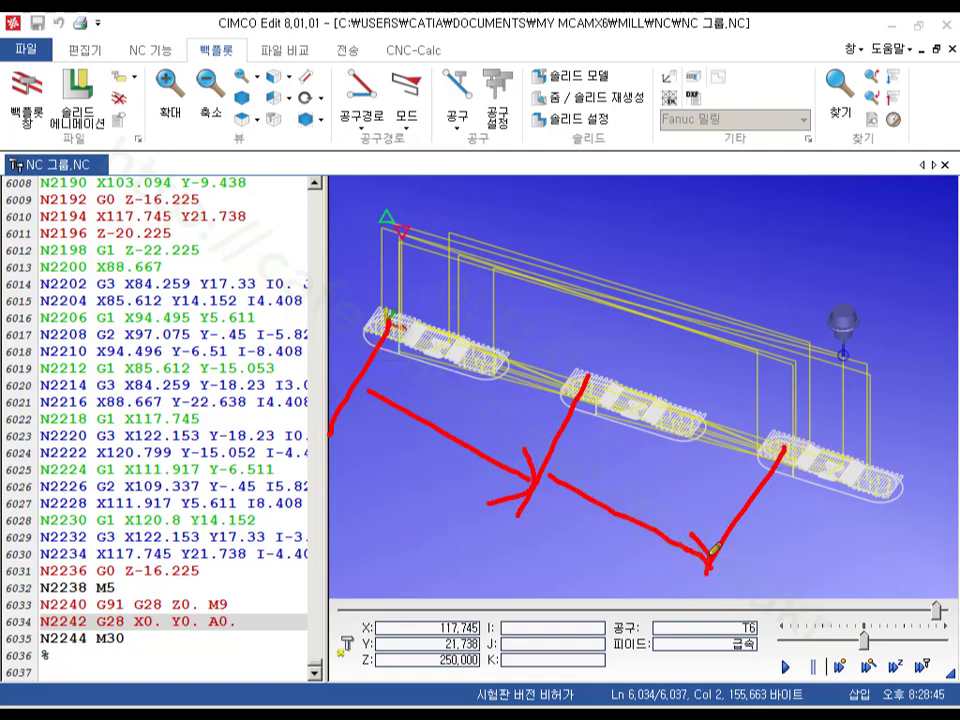
click(493, 357)
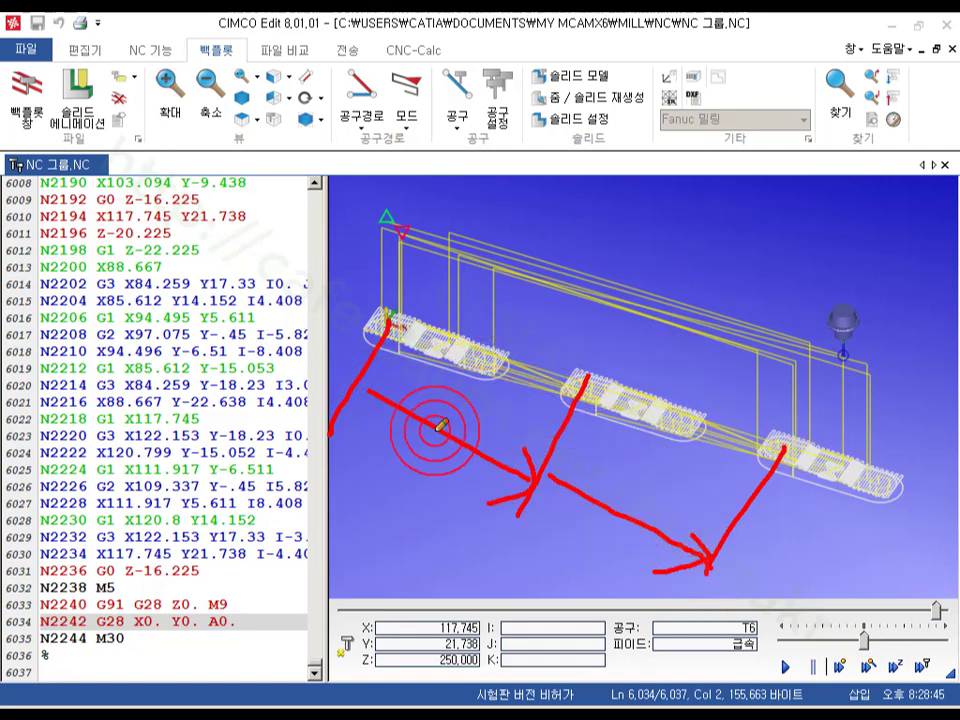
right_click(608, 240)
click(684, 393)
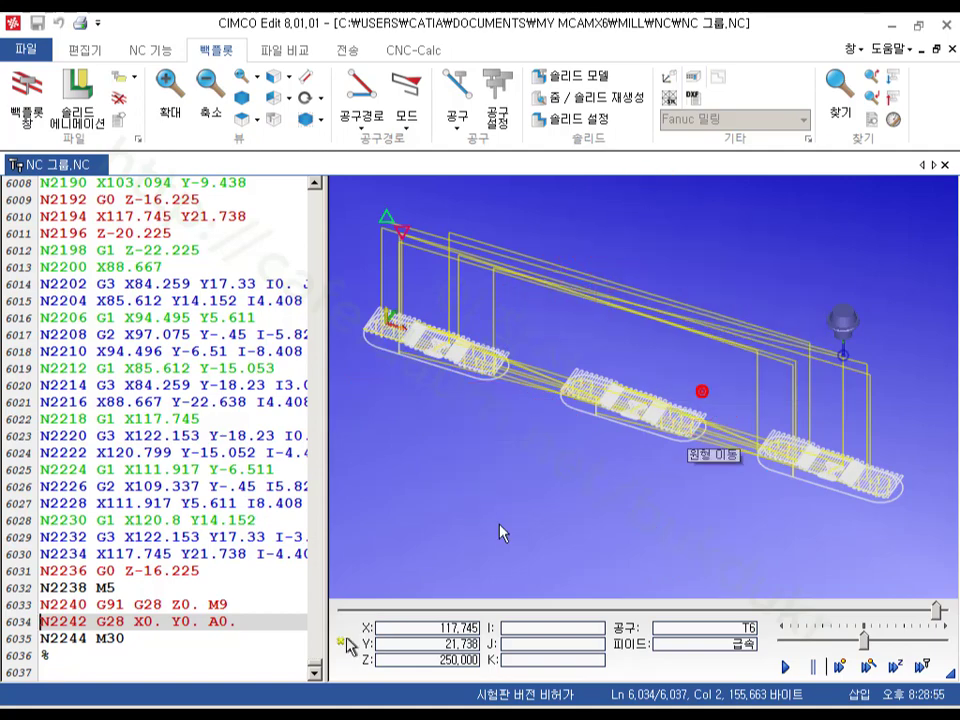
Switch back to Mastercam and change operation 8's translate method from tool plane to coordinate (좌표값).
click(257, 700)
click(439, 392)
click(538, 64)
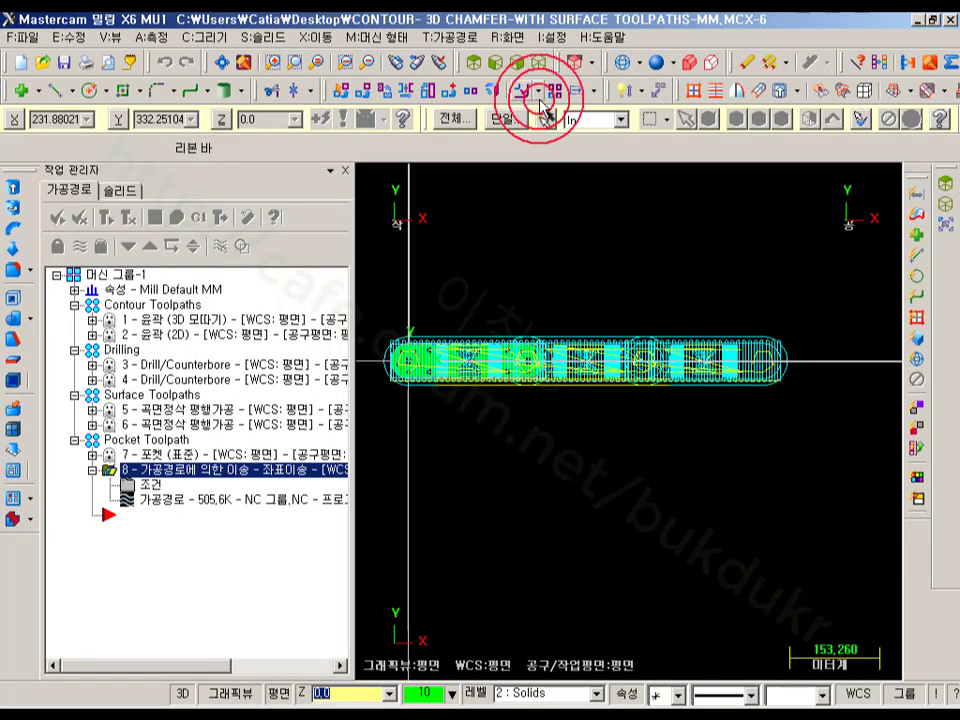
scroll(474, 289, down, 4)
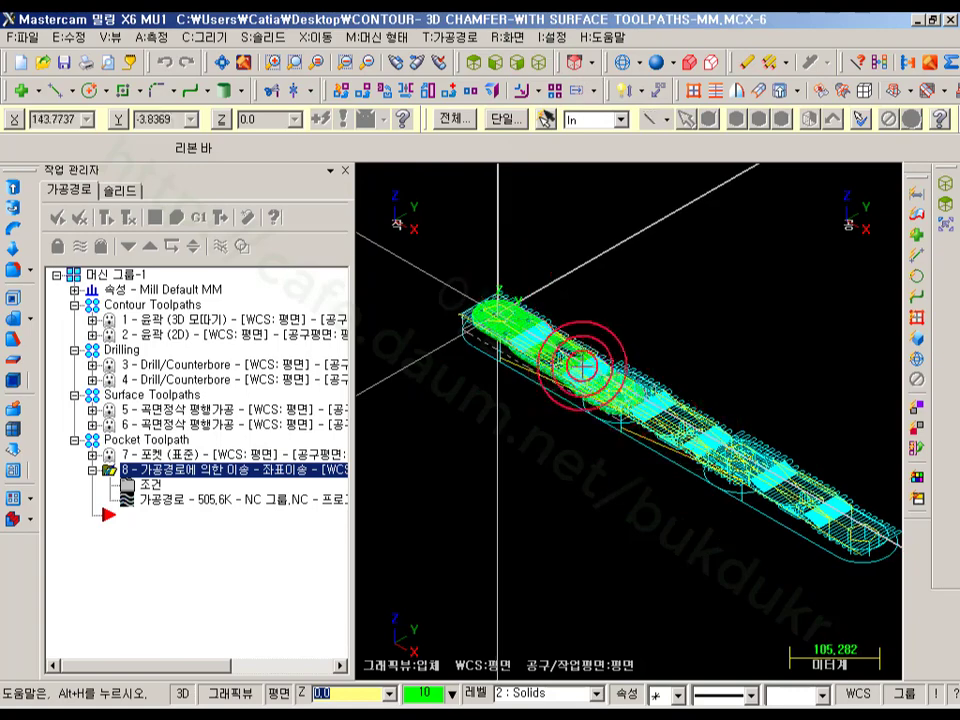
scroll(806, 461, up, 1)
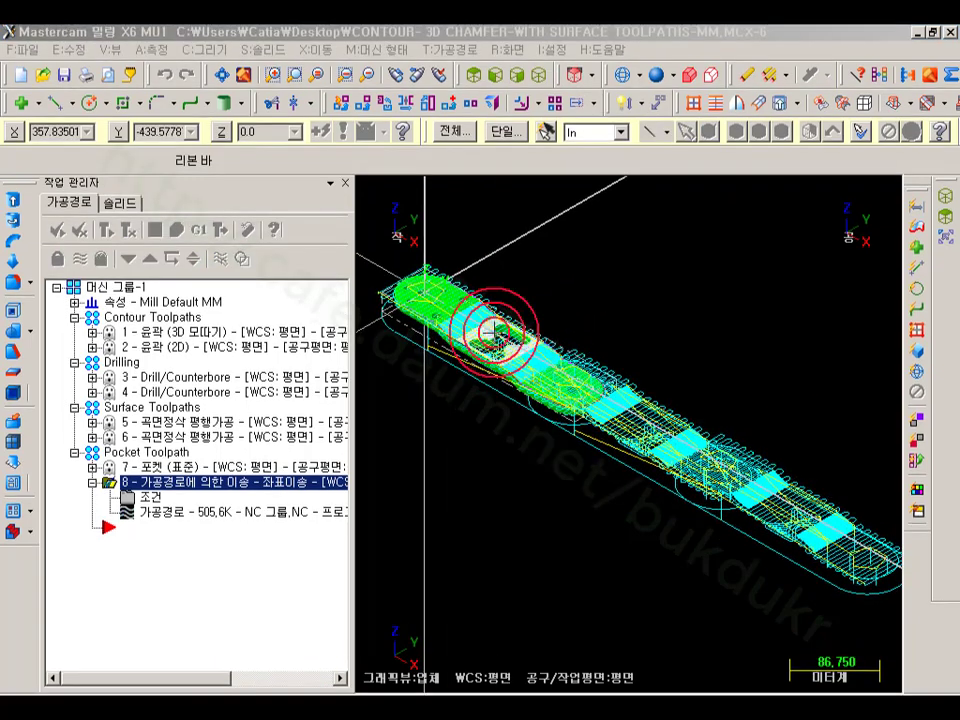
double_click(150, 484)
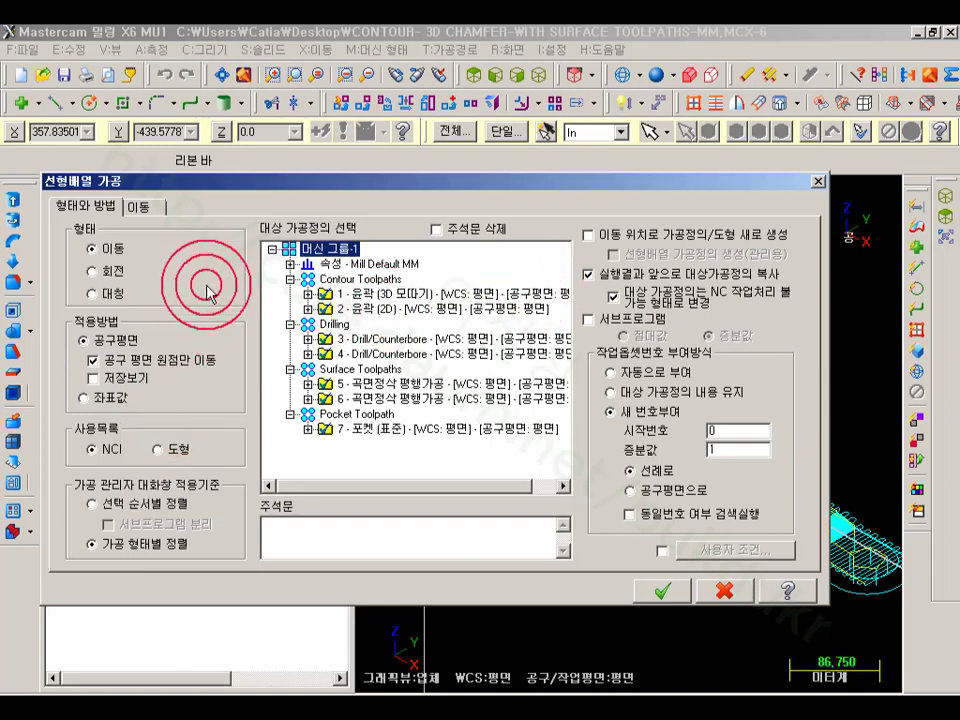
click(84, 398)
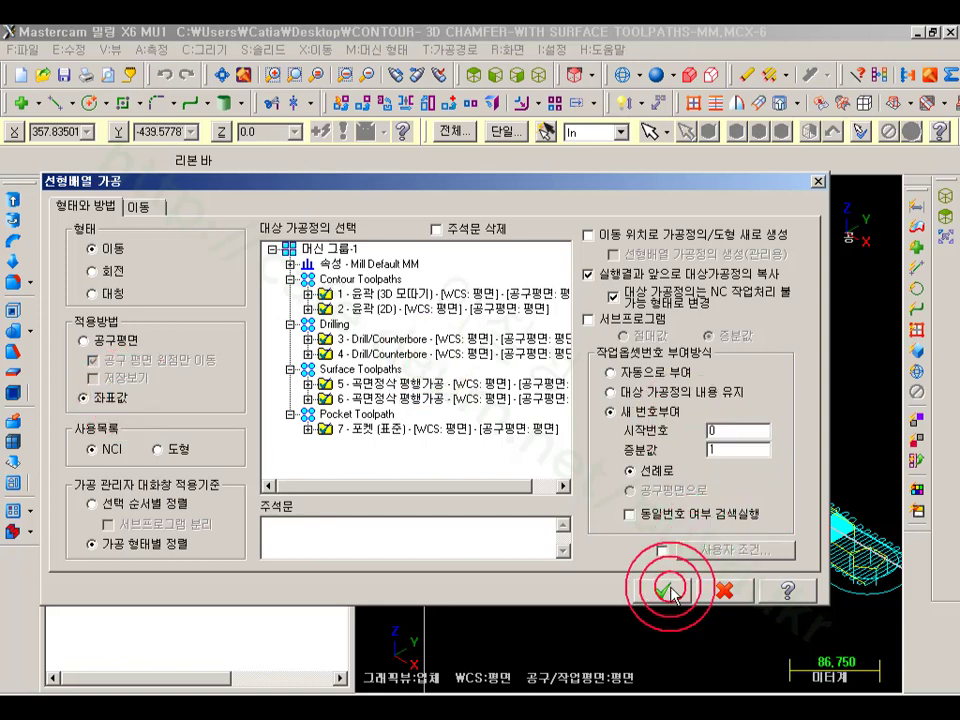
Set operation 8's rectangular X spacing to 400 and regenerate its toolpath.
click(140, 206)
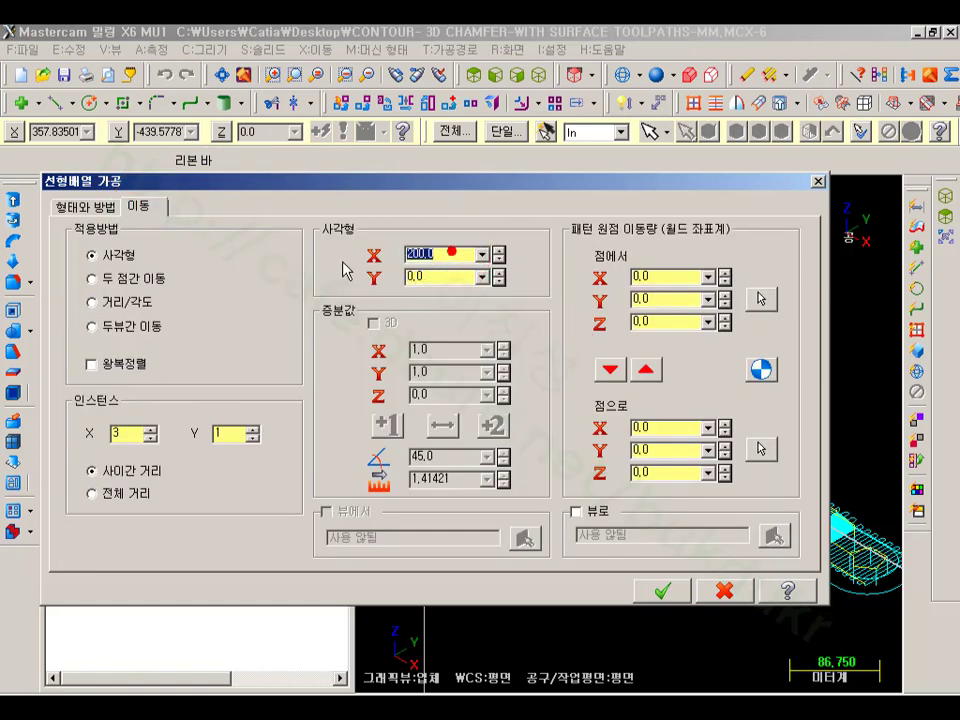
text(00)
click(662, 590)
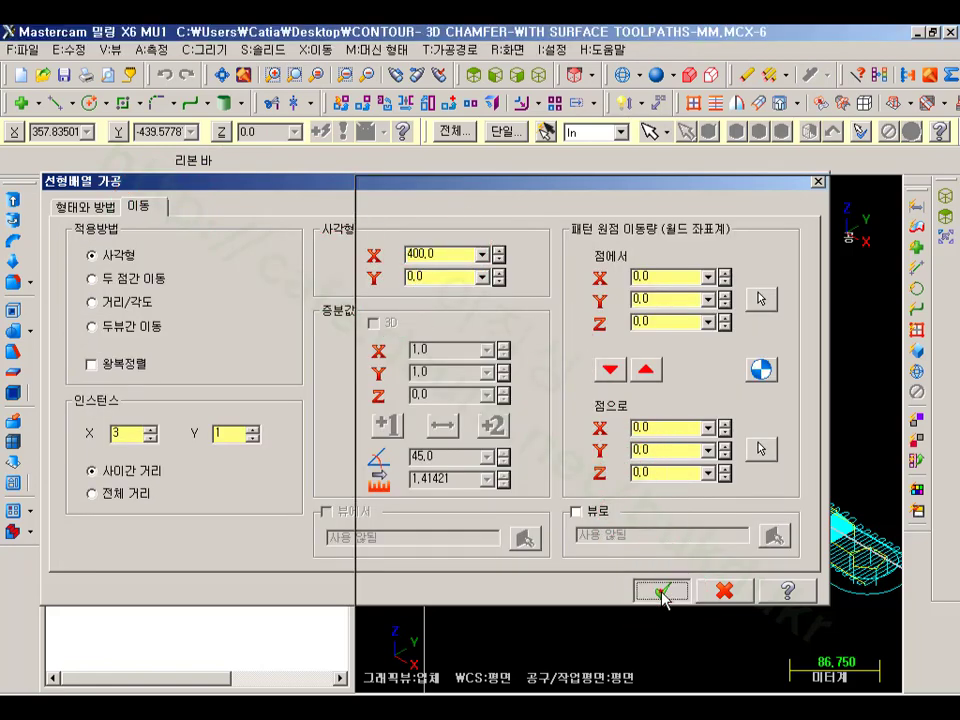
click(104, 231)
scroll(448, 296, down, 11)
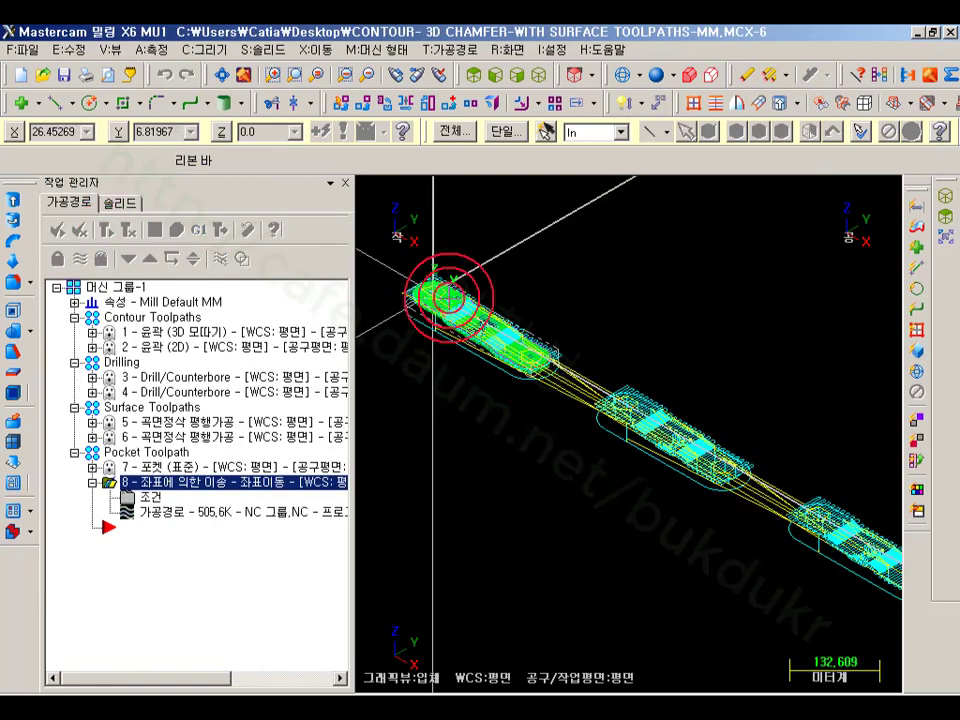
click(622, 520)
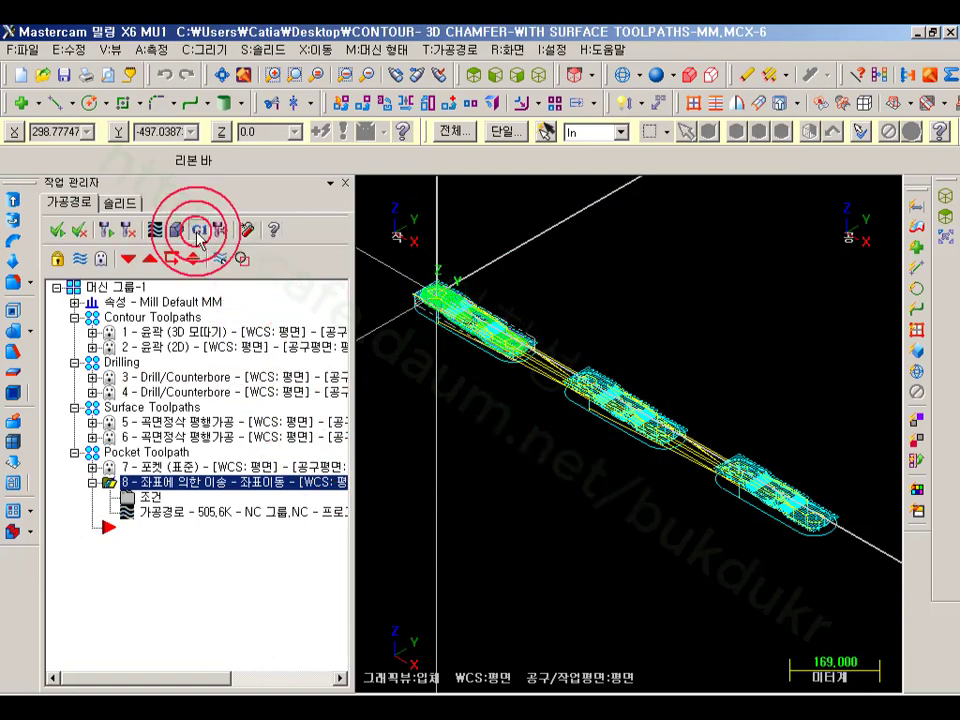
Post operation 8 as NC code, reload the file in CIMCO Edit and view the updated backplot.
click(197, 230)
click(160, 516)
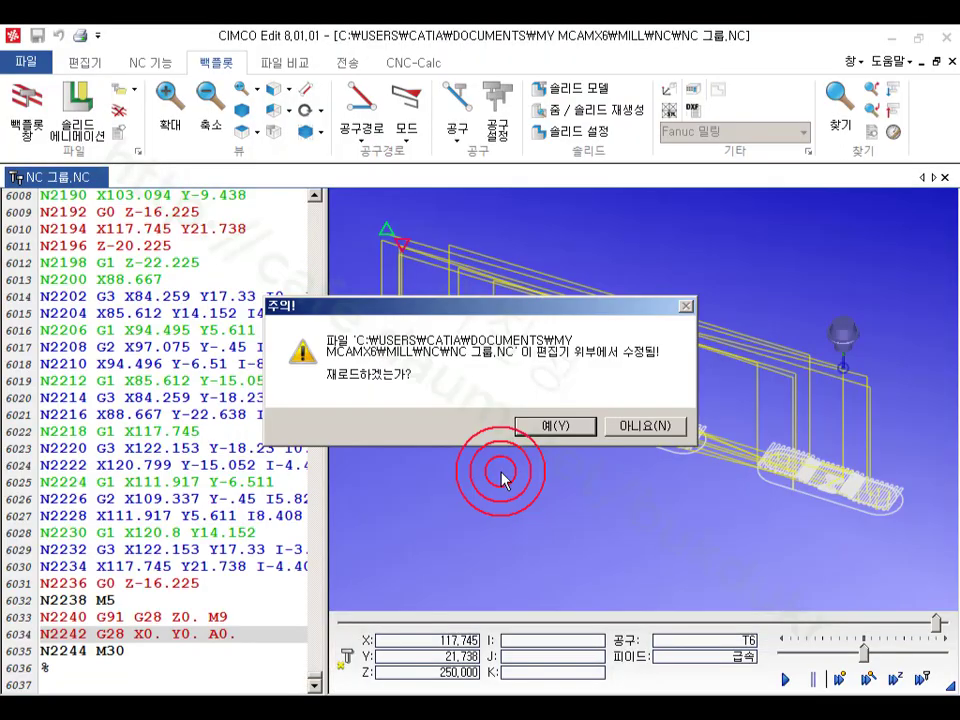
click(547, 427)
drag(546, 432, 754, 542)
click(754, 538)
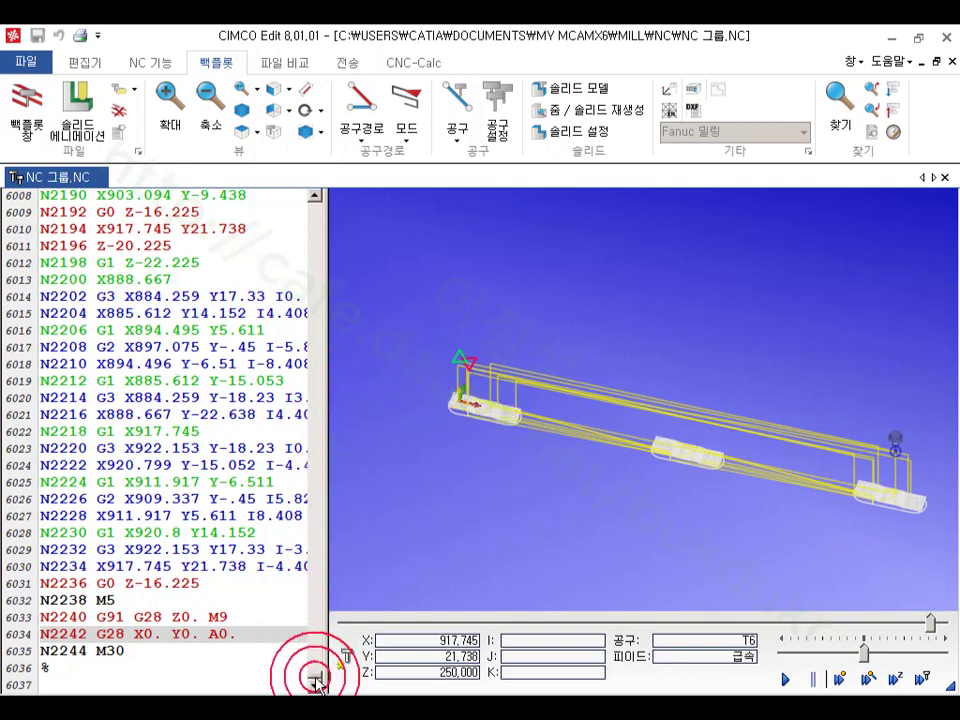
Examine the work offsets and X coordinates at the start of the first two copies in the NC code.
drag(316, 680, 343, 172)
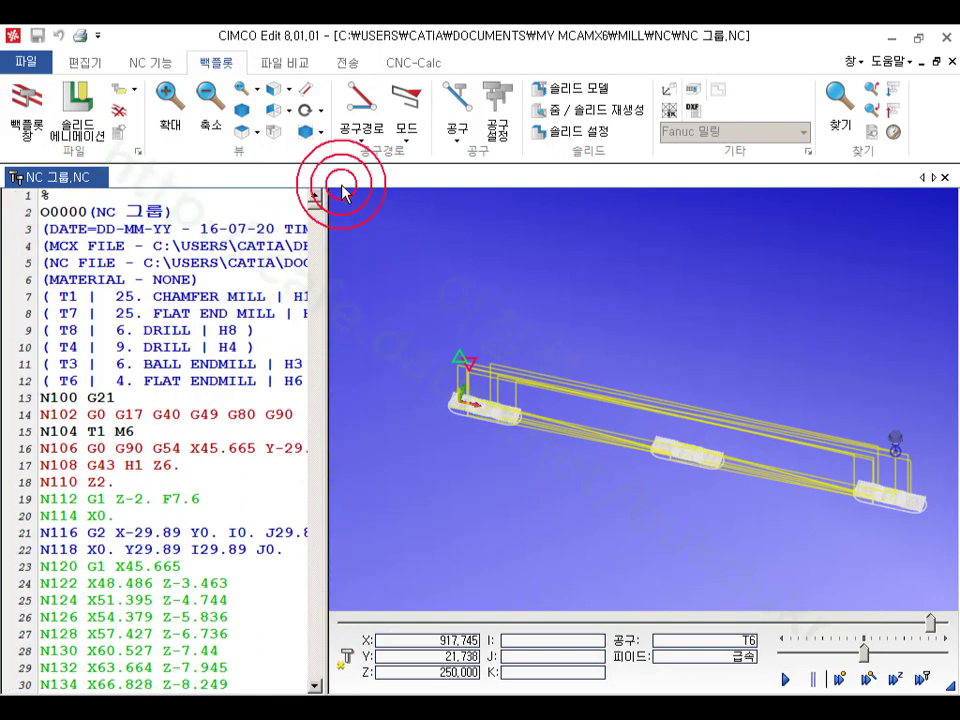
click(192, 452)
scroll(211, 458, down, 1)
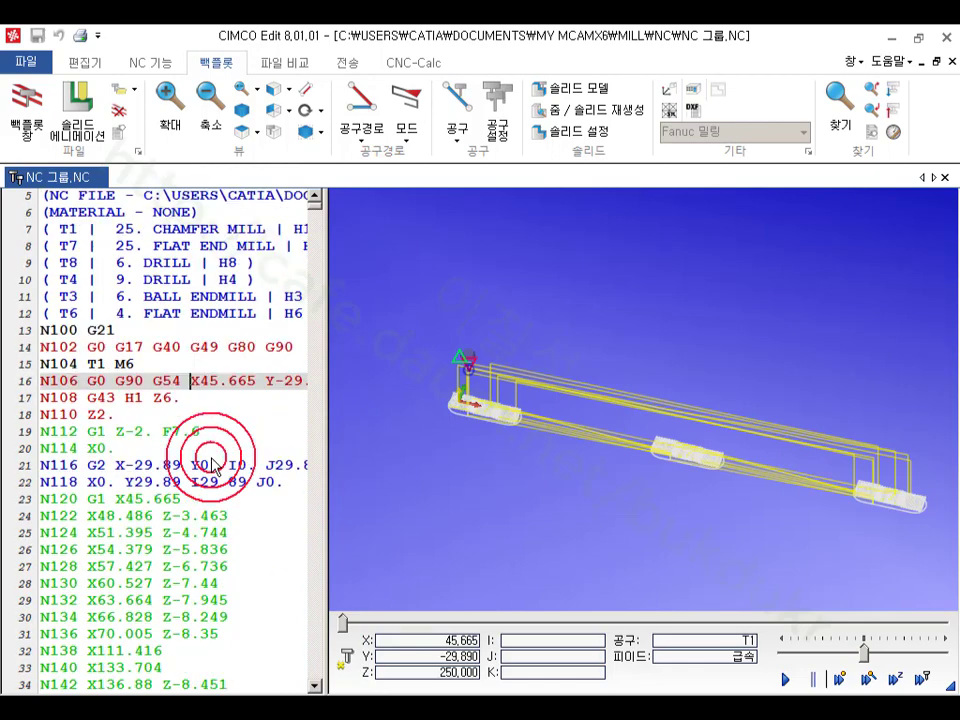
scroll(211, 458, down, 5)
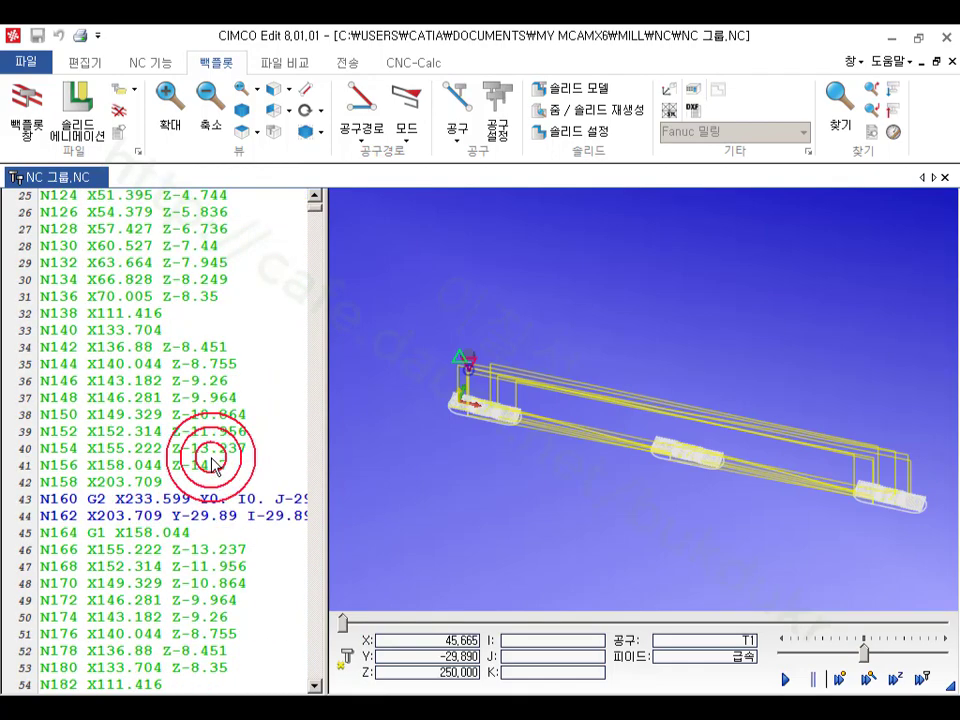
scroll(211, 458, down, 4)
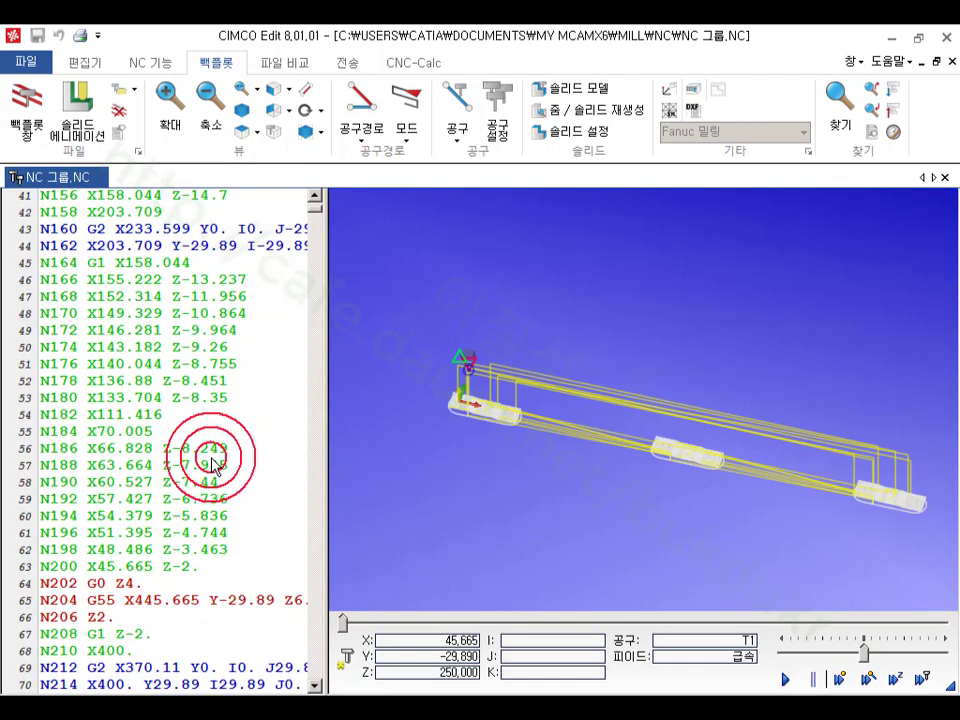
click(117, 600)
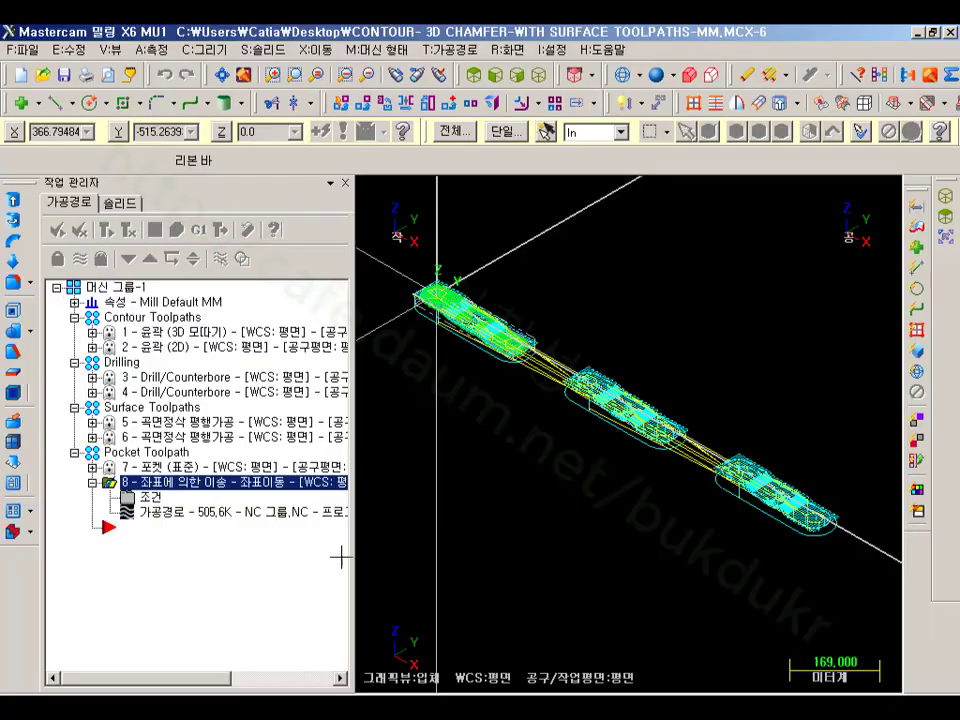
Switch back to Mastercam, set operation 8's work offset numbering to automatic (자동으로 부여) and regenerate its toolpath.
right_click(98, 512)
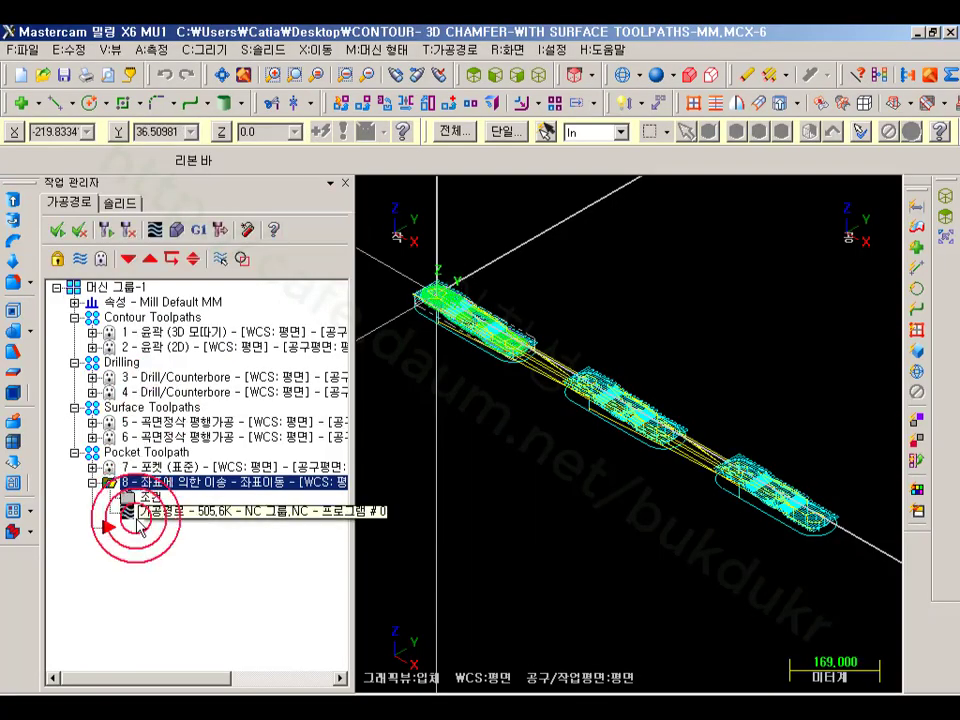
click(145, 497)
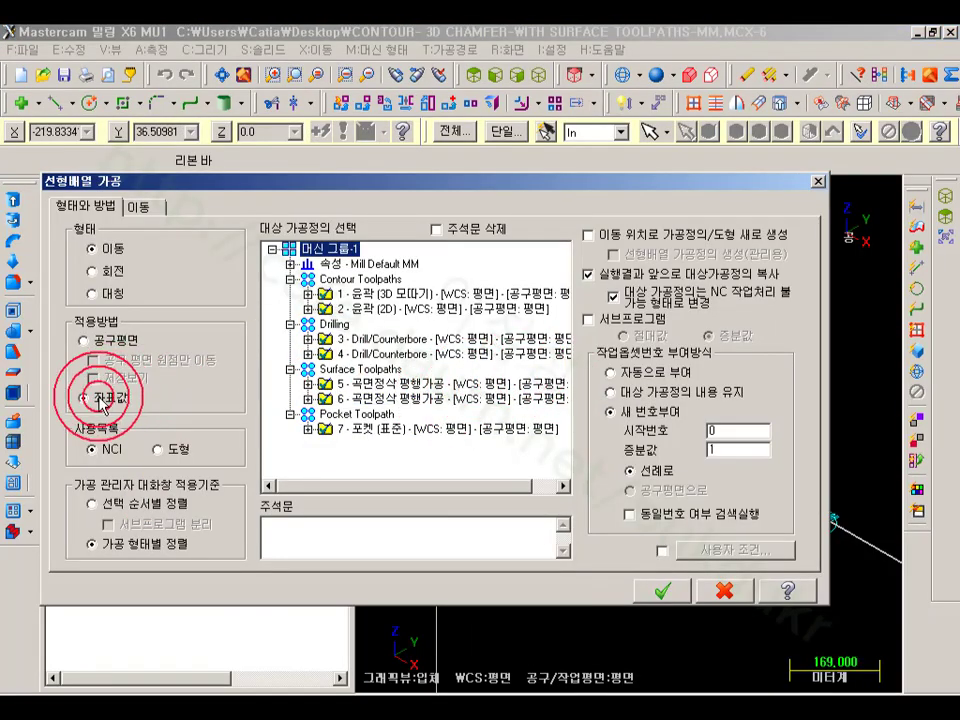
click(617, 372)
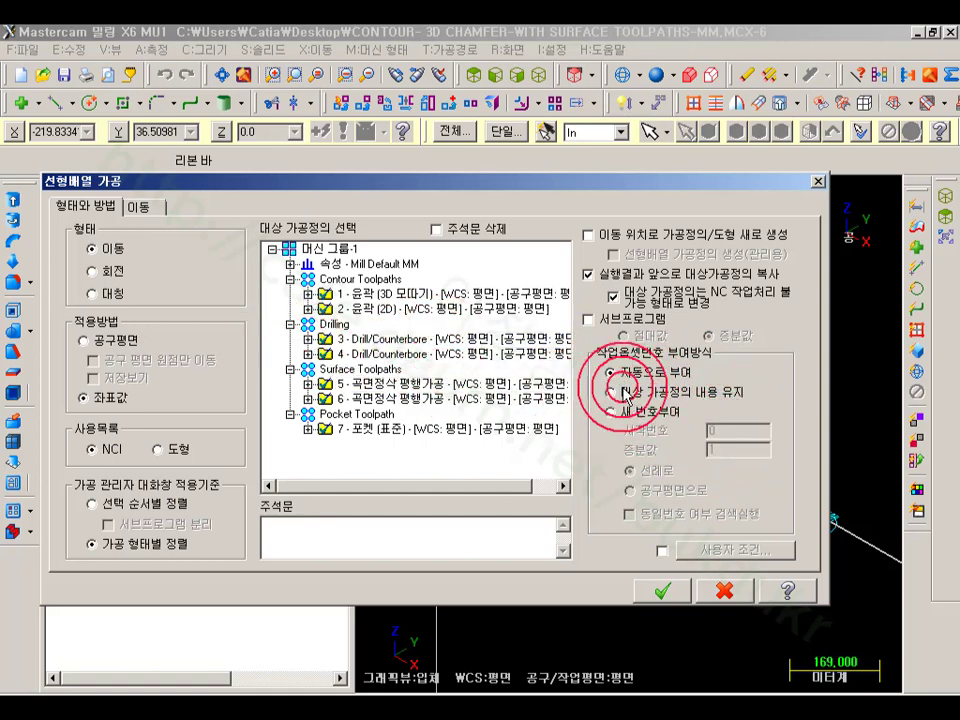
click(643, 594)
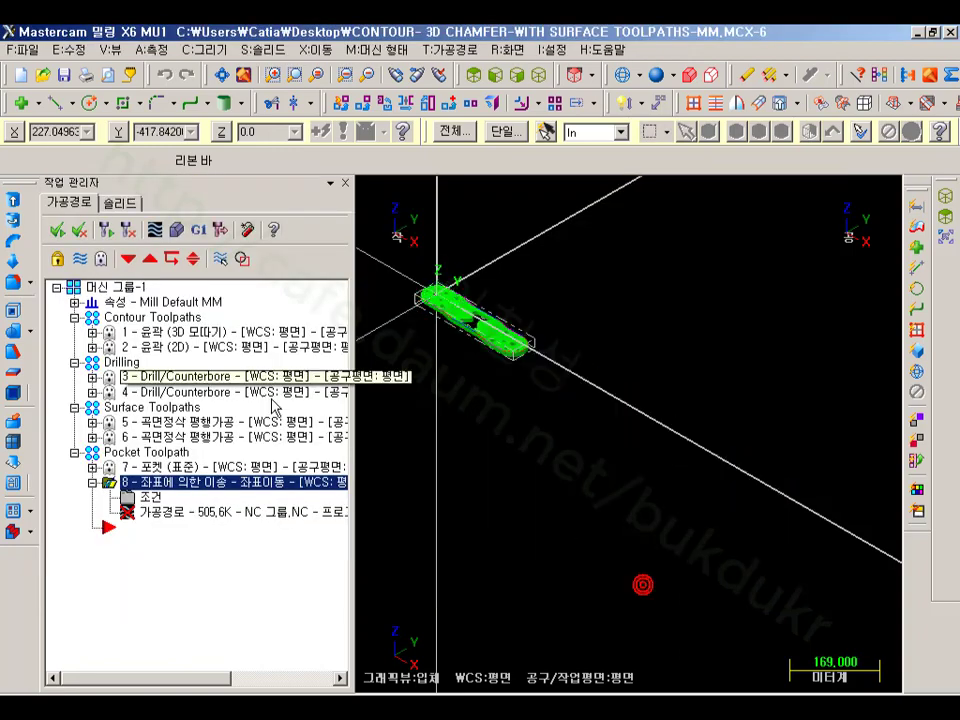
click(105, 229)
Post the NC code with automatic work offset numbering and reload the file in CIMCO Edit.
click(197, 228)
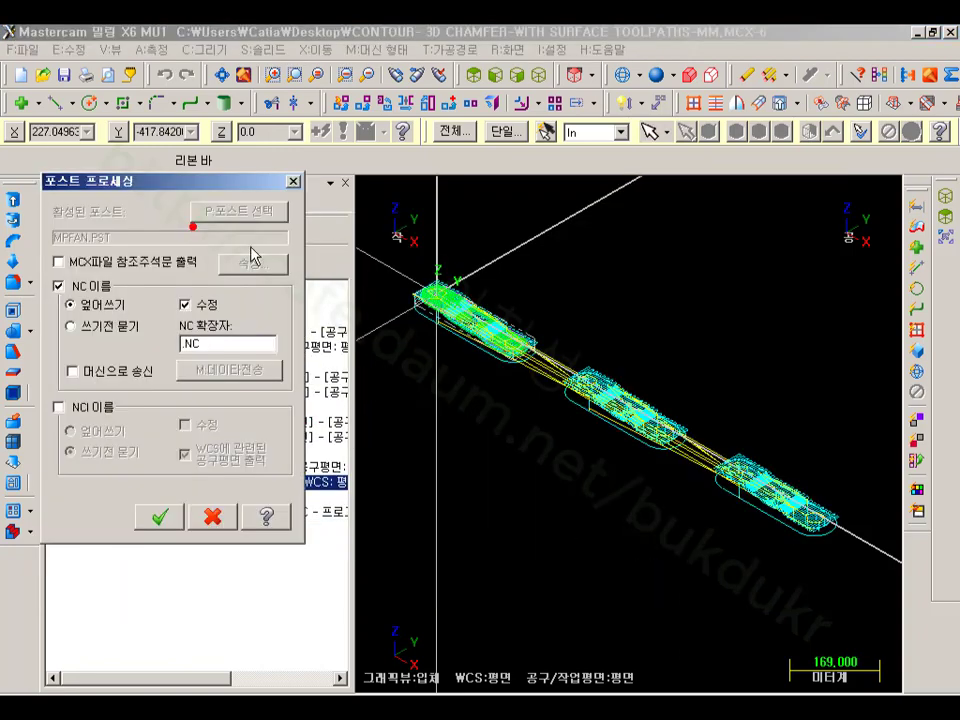
click(161, 517)
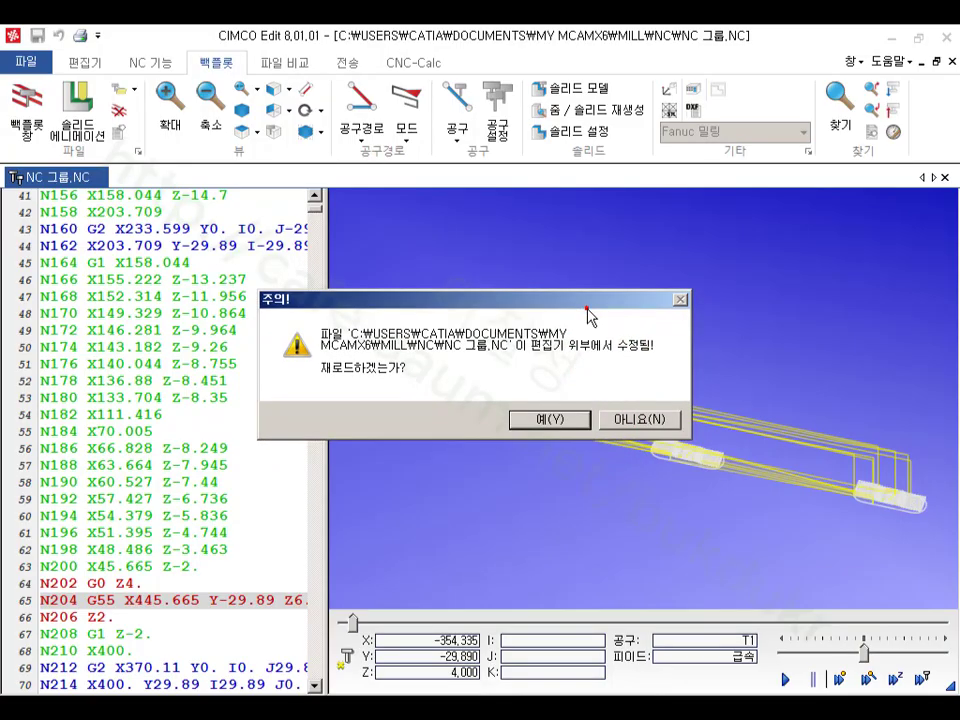
drag(581, 305, 375, 75)
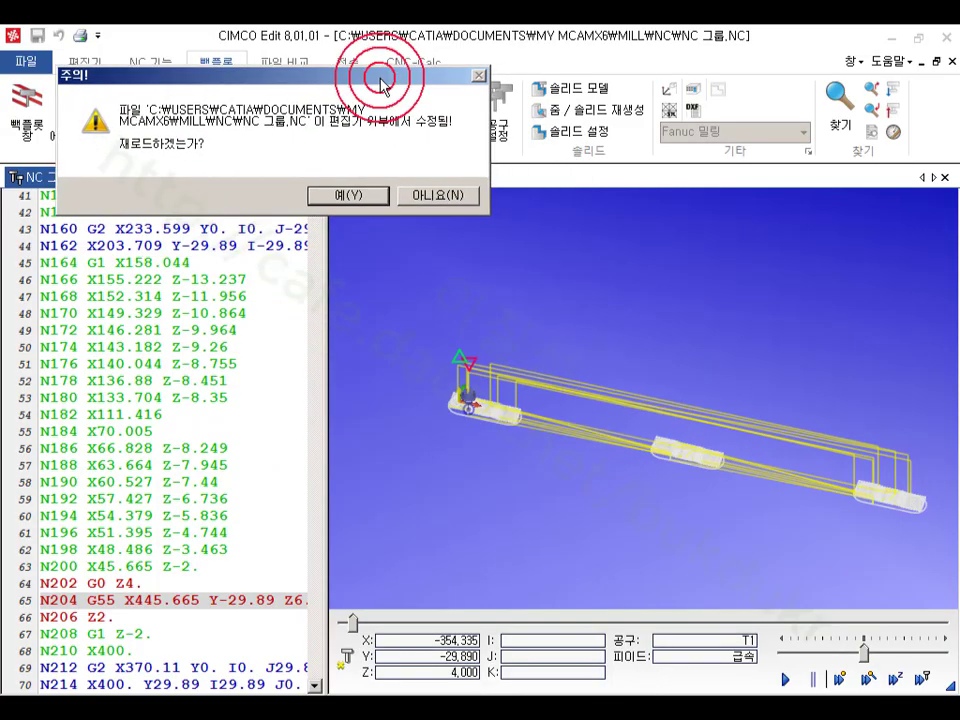
click(366, 194)
Examine the reloaded NC code from its start through the move to the second copy for work offset calls and X coordinates.
scroll(558, 424, up, 5)
scroll(803, 449, down, 4)
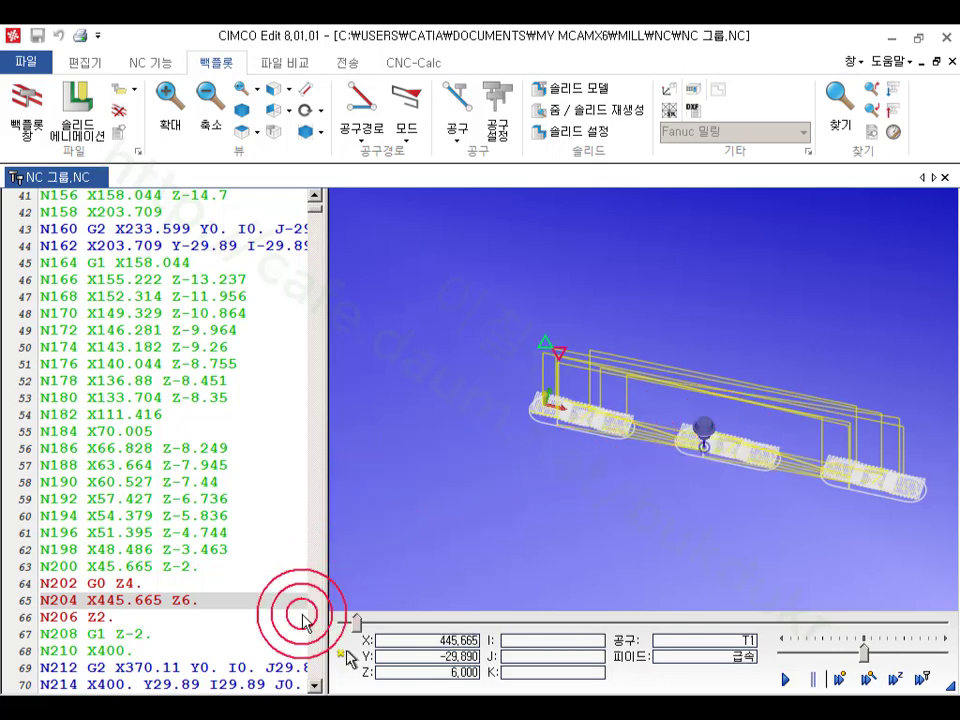
click(250, 533)
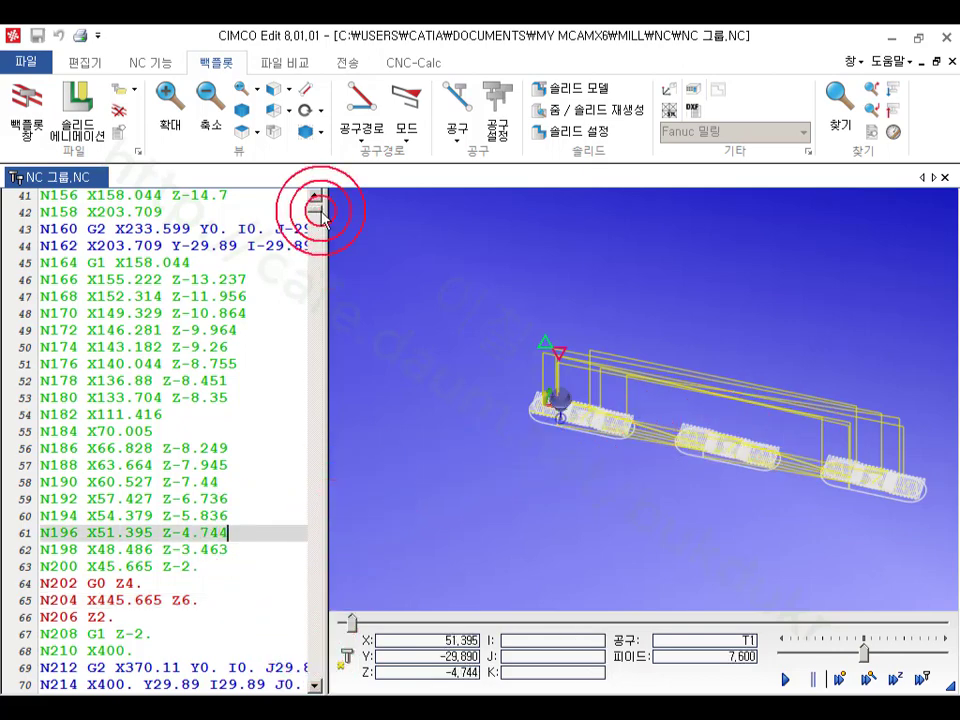
drag(322, 215, 328, 176)
click(208, 414)
click(185, 448)
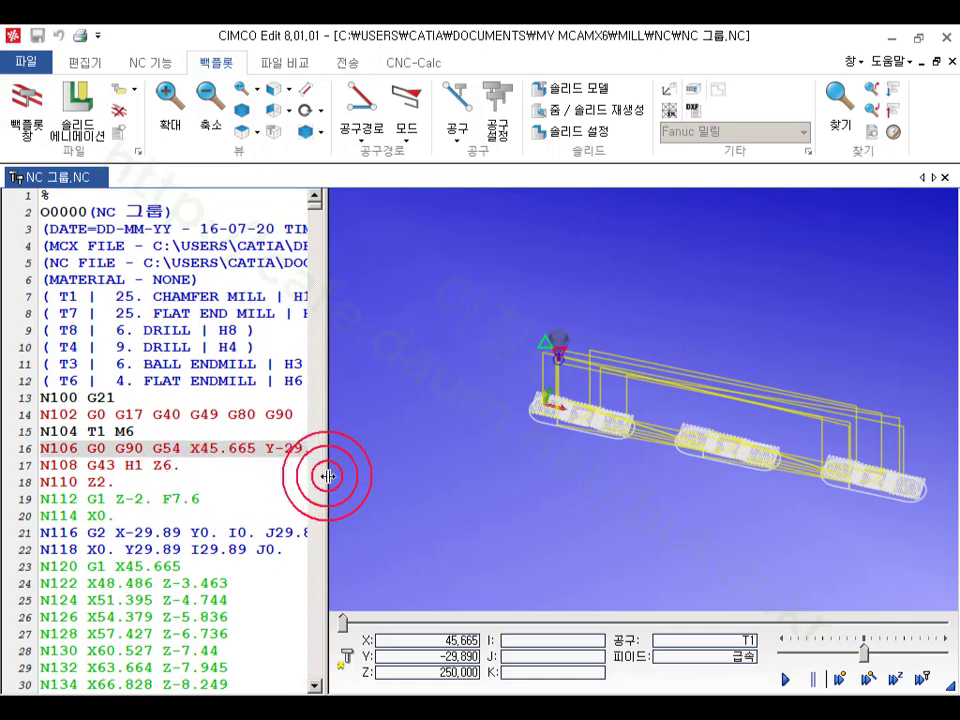
drag(328, 476, 510, 480)
scroll(220, 505, down, 5)
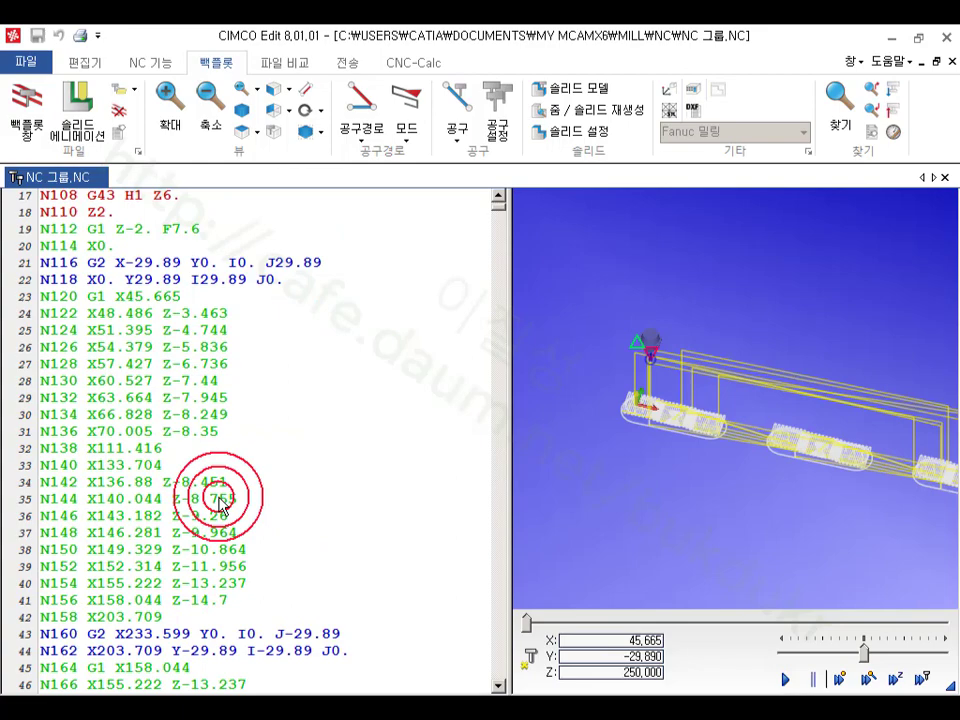
scroll(220, 505, down, 8)
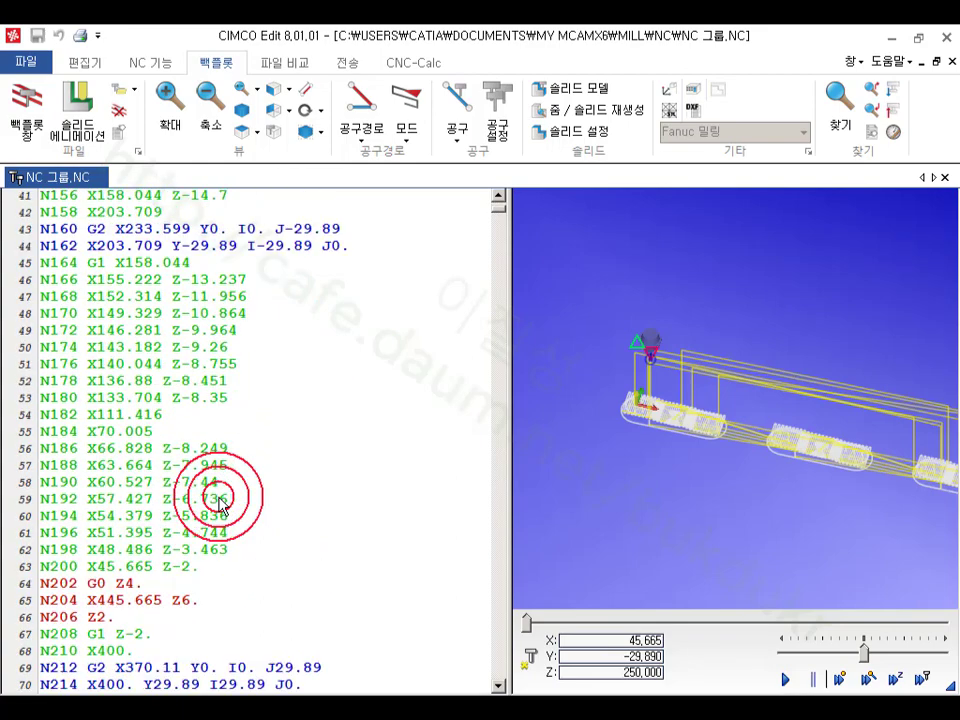
scroll(220, 505, down, 3)
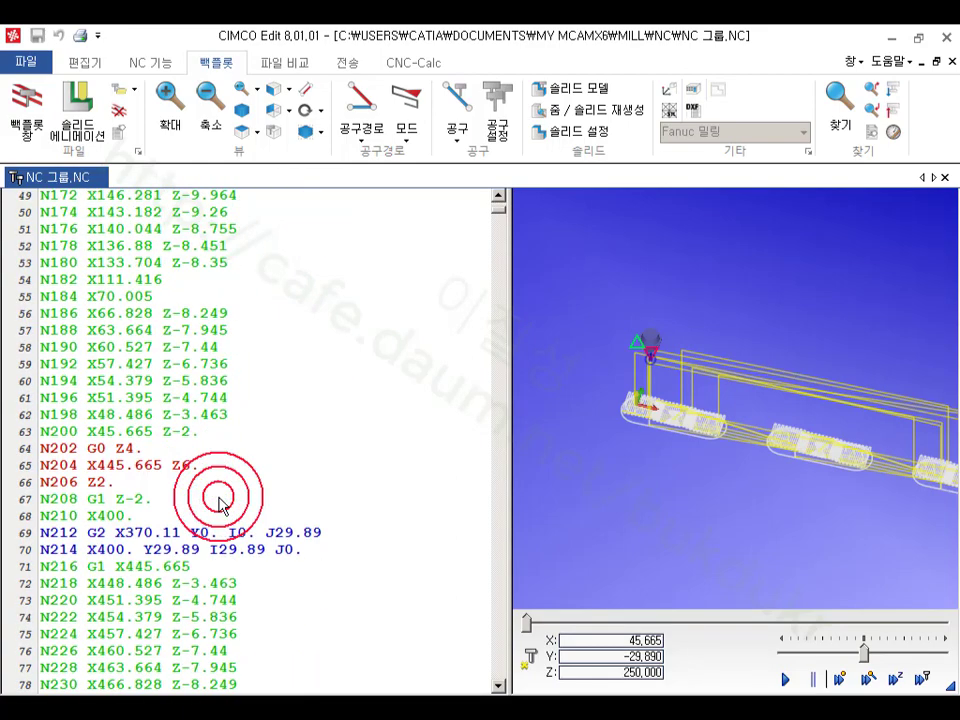
Examine the X coordinates at the move to the second copy and the three copies' layout in an enlarged backplot.
scroll(220, 505, down, 4)
scroll(221, 505, up, 7)
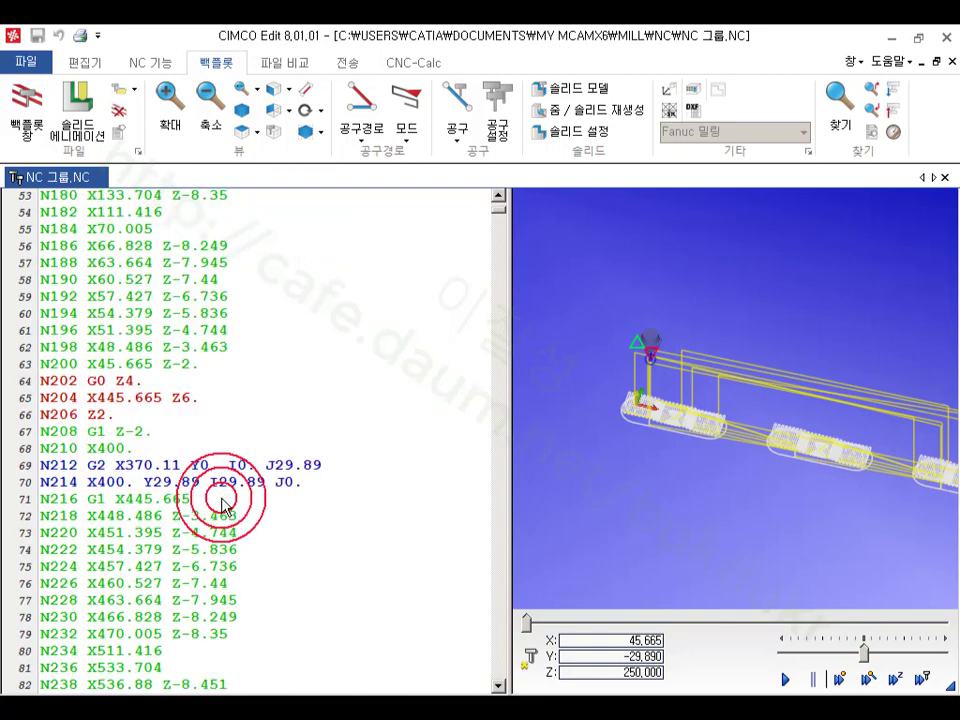
drag(515, 460, 386, 450)
scroll(710, 450, up, 5)
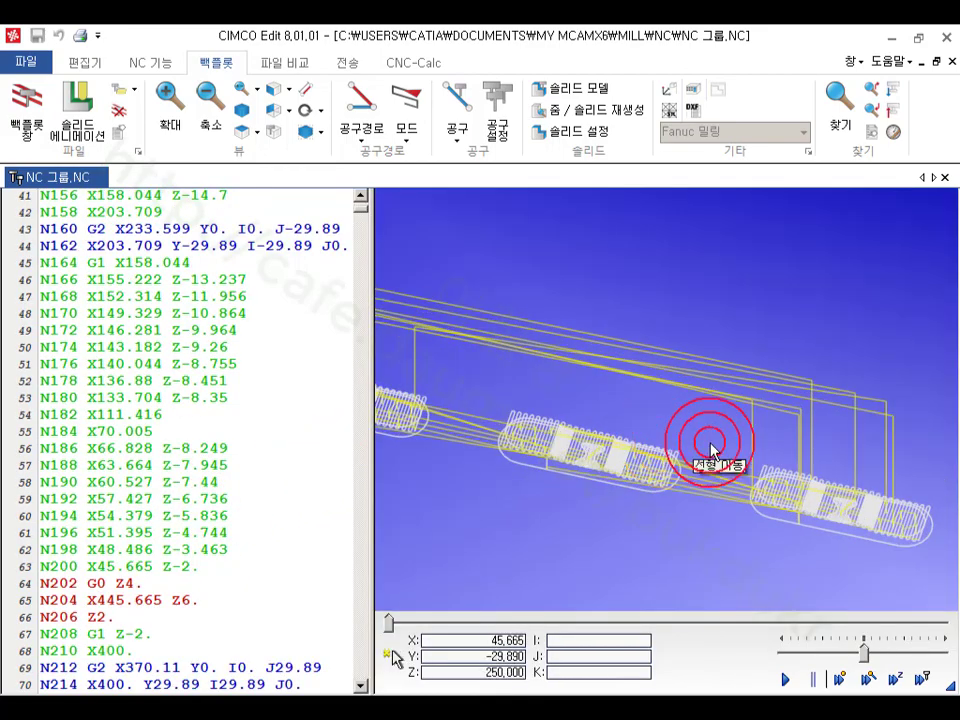
scroll(711, 449, down, 4)
scroll(682, 462, up, 1)
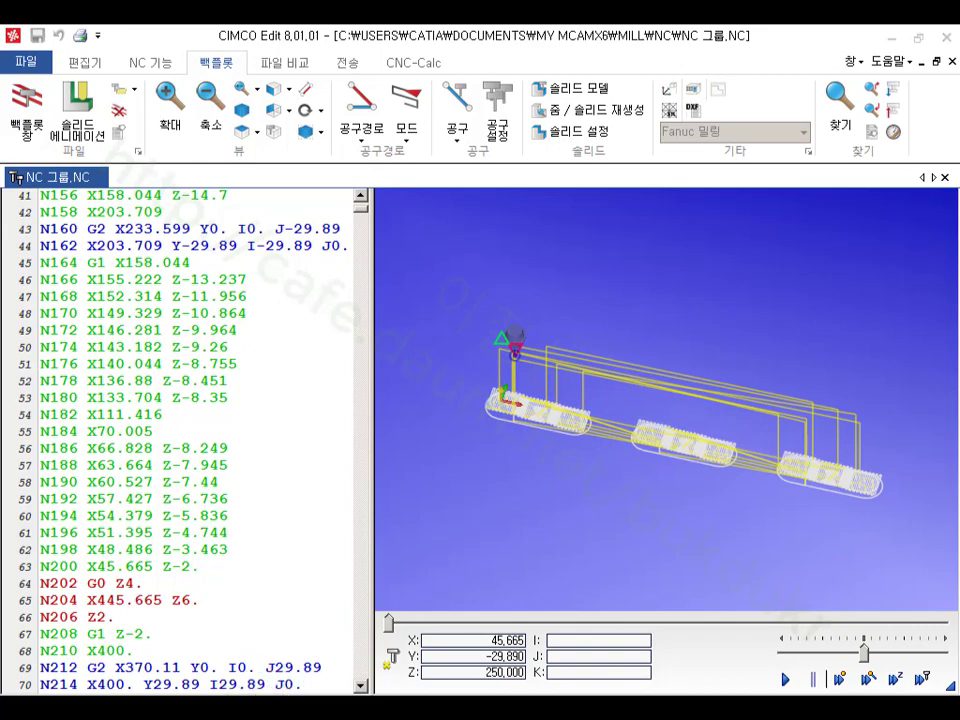
Switch to Mastercam, set operation 8's X spacing between copies to 200 and regenerate its toolpath.
key(alt+Tab)
click(153, 496)
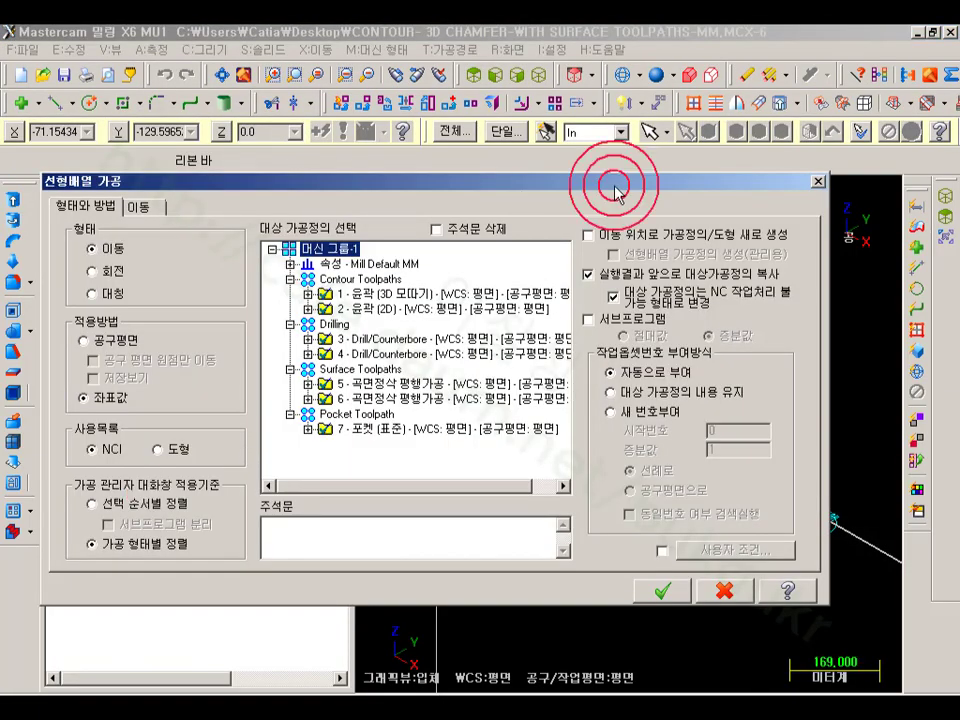
click(140, 206)
double_click(449, 244)
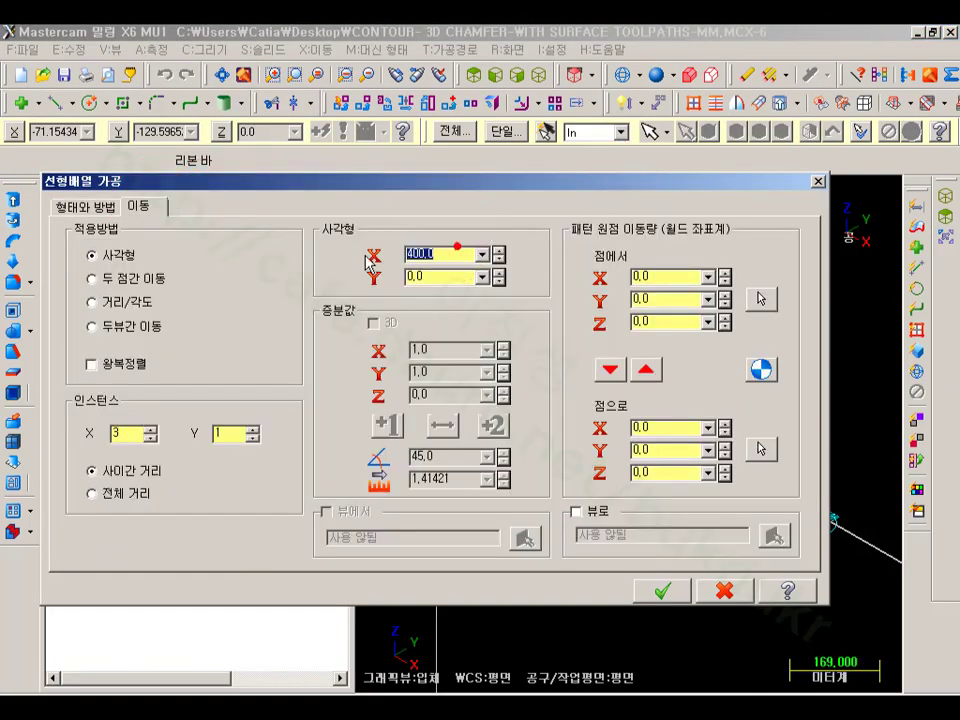
click(527, 258)
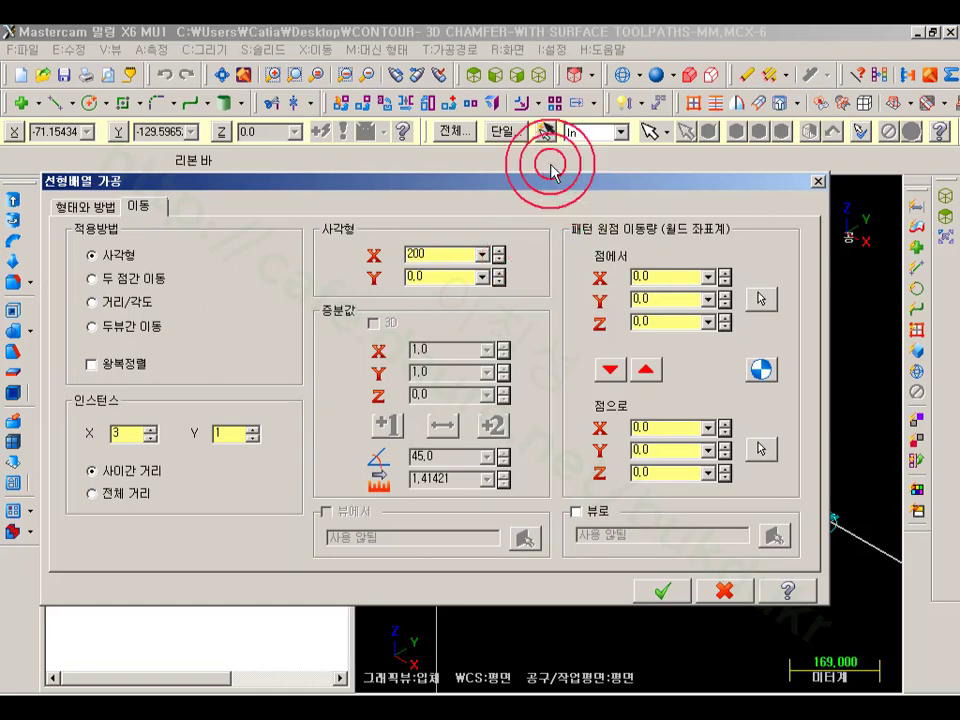
click(663, 590)
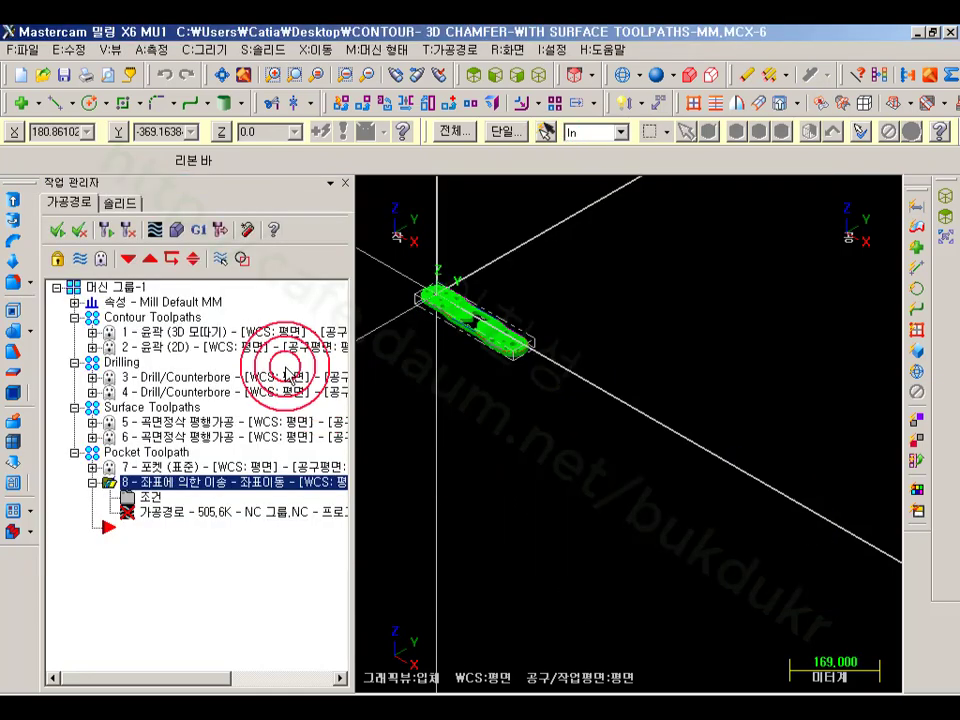
click(107, 228)
scroll(504, 291, up, 3)
scroll(472, 375, up, 2)
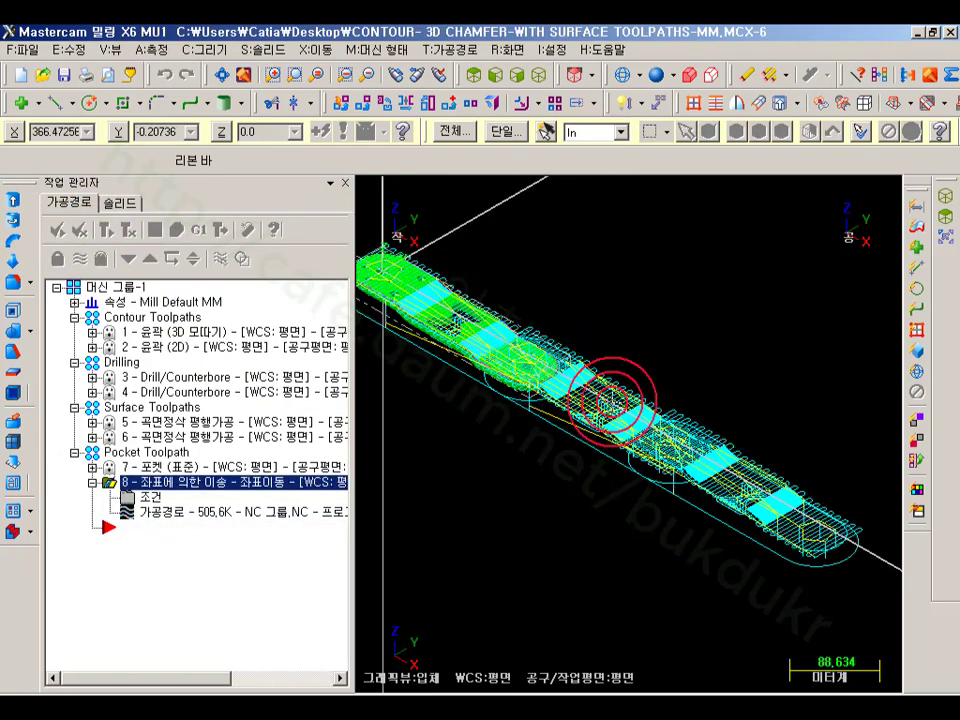
scroll(720, 388, down, 1)
Post the NC code with the 200 mm spacing, overwriting the existing file, and reload it in CIMCO Edit.
click(197, 229)
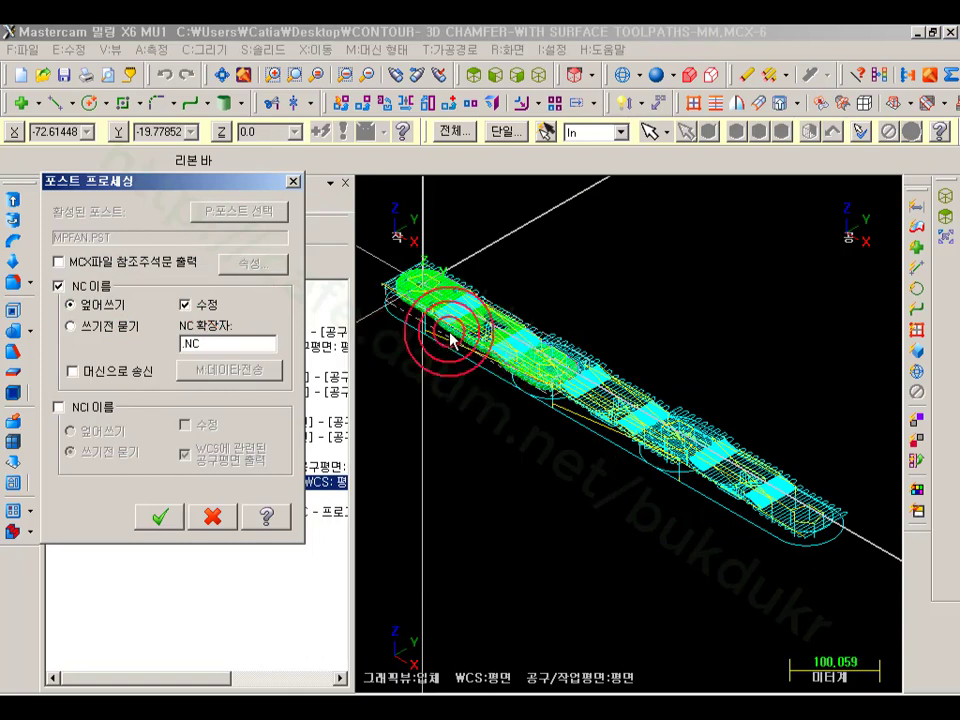
click(162, 515)
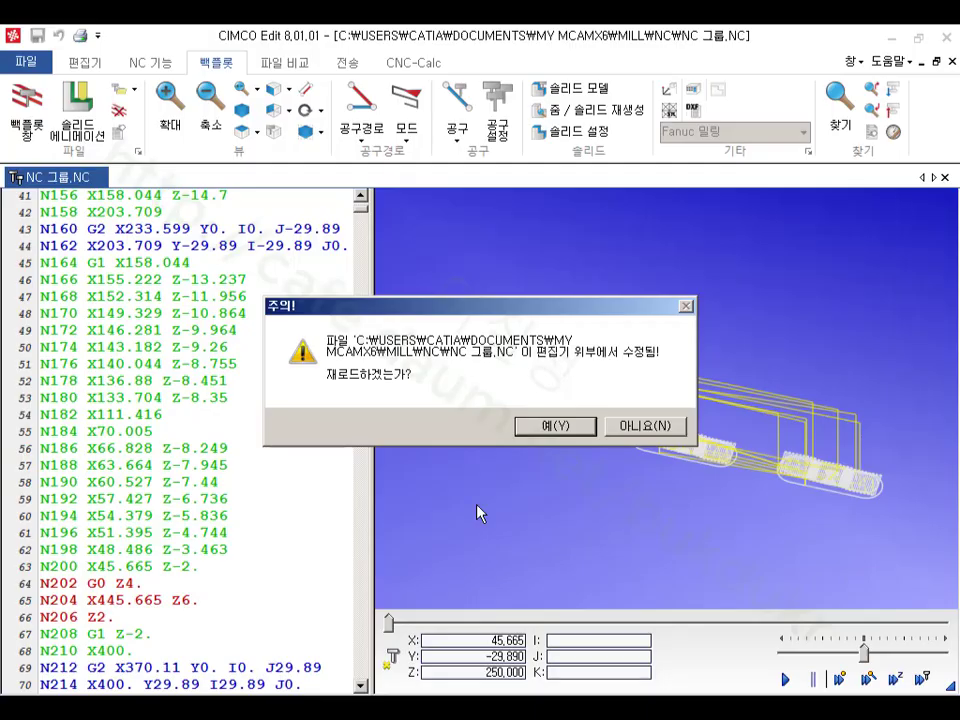
drag(536, 307, 380, 78)
click(397, 191)
Inspect how closely the three copies follow one another in the reloaded backplot.
scroll(546, 381, up, 3)
scroll(574, 439, up, 3)
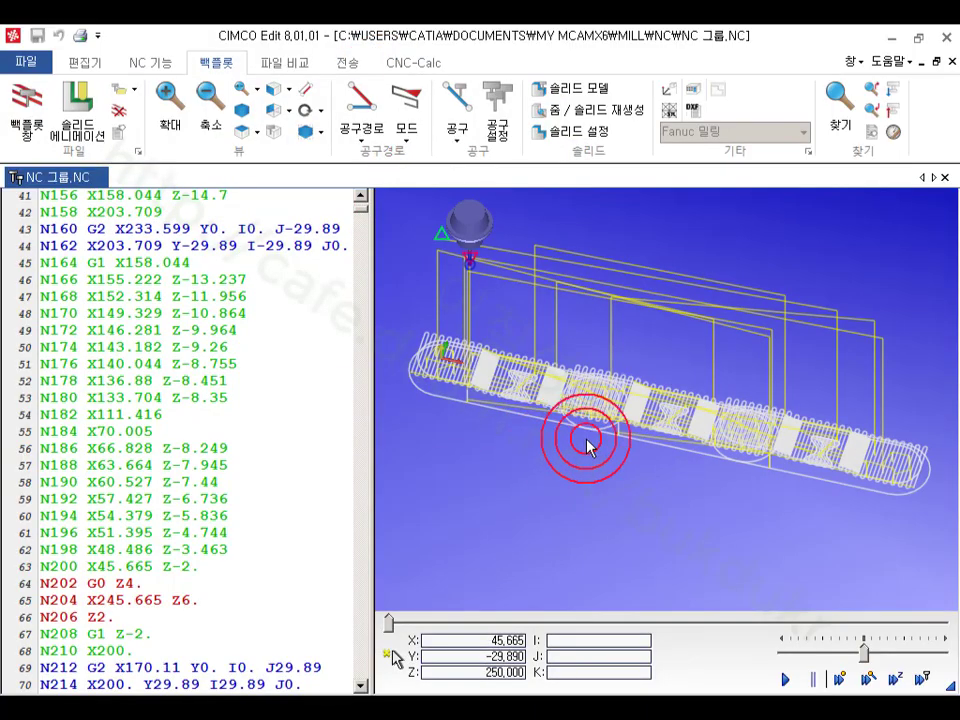
scroll(589, 418, up, 2)
scroll(621, 487, up, 2)
scroll(621, 487, down, 3)
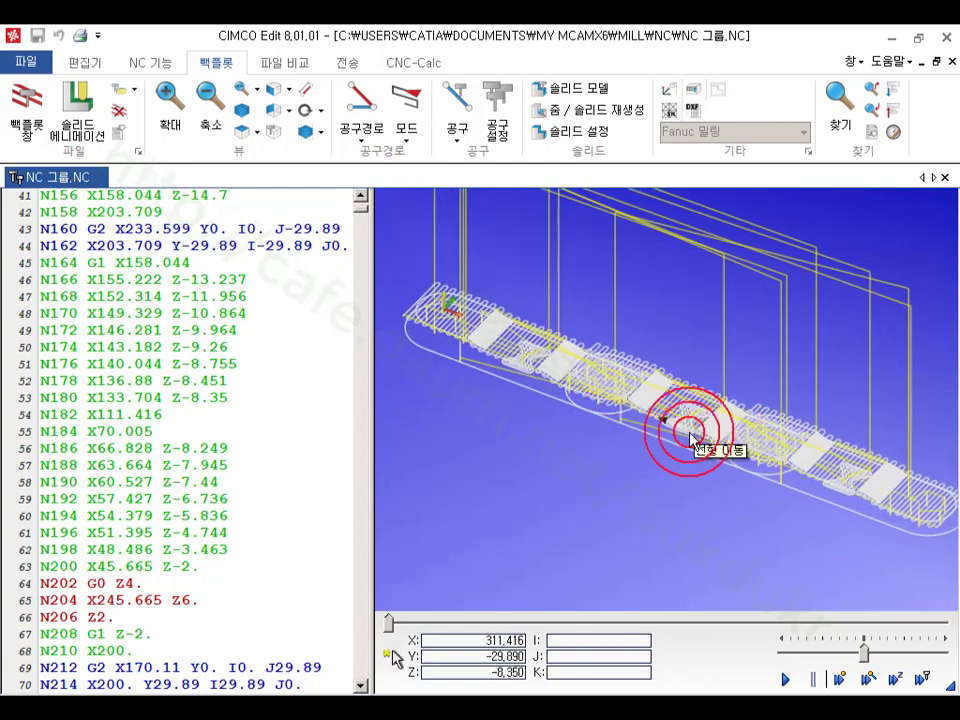
click(660, 378)
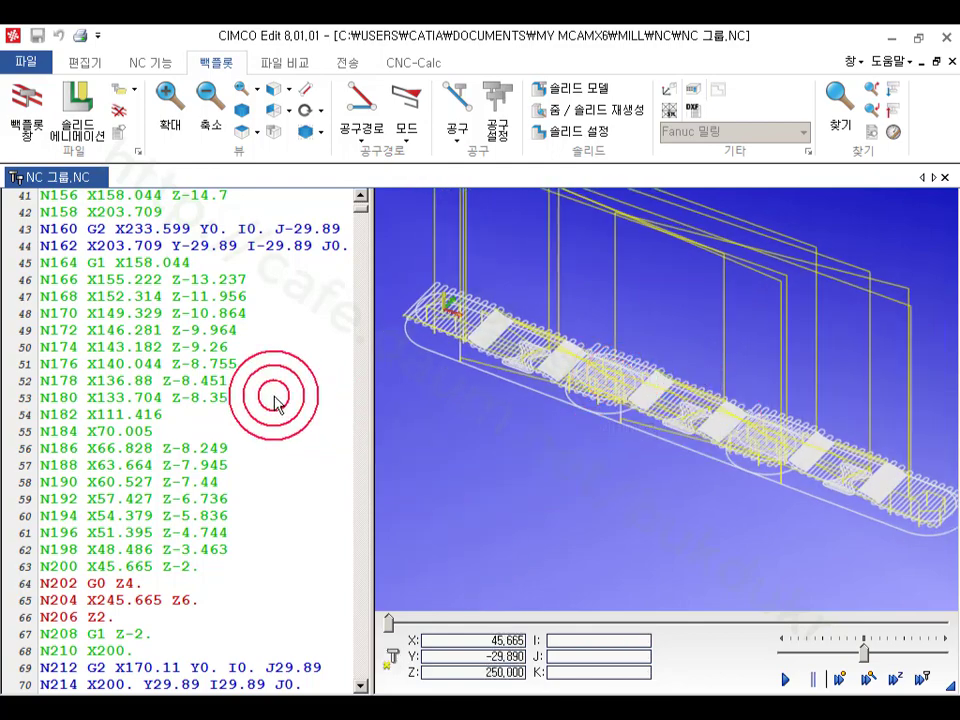
Examine the G54 call at the start of the NC code and trace the 200 mm distances between the copies' origins.
drag(360, 210, 360, 198)
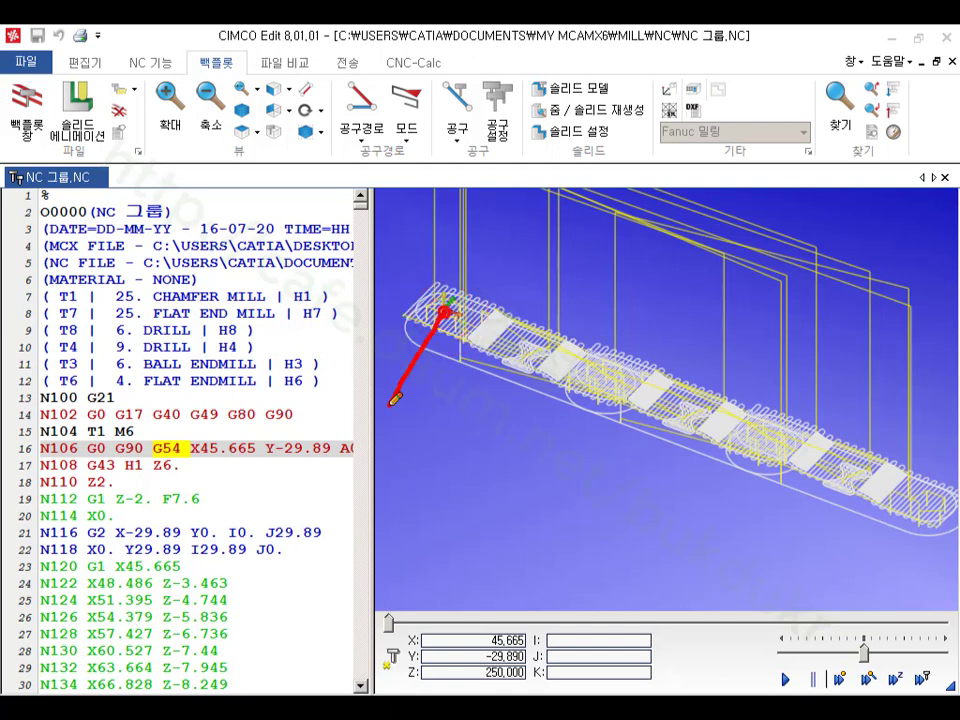
drag(606, 381, 538, 462)
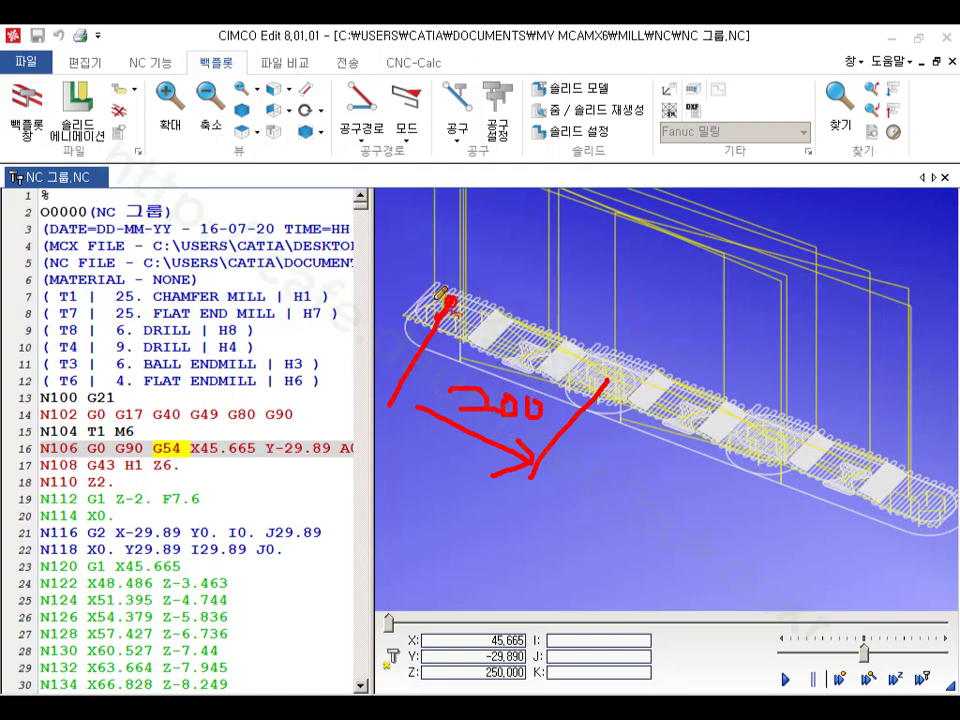
mouse_move(726, 386)
mouse_down()
mouse_move(720, 440)
mouse_move(605, 383)
mouse_up()
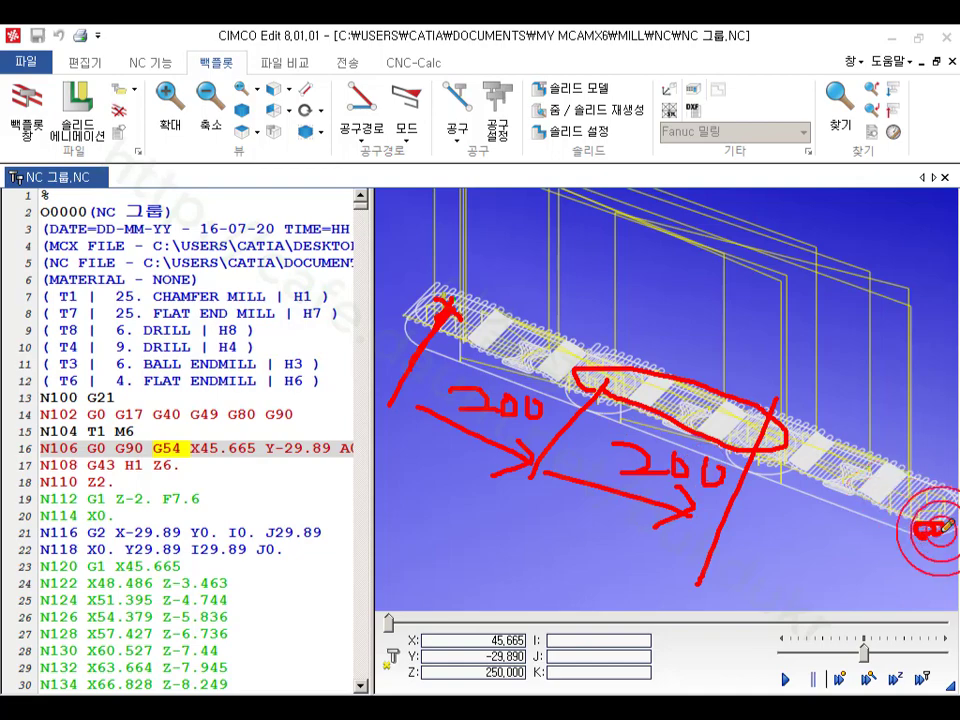
drag(941, 531, 930, 524)
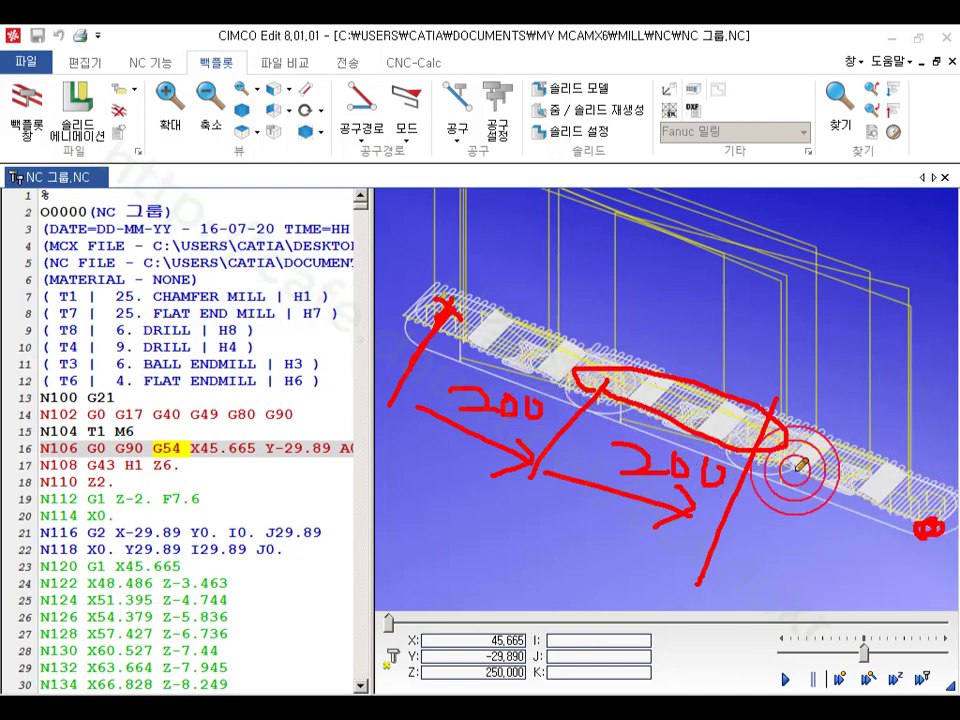
right_click(722, 500)
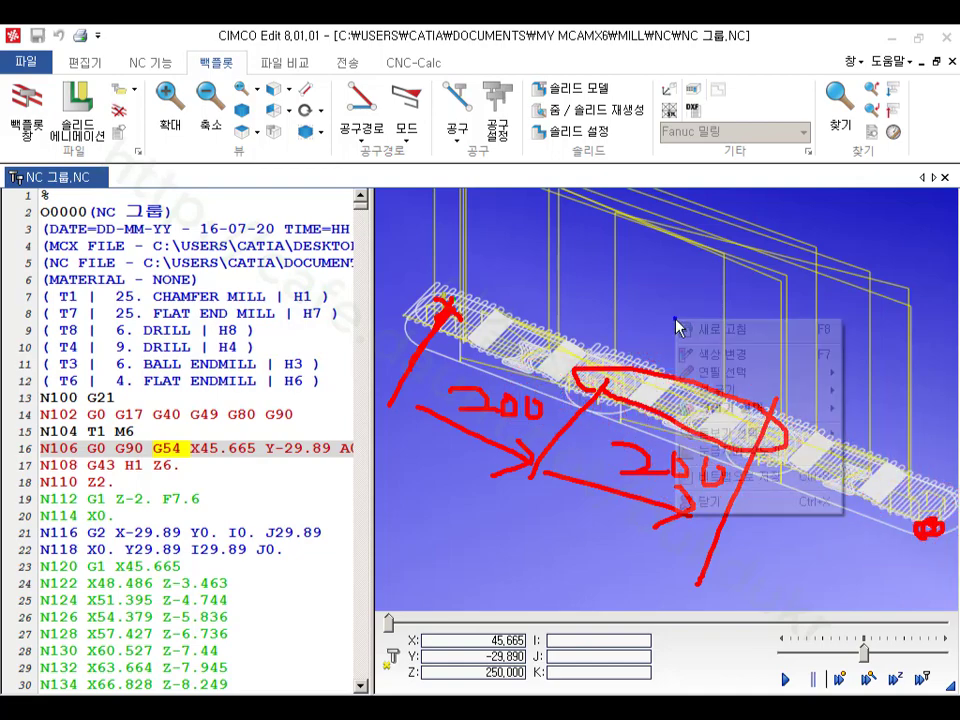
click(722, 500)
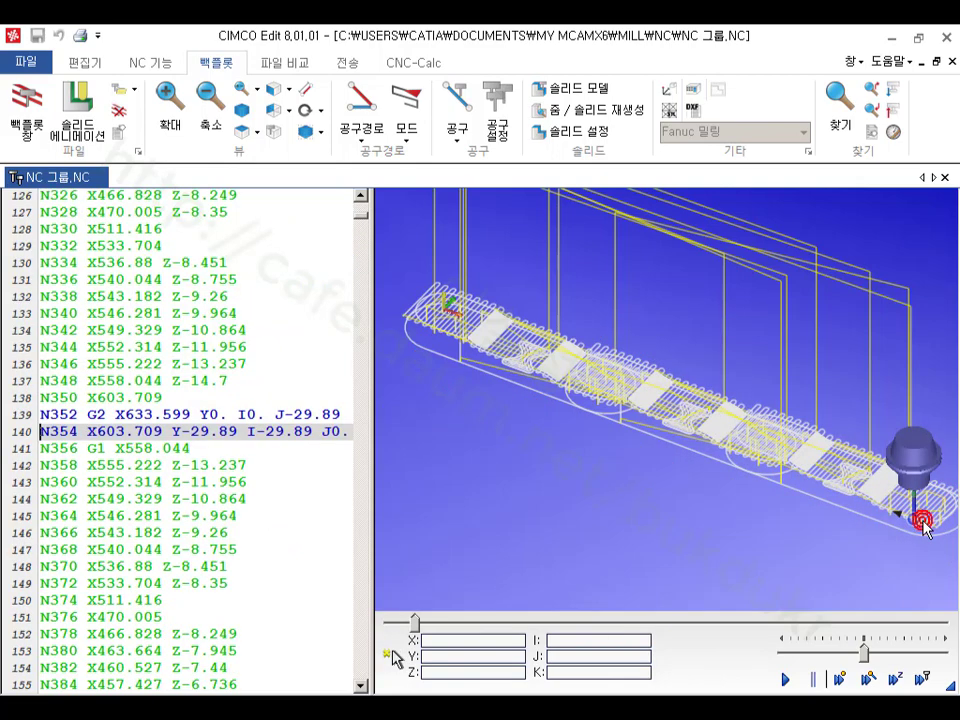
Check the X coordinate in the NC code for the end arc of the third copy.
click(222, 455)
drag(88, 436, 168, 437)
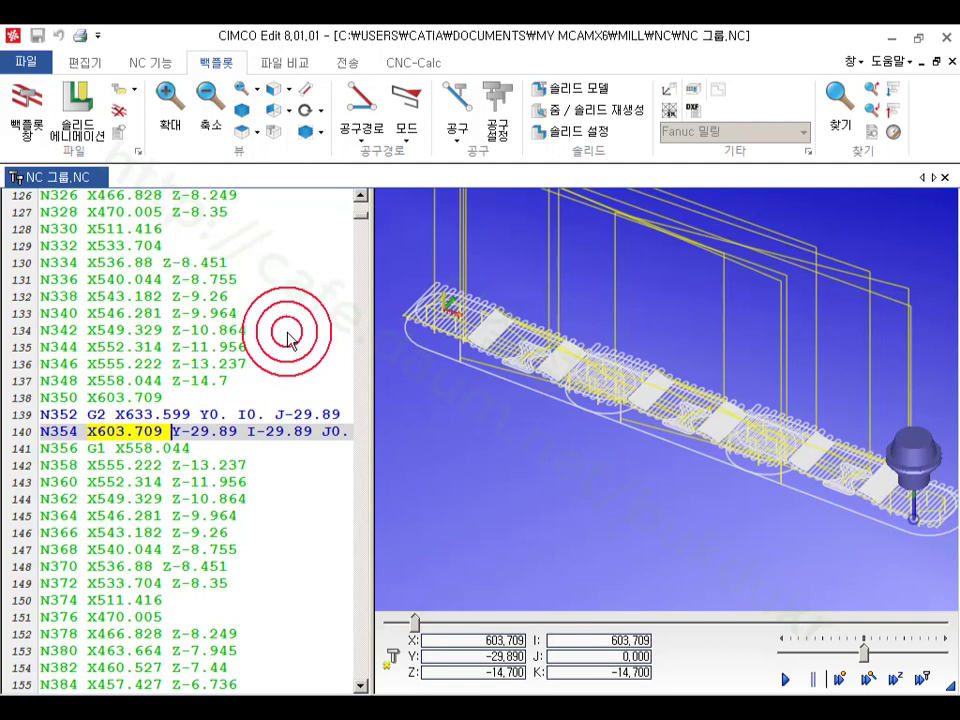
click(114, 434)
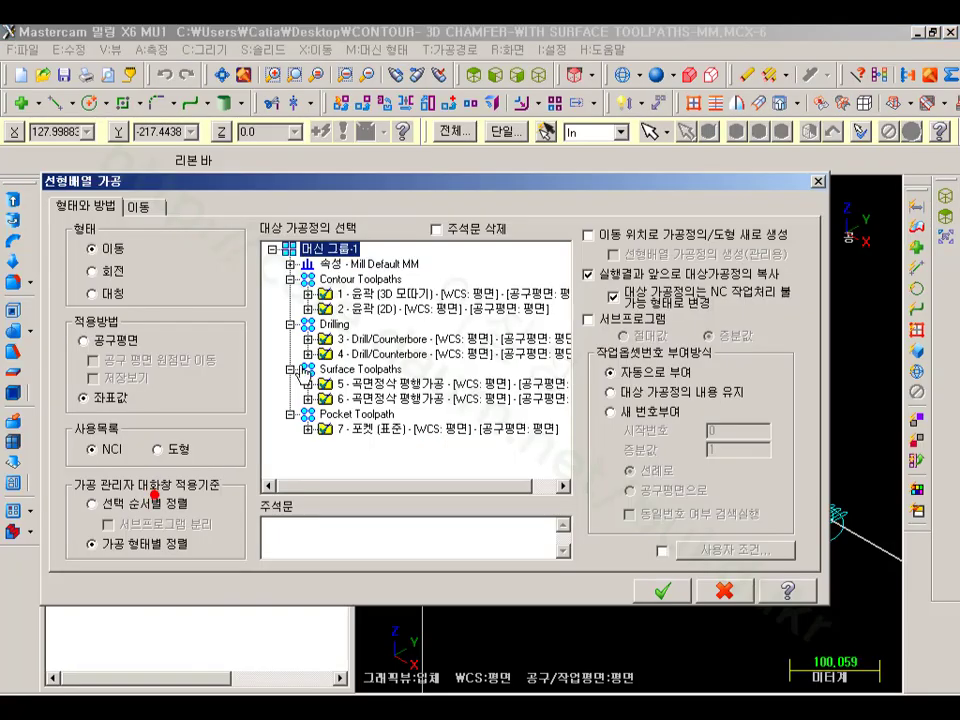
In Mastercam, switch operation 8 to tool plane (공구평면) with new work offset numbers (새 번호부여) from 0 in steps of 1, and regenerate it.
click(84, 340)
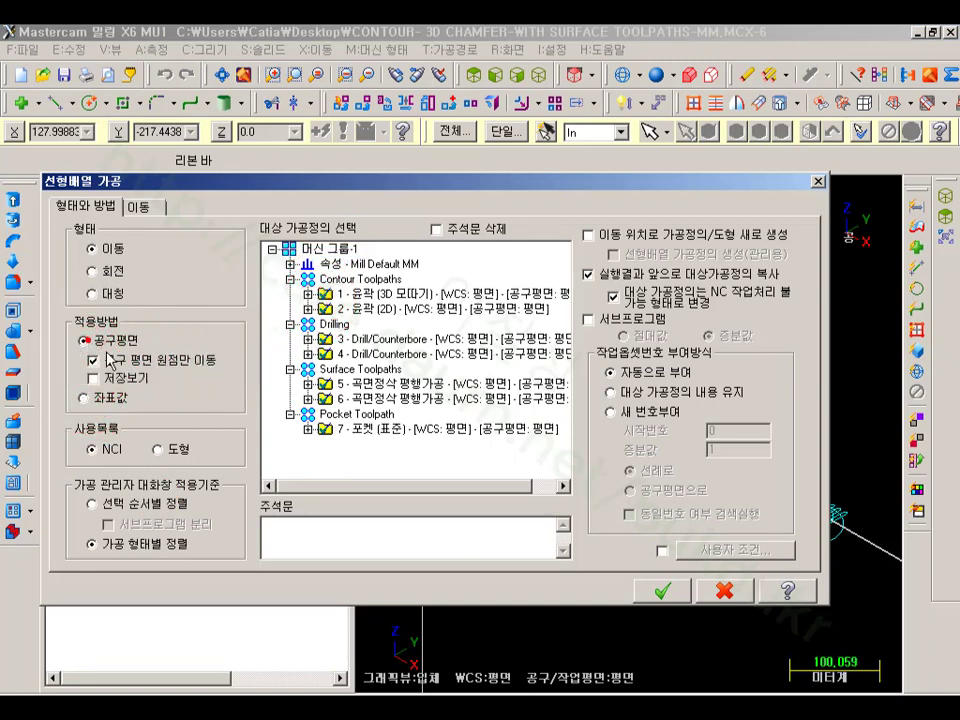
click(611, 411)
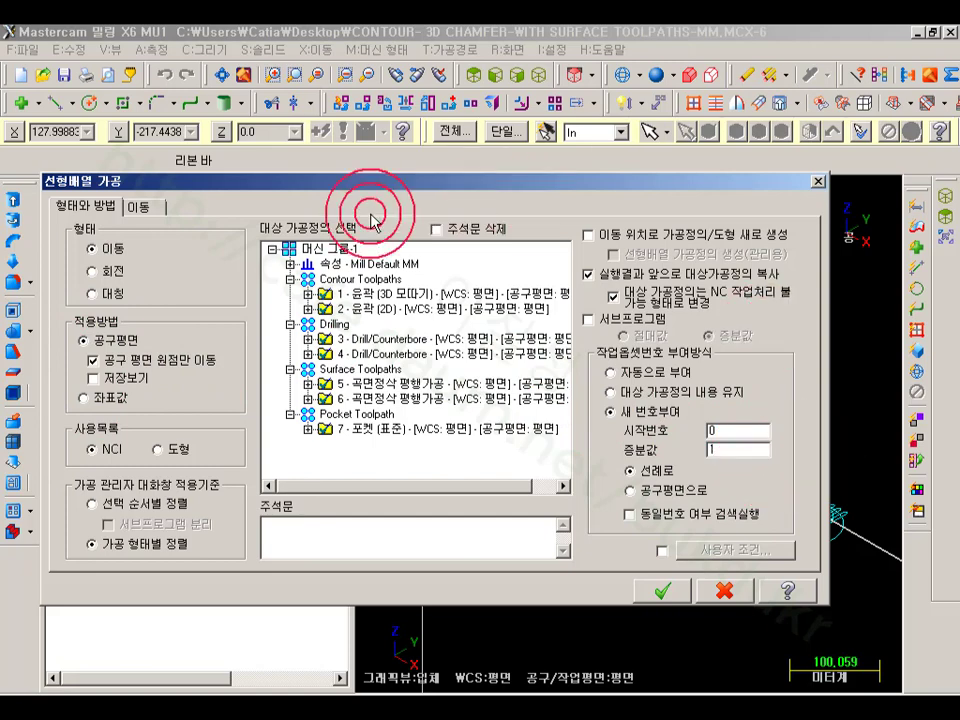
click(162, 210)
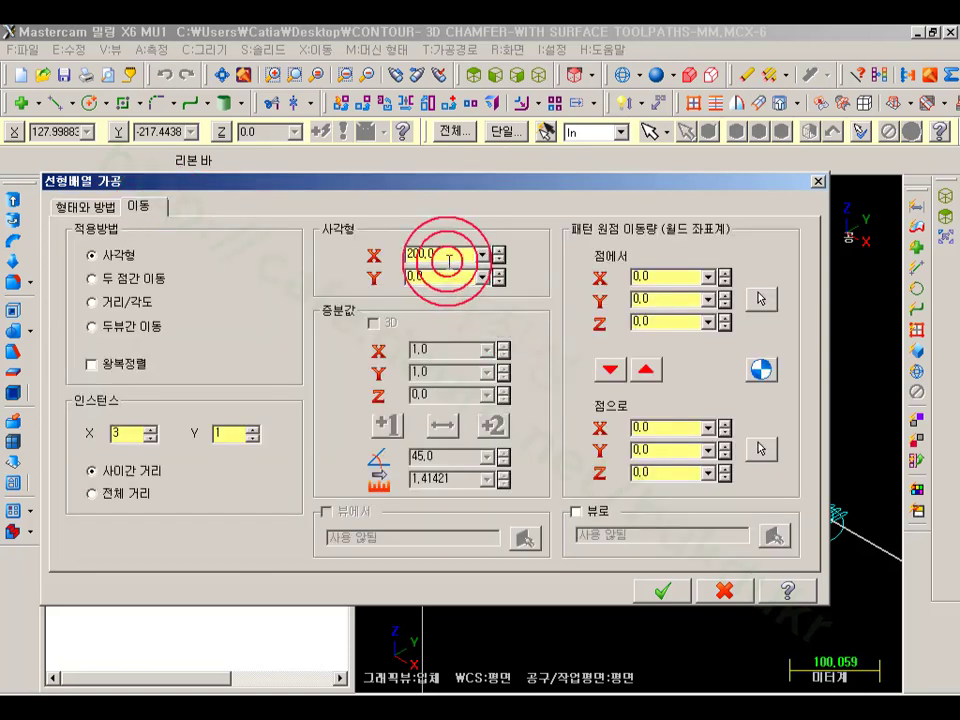
click(449, 252)
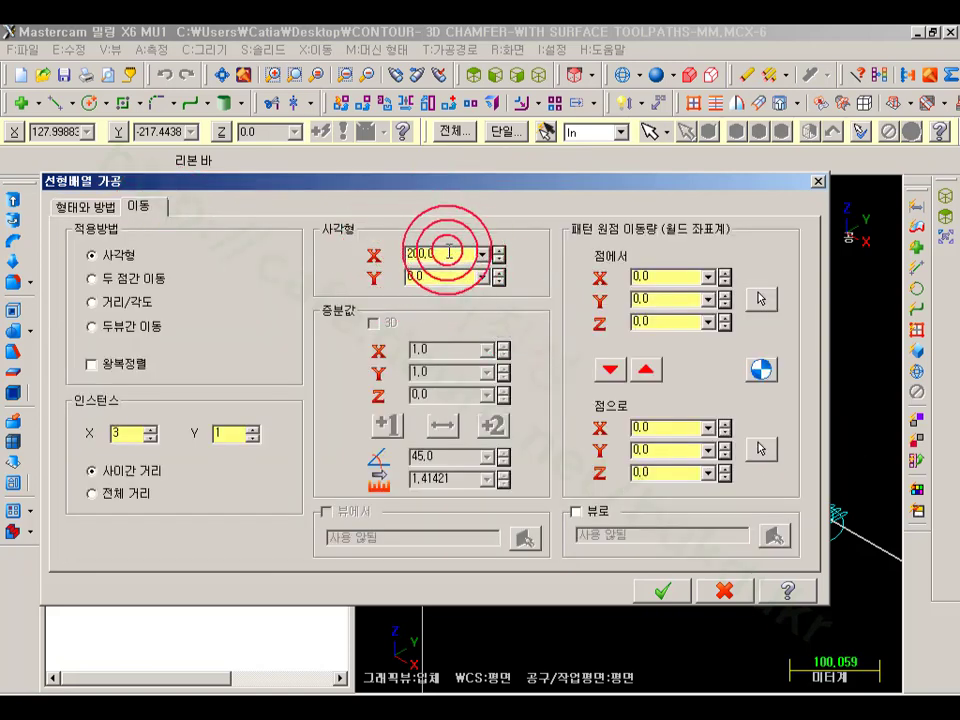
click(662, 592)
click(105, 231)
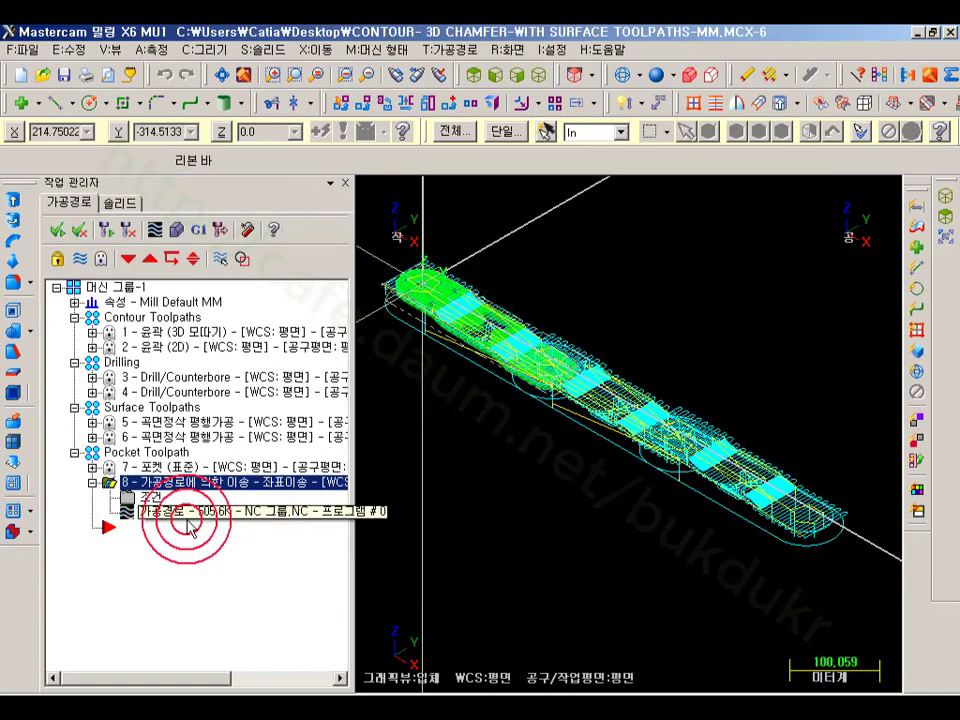
Post the NC code for the tool plane translation and reload the file in CIMCO Edit.
click(204, 256)
click(163, 515)
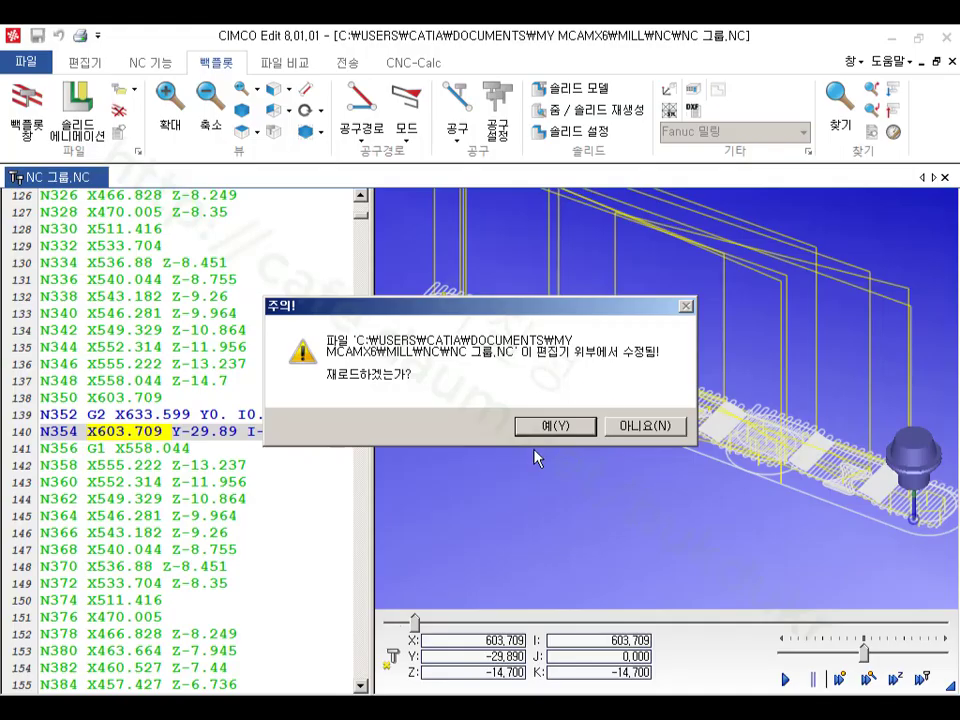
click(548, 484)
drag(572, 431, 510, 335)
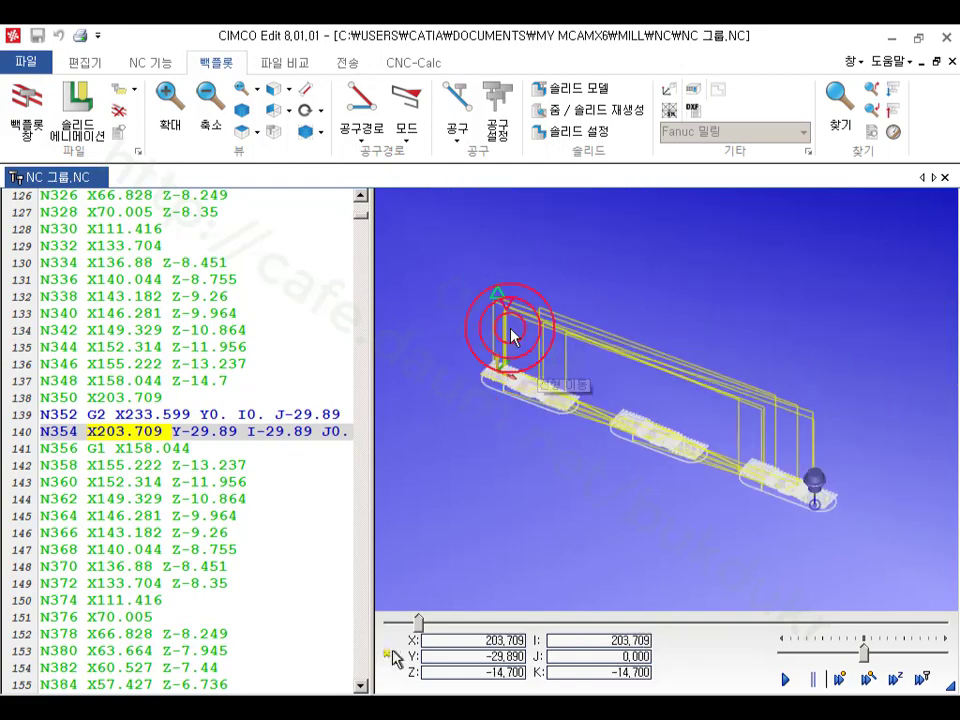
Check the backplot's work offset X values for G54, G55 and G56 against the copies' spacing.
scroll(697, 514, up, 3)
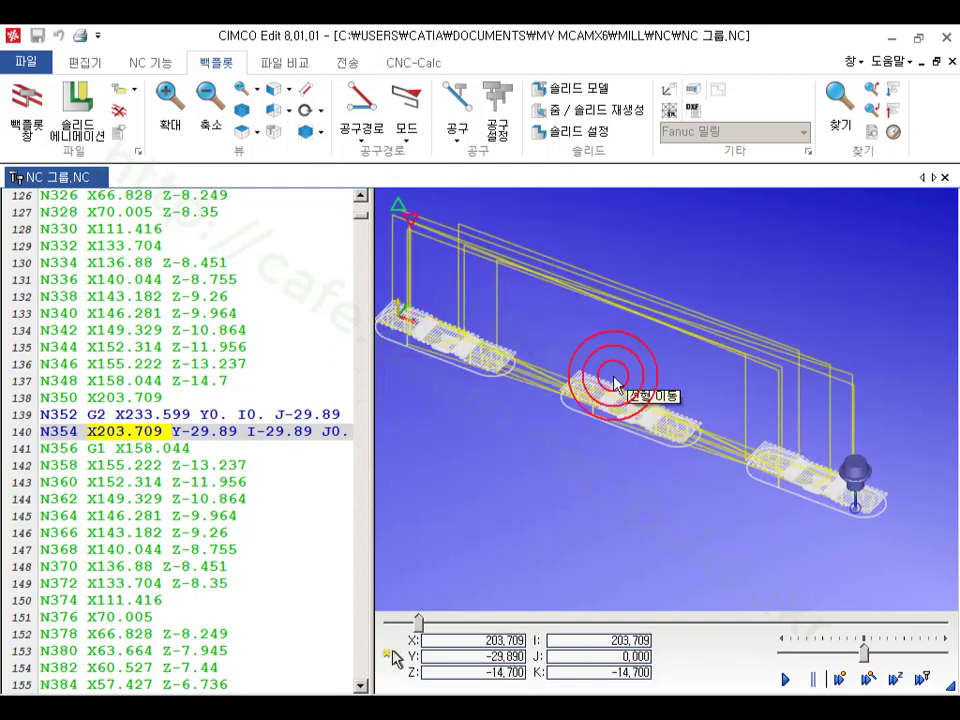
click(692, 86)
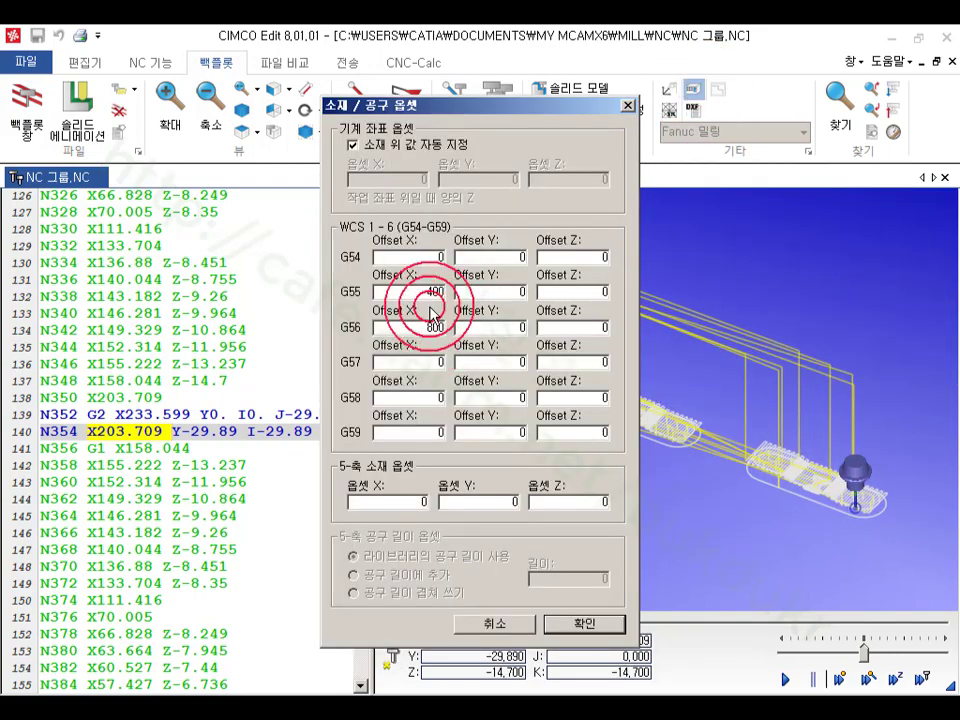
click(580, 623)
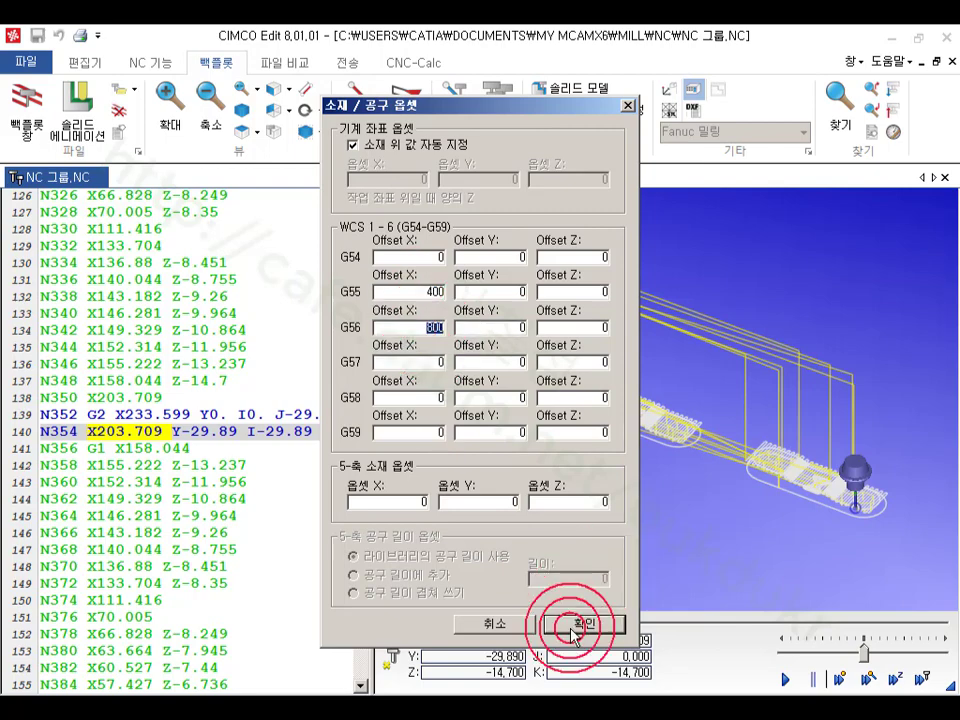
click(660, 386)
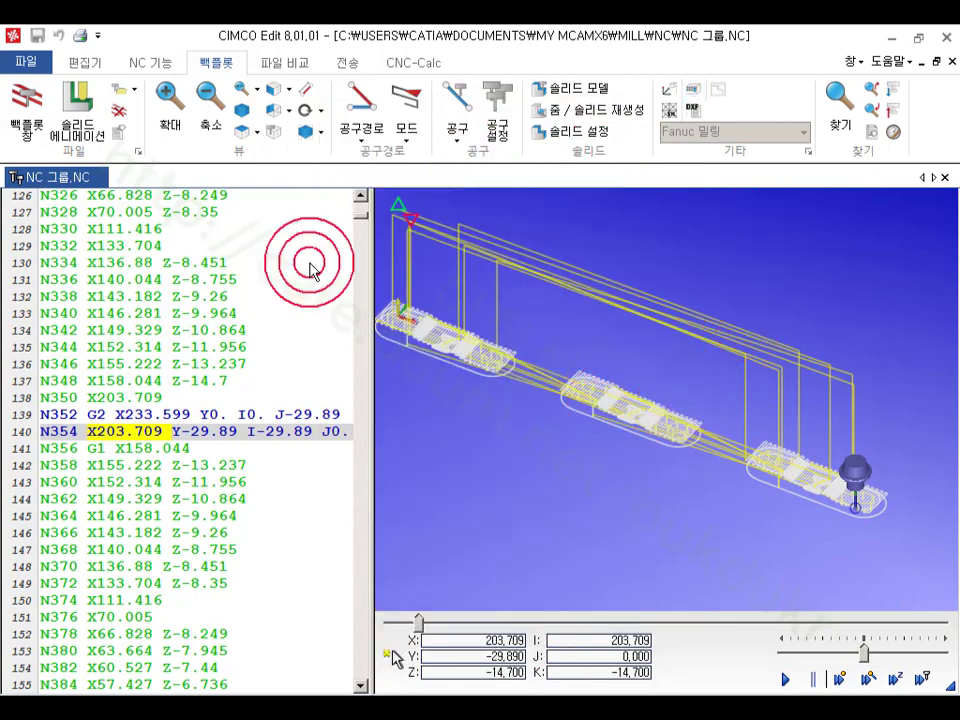
Check the start coordinates of the chamfer mill's G54 and G55 blocks in the NC code.
click(271, 315)
drag(362, 217, 364, 204)
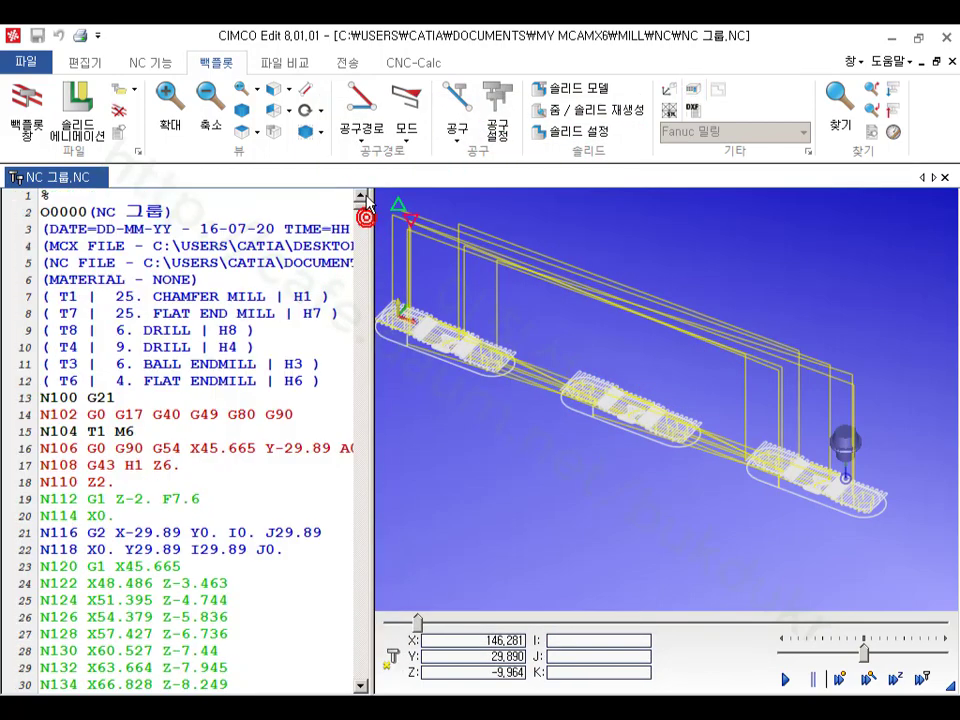
click(154, 449)
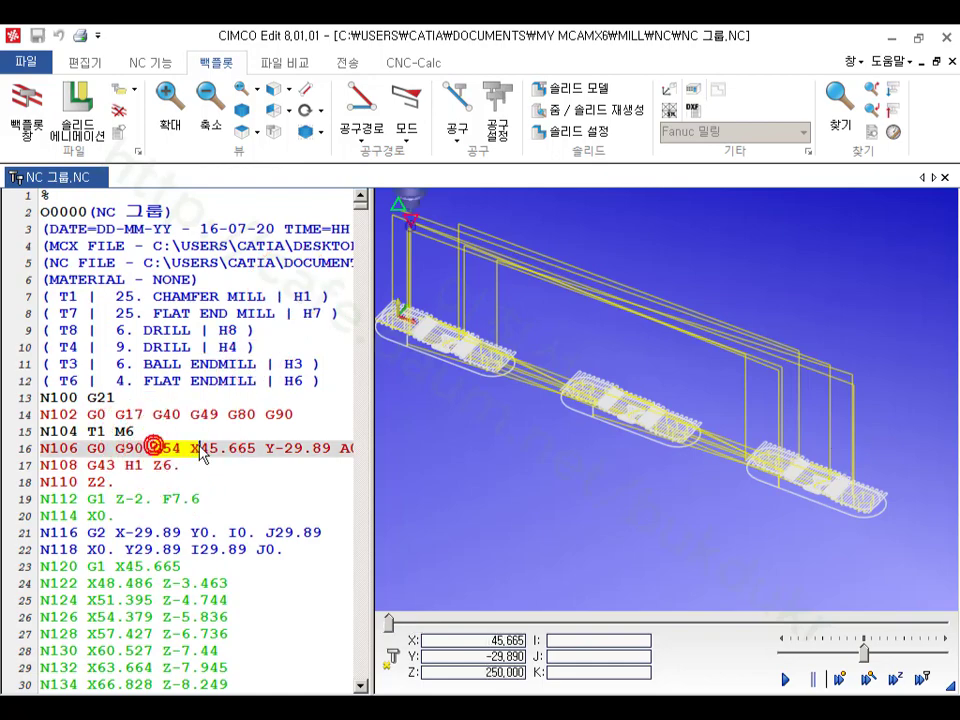
scroll(201, 450, down, 9)
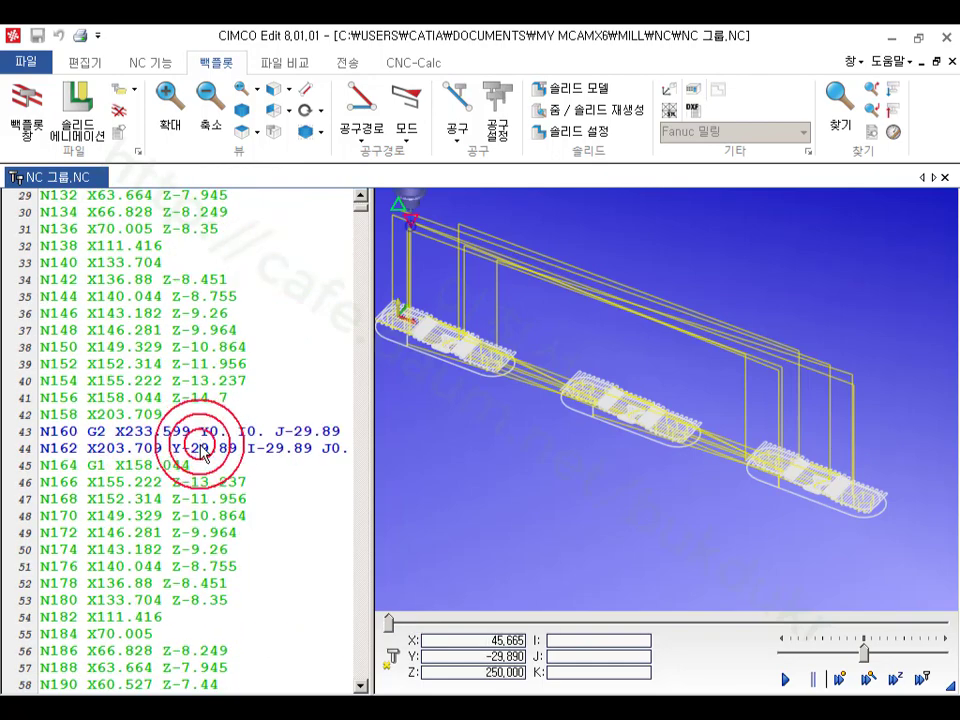
scroll(201, 450, down, 4)
click(117, 600)
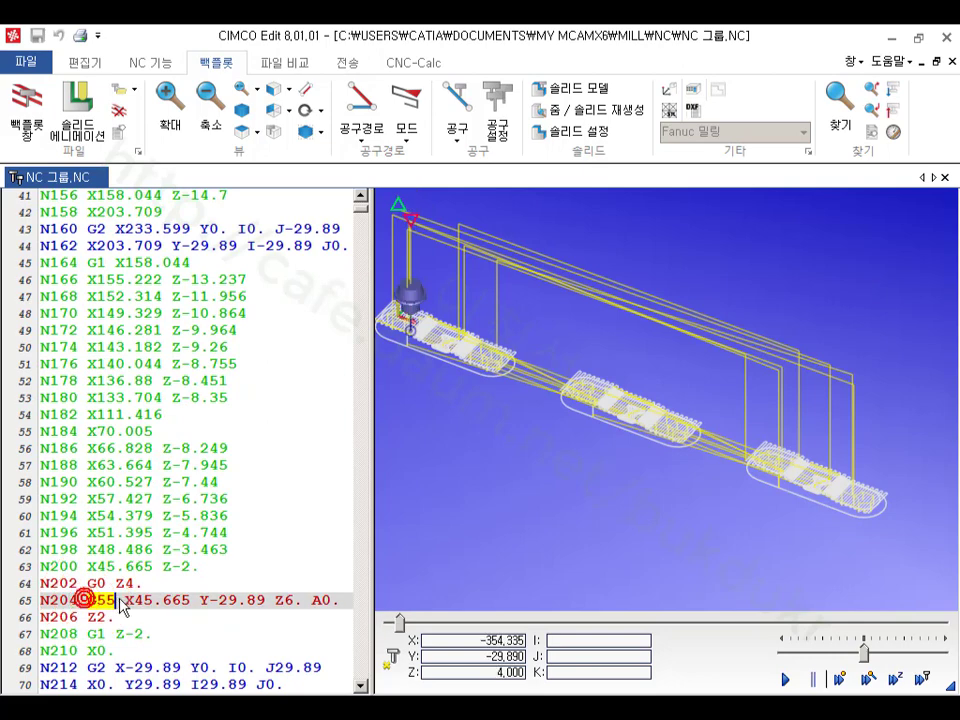
Compare the copies' origins in the backplot with G54, G55 and G56, checking the drilling points of the G56 block at the third copy.
click(392, 621)
click(403, 317)
click(643, 403)
click(577, 422)
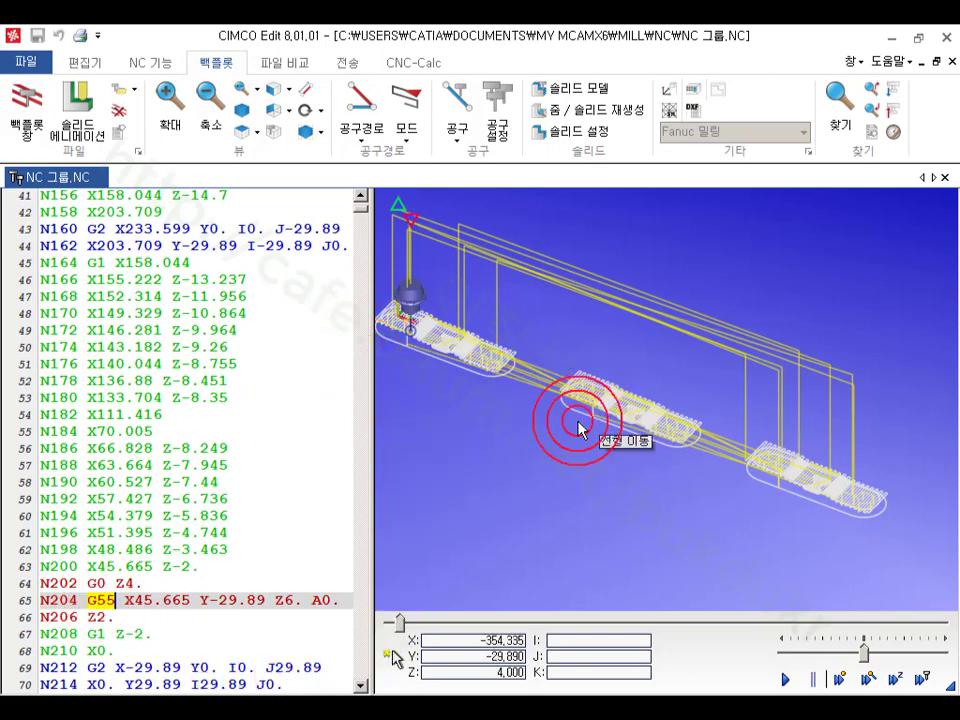
click(868, 517)
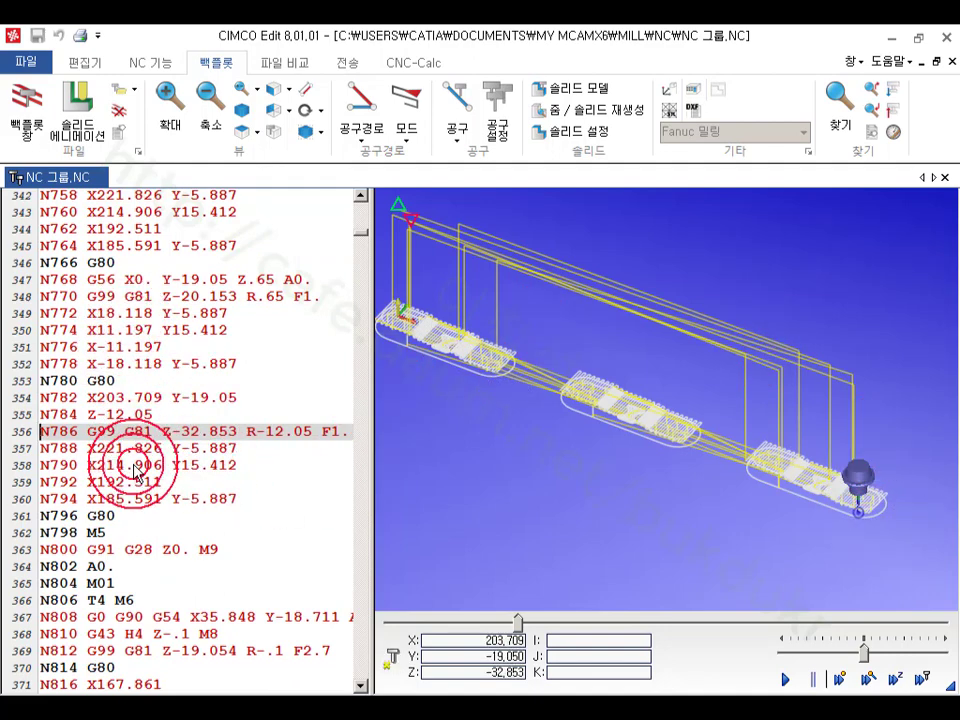
click(112, 452)
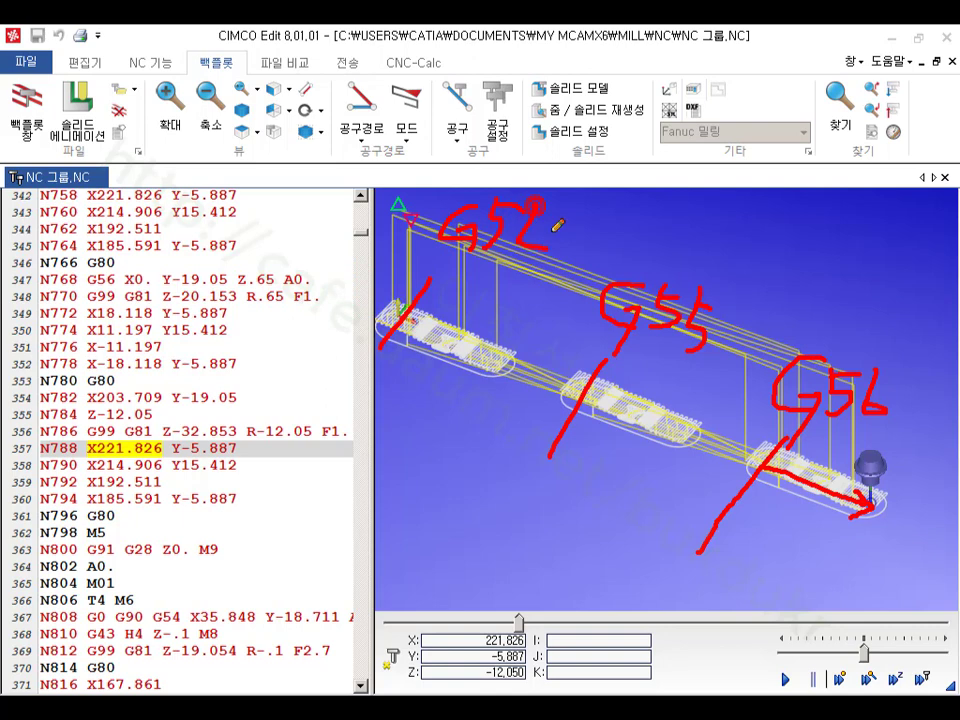
right_click(572, 514)
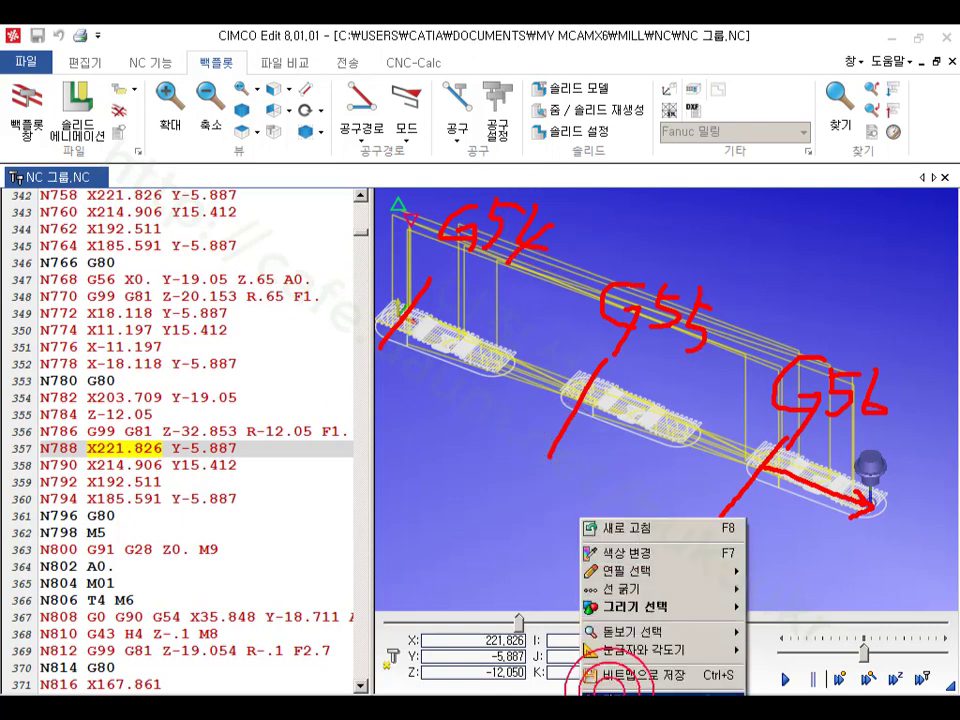
click(610, 670)
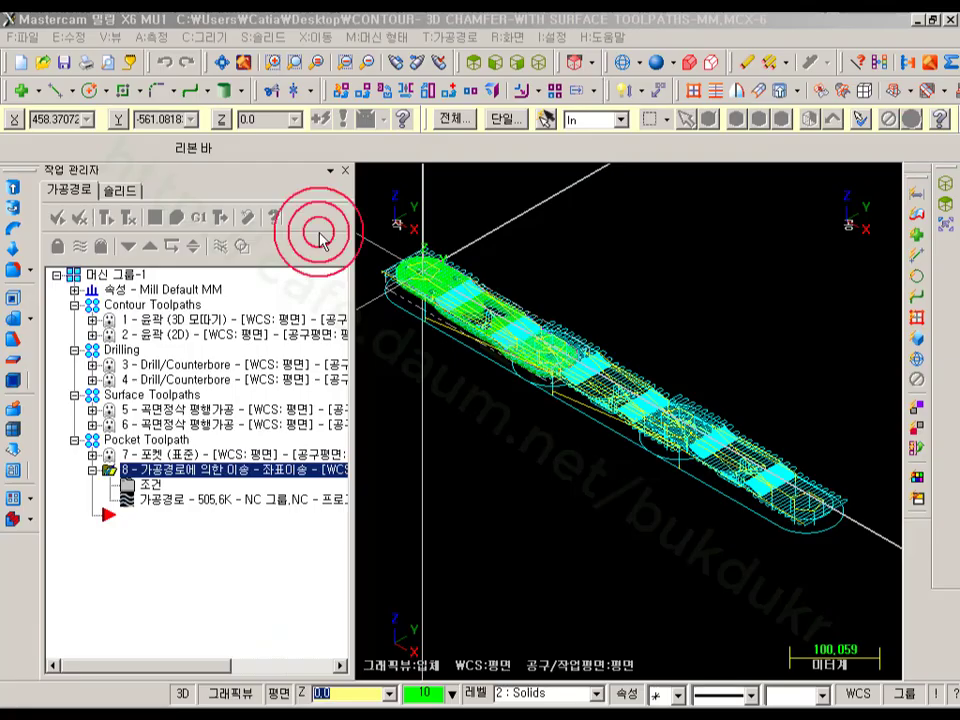
In Mastercam, review operation 8's sorting by operation type (가공 형태별 정렬) and backplot its toolpath to check the machining order of the copies.
click(118, 476)
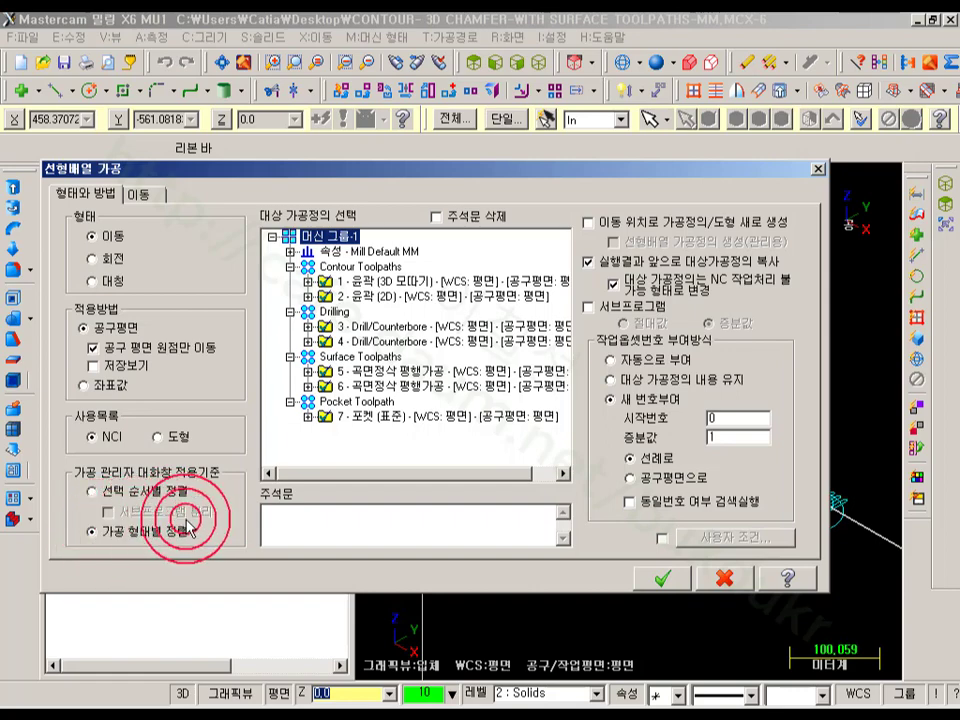
click(661, 578)
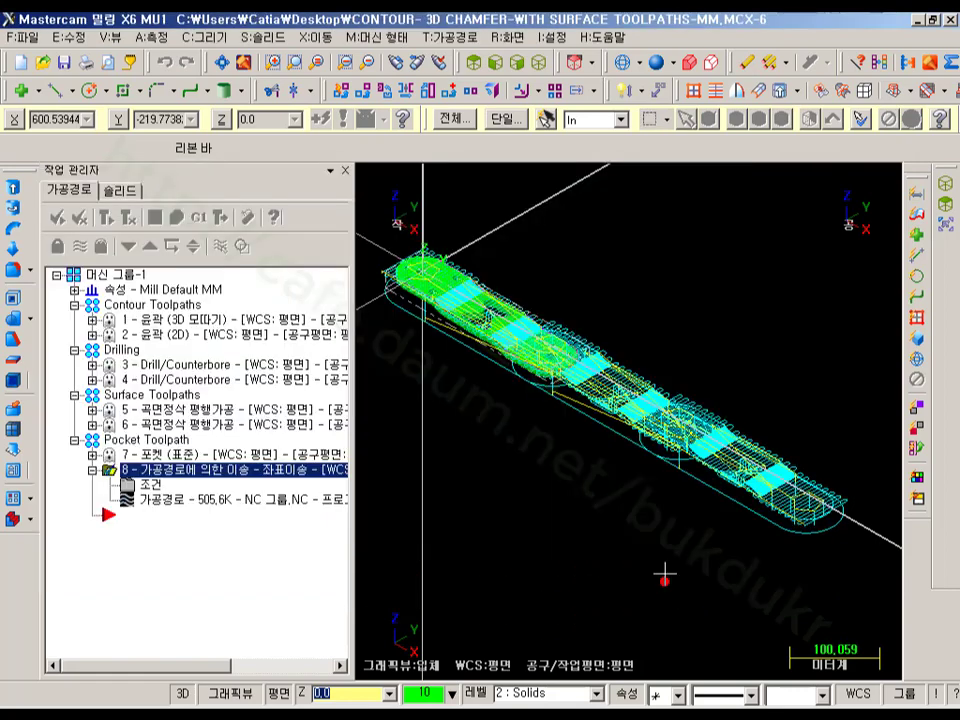
click(214, 500)
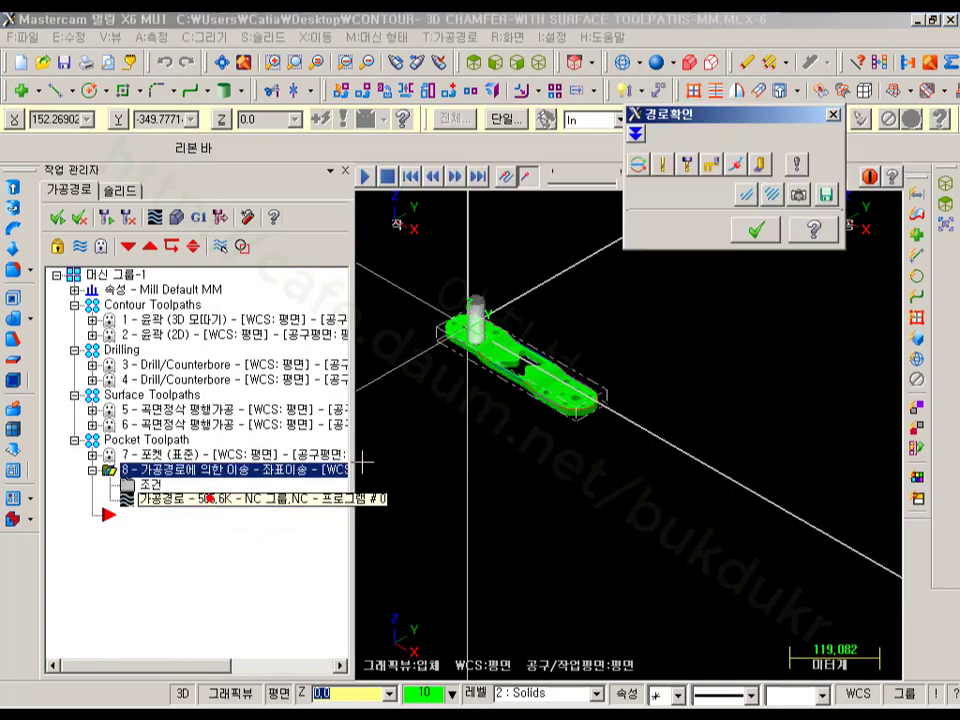
drag(740, 115, 199, 58)
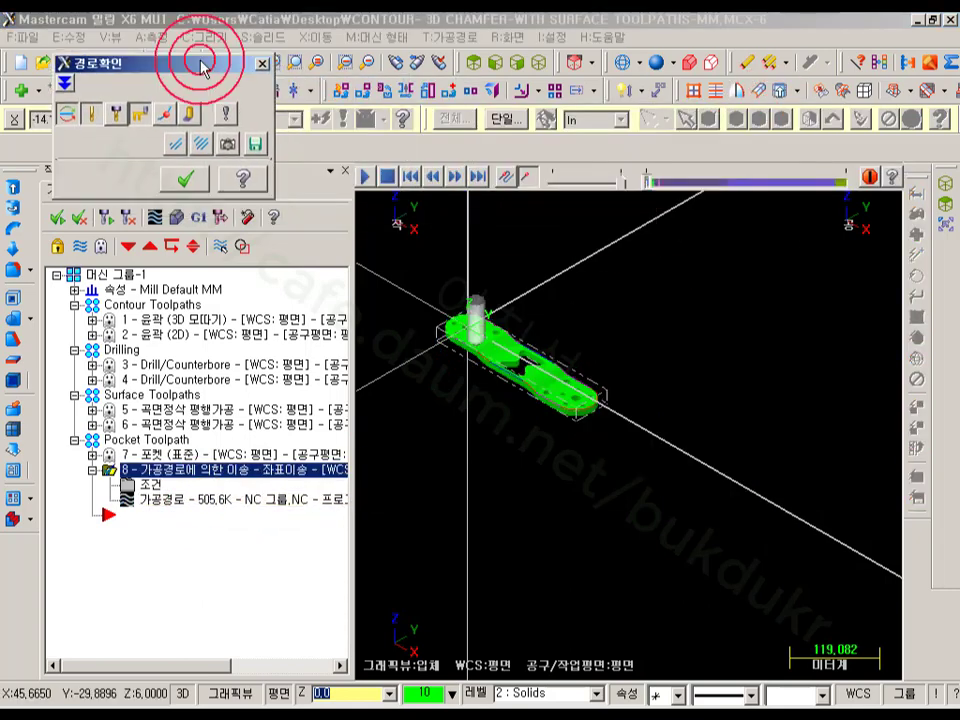
scroll(472, 318, up, 3)
scroll(472, 320, up, 1)
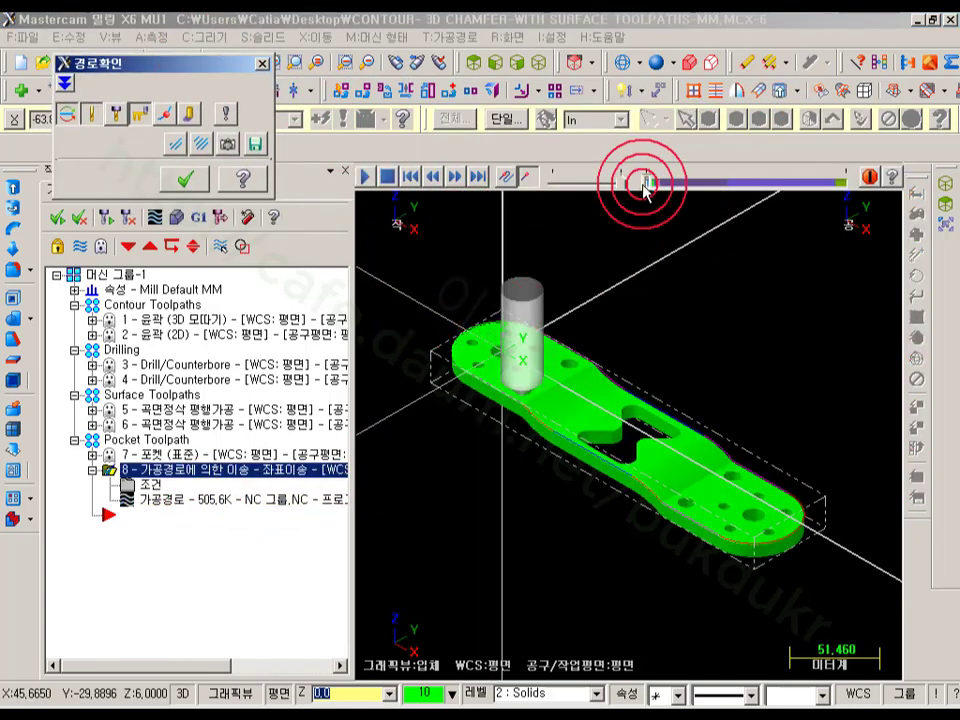
drag(643, 184, 643, 178)
scroll(439, 321, down, 5)
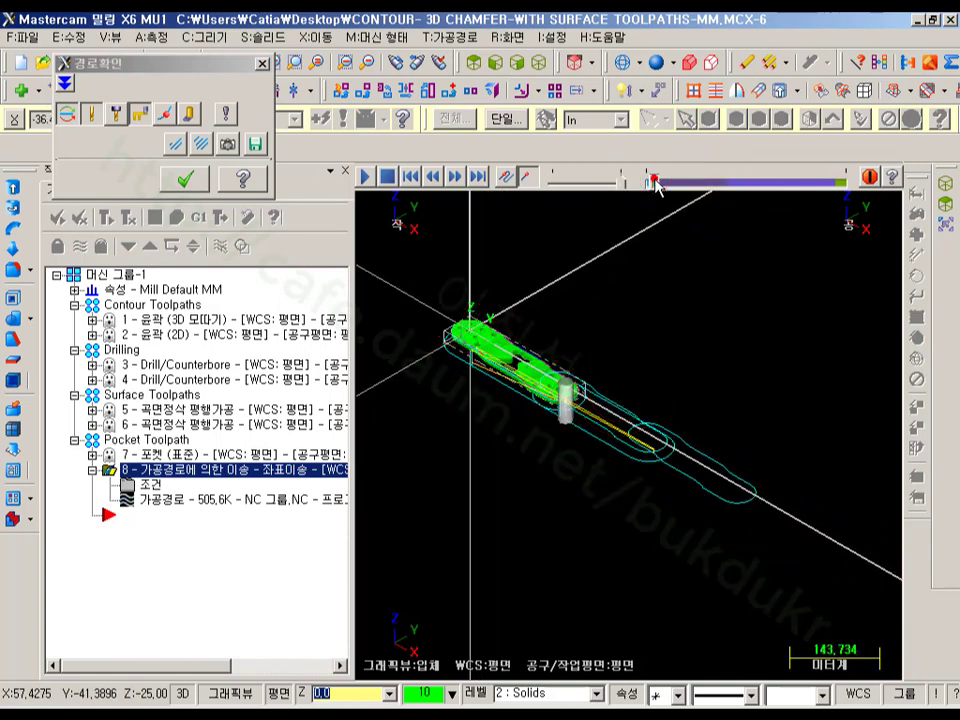
drag(655, 186, 829, 186)
scroll(600, 336, up, 2)
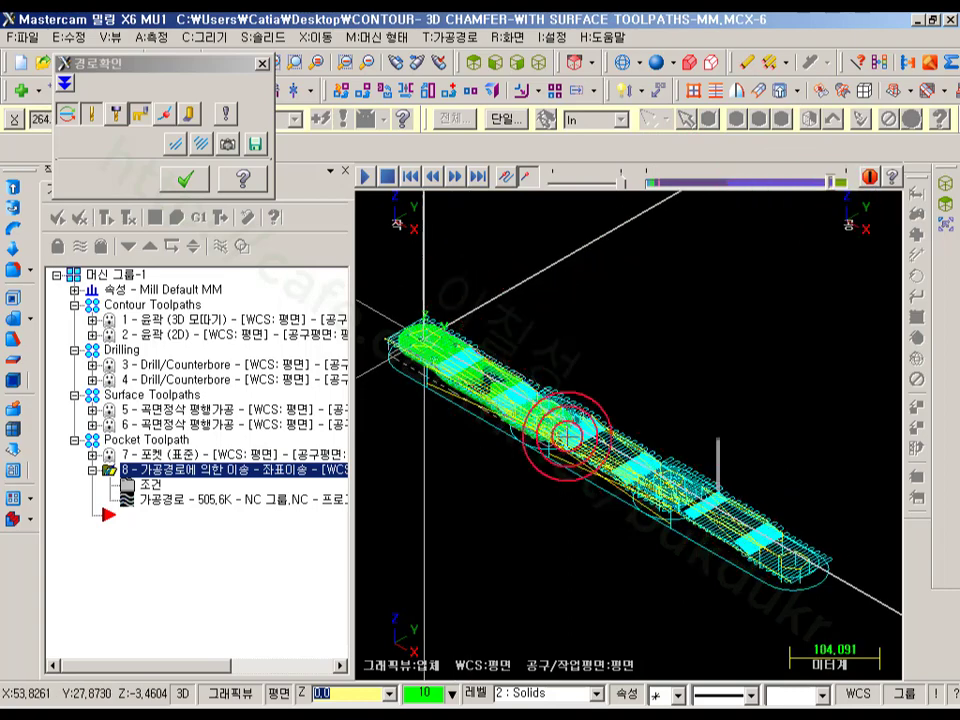
click(185, 178)
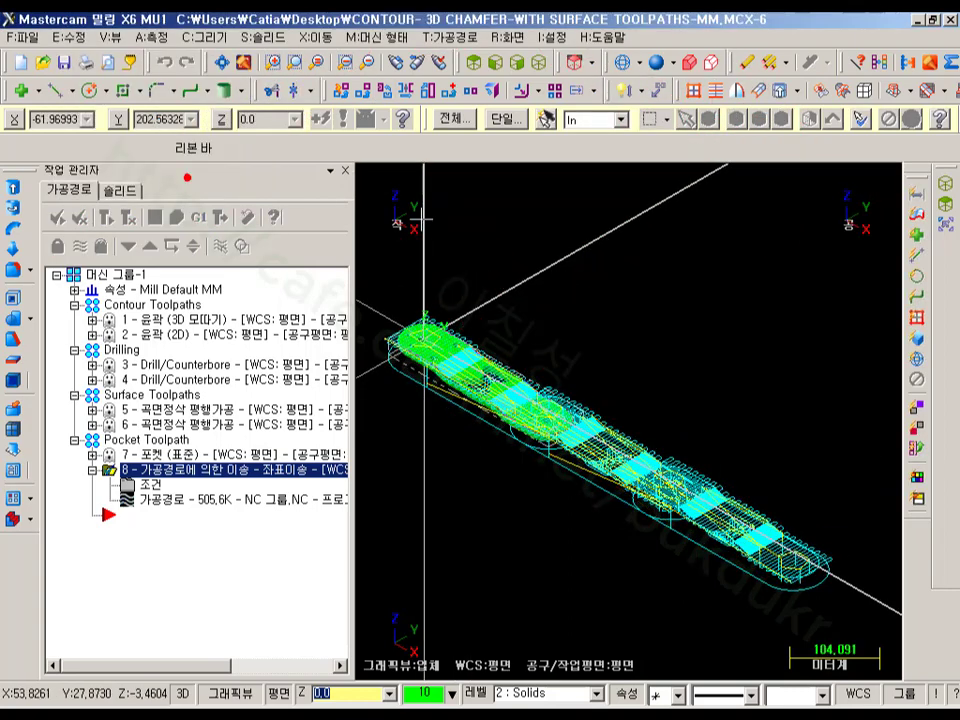
Set operation 8's sorting to selection order (선택 순서별 정렬).
click(150, 485)
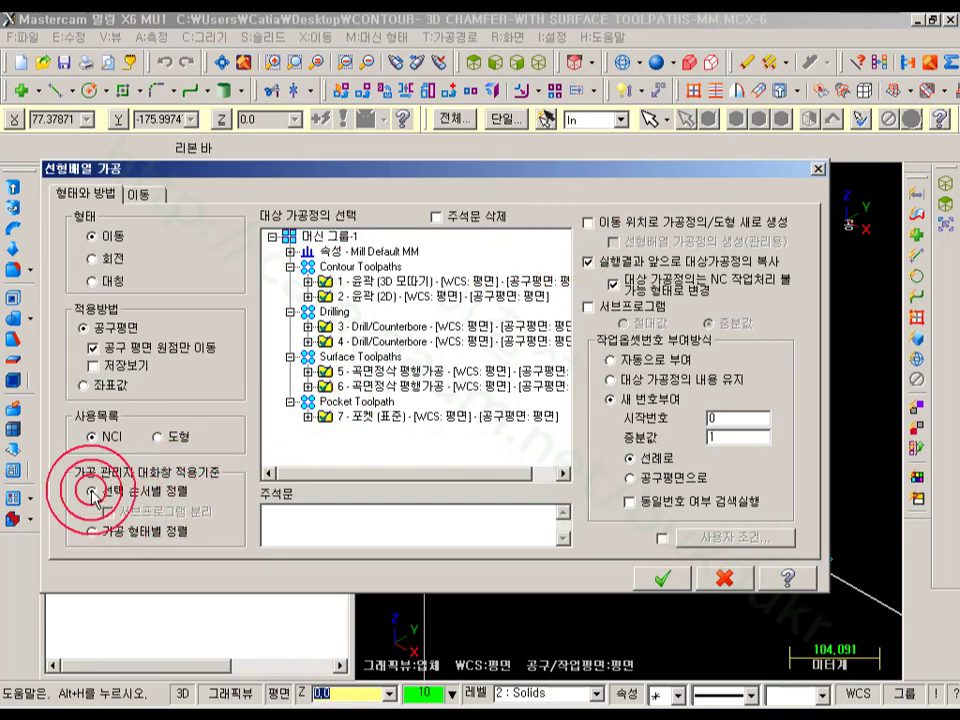
click(346, 238)
click(356, 425)
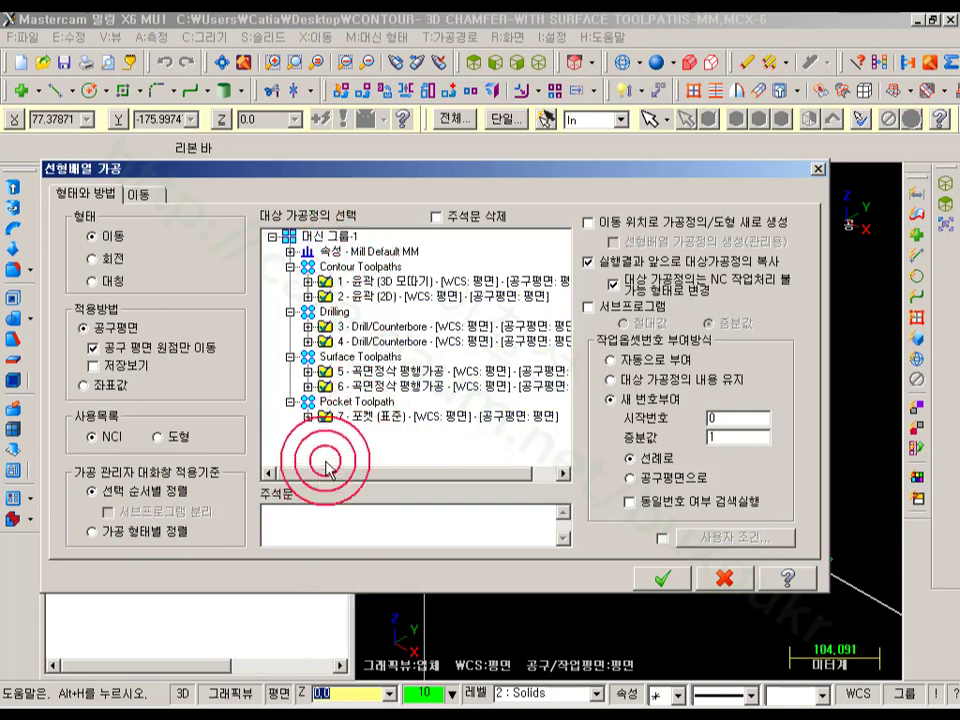
click(302, 201)
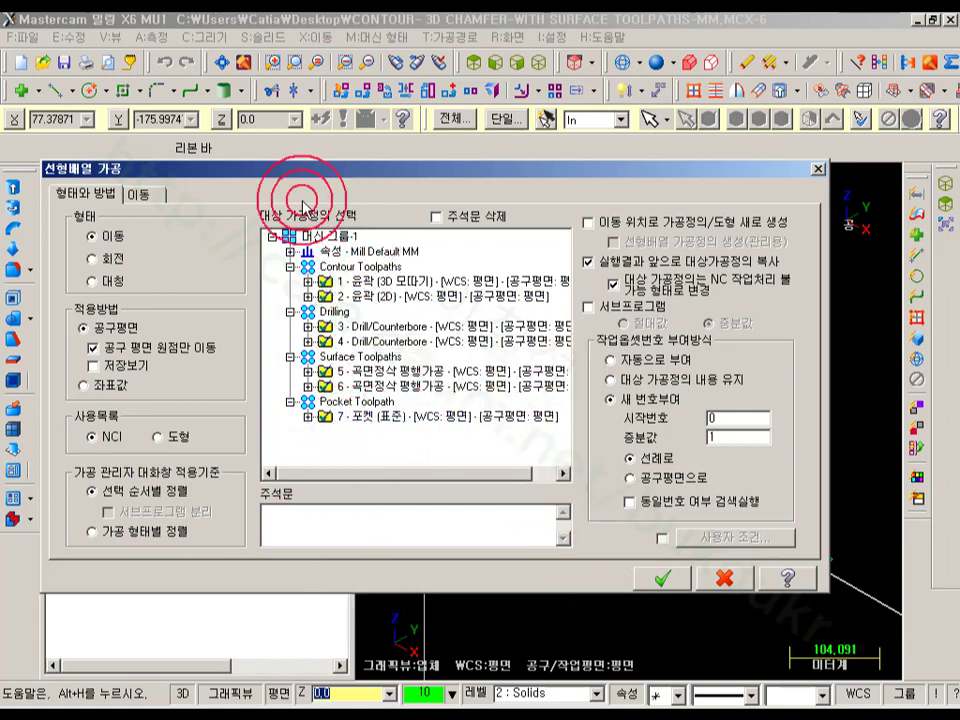
Set the X spacing between operation 8's three copies to 400 and regenerate the toolpath.
click(145, 199)
click(440, 243)
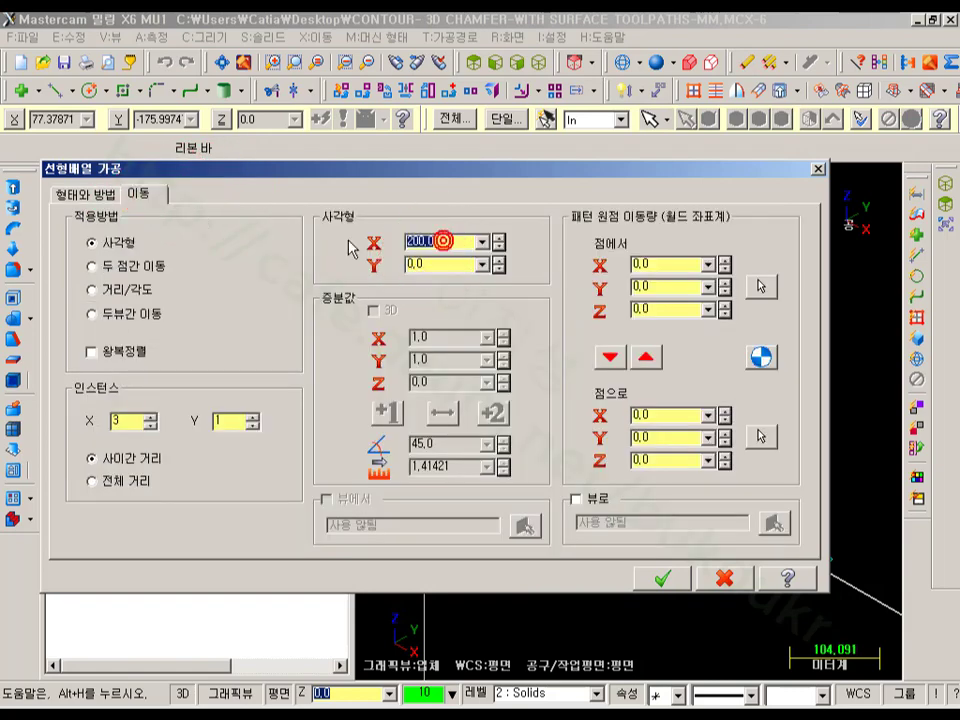
text(400)
click(665, 577)
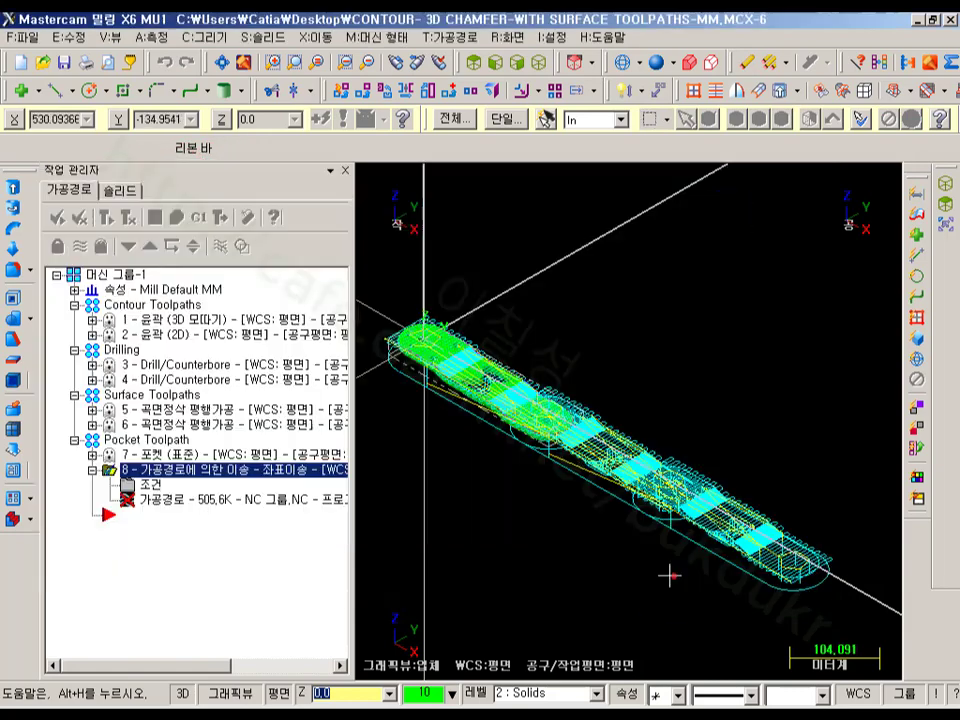
scroll(536, 257, down, 3)
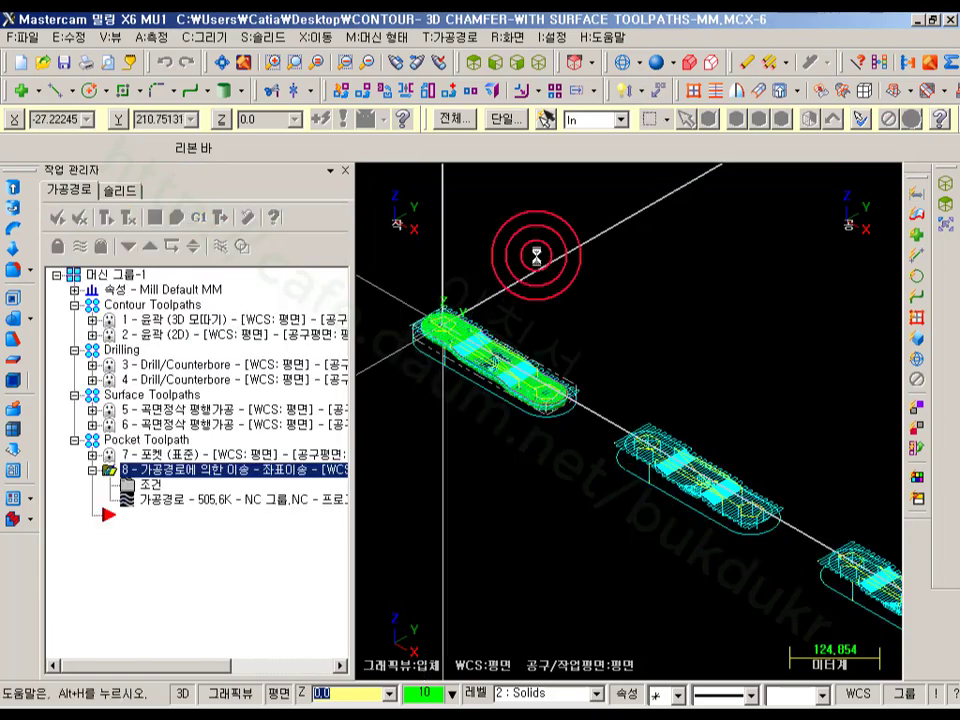
scroll(754, 347, down, 1)
Backplot the 400-spaced toolpath of operation 8 from start to end and back to check which copy is machined when.
click(190, 497)
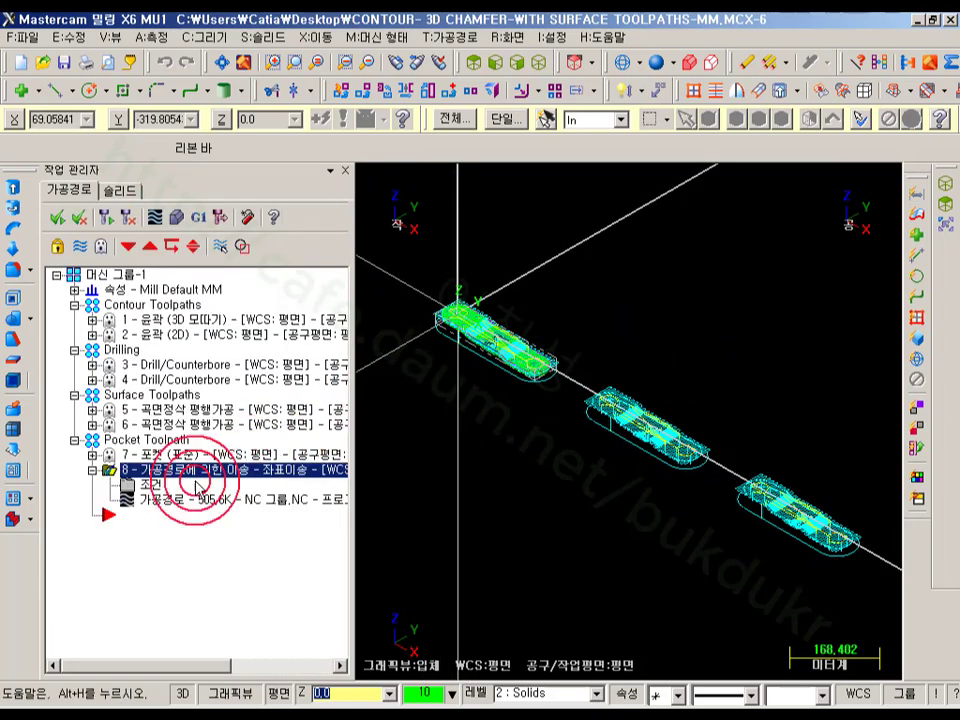
click(365, 176)
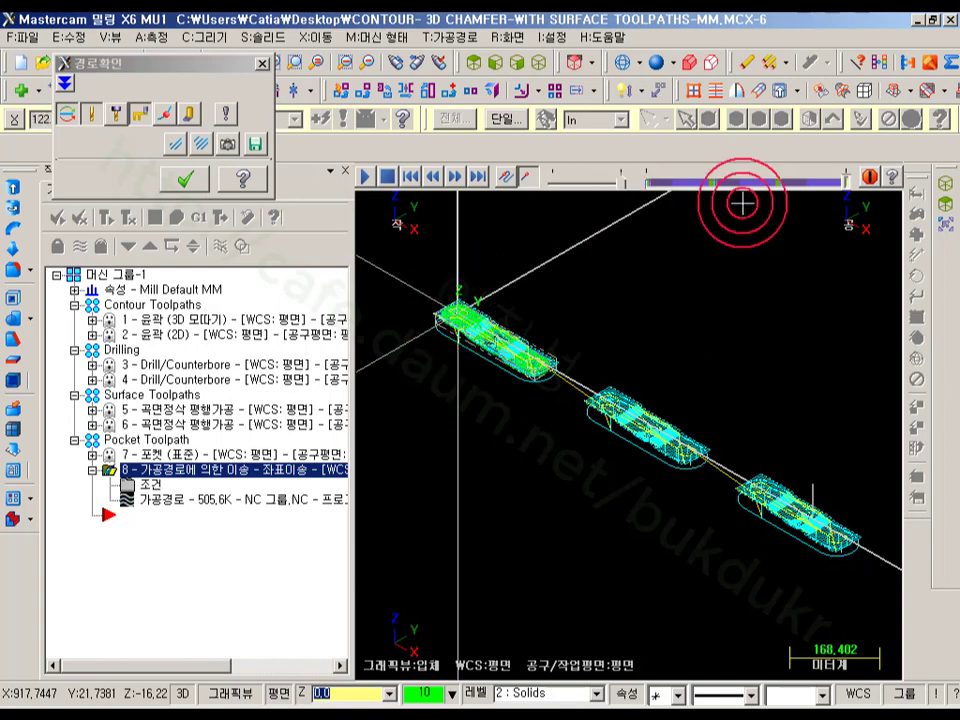
click(846, 181)
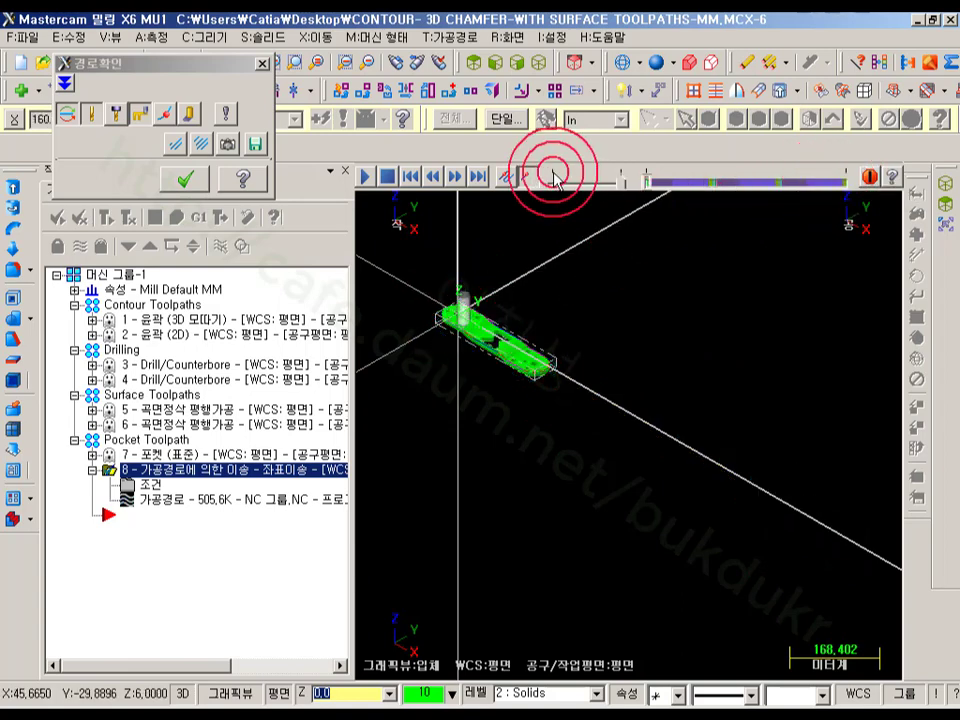
drag(648, 183, 857, 196)
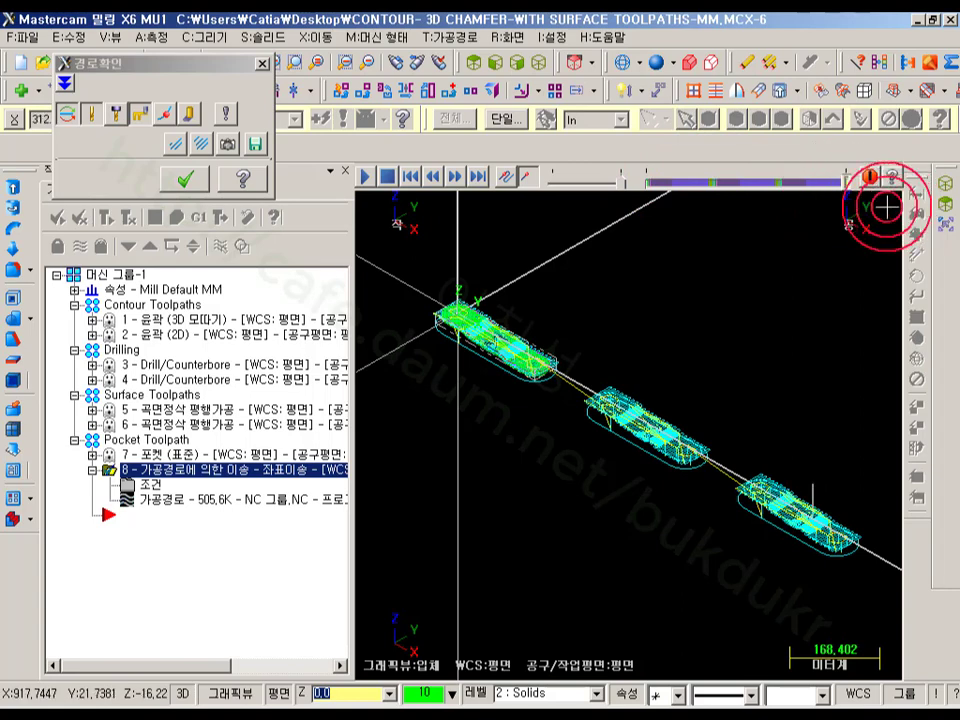
drag(848, 184, 640, 181)
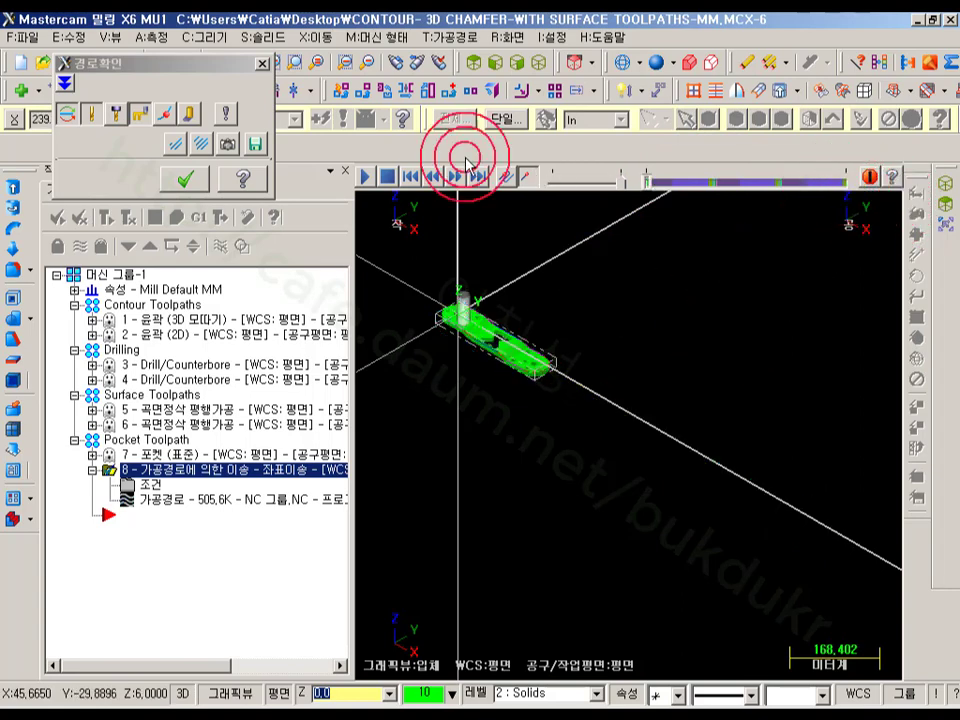
scroll(508, 267, up, 2)
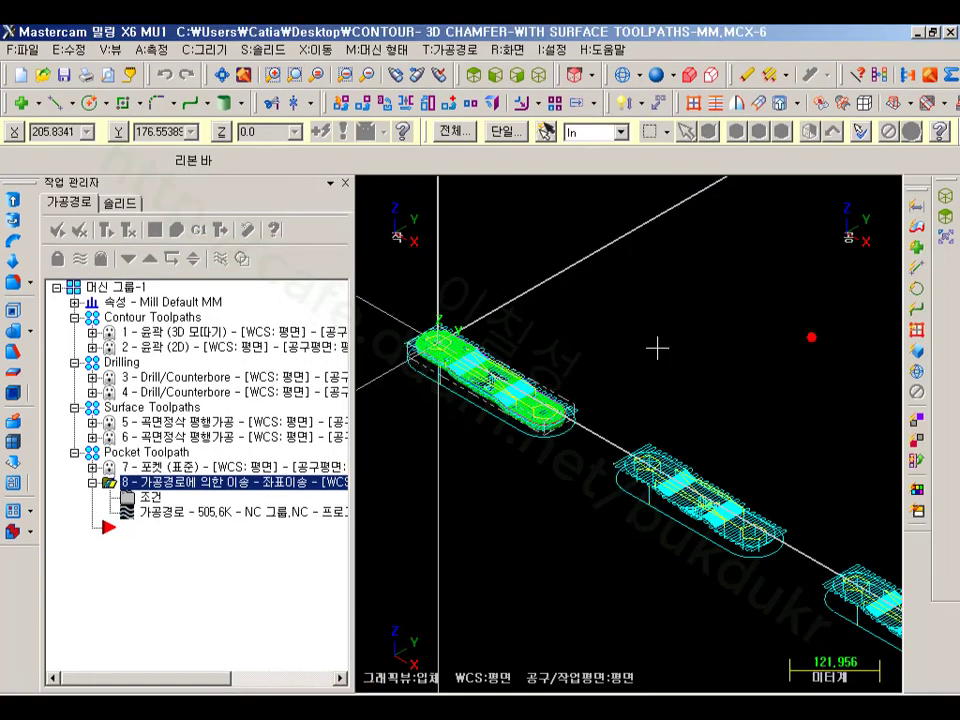
Review the transform types (형태) in operation 8's parameters, including rotate (회전), and close them without applying.
scroll(542, 321, down, 4)
click(150, 497)
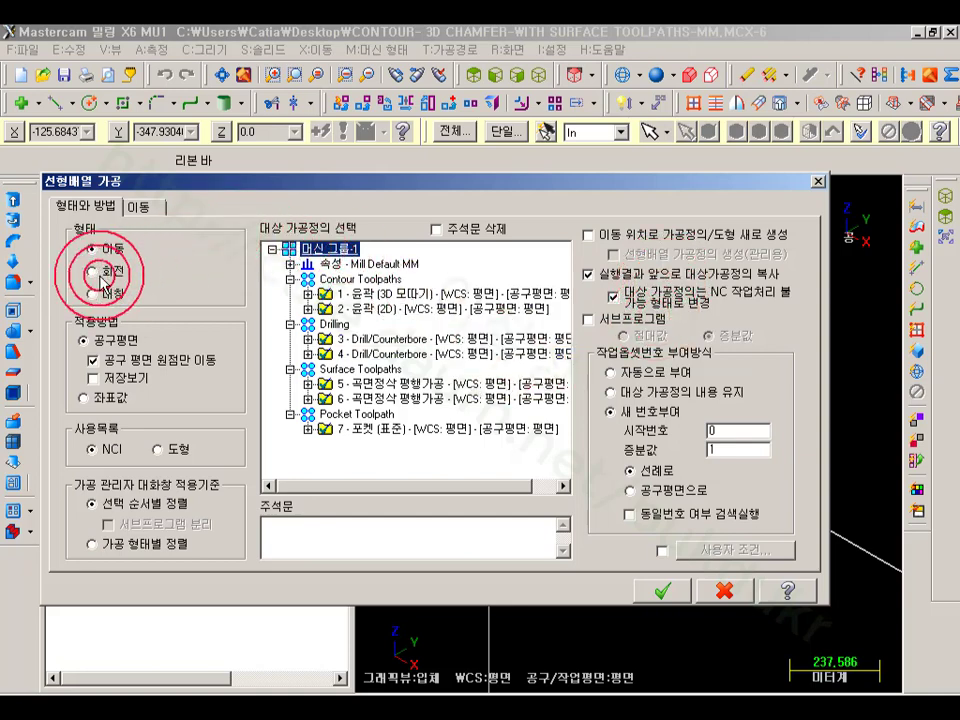
click(732, 595)
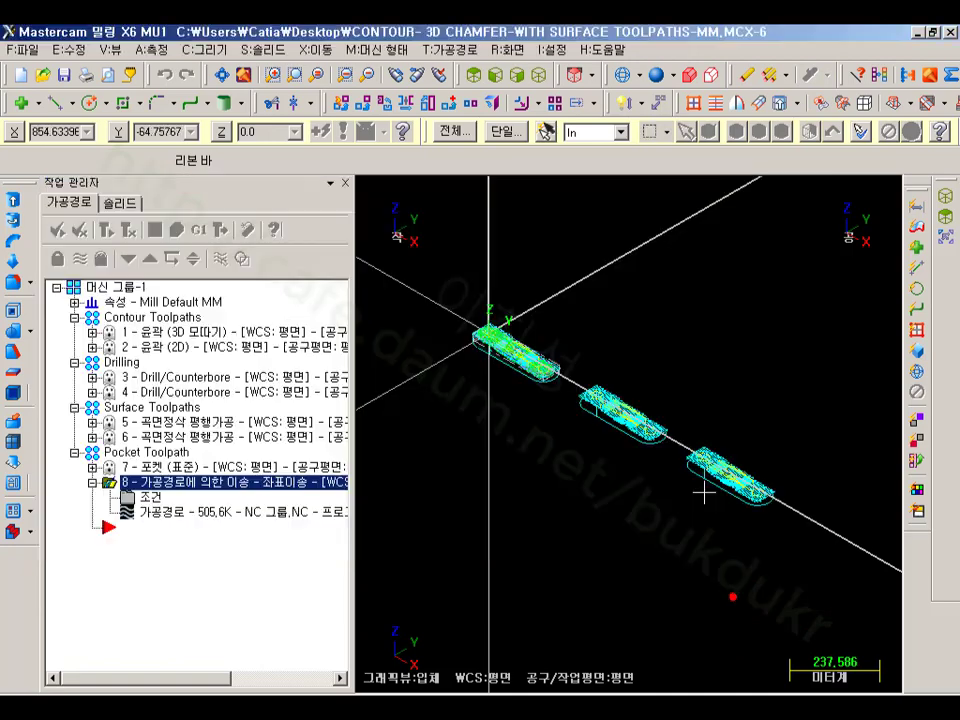
In the top view, sketch a circle of about 743 mm radius centred on the X axis beside the parts and passing through the origin.
scroll(643, 356, down, 2)
click(468, 71)
click(228, 377)
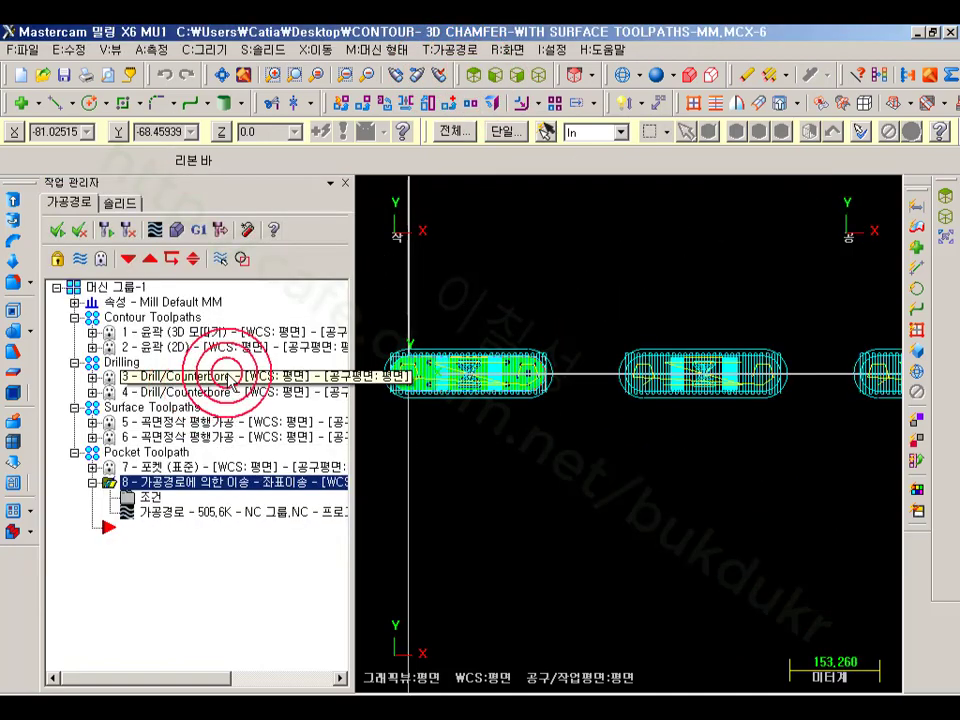
scroll(812, 400, down, 11)
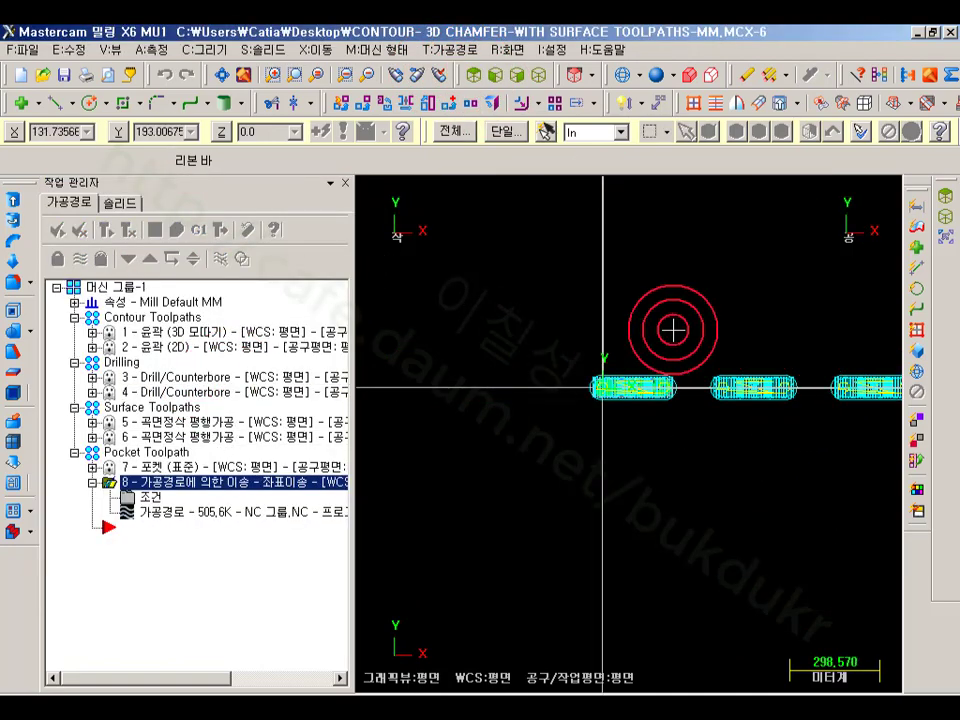
scroll(490, 388, down, 5)
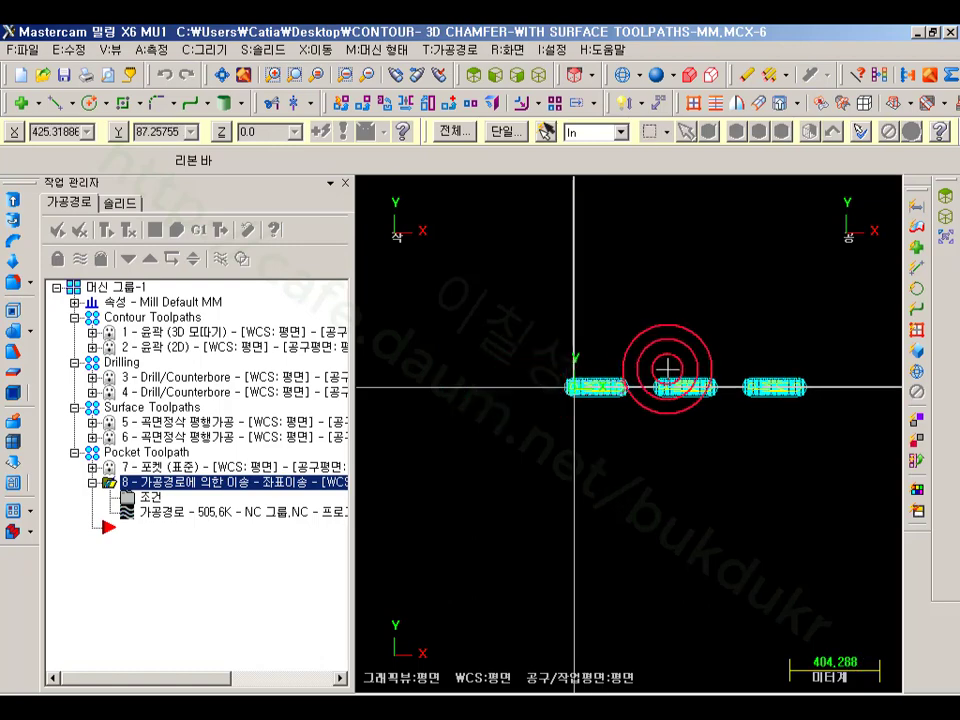
click(89, 102)
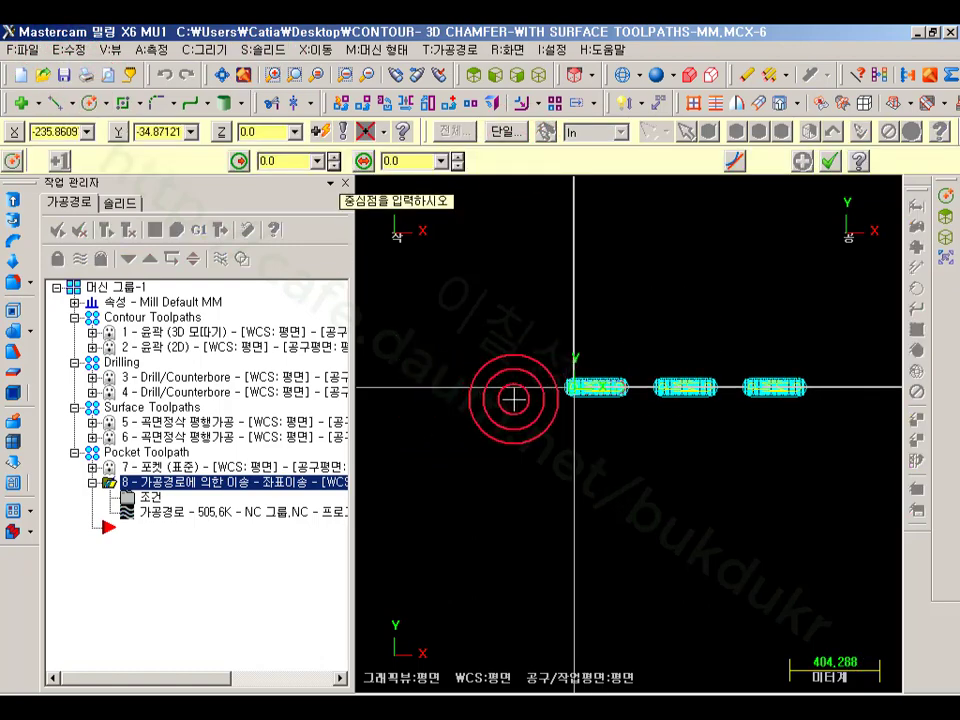
click(412, 388)
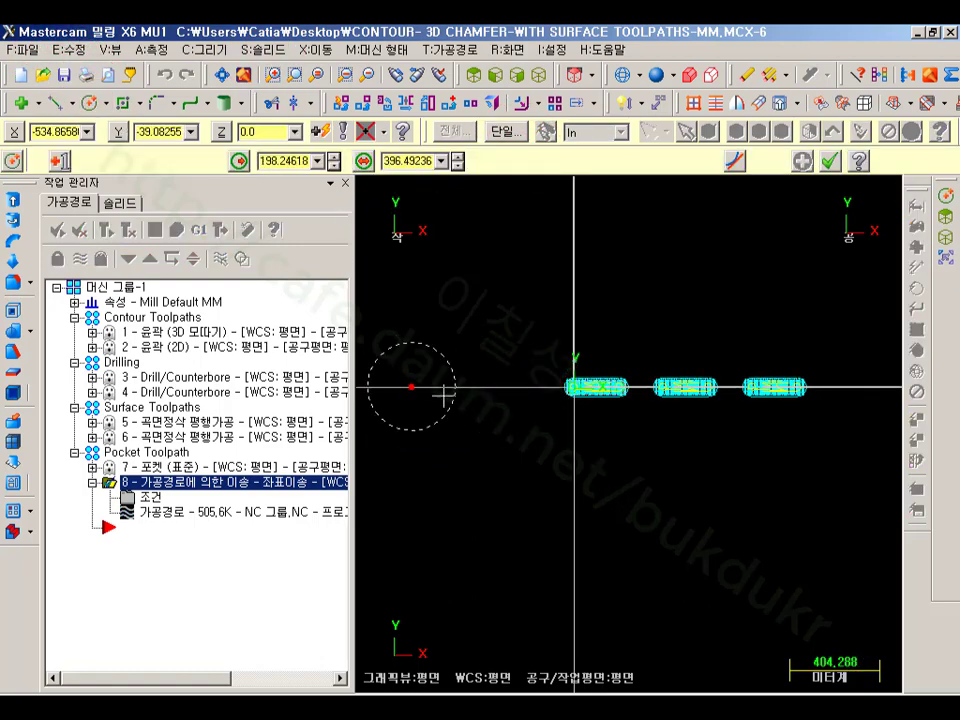
click(576, 390)
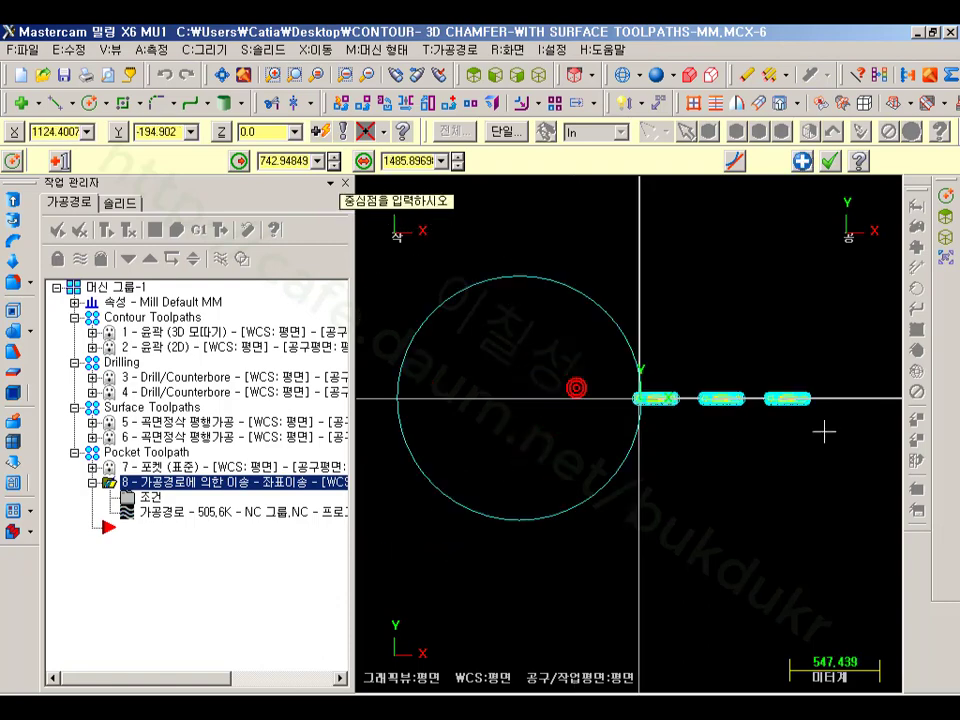
click(830, 161)
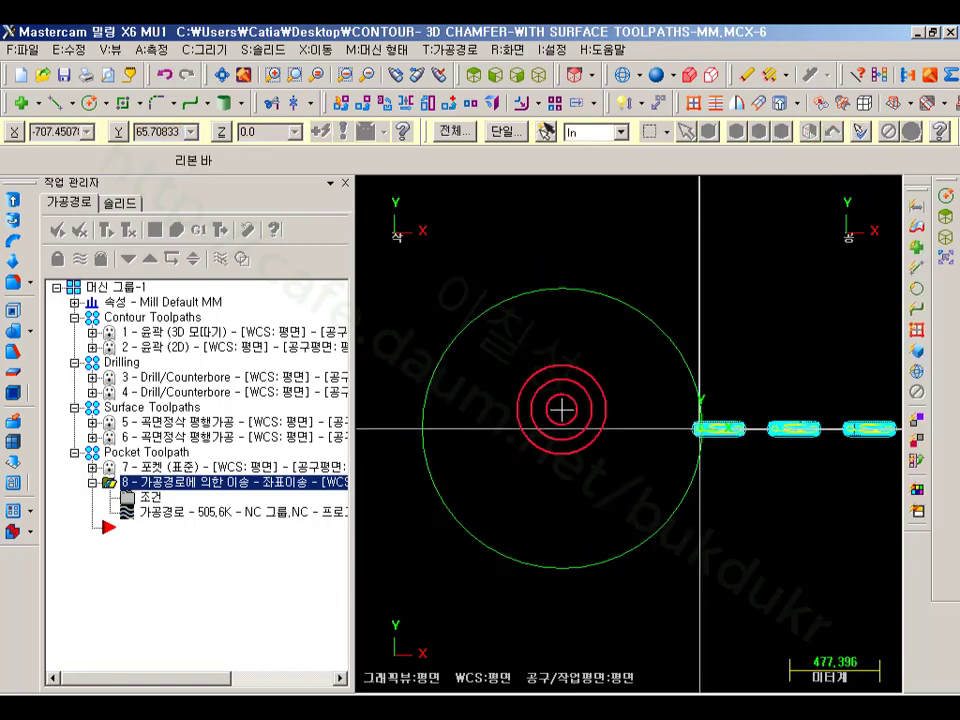
Switch operation 8 to rotate (회전) by coordinates (좌표값), sorted by operation type (가공 형태별 정렬), with automatic work offset numbering (자동으로 부여).
click(205, 500)
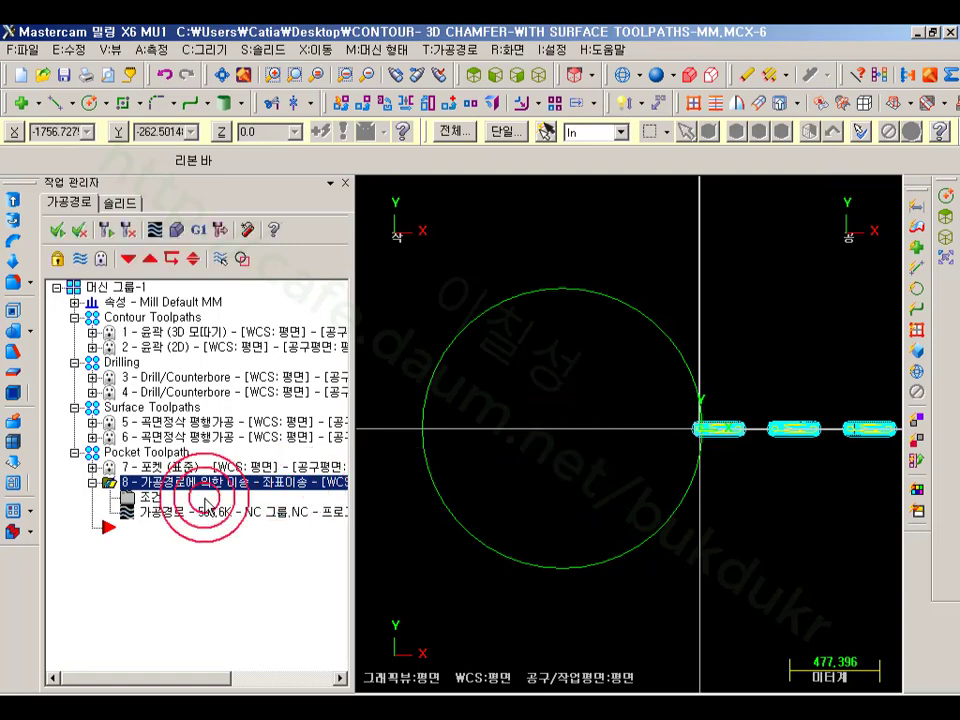
click(147, 498)
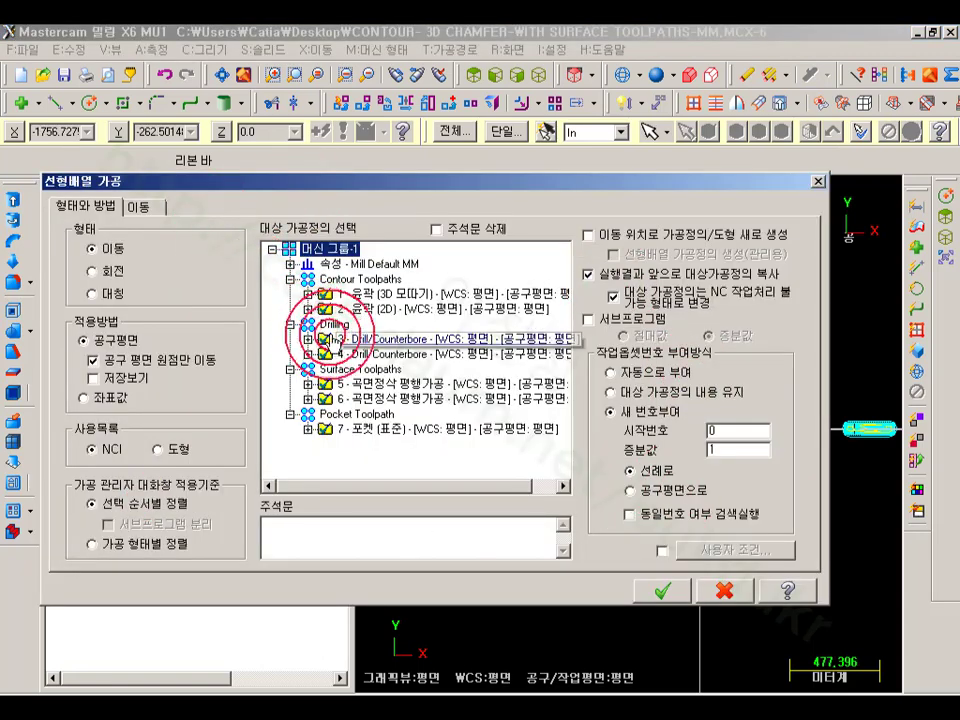
click(92, 271)
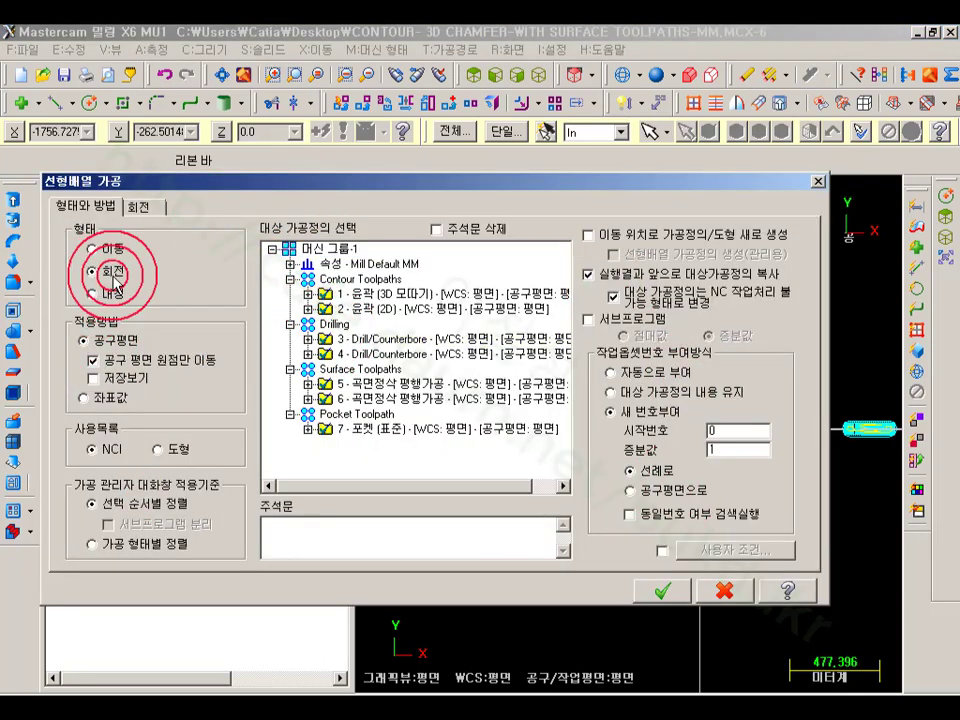
click(136, 511)
click(103, 547)
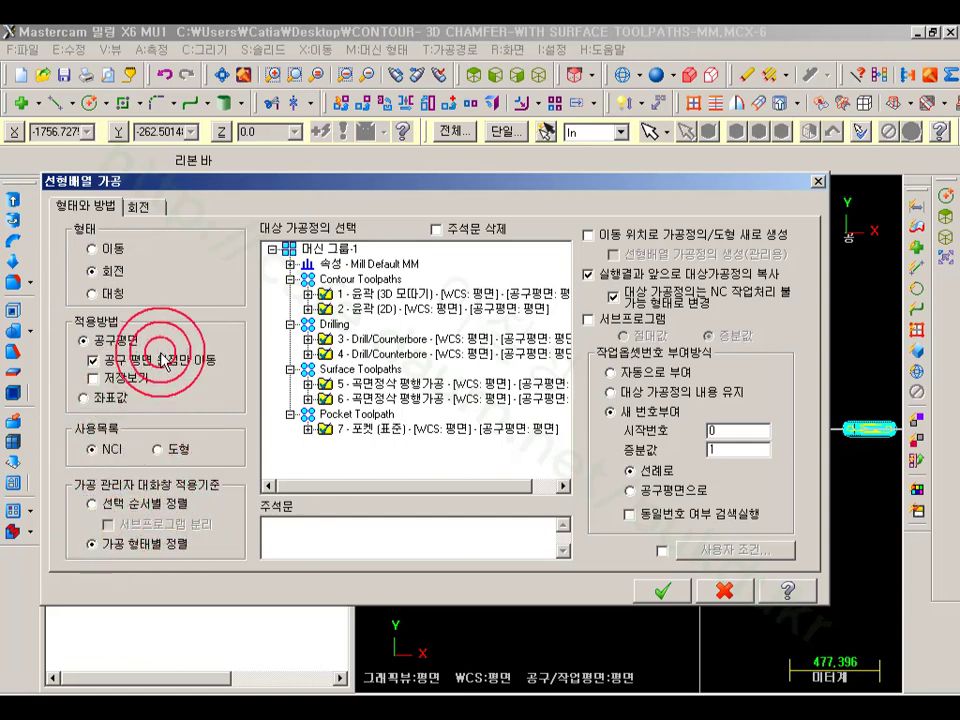
click(92, 398)
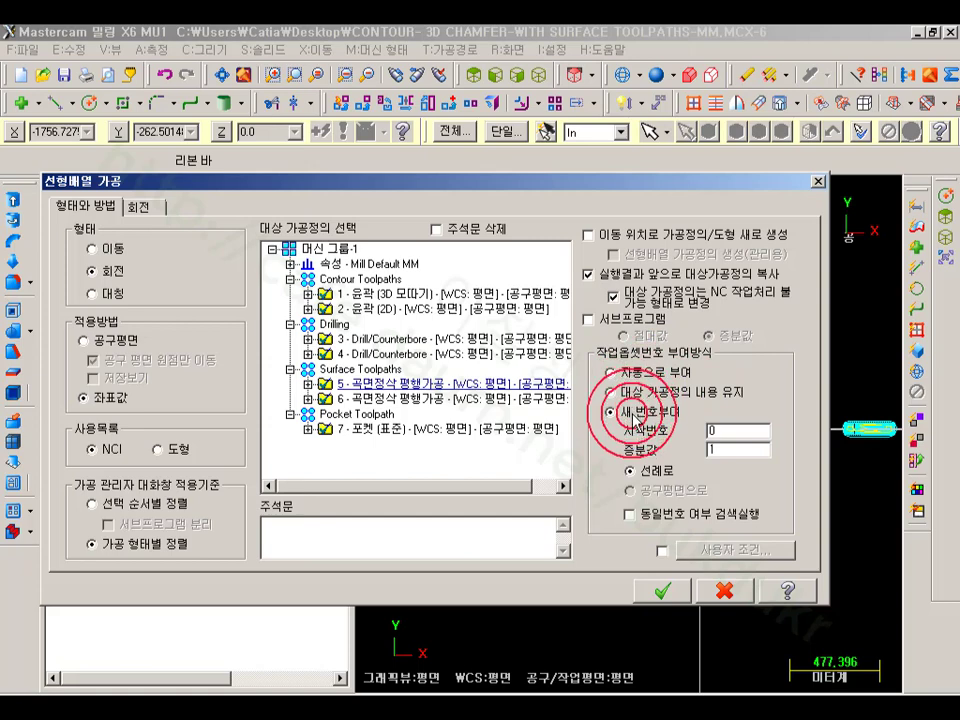
click(638, 372)
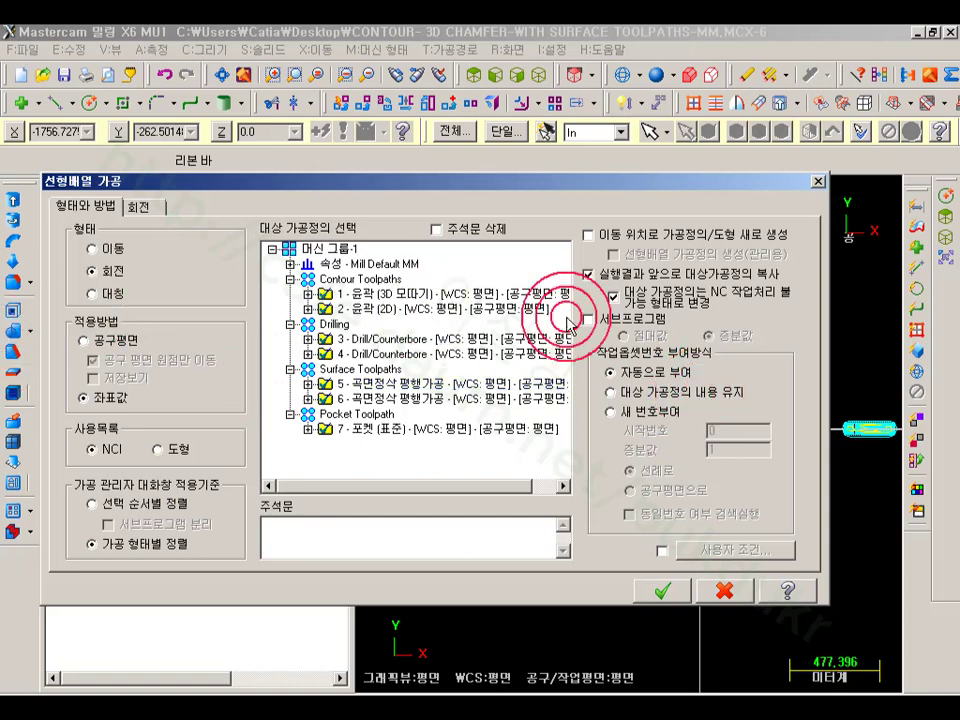
Set 6 rotated instances with both angles at 45° about a picked point near the circle's centre, and regenerate operation 8.
click(139, 207)
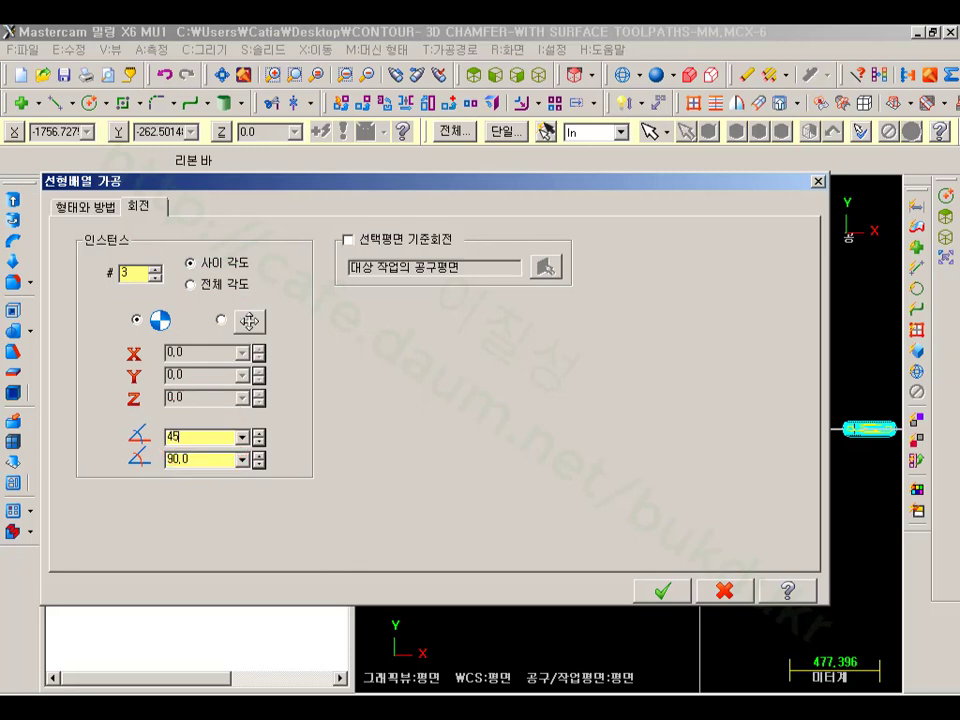
click(210, 459)
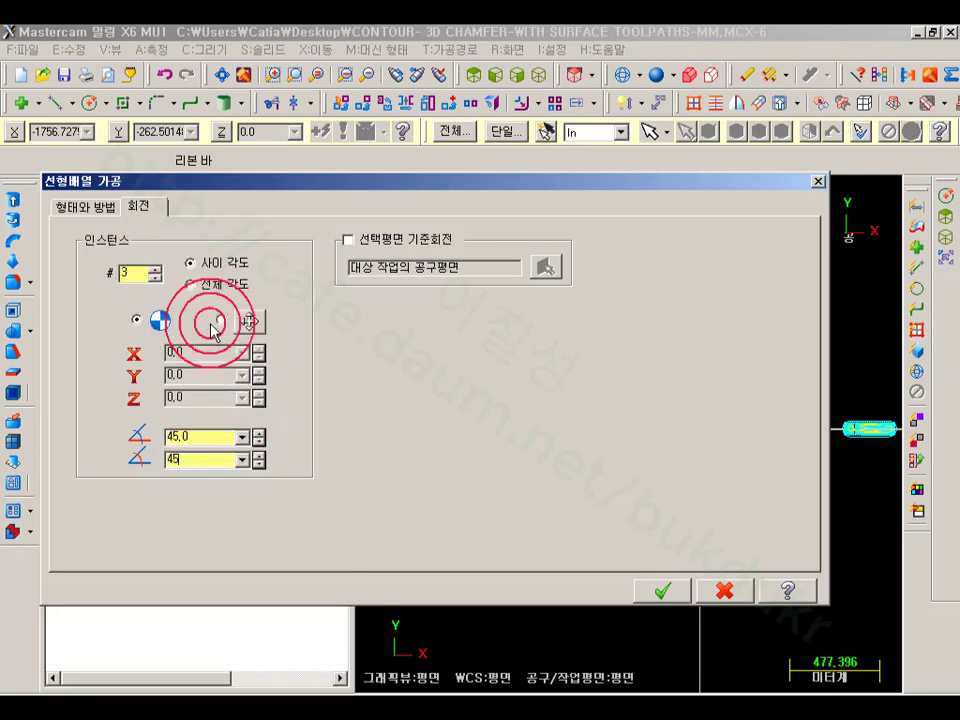
click(250, 322)
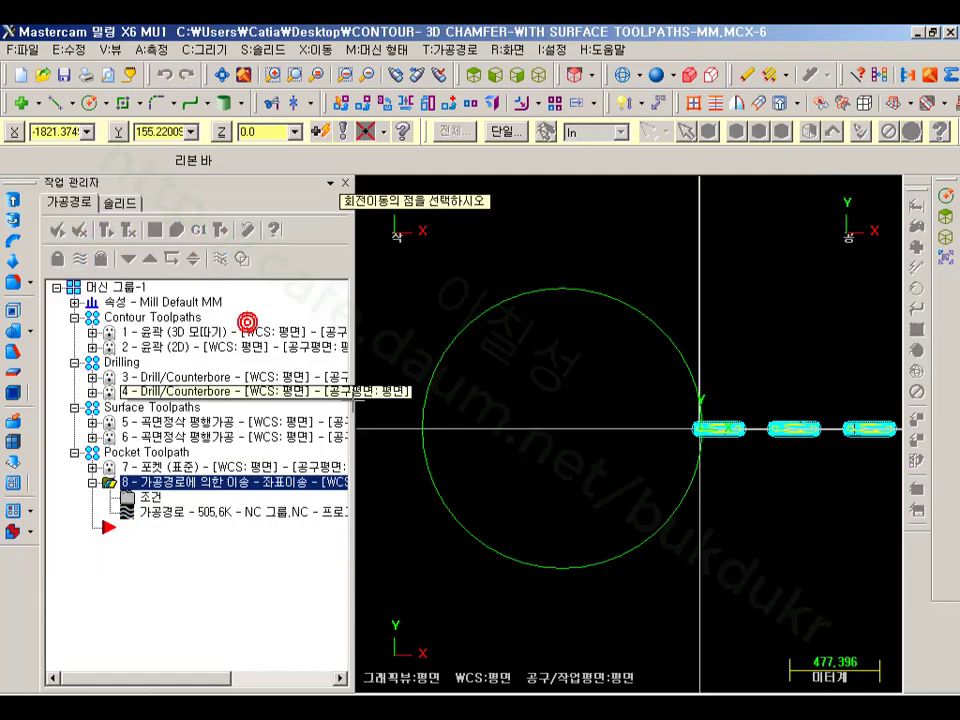
click(558, 427)
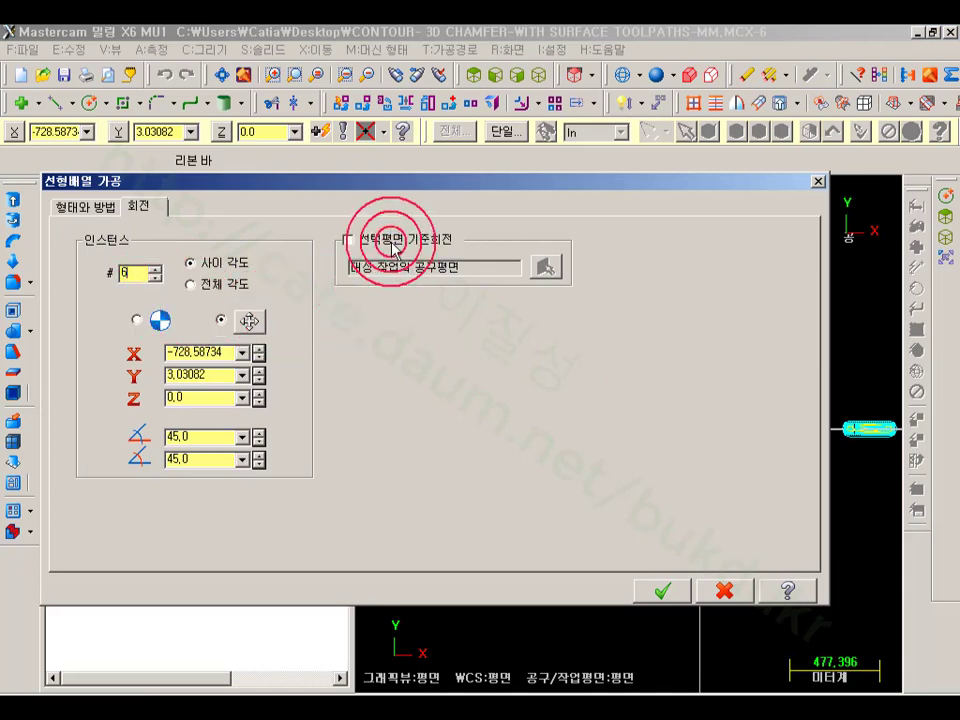
click(667, 588)
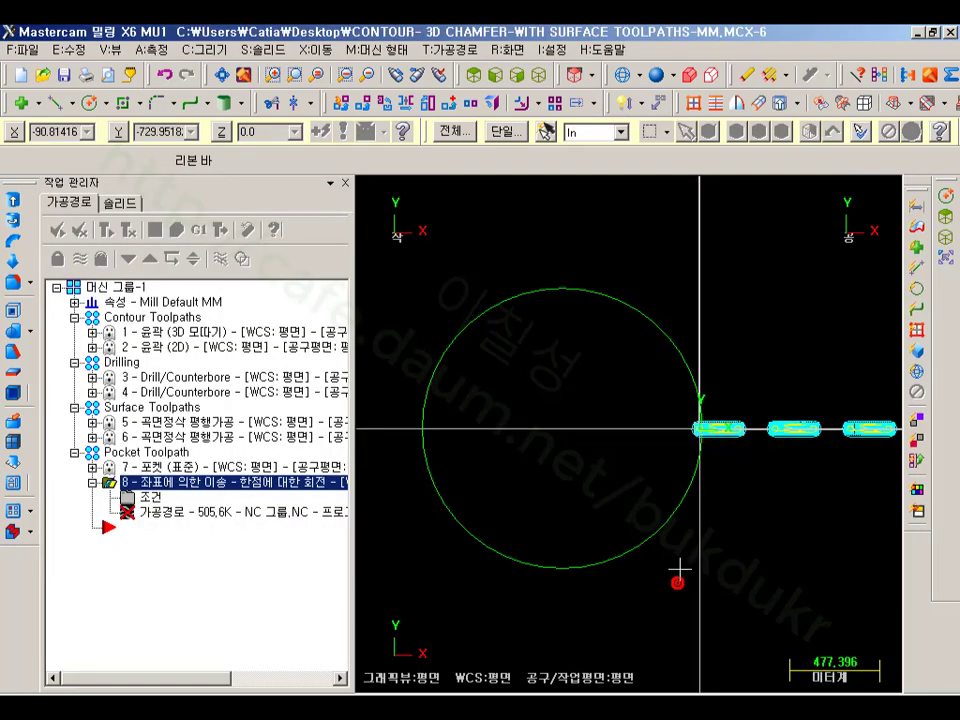
click(104, 229)
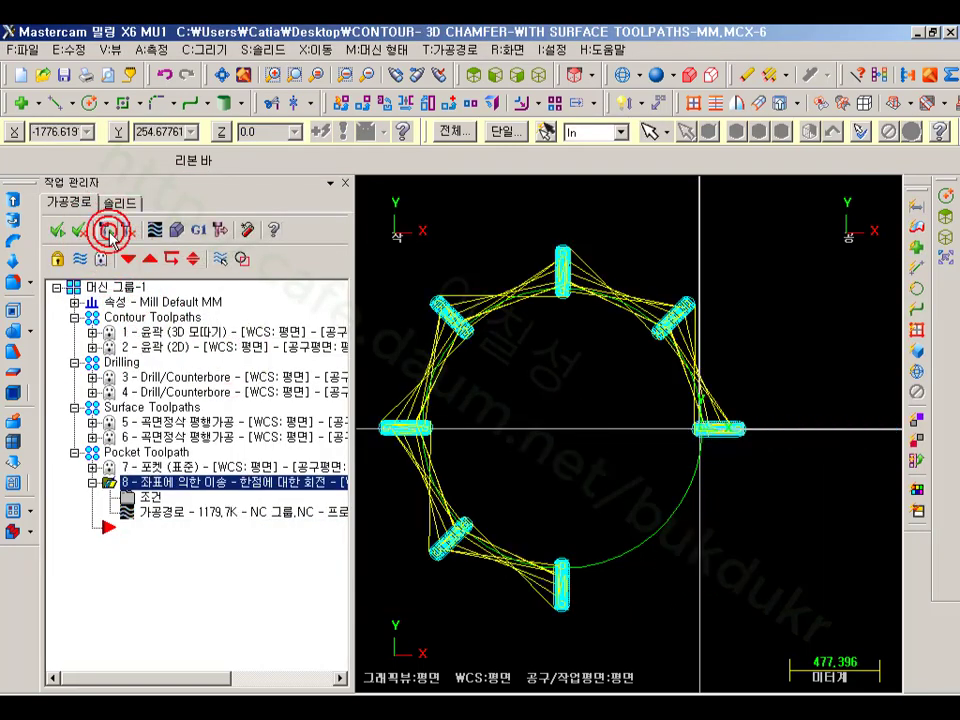
scroll(609, 424, down, 1)
scroll(574, 456, up, 2)
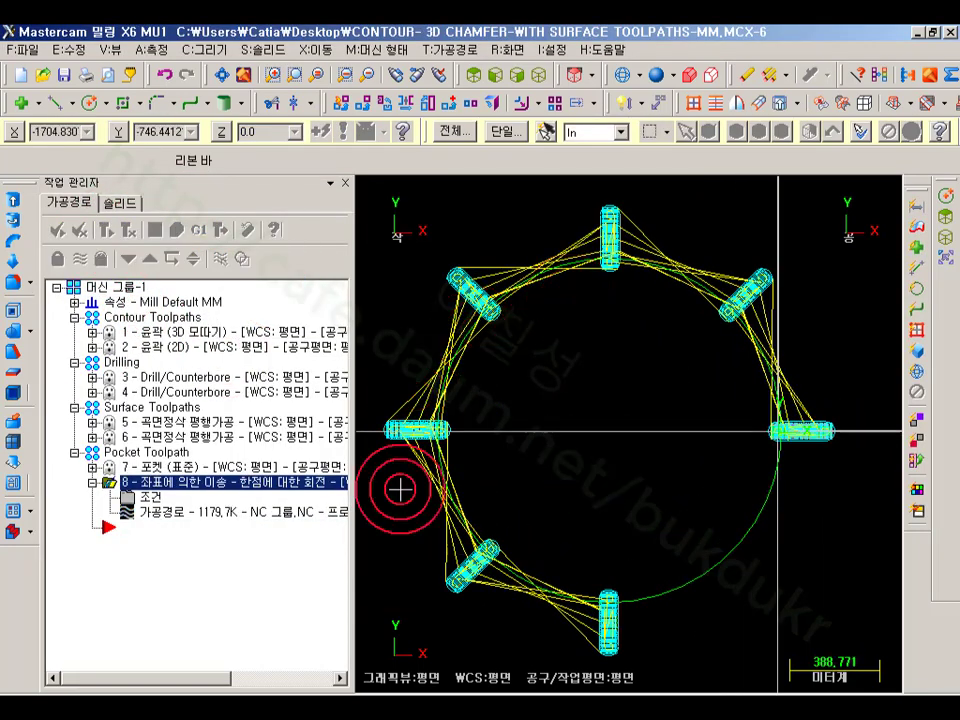
click(215, 593)
click(172, 706)
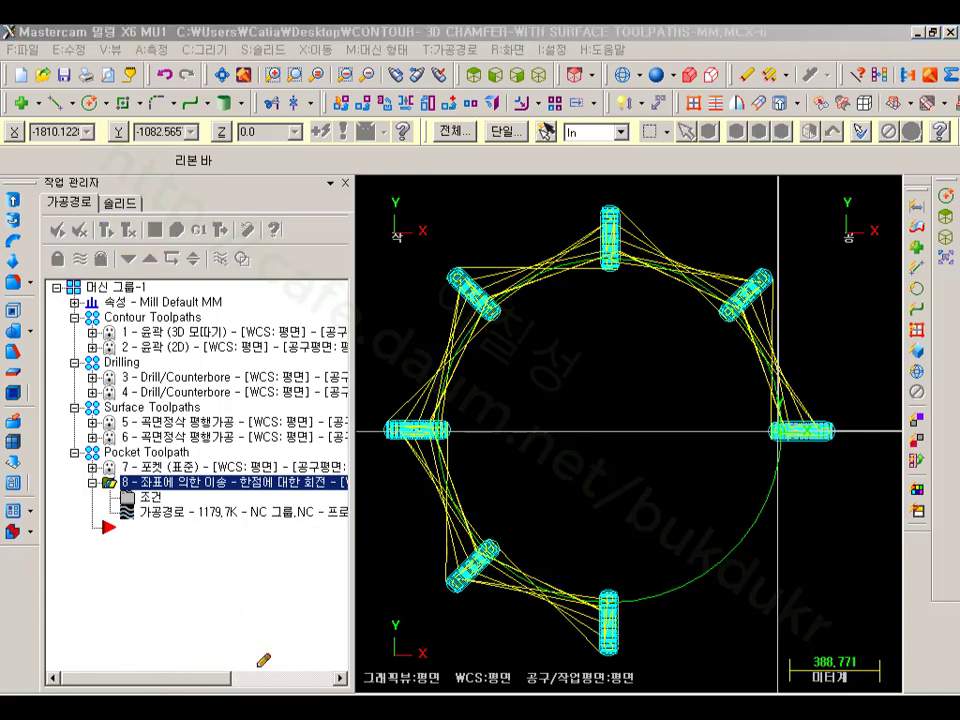
drag(777, 452, 749, 439)
drag(858, 430, 838, 478)
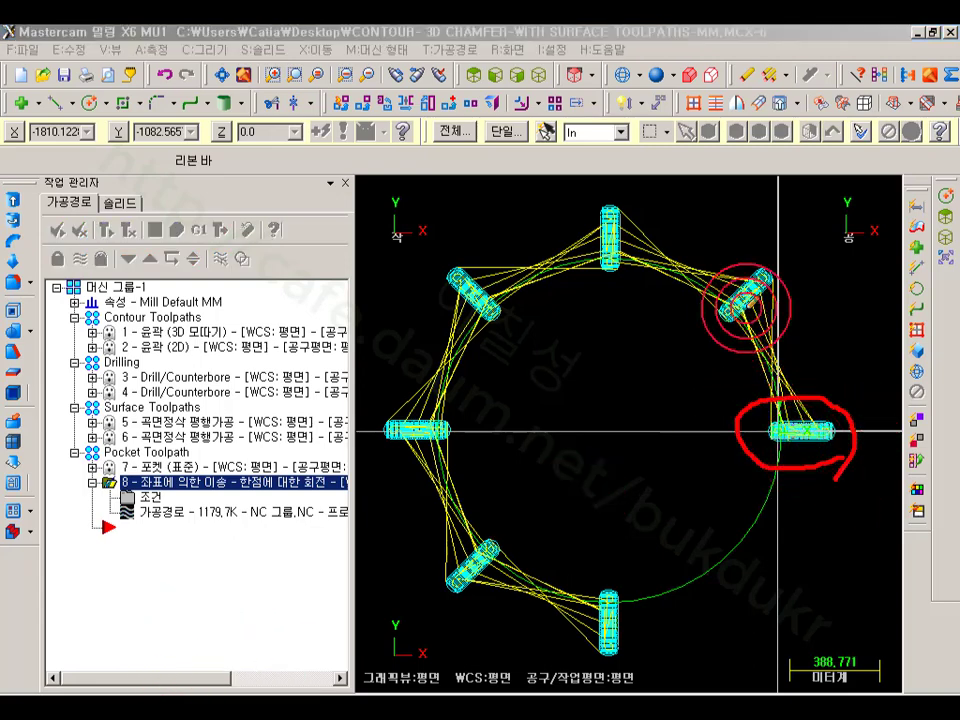
drag(760, 285, 657, 380)
drag(605, 432, 800, 430)
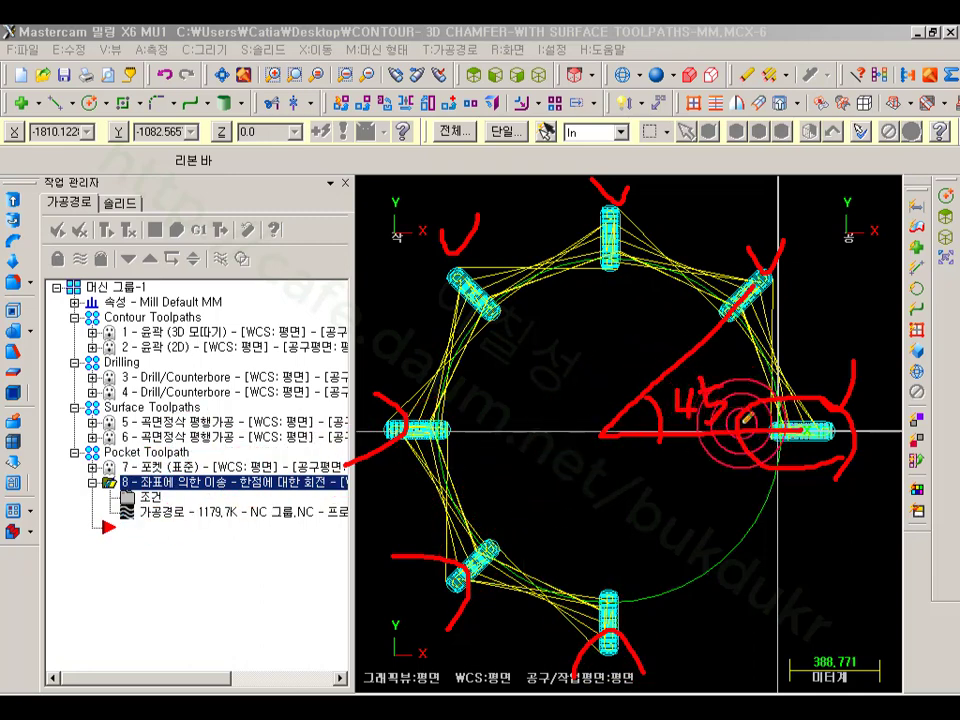
drag(730, 318, 795, 408)
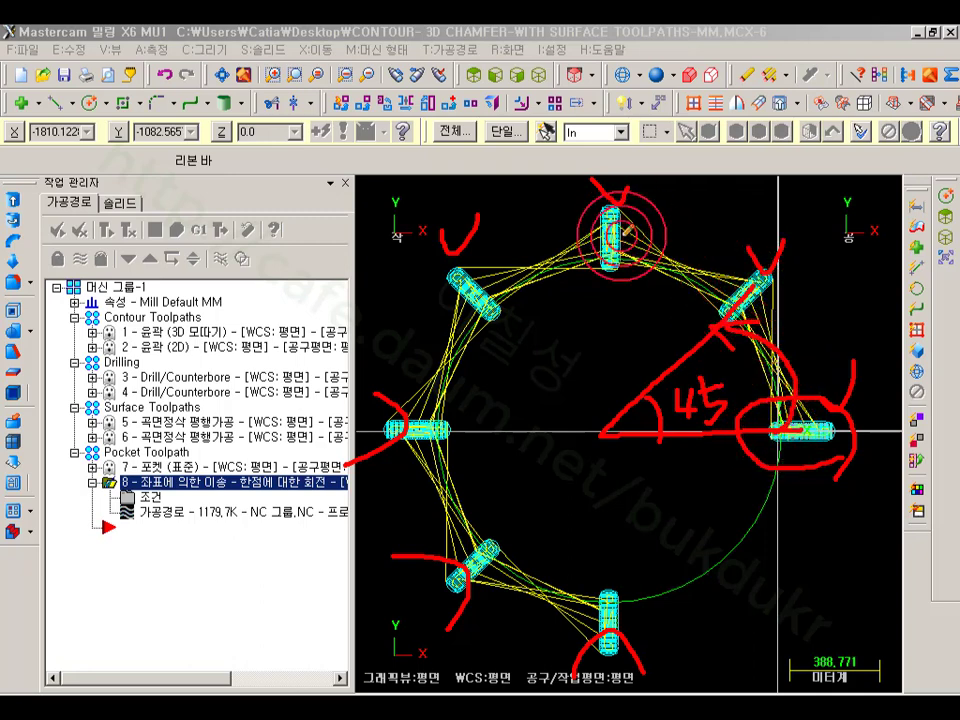
drag(606, 258, 597, 441)
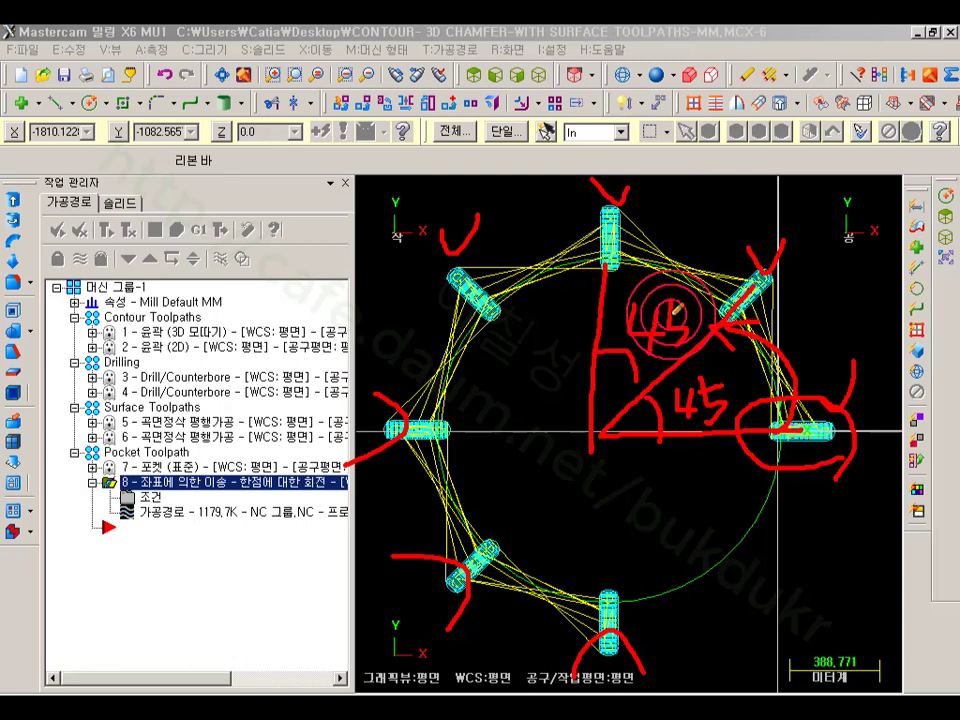
right_click(390, 322)
click(428, 503)
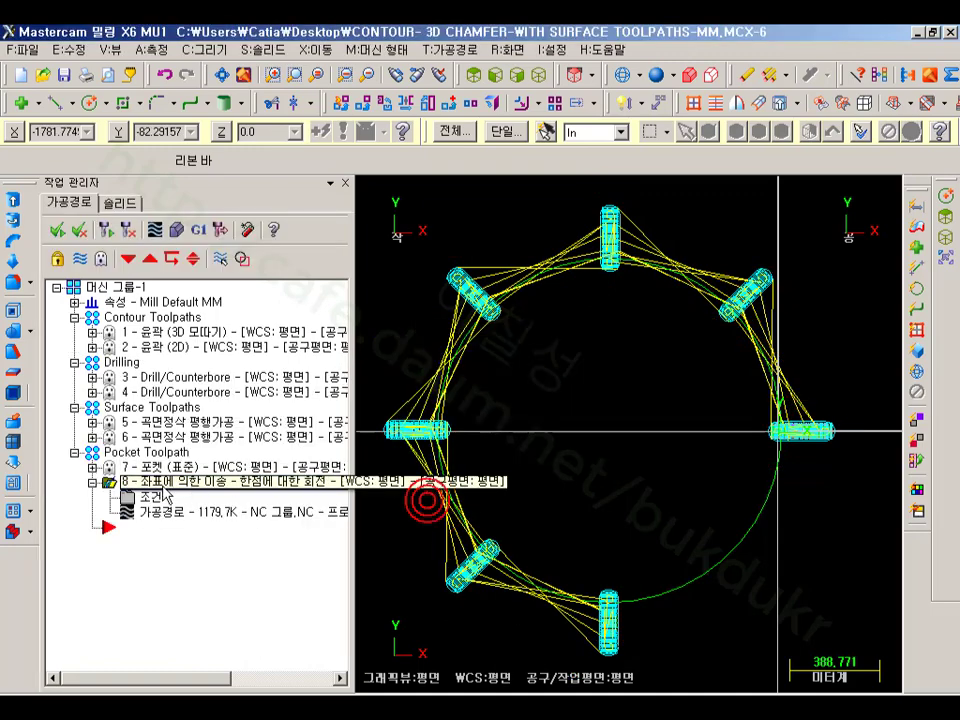
Reopen operation 8's rotation parameters and review the instance count, centre point and angles.
click(152, 211)
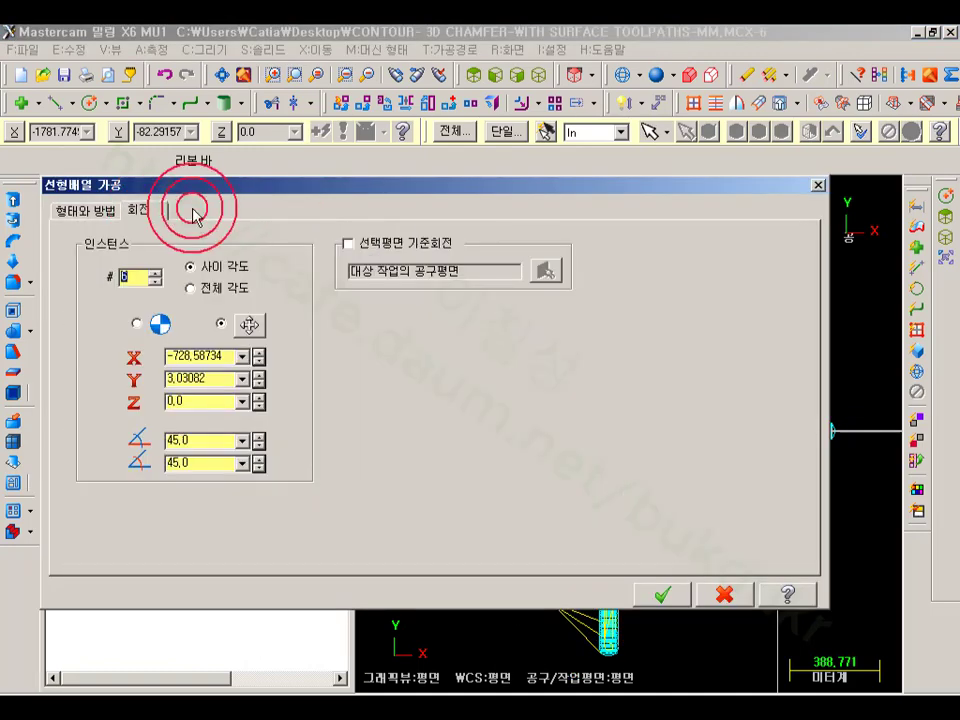
click(135, 278)
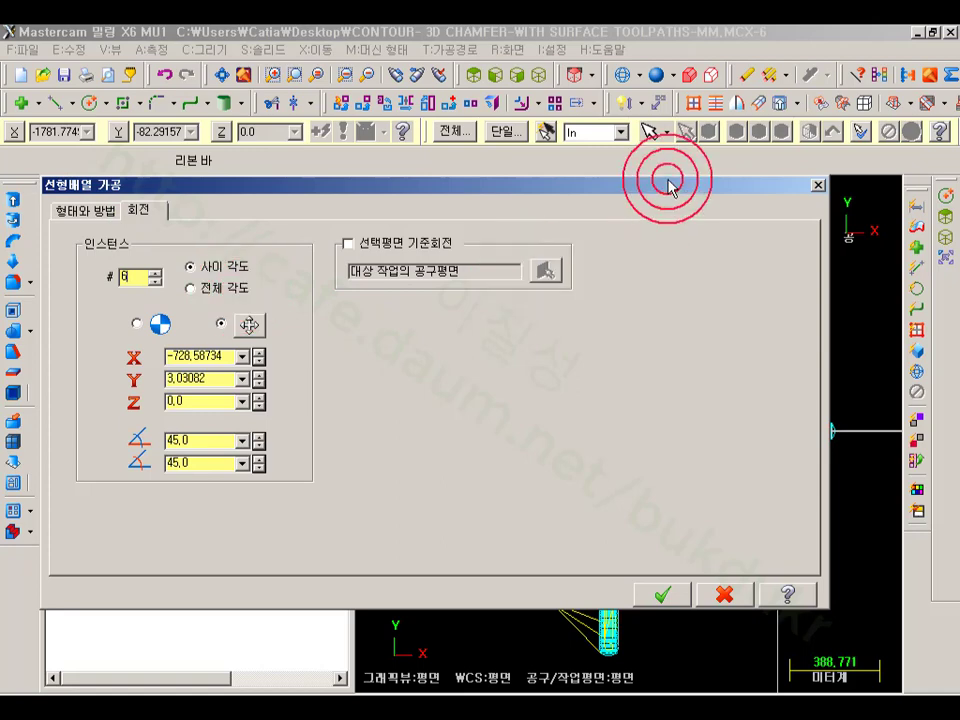
click(669, 594)
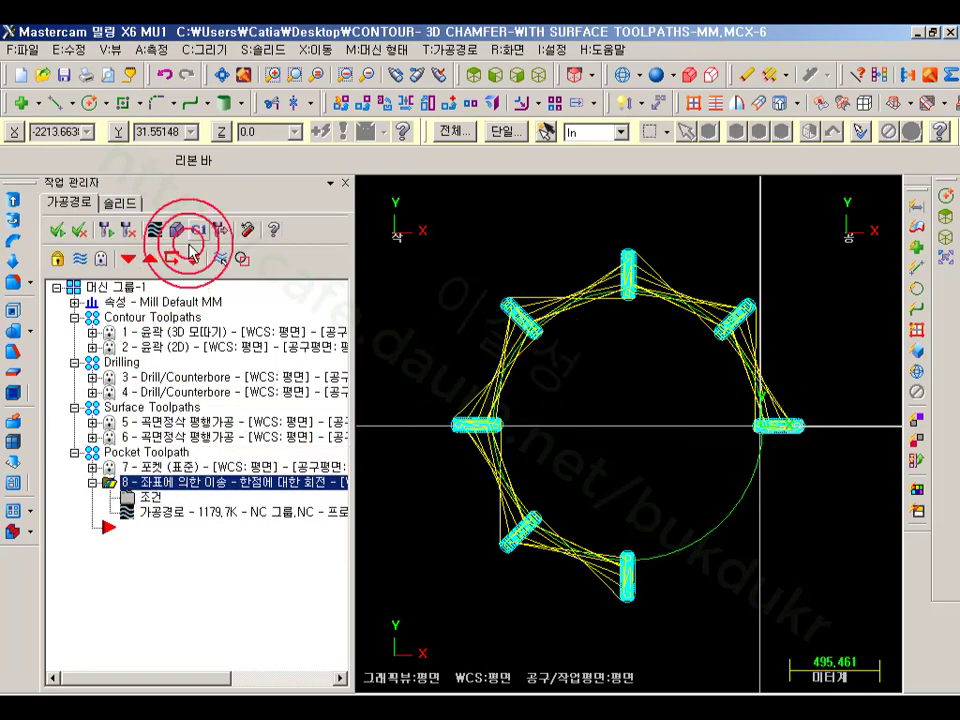
Post operation 8 to NC 그룹.NC, reload the file in CIMCO Edit, and inspect the backplot of the rotated copies.
click(198, 229)
click(158, 514)
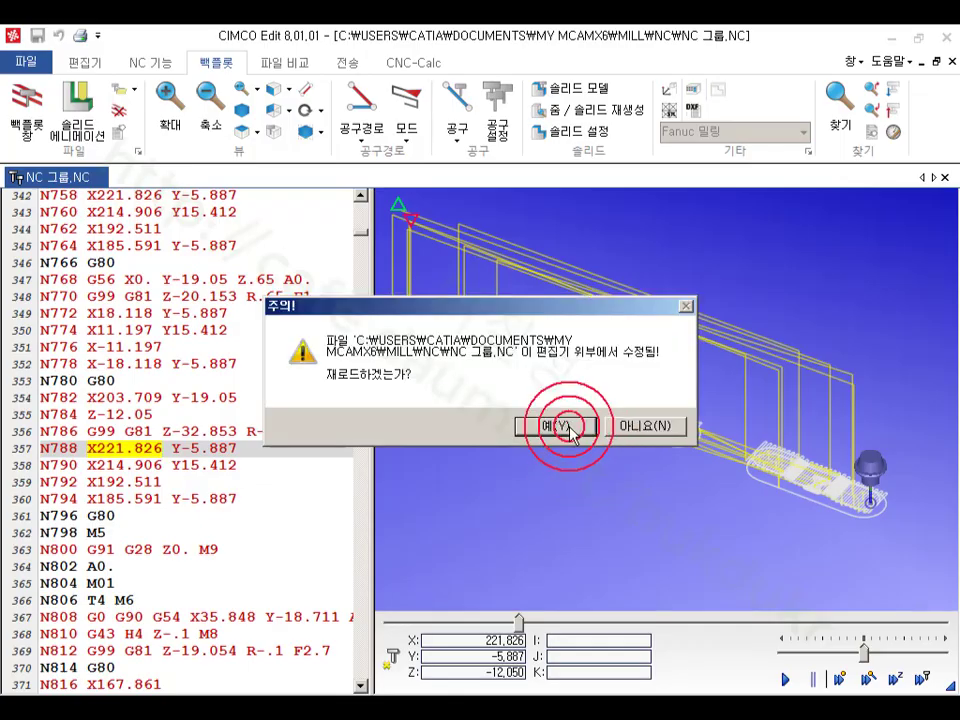
click(569, 427)
scroll(828, 482, down, 6)
scroll(528, 360, up, 4)
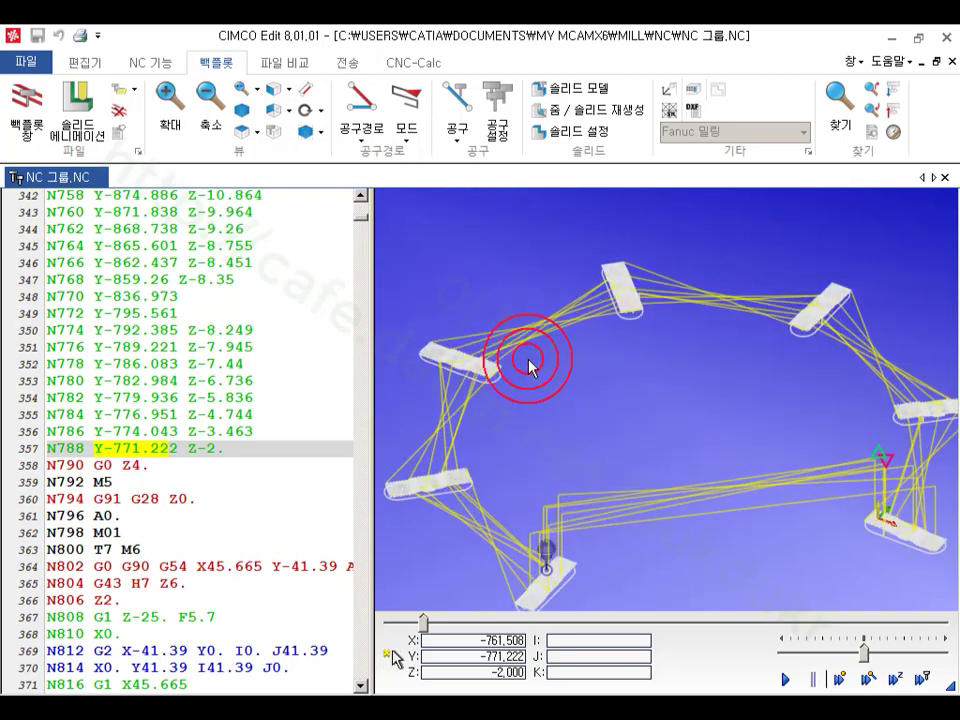
drag(528, 365, 697, 388)
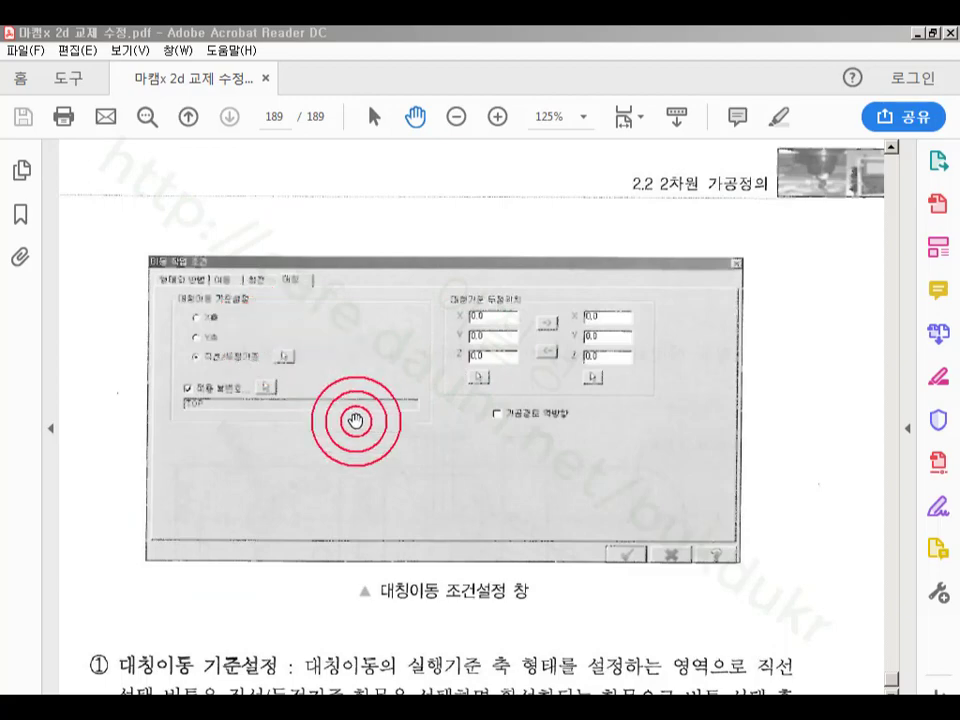
Check the mirror transform (대칭이동) settings in the PDF textbook in Acrobat Reader, and return to the rotated toolpath in Mastercam.
scroll(355, 420, down, 6)
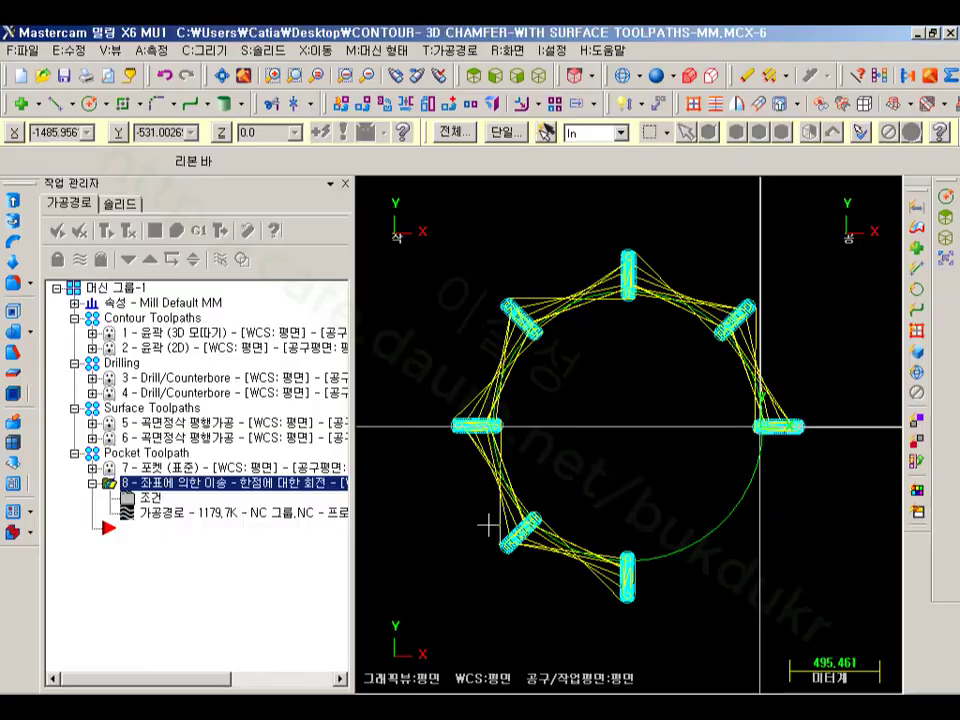
scroll(583, 462, down, 2)
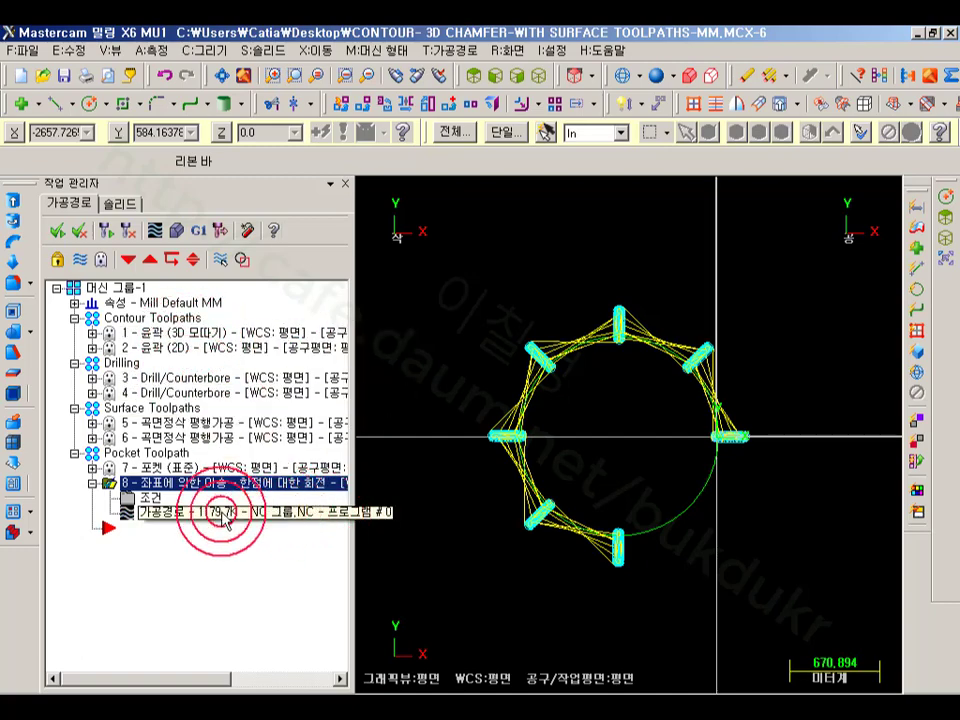
scroll(793, 428, up, 5)
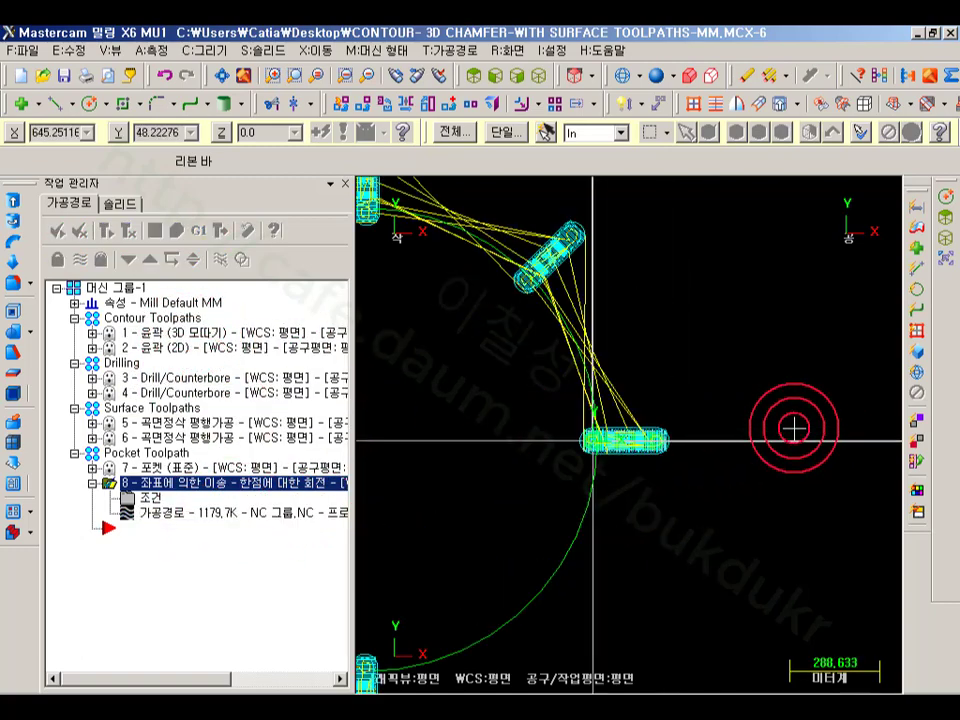
scroll(678, 493, up, 4)
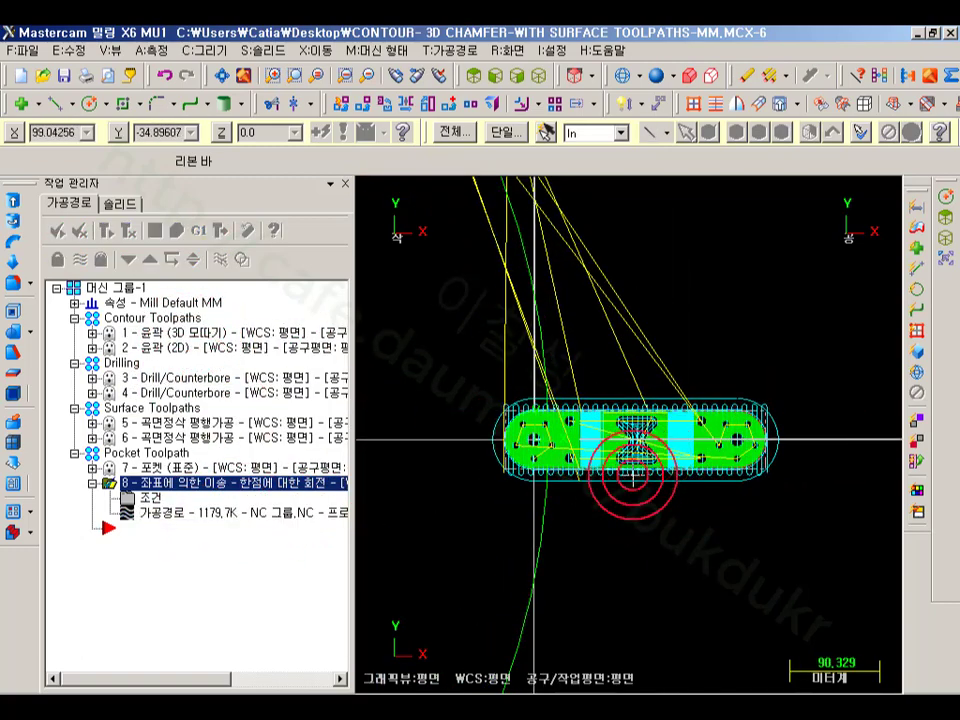
scroll(631, 425, up, 1)
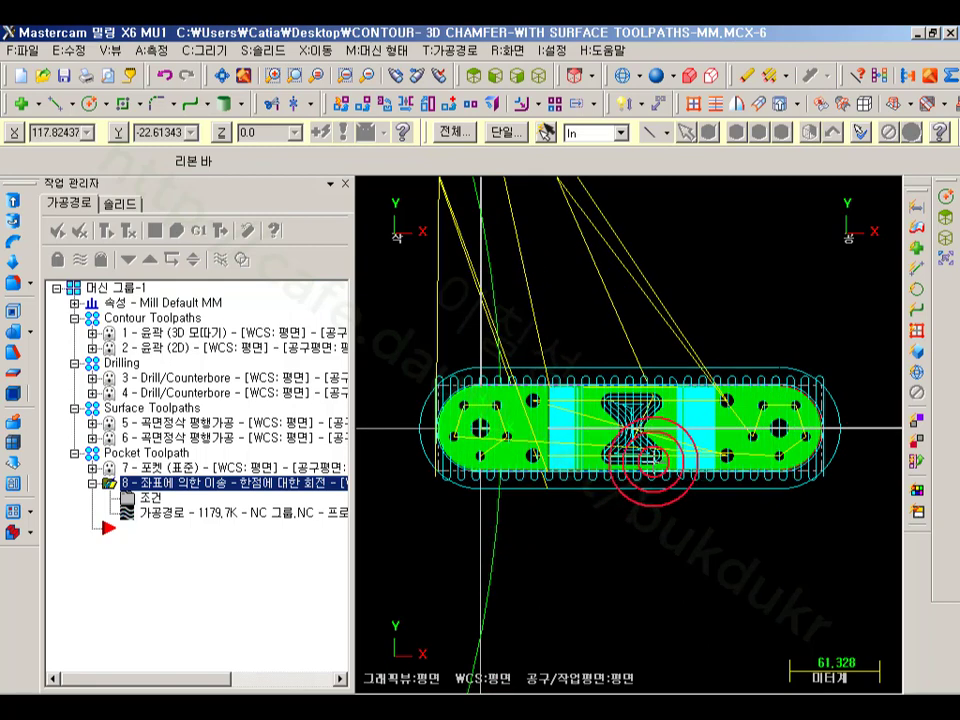
scroll(780, 453, down, 2)
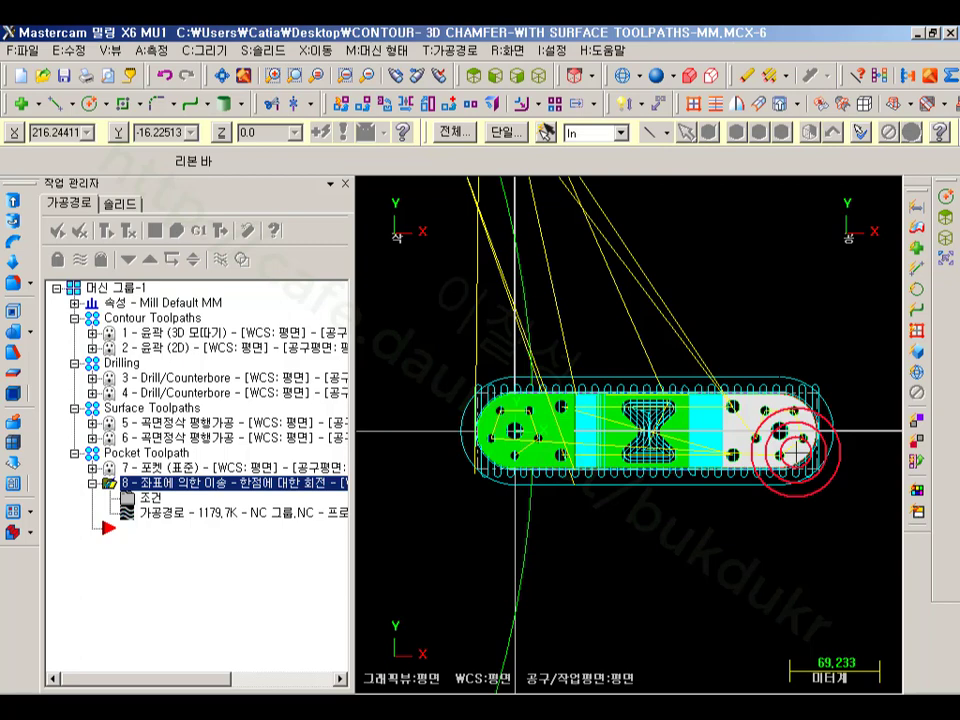
scroll(797, 453, down, 2)
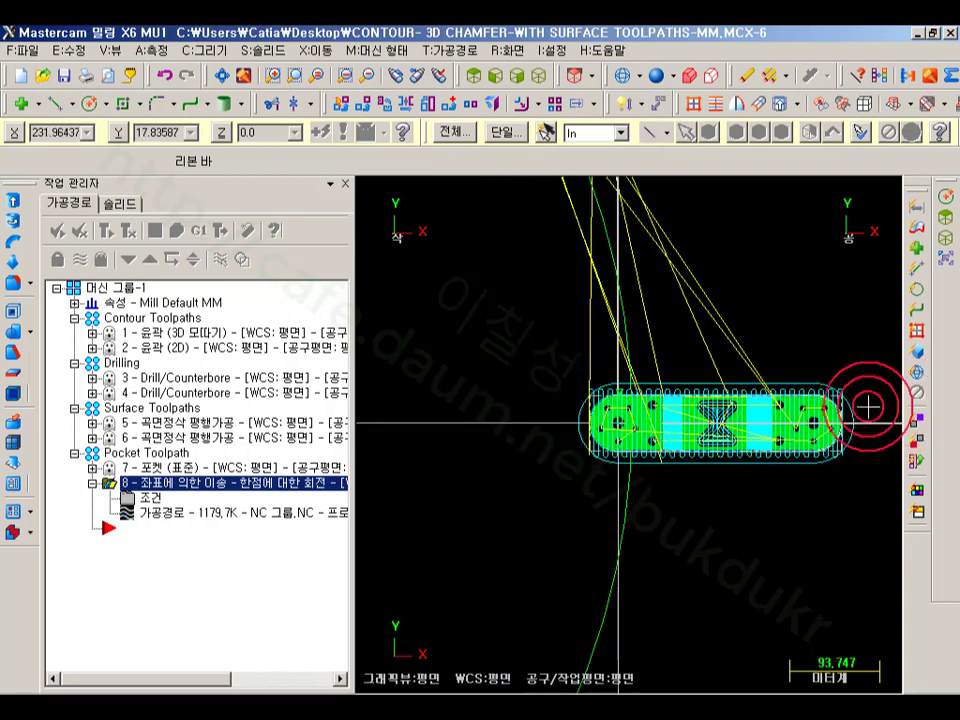
scroll(654, 364, up, 1)
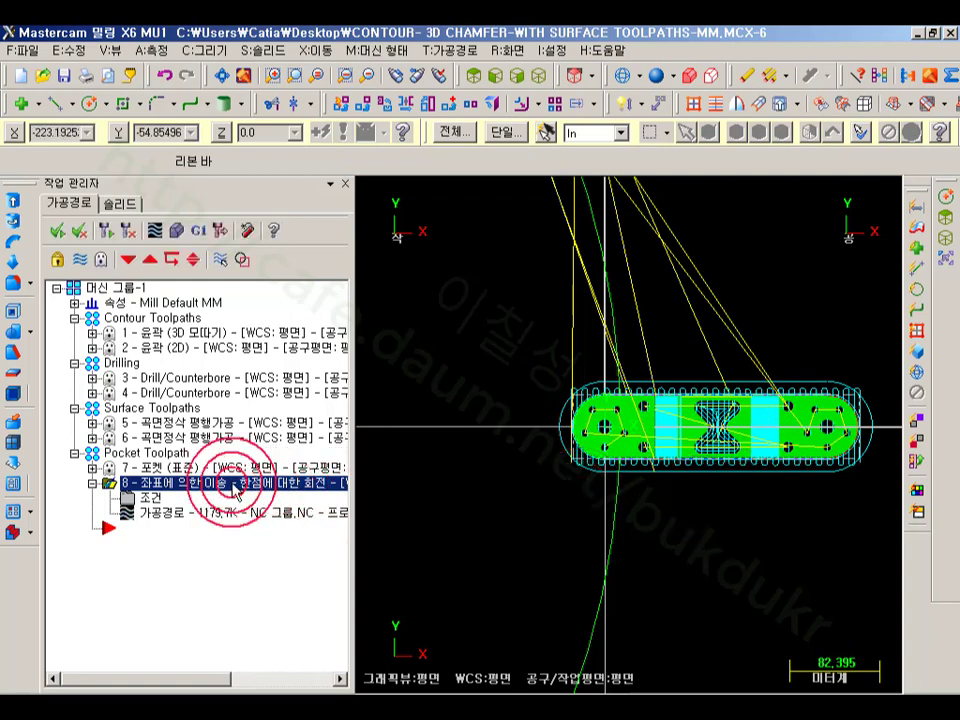
Change operation 8's transform type to mirror (대칭) and turn off copying the source operations ahead of the result.
click(148, 497)
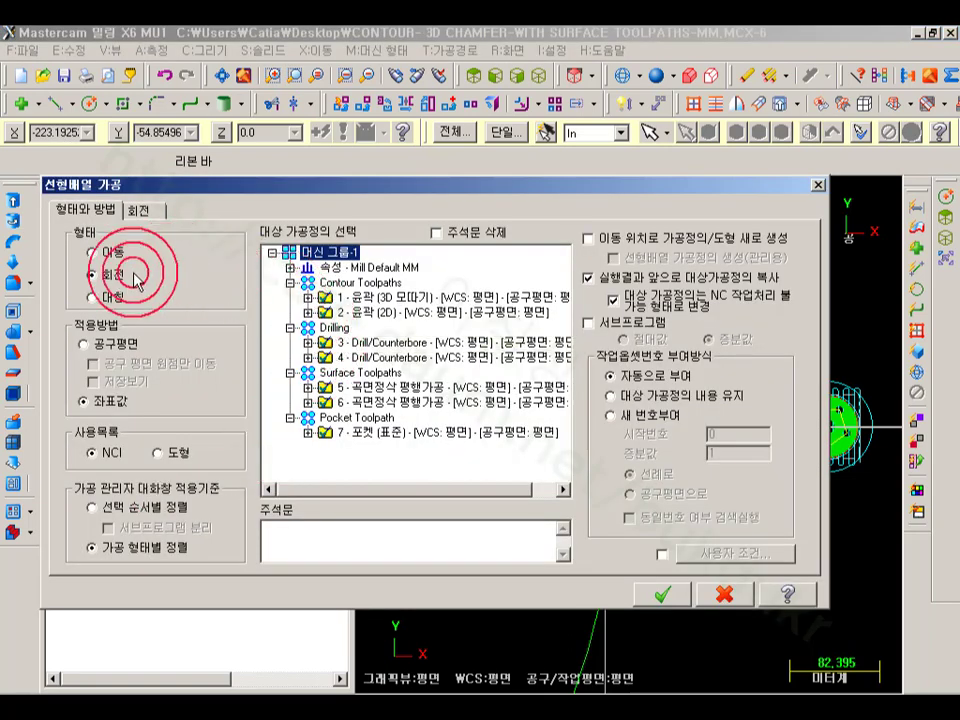
click(112, 302)
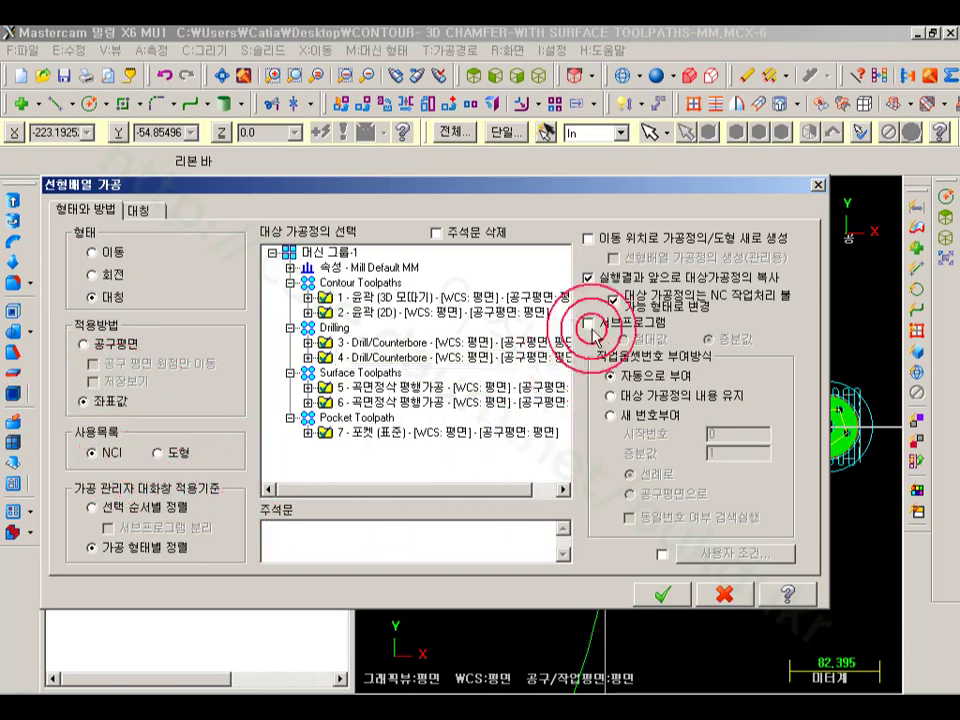
click(589, 280)
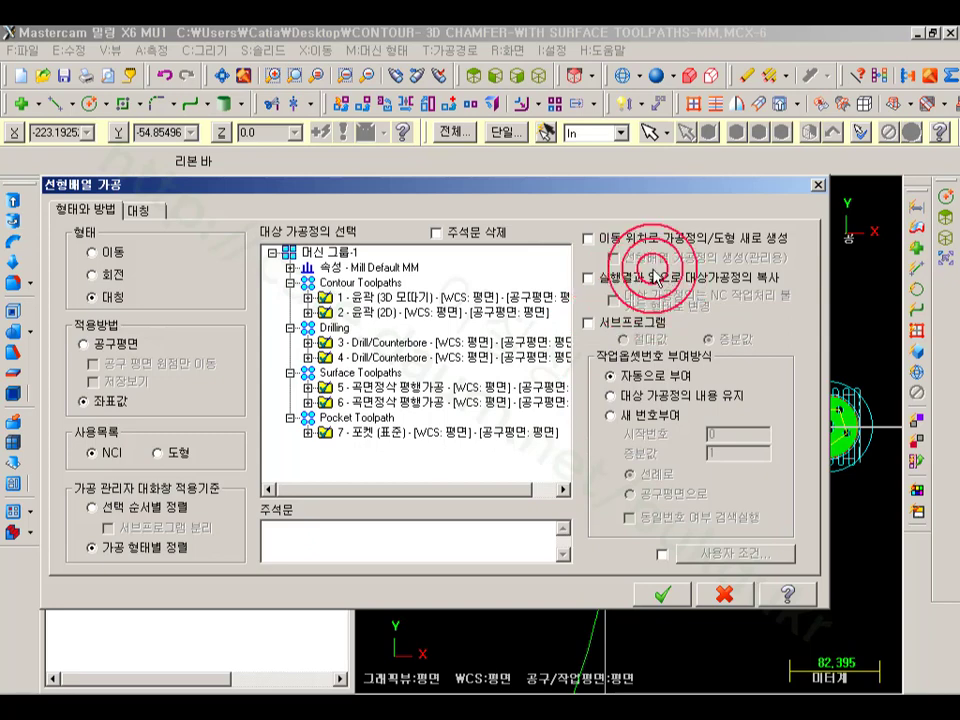
Mirror operation 8 about the vertical axis at X 0.0 in the 평면 view and regenerate it.
click(139, 210)
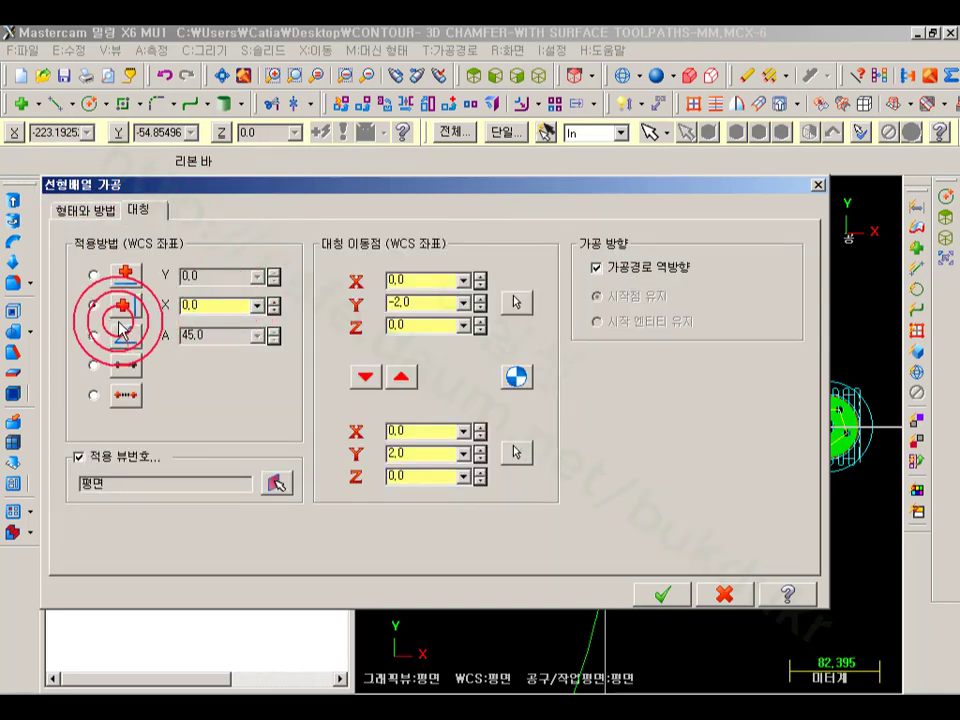
click(198, 305)
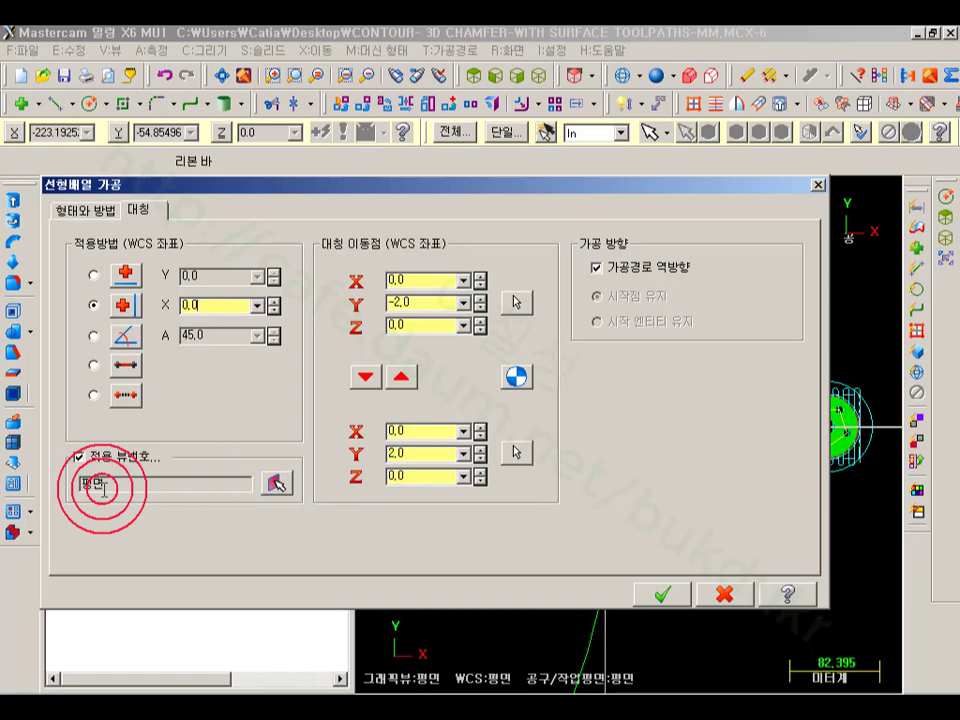
click(676, 597)
click(128, 230)
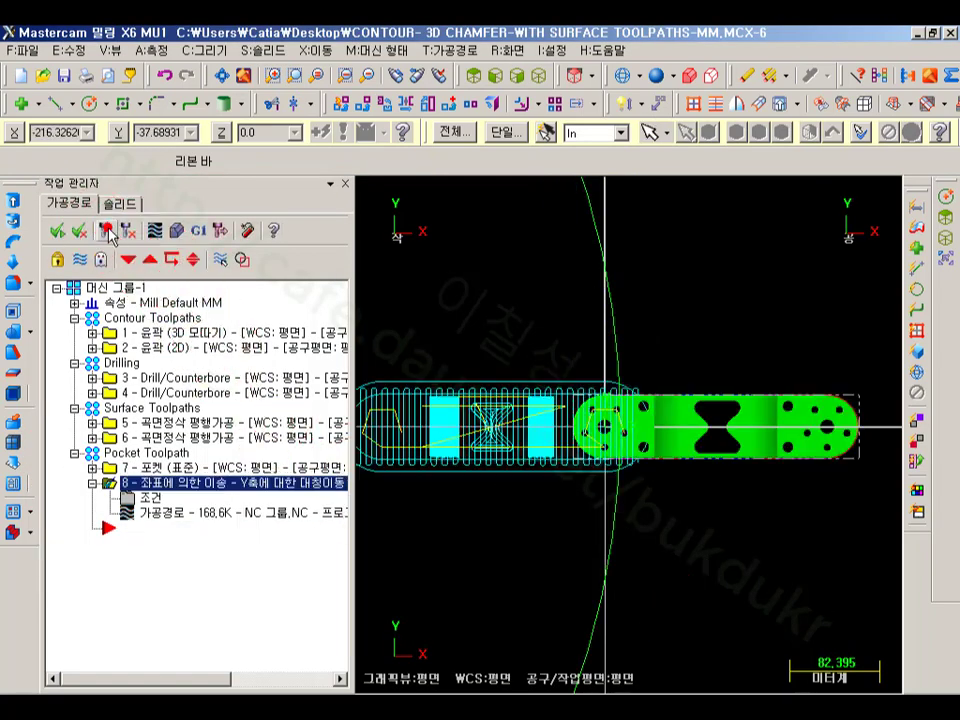
Backplot operation 8 through to the end to examine the toolpath mirrored about the Y axis.
scroll(726, 338, down, 4)
scroll(722, 318, up, 2)
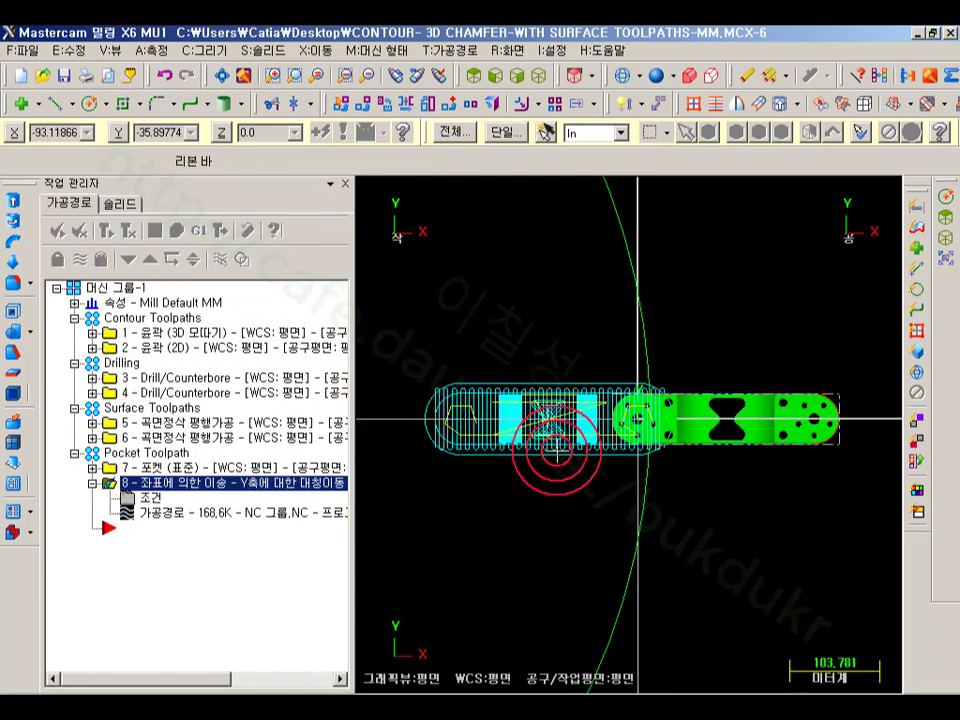
double_click(150, 513)
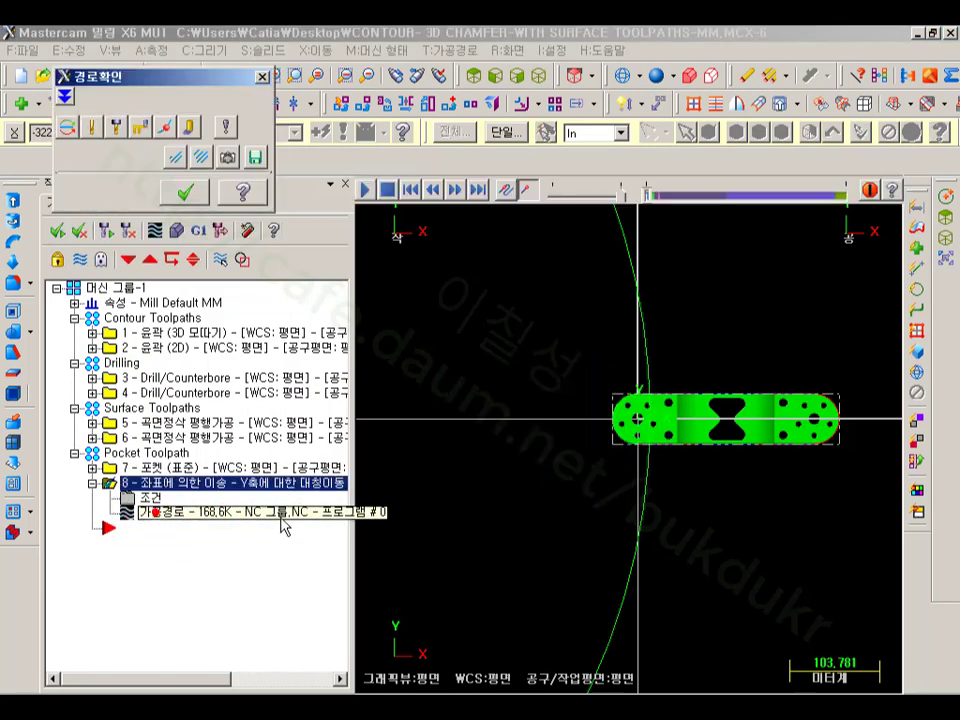
click(643, 196)
drag(645, 198, 900, 200)
scroll(893, 385, down, 4)
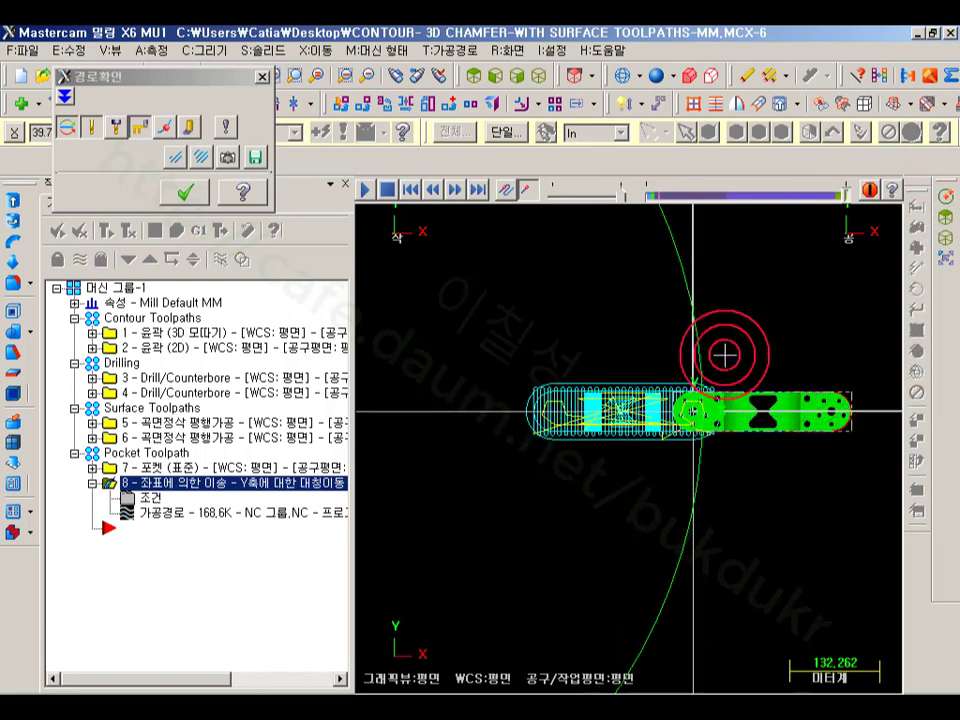
click(185, 191)
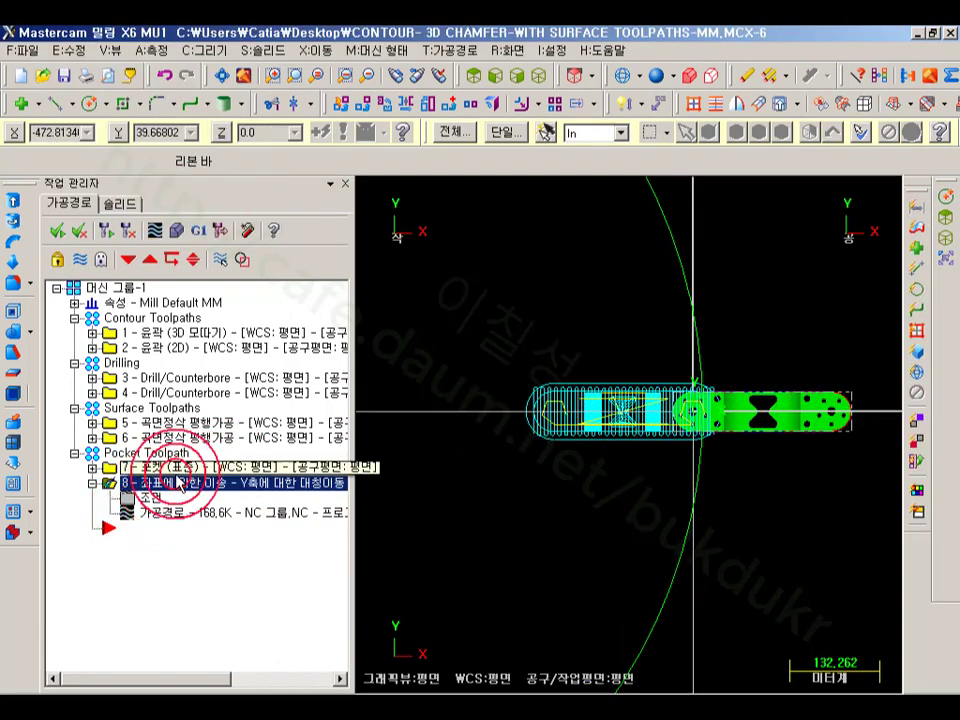
Draw a vertical line about 324 mm long at about X -77.4, crossing the mirrored toolpath.
click(56, 101)
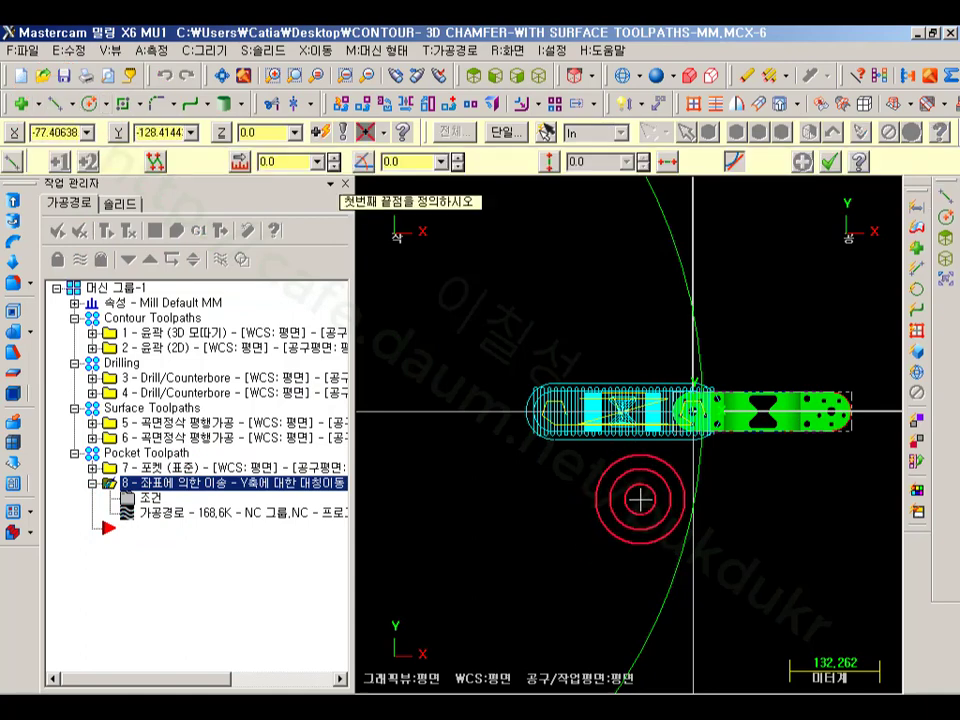
click(640, 498)
click(827, 163)
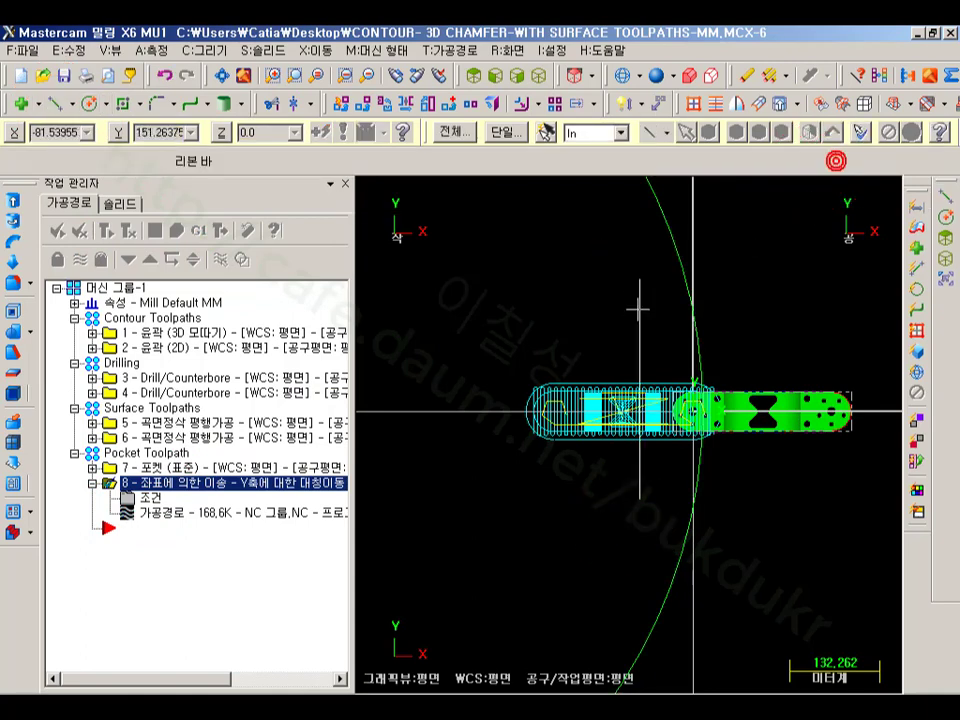
Change operation 8's mirror method to a selected line, pick the drawn vertical line as the mirror axis, and regenerate the toolpath.
click(150, 497)
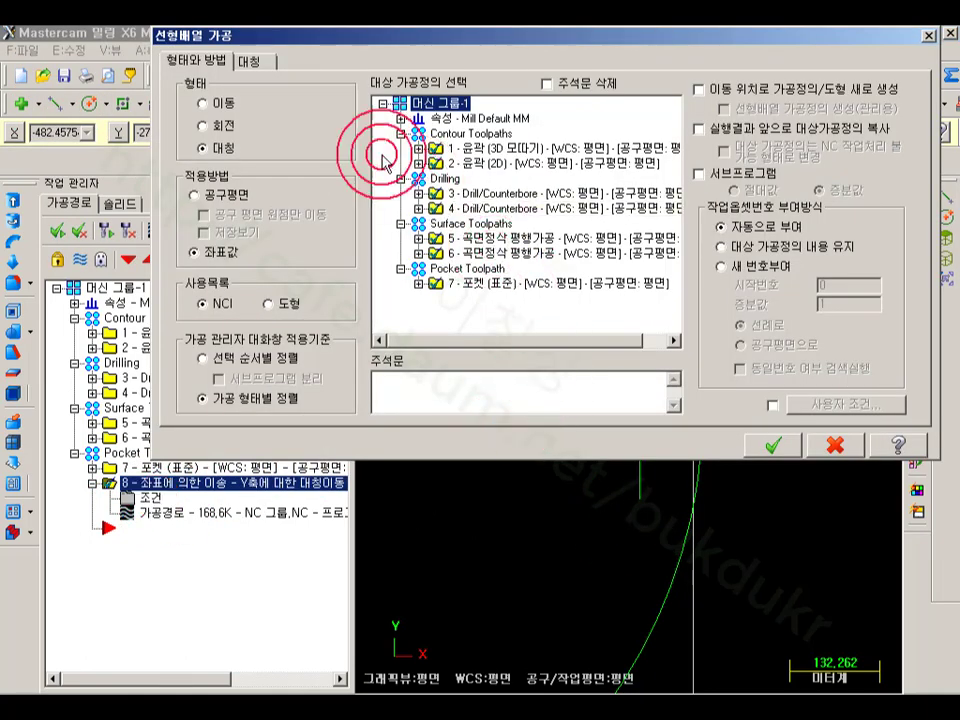
click(260, 62)
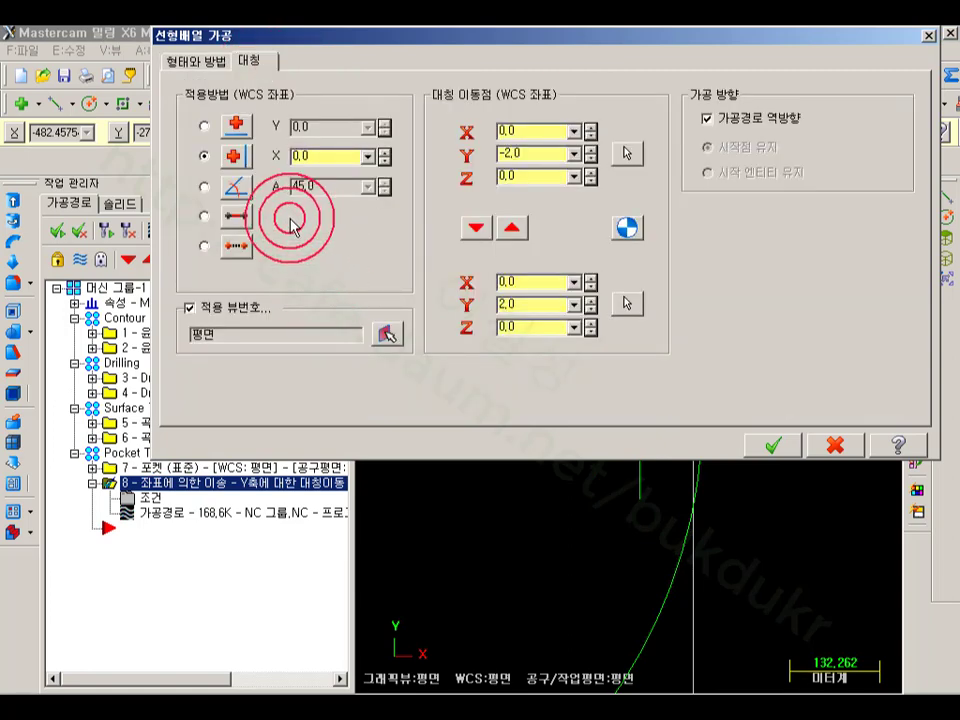
click(237, 218)
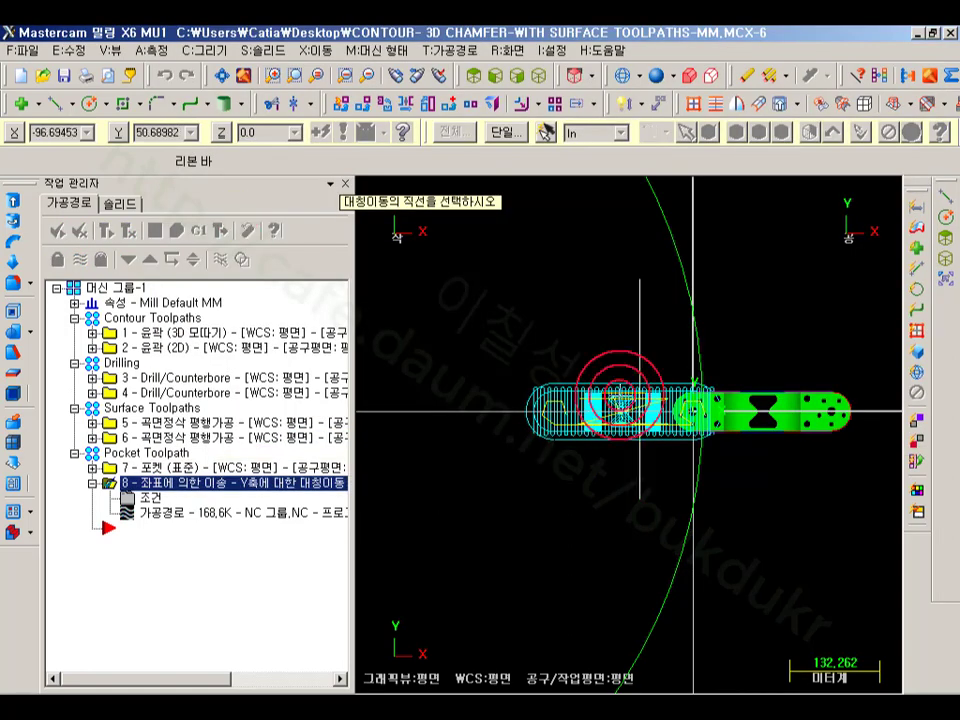
click(639, 327)
click(773, 445)
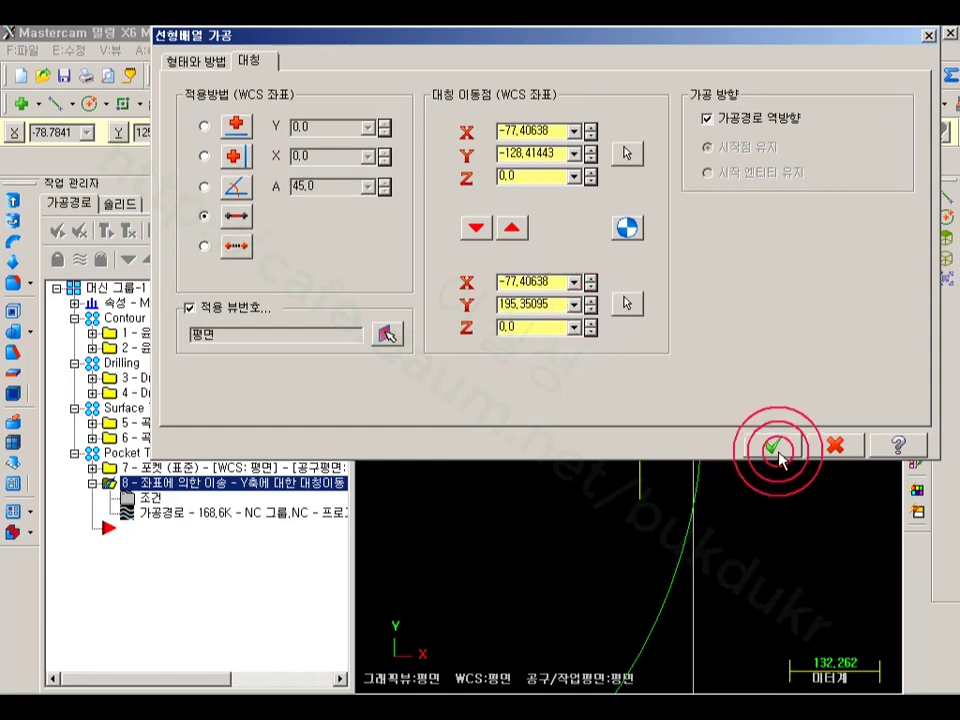
click(108, 231)
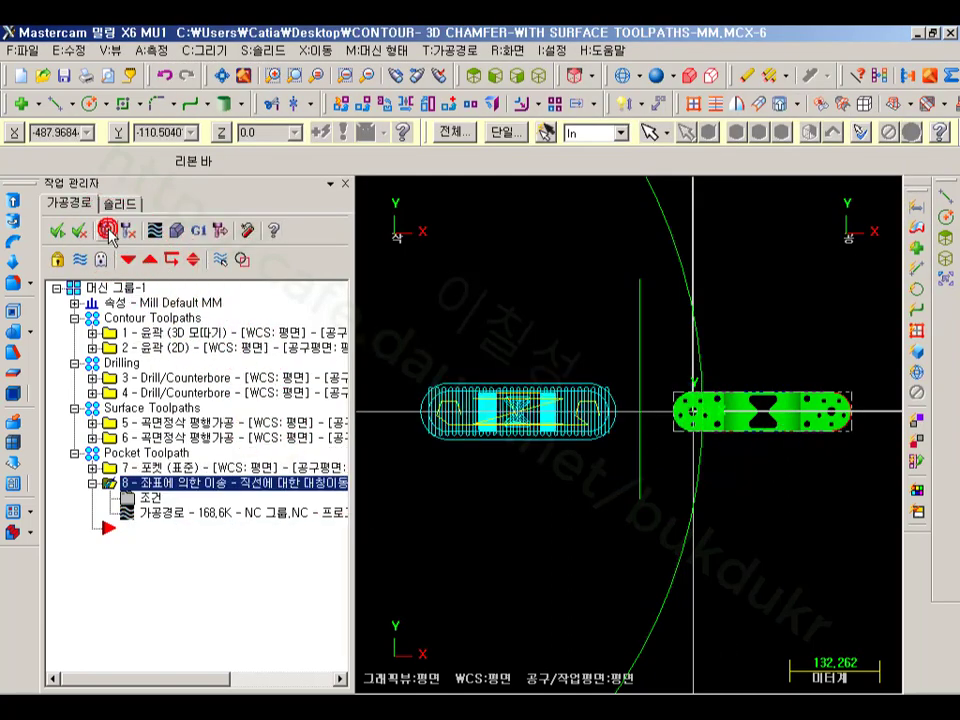
scroll(742, 517, down, 2)
scroll(600, 424, up, 3)
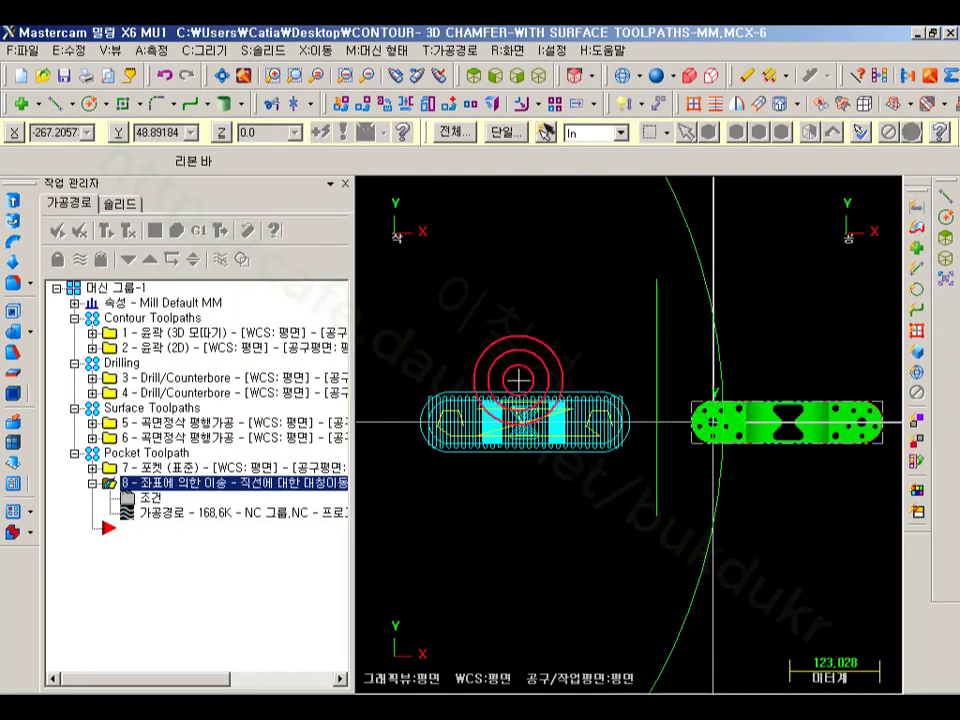
click(156, 718)
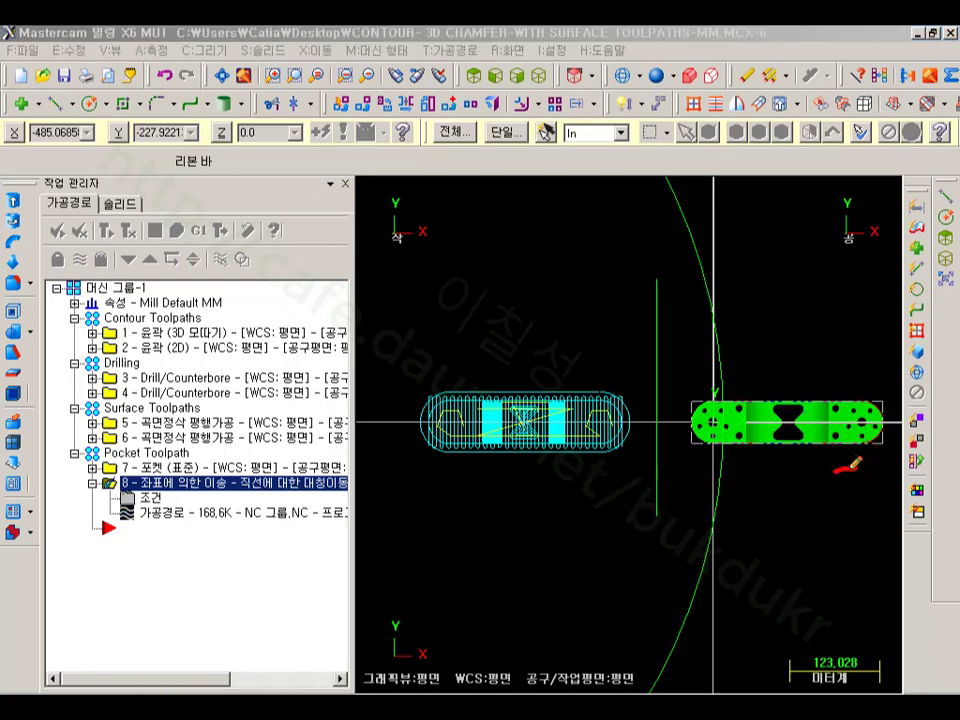
mouse_move(701, 381)
mouse_down()
mouse_move(893, 437)
mouse_move(840, 463)
mouse_up()
mouse_move(634, 246)
mouse_down()
mouse_move(646, 269)
mouse_move(692, 229)
mouse_up()
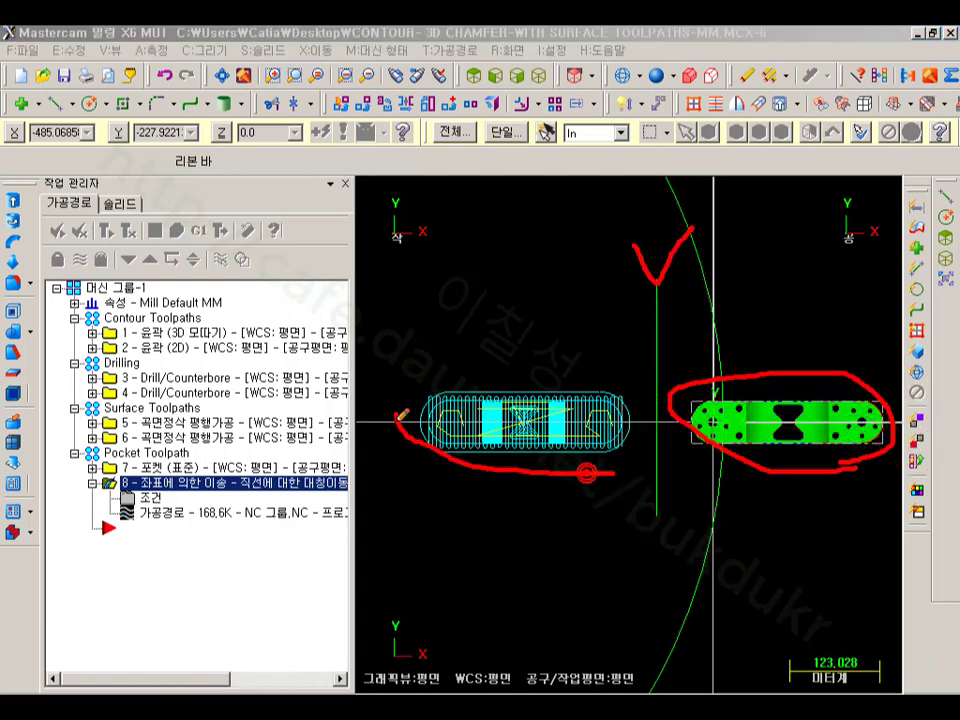
mouse_move(402, 414)
mouse_down()
mouse_move(520, 352)
mouse_move(620, 455)
mouse_up()
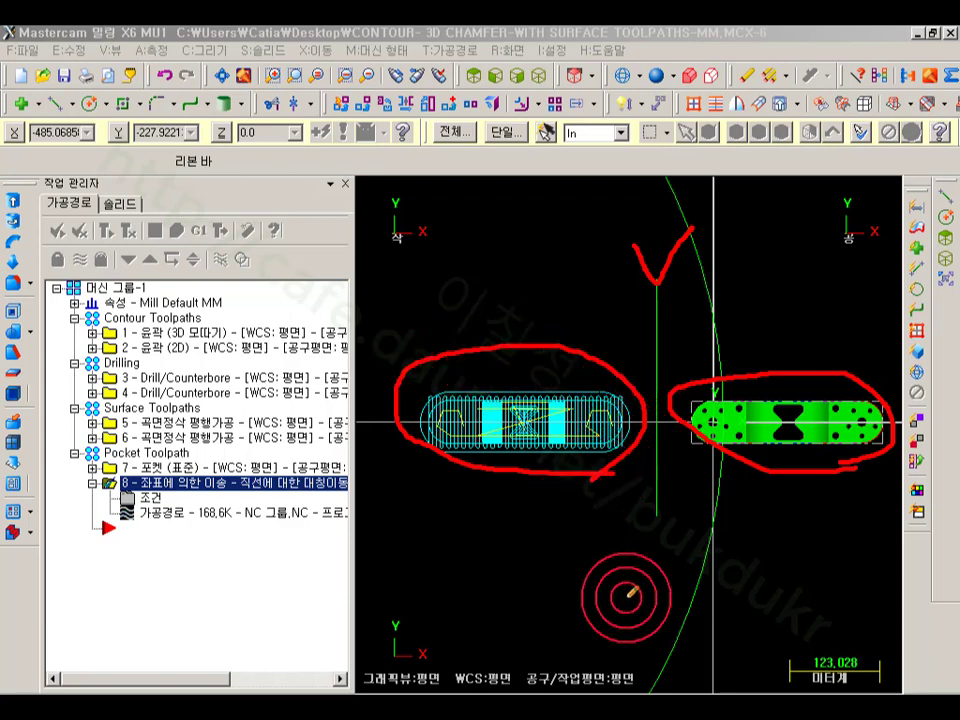
right_click(568, 550)
click(615, 538)
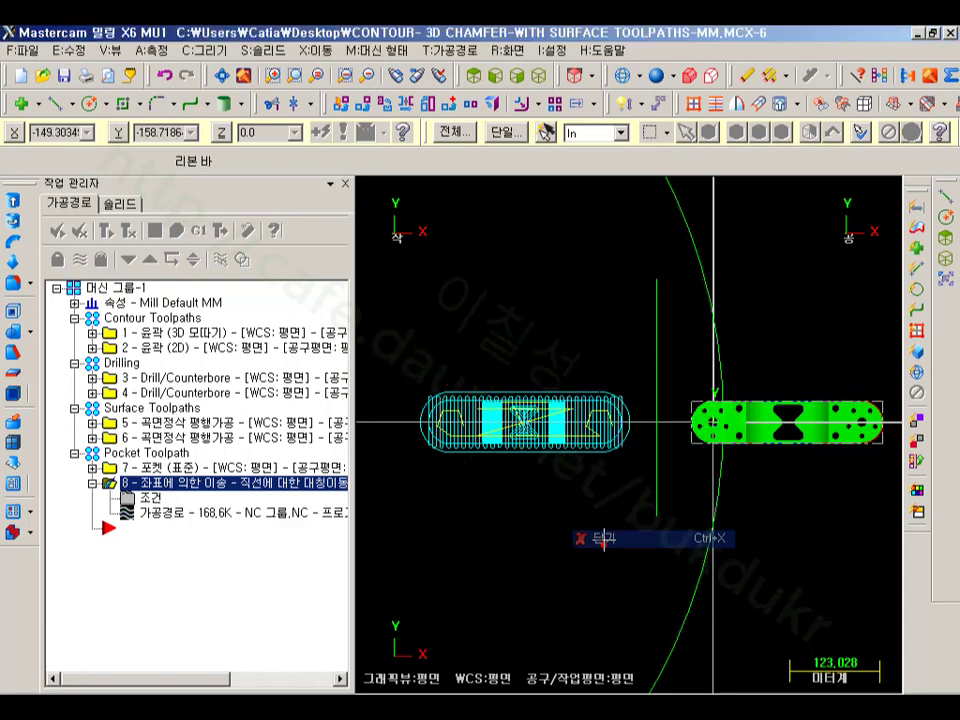
Post all operations of 머신 그룹-1 to NC 그룹.NC and reload the changed file in CIMCO Edit.
click(112, 287)
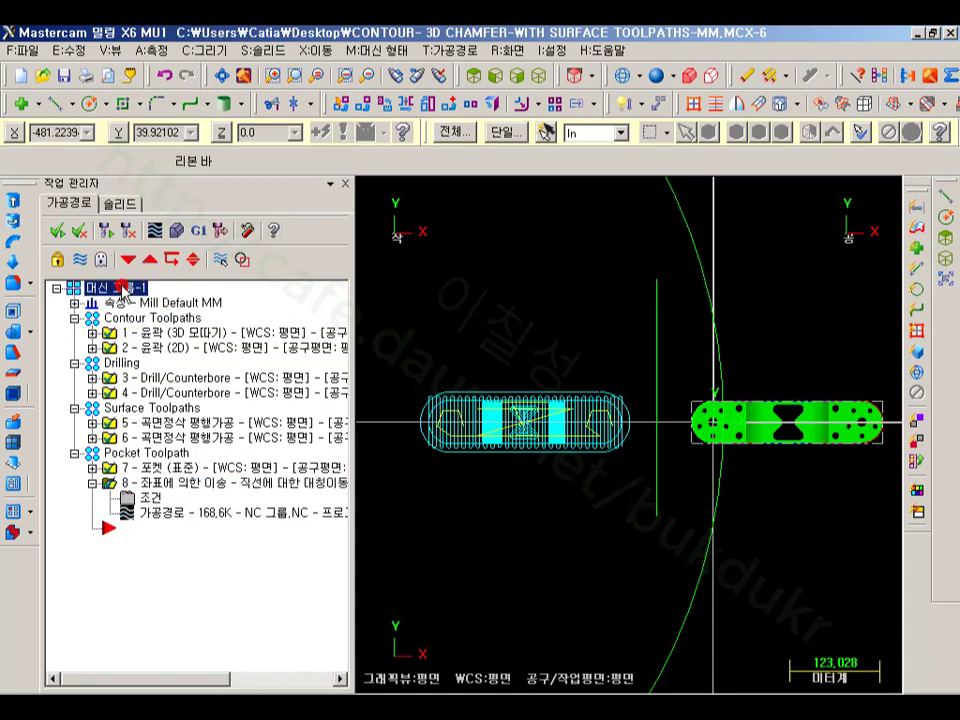
click(201, 232)
click(159, 516)
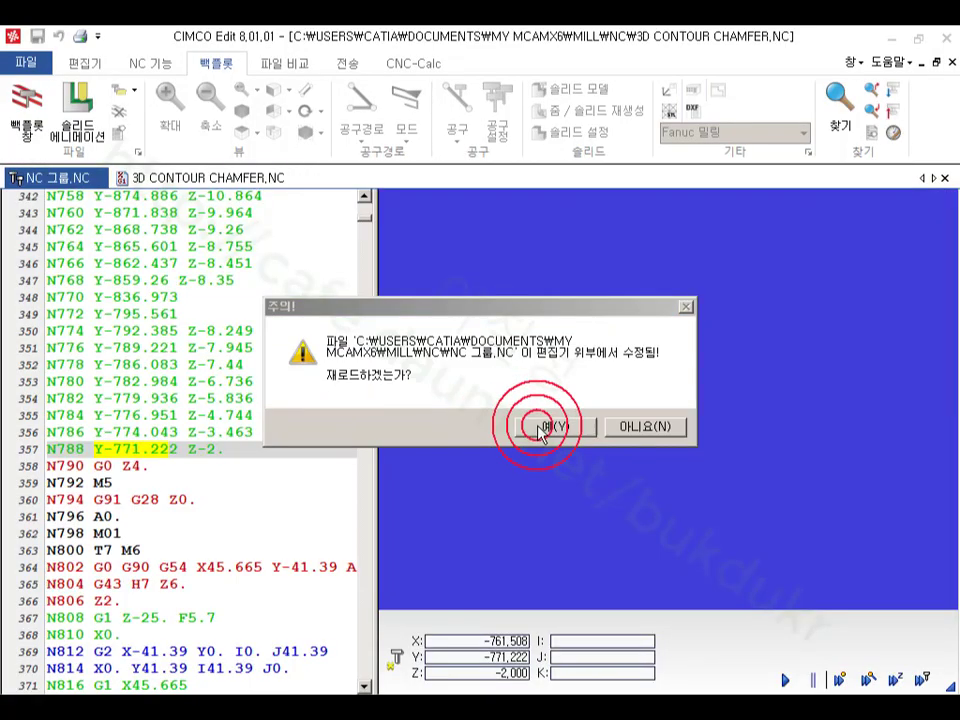
click(540, 428)
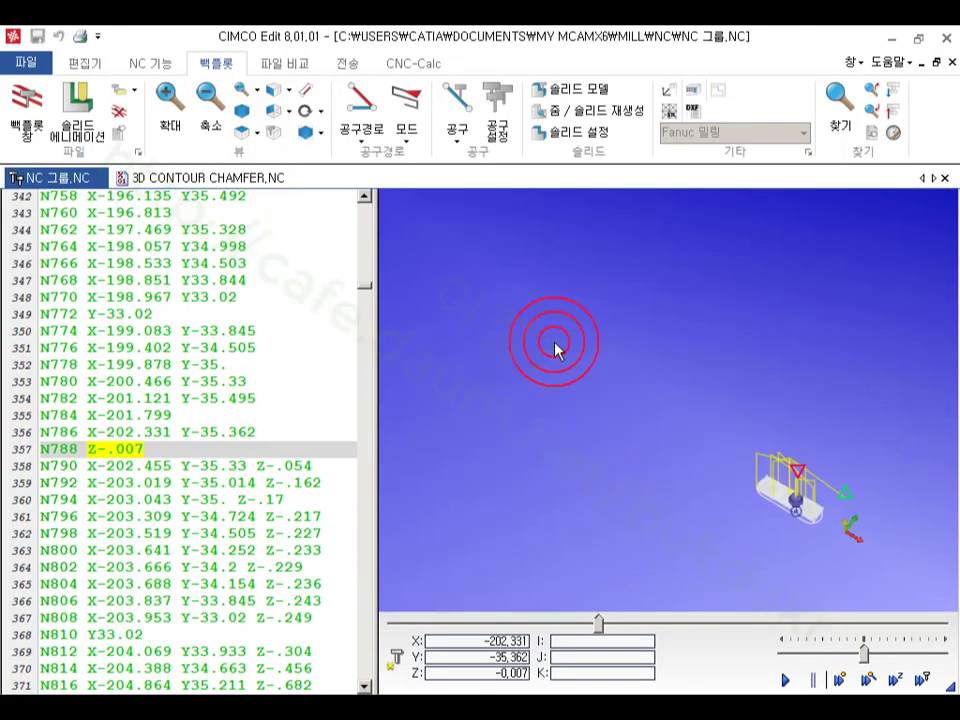
Inspect the line-mirrored toolpath in the backplot from above and play its simulation.
click(242, 138)
scroll(555, 409, down, 4)
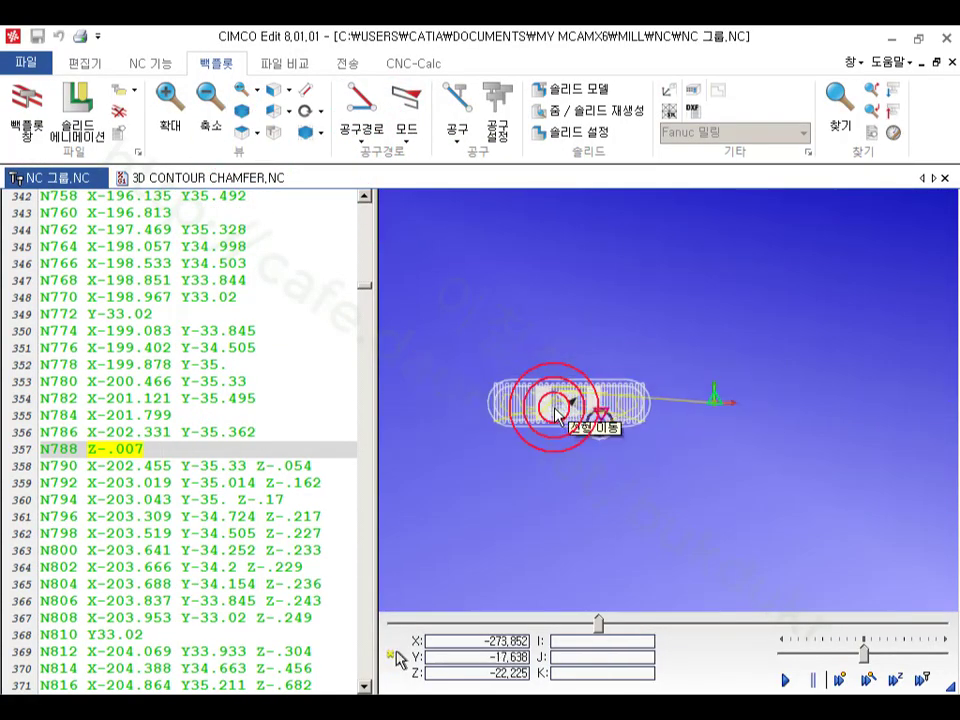
scroll(699, 422, up, 3)
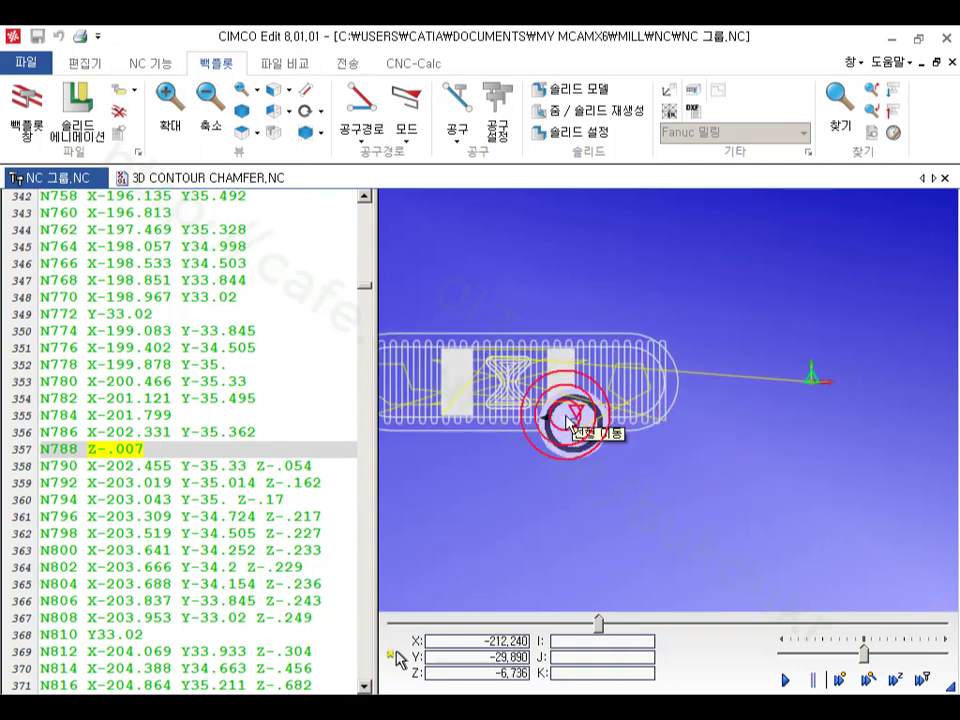
scroll(757, 441, down, 3)
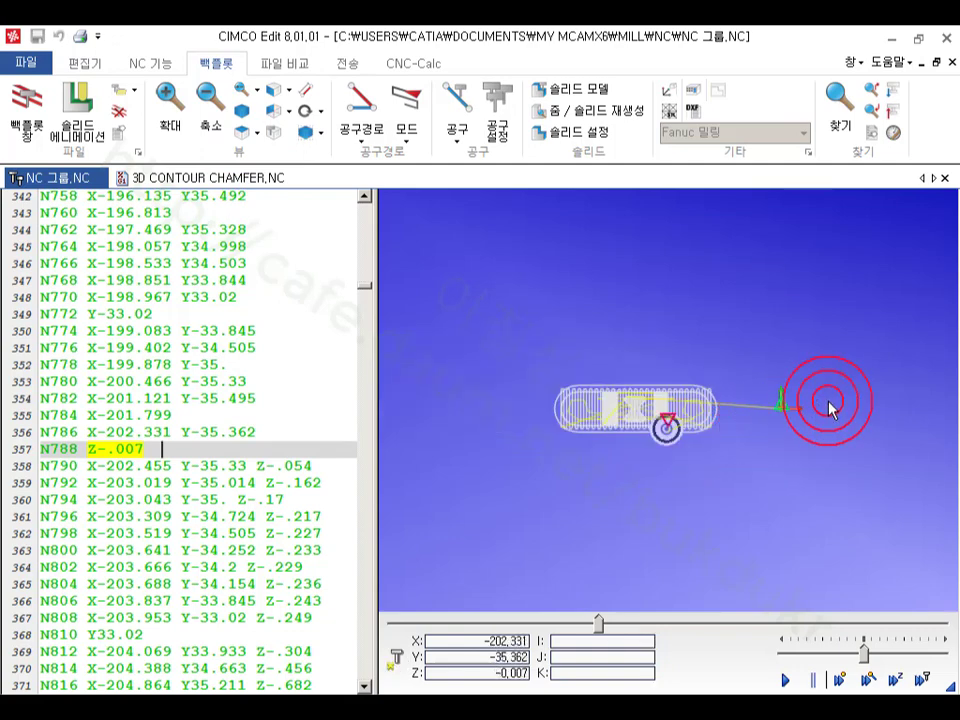
click(785, 680)
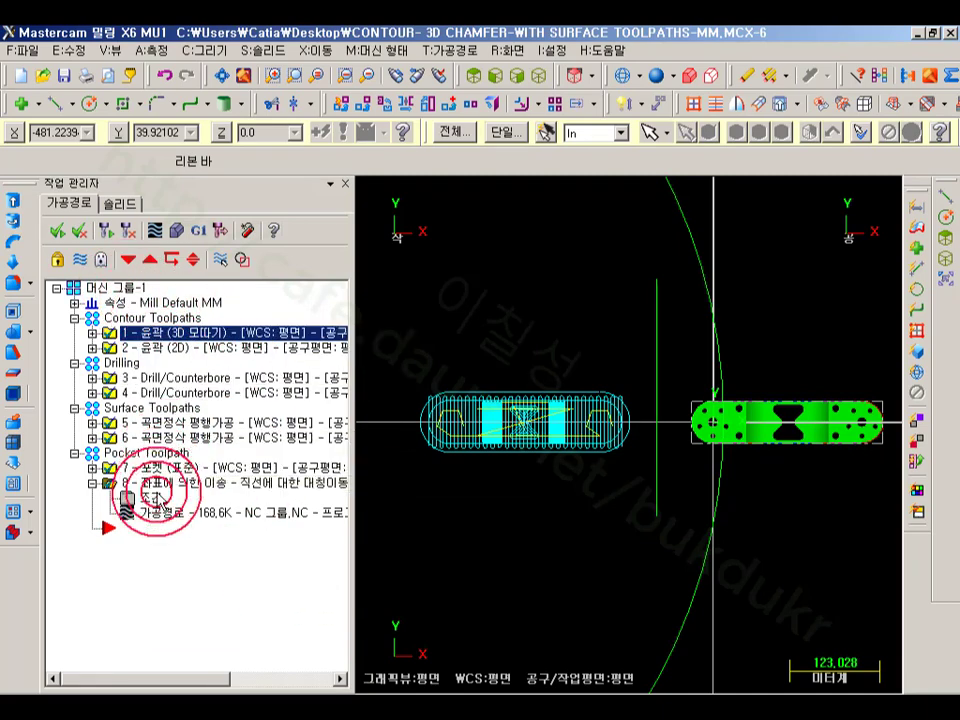
Review the parameters of transform operation 8, checking its mirror line points and toolpath direction setting.
click(130, 497)
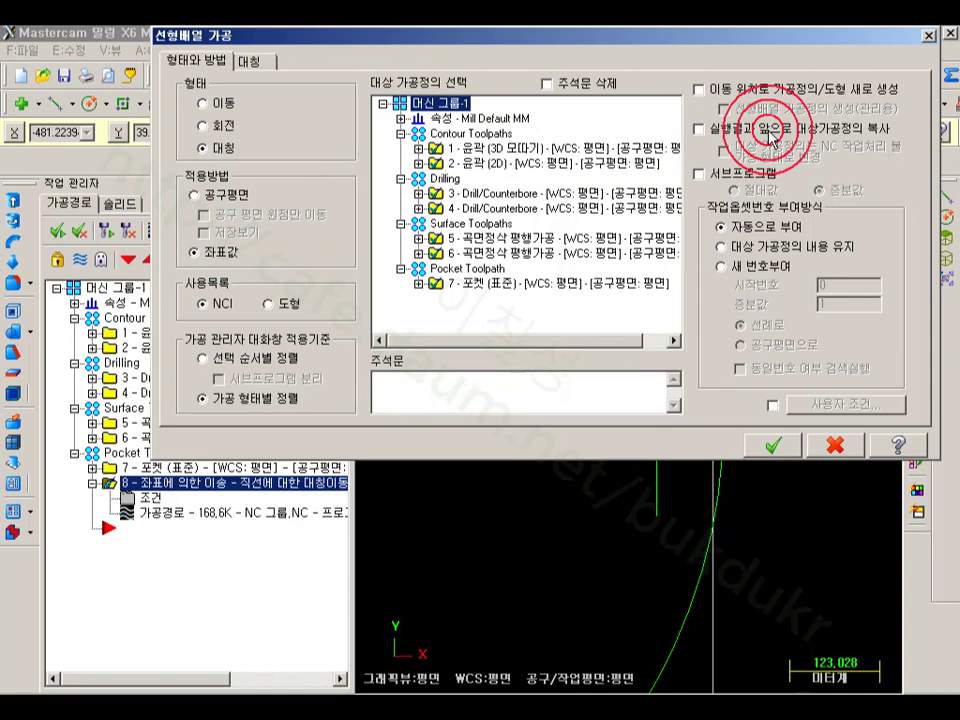
click(250, 60)
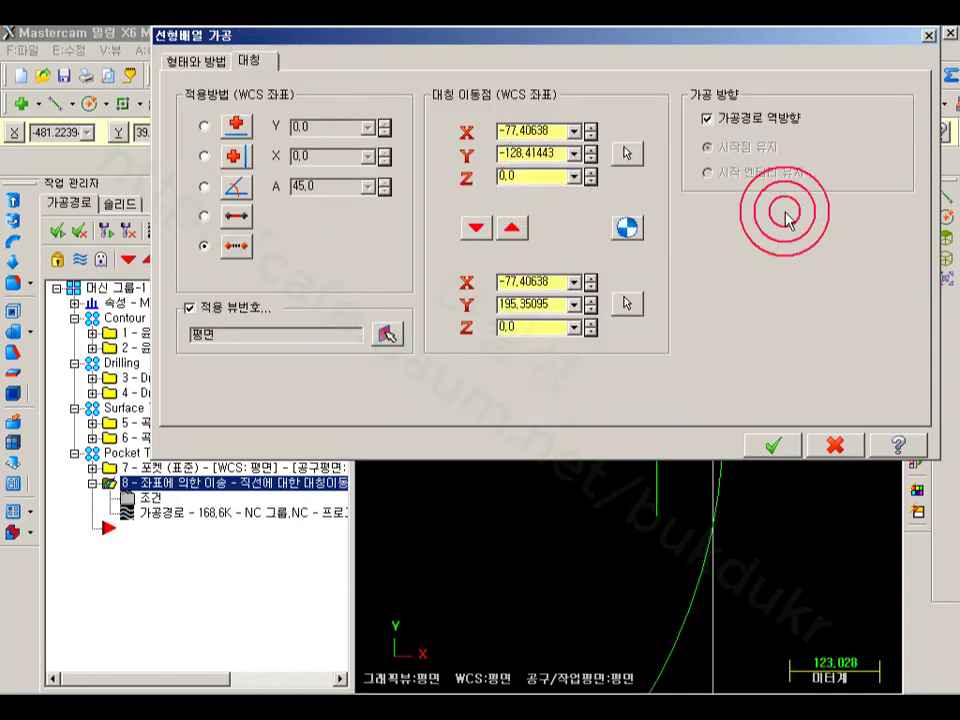
click(773, 445)
Post all operations of 머신 그룹-1 again, reload NC 그룹.NC in CIMCO Edit, and show the 3D CONTOUR CHAMFER.NC code.
click(100, 288)
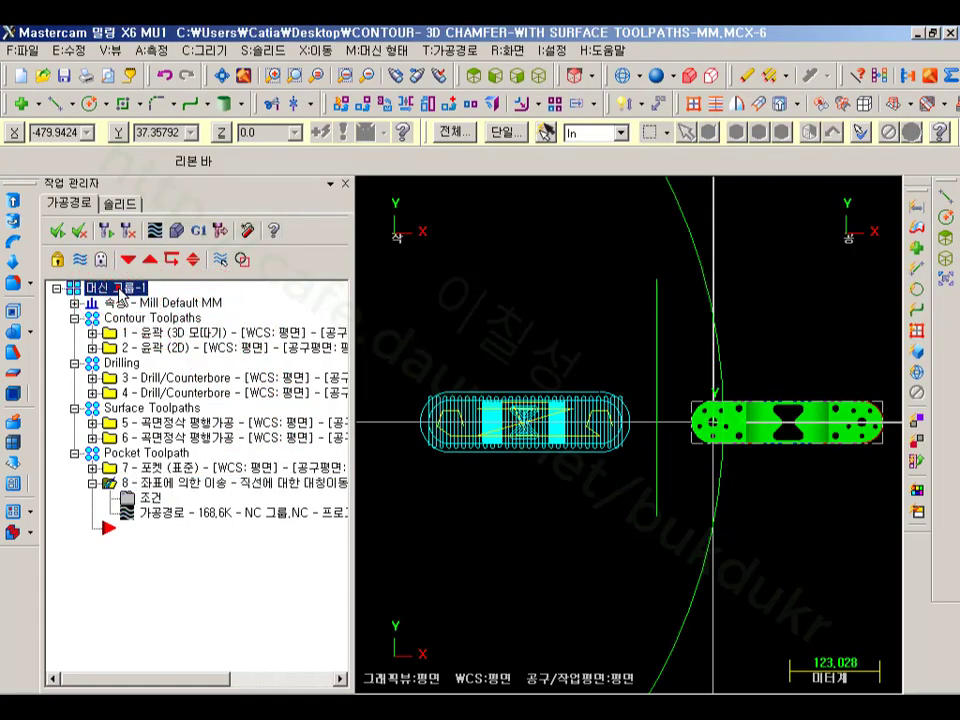
click(199, 238)
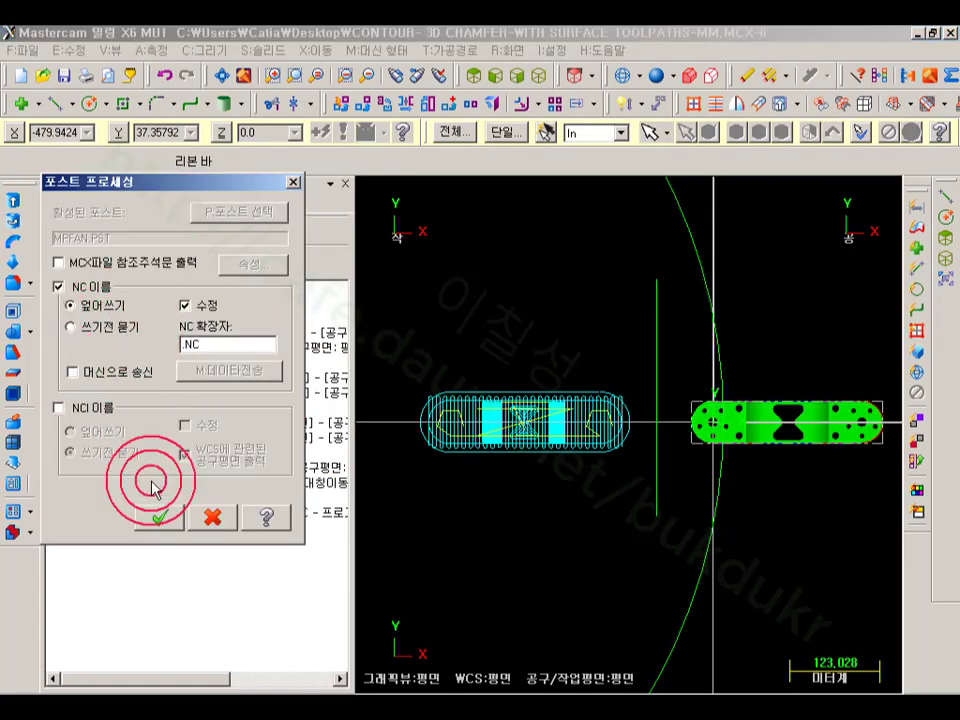
click(157, 518)
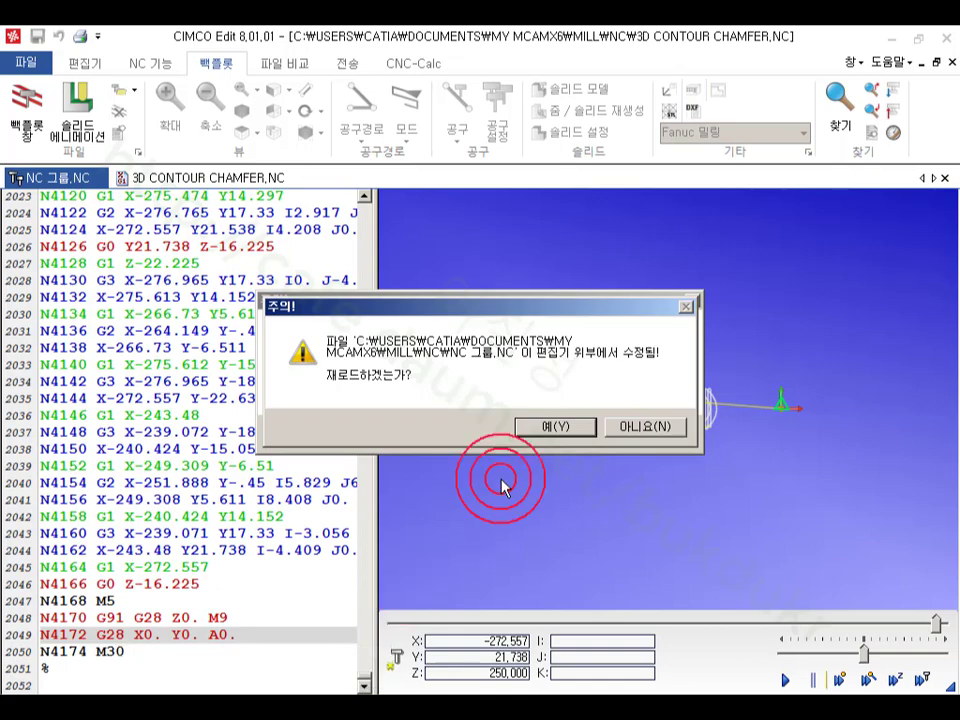
click(553, 423)
click(554, 429)
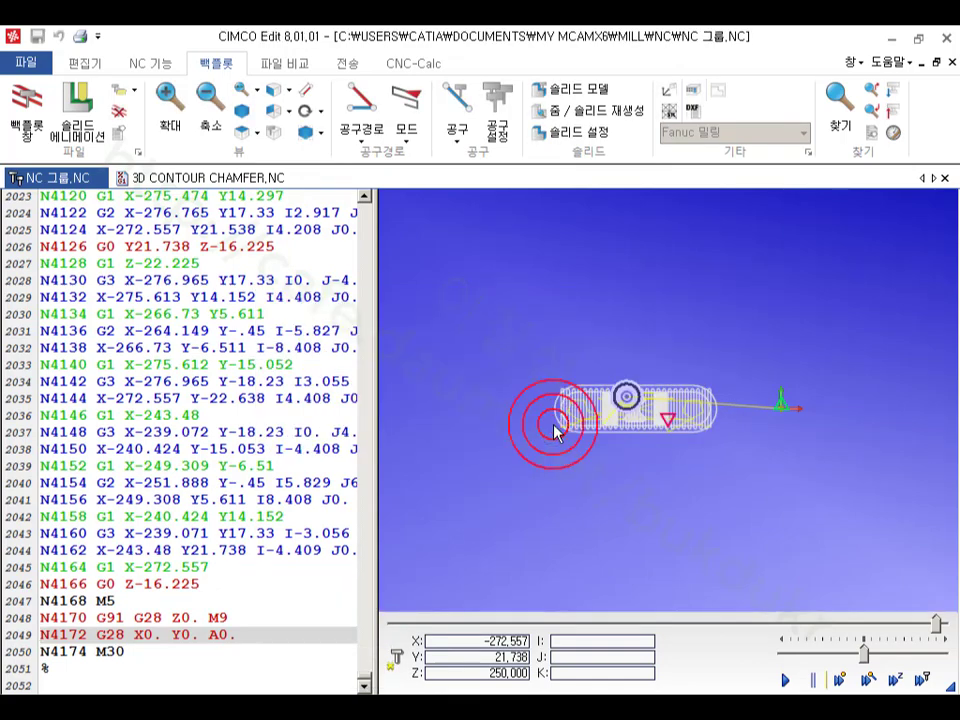
click(196, 180)
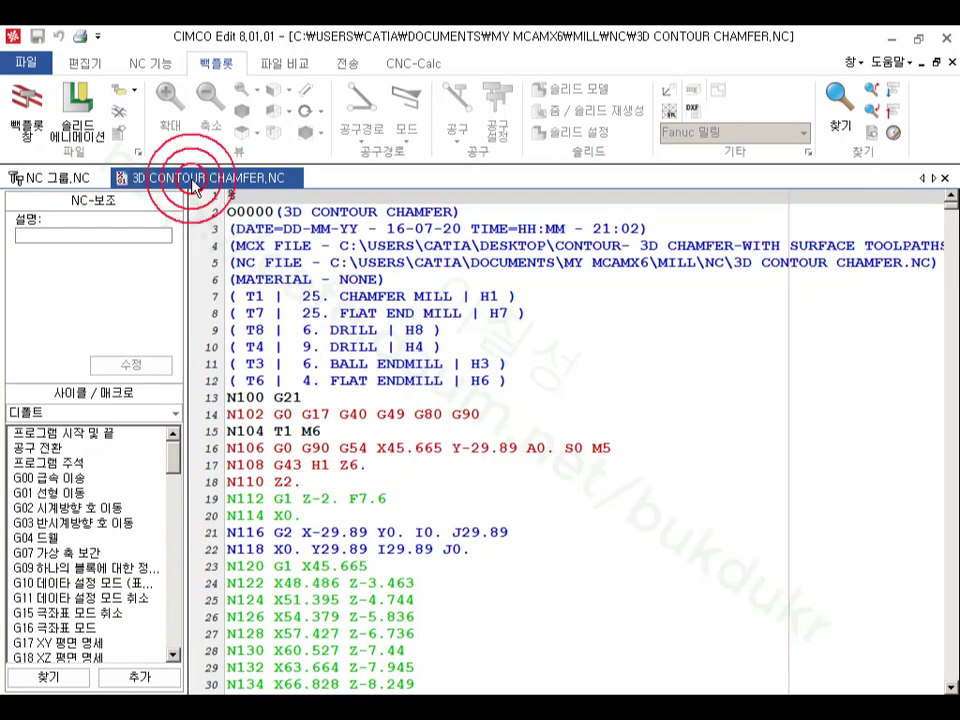
Backplot 3D CONTOUR CHAMFER.NC and compare its toolpath with the backplot of NC 그룹.NC.
click(55, 178)
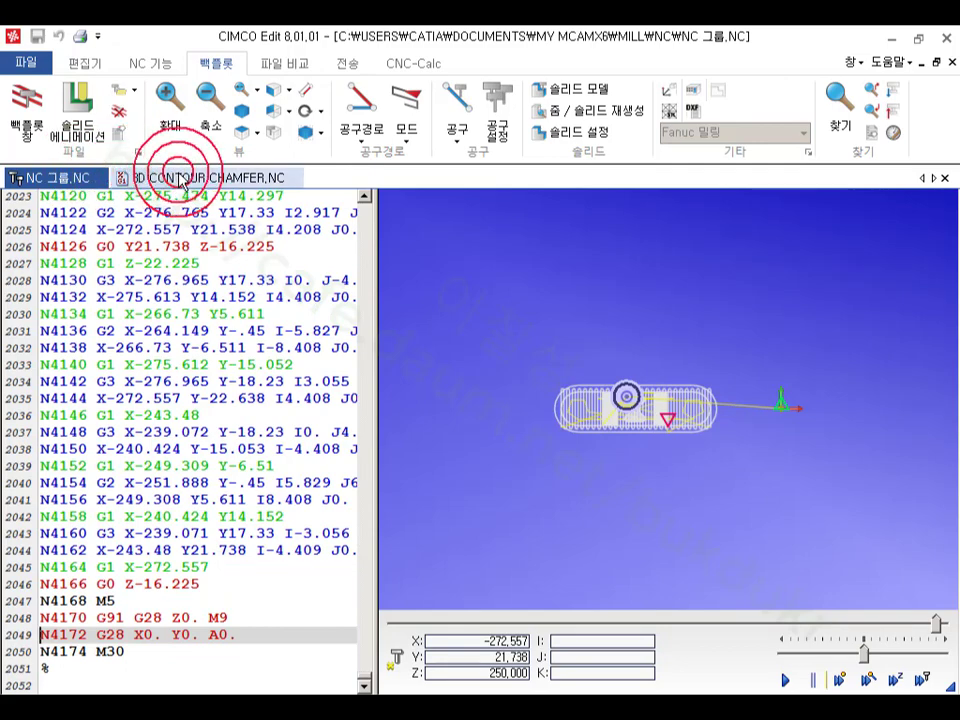
click(190, 180)
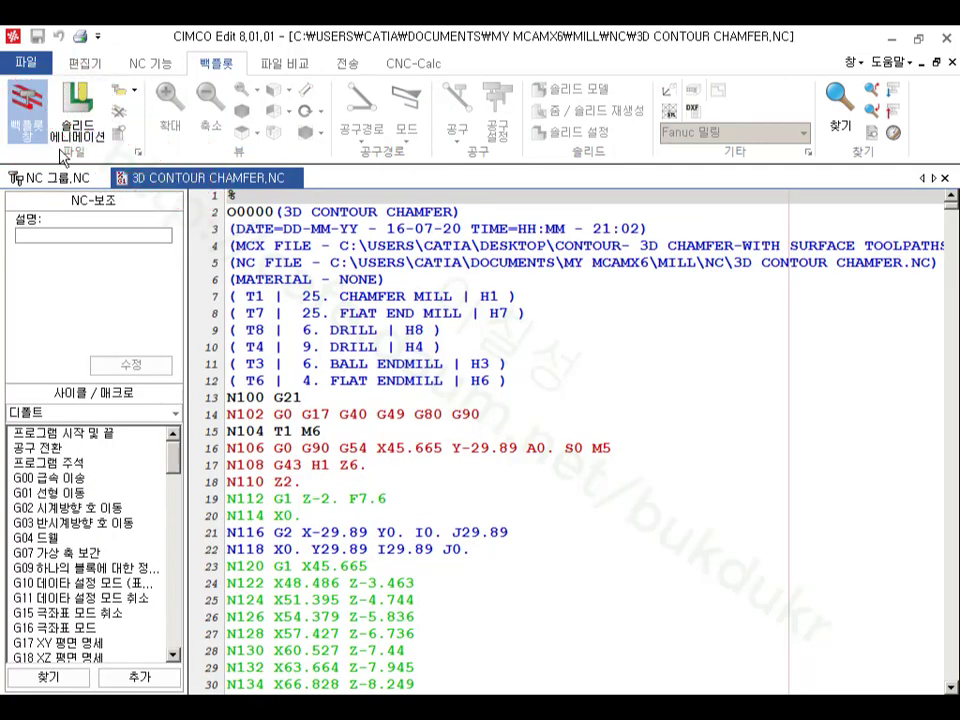
click(510, 416)
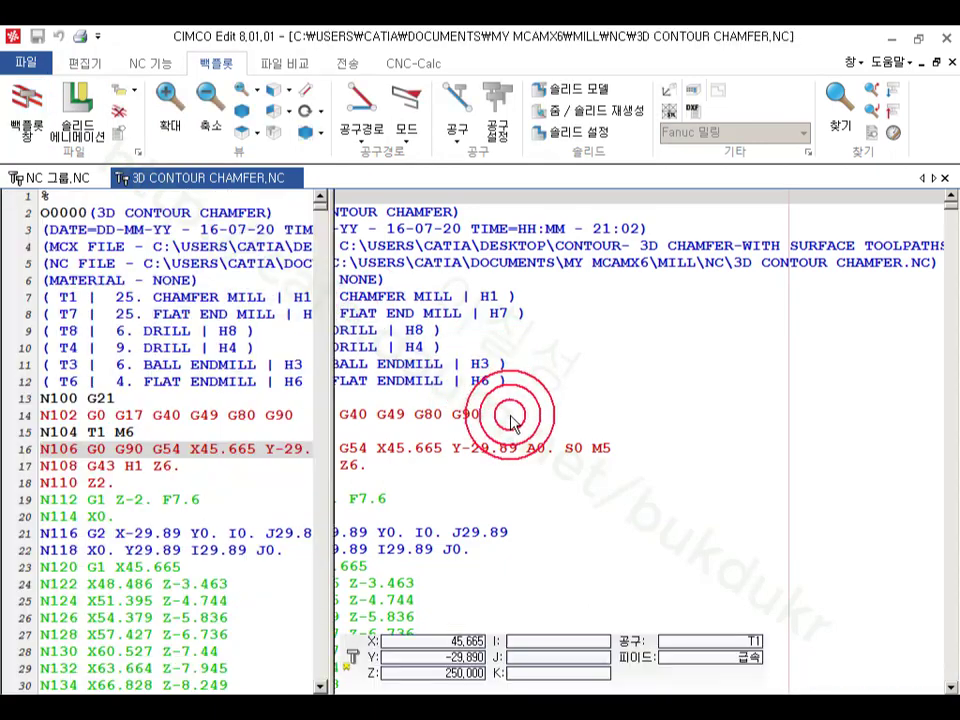
scroll(557, 403, down, 4)
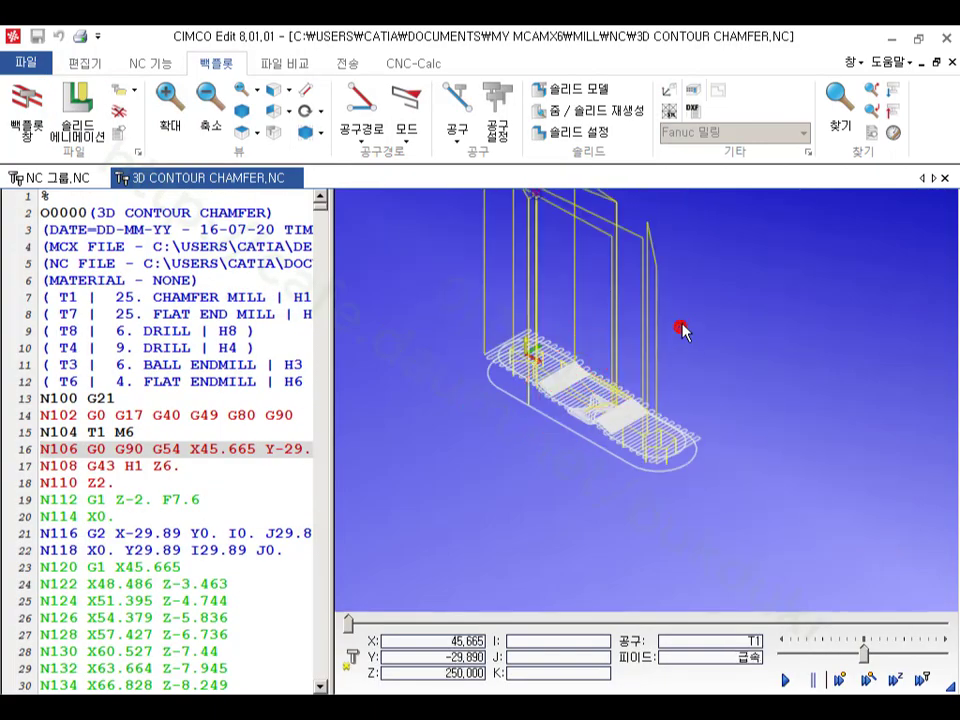
click(62, 178)
click(408, 278)
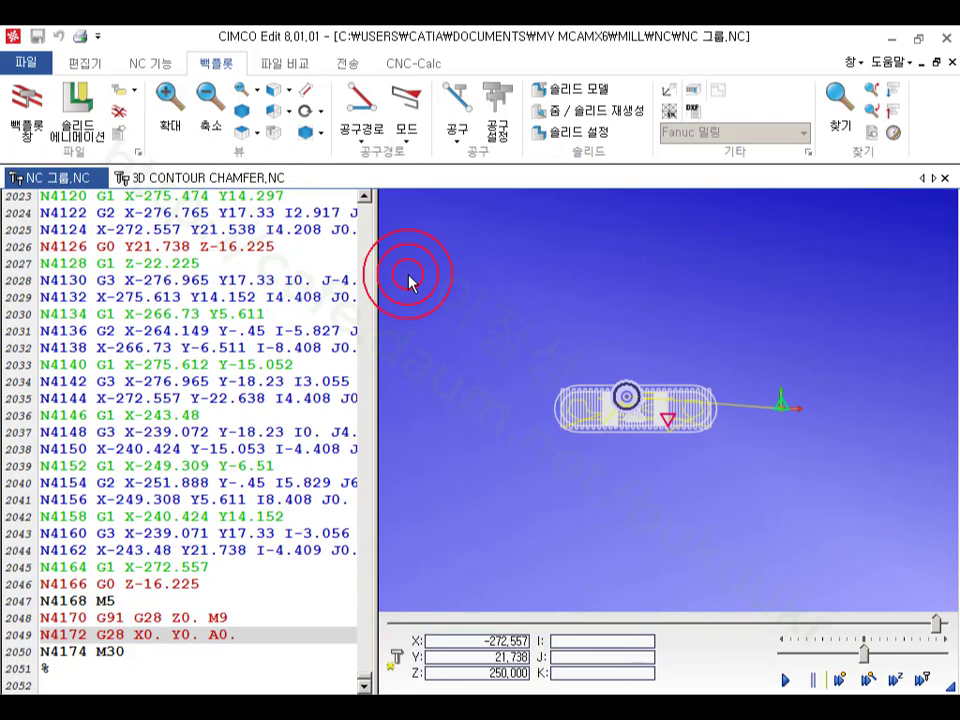
click(196, 178)
click(524, 504)
click(407, 704)
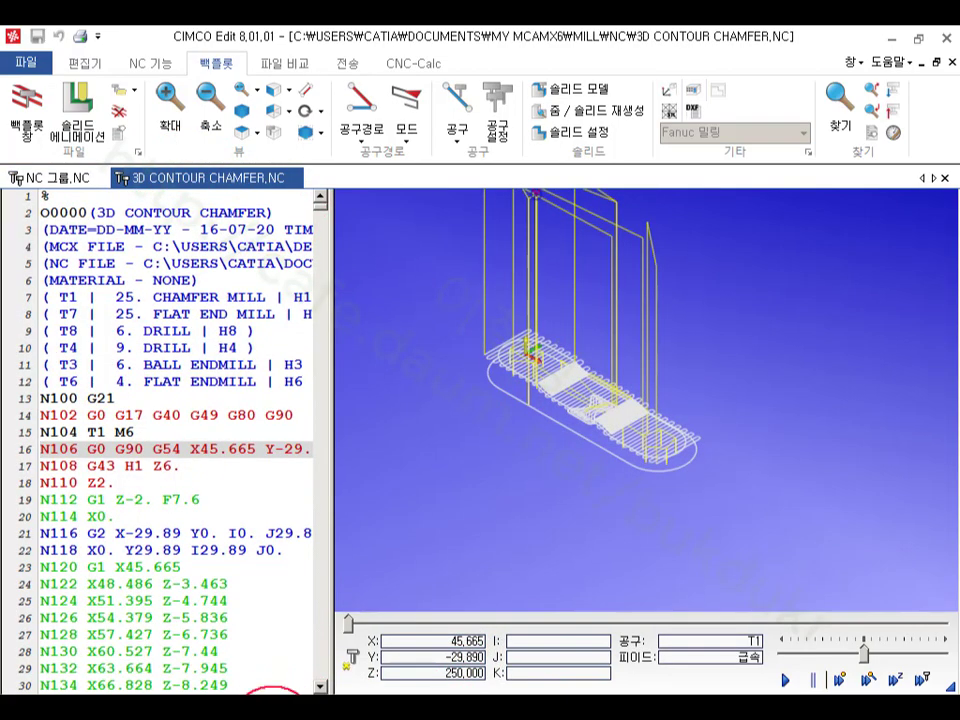
Check the mirror transform operation's NC file entry in Mastercam, and close CIMCO Edit.
click(272, 706)
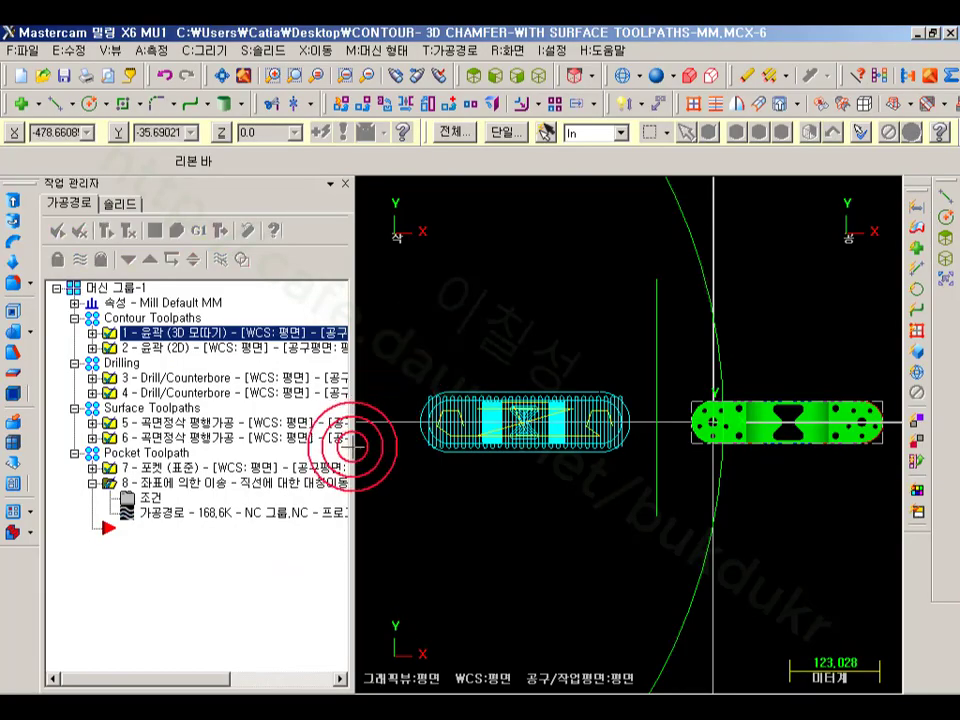
click(139, 512)
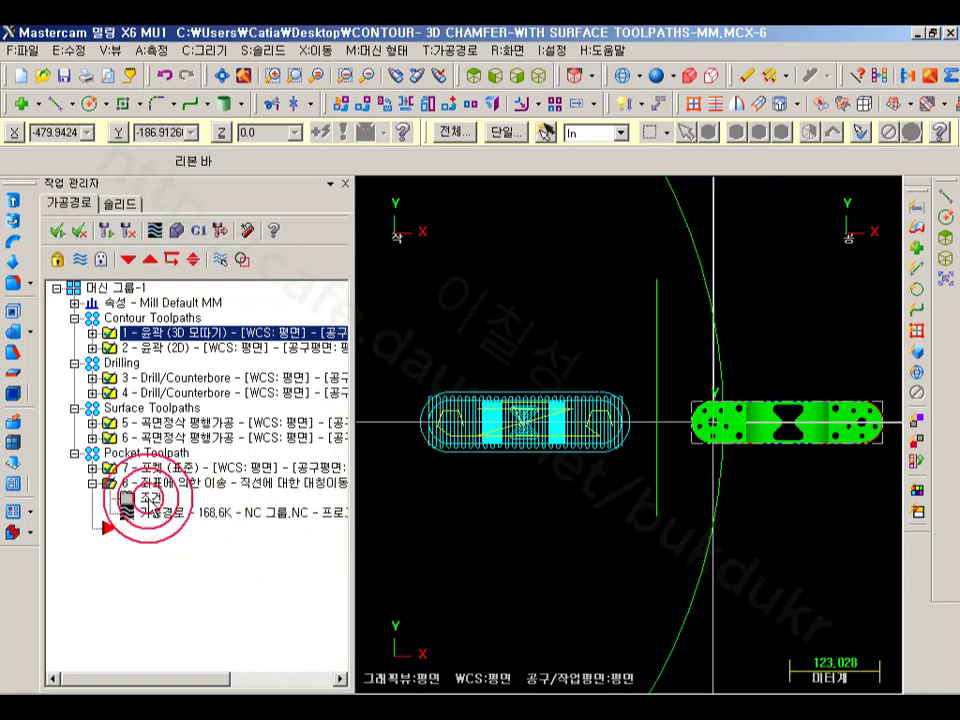
click(248, 708)
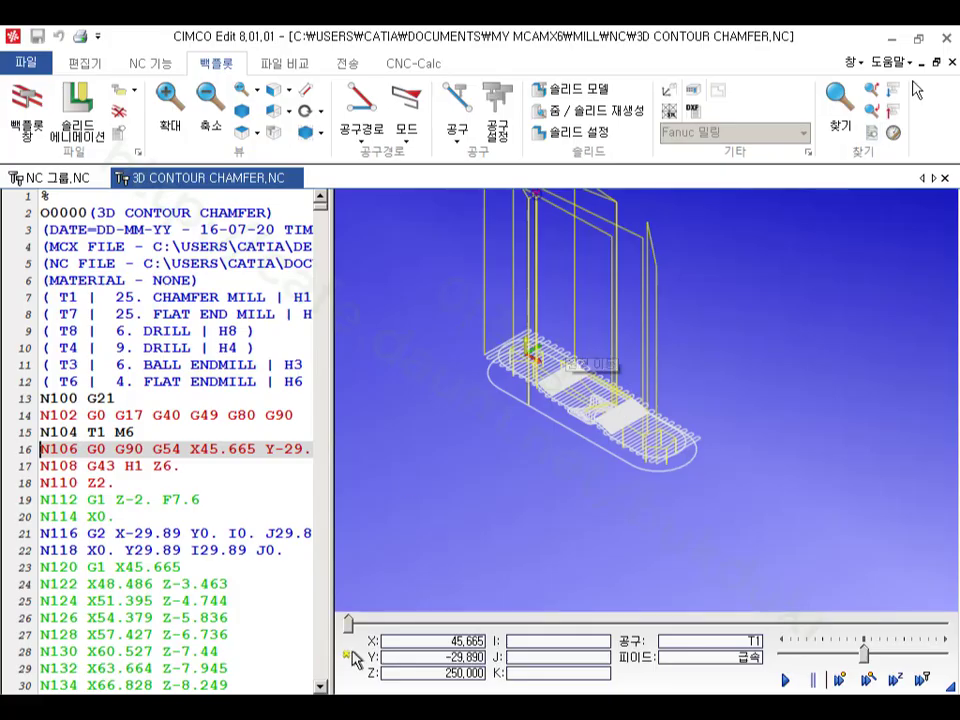
click(945, 37)
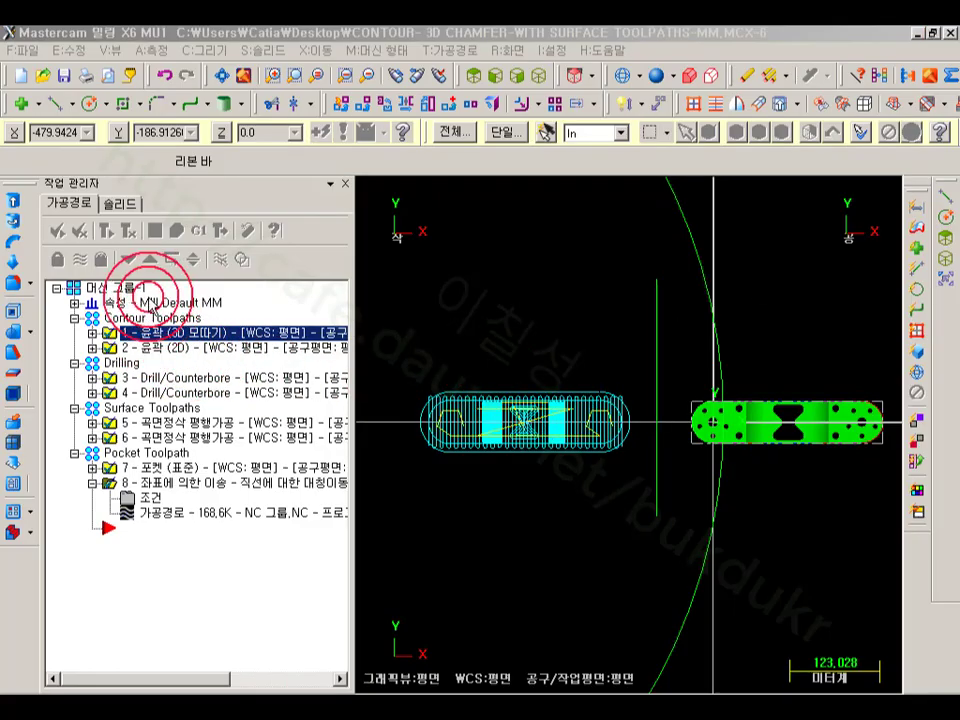
Post-process all the operations to .NC files, overwriting the existing files.
click(200, 229)
click(160, 516)
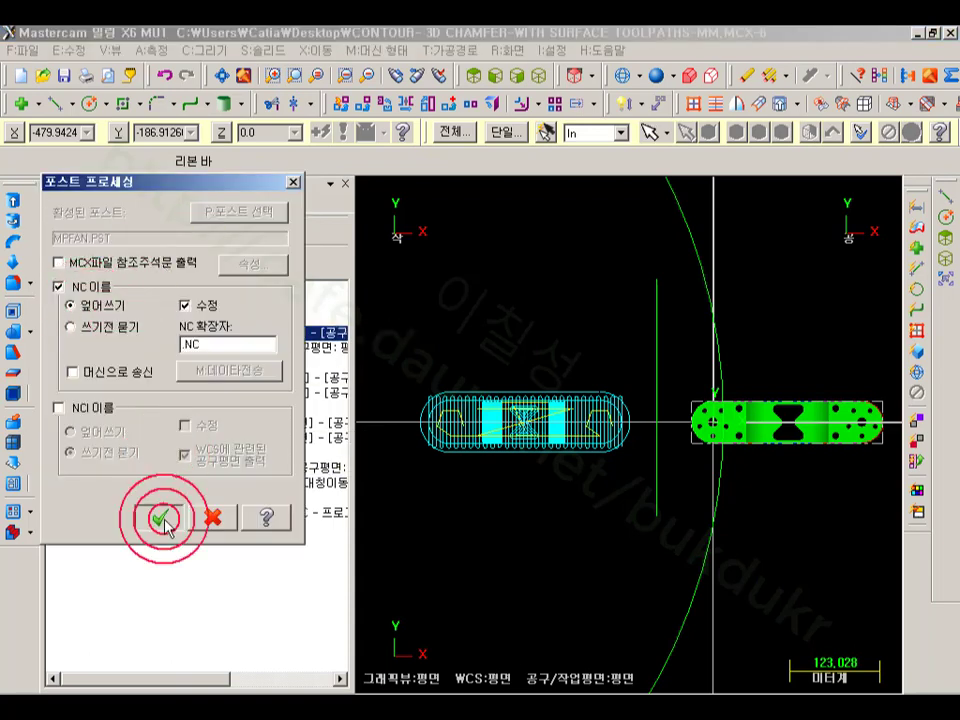
click(570, 513)
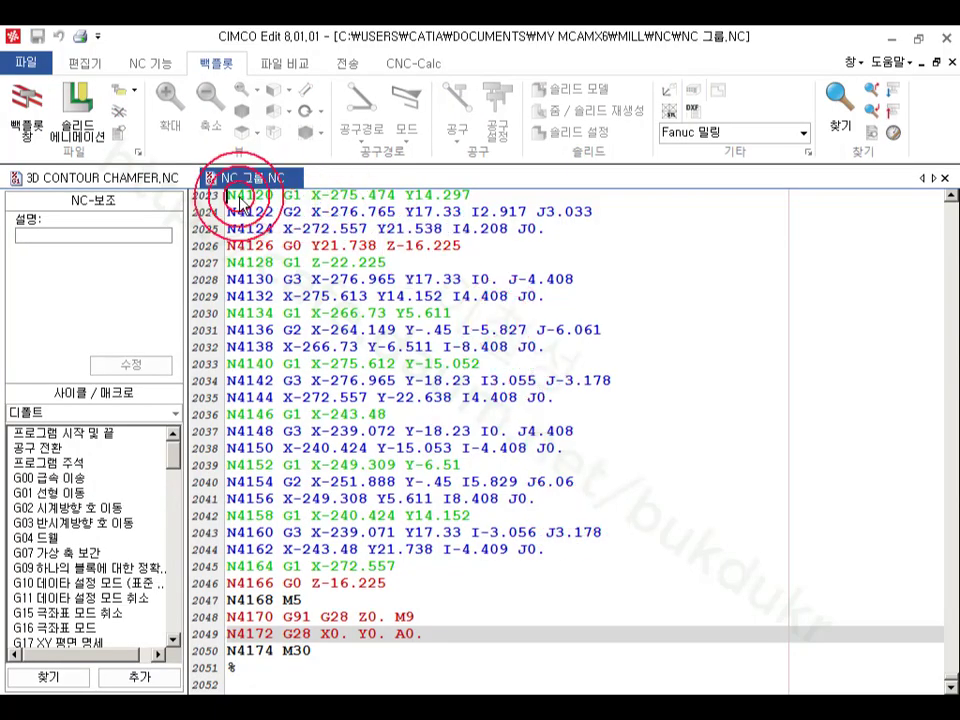
Compare the posted code in 3D CONTOUR CHAMFER.NC and NC 그룹.NC, and close CIMCO Edit.
click(92, 177)
click(241, 178)
click(146, 180)
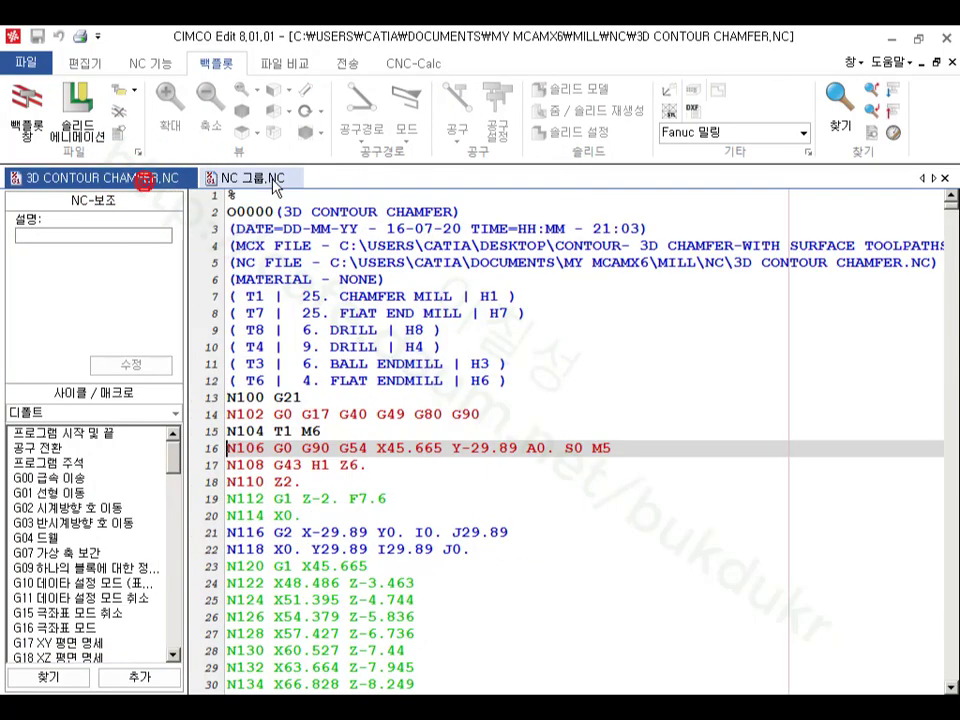
click(270, 180)
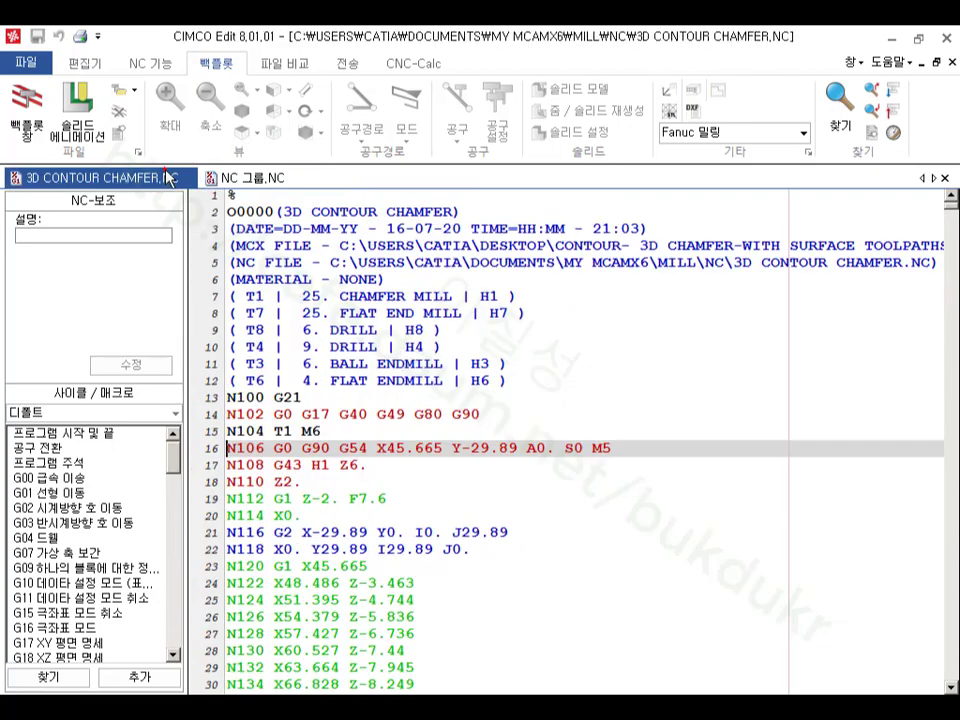
click(945, 40)
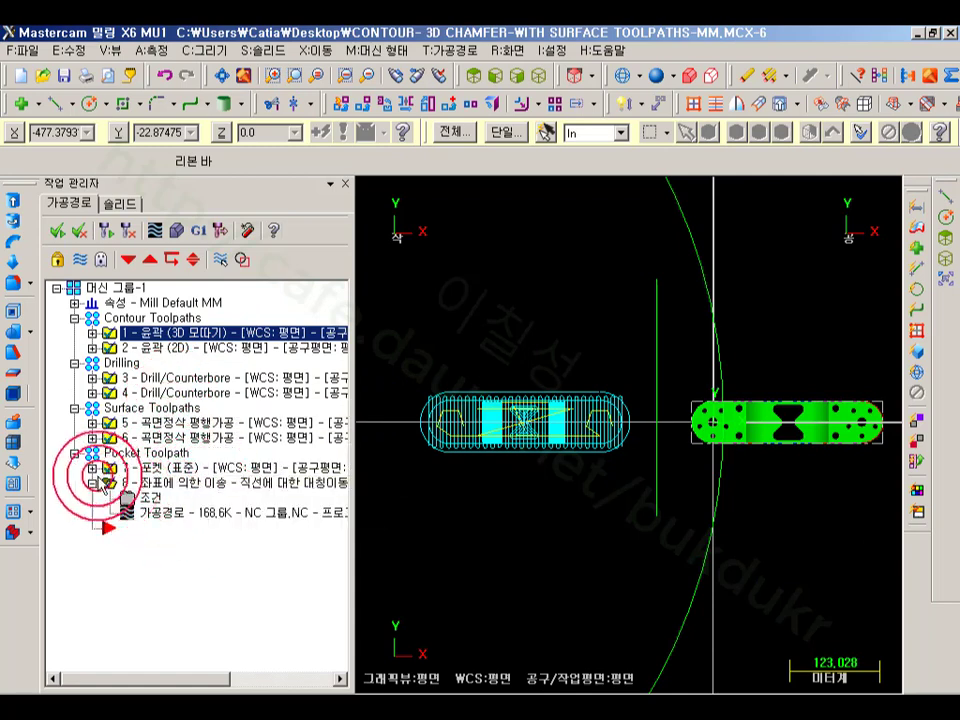
Expand pocket operation 7 and widen the operations manager to read the NC file names of operations 7 and 8.
click(93, 467)
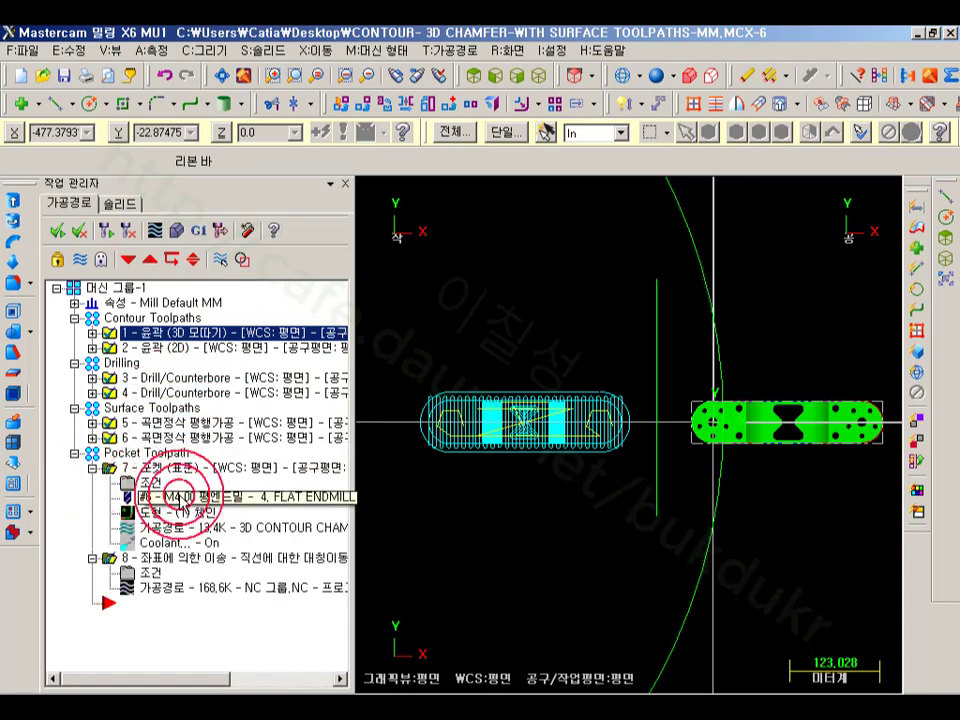
drag(353, 506, 563, 545)
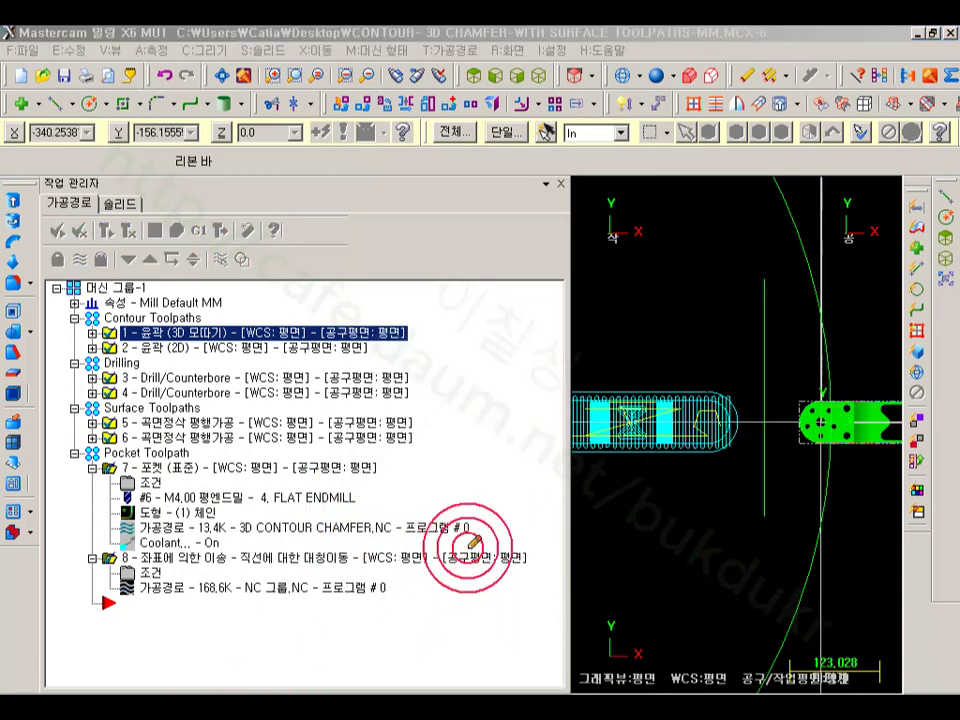
drag(473, 542, 481, 543)
mouse_move(290, 541)
mouse_down()
mouse_move(232, 536)
mouse_move(238, 517)
mouse_move(454, 500)
mouse_move(470, 535)
mouse_up()
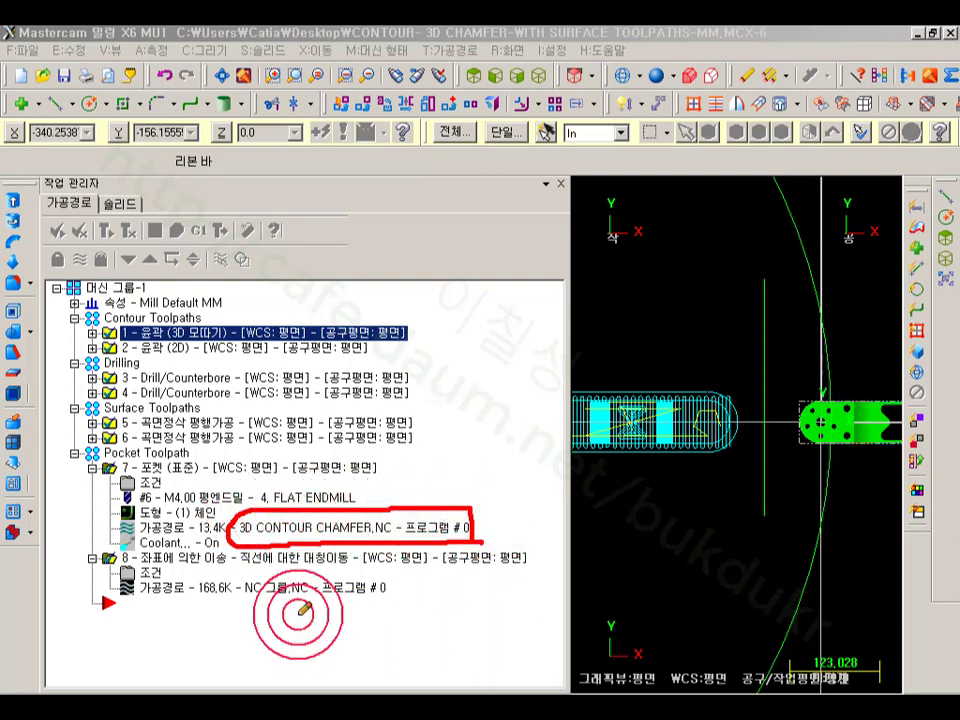
mouse_move(284, 606)
mouse_down()
mouse_move(292, 602)
mouse_move(245, 572)
mouse_move(305, 588)
mouse_move(304, 606)
mouse_move(318, 607)
mouse_up()
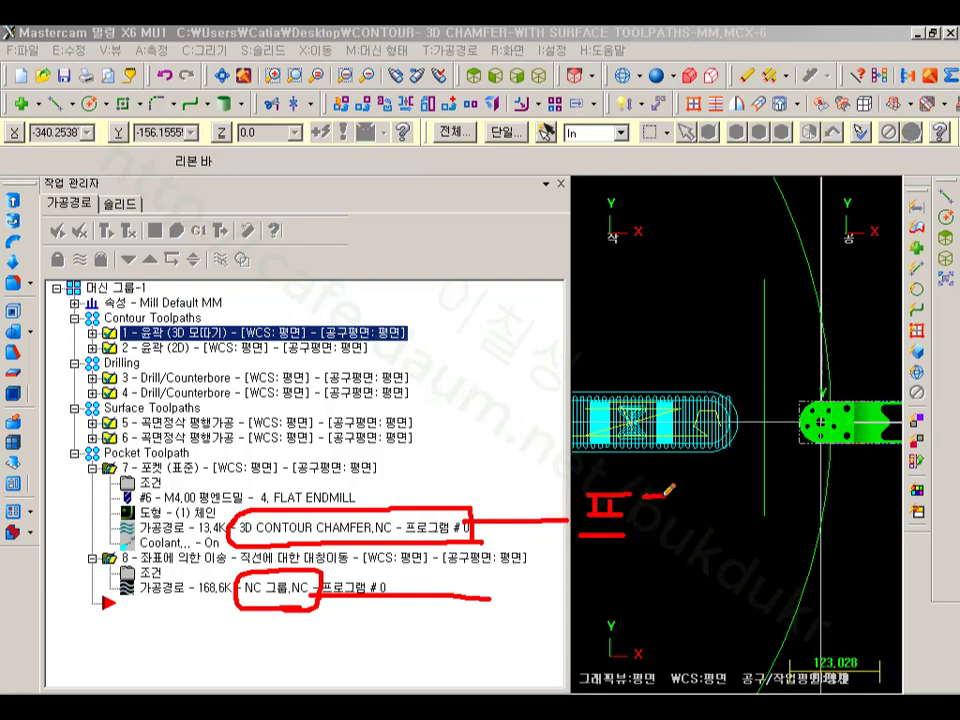
drag(584, 525, 624, 524)
mouse_move(640, 495)
mouse_down()
mouse_move(661, 517)
mouse_move(690, 521)
mouse_up()
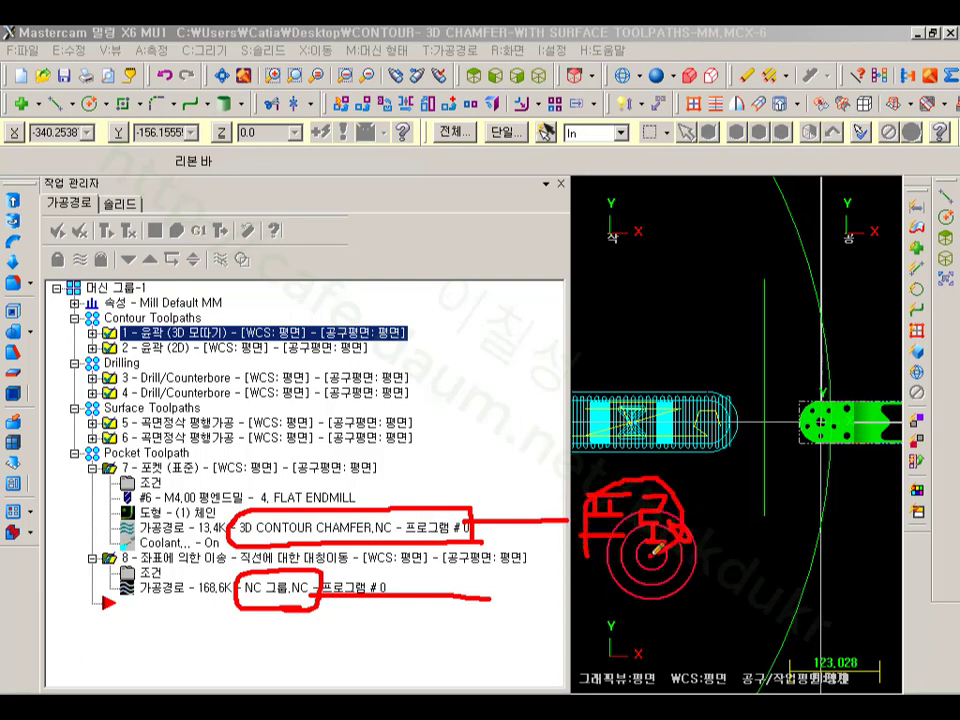
click(396, 596)
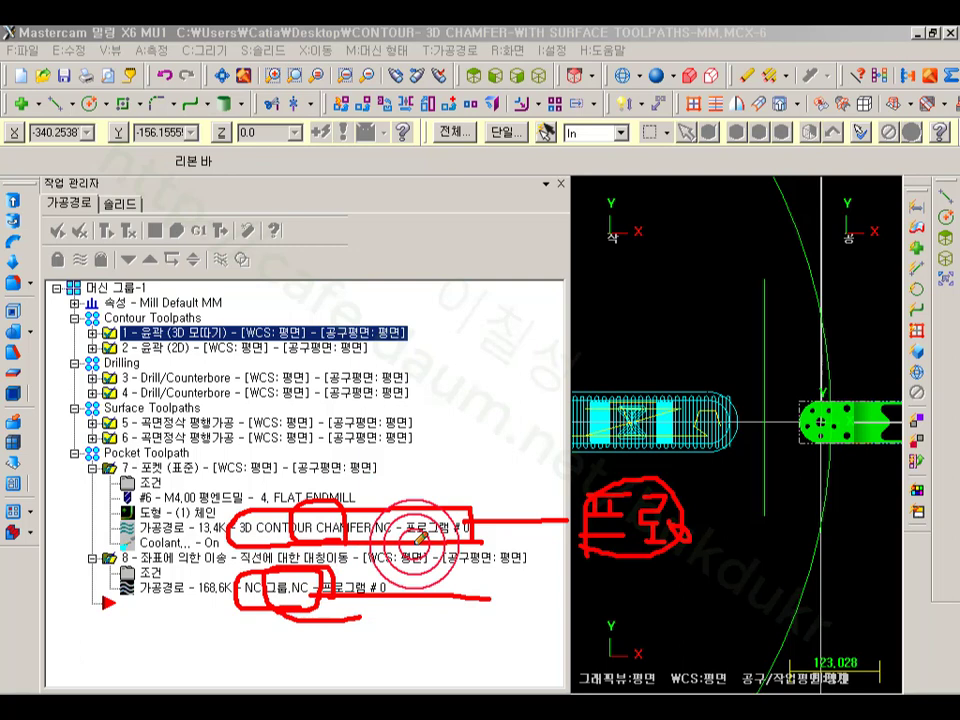
right_click(731, 547)
click(741, 540)
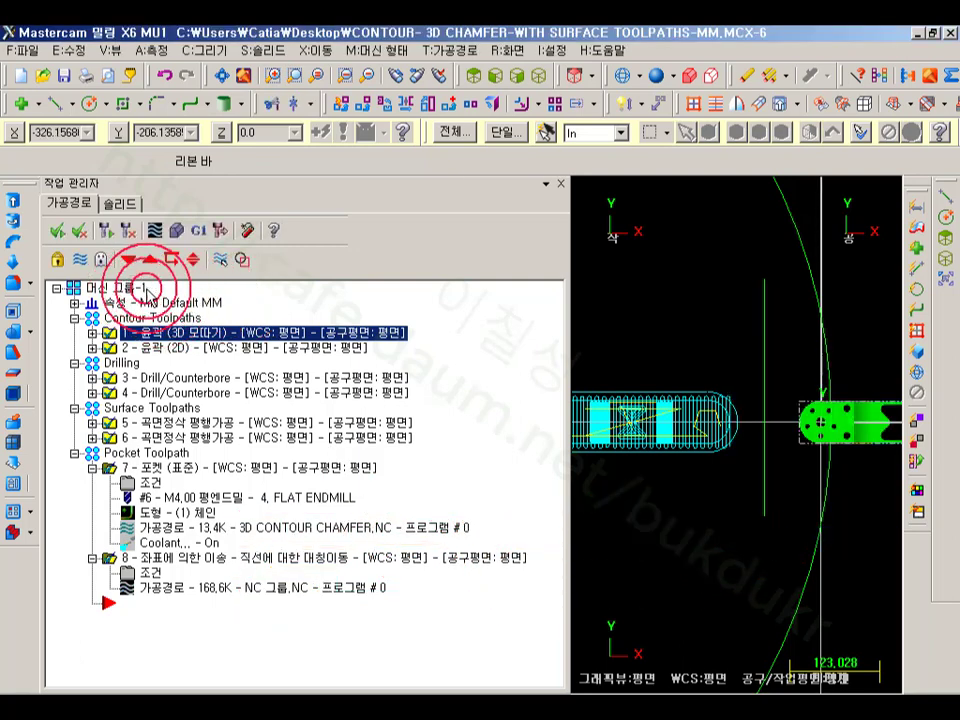
Change the NC file name of the operations, including mirror transform operation 8, to 3D CONTOUR CHAMFER.
right_click(176, 330)
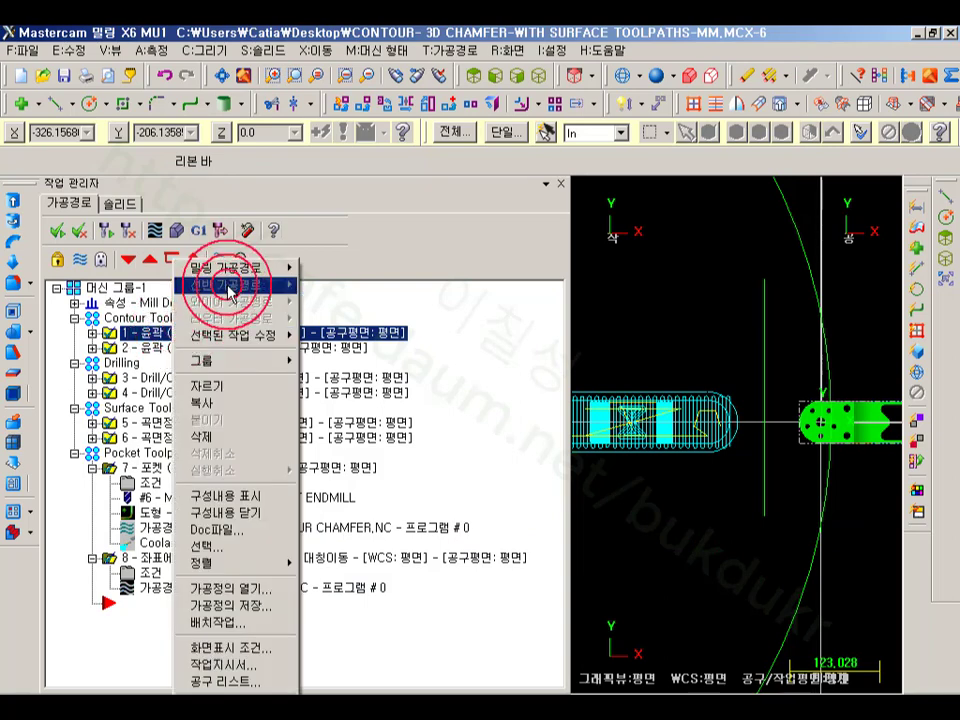
mouse_move(250, 338)
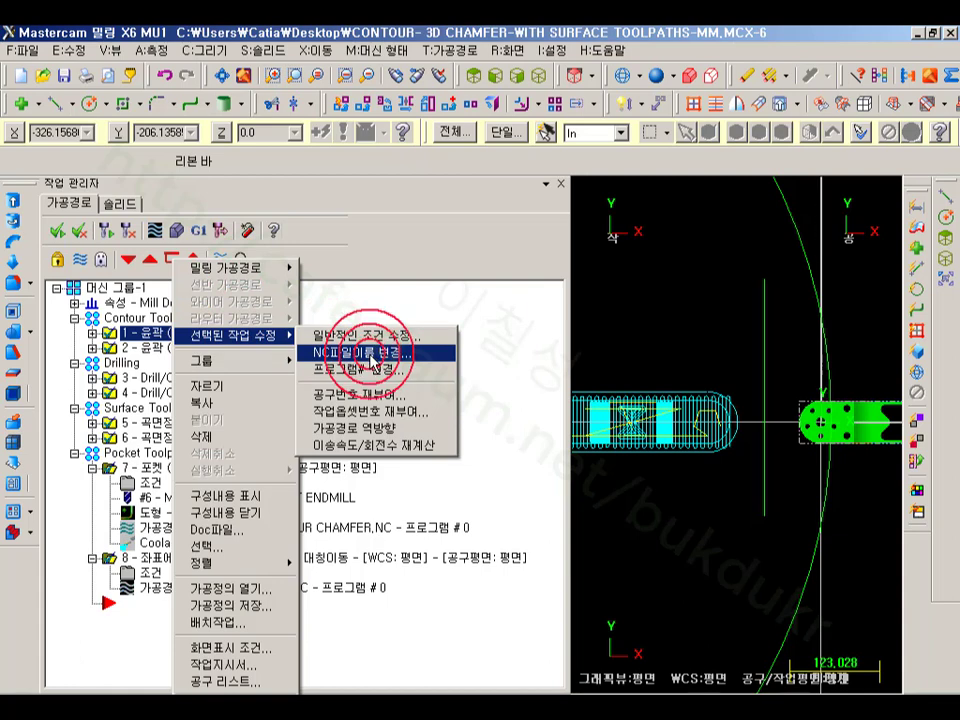
click(372, 353)
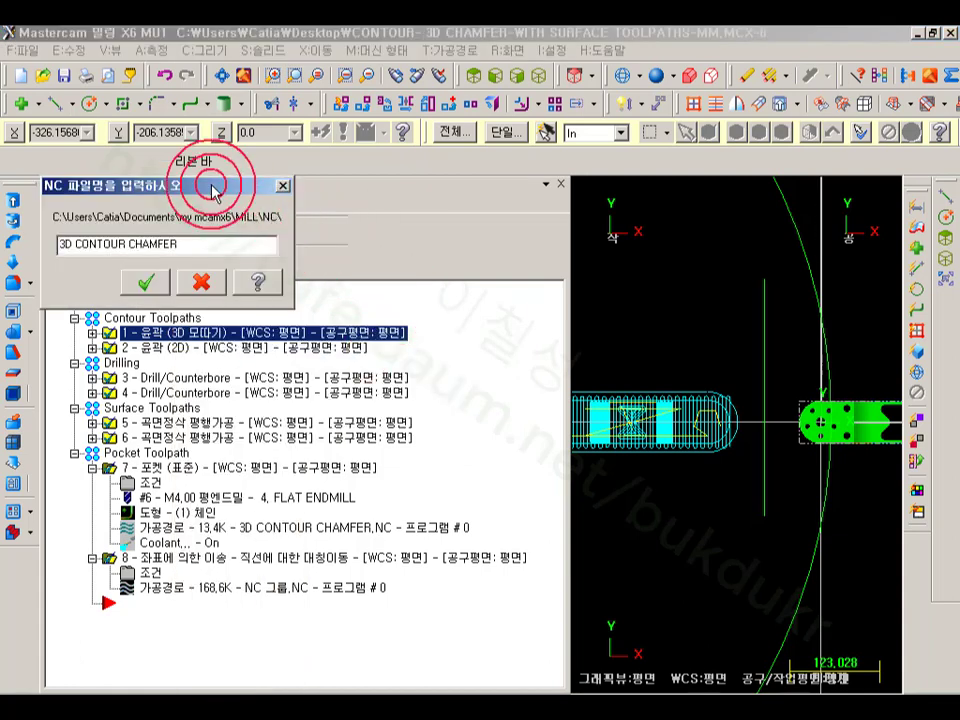
drag(210, 184, 671, 207)
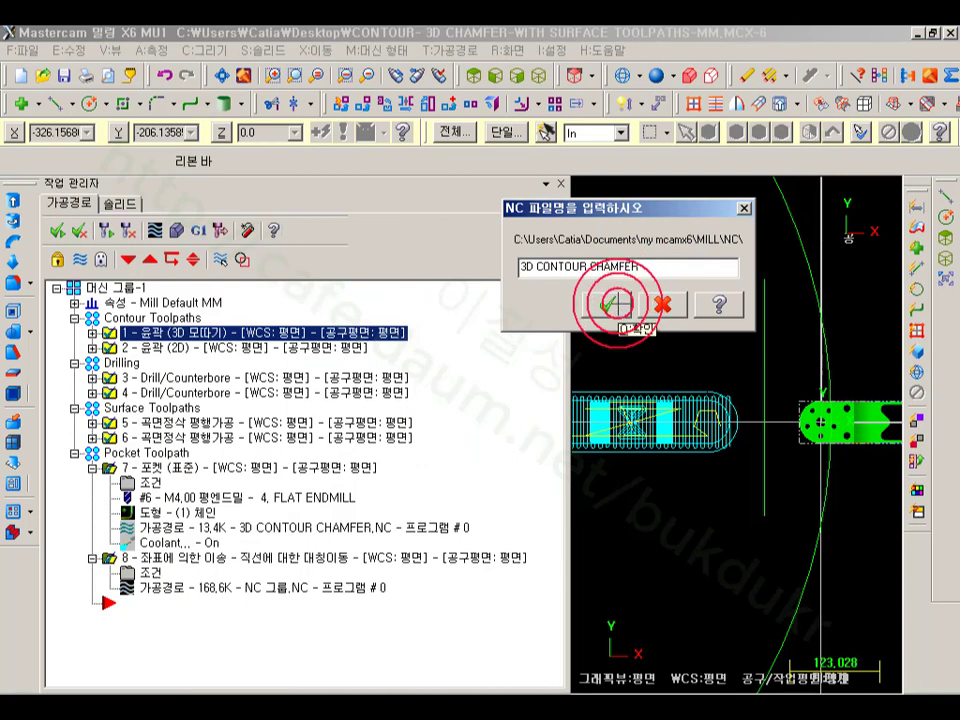
click(612, 302)
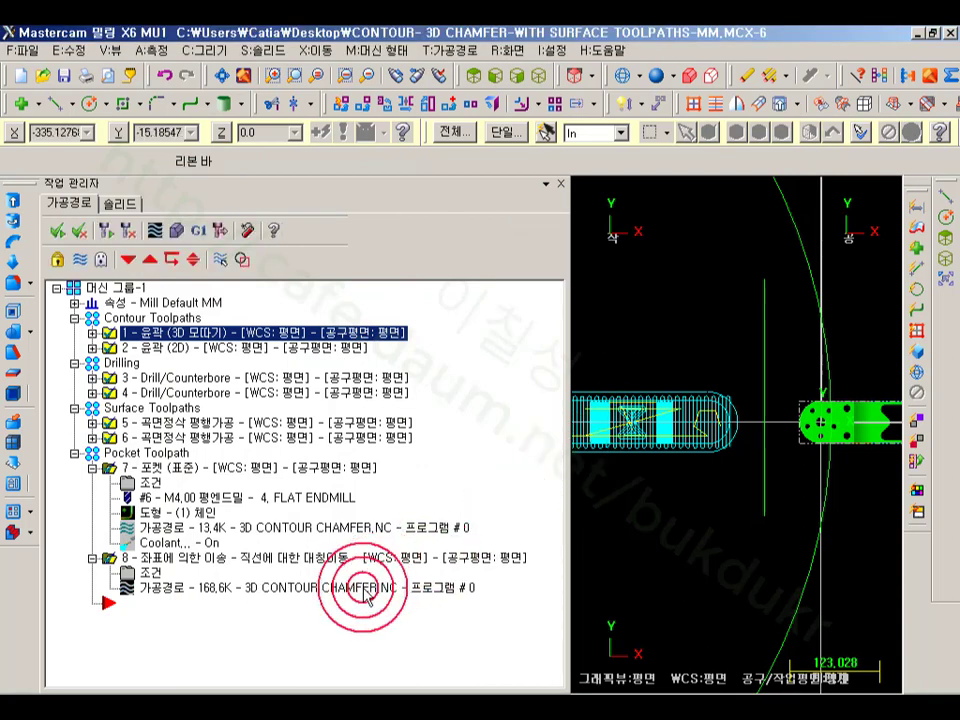
click(181, 717)
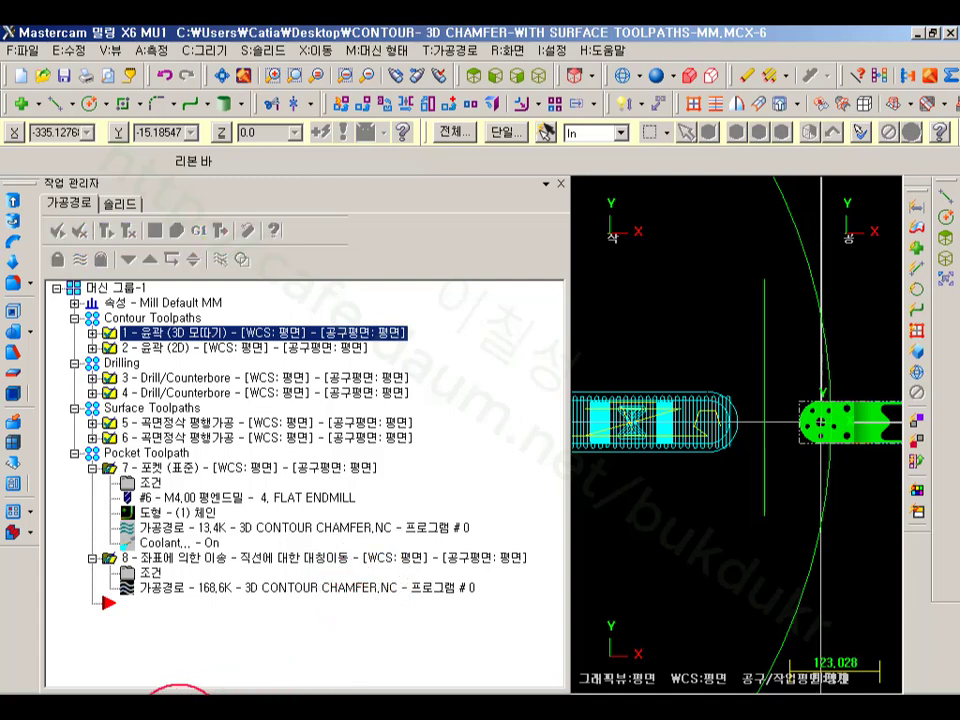
drag(238, 509, 384, 536)
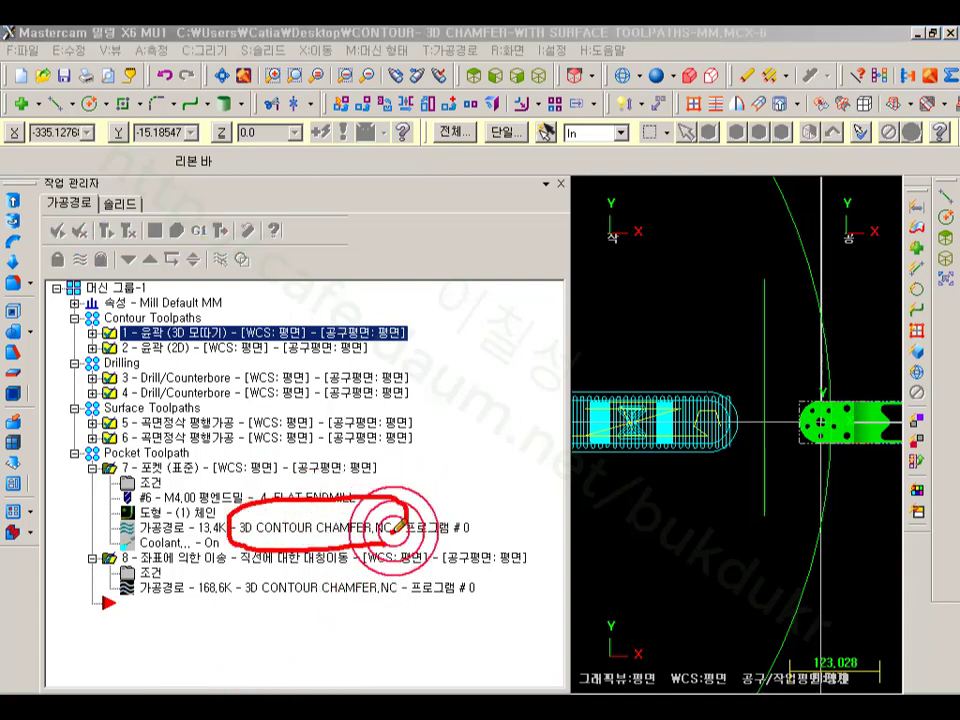
mouse_move(280, 611)
mouse_down()
mouse_move(253, 583)
mouse_move(405, 561)
mouse_move(396, 611)
mouse_up()
right_click(595, 533)
click(624, 511)
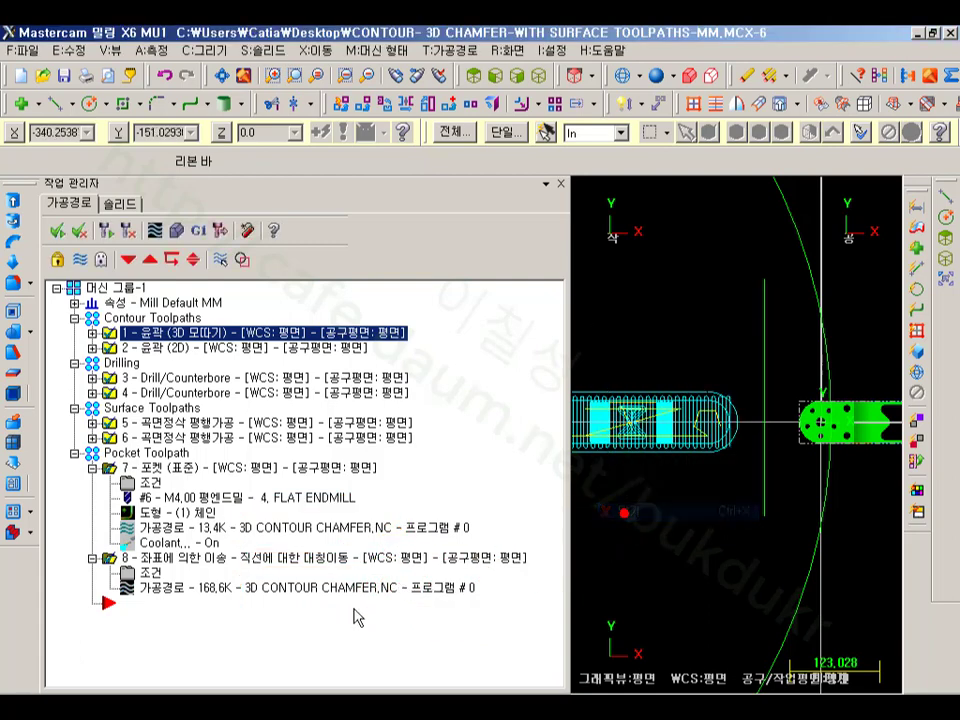
Post-process all the operations into the single file 3D CONTOUR CHAMFER.NC, overwriting the existing one.
click(198, 230)
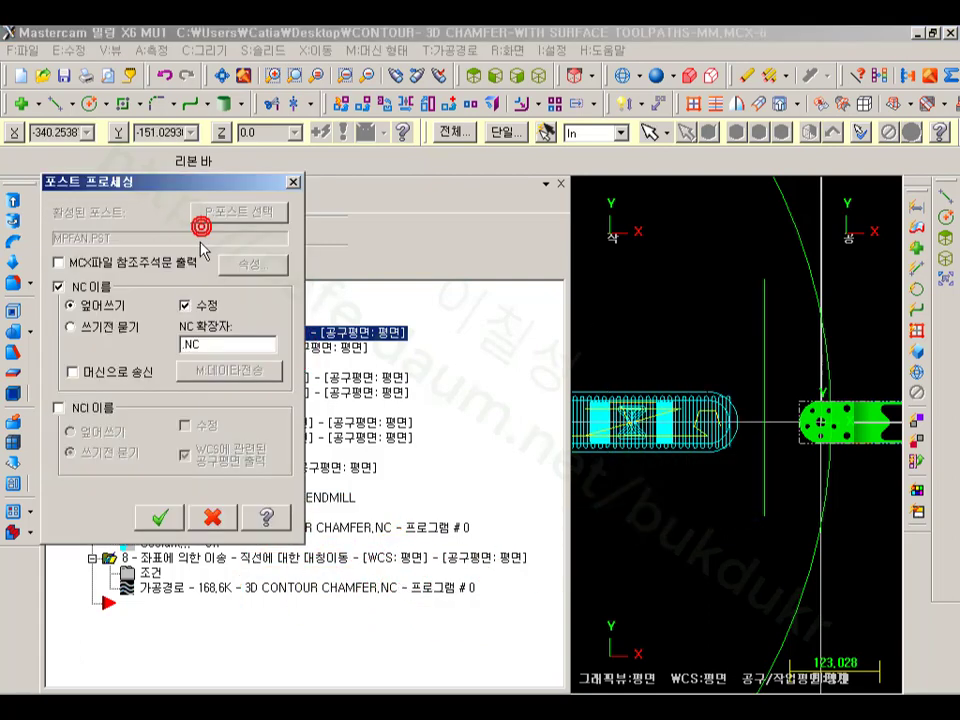
click(160, 517)
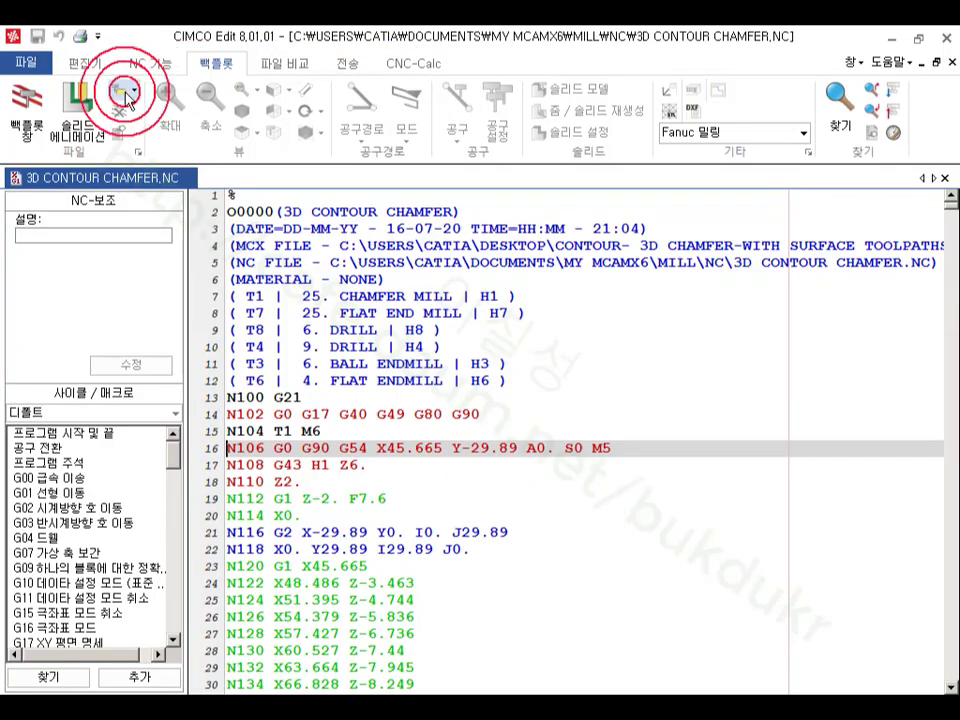
Backplot the combined 3D CONTOUR CHAMFER.NC and play the simulation with both the original and mirrored toolpaths in view.
scroll(633, 477, down, 3)
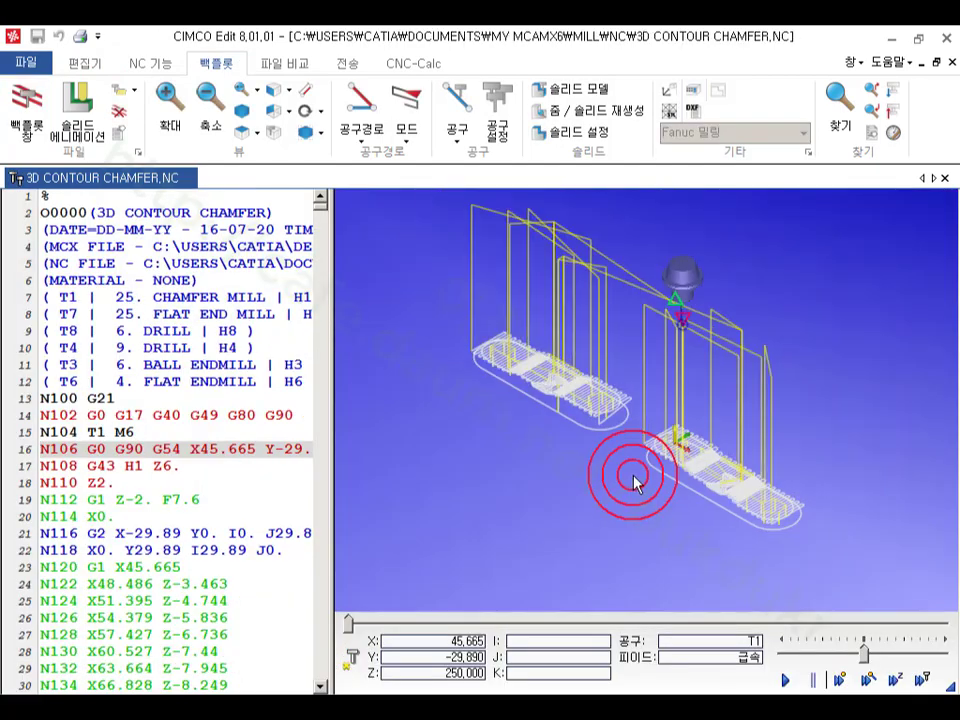
drag(580, 482, 628, 420)
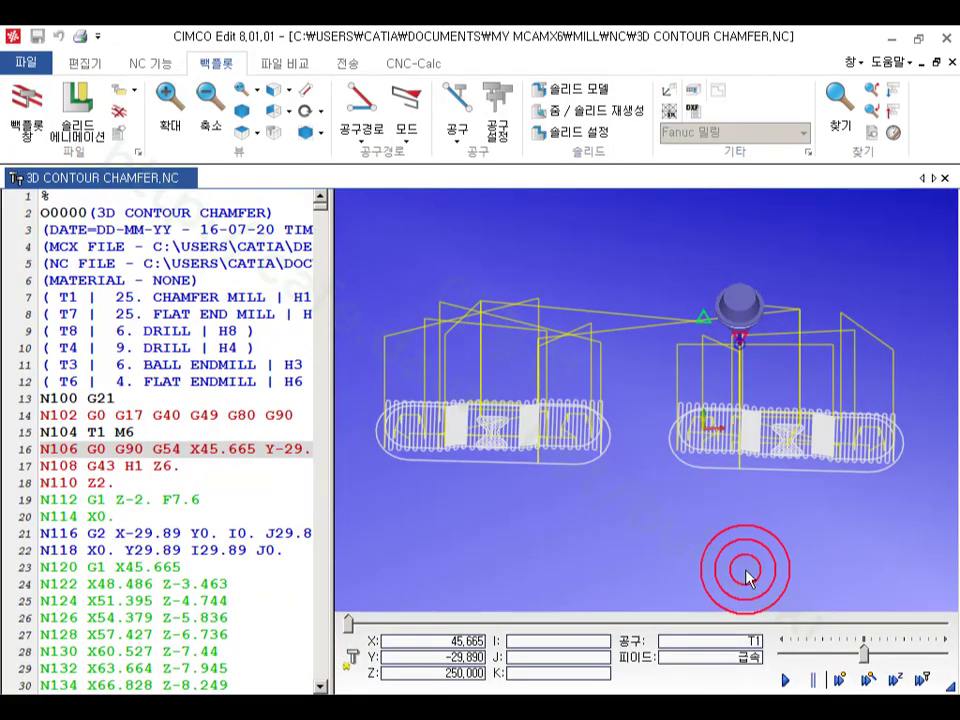
click(786, 680)
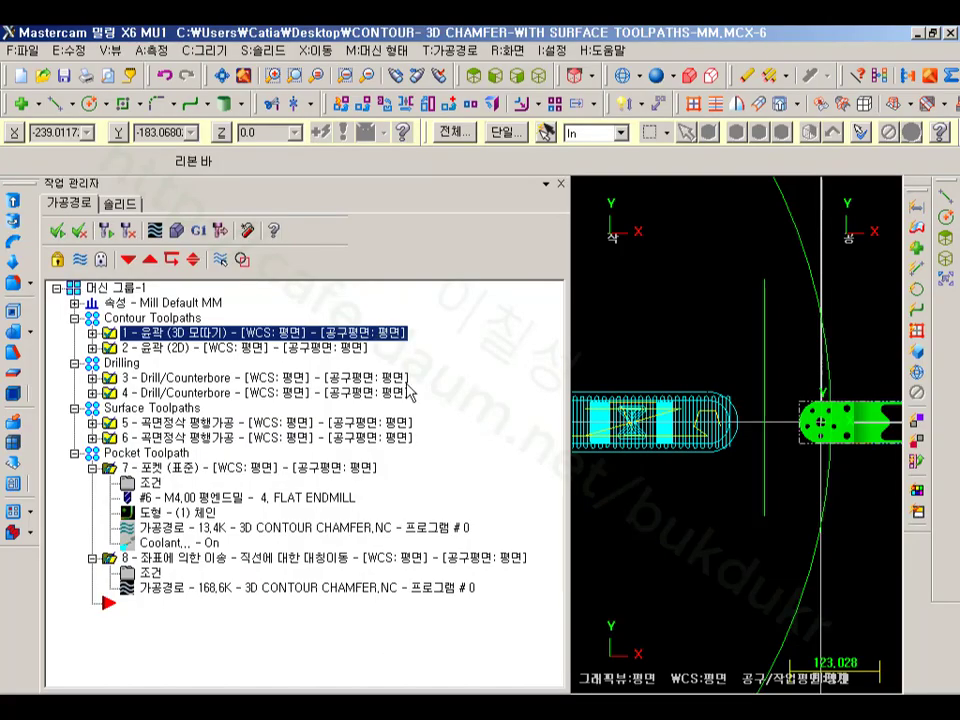
Edit mirror transform operation 8 to copy the source operations ahead of the result with their posting disabled, and regenerate its toolpath.
click(150, 560)
click(150, 573)
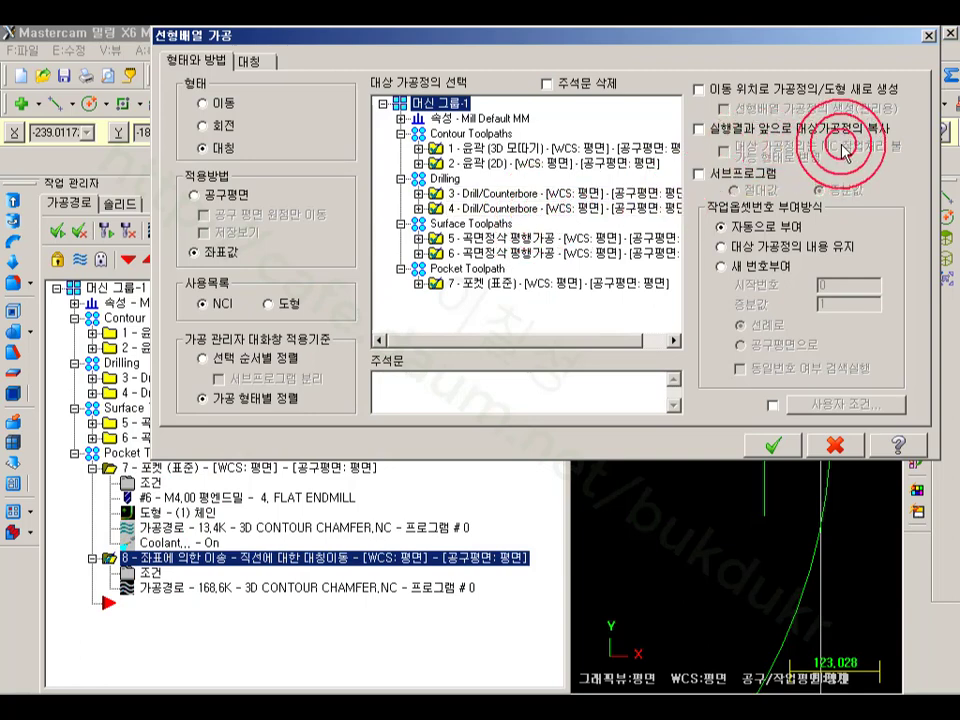
click(698, 128)
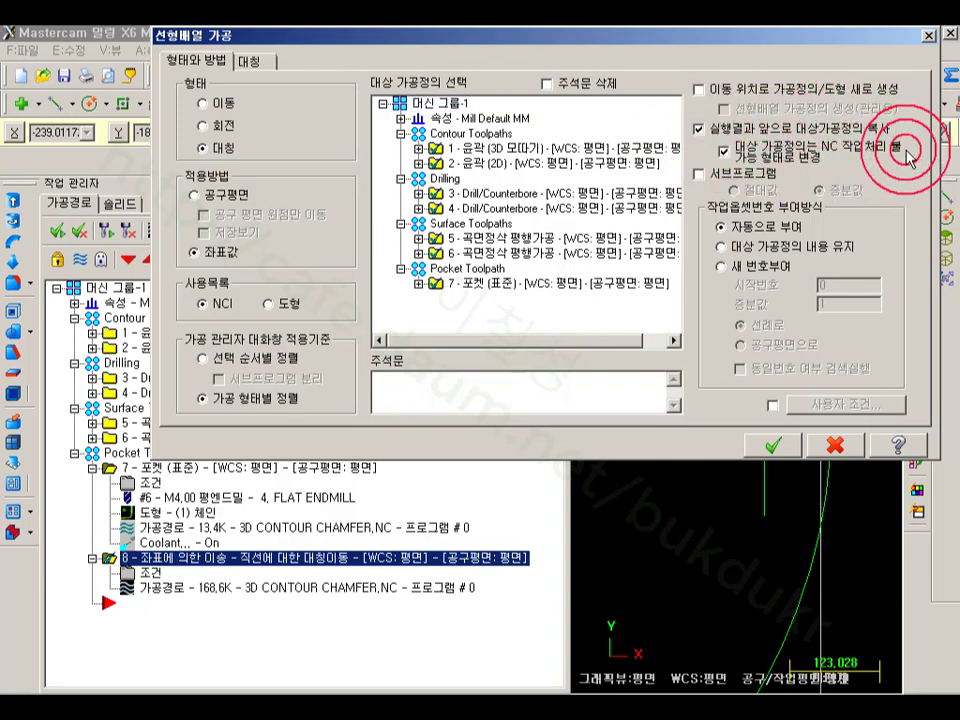
click(250, 64)
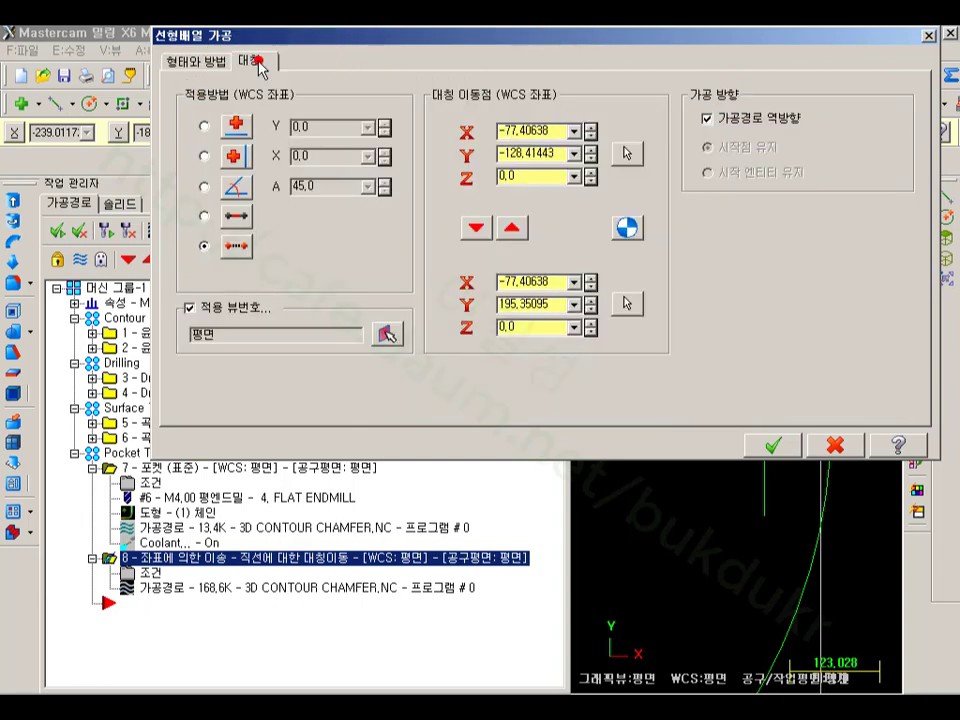
click(205, 62)
click(773, 445)
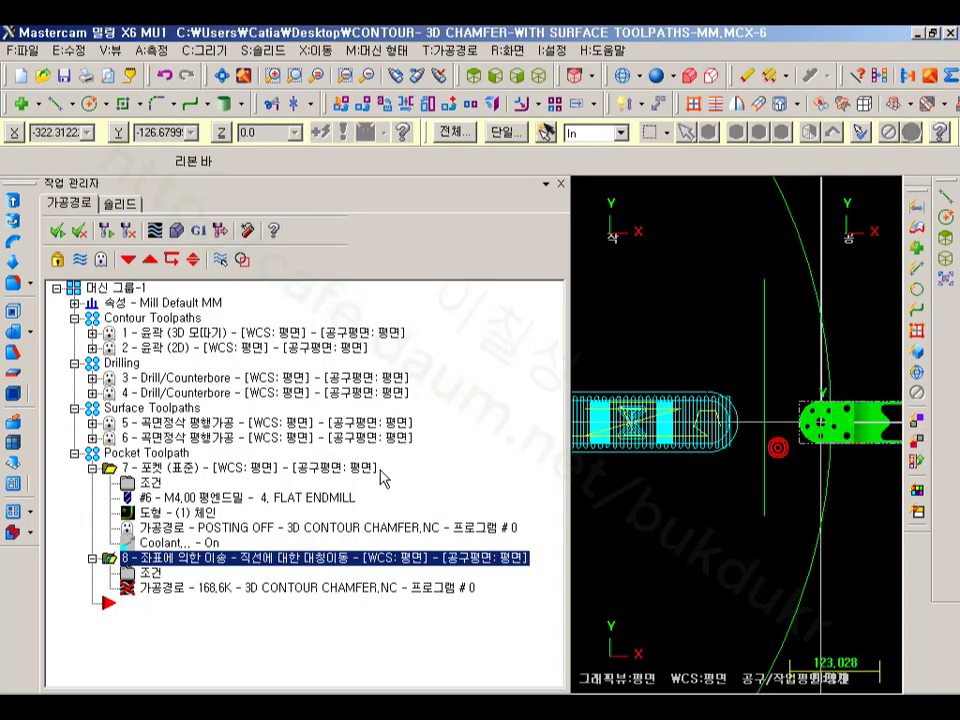
click(106, 231)
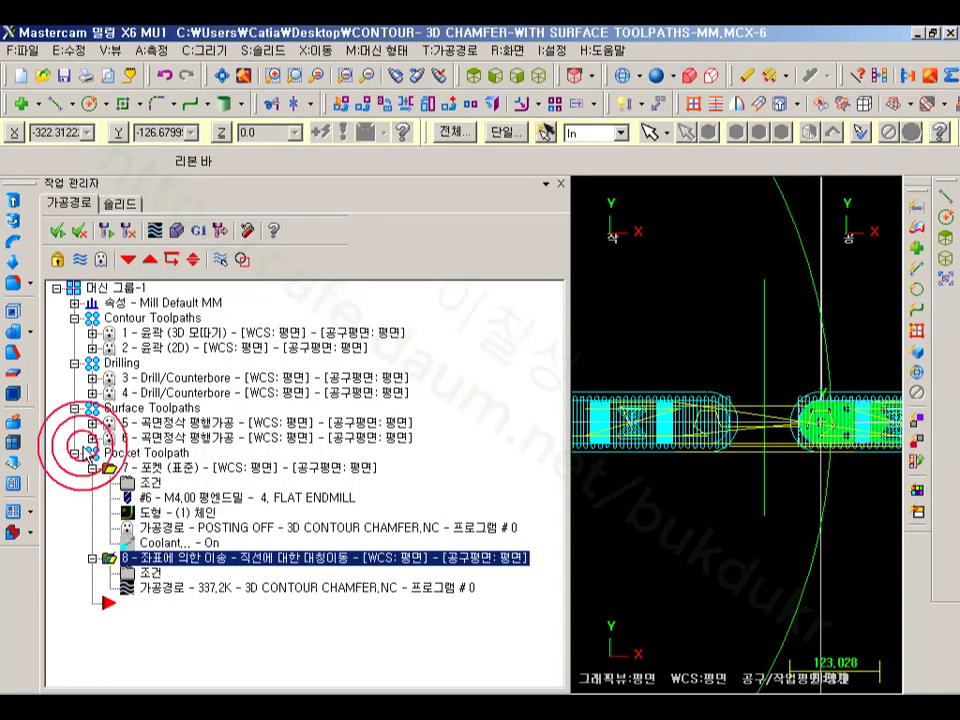
Backplot the toolpath of mirror operation 8 with both parts in view and close the backplot.
click(178, 590)
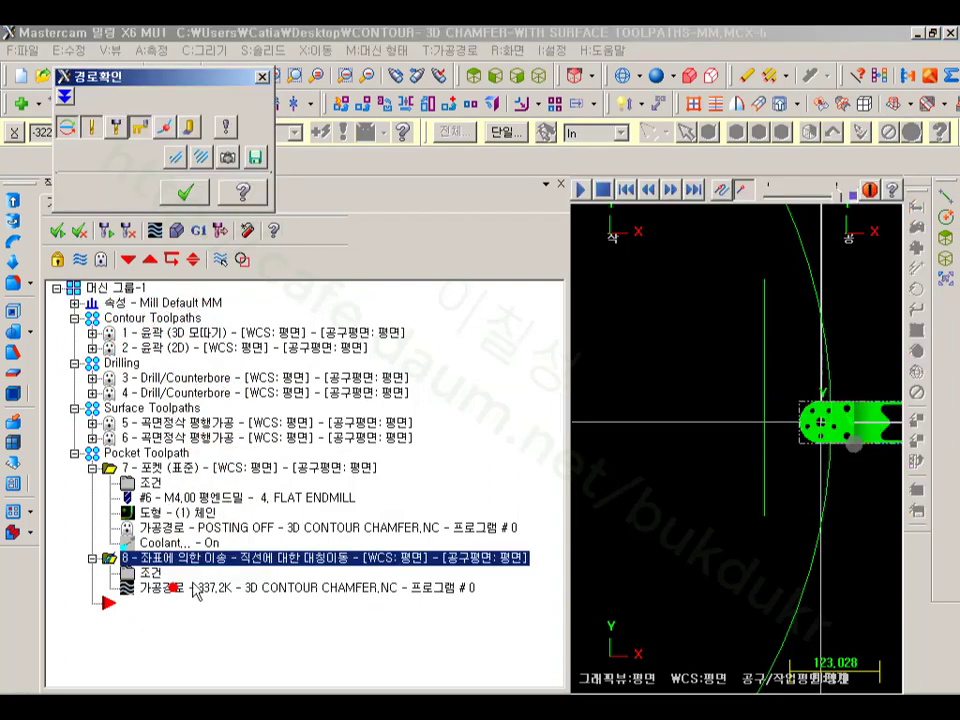
scroll(729, 422, down, 3)
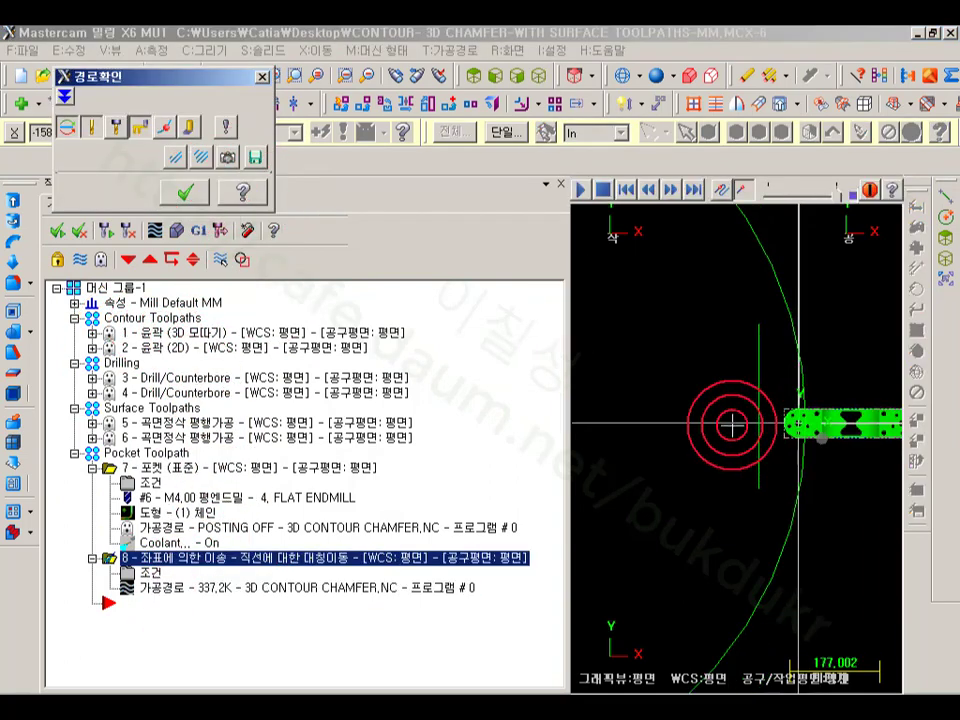
click(579, 193)
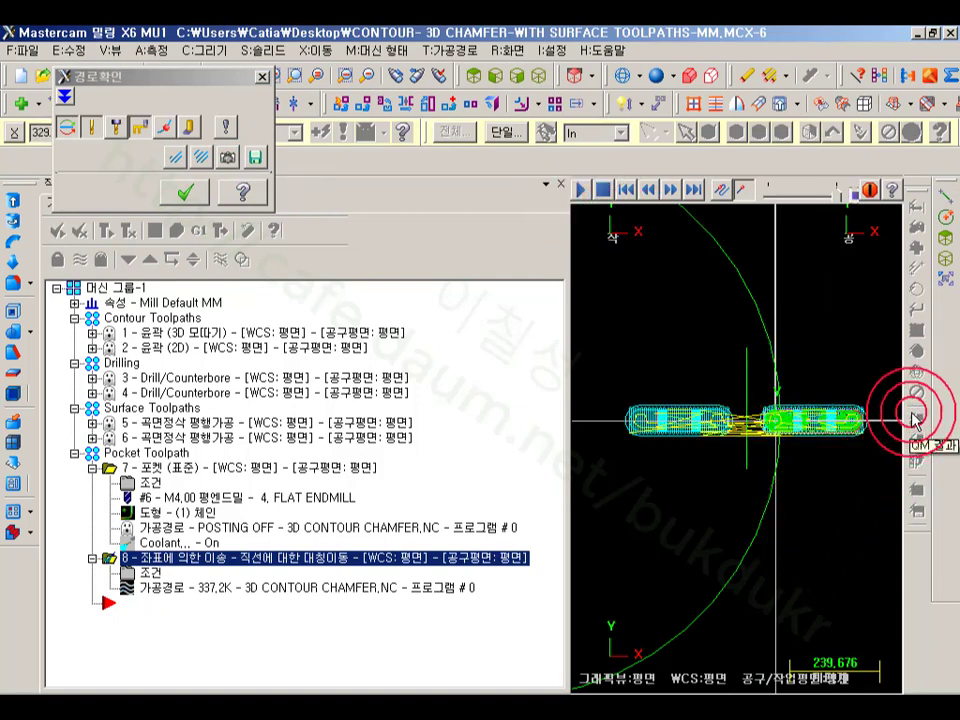
click(181, 193)
Post-process mirror operation 8 into 3D CONTOUR CHAMFER.NC and reload the modified file in CIMCO Edit.
click(217, 230)
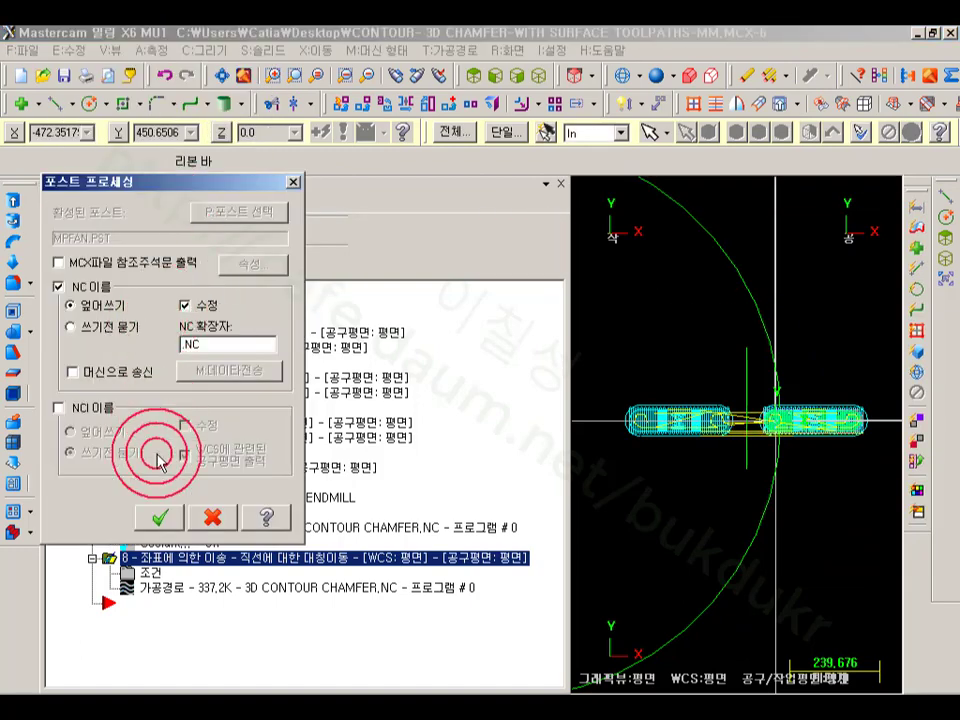
click(160, 517)
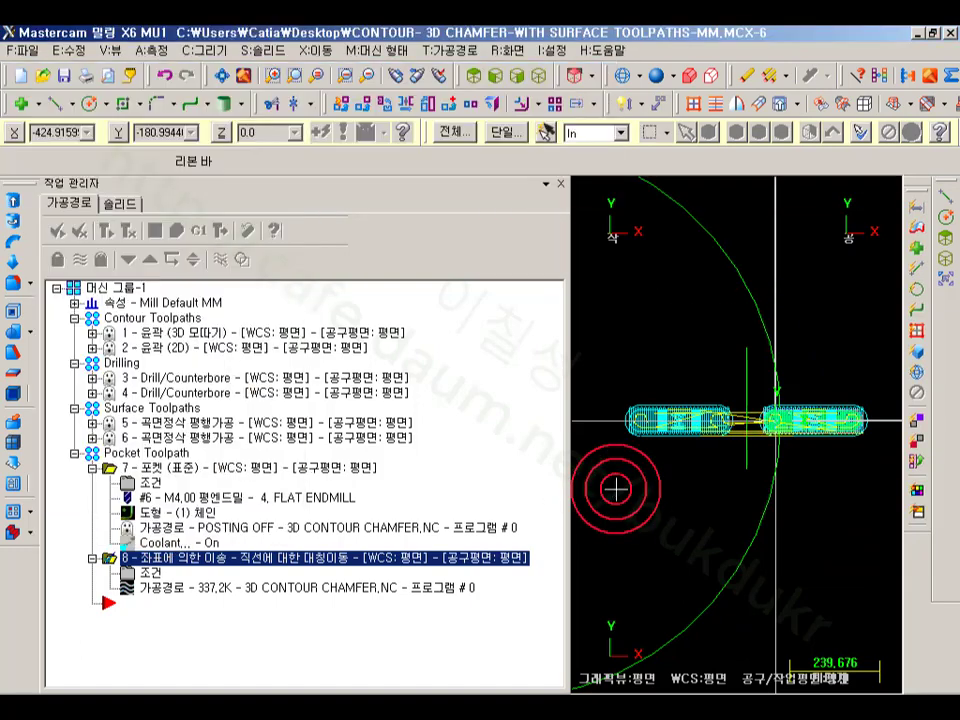
click(396, 660)
click(321, 700)
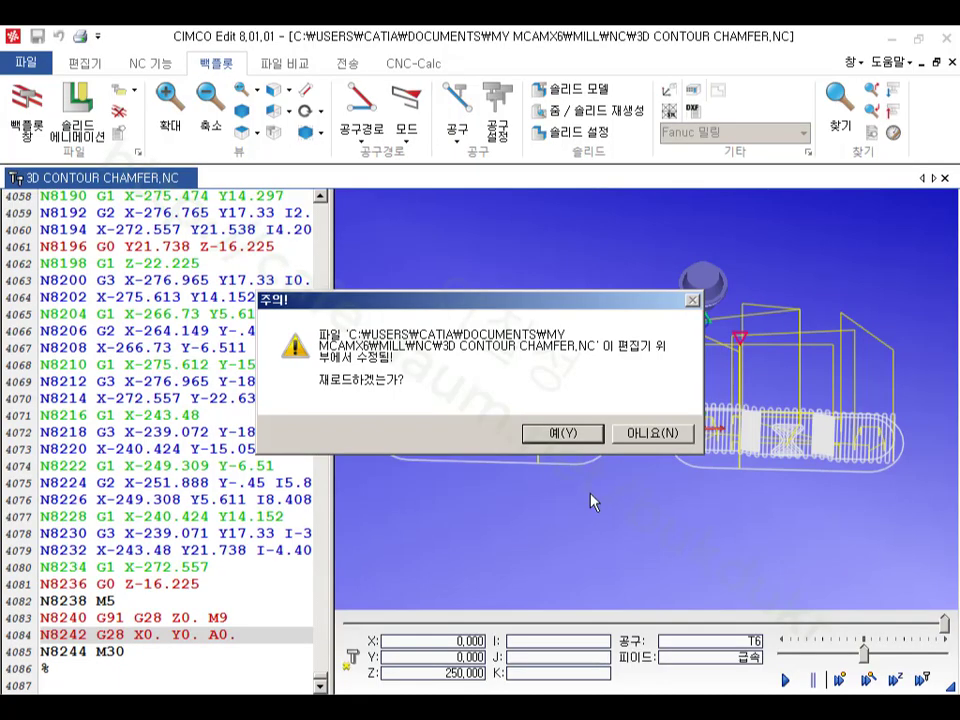
click(567, 432)
Play the simulation of the reloaded 3D CONTOUR CHAMFER.NC and inspect both toolpaths from several angles.
drag(645, 435, 652, 502)
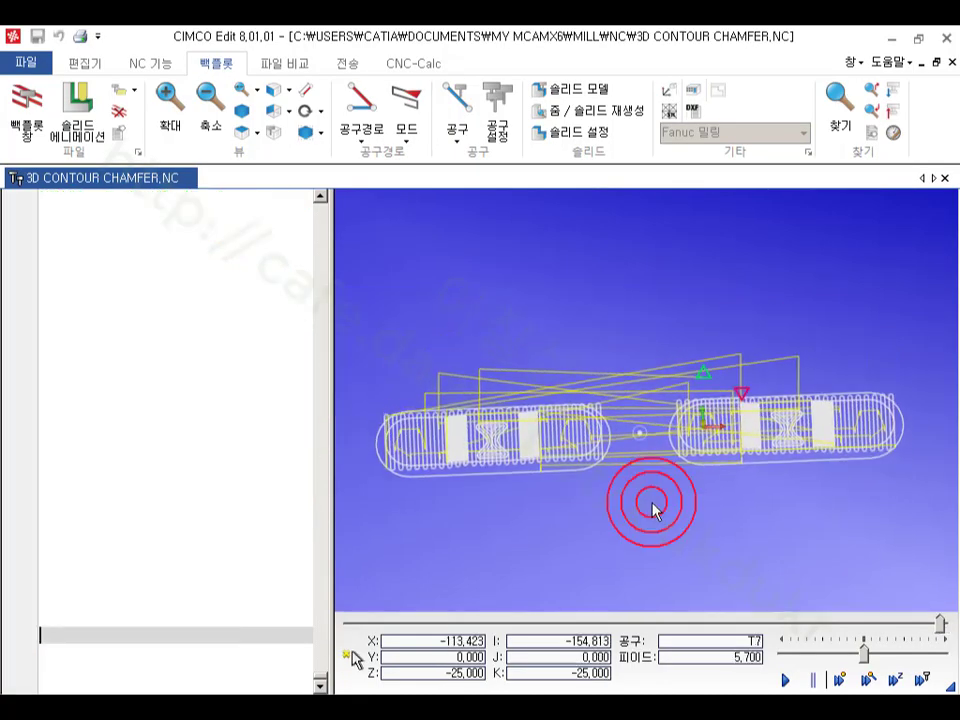
click(786, 680)
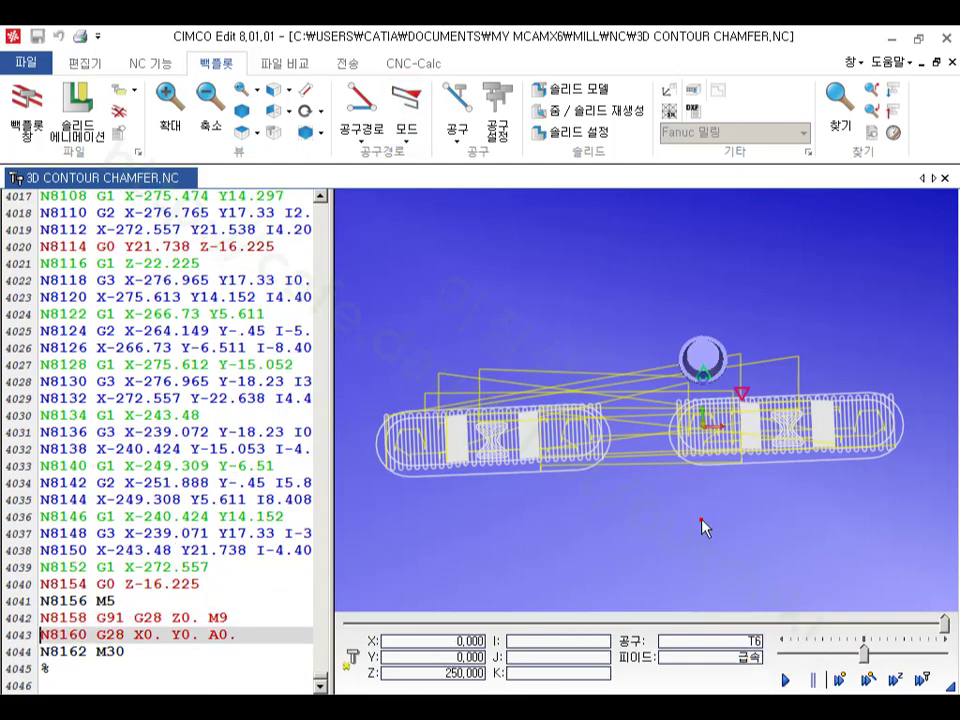
drag(703, 520, 673, 441)
scroll(661, 443, up, 2)
scroll(711, 422, down, 2)
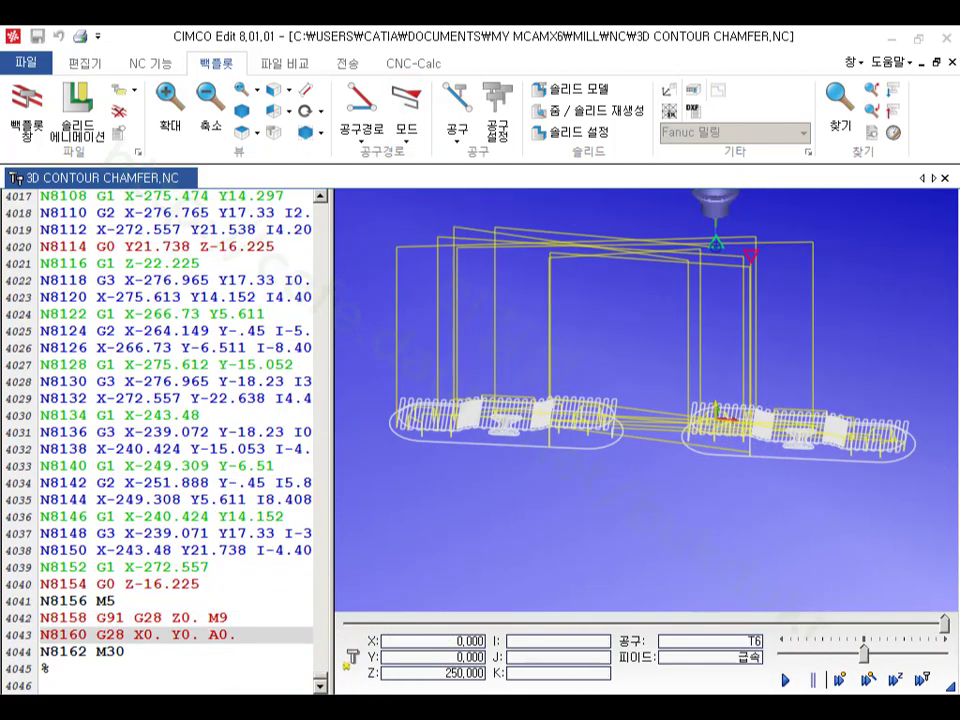
Switch to Mastercam, narrow the operations manager and examine the original and mirrored toolpaths in isometric view.
click(572, 445)
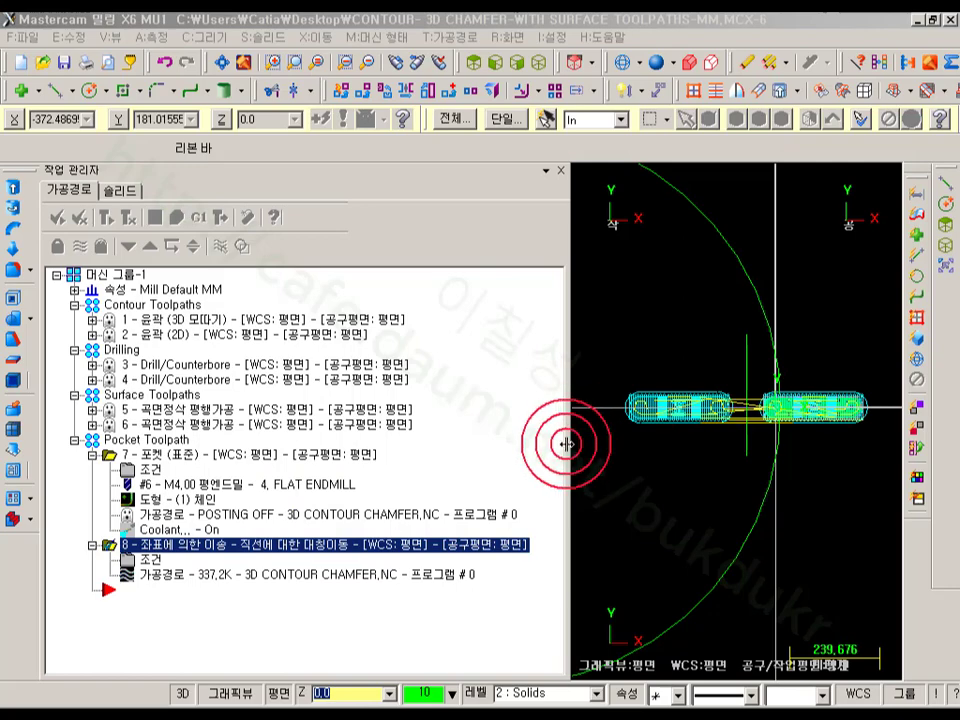
drag(567, 443, 486, 435)
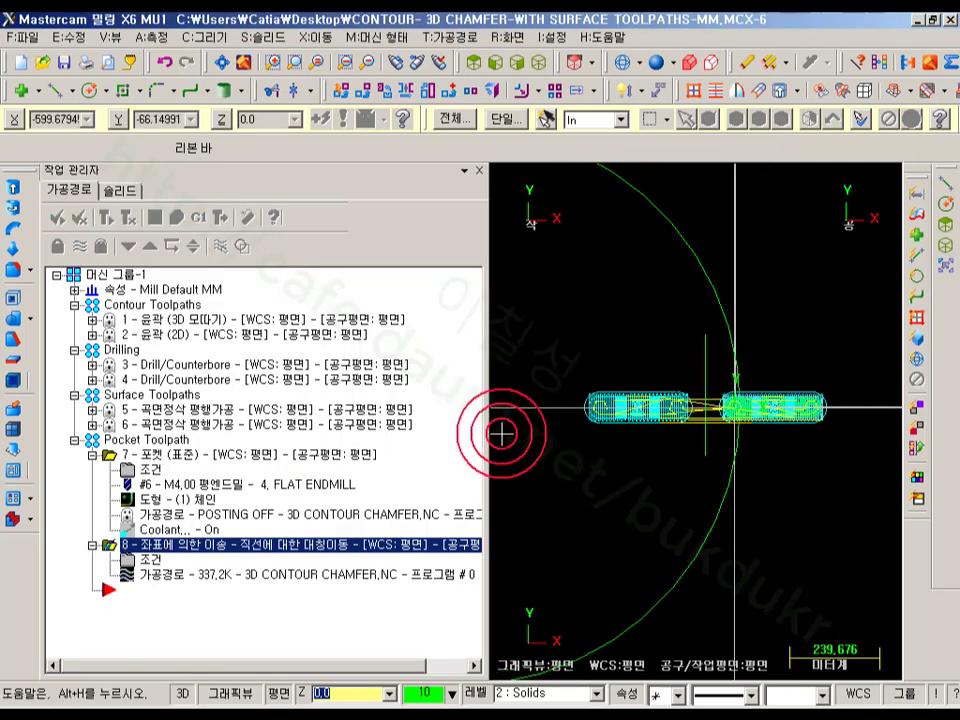
scroll(701, 368, down, 1)
scroll(700, 358, up, 2)
click(542, 63)
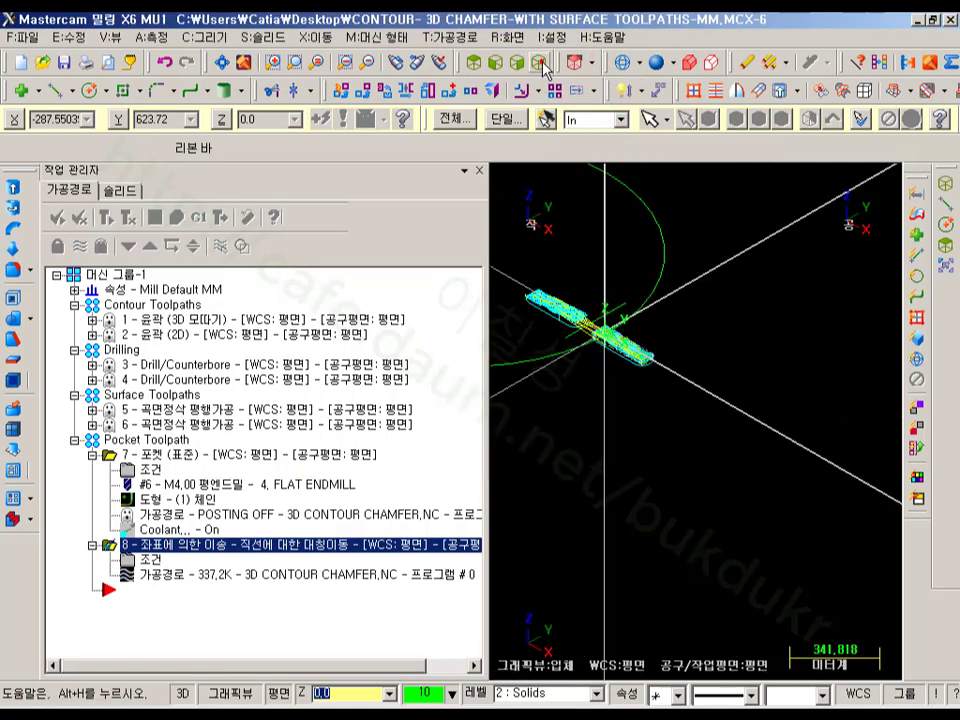
scroll(758, 424, down, 2)
scroll(558, 301, up, 2)
scroll(650, 337, up, 2)
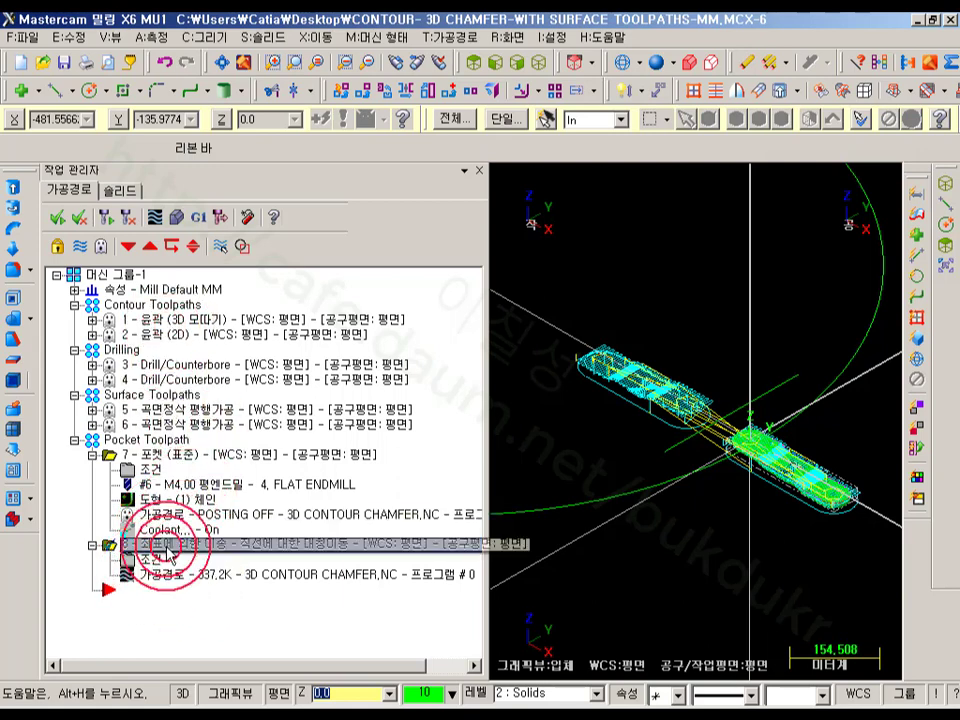
Compare the posting status of source operations 1 to 7 with mirror operation 8 in the operations manager.
click(92, 456)
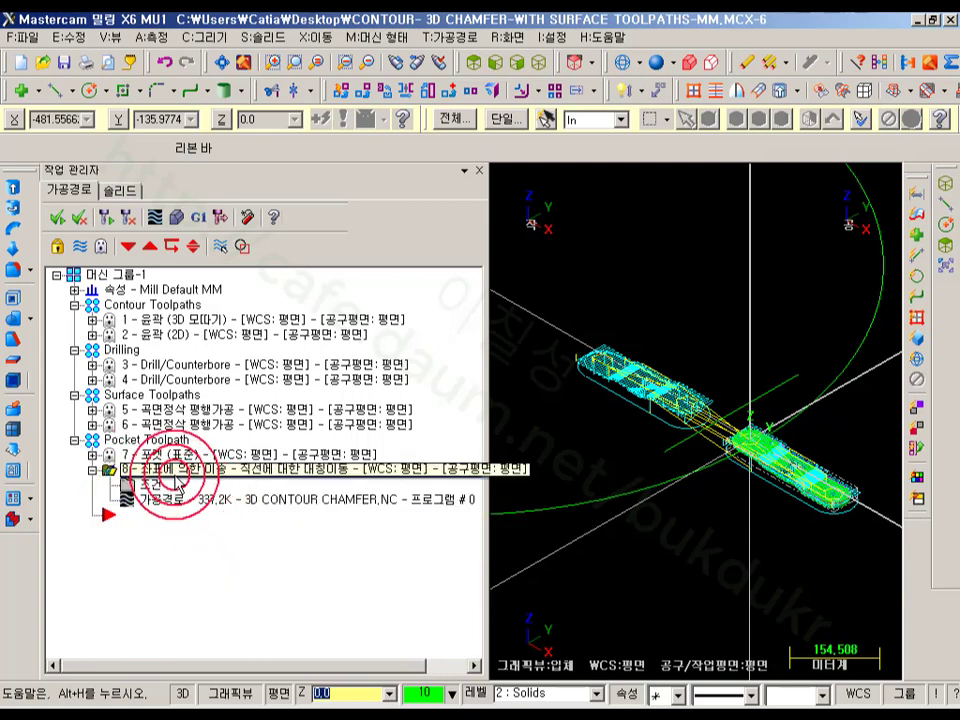
click(139, 274)
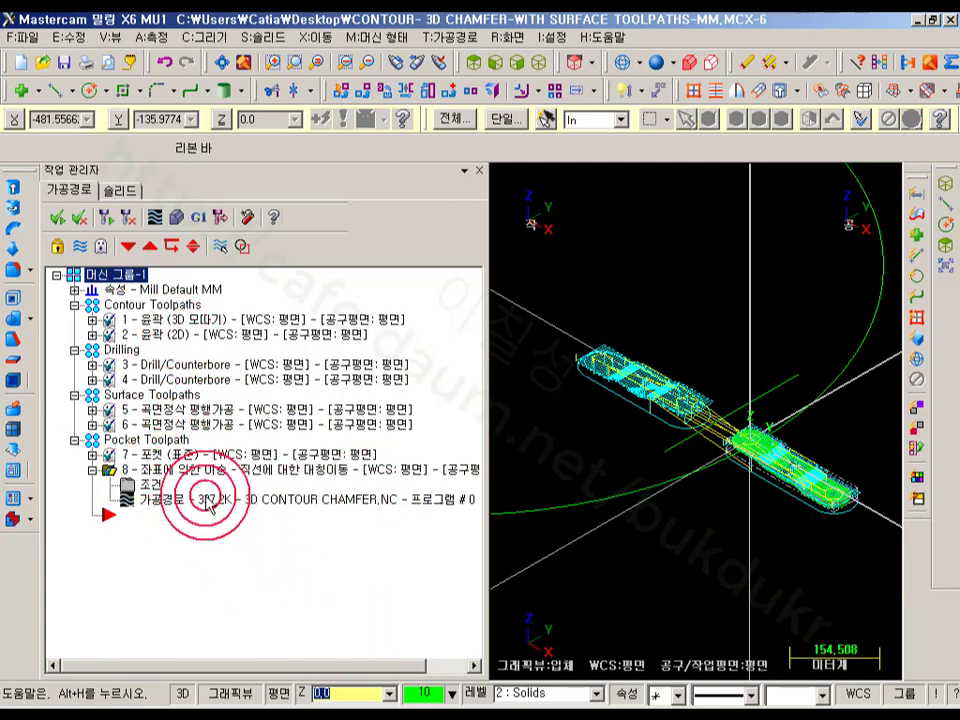
click(185, 466)
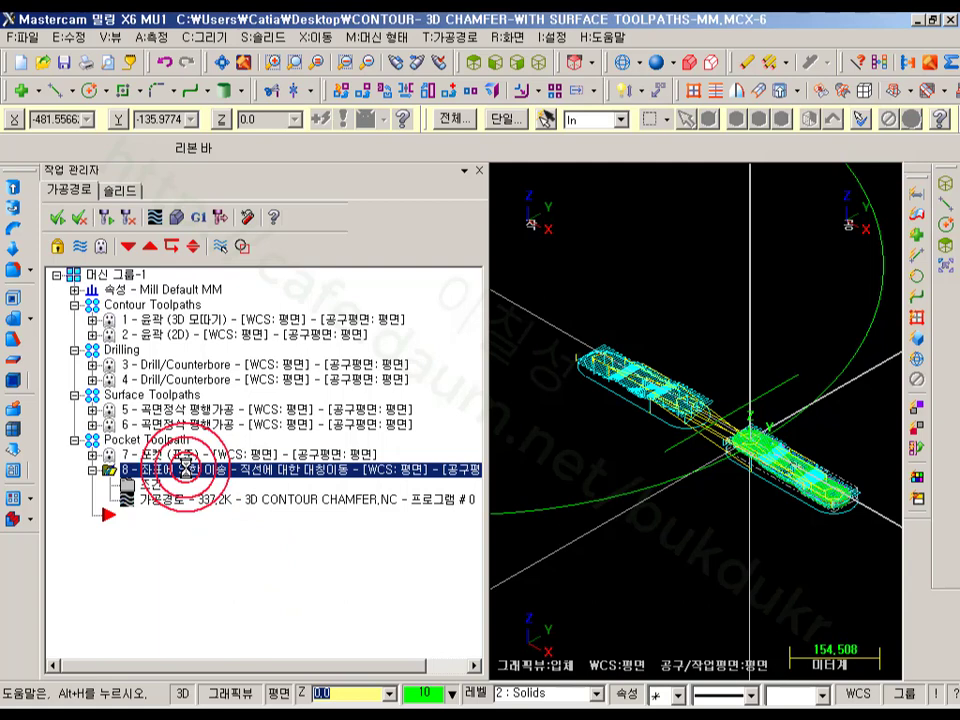
click(92, 454)
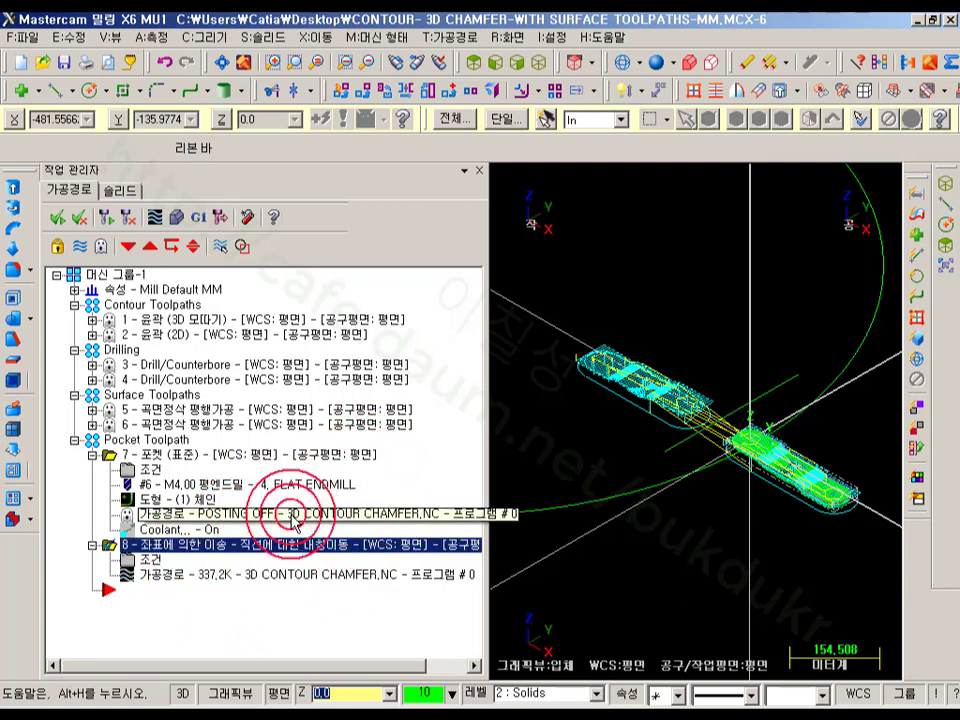
Examine the NC file naming options for the toolpath manager in the system configuration, and close it without changes.
click(556, 37)
click(578, 60)
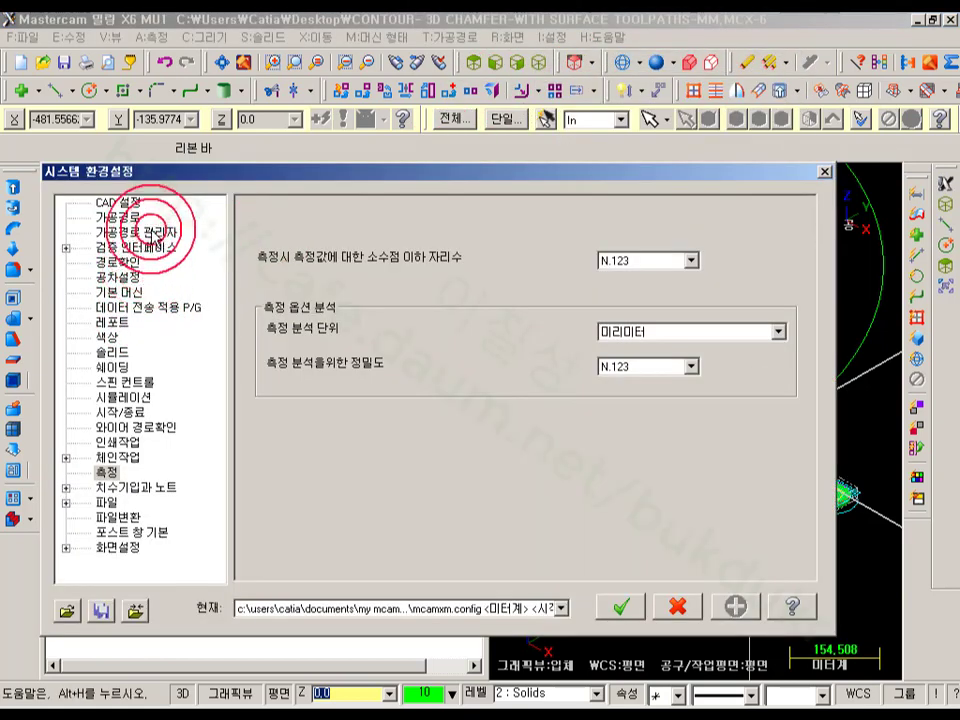
click(143, 233)
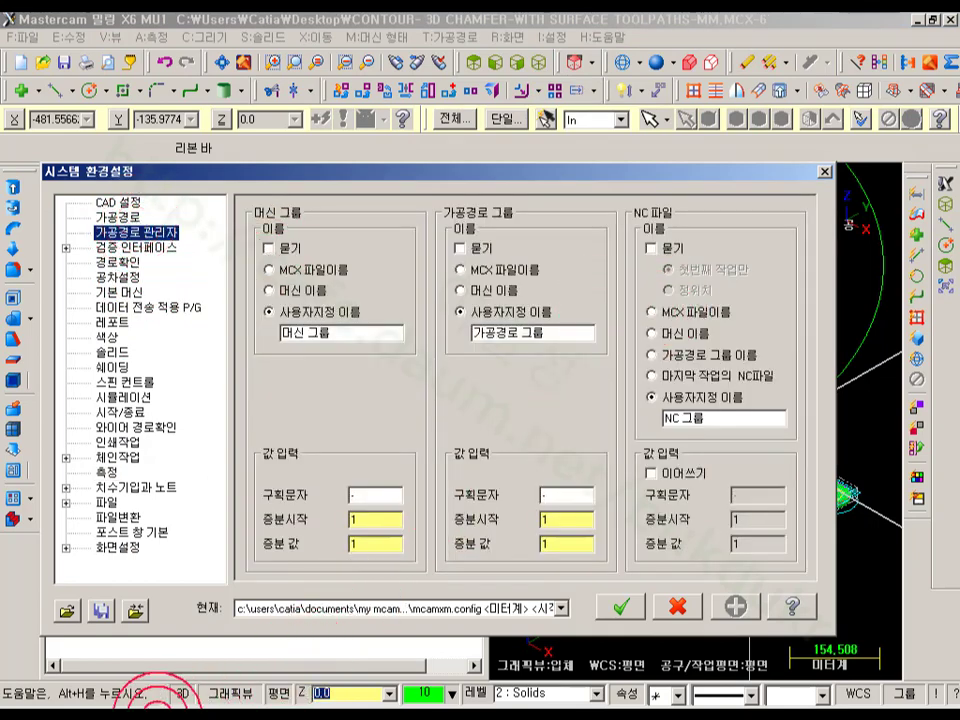
click(157, 715)
mouse_move(622, 322)
mouse_down()
mouse_move(767, 168)
mouse_move(789, 497)
mouse_move(643, 553)
mouse_move(645, 566)
mouse_up()
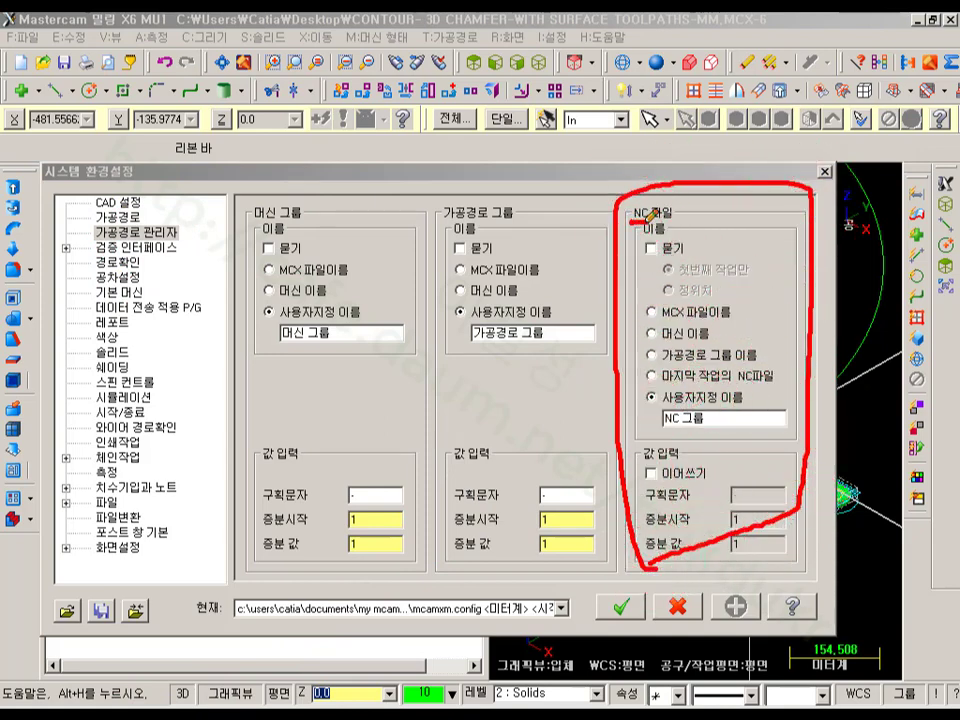
drag(686, 204, 636, 190)
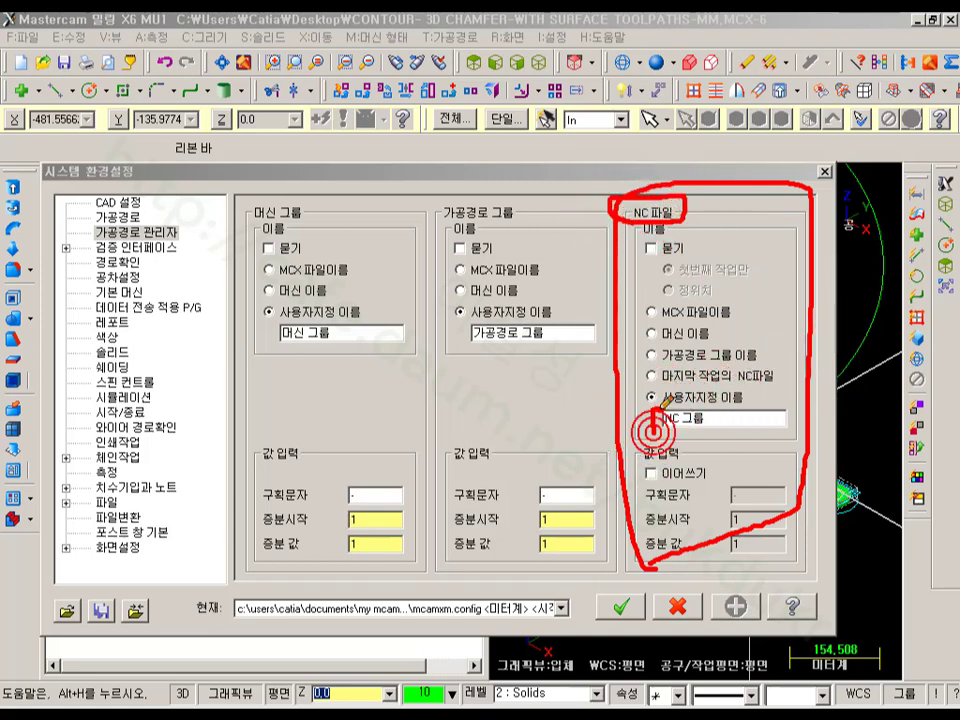
mouse_move(657, 407)
mouse_down()
mouse_move(770, 405)
mouse_move(652, 427)
mouse_move(790, 395)
mouse_move(800, 437)
mouse_move(640, 440)
mouse_up()
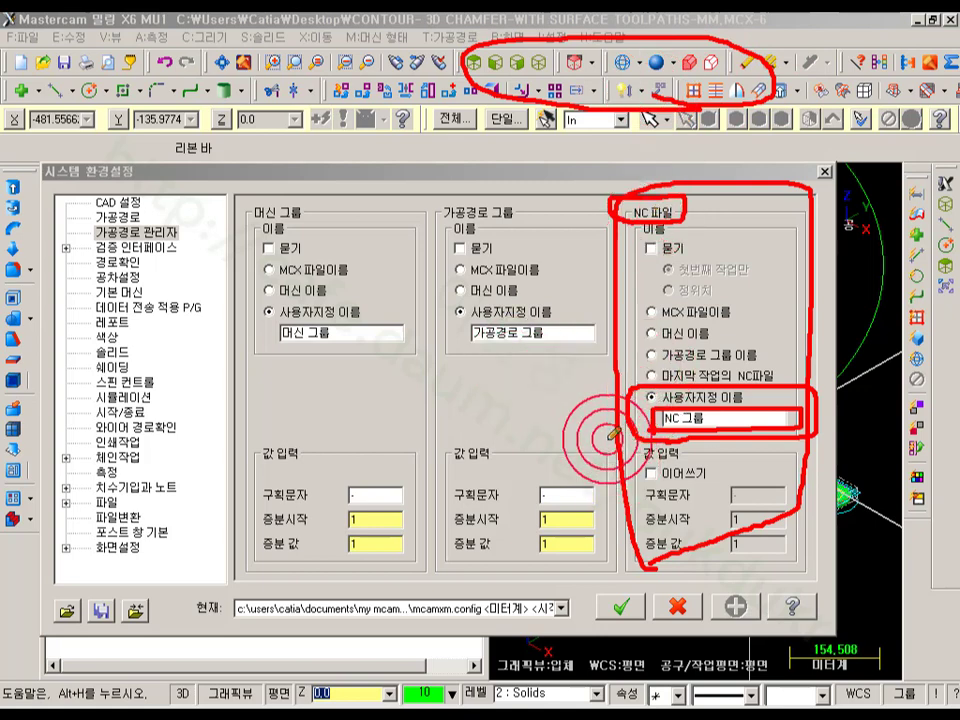
drag(549, 182, 522, 410)
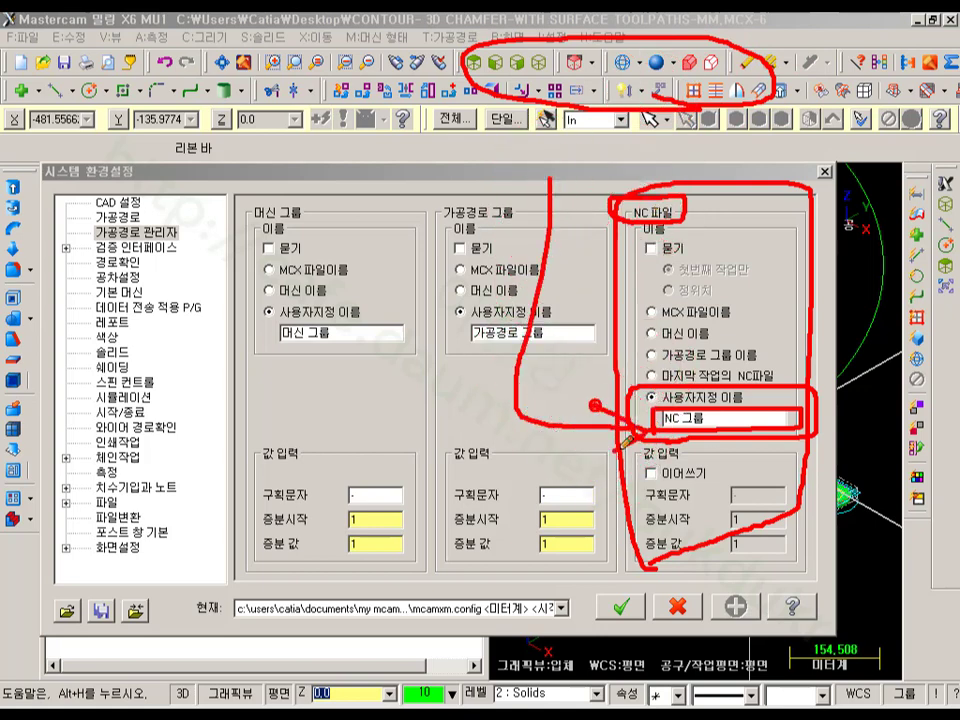
drag(627, 440, 600, 403)
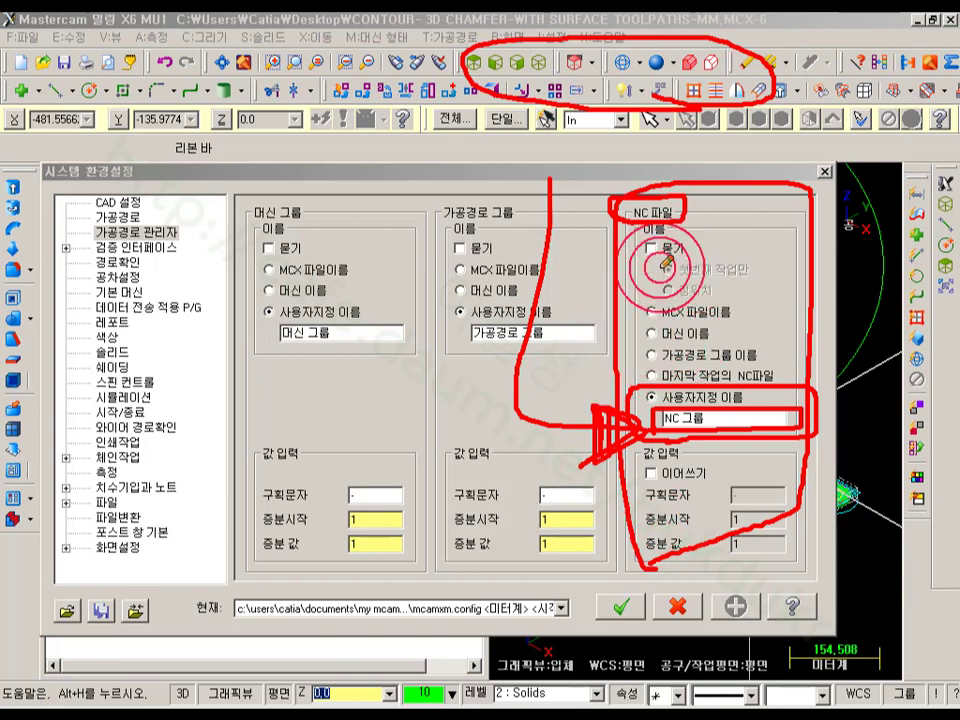
mouse_move(781, 187)
mouse_down()
mouse_move(831, 482)
mouse_move(636, 522)
mouse_up()
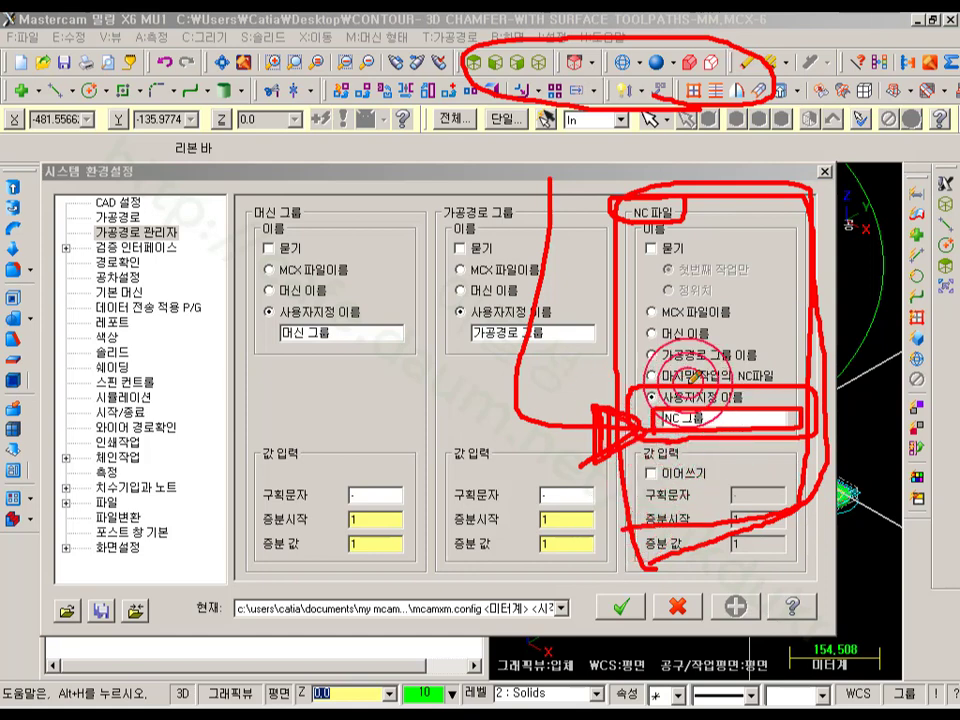
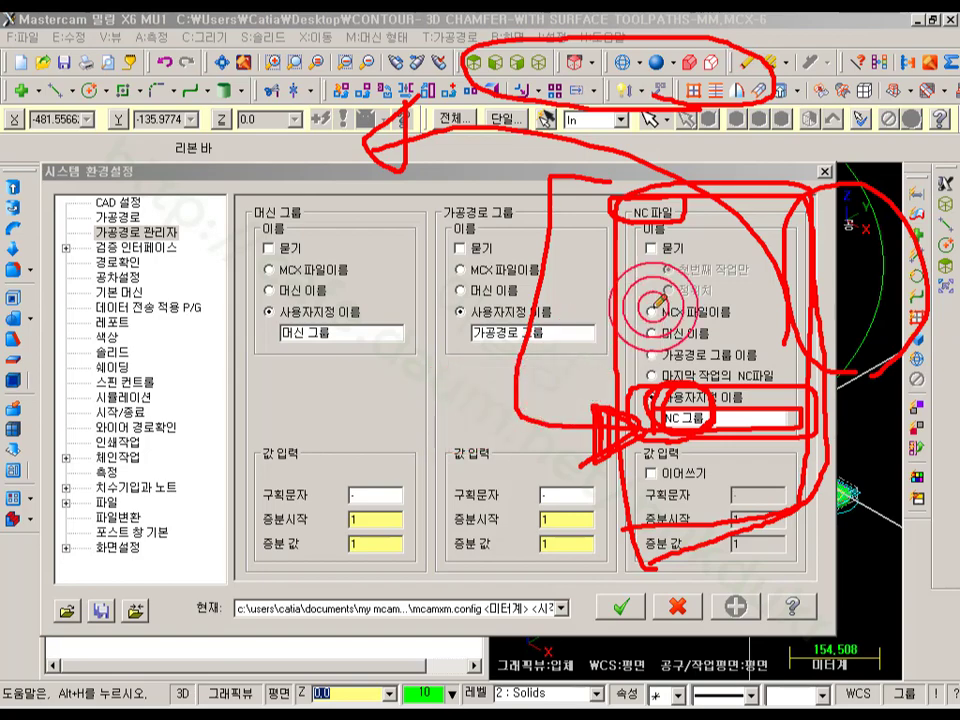
right_click(712, 283)
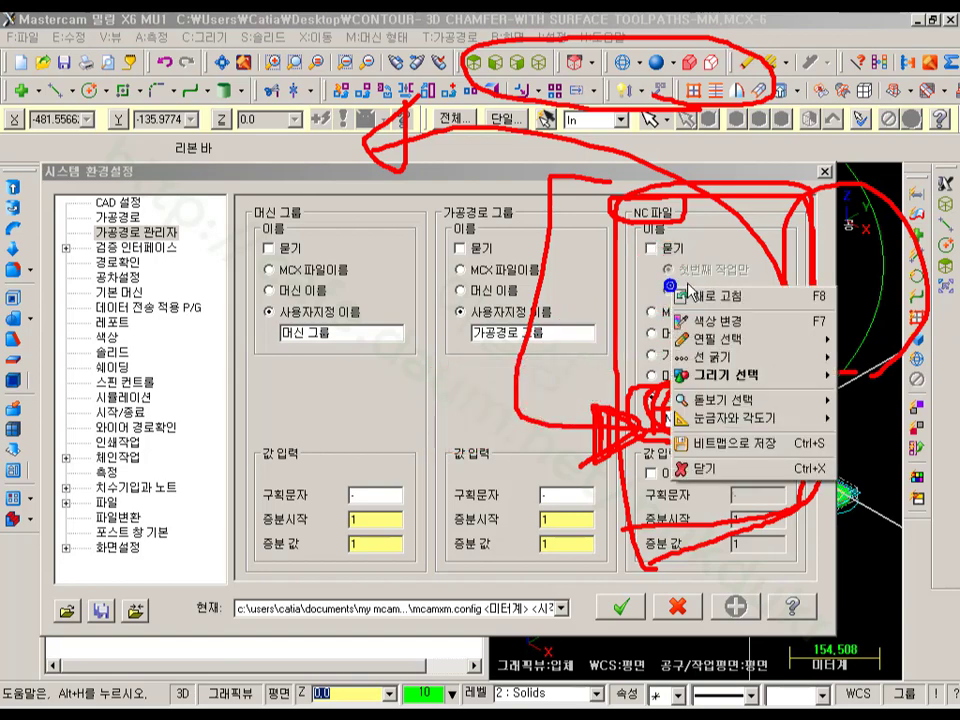
click(718, 467)
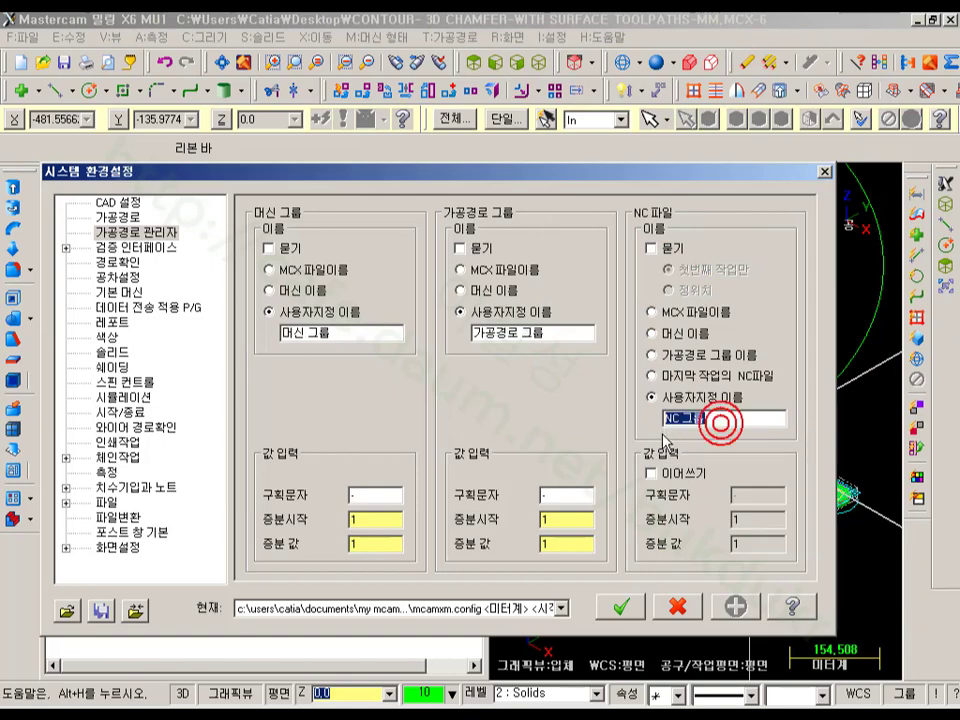
click(679, 606)
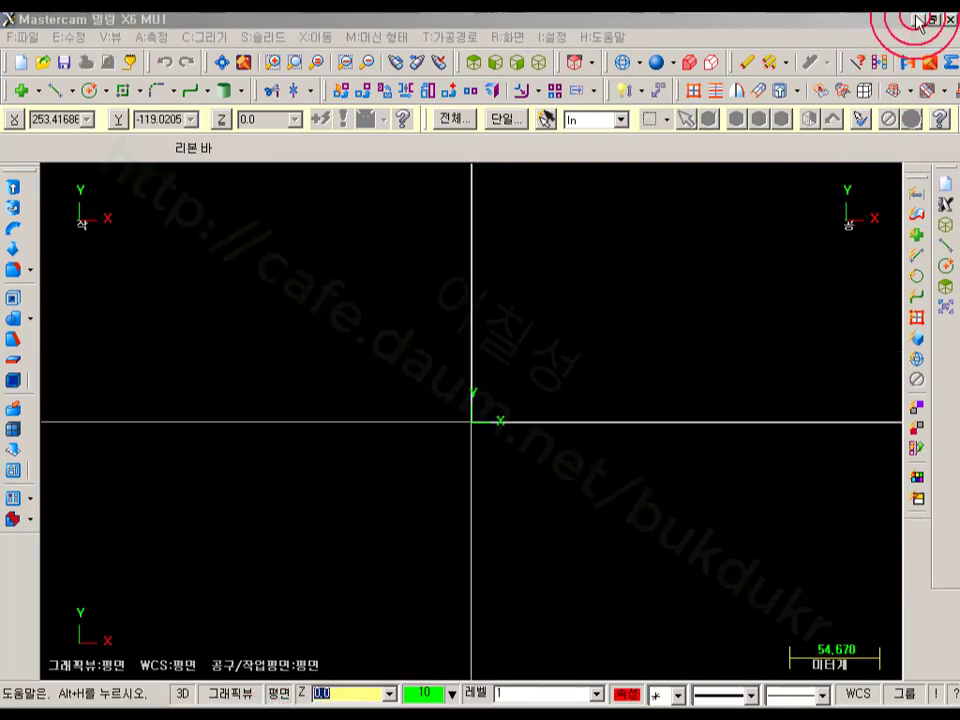
Minimize Mastercam to view the dimensioned part drawing in Windows Photo Viewer.
click(918, 20)
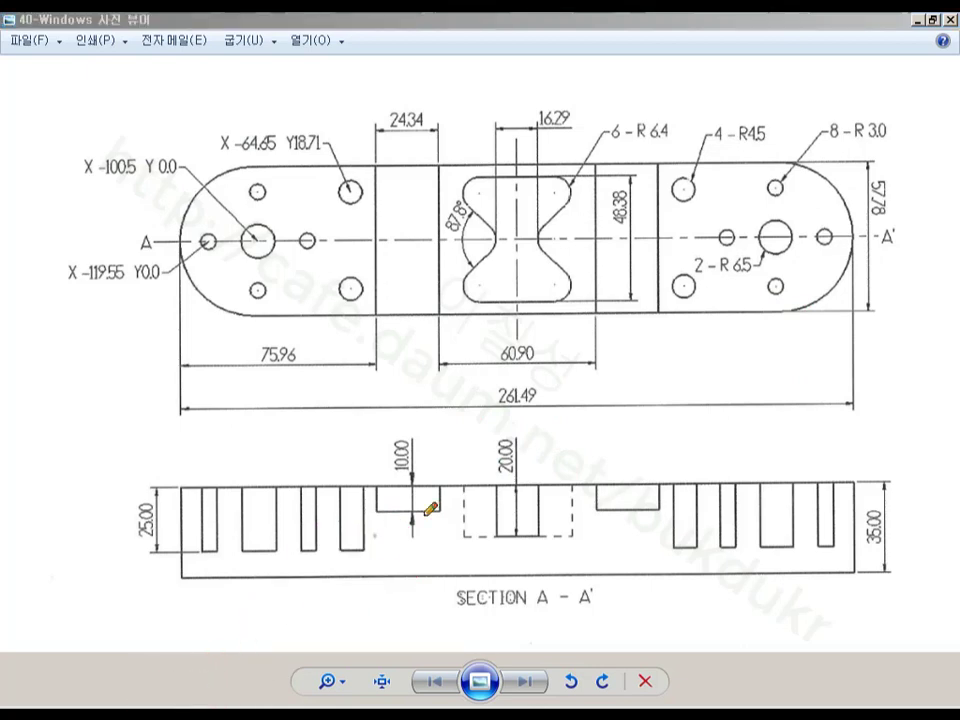
Examine the overall length, overall width, obround outline and centre point of the part on the drawing.
mouse_move(478, 385)
mouse_down()
mouse_move(553, 381)
mouse_move(553, 424)
mouse_move(525, 407)
mouse_up()
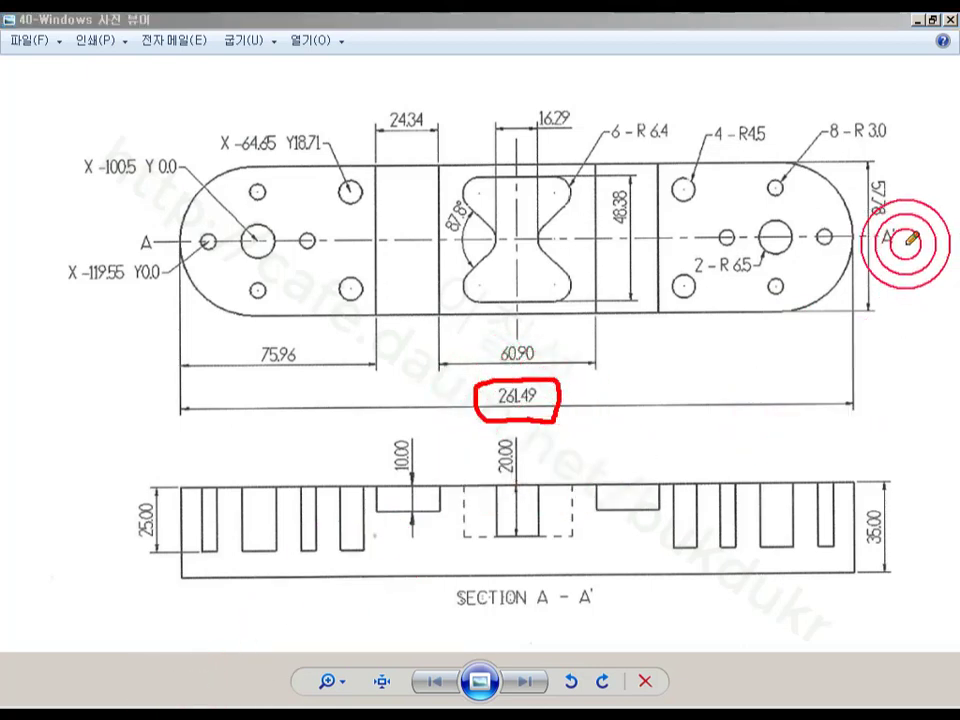
mouse_move(910, 209)
mouse_down()
mouse_move(857, 210)
mouse_move(853, 167)
mouse_move(864, 156)
mouse_move(884, 165)
mouse_up()
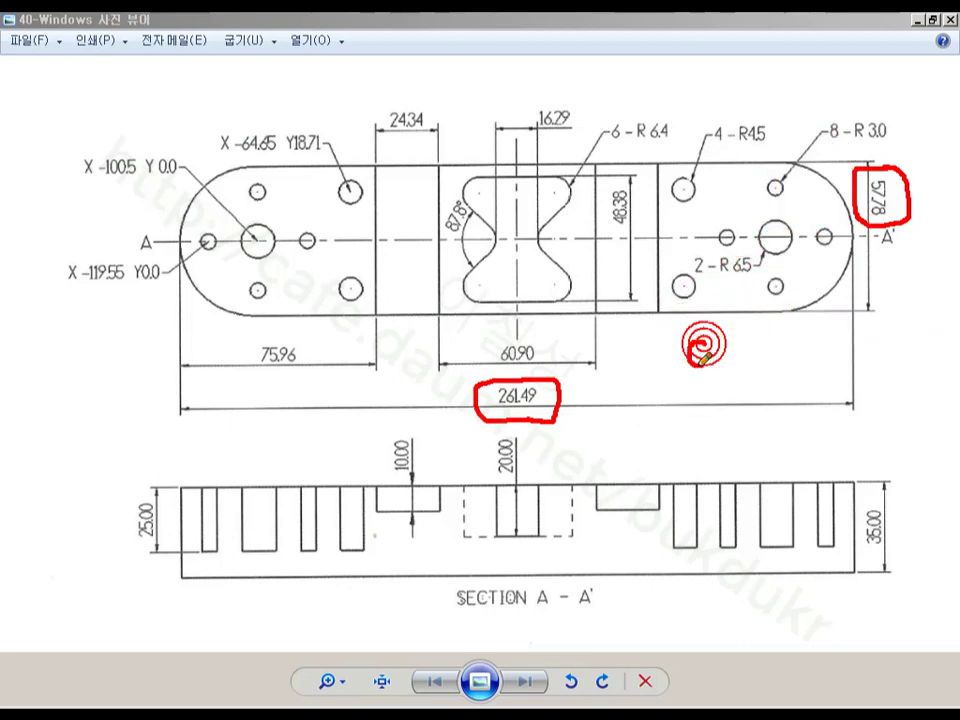
mouse_move(698, 356)
mouse_down()
mouse_move(706, 364)
mouse_move(743, 355)
mouse_move(795, 385)
mouse_up()
drag(808, 347, 815, 393)
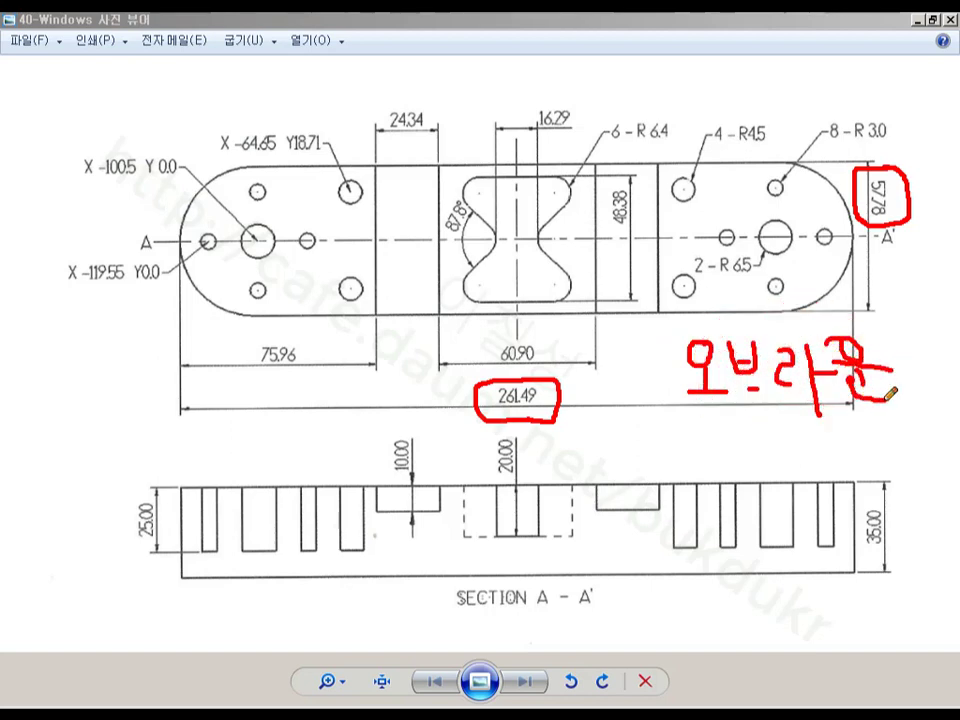
drag(506, 242, 520, 240)
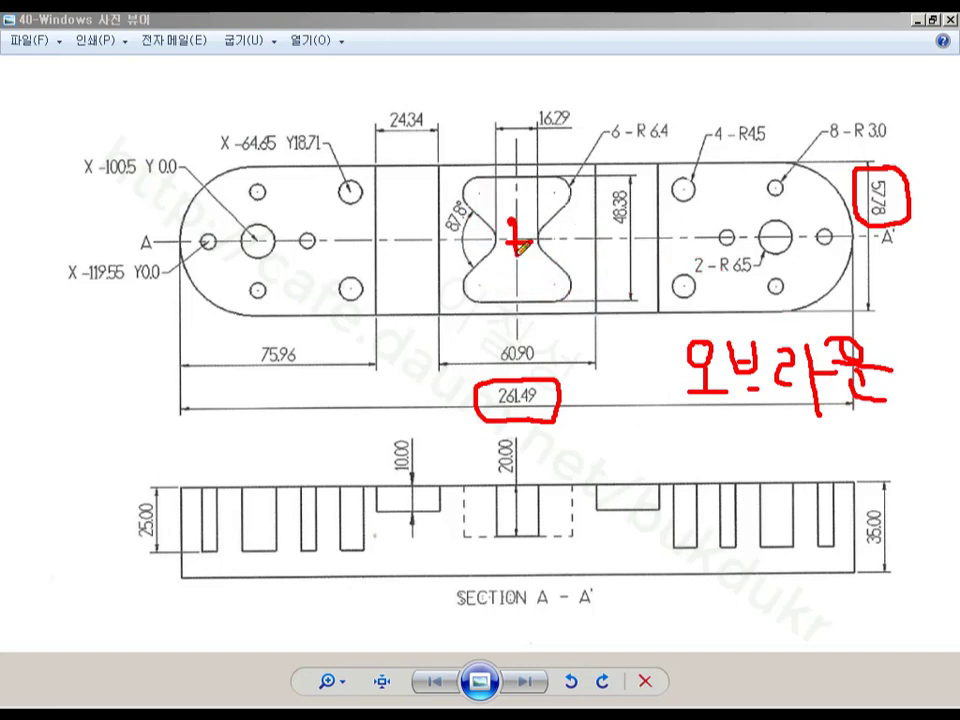
click(889, 230)
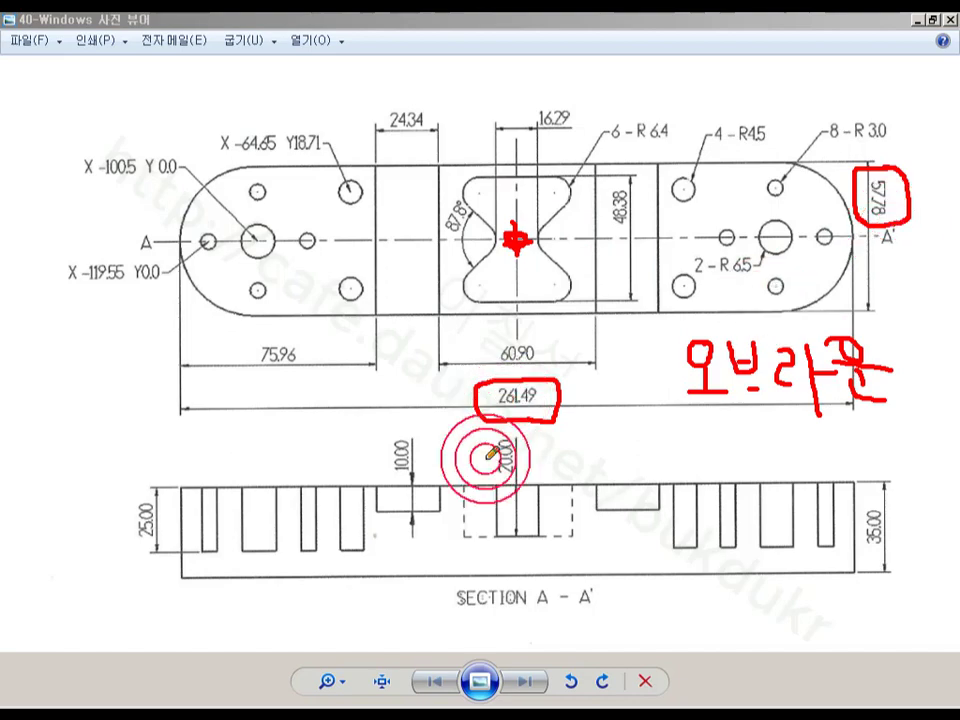
right_click(349, 313)
click(380, 494)
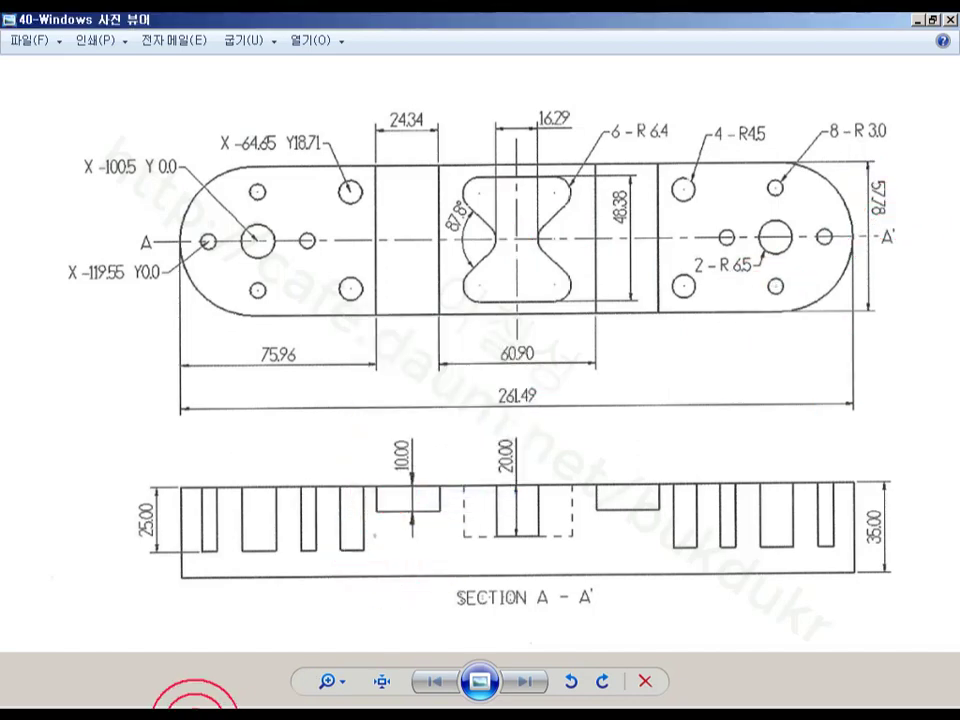
Switch to Mastercam and start a rectangular shape by base point with the anchor set to its centre.
click(195, 716)
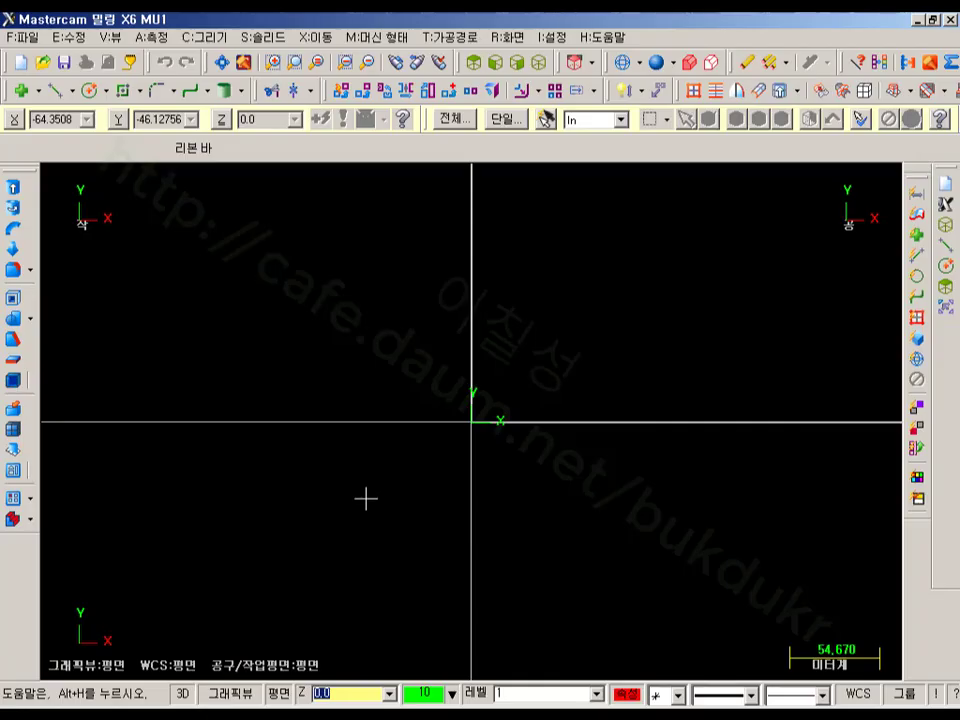
click(134, 90)
click(158, 141)
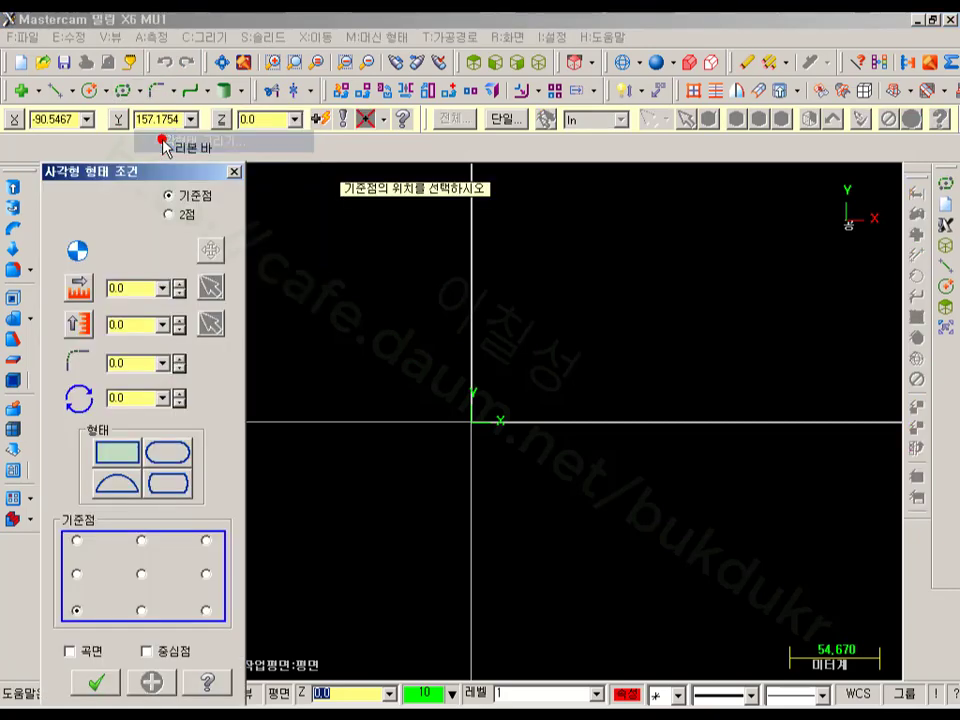
click(310, 285)
click(142, 577)
click(467, 418)
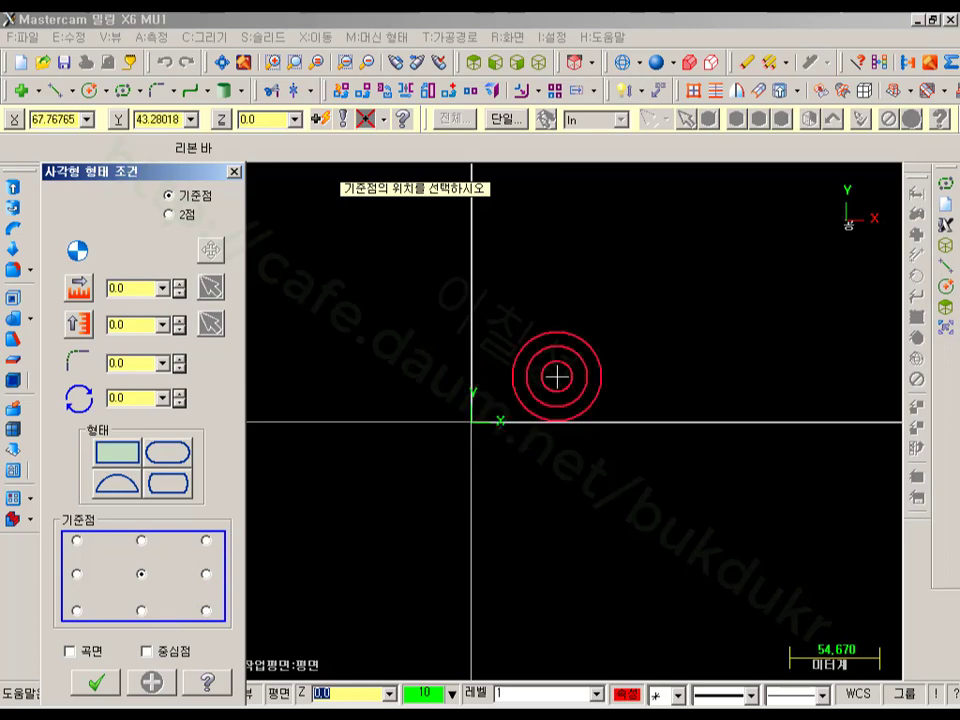
Make sure origin snapping is enabled in the AutoCursor settings and accept them.
right_click(600, 313)
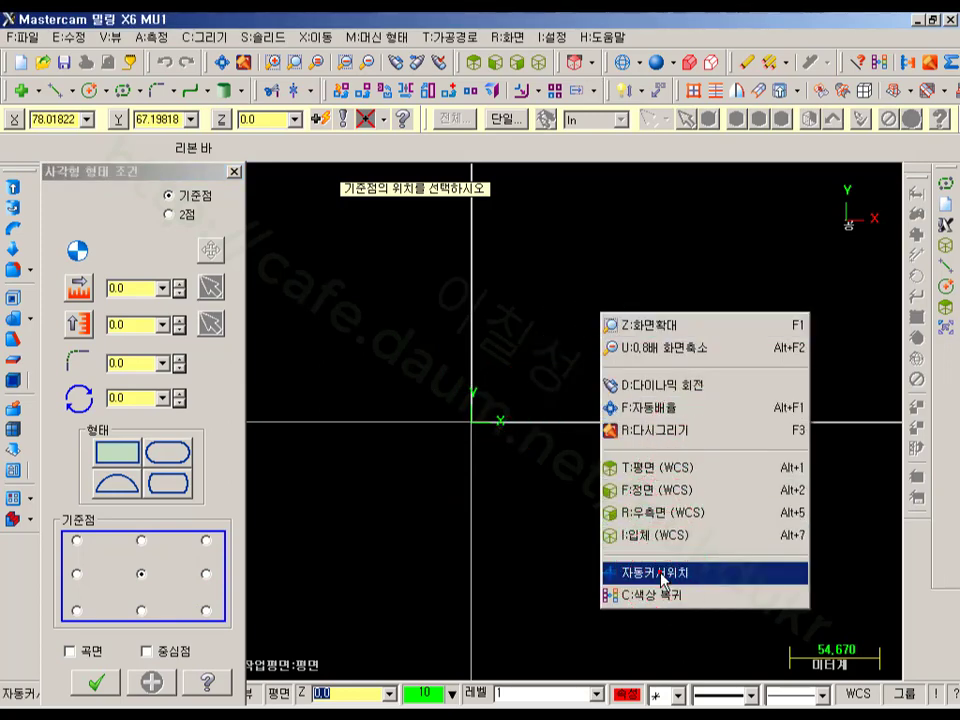
click(645, 573)
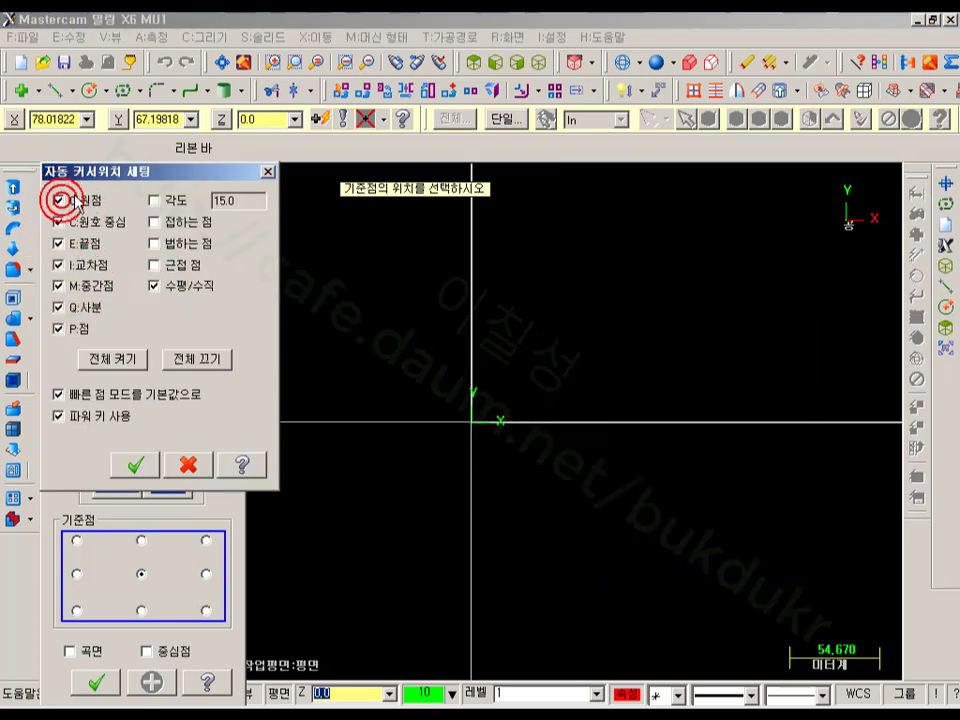
click(132, 462)
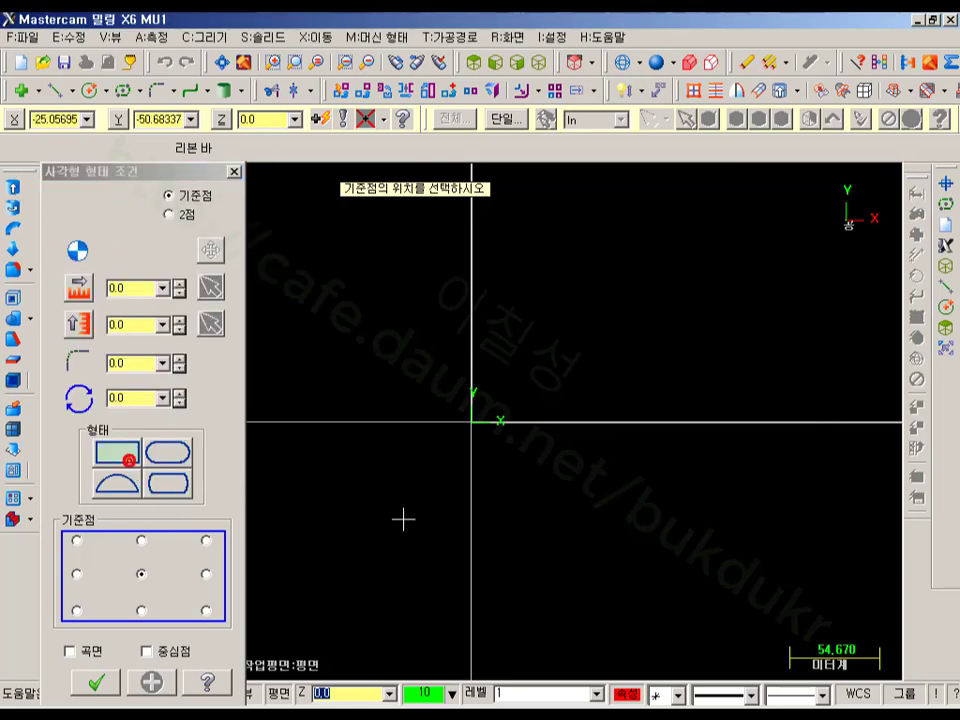
Draw the shape centred on the origin, about 789 mm wide and 199 mm high, and change it to an obround.
click(472, 423)
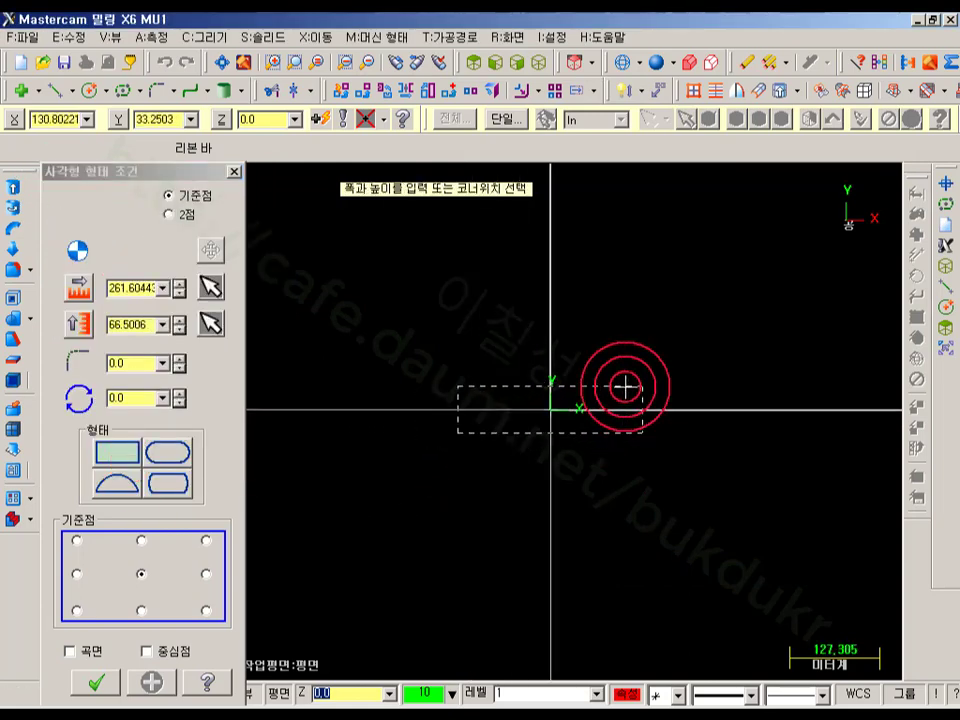
click(826, 337)
scroll(723, 512, down, 1)
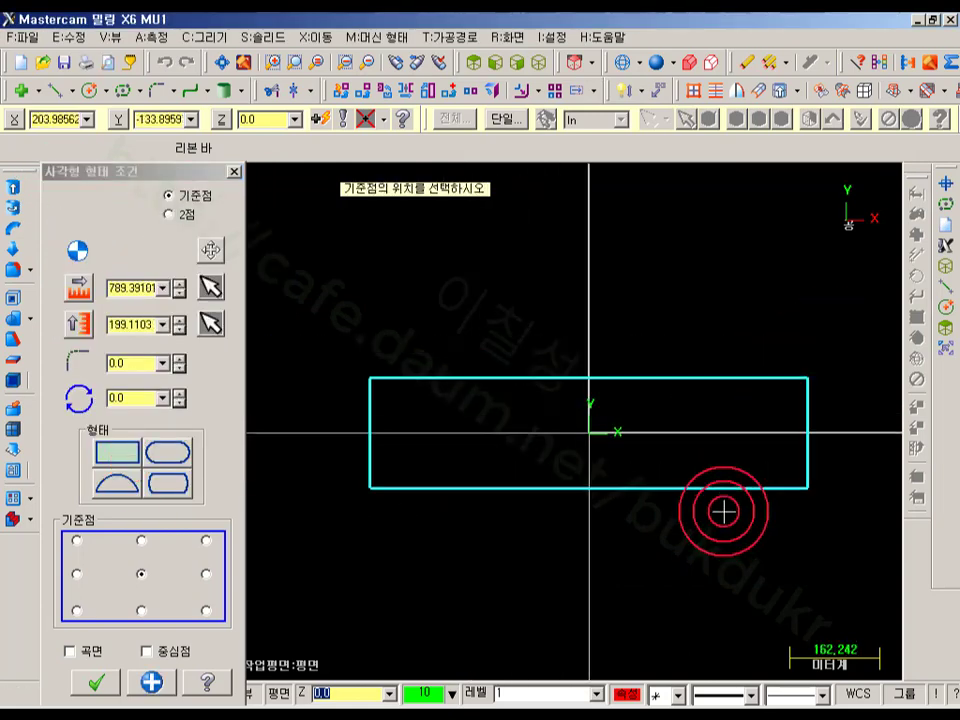
click(167, 450)
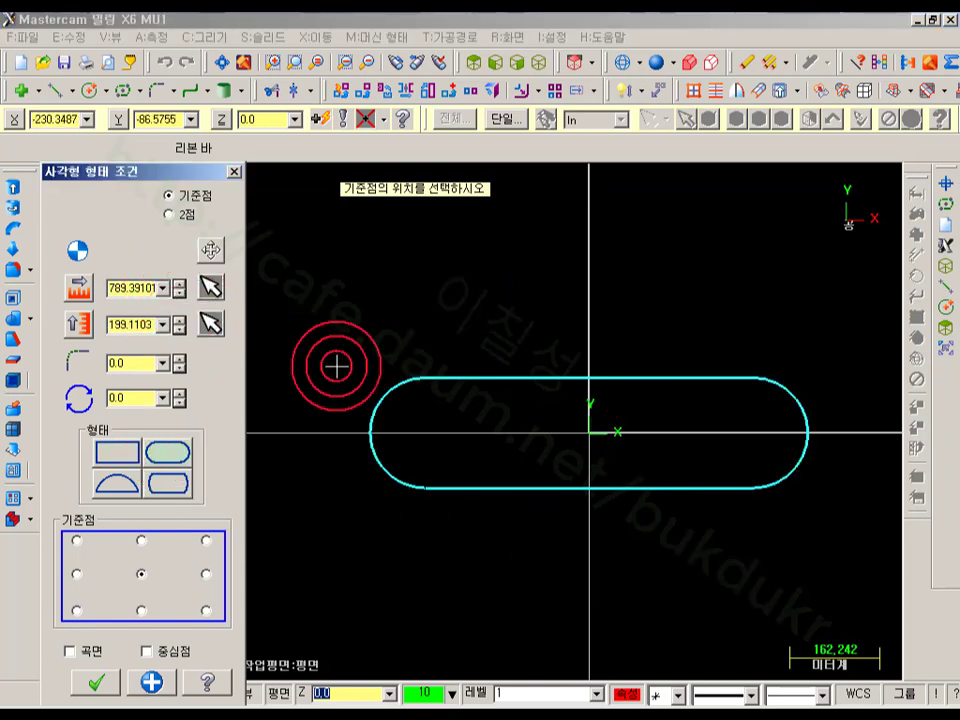
Check the overall length on the part drawing and set the obround's width to 261.49 mm.
click(256, 714)
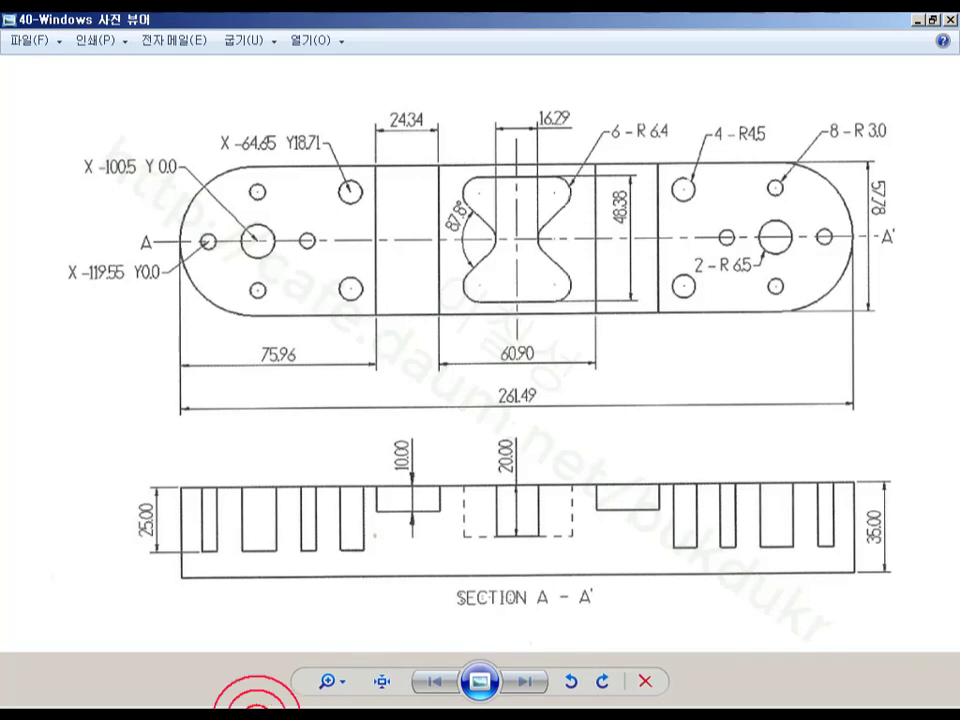
click(262, 712)
click(135, 292)
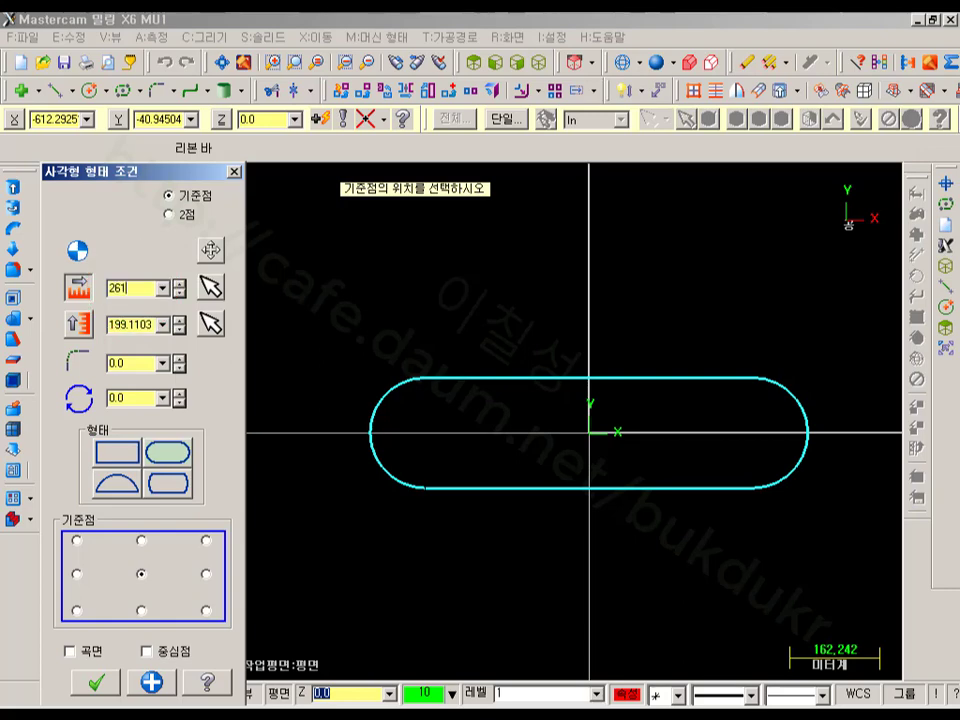
key(Return)
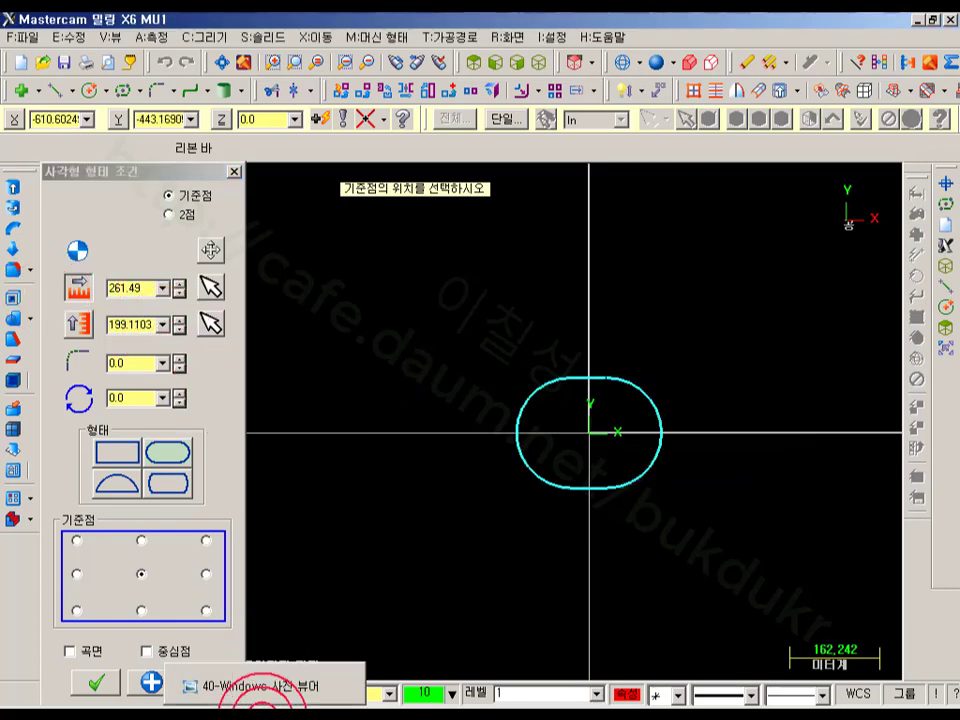
Check the overall width on the part drawing, set the obround's height to 57.78 mm and finish the shape.
click(262, 712)
click(880, 277)
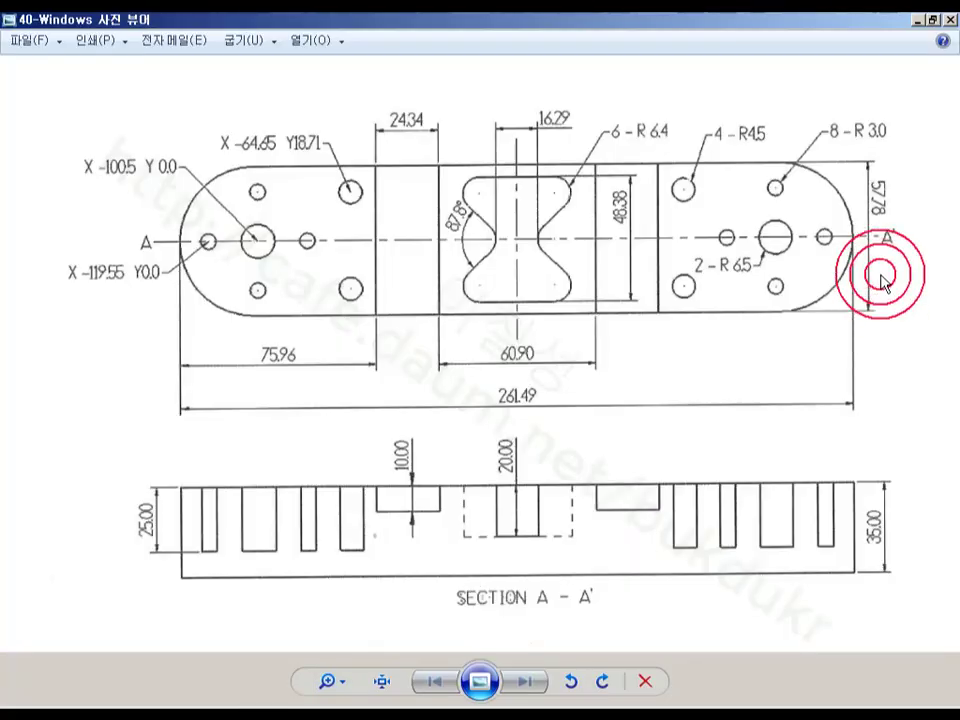
click(262, 712)
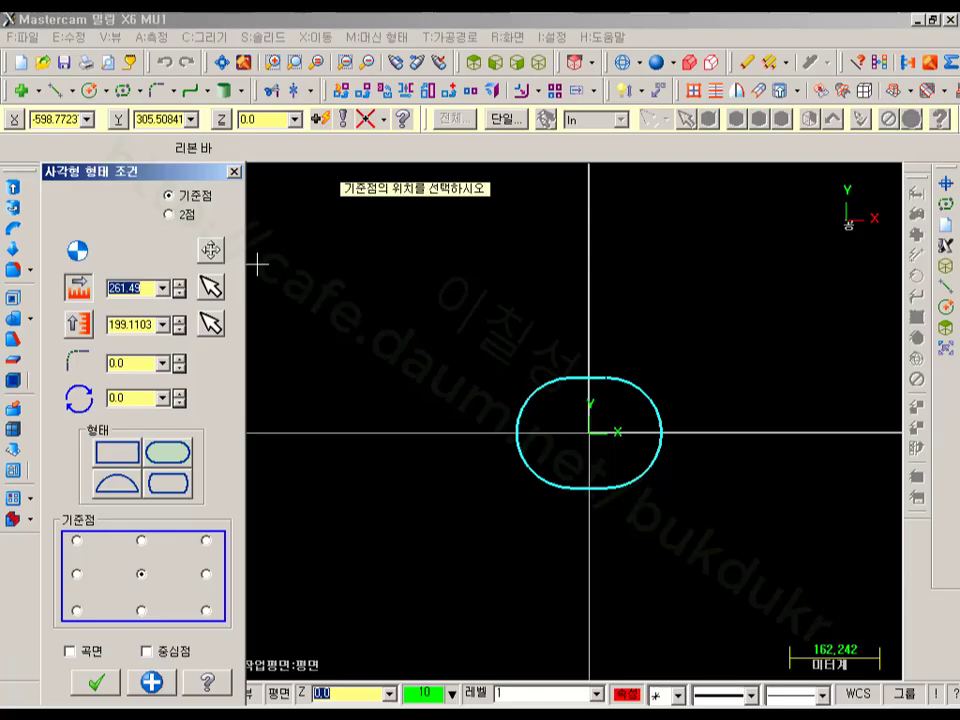
double_click(136, 325)
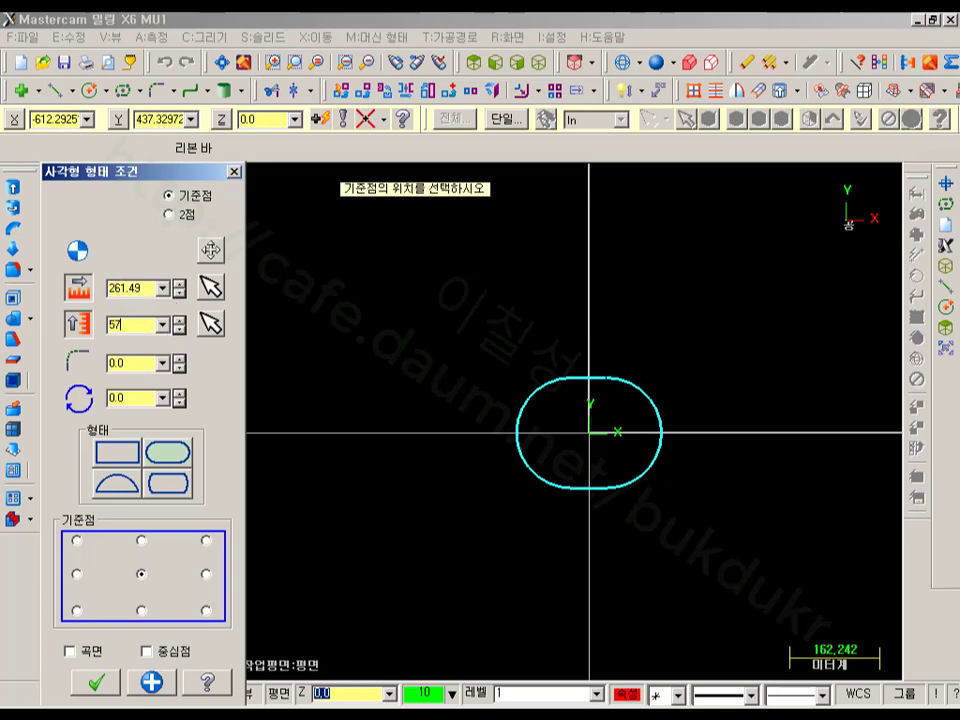
key(Return)
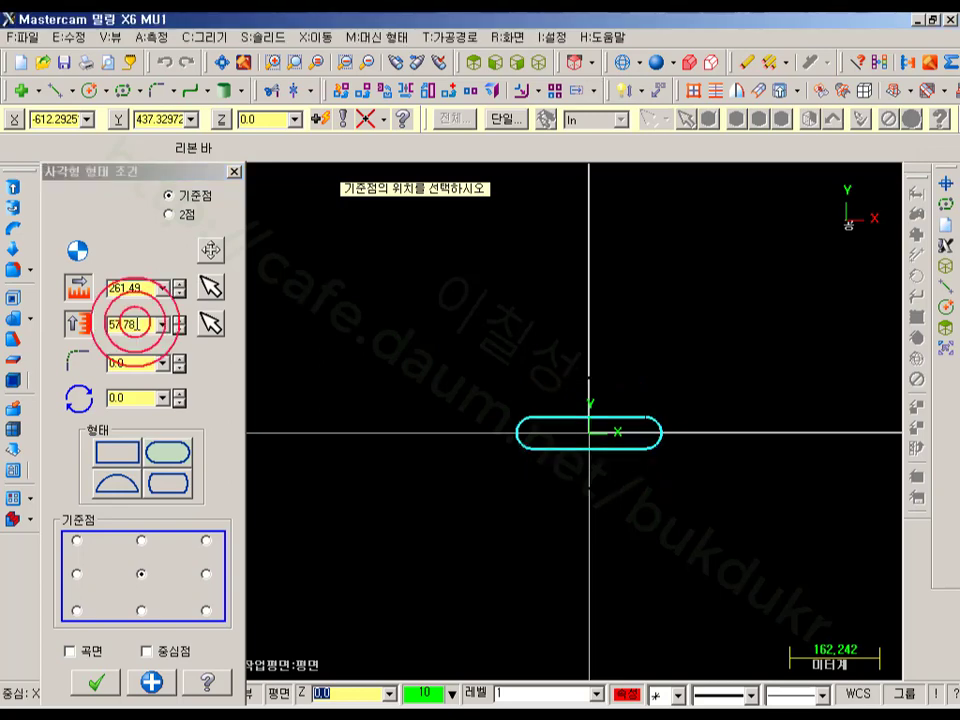
scroll(576, 431, up, 13)
scroll(620, 440, up, 3)
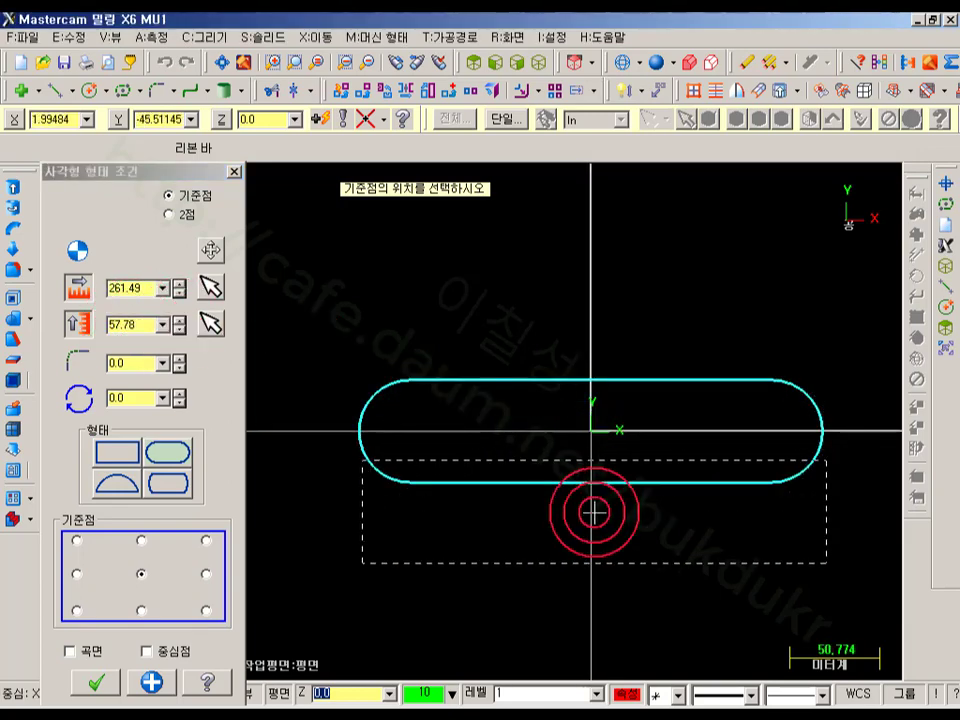
click(103, 683)
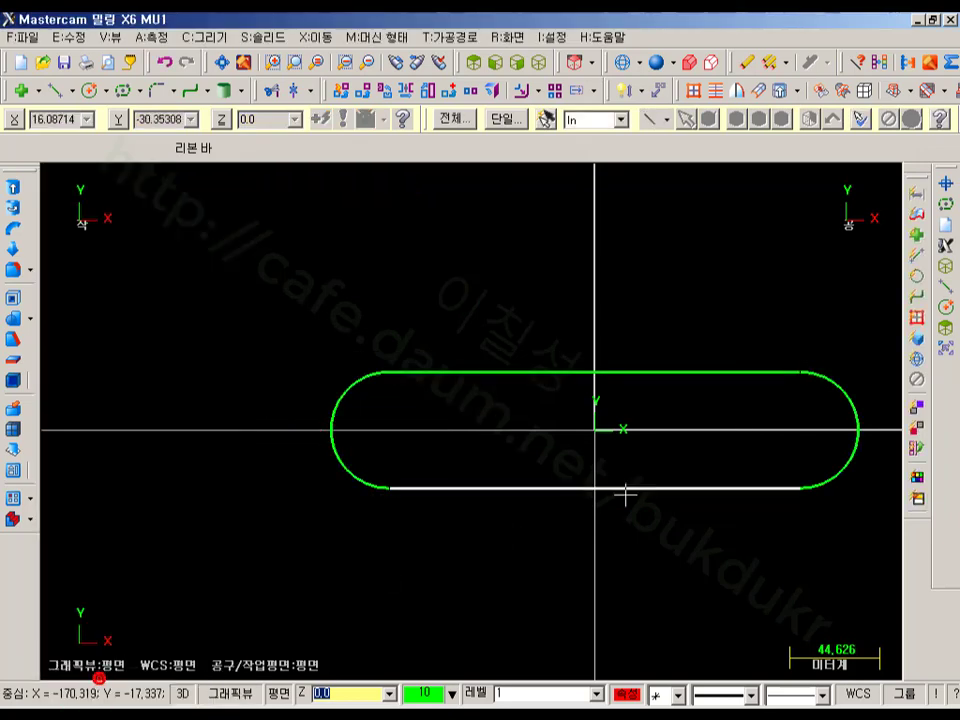
scroll(812, 431, up, 5)
scroll(221, 309, down, 6)
scroll(479, 377, up, 4)
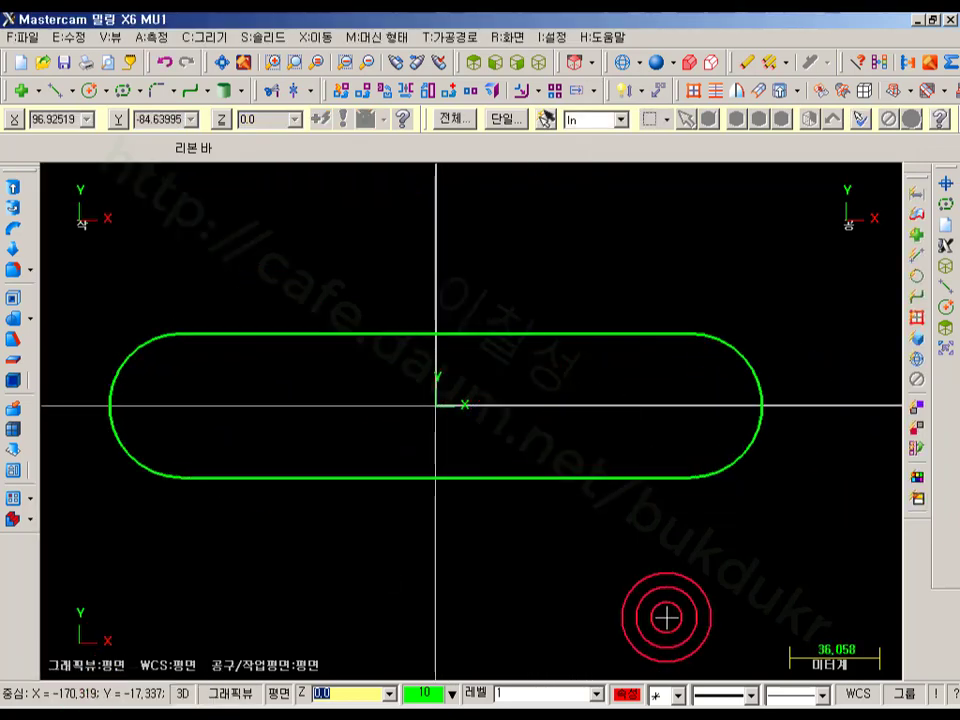
Add a vertical Smart Dimension for the obround's overall height, beside its right end.
click(624, 90)
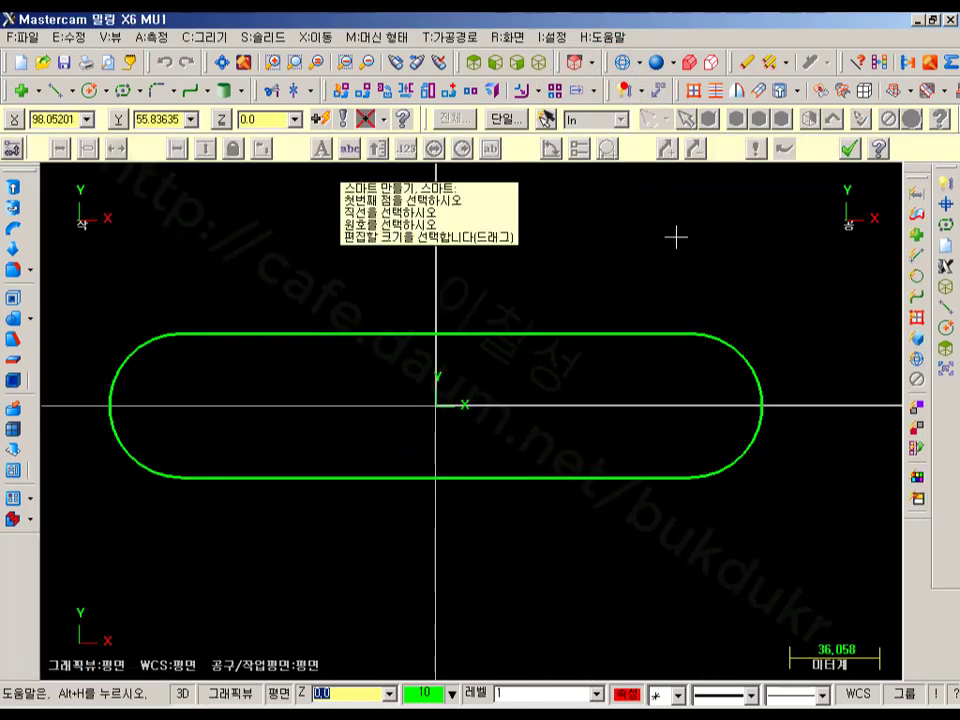
click(703, 334)
click(690, 482)
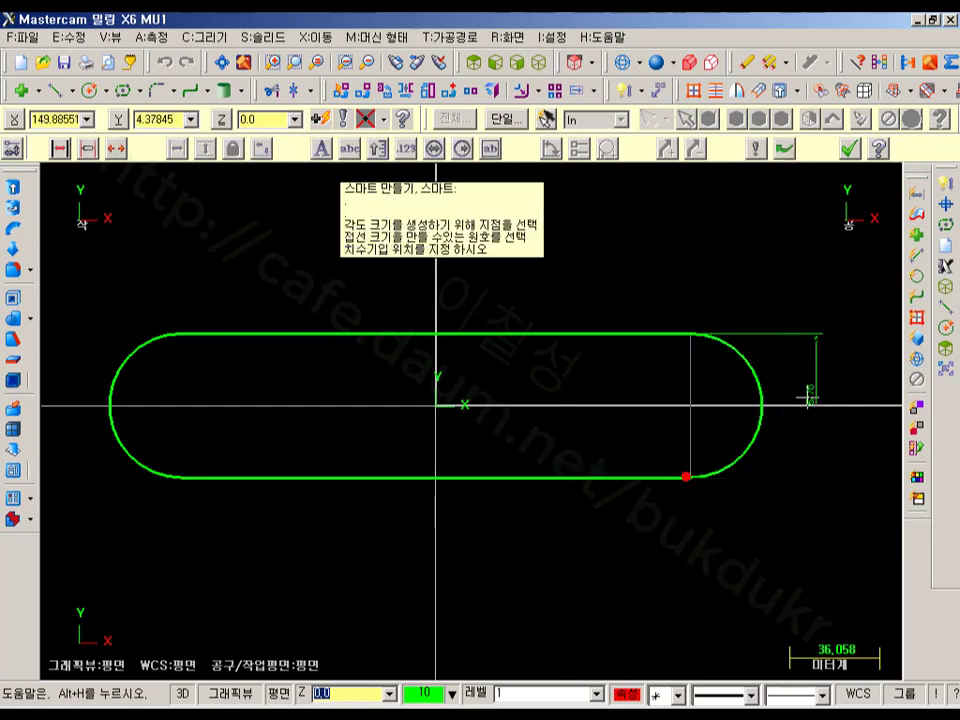
click(808, 382)
scroll(800, 382, up, 2)
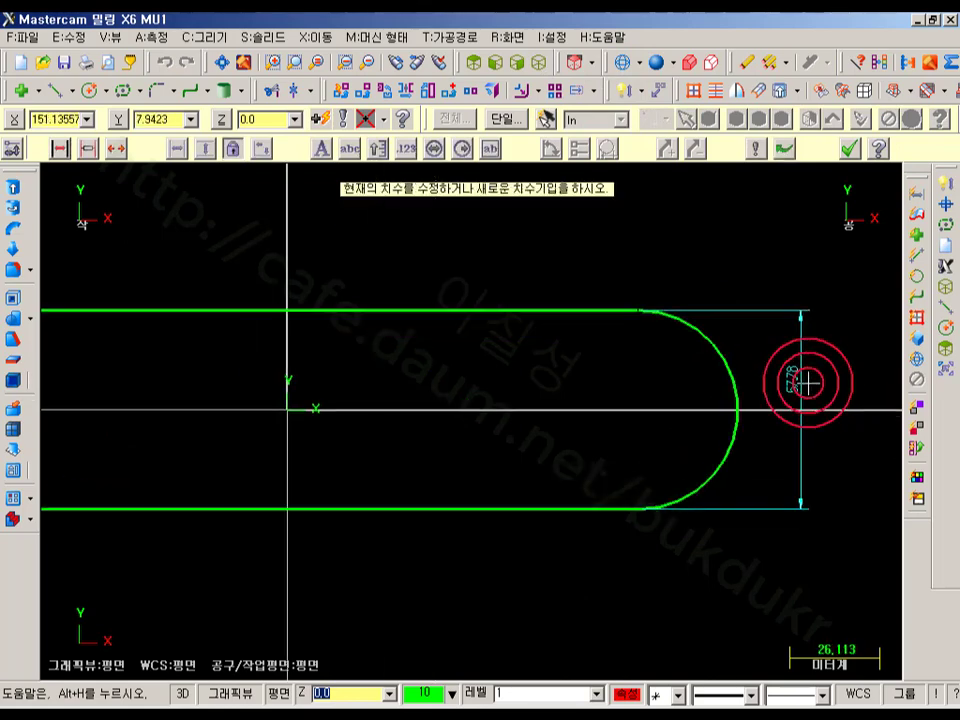
Set the text height of the vertical dimension to 5, keeping the current arrow and tolerance proportions.
click(376, 149)
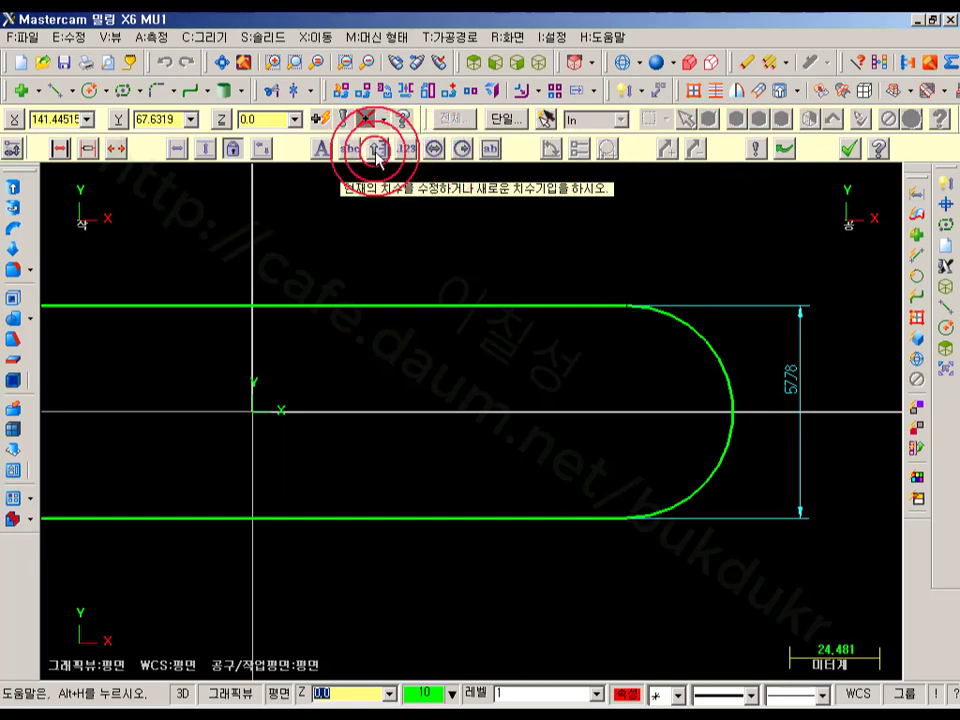
double_click(157, 203)
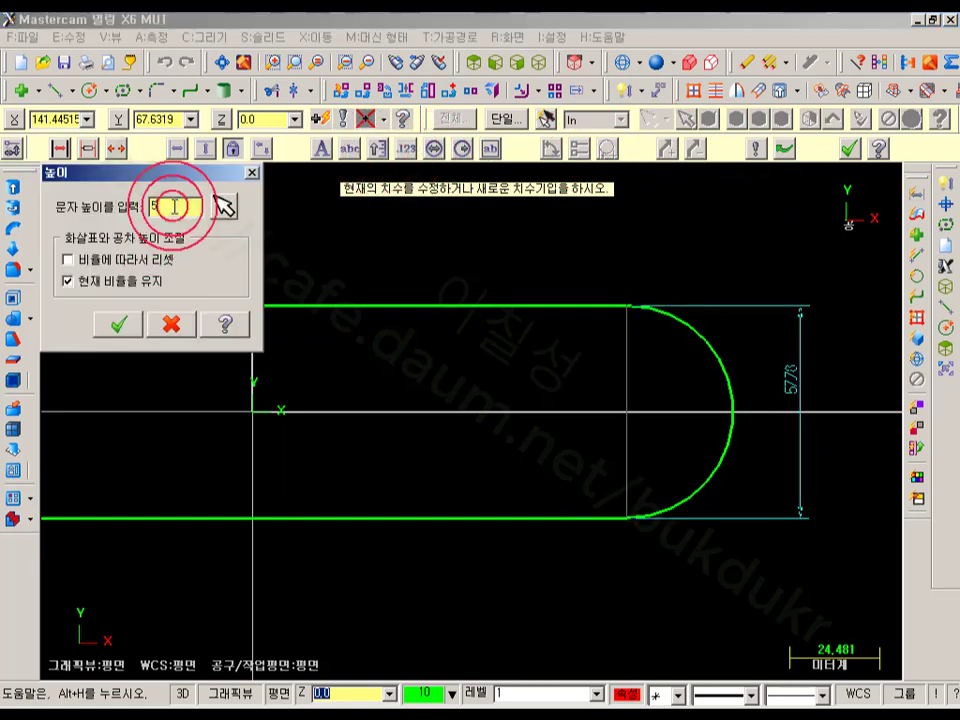
text(5)
click(118, 323)
scroll(812, 395, down, 3)
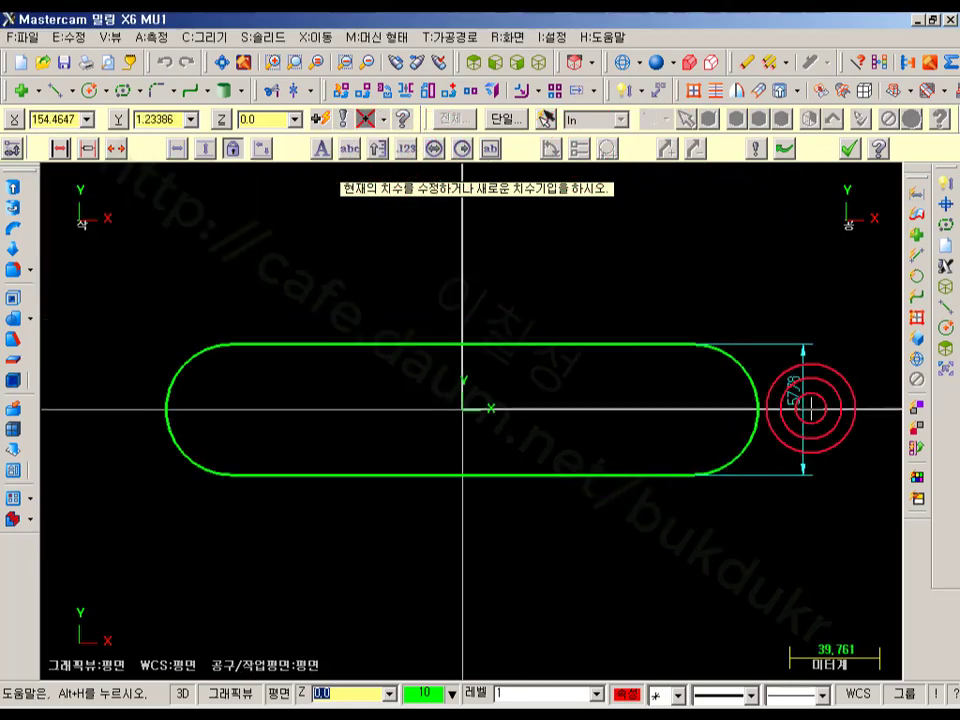
Dimension the obround's overall length between its two end arcs, below the shape, and bring up the part drawing.
click(758, 409)
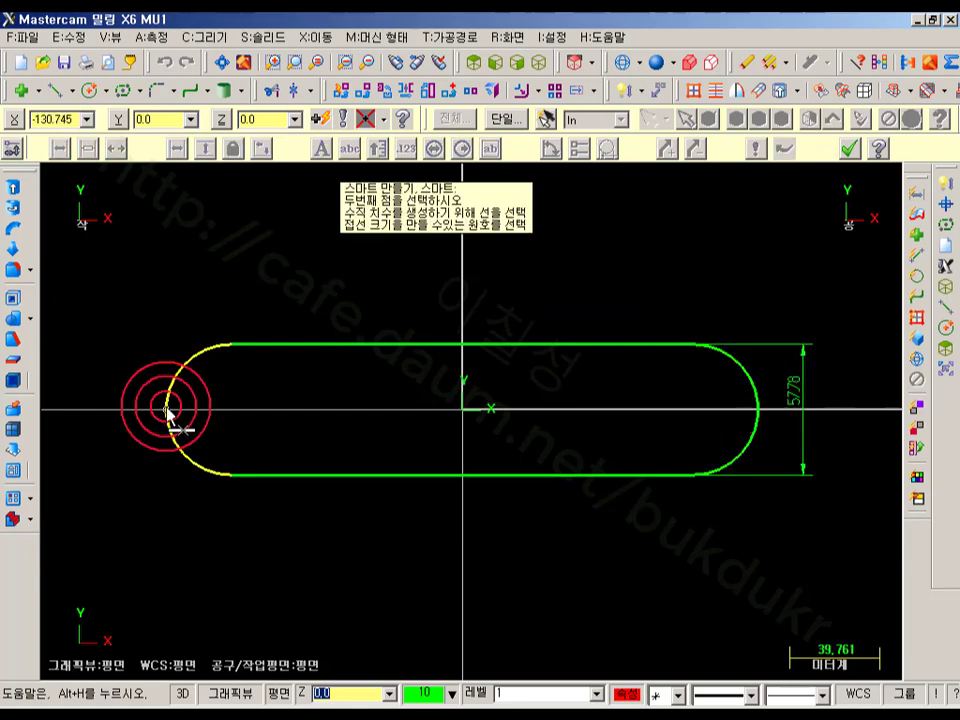
click(168, 410)
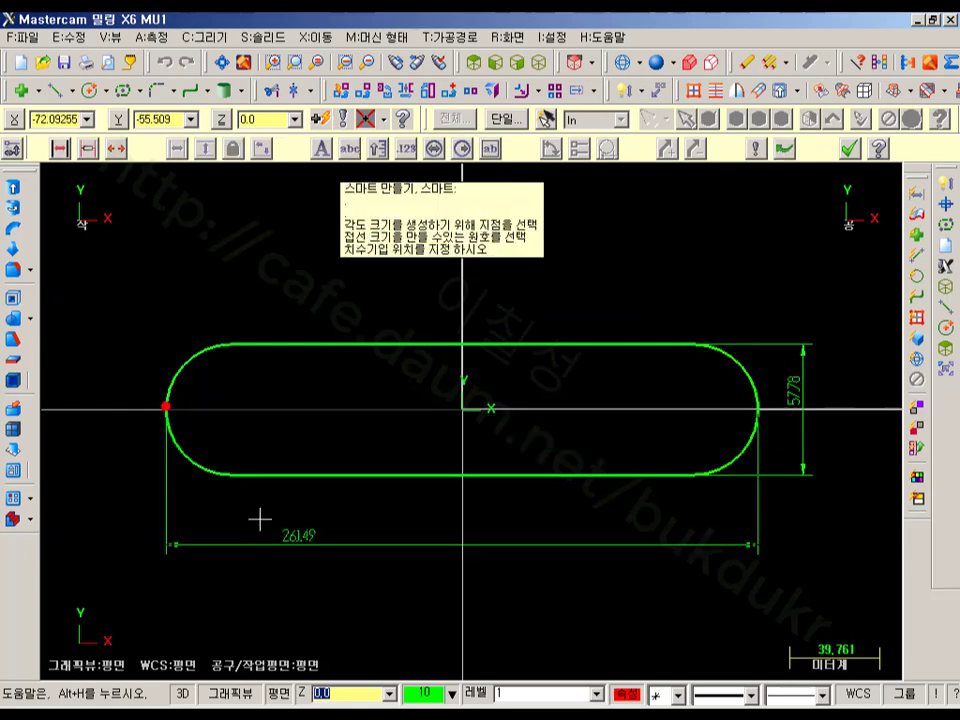
click(583, 512)
scroll(720, 515, up, 2)
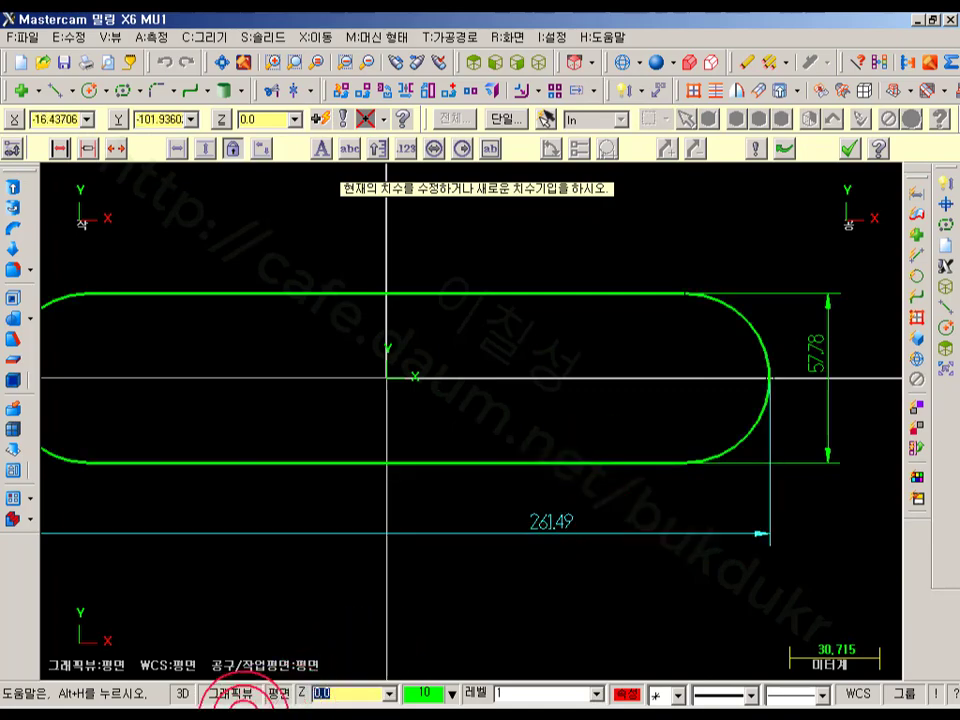
click(243, 708)
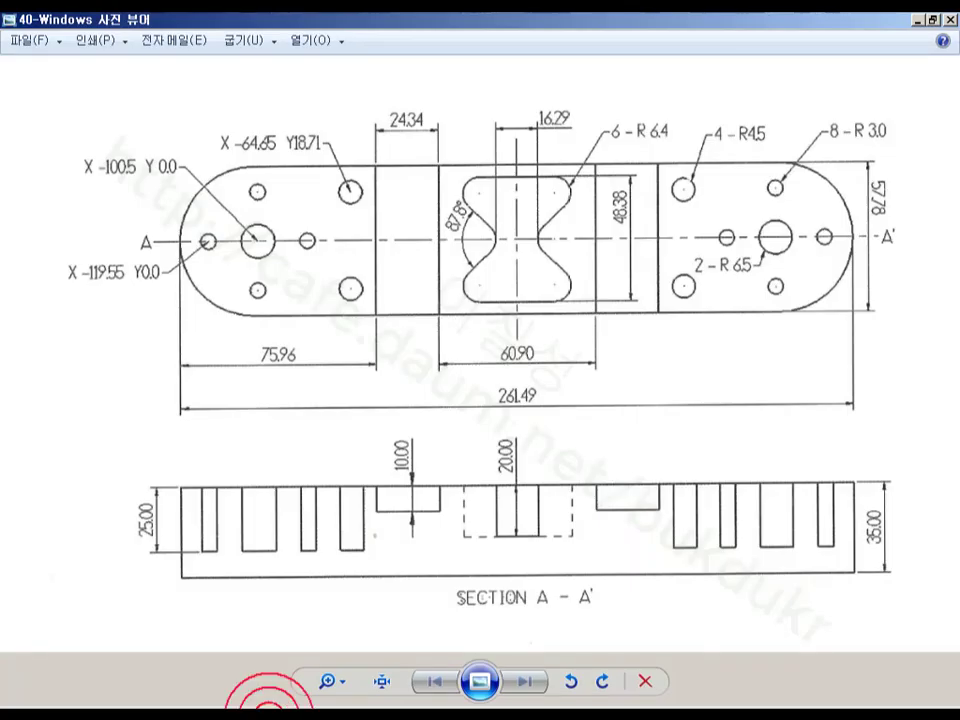
Switch back to Mastercam from the part drawing and finish placing the obround's overall length dimension.
click(265, 706)
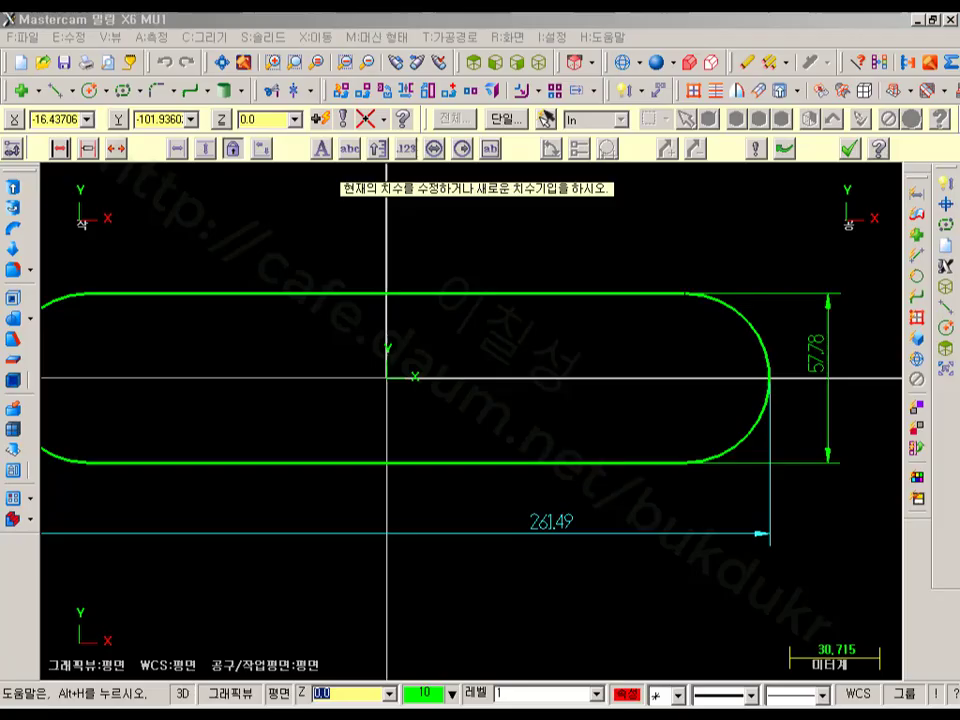
scroll(606, 568, down, 2)
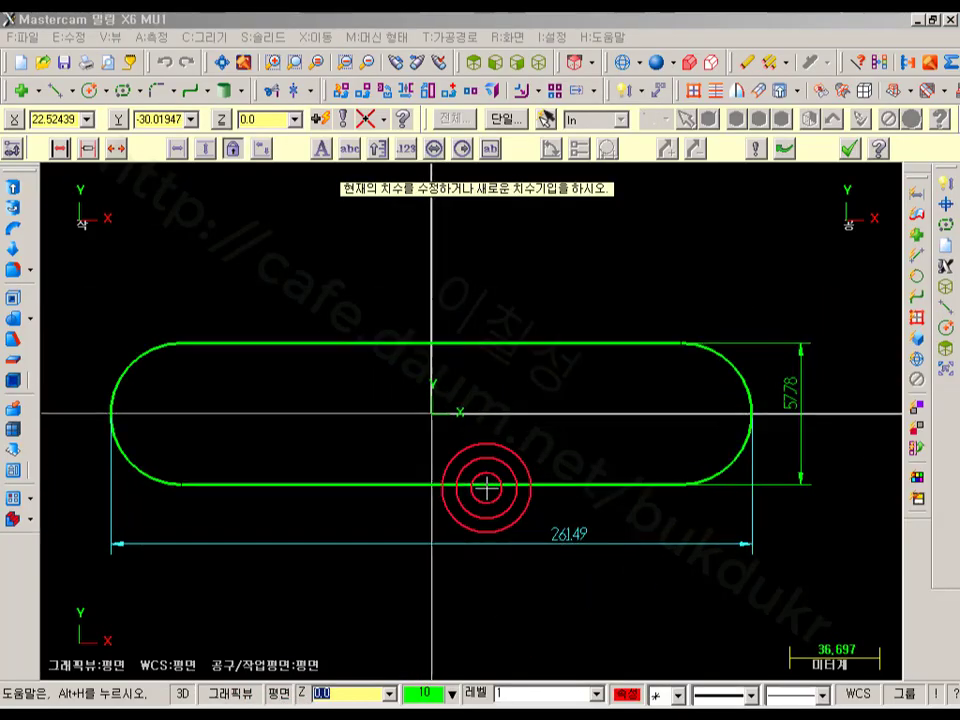
click(849, 148)
click(694, 585)
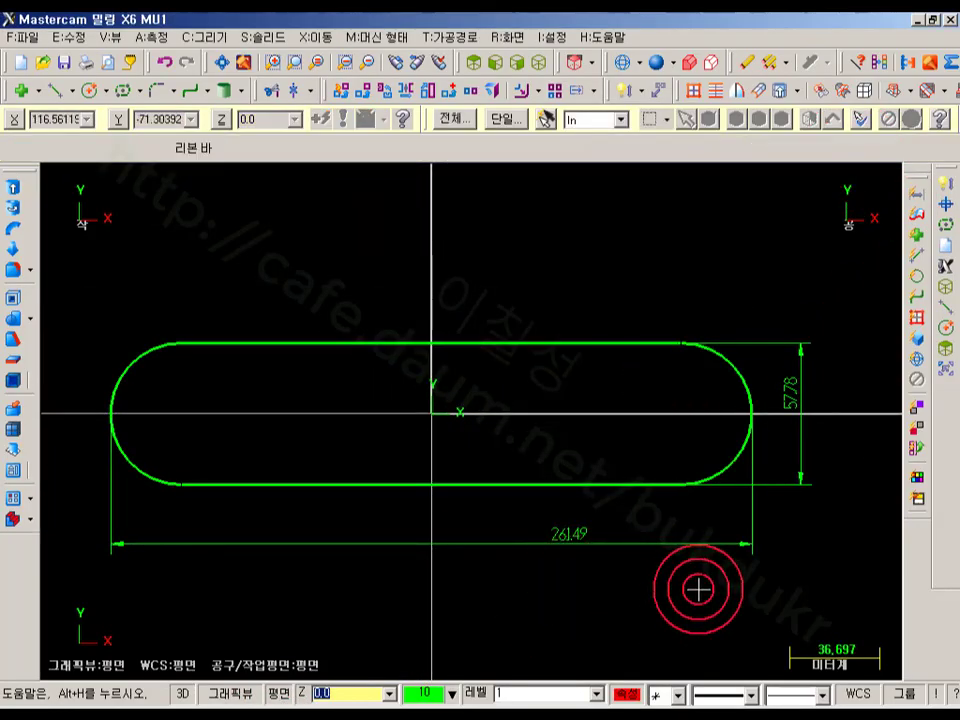
click(801, 389)
scroll(396, 561, up, 1)
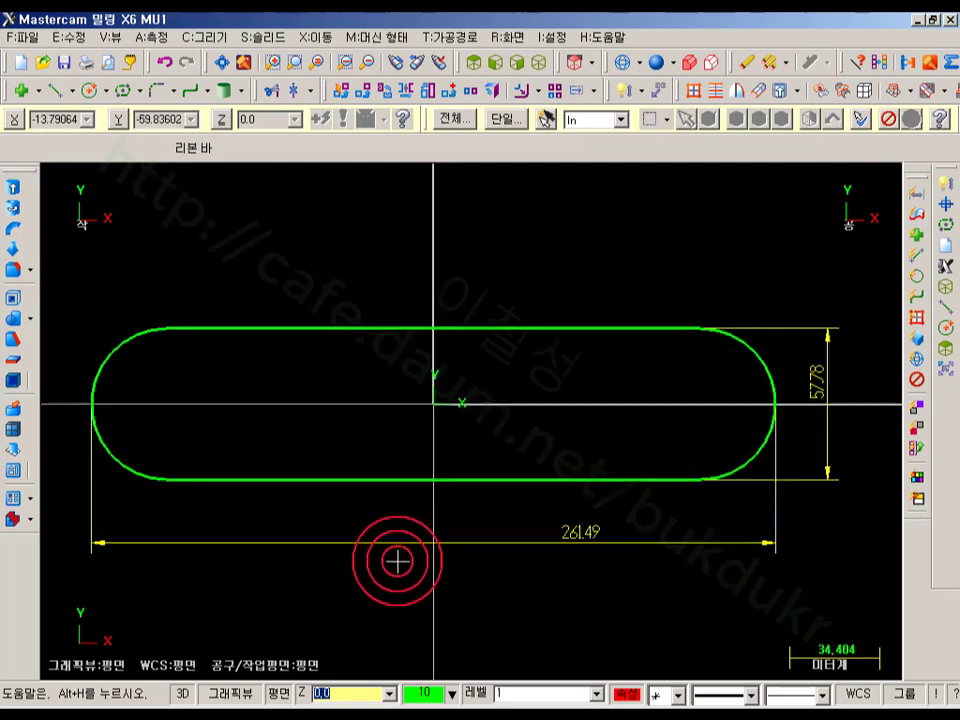
click(310, 708)
scroll(627, 229, down, 1)
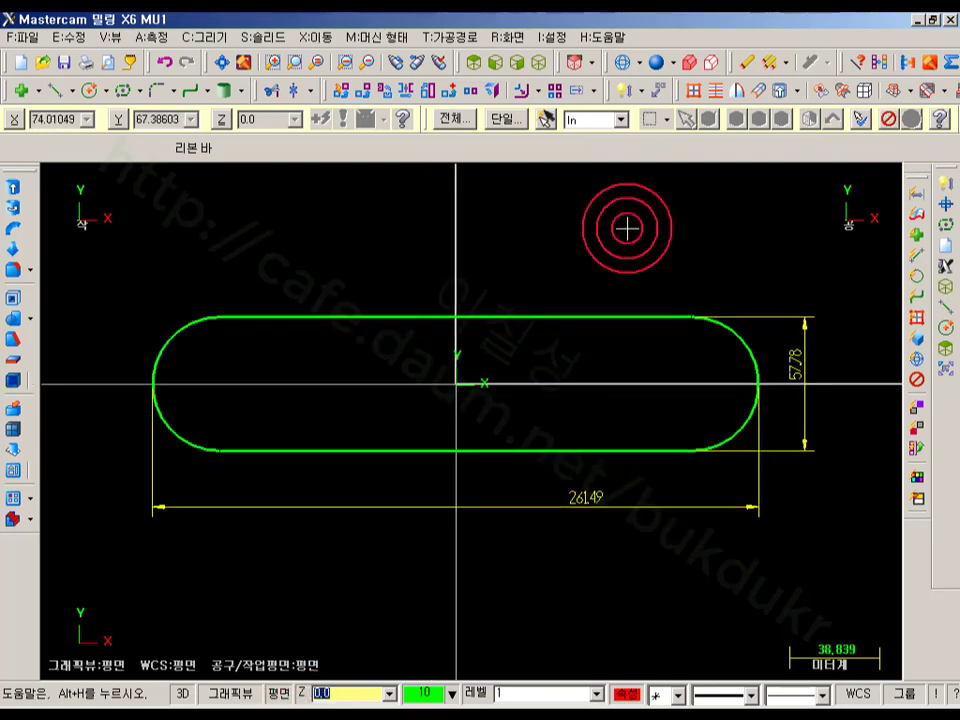
key(Escape)
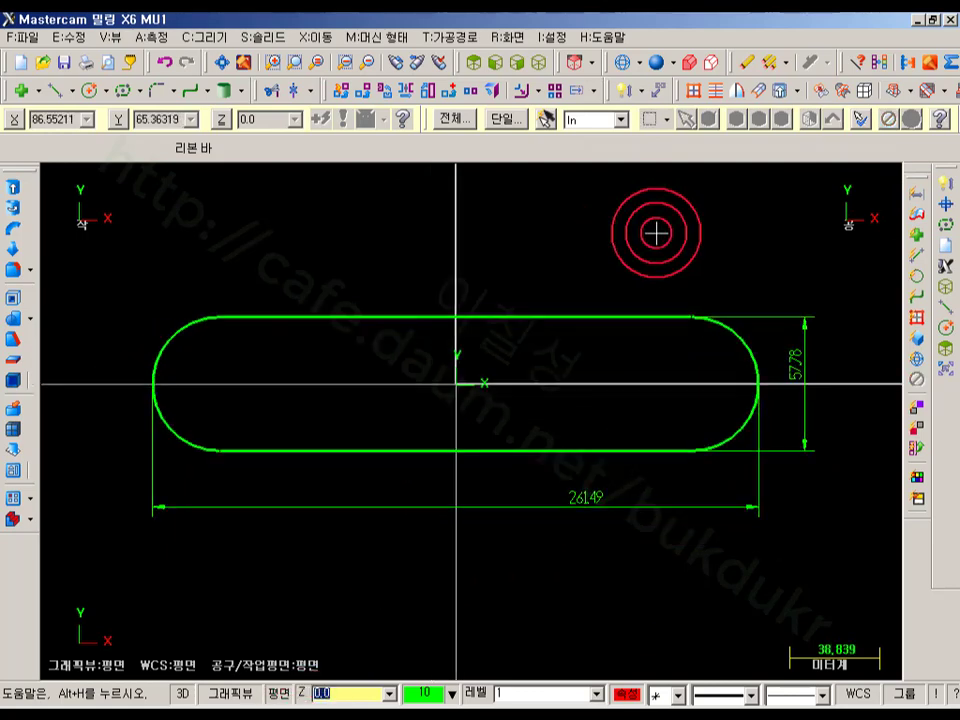
In the entity attributes manager, set the colour of notes/labels and of leader/witness lines to 7.
click(627, 700)
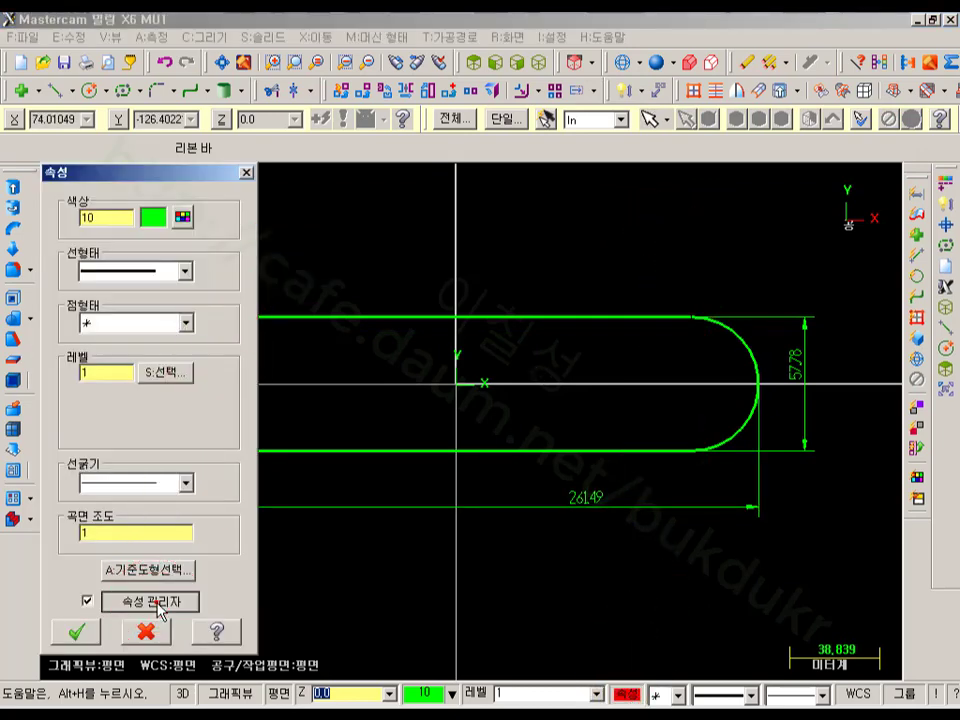
click(157, 603)
drag(374, 171, 545, 59)
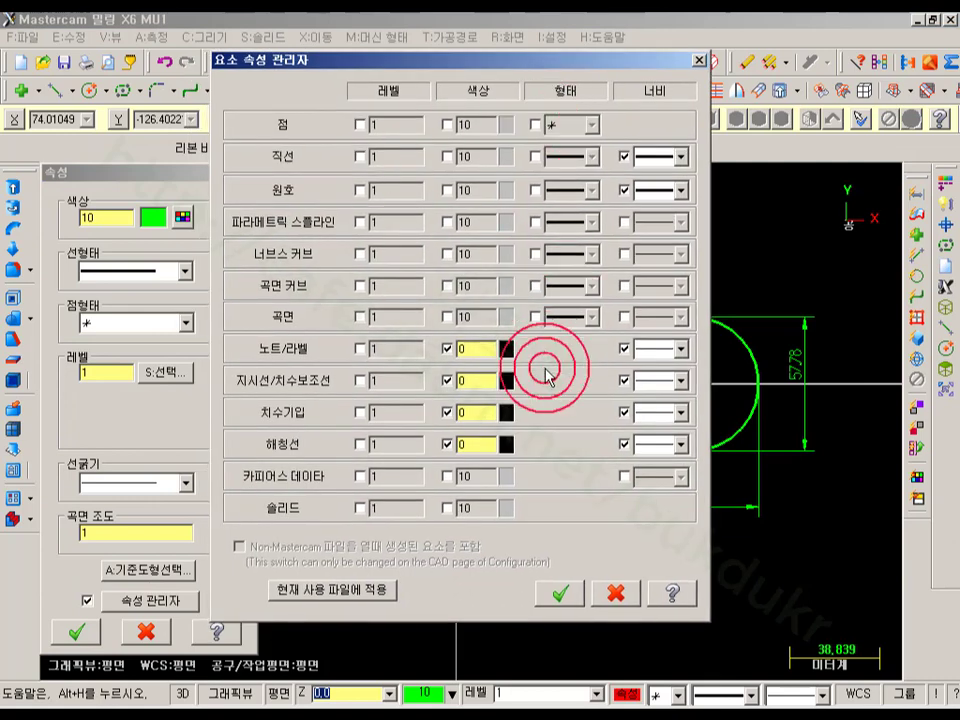
click(521, 380)
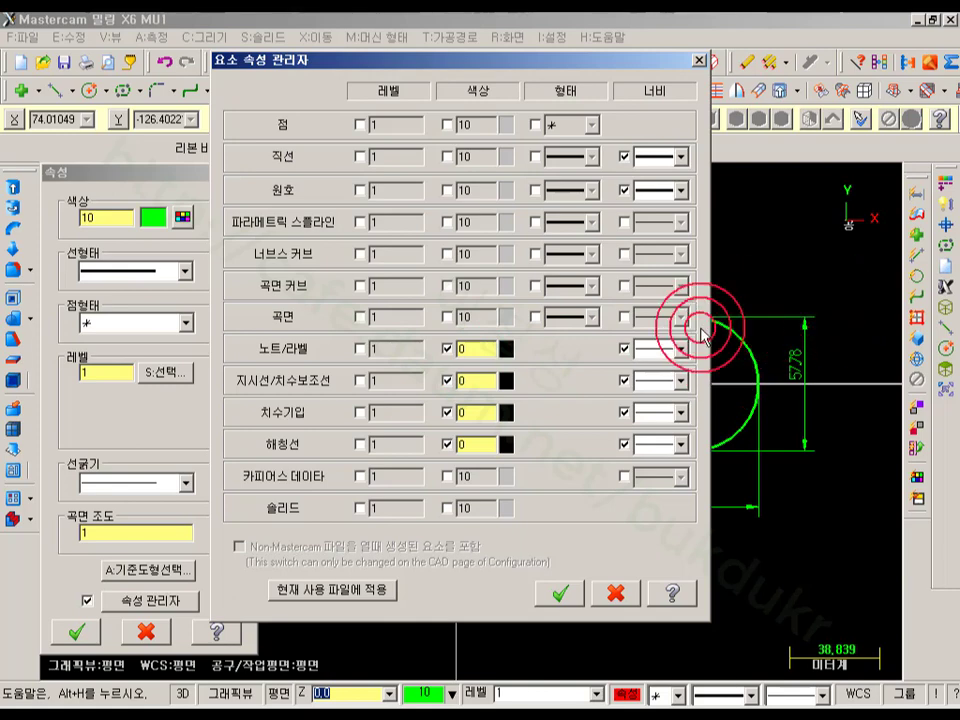
click(479, 354)
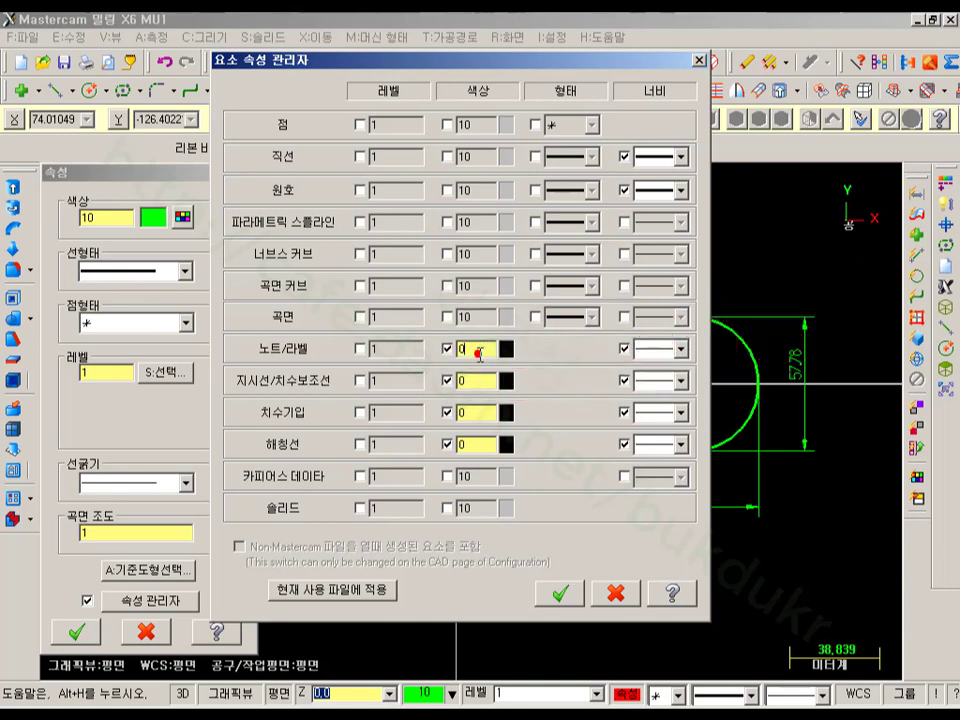
text(1)
click(477, 380)
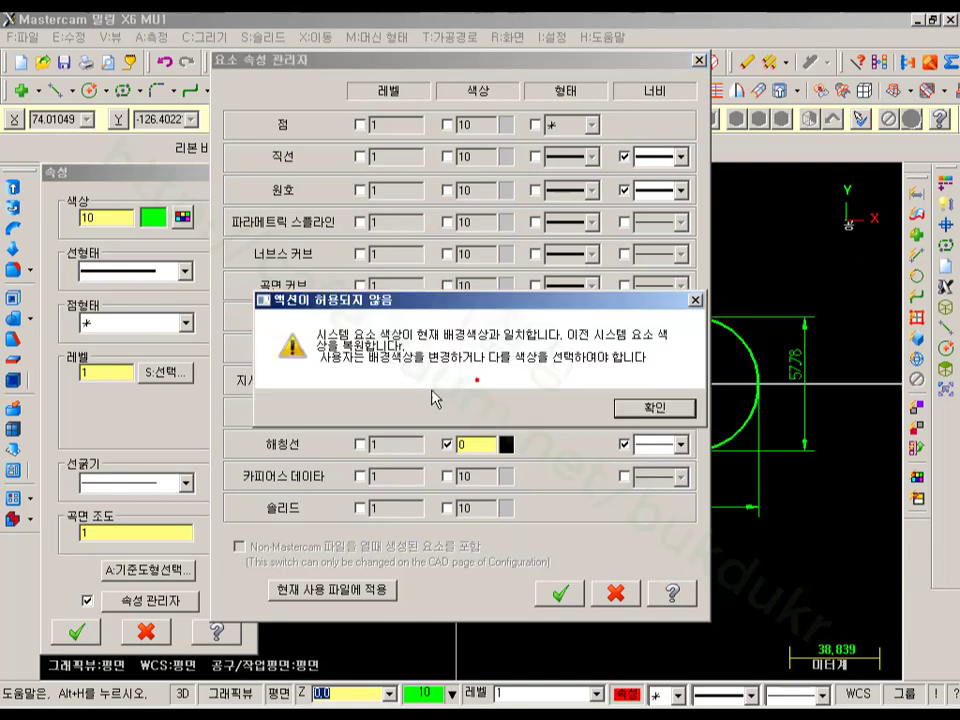
click(622, 410)
click(652, 405)
drag(477, 385, 452, 388)
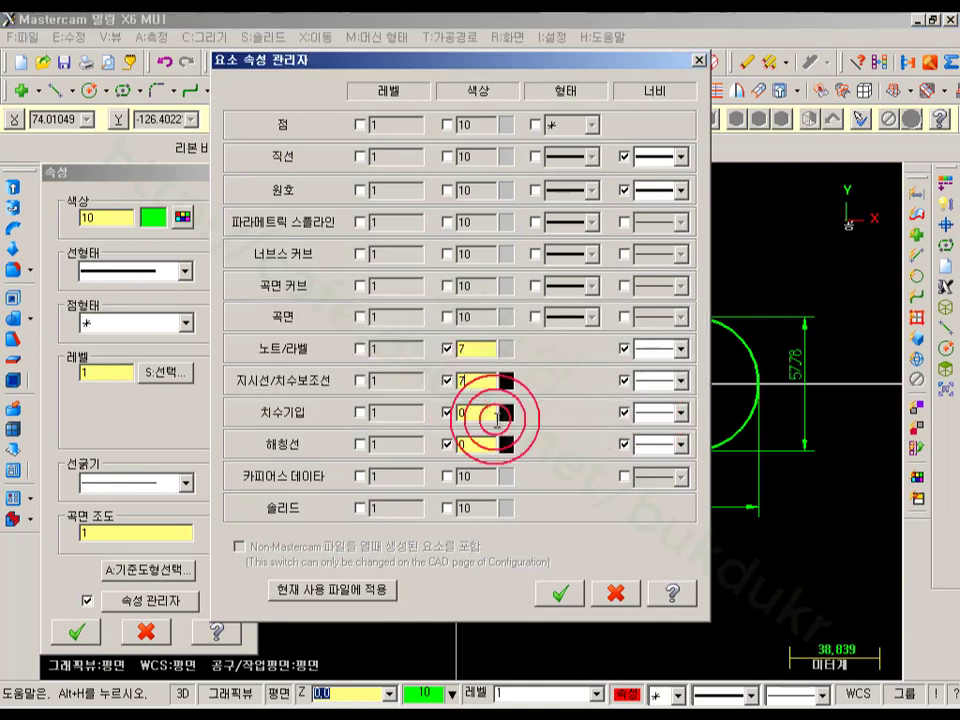
Set the entity colour of dimensions and of hatch lines to 7 as well.
click(463, 412)
click(640, 408)
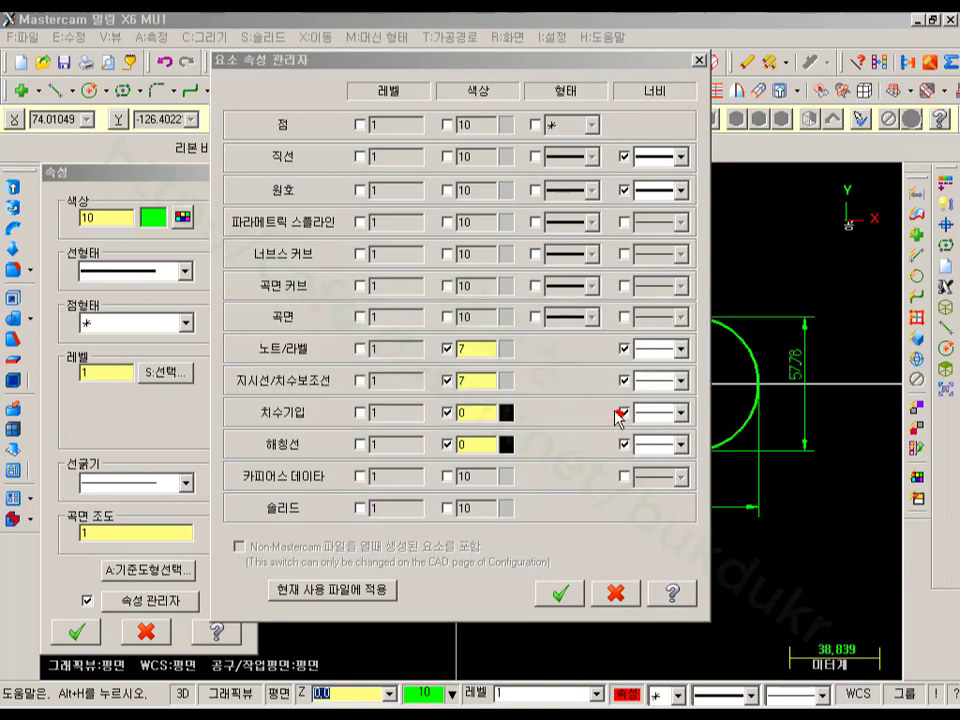
click(470, 412)
click(476, 450)
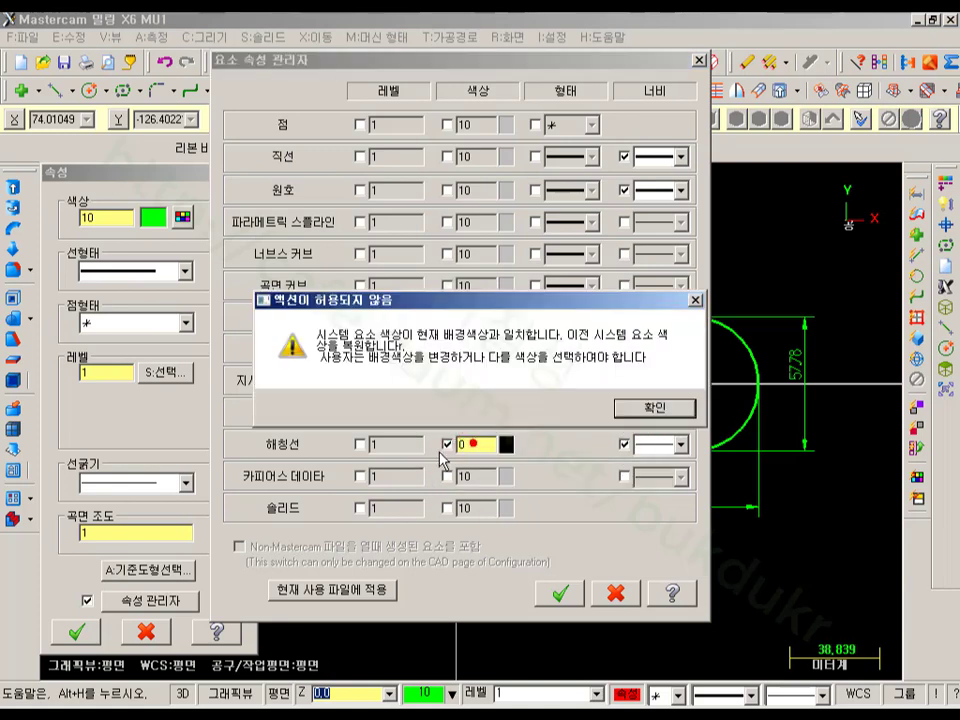
click(632, 412)
click(481, 446)
text(7)
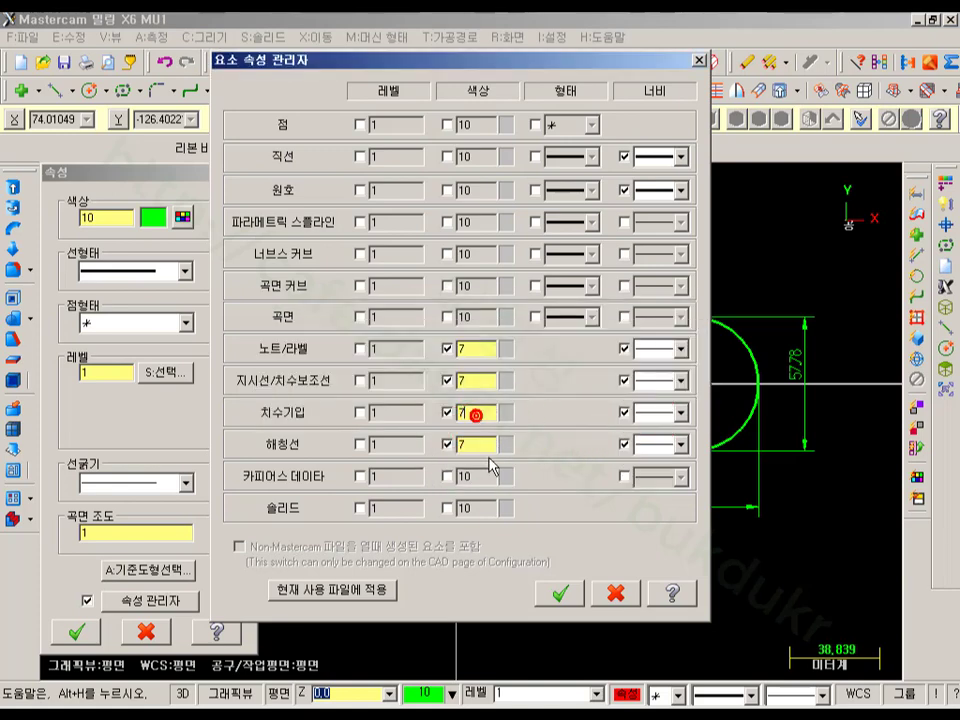
Apply the entity attribute settings to the current file and accept both attribute dialogs.
click(363, 589)
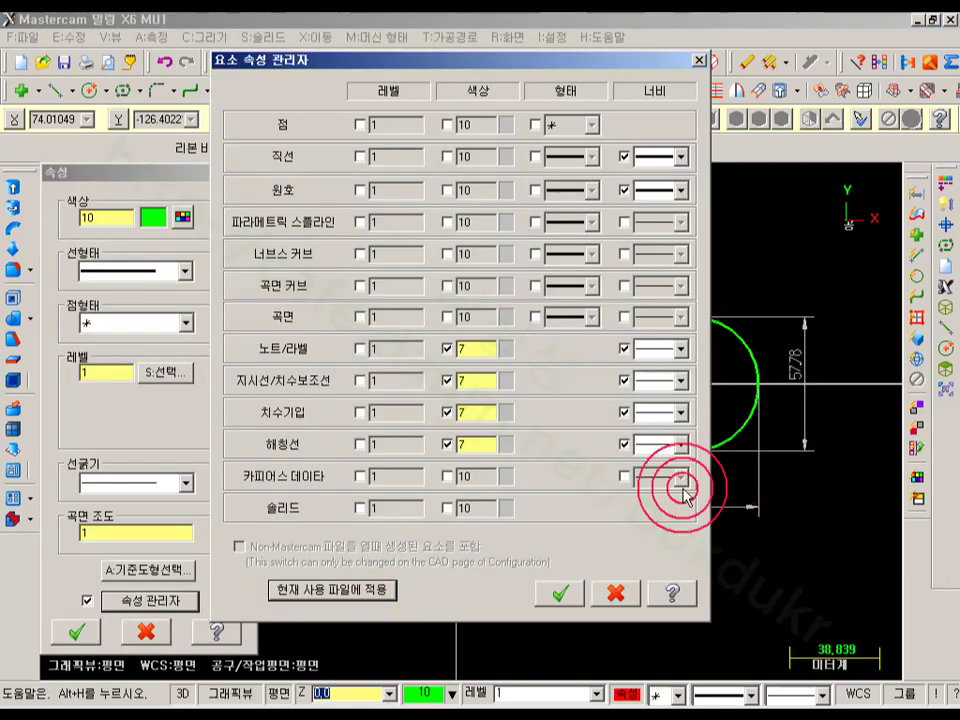
click(553, 590)
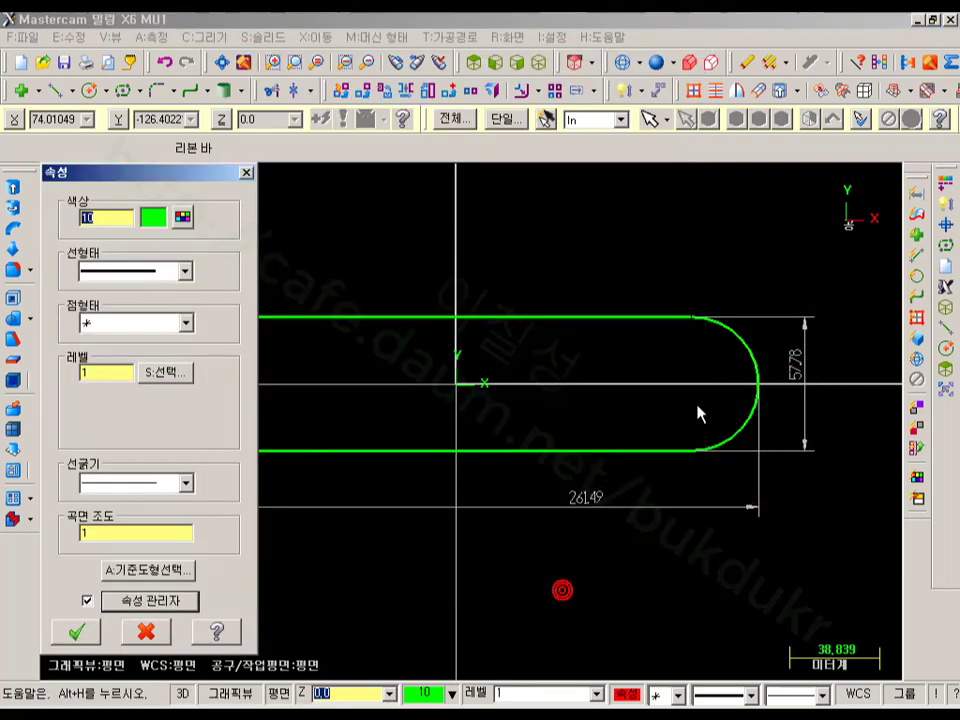
click(76, 628)
click(689, 428)
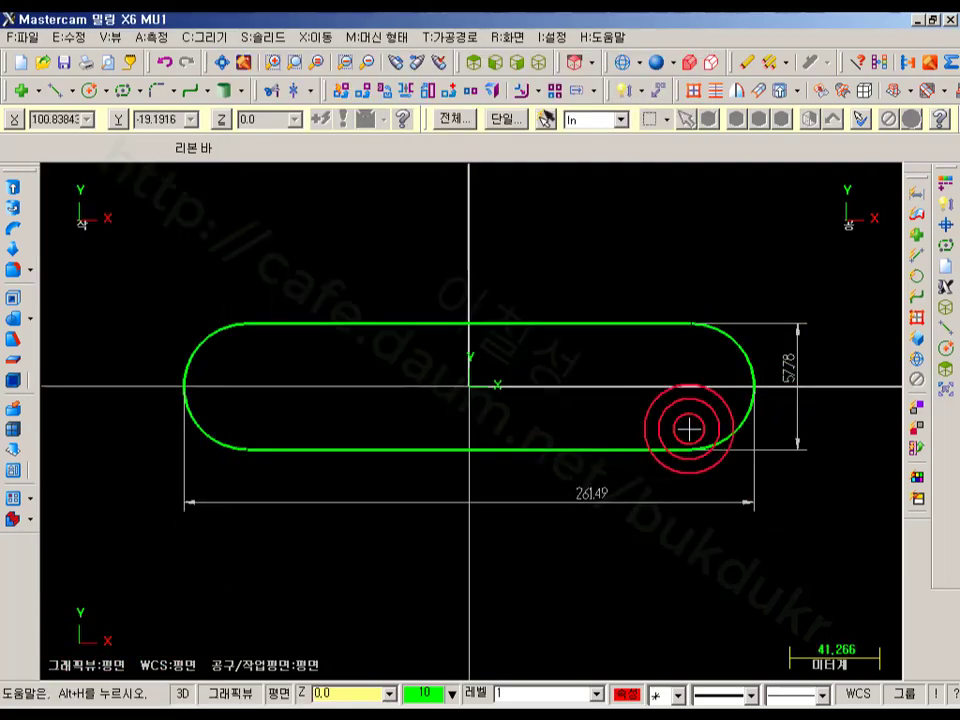
Hide the coordinate axis lines and consult the part drawing for the hole positions and radii.
scroll(622, 449, up, 1)
key(F9)
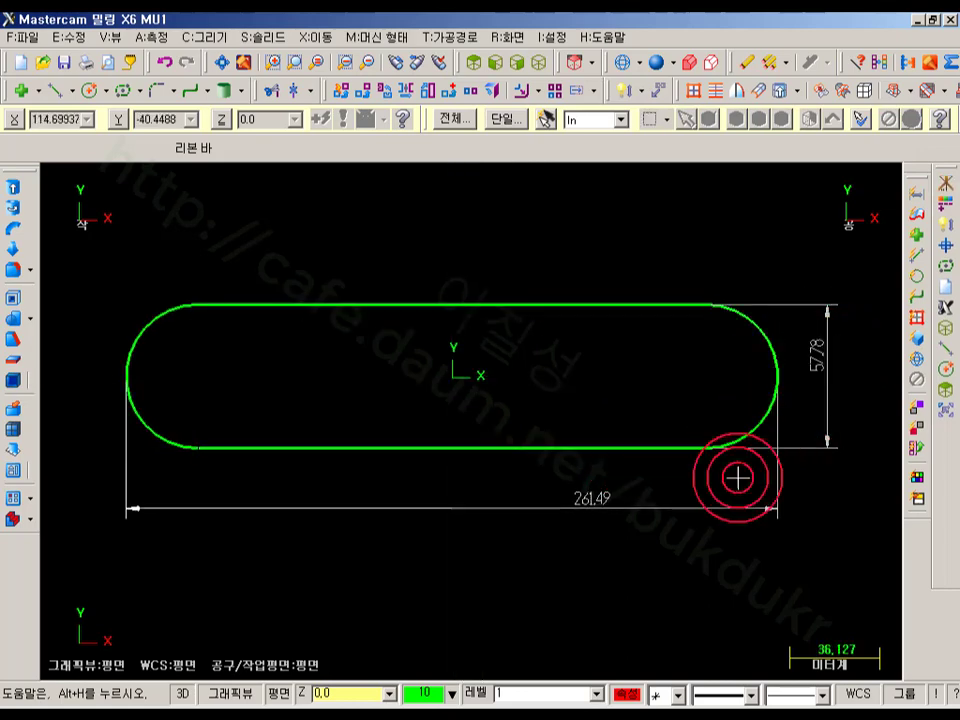
click(363, 695)
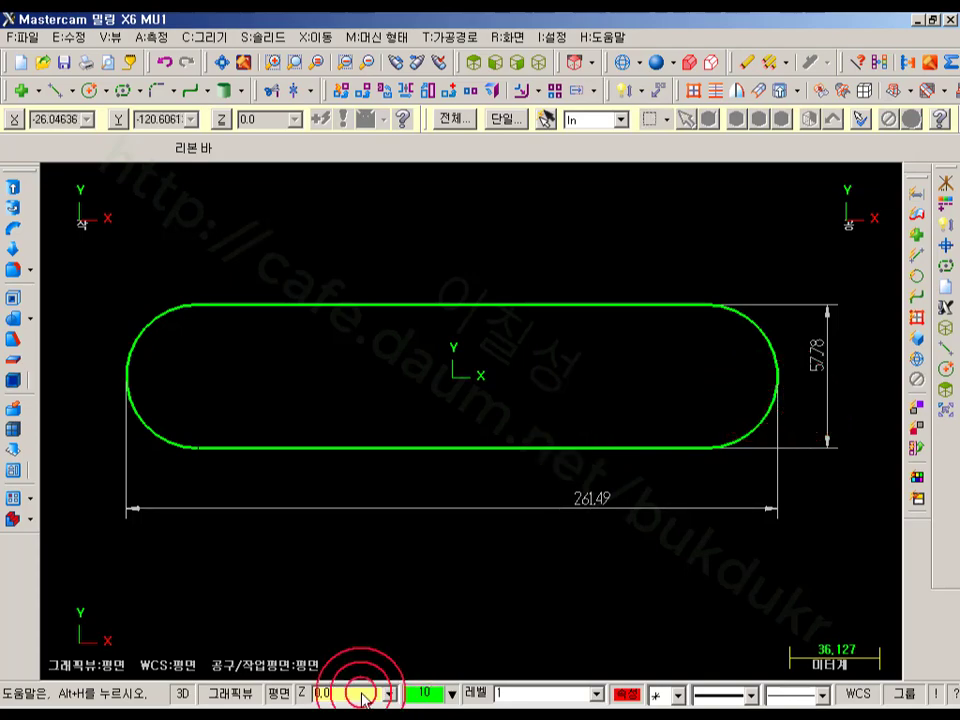
mouse_move(258, 716)
click(260, 686)
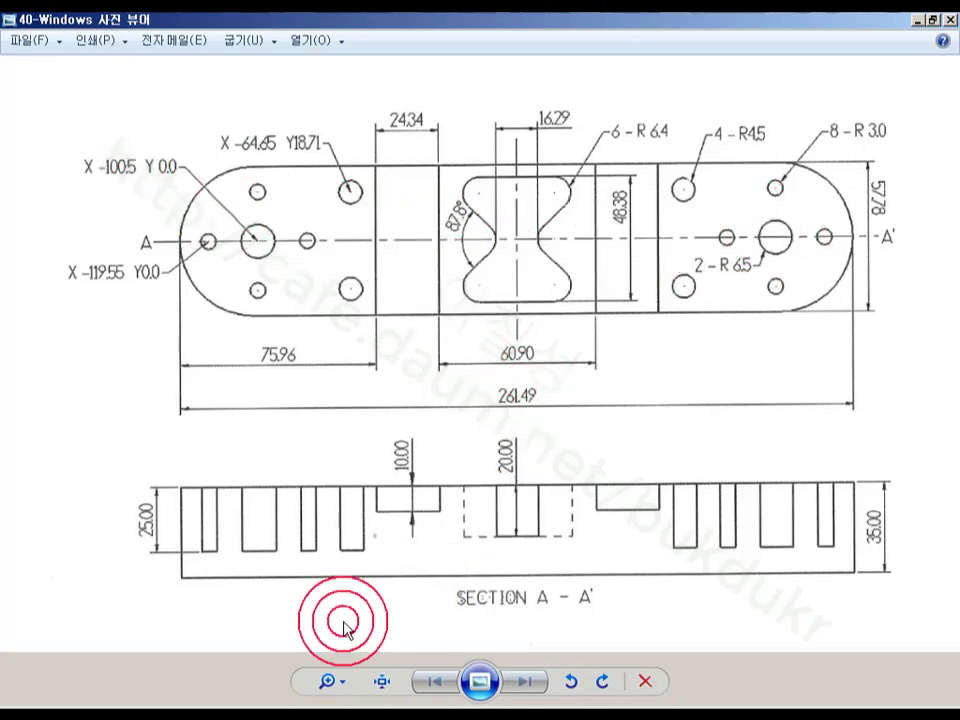
click(207, 714)
Draw a circle of radius 6.5 centred at X-100.5 Y0 inside the obround, checking the position against the part drawing.
click(88, 90)
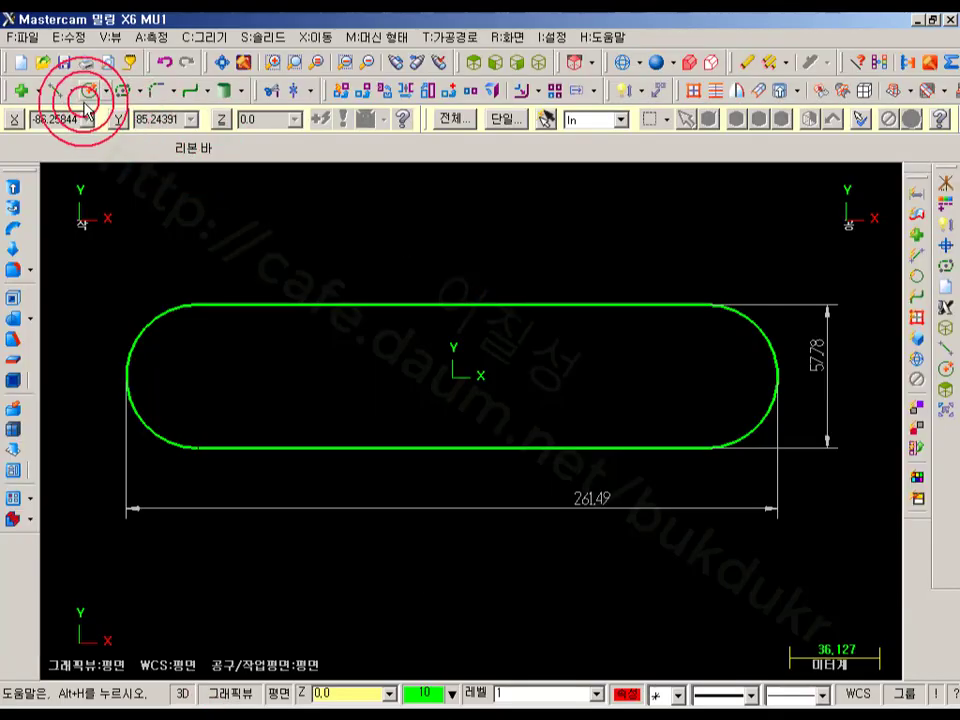
click(420, 149)
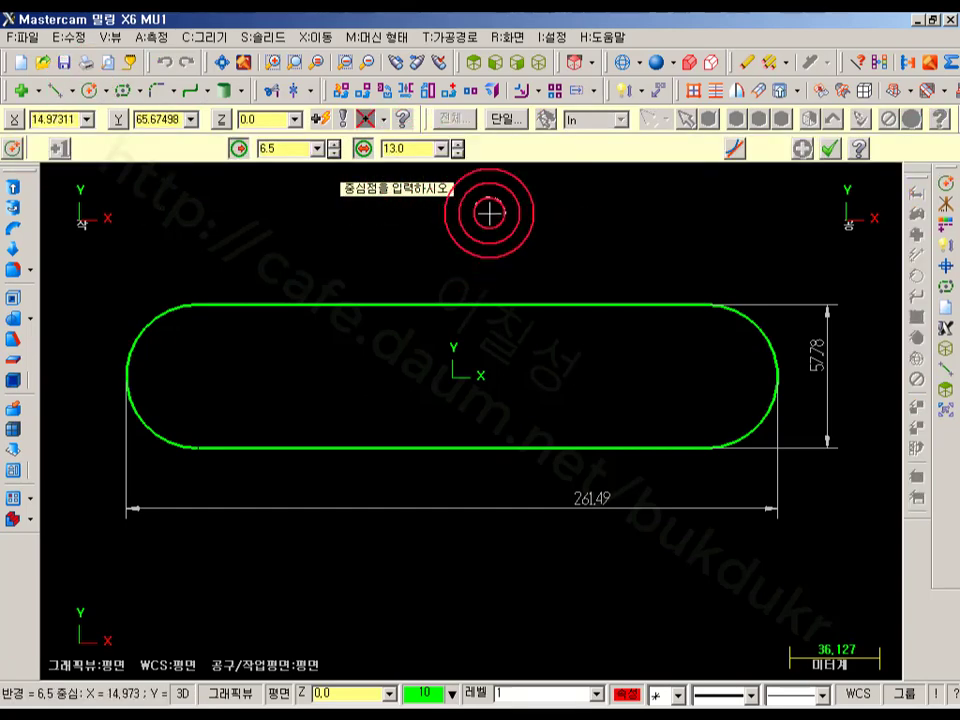
scroll(624, 272, down, 1)
scroll(392, 295, up, 2)
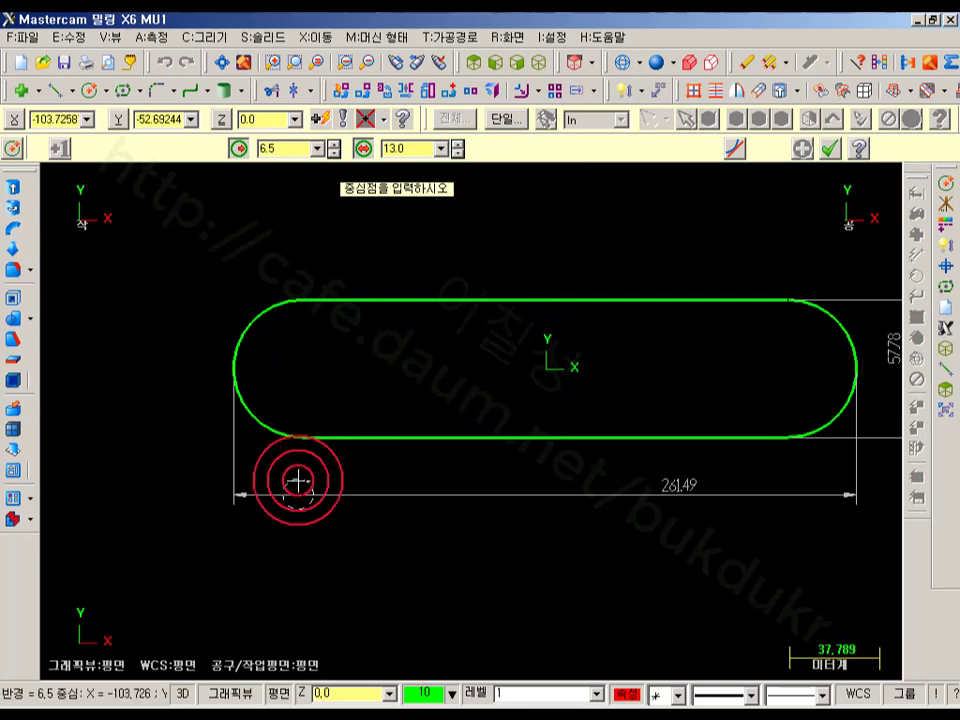
click(260, 715)
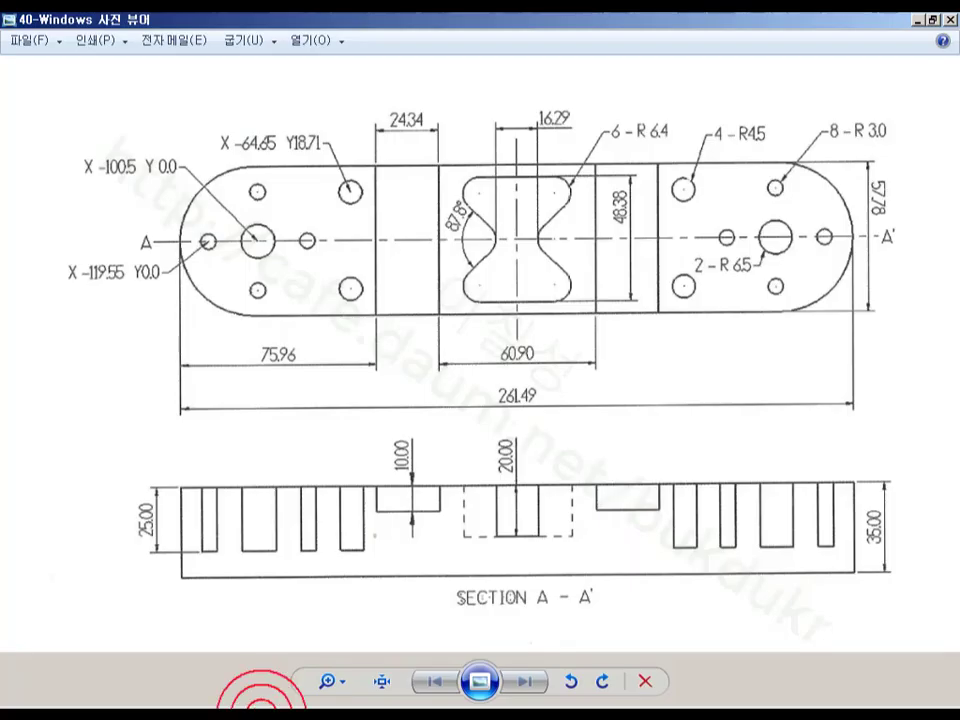
click(262, 717)
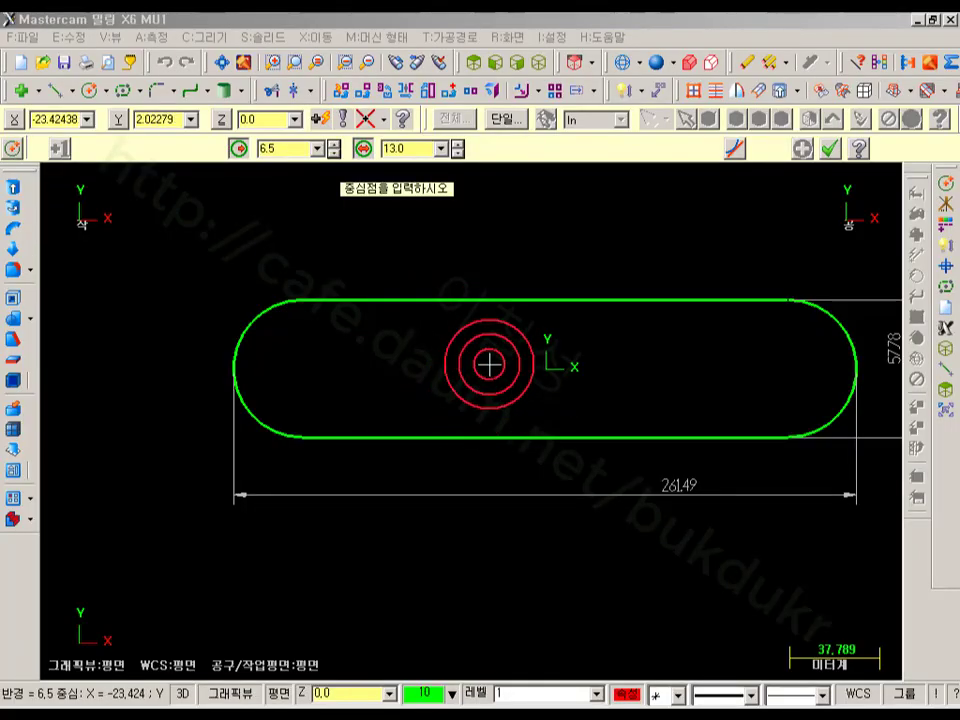
scroll(490, 364, up, 1)
scroll(490, 363, down, 1)
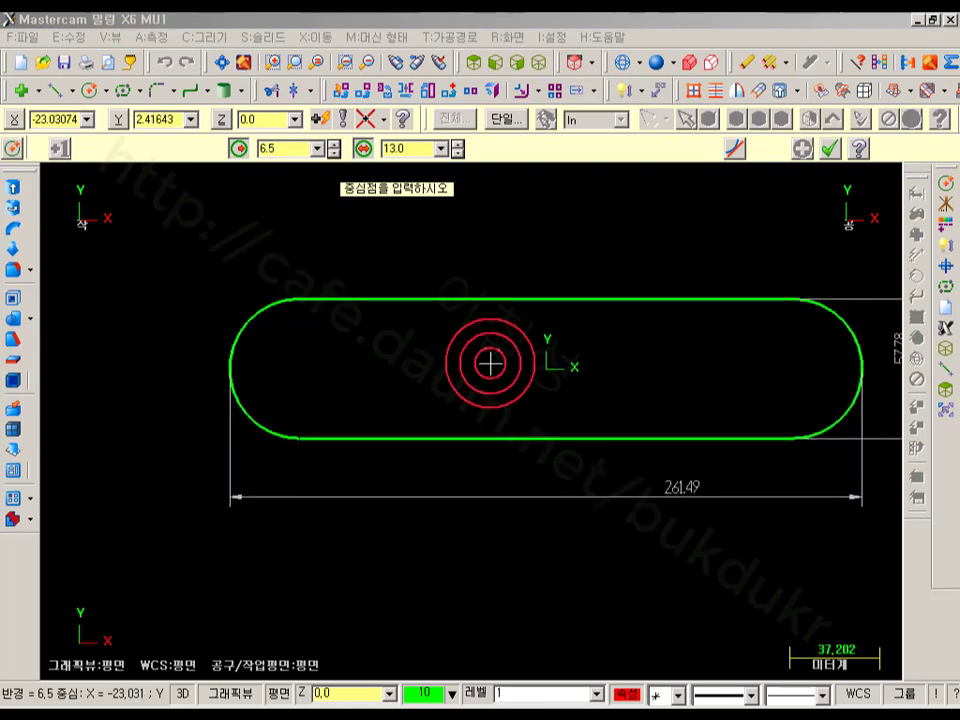
click(549, 368)
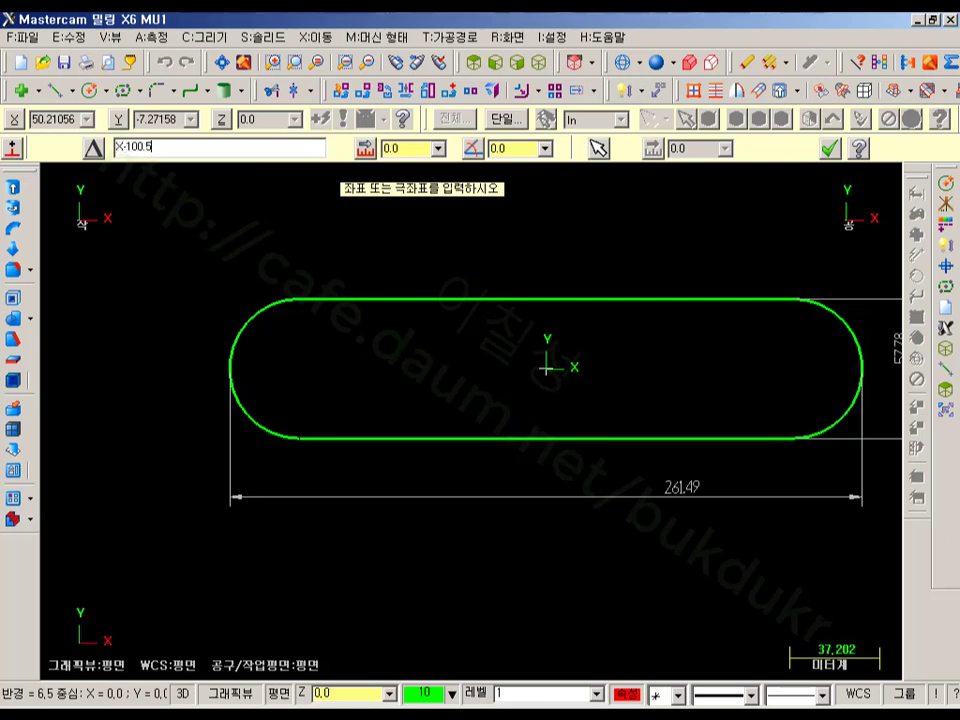
key(Return)
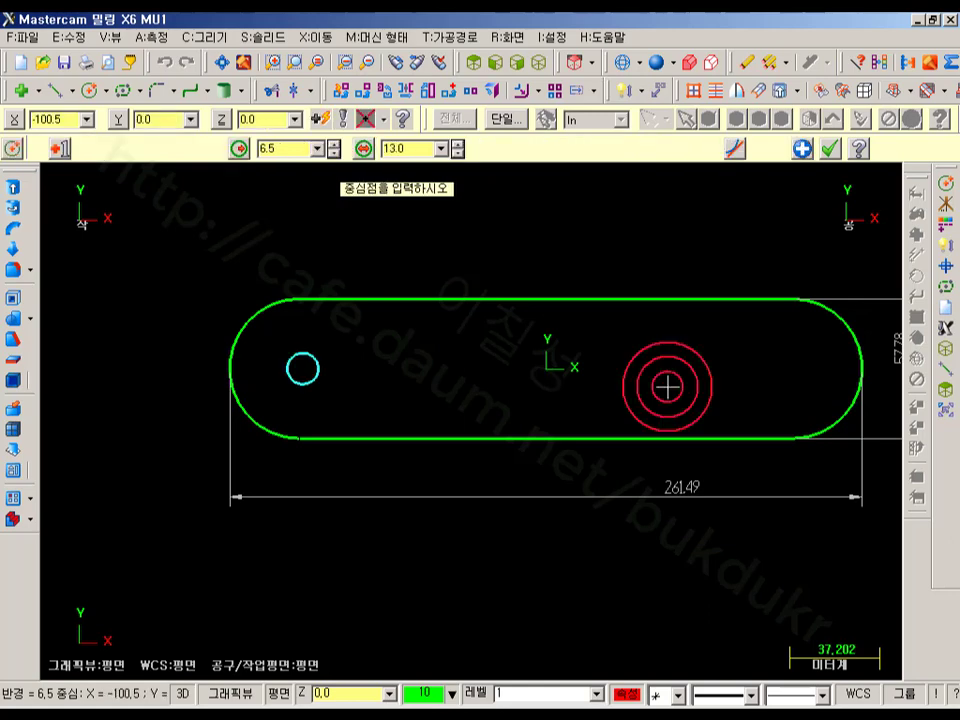
click(310, 372)
click(827, 150)
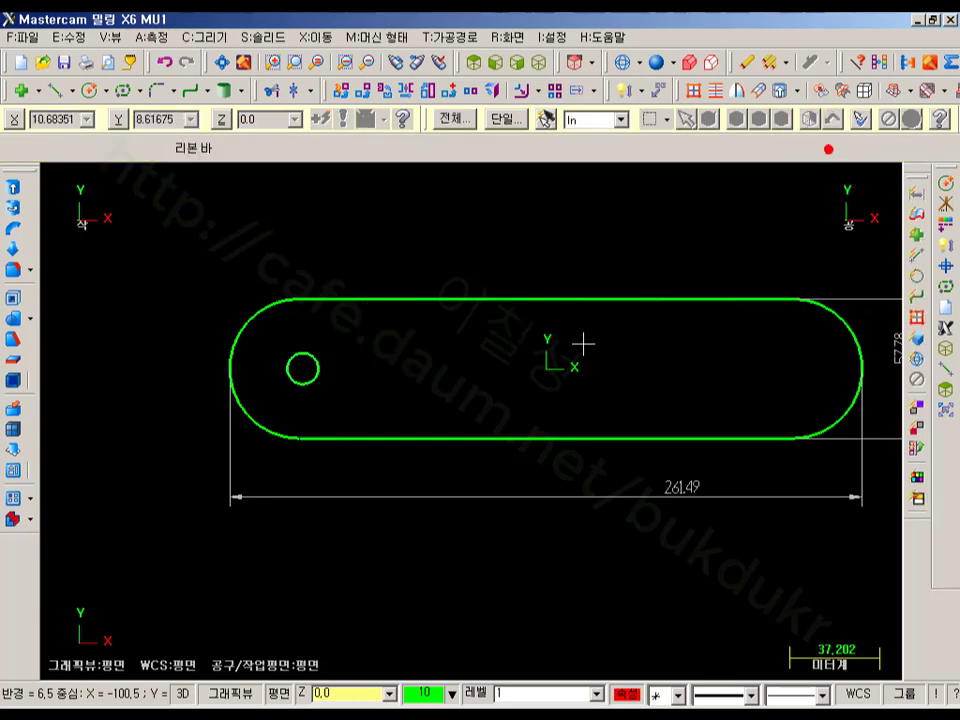
Add a point dimension labelling the centre coordinates of the radius 6.5 circle, placing its text above and outside the obround's left end.
scroll(339, 340, up, 1)
scroll(298, 322, down, 2)
scroll(226, 312, up, 3)
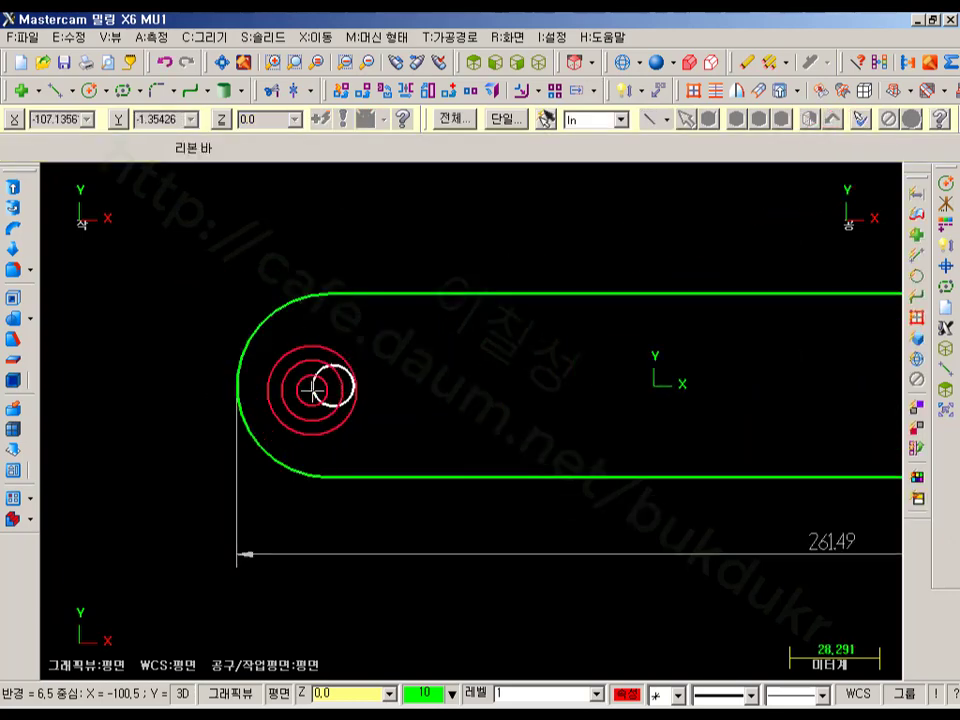
scroll(269, 342, down, 2)
scroll(360, 347, up, 1)
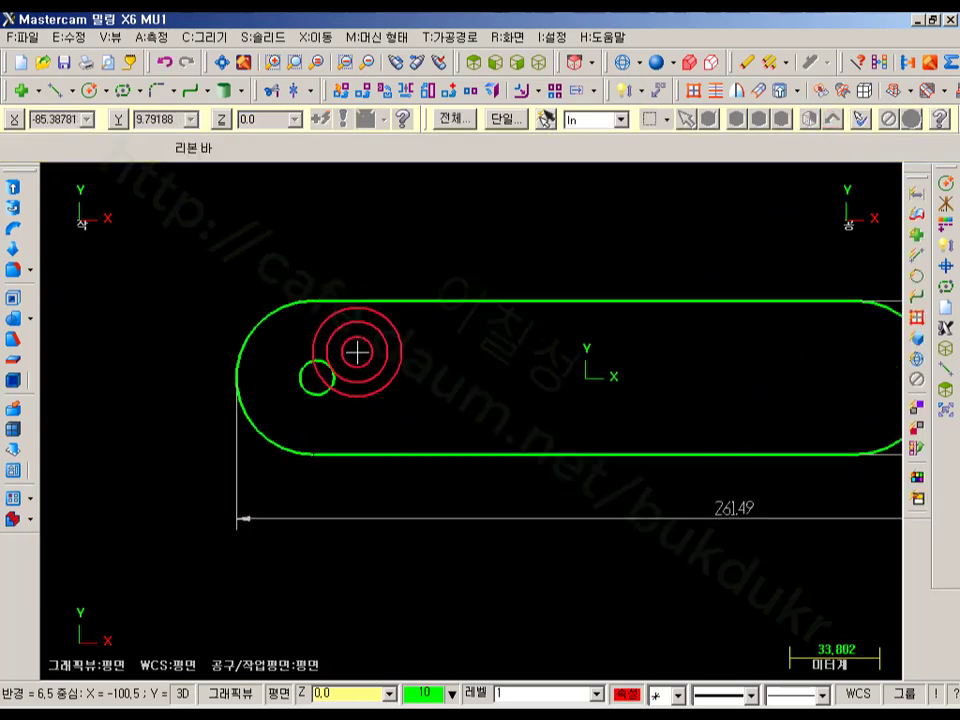
click(644, 90)
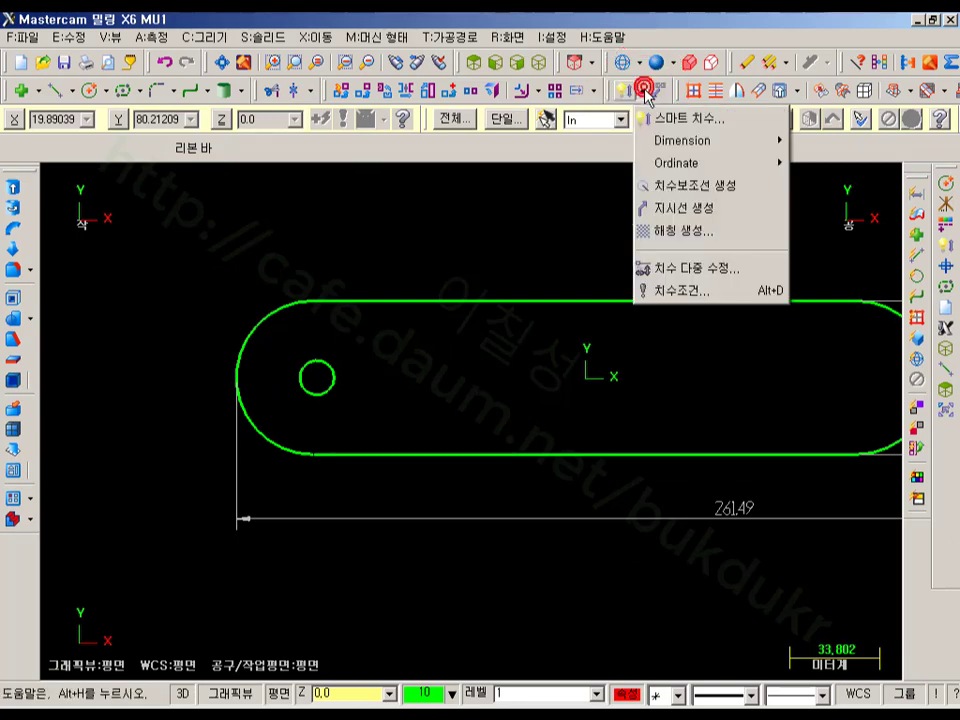
click(705, 141)
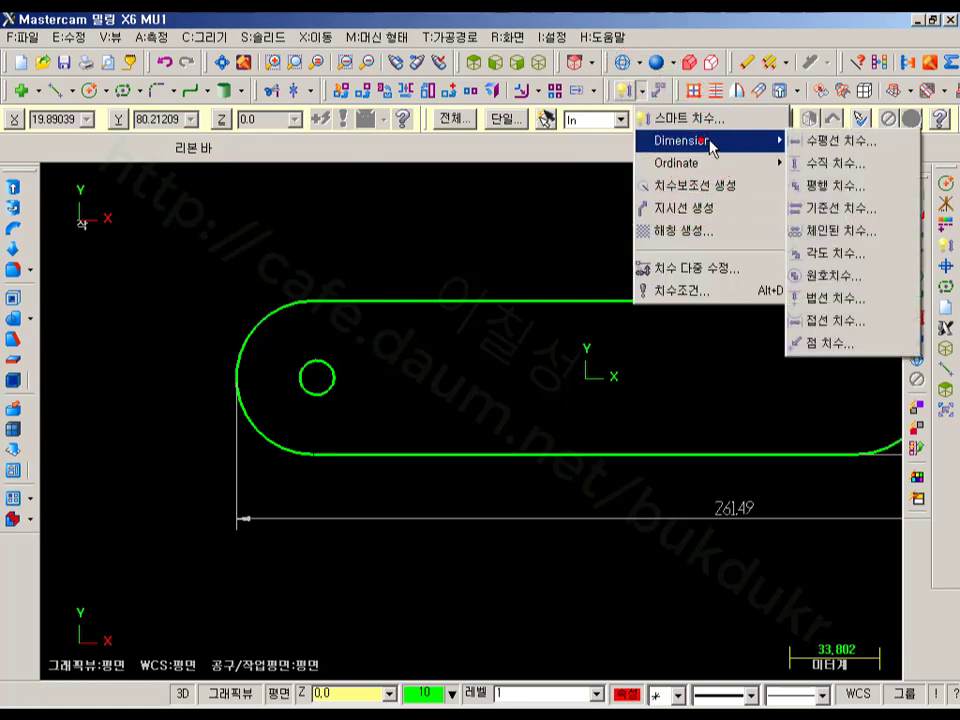
click(828, 343)
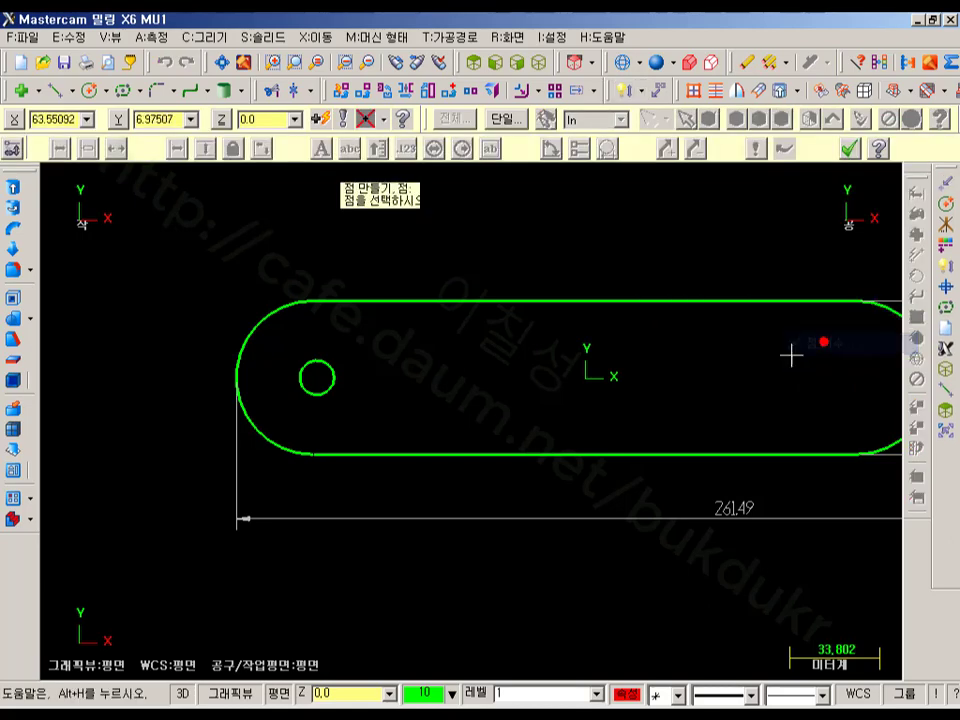
click(321, 379)
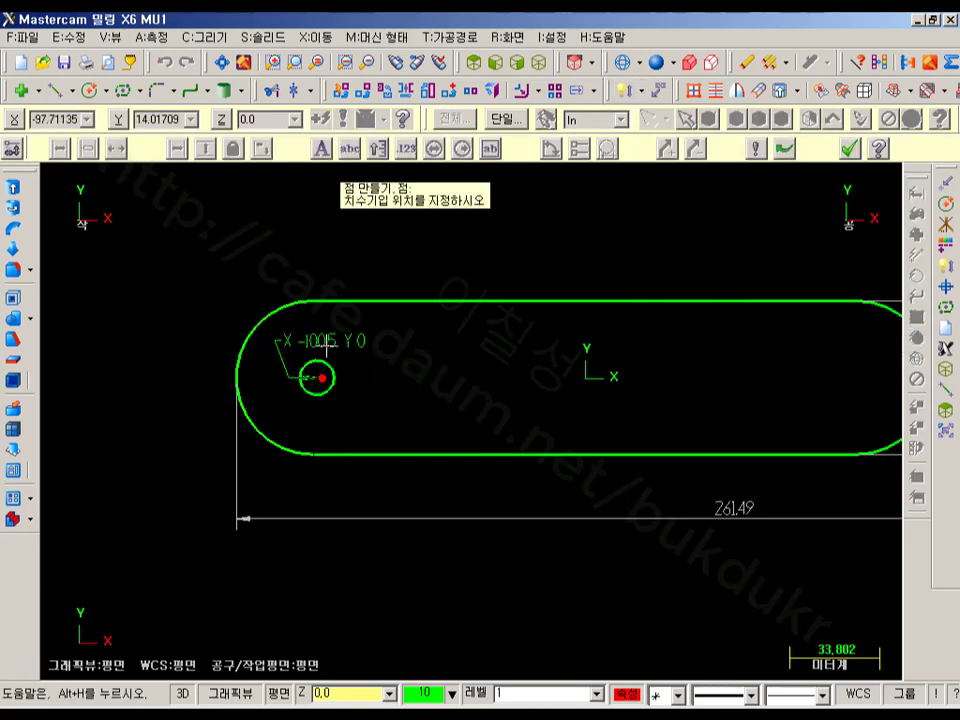
click(280, 310)
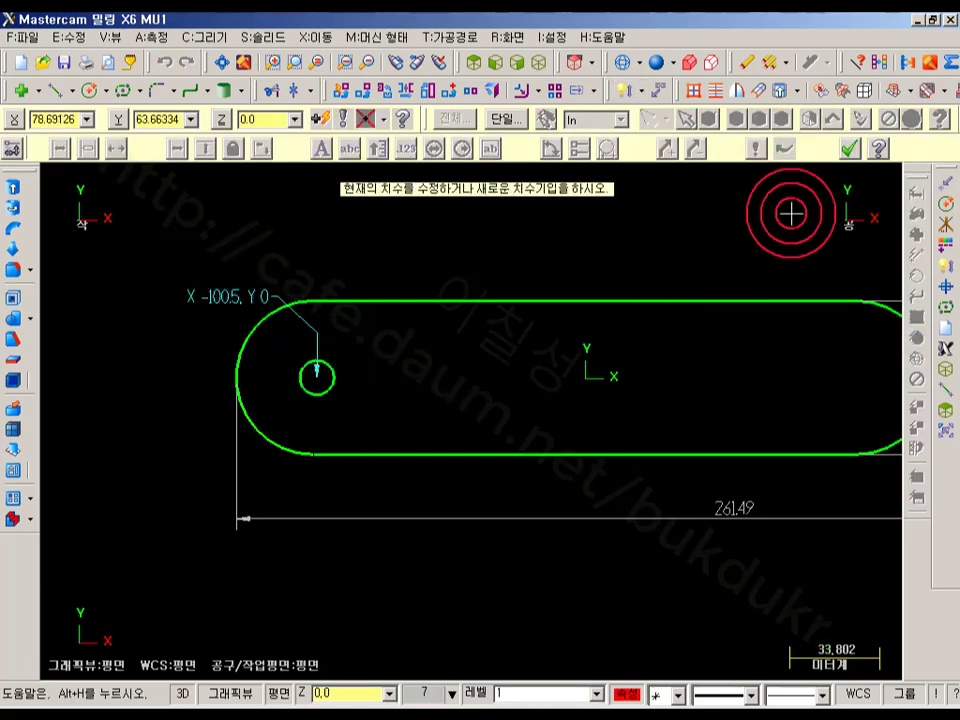
click(849, 148)
Add a smart diameter dimension to the radius 6.5 circle, placing its text outside the obround's left end below the coordinate label.
scroll(228, 386, up, 2)
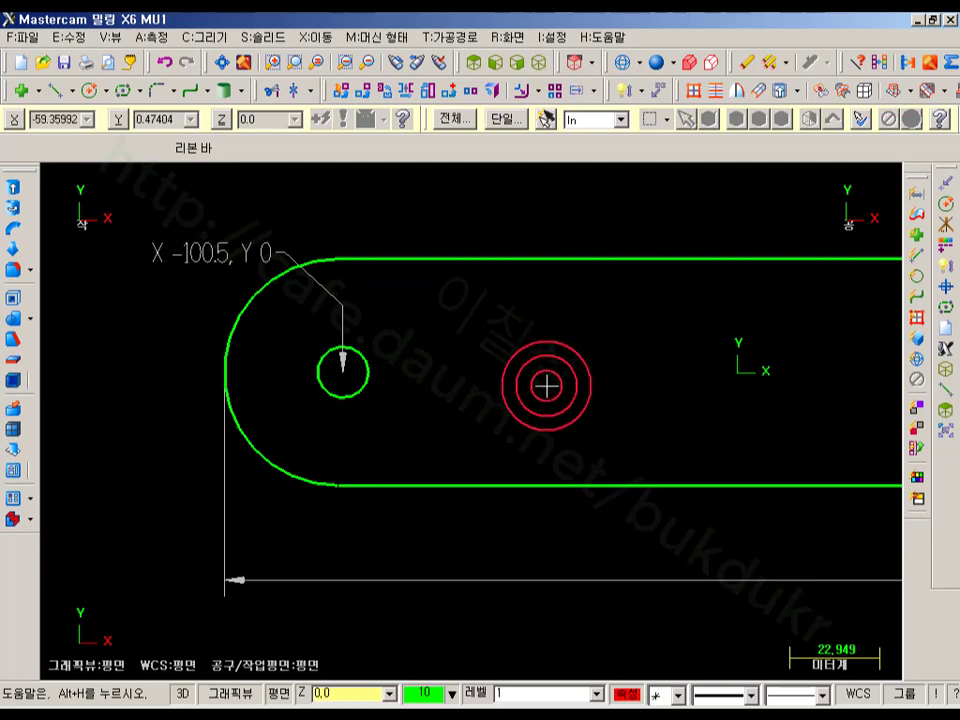
click(374, 349)
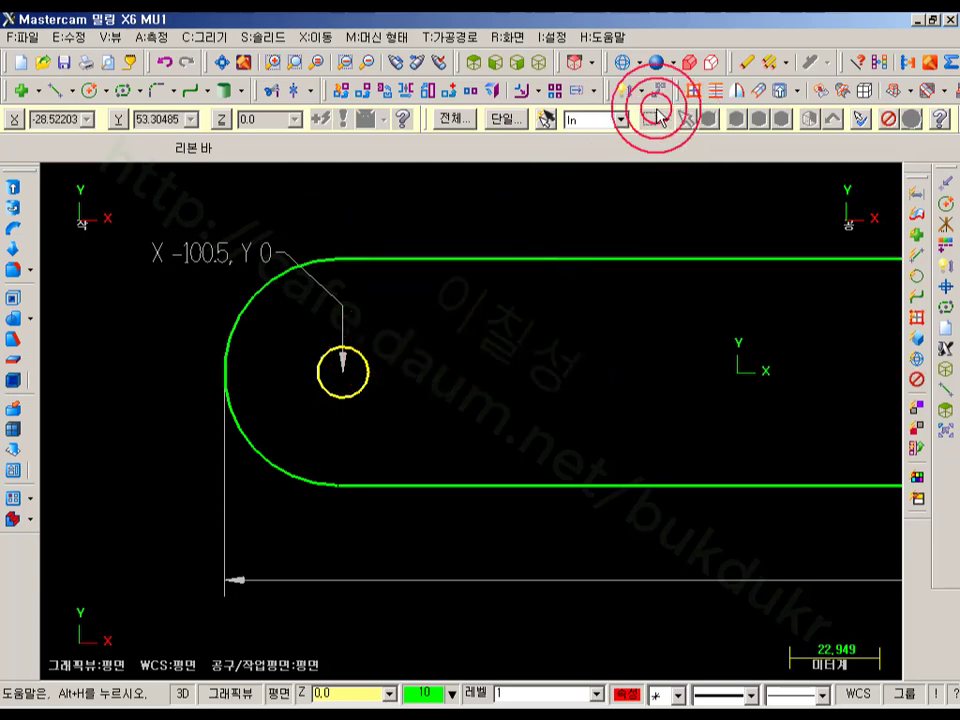
click(626, 93)
click(368, 366)
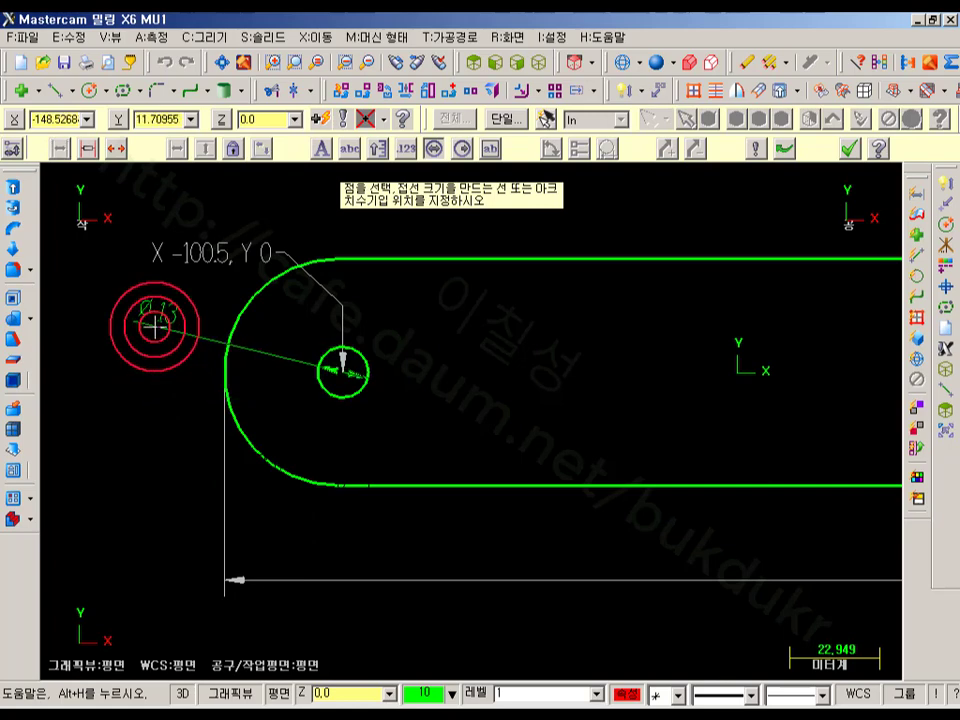
click(153, 327)
click(849, 148)
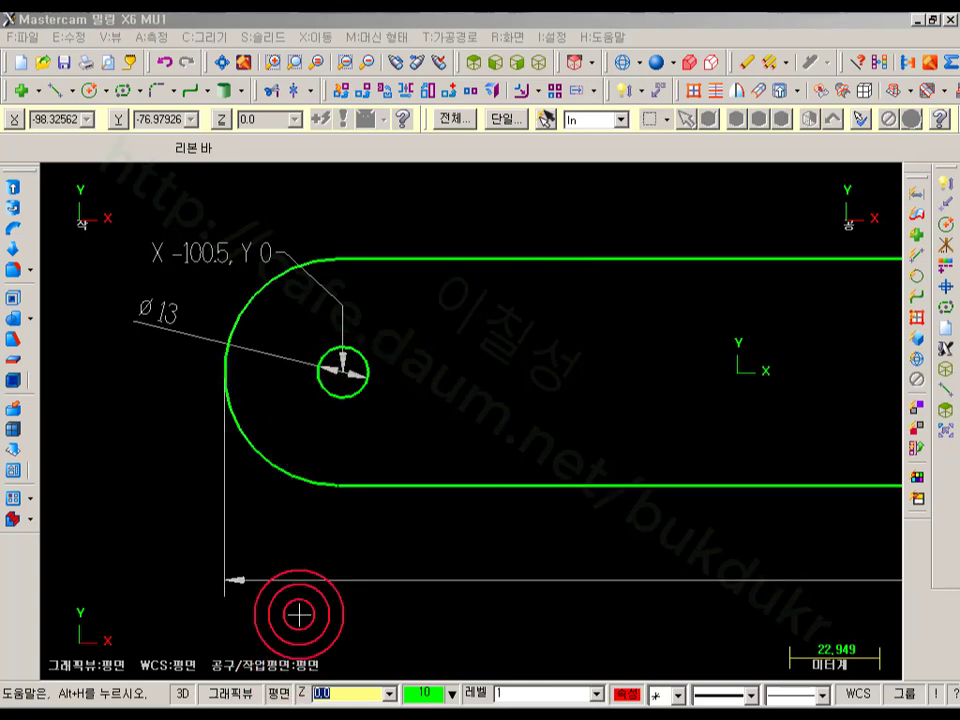
Draw a circle of diameter 6 centred at X-119.55 Y0, checking the hole position against the part drawing.
click(258, 716)
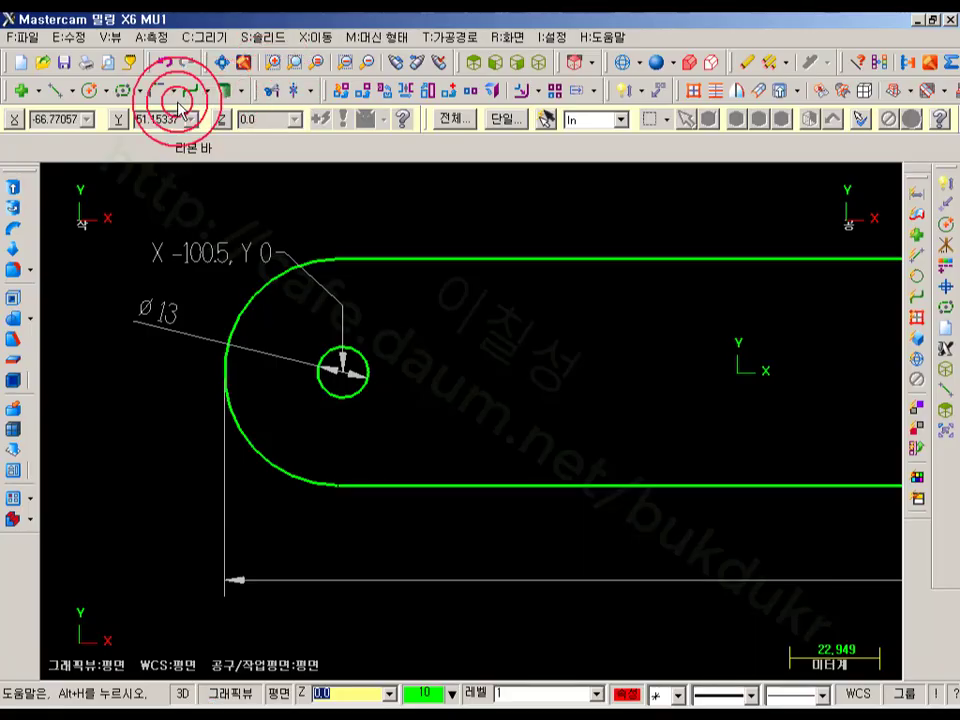
click(89, 90)
click(417, 149)
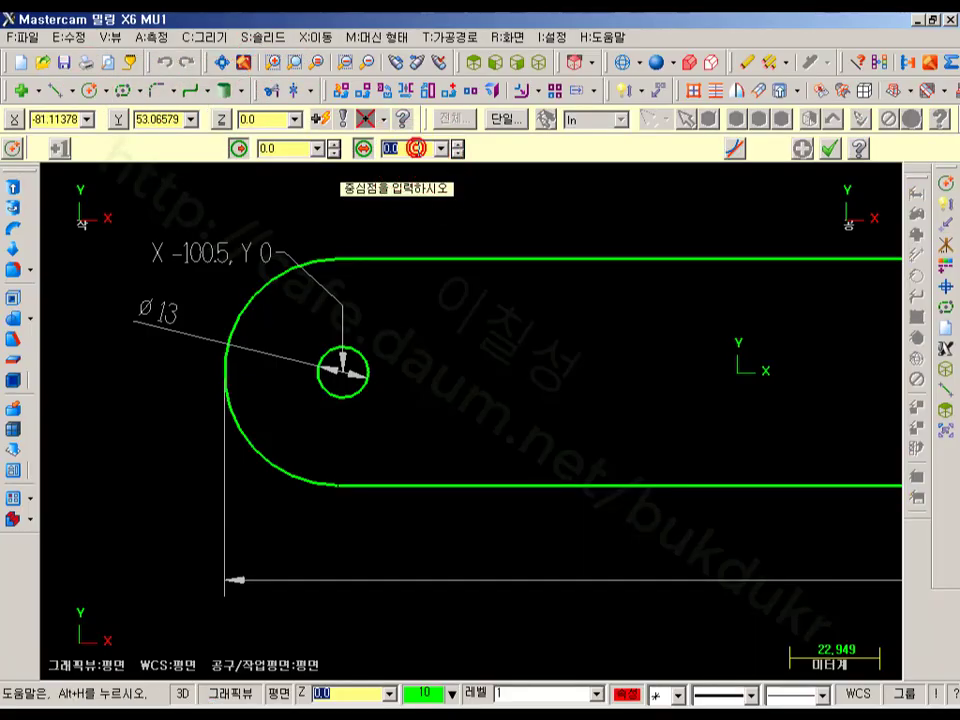
scroll(557, 366, down, 2)
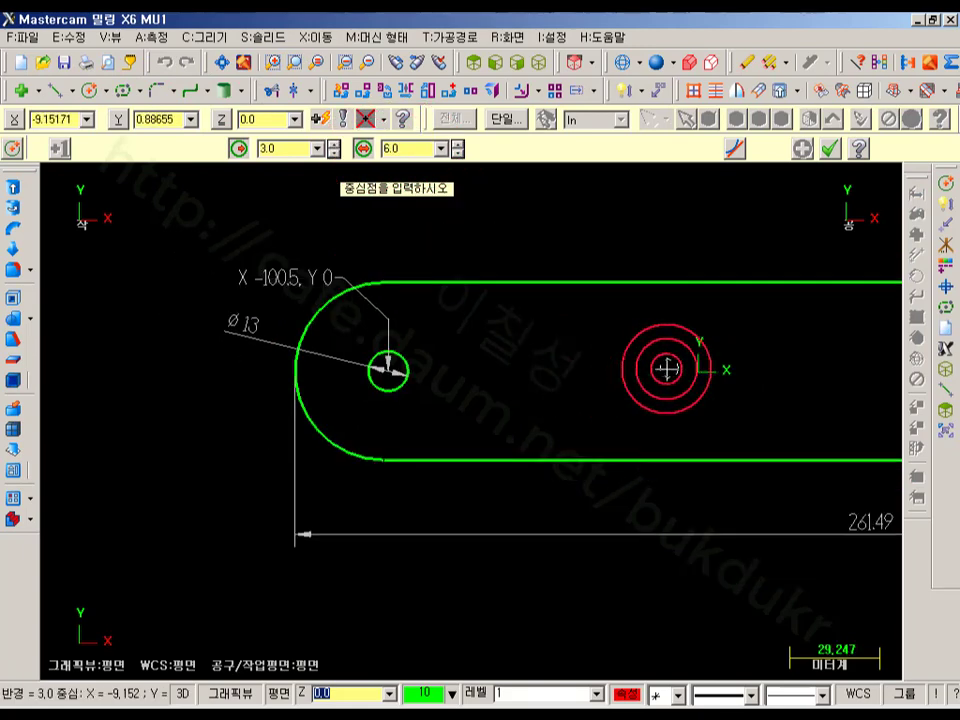
click(697, 369)
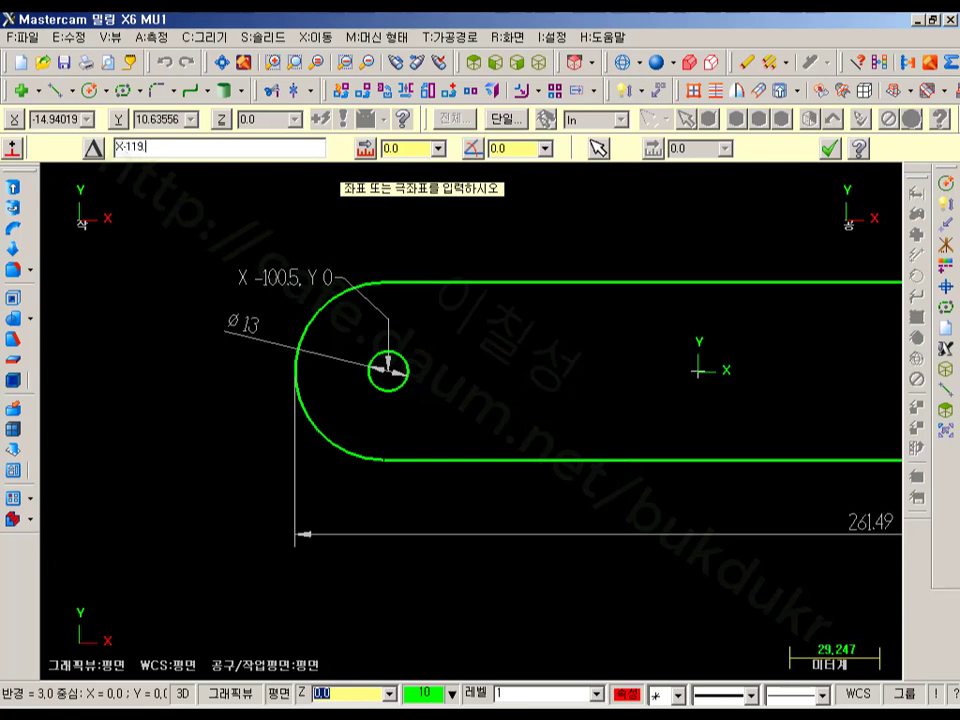
key(Return)
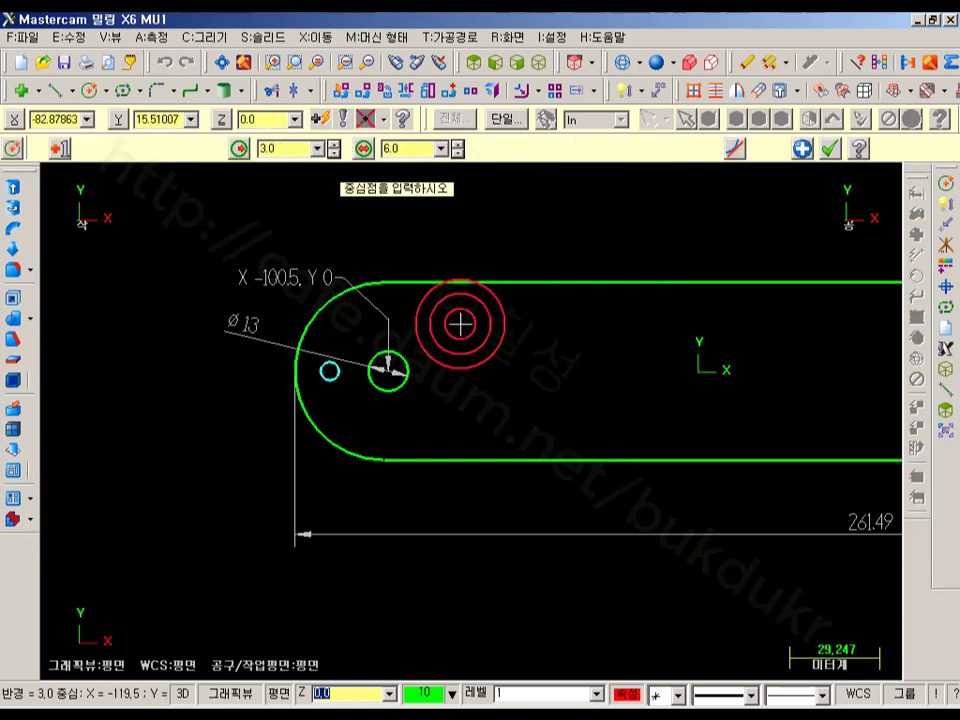
scroll(317, 360, up, 3)
scroll(345, 402, up, 1)
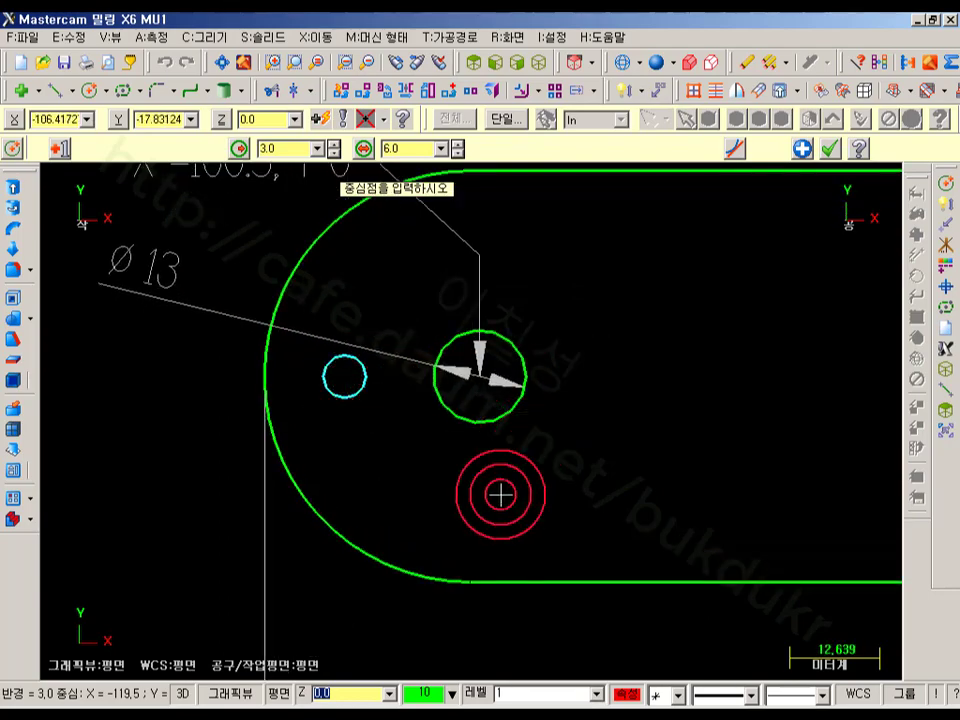
click(265, 718)
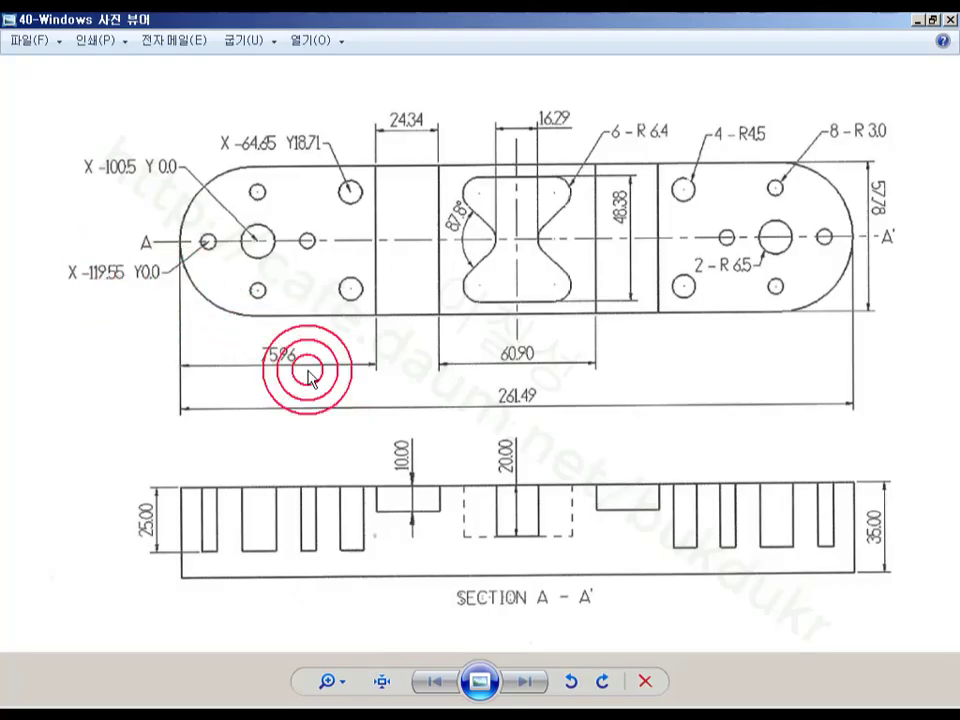
click(240, 718)
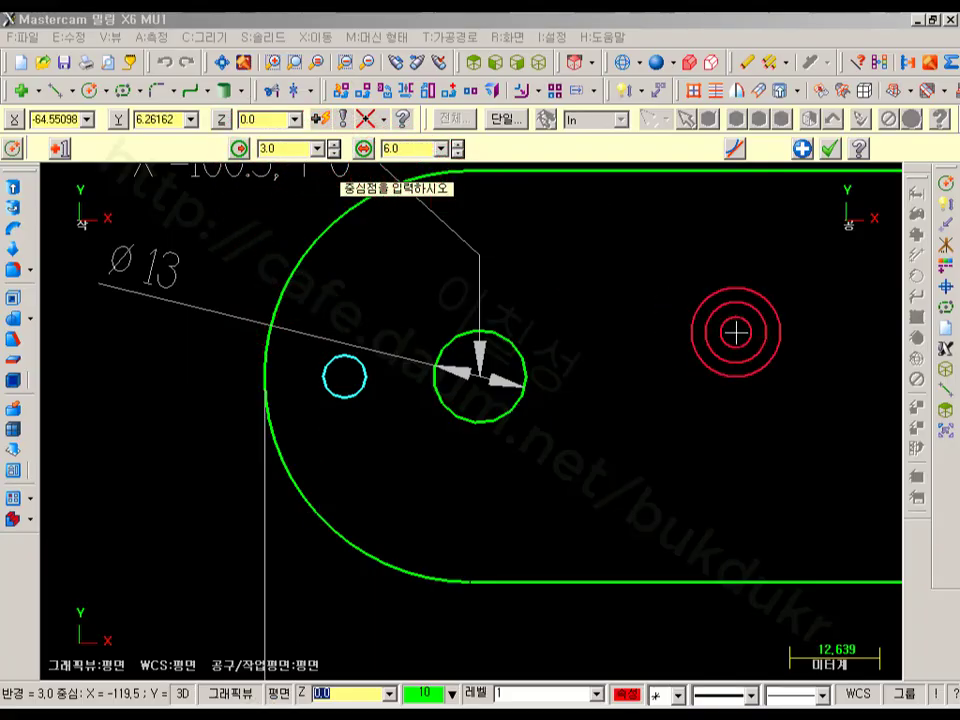
scroll(739, 332, down, 1)
click(830, 149)
Analyse the new small circle's properties to check its centre X coordinate.
click(388, 391)
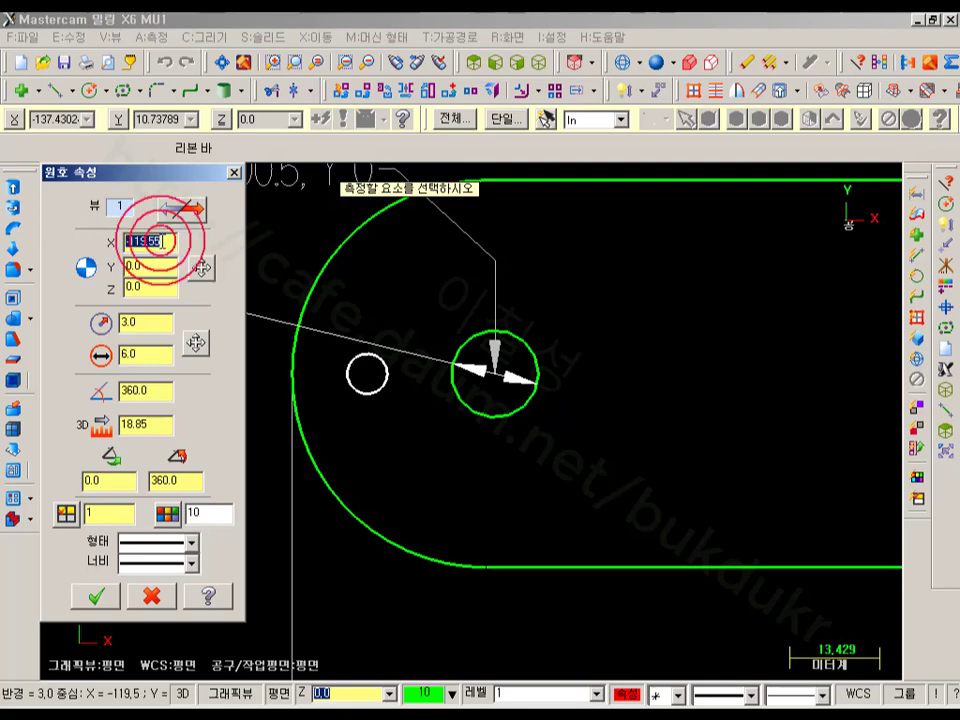
click(97, 601)
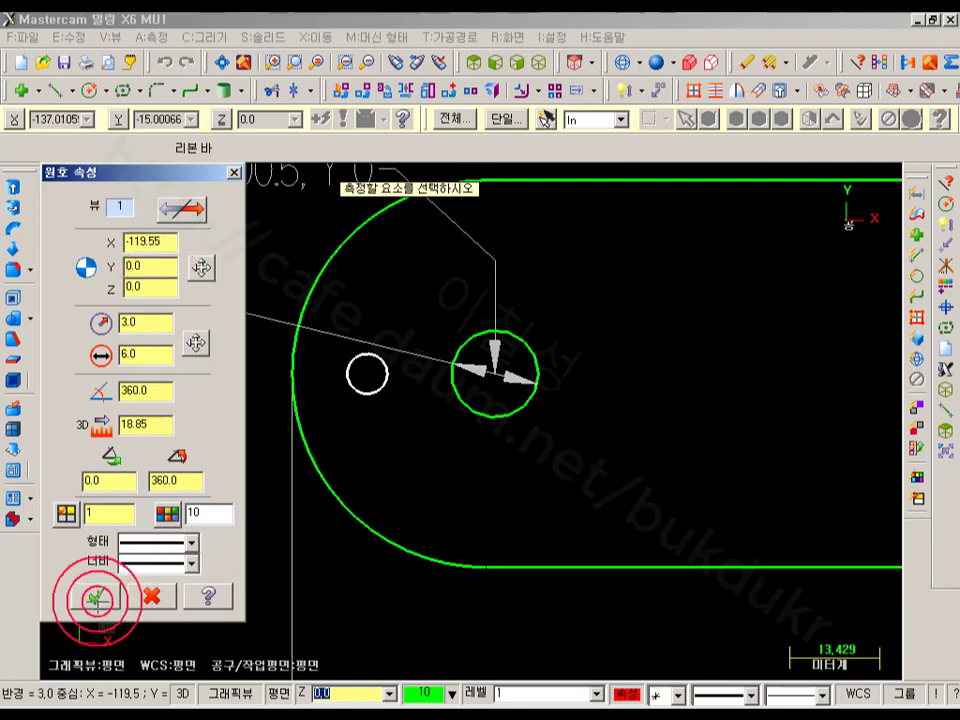
click(521, 194)
Add a point dimension labelling the small circle's centre coordinates, placing its text below and outside the obround's left end.
click(621, 89)
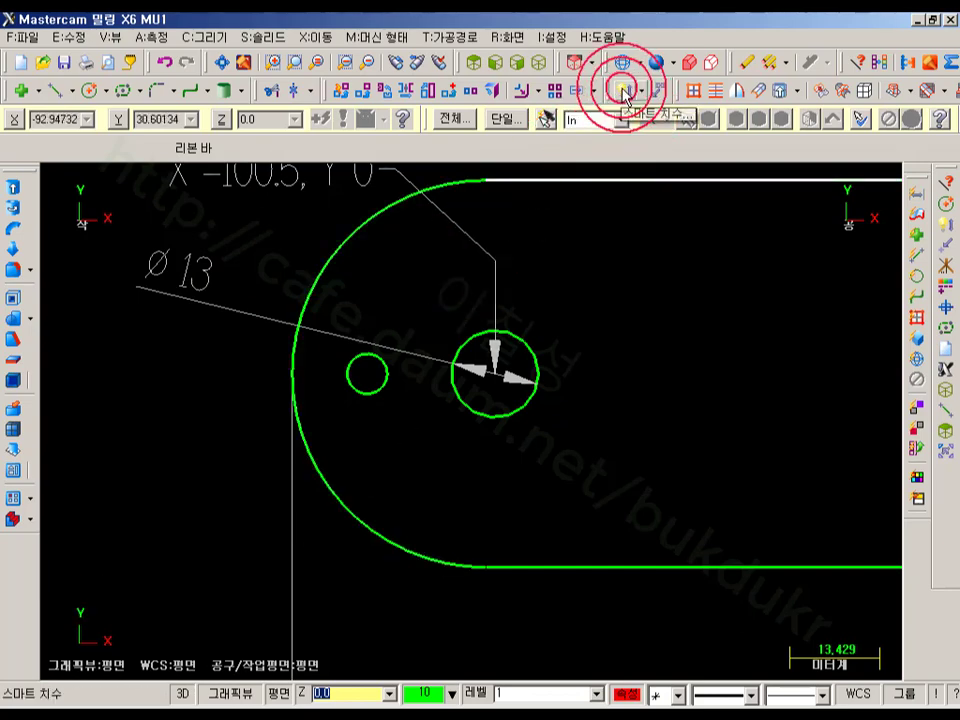
click(641, 92)
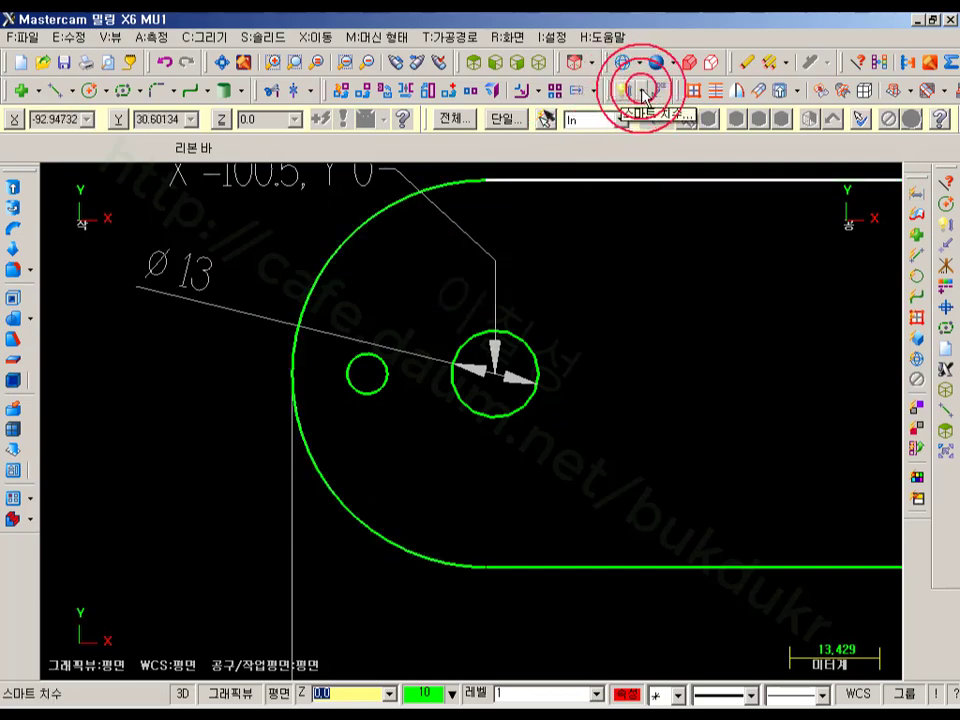
click(945, 243)
click(369, 378)
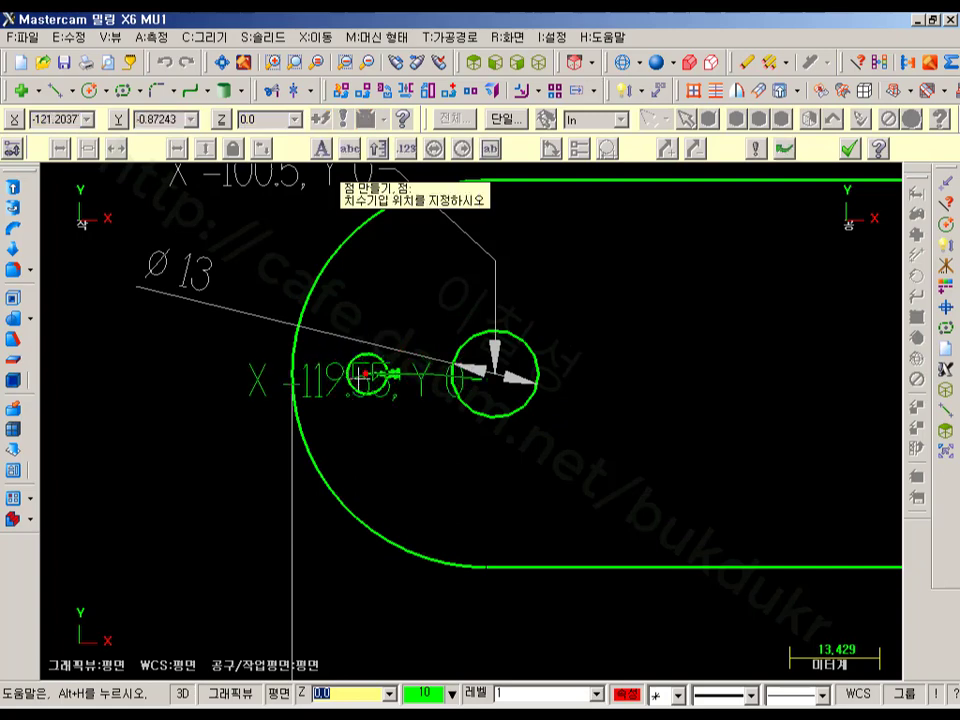
click(199, 521)
click(178, 529)
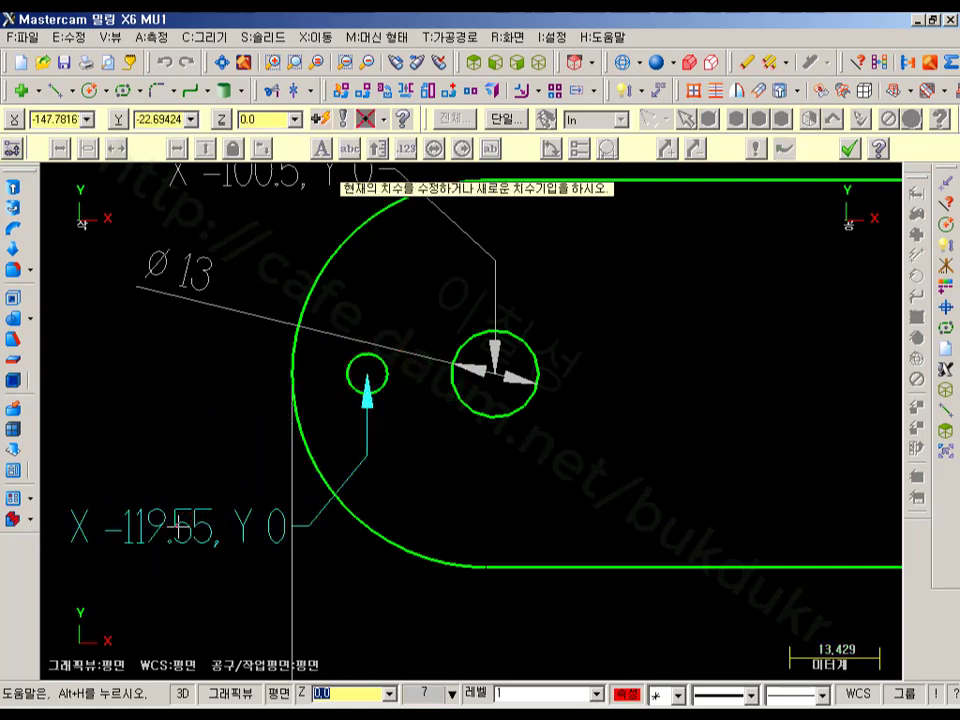
click(858, 149)
Add a smart diameter dimension to the small circle, placing its text outside the obround between the existing labels.
scroll(692, 472, down, 1)
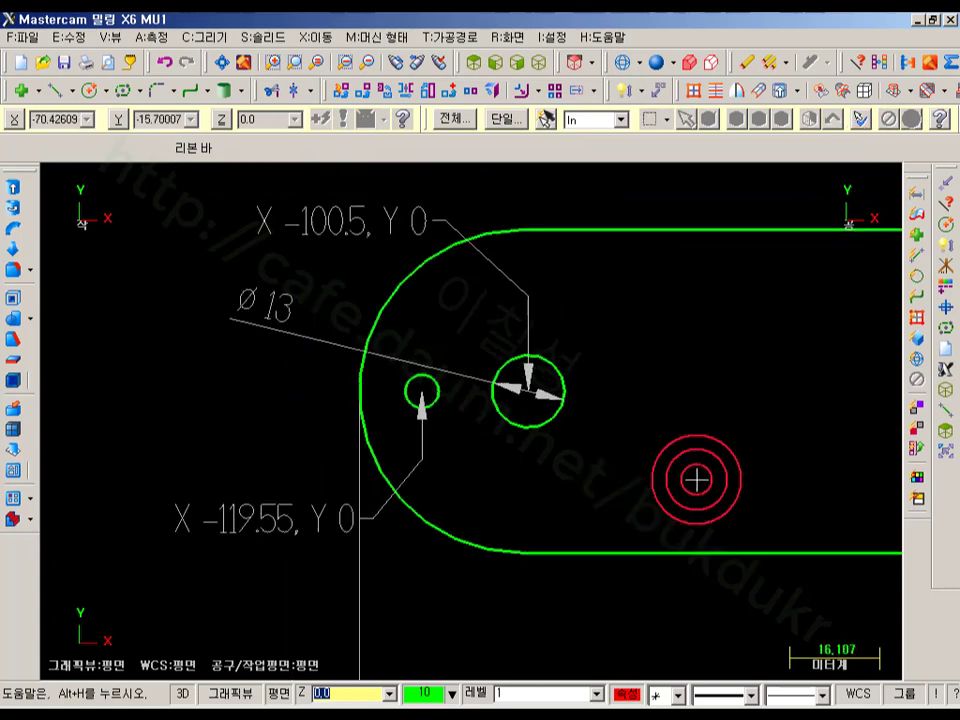
click(636, 90)
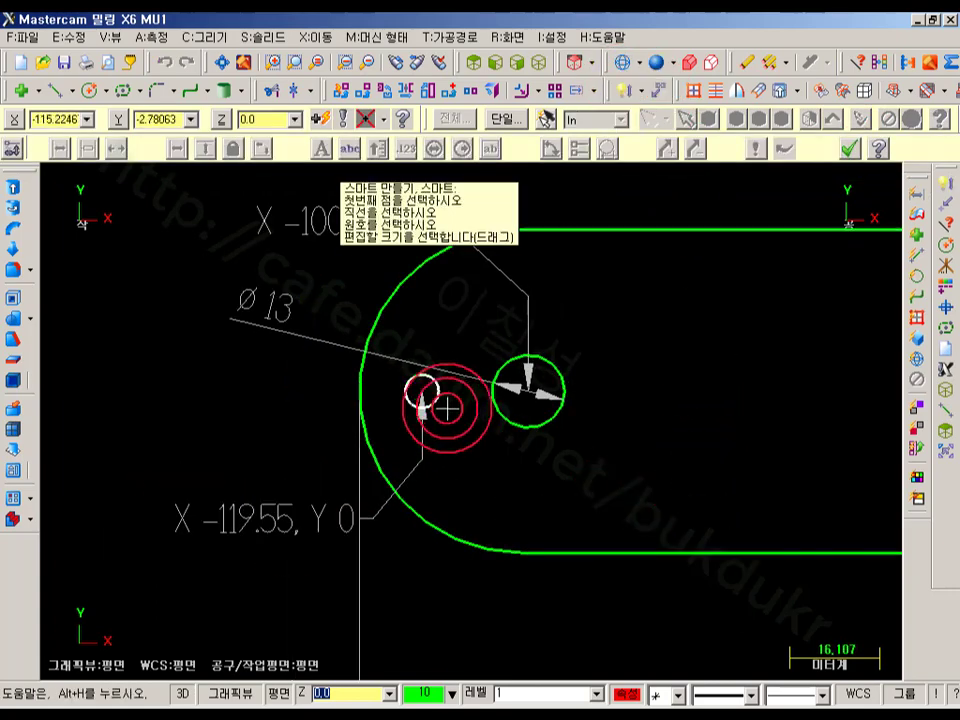
click(445, 406)
click(147, 343)
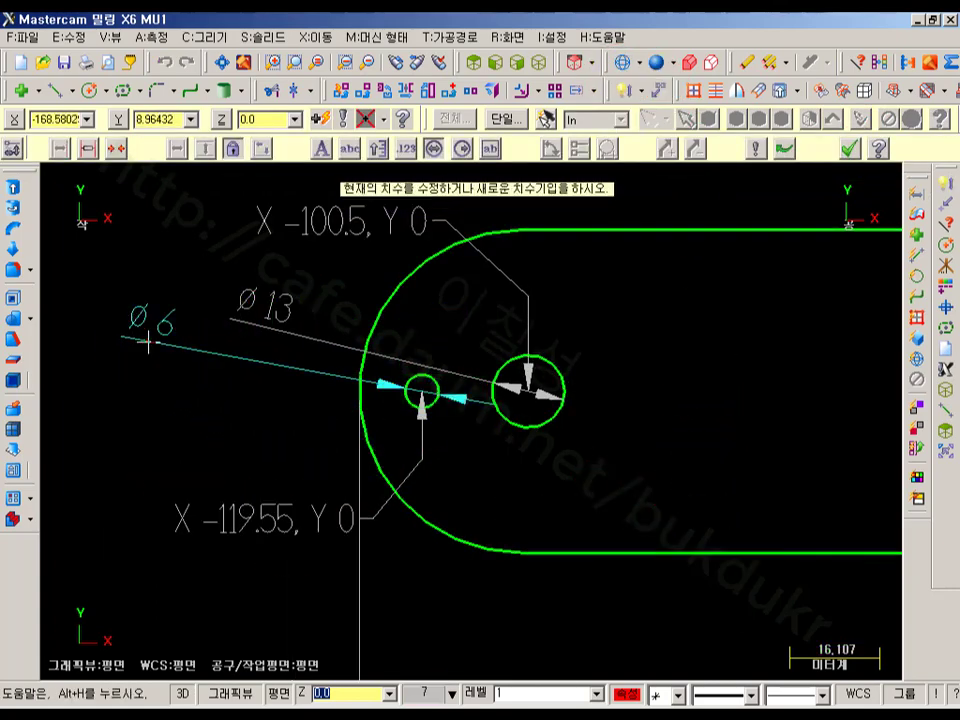
click(137, 325)
click(253, 419)
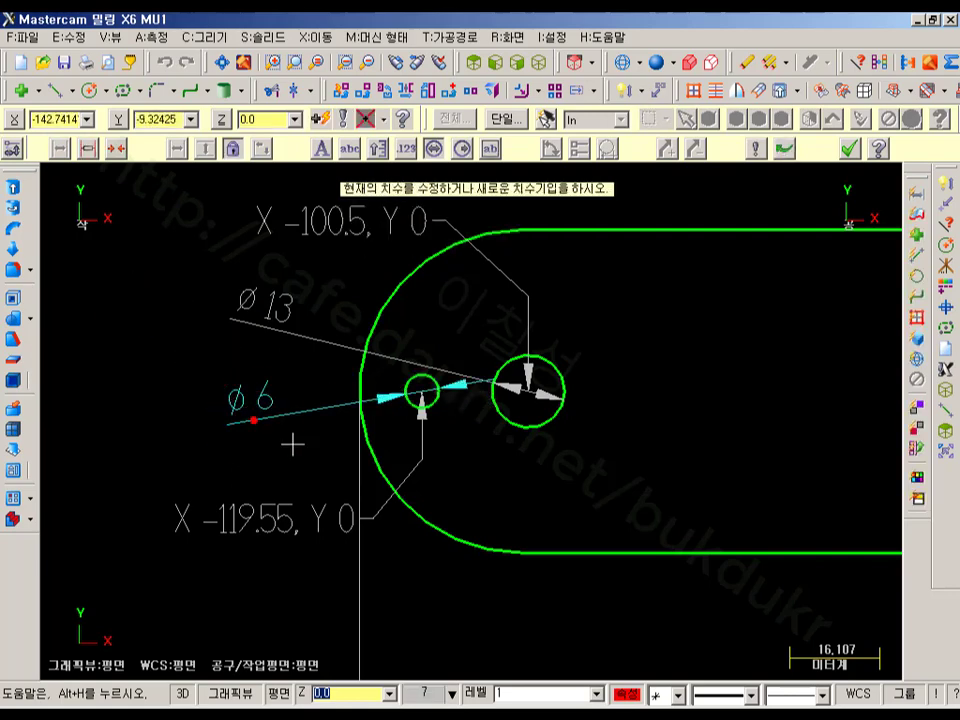
click(848, 150)
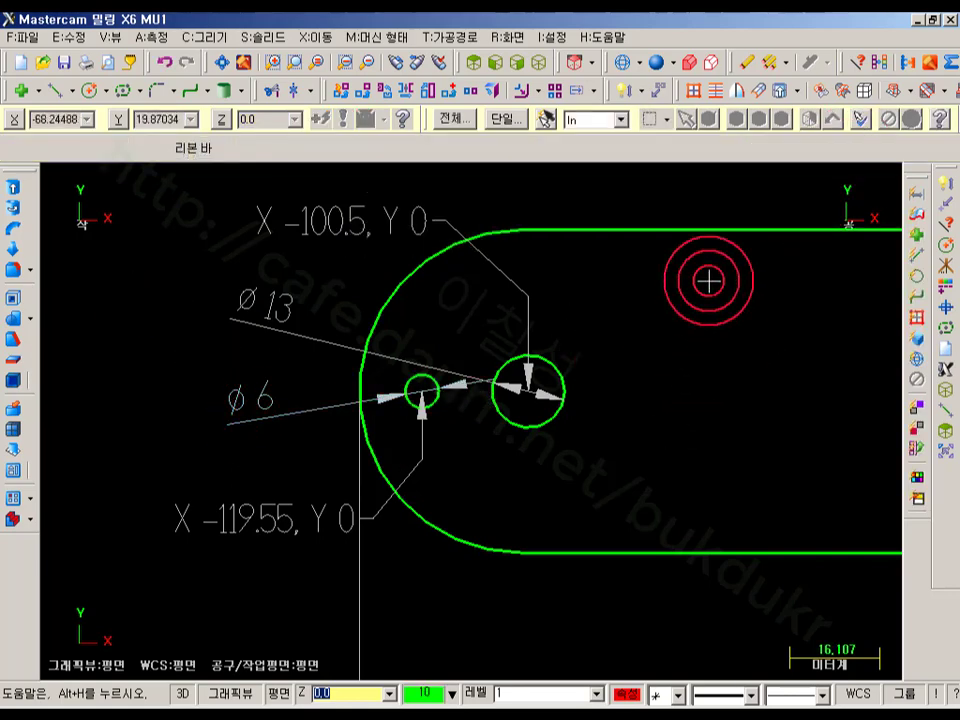
Isolate the small and large circles on screen, hiding the outline and all dimensions.
scroll(709, 281, up, 1)
click(222, 695)
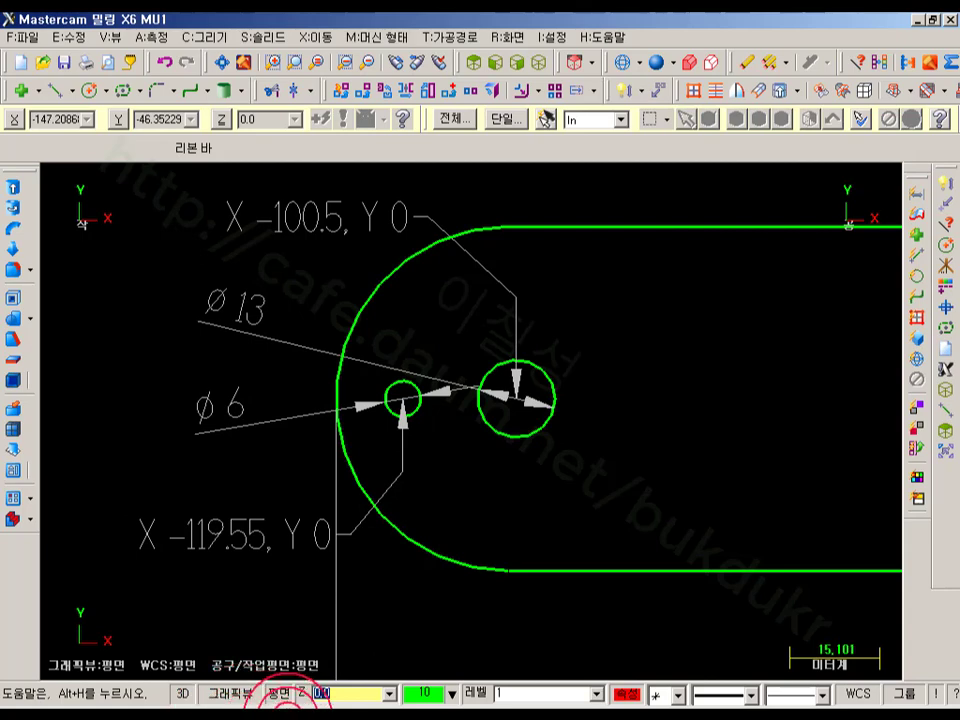
click(426, 411)
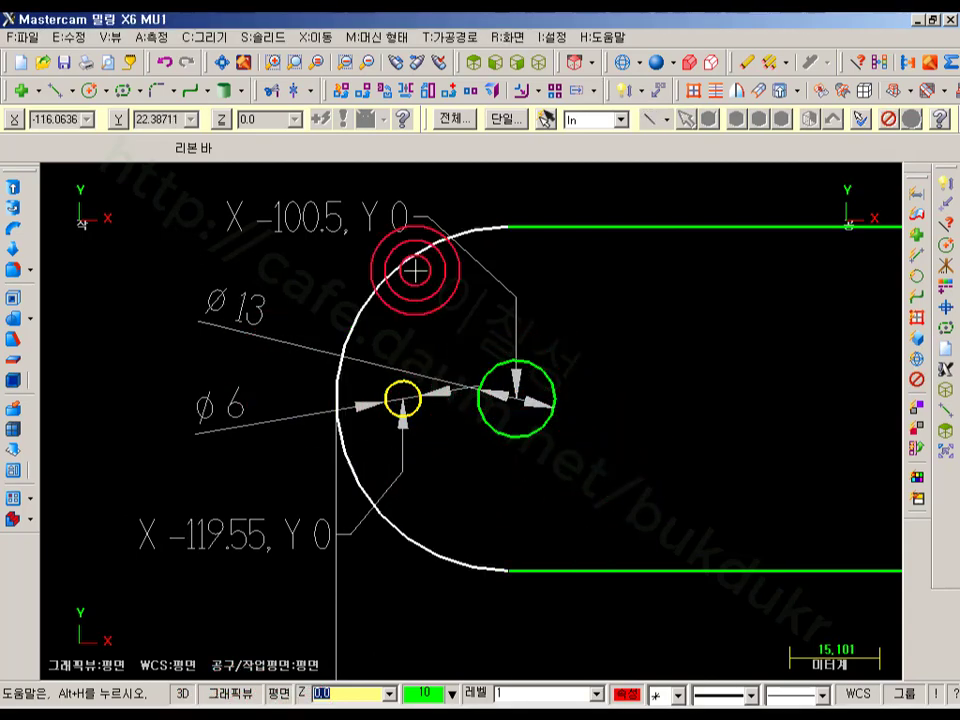
click(557, 380)
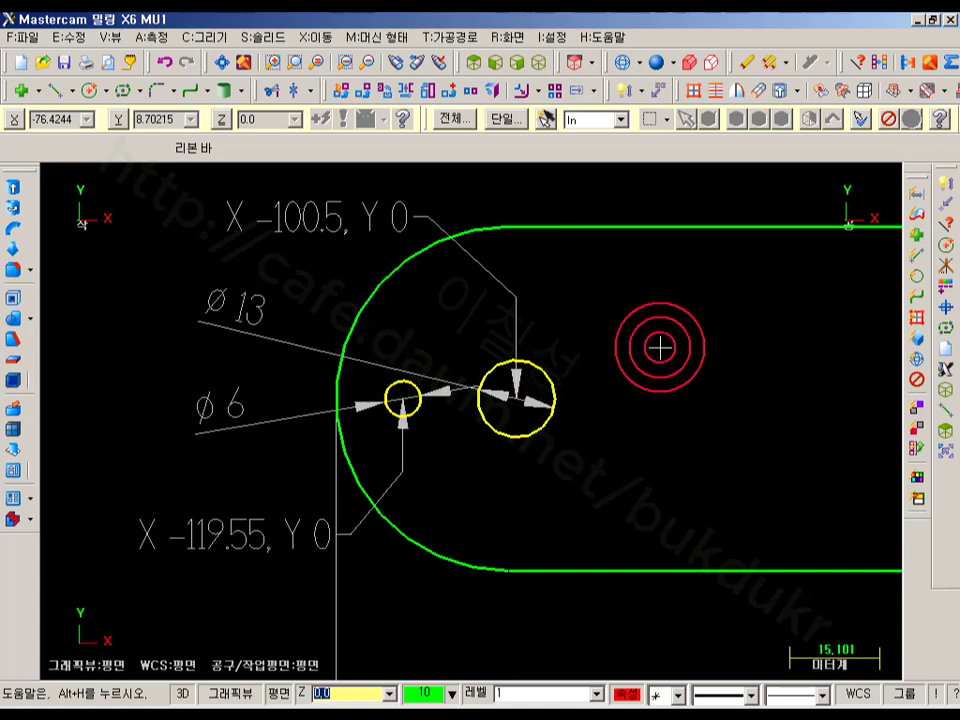
key(alt+e)
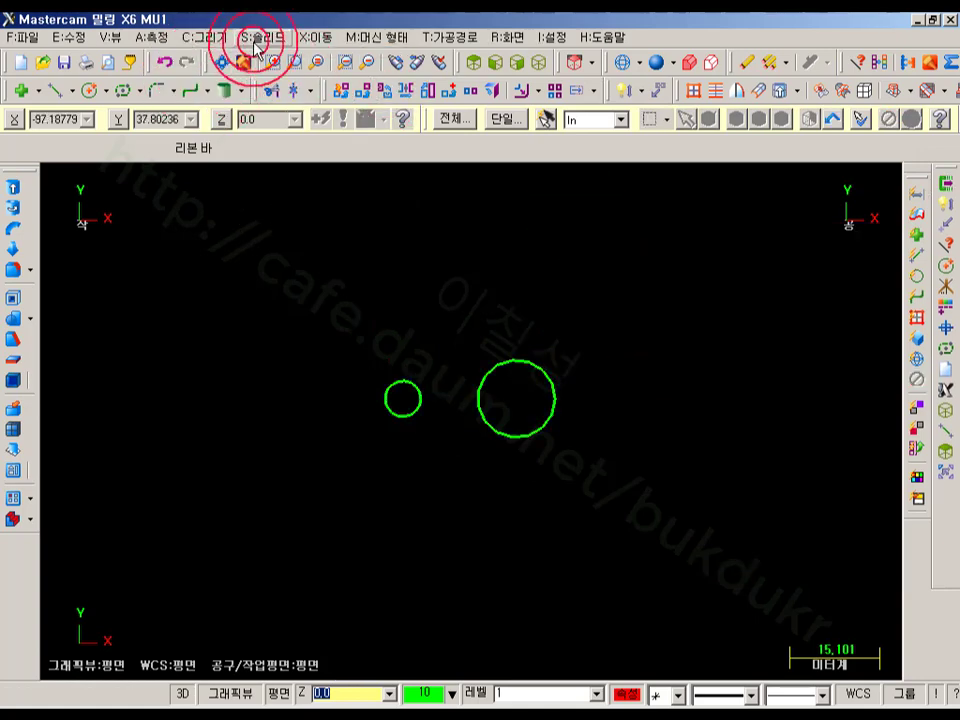
Rotate-copy the small circle about the large circle's centre, making 3 copies at 90° between them.
click(327, 40)
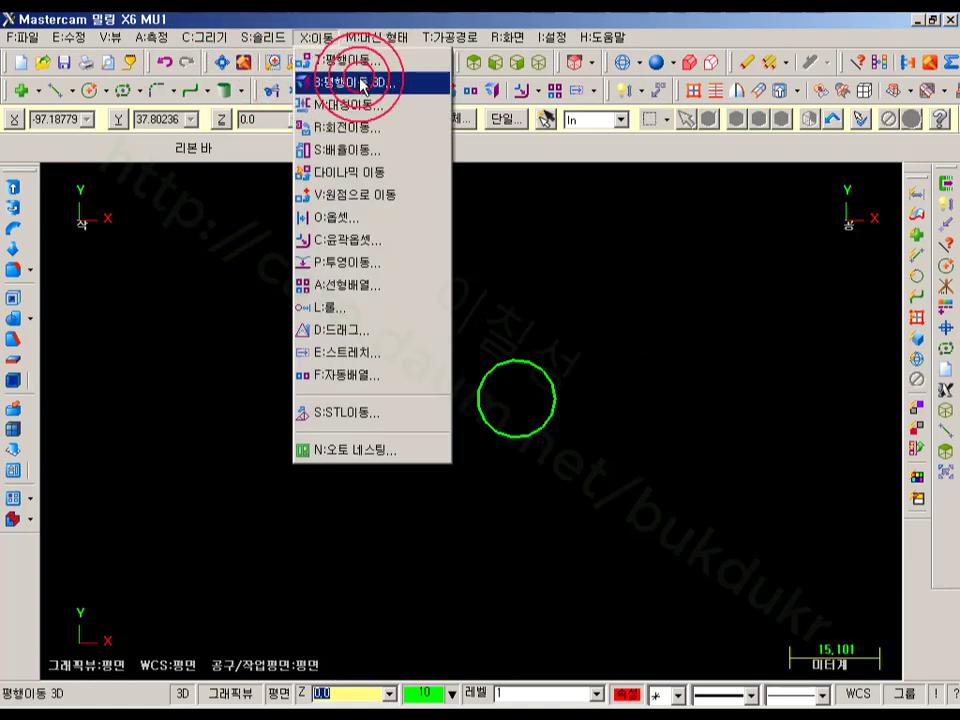
click(363, 137)
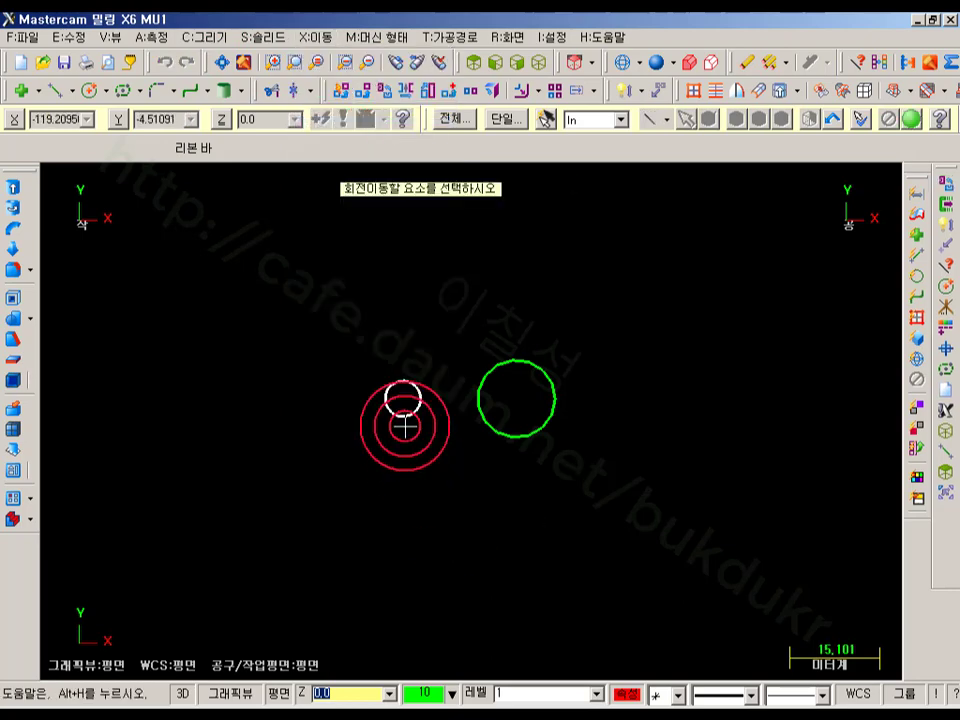
key(Return)
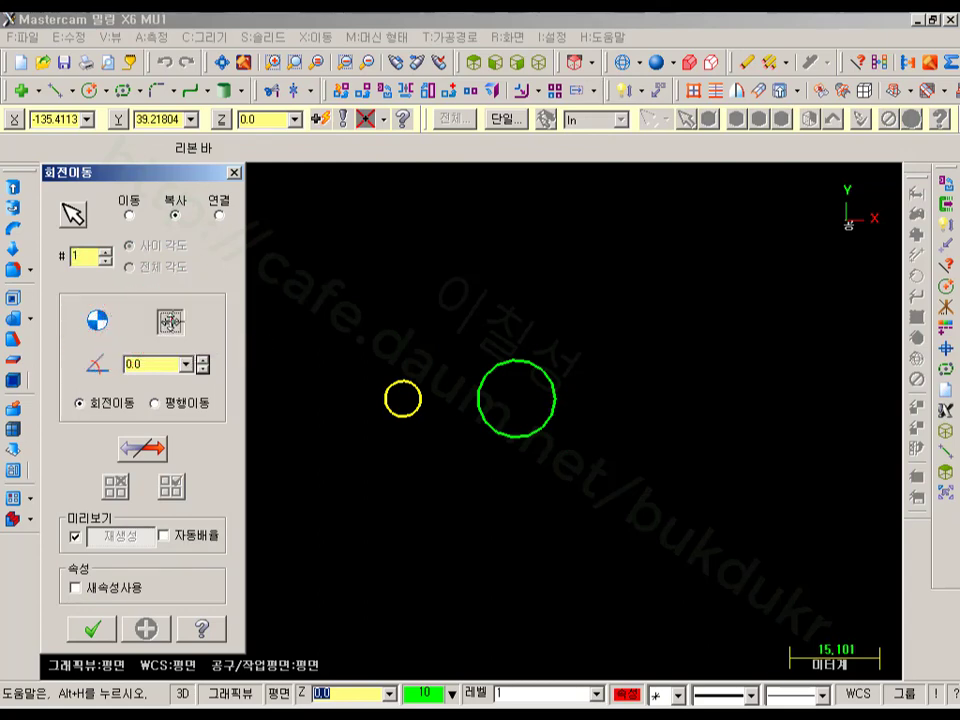
click(172, 320)
click(517, 399)
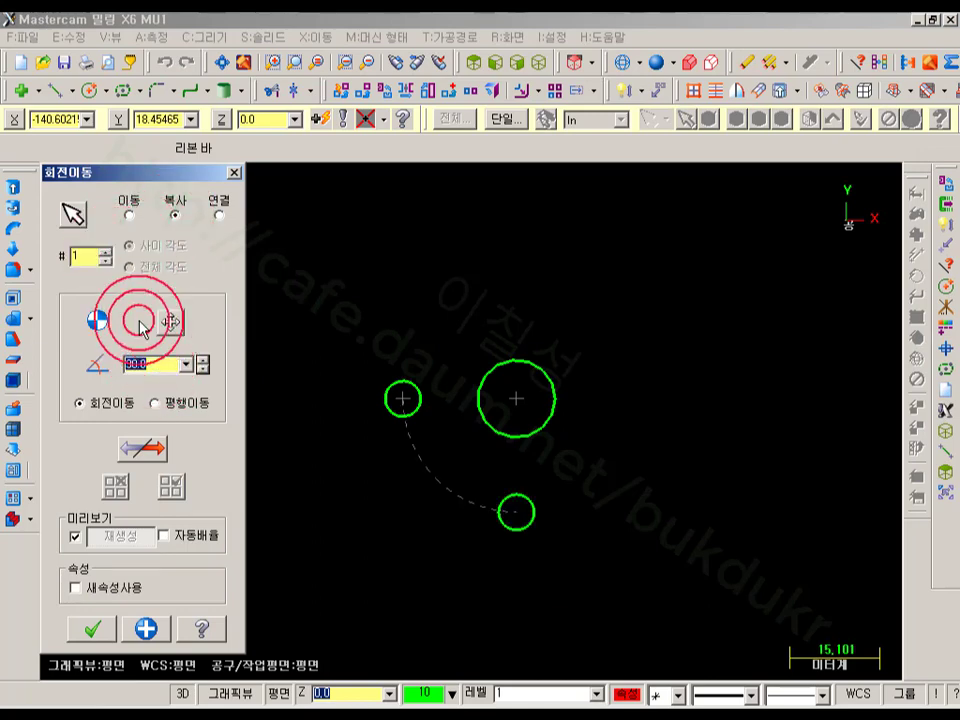
click(105, 253)
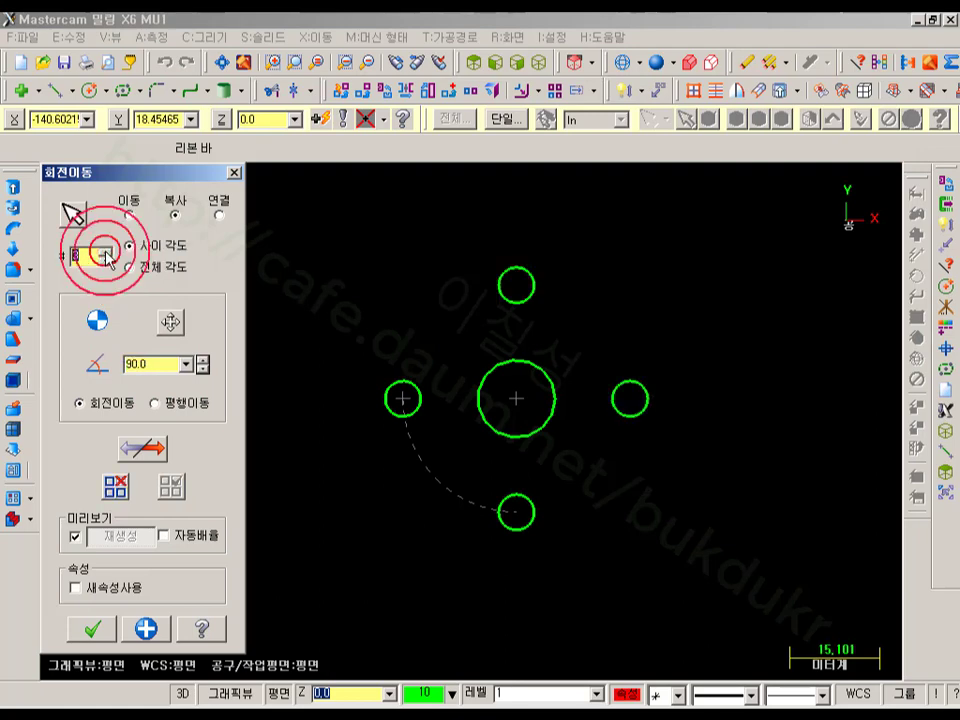
click(94, 632)
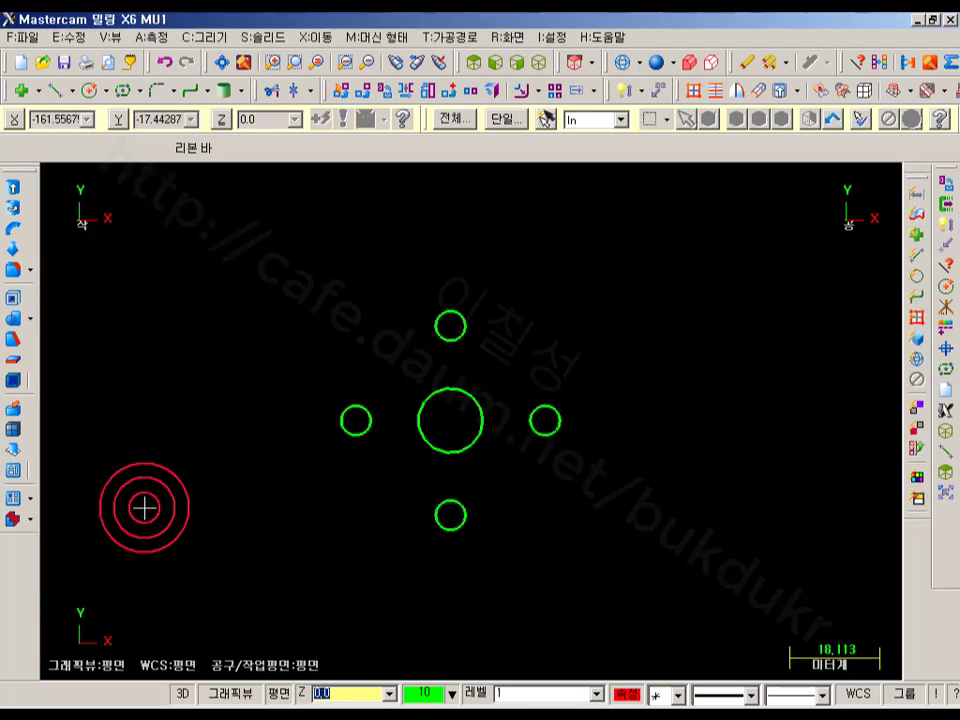
Restore the hidden obround outline and dimensions around the rotated hole pattern.
key(alt+e)
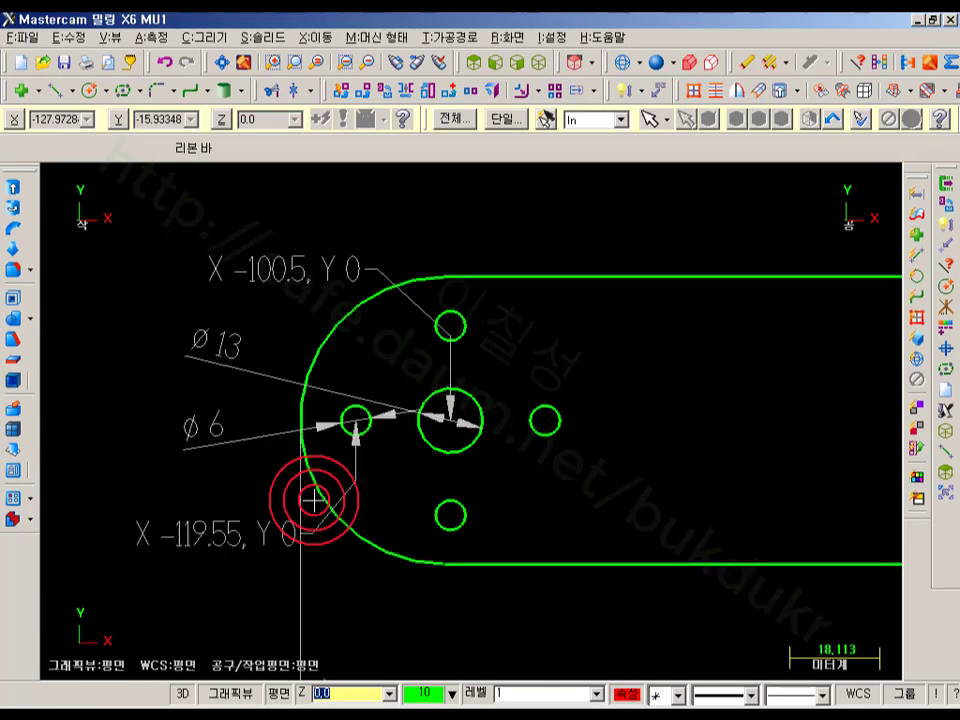
scroll(396, 563, up, 4)
scroll(396, 563, up, 1)
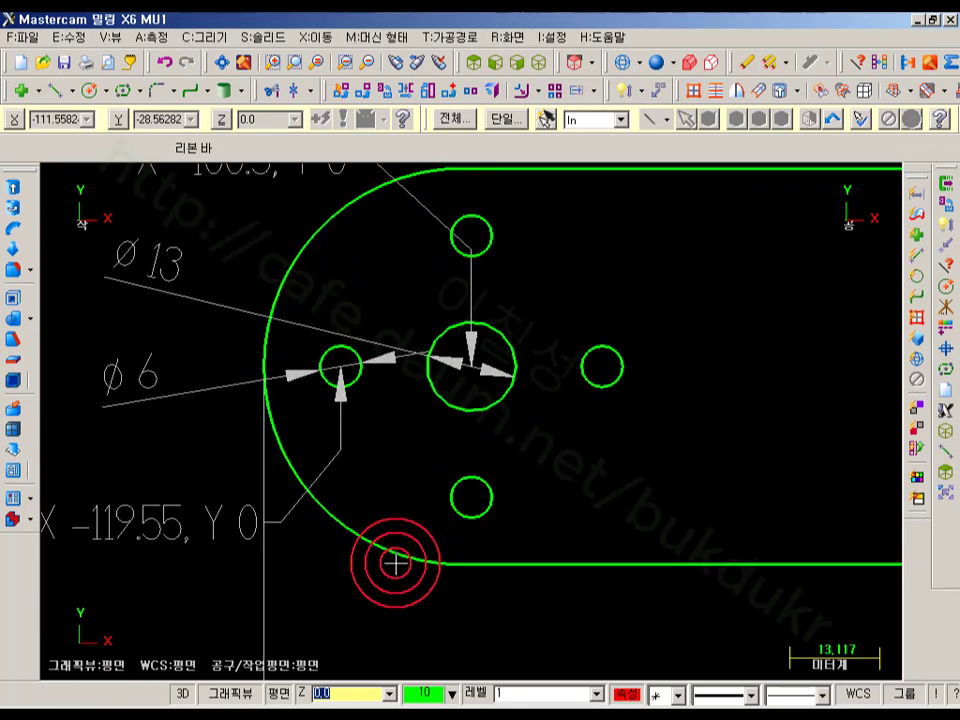
scroll(566, 522, down, 1)
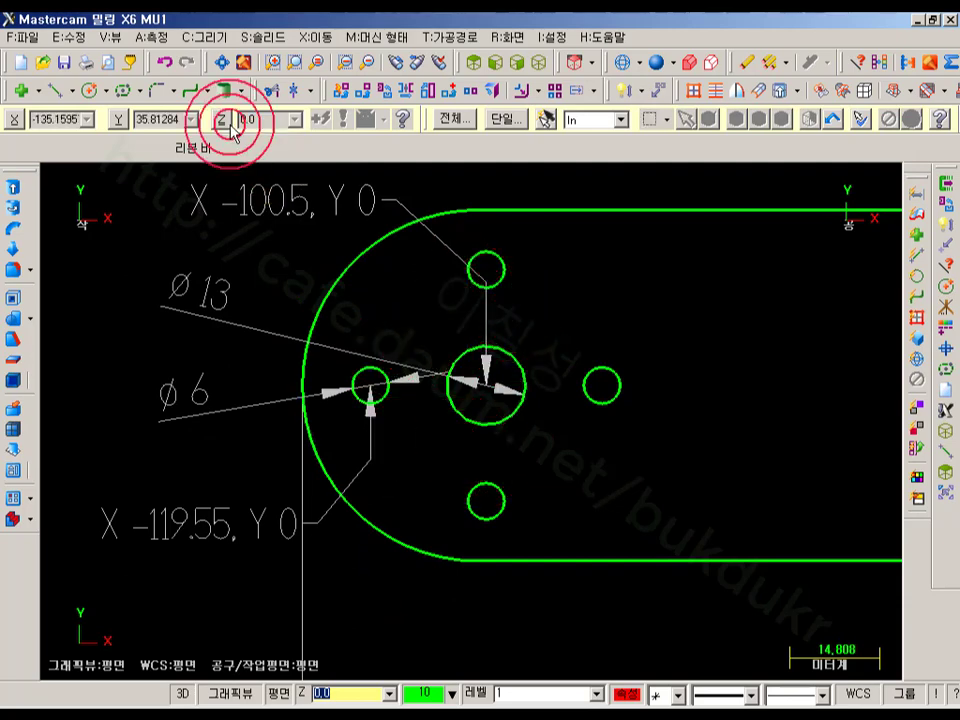
Draw a bolt circle centred on the Ø13 circle, reaching to the centre of the small hole on its right.
click(89, 90)
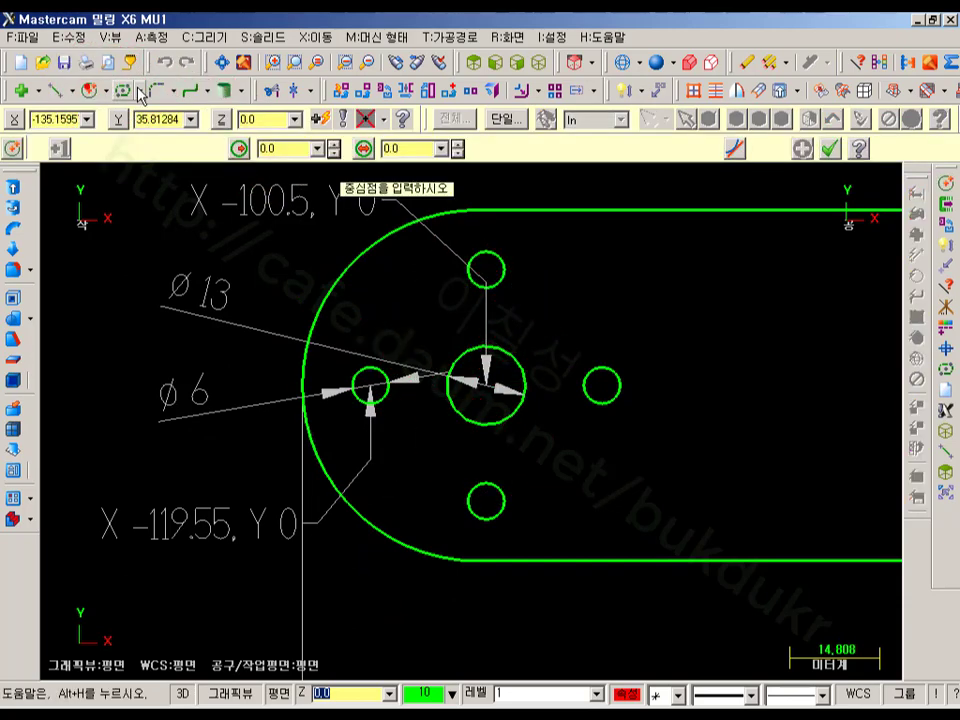
click(487, 386)
click(601, 385)
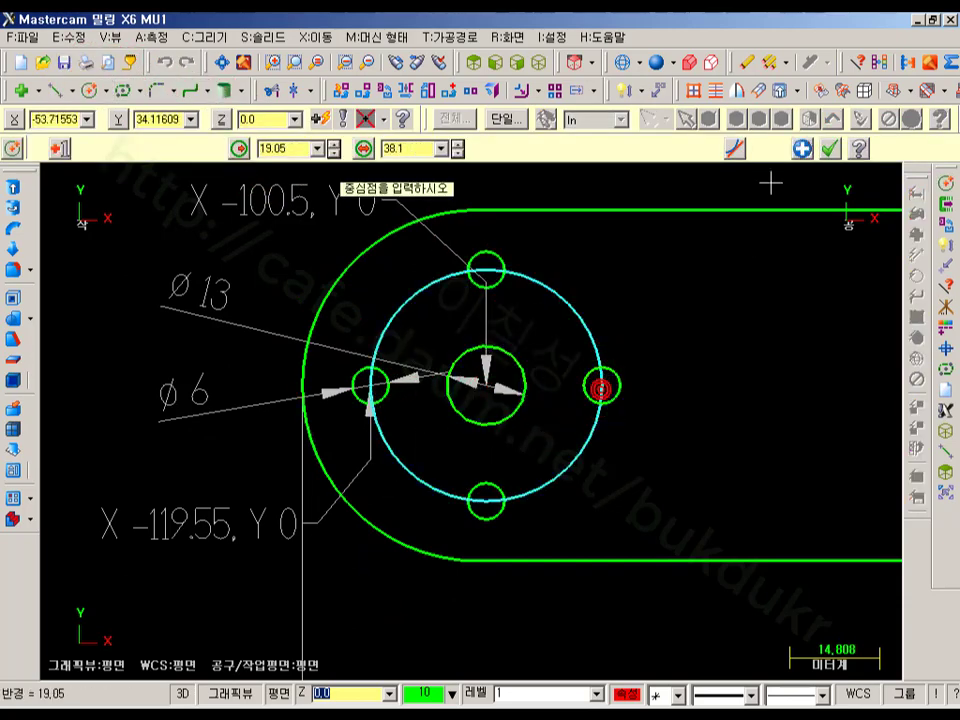
click(830, 148)
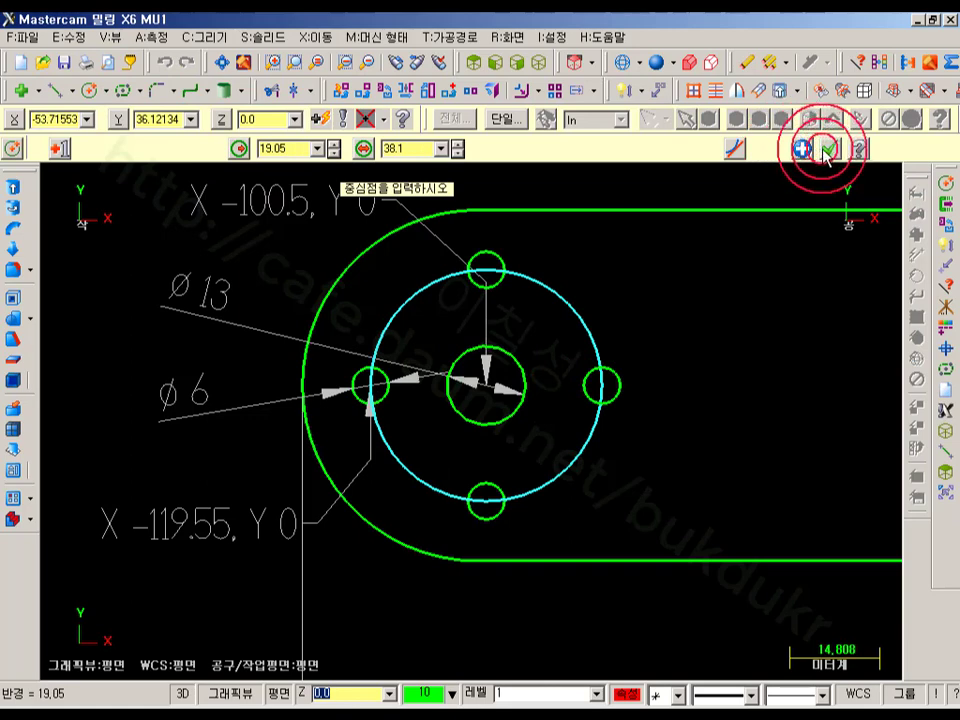
Give the new bolt circle a dash-dot line style and the thinnest line width.
click(736, 697)
click(718, 643)
click(787, 697)
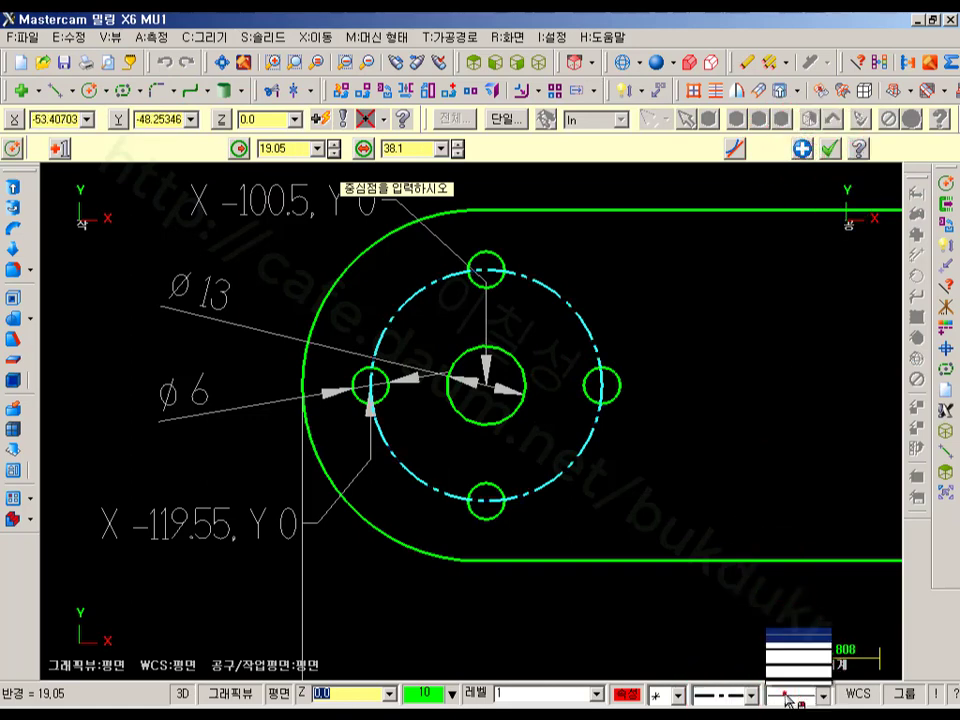
click(790, 640)
click(830, 148)
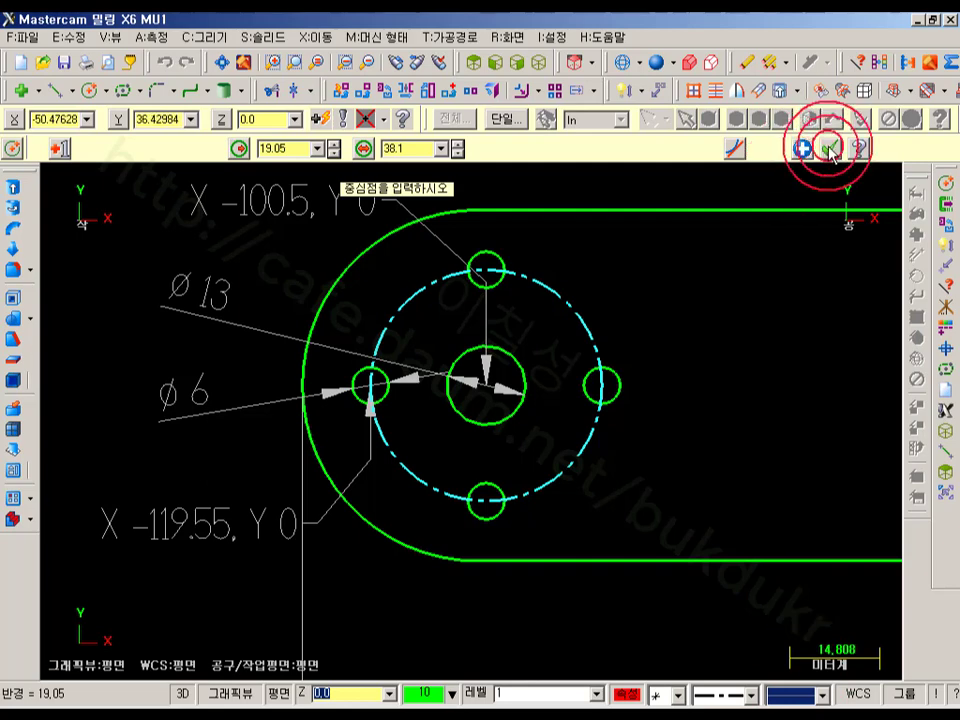
Add a vertical smart diameter dimension to the dash-dot bolt circle, placing it to the right of the hole pattern.
scroll(480, 315, up, 2)
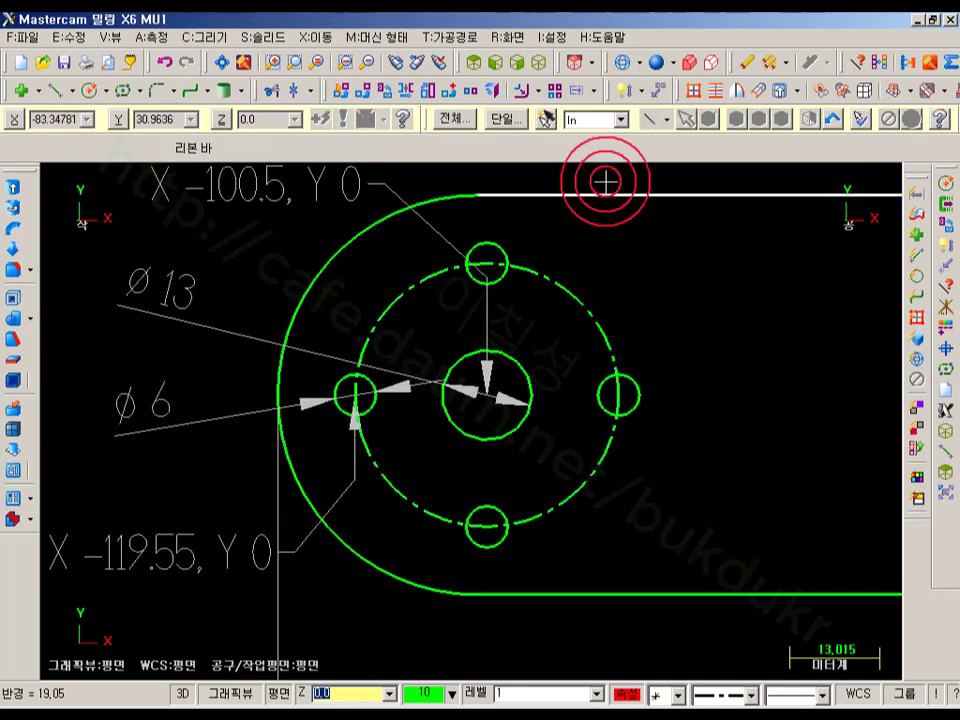
click(622, 93)
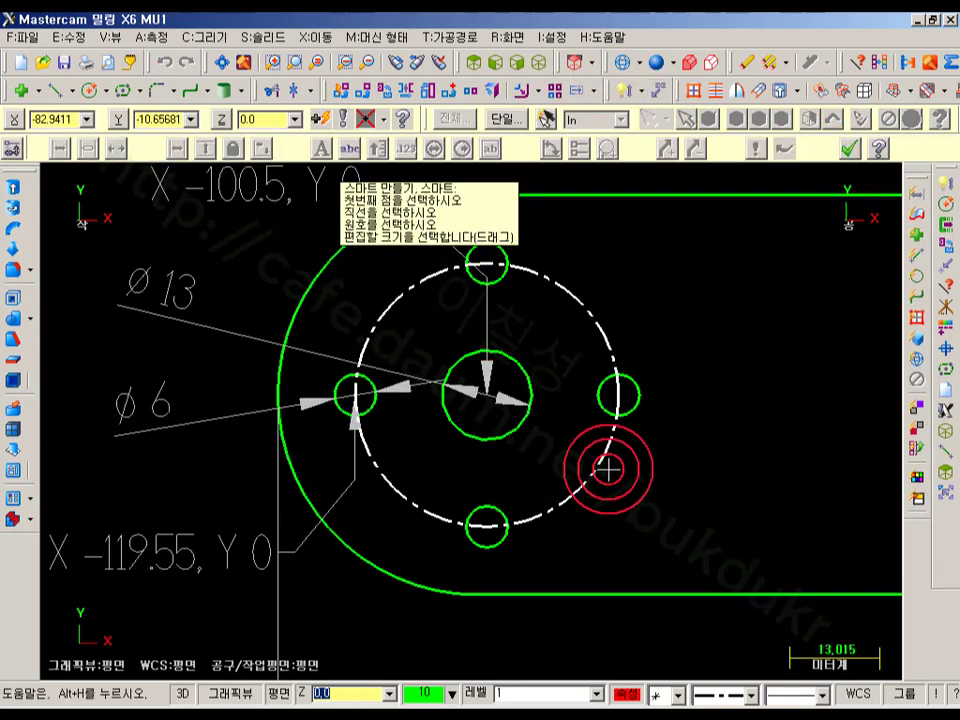
click(605, 466)
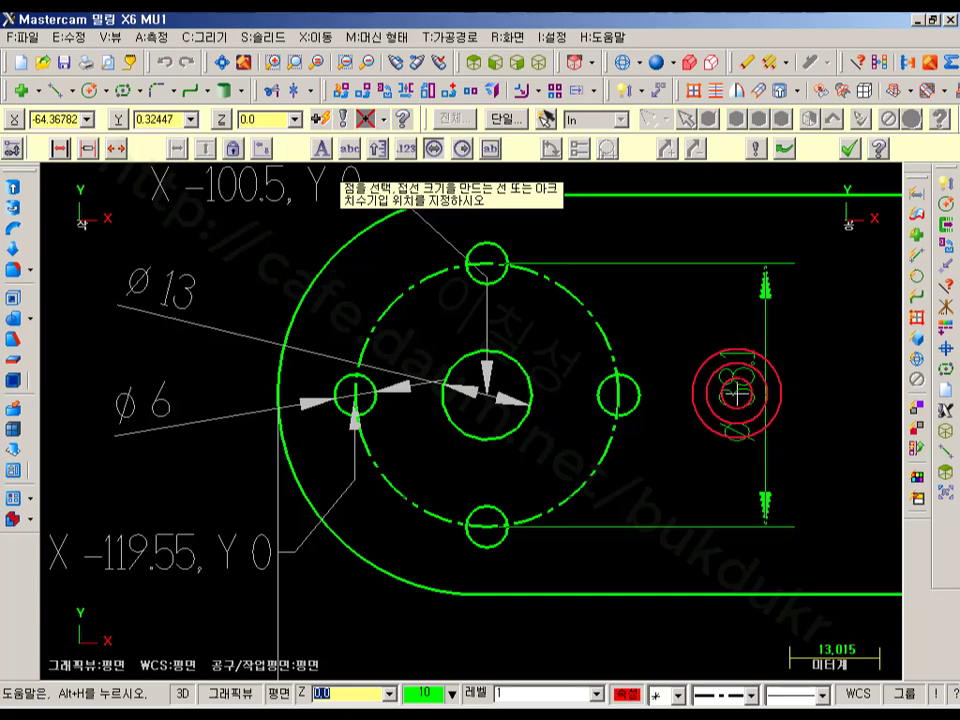
click(700, 392)
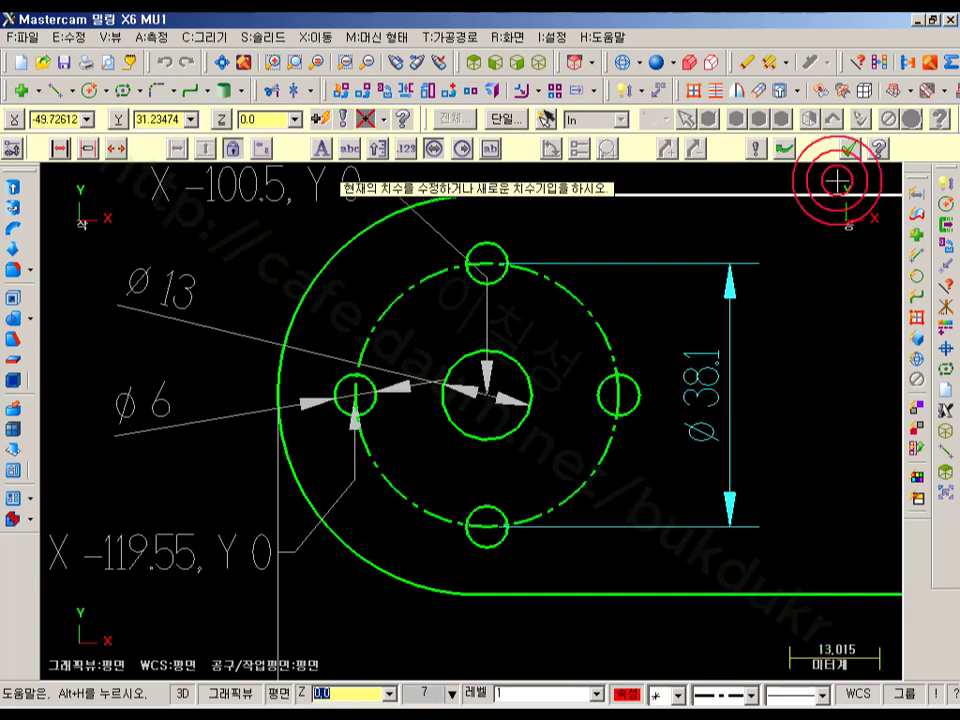
key(Escape)
Change the dash-dot bolt circle's attributes to match its diameter dimension, using the dimension as the reference entity.
scroll(463, 342, down, 1)
click(561, 303)
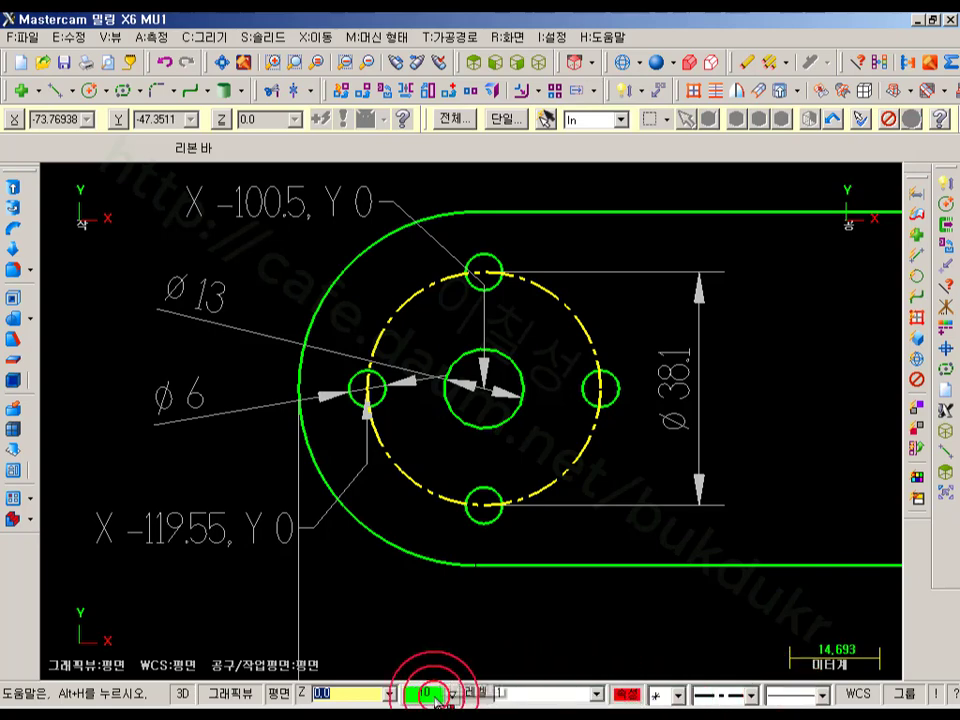
click(628, 695)
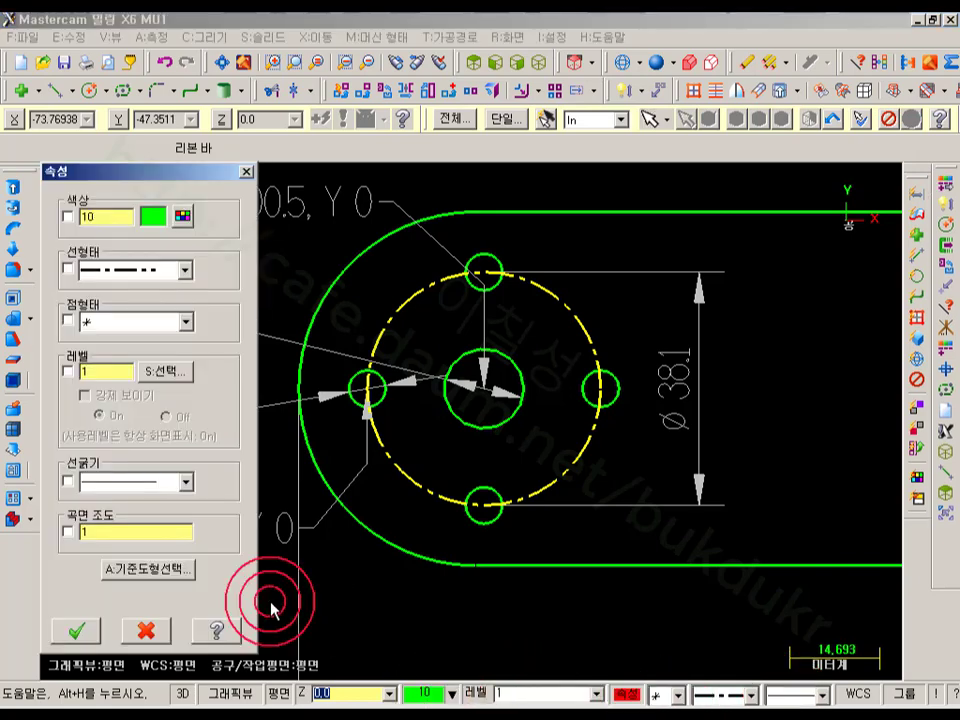
click(165, 569)
click(607, 272)
click(76, 630)
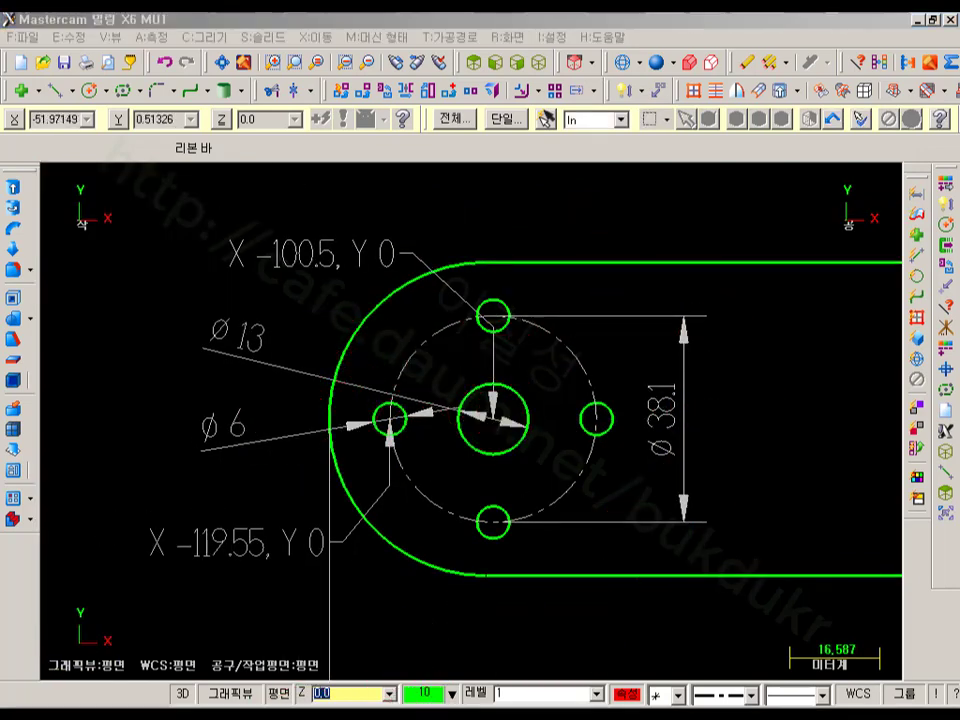
Consult the part drawing and draw a solid-line 9 mm diameter circle at about X -50.6, Y 13.4, right of the bolt-circle dimension.
click(261, 718)
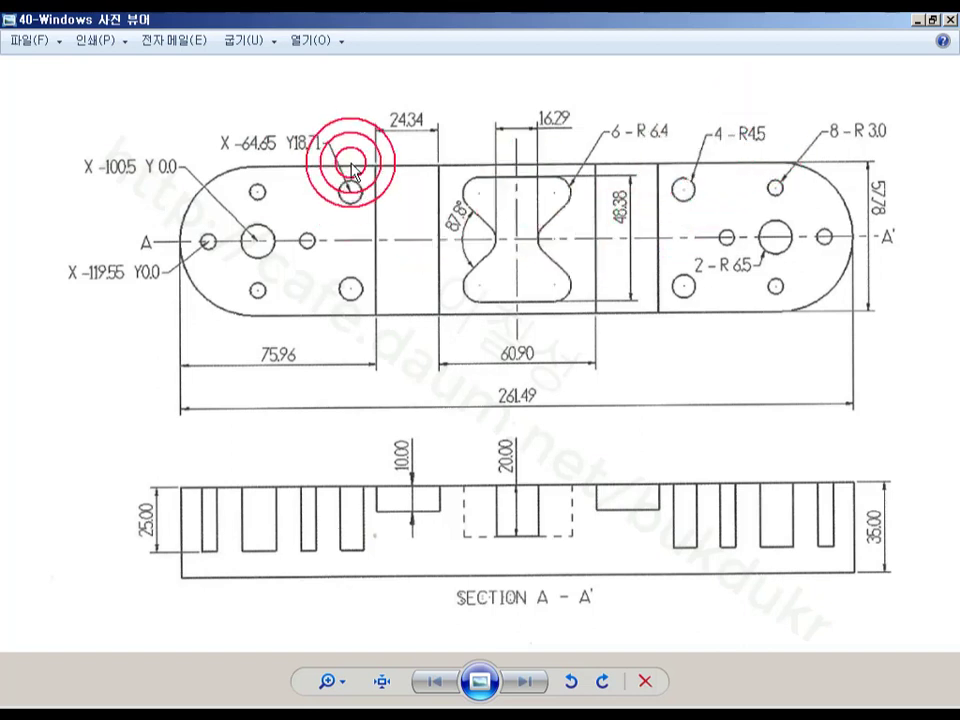
click(211, 716)
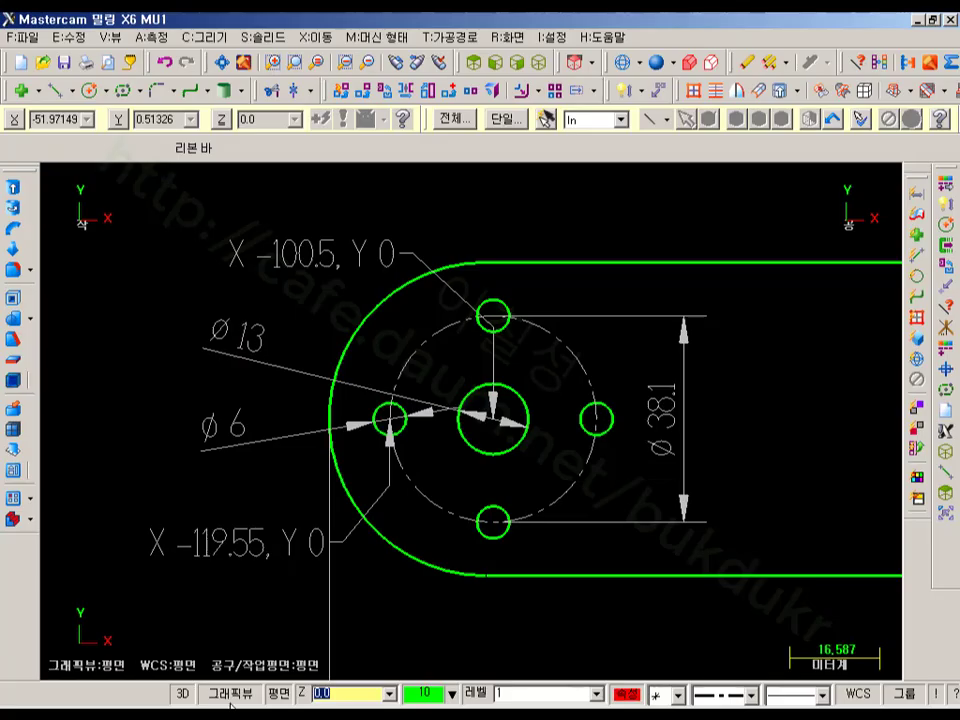
scroll(264, 305, down, 2)
click(88, 90)
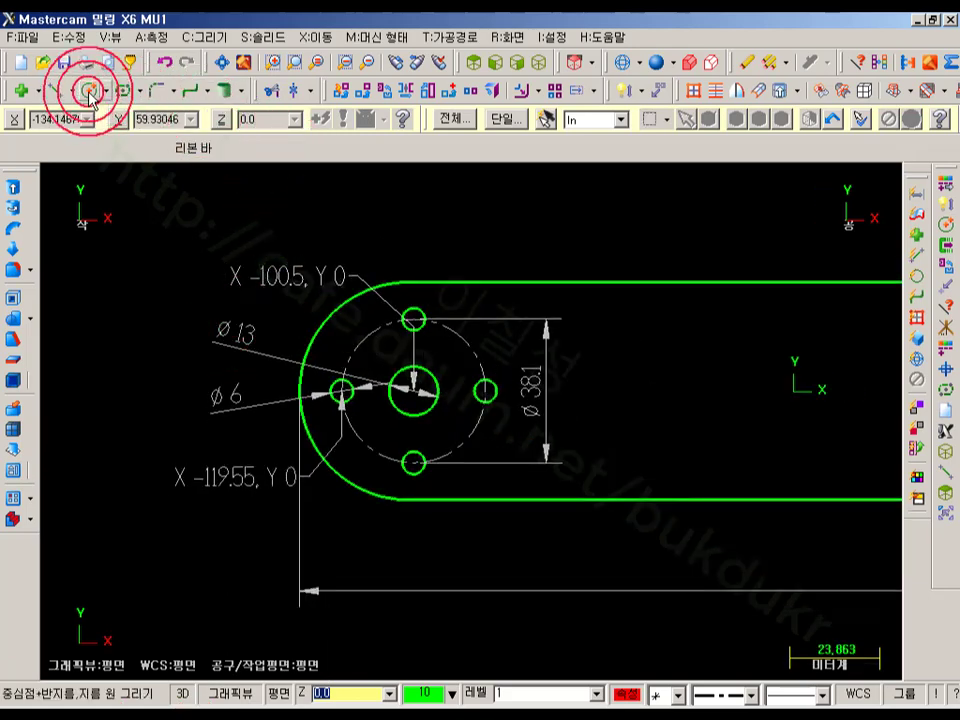
click(413, 152)
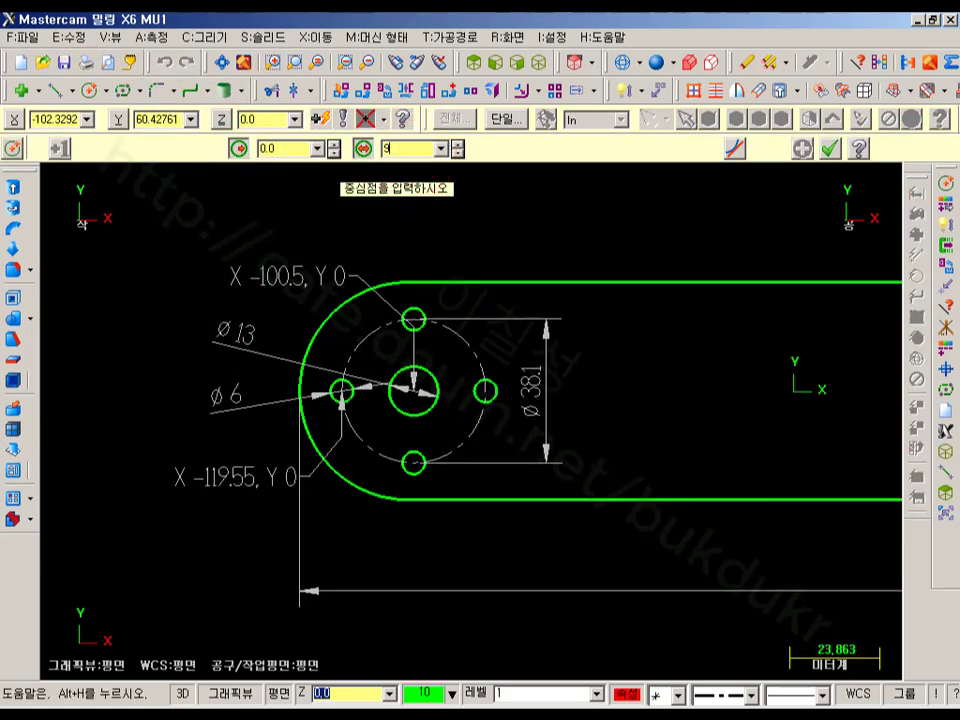
click(605, 339)
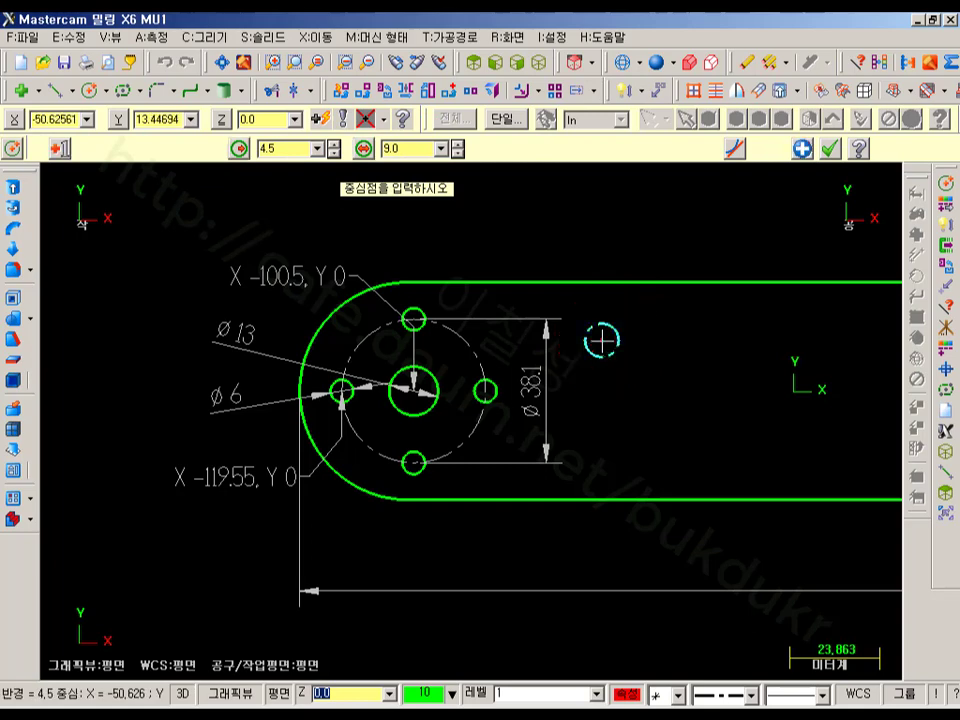
click(722, 693)
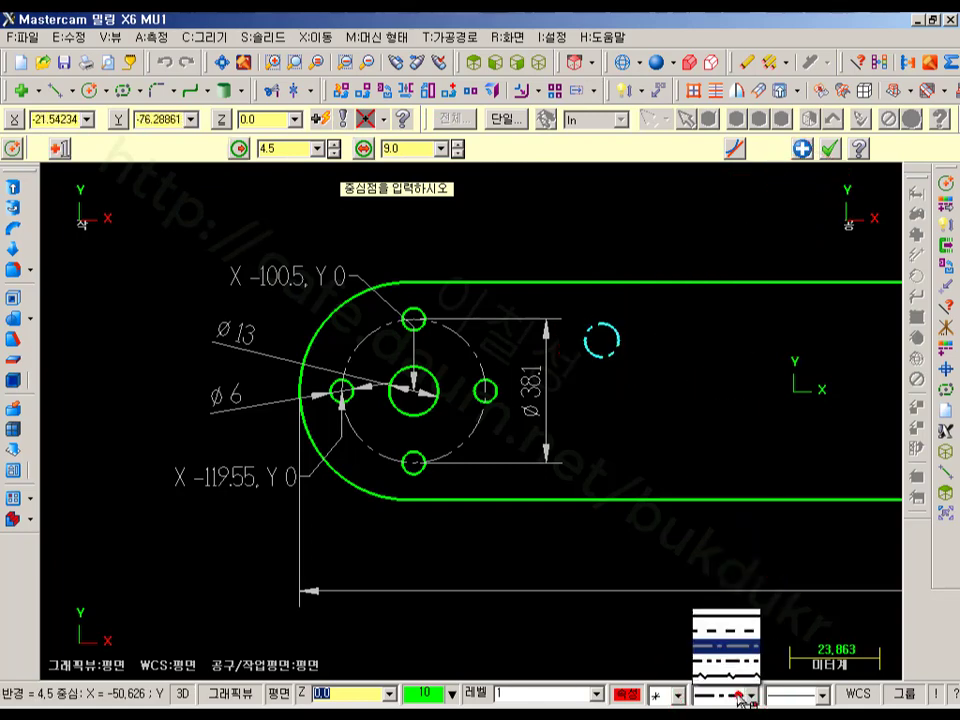
click(730, 628)
click(829, 148)
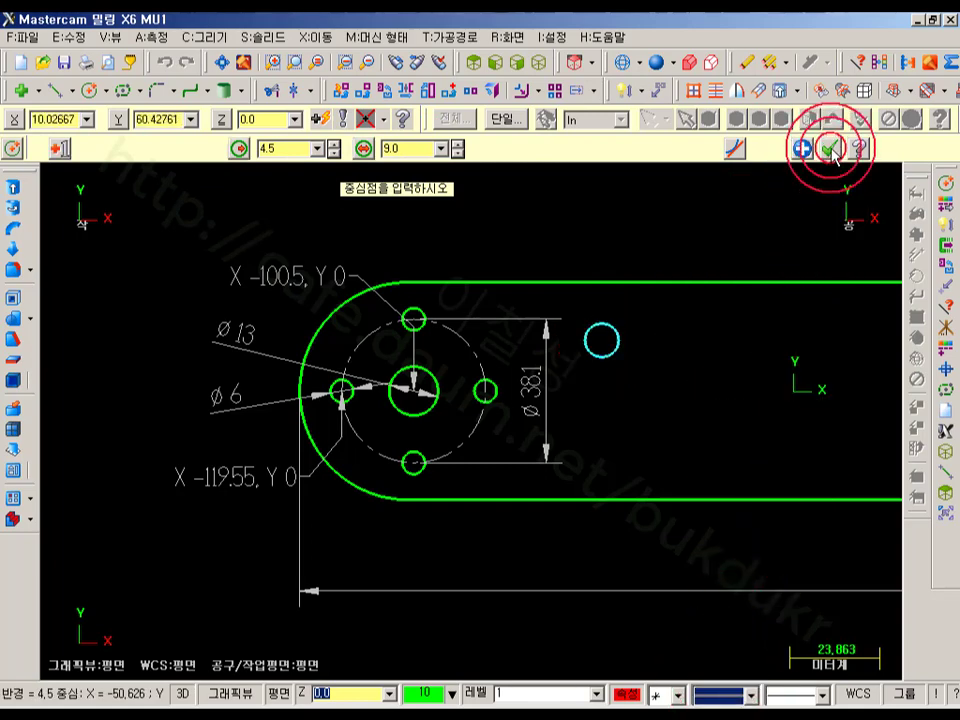
Move the new 9 mm circle's centre to X -64.65, Y 18.71, taking the coordinates from the part drawing.
scroll(643, 392, up, 1)
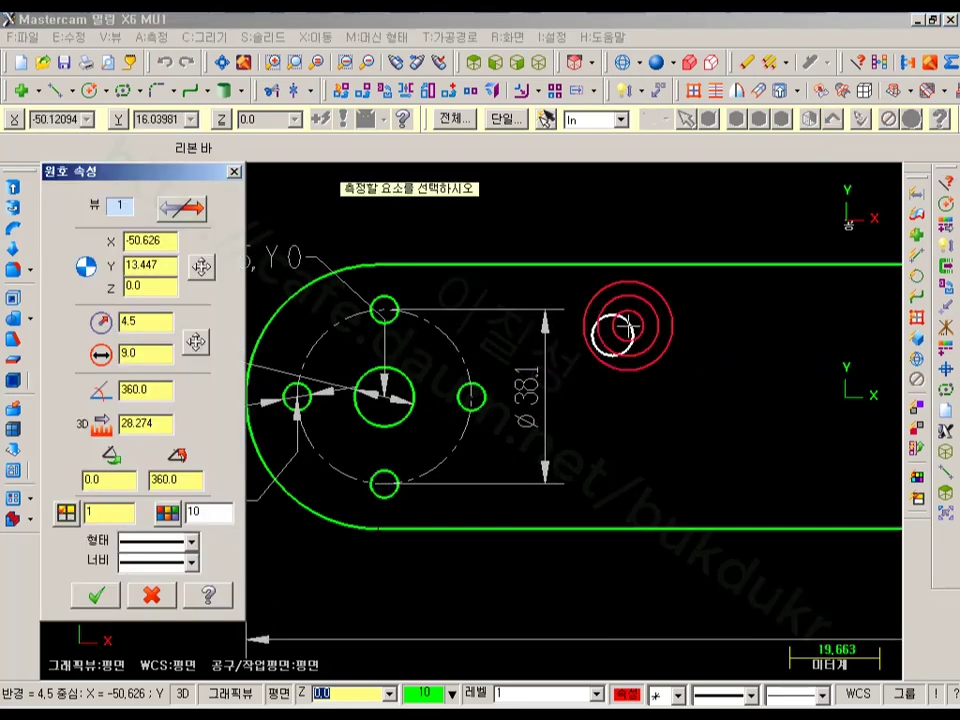
drag(170, 165, 821, 88)
click(820, 176)
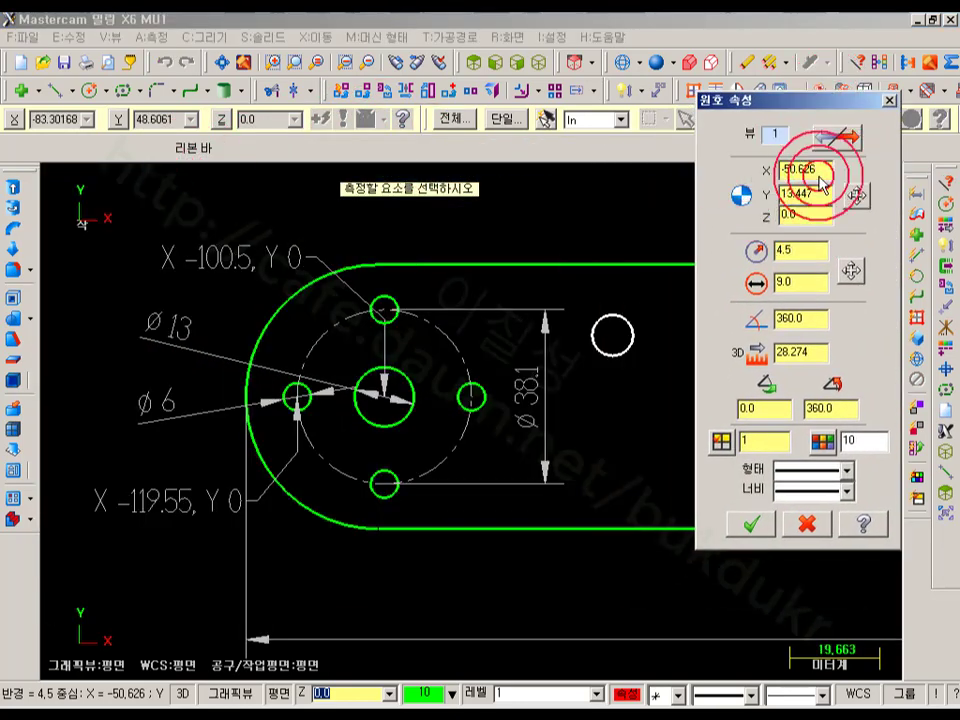
click(264, 717)
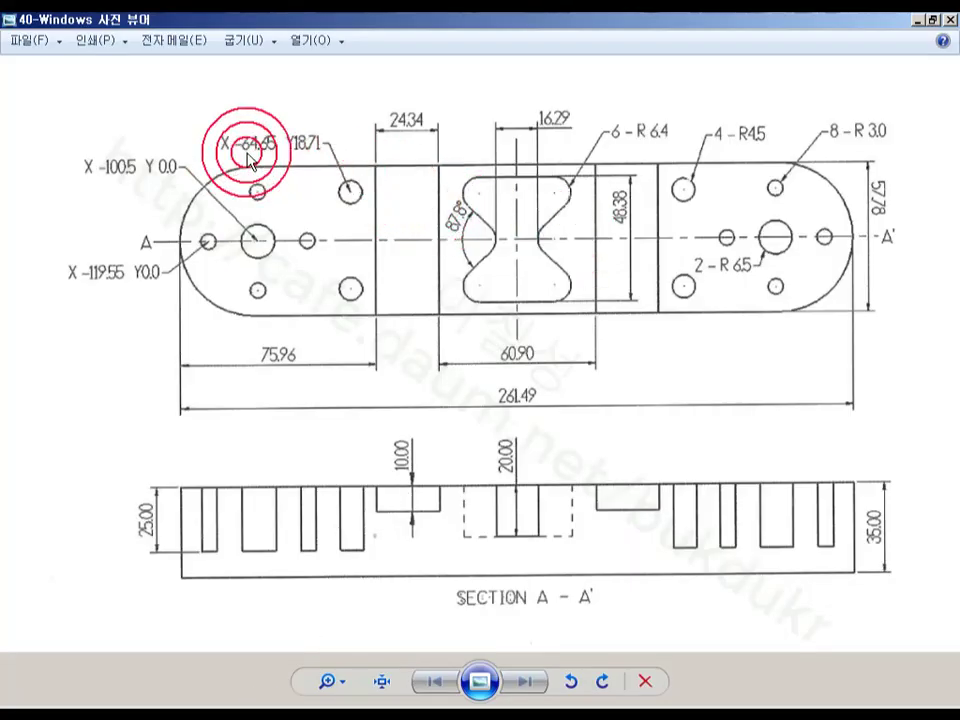
click(921, 22)
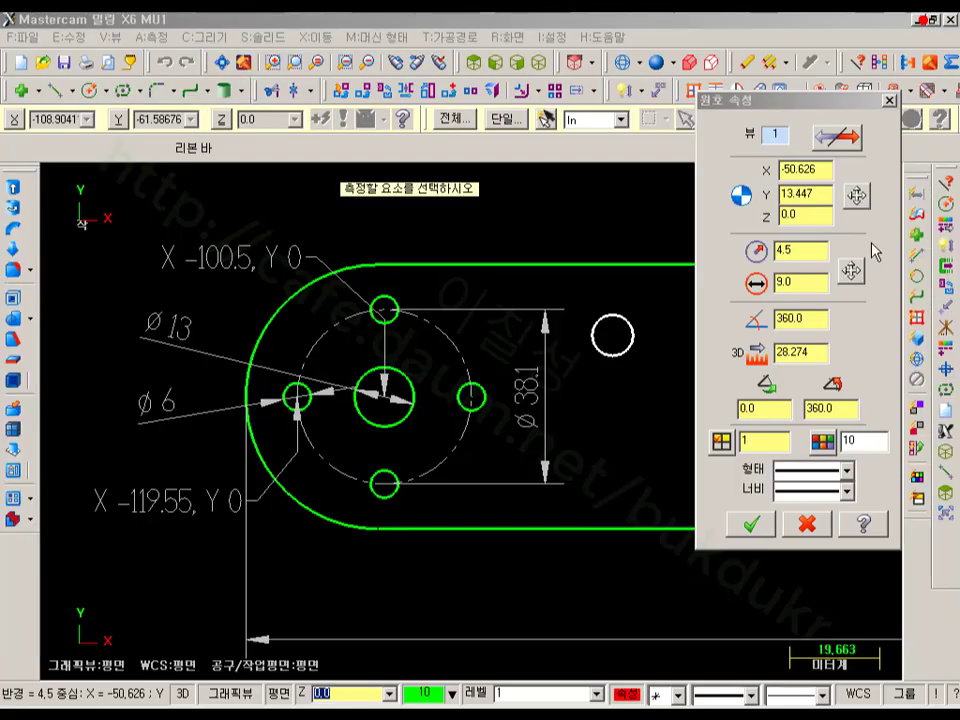
double_click(789, 172)
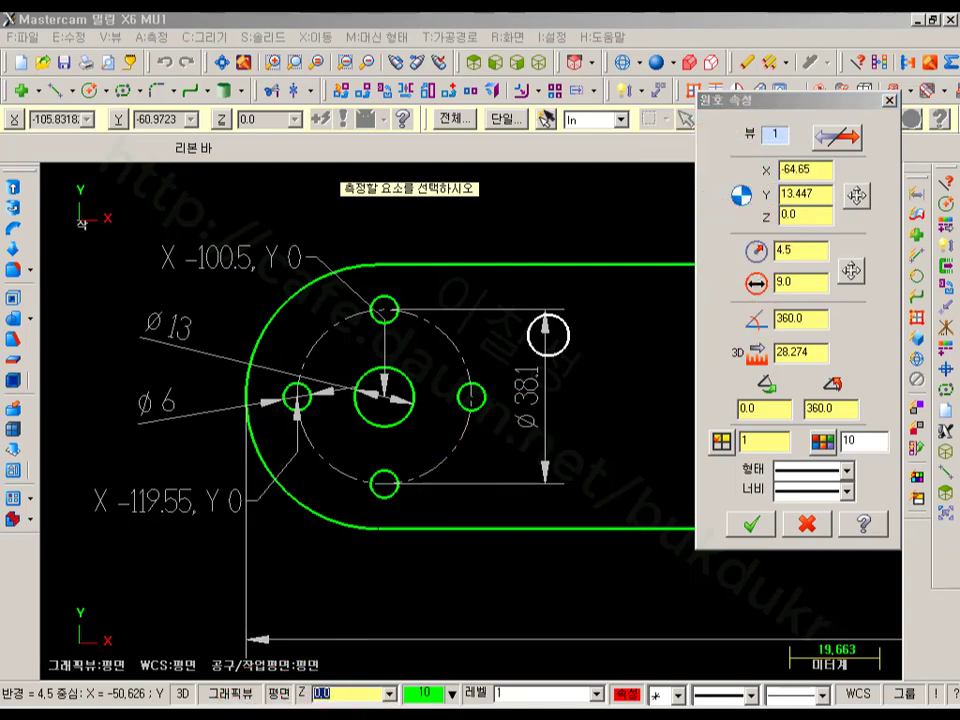
click(258, 710)
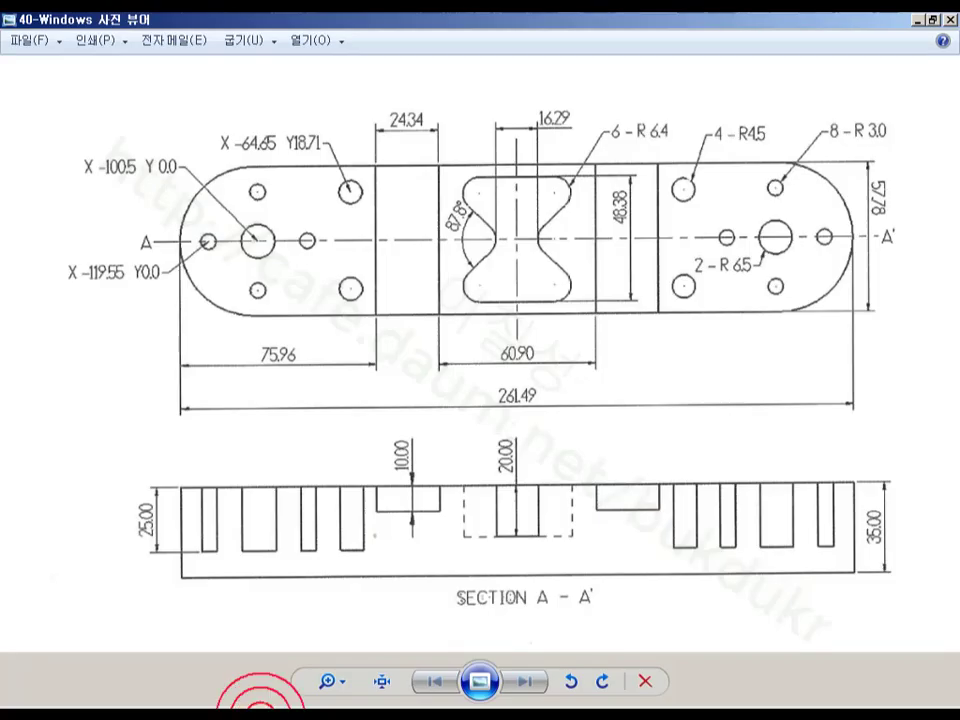
click(260, 713)
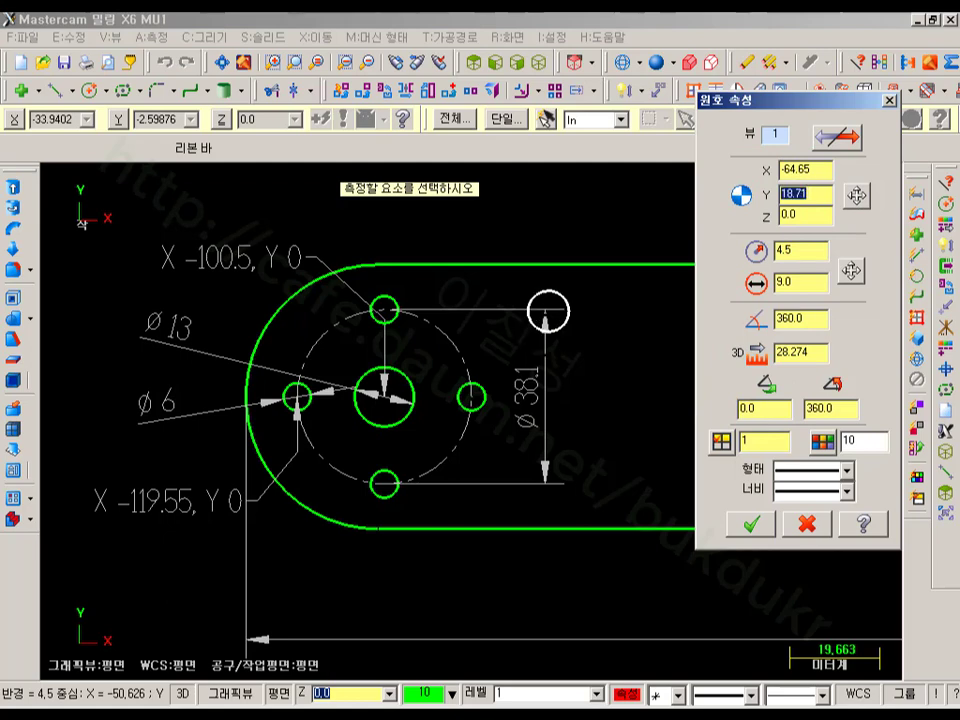
click(751, 523)
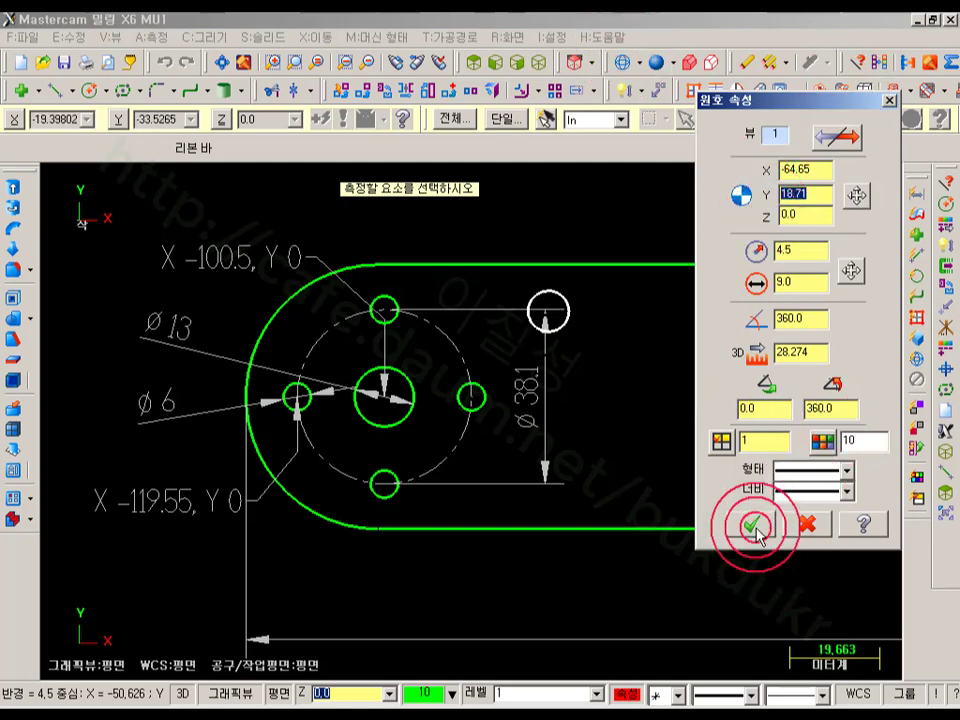
Mirror the 9 mm circle as a copy about the horizontal axis at Y 0.
scroll(675, 318, up, 1)
scroll(665, 312, up, 1)
click(540, 302)
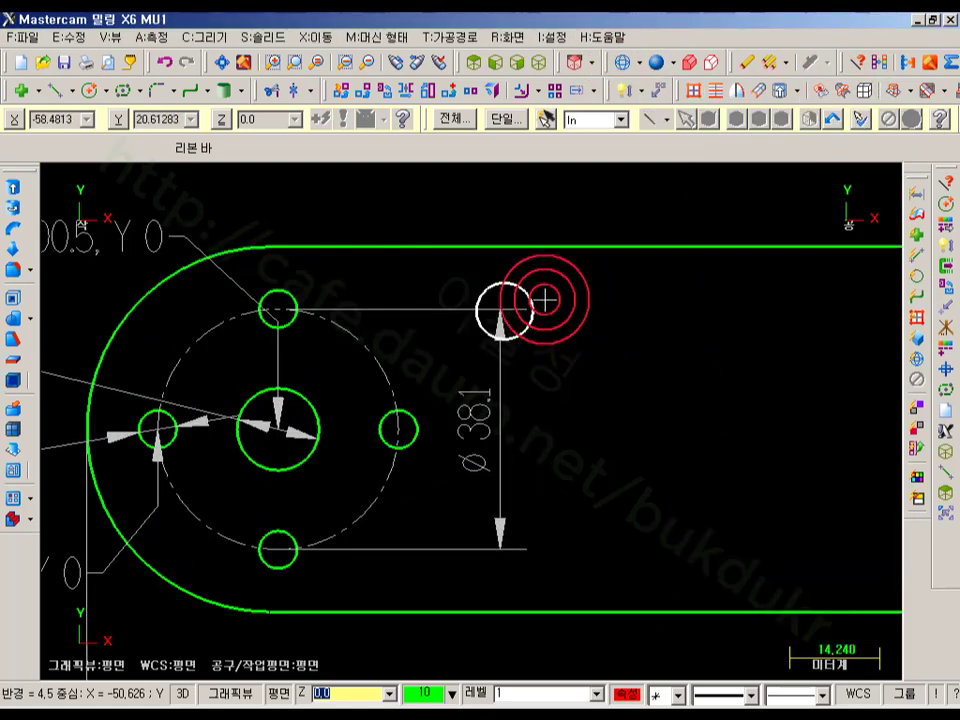
click(368, 119)
click(407, 90)
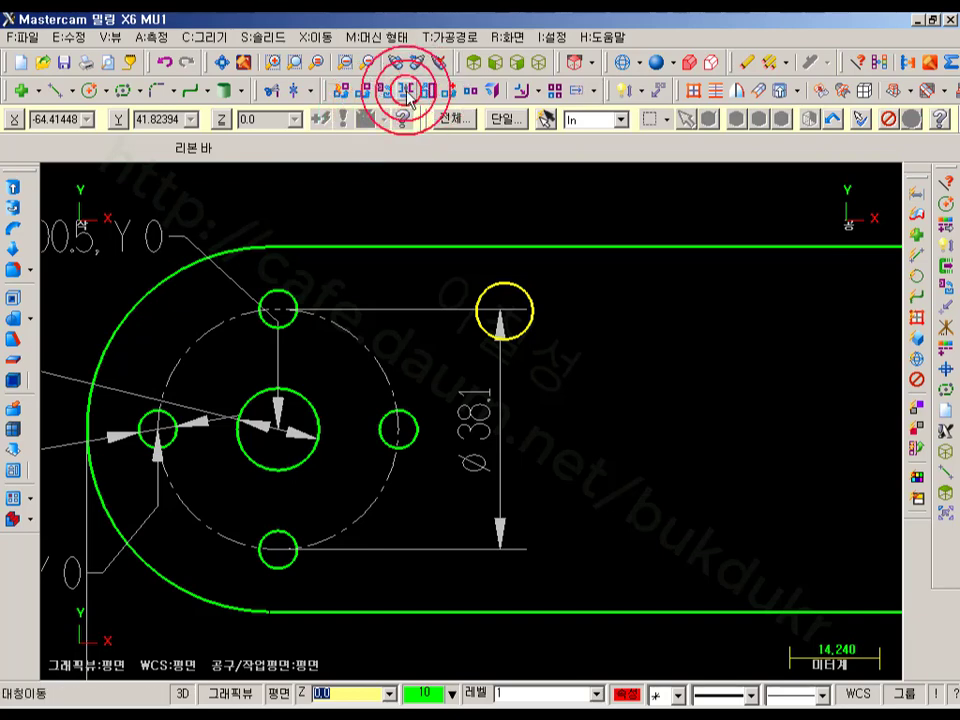
click(137, 287)
click(76, 267)
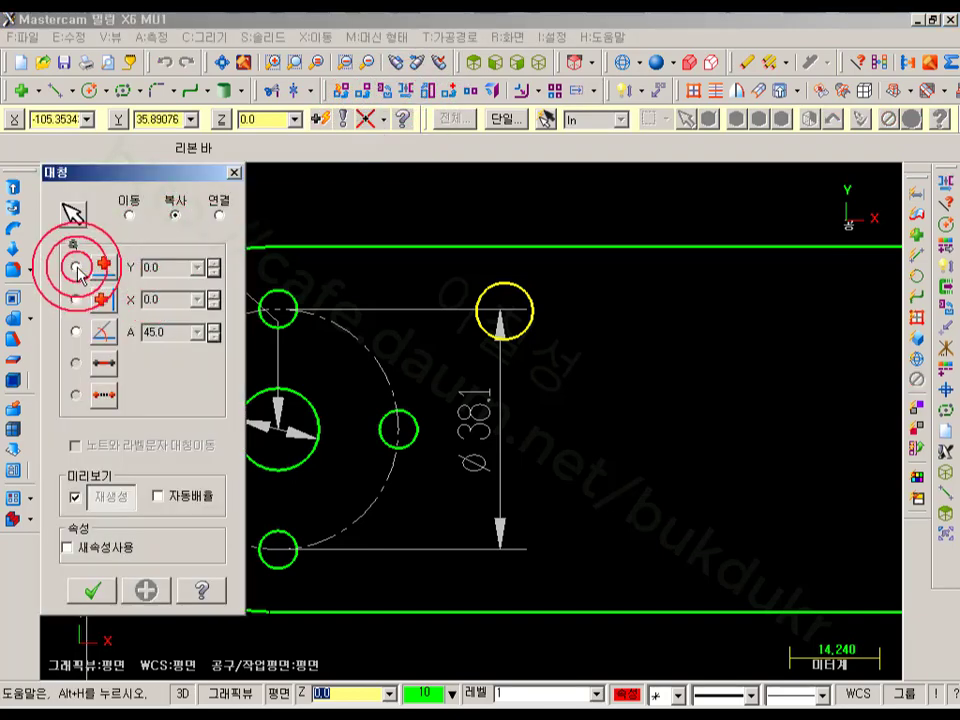
click(158, 266)
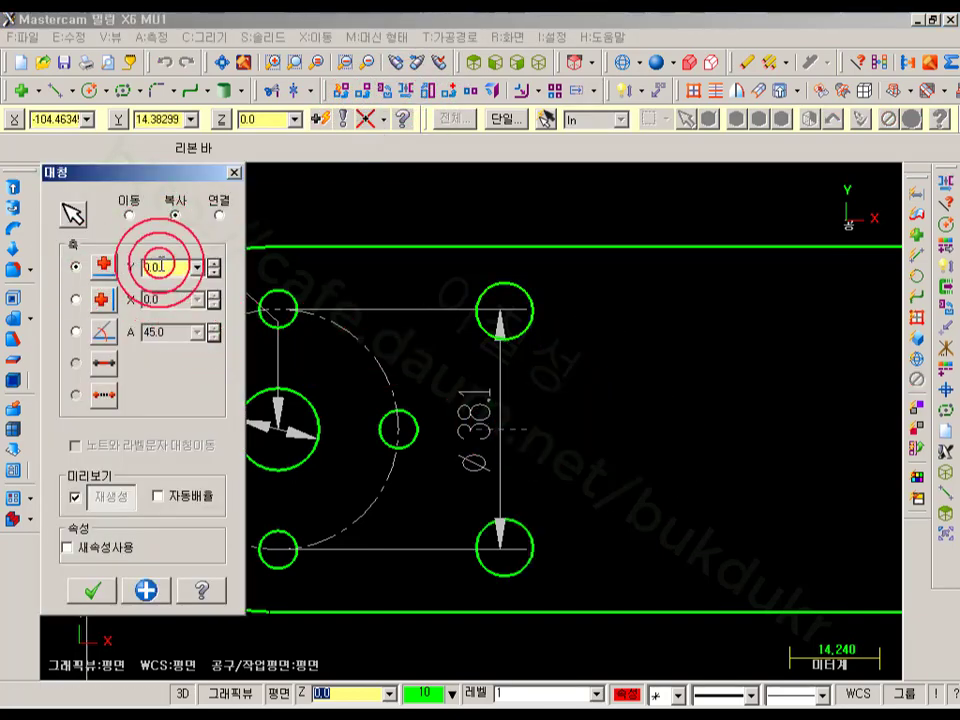
click(91, 590)
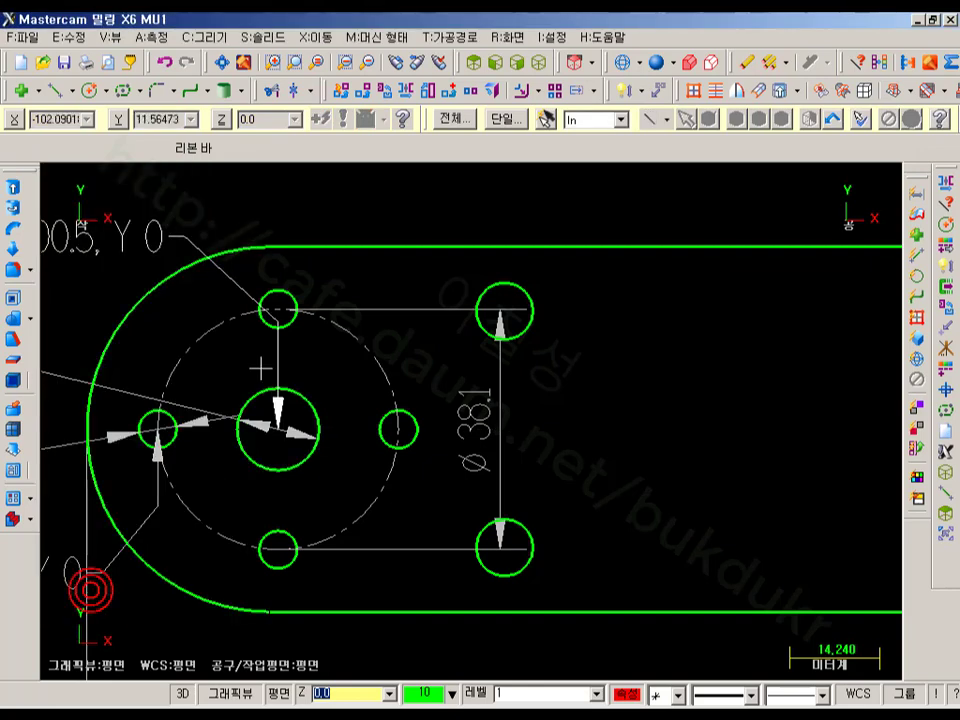
Reposition the bolt circle's 38.1 diameter dimension so its text sits above the plate outline.
scroll(325, 320, down, 2)
click(618, 93)
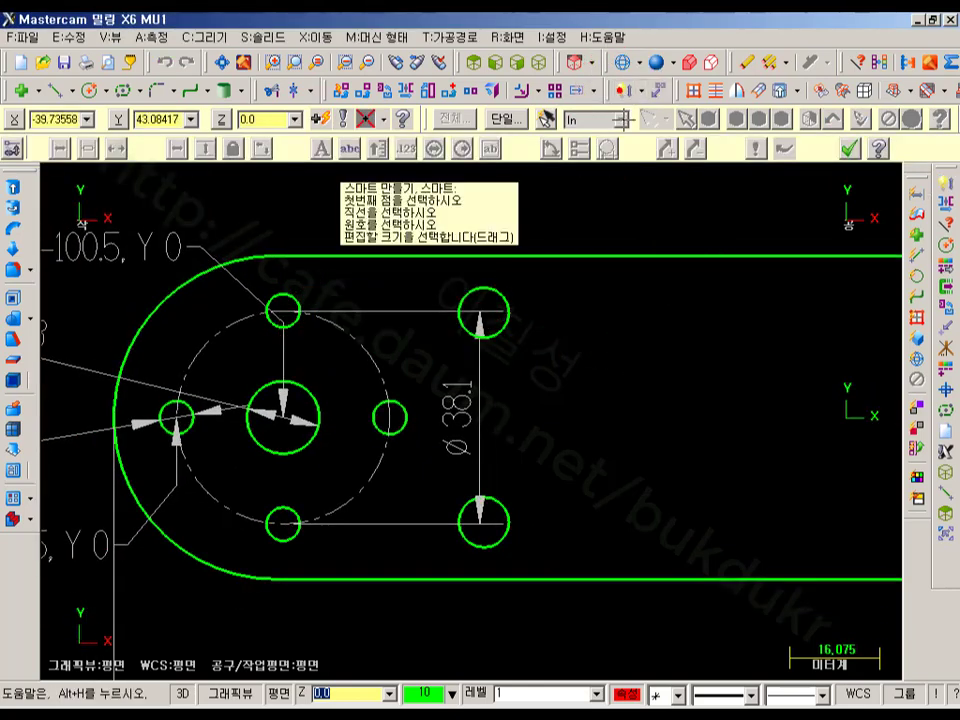
click(468, 400)
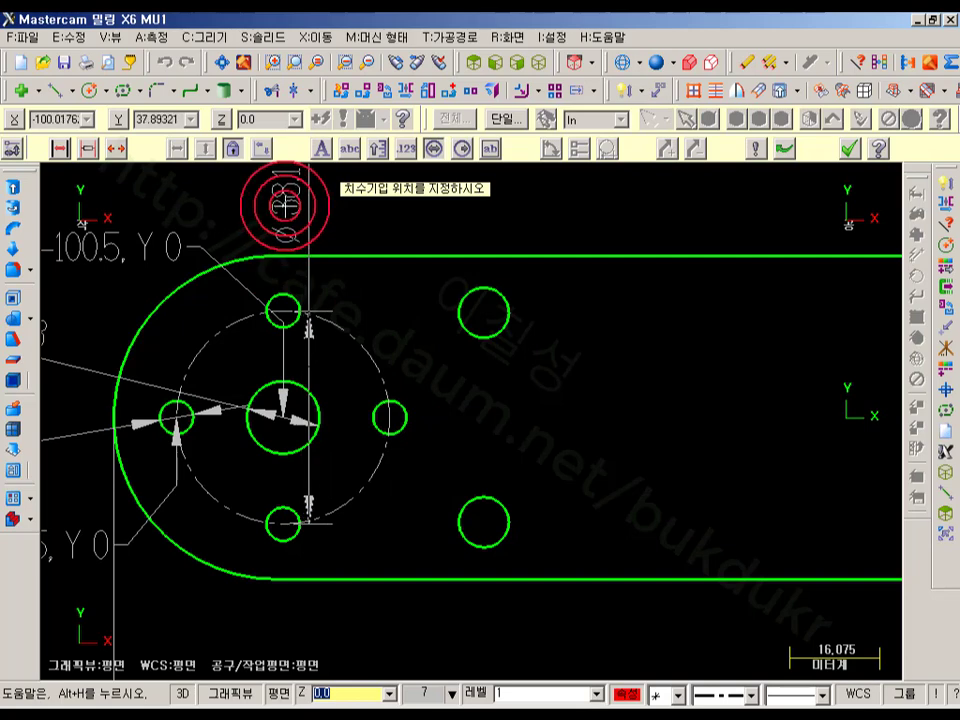
click(290, 210)
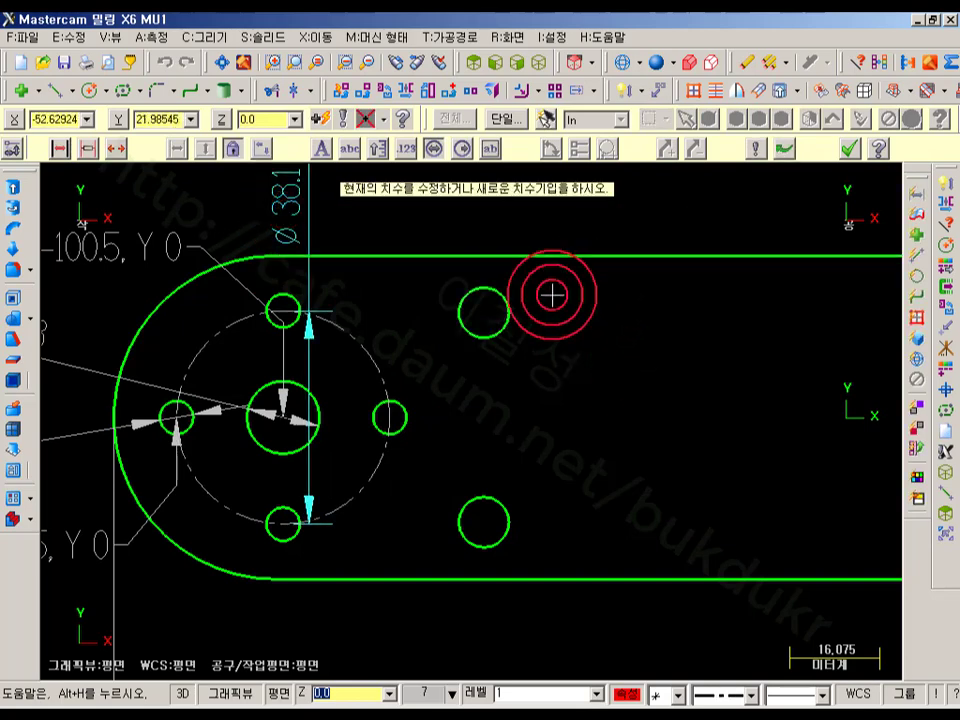
Add a diameter dimension above the outline and a centre-coordinate label on the right for the upper 9 mm hole.
click(508, 300)
click(639, 222)
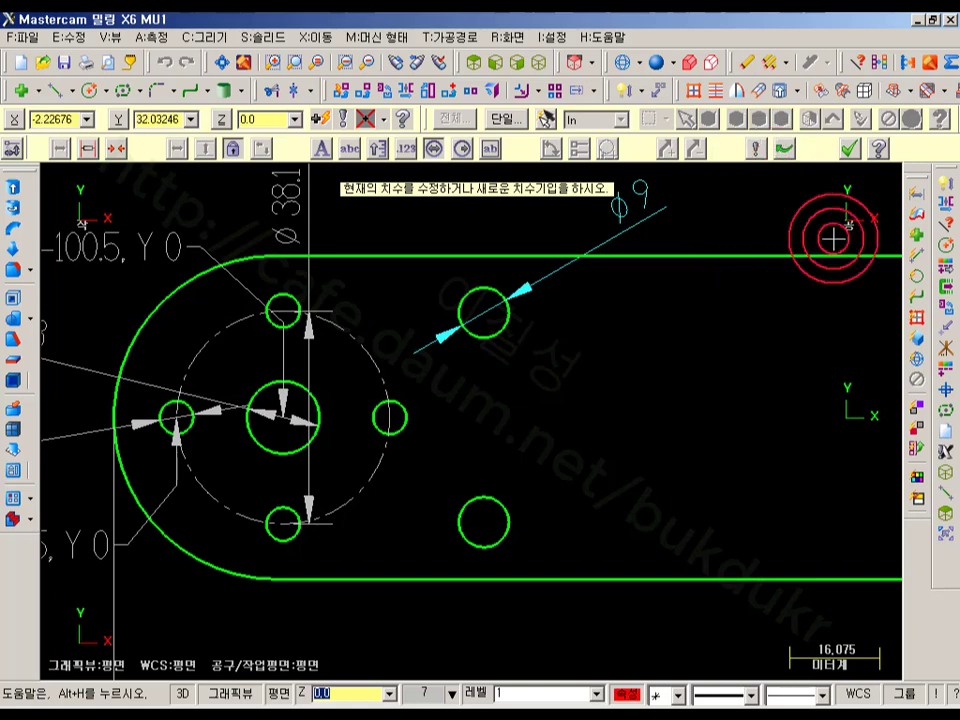
click(947, 316)
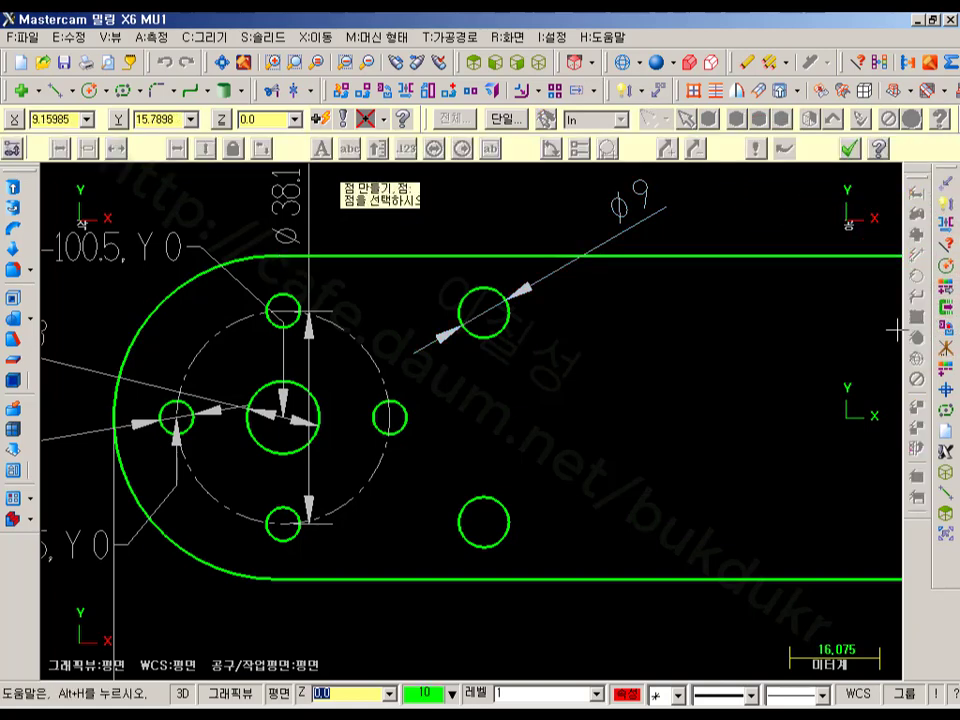
click(482, 316)
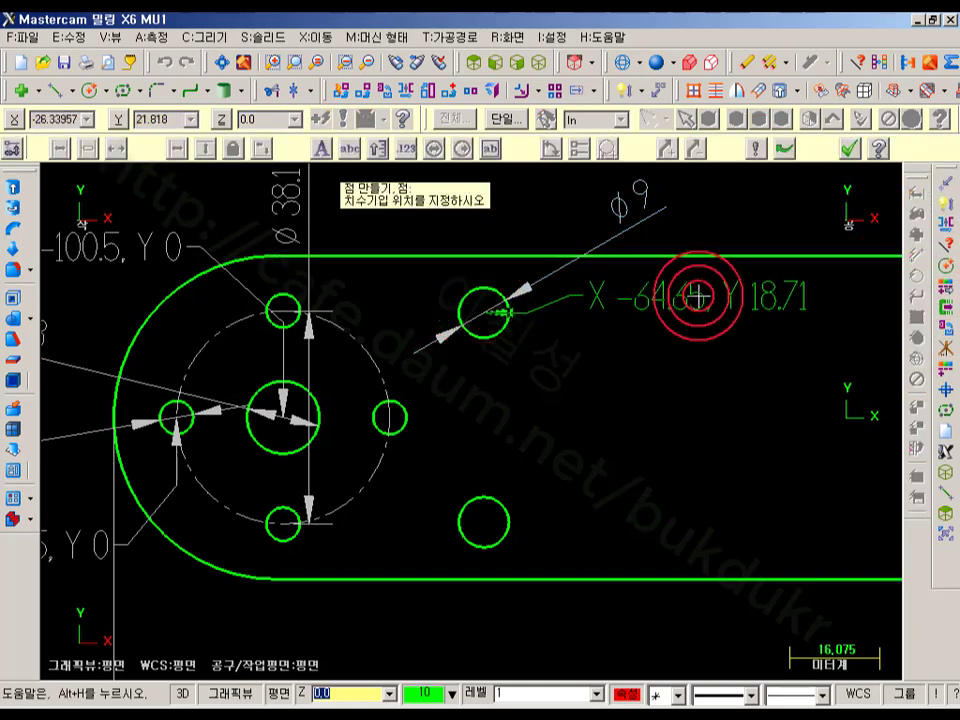
click(705, 289)
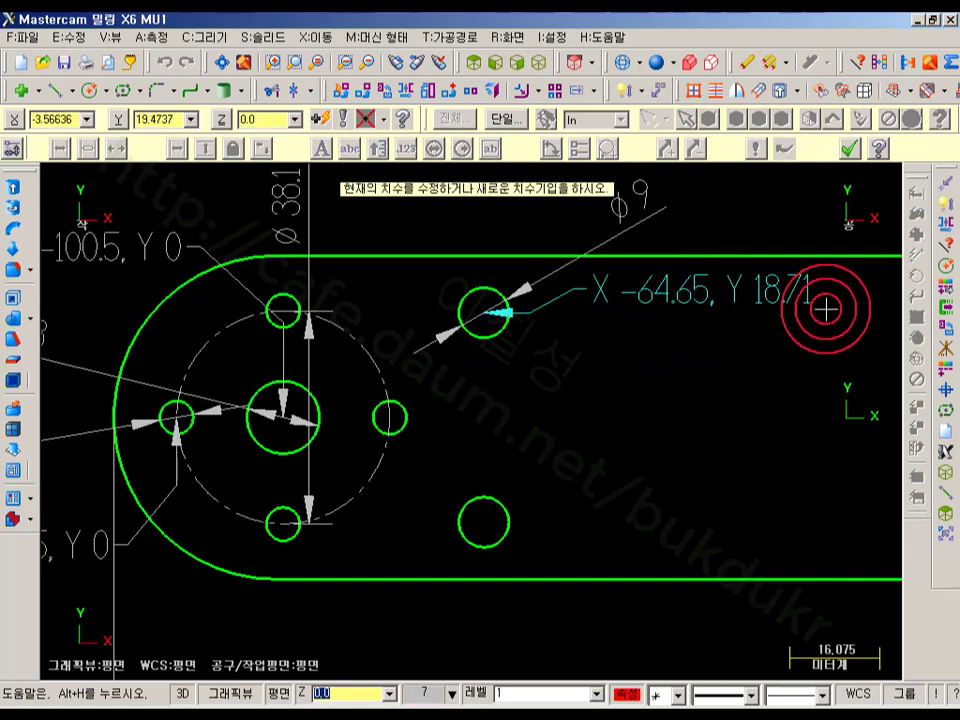
scroll(377, 388, down, 2)
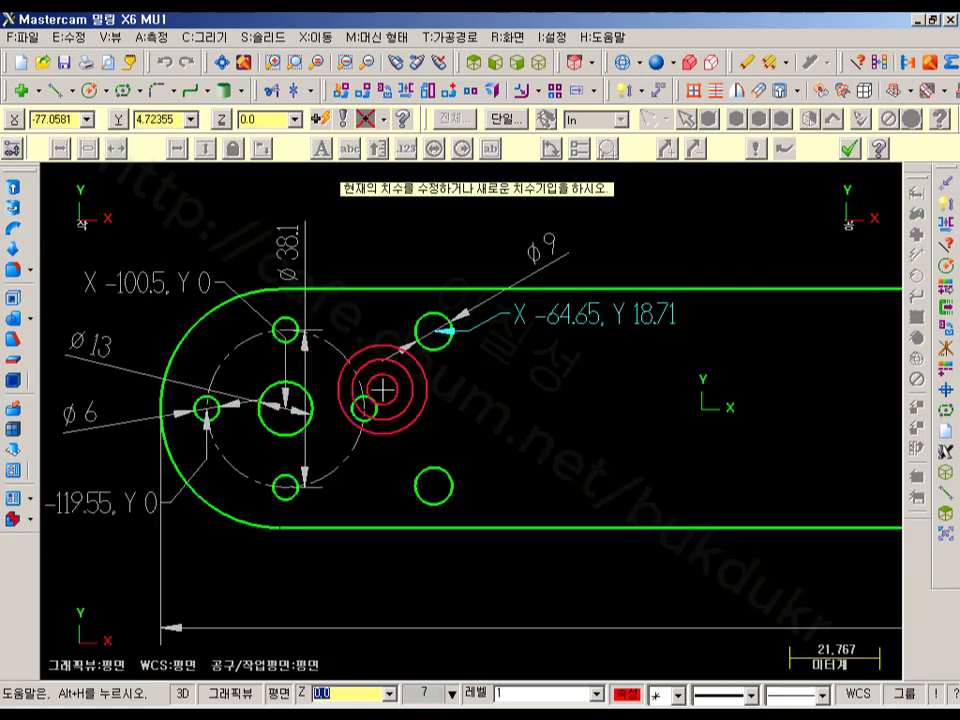
click(851, 150)
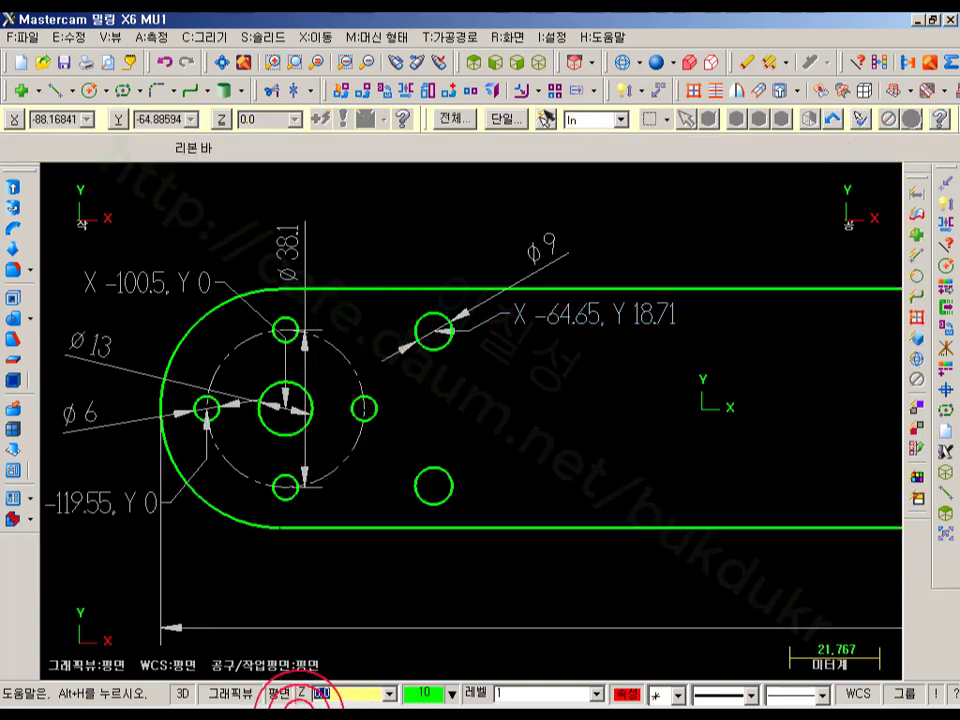
Display the coordinate axes and add a vertical smart dimension between the two 9 mm hole centres, placed to their right.
scroll(553, 420, down, 2)
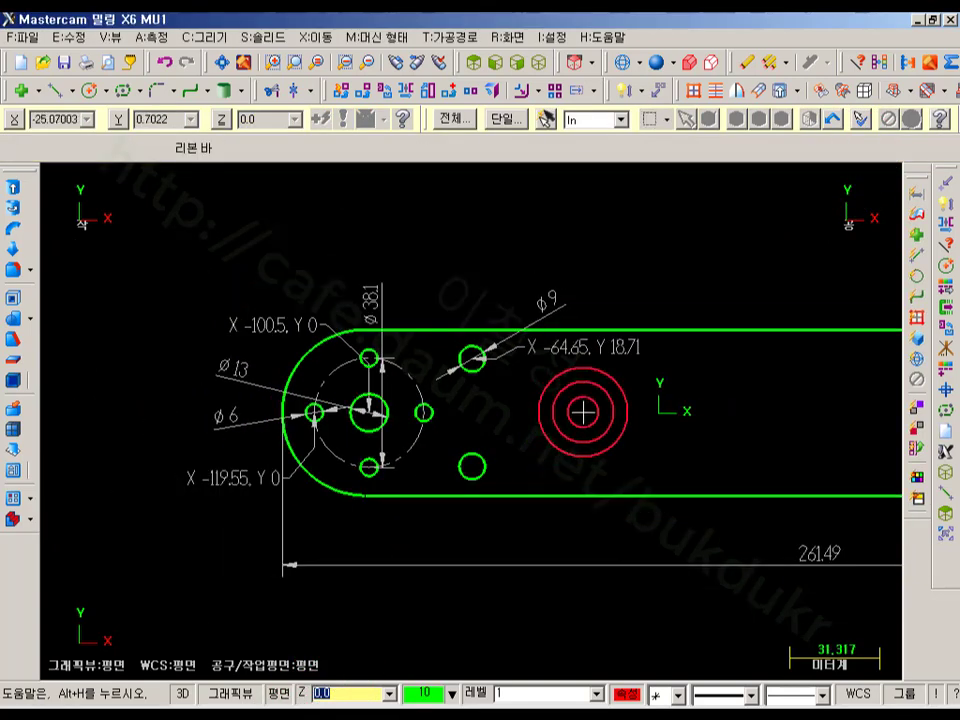
scroll(625, 402, up, 1)
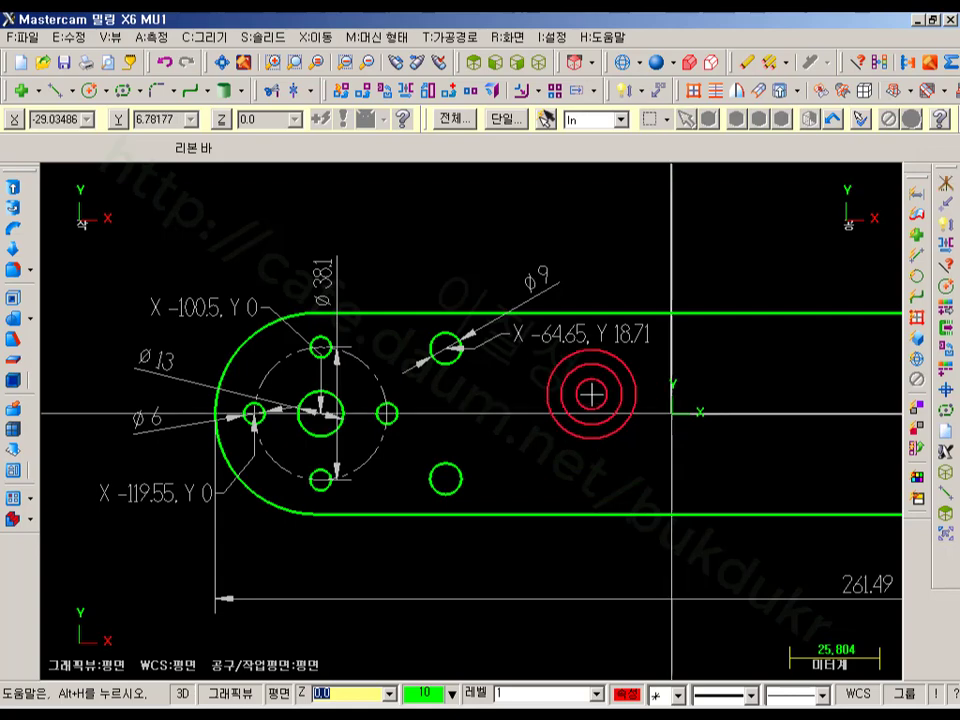
scroll(660, 400, down, 1)
scroll(738, 390, up, 1)
scroll(797, 364, up, 1)
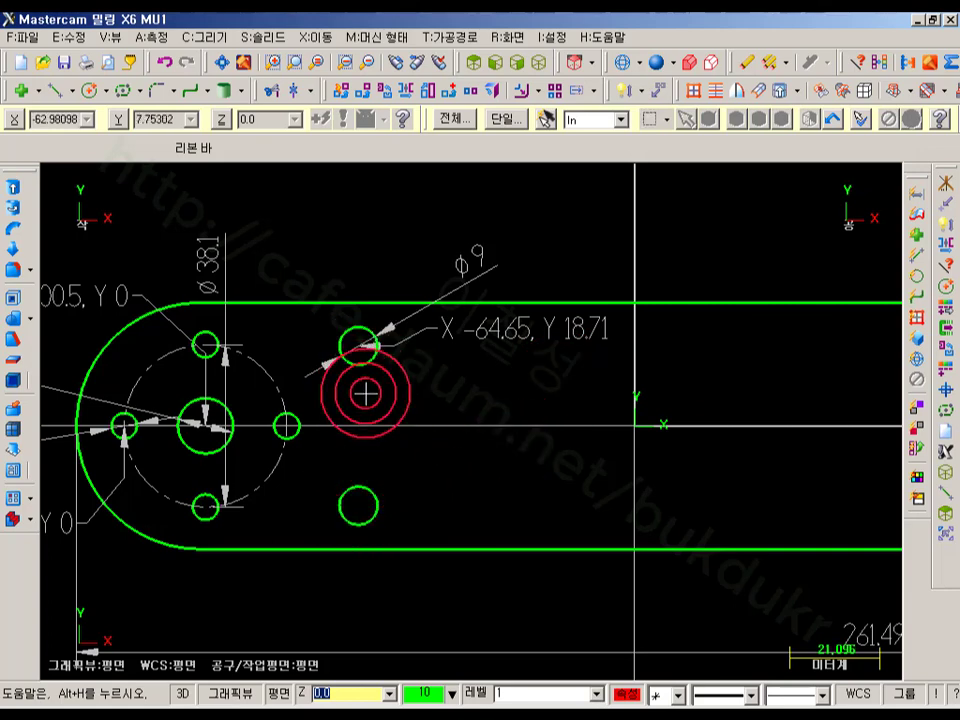
click(622, 91)
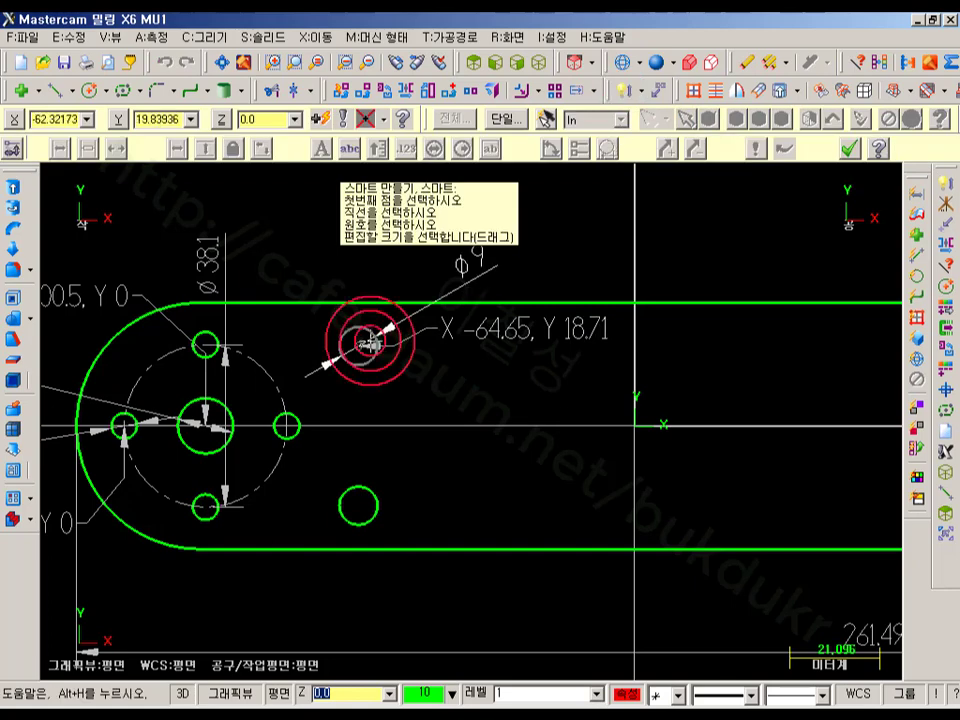
click(361, 349)
click(365, 515)
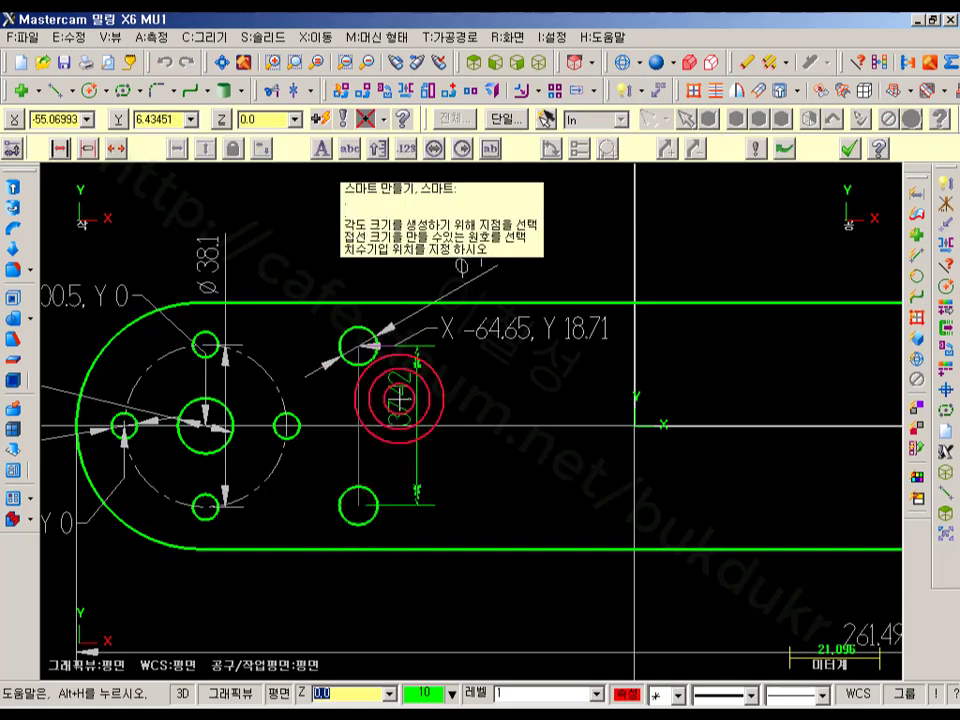
click(420, 418)
scroll(452, 420, down, 4)
scroll(611, 388, up, 3)
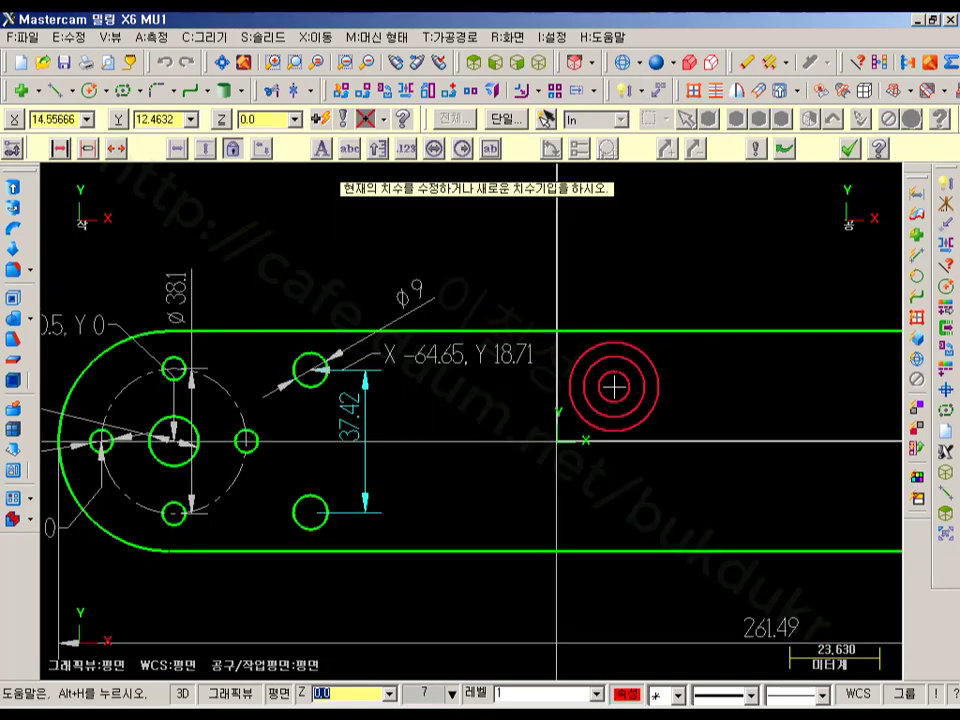
Sketch a vertical line about 73 mm long upward from the leftmost point of the plate outline, consulting the part drawing.
click(257, 719)
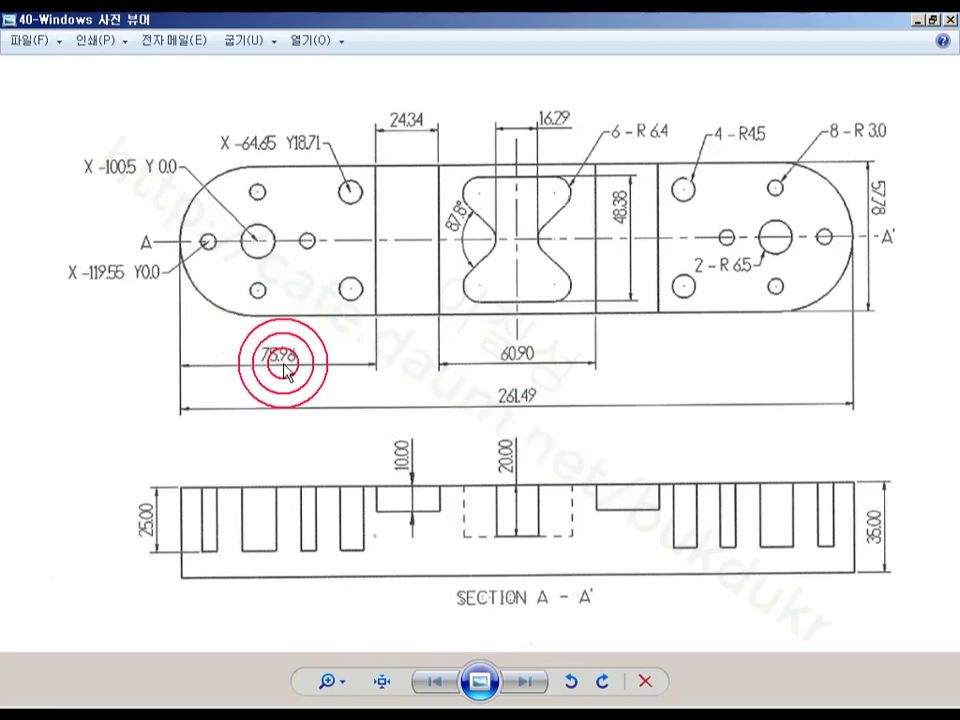
click(213, 716)
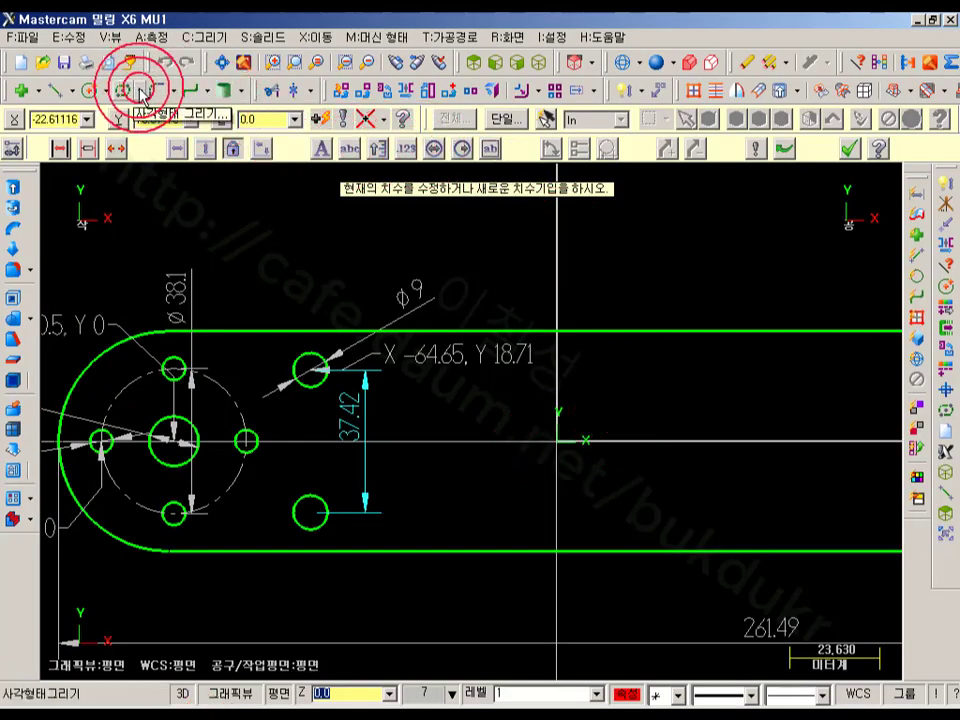
click(58, 91)
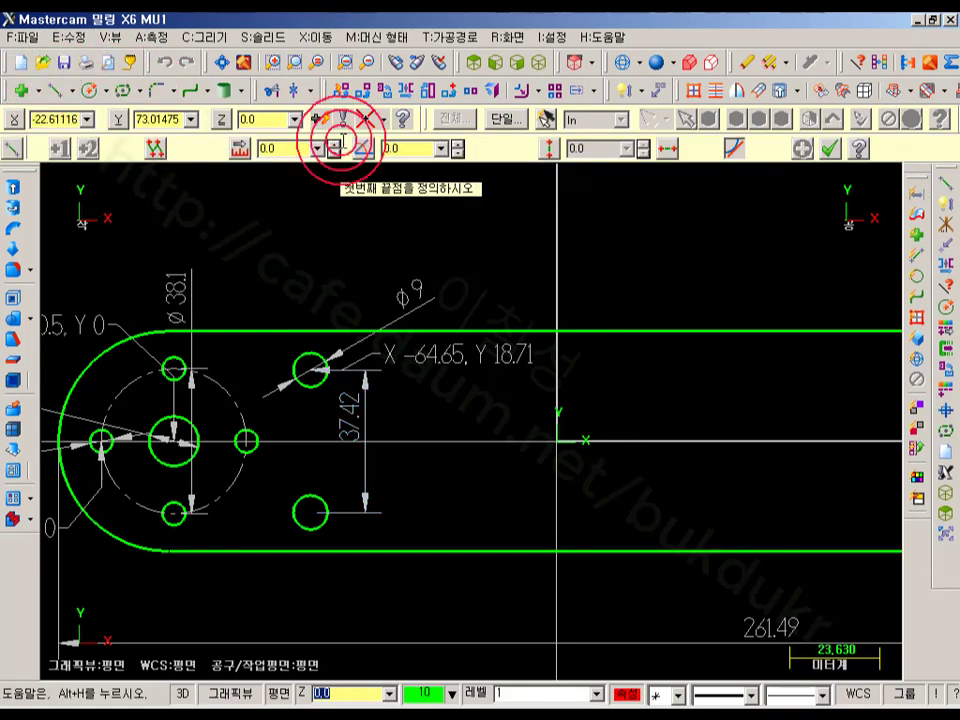
scroll(828, 240, down, 1)
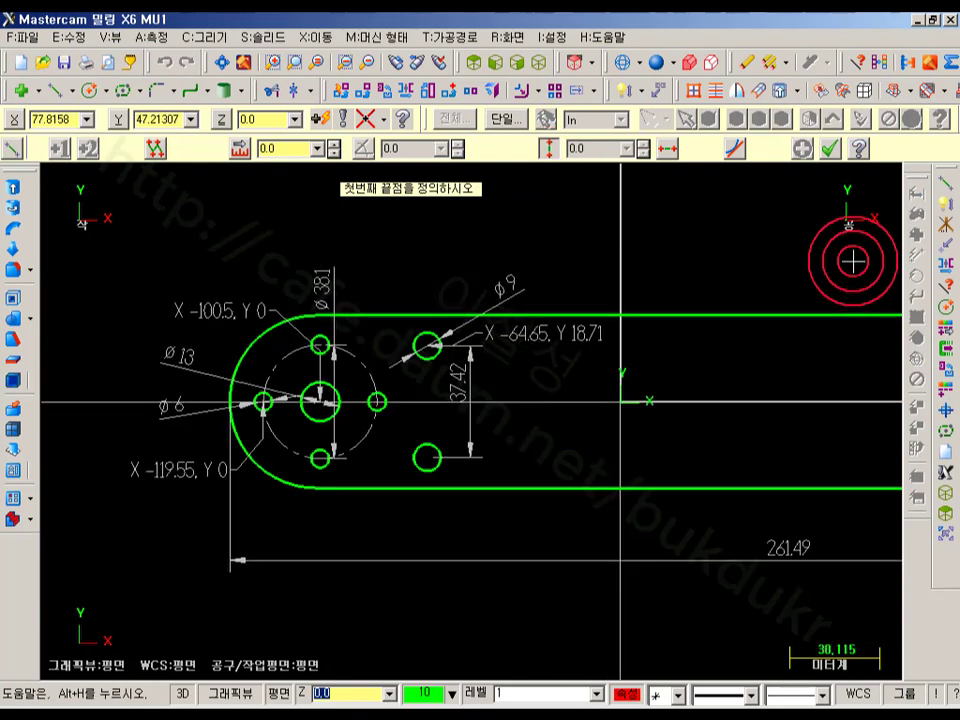
click(231, 402)
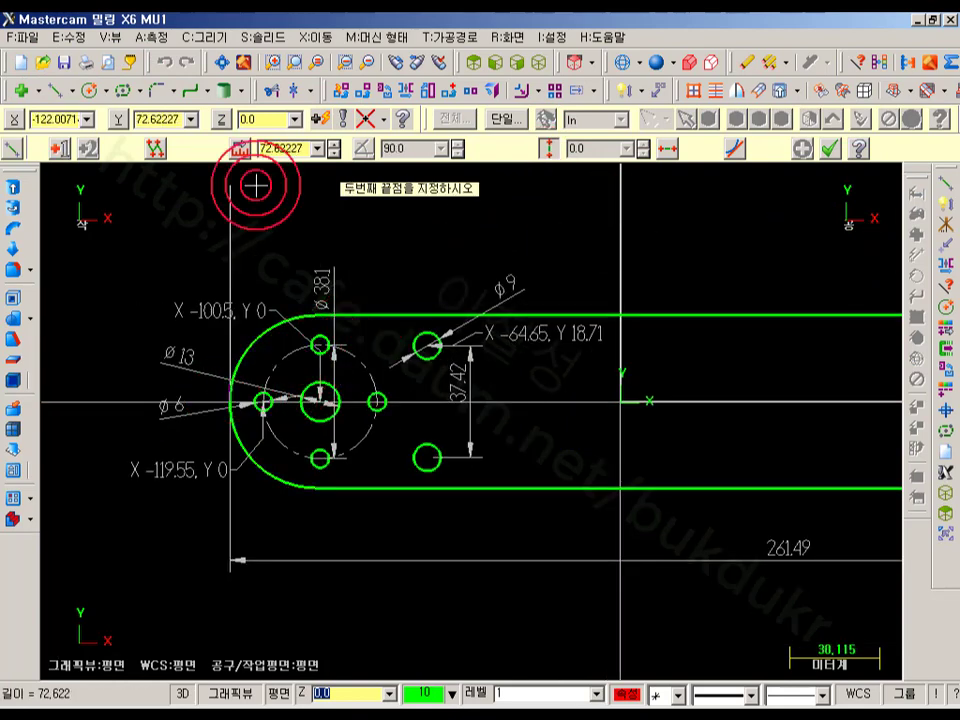
click(253, 183)
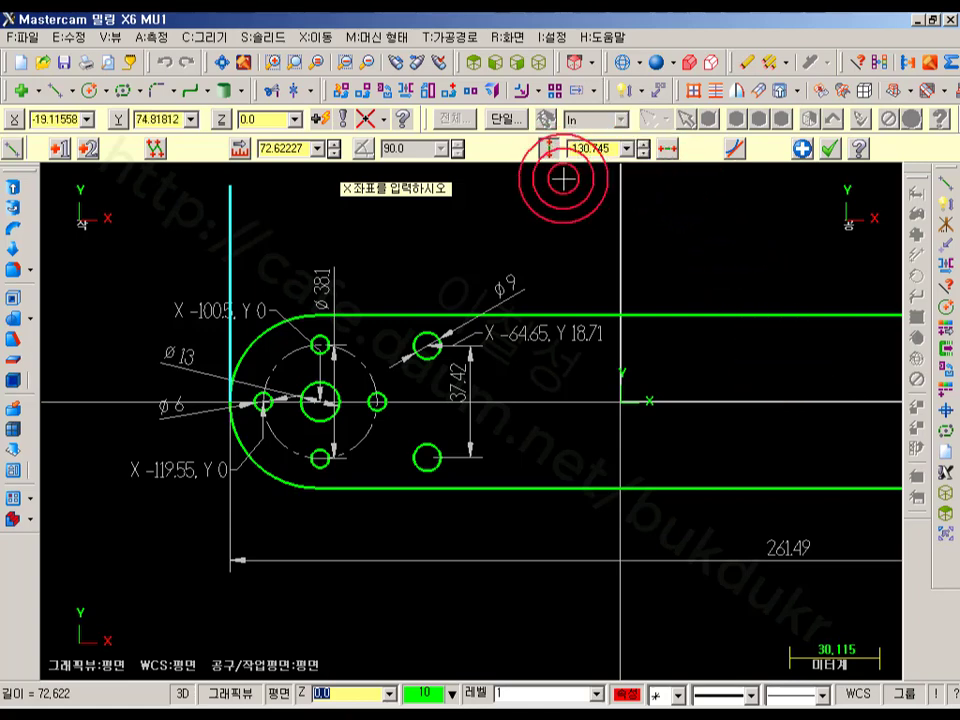
Place the new vertical line at X -130.745+75.96, using the step distance from the part drawing.
click(270, 717)
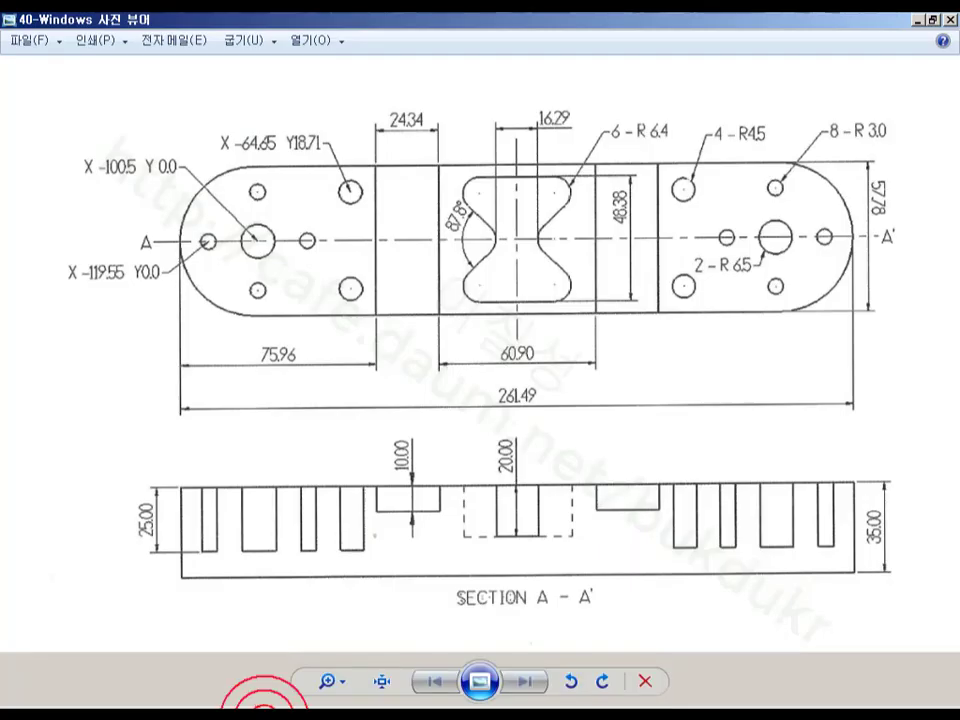
click(264, 712)
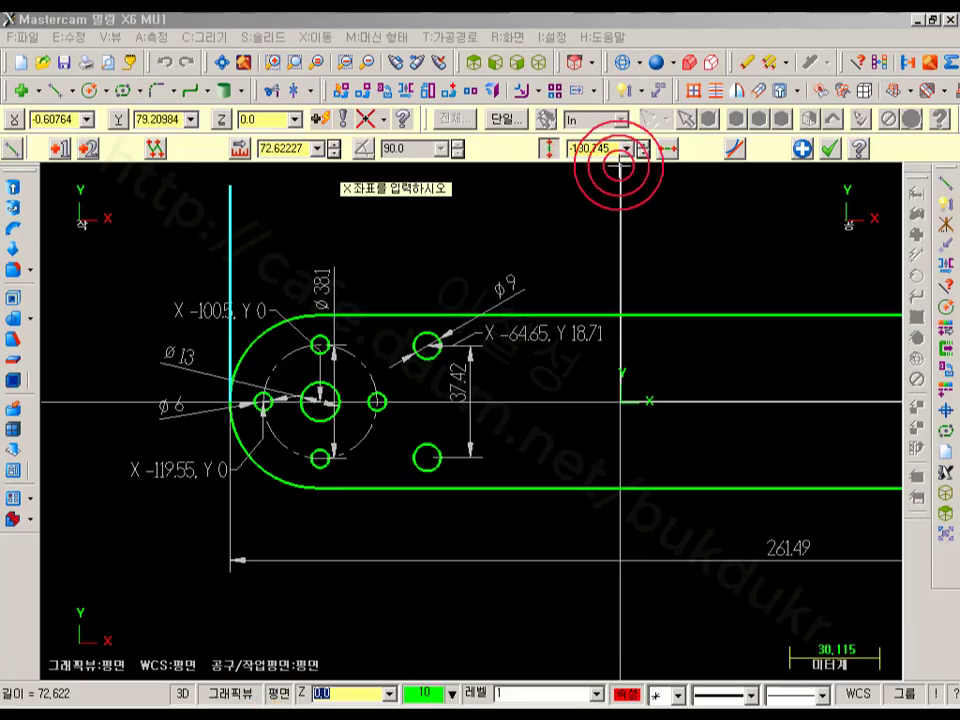
click(610, 150)
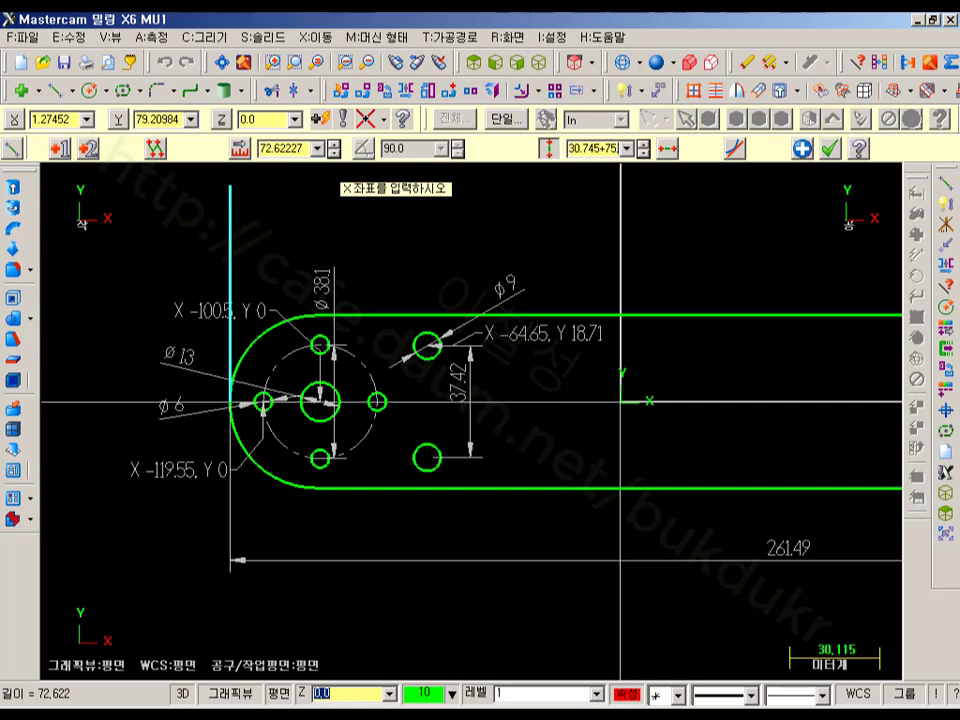
click(622, 165)
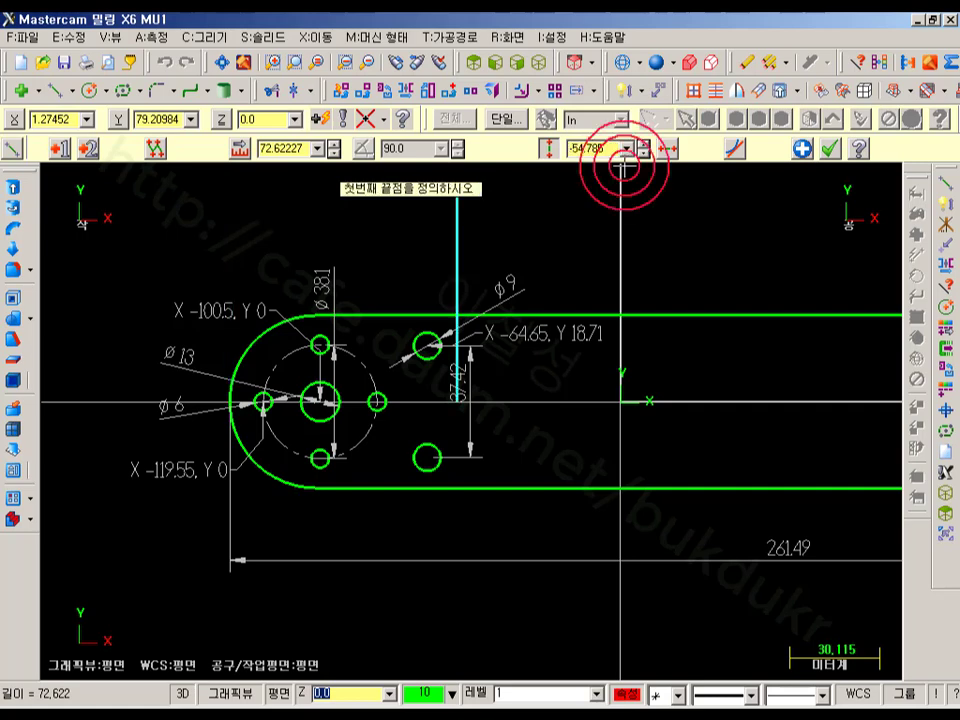
scroll(578, 452, up, 2)
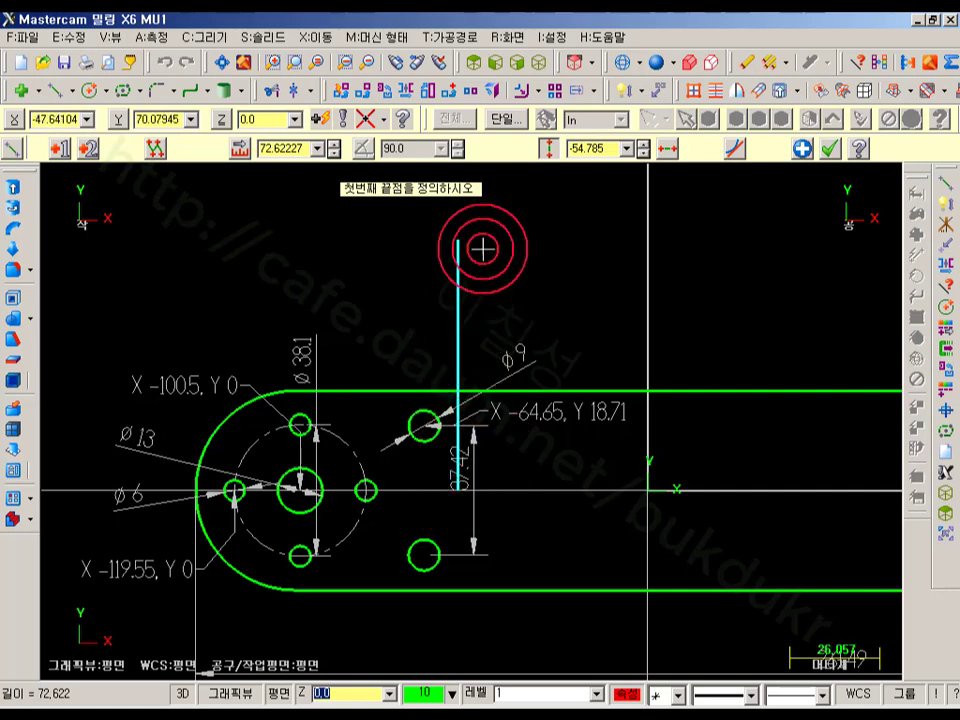
click(832, 150)
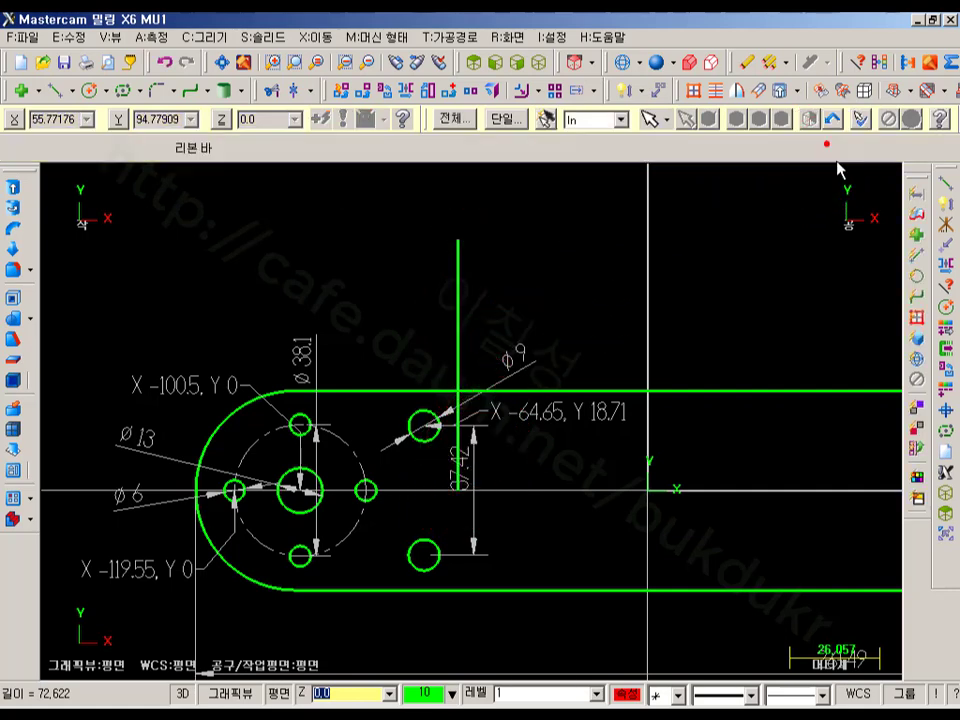
Trim and extend the vertical line so it runs exactly between the plate's lower and upper edges.
click(276, 90)
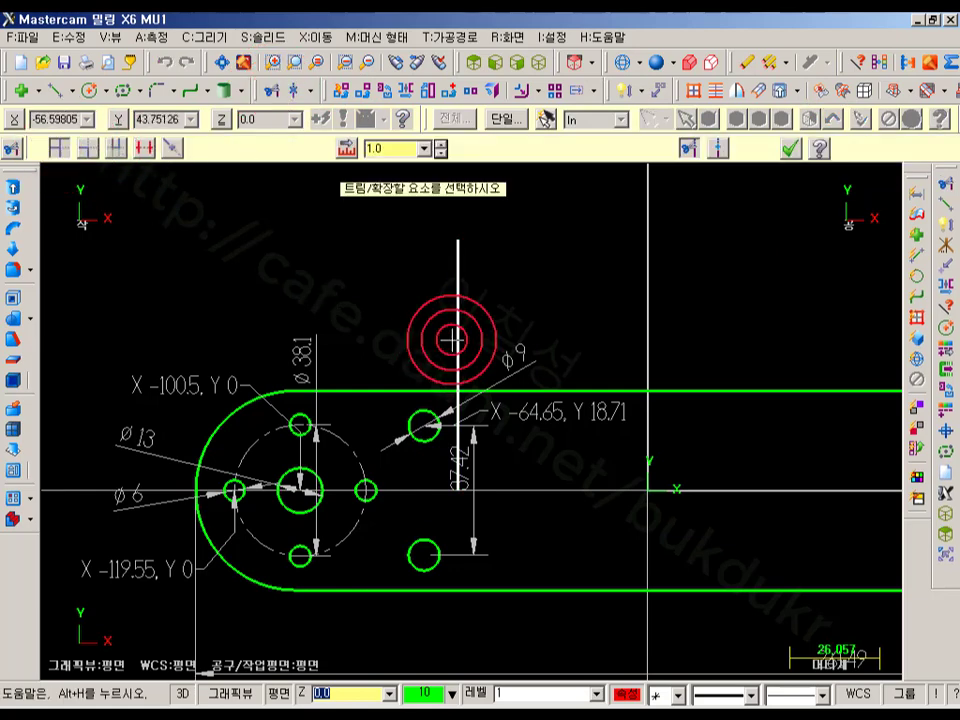
click(458, 537)
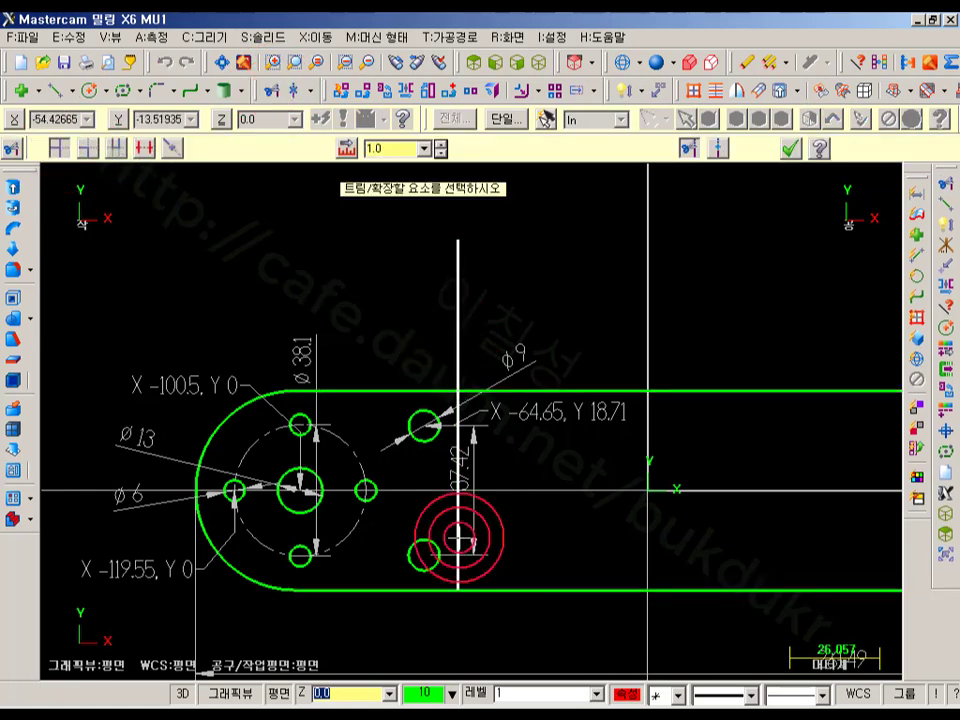
click(597, 386)
click(791, 148)
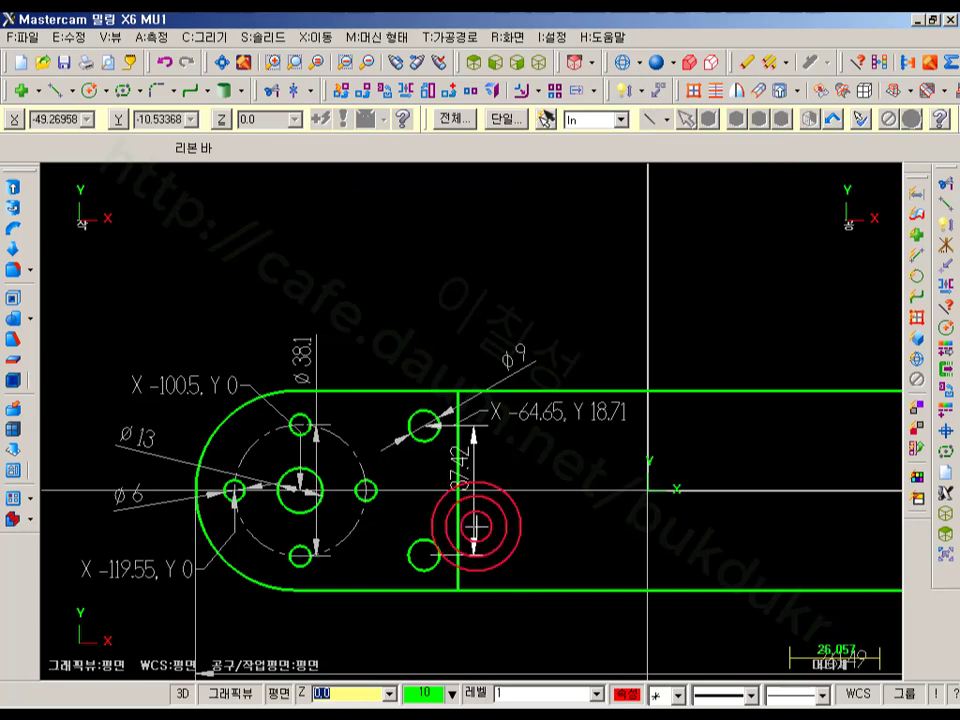
Offset the vertical step line as a copy 24.34 mm toward the plate's centre, matching the part drawing.
click(255, 710)
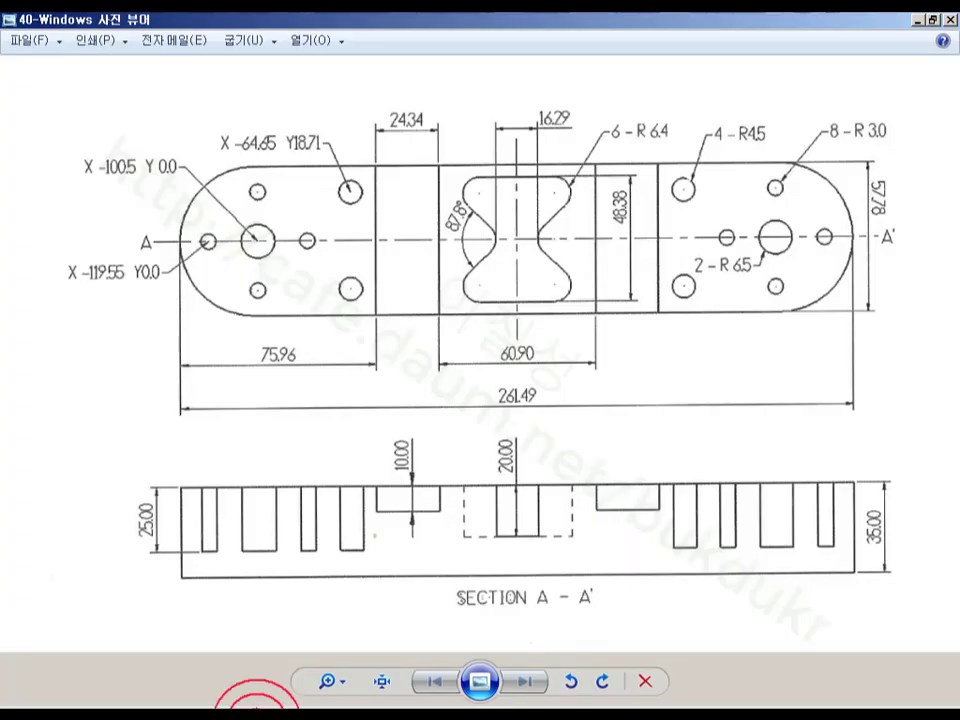
click(255, 712)
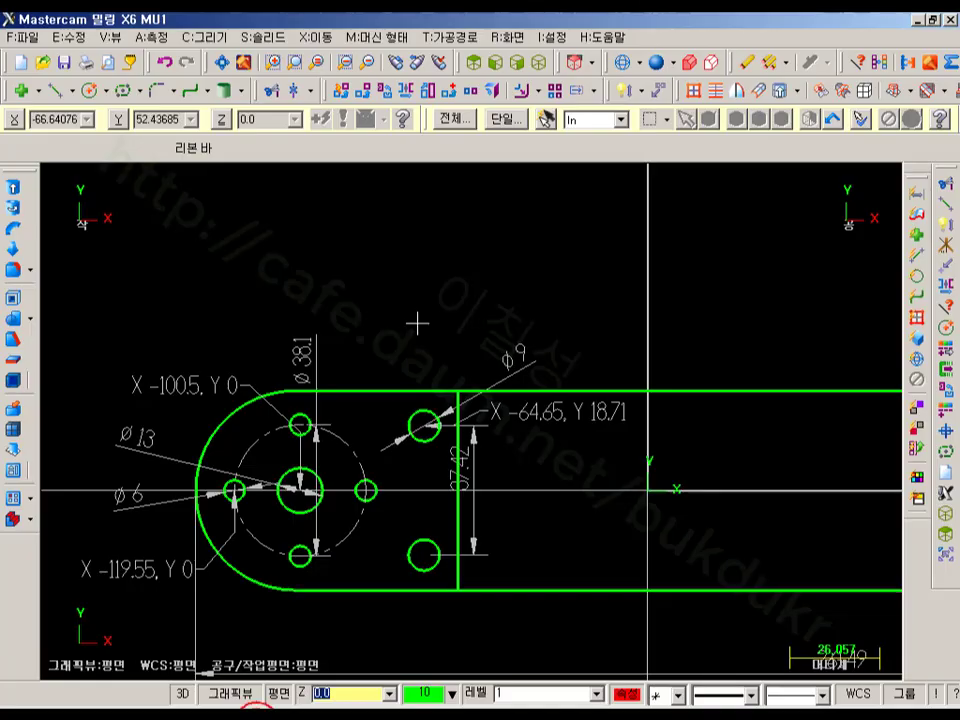
click(553, 92)
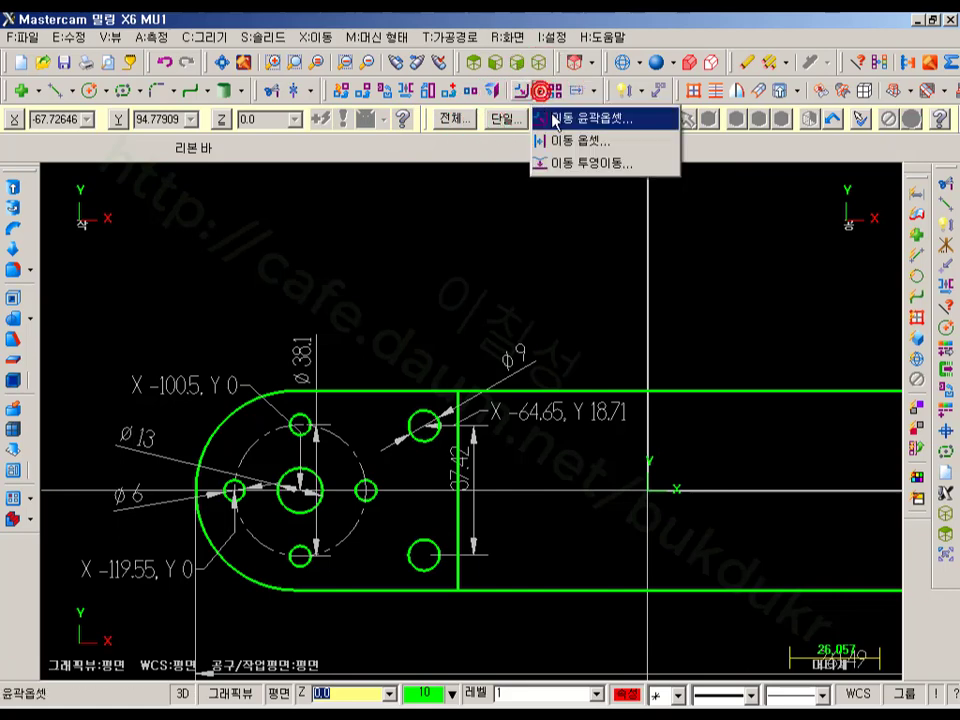
click(564, 139)
click(457, 445)
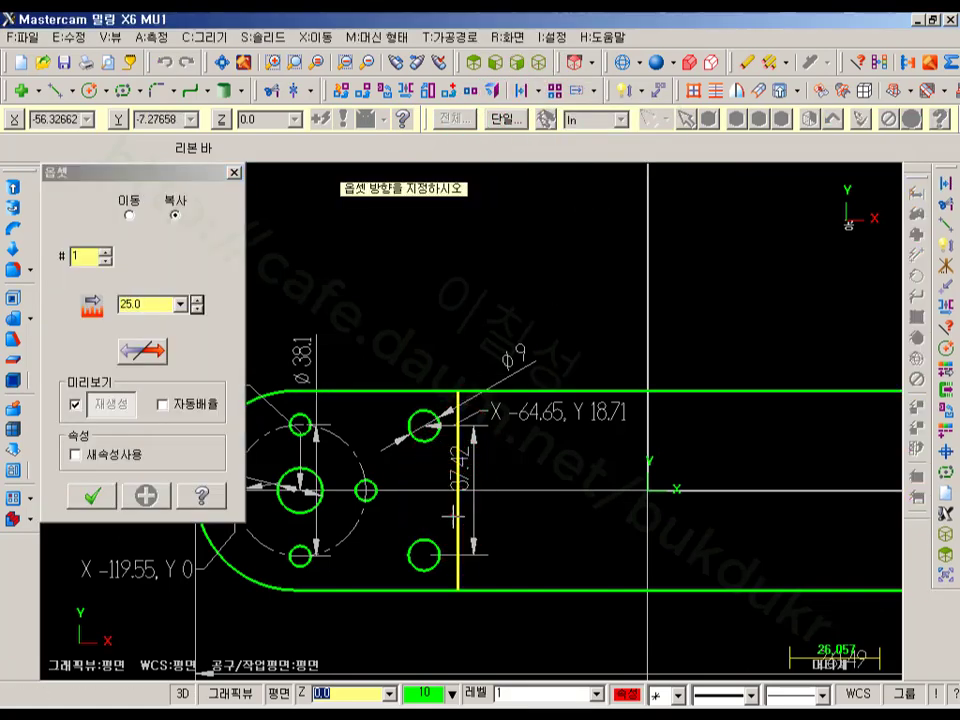
click(525, 520)
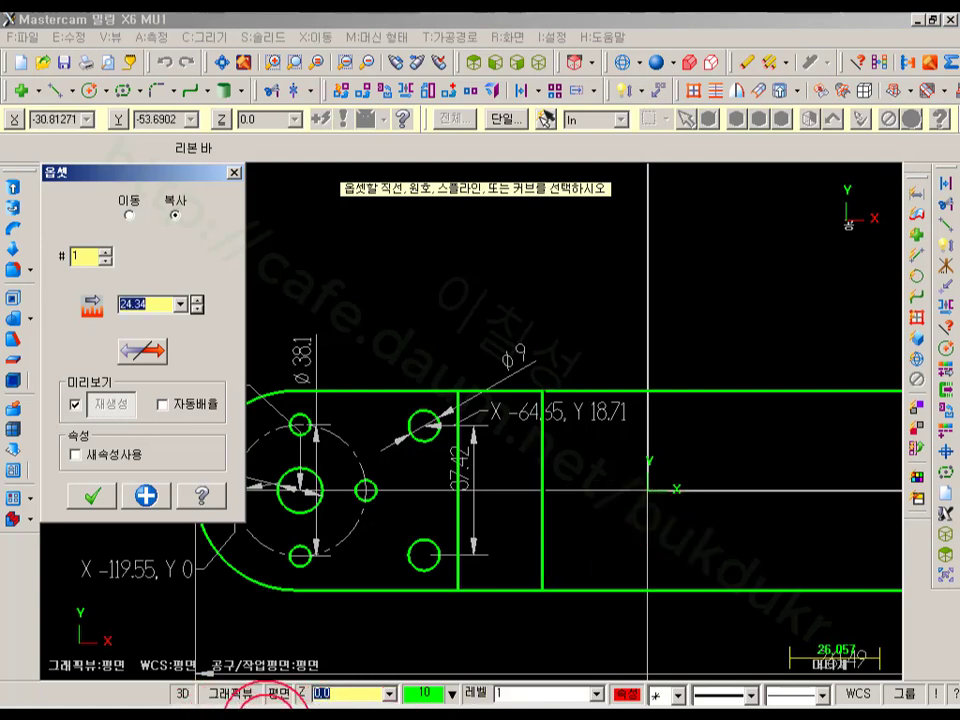
click(266, 718)
click(266, 718)
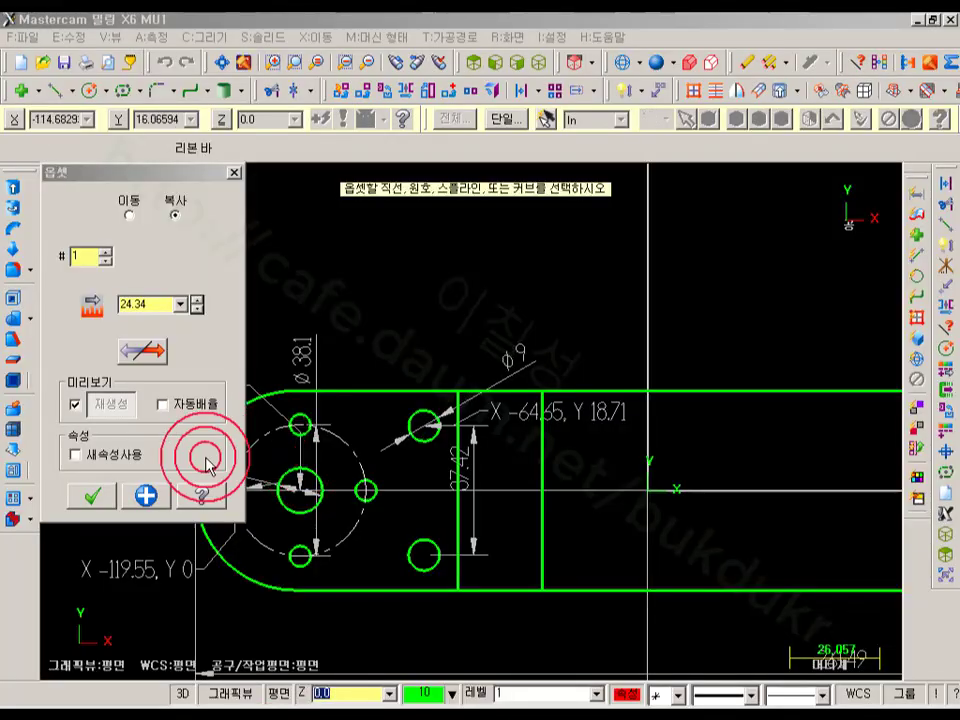
click(92, 494)
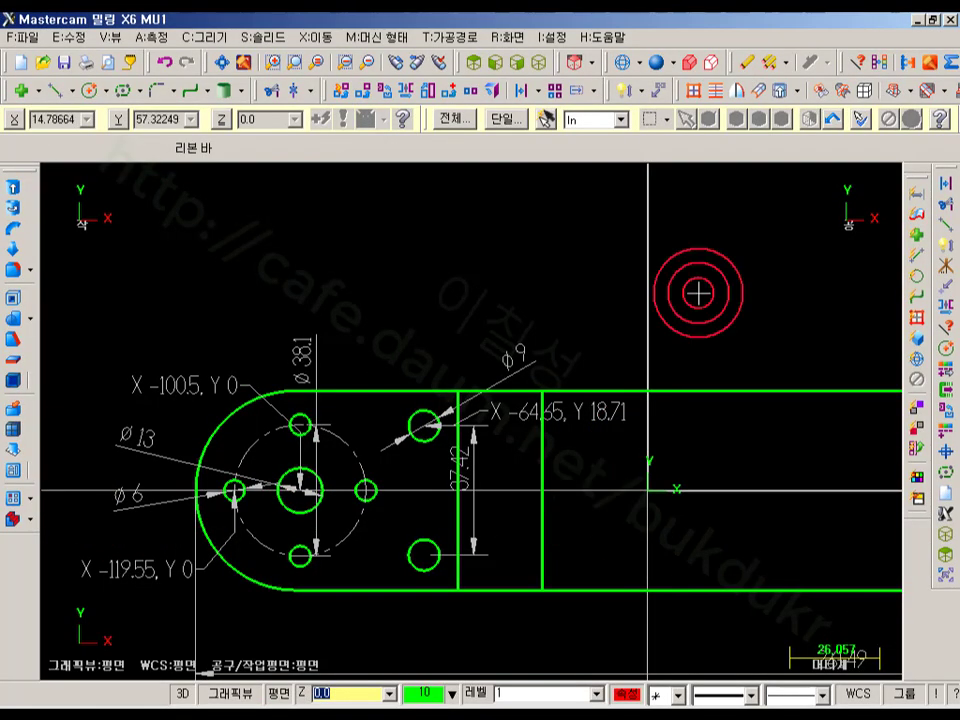
Add horizontal smart dimensions above the plate from its left end to the first step line and between the two step lines.
click(627, 95)
click(458, 492)
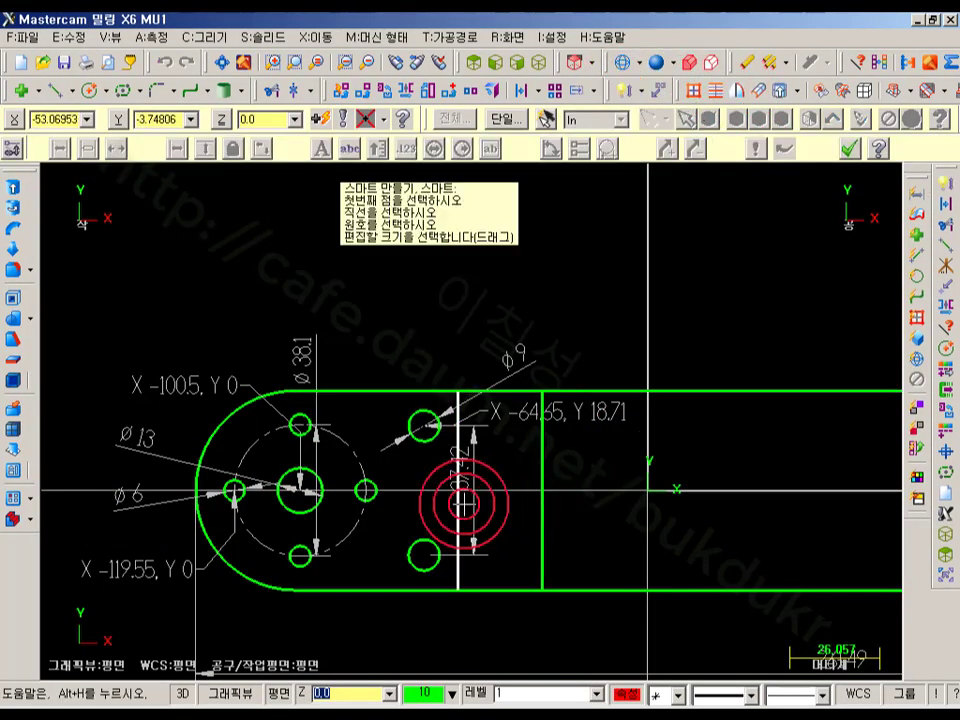
click(204, 488)
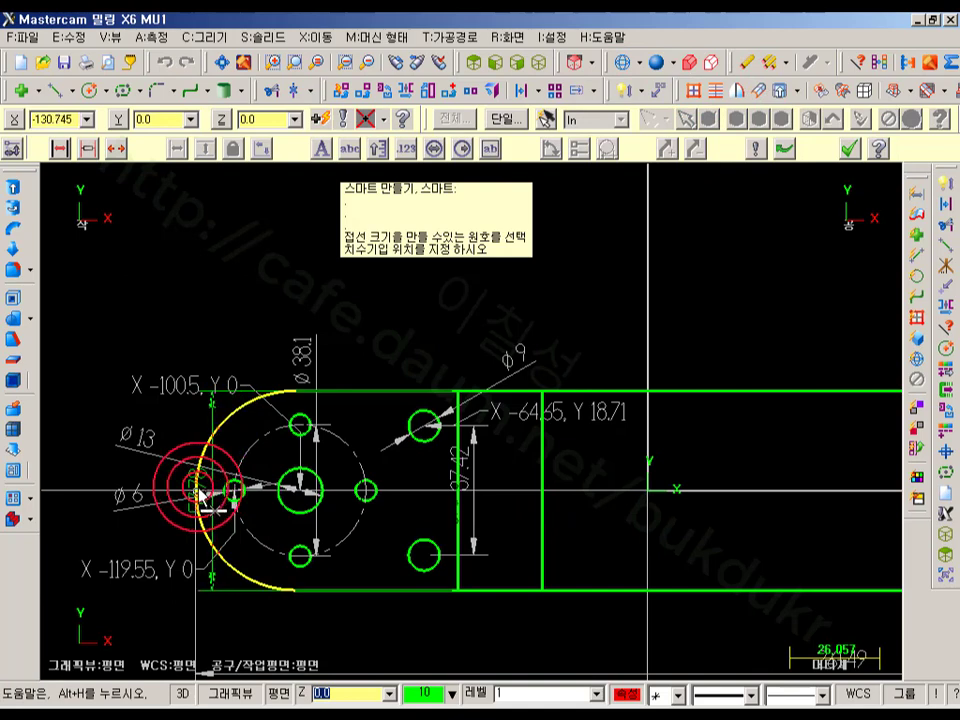
click(343, 286)
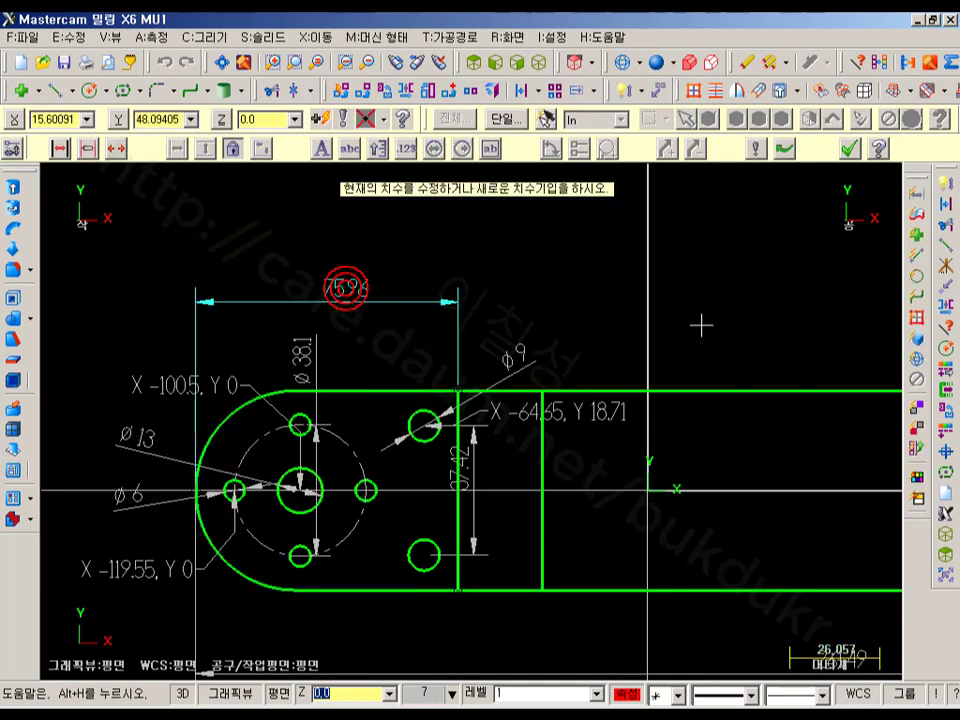
click(555, 465)
click(458, 509)
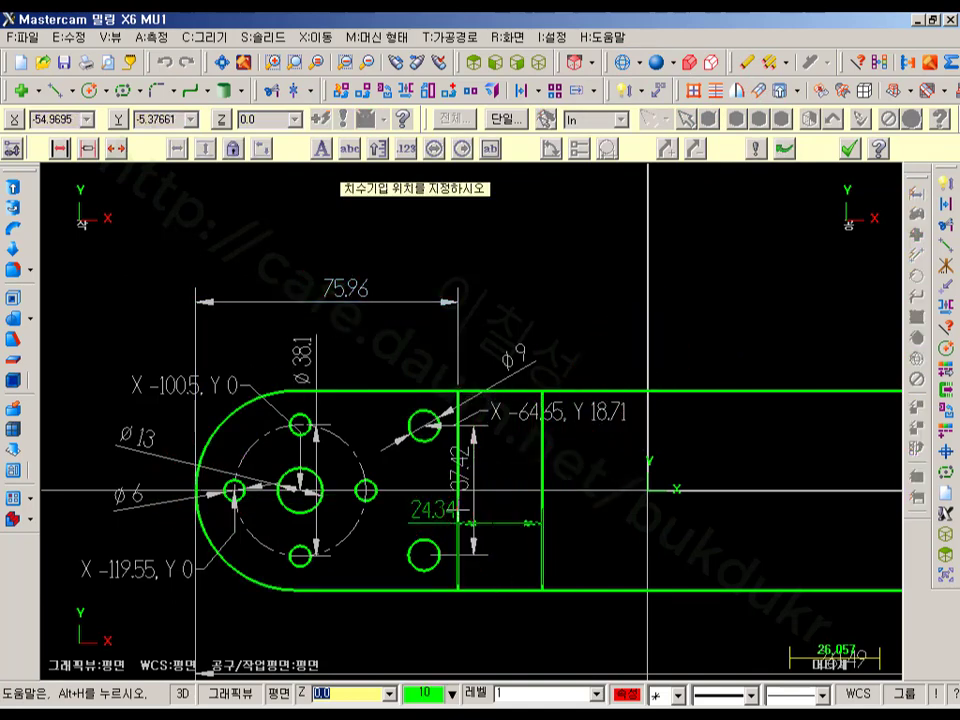
click(515, 290)
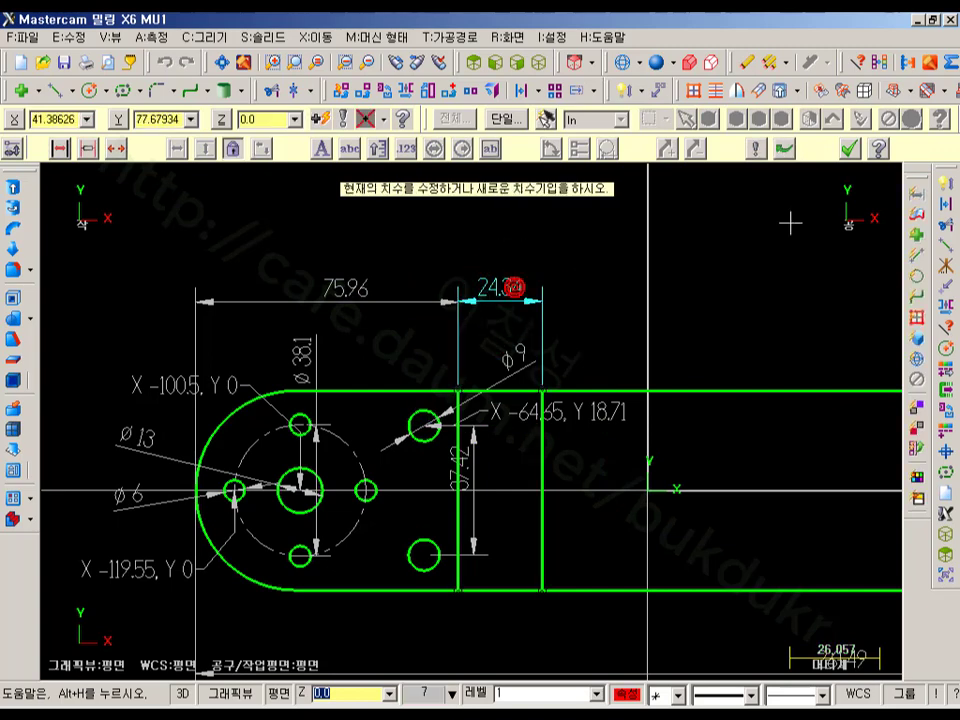
click(849, 148)
Hide all drafting dimensions from the plate and check the right-hand hole pattern and step lines in the part drawing.
scroll(430, 530, up, 2)
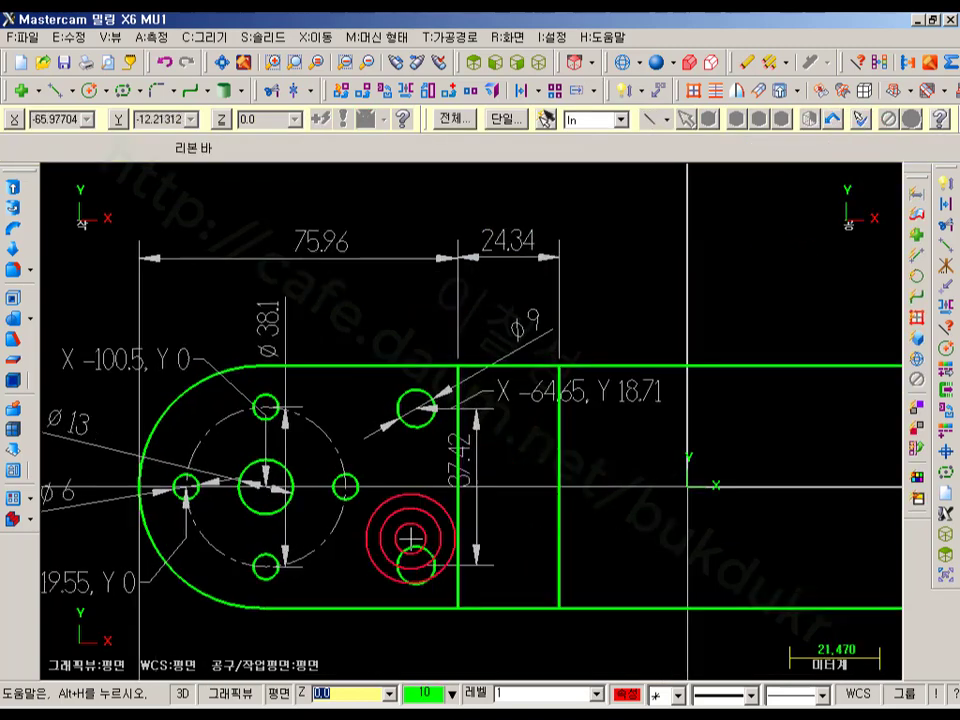
click(325, 694)
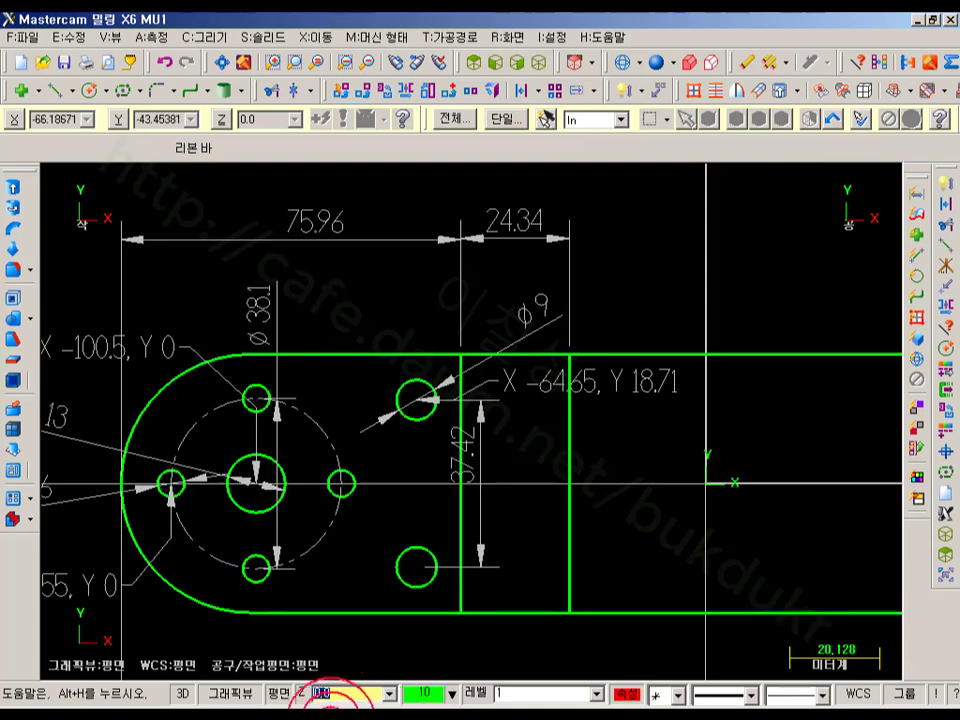
scroll(762, 265, down, 3)
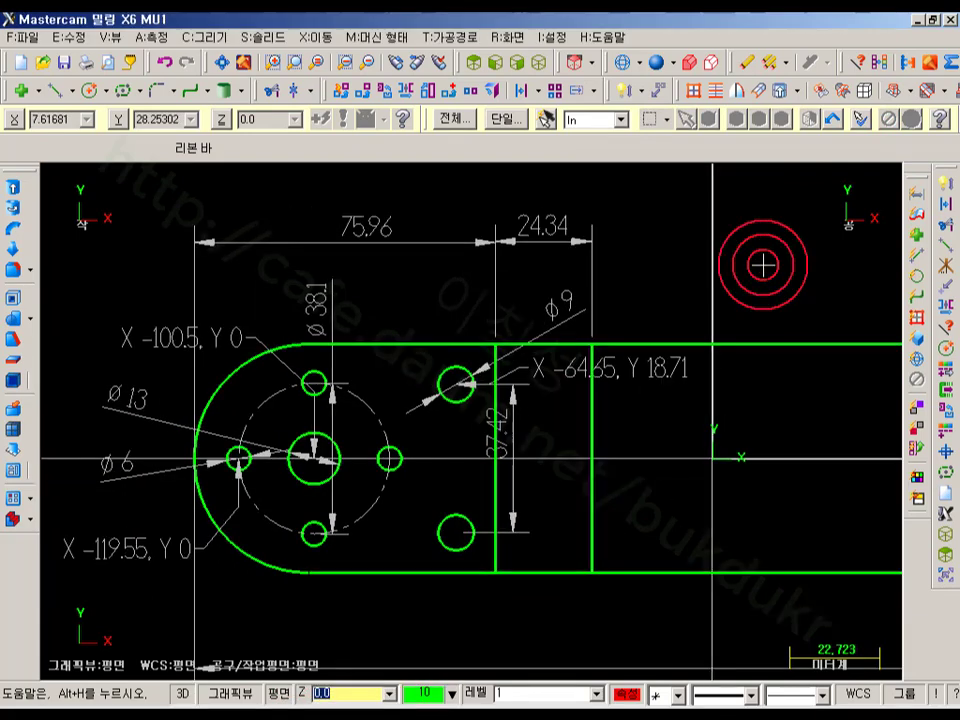
scroll(424, 285, down, 1)
scroll(321, 289, down, 1)
scroll(706, 283, up, 1)
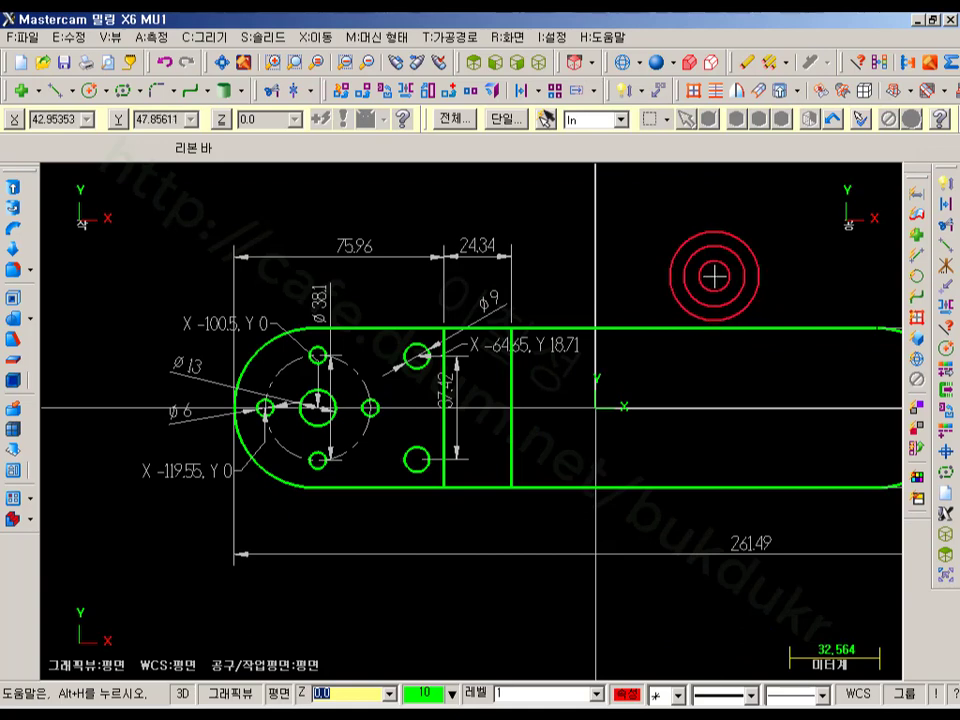
click(916, 200)
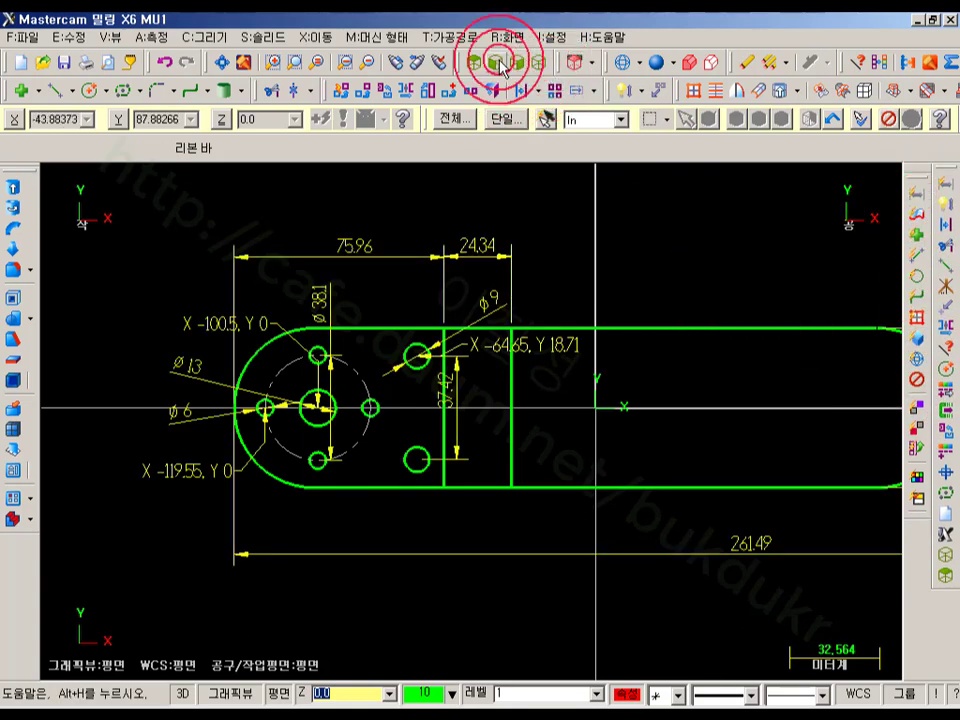
click(504, 38)
click(526, 142)
scroll(499, 396, down, 2)
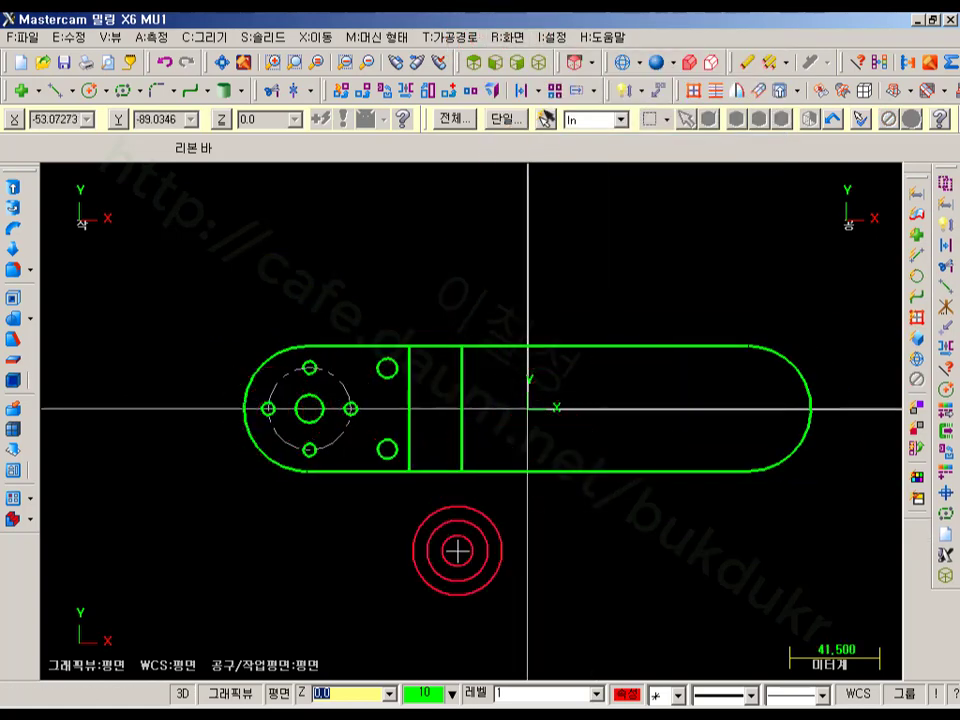
click(265, 718)
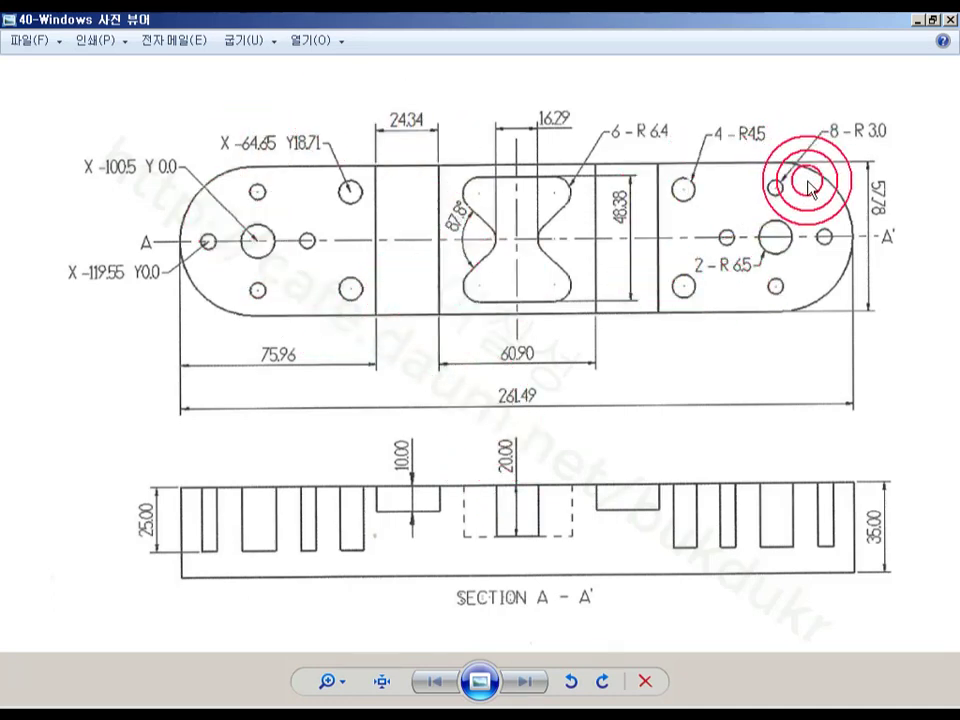
click(204, 717)
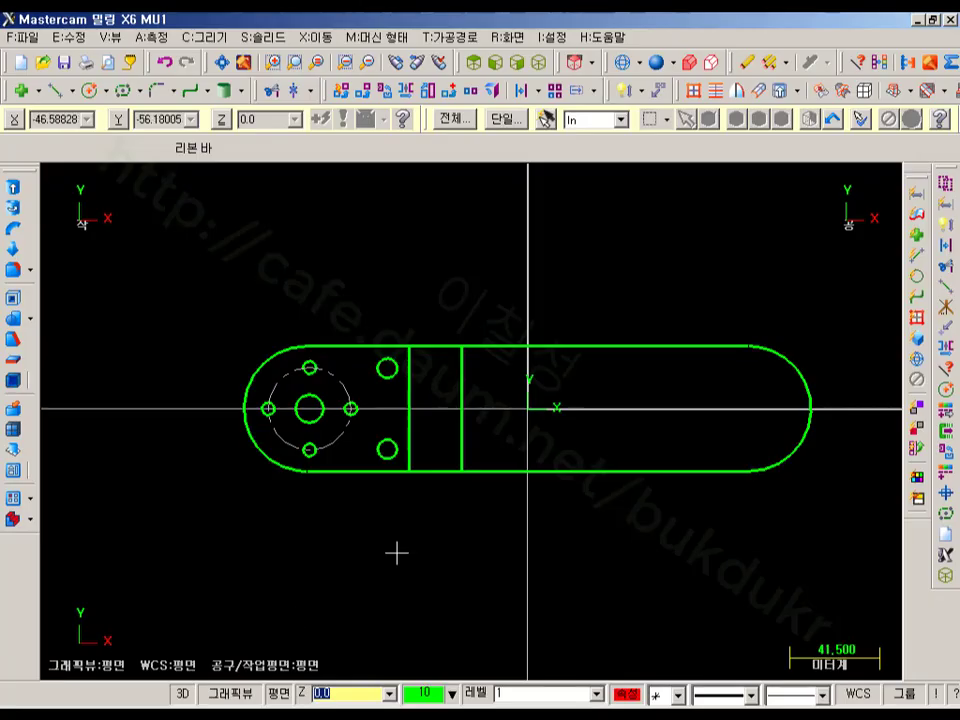
Mirror the left hole pattern, dashed pitch circle and two step lines as copies about the vertical axis at X 0.0.
drag(482, 538, 194, 240)
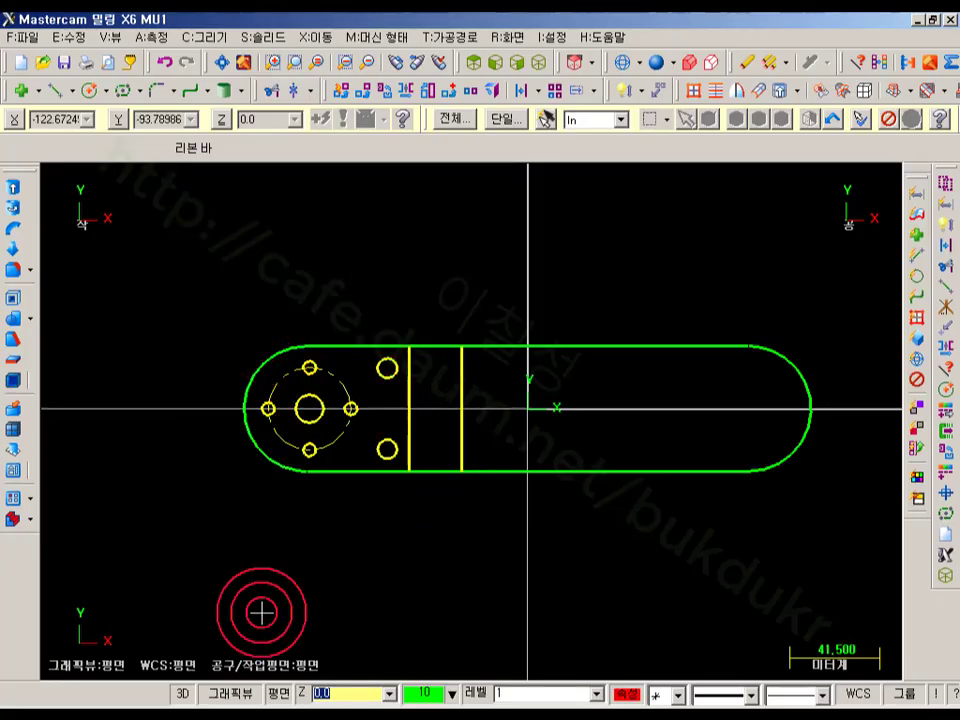
click(322, 40)
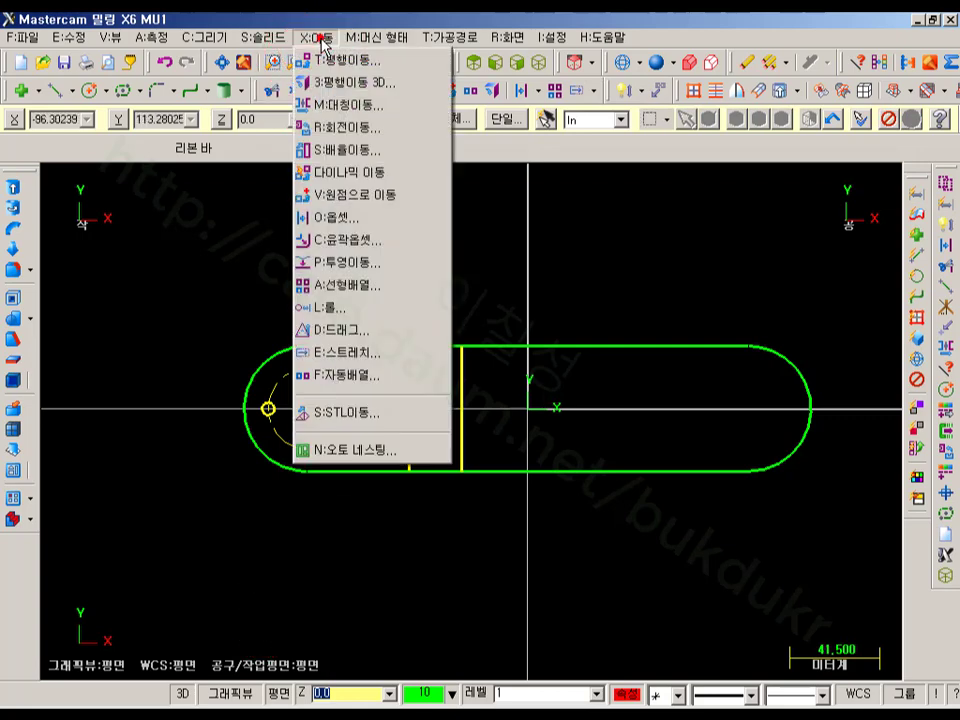
click(362, 113)
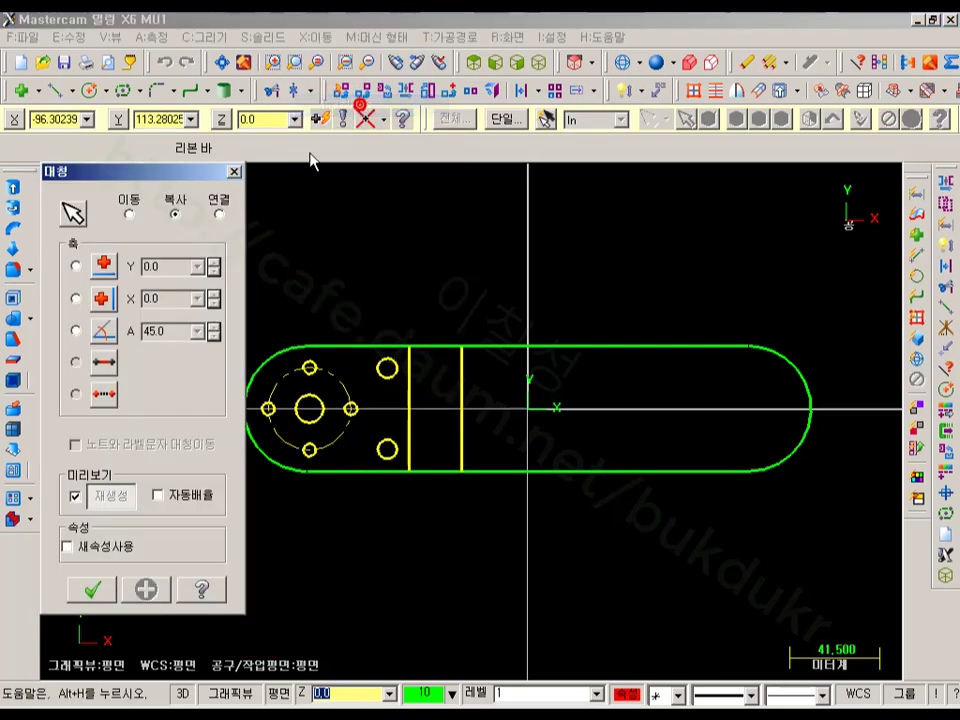
click(78, 298)
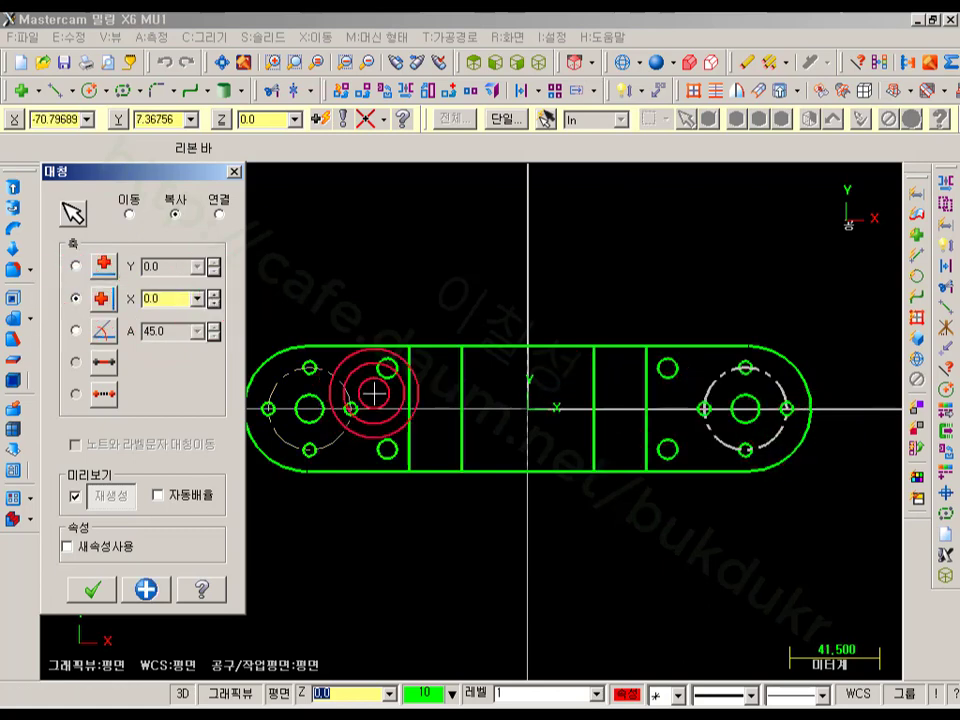
click(97, 591)
Draw a plain rectangle centred on the origin, 16.29 mm wide as in the part drawing and about 19.4 mm high.
scroll(594, 353, up, 4)
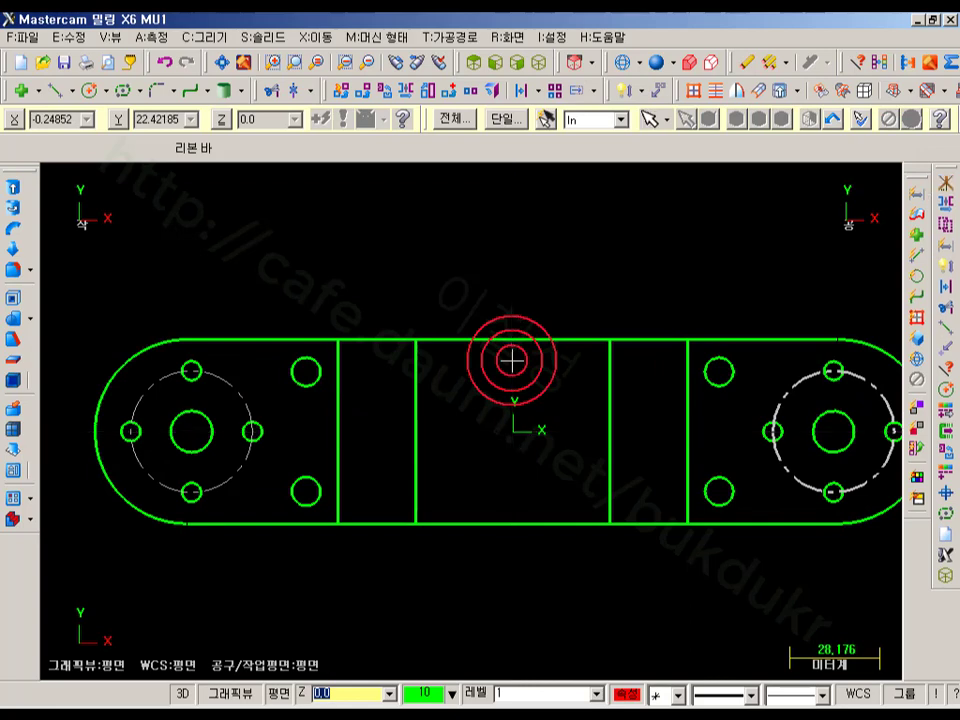
scroll(562, 405, up, 1)
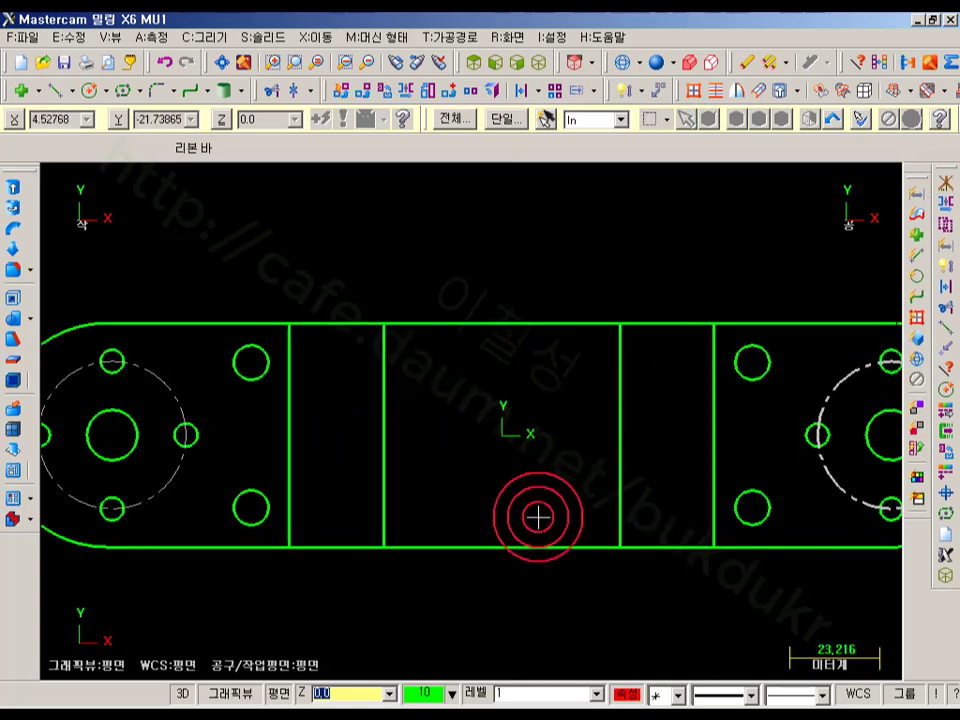
click(261, 712)
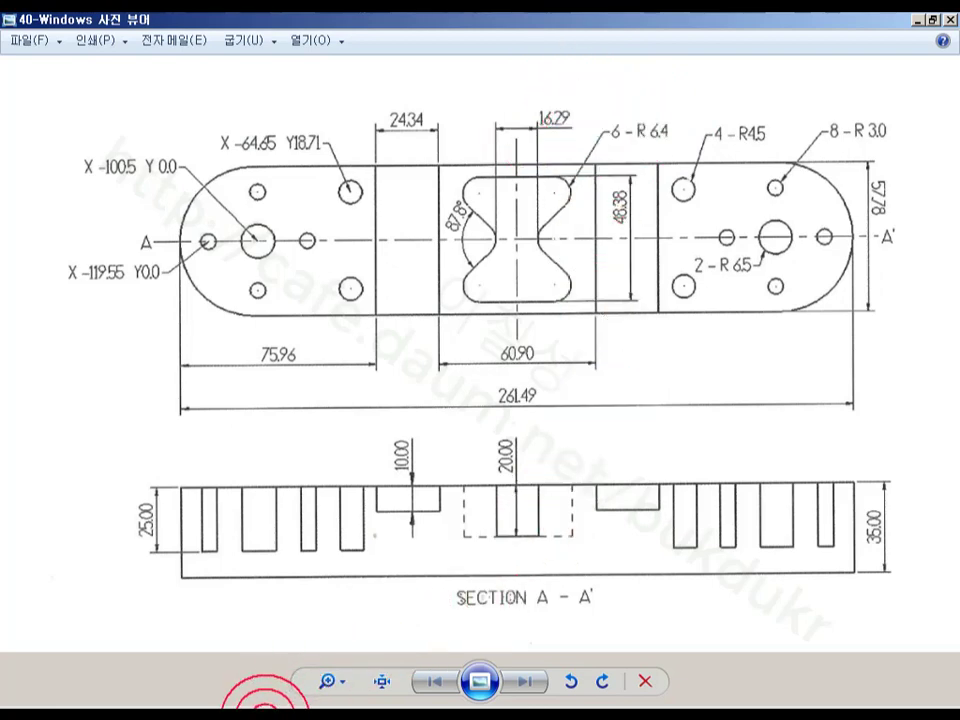
click(165, 686)
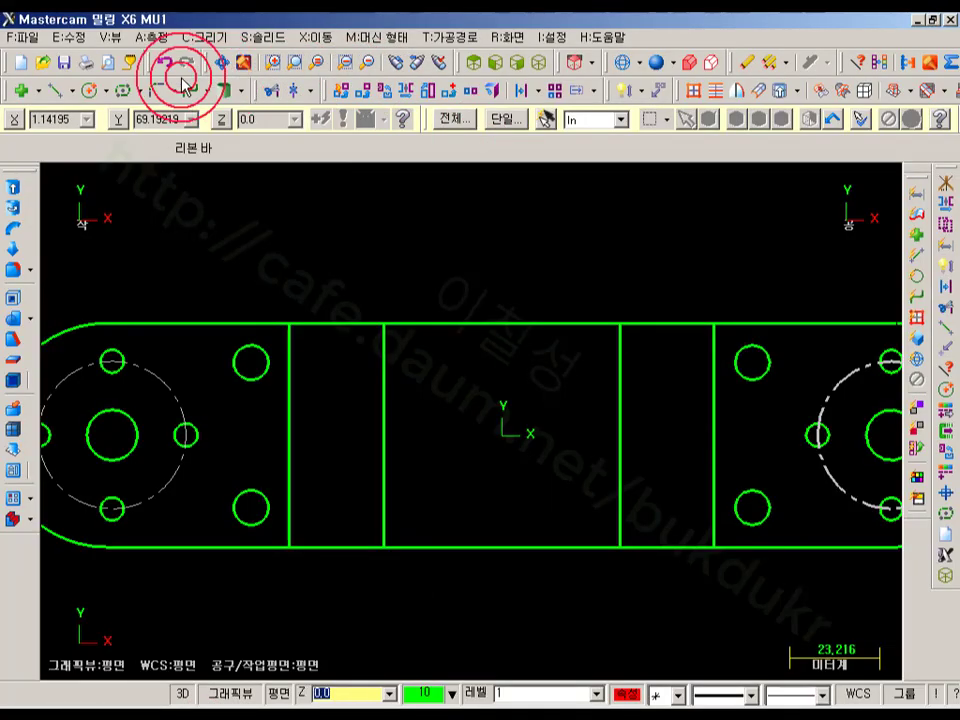
click(121, 90)
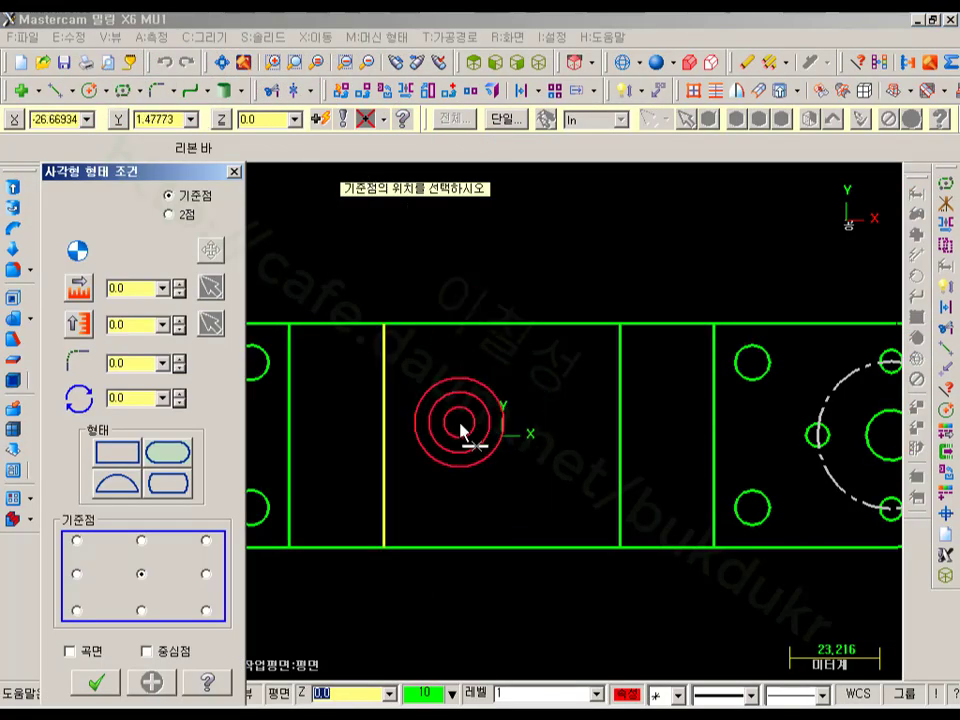
click(499, 441)
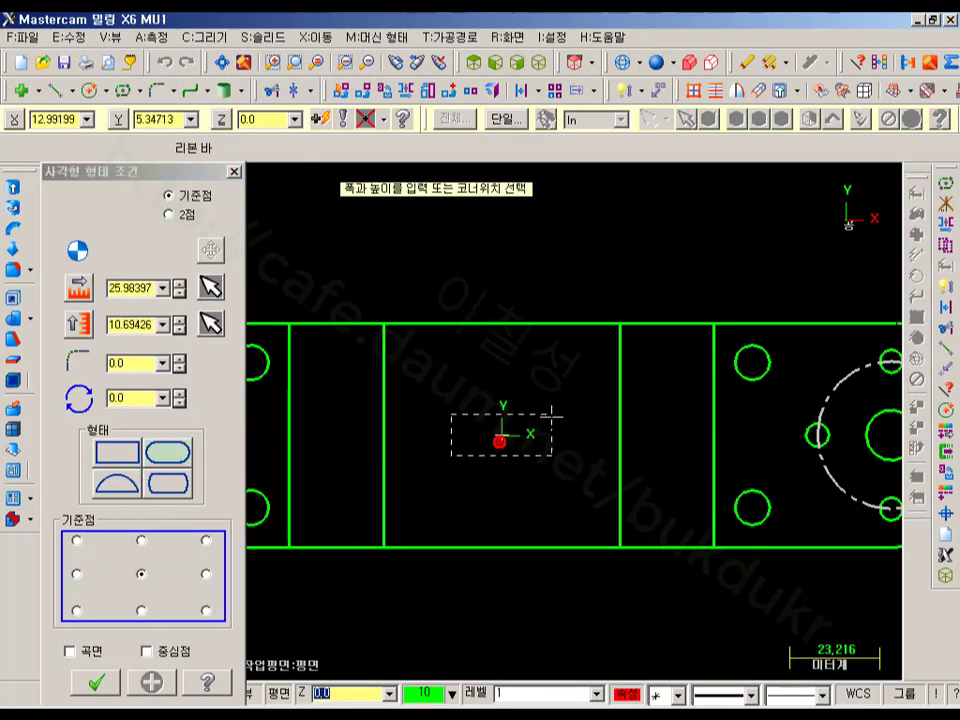
click(533, 401)
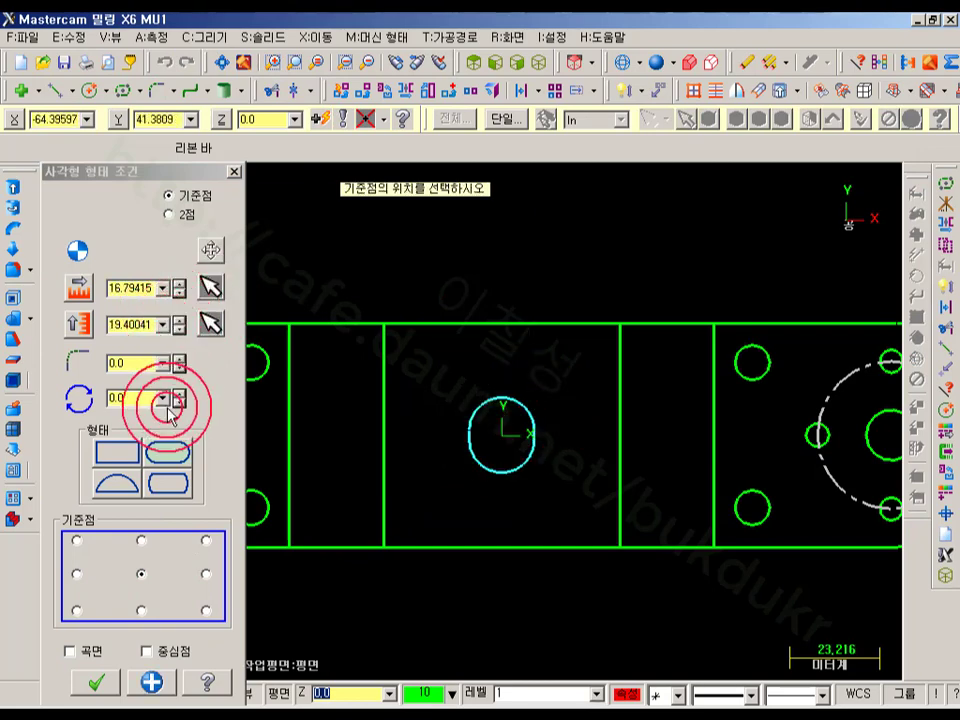
click(118, 450)
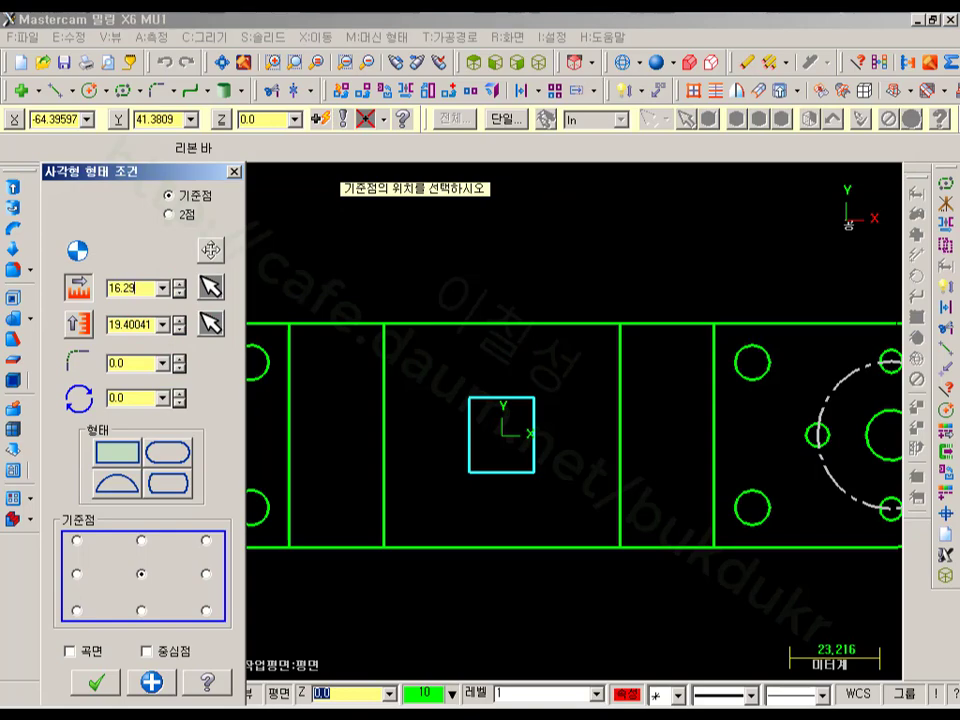
click(120, 289)
click(262, 713)
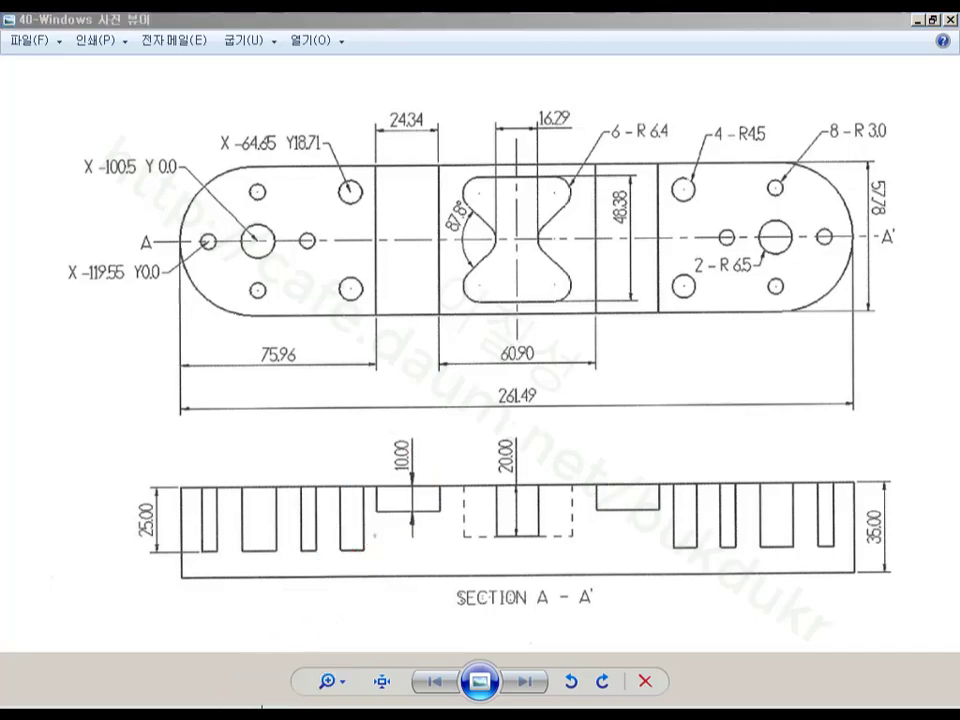
click(262, 710)
click(99, 683)
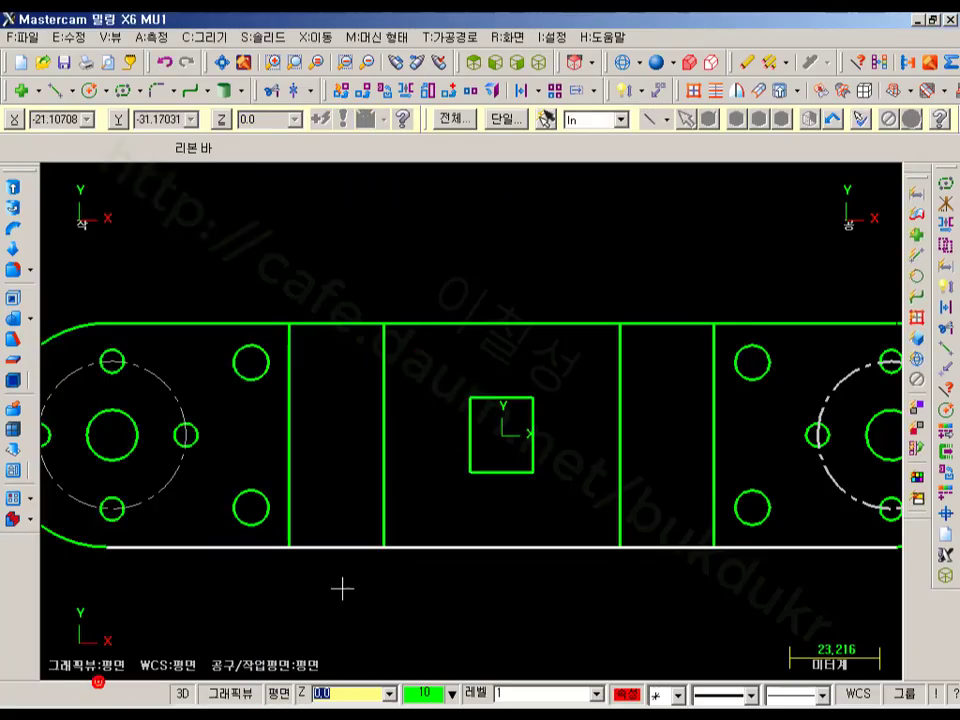
Create a 6.4 mm radius arc tangent to the midpoint of the rectangle's right side, keeping the upper half outside the rectangle.
scroll(510, 450, up, 4)
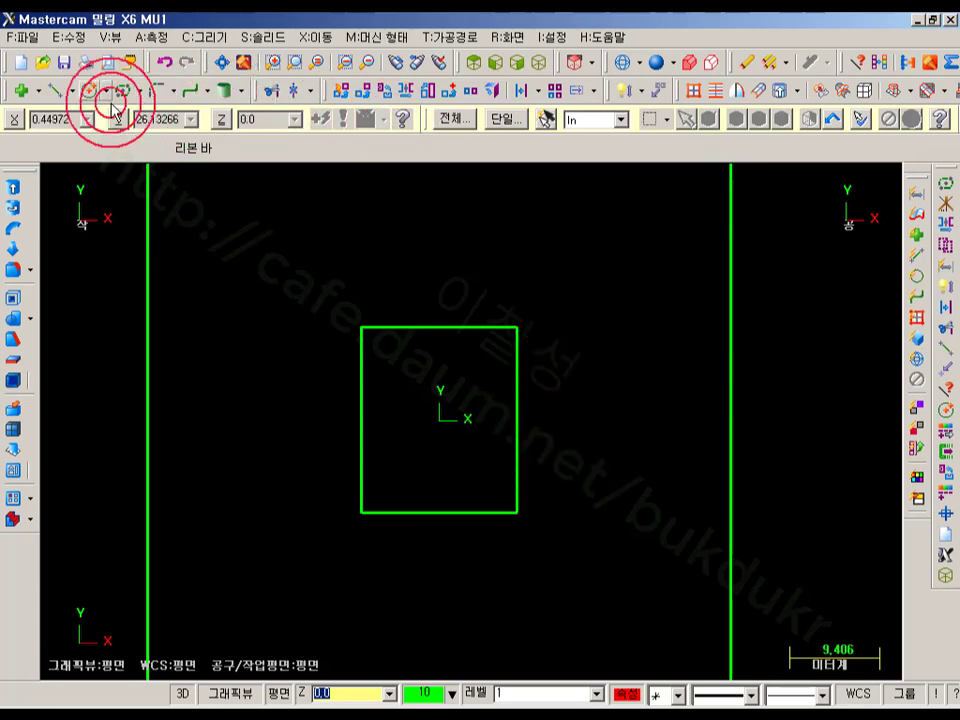
click(106, 91)
click(155, 252)
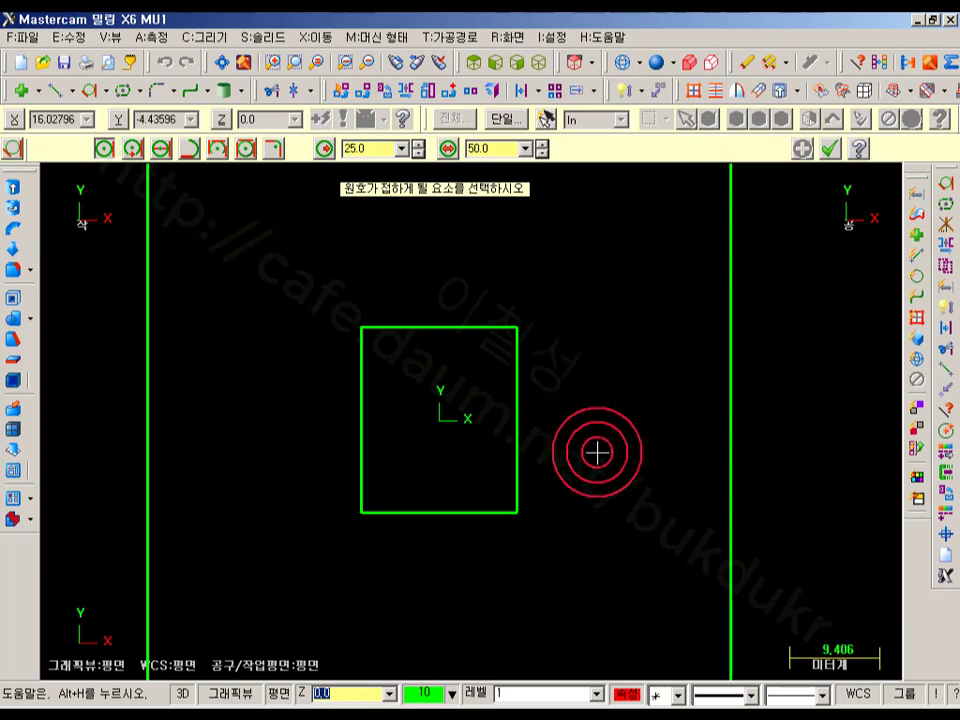
click(267, 716)
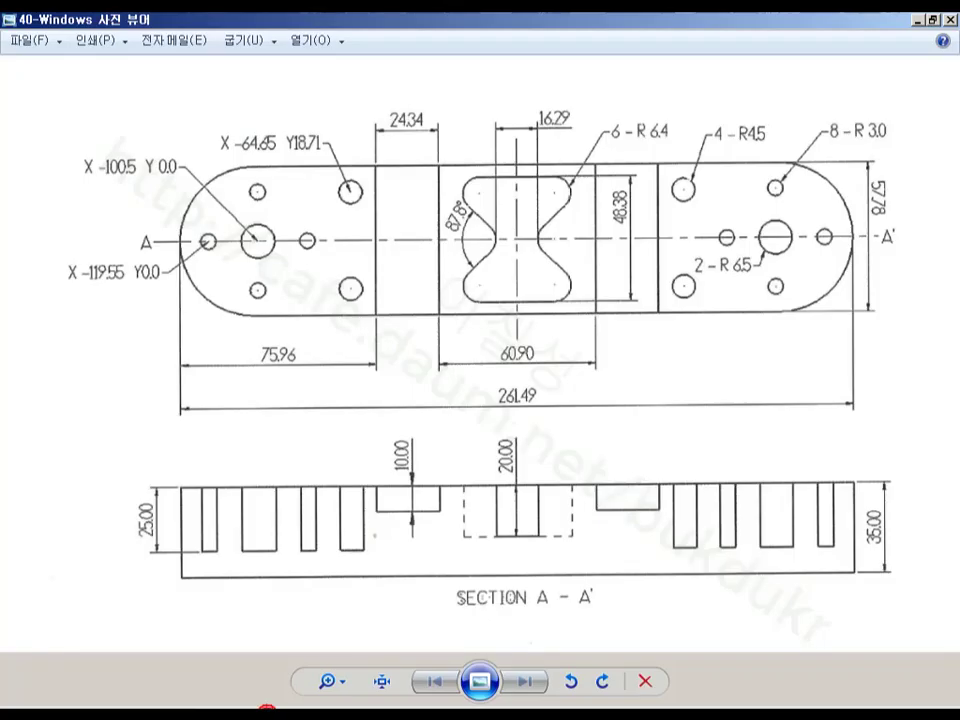
click(267, 716)
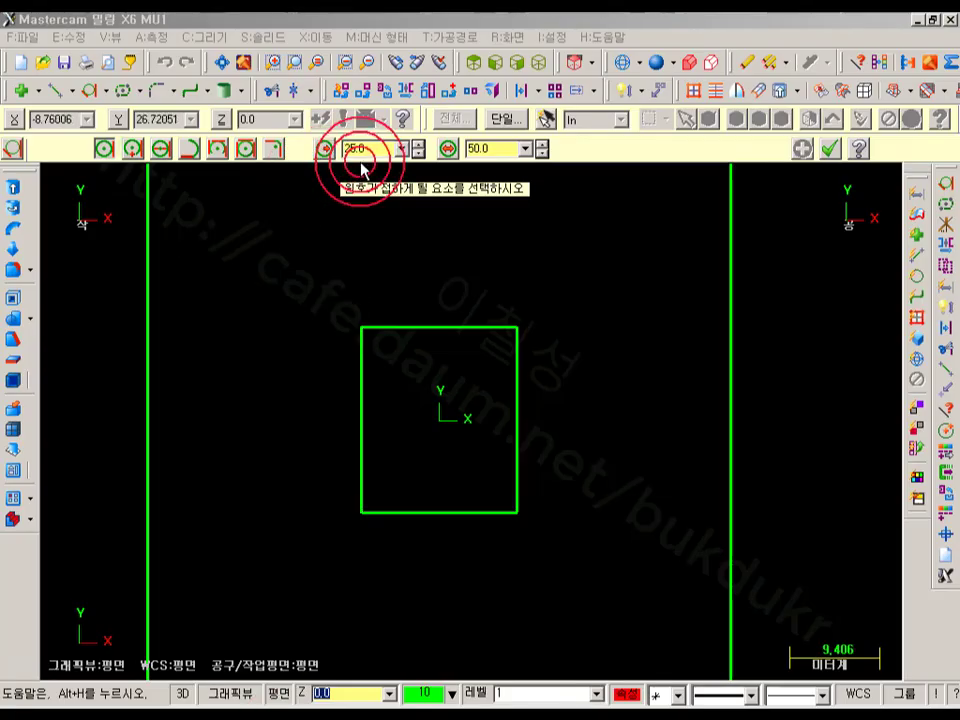
double_click(373, 152)
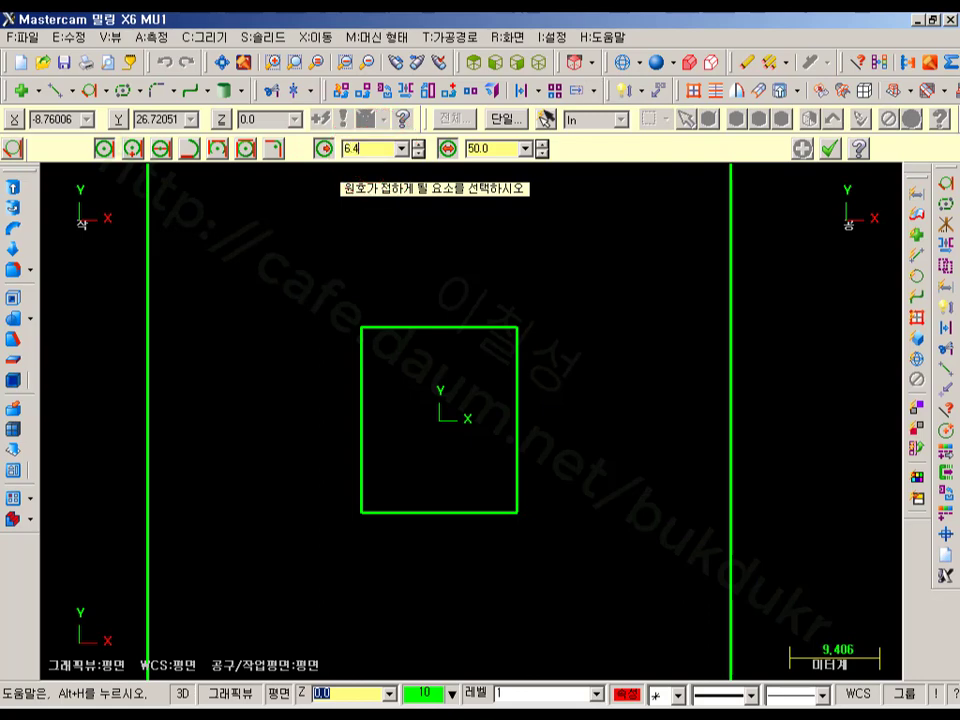
click(518, 378)
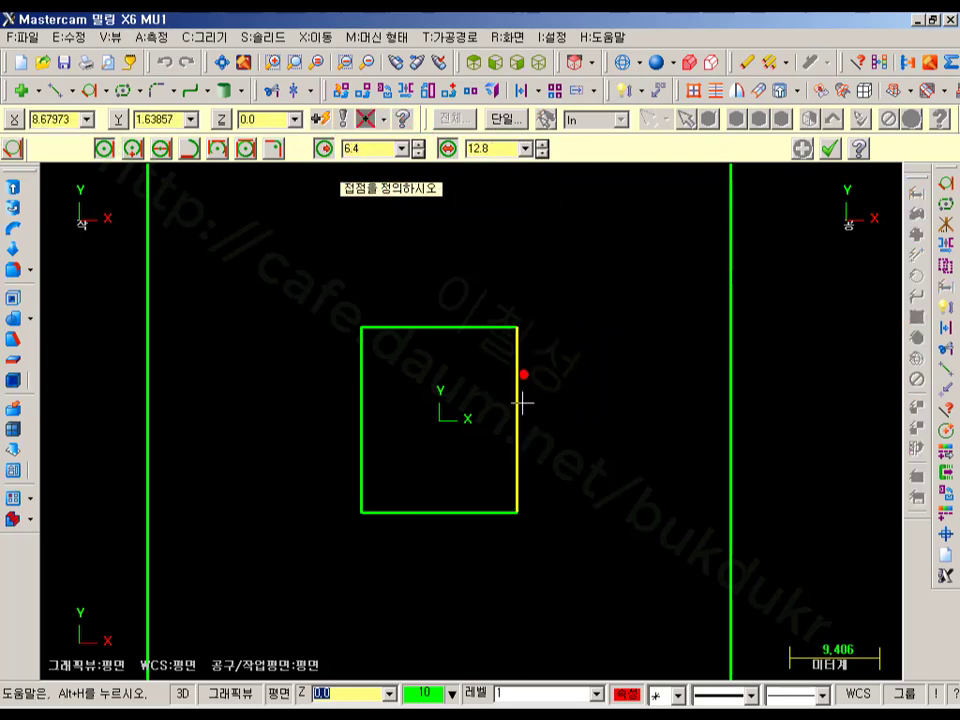
click(518, 418)
click(563, 370)
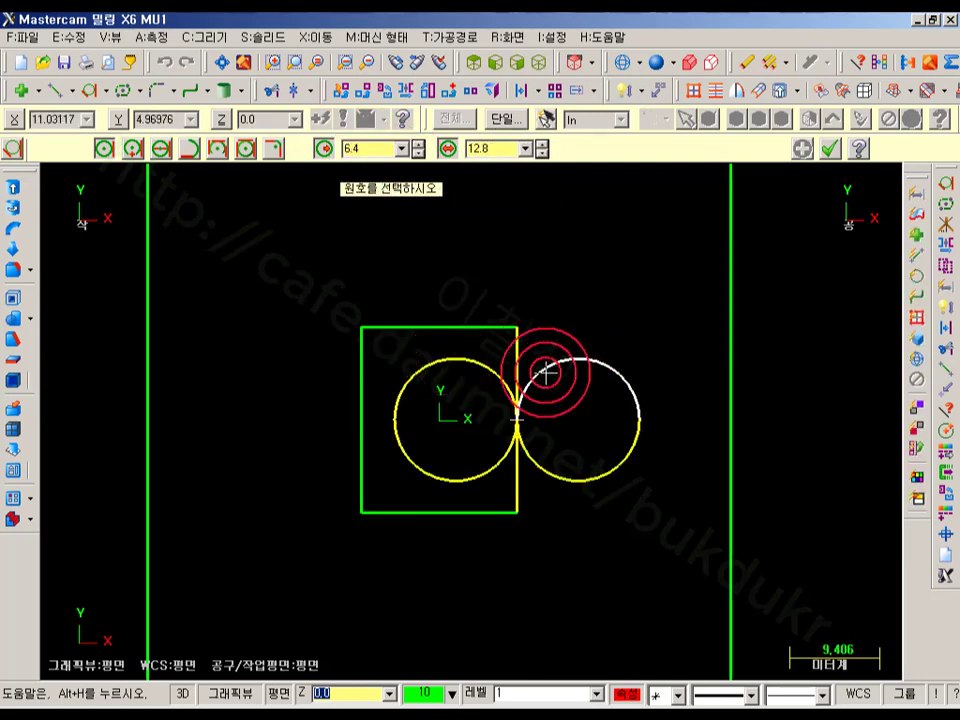
Add a matching 6.4 mm tangent arc at the midpoint of the rectangle's left side, keeping the outer upper half.
click(364, 368)
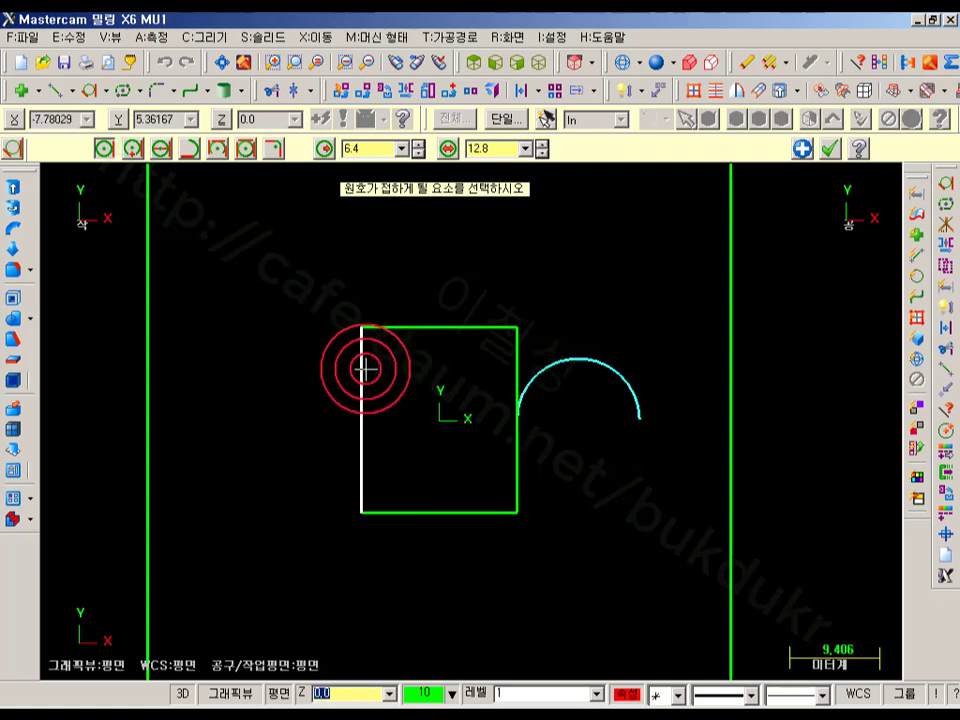
click(362, 421)
click(336, 377)
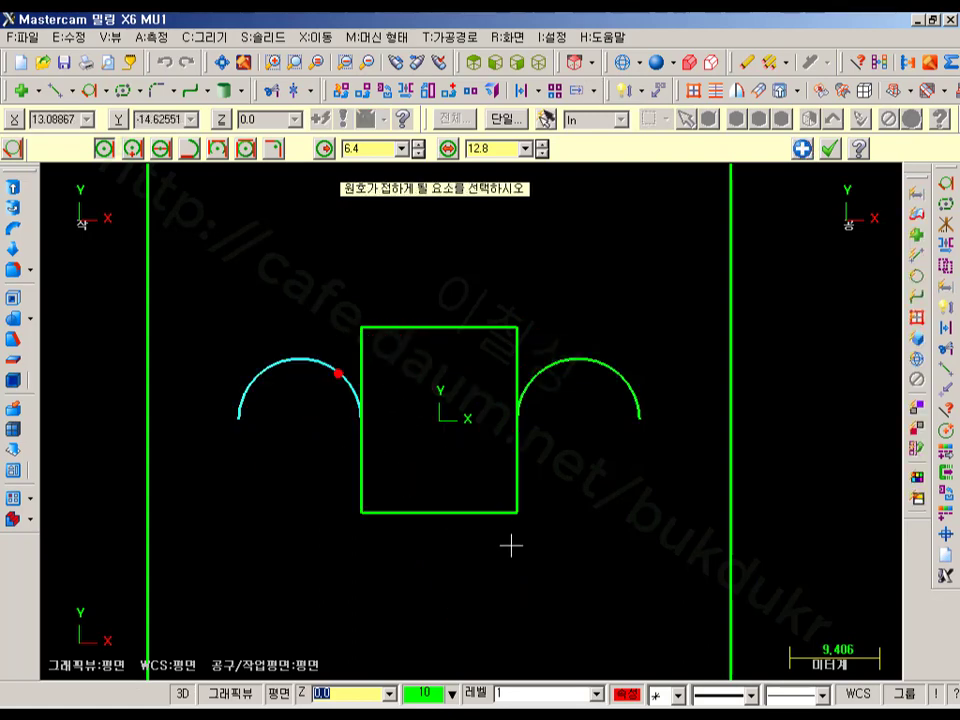
click(829, 148)
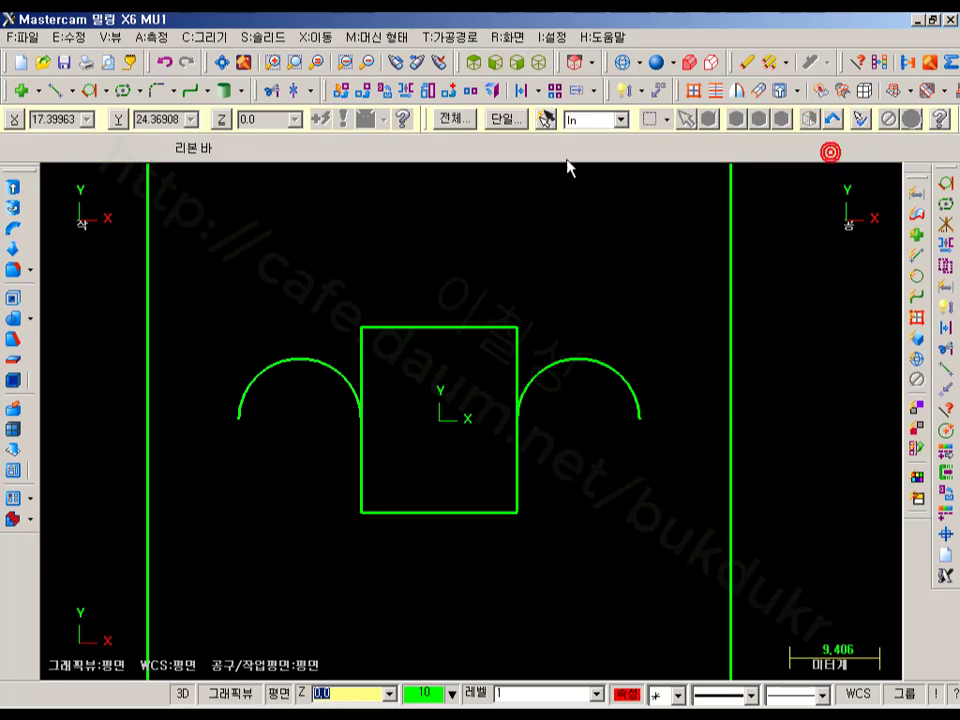
Extend the inner ends of both tangent arcs past their tangent points, around to the lower outer side of each circle.
click(272, 90)
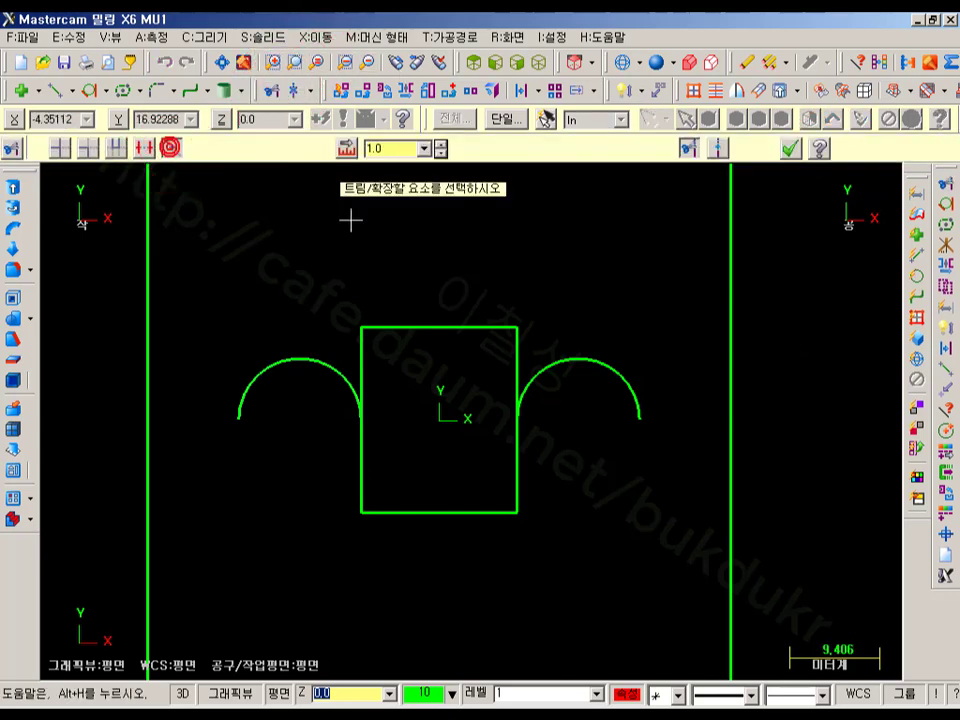
click(337, 388)
click(270, 495)
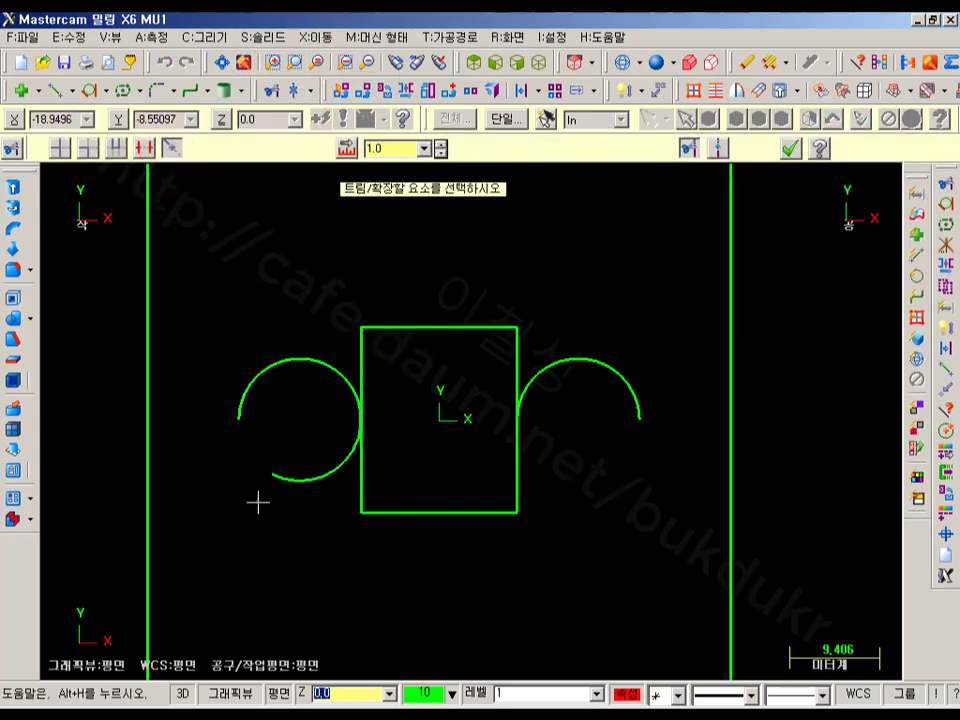
click(537, 377)
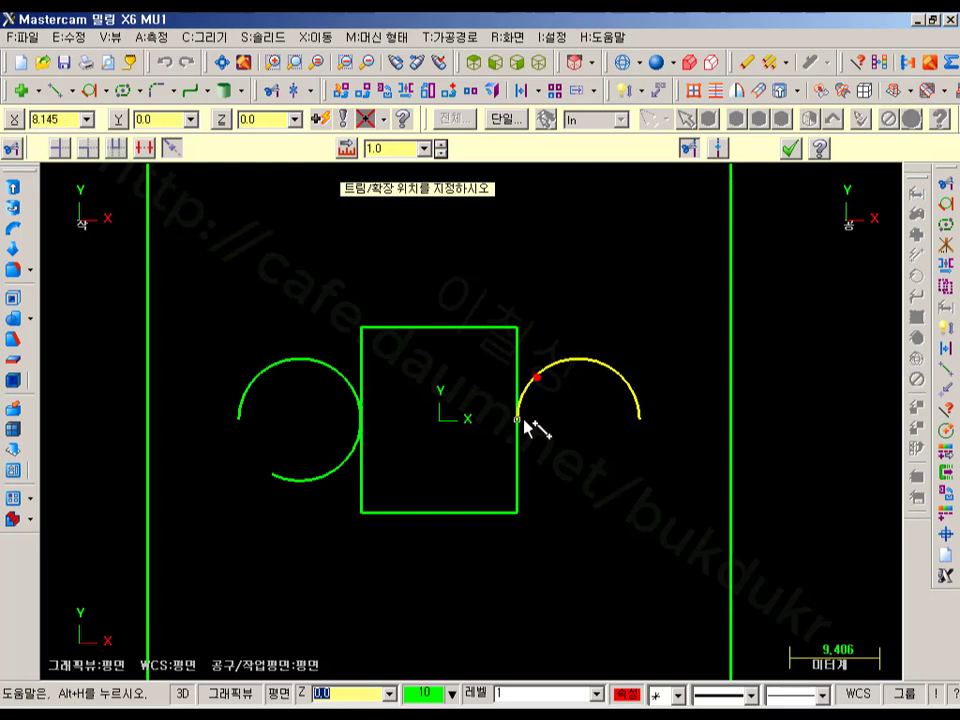
click(632, 528)
click(788, 150)
Add smart dimensions for the central rectangle's width and the right tangent arc's radius.
scroll(540, 410, down, 2)
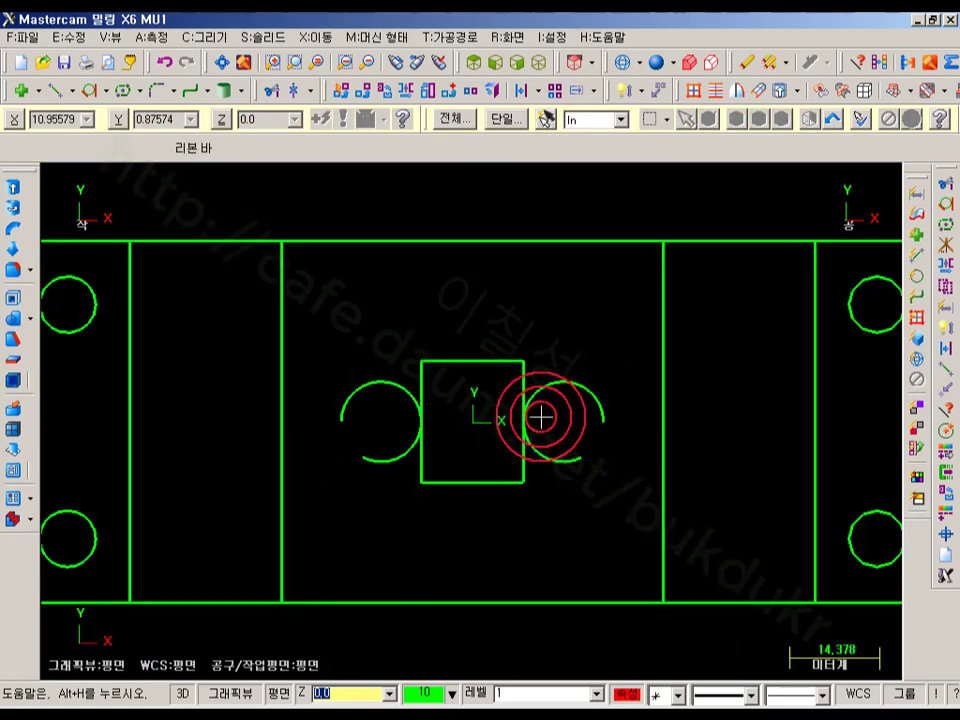
click(626, 92)
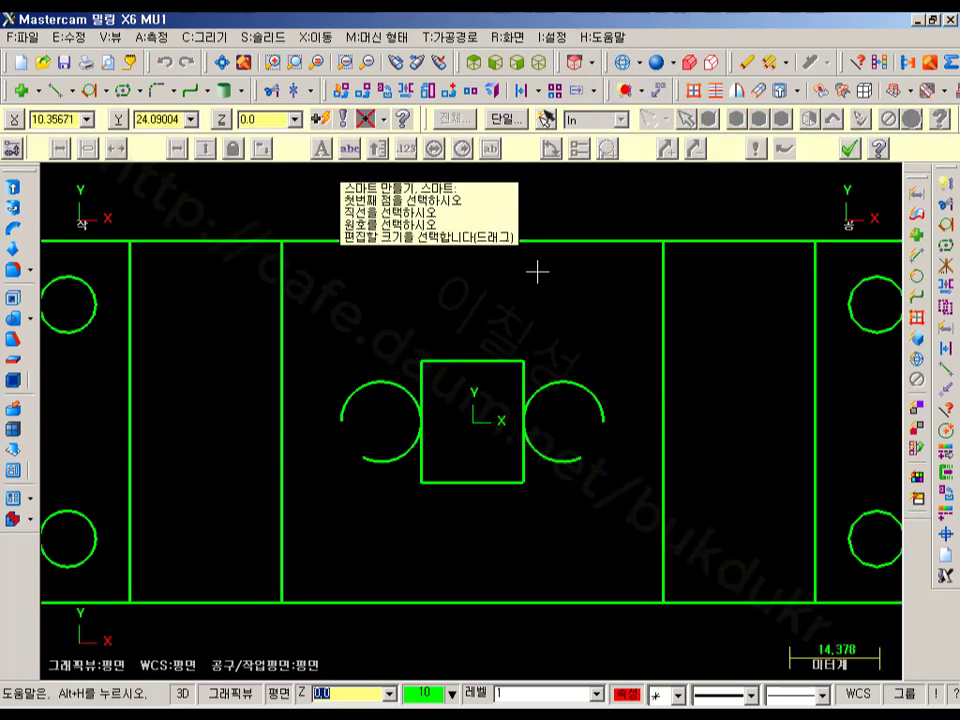
click(491, 348)
click(502, 298)
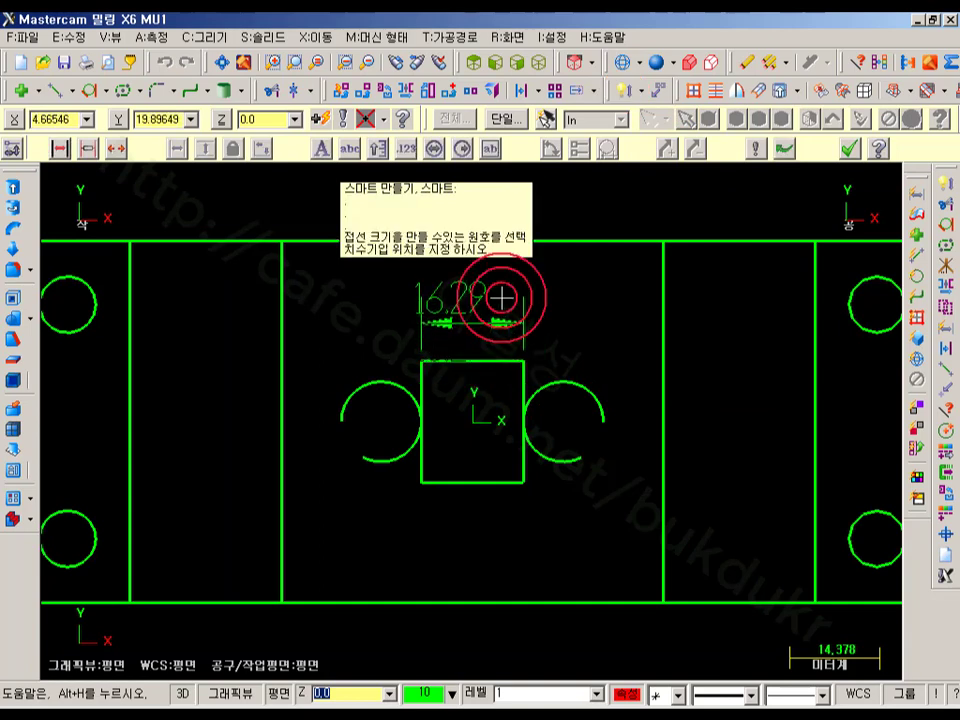
click(605, 289)
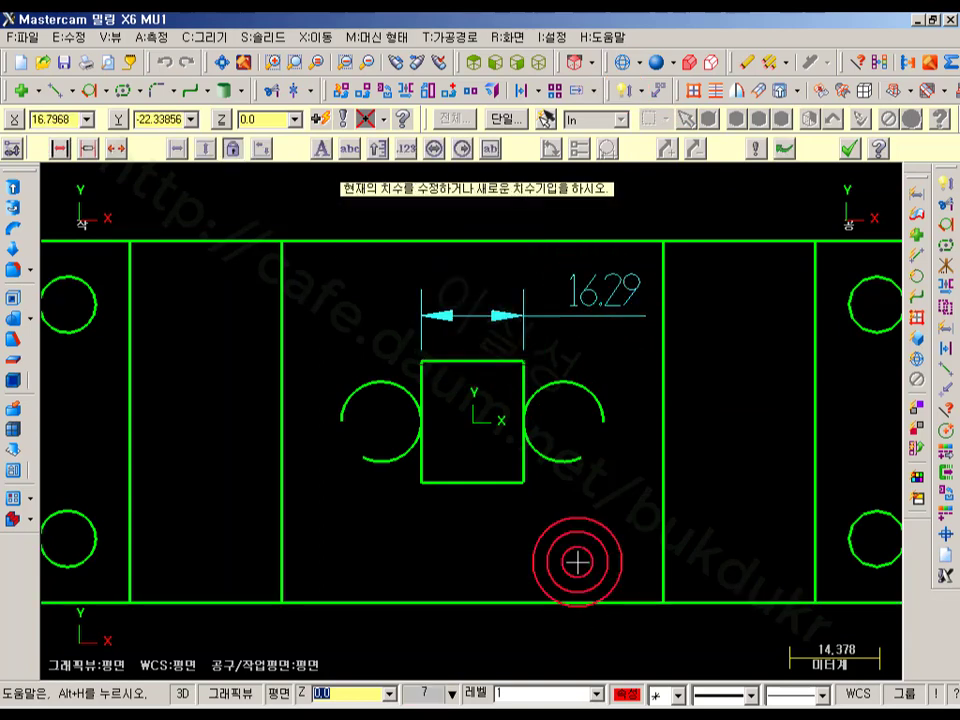
click(602, 390)
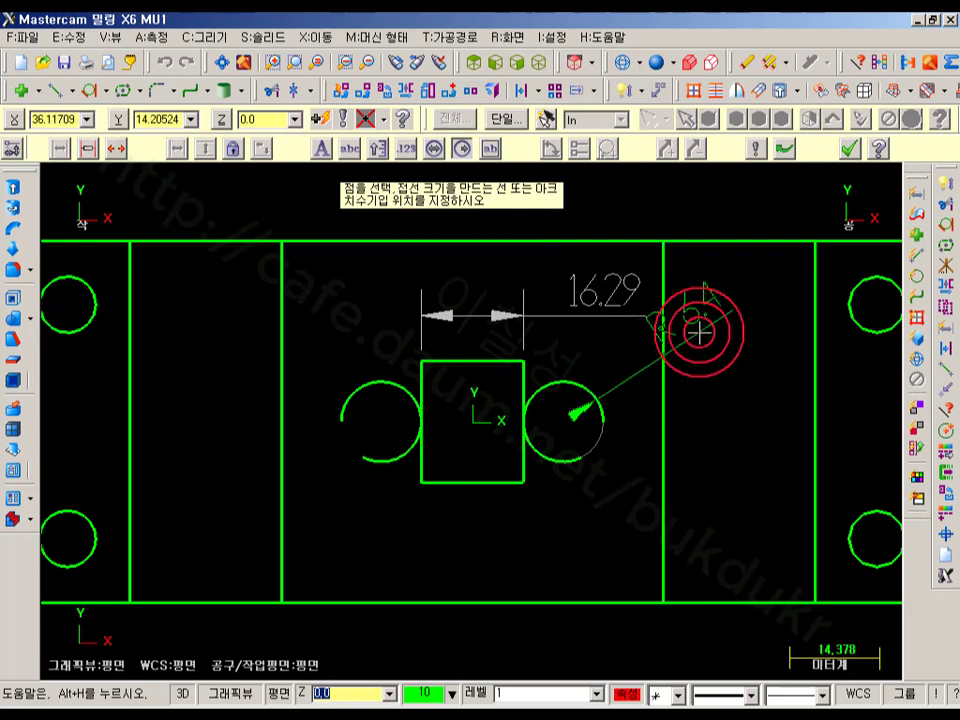
click(719, 316)
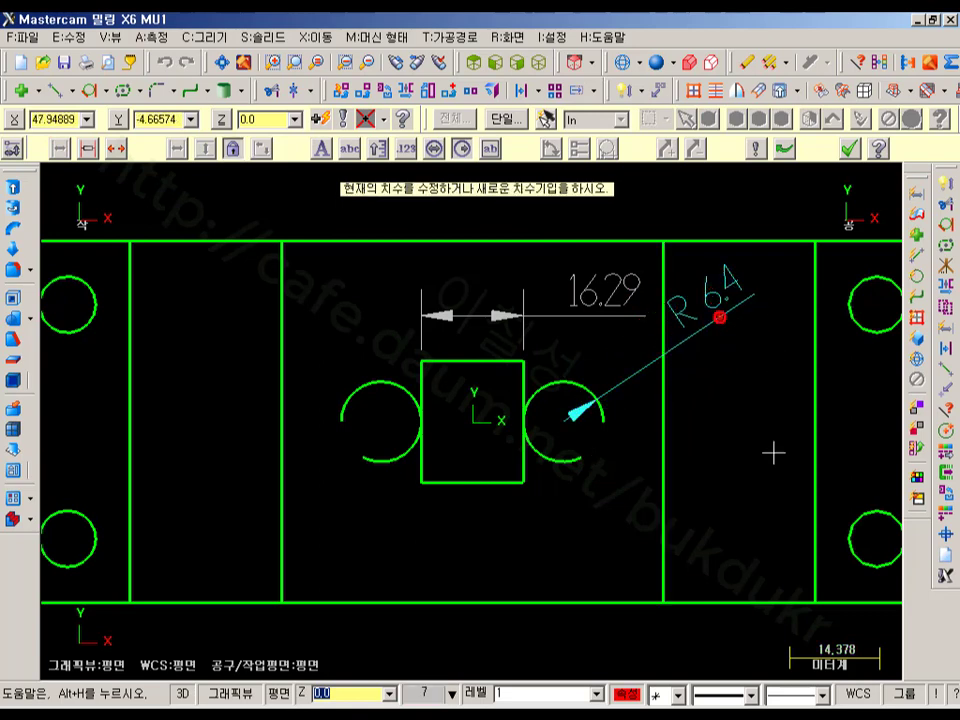
click(850, 150)
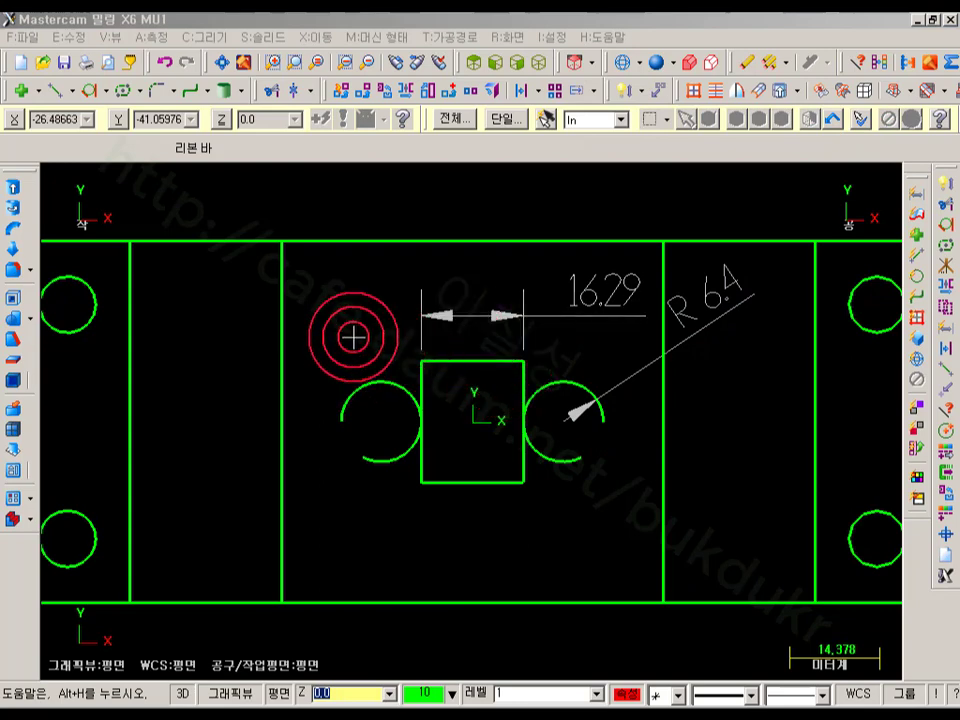
scroll(332, 355, up, 2)
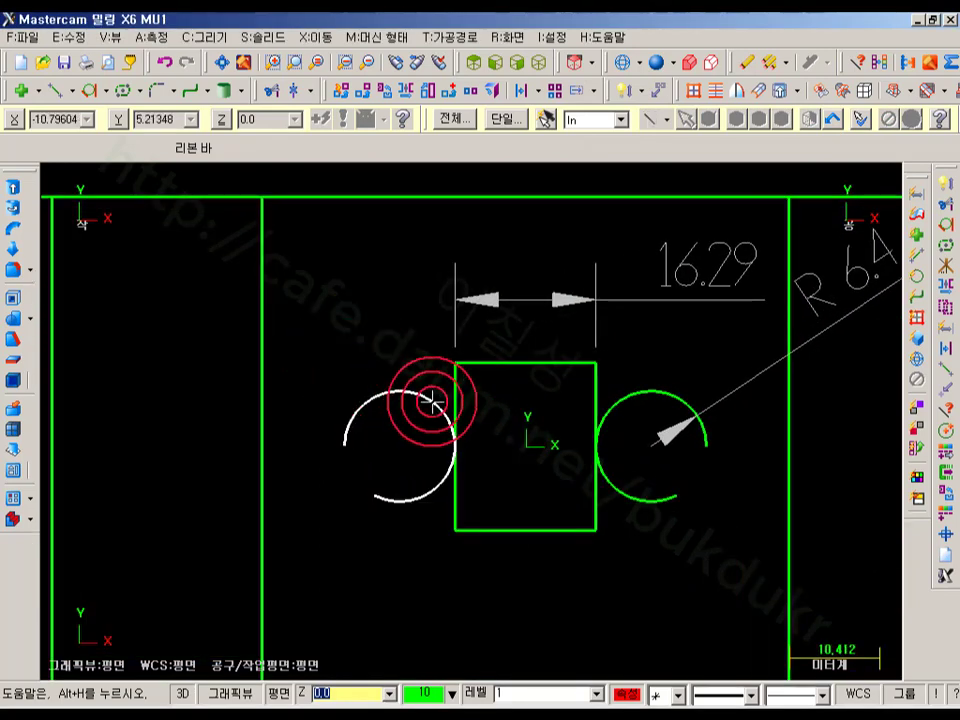
Draw a line about 26 mm long, tangent to the left arc's upper inner side and running outward toward the plate's upper edge.
key(Escape)
click(50, 90)
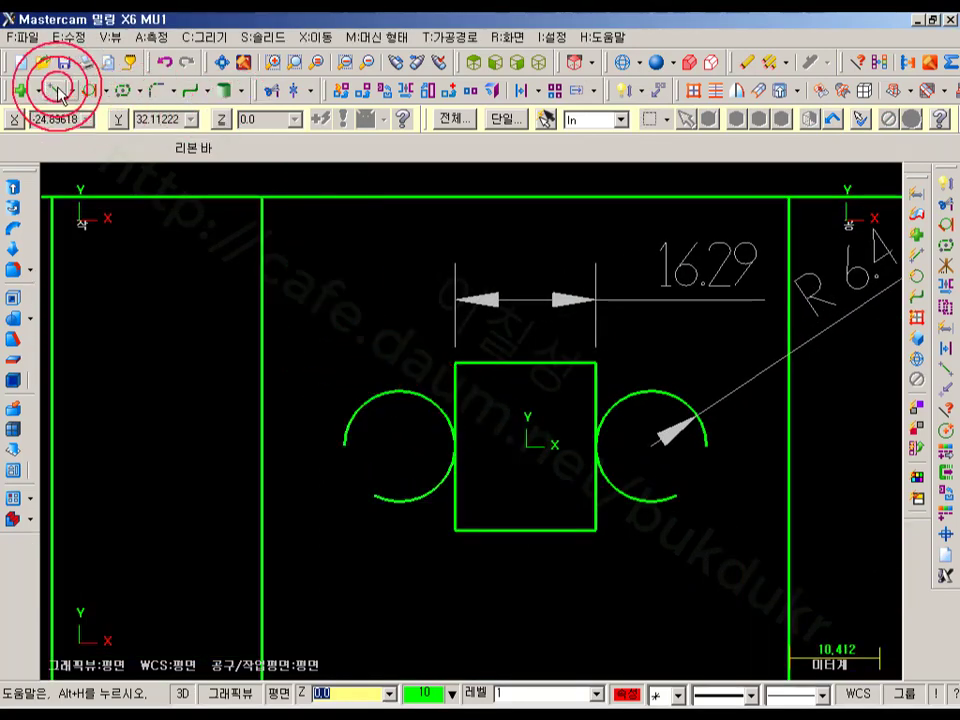
click(736, 150)
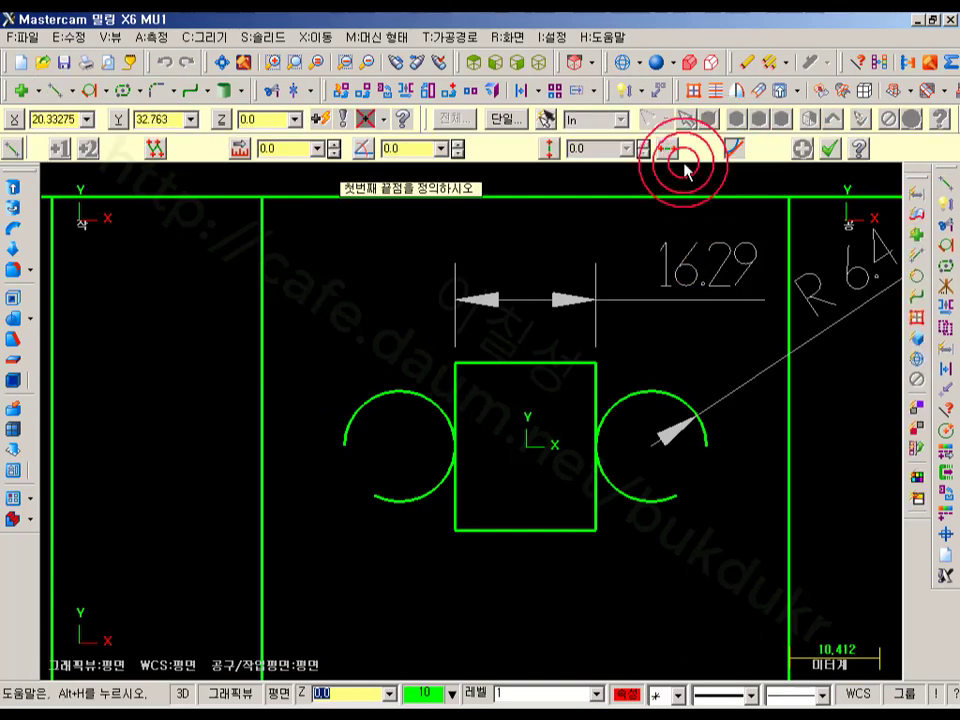
click(429, 399)
click(296, 241)
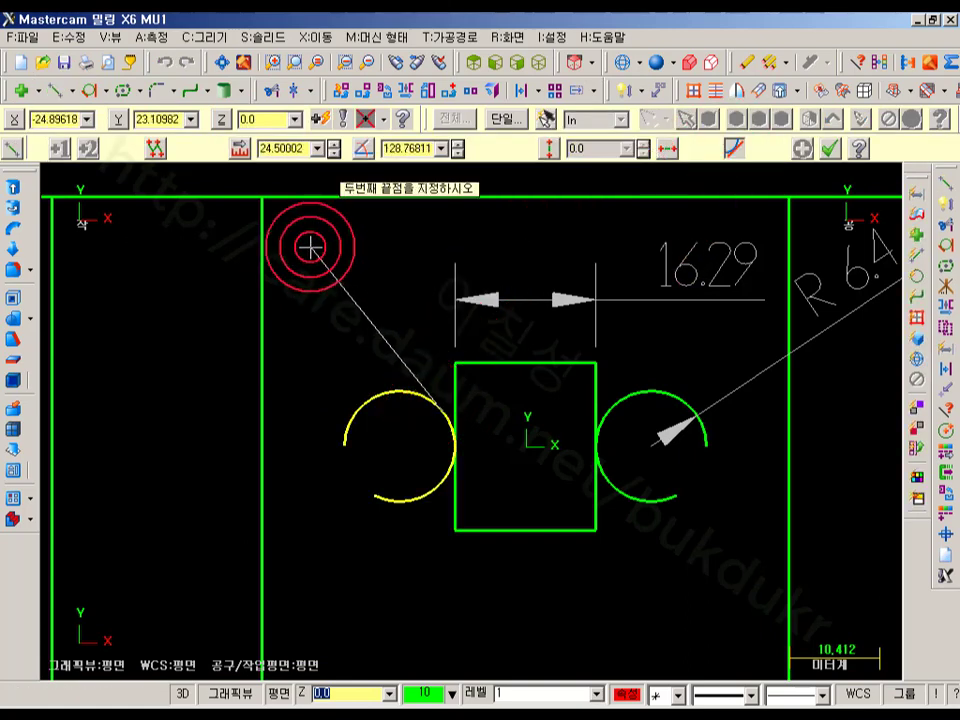
click(703, 592)
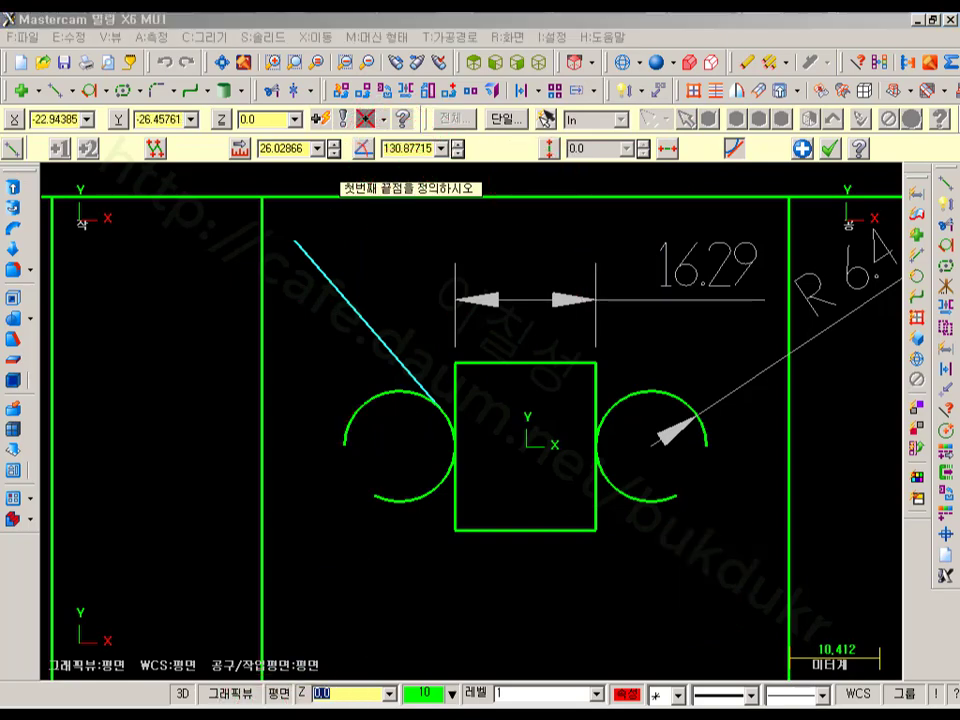
Check the pocket angle on the part drawing and try to set the tangent line's angle to 180-87.8/2.
key(alt+Tab)
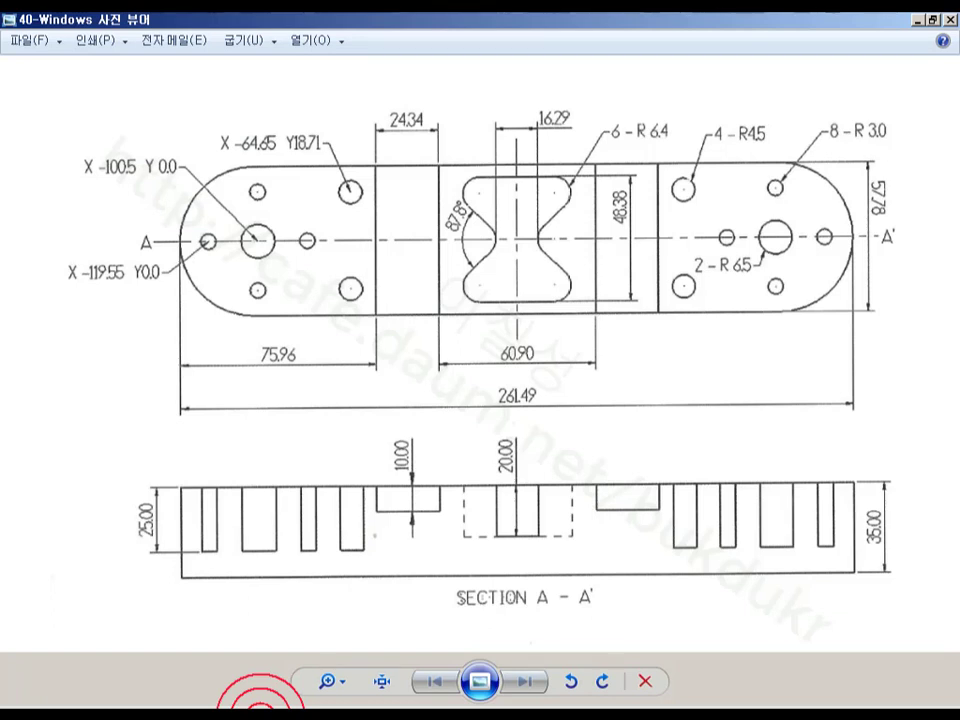
click(261, 716)
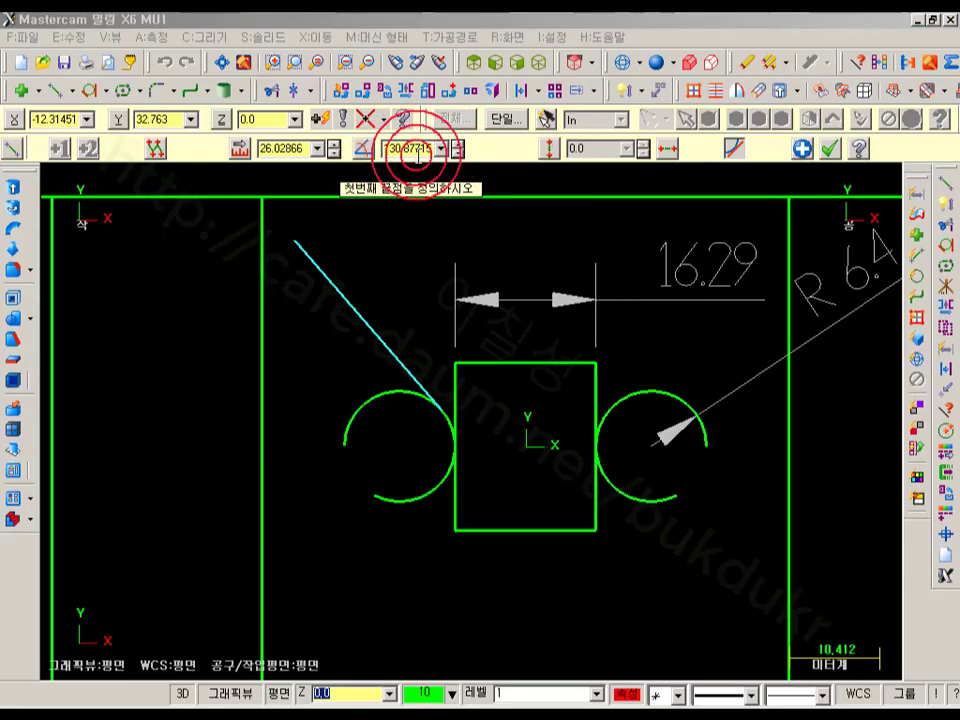
click(417, 148)
text(180-87.8/2)
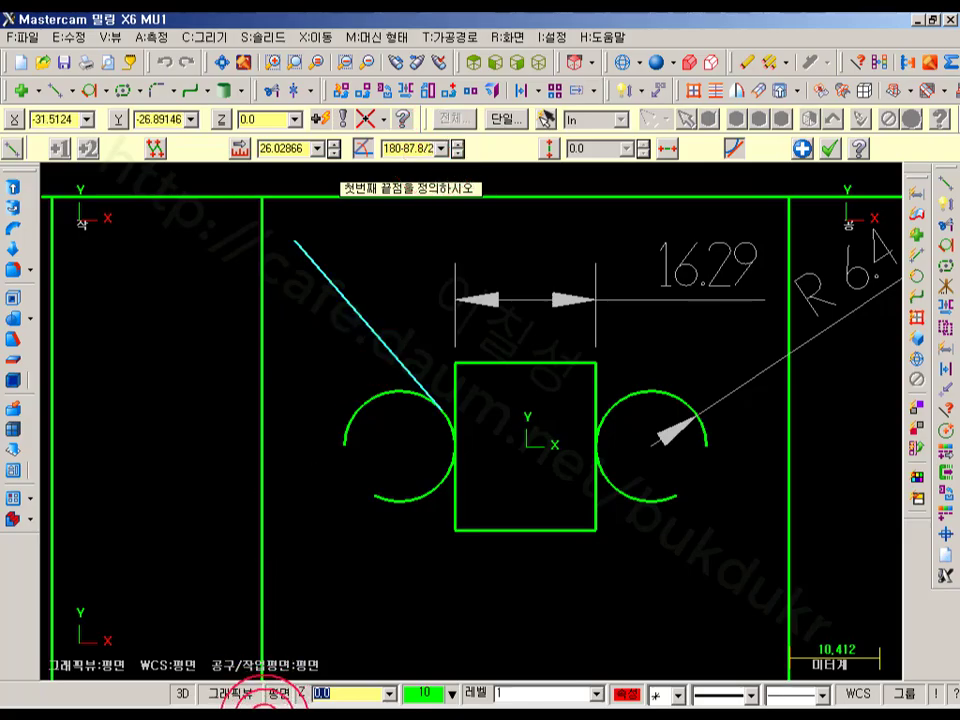
key(alt+Tab)
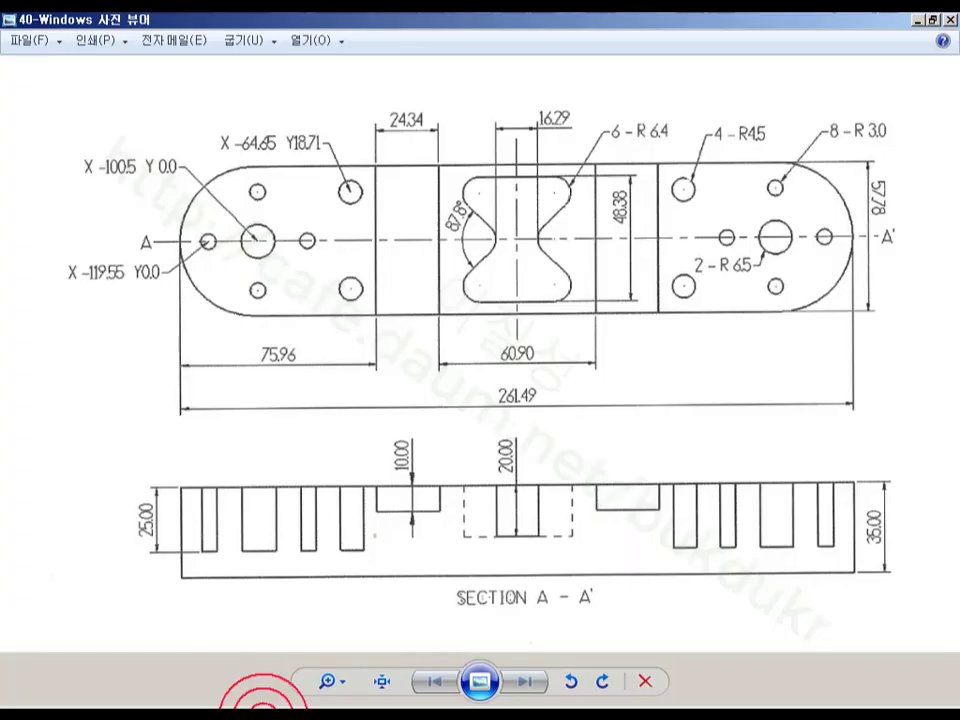
key(alt+Tab)
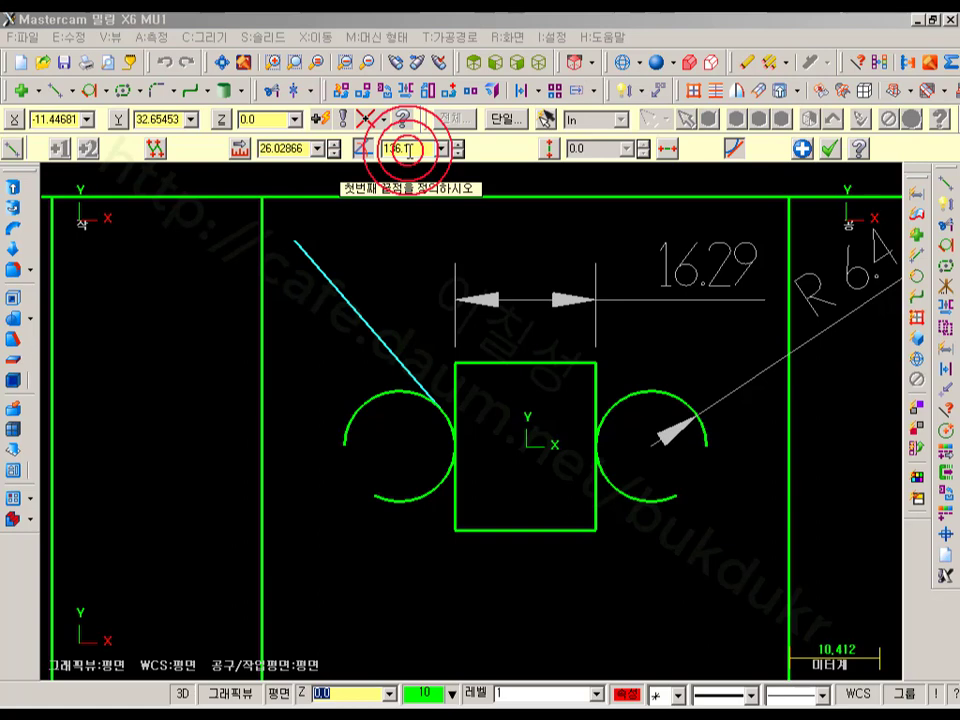
click(828, 152)
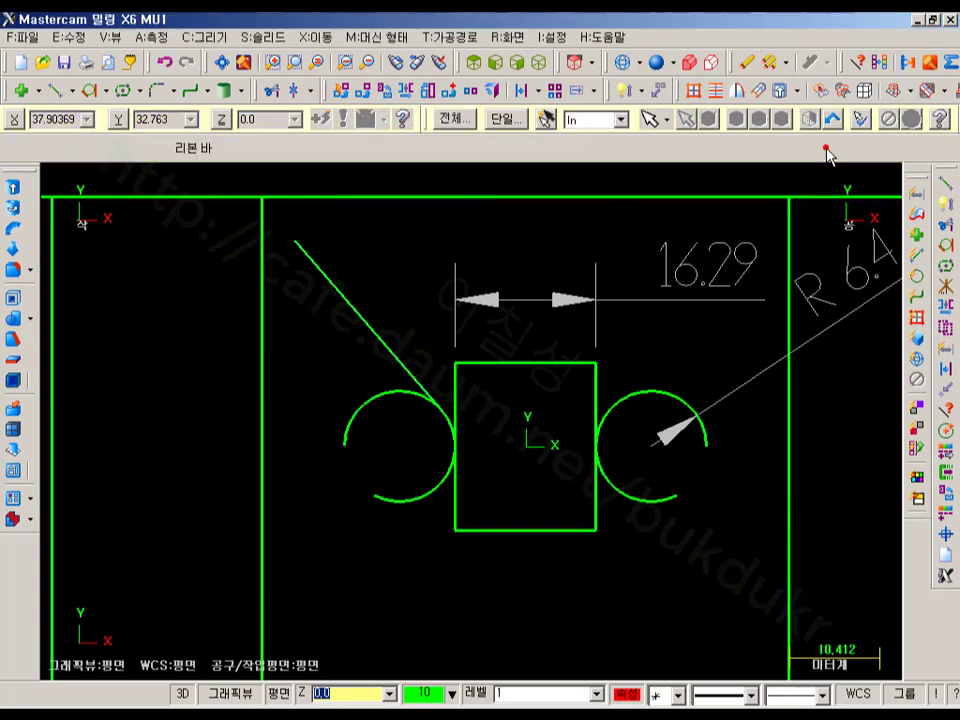
Mirror a copy of the left tangent line about the horizontal axis at Y 0.0.
click(407, 91)
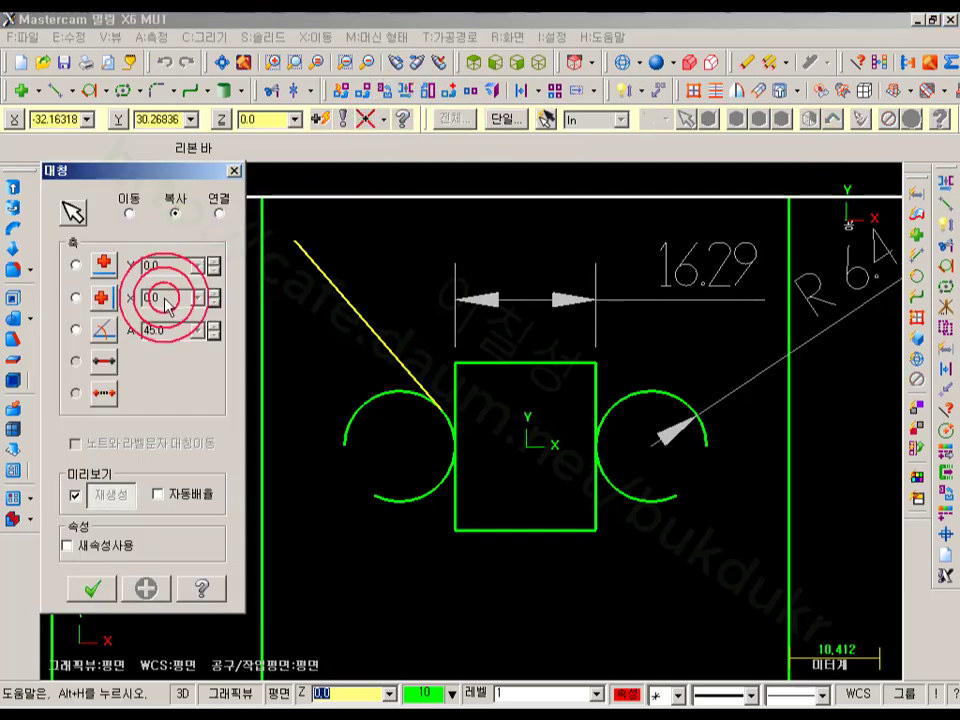
click(77, 265)
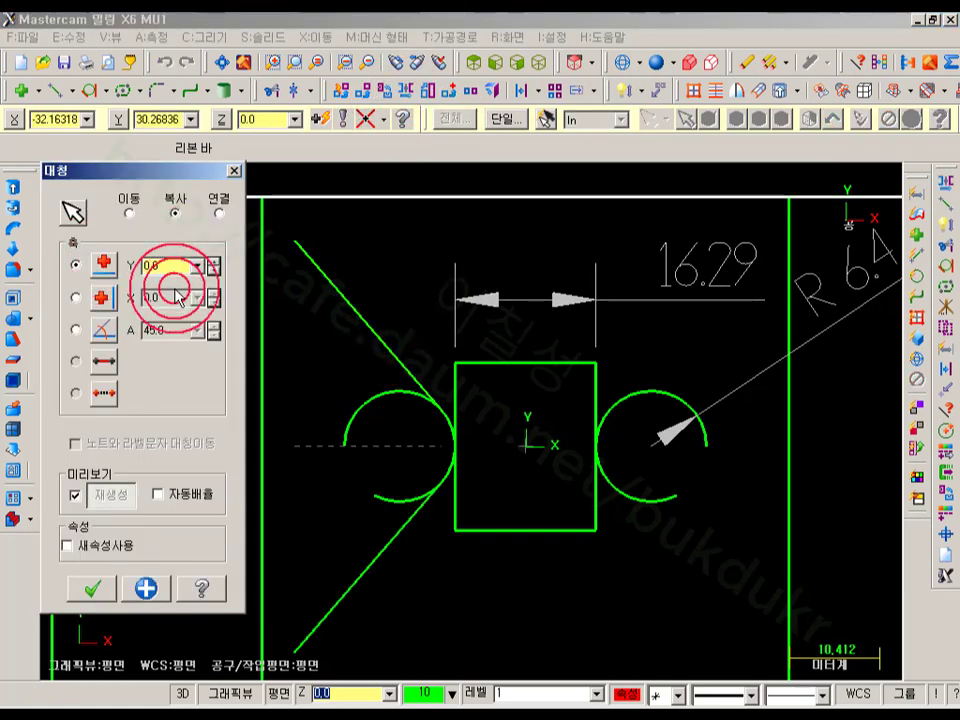
click(144, 587)
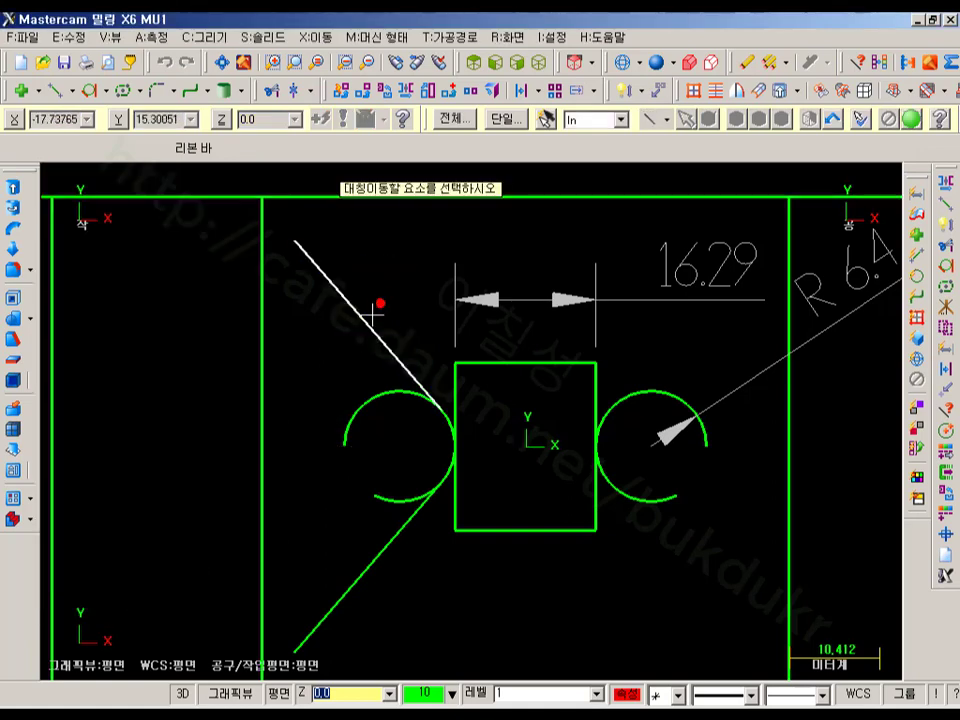
Mirror copies of both left tangent lines about the vertical axis at X 0.0.
click(369, 558)
click(911, 119)
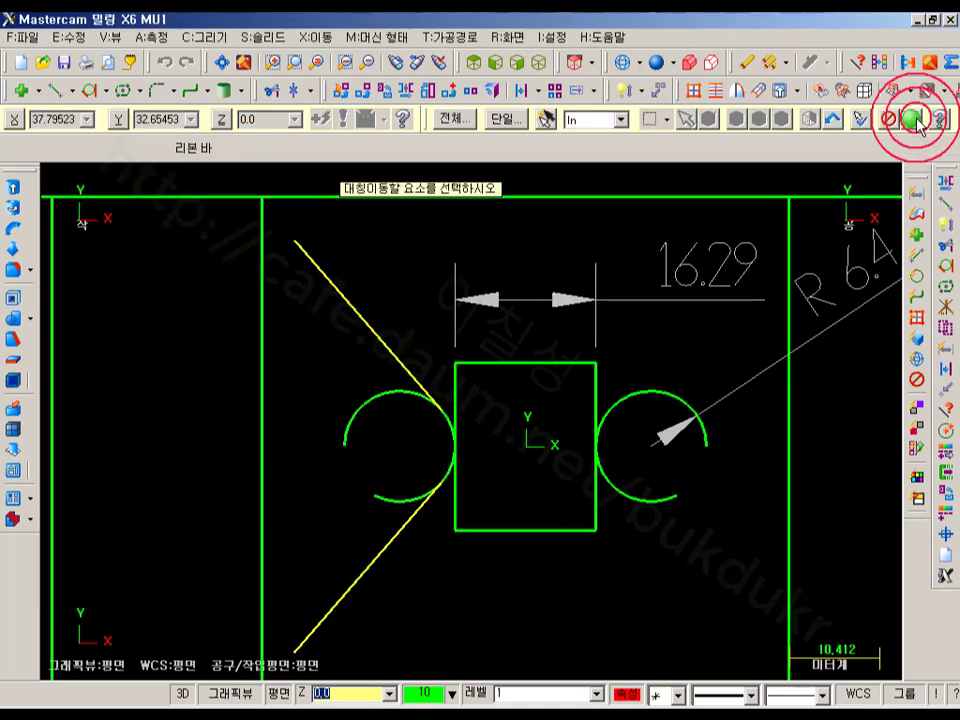
click(77, 297)
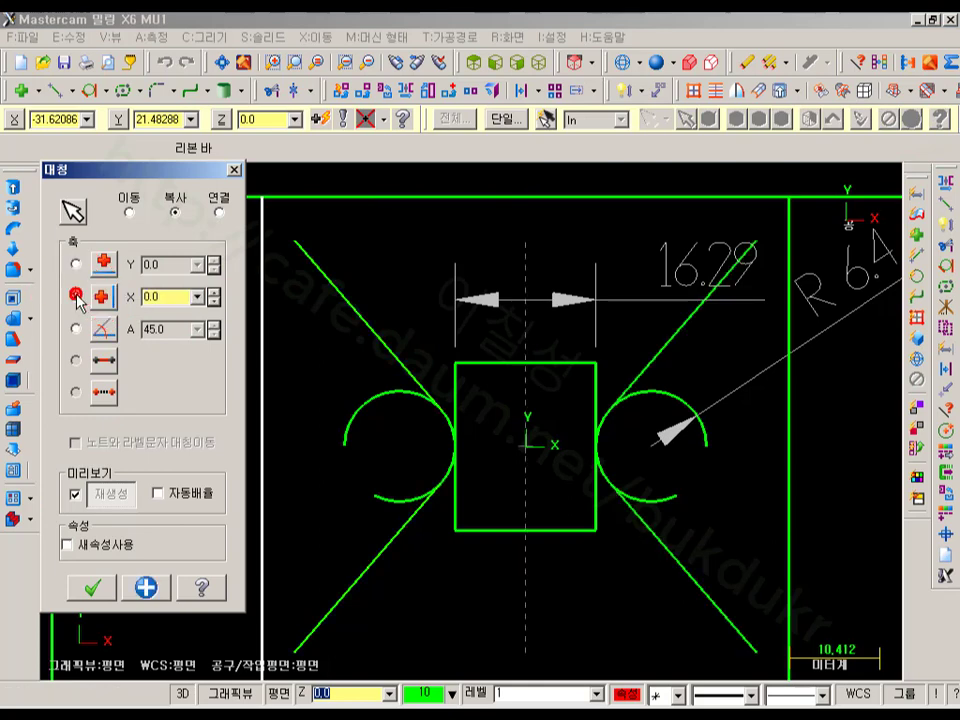
click(92, 587)
click(626, 272)
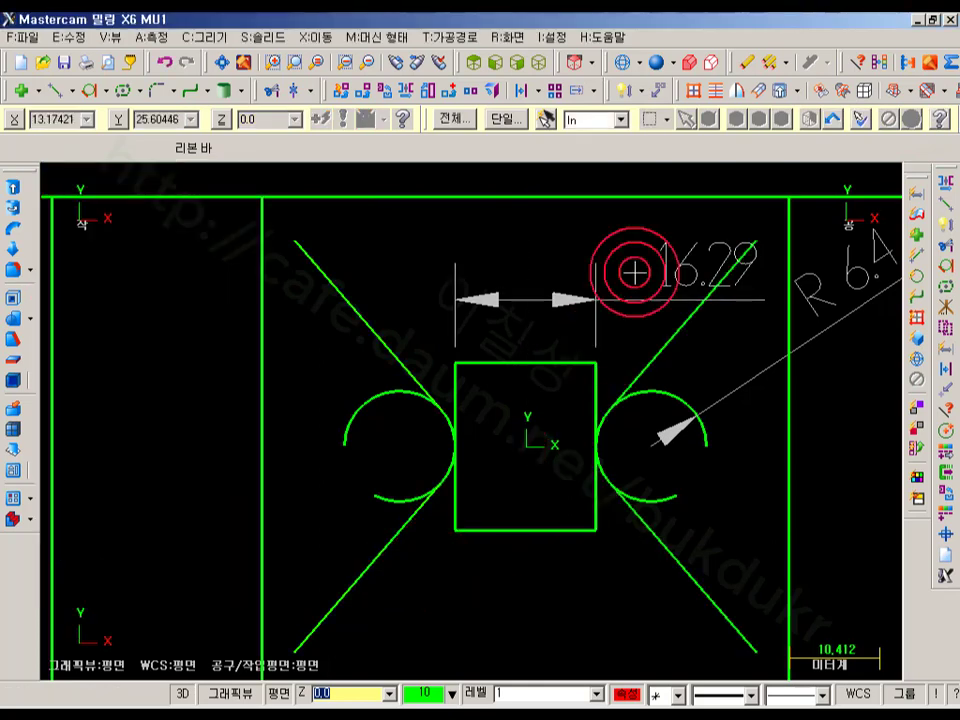
click(614, 84)
click(355, 328)
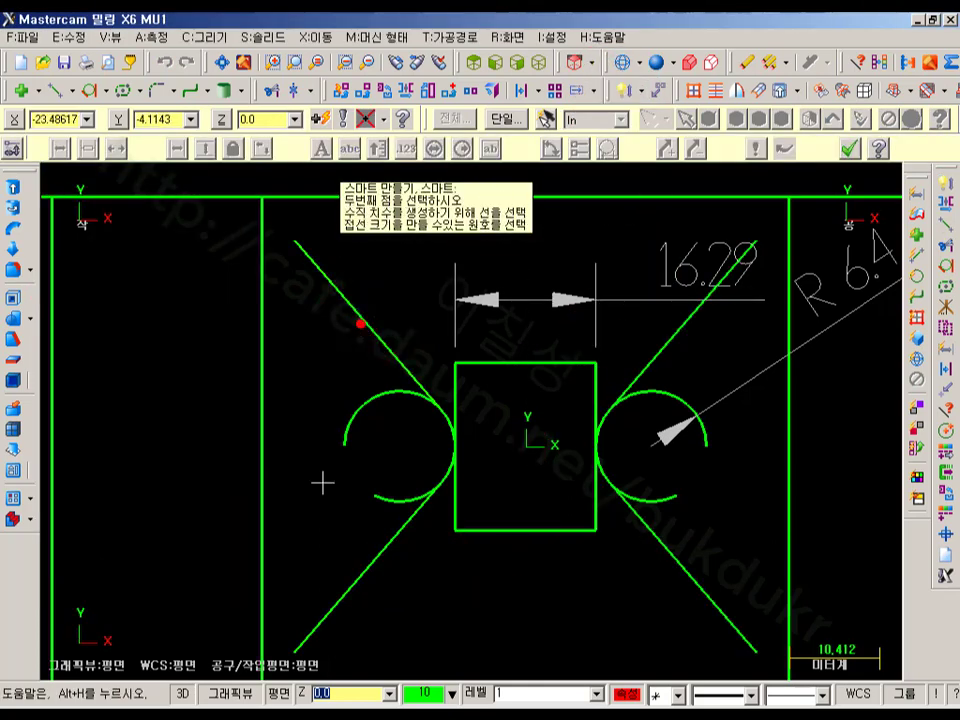
click(370, 552)
click(369, 323)
click(356, 313)
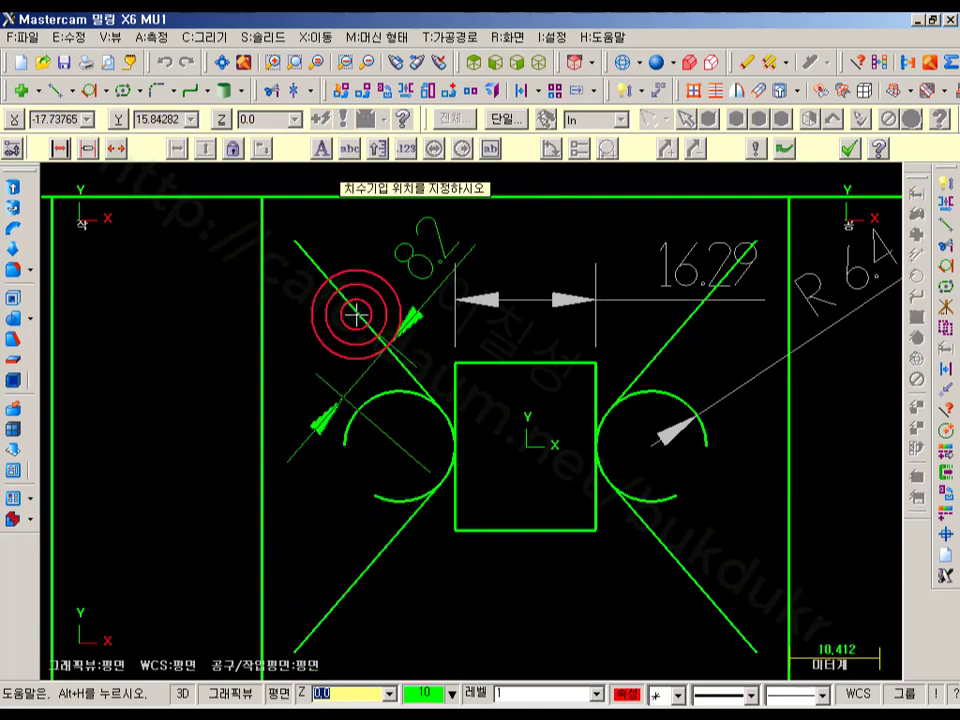
click(825, 162)
click(848, 150)
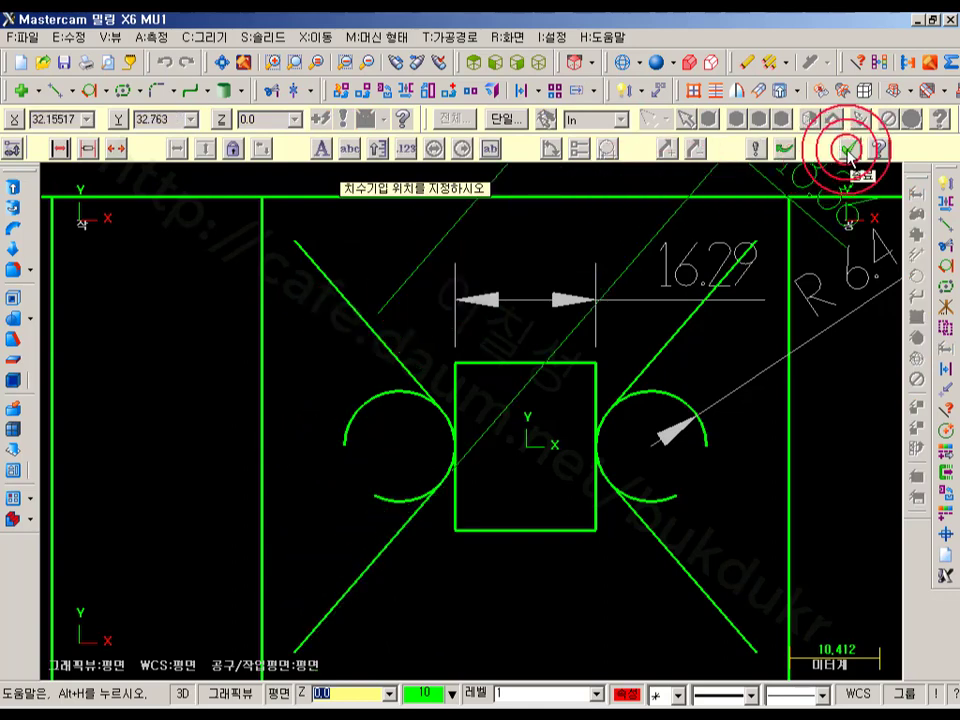
Dimension the angle between the two left tangent lines and compare it with the pocket angle on the part drawing.
click(405, 335)
click(380, 520)
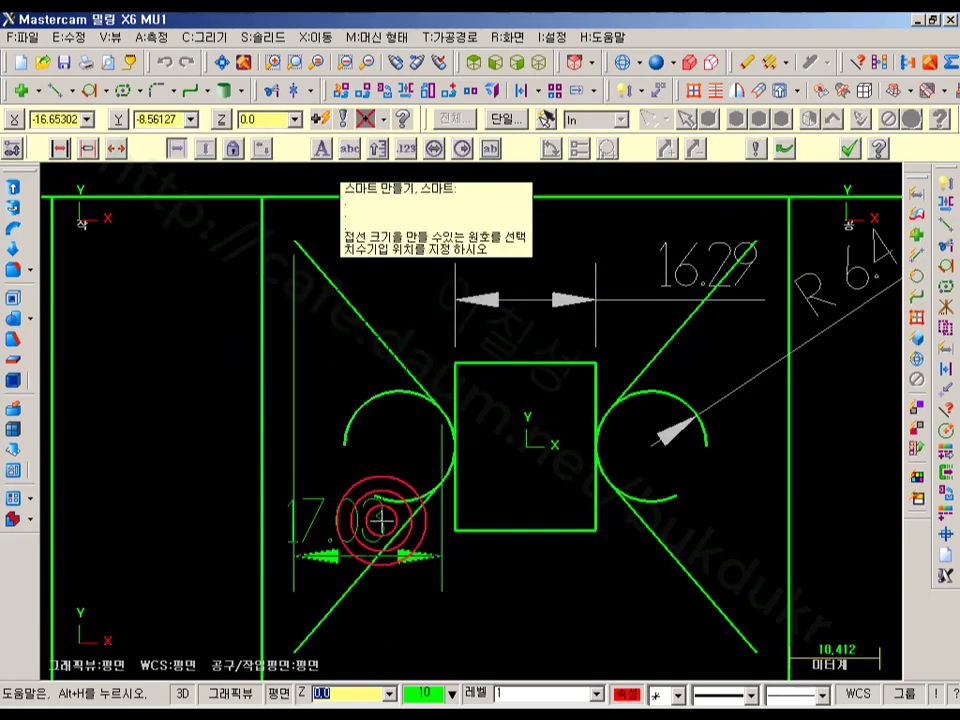
click(390, 520)
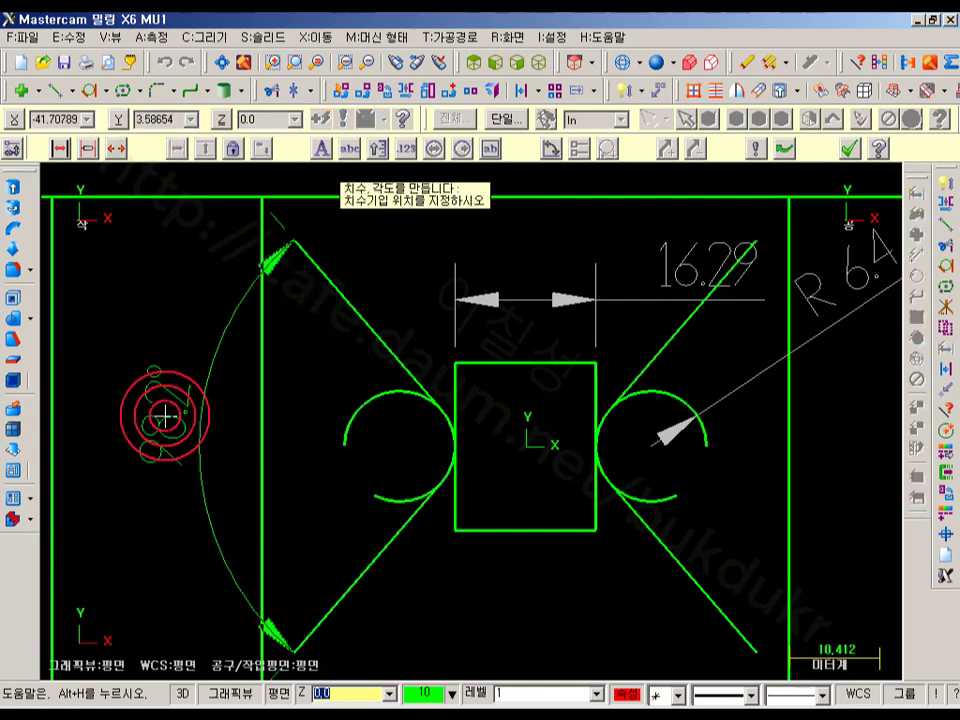
click(165, 415)
scroll(463, 323, down, 2)
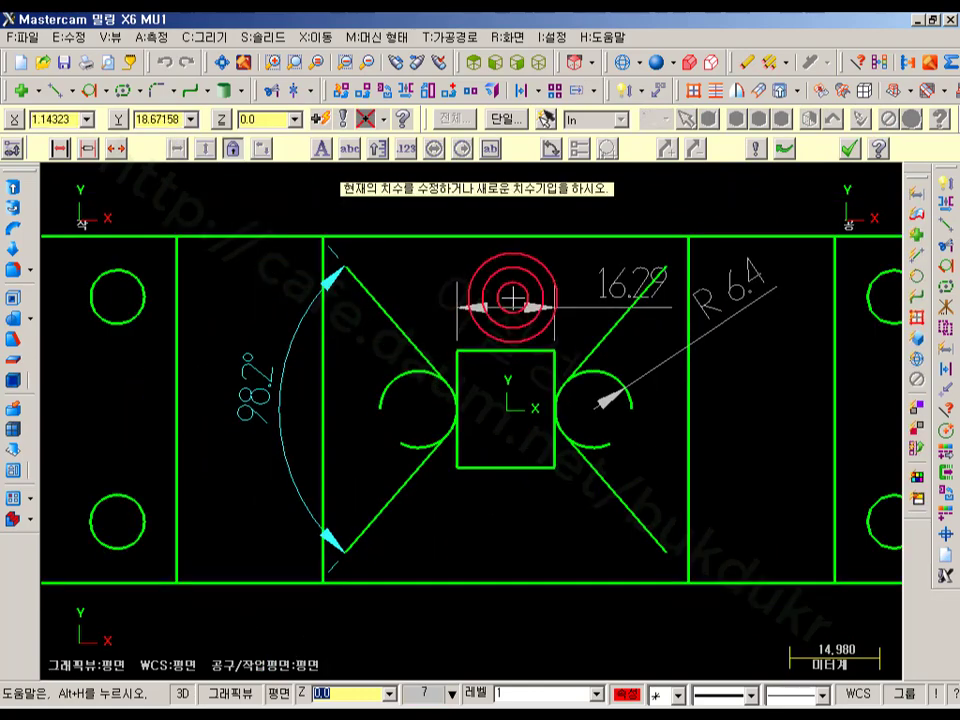
scroll(364, 290, up, 2)
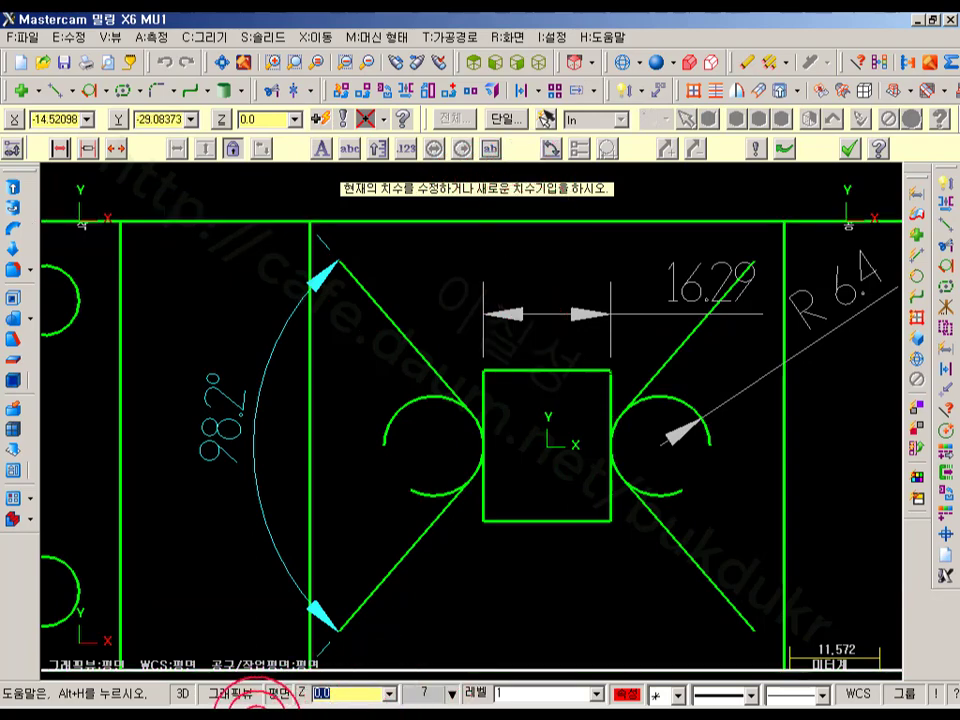
click(266, 715)
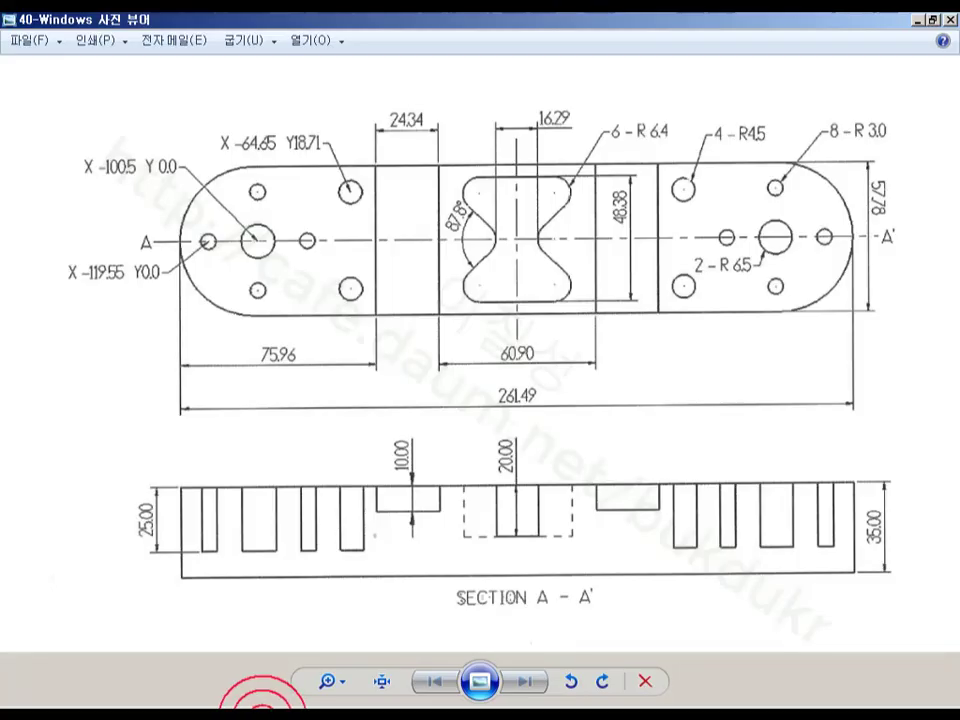
click(262, 718)
scroll(527, 512, down, 3)
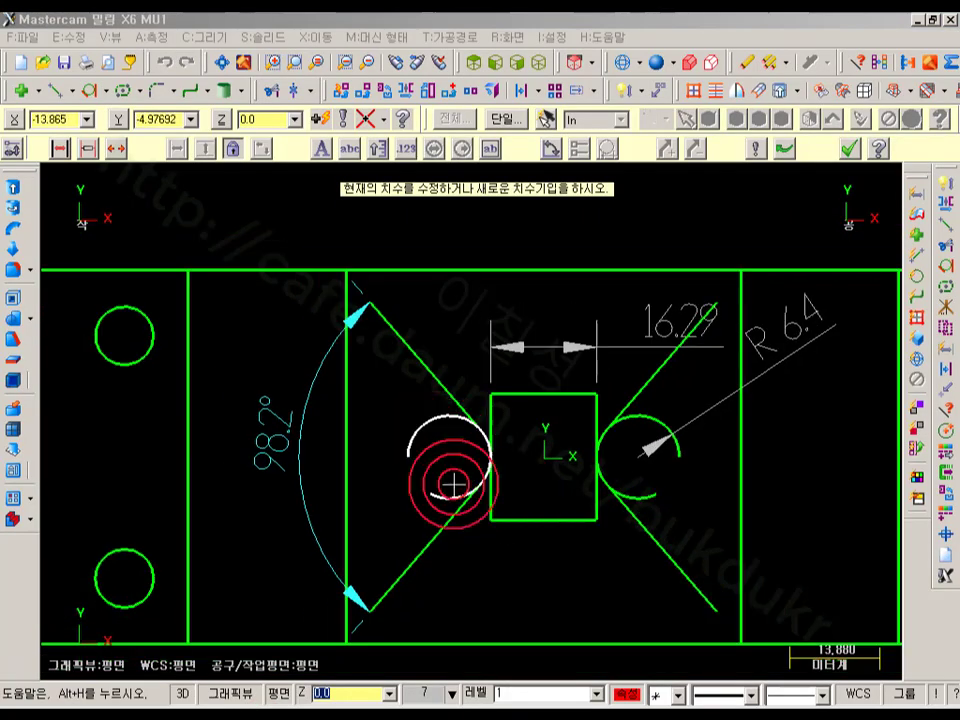
scroll(452, 491, up, 2)
click(848, 148)
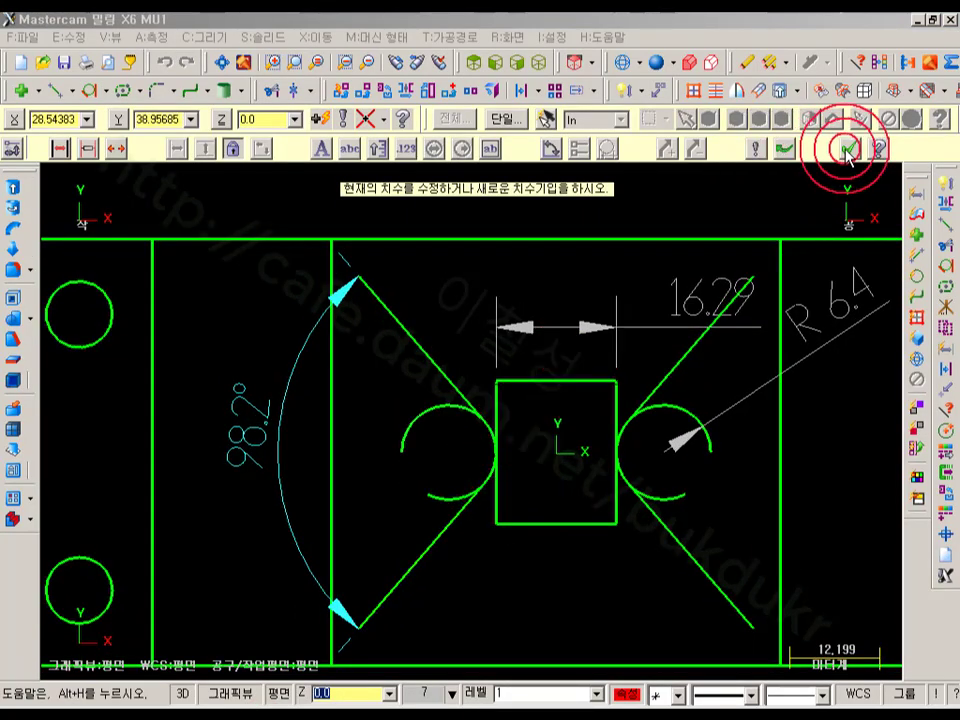
Delete the angle dimension and all four tangent lines around the central rectangle.
click(279, 396)
key(Delete)
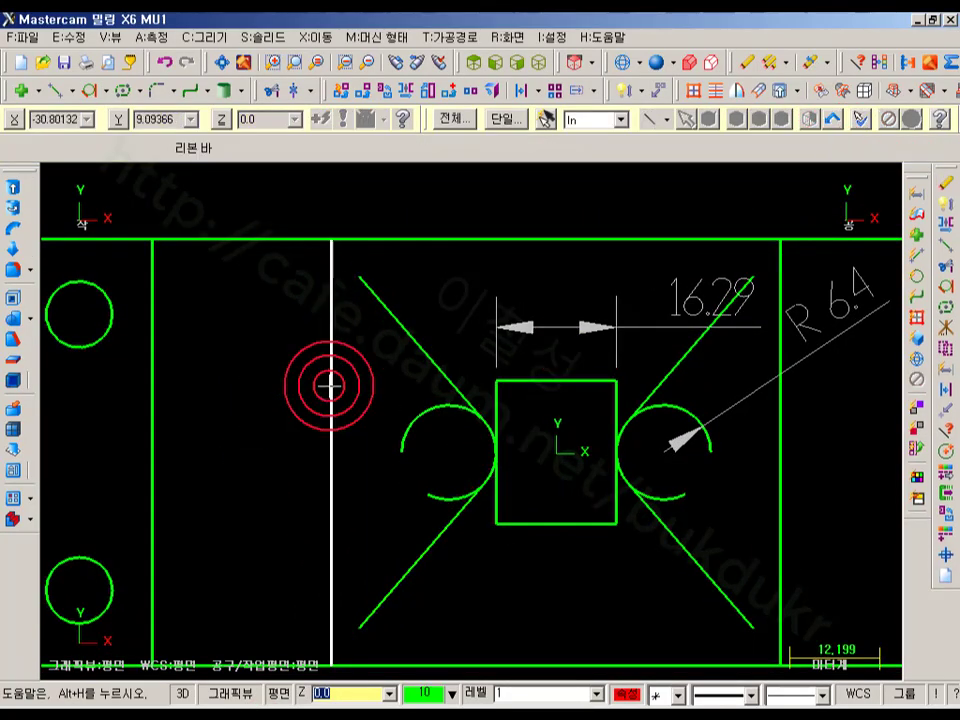
click(424, 364)
click(677, 545)
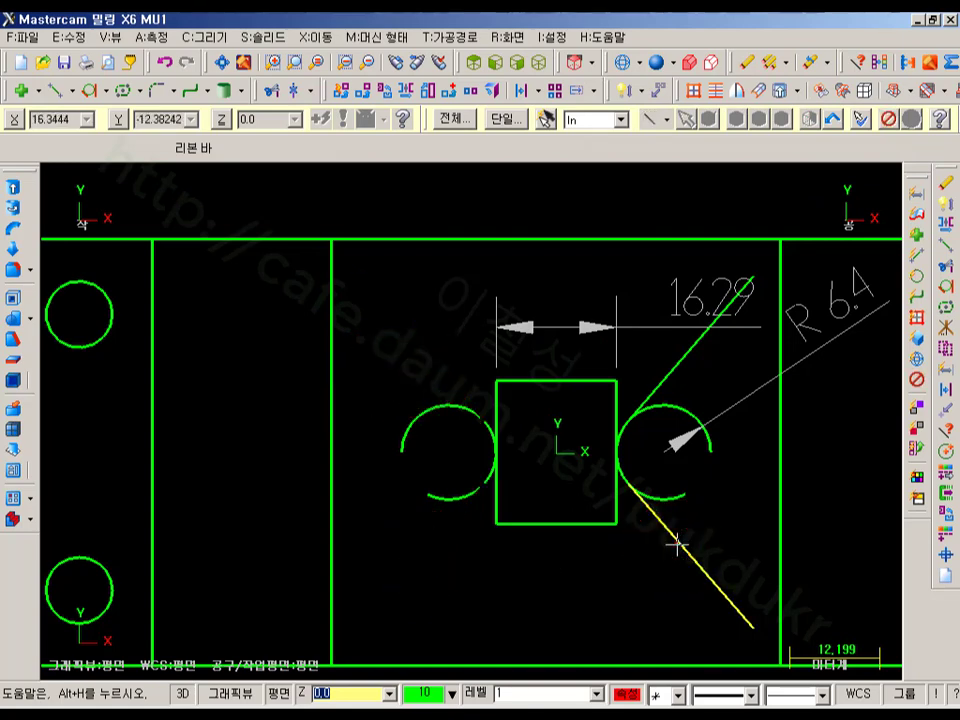
key(Delete)
Draw a new line about 23.6 mm long, tangent to the left arc's upper inner side and running outward toward the plate's upper edge.
scroll(439, 300, up, 1)
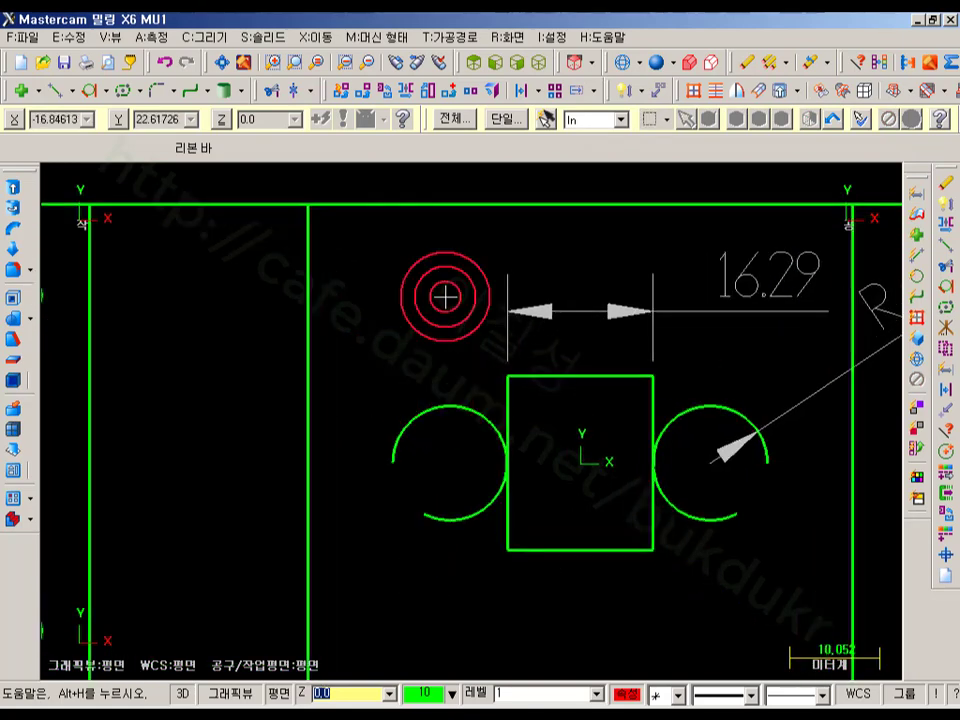
click(55, 91)
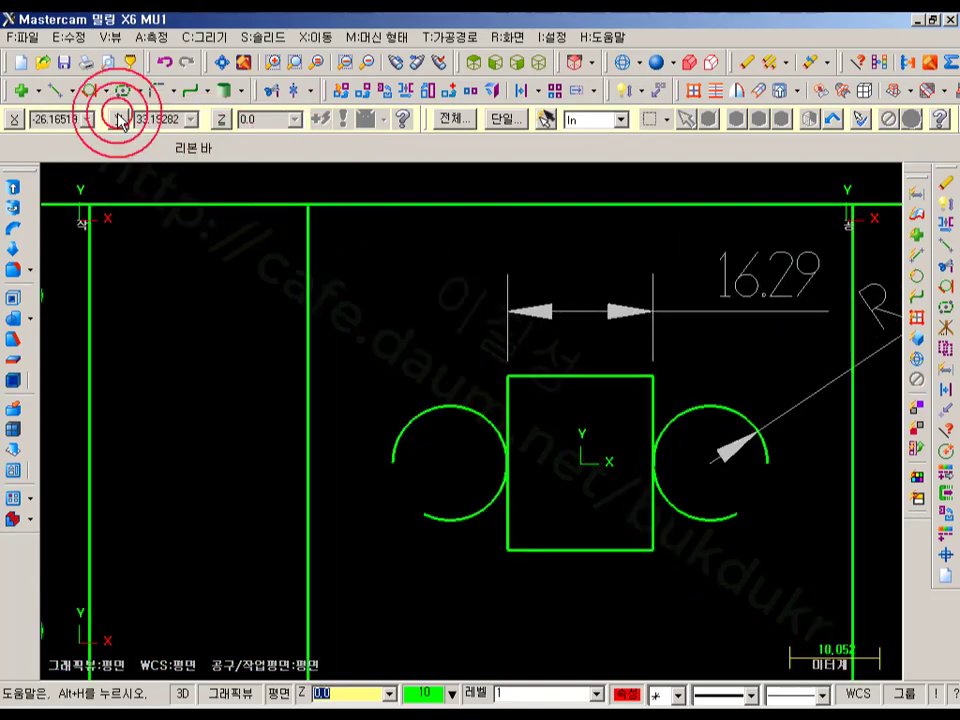
click(483, 410)
click(326, 281)
Set the new tangent line's angle to 180-(87.8/2), giving 136.1 degrees.
double_click(392, 151)
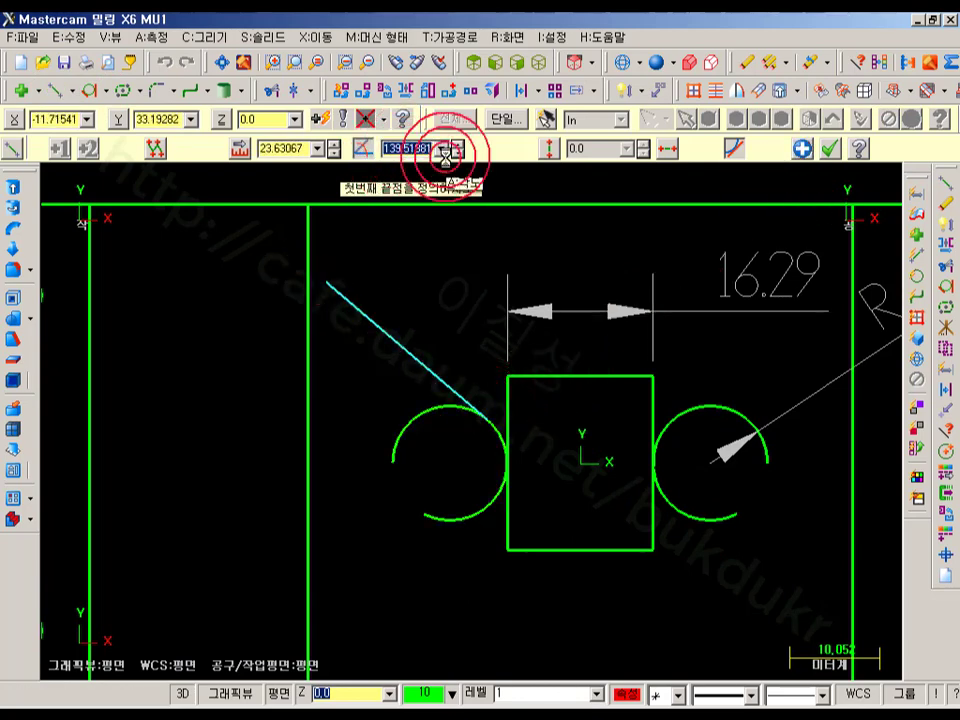
text(180)
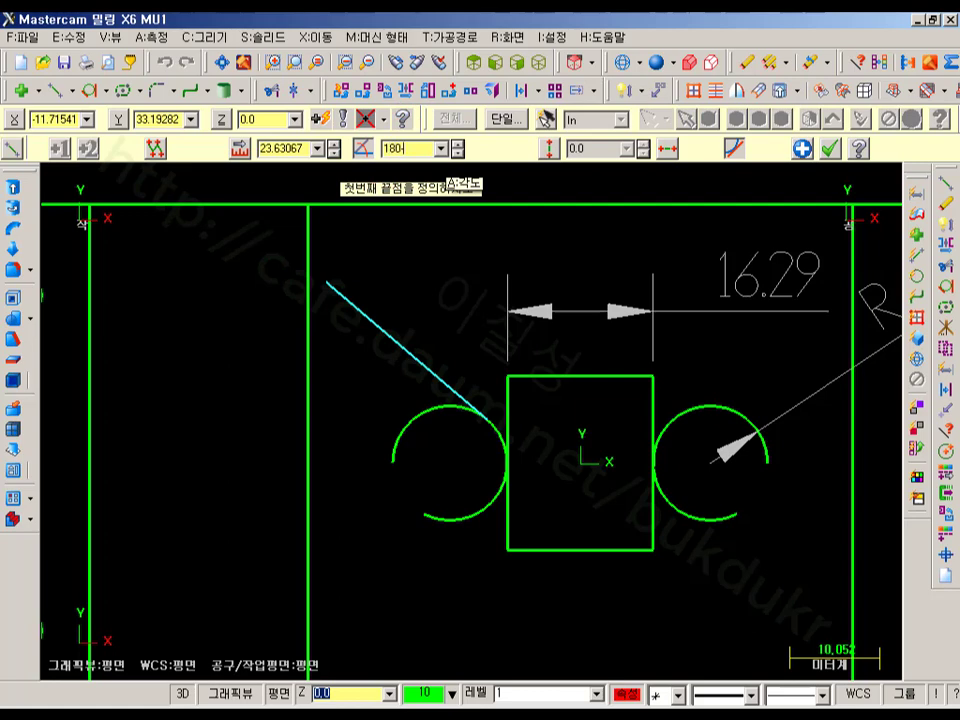
click(446, 156)
text(-8)
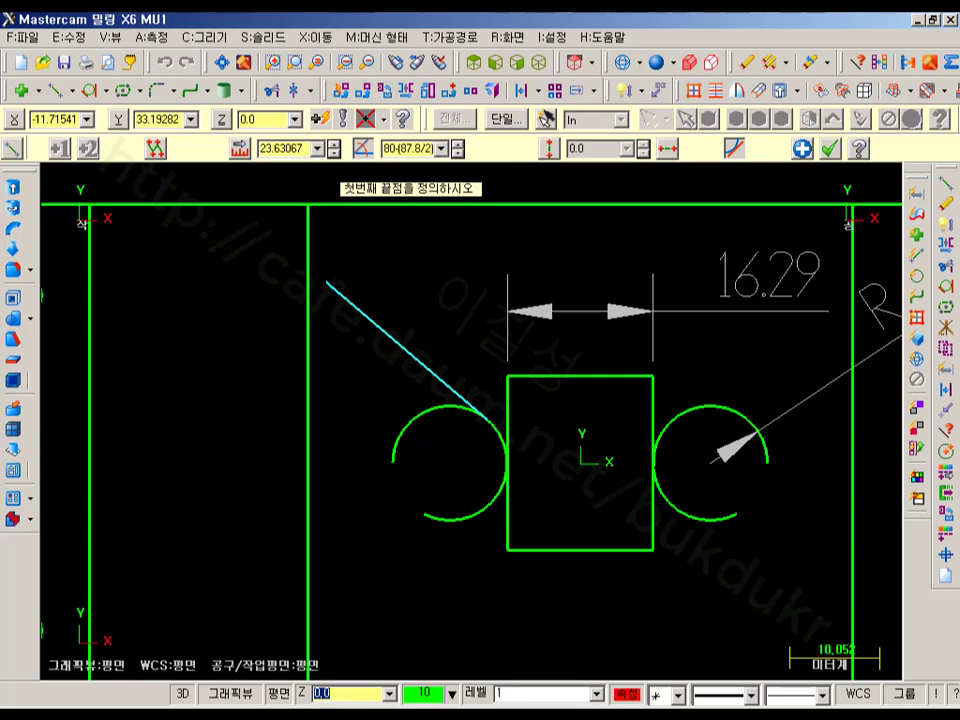
click(441, 149)
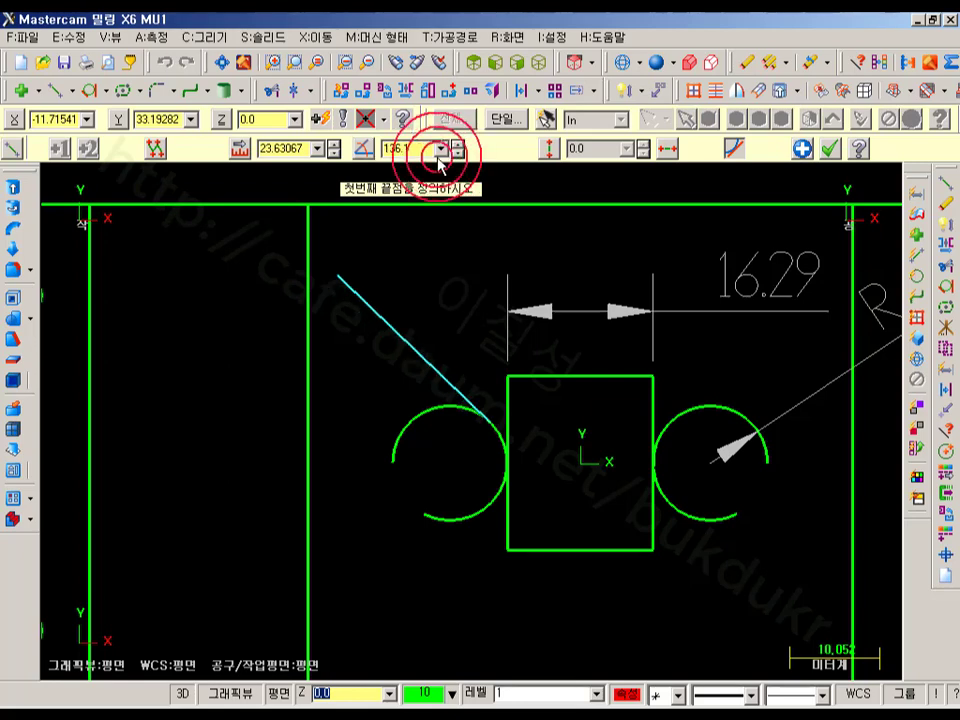
click(425, 149)
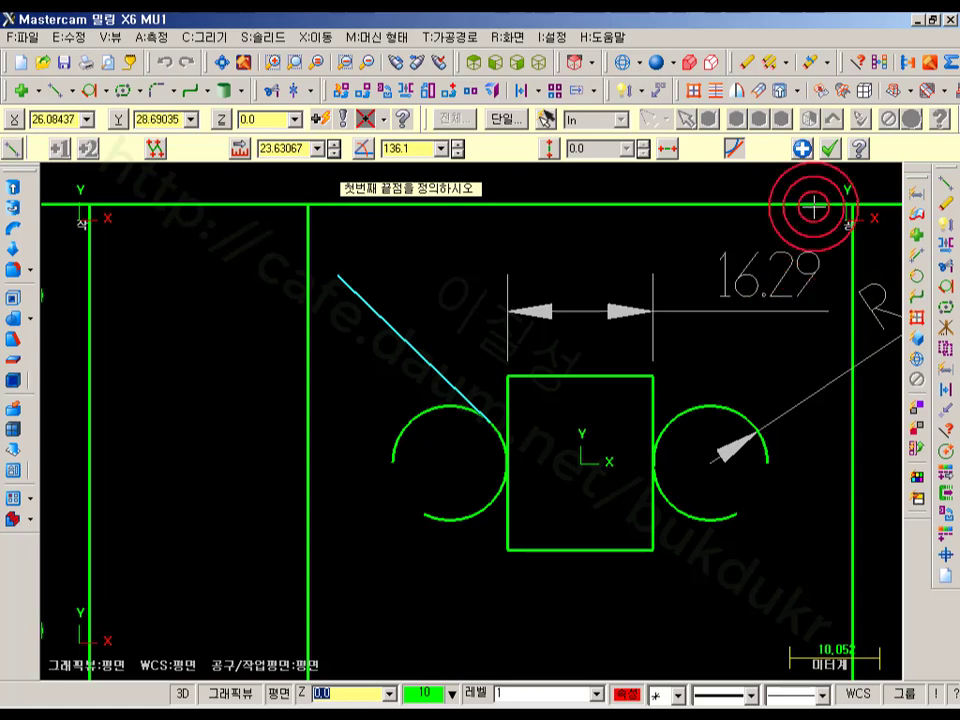
Draw a line about 30.6 mm long, tangent to the left arc's lower inner side and running outward toward the plate's lower edge.
click(480, 515)
click(223, 628)
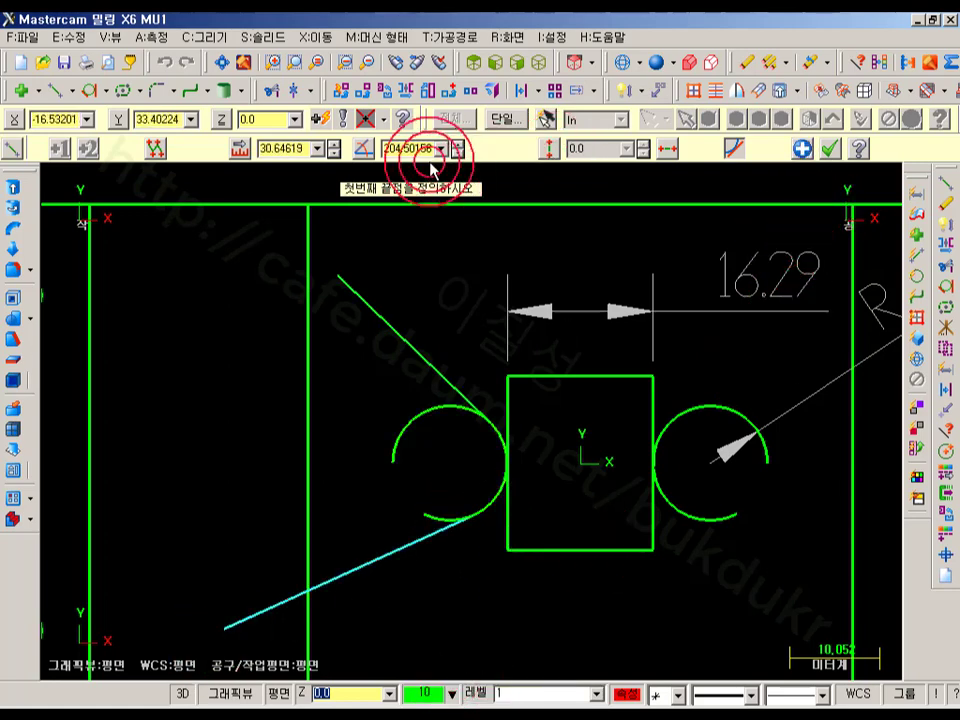
text(1)
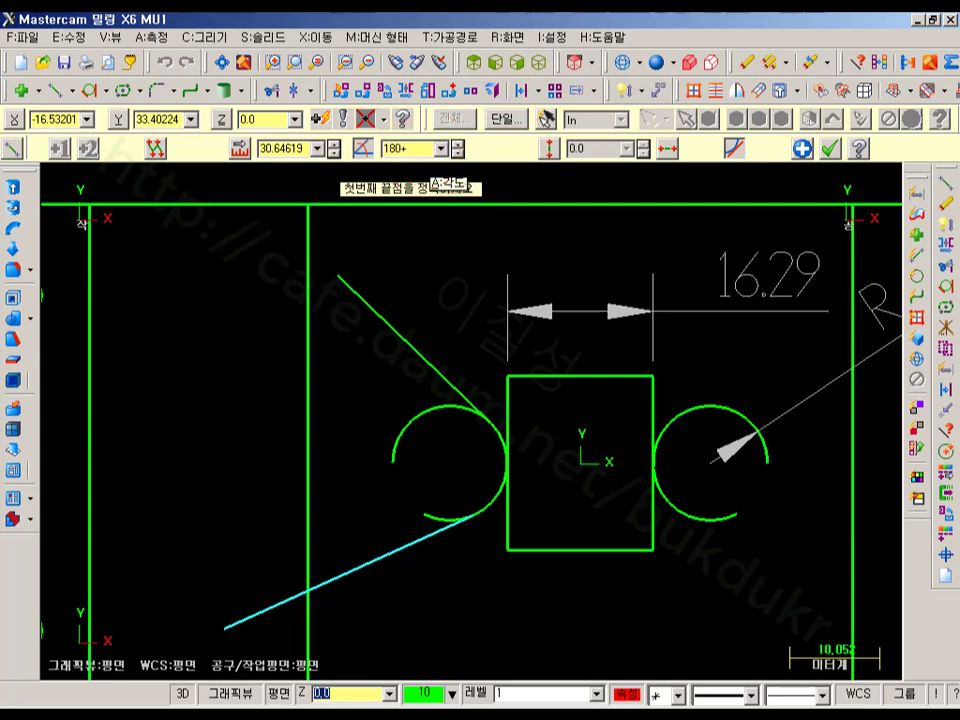
text(80+)
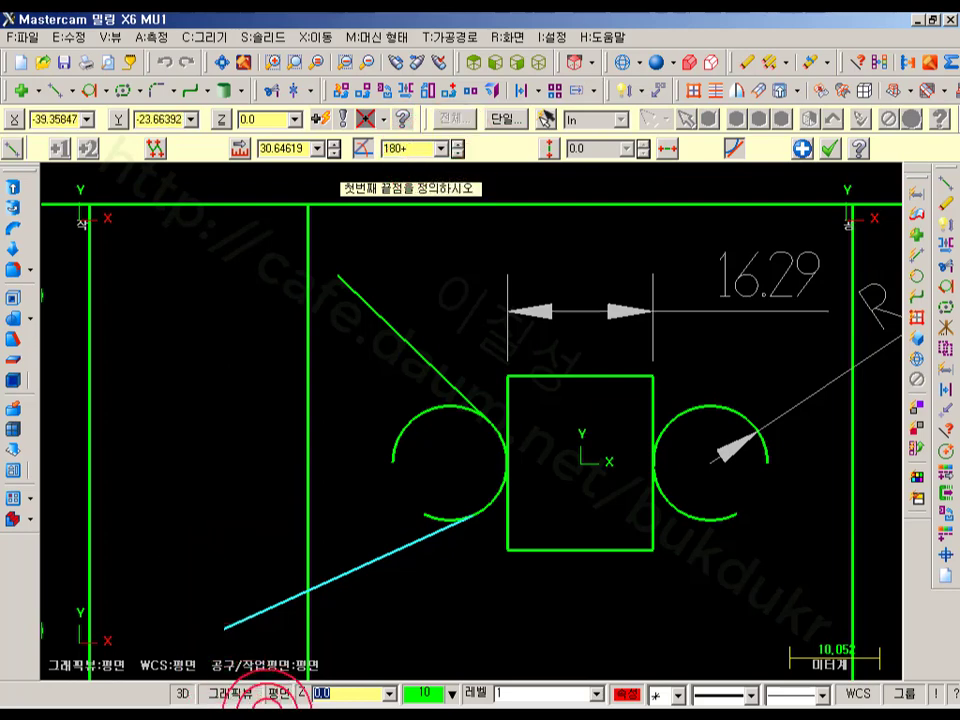
key(Return)
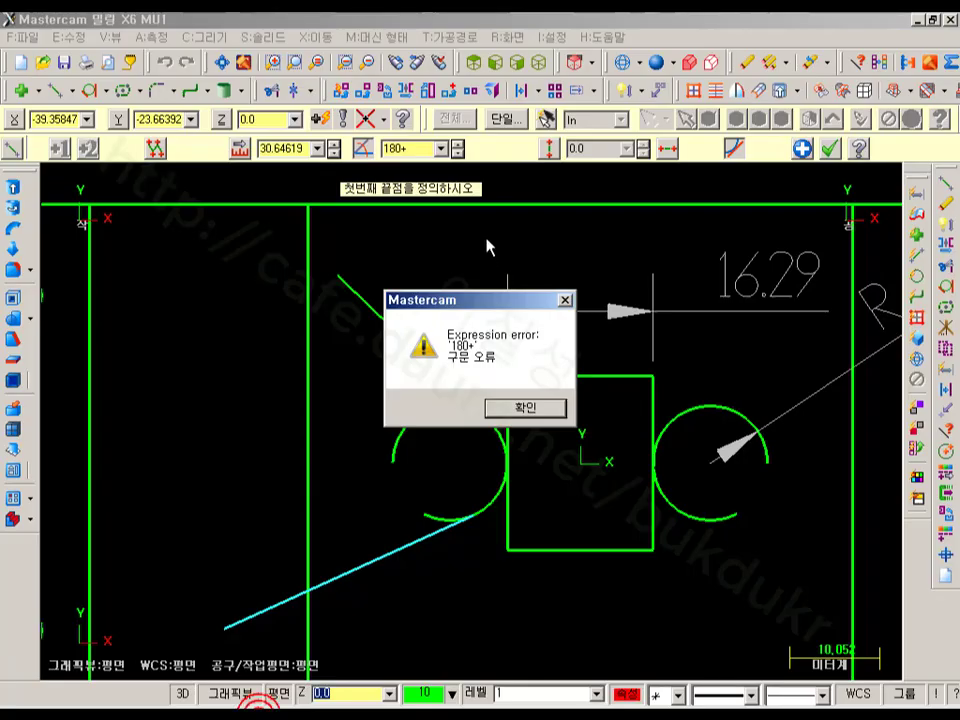
click(527, 409)
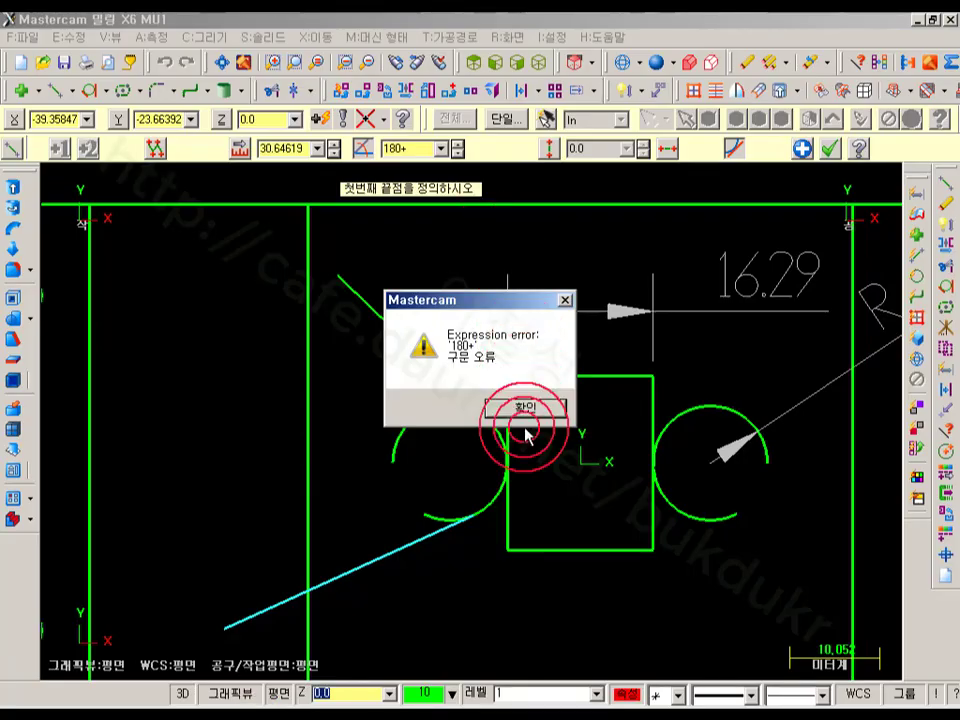
click(516, 404)
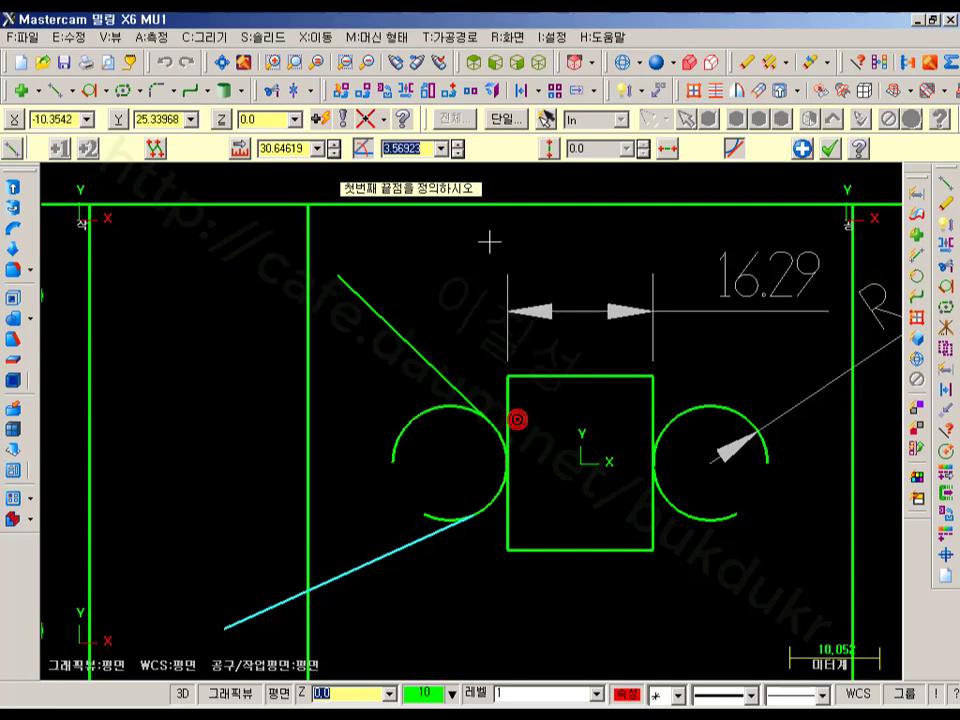
Set the lower tangent line's angle to 87.8/2 plus 180, giving 223.9 degrees, and finish the line.
click(427, 150)
click(308, 503)
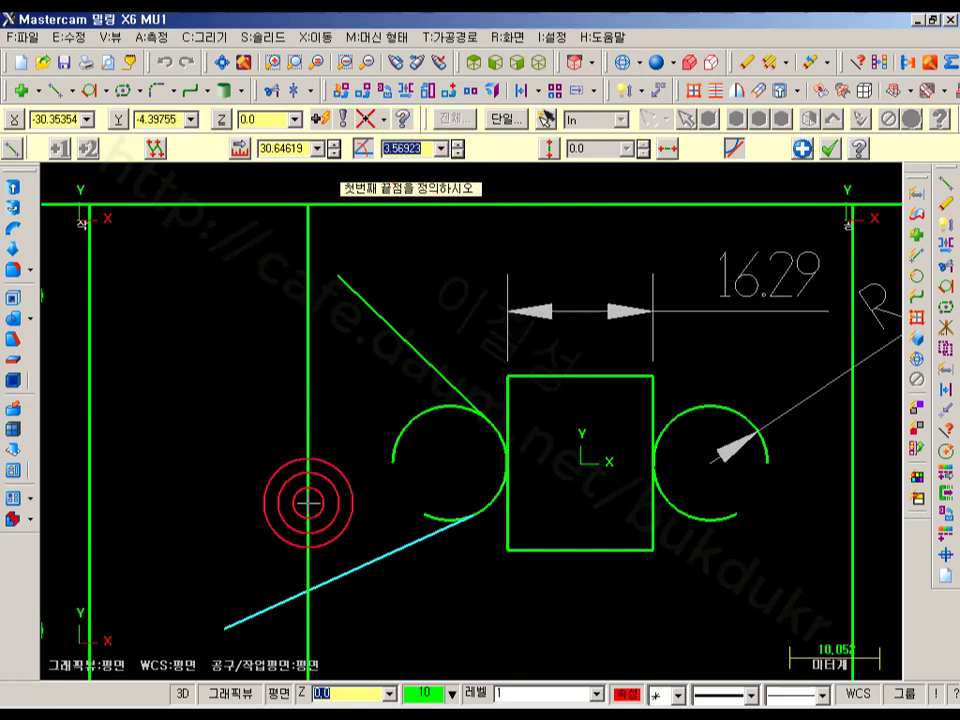
text(87.8/2)
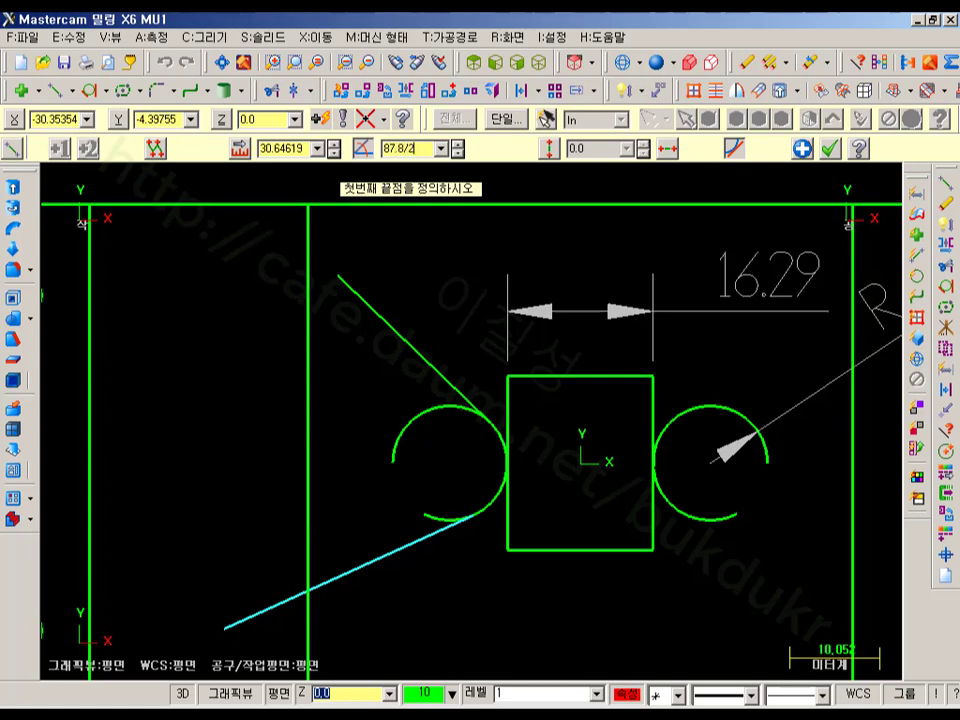
click(308, 503)
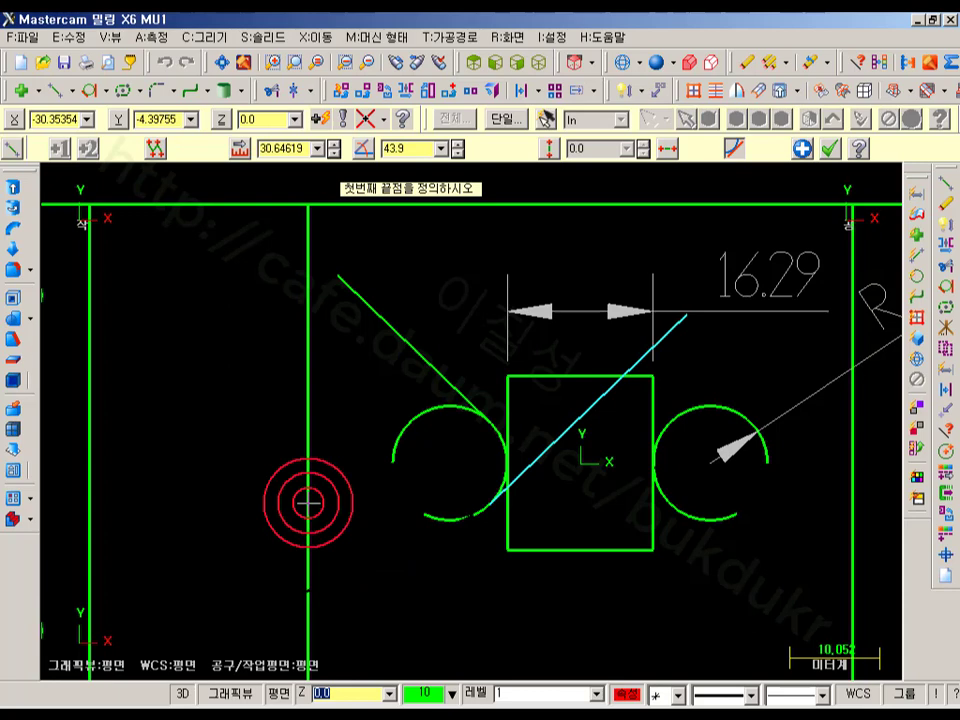
click(419, 151)
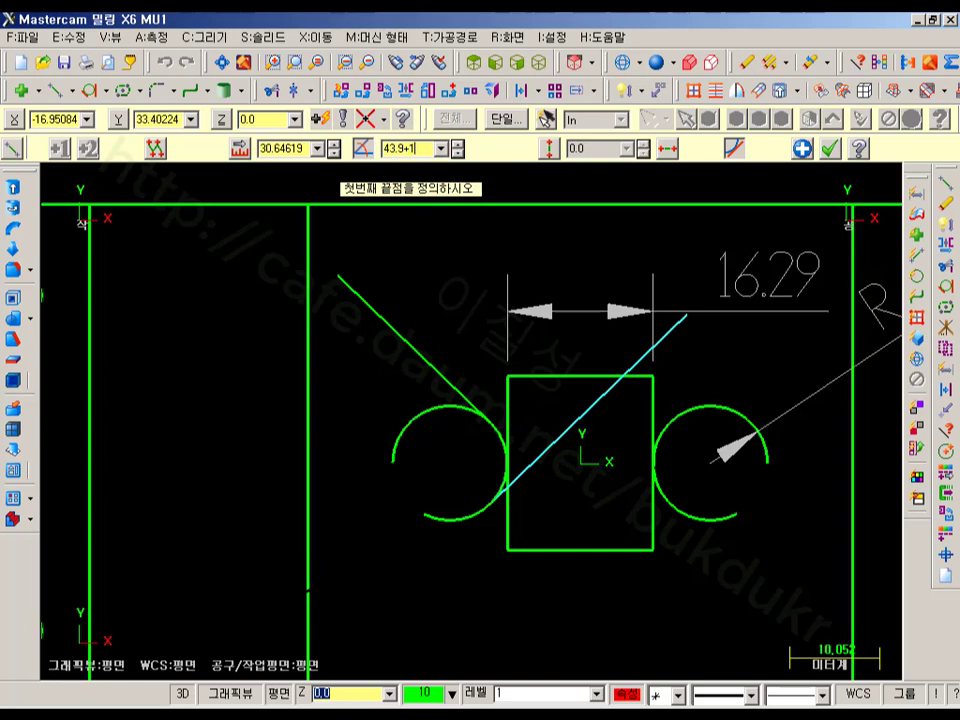
key(Return)
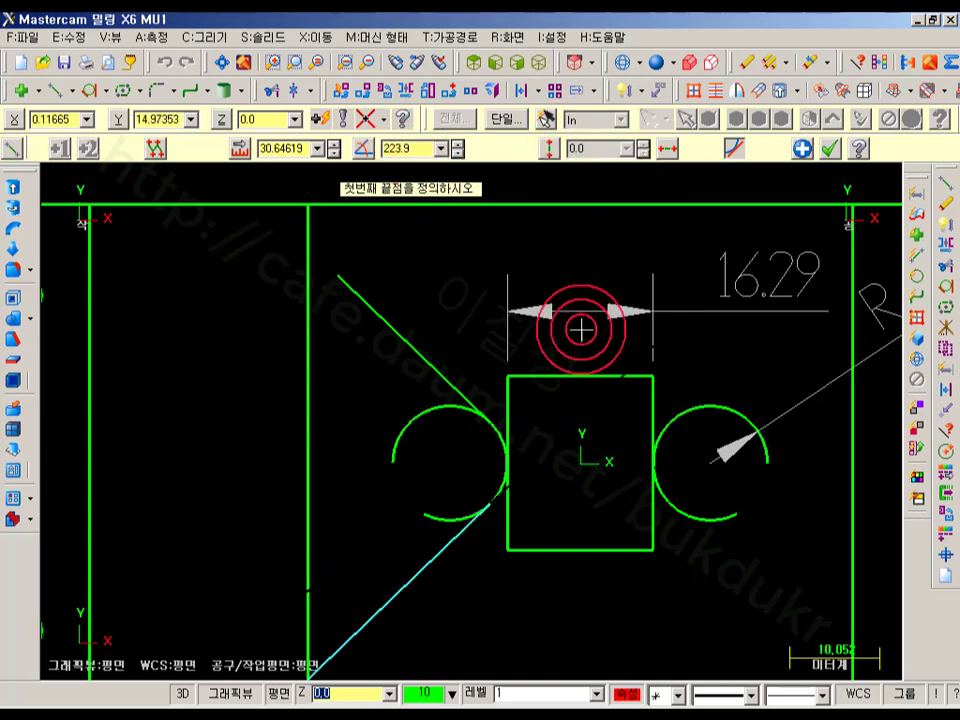
scroll(583, 330, down, 2)
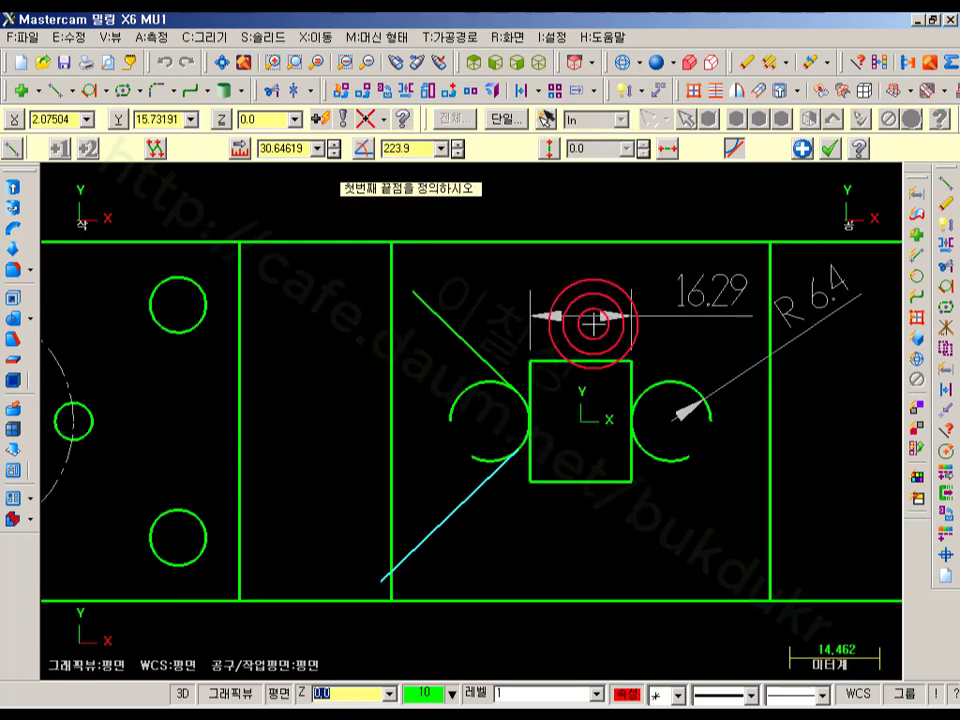
click(831, 149)
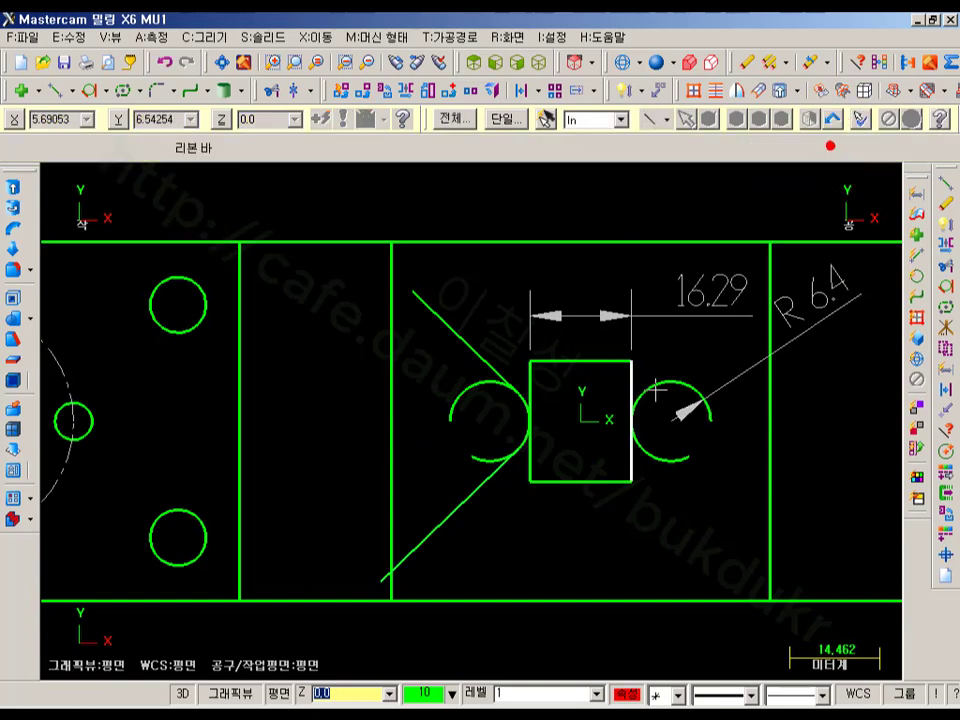
Delete the upper tangent line on the left arc.
click(476, 345)
click(560, 340)
key(Delete)
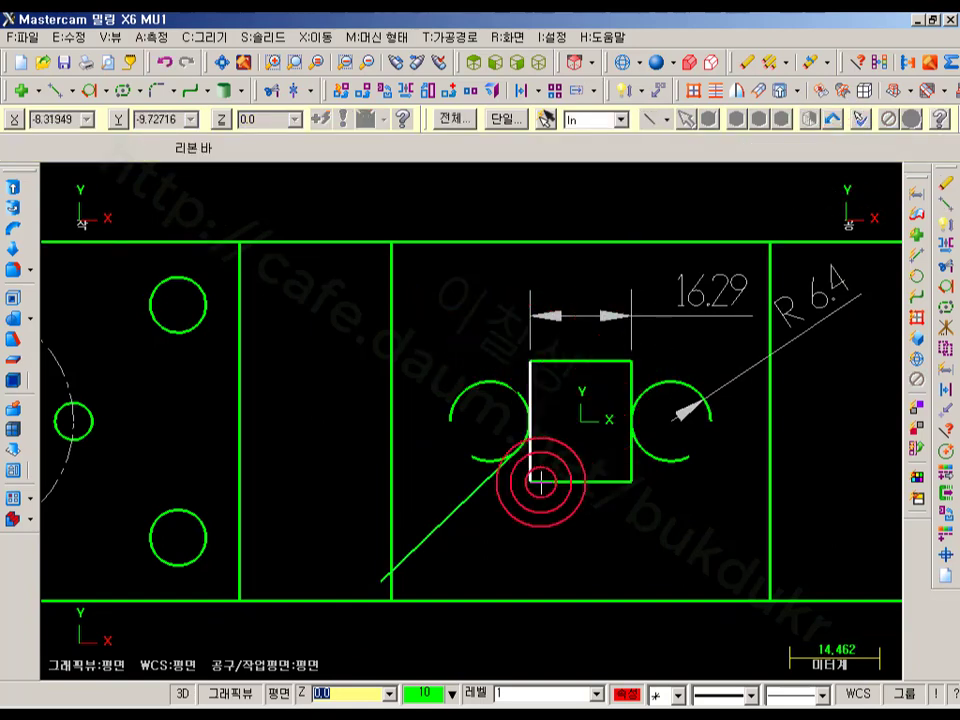
Mirror a copy of the left arc's lower tangent line about the horizontal axis at Y 0.0.
click(480, 486)
click(430, 98)
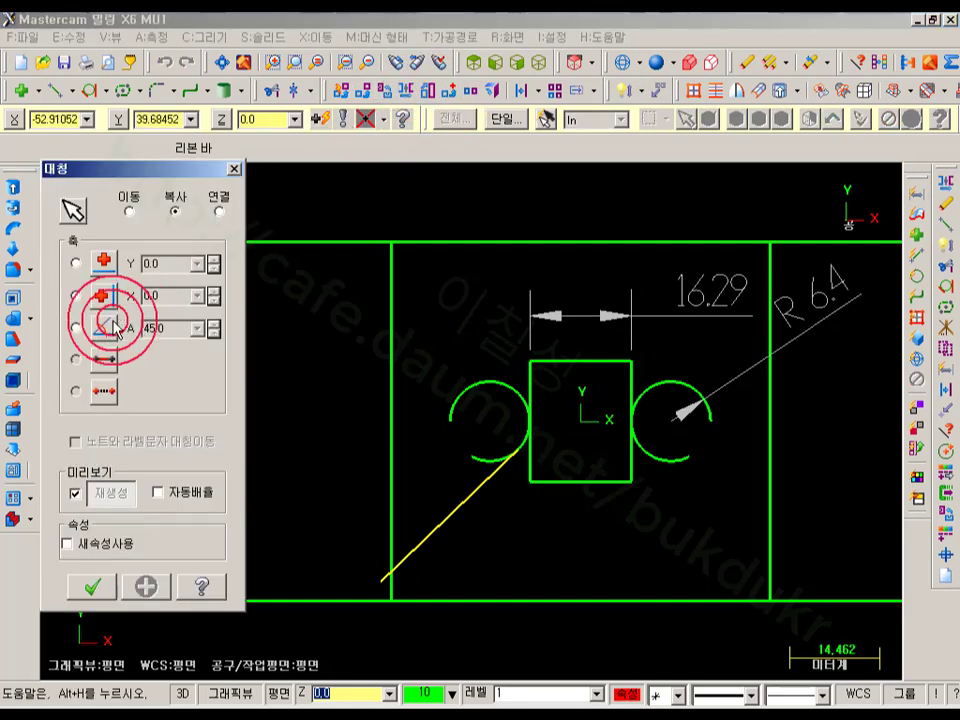
click(73, 262)
click(92, 587)
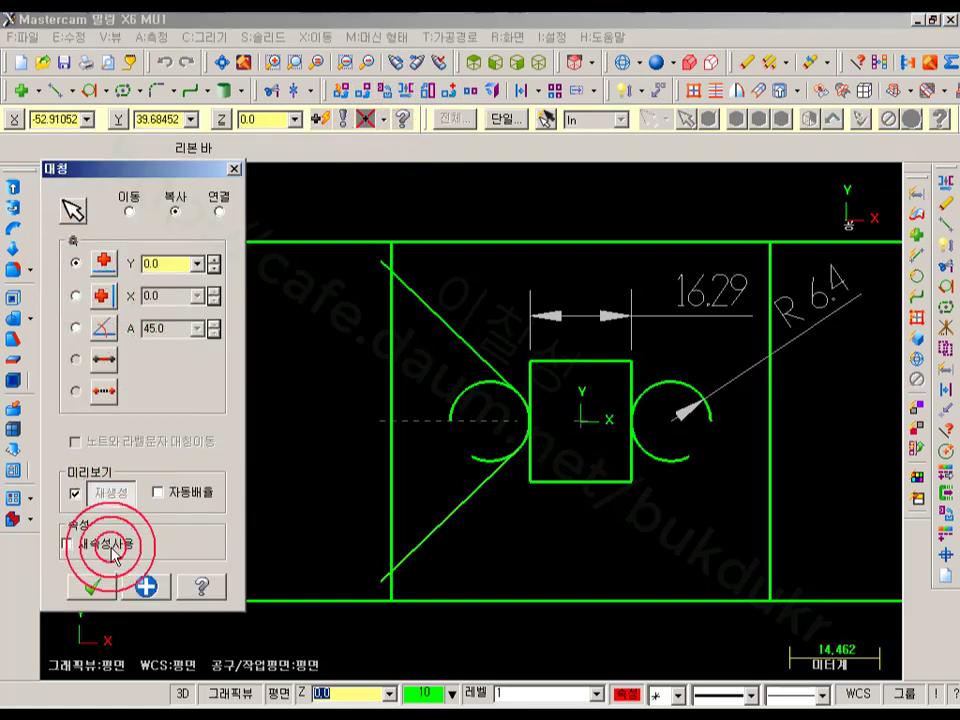
Dimension the angle between the two left tangent lines, placing the dimension outside their open side.
click(620, 95)
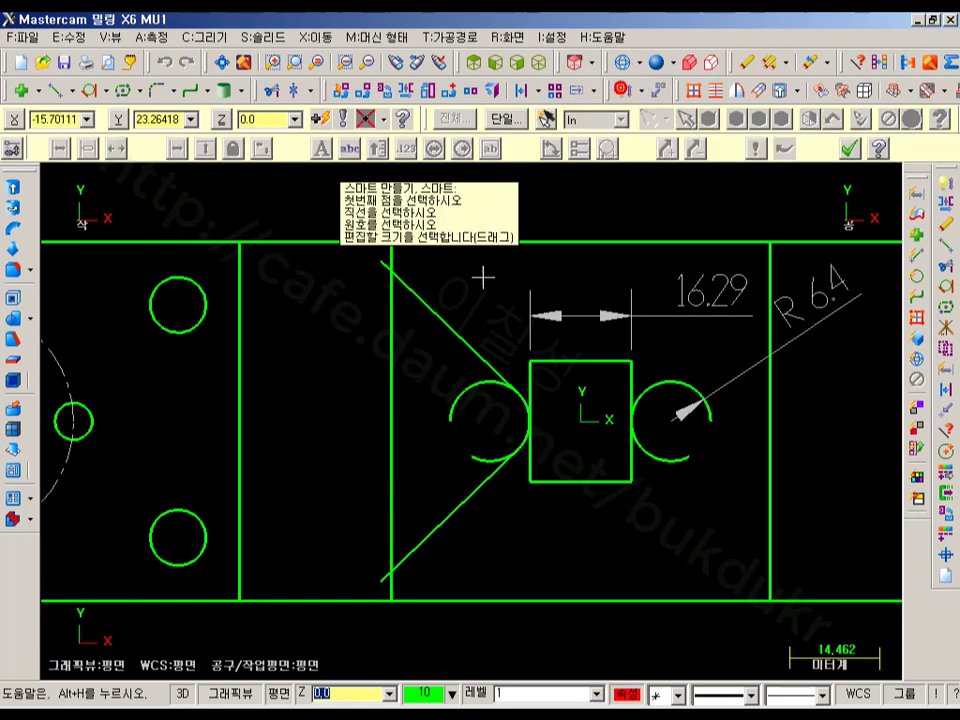
click(485, 345)
click(477, 489)
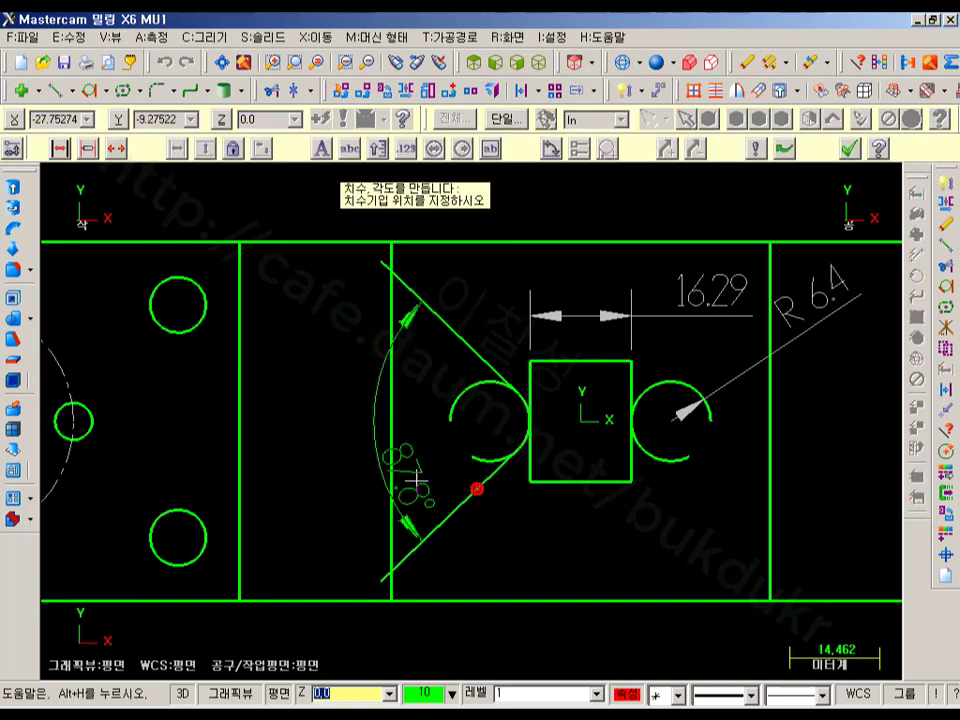
click(336, 429)
click(601, 542)
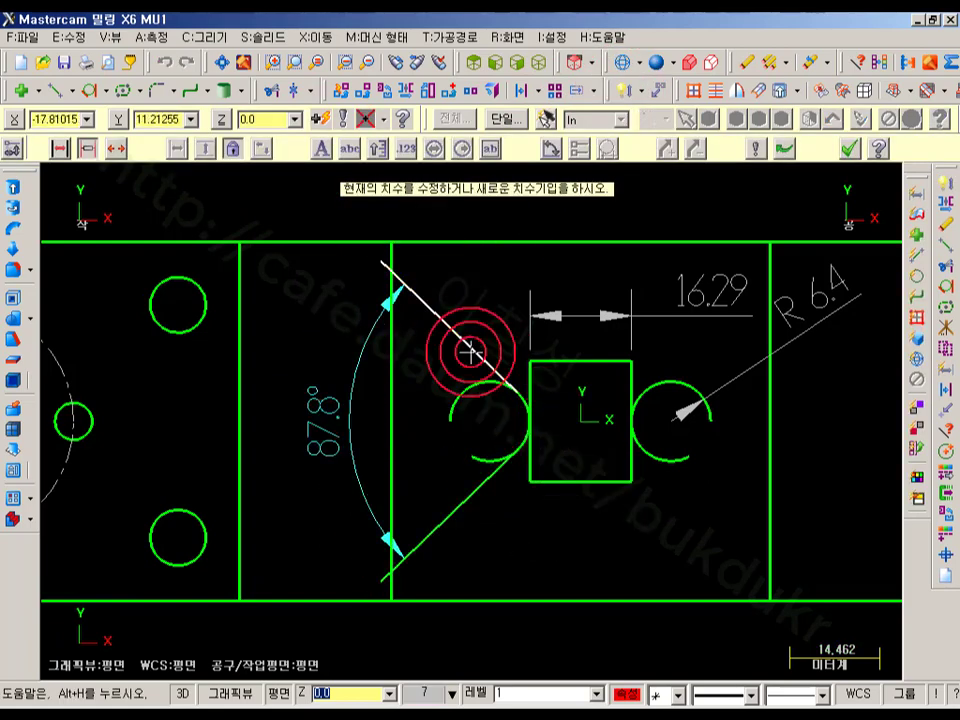
scroll(424, 443, up, 2)
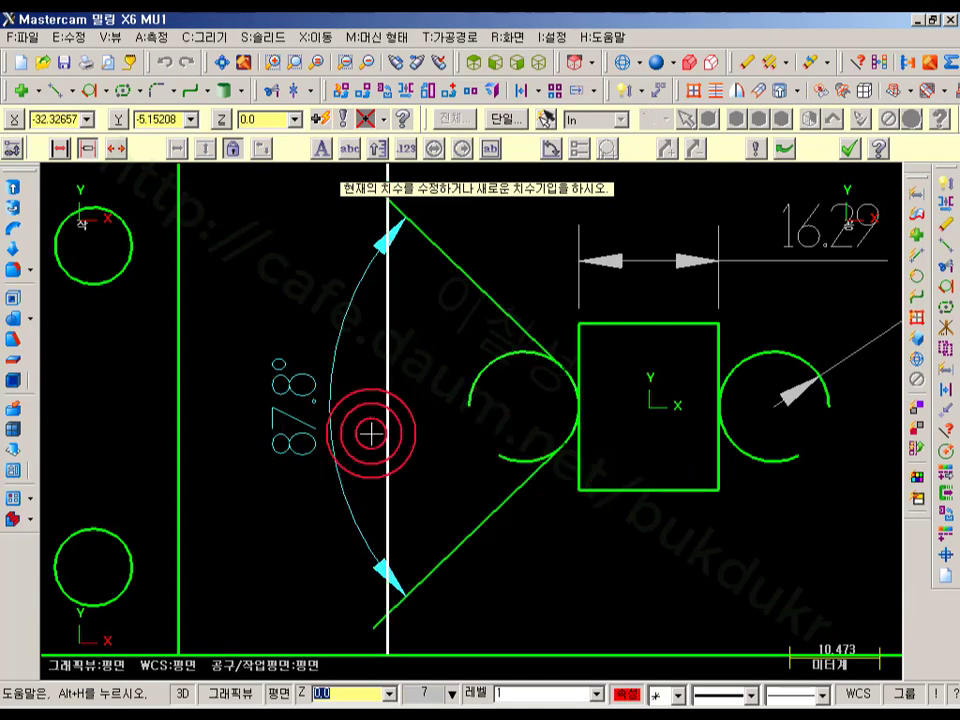
click(846, 149)
Mirror copies of both left tangent lines about the vertical axis at X 0.0.
scroll(300, 355, down, 1)
click(441, 313)
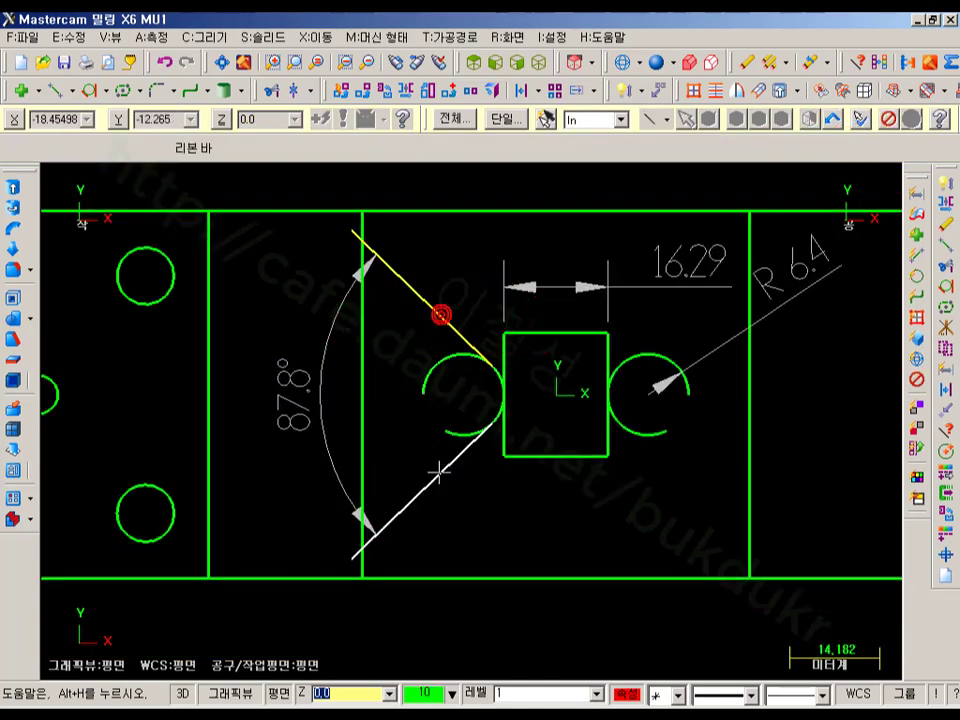
click(440, 473)
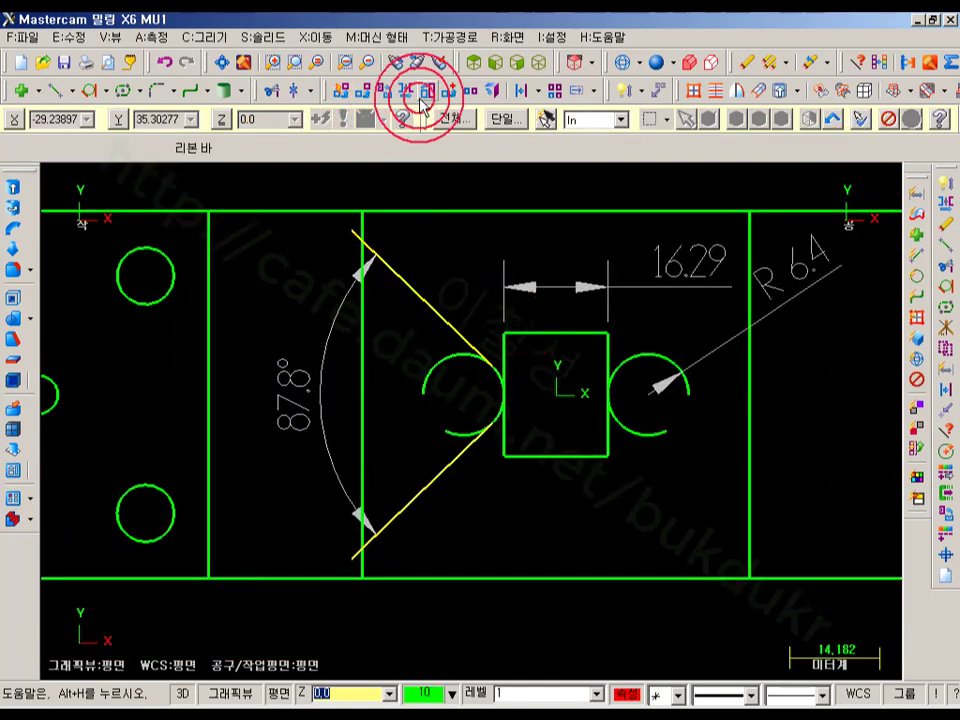
click(402, 97)
click(76, 297)
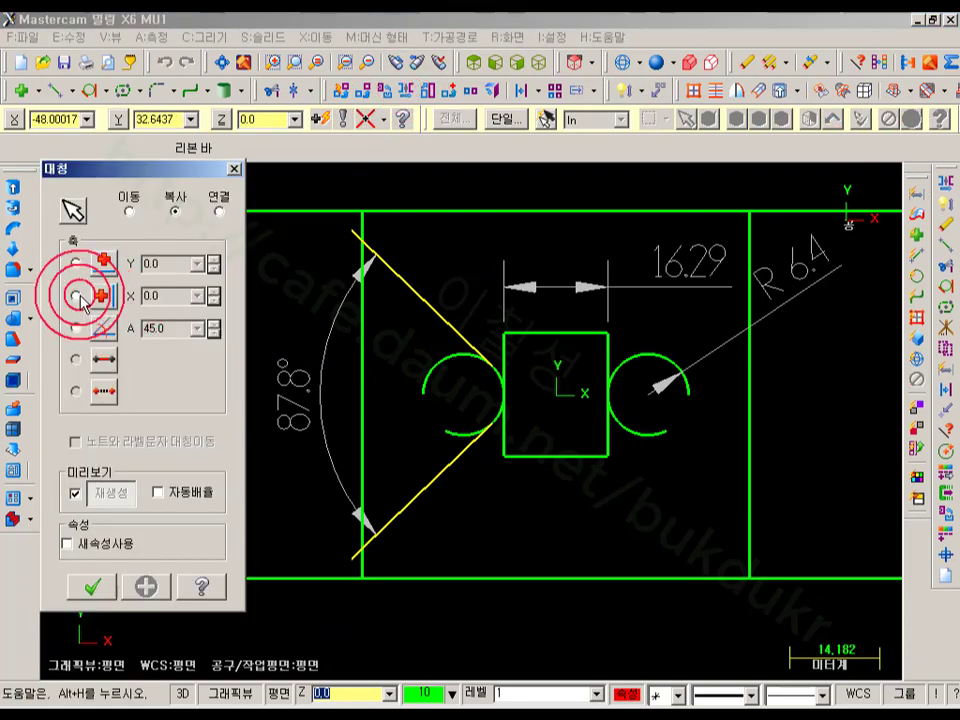
click(144, 586)
Look up the pocket height on the part drawing and draw a rectangle centred on the origin, about 95.67 mm wide and 48.38 mm high.
scroll(747, 357, up, 1)
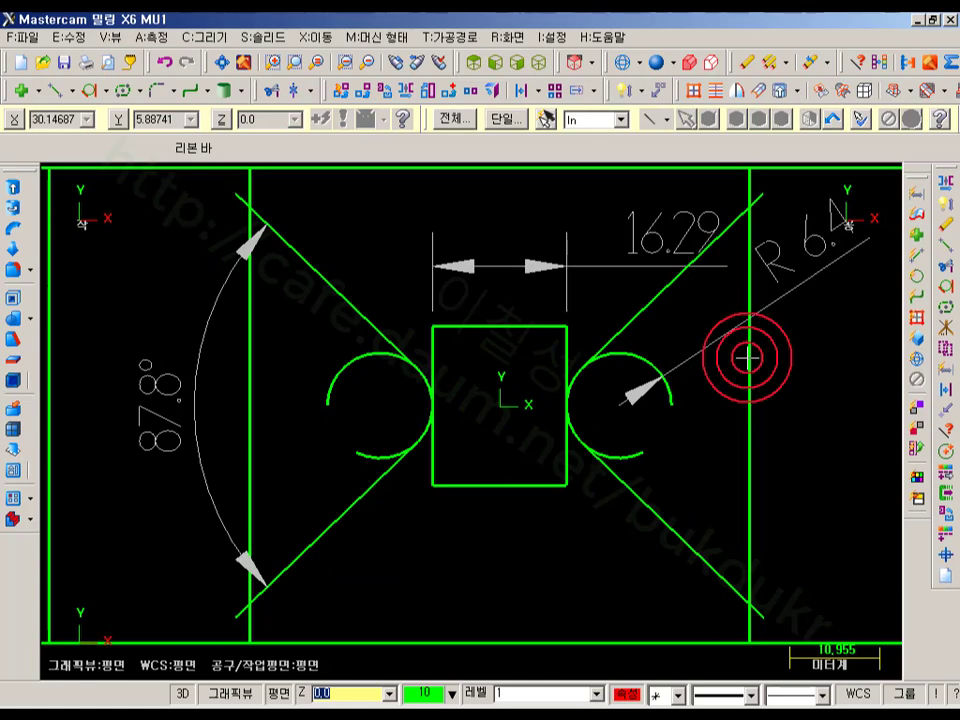
scroll(747, 357, down, 1)
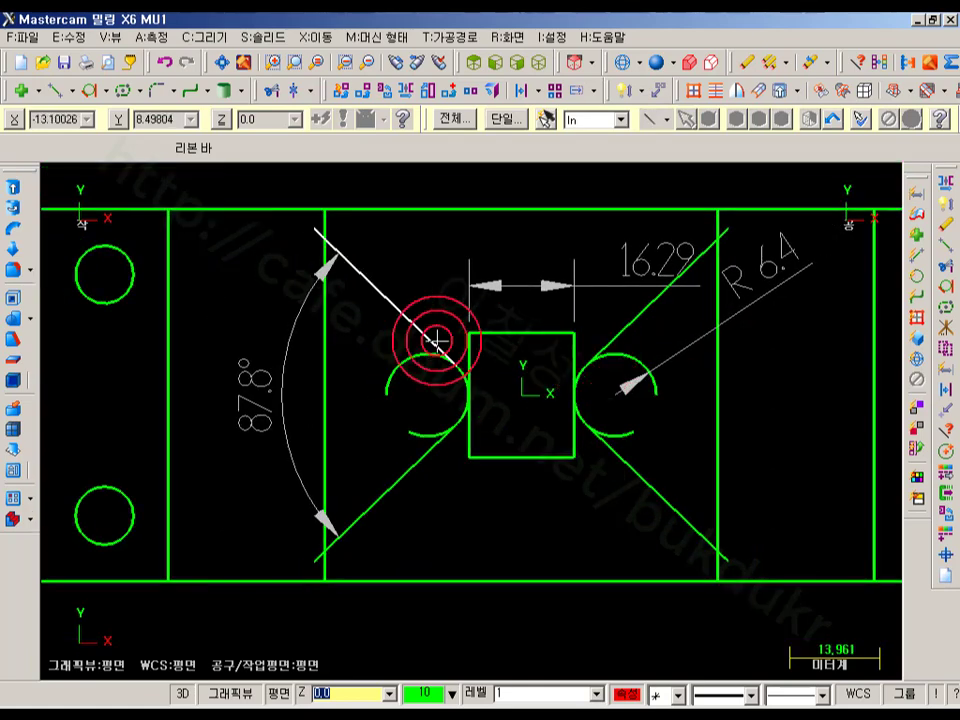
click(268, 716)
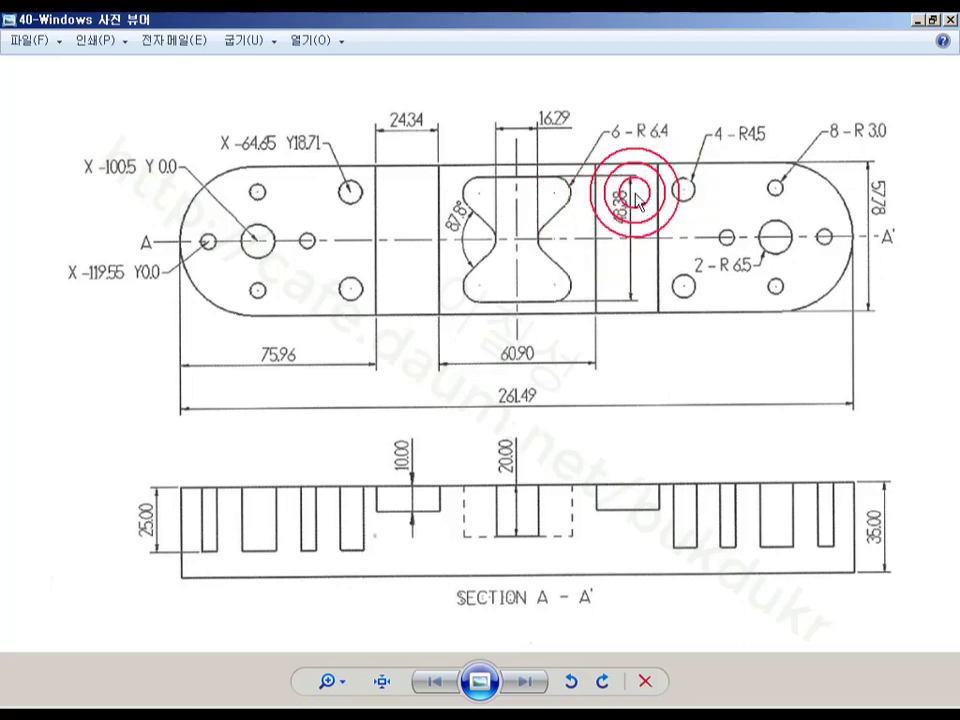
click(232, 714)
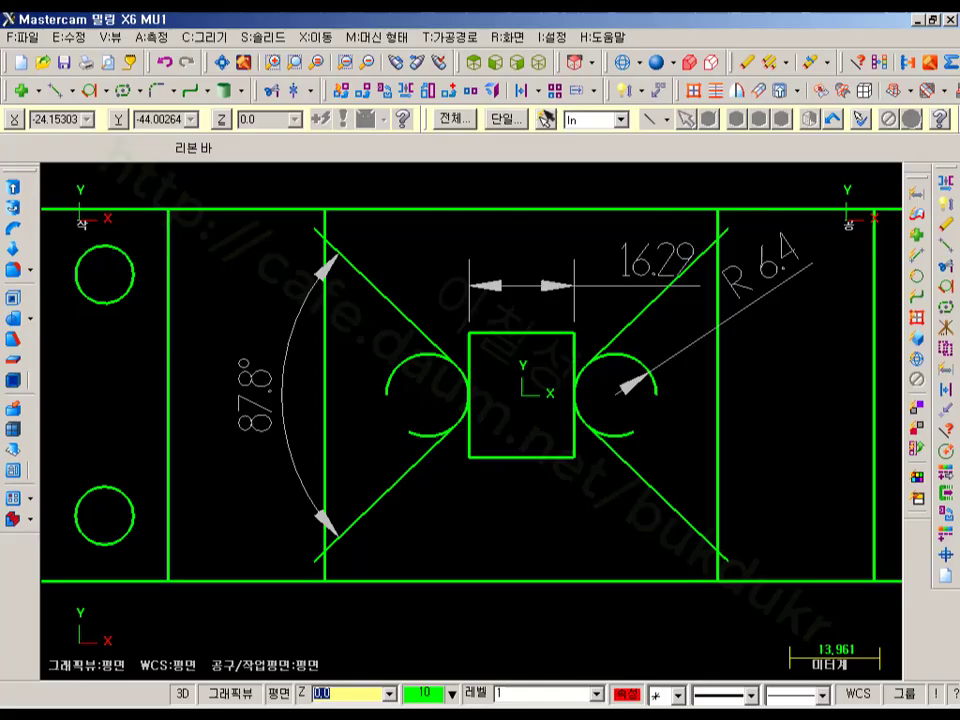
click(150, 92)
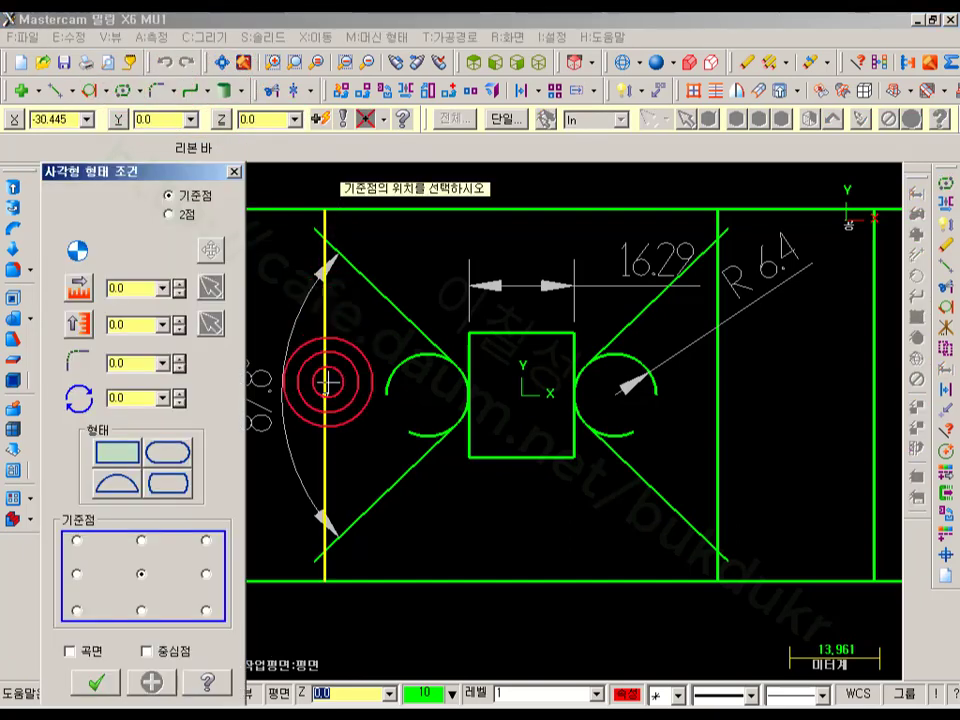
click(521, 398)
click(826, 298)
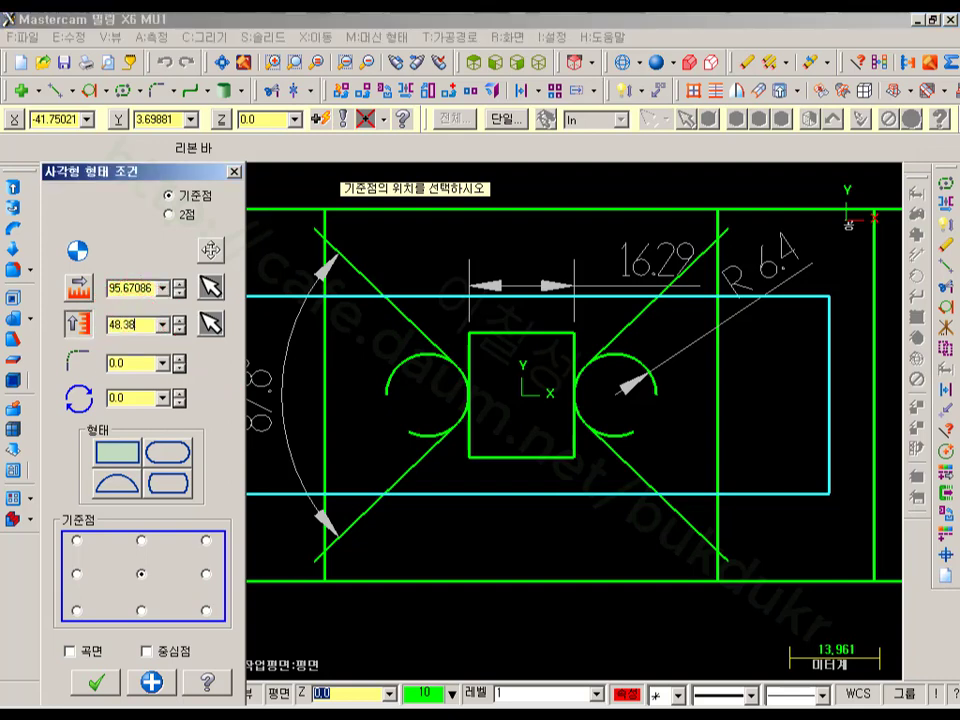
click(134, 323)
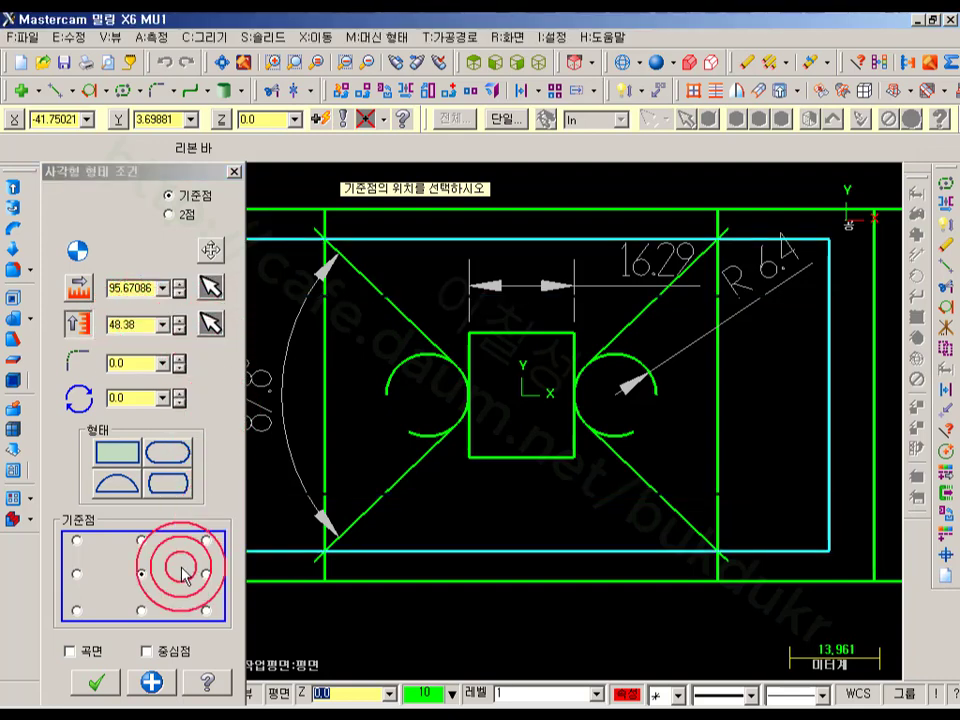
click(88, 682)
scroll(508, 314, up, 1)
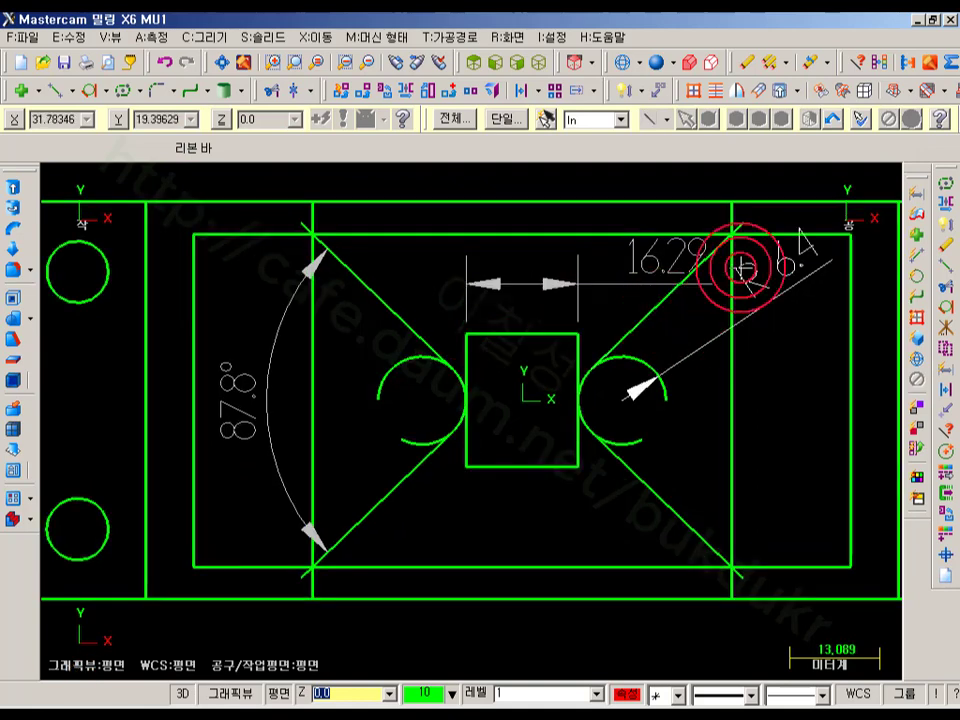
Delete all the dimensions around the central pocket: the angle, the width and the arc radius.
click(922, 196)
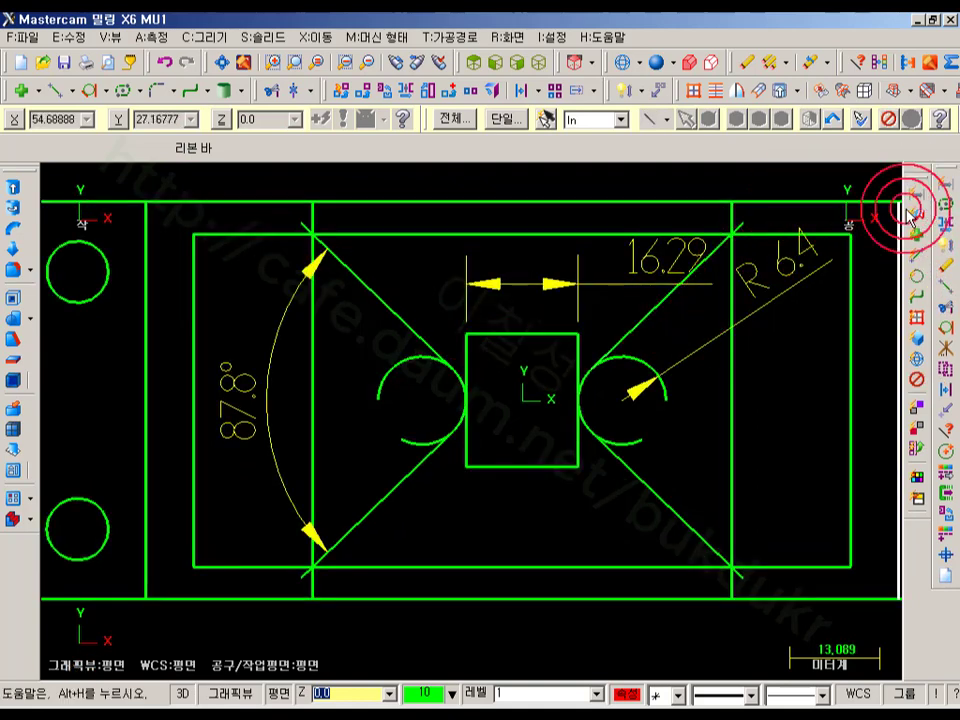
key(Delete)
scroll(640, 306, up, 1)
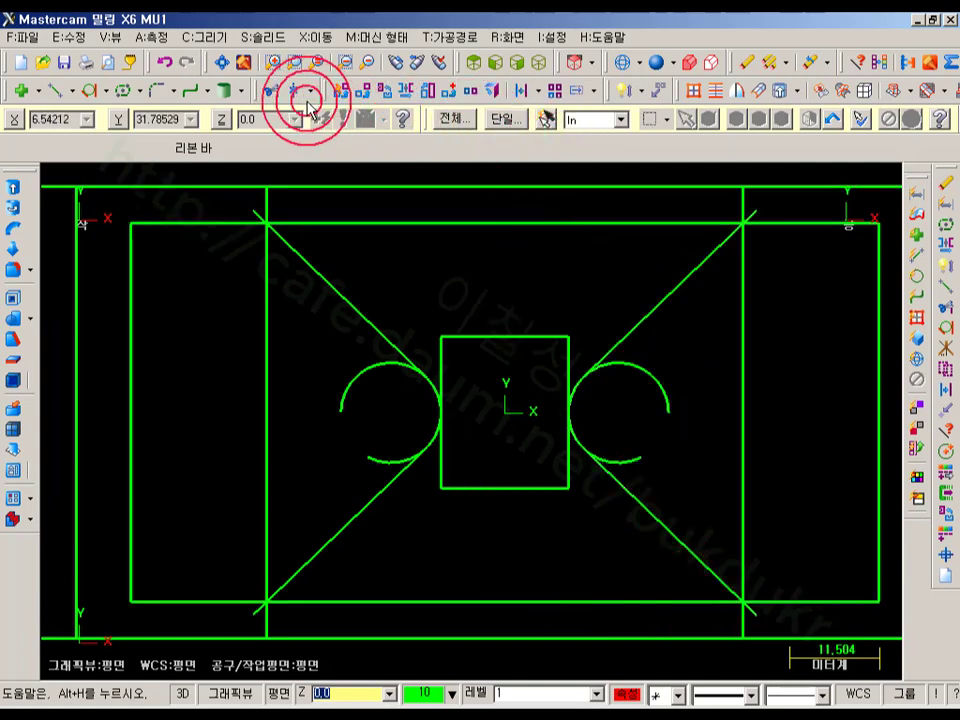
Look up the corner radius on the part drawing and fillet the pocket's two upper corners with radius 6.4, trimming the lines.
click(156, 91)
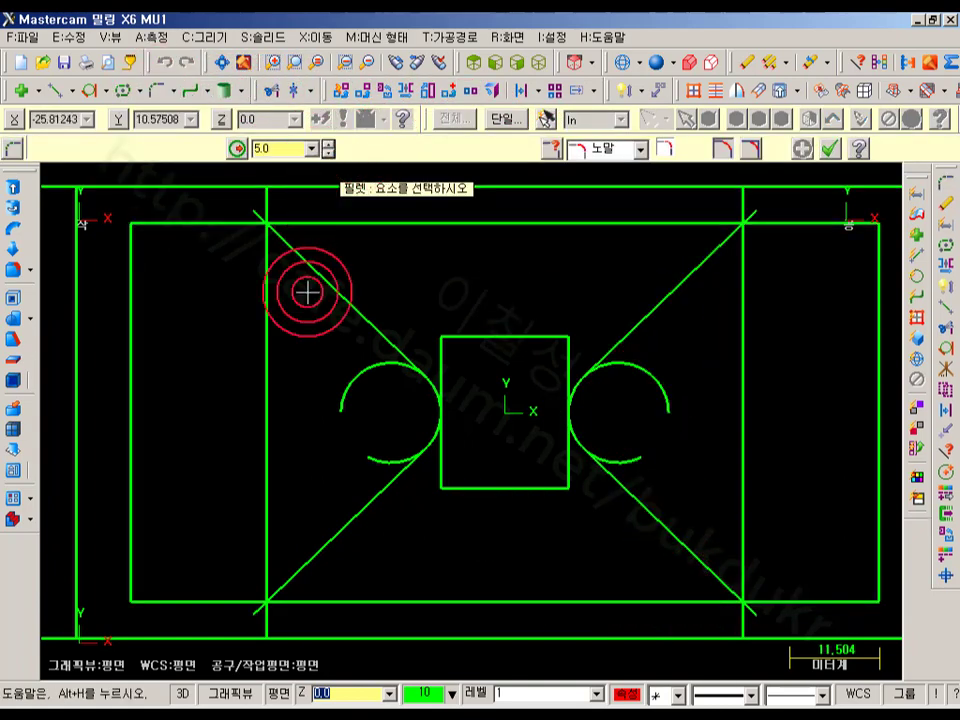
click(258, 714)
click(268, 714)
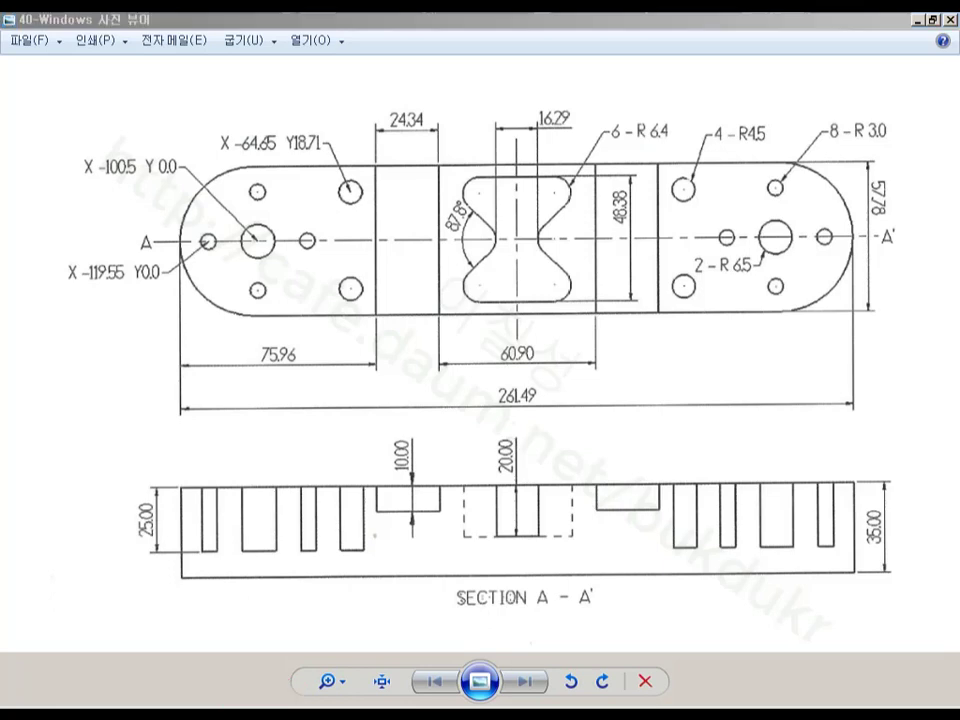
click(284, 151)
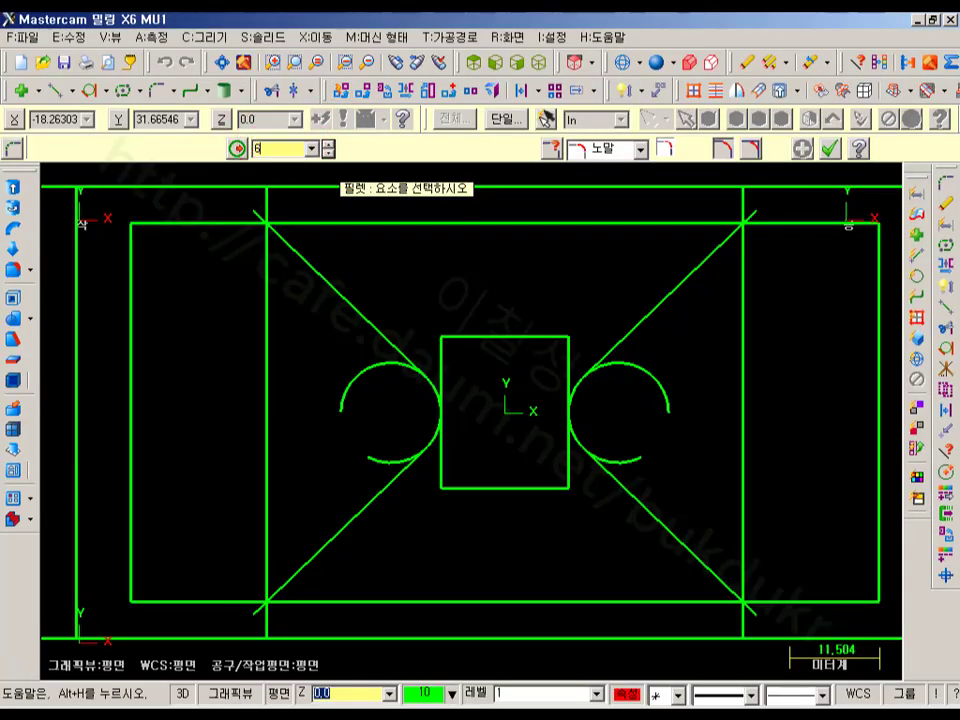
text(6.4)
click(636, 224)
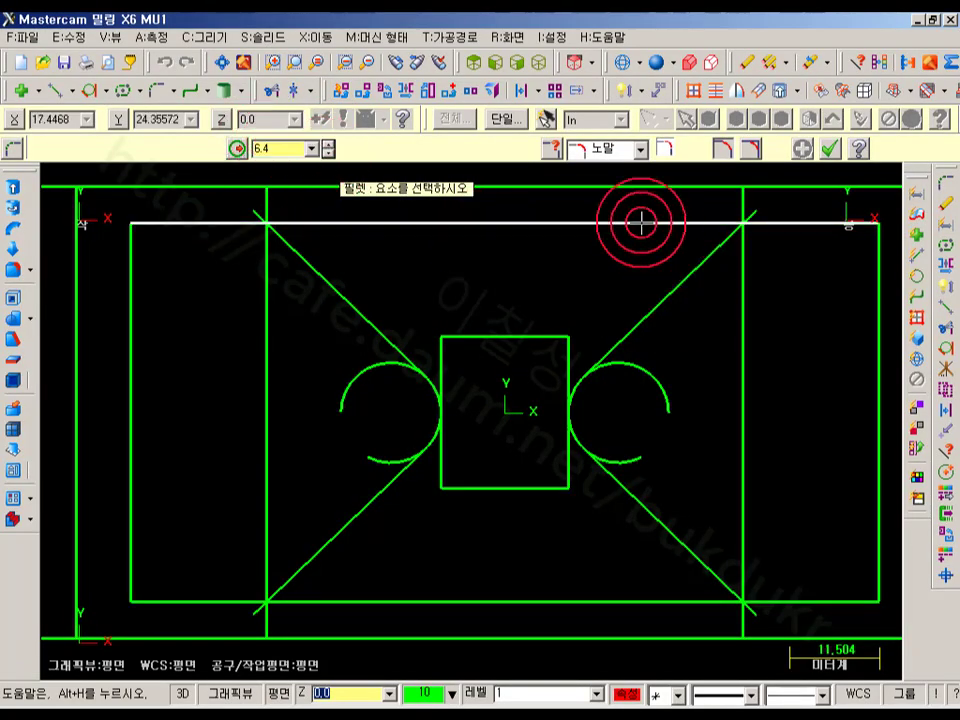
click(638, 323)
click(386, 333)
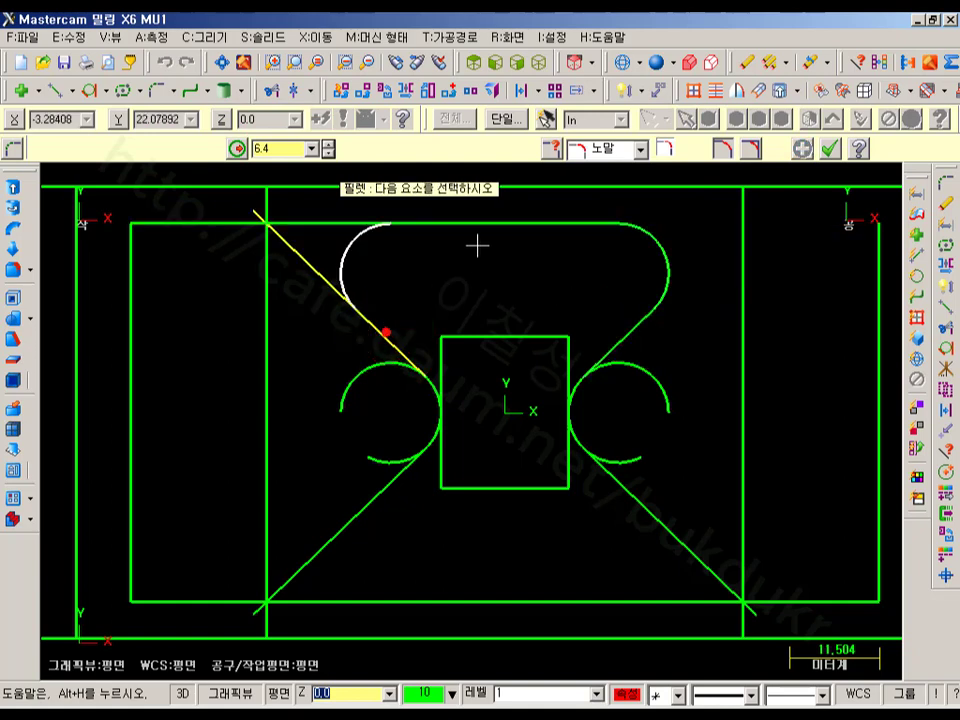
click(497, 225)
Fillet the pocket's two lower corners between the slanted tangent lines and the bottom edge with radius 6.4.
click(357, 515)
click(428, 601)
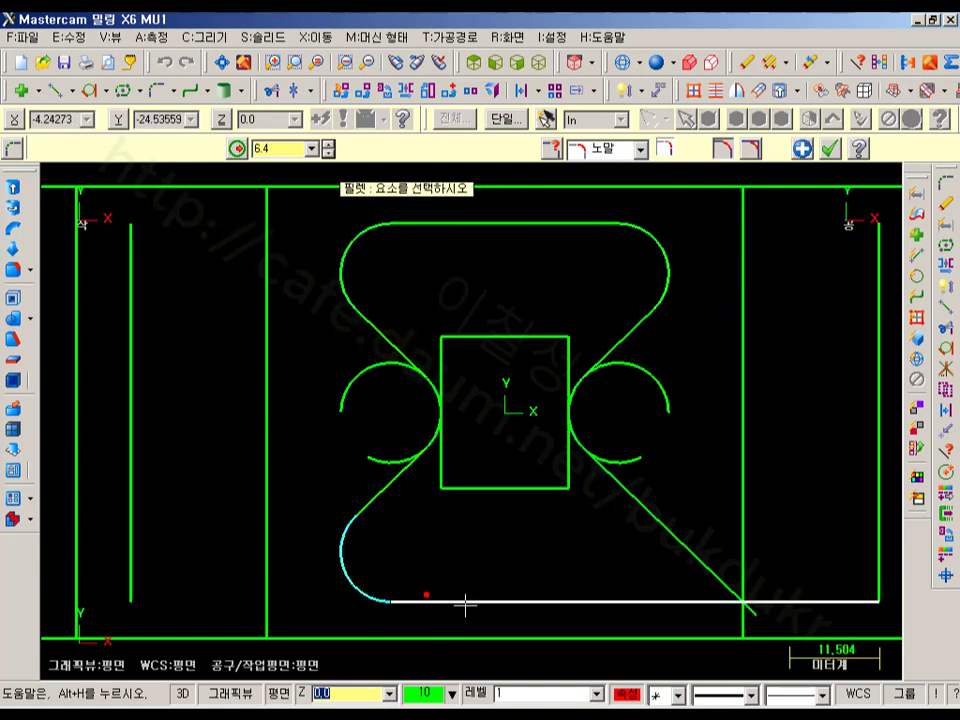
click(489, 600)
click(830, 148)
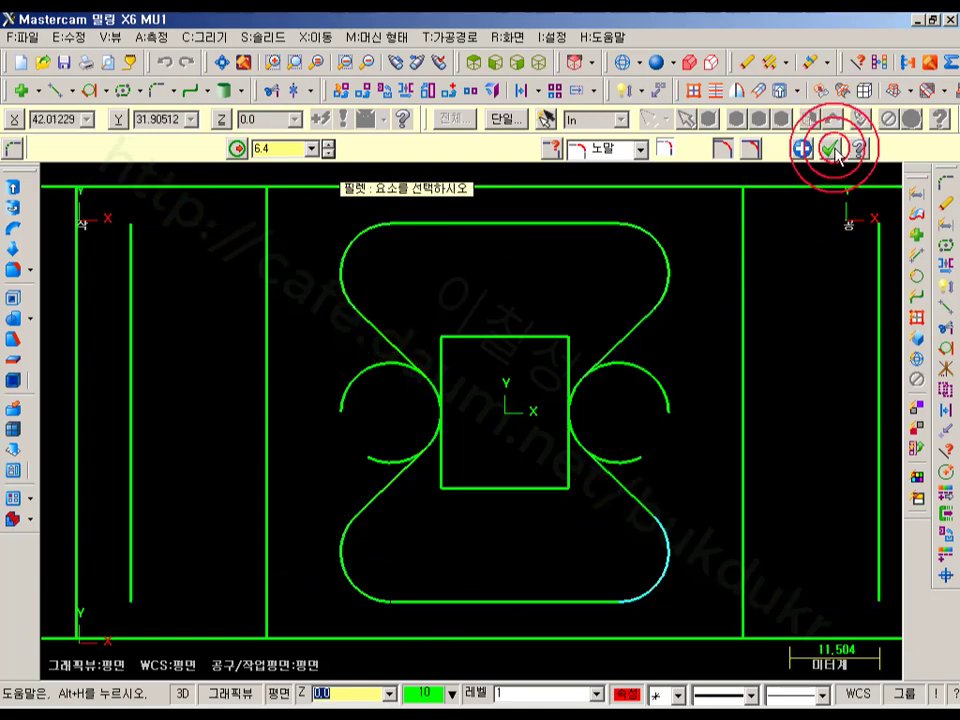
Trim the two waist arcs back to their upper and lower tangent lines with the three-entity trim.
click(460, 150)
click(270, 90)
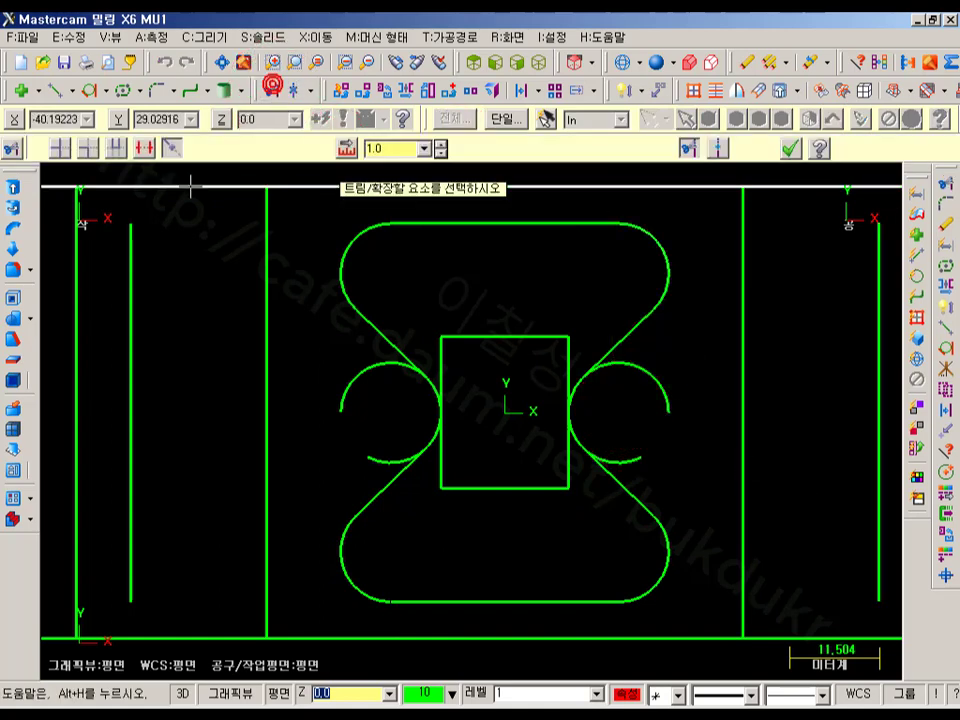
click(146, 152)
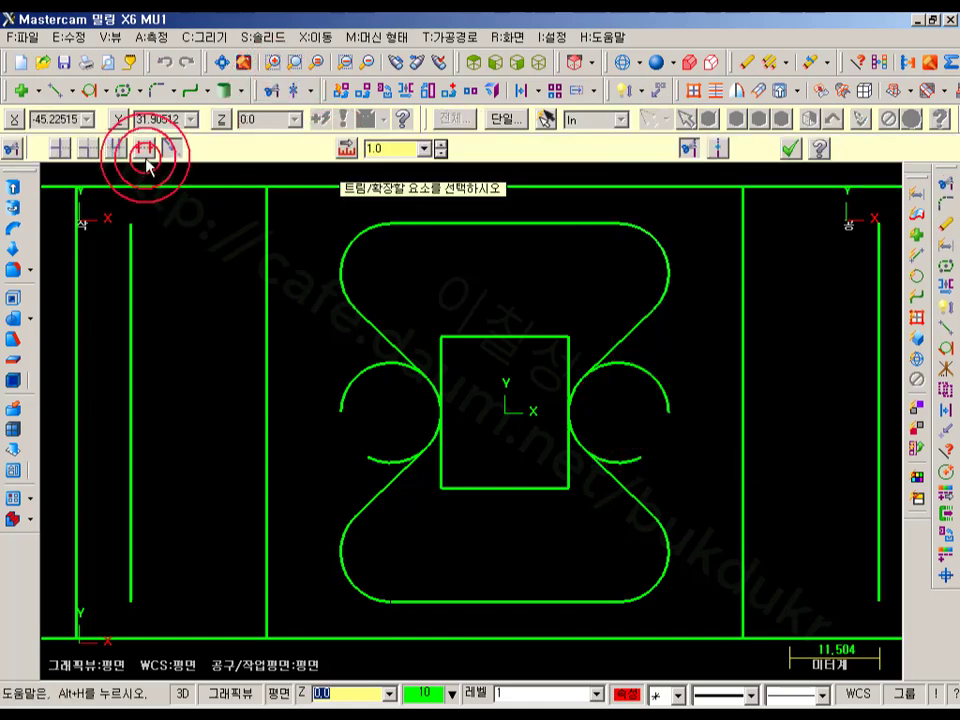
click(636, 461)
click(400, 341)
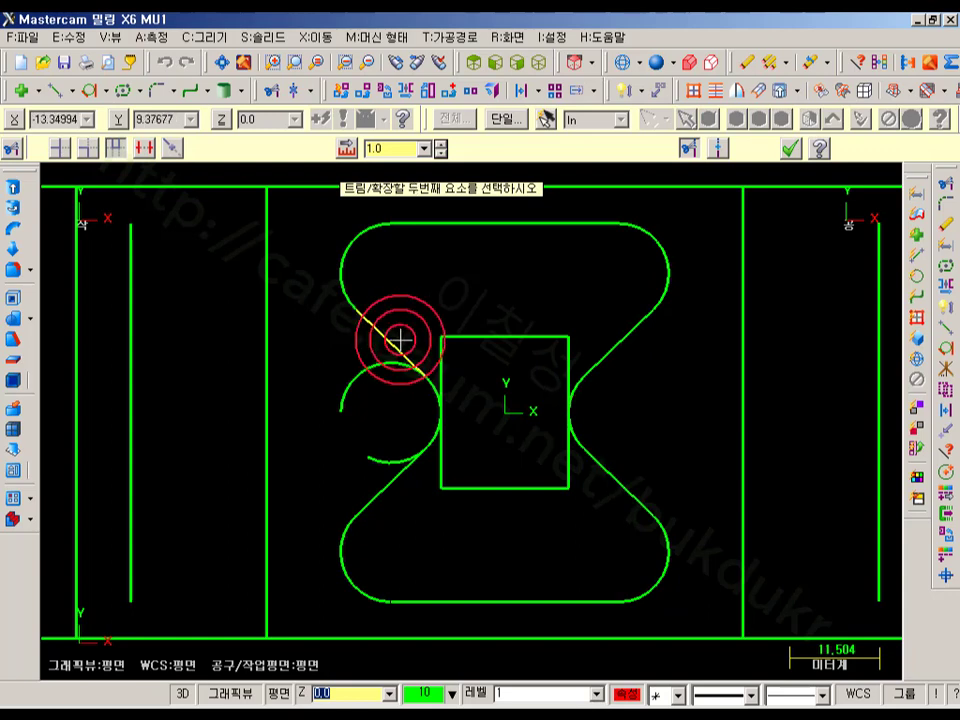
click(392, 493)
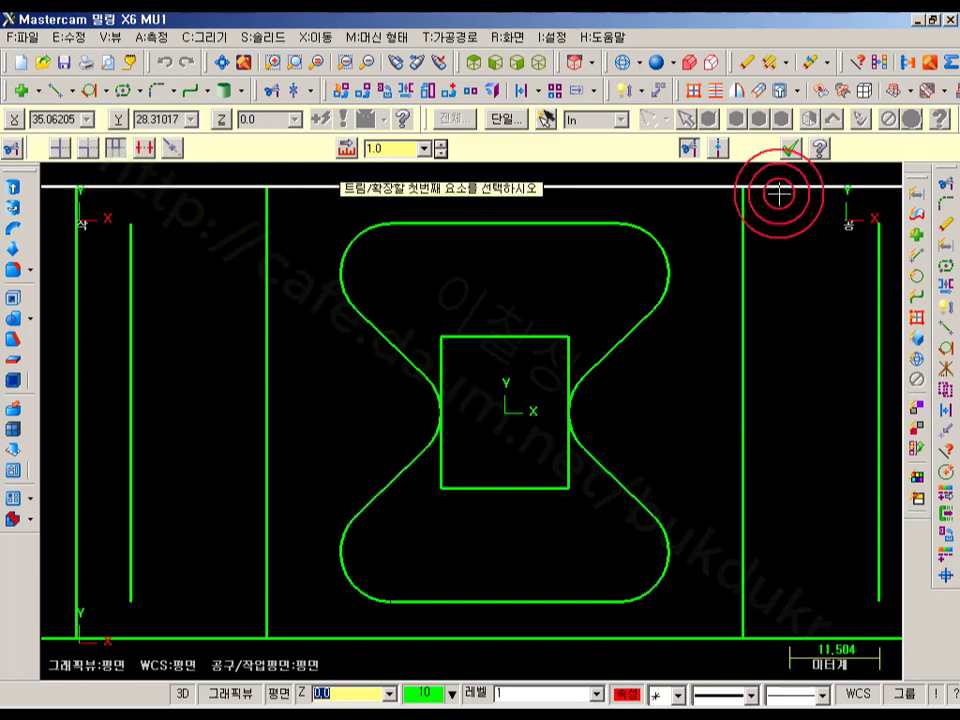
click(793, 150)
Delete the small construction rectangle at the centre of the hourglass pocket.
click(548, 336)
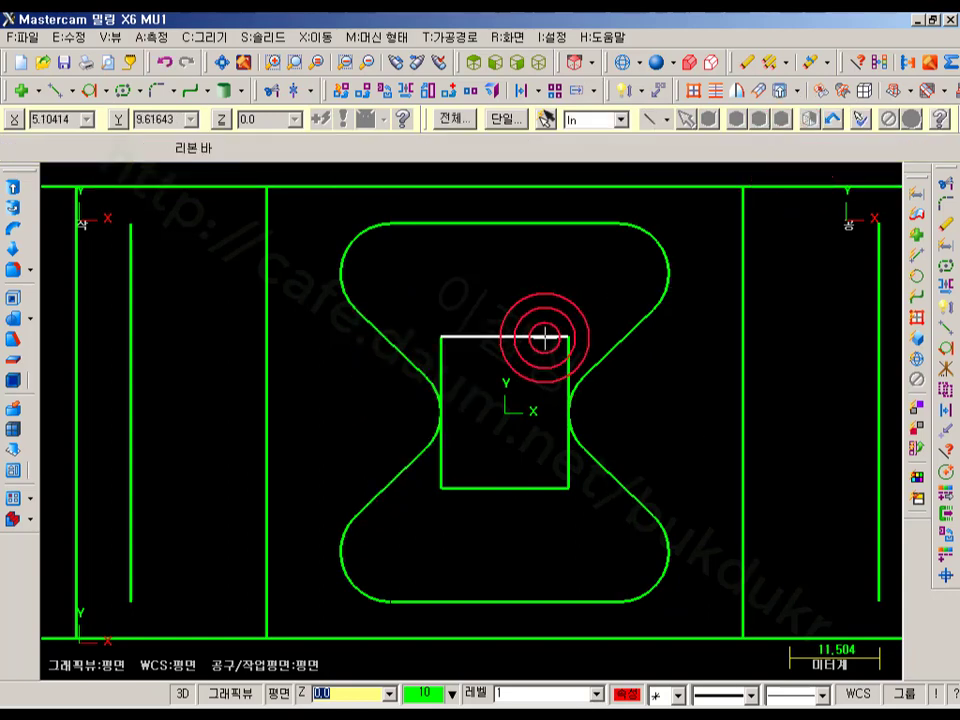
shift+click(542, 338)
key(Delete)
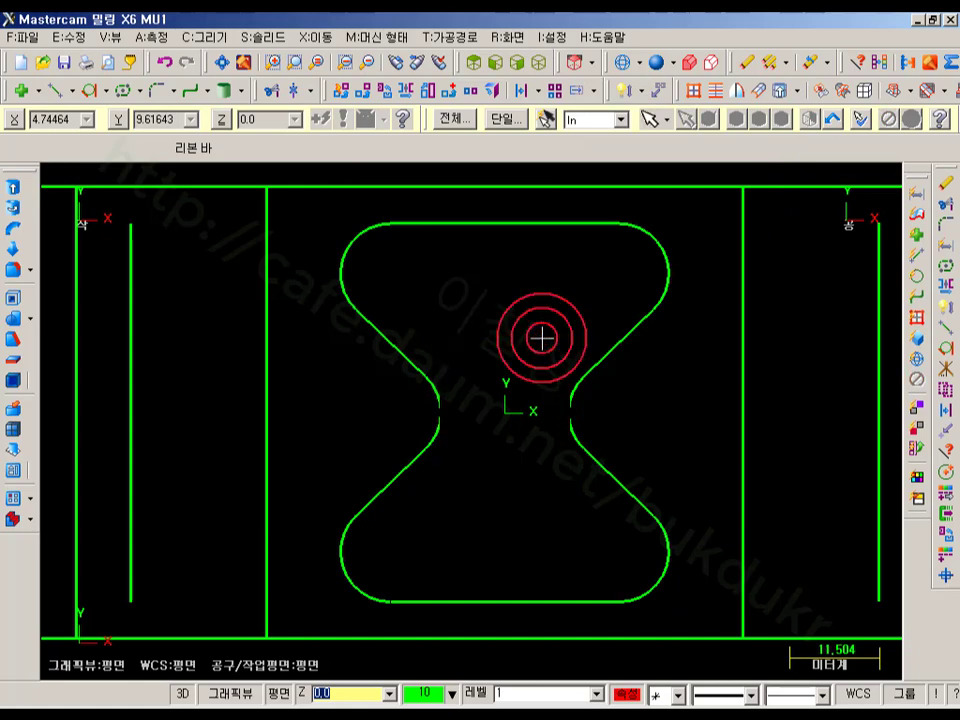
Delete the two leftover vertical rectangle sides on either side of the hourglass pocket.
scroll(581, 349, down, 4)
scroll(383, 387, down, 3)
click(628, 389)
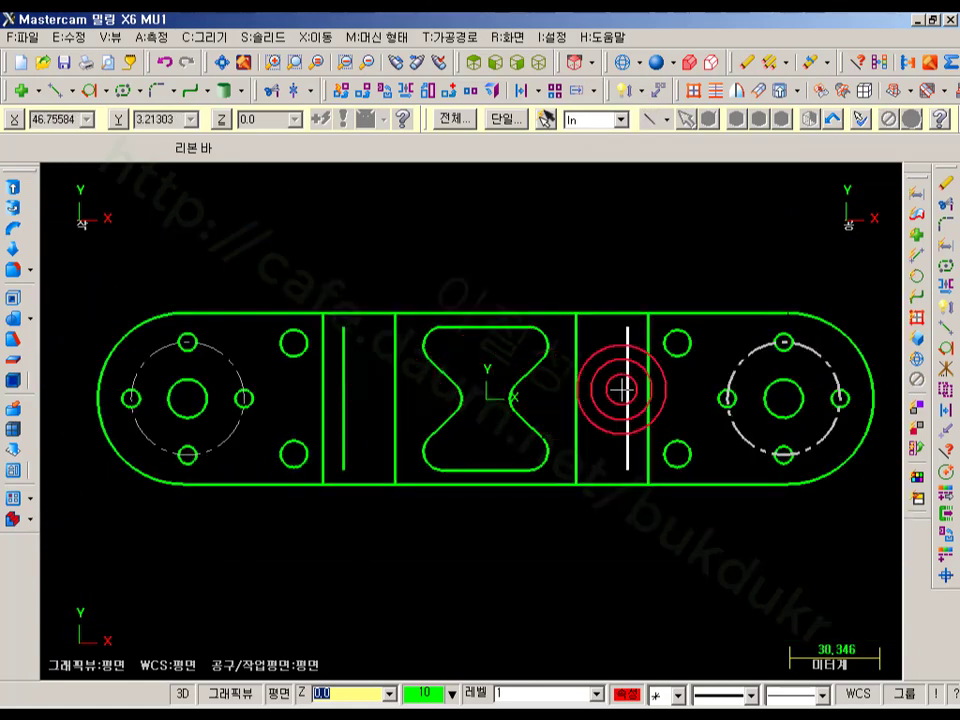
key(Delete)
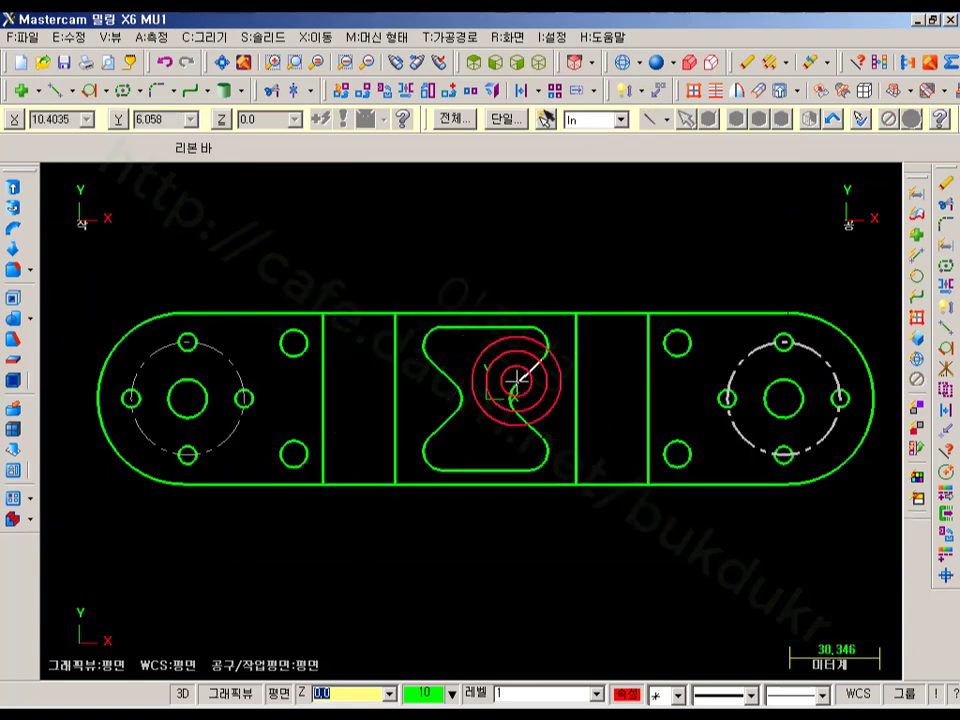
scroll(514, 381, up, 1)
scroll(649, 429, down, 2)
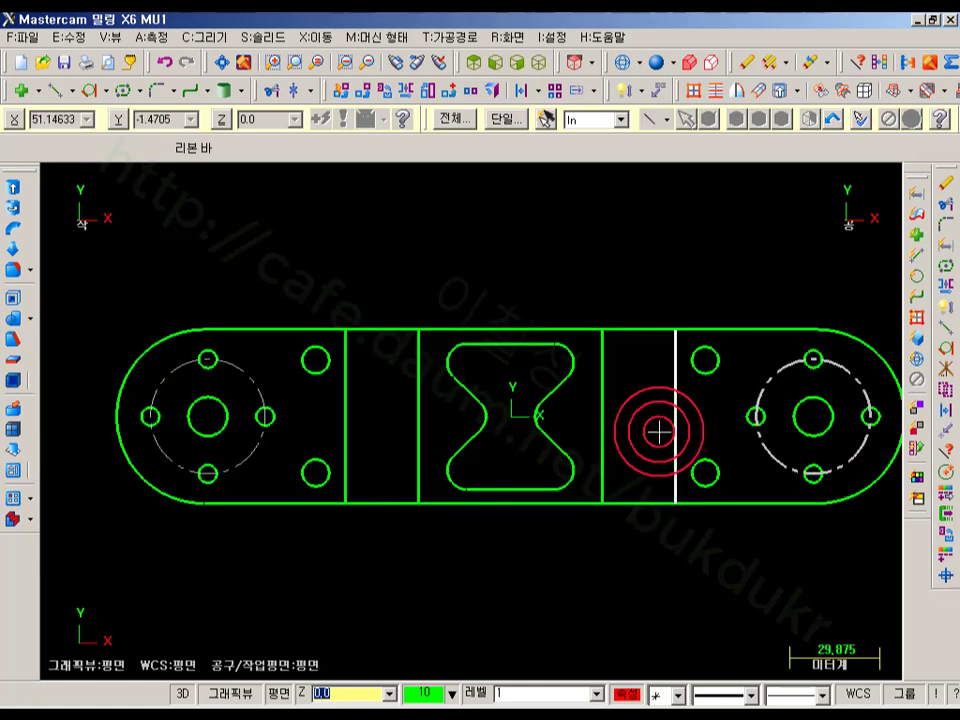
scroll(499, 396, down, 2)
scroll(834, 454, up, 2)
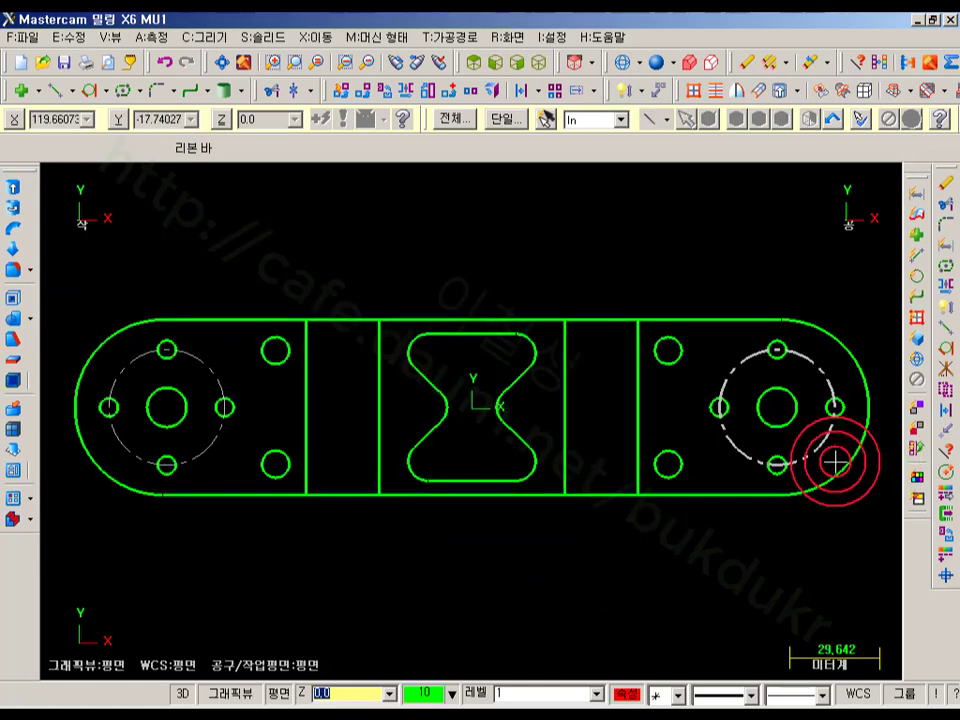